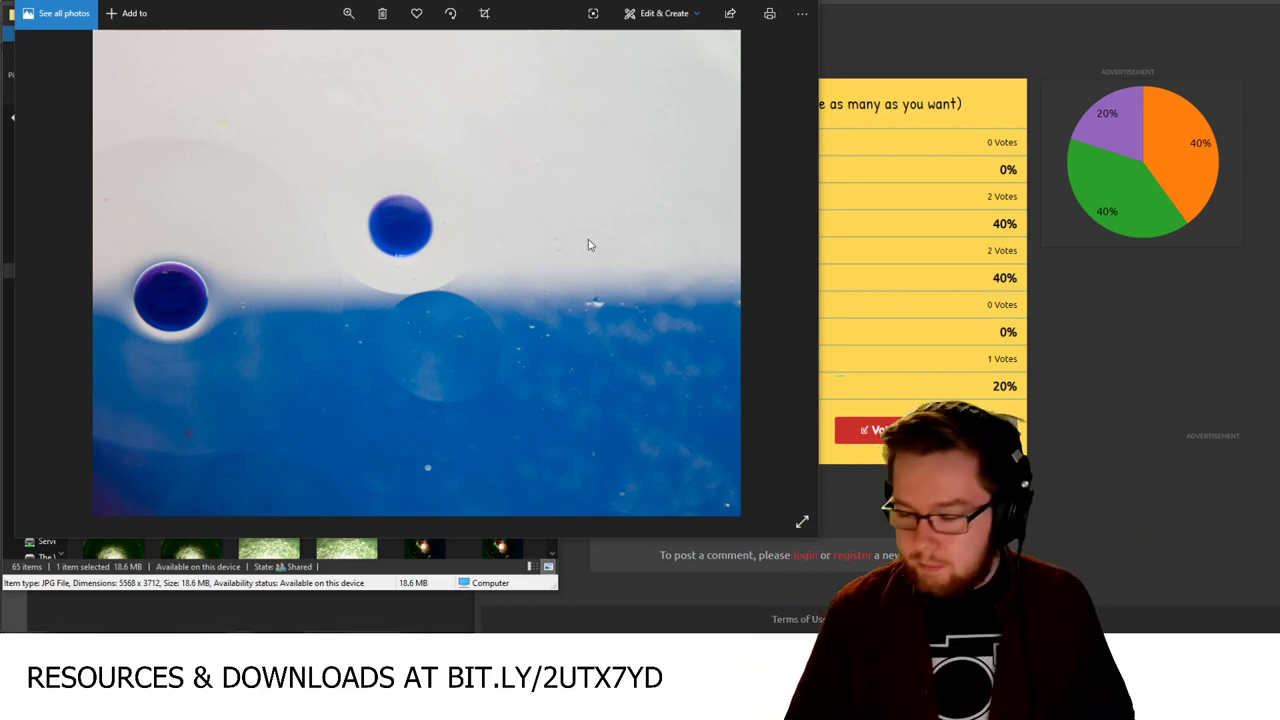
Step: Bring the Mon 23rd Samples folder to the front and widen its window to show more thumbnails
click(916, 224)
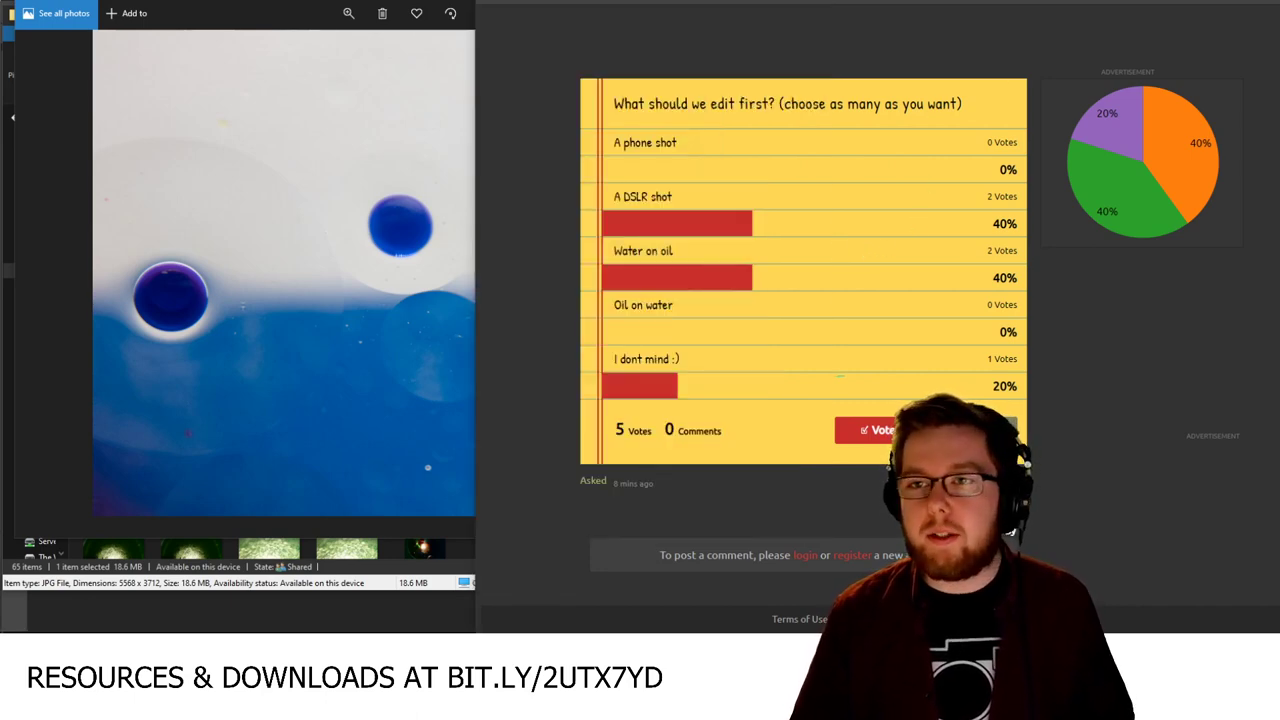
key(super+Down)
key(super+Down)
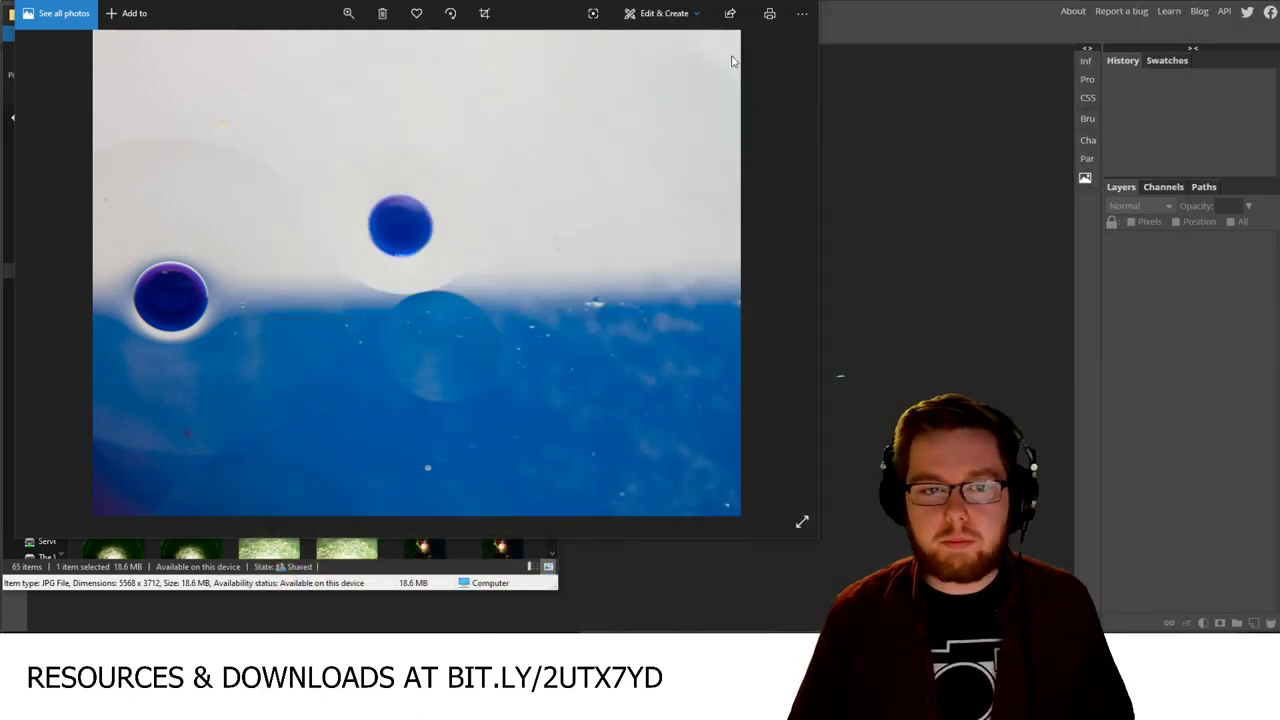
key(super+Down)
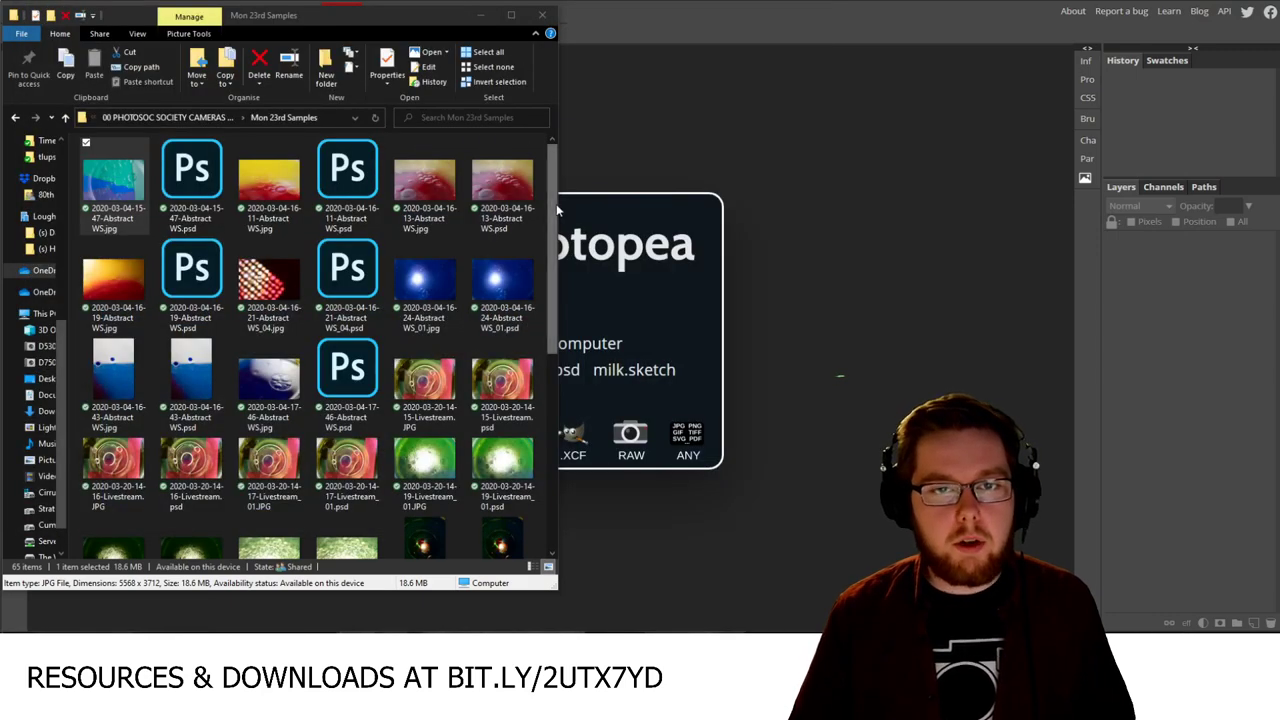
drag(558, 225, 948, 225)
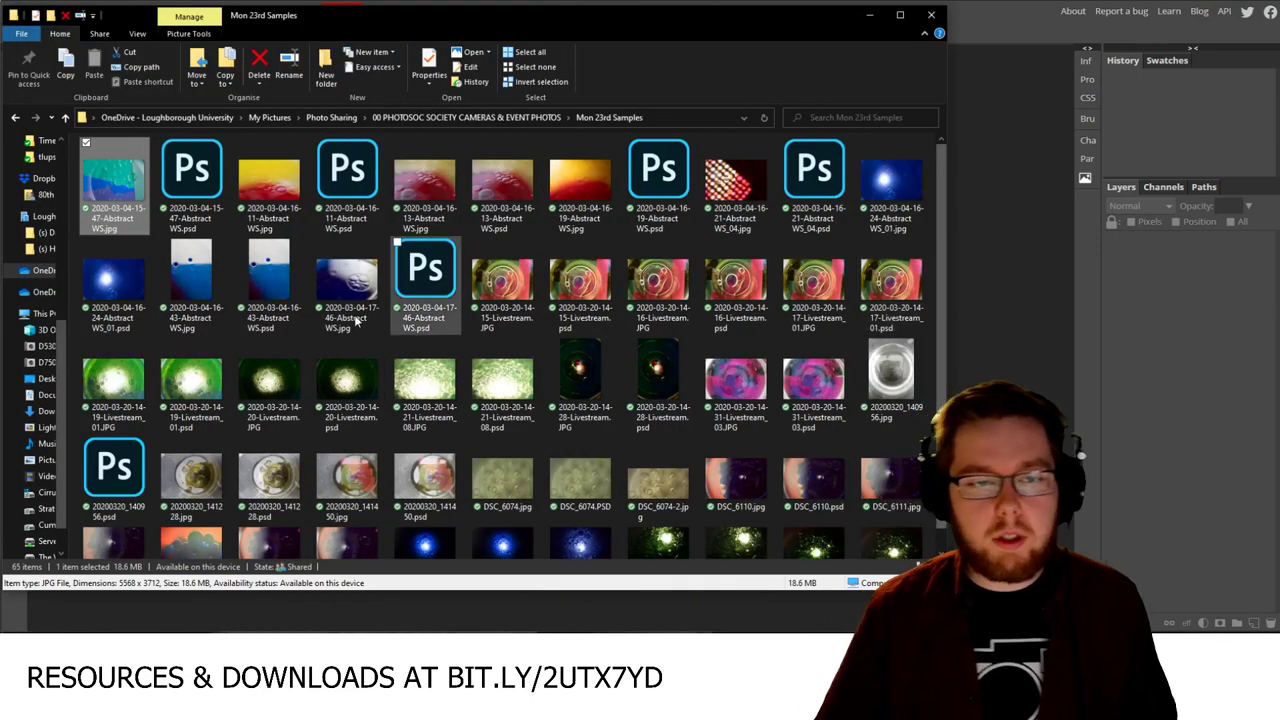
click(268, 275)
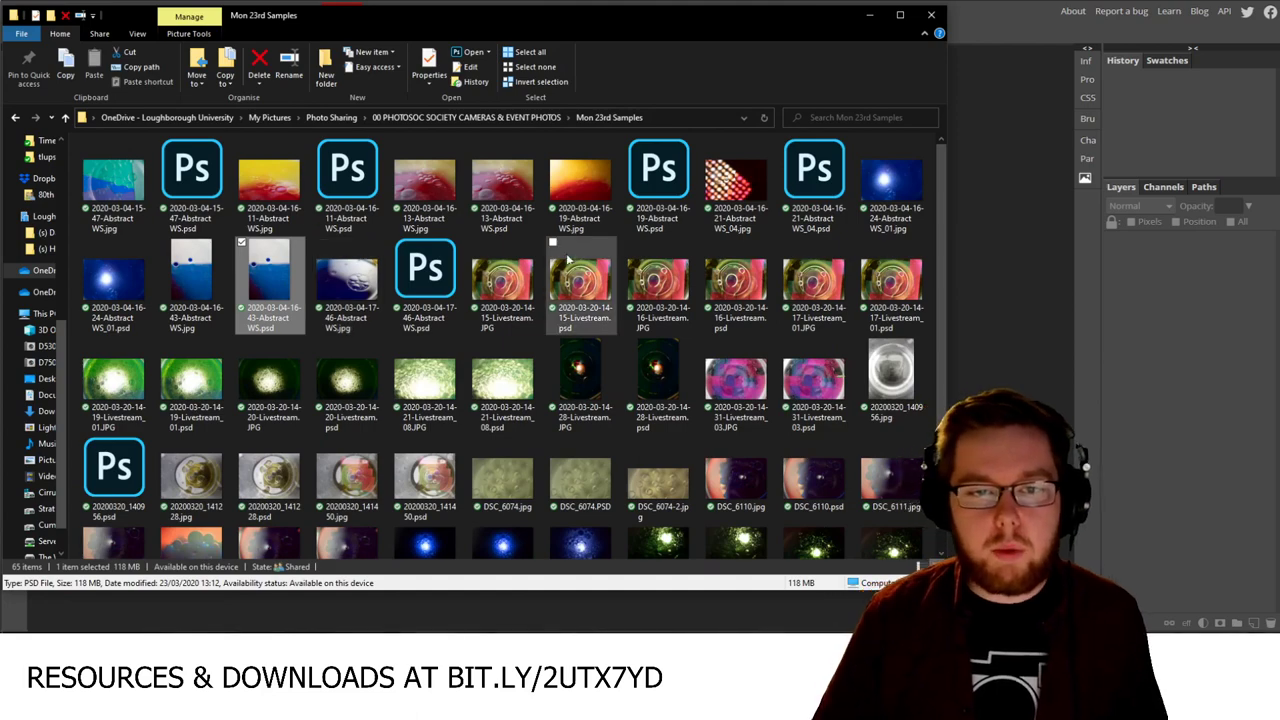
click(292, 203)
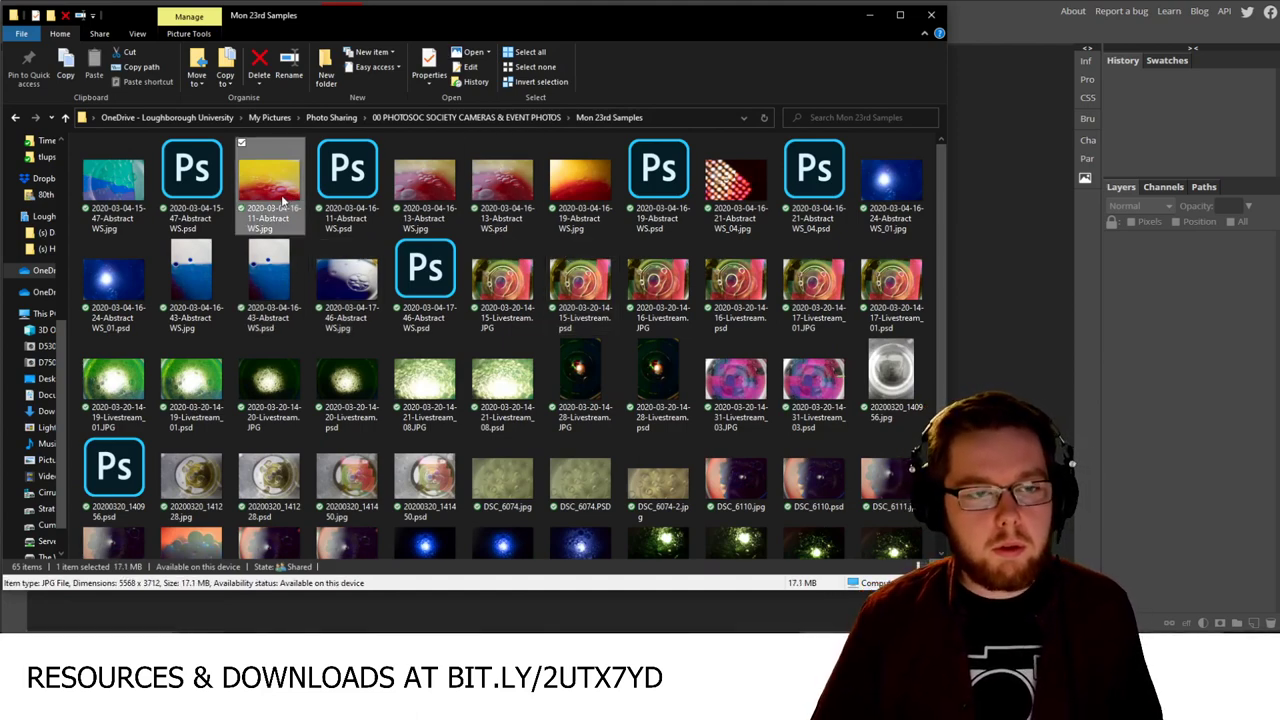
click(115, 185)
double_click(115, 185)
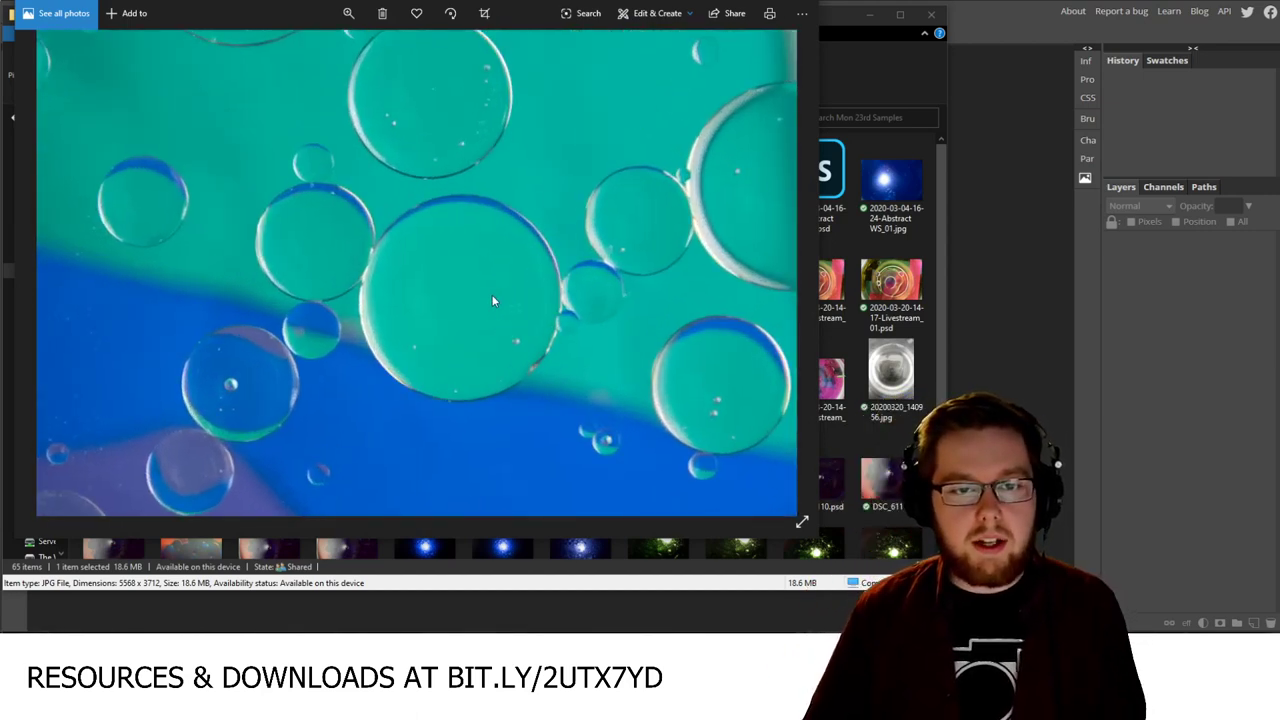
click(796, 4)
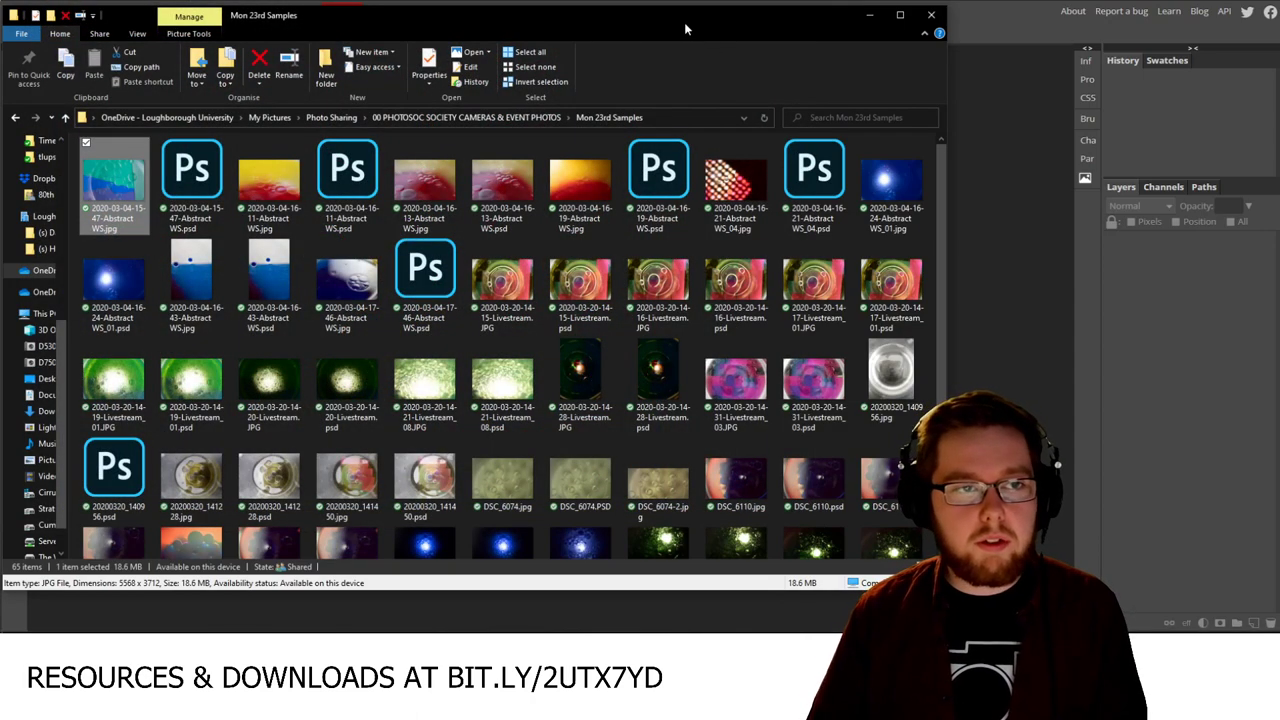
drag(685, 23, 705, 40)
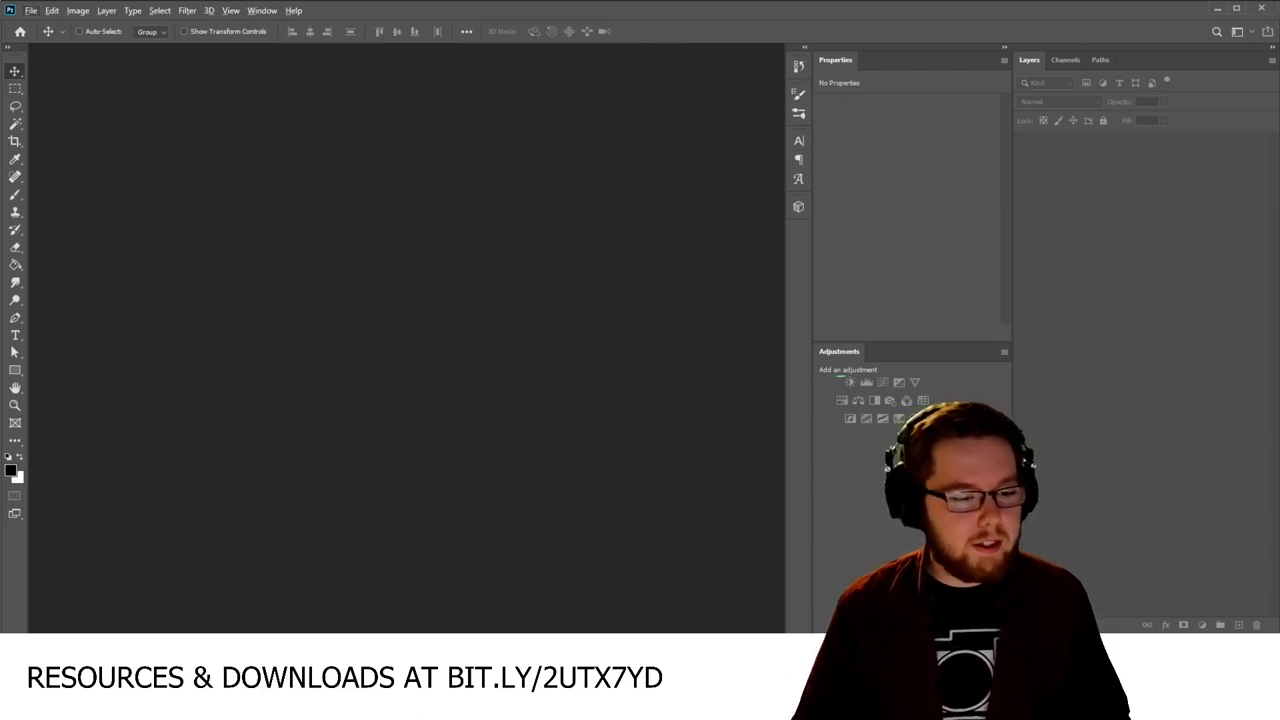
key(alt+Tab)
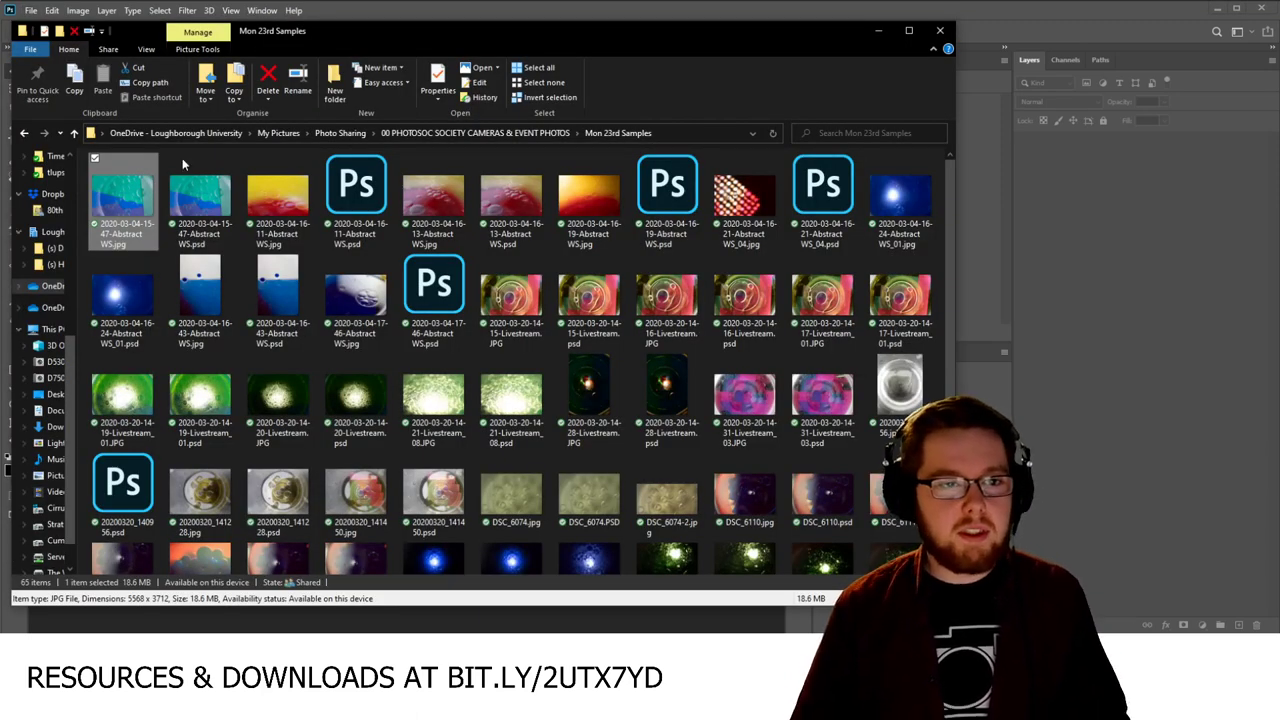
drag(10, 115, 349, 115)
key(alt+Tab)
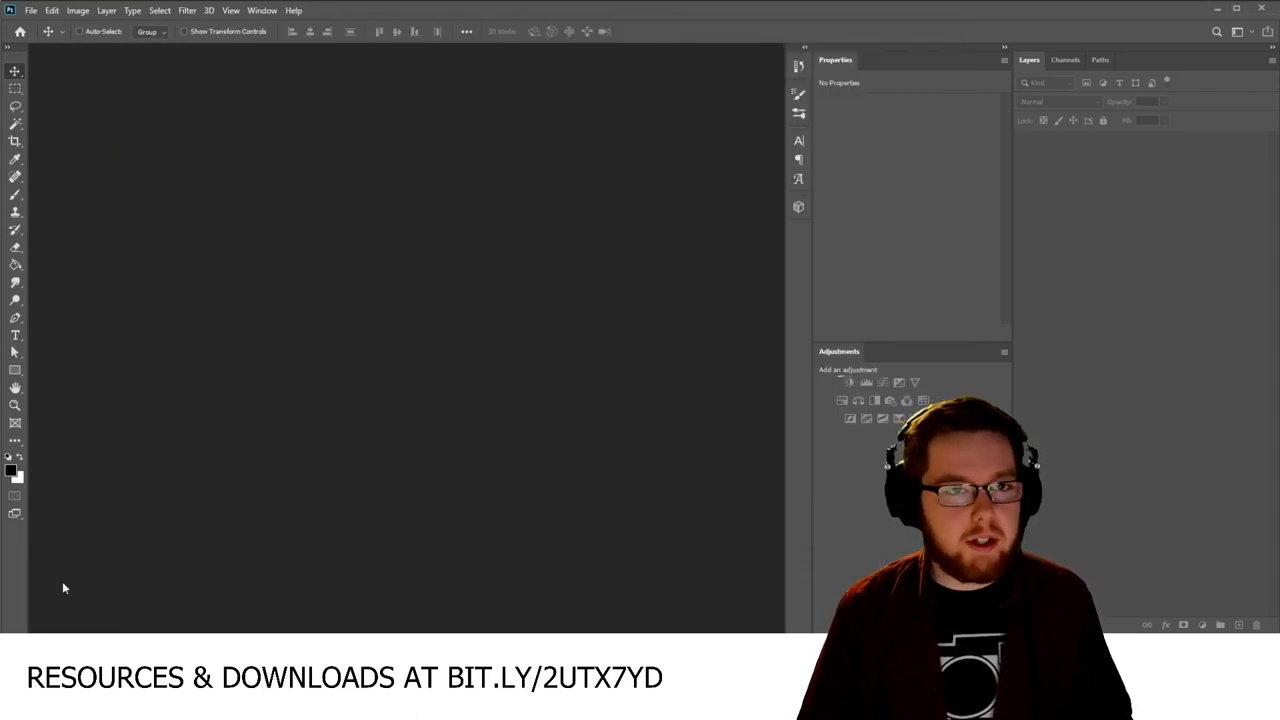
key(alt+Tab)
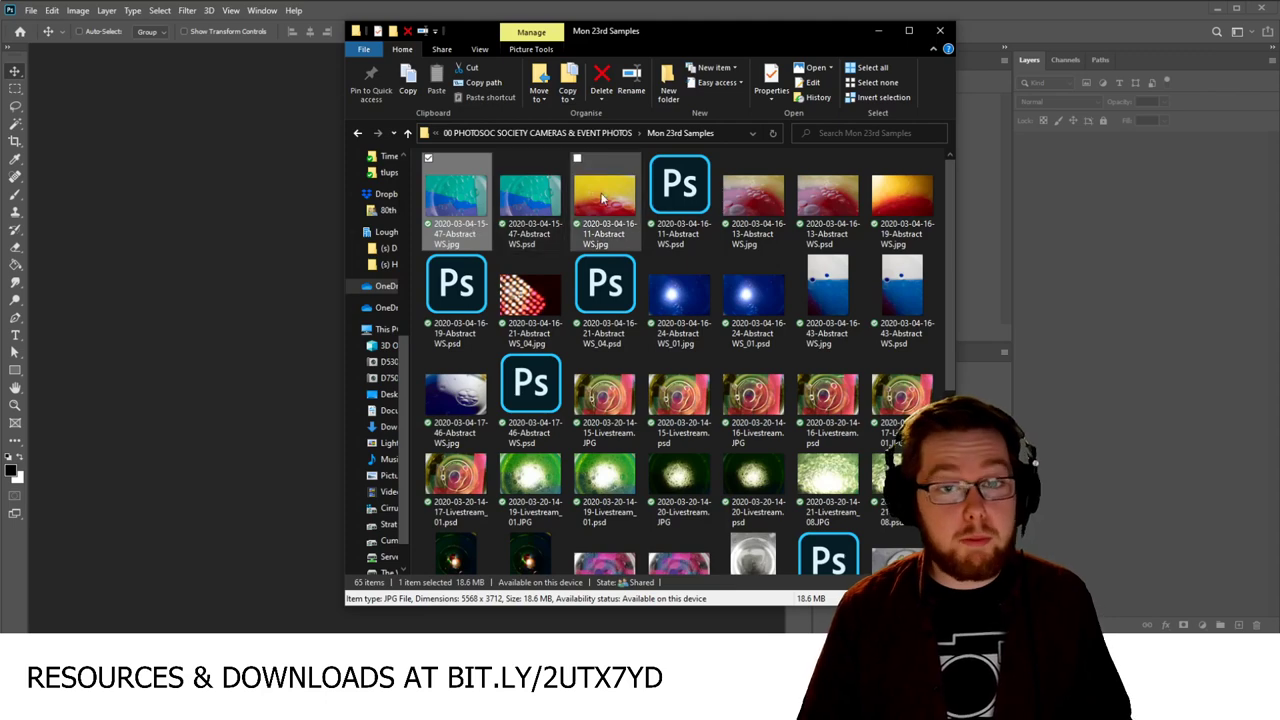
click(536, 206)
drag(536, 206, 230, 296)
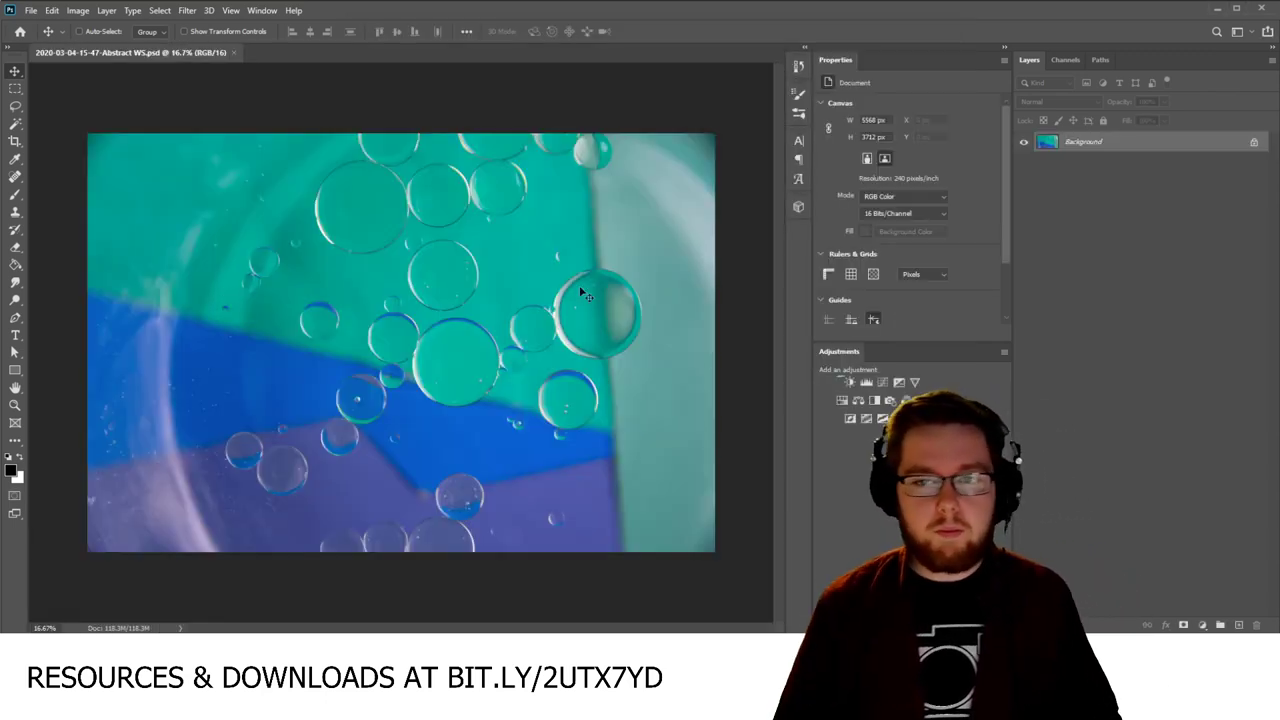
drag(1012, 253, 1097, 252)
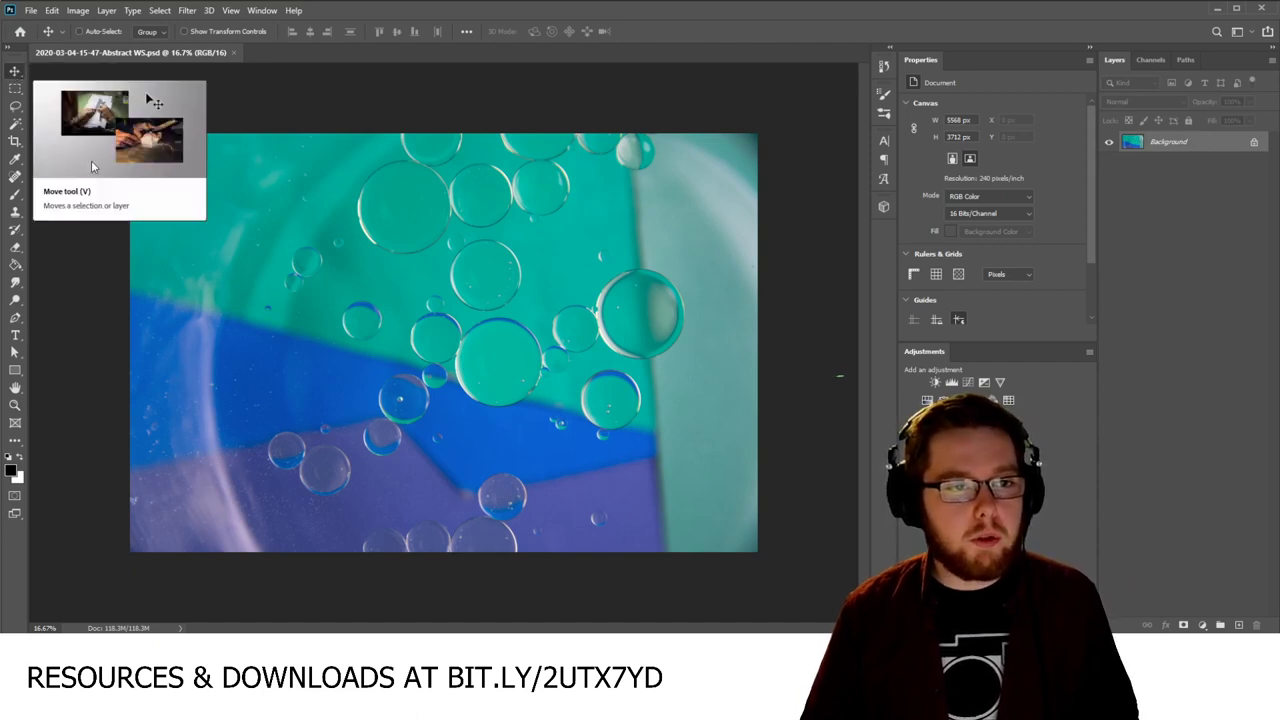
Step: Try shifting the bubble photo down and to the right with the Move tool, and undo the move
drag(368, 308, 432, 335)
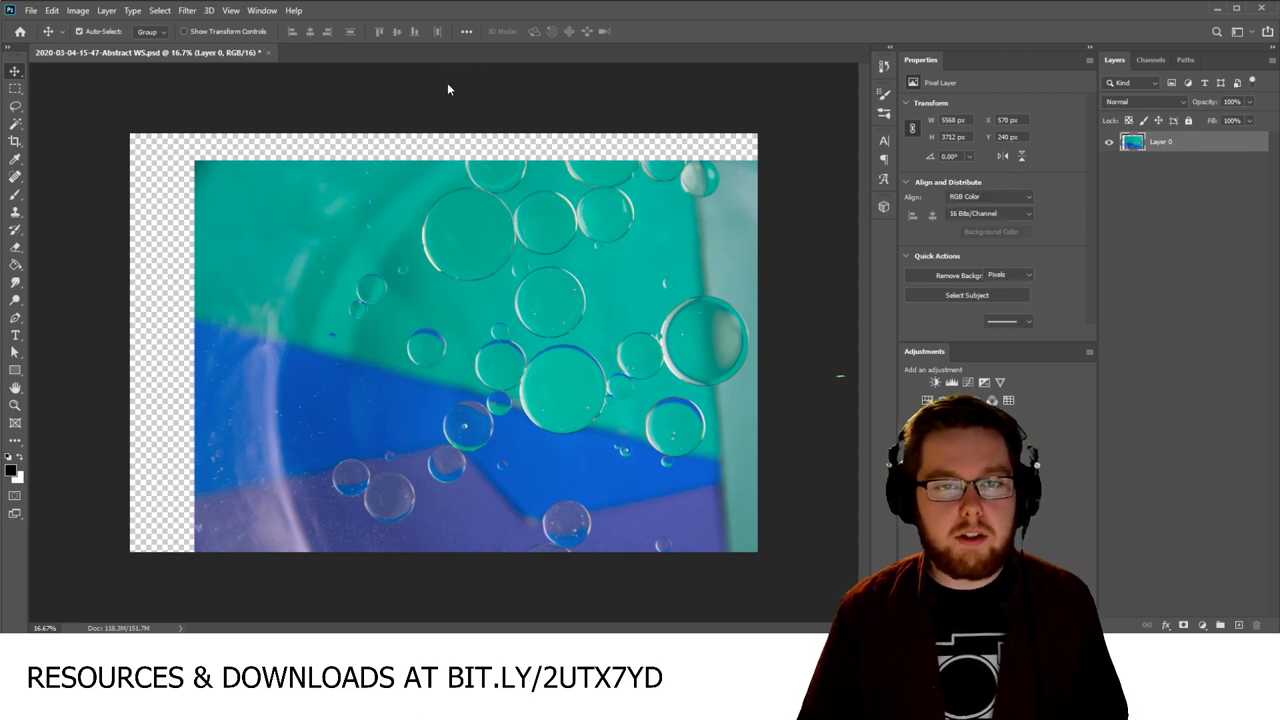
key(ctrl+z)
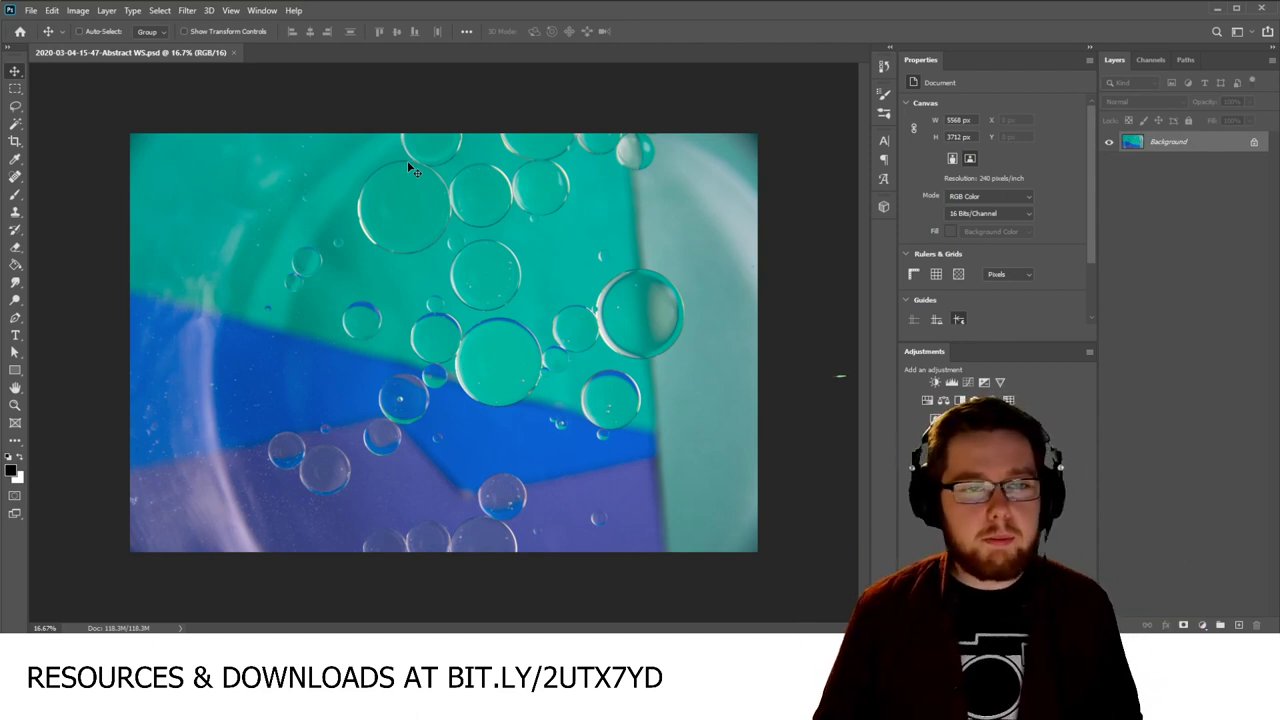
Step: Apply a crop that keeps the full image and sample the photo's blue area as the foreground colour with the Eyedropper
click(14, 141)
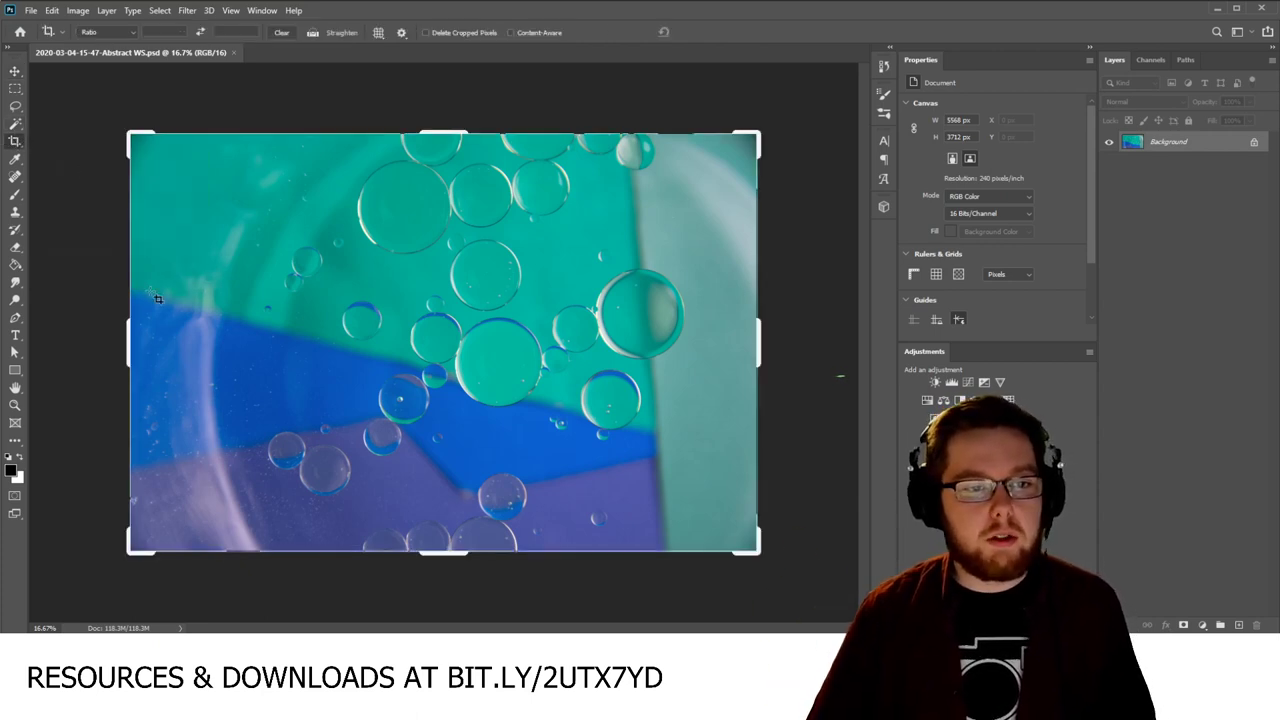
mouse_move(129, 346)
mouse_down()
mouse_move(214, 347)
mouse_move(130, 350)
mouse_up()
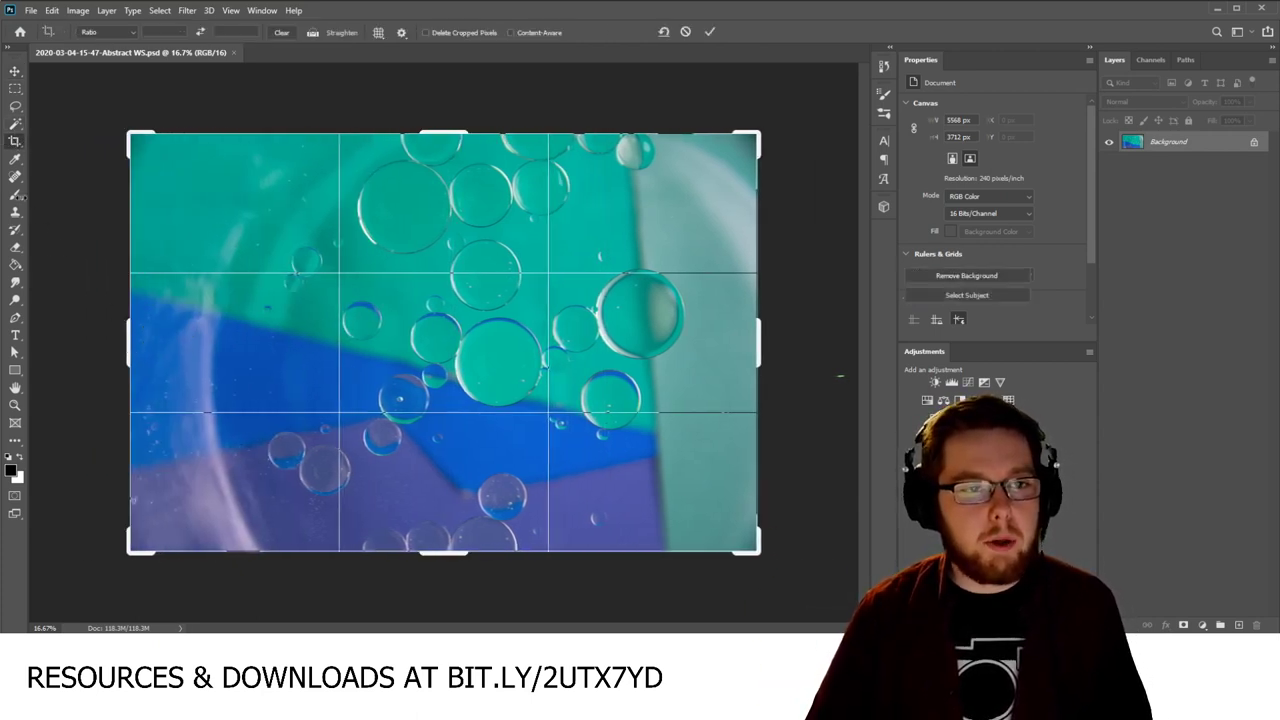
click(15, 159)
click(390, 226)
drag(390, 226, 424, 385)
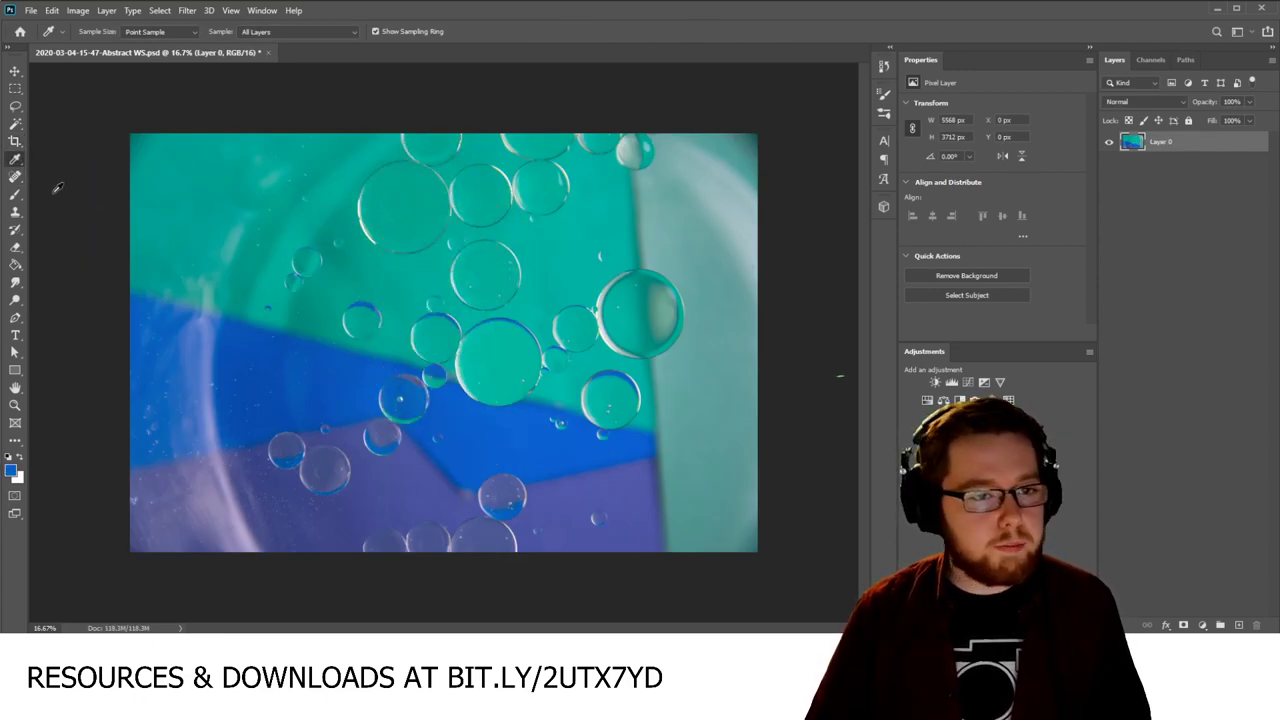
Step: Try filling the green area of the photo with the sampled blue using the Paint Bucket, and undo the fill
click(15, 195)
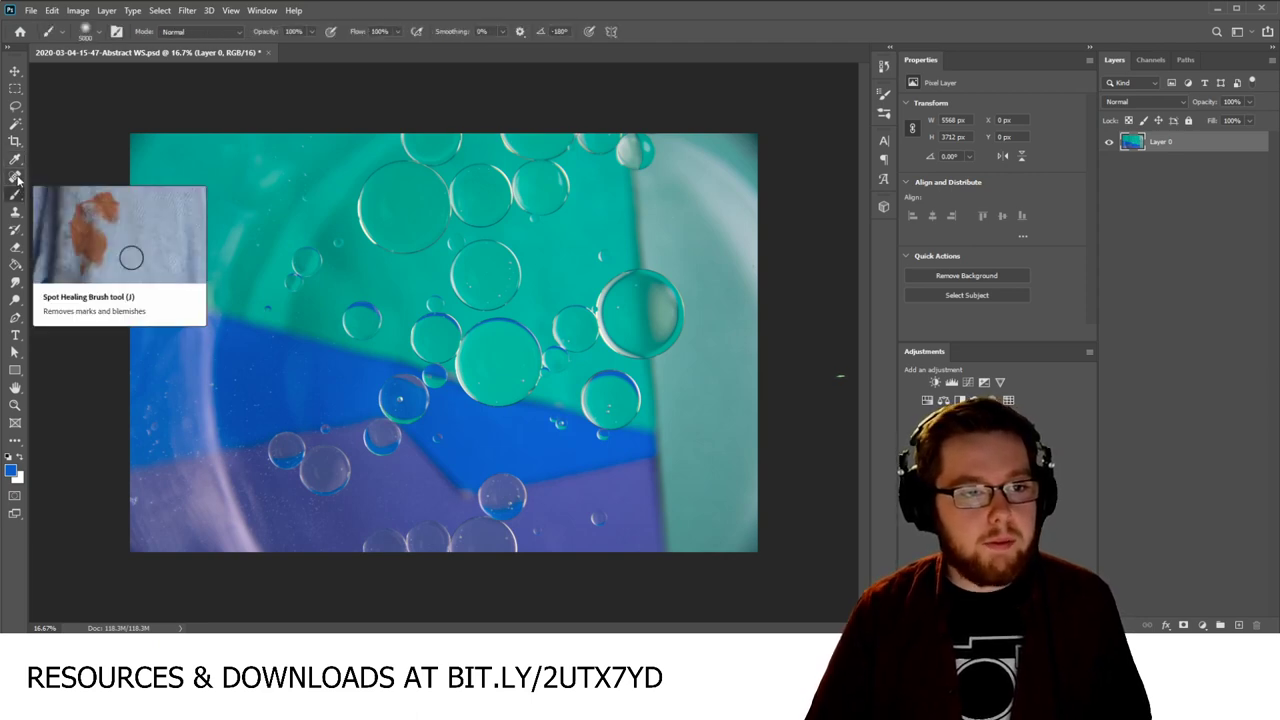
click(16, 248)
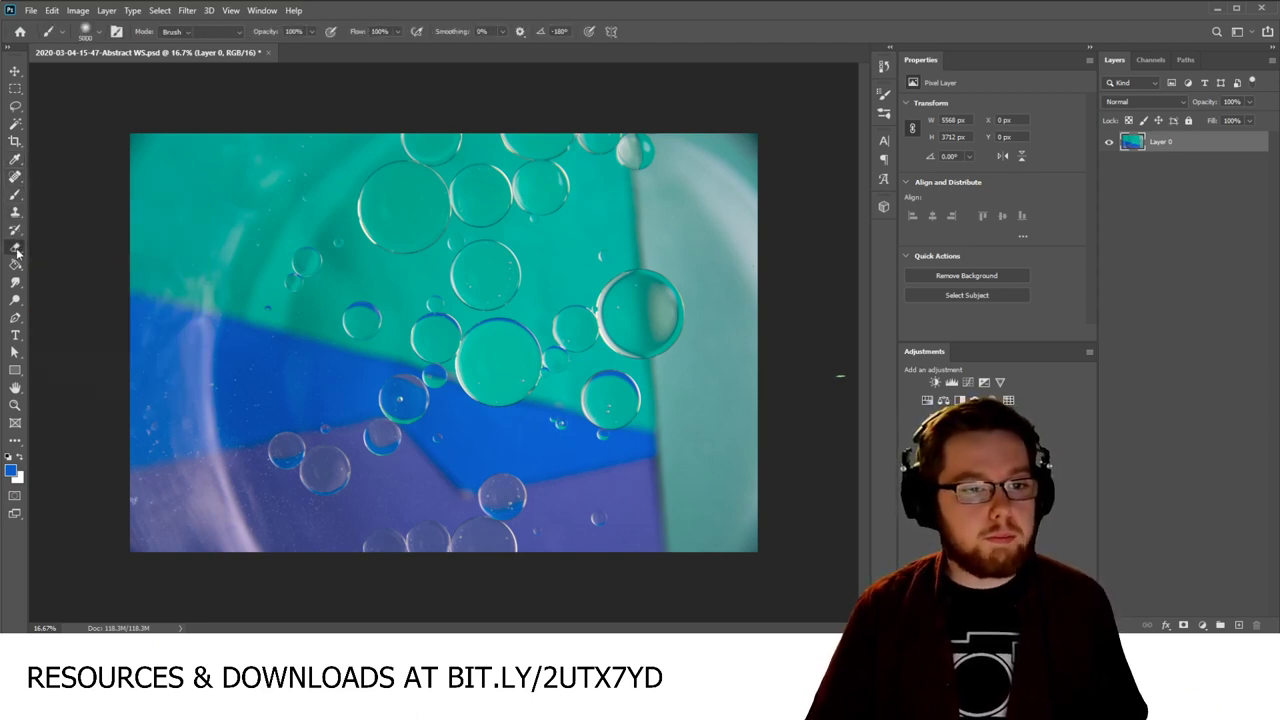
click(16, 263)
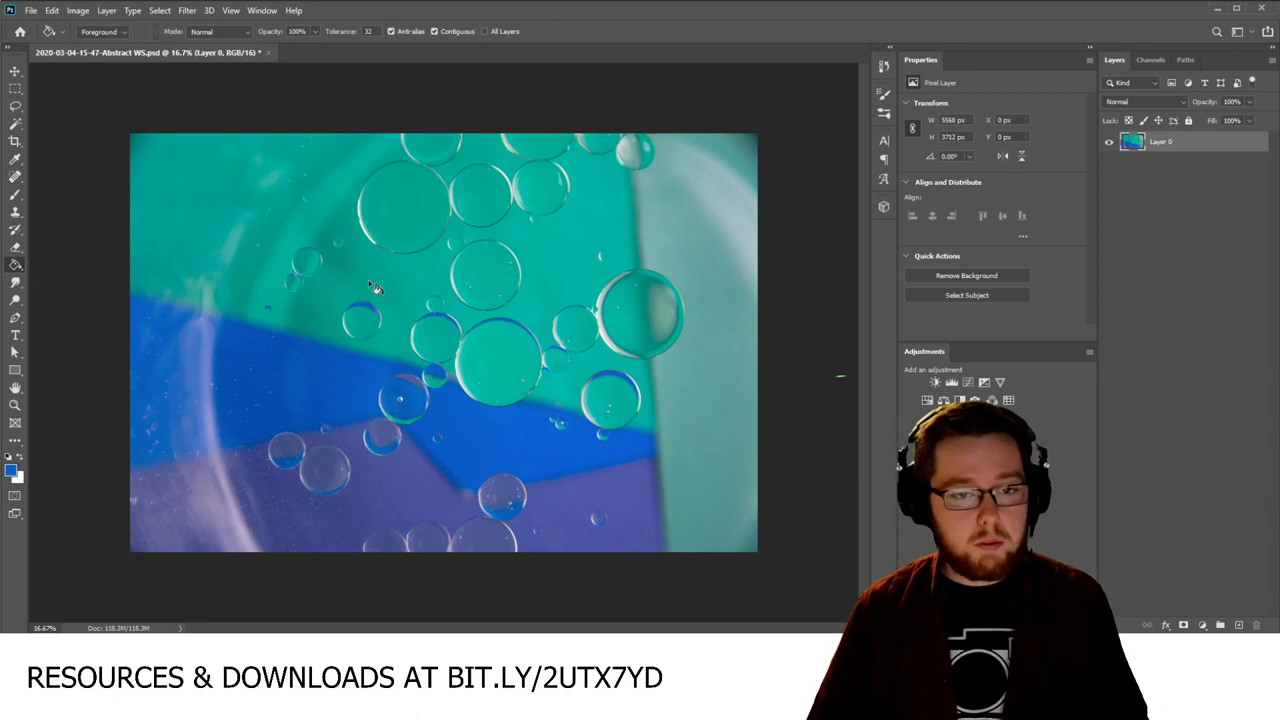
click(368, 280)
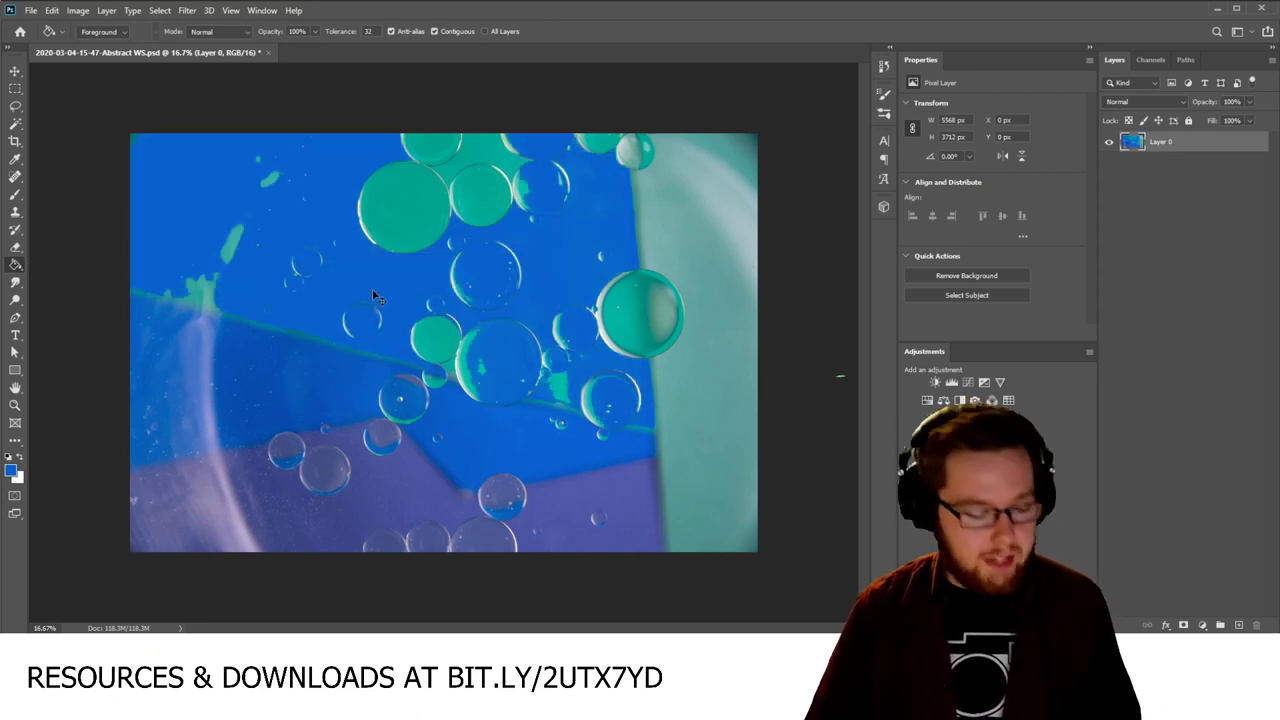
key(ctrl+z)
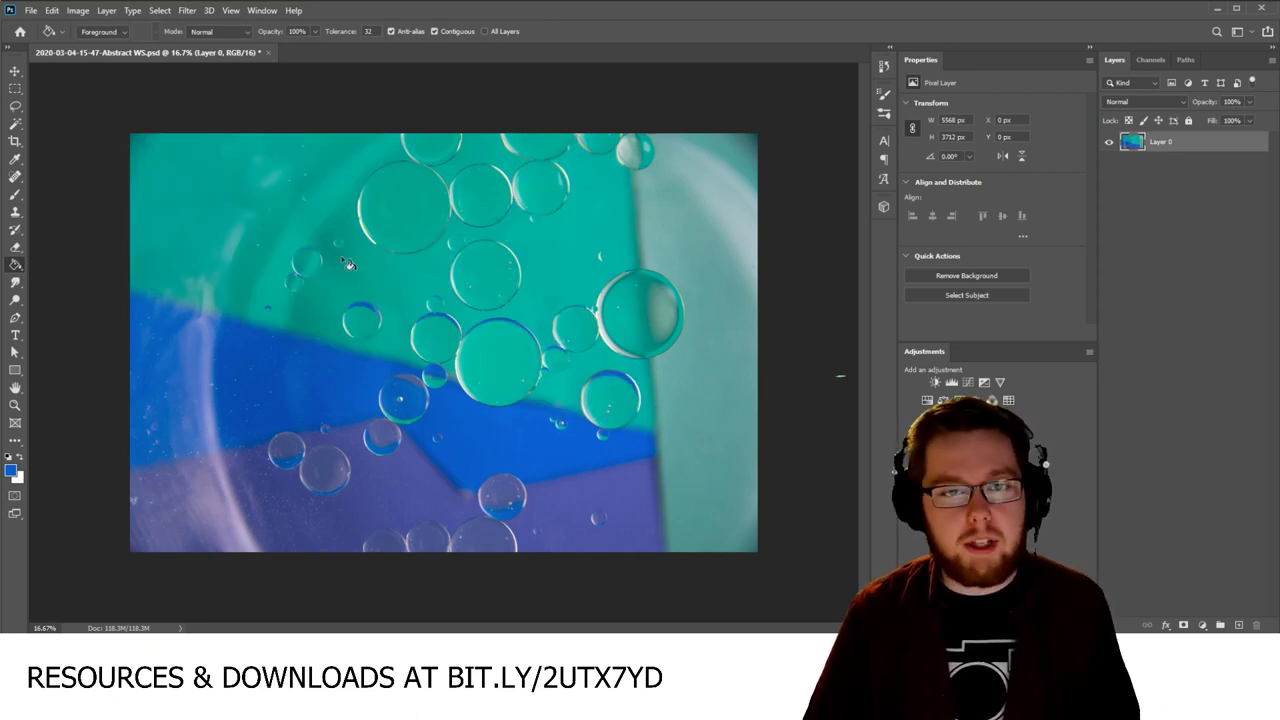
Step: Switch to the Move tool, keep Layer 0 selected and enlarge the Adjustments panel
click(15, 283)
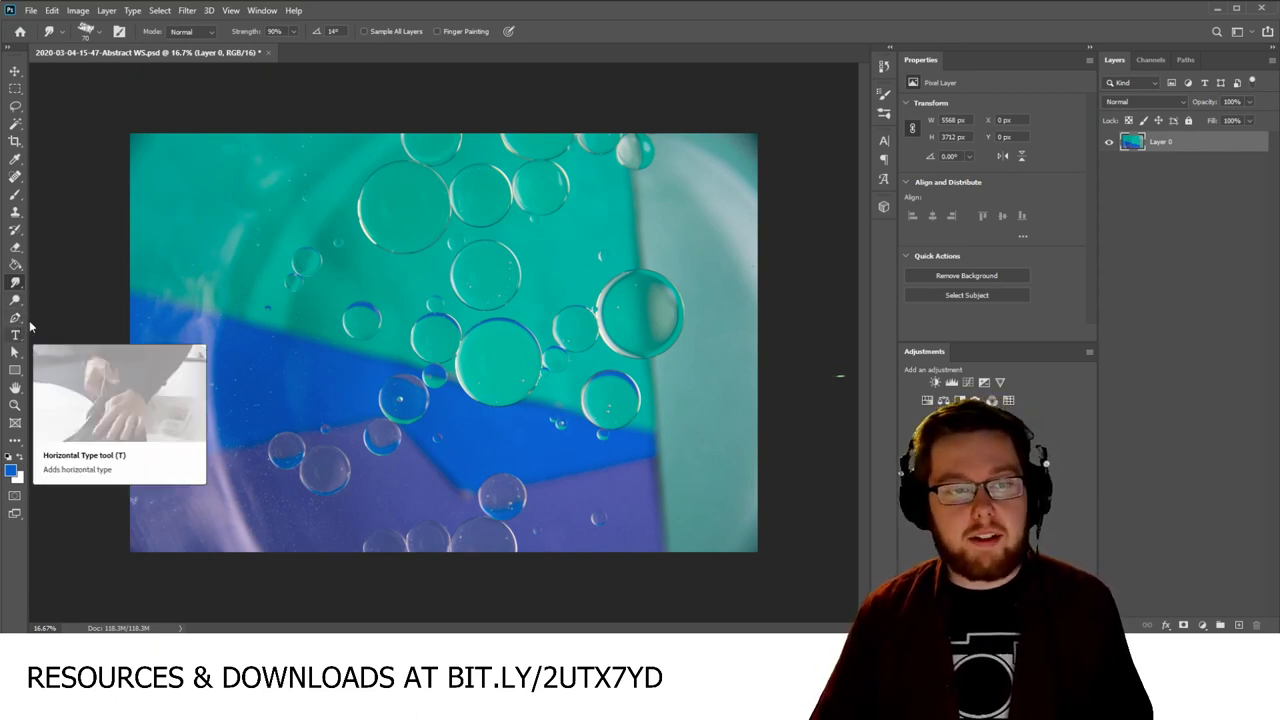
click(15, 71)
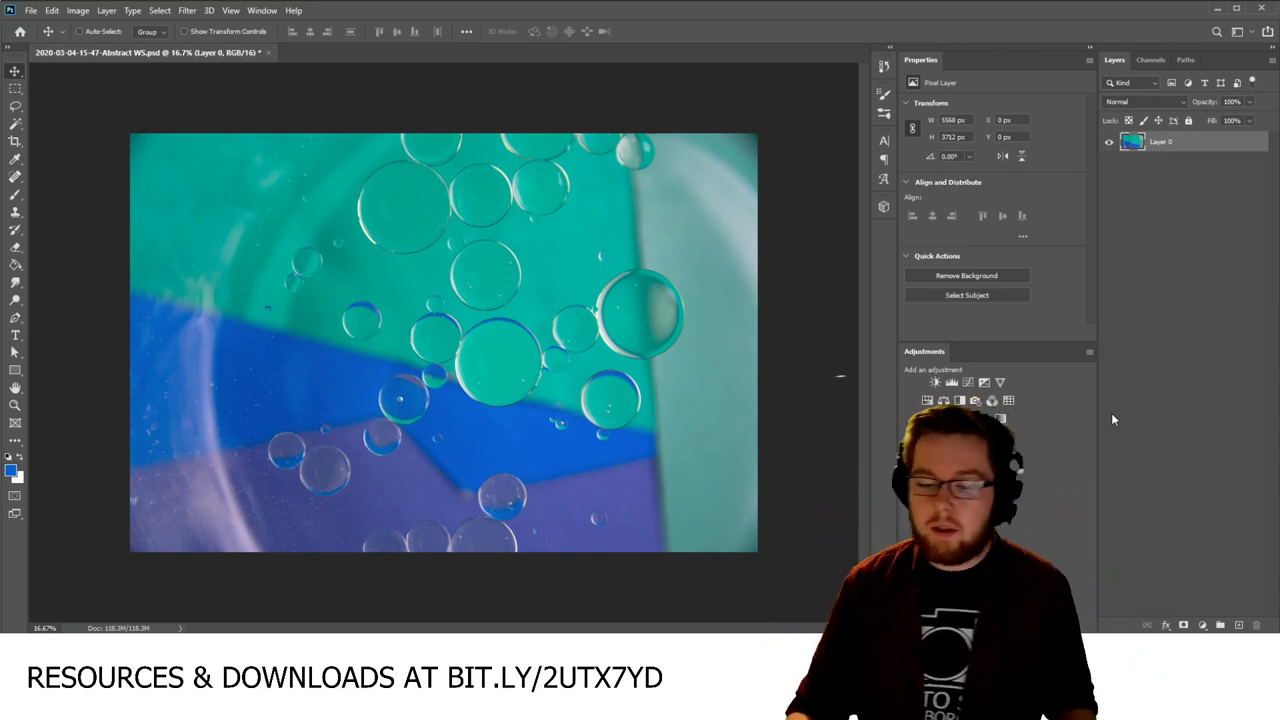
click(1172, 350)
click(1165, 145)
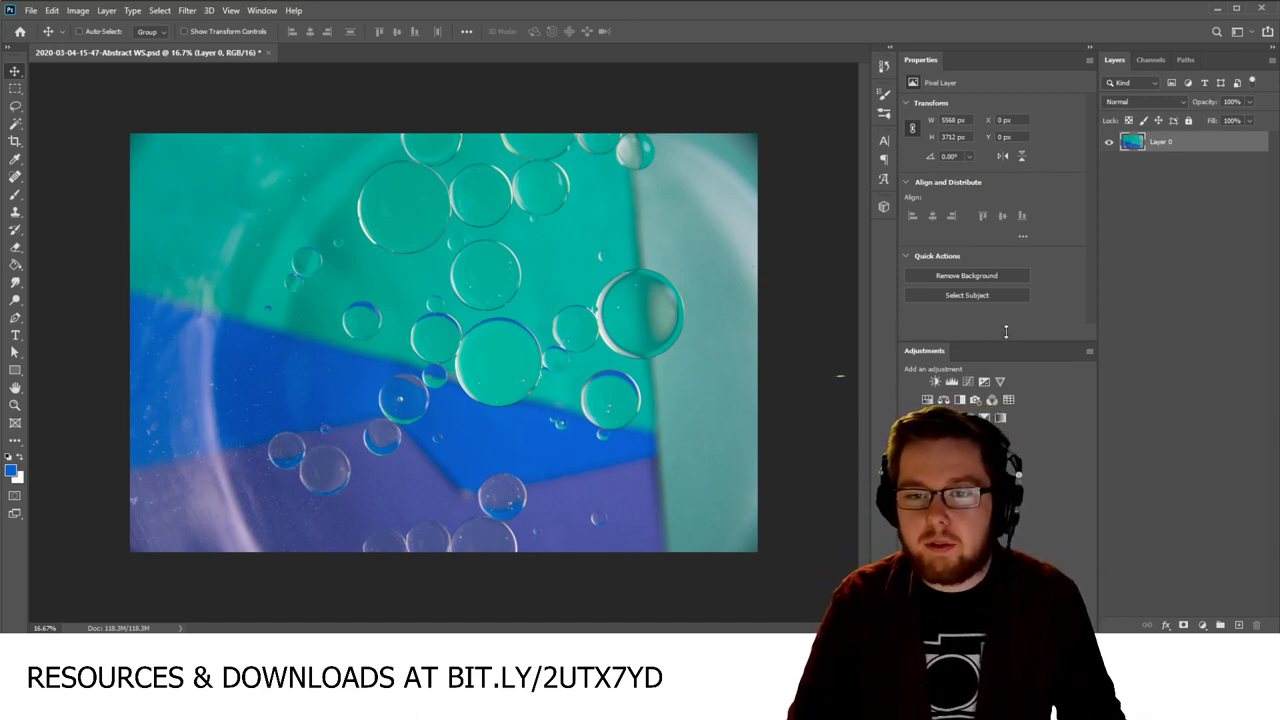
drag(1005, 340, 1005, 294)
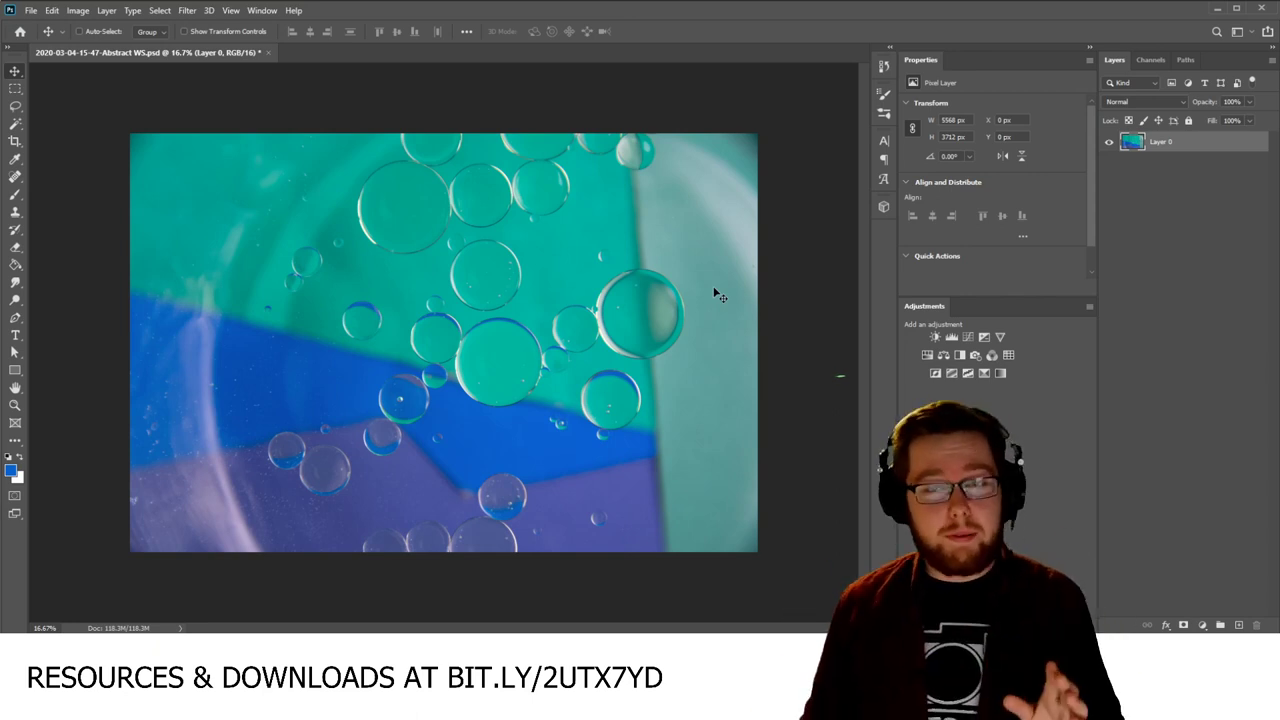
Step: Activate the Crop Tool and set its aspect ratio to Original Ratio
click(15, 143)
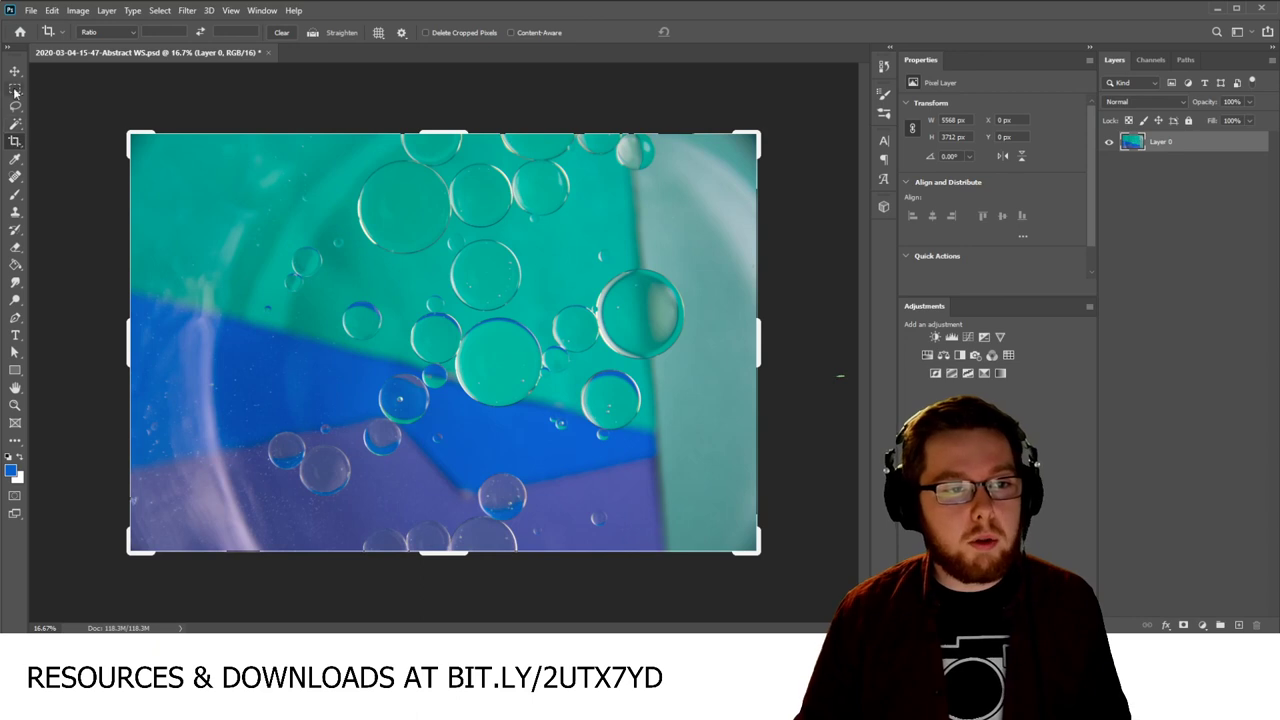
right_click(15, 142)
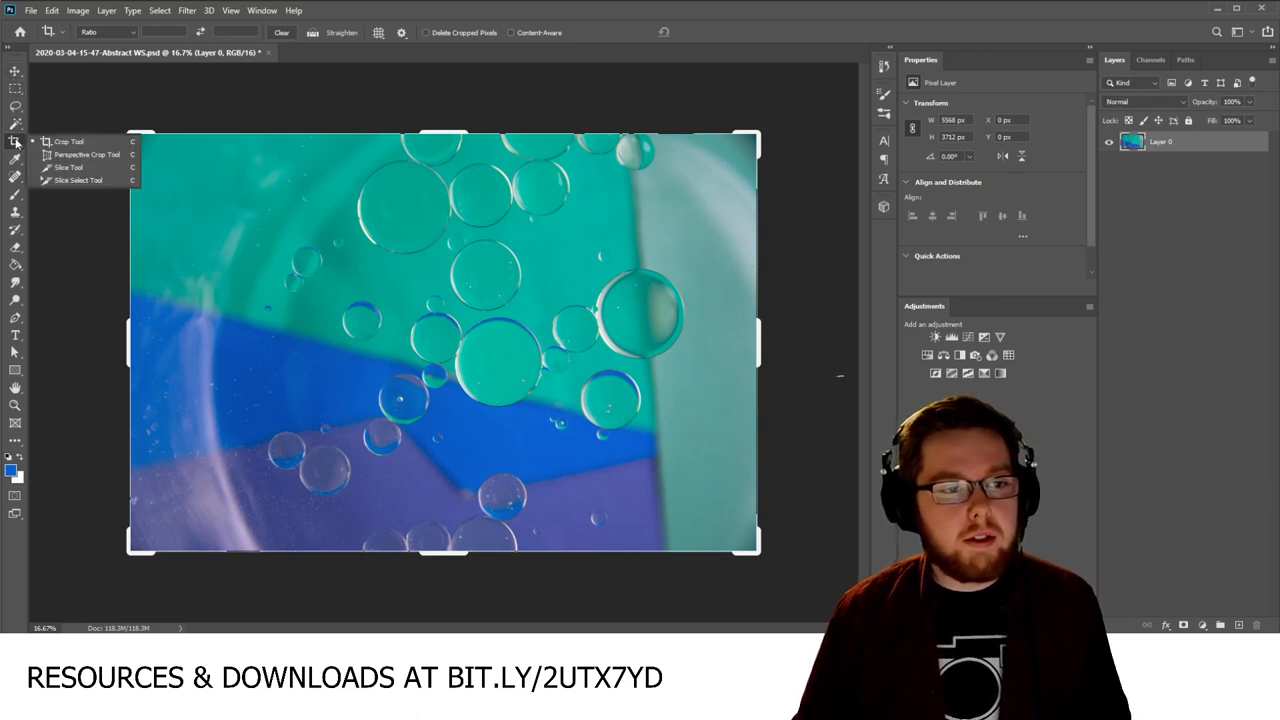
click(15, 142)
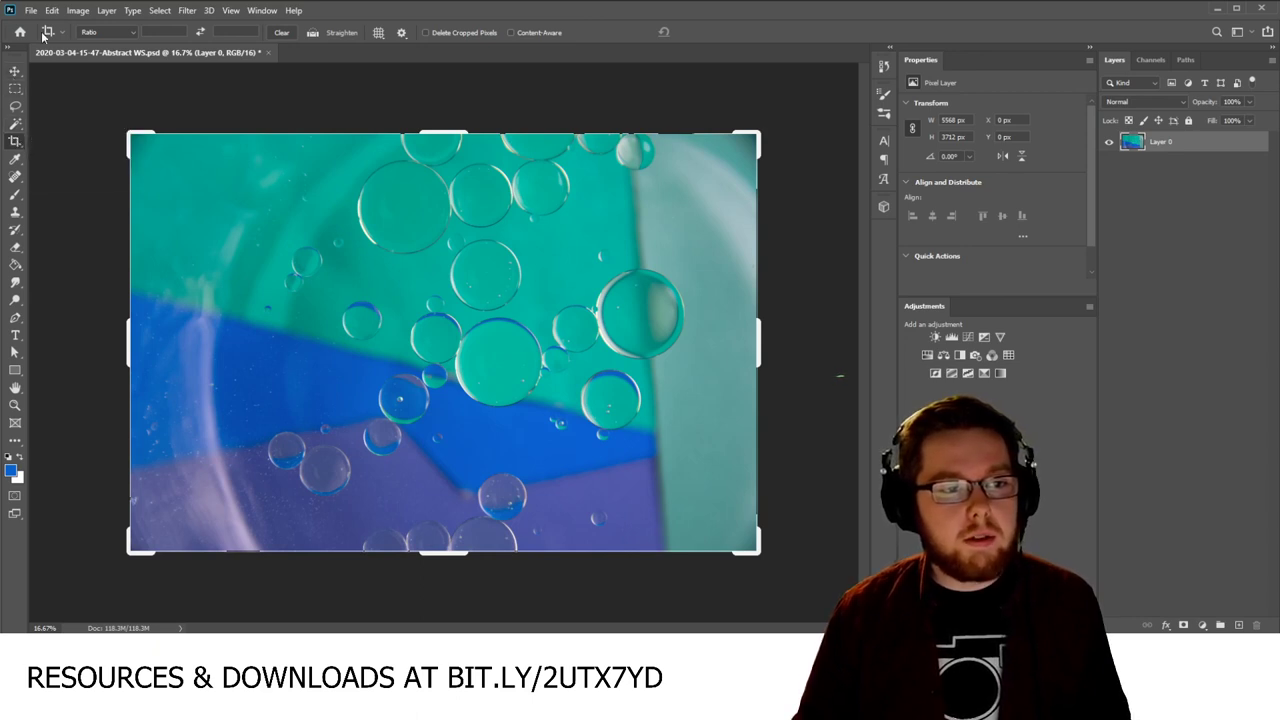
click(108, 33)
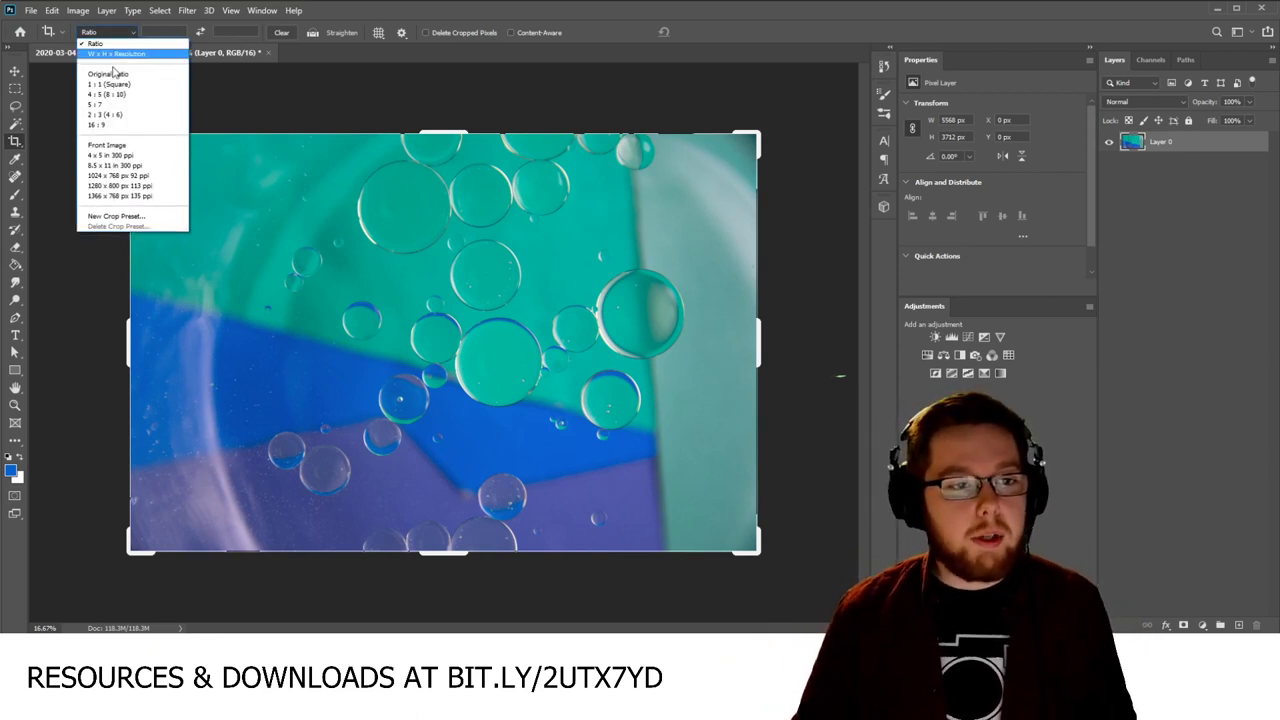
click(117, 78)
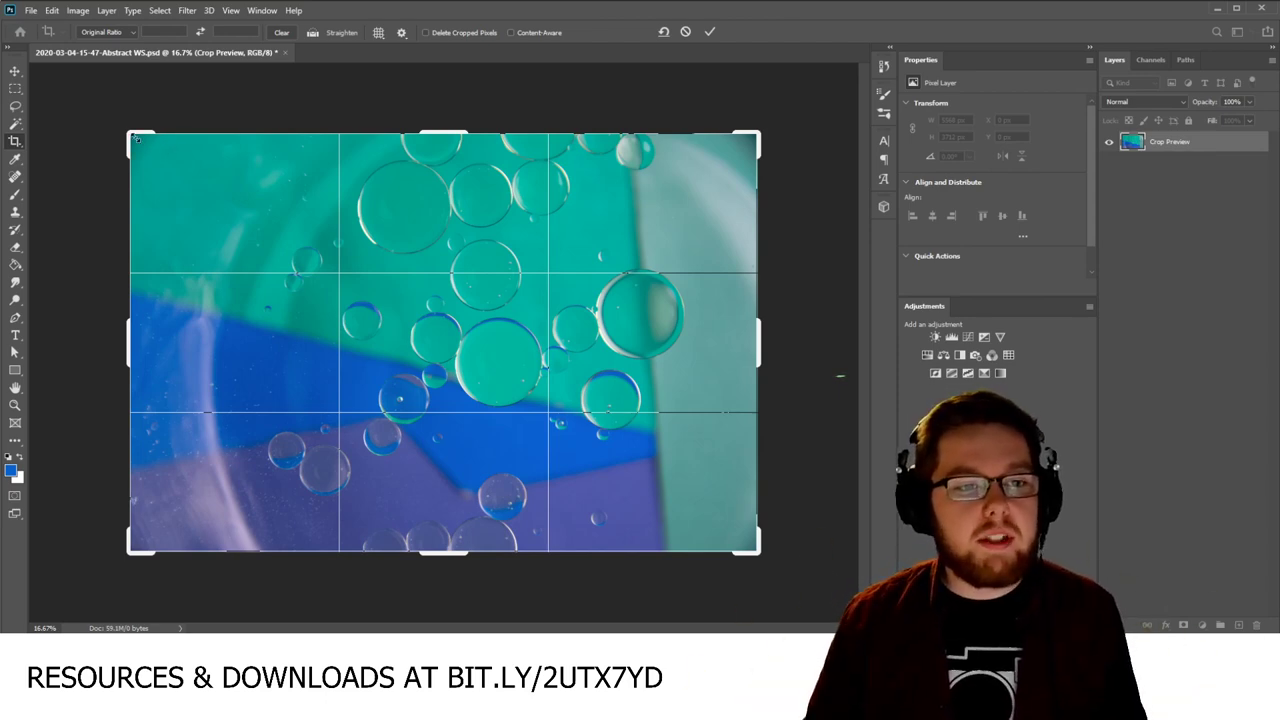
Step: Crop the photo to a full-height portrait frame around the central cluster of bubbles
drag(135, 139, 318, 128)
drag(363, 236, 505, 238)
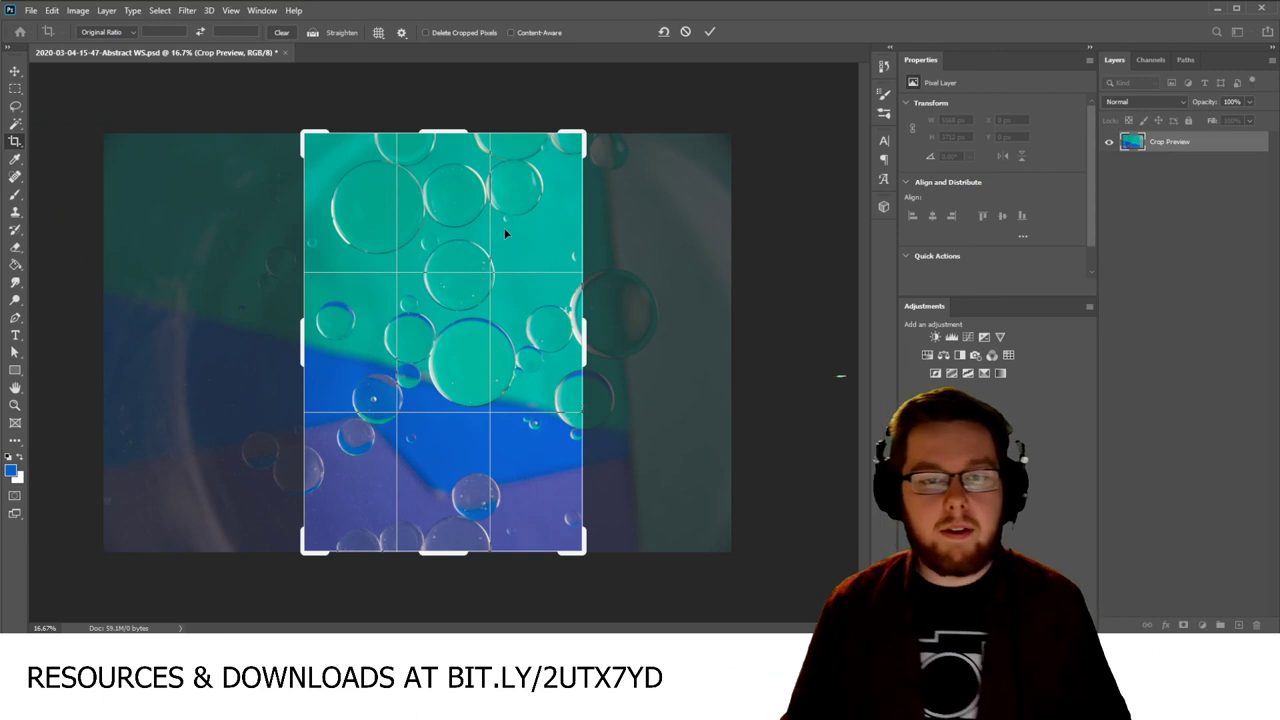
drag(467, 240, 473, 237)
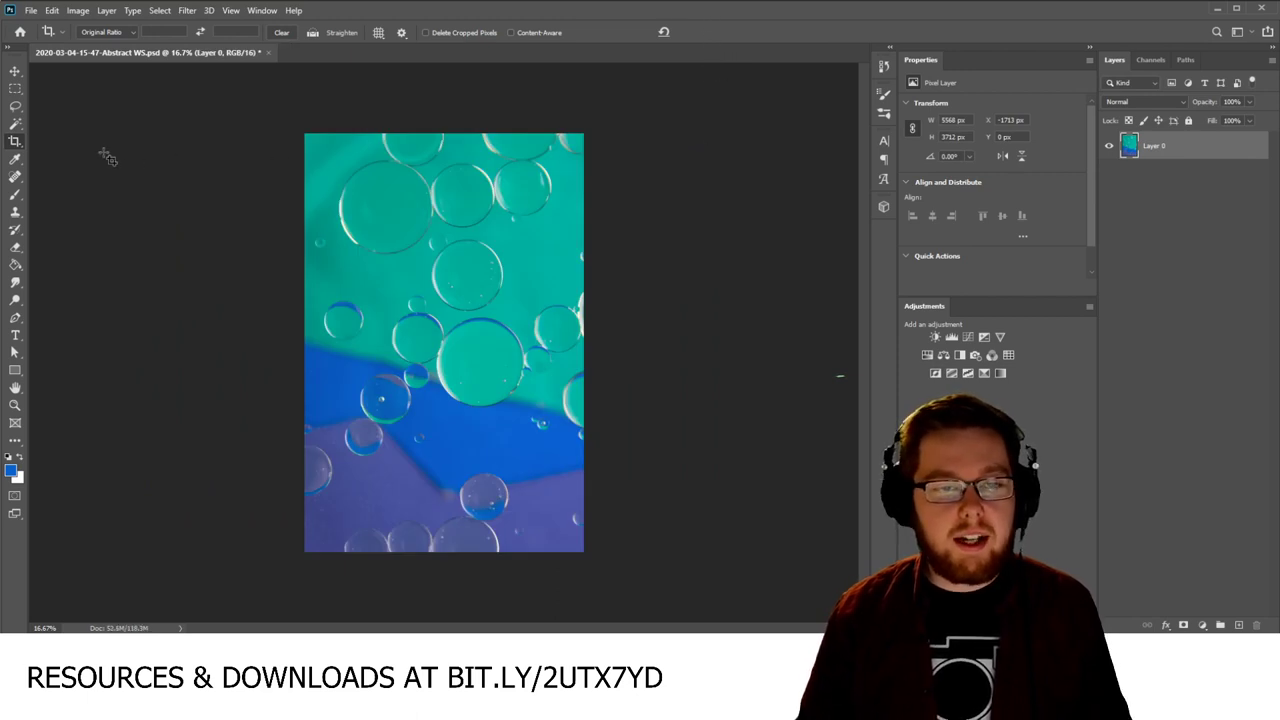
Step: Reopen the crop frame to inspect the retained pixels outside the portrait crop, and reapply the same crop
click(19, 142)
click(460, 249)
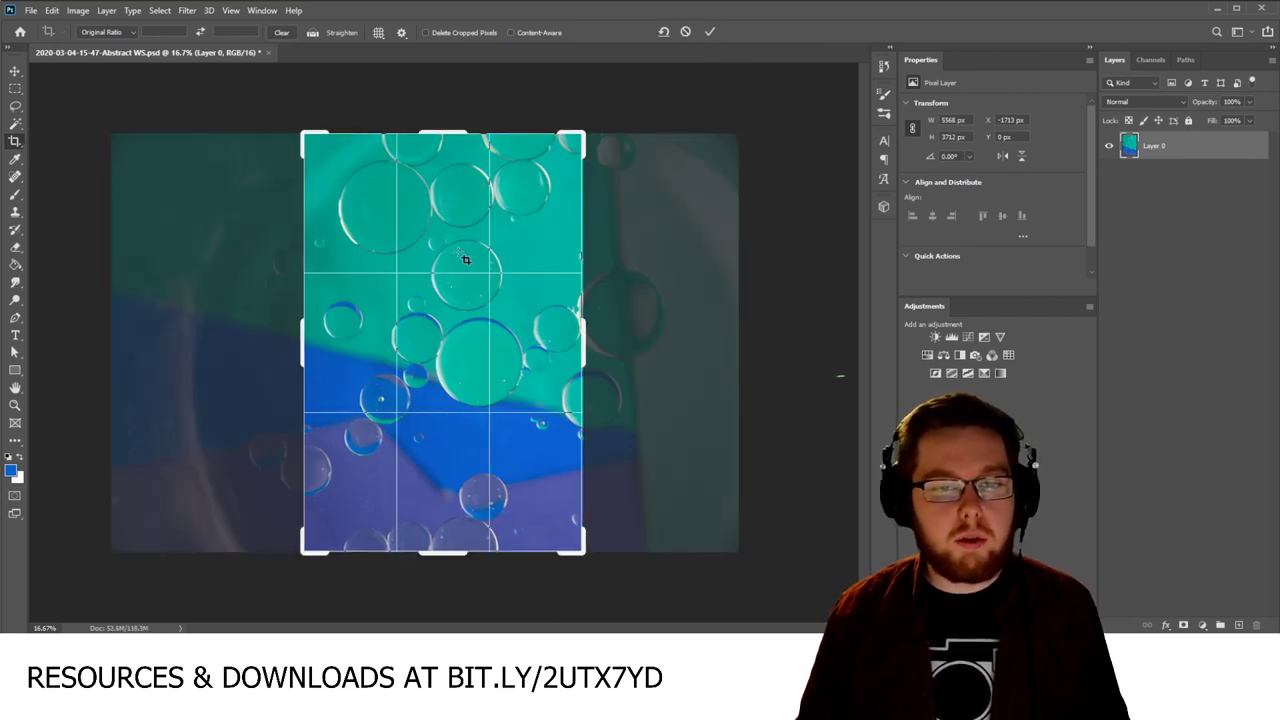
drag(343, 336, 382, 330)
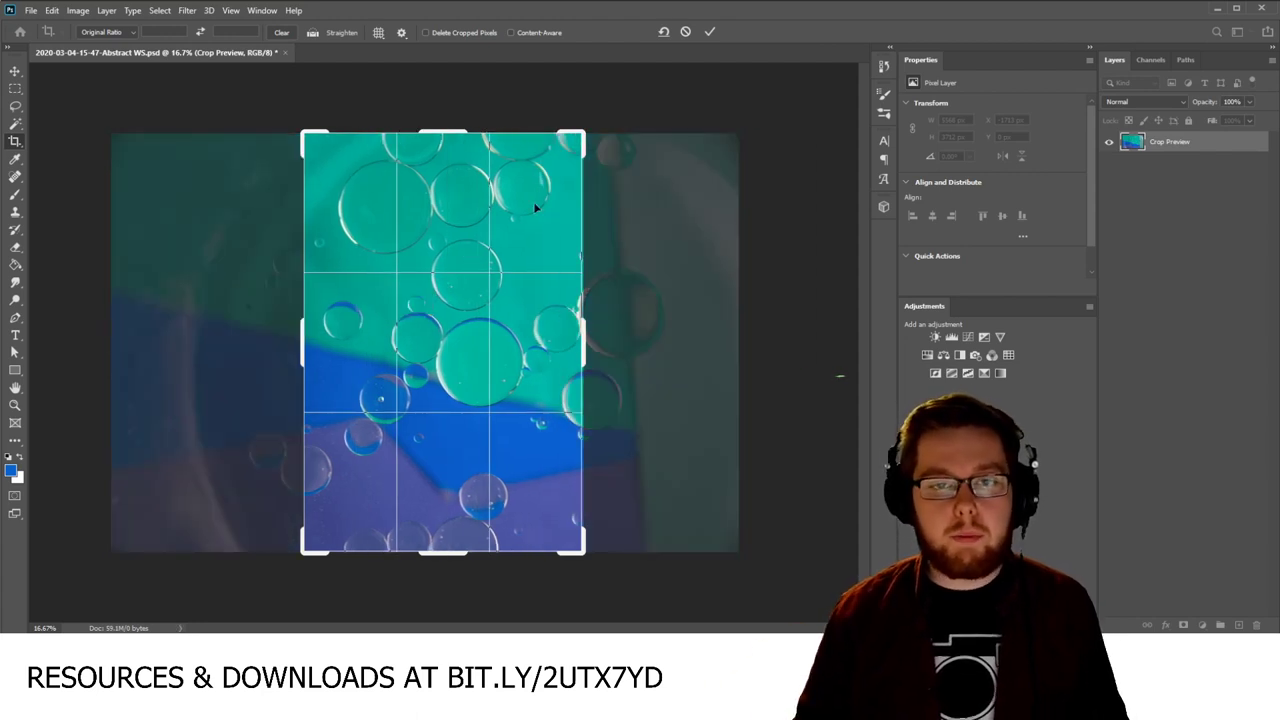
click(710, 32)
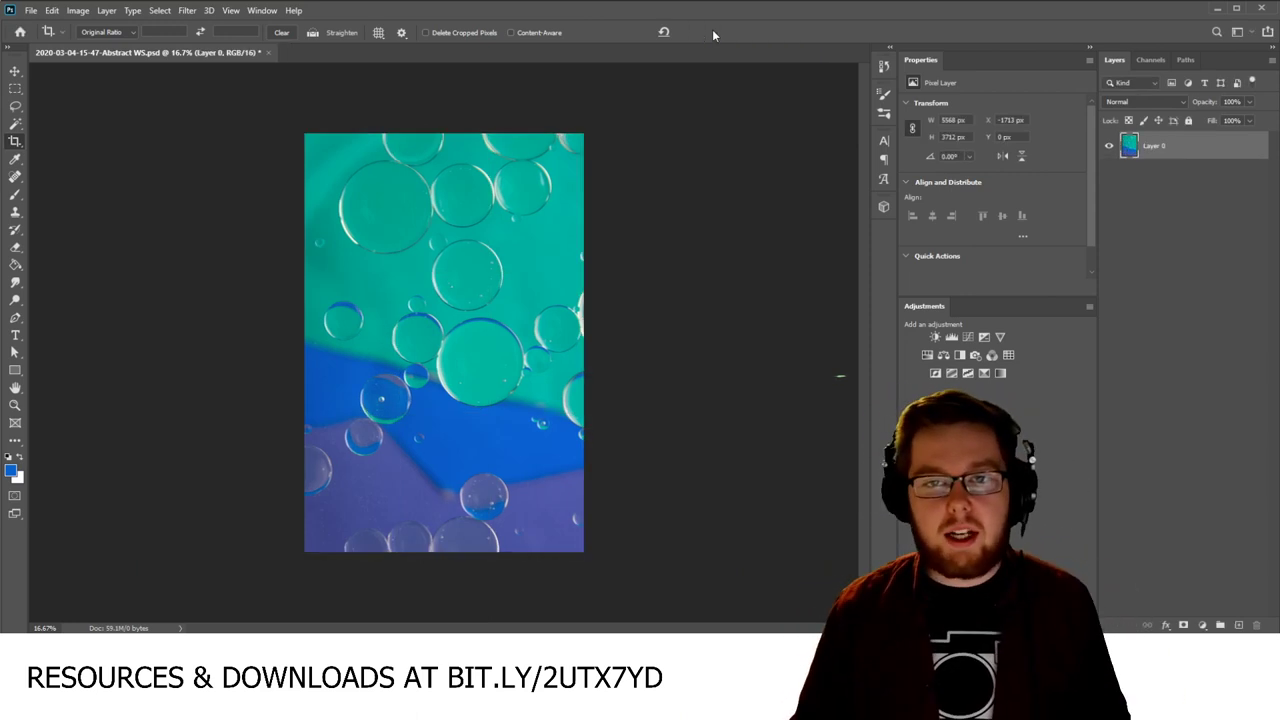
Step: Rotate the whole canvas 90° clockwise into landscape orientation and fit it to the screen
scroll(466, 302, up, 1)
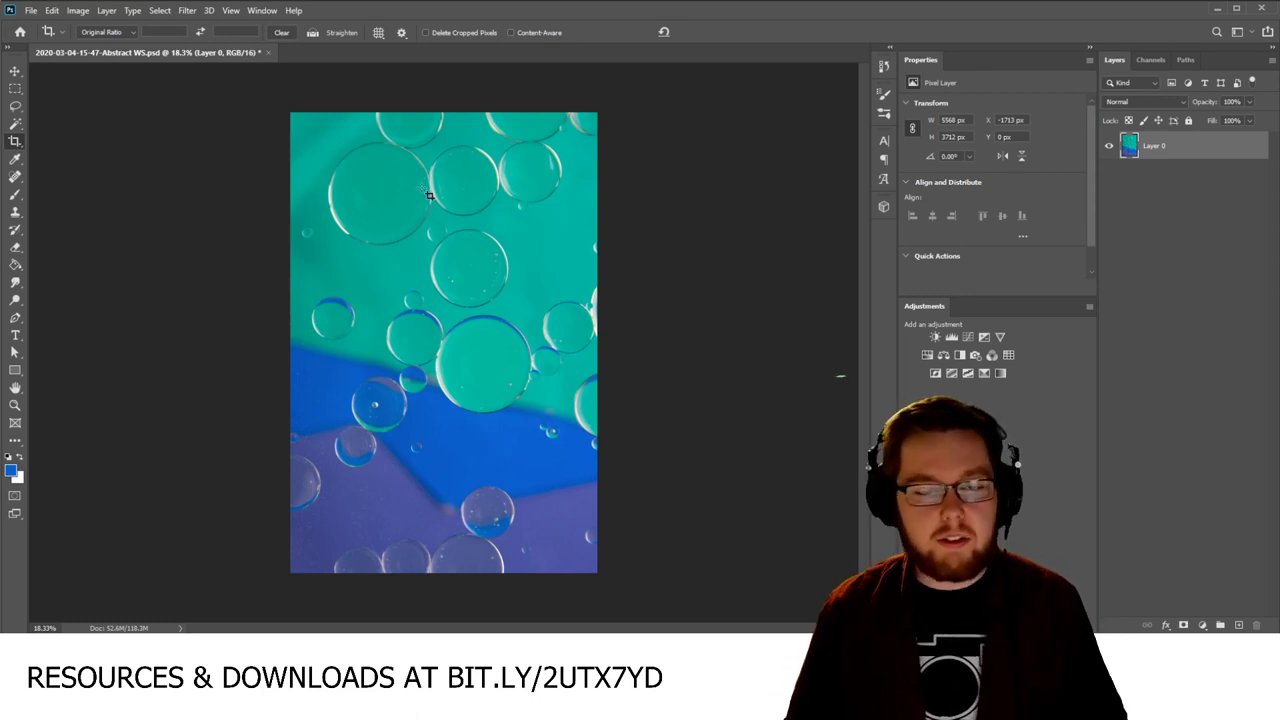
click(79, 10)
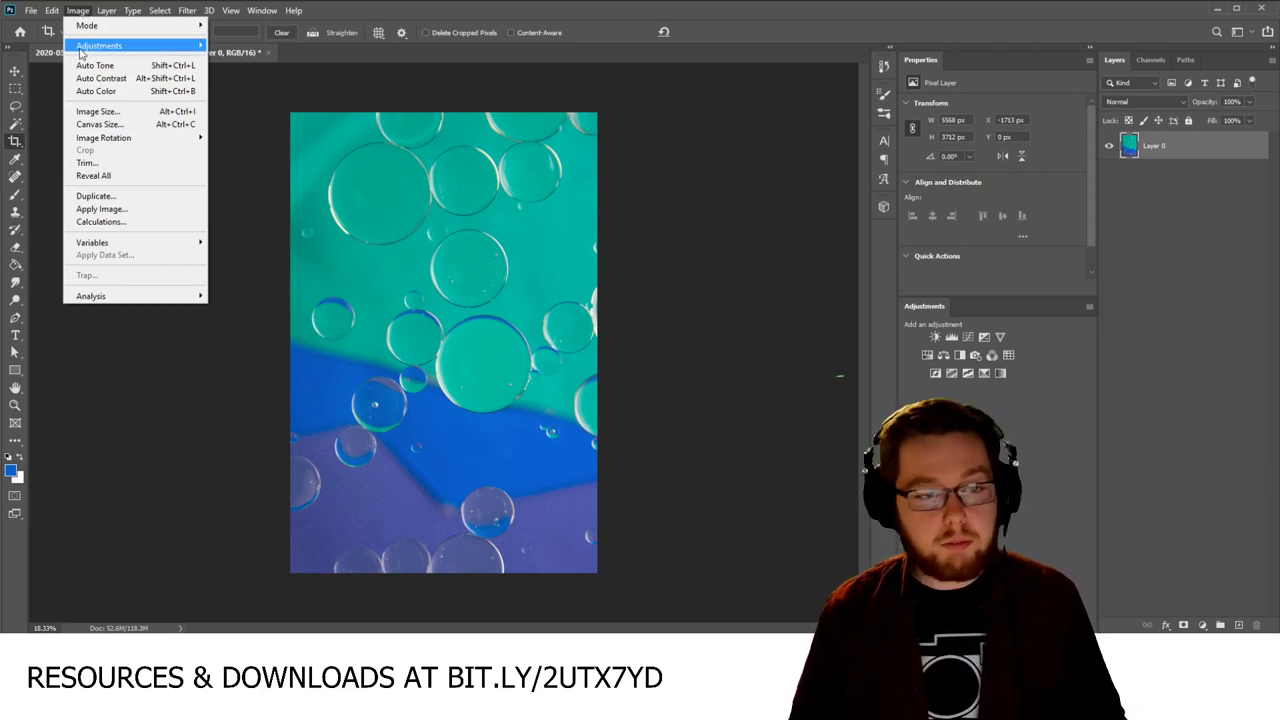
mouse_move(190, 138)
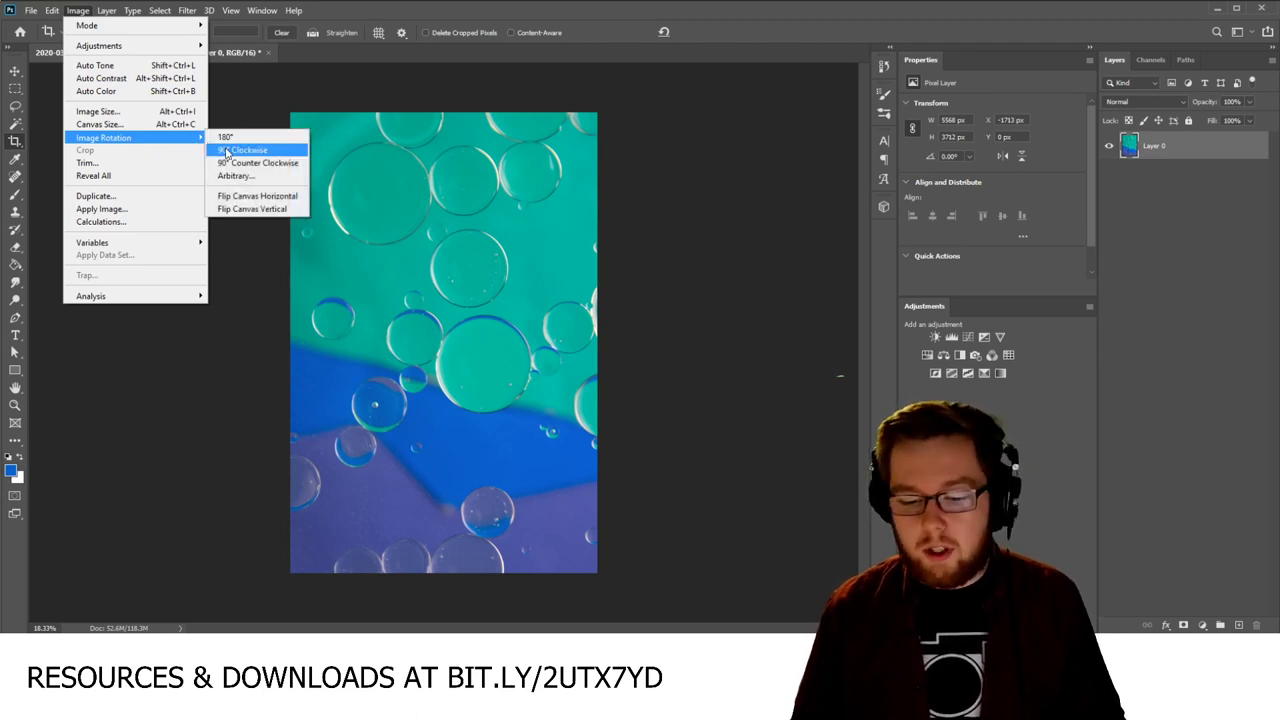
click(227, 151)
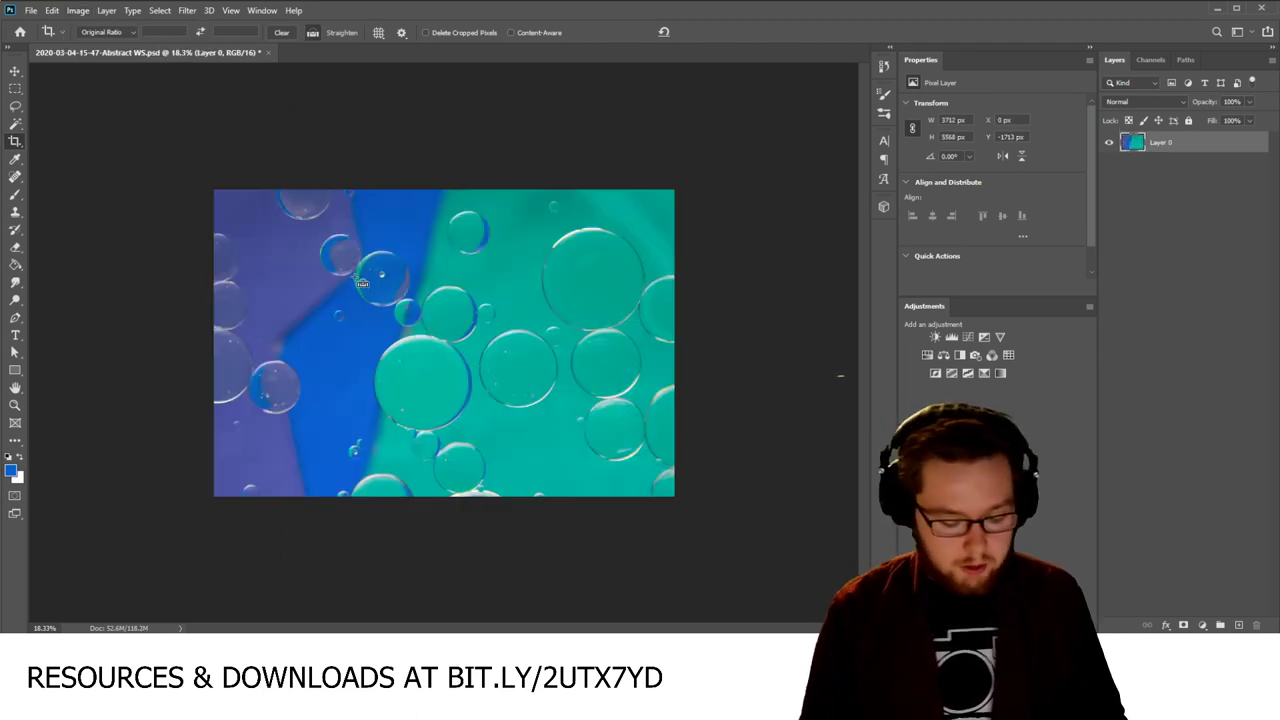
key(ctrl+0)
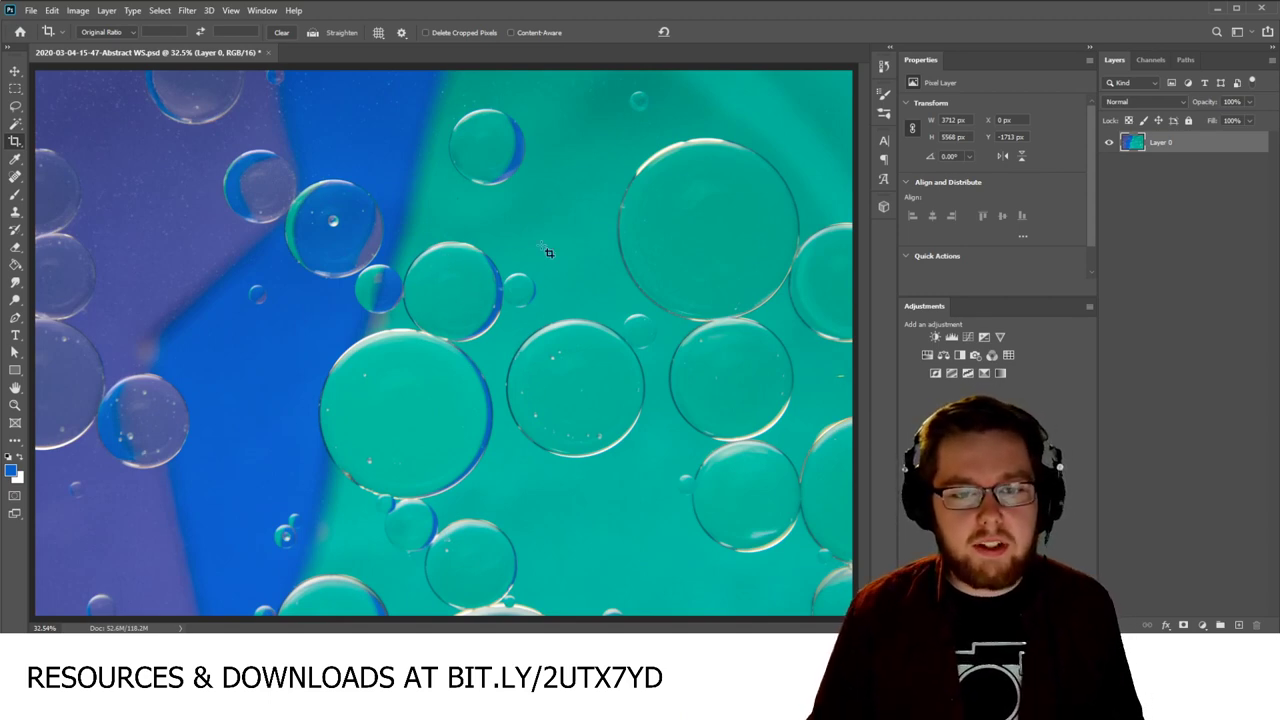
Step: Switch to the Move tool and inspect the central bubbles up close before returning to the full image
click(15, 71)
scroll(453, 295, up, 2)
scroll(414, 286, up, 1)
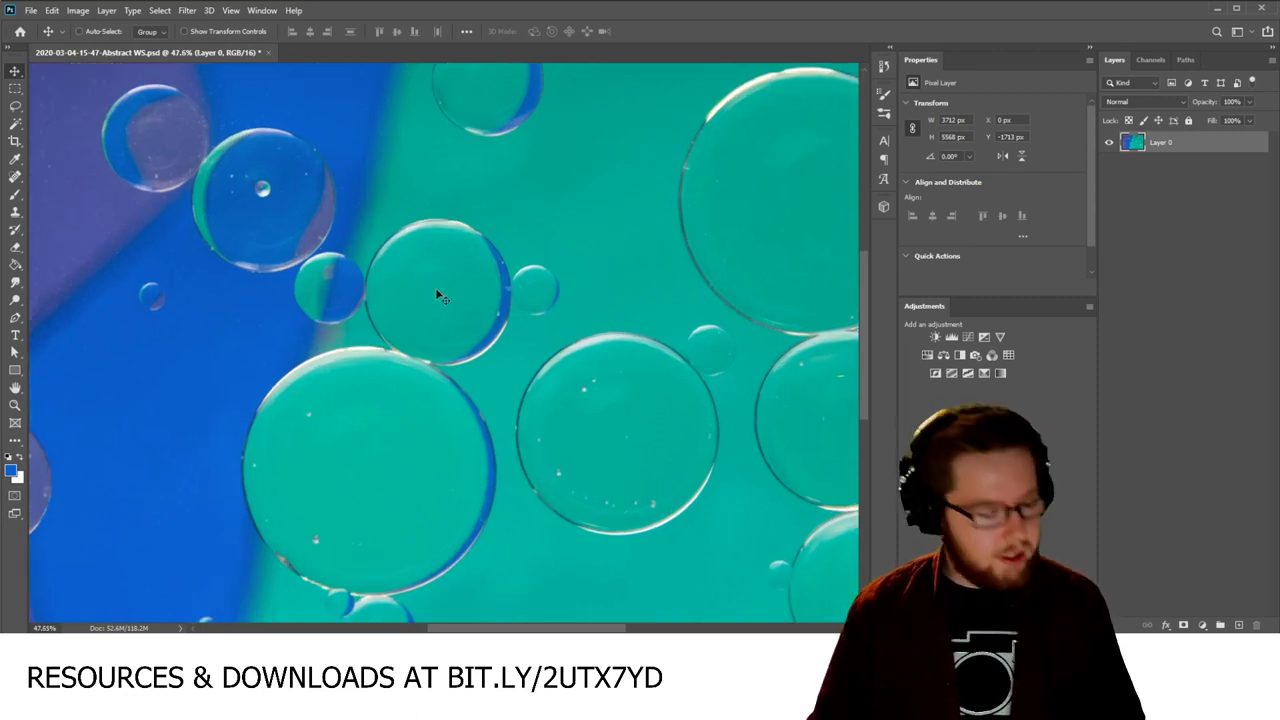
scroll(437, 297, down, 3)
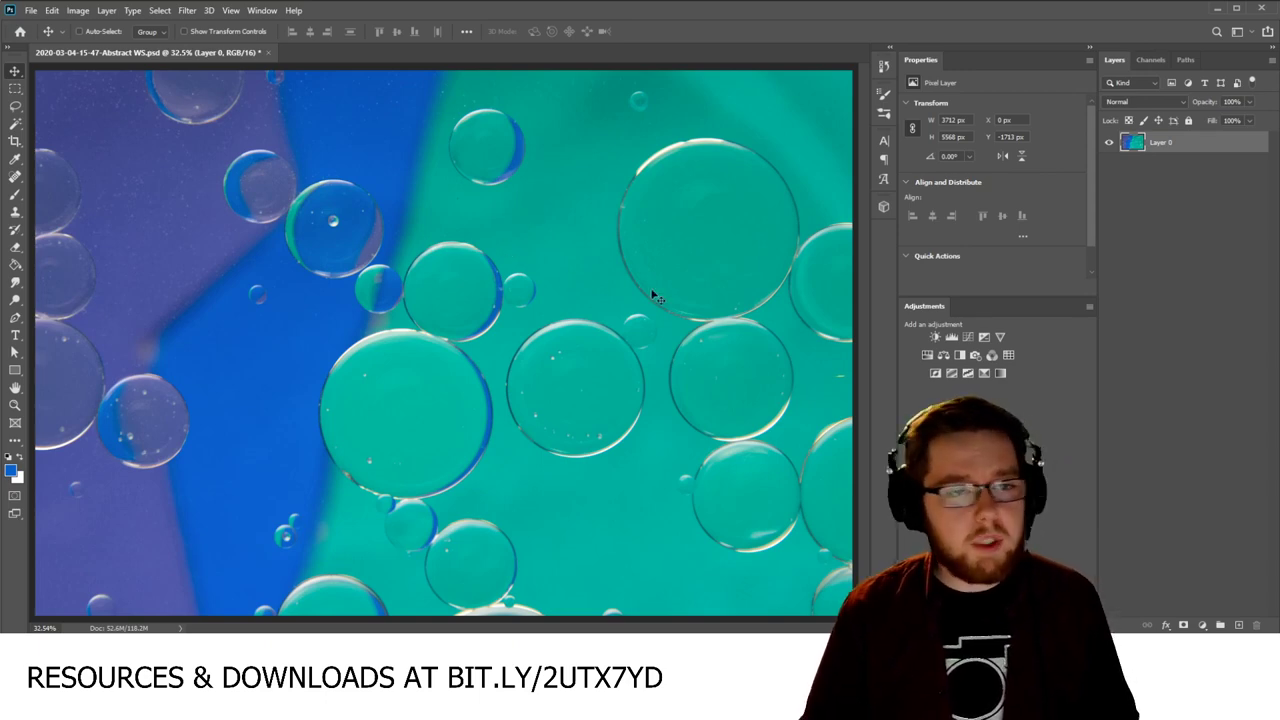
Step: Try brightening the midtones slightly with a Curves adjustment layer, and delete that layer
click(967, 338)
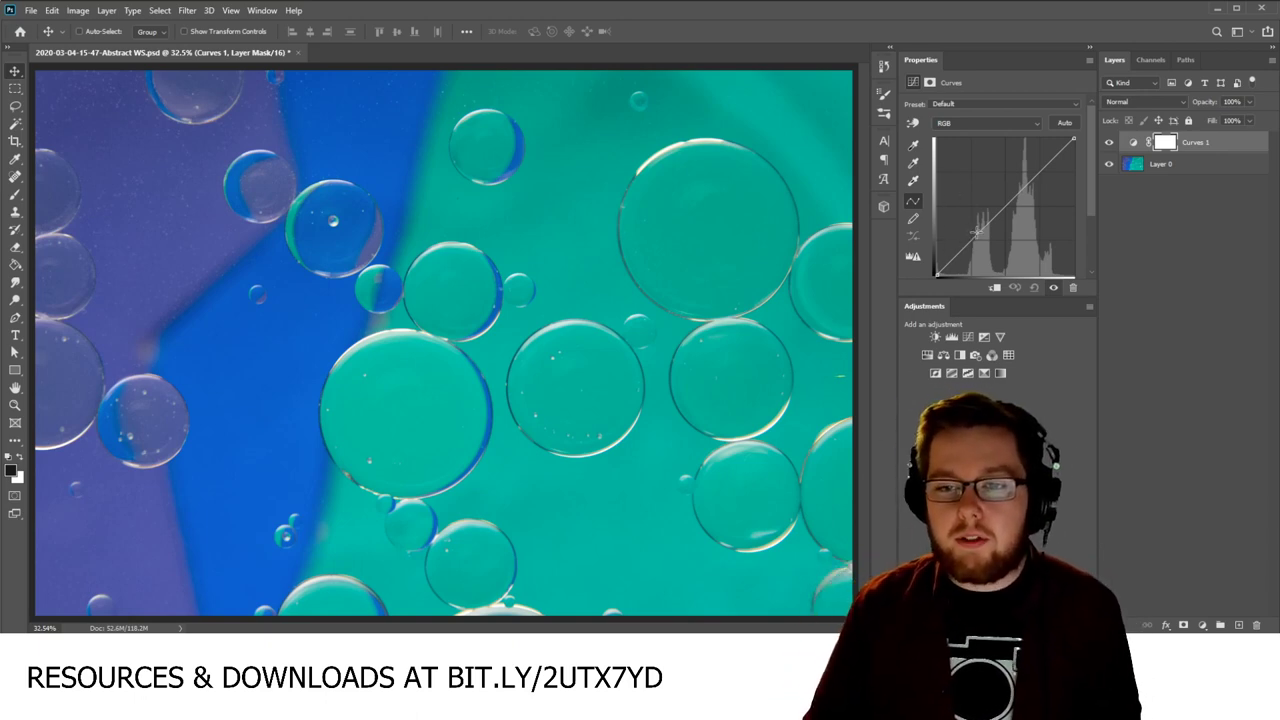
drag(975, 231, 1012, 200)
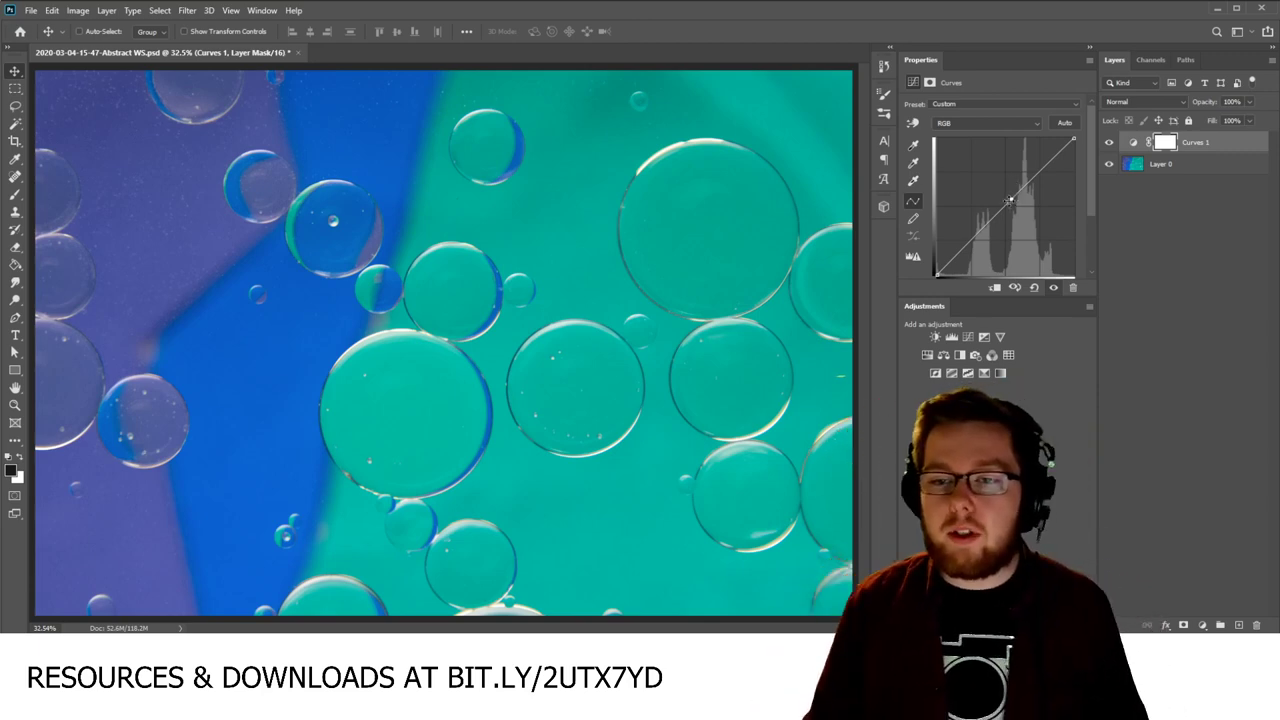
mouse_move(1011, 202)
mouse_down()
mouse_move(987, 179)
mouse_move(1020, 220)
mouse_move(1005, 203)
mouse_up()
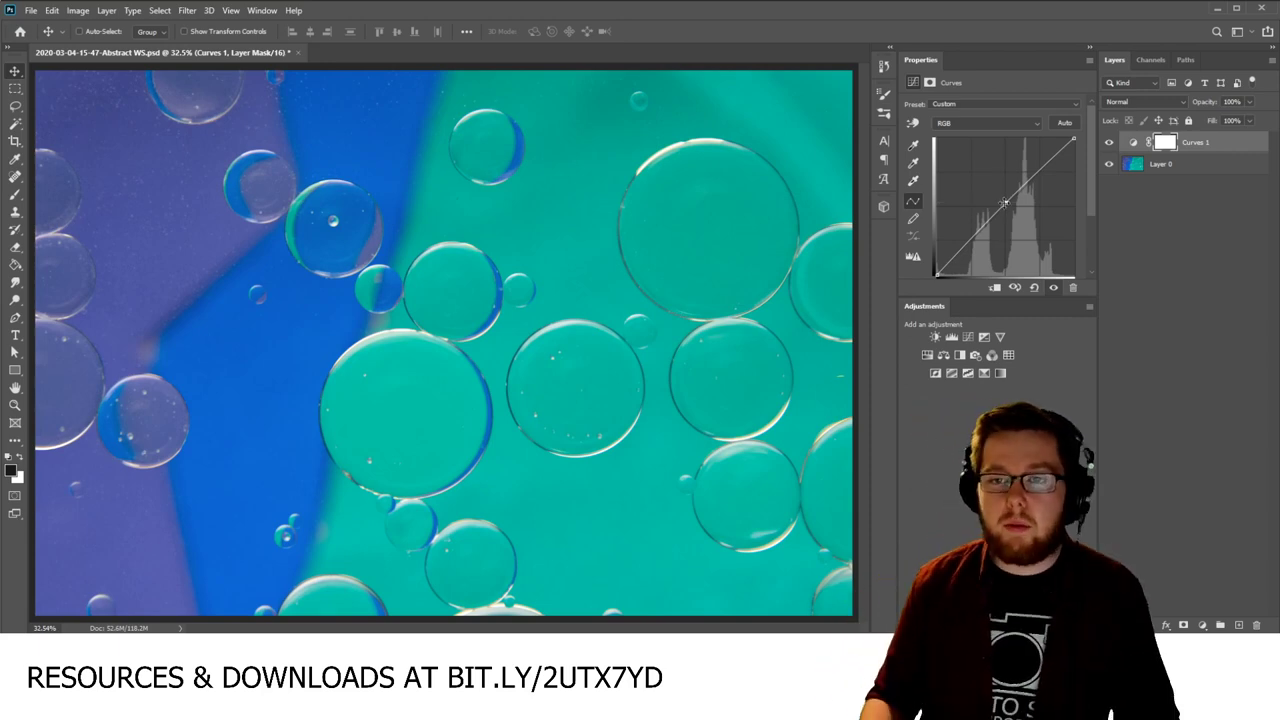
click(1072, 287)
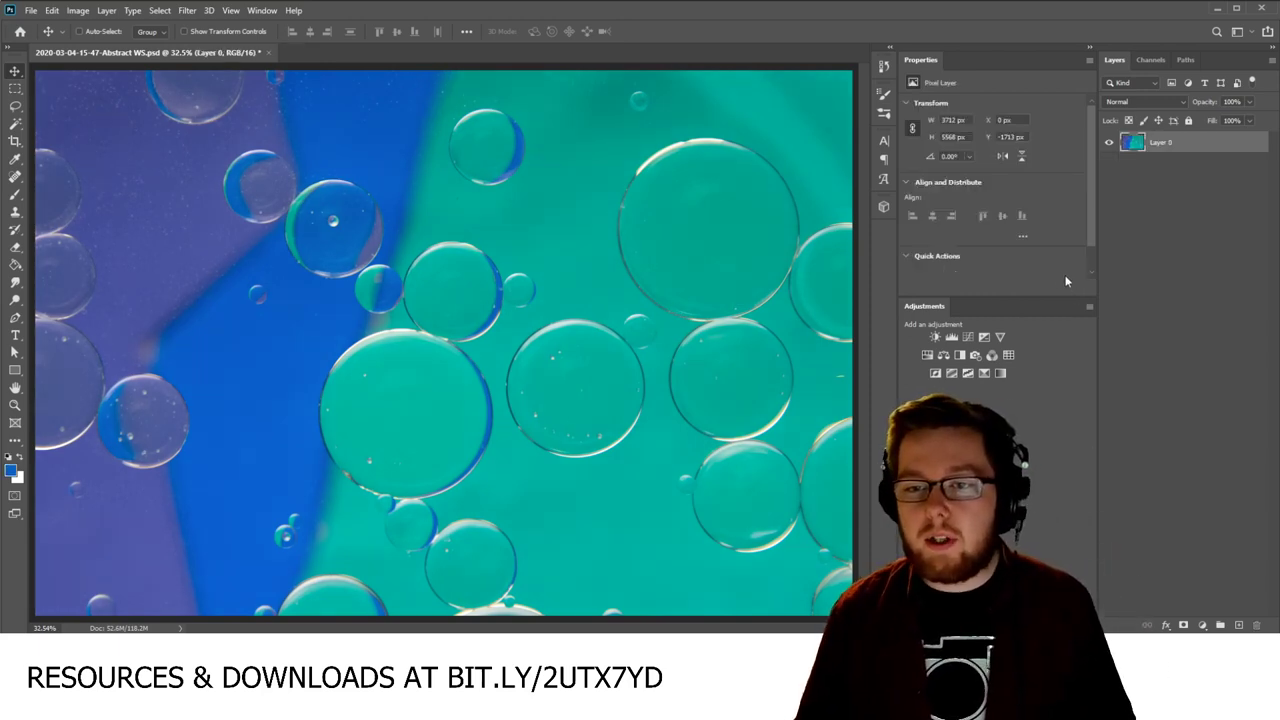
Step: Add a Curves adjustment layer and shape its RGB curve into an S by raising the highlights and lowering the shadows
click(972, 341)
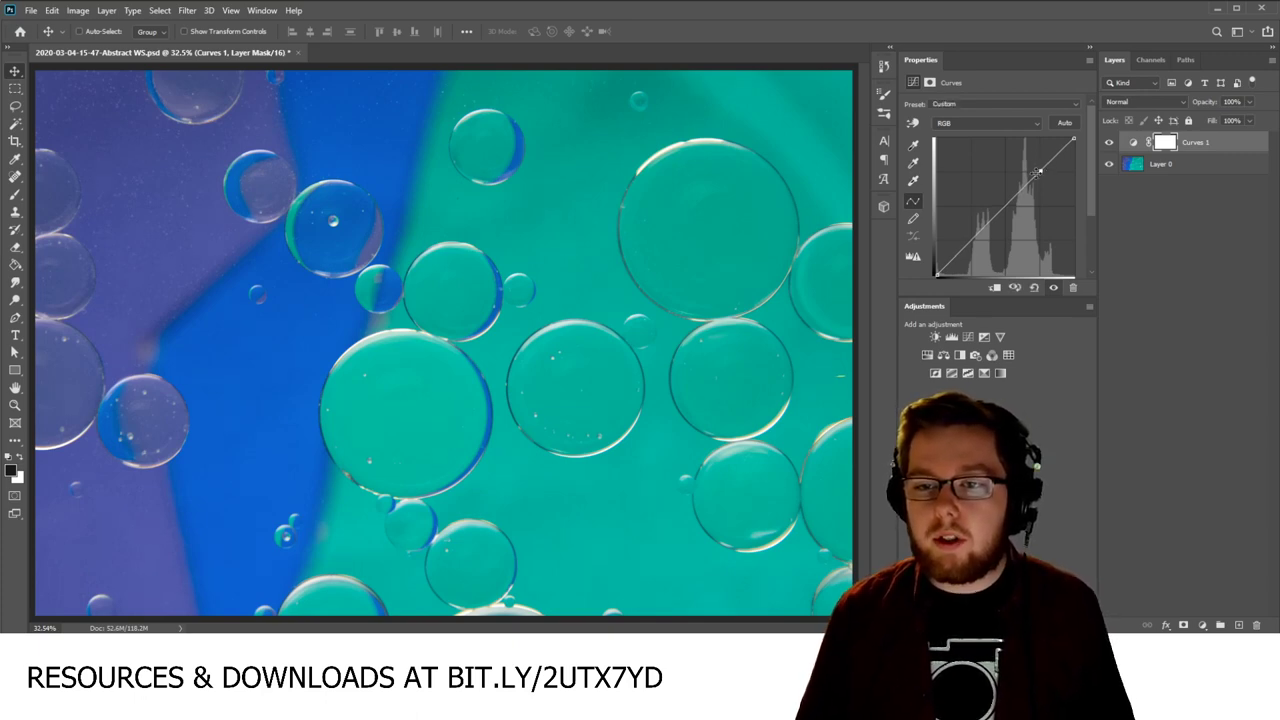
drag(1040, 170, 1036, 160)
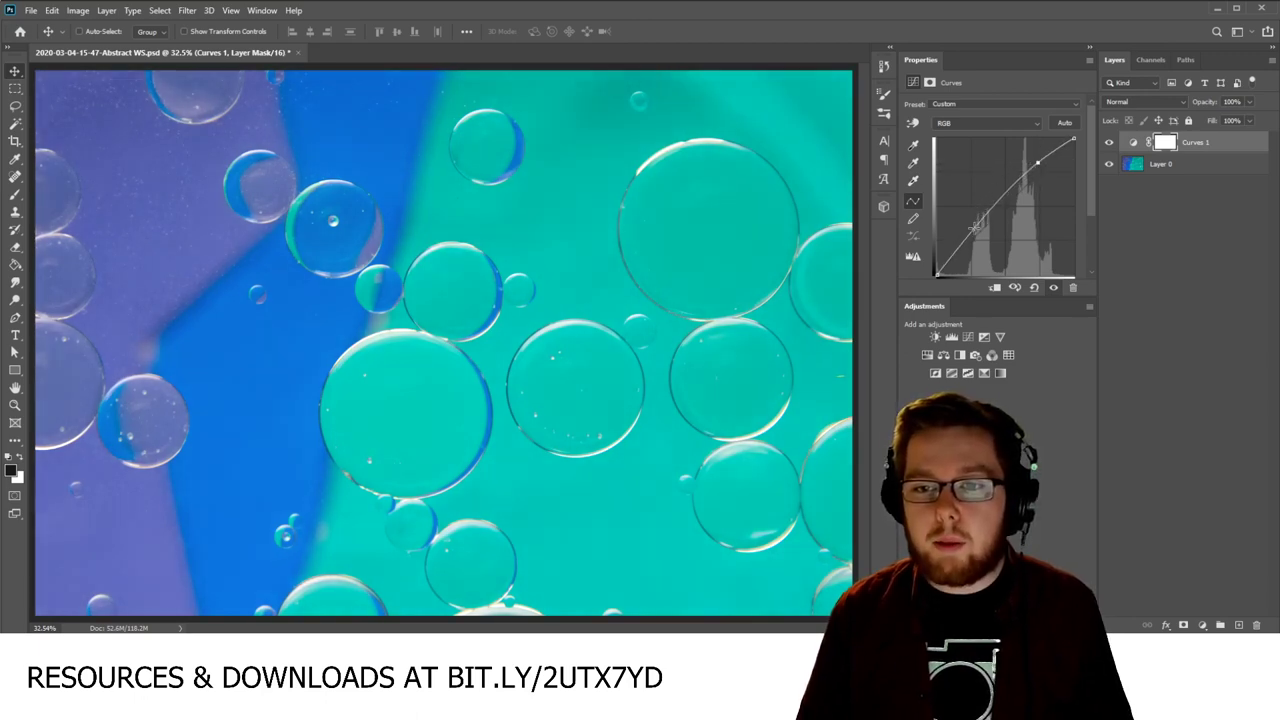
drag(973, 228, 978, 241)
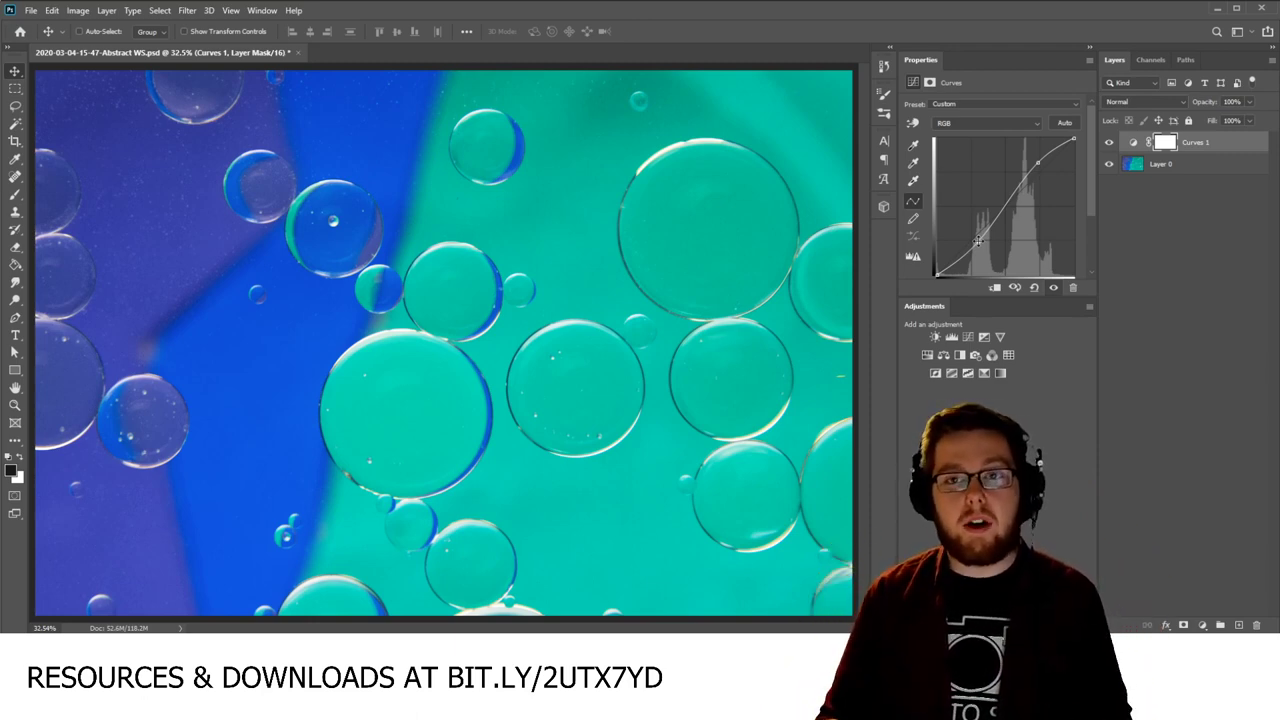
Step: Compare the photo with and without the Curves adjustment by toggling that layer's visibility, leaving it visible
click(1126, 281)
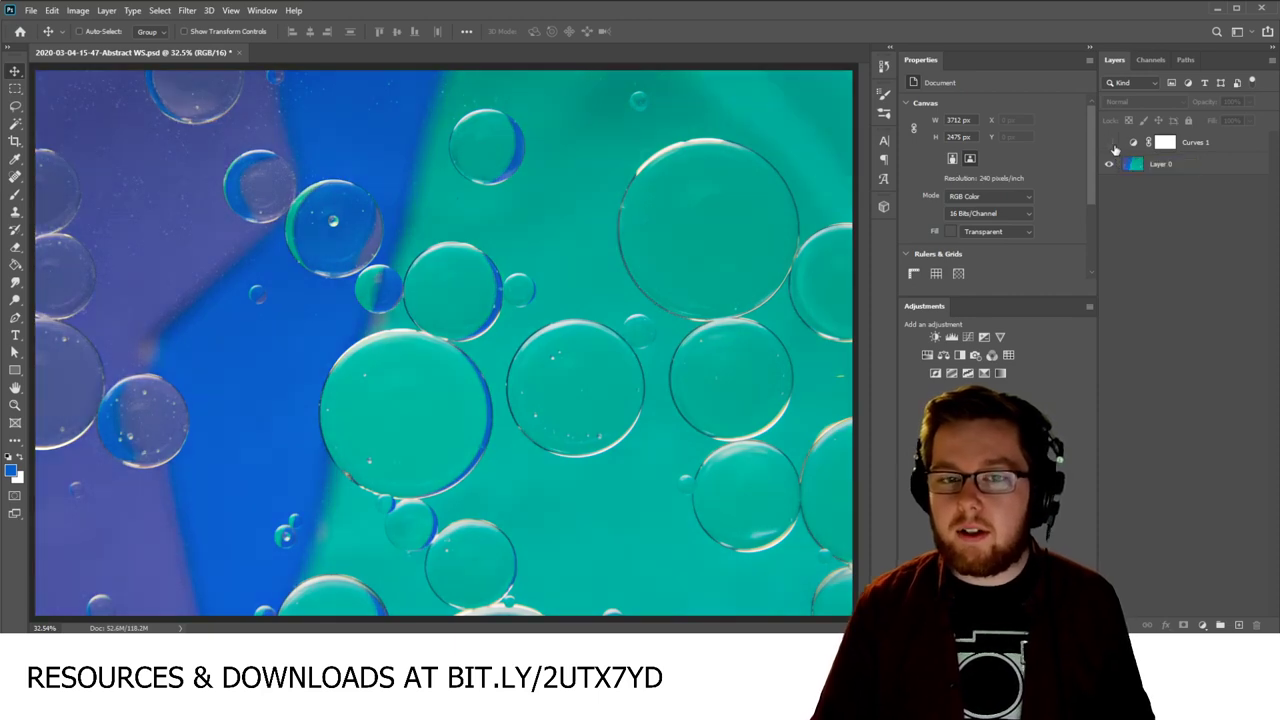
click(1112, 145)
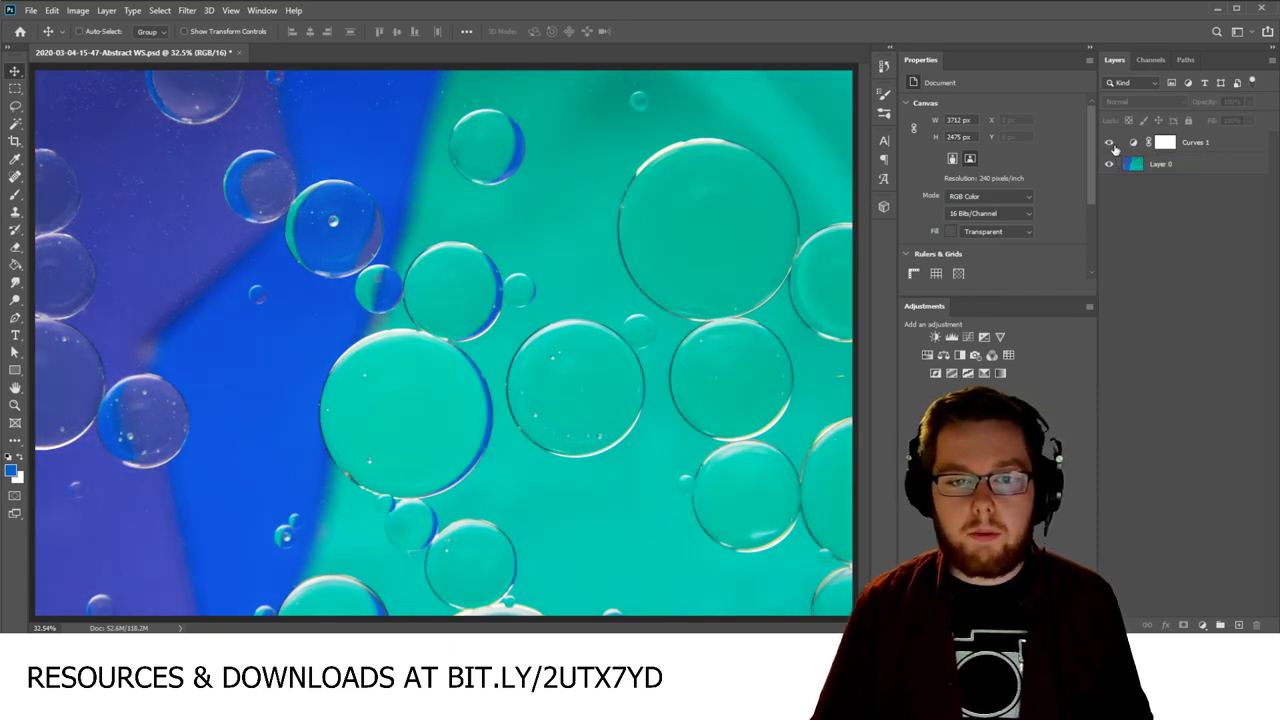
click(1112, 145)
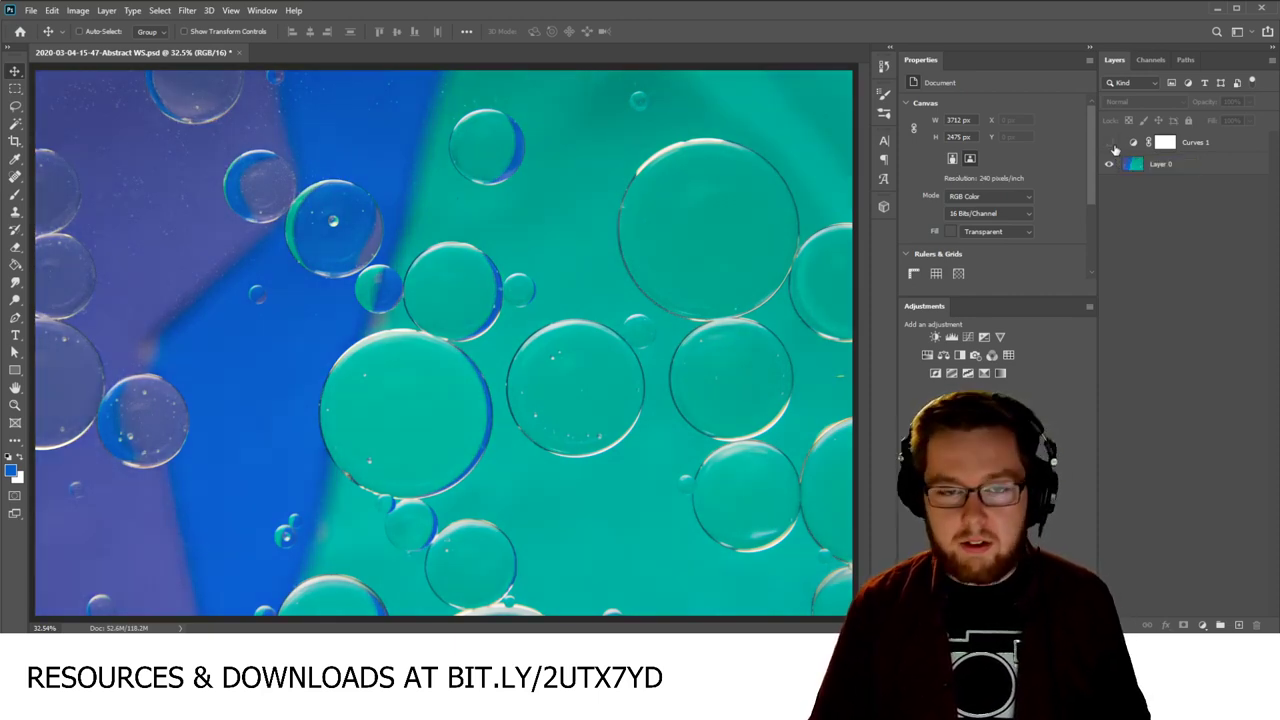
click(1113, 146)
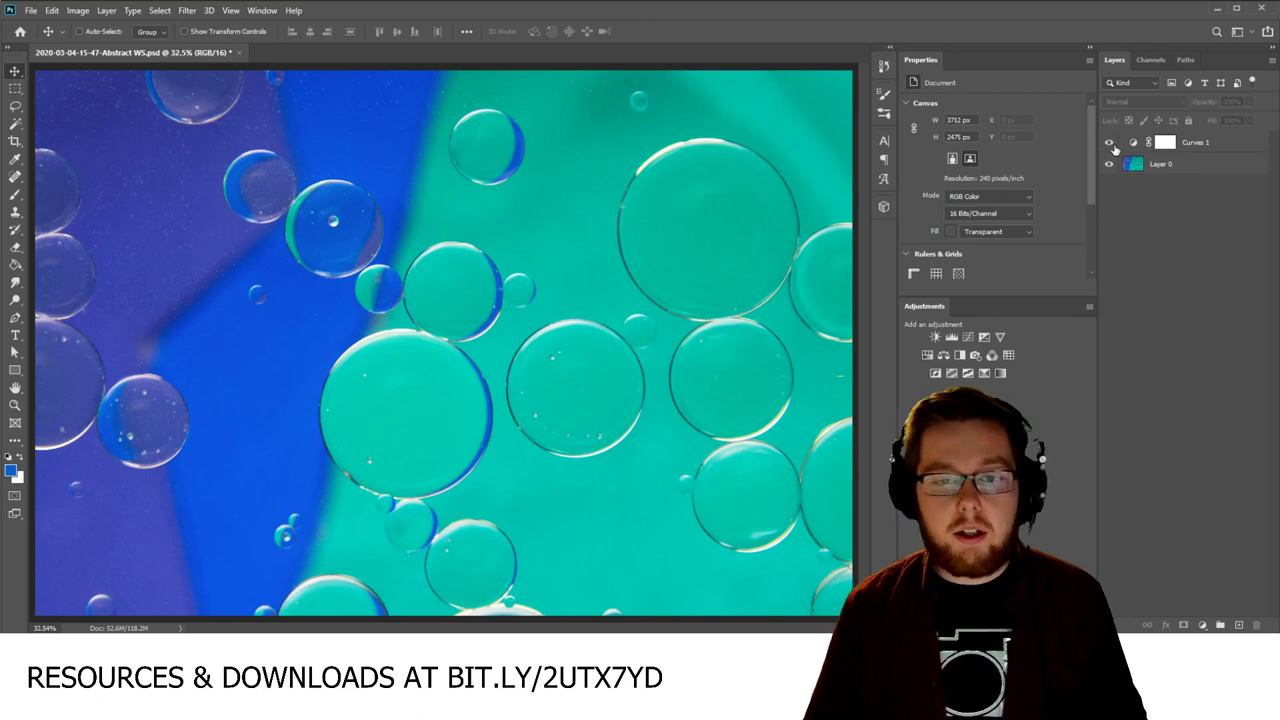
click(1113, 146)
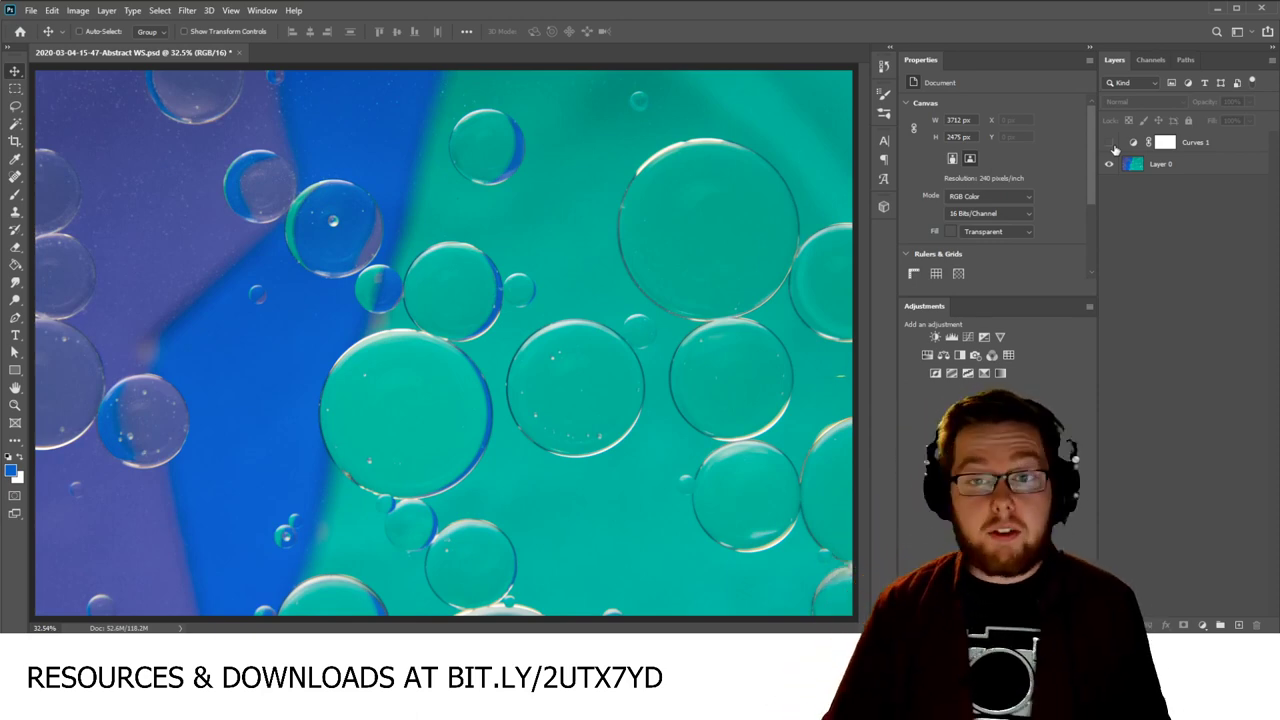
click(1110, 144)
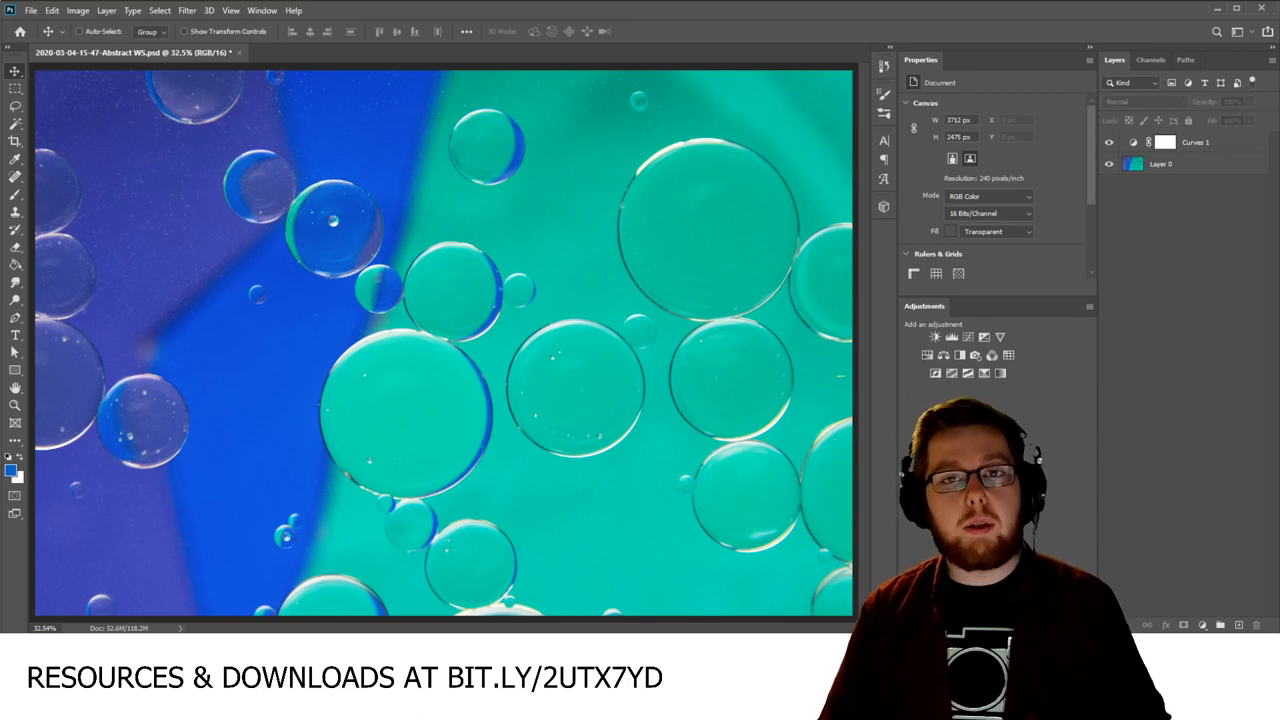
click(1109, 143)
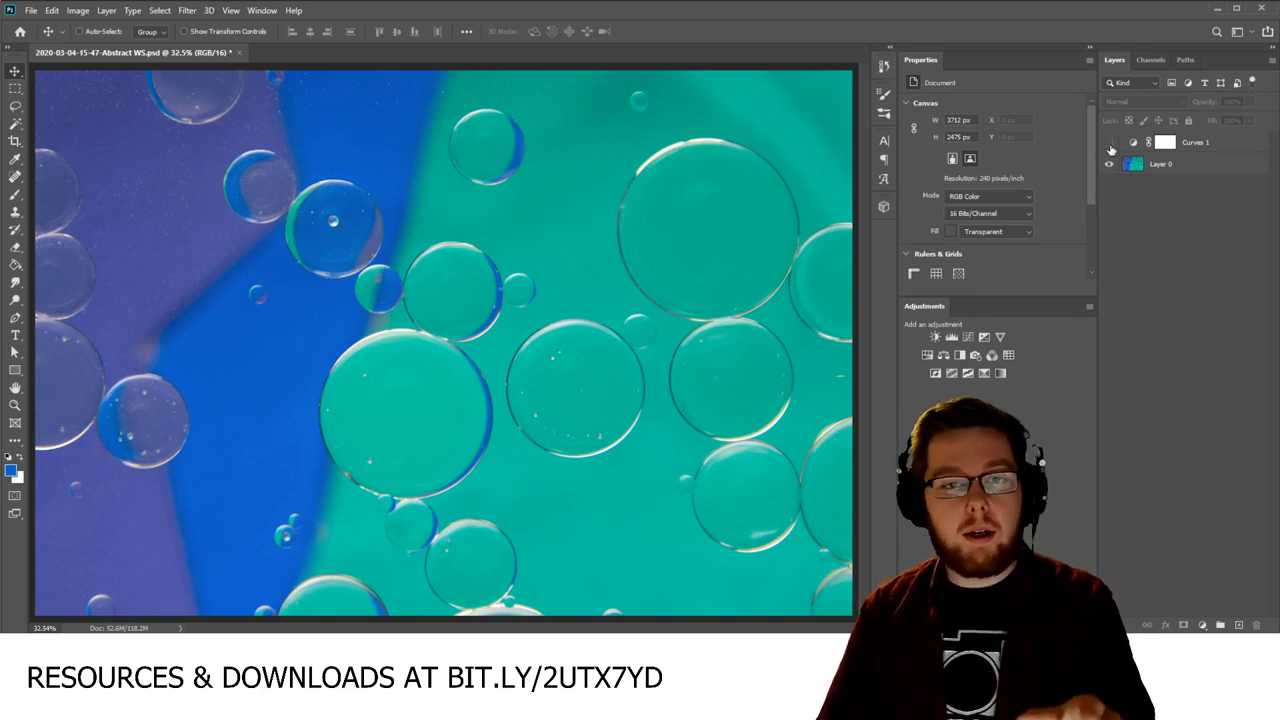
click(1109, 143)
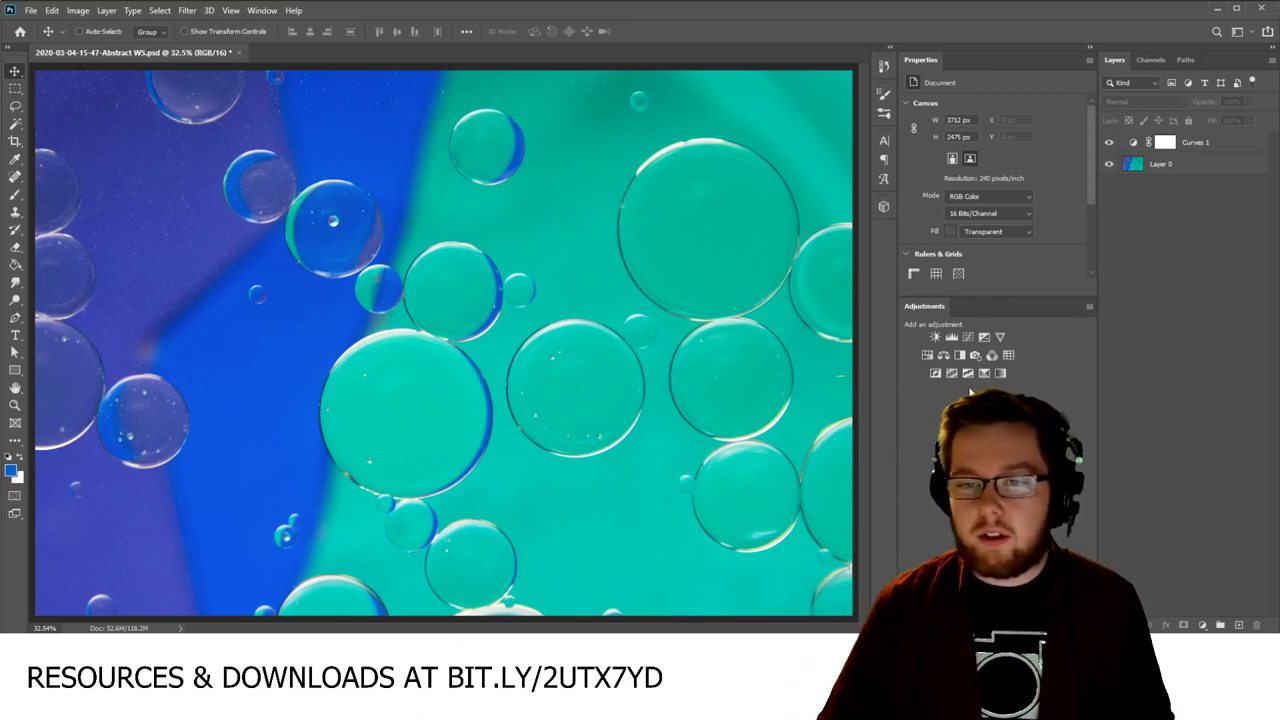
Step: Add a Hue/Saturation adjustment layer above the Curves layer, try Lightness at +10 and reset it to 0
click(927, 356)
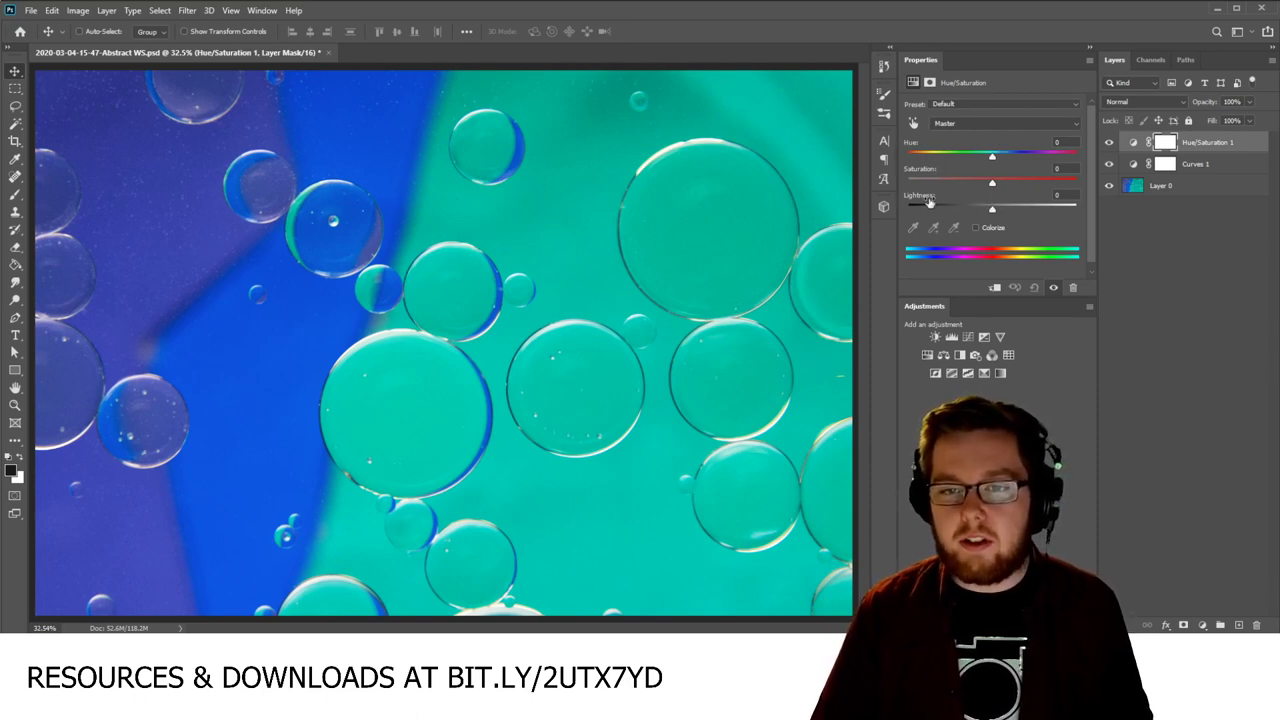
mouse_move(995, 215)
mouse_down()
mouse_move(948, 214)
mouse_move(1042, 224)
mouse_move(983, 224)
mouse_move(1000, 217)
mouse_up()
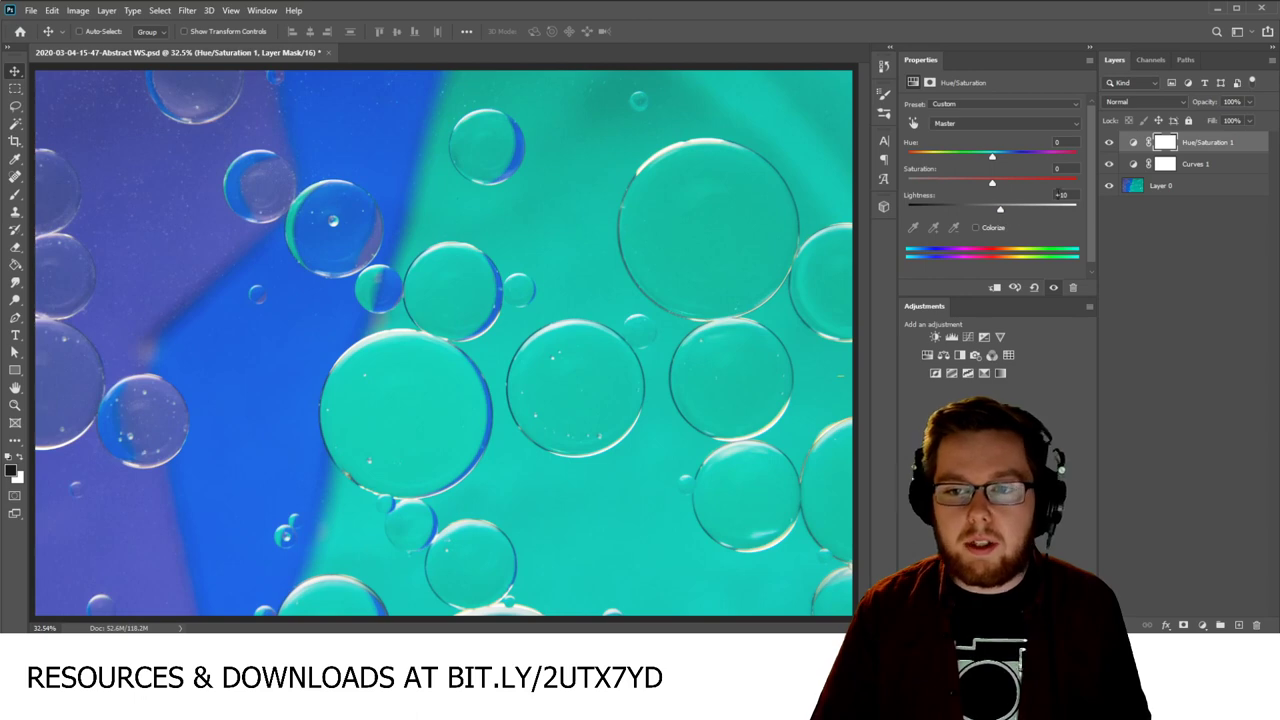
text(0)
key(Return)
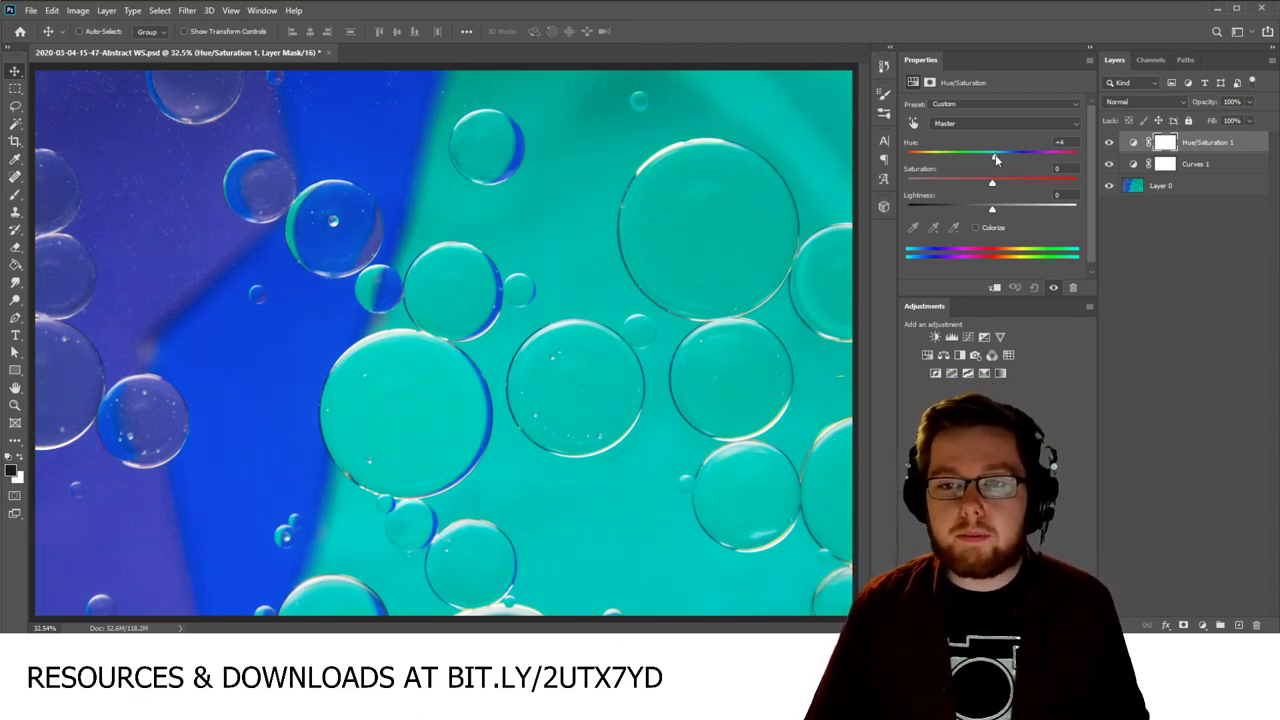
Step: Try shifting the Hue/Saturation layer's hue to -93, and reset the hue to 0
drag(999, 159, 939, 207)
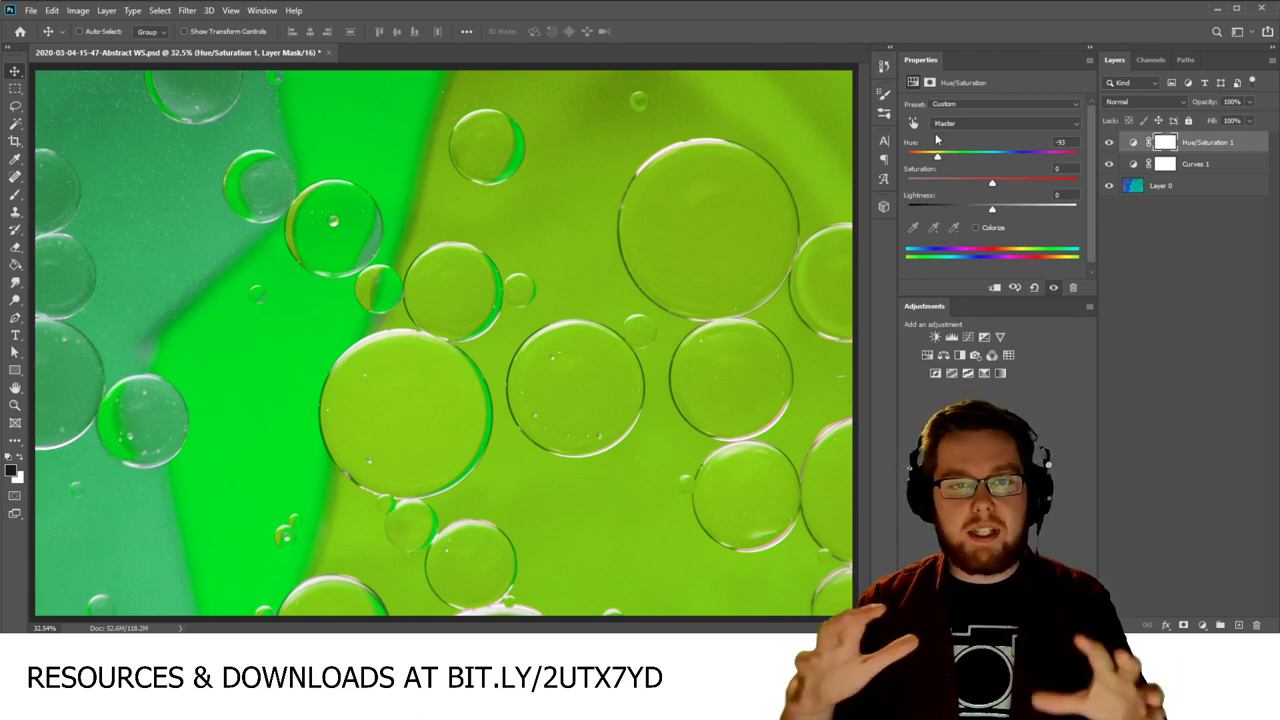
text(0)
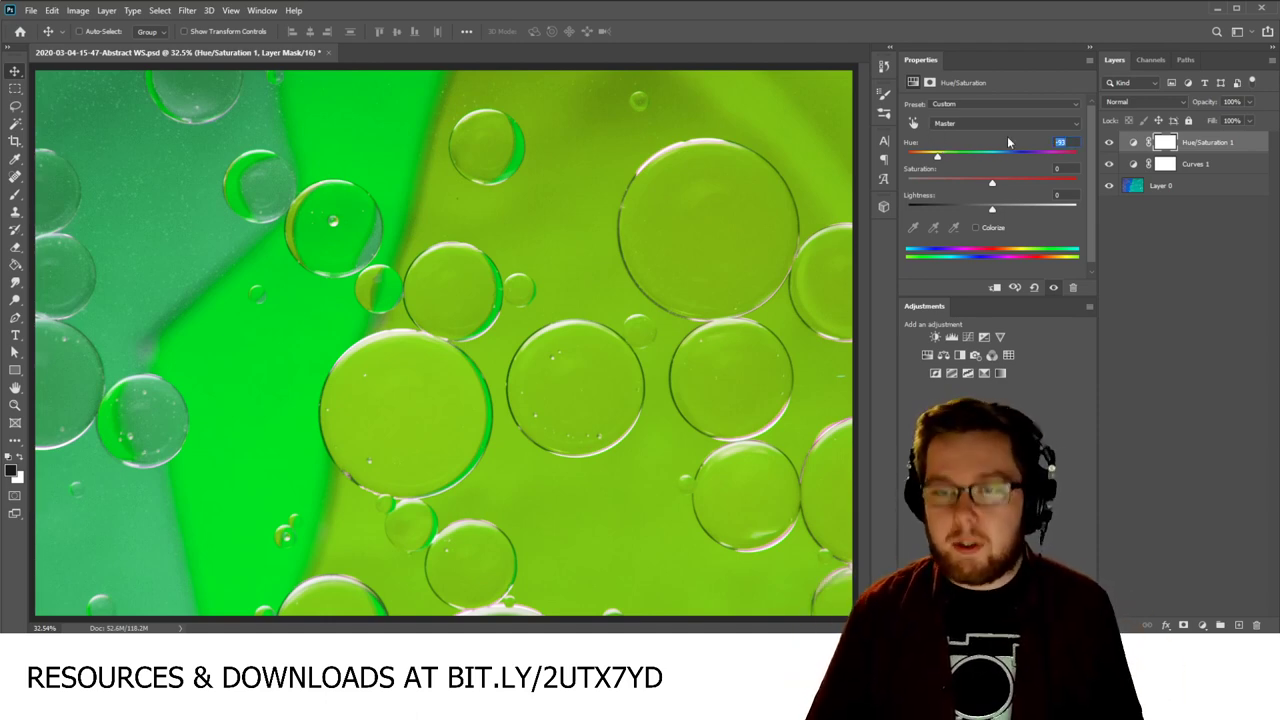
key(Return)
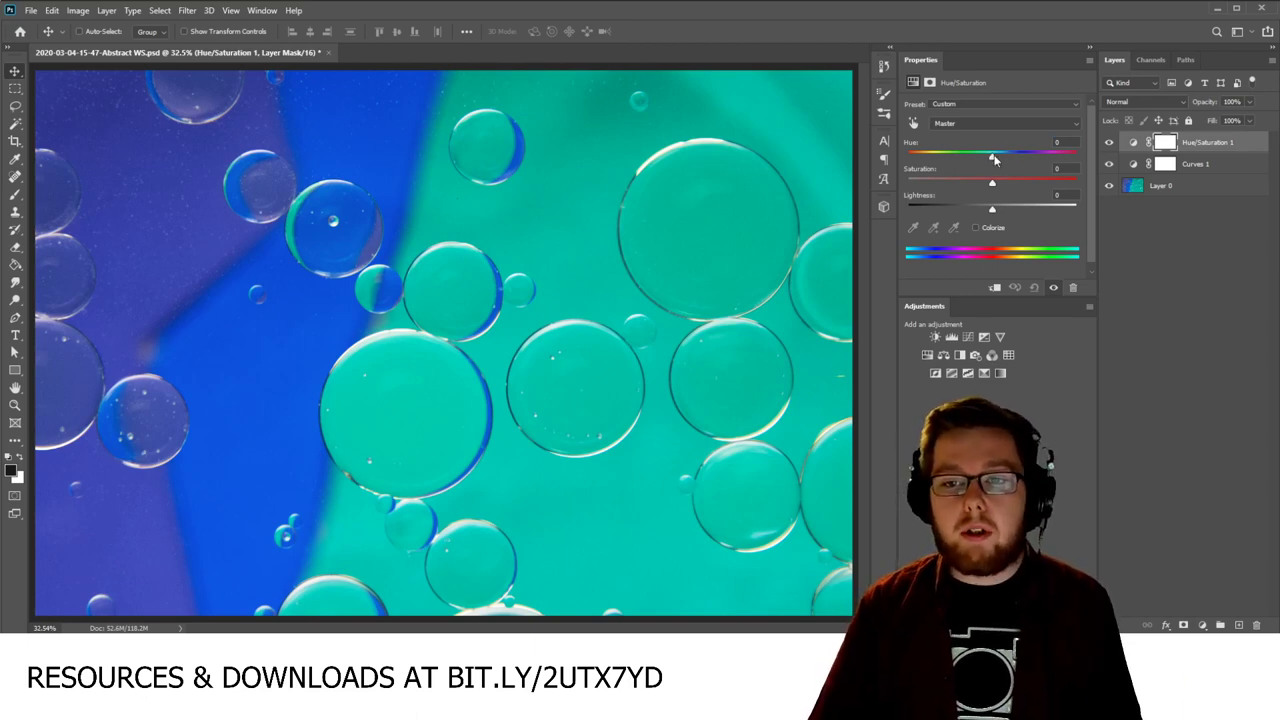
Step: Set the Hue/Saturation layer's master hue to +12
drag(993, 157, 1014, 158)
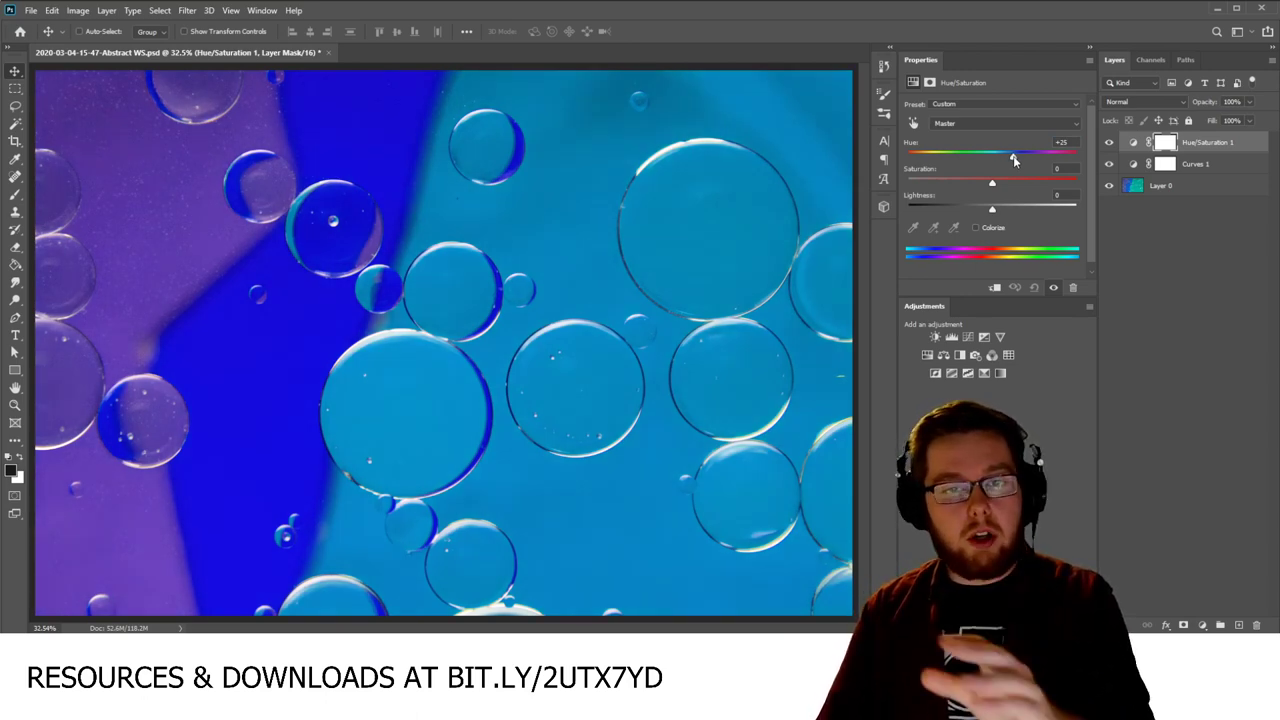
drag(1014, 158, 1018, 161)
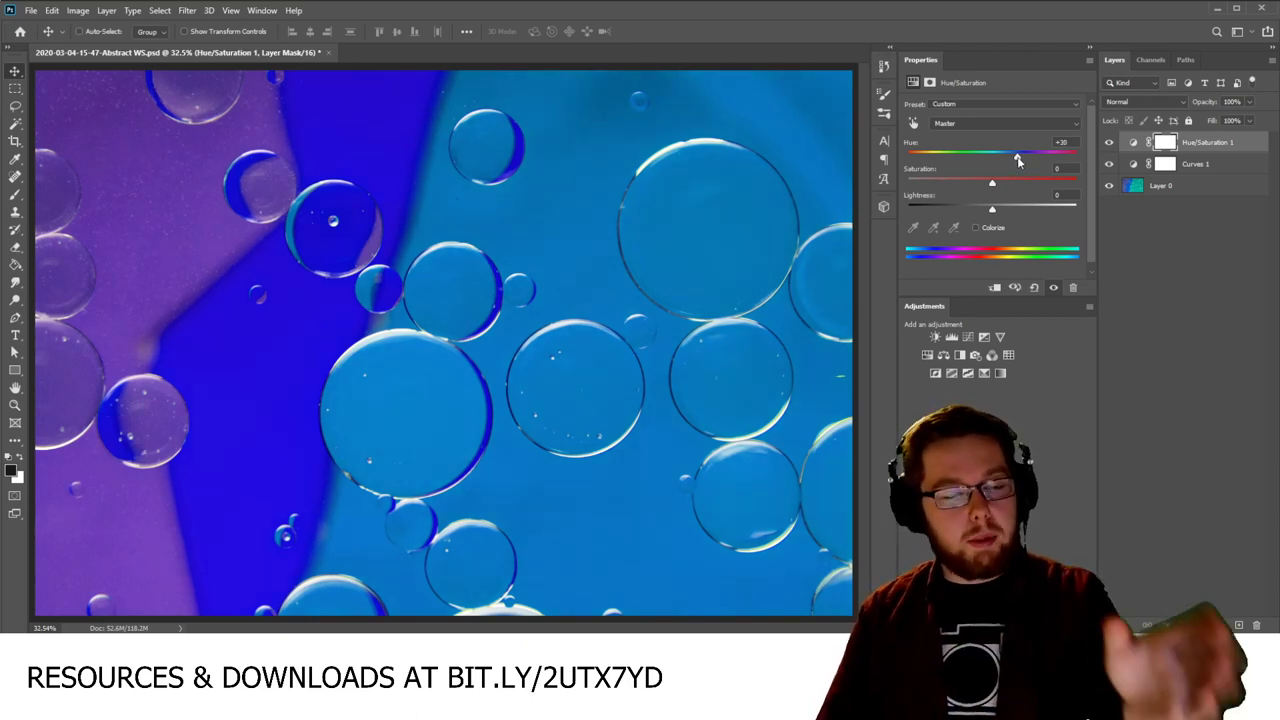
mouse_move(1018, 161)
mouse_down()
mouse_move(1071, 155)
mouse_move(996, 174)
mouse_up()
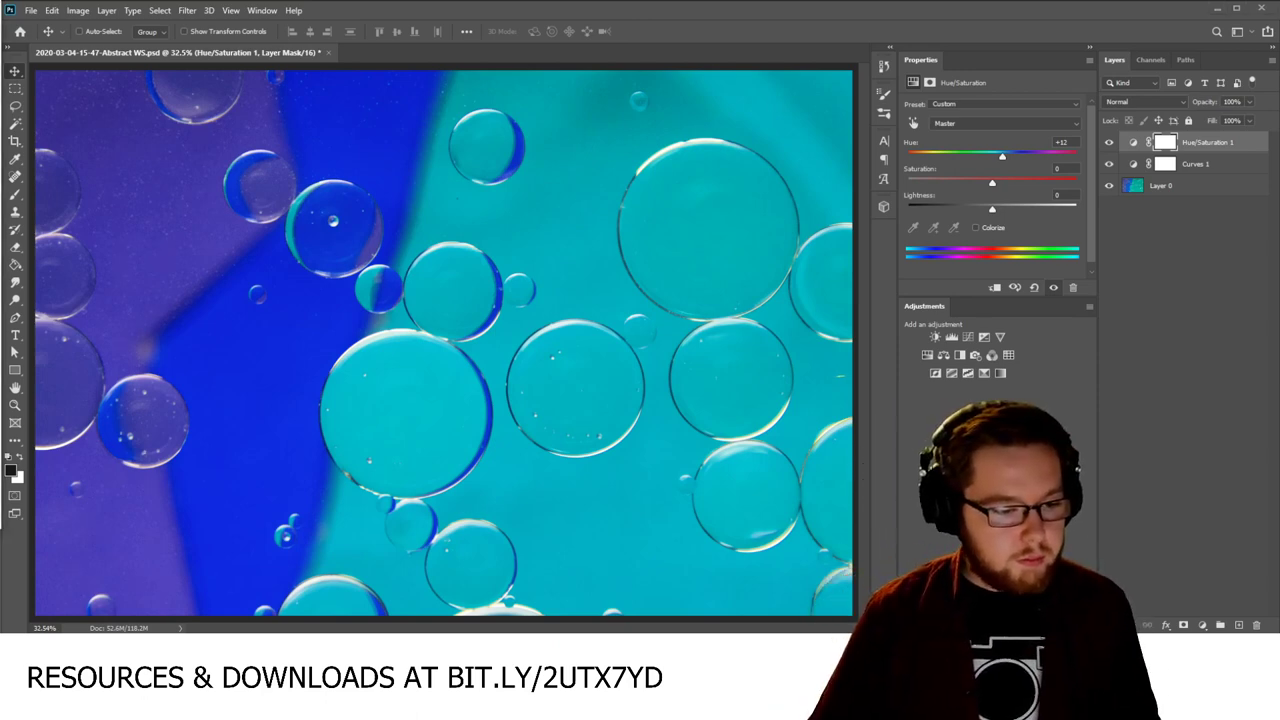
Step: Switch to File Explorer, open OneDrive's My Pictures in a new window, and go to Photo Sharing > 00 PHOTOSOC SOCIETY CAMERAS & EVENT PHOTOS
key(alt+Tab)
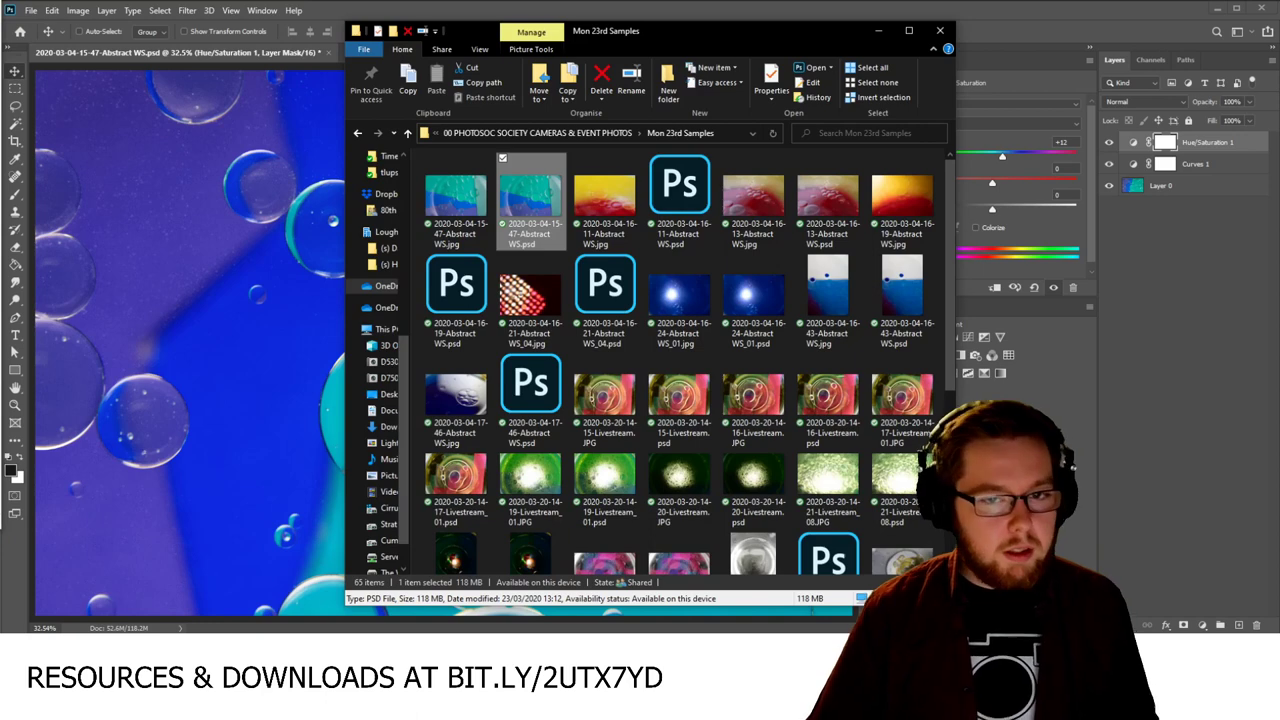
right_click(376, 287)
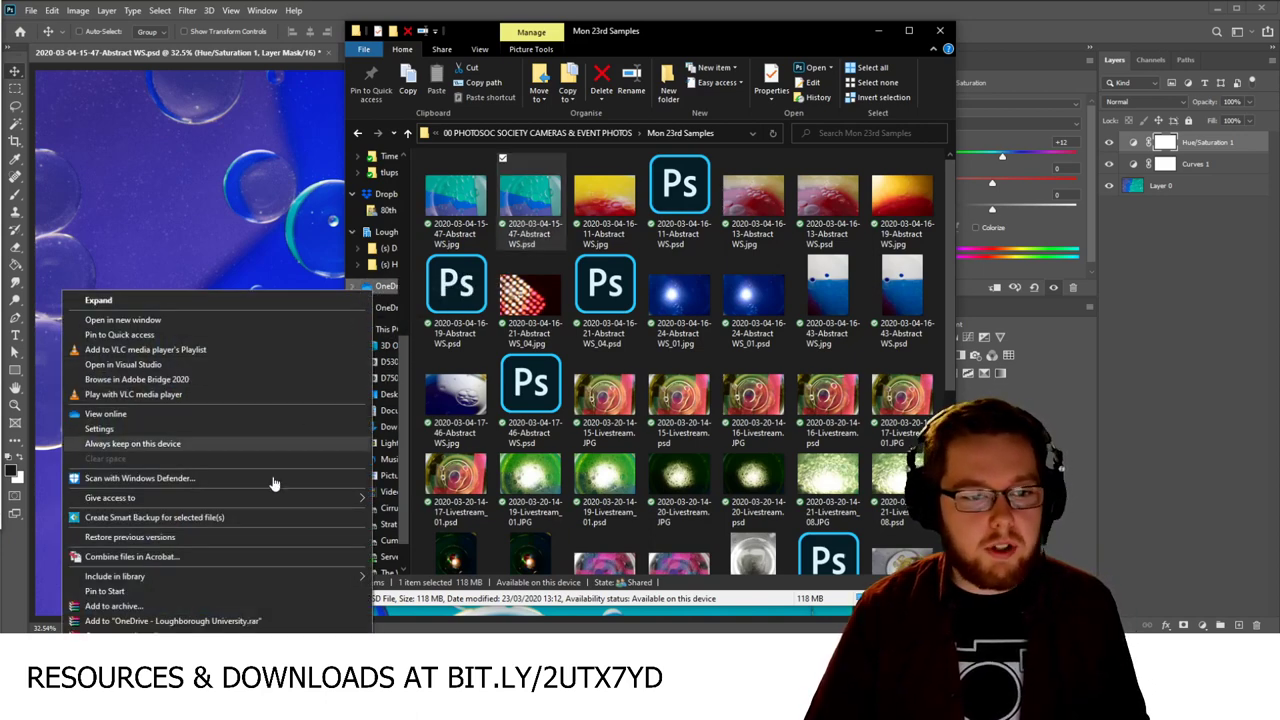
click(358, 291)
click(358, 291)
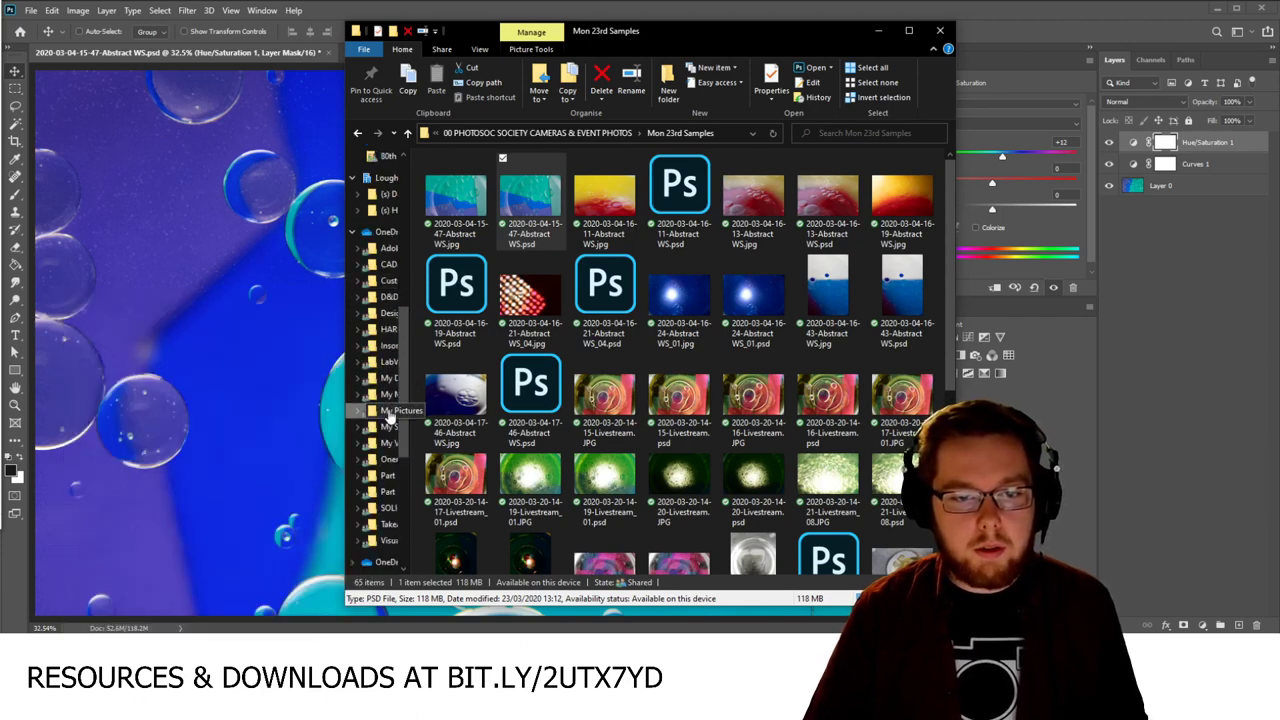
right_click(391, 410)
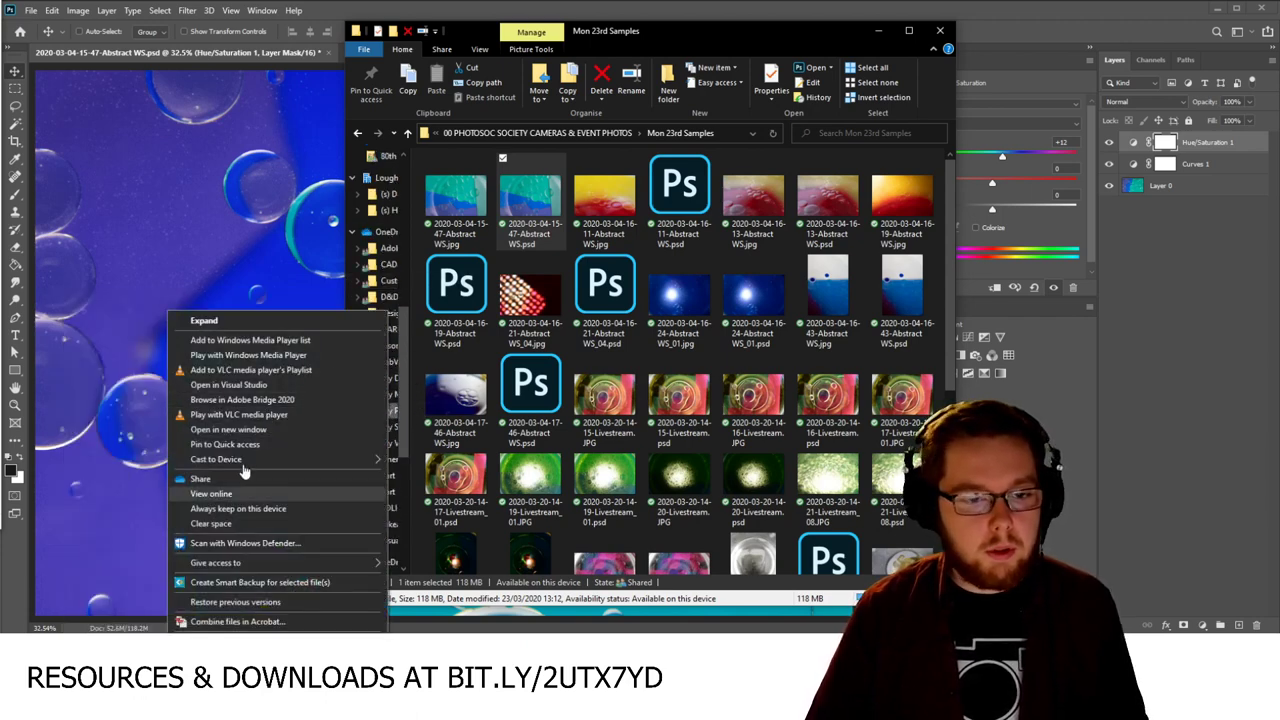
click(226, 430)
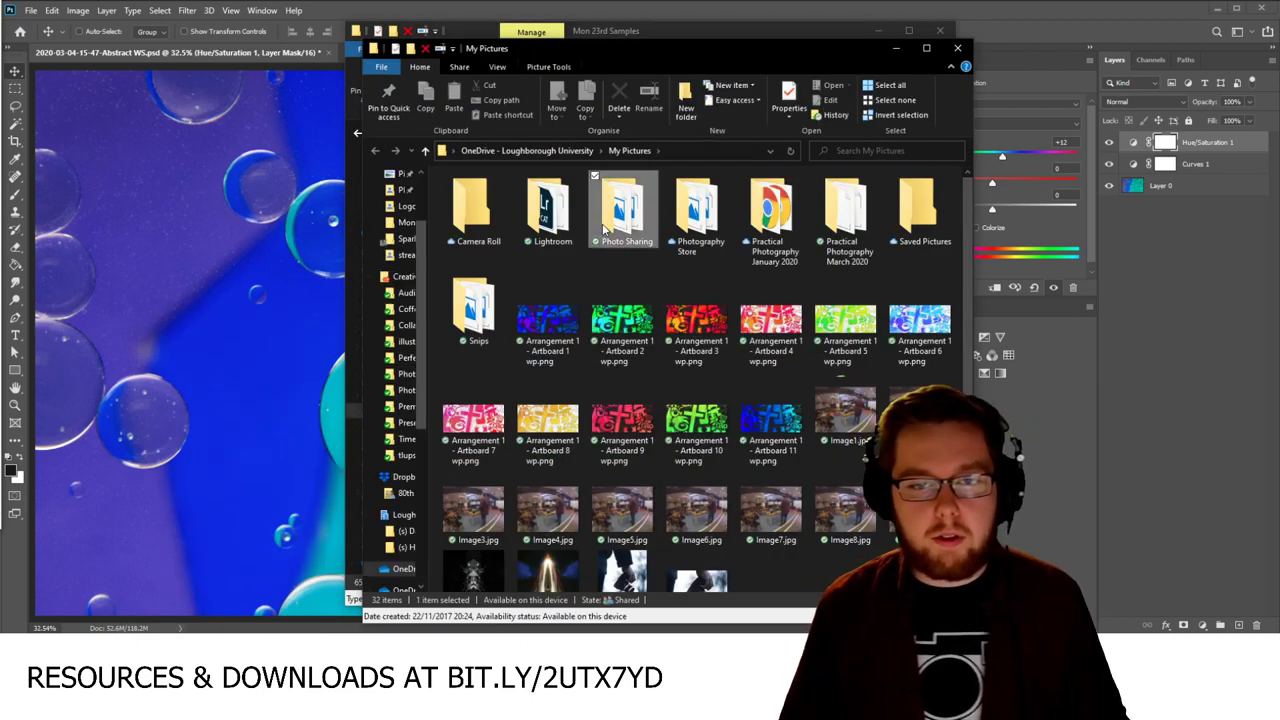
double_click(618, 205)
double_click(540, 208)
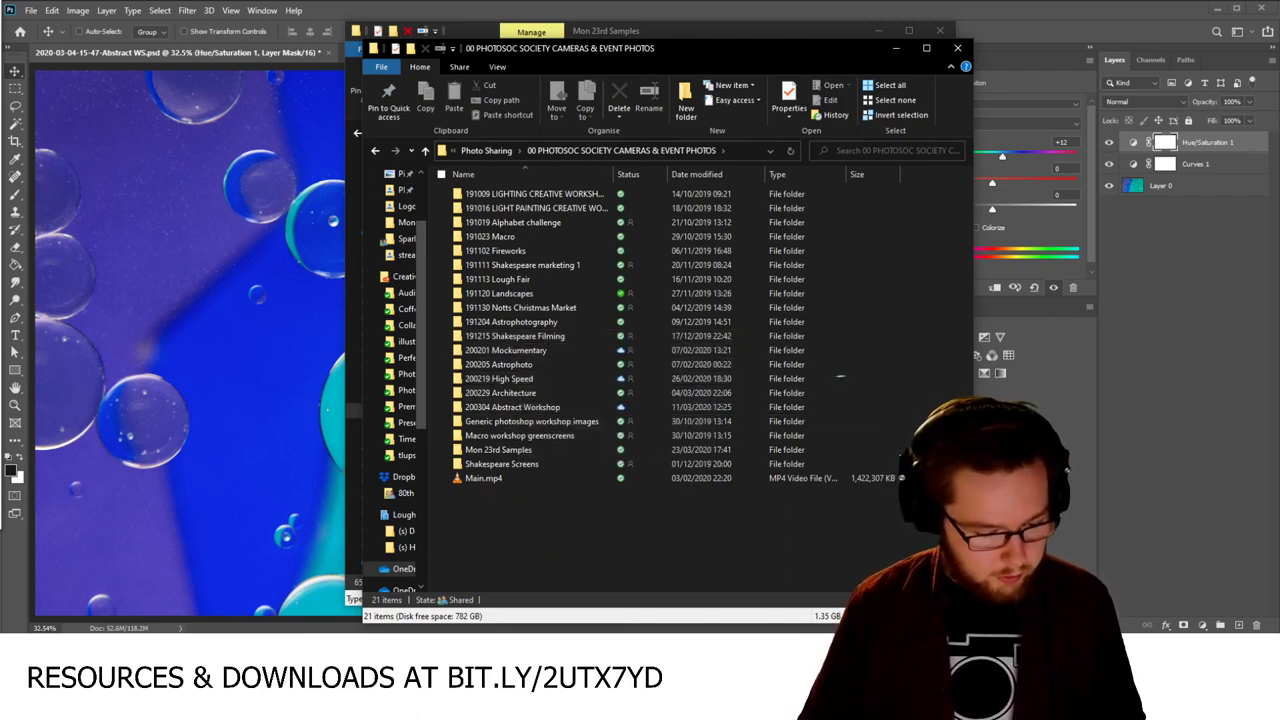
Step: Copy a share link for the 200304 Abstract Workshop folder that lets anyone with the link edit, and dismiss the sharing and folder windows
click(520, 412)
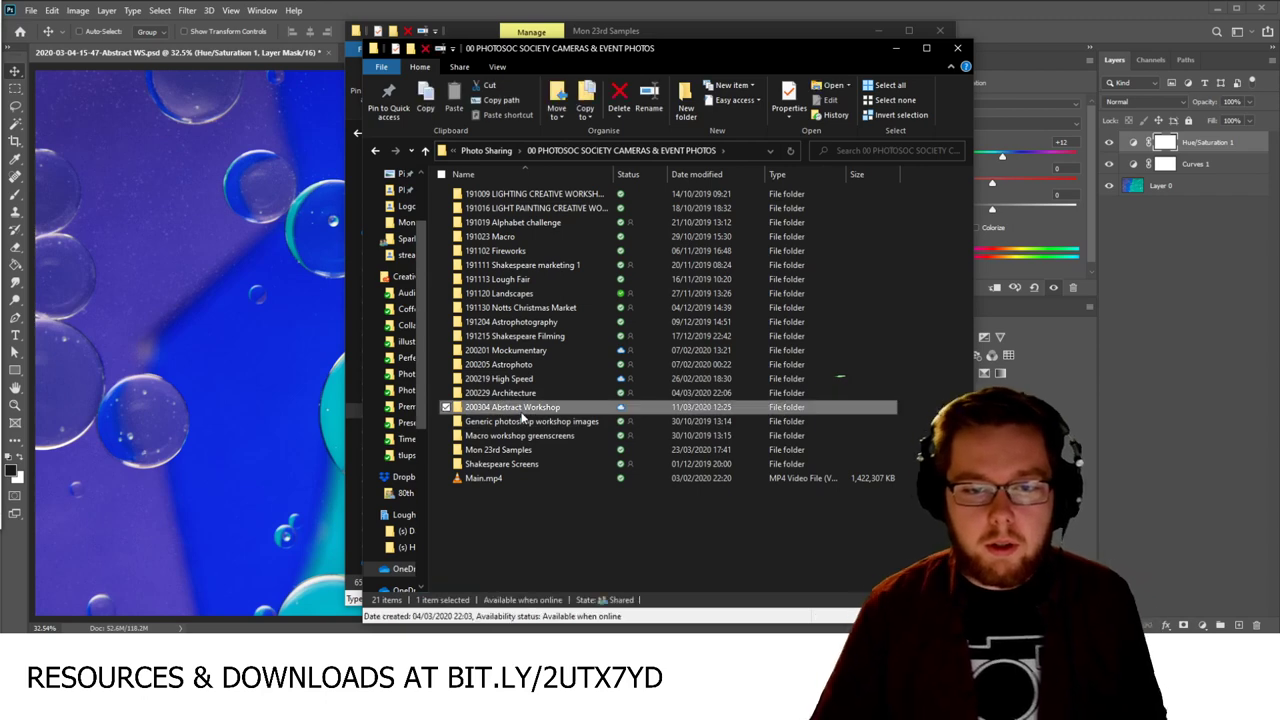
right_click(521, 416)
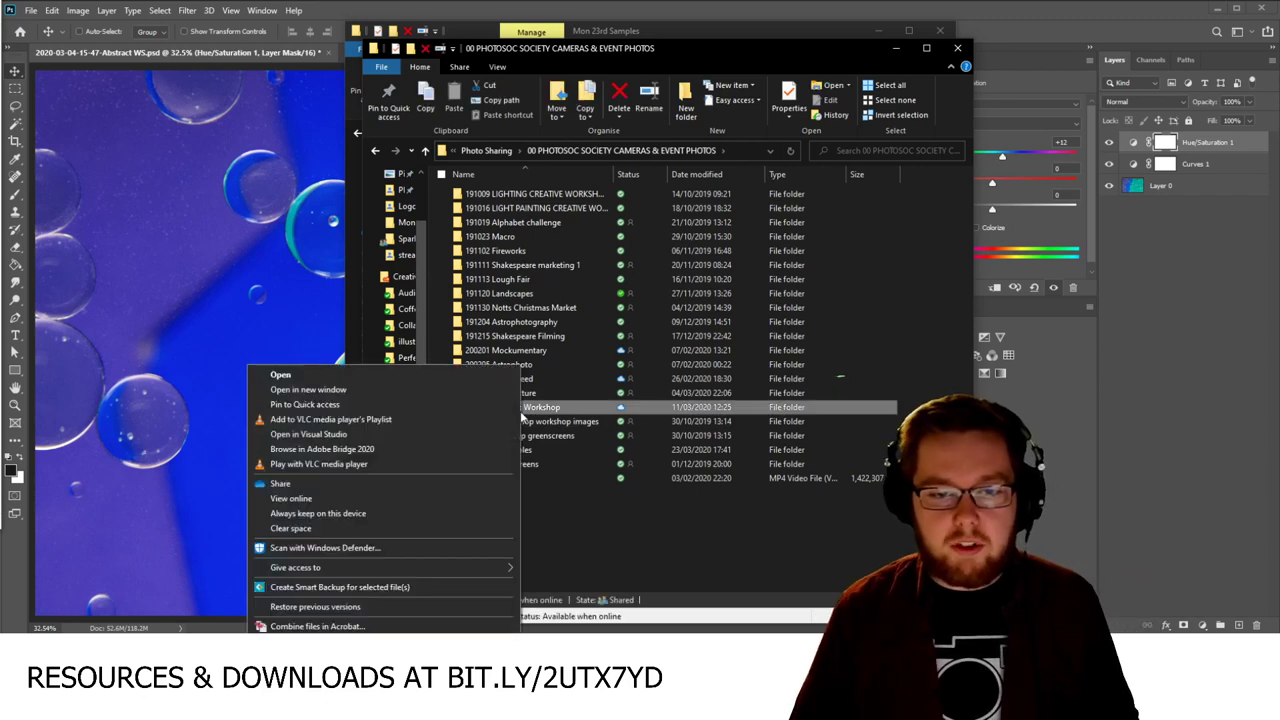
click(469, 488)
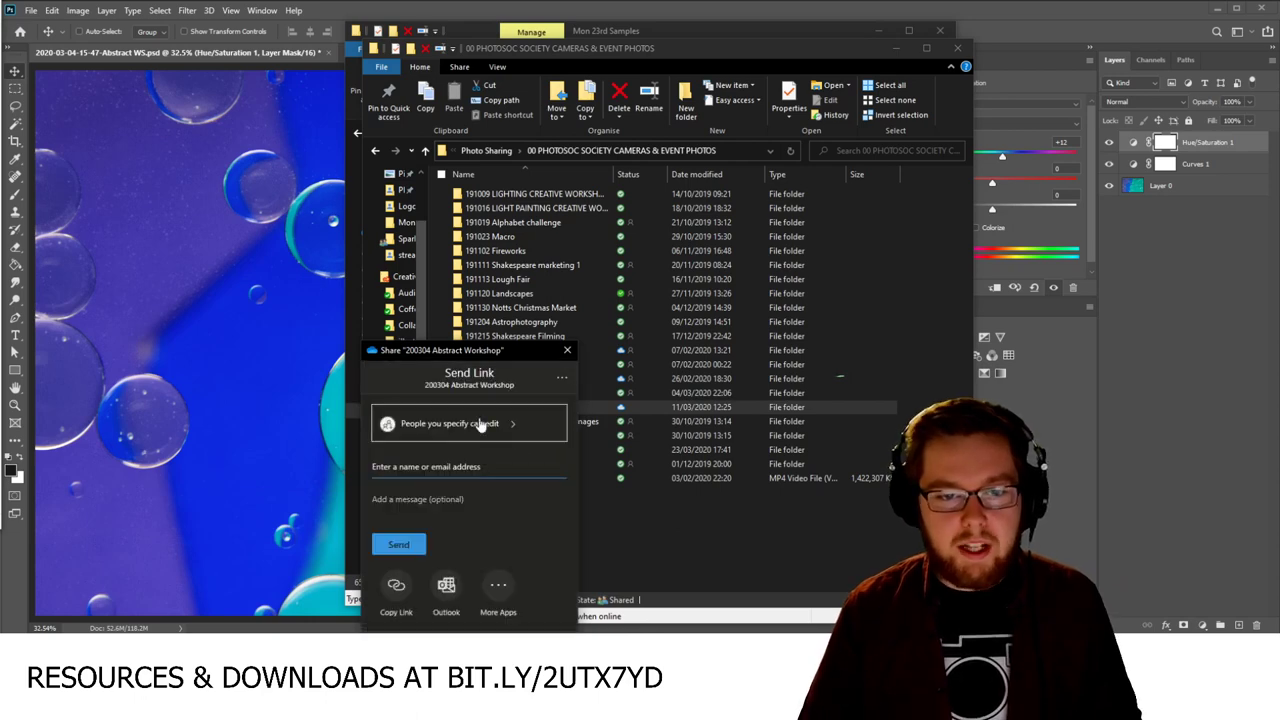
click(481, 424)
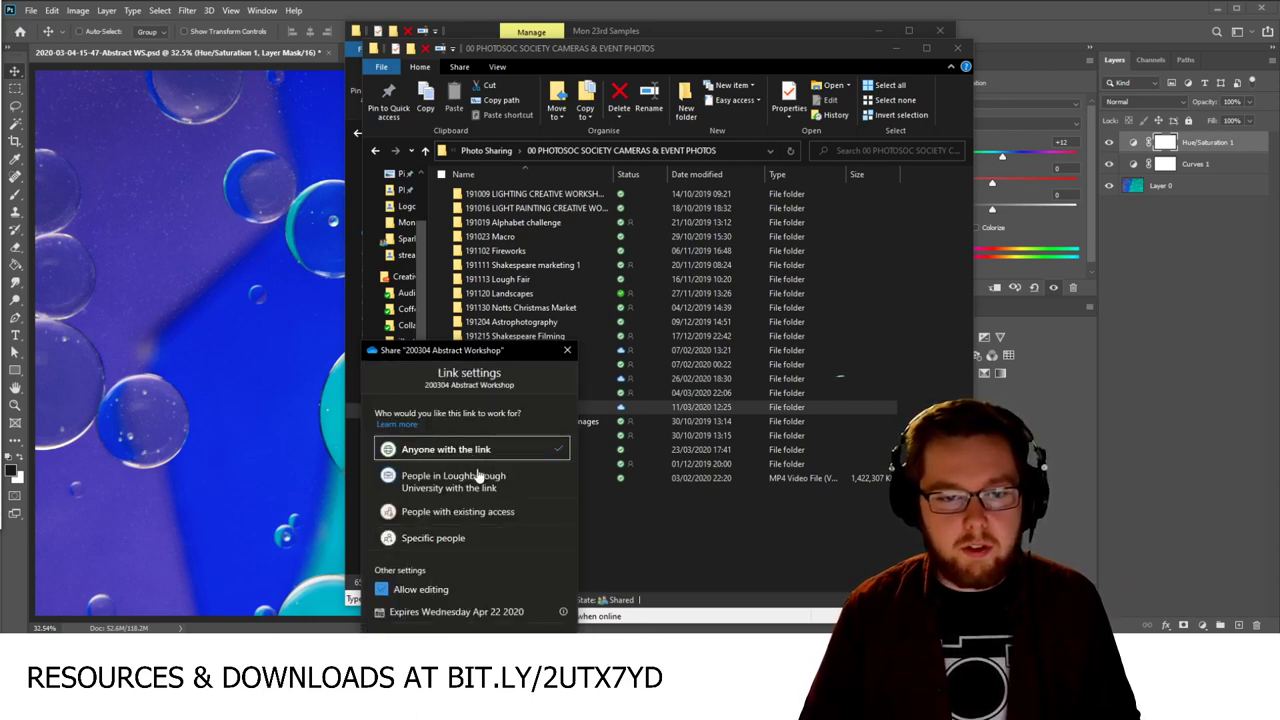
click(476, 628)
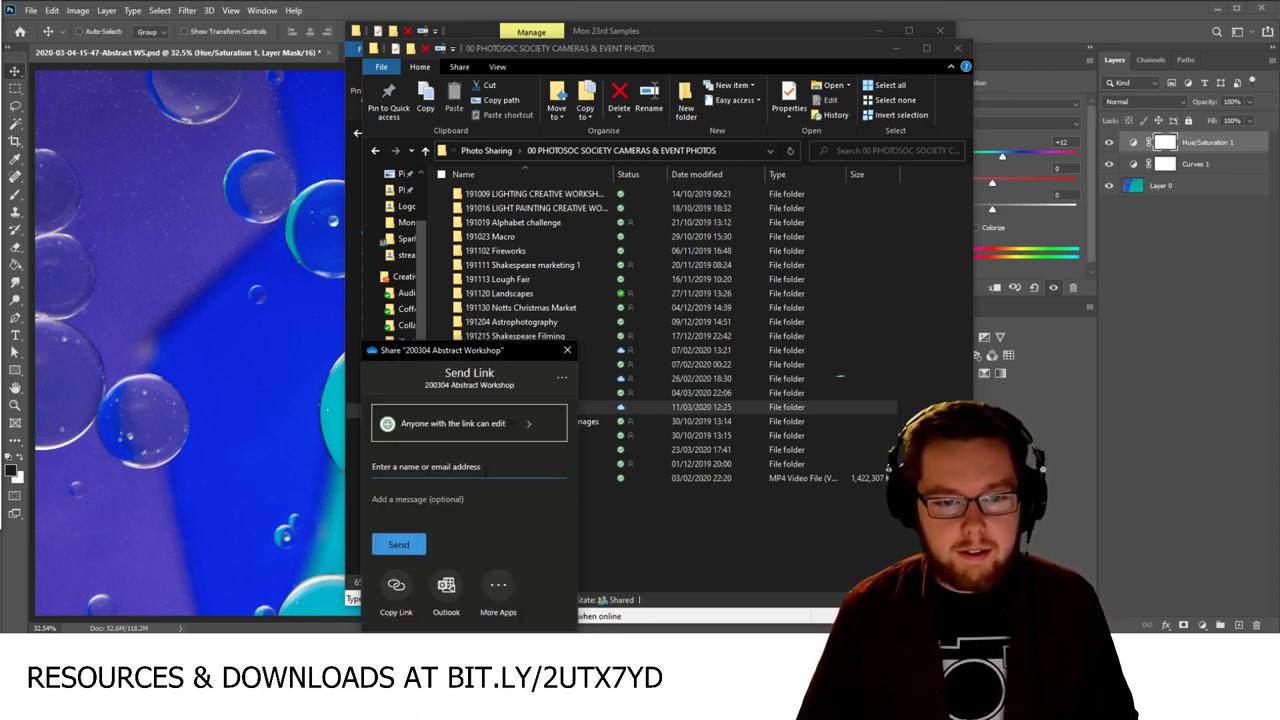
click(396, 590)
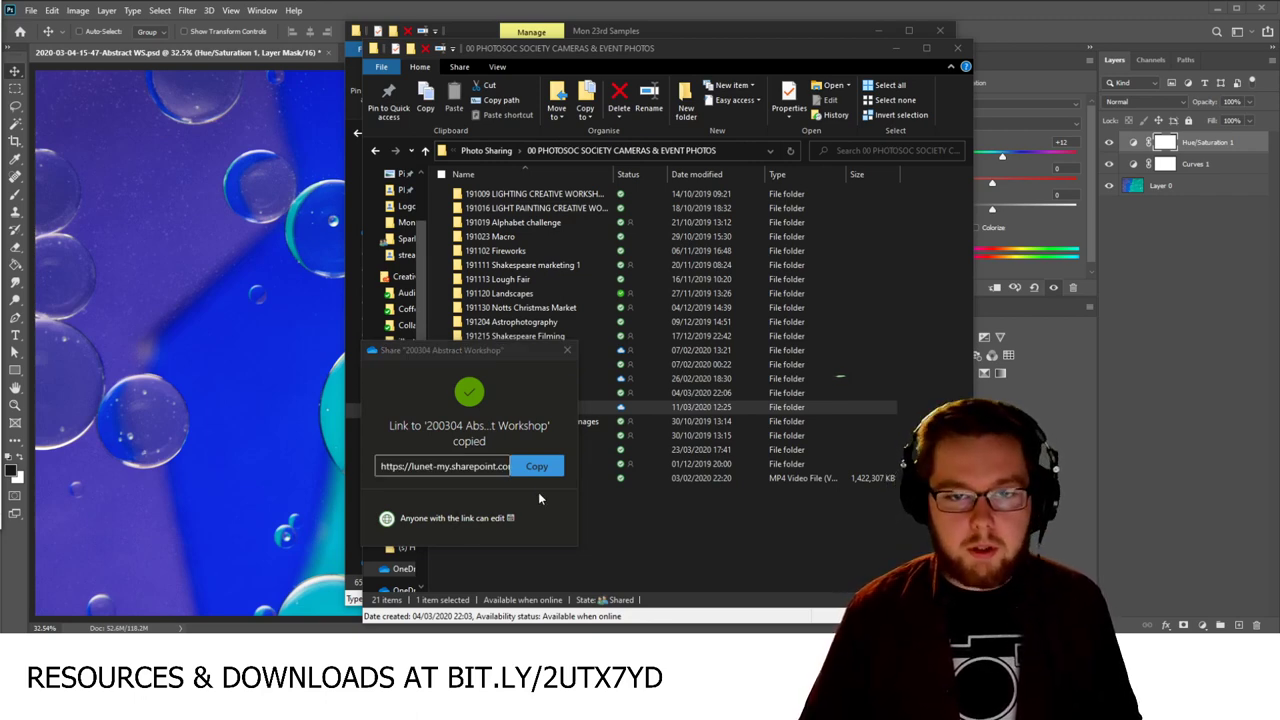
click(567, 350)
click(893, 47)
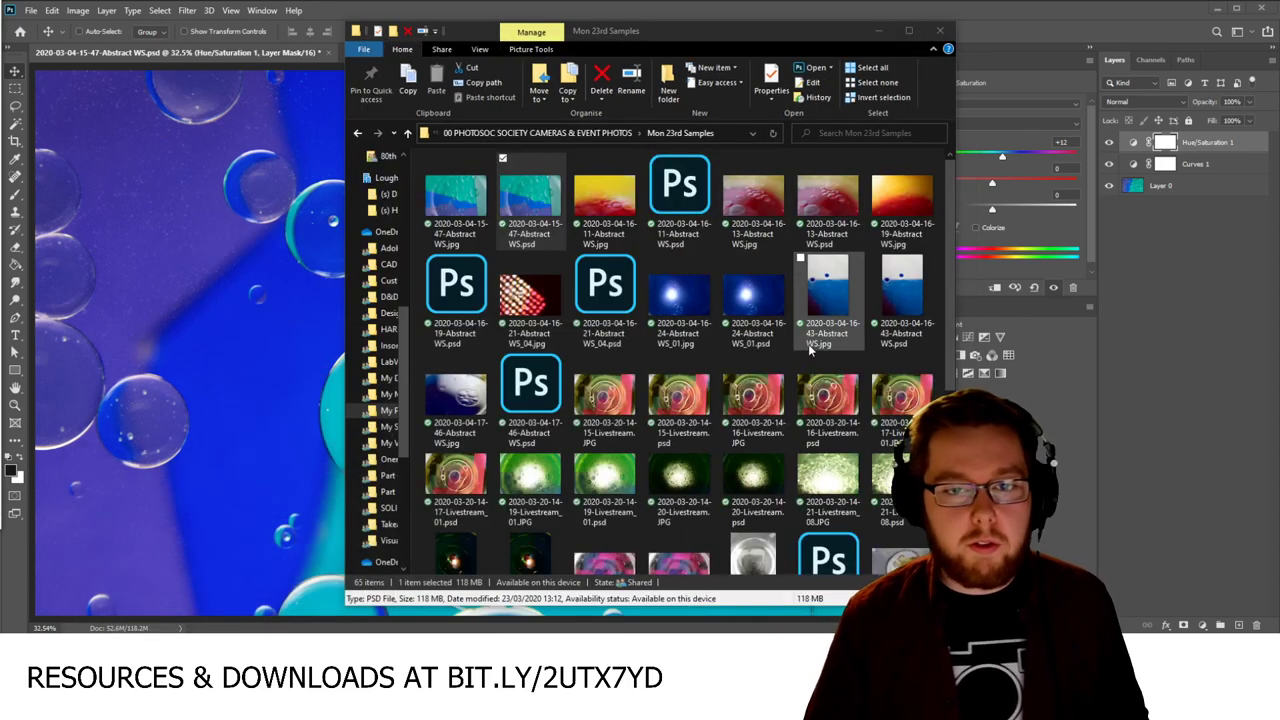
Step: Return to Photoshop and compare the photo with and without the Hue/Saturation adjustment, leaving that layer visible
click(1010, 27)
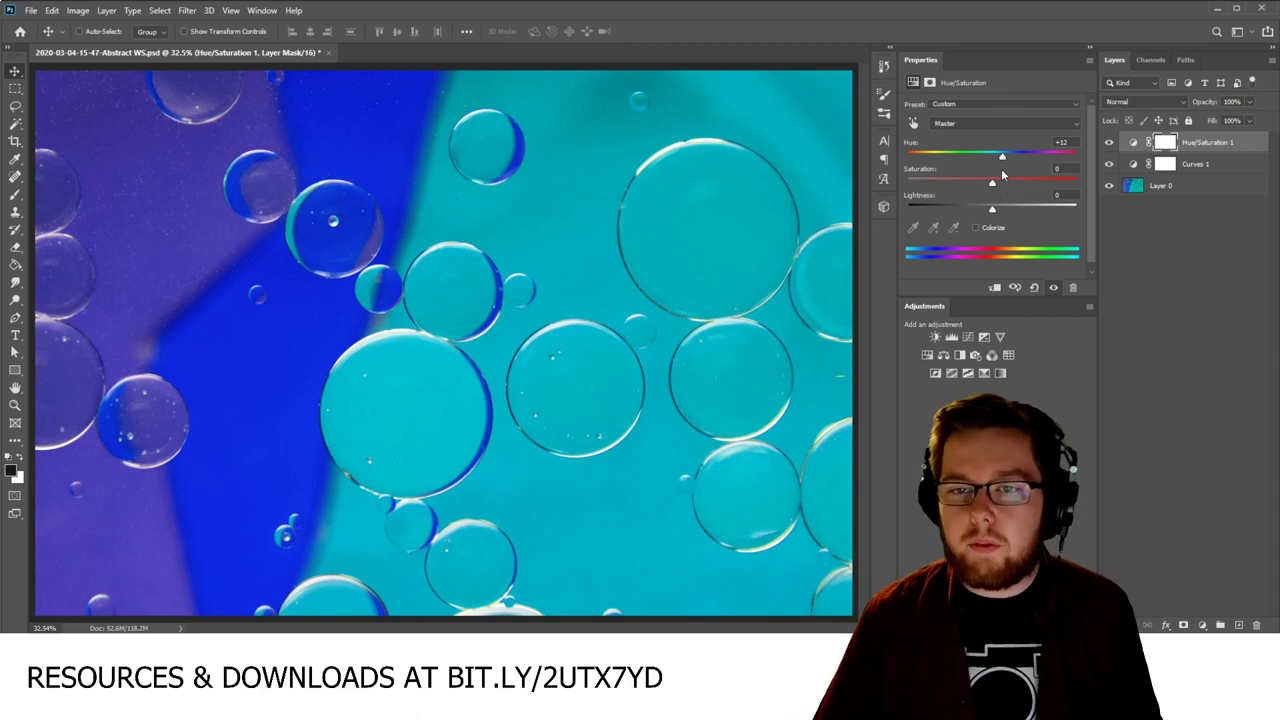
click(1108, 143)
click(1108, 143)
click(1108, 143)
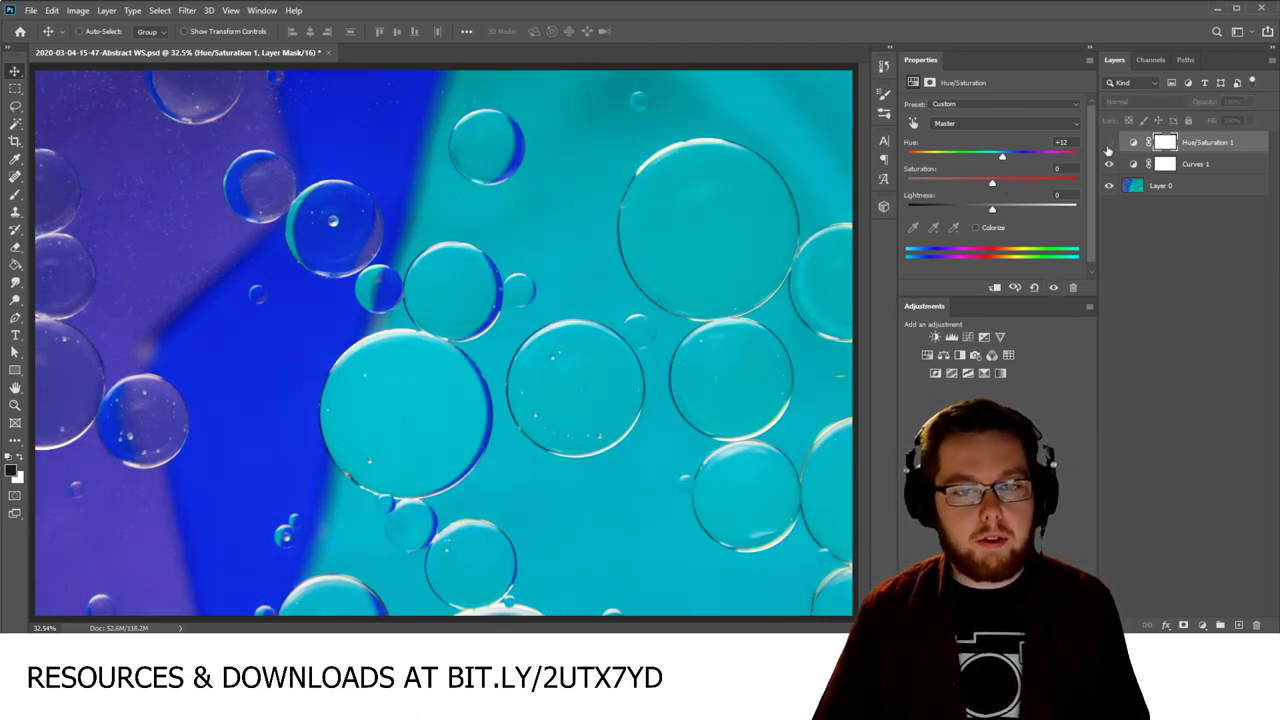
click(1108, 143)
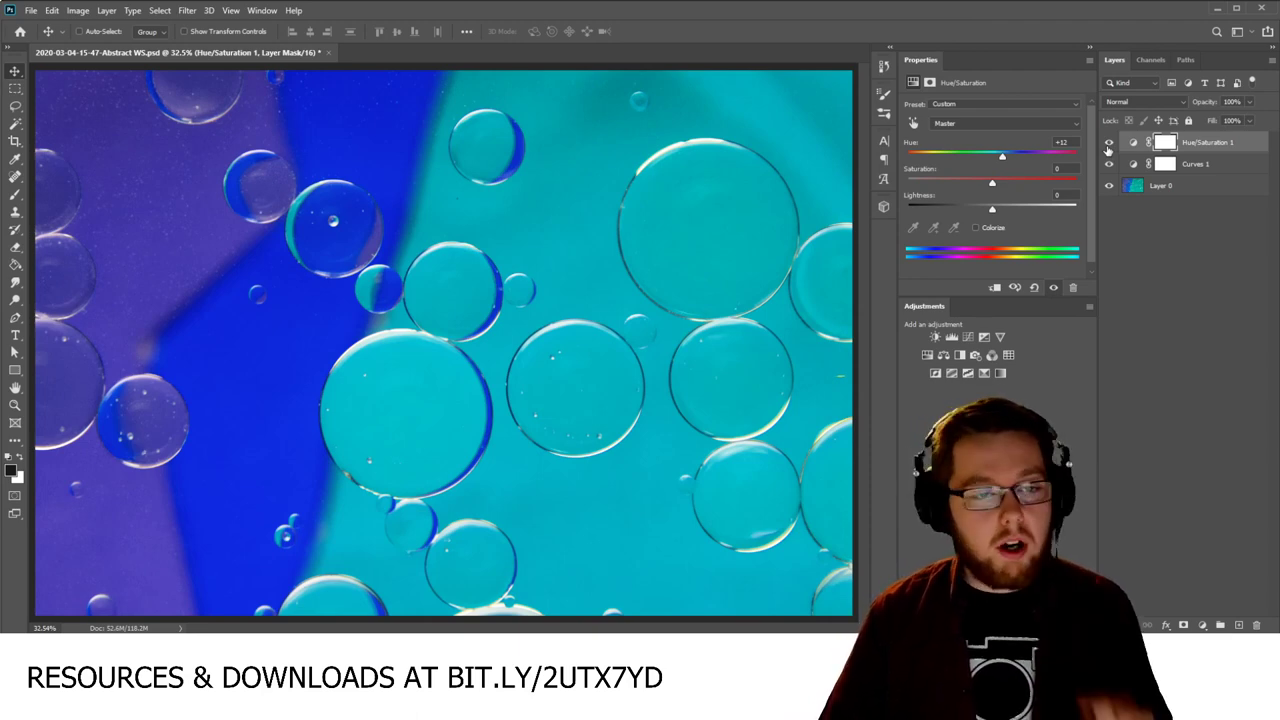
click(1108, 144)
click(1108, 144)
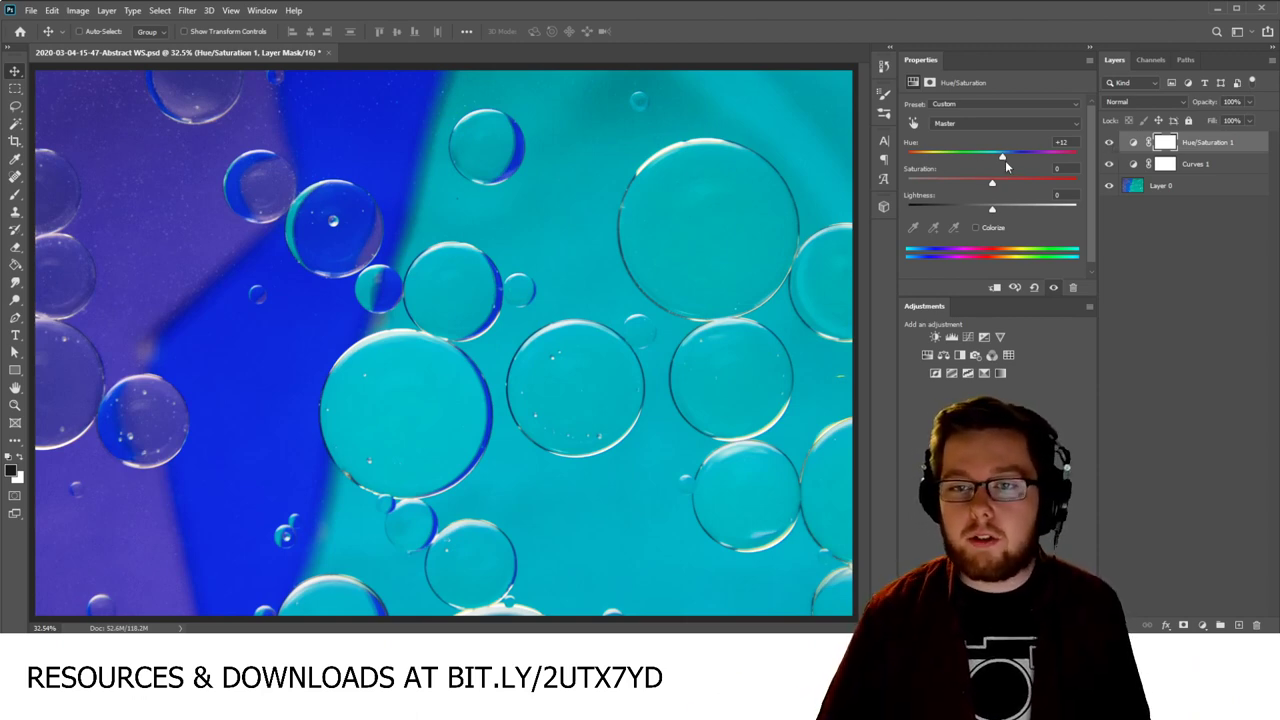
Step: Set the Hue/Saturation layer's master hue to +19, and try its saturation at -100 and +100
mouse_move(1003, 157)
mouse_down()
mouse_move(1060, 160)
mouse_move(916, 160)
mouse_move(1009, 163)
mouse_up()
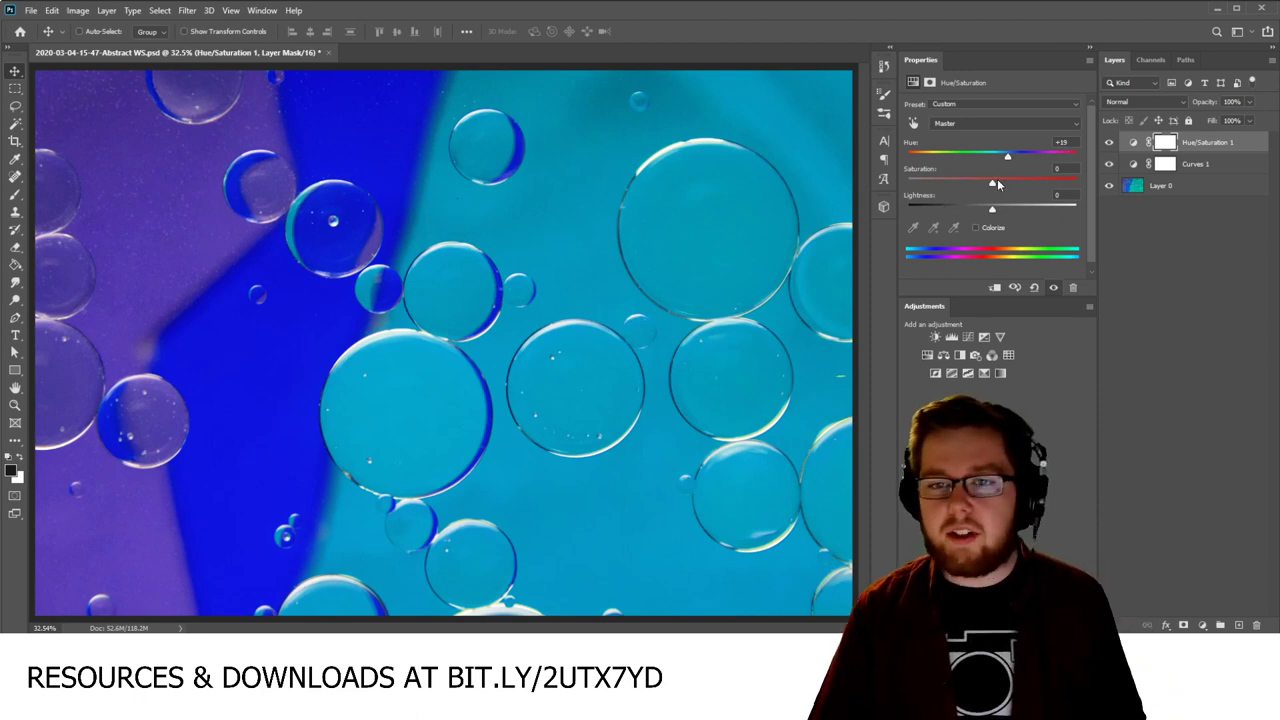
drag(993, 186, 907, 185)
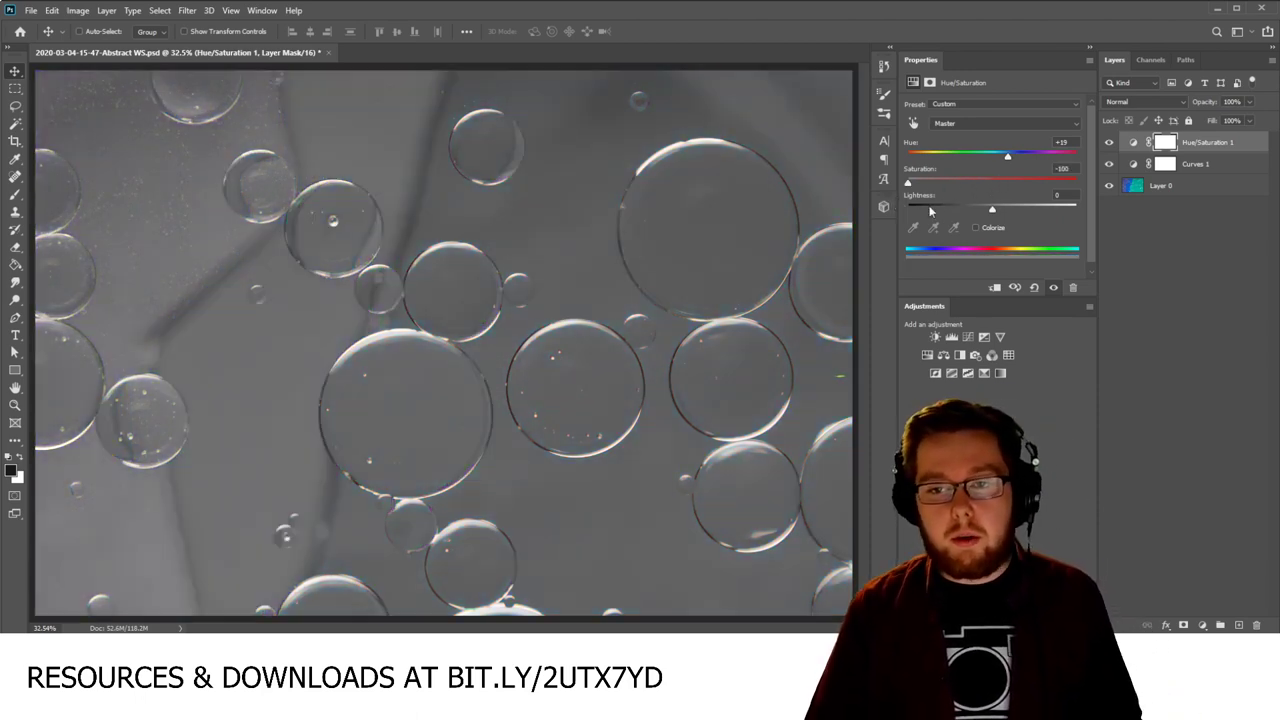
click(1073, 172)
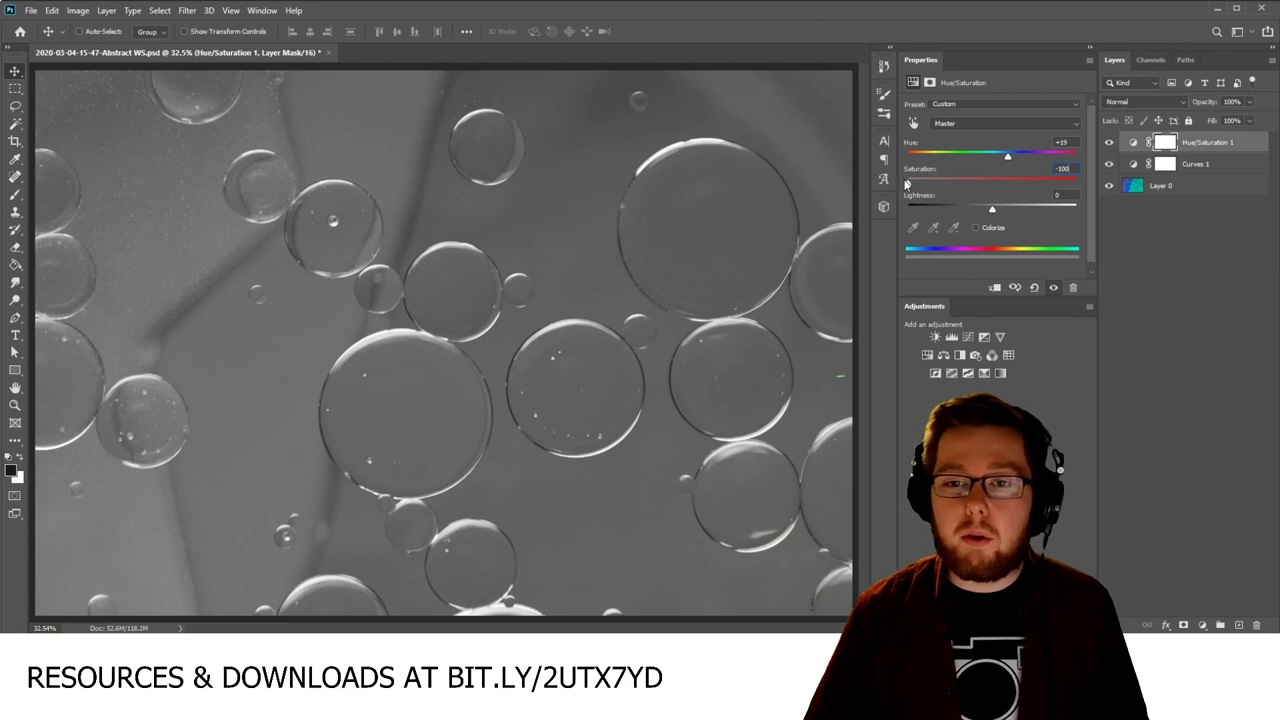
drag(906, 184, 1107, 188)
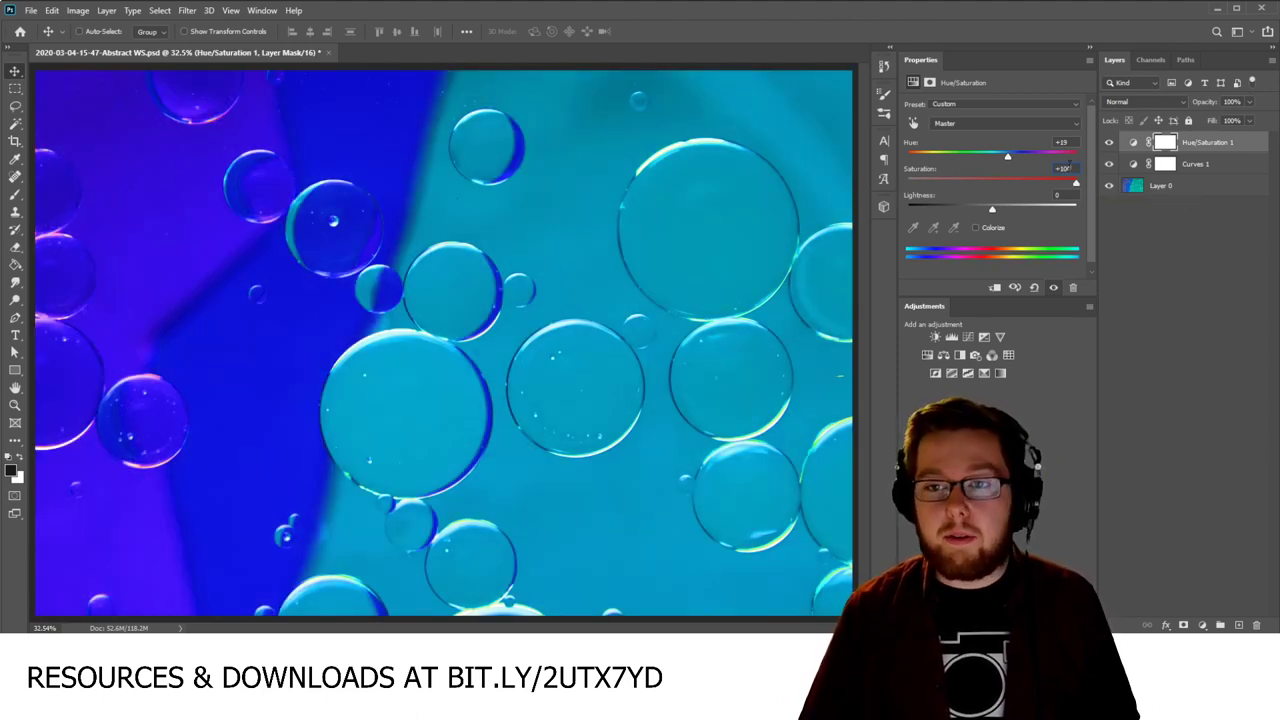
Step: Set the Hue/Saturation layer's master saturation to +6 and deselect the layer
drag(1078, 186, 986, 188)
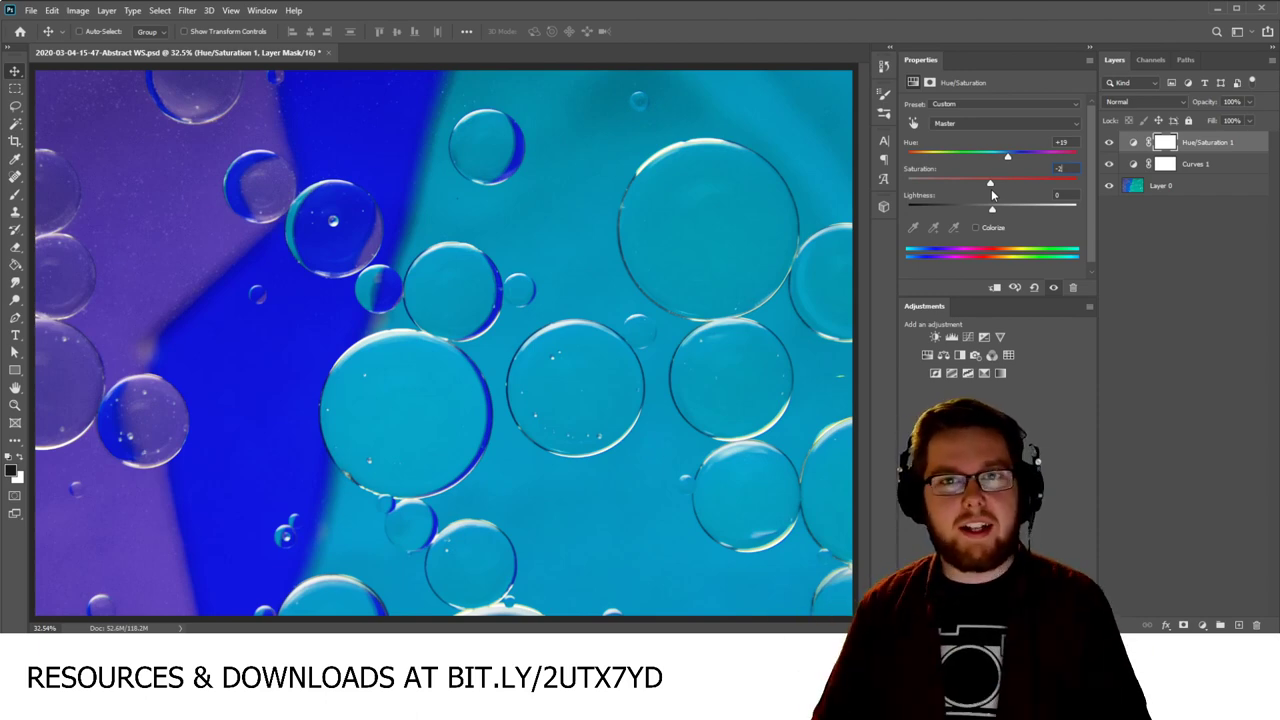
drag(989, 185, 998, 187)
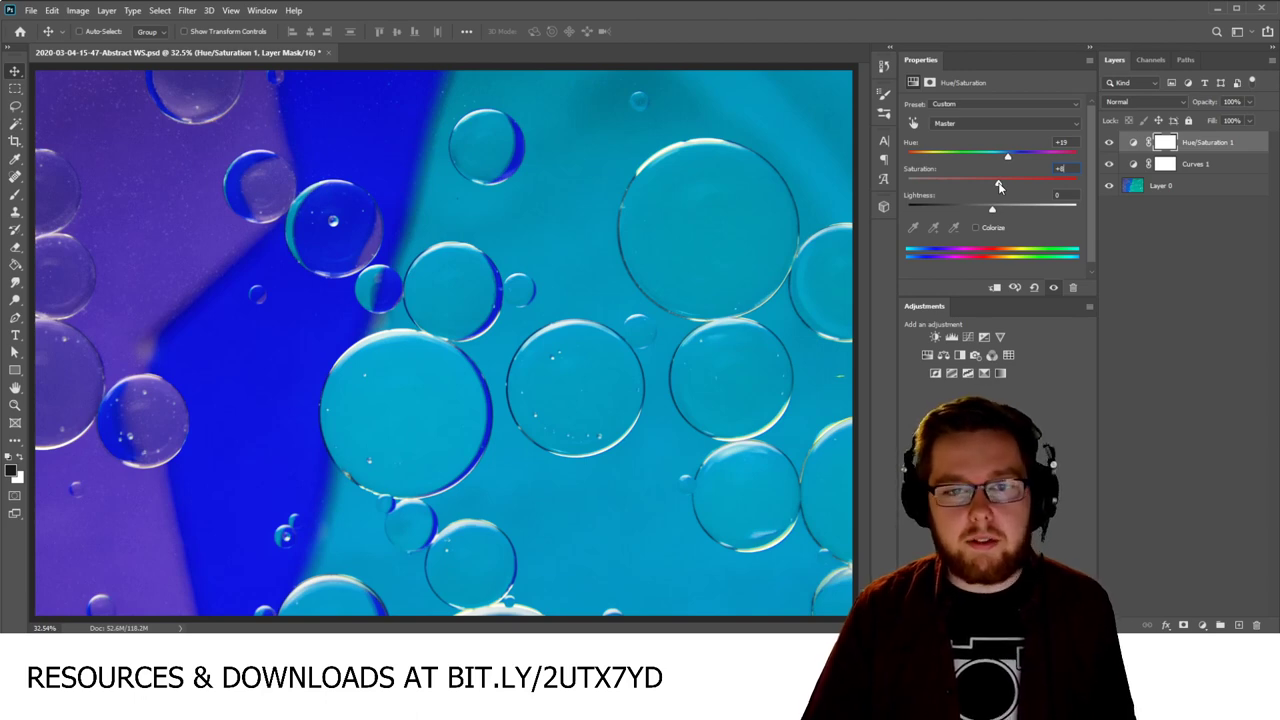
click(999, 185)
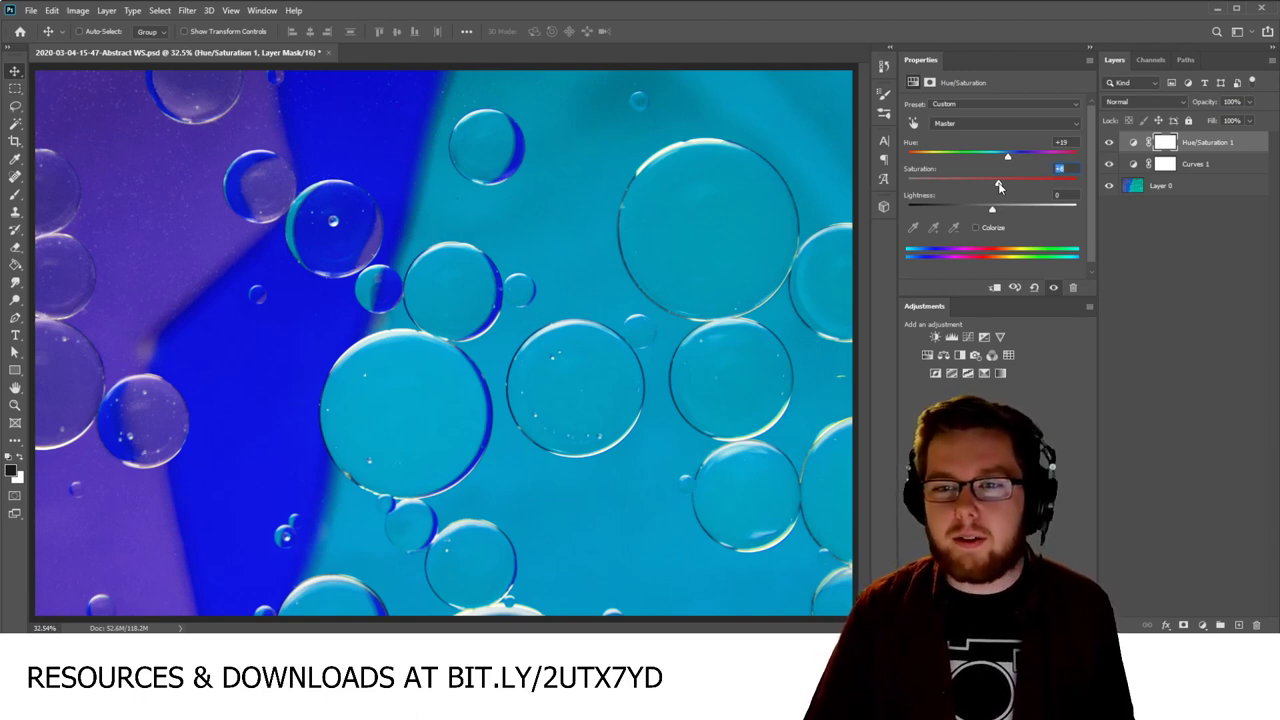
drag(999, 186, 997, 187)
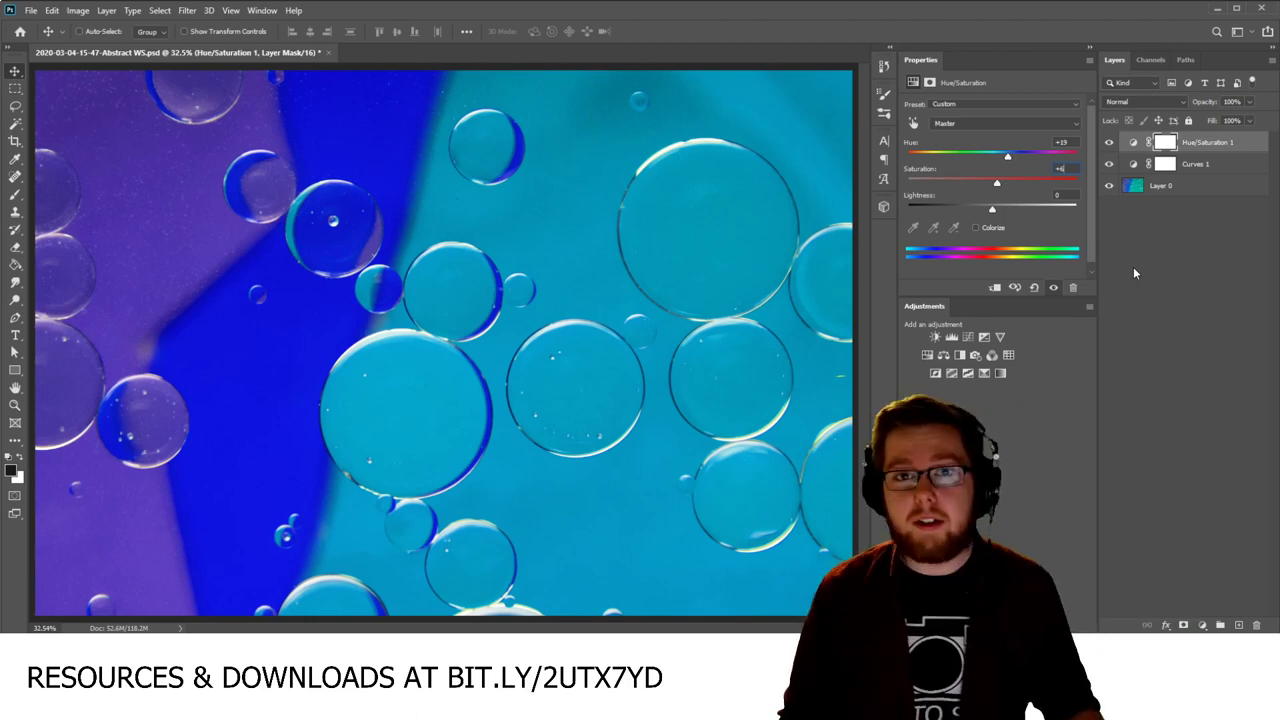
click(1142, 254)
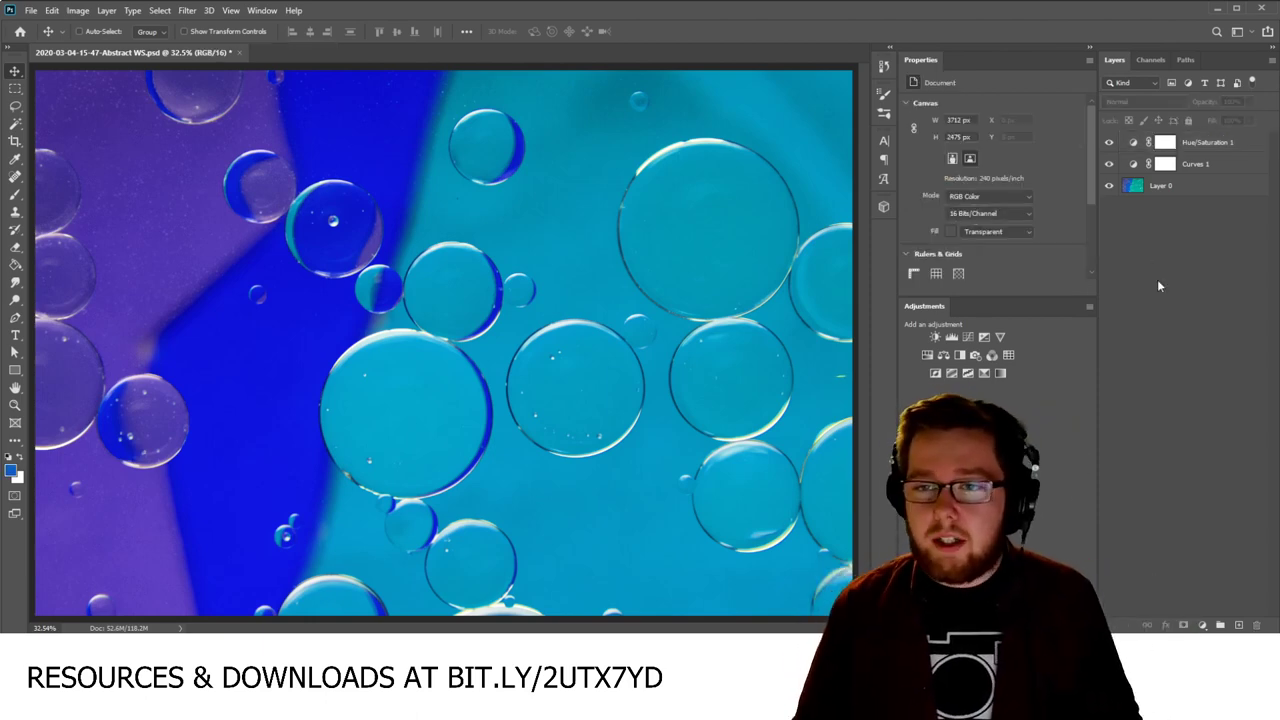
Step: Compare the photo with and without the Hue/Saturation and Curves adjustments by toggling both layers' visibility, leaving both visible
click(1109, 143)
click(1110, 143)
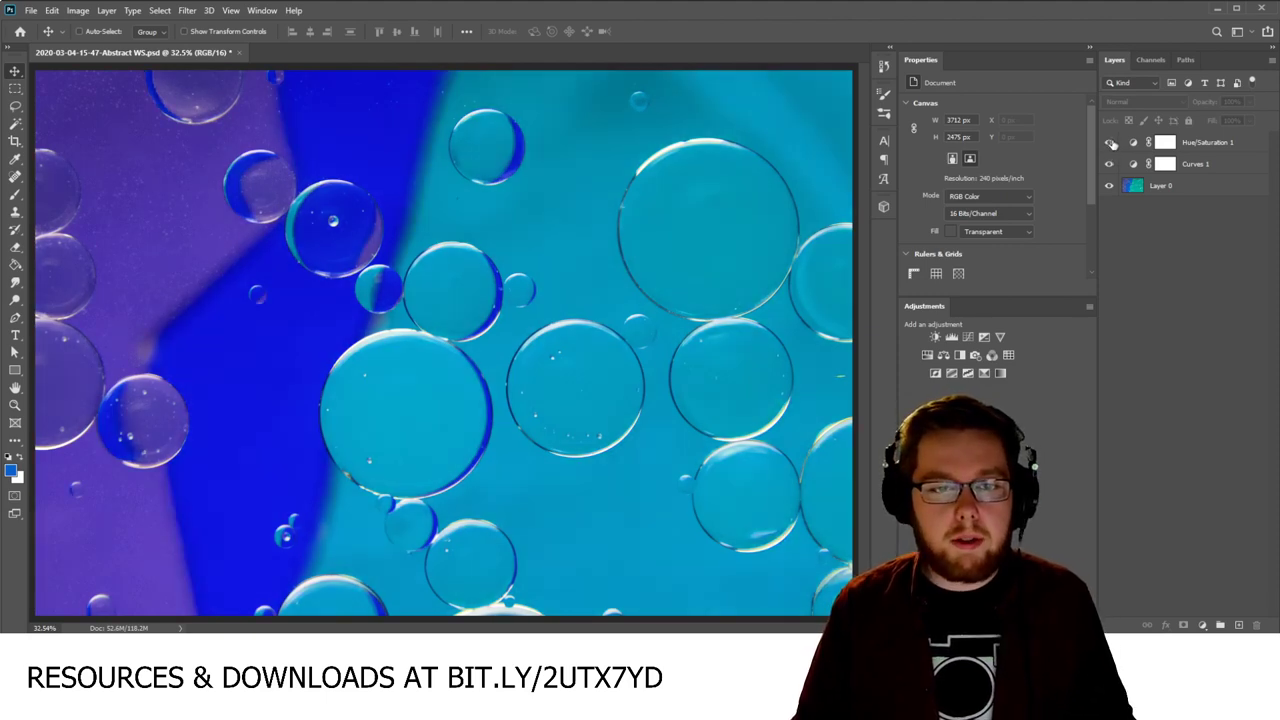
click(1110, 143)
click(1110, 143)
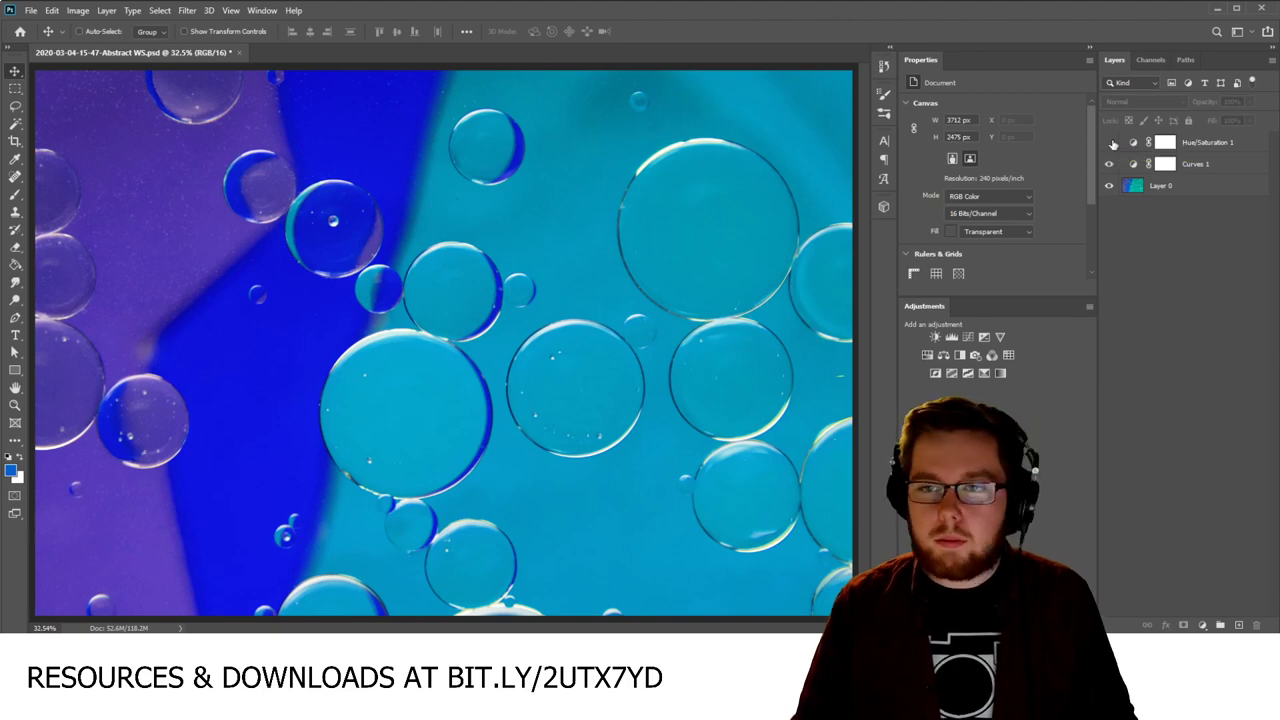
click(1110, 143)
click(1110, 164)
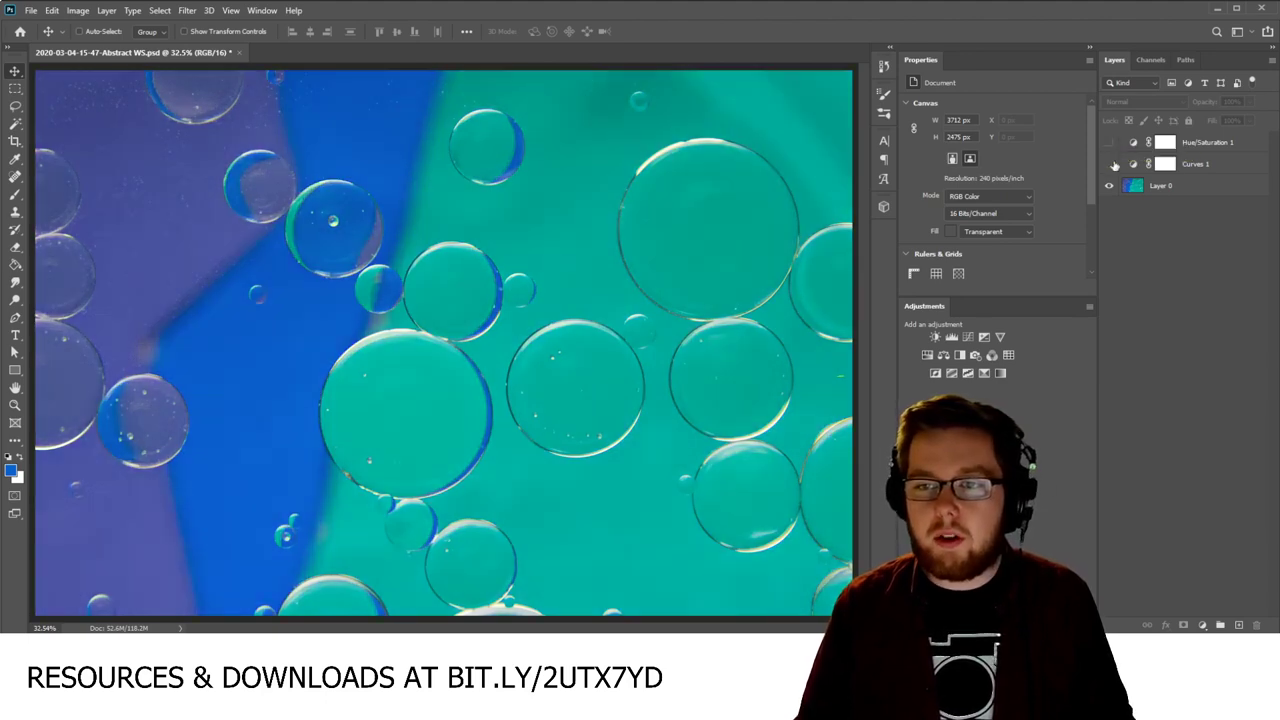
click(1110, 143)
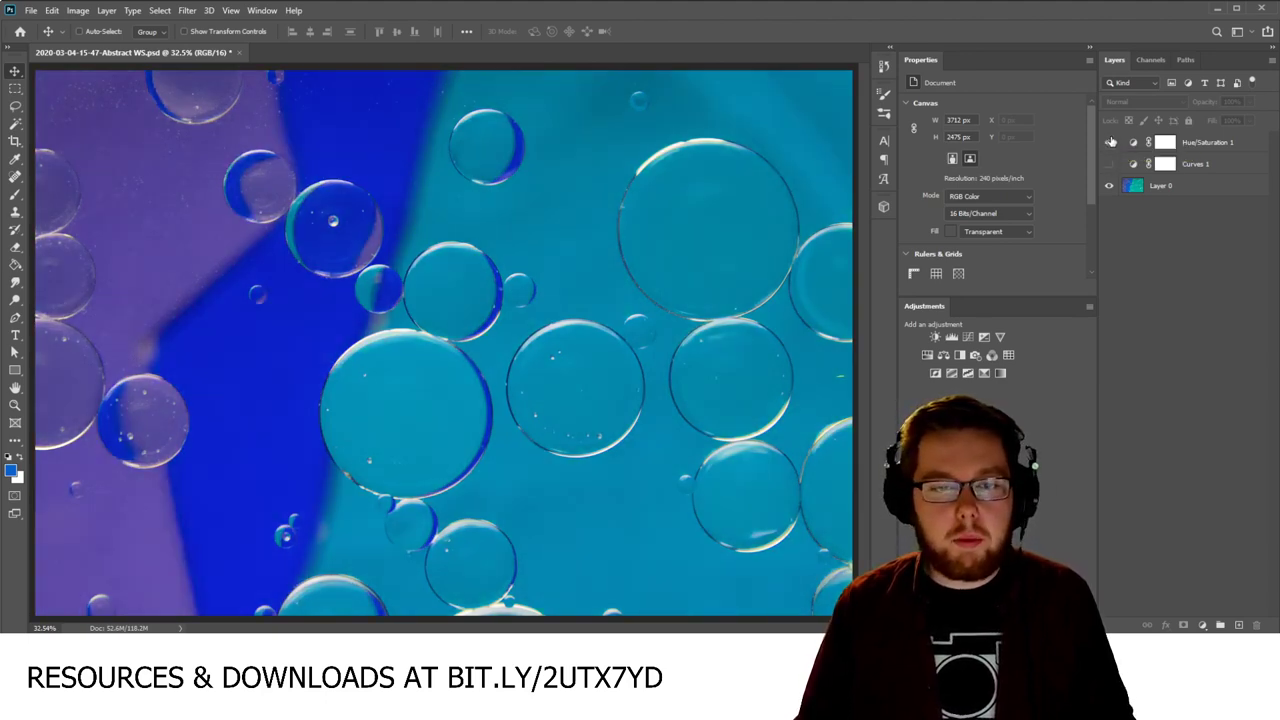
click(1109, 163)
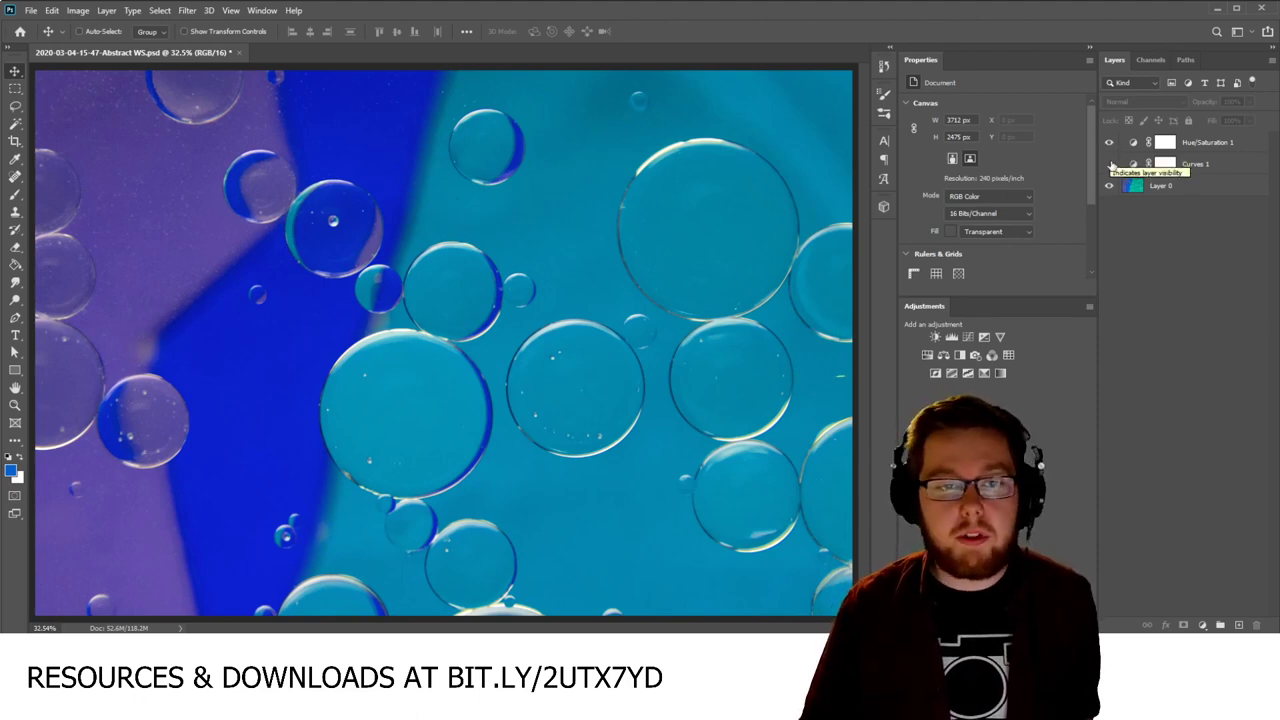
click(1110, 164)
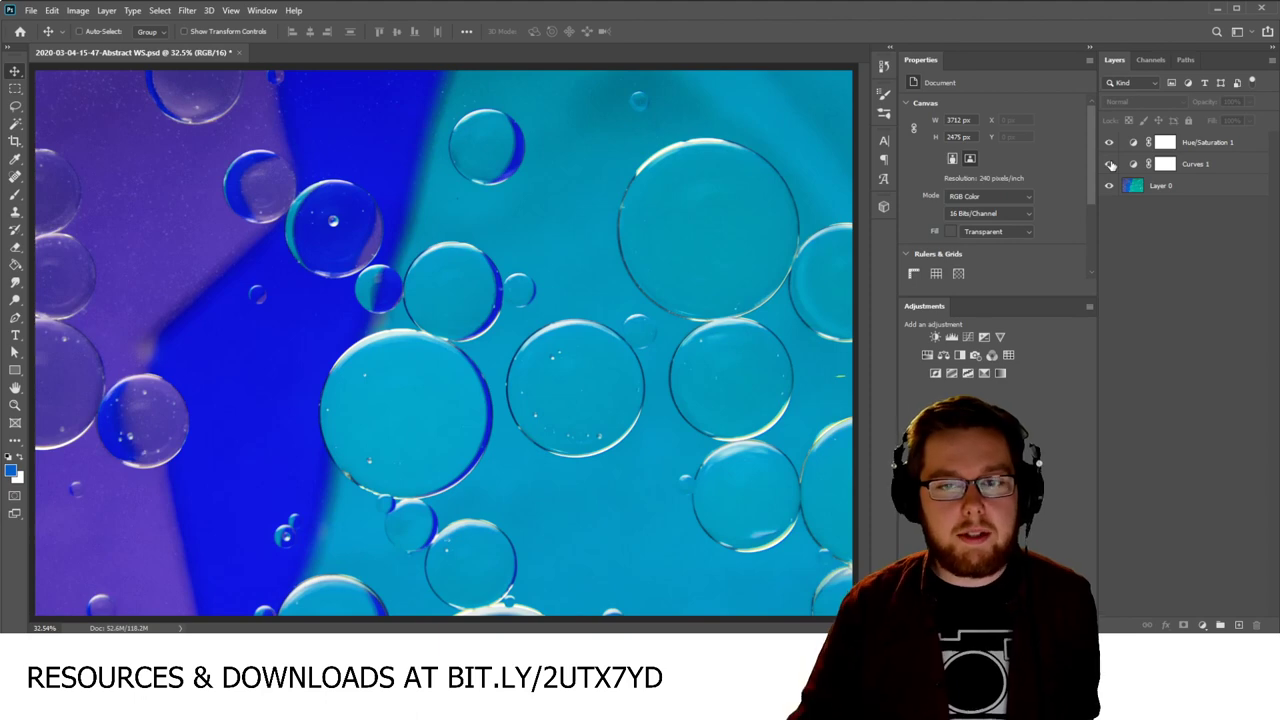
click(1110, 164)
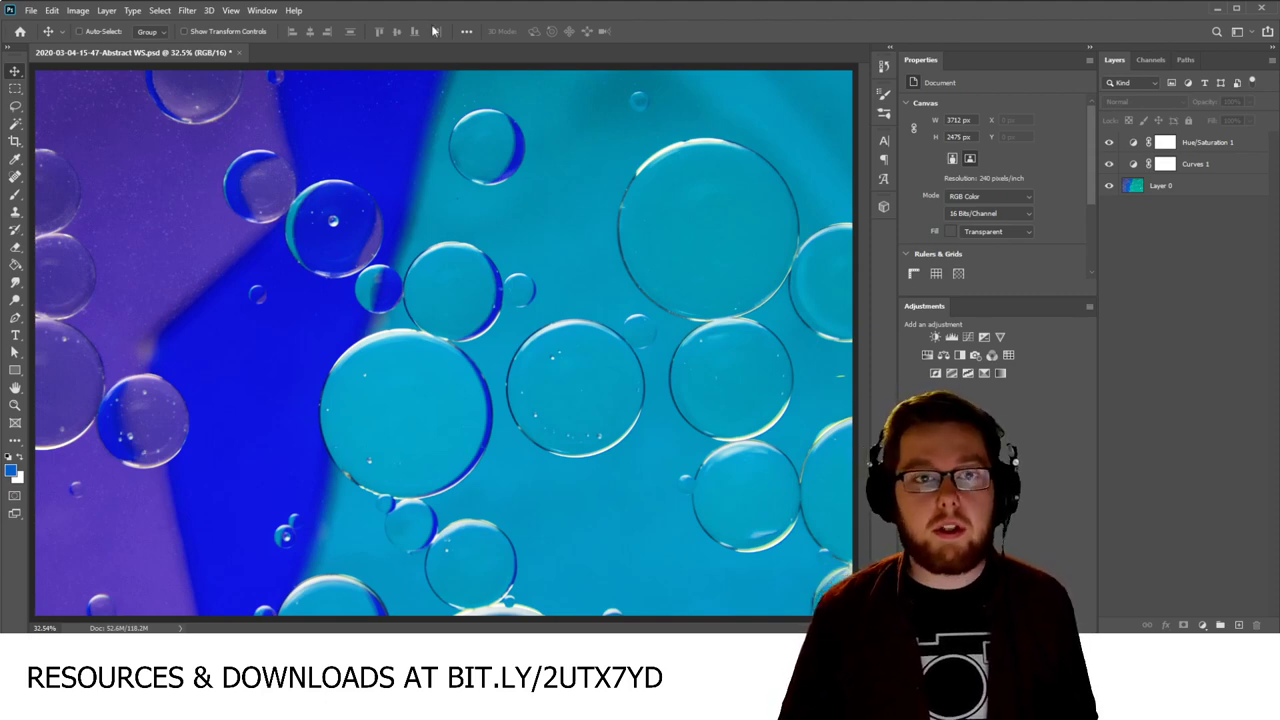
click(188, 11)
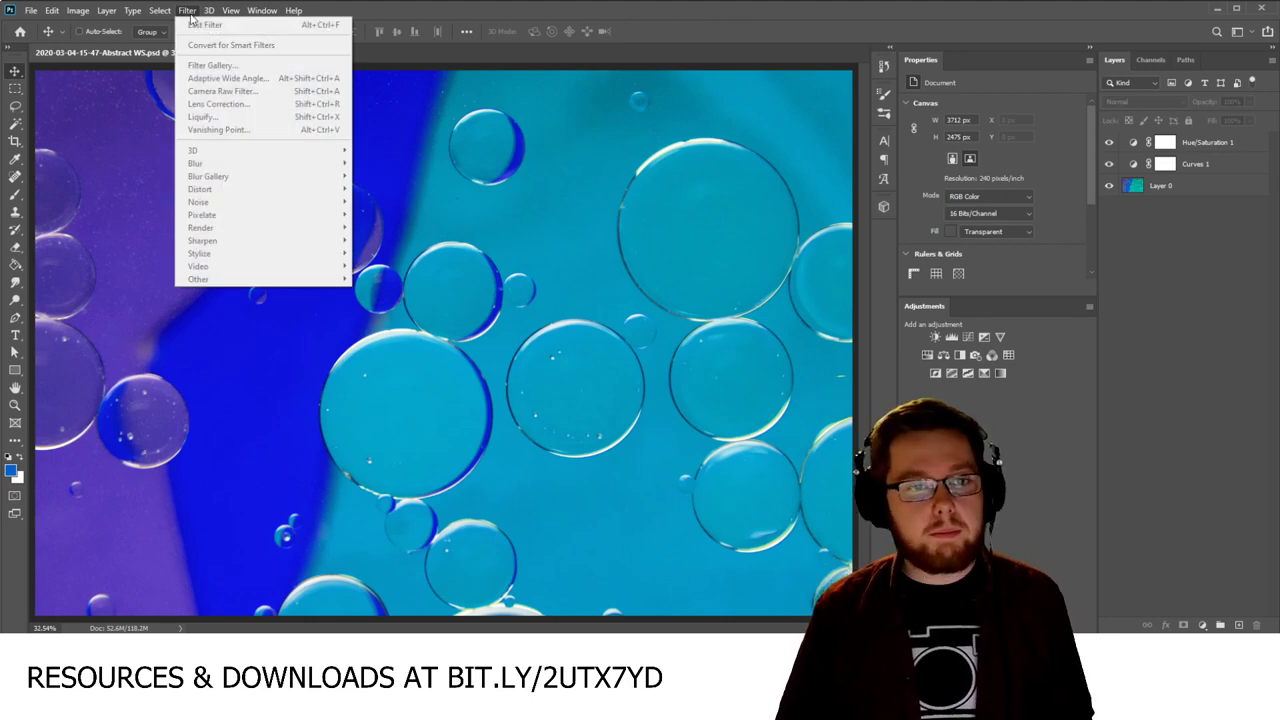
click(1176, 187)
click(1176, 187)
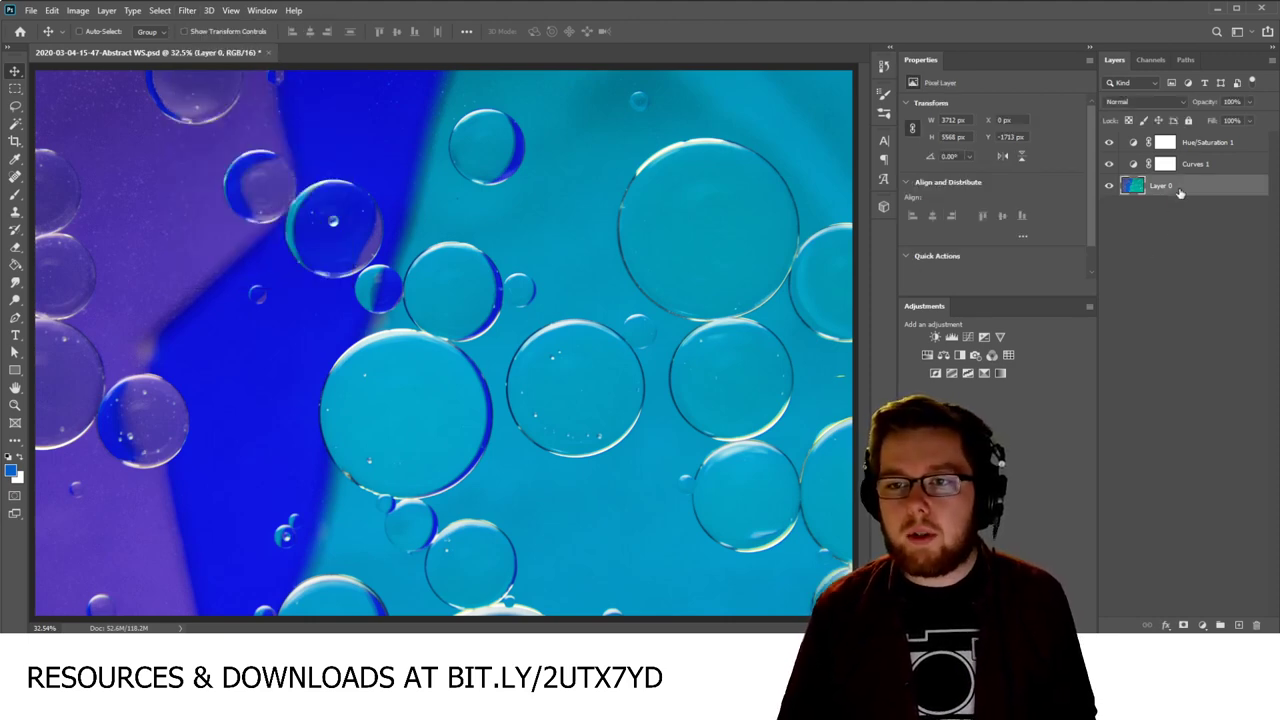
click(186, 11)
click(1236, 231)
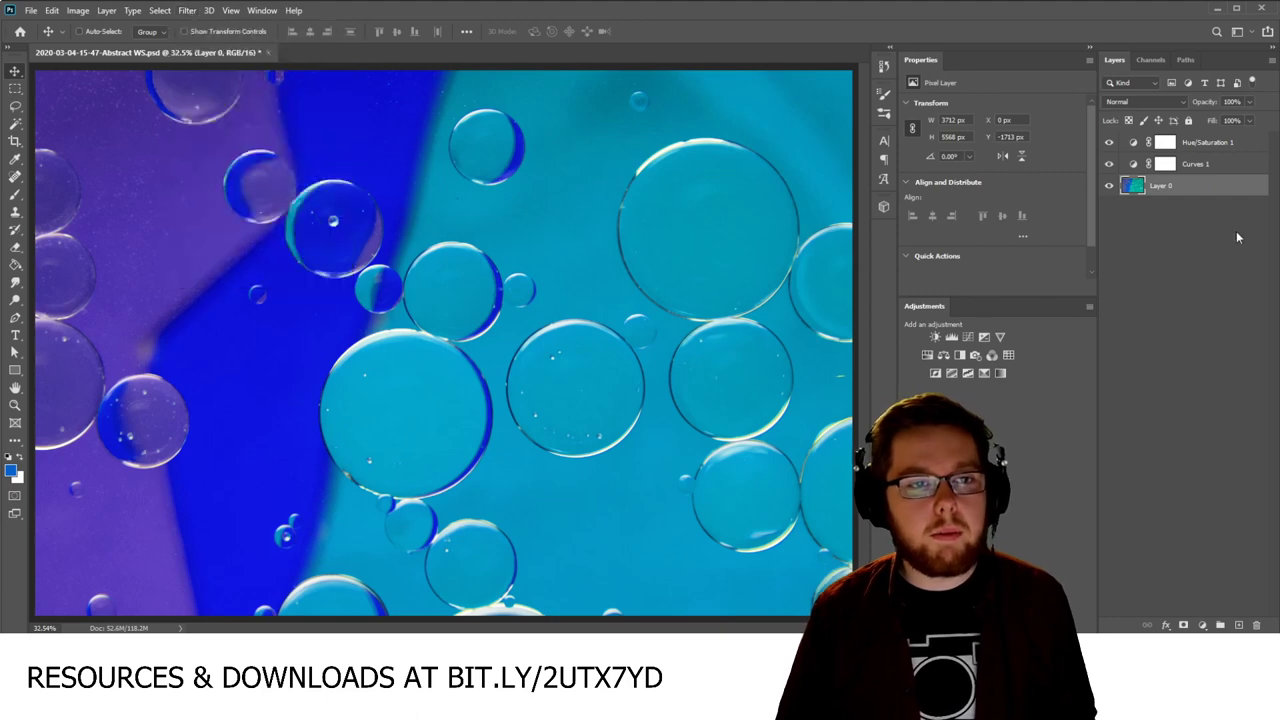
click(1179, 224)
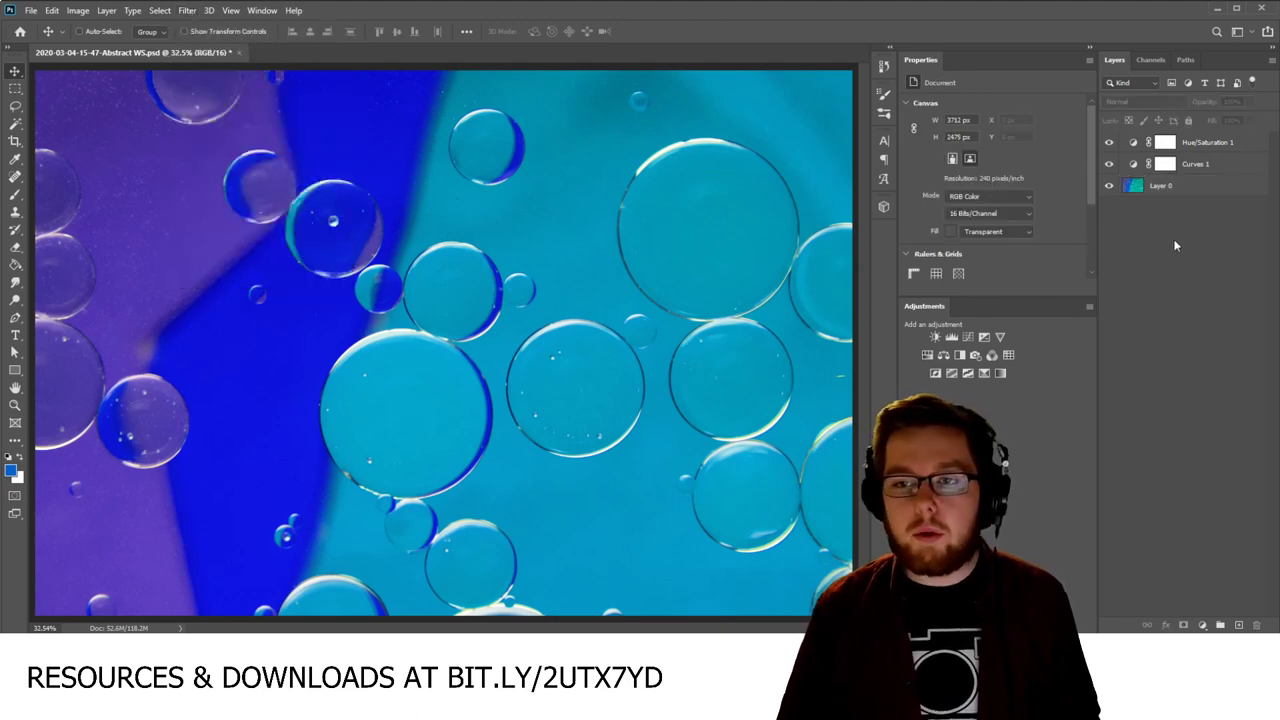
Step: Convert Layer 0 into a smart object and deselect it
click(1182, 186)
right_click(1182, 186)
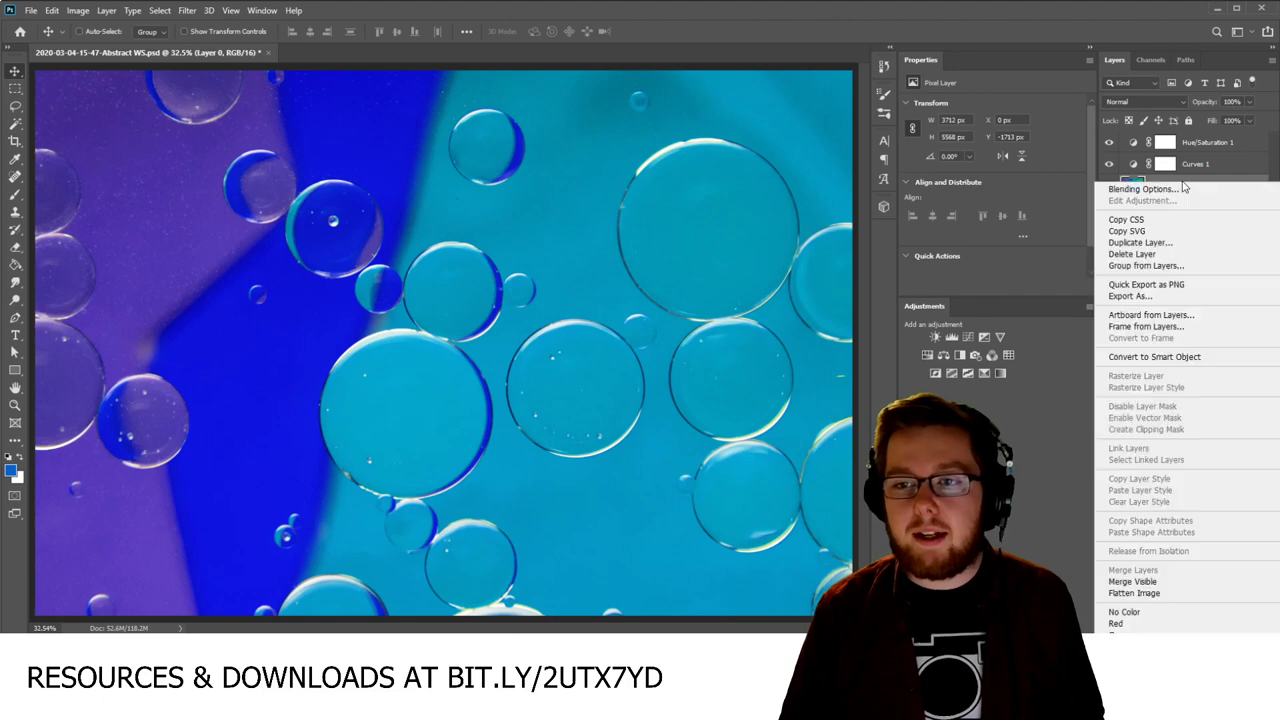
click(1174, 358)
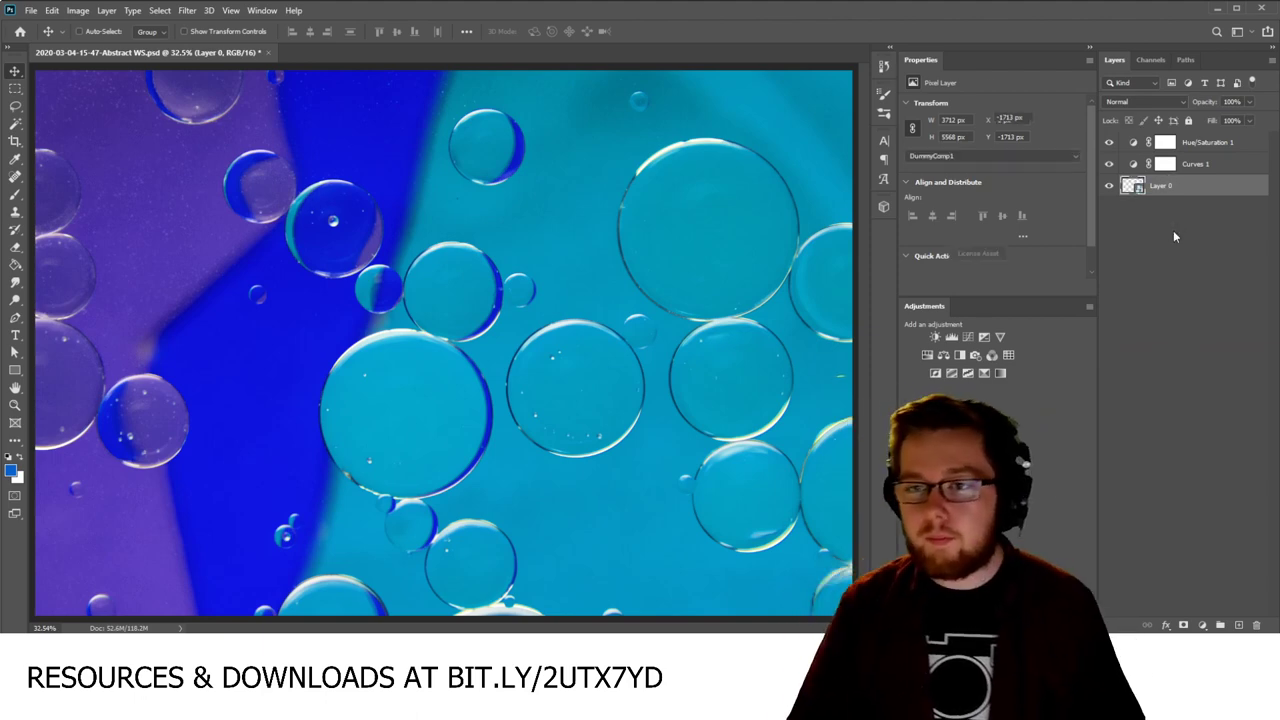
click(1168, 220)
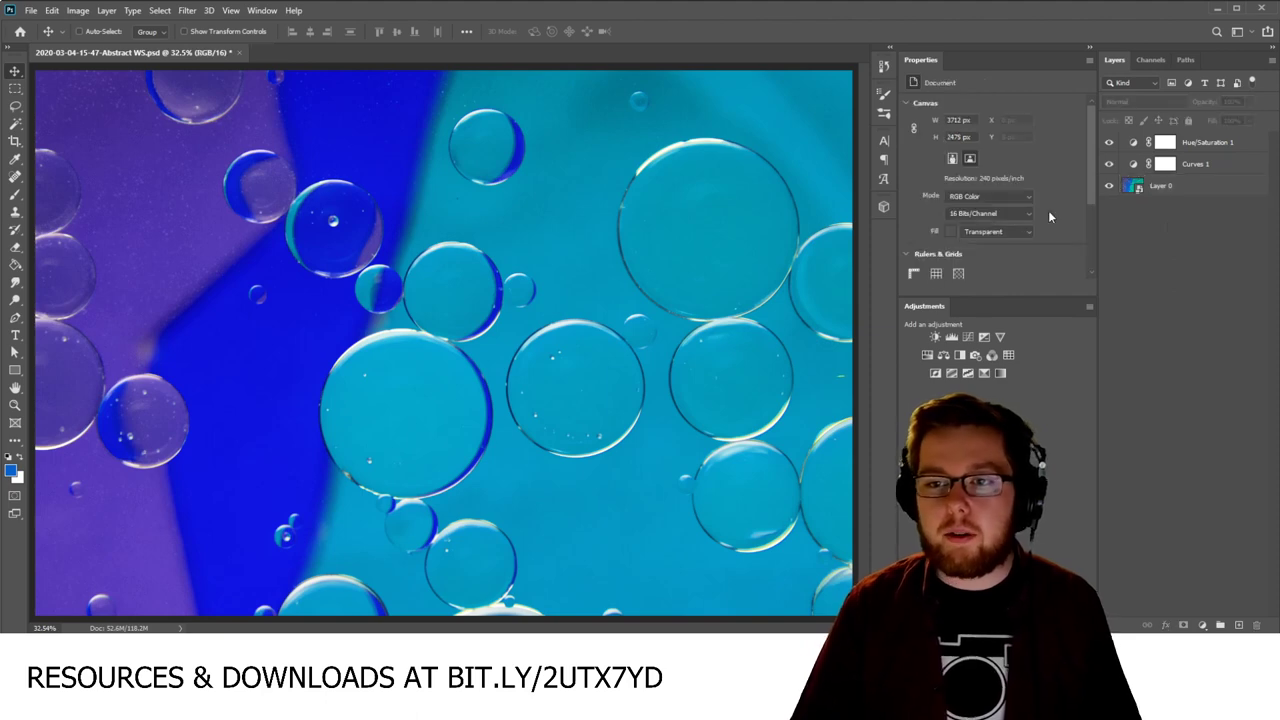
Step: Open the Camera Raw Filter for the Layer 0 smart object and move its window so all the controls are accessible
click(1207, 190)
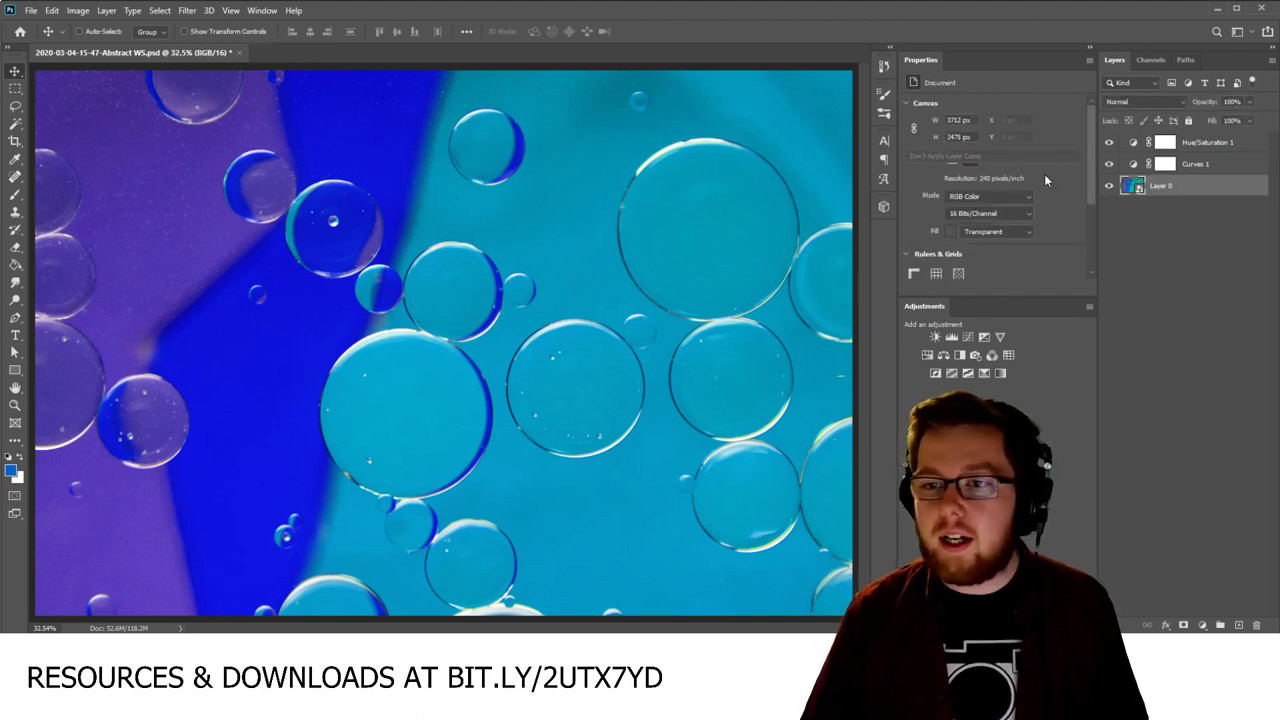
click(186, 11)
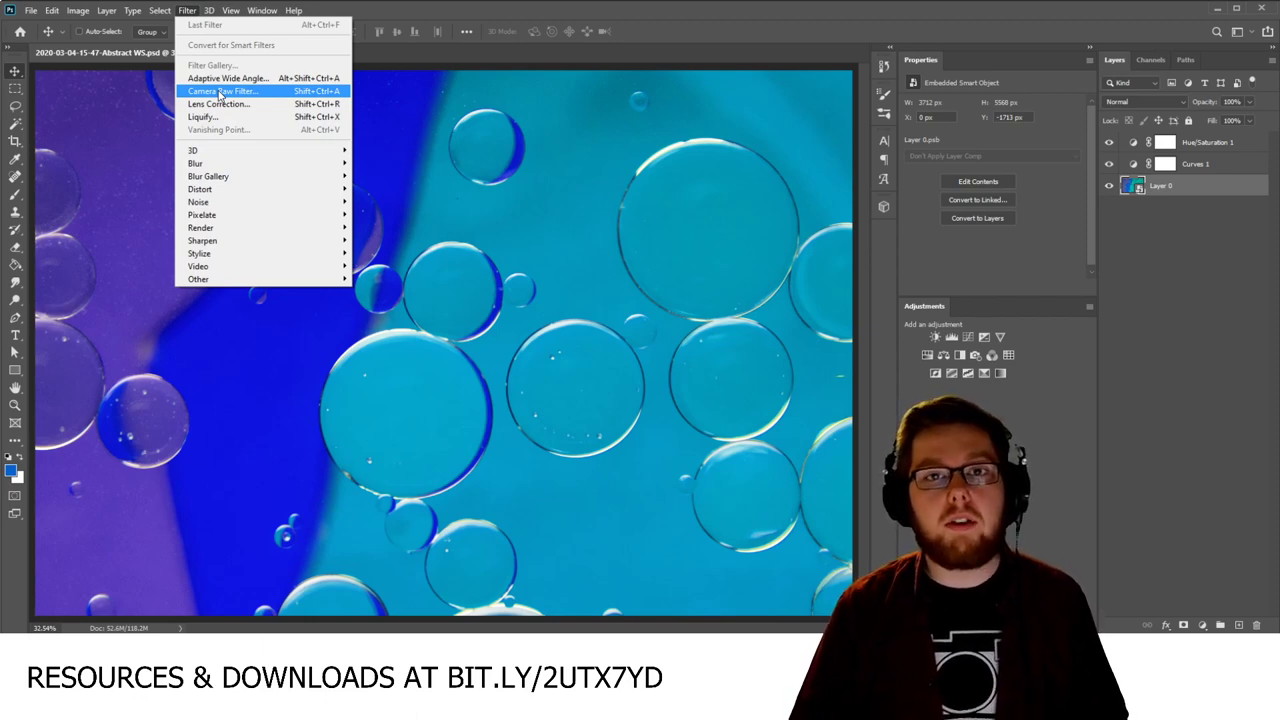
click(219, 91)
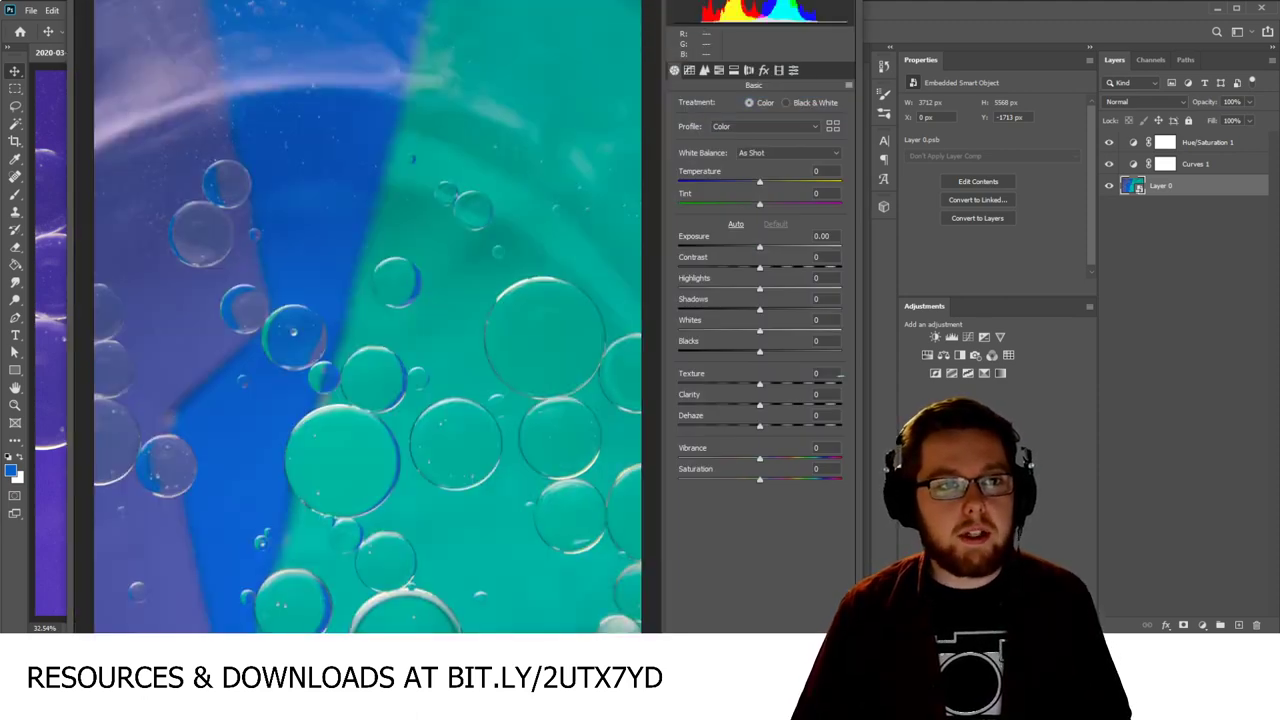
drag(232, 45, 380, 28)
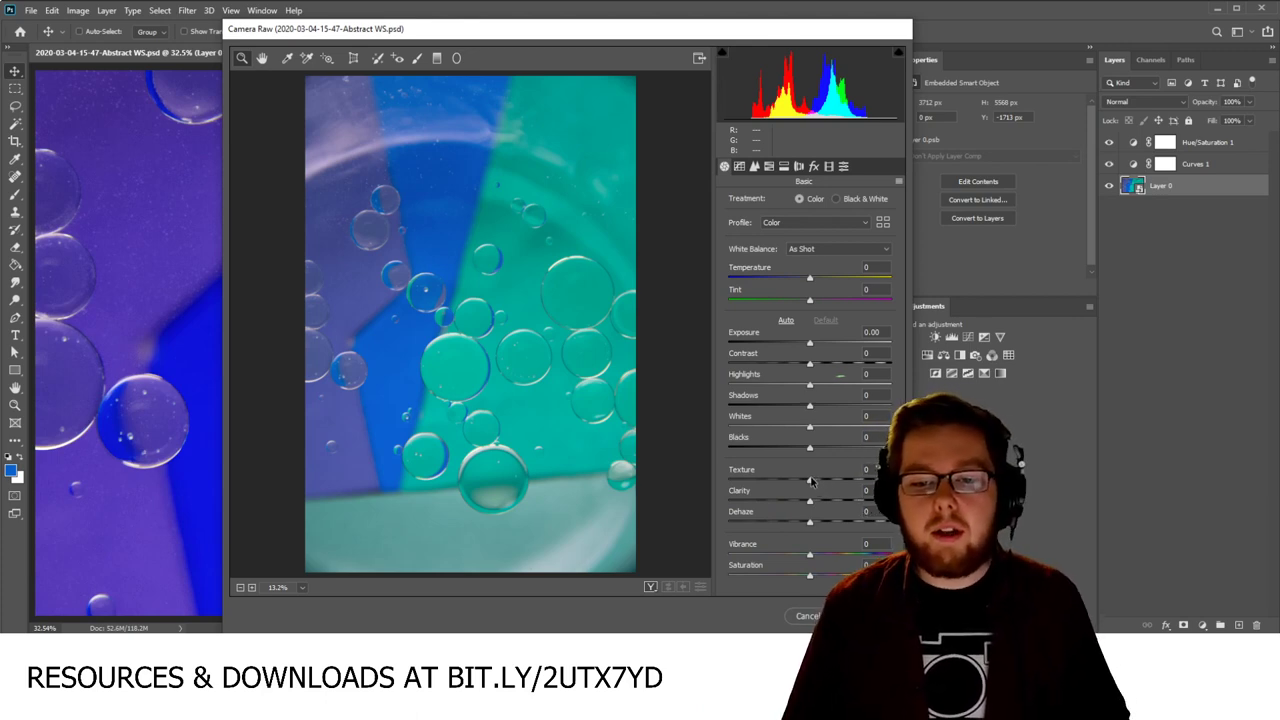
Step: Try the photo's Dehaze at +100 and reset it to 0
drag(810, 509, 870, 512)
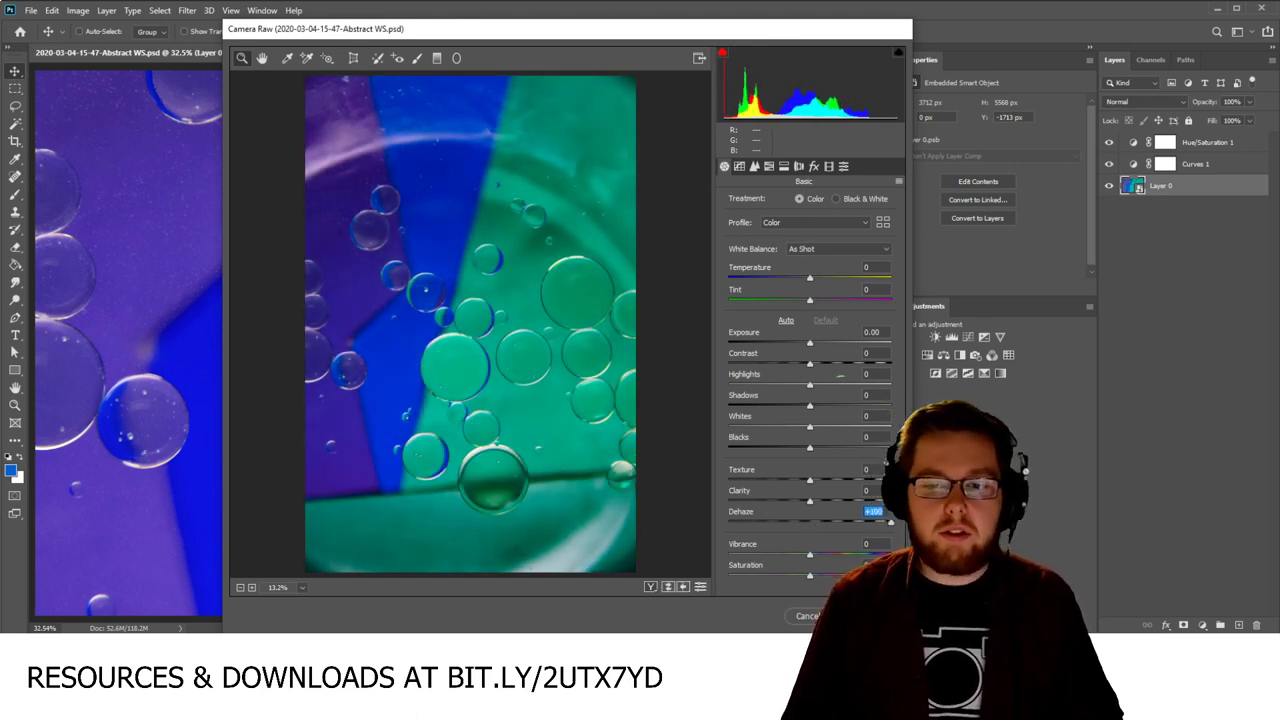
key(shift+Up)
key(shift+Up)
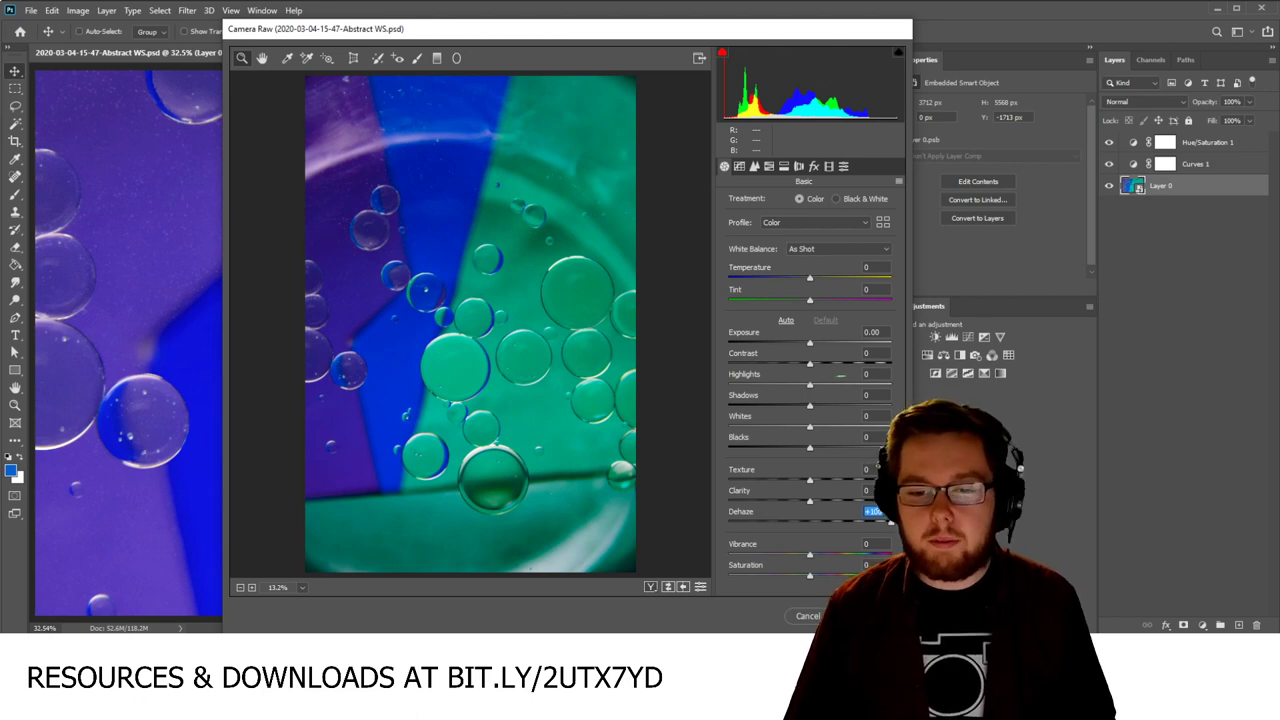
double_click(825, 518)
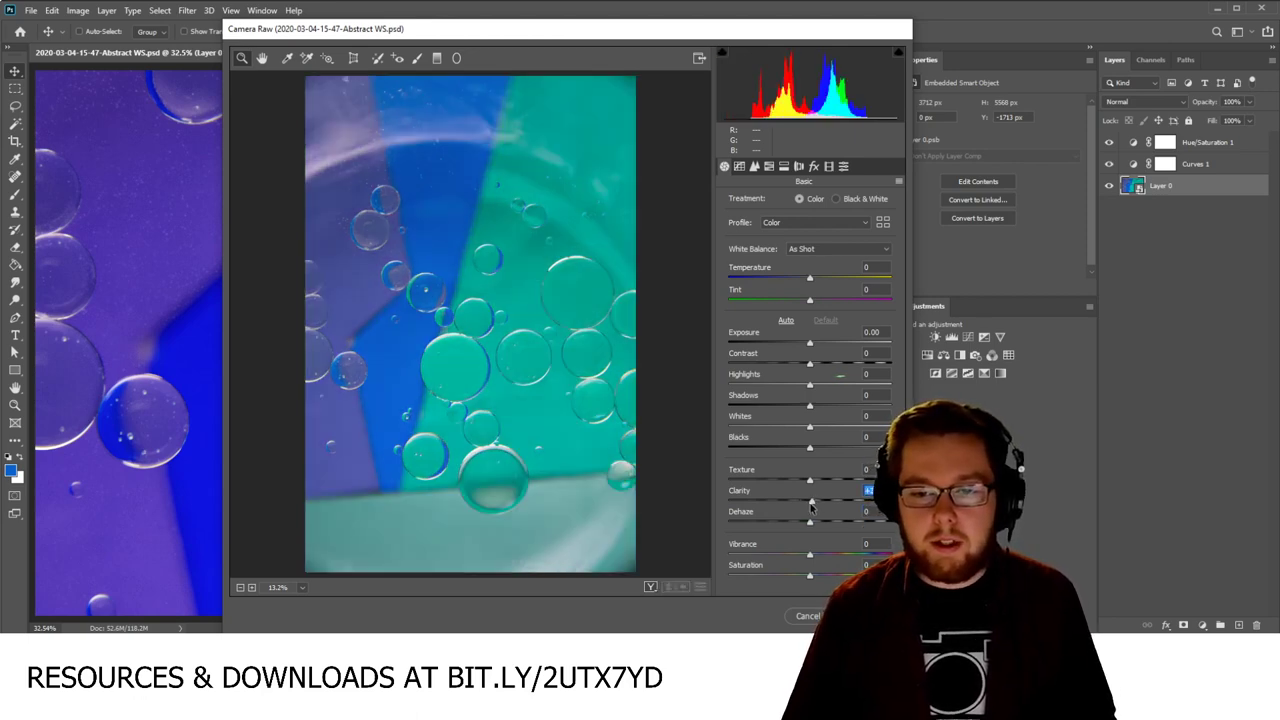
Step: Try different Clarity strengths on the photo and inspect their effect on the bubbles at several magnifications
mouse_move(810, 500)
mouse_down()
mouse_move(885, 500)
mouse_move(823, 500)
mouse_up()
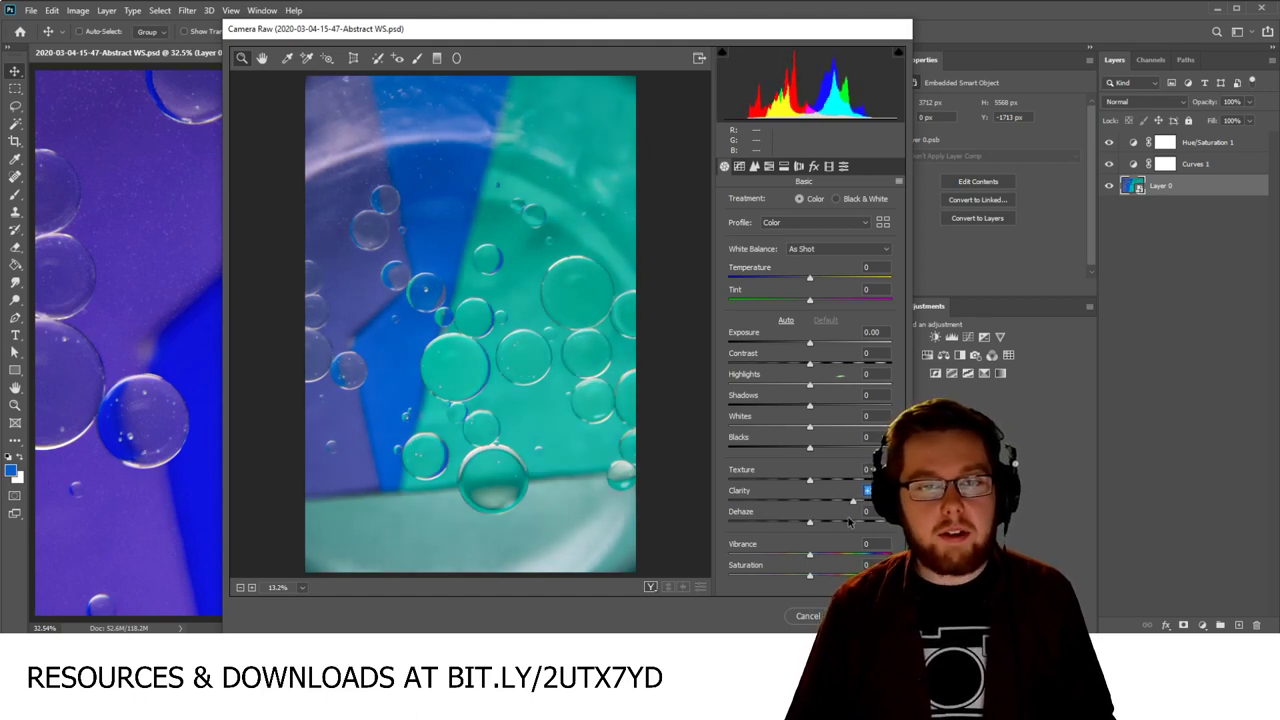
click(484, 361)
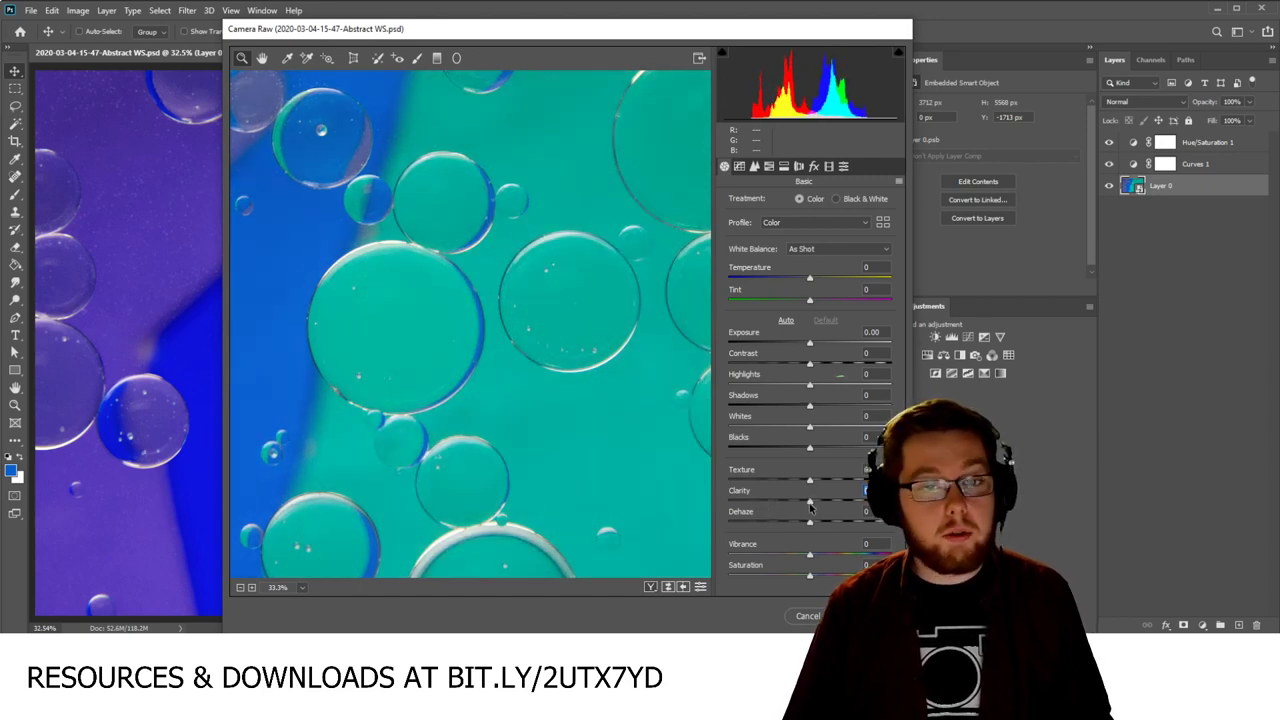
drag(818, 501, 864, 500)
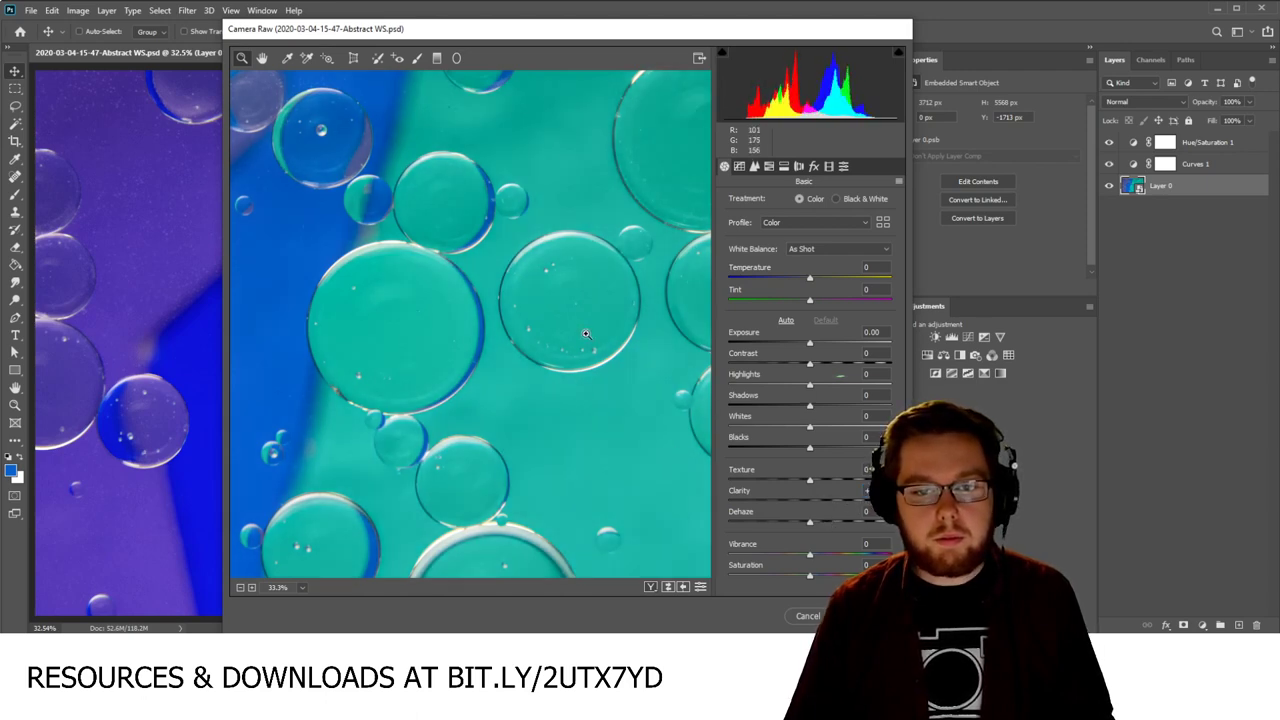
click(650, 261)
right_click(650, 261)
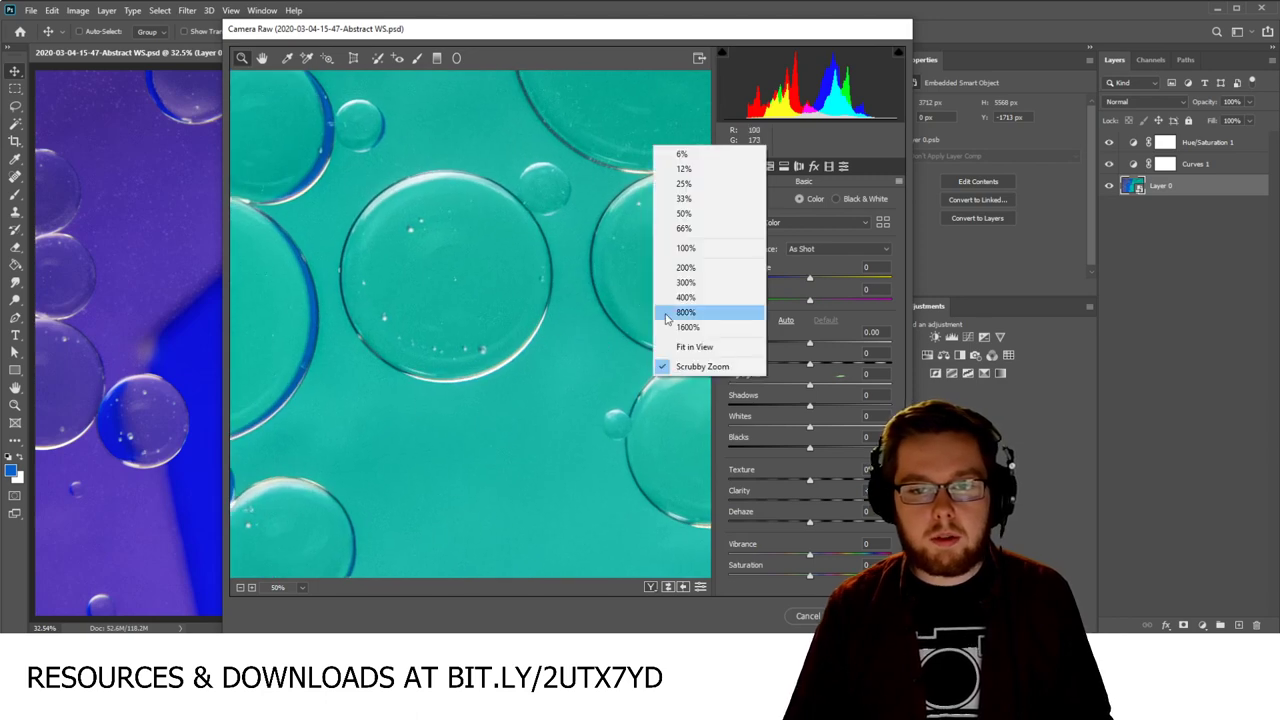
click(708, 349)
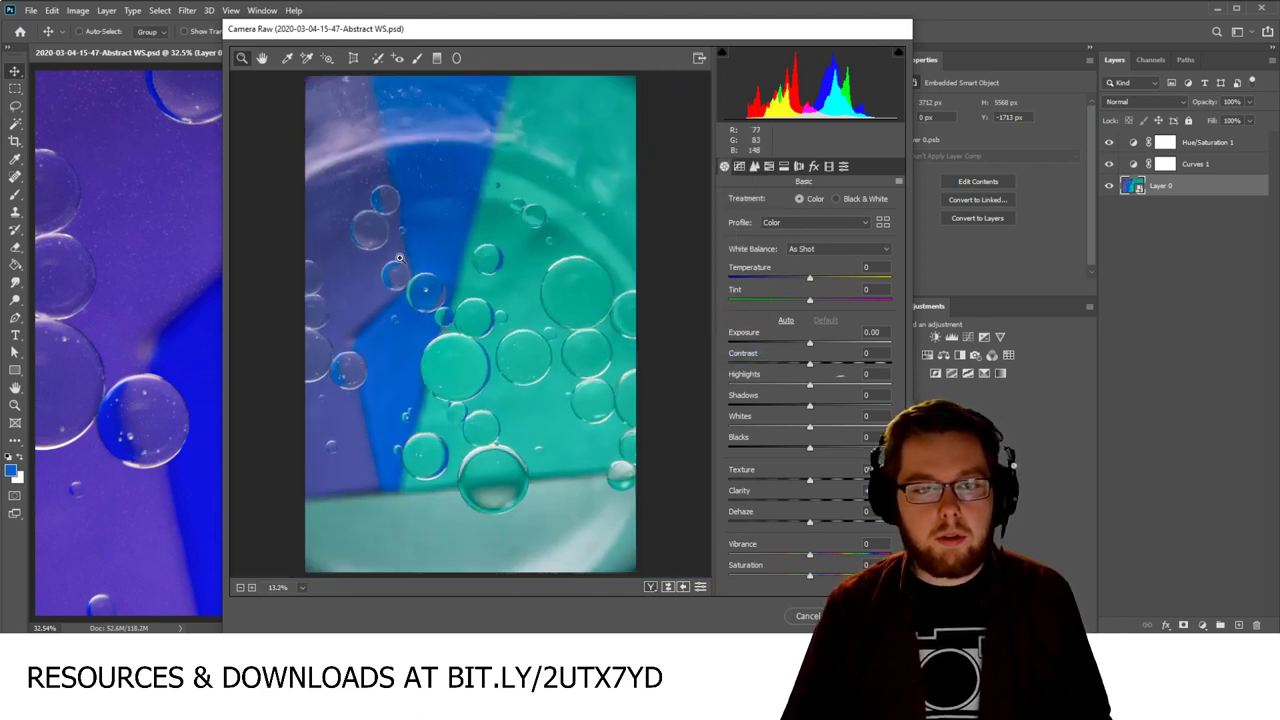
click(440, 360)
click(534, 292)
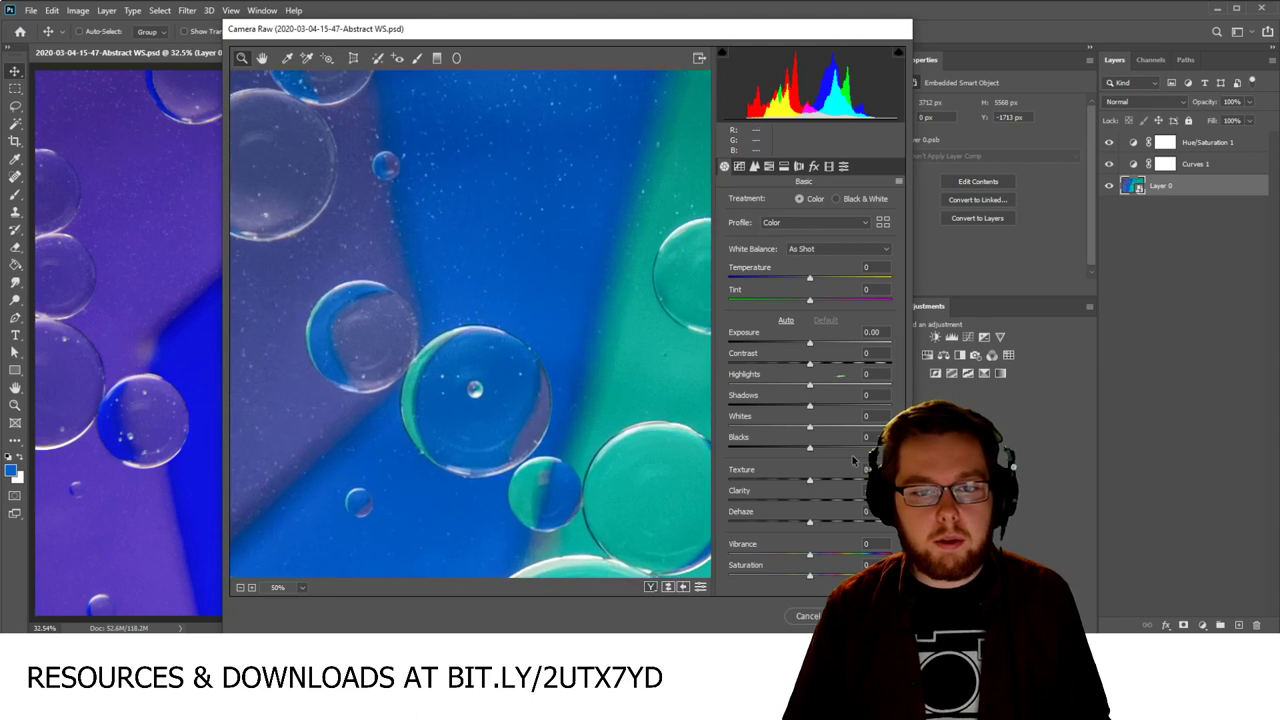
Step: Push Clarity to +100, settle on +80, and apply the Camera Raw filter to Layer 0
drag(810, 500, 907, 503)
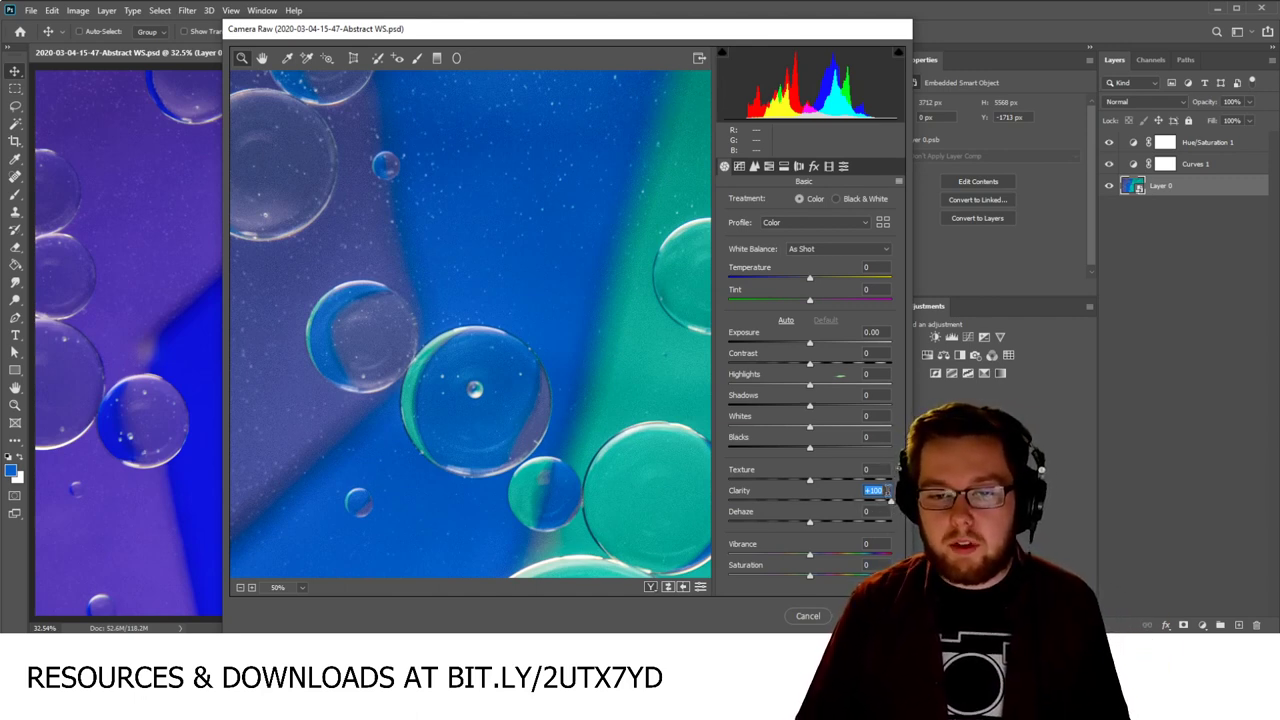
text(80)
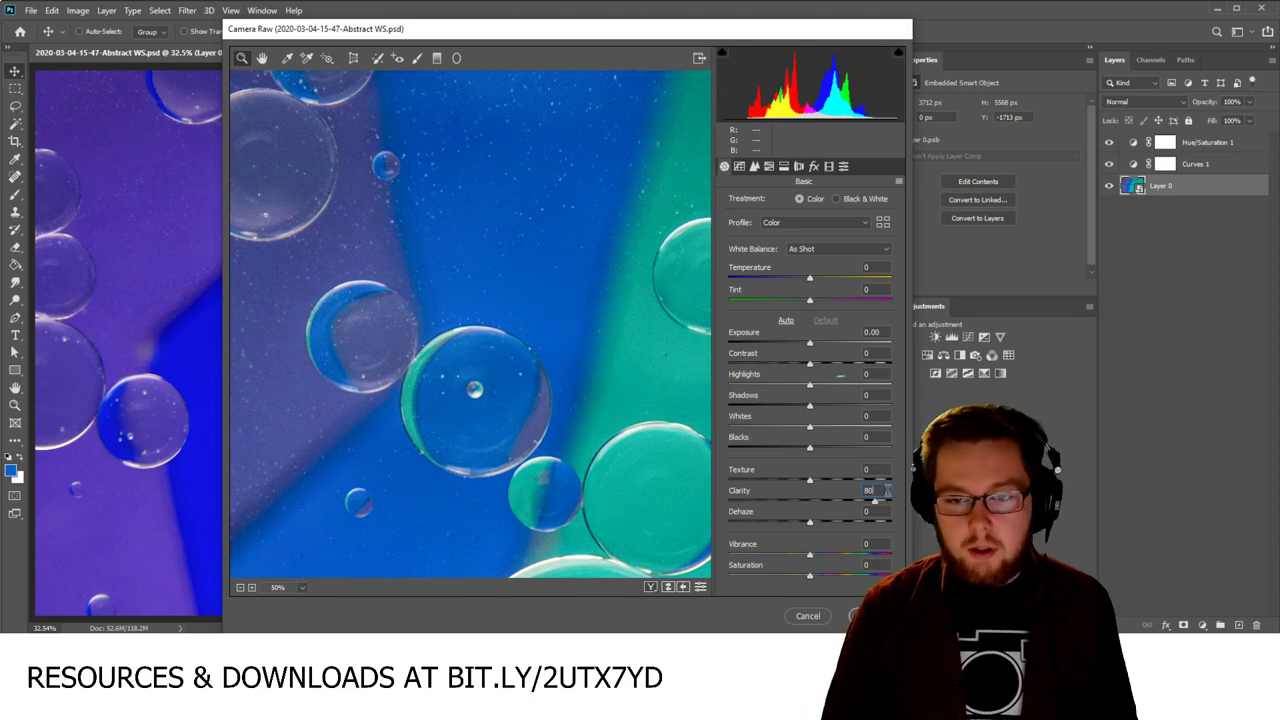
key(shift+Tab)
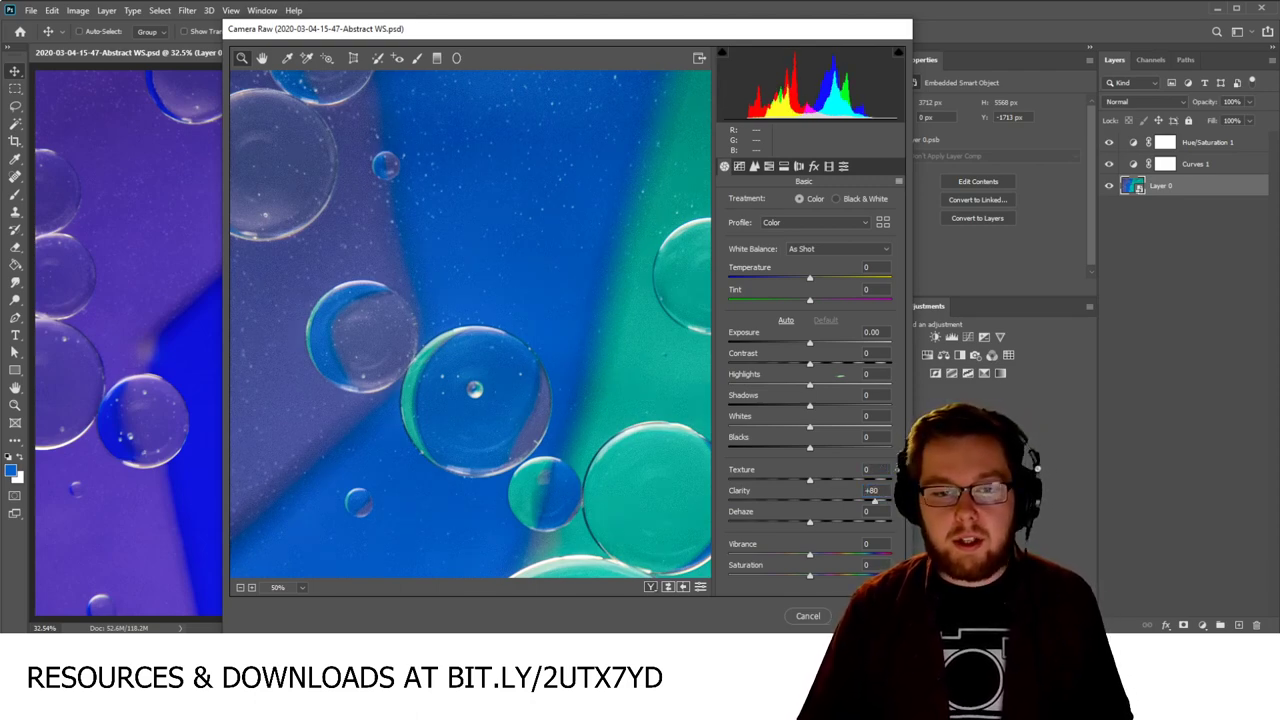
key(Return)
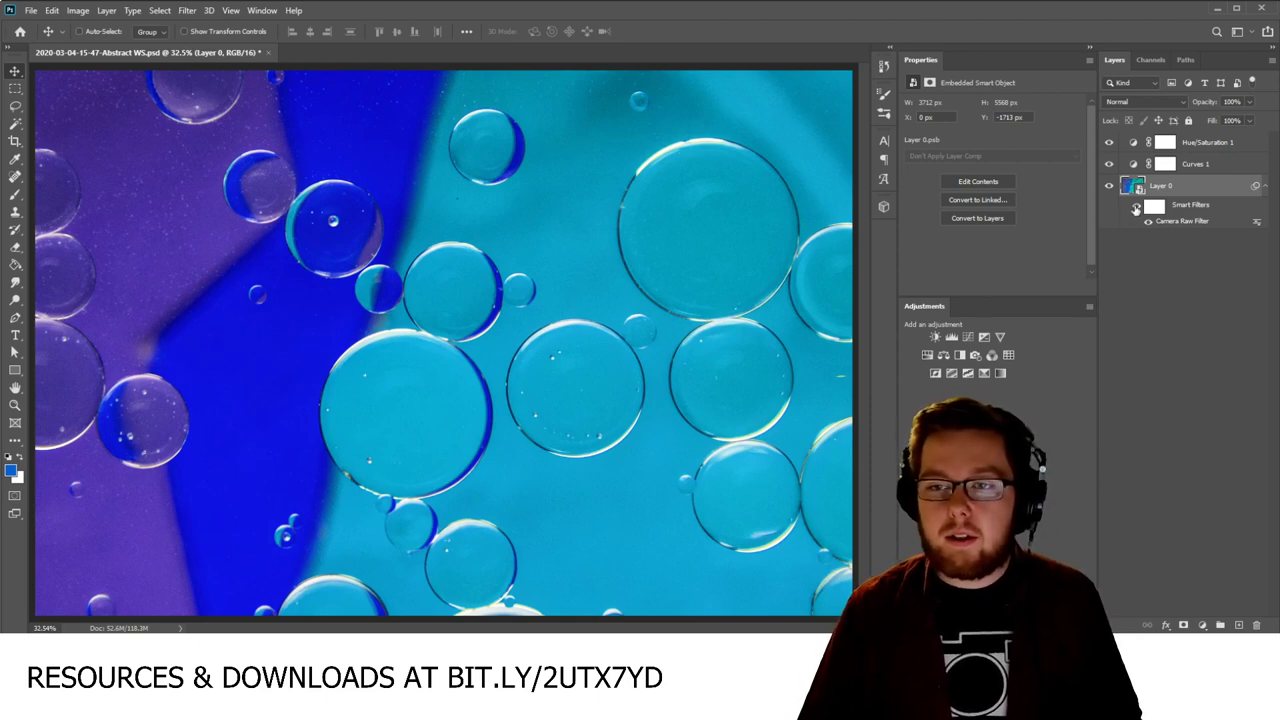
Step: Compare the photo with and without Layer 0's smart filters, both overall and close up on the bubbles, leaving them visible
click(1137, 208)
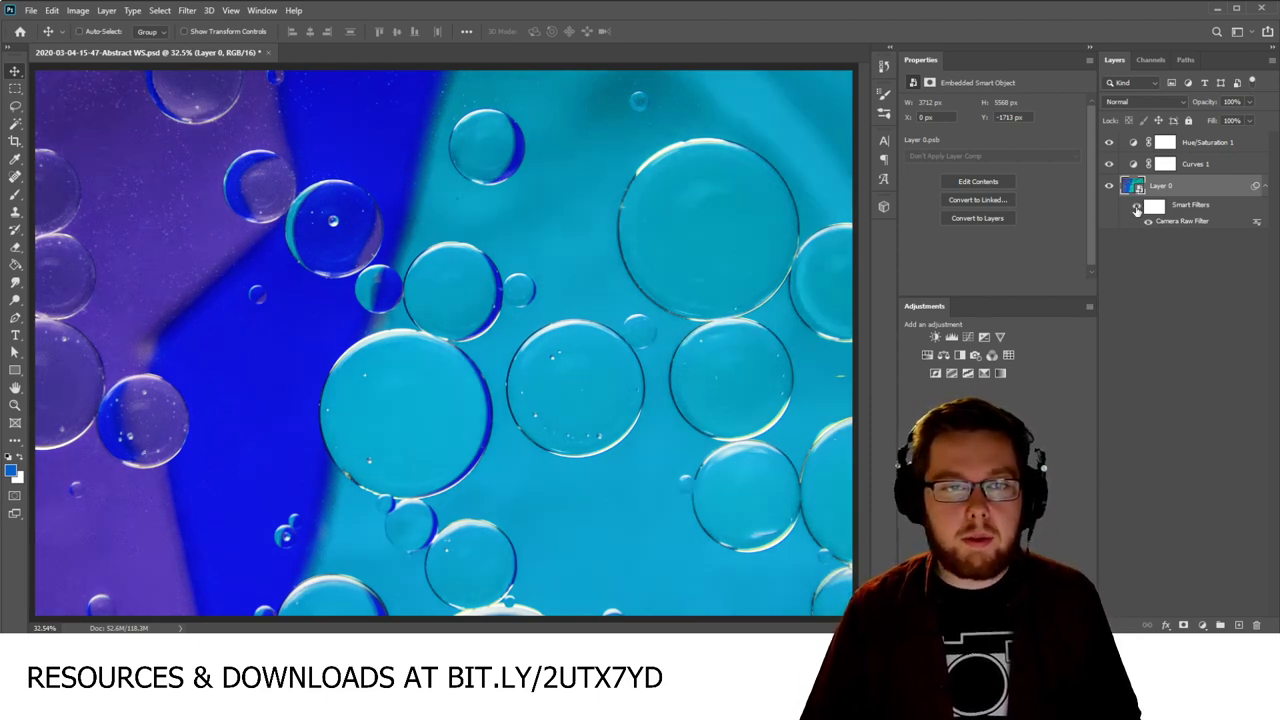
click(1137, 208)
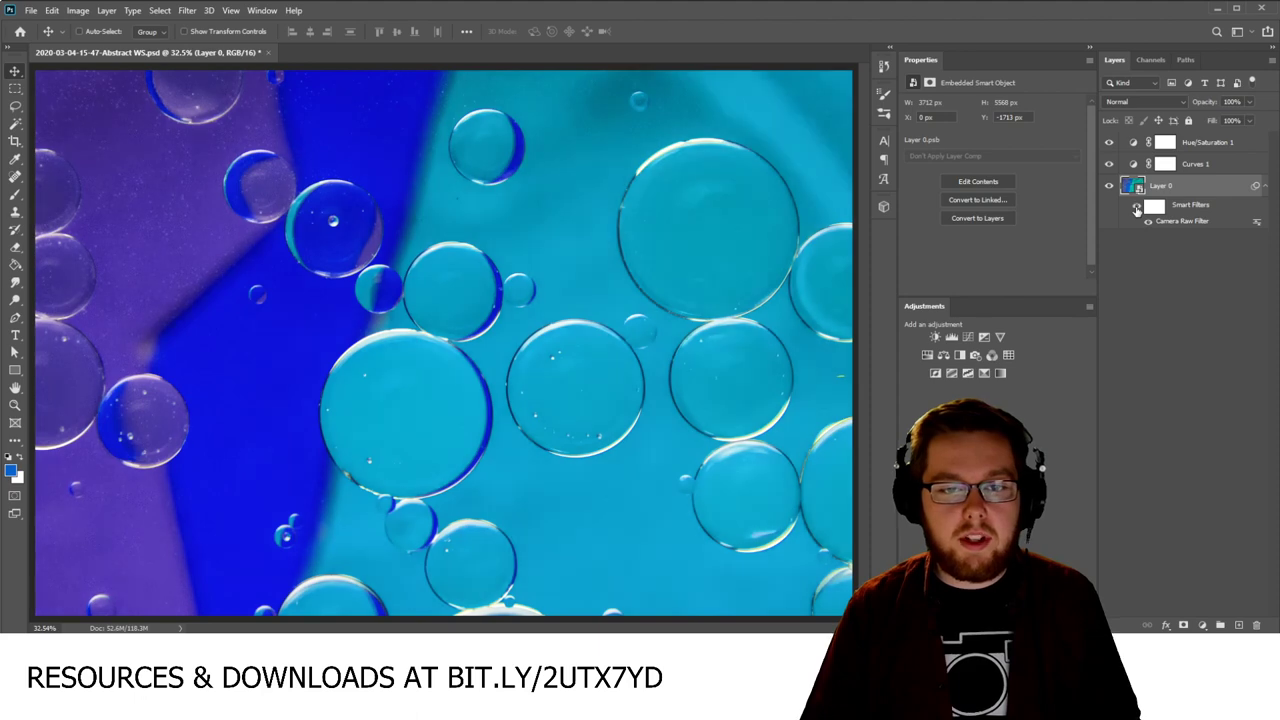
scroll(559, 404, up, 2)
scroll(552, 382, up, 3)
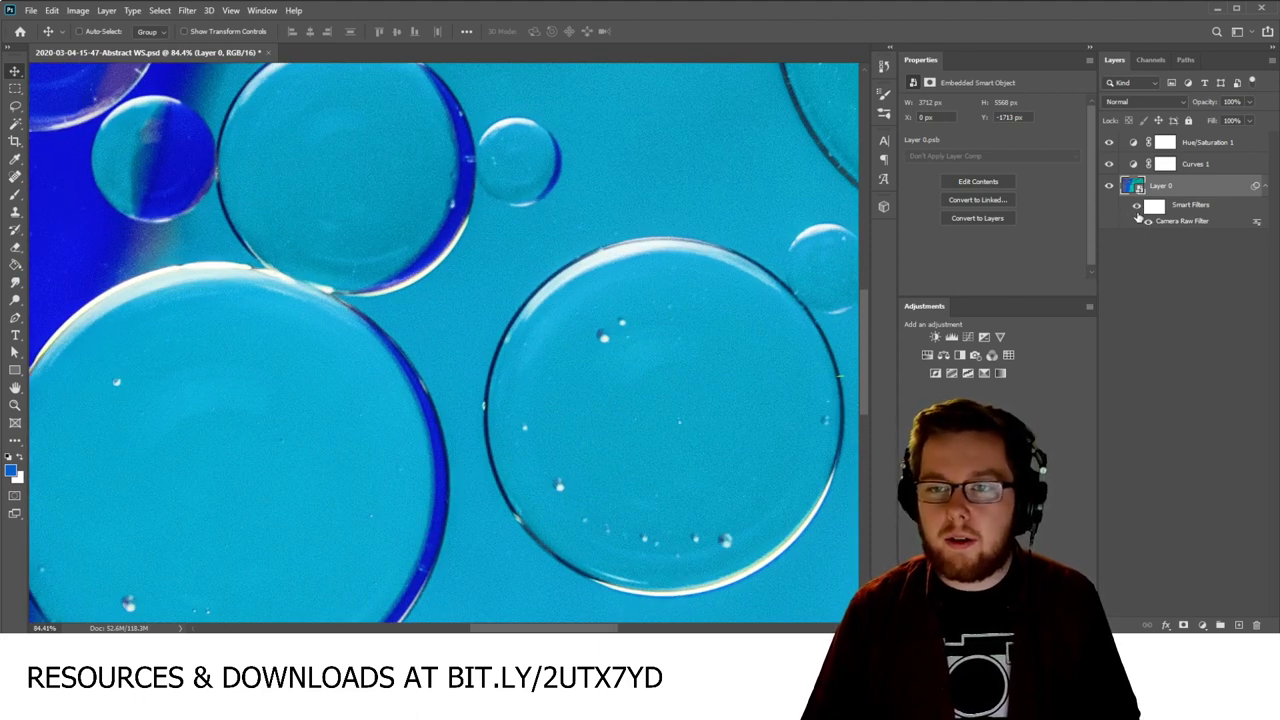
click(1136, 210)
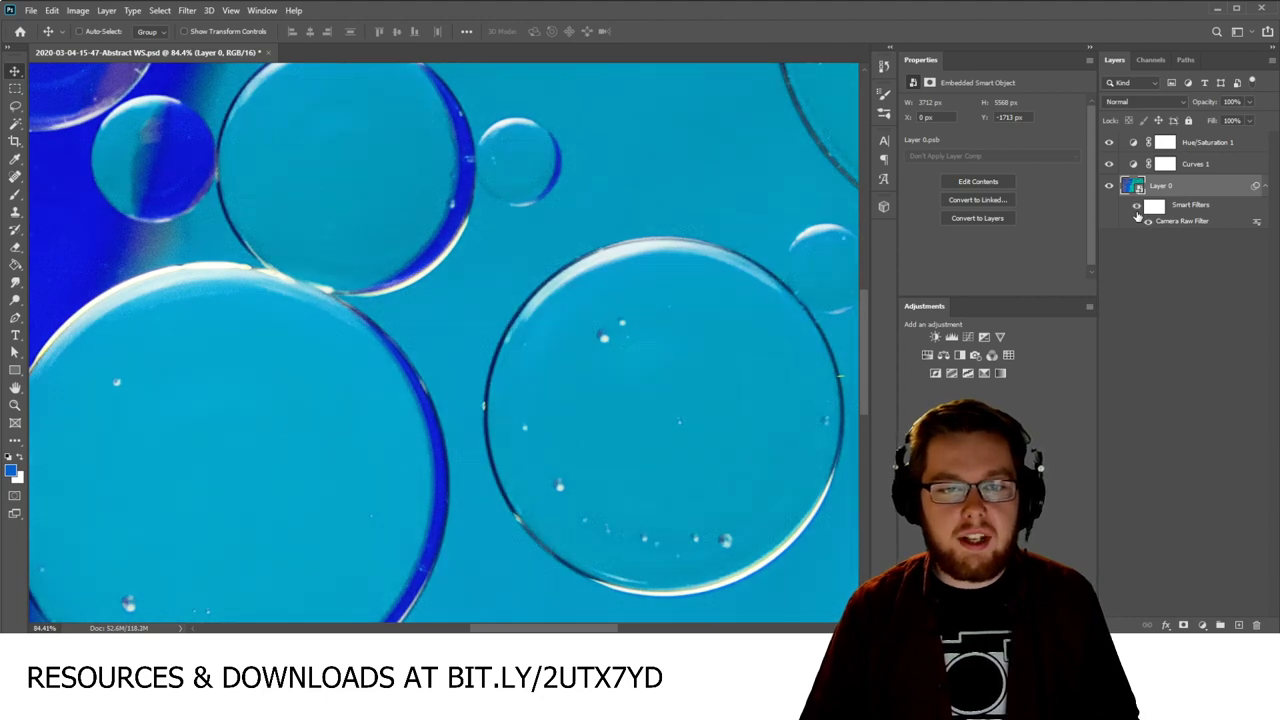
scroll(478, 386, down, 6)
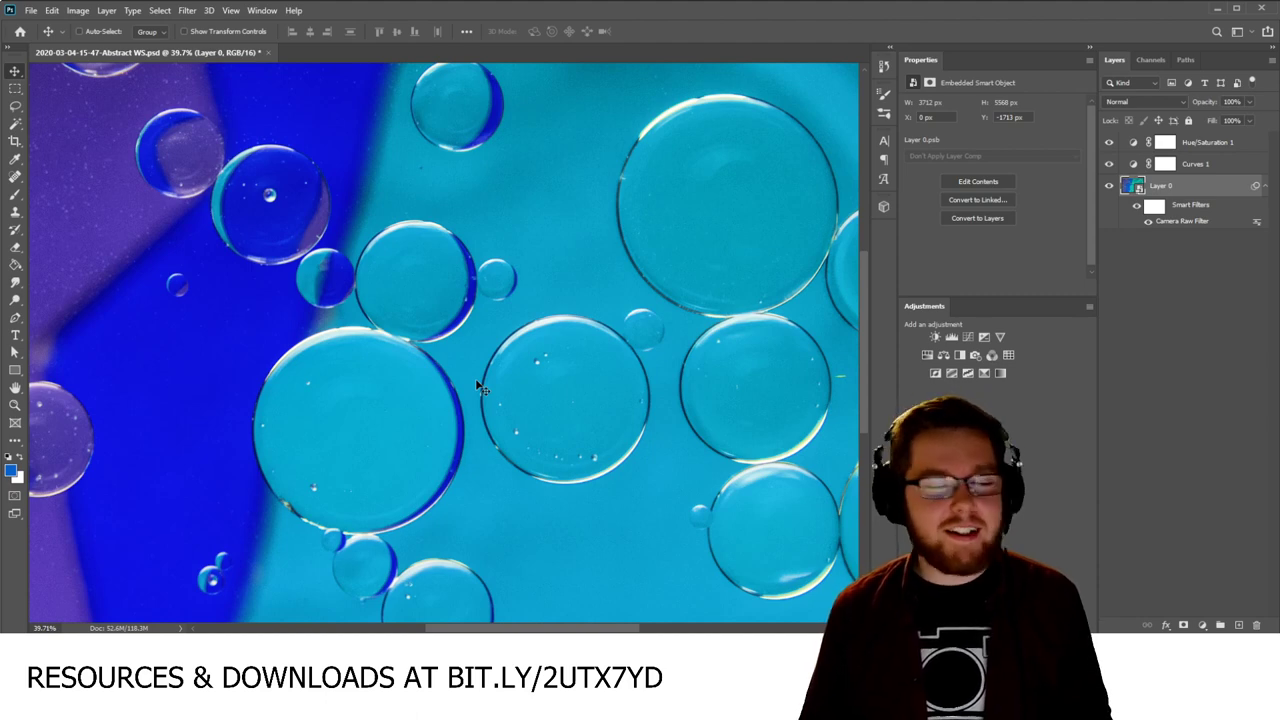
Step: Examine the fine grain around the central bubbles with Layer 0's smart filters on and off, leaving them hidden
click(1132, 267)
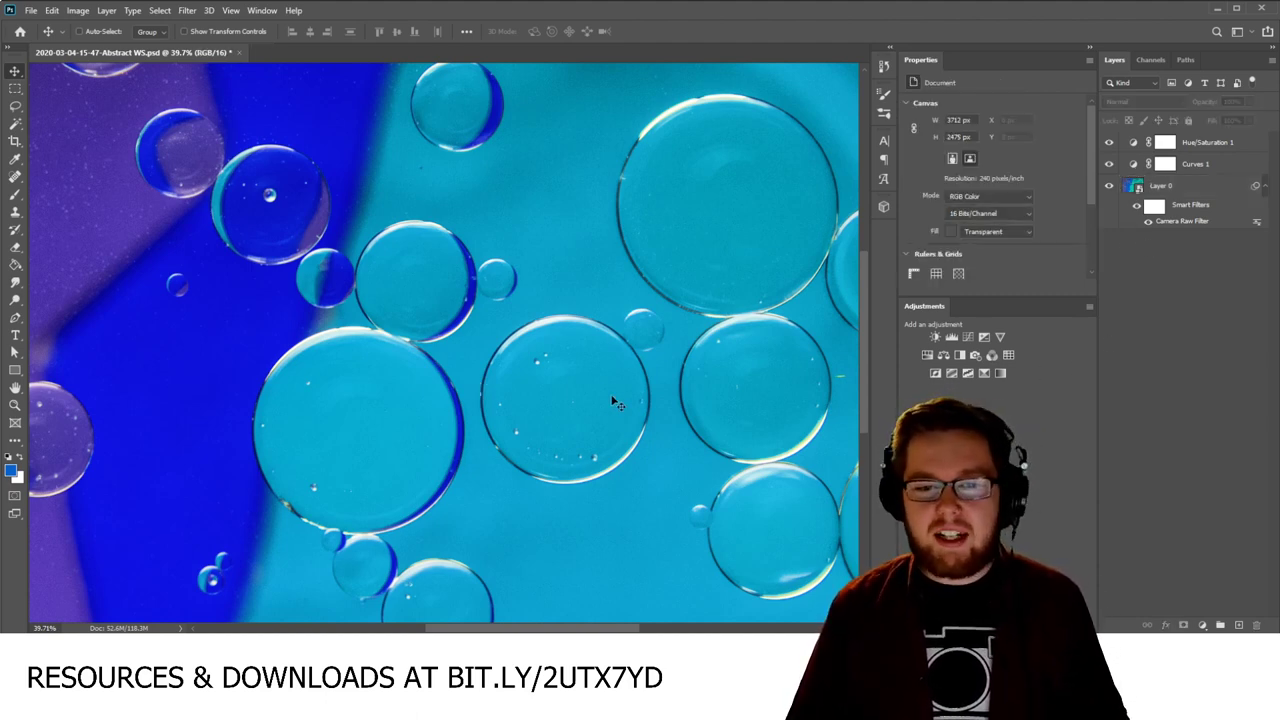
scroll(600, 366, up, 2)
scroll(470, 361, up, 5)
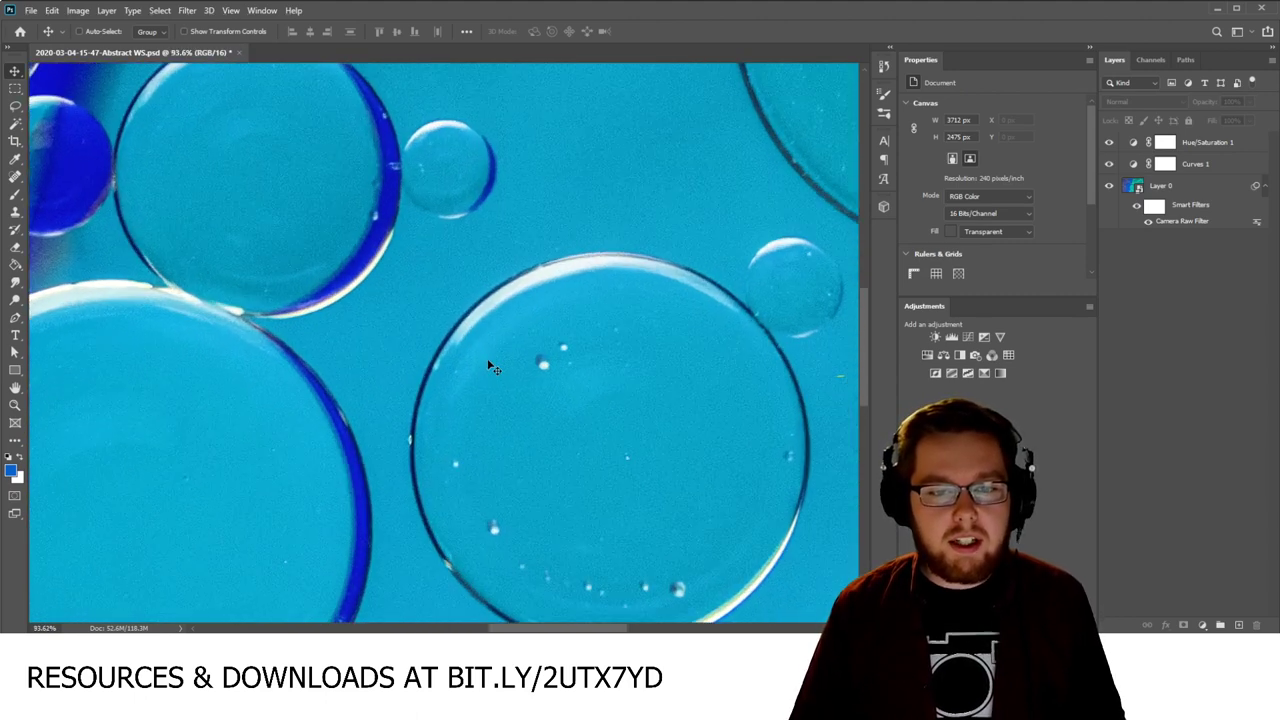
scroll(481, 358, up, 2)
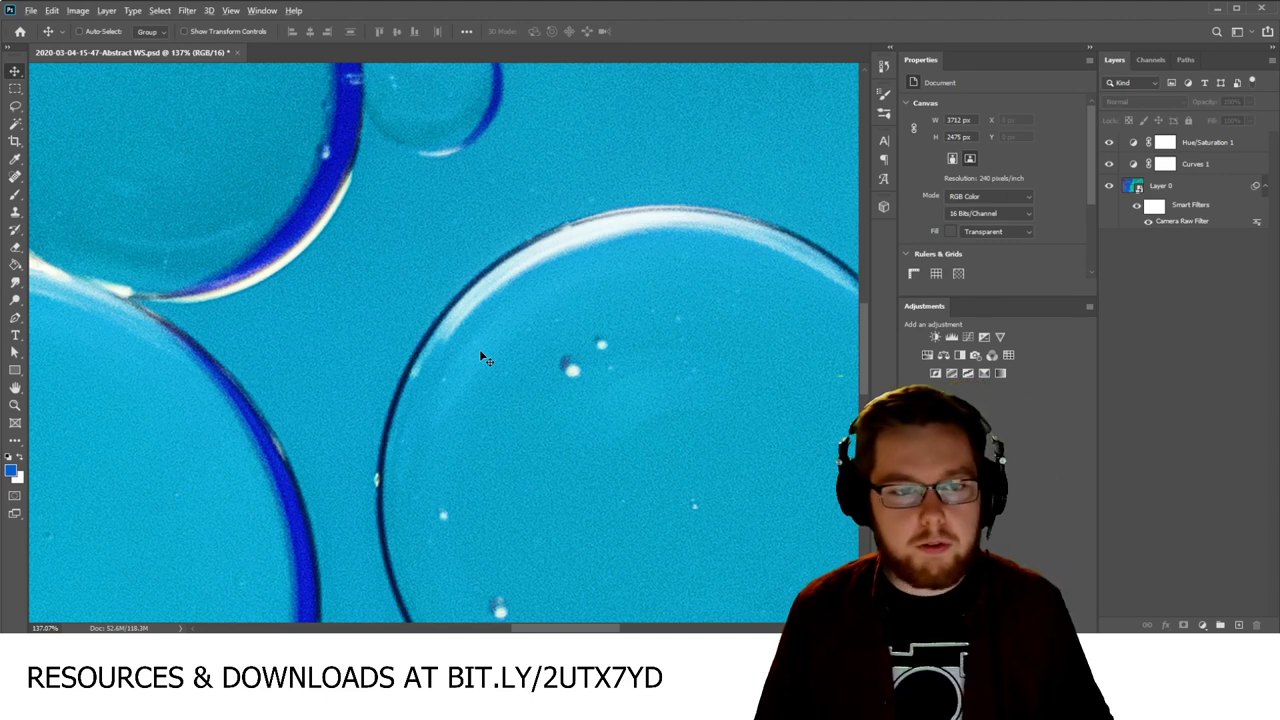
scroll(481, 358, down, 2)
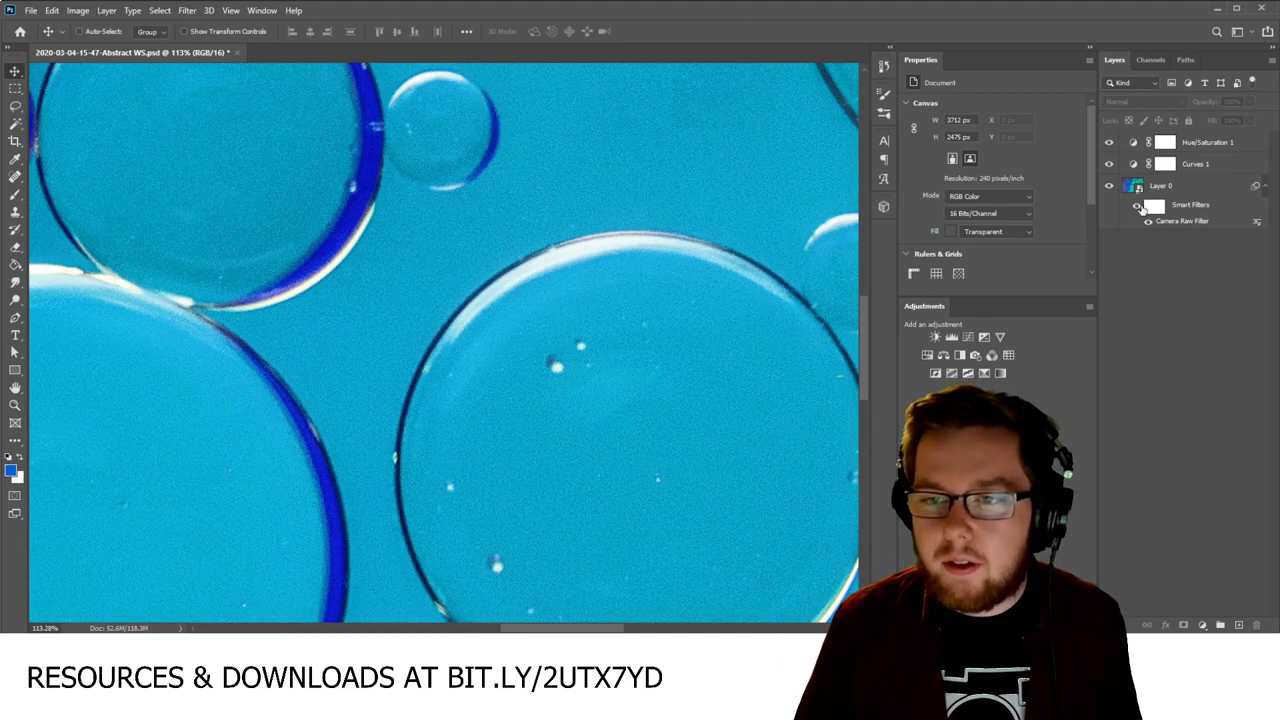
click(1136, 208)
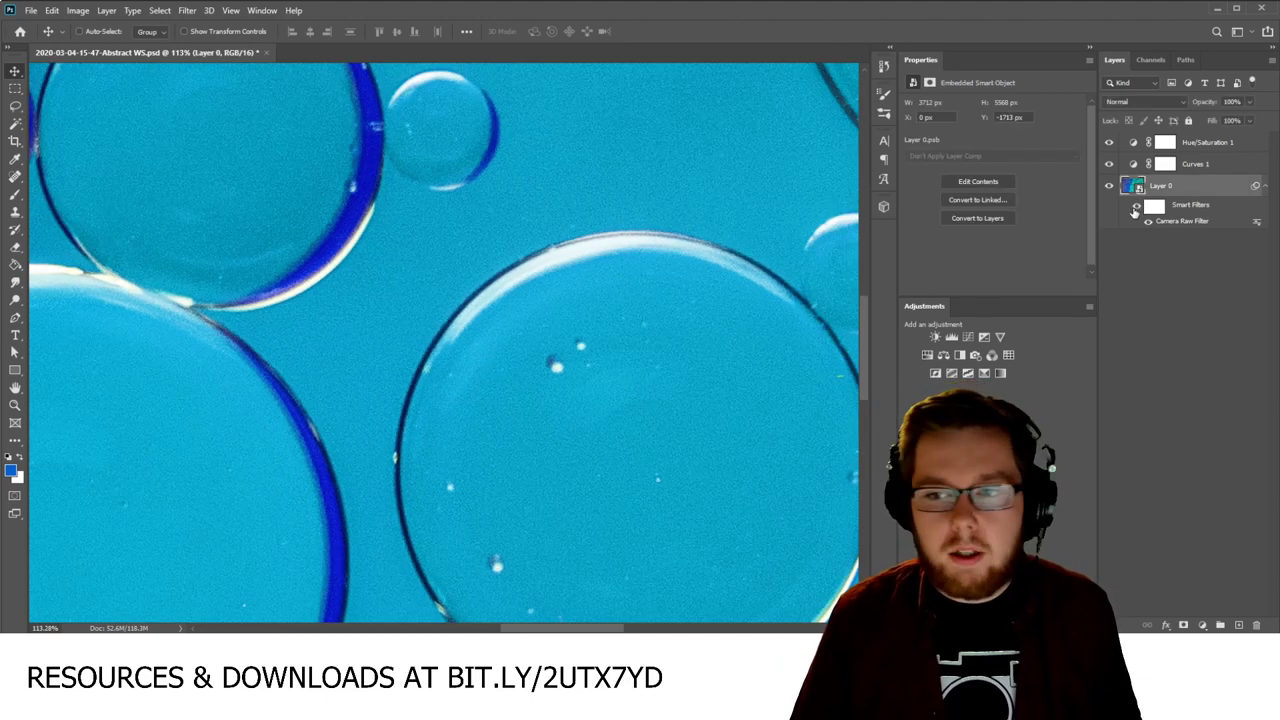
click(1137, 208)
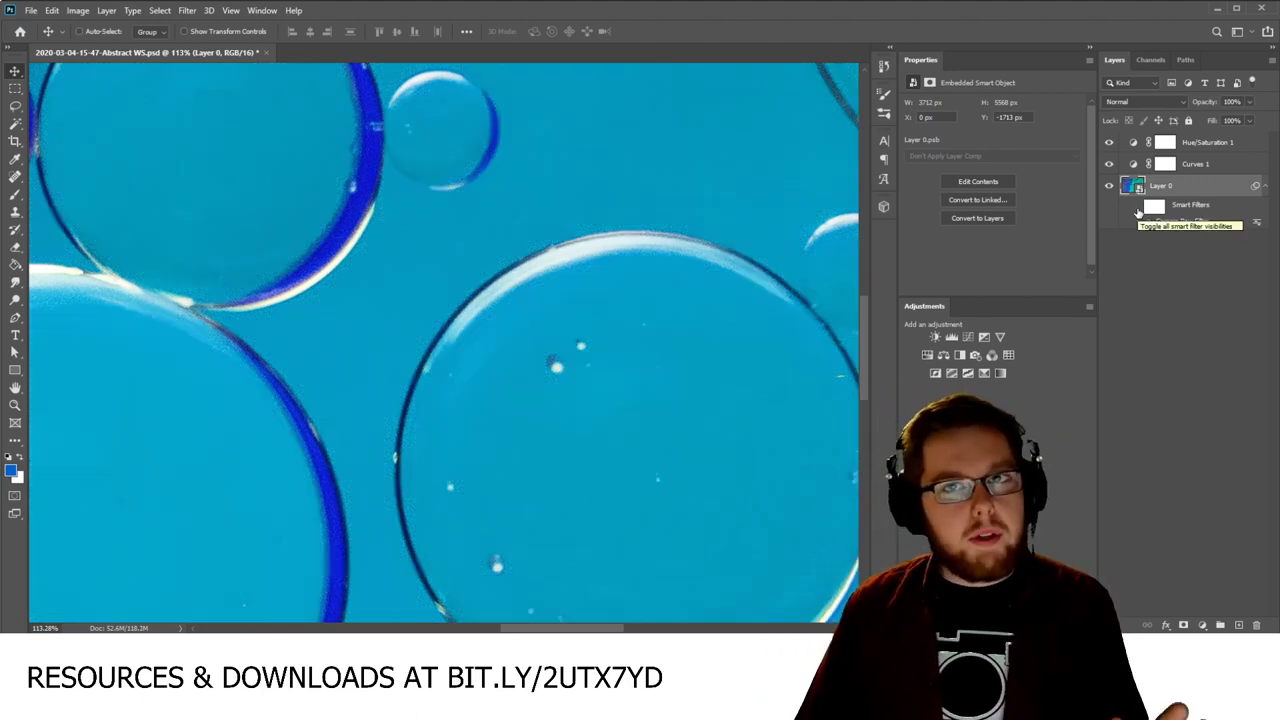
Step: Turn Layer 0's smart filters back on, fit the whole photo in view, and deselect the layer
click(1137, 209)
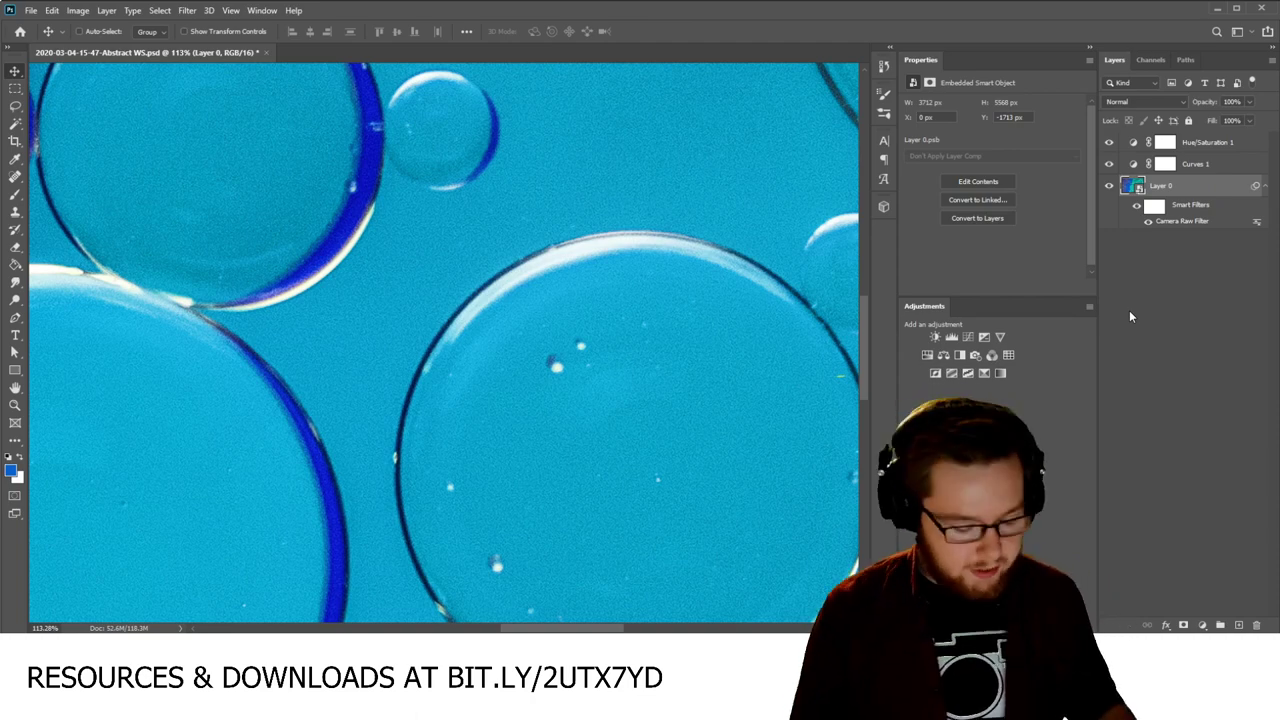
key(ctrl+0)
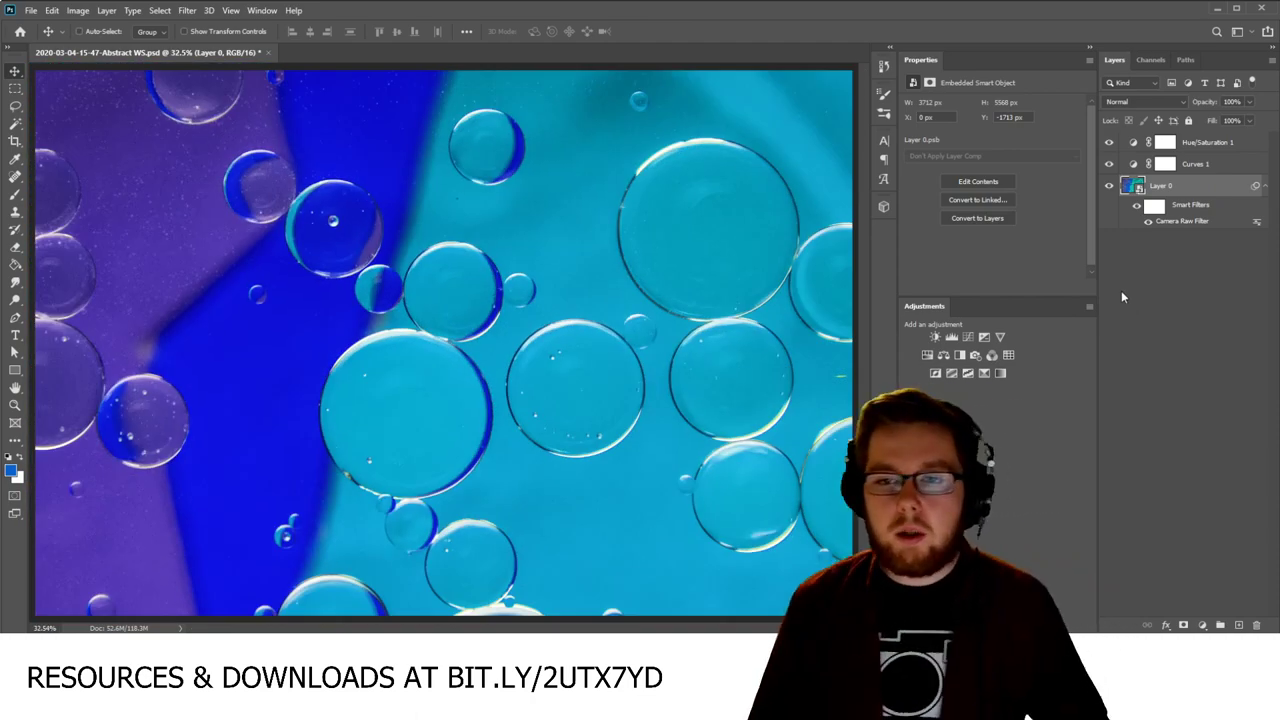
click(1128, 296)
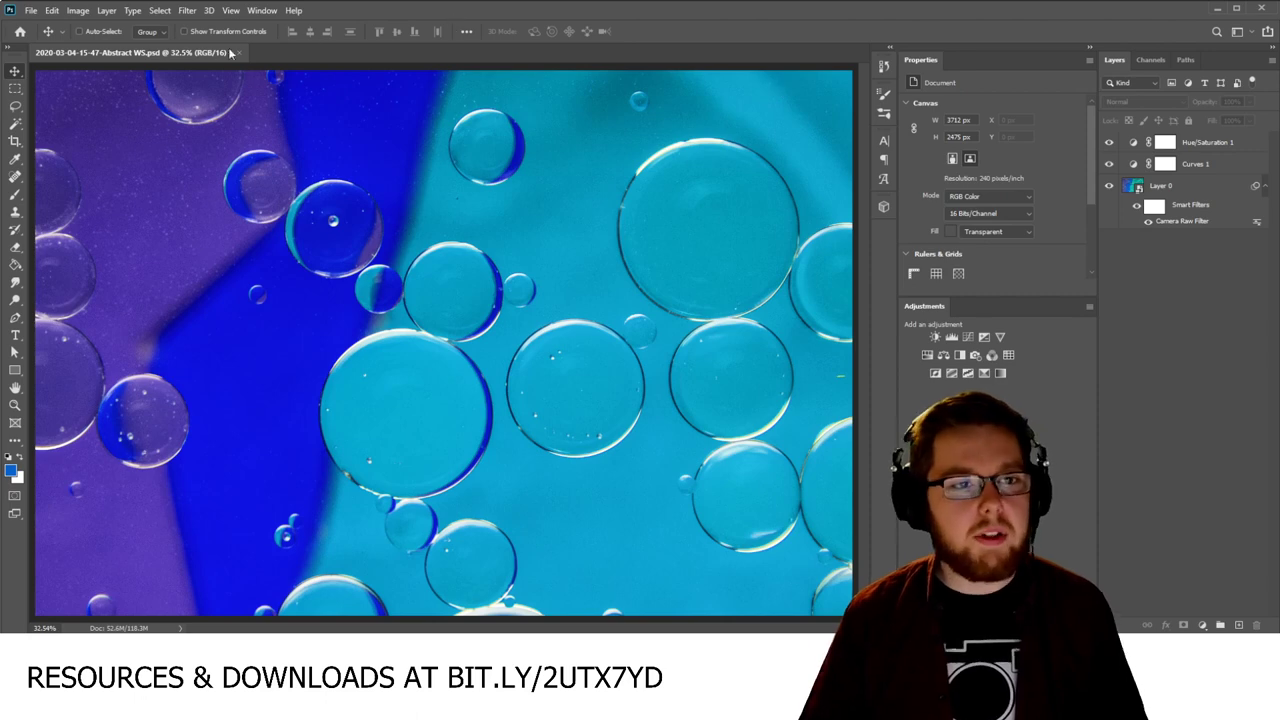
Step: Start the Reduce Noise filter on Layer 0 and reposition its dialog over the photo
click(1183, 195)
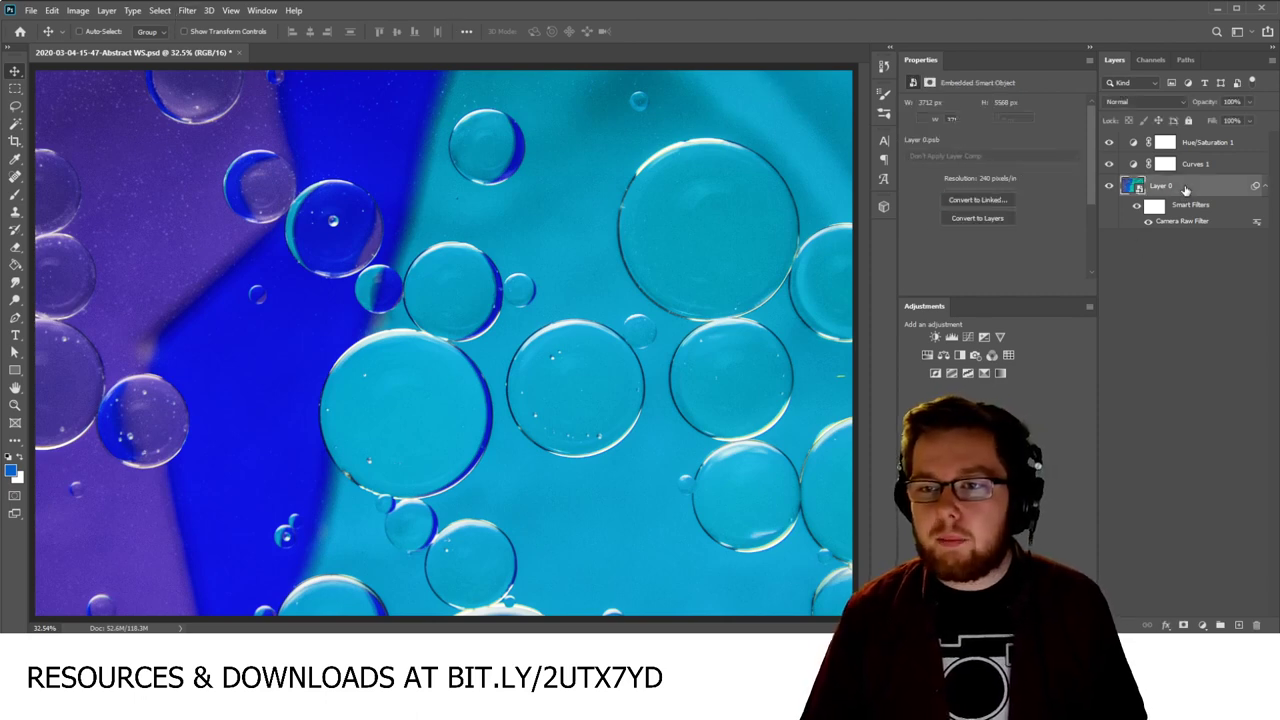
click(183, 12)
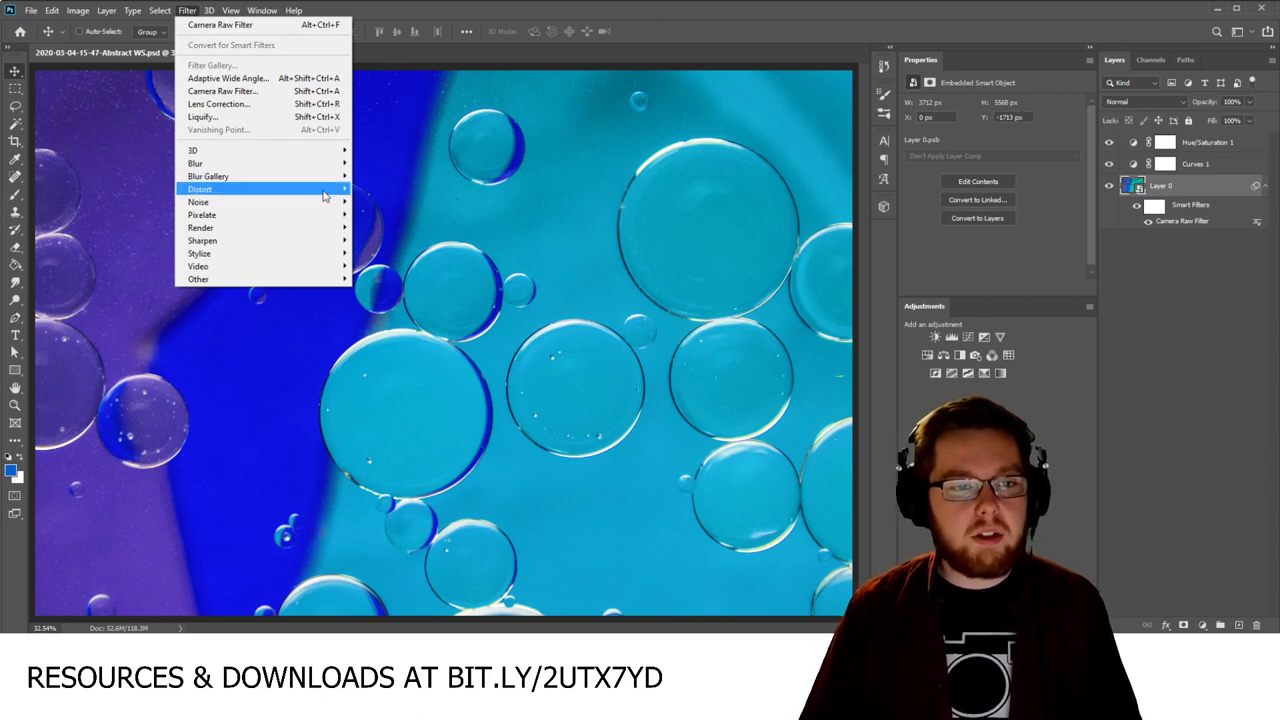
mouse_move(327, 203)
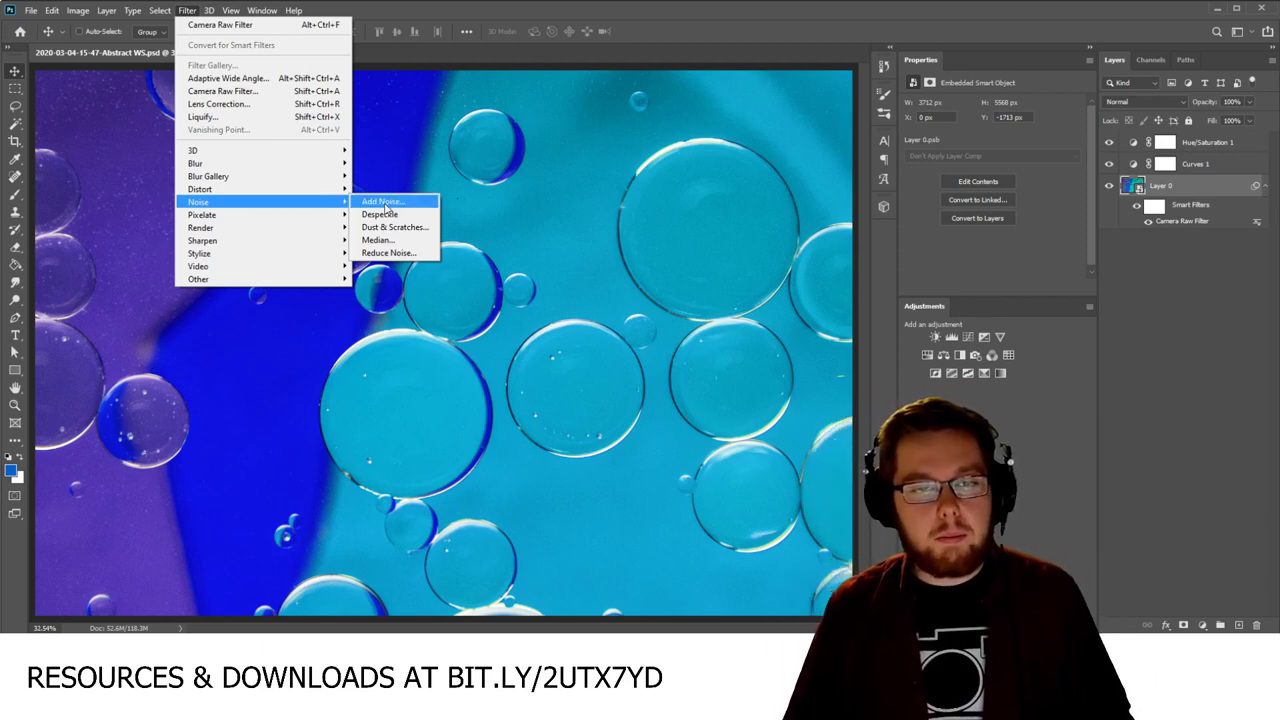
click(386, 254)
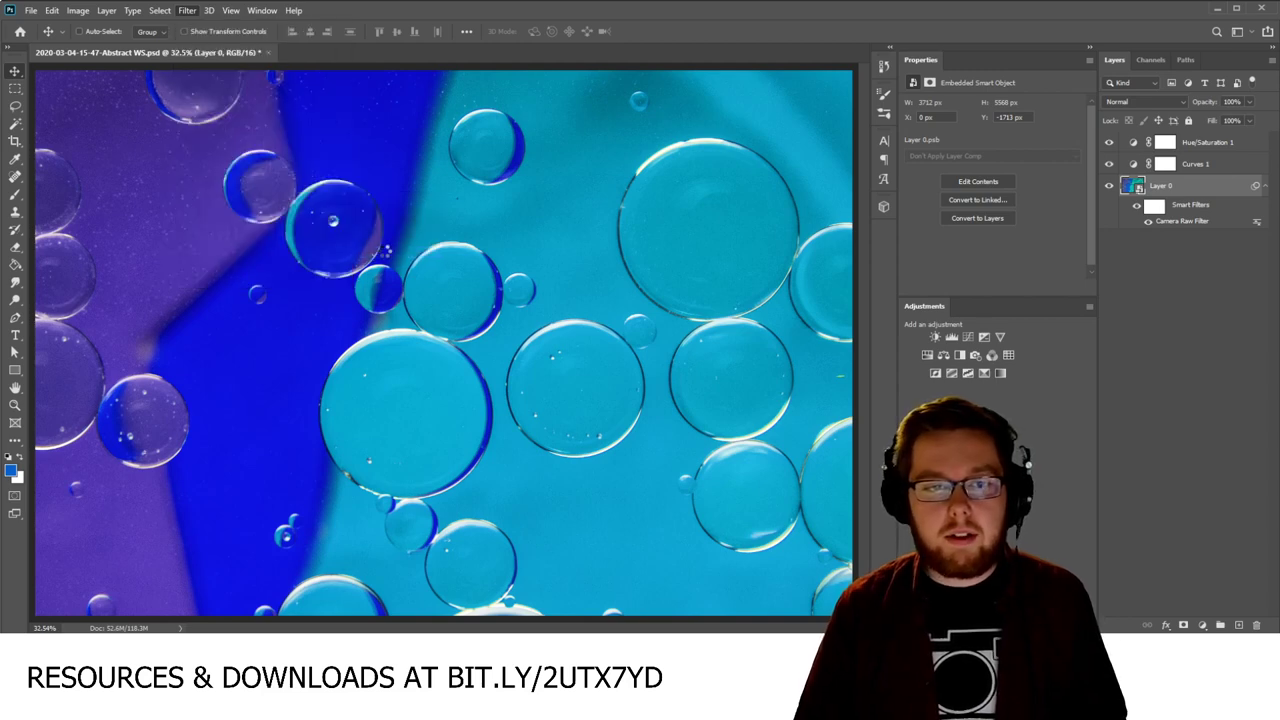
drag(397, 85, 386, 58)
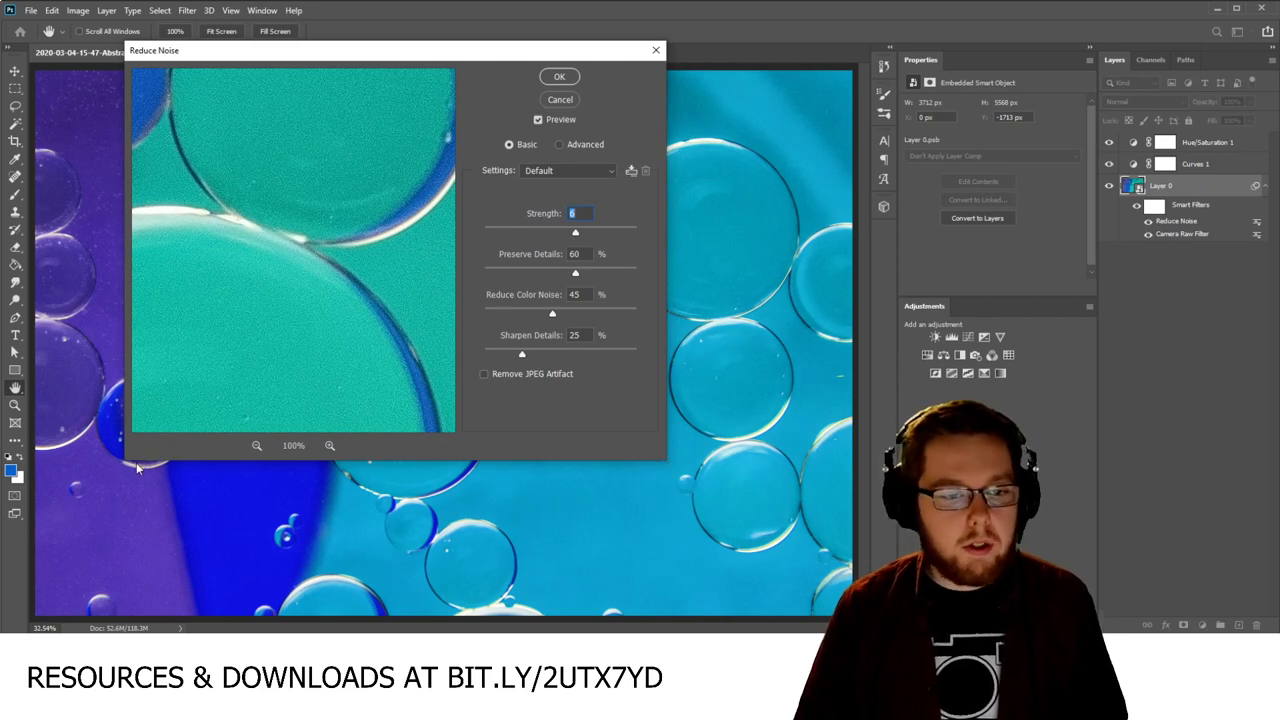
drag(326, 57, 442, 111)
Step: Examine the grain in the Reduce Noise preview at magnifications from 17% to 200%, ending at 100% with the photo's bubbles uncovered
click(376, 506)
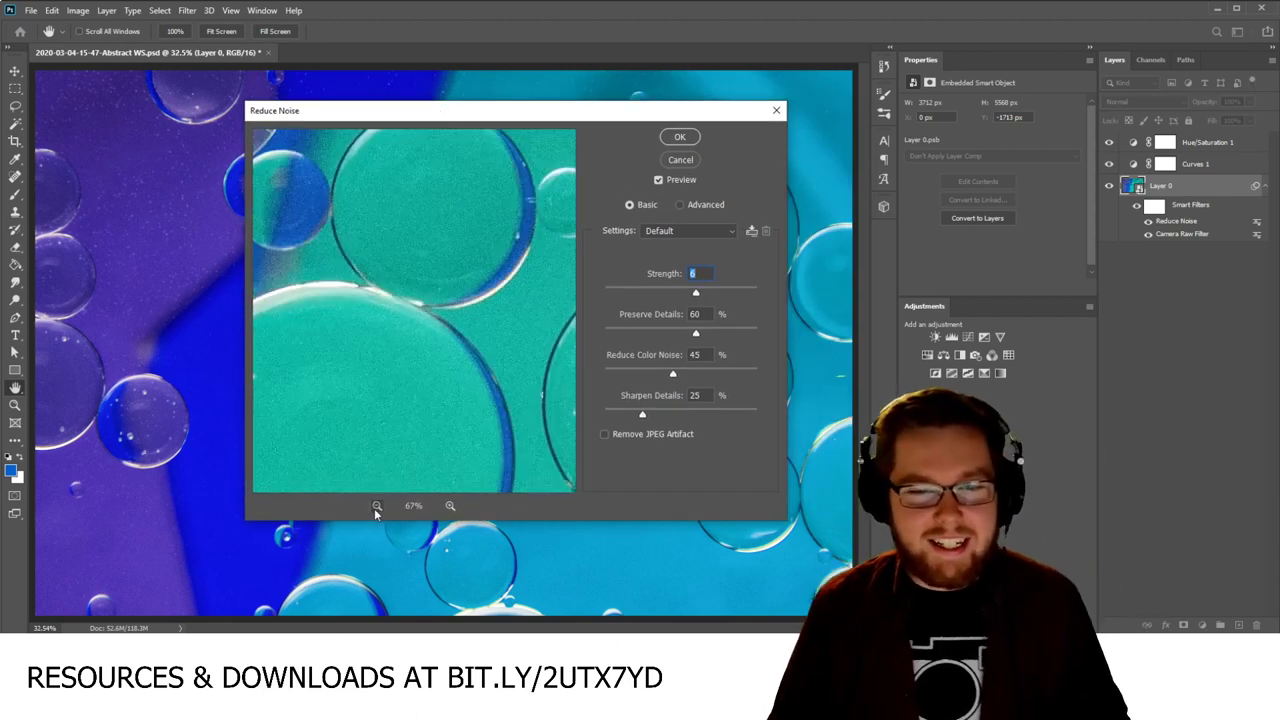
click(376, 506)
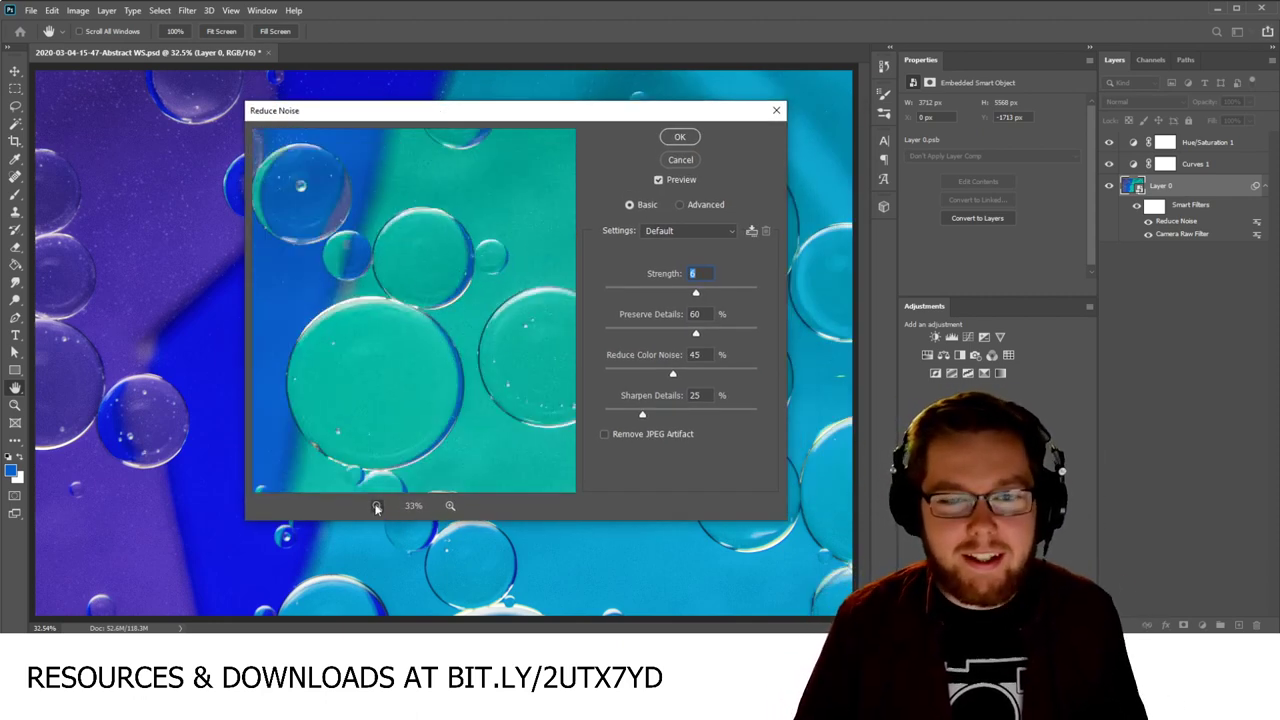
click(376, 506)
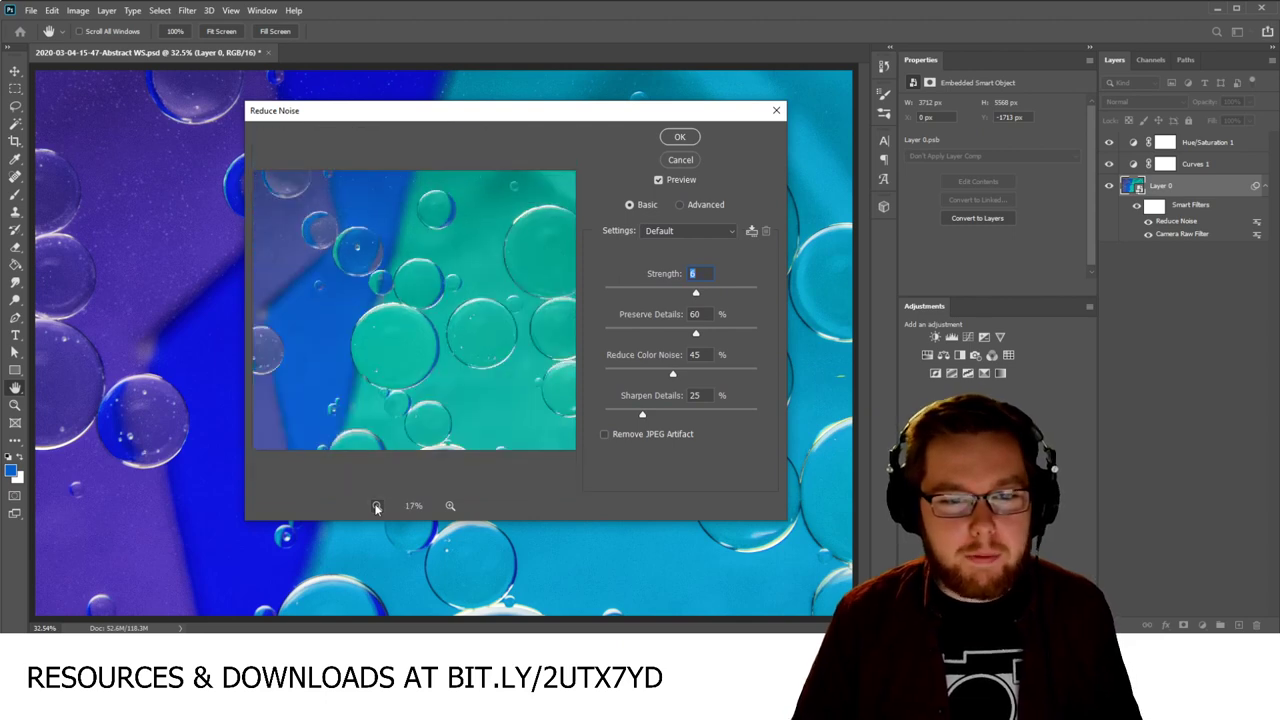
click(450, 506)
click(450, 506)
click(450, 506)
click(450, 506)
click(450, 506)
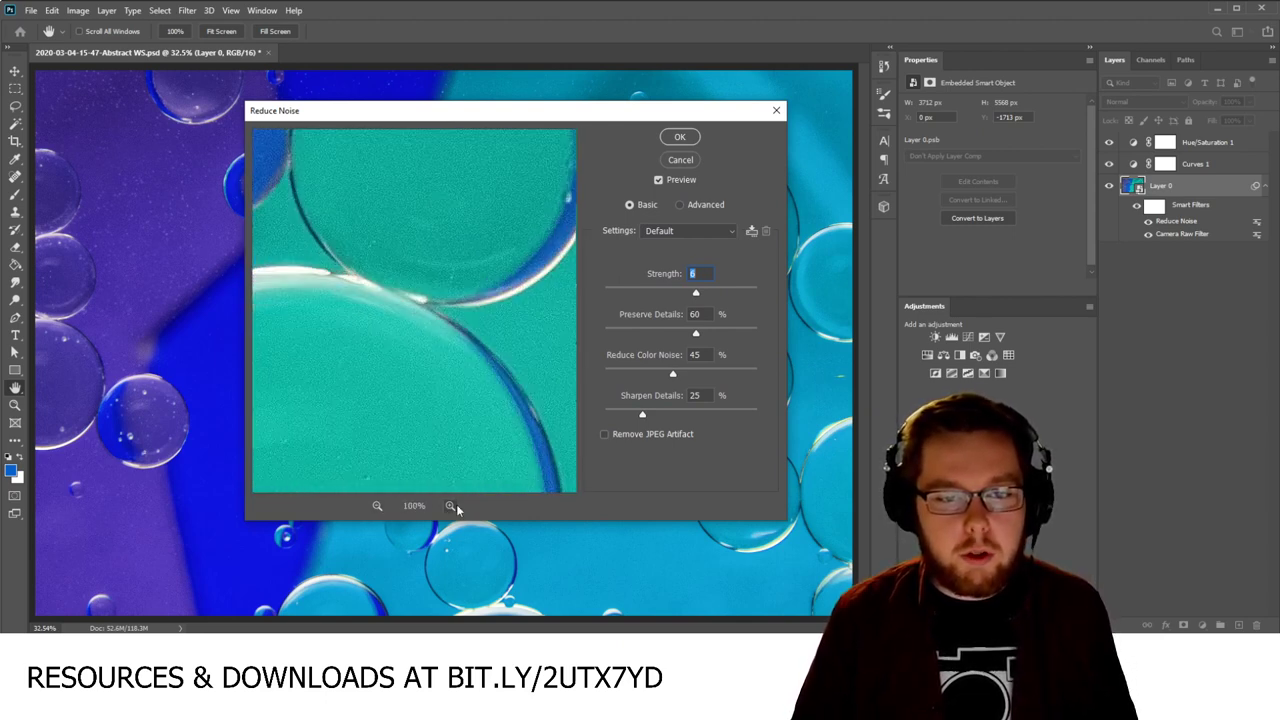
click(450, 506)
click(450, 506)
click(377, 506)
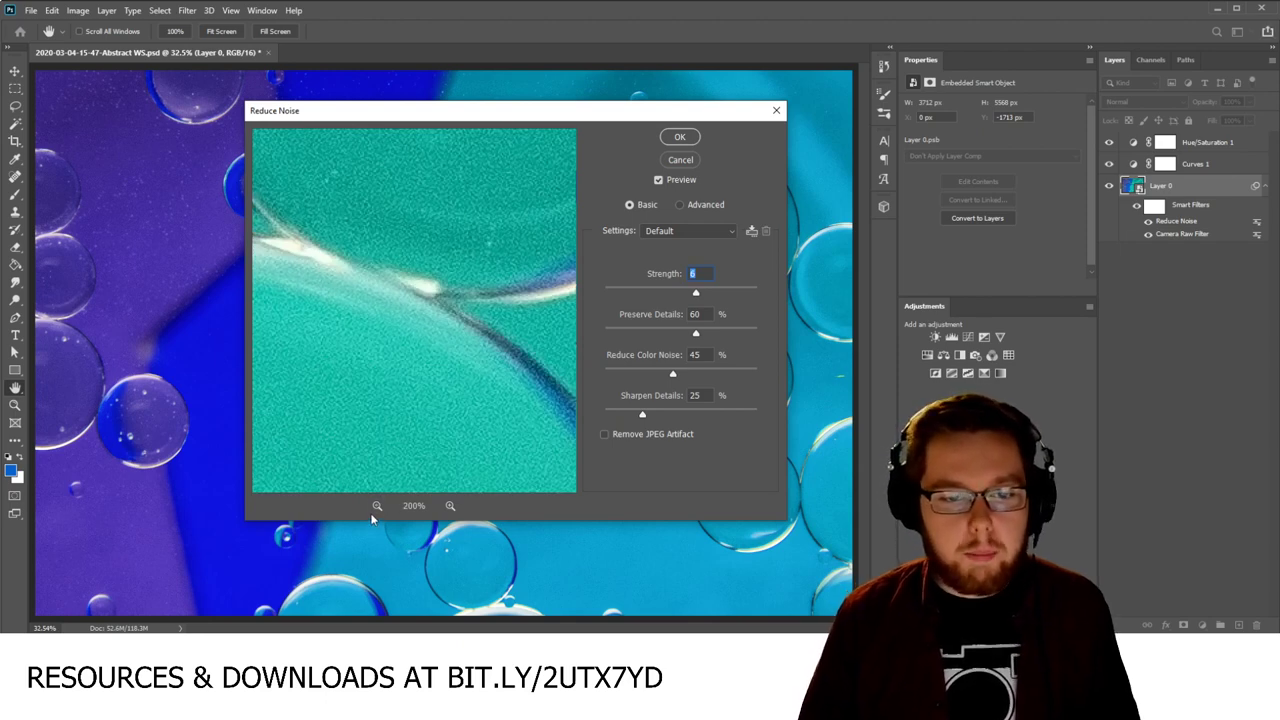
click(376, 506)
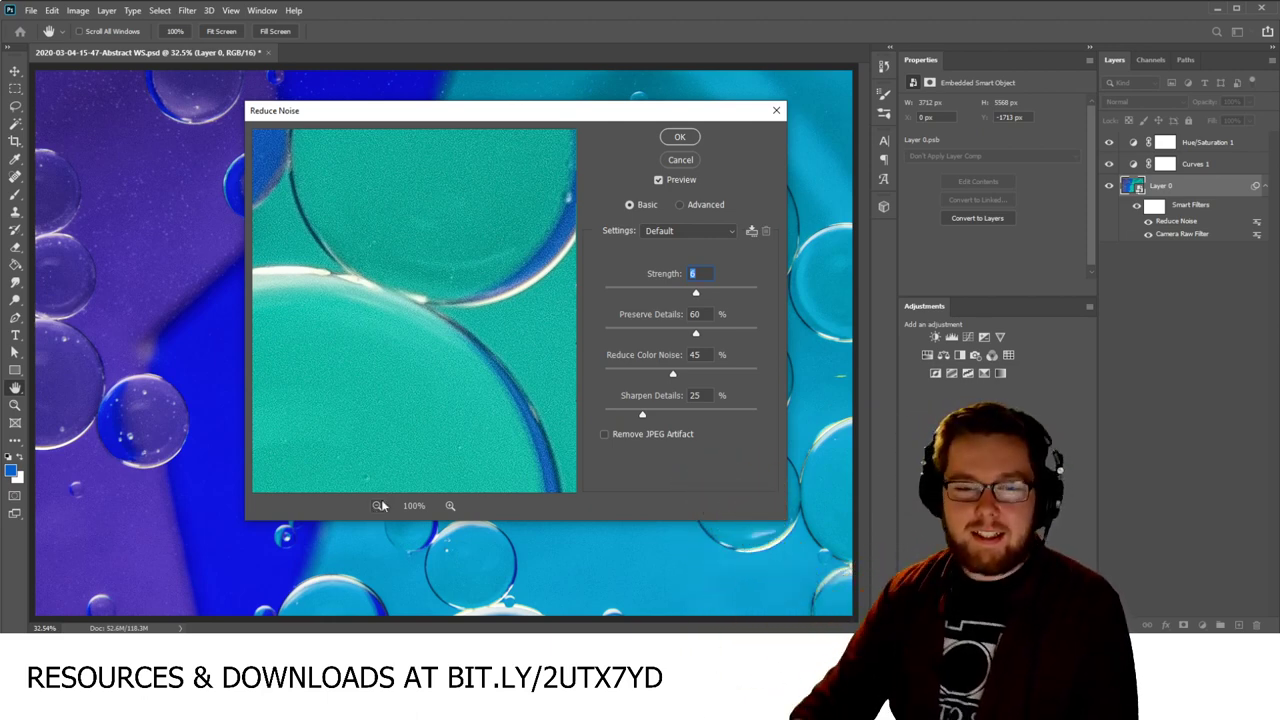
drag(460, 126, 839, 131)
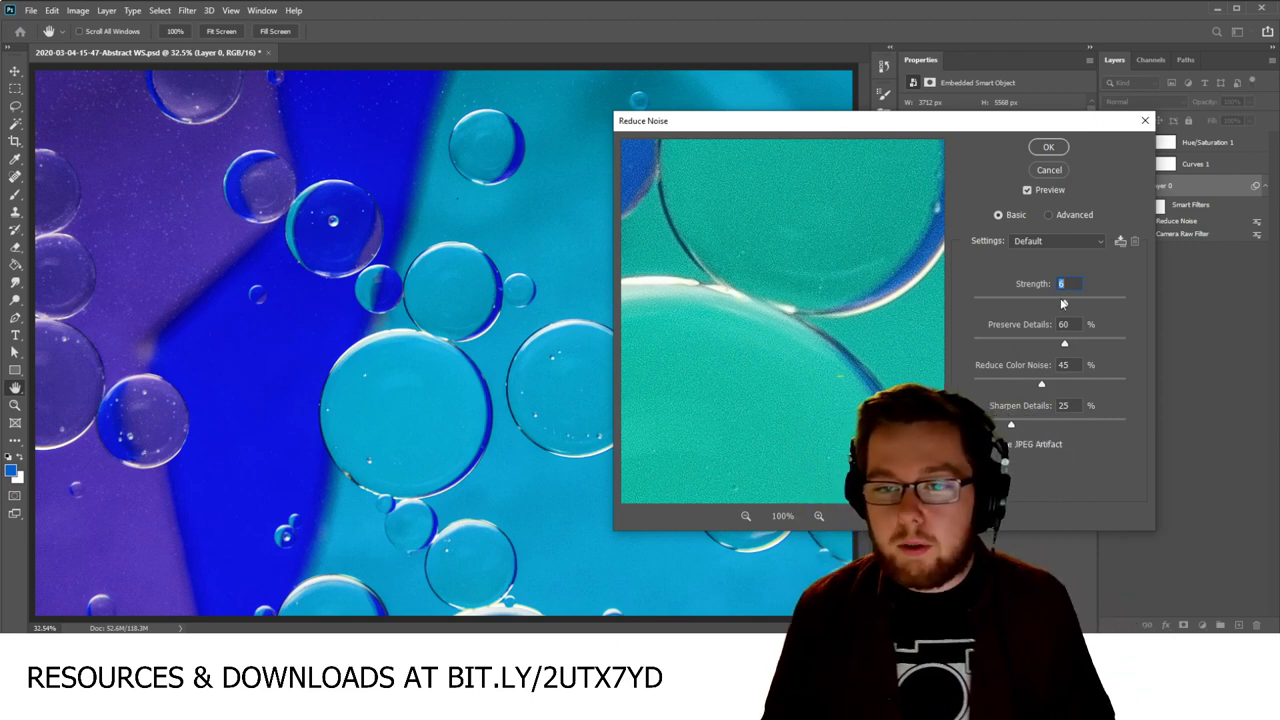
Step: Try noise reduction Strength at 0 and 8 with Sharpen Details at 0%, checking the Advanced mode before returning to Basic
click(976, 298)
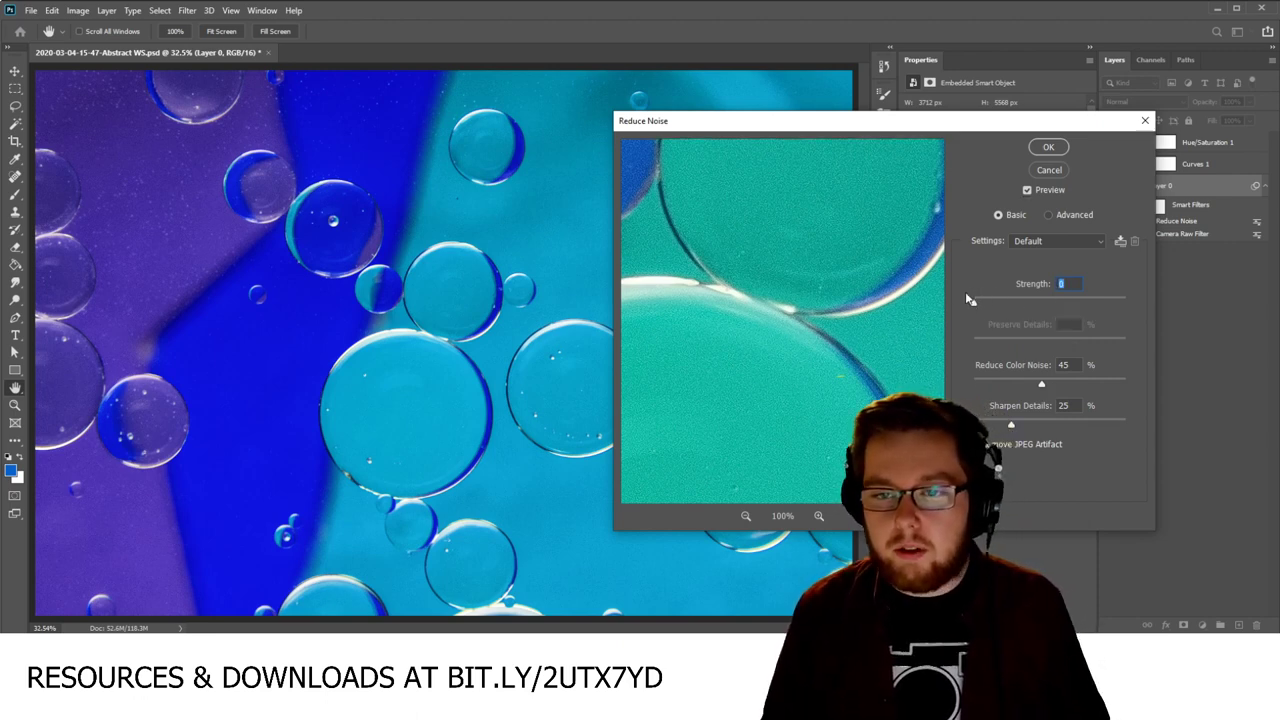
drag(976, 304, 1098, 309)
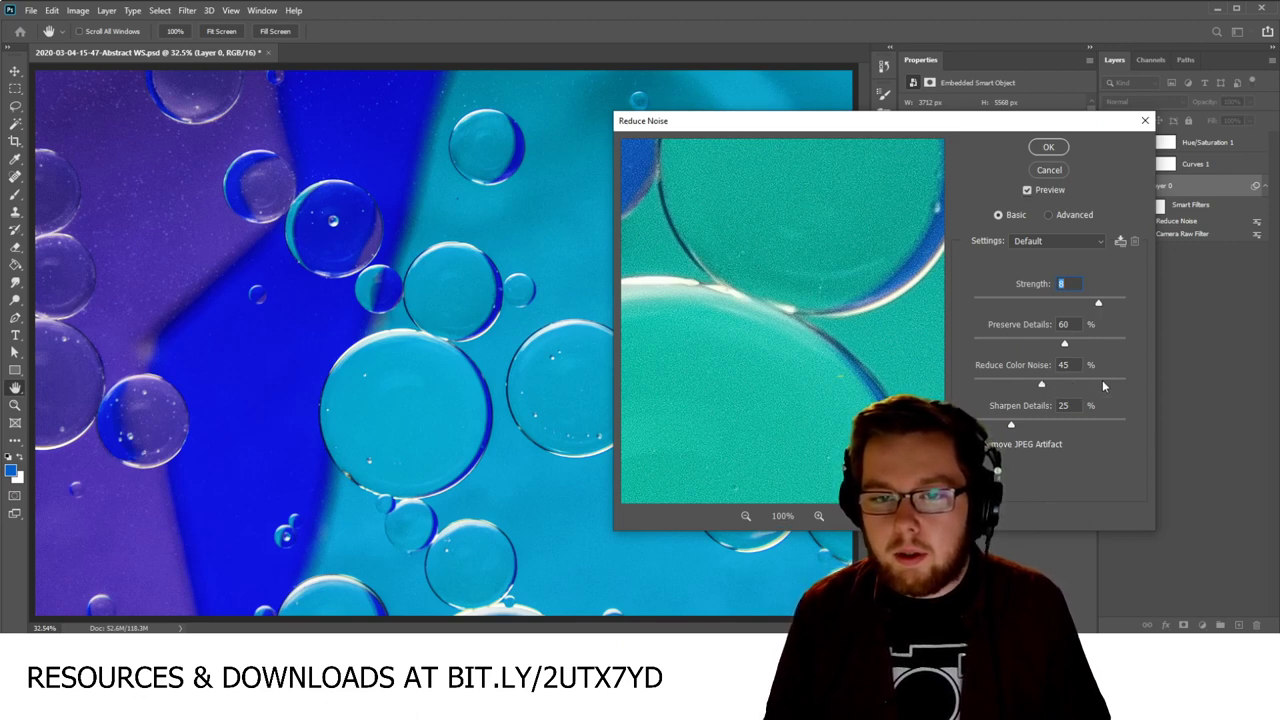
key(Tab)
key(Tab)
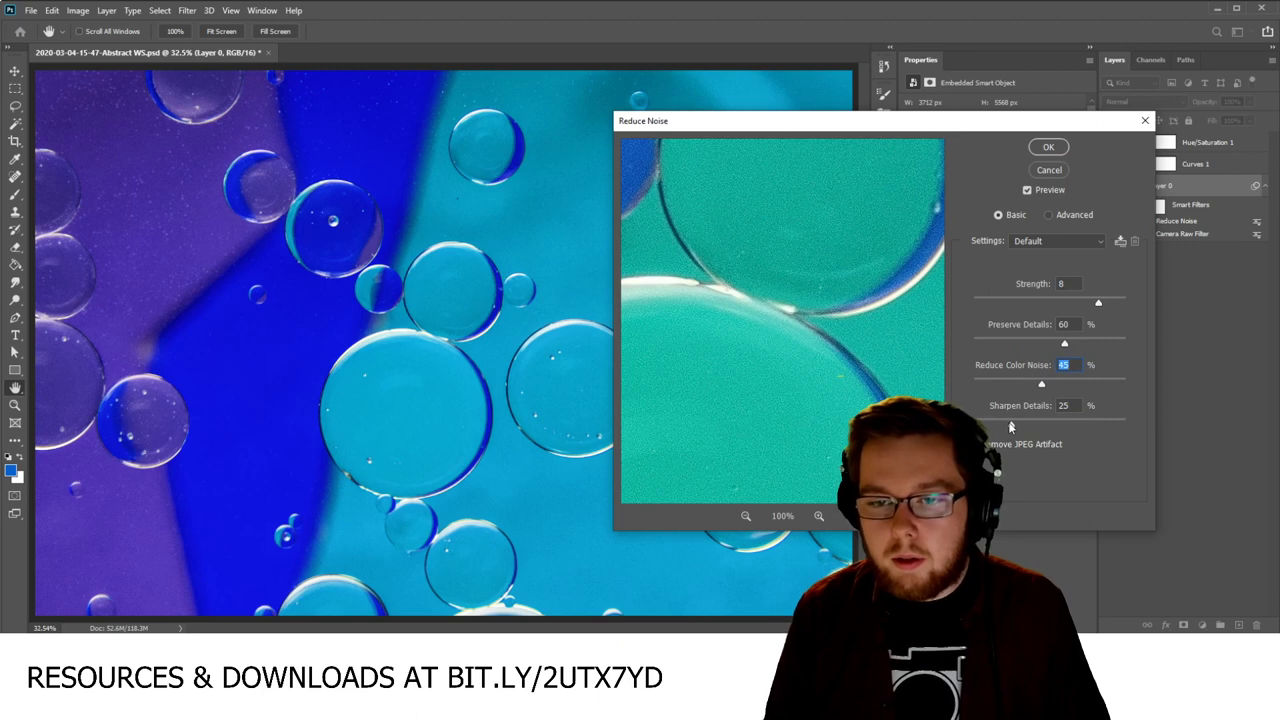
key(Tab)
text(0)
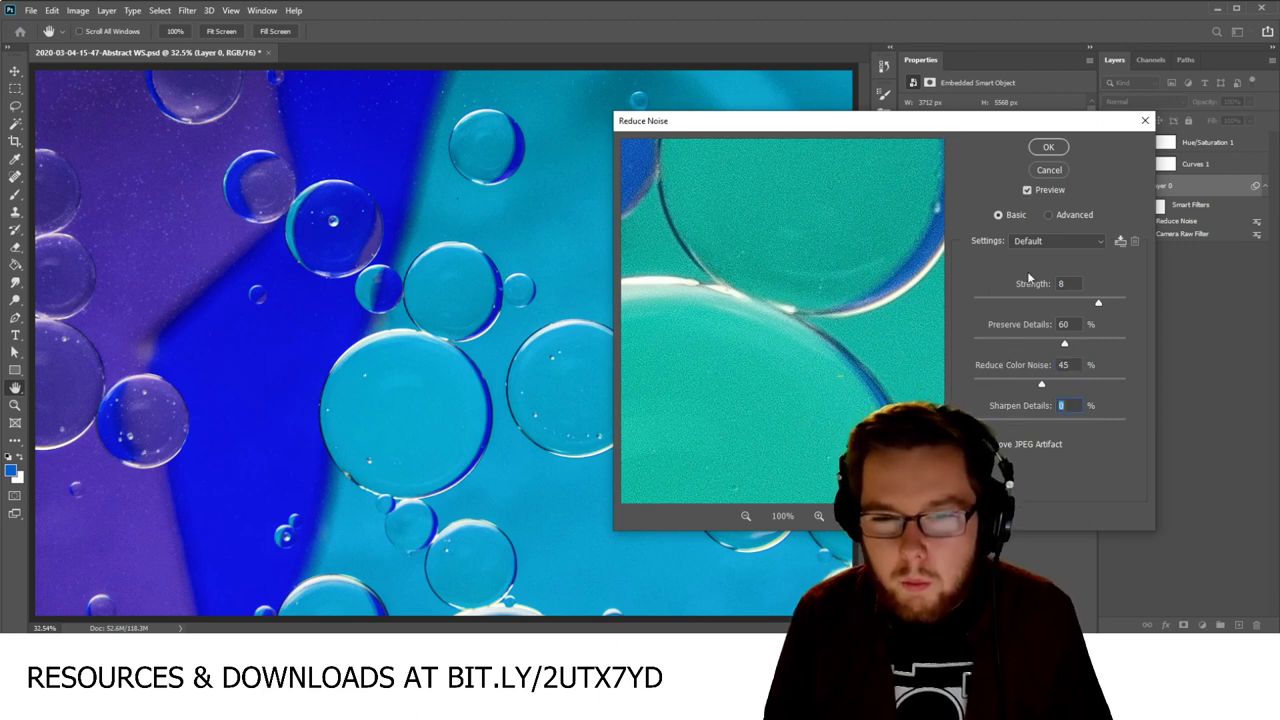
click(1048, 216)
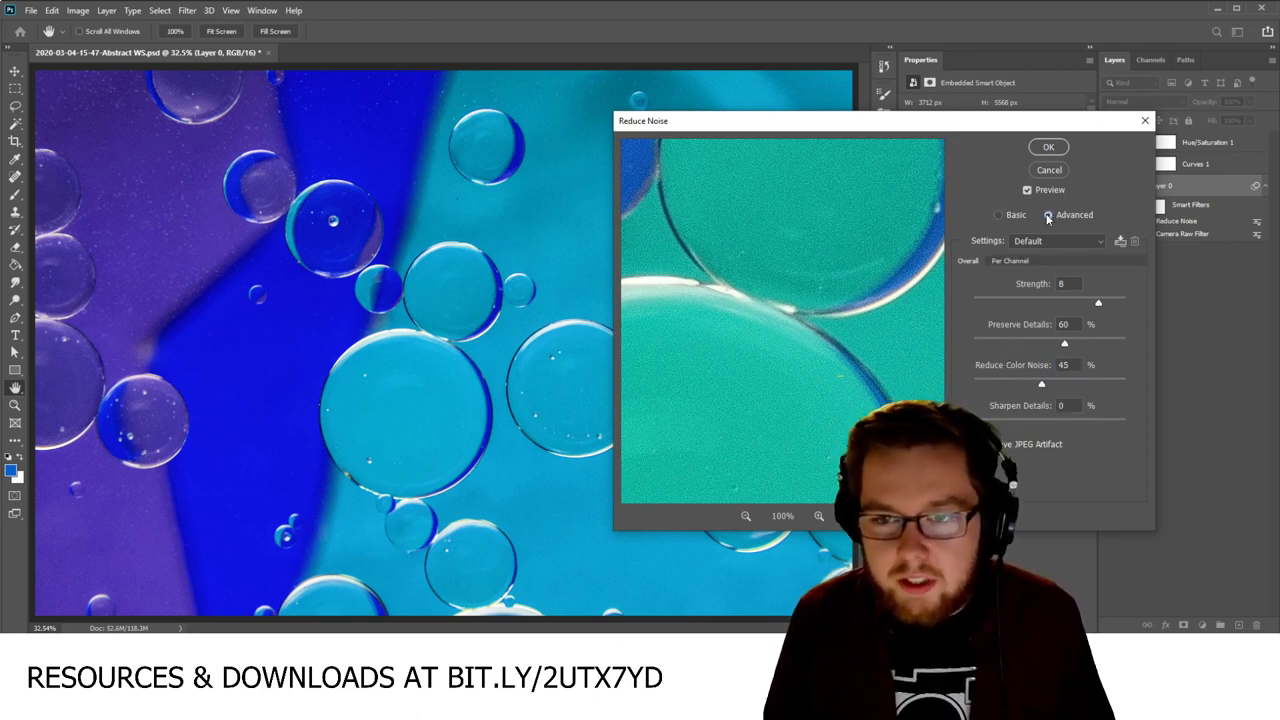
click(999, 215)
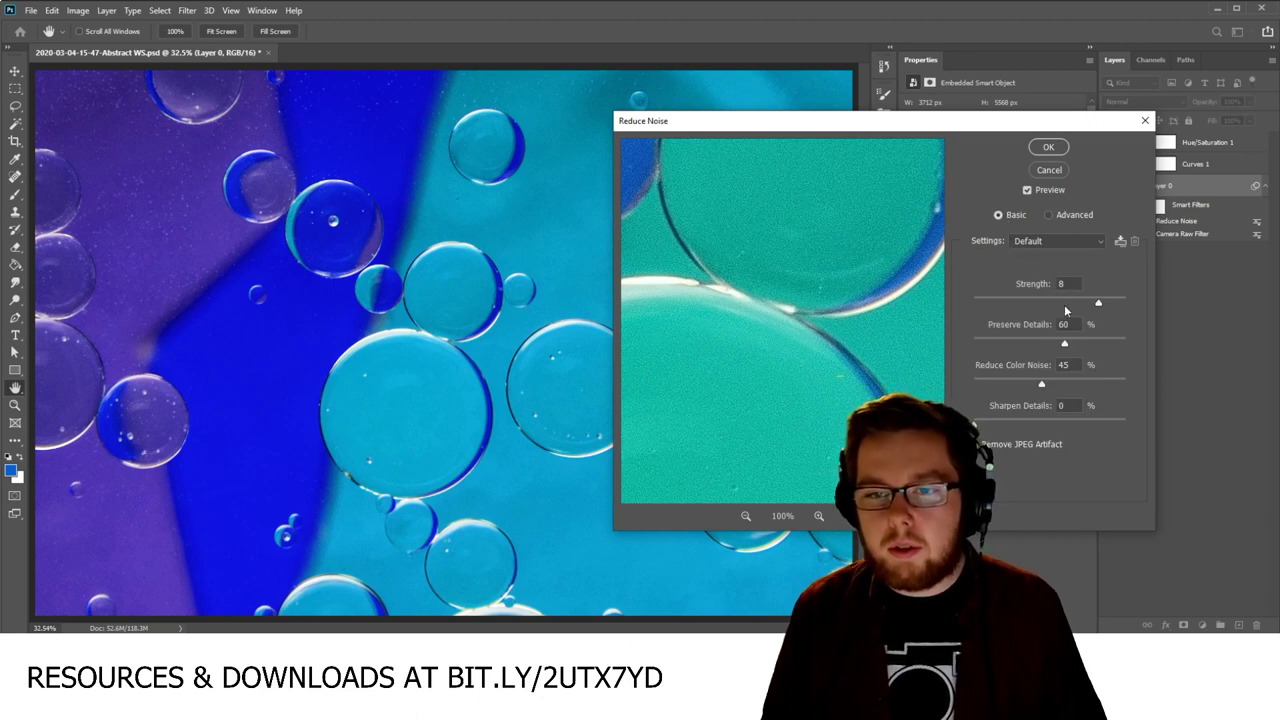
Step: Try noise reduction Strength values between 0 and 10, lowering Preserve Details to 1% to compare the smoothing
drag(1098, 303, 1136, 302)
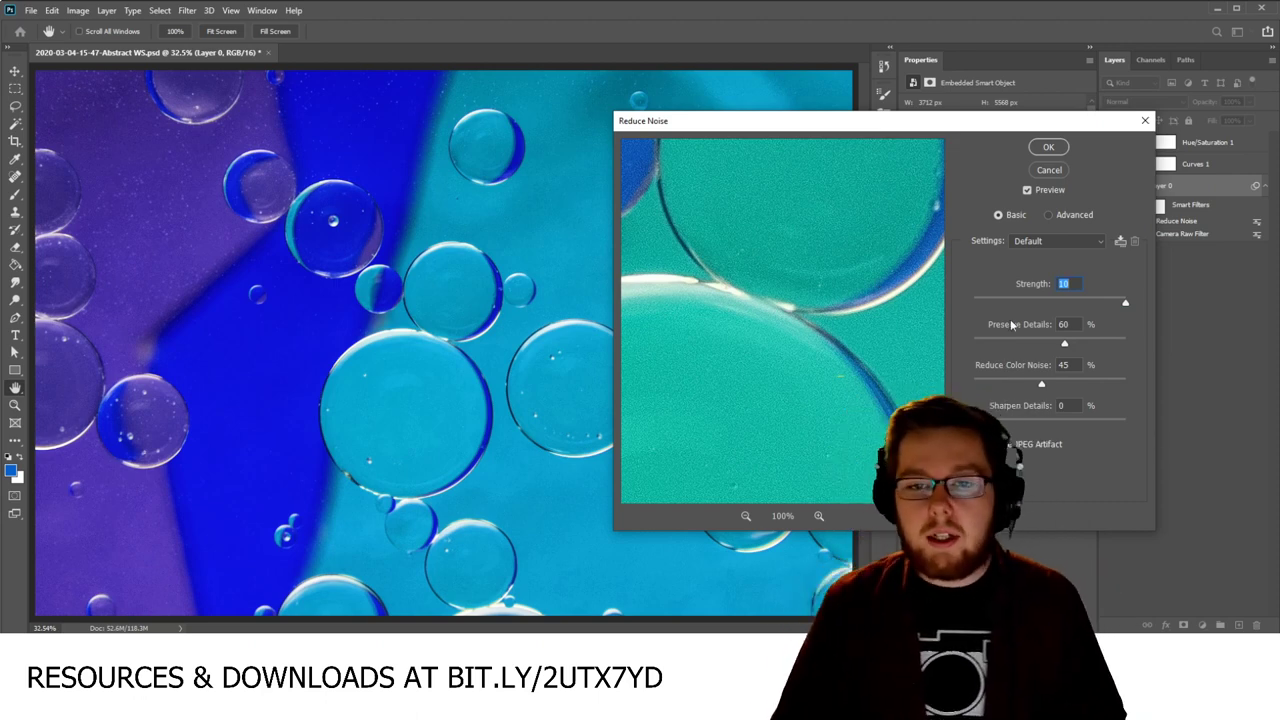
drag(1125, 302, 1078, 303)
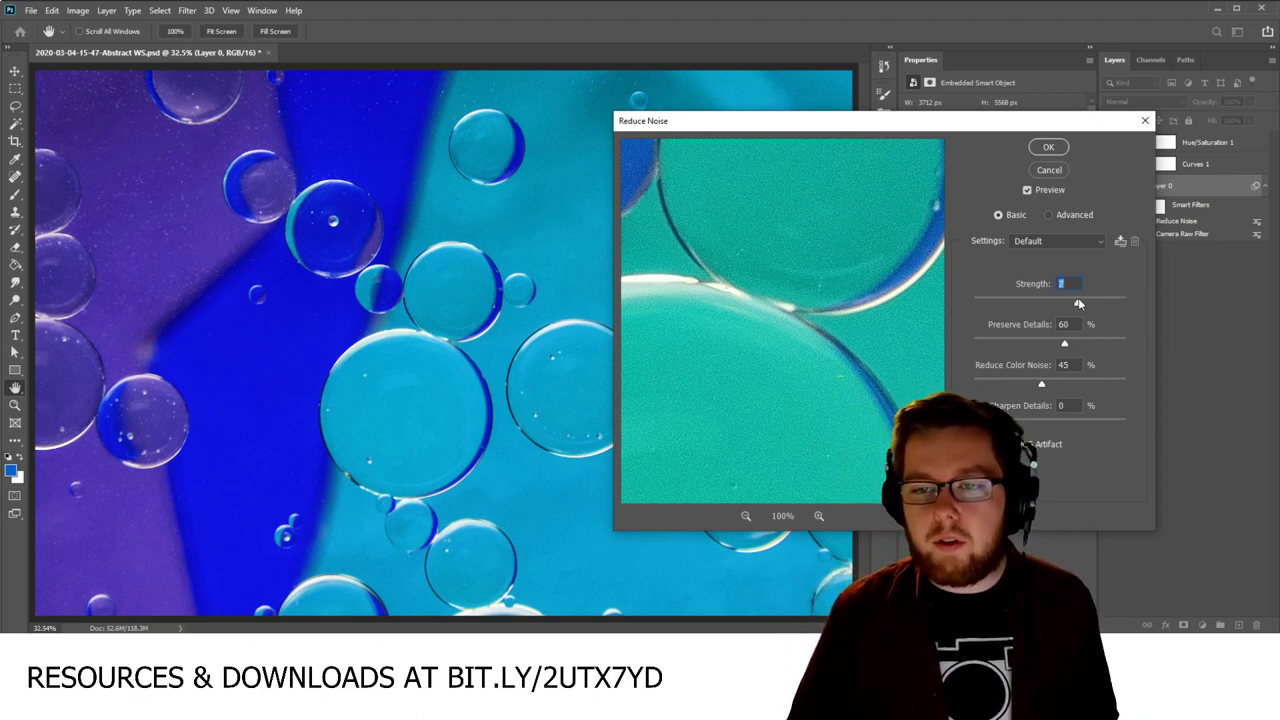
key(Up)
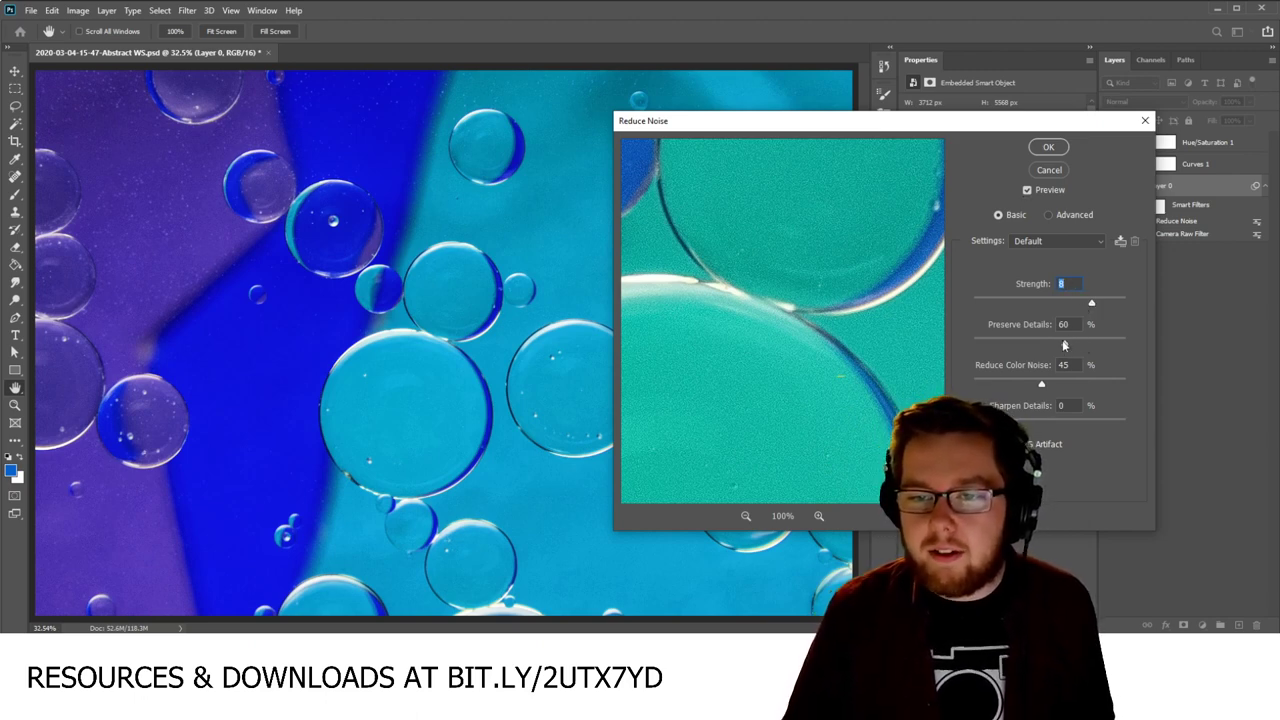
drag(1005, 346, 977, 345)
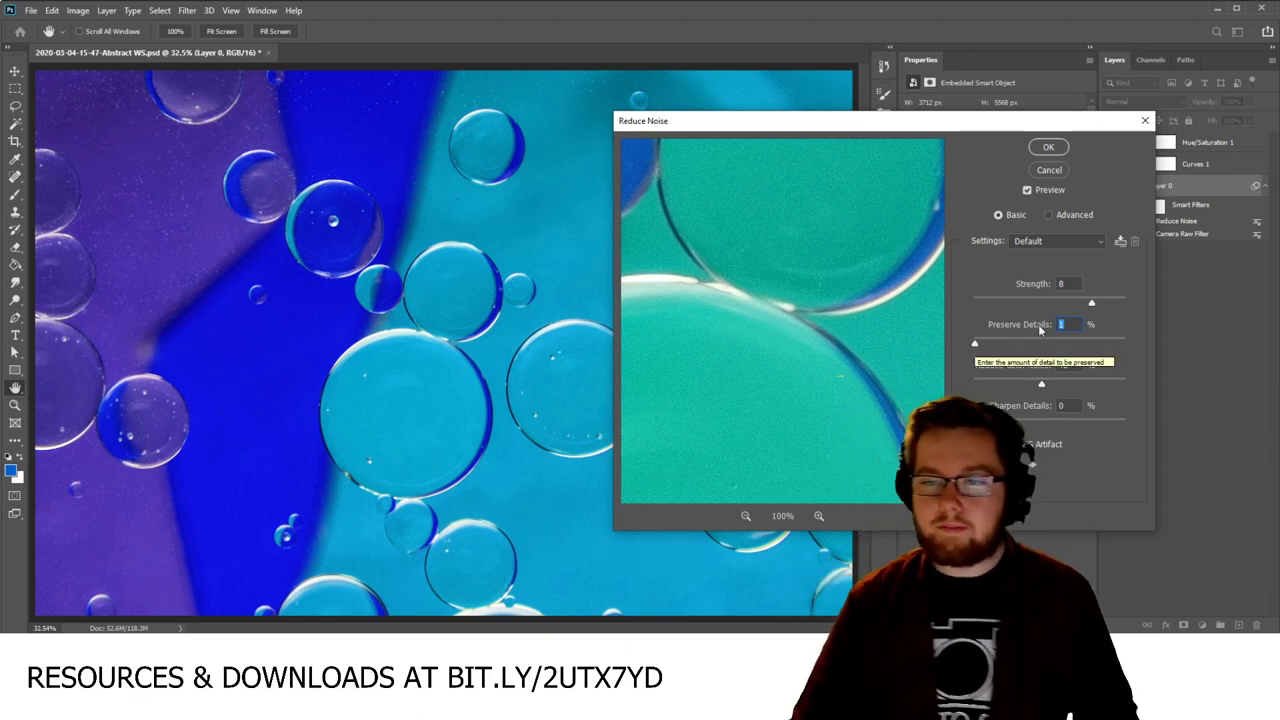
drag(1091, 302, 935, 310)
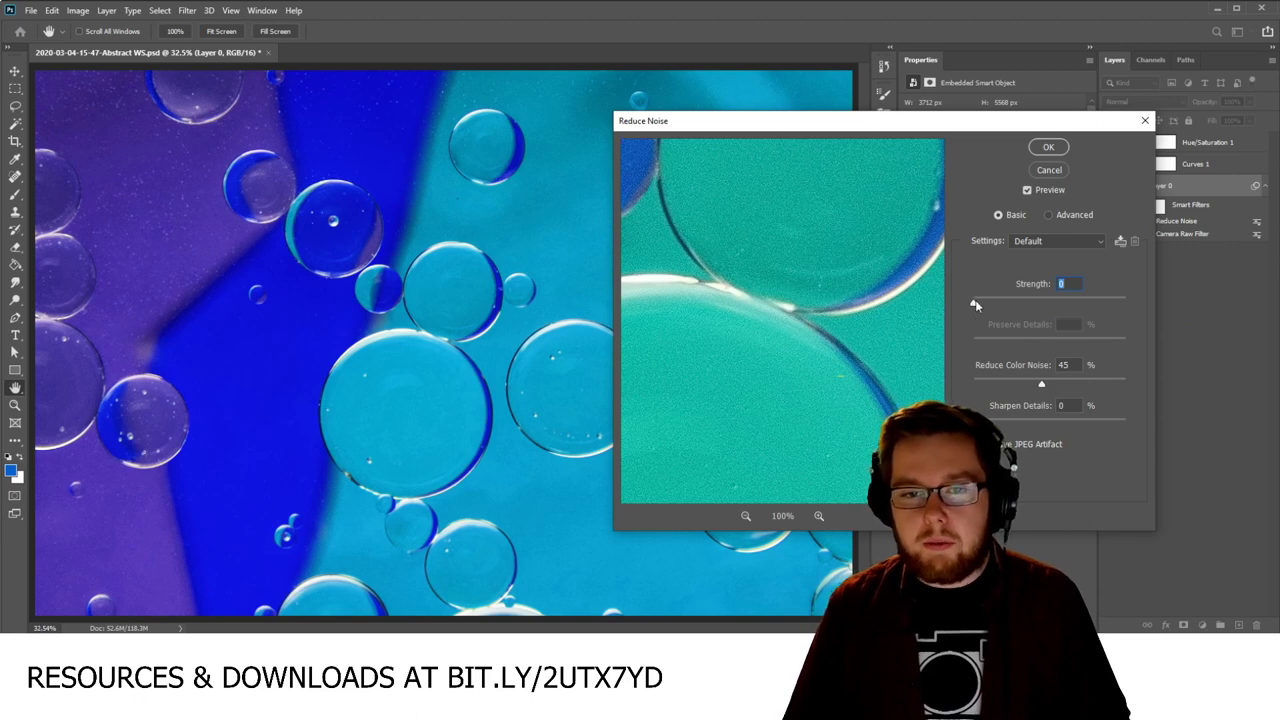
drag(976, 304, 1048, 305)
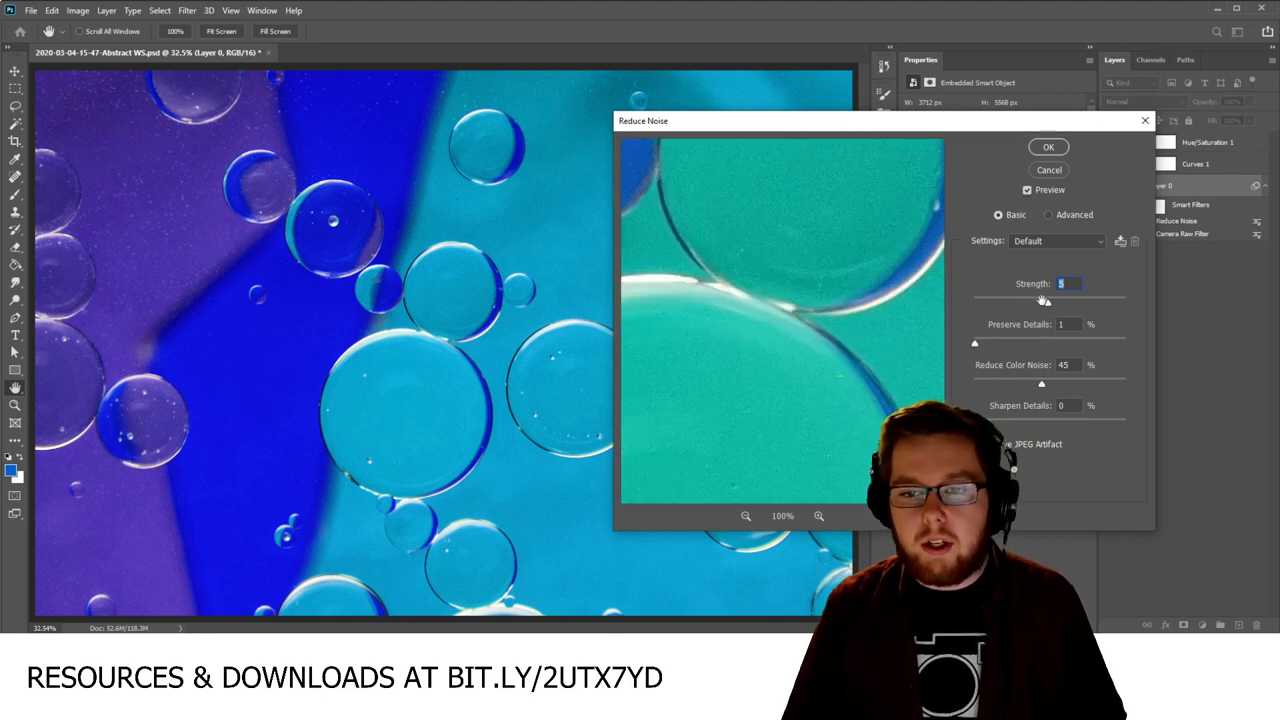
drag(1054, 302, 1089, 305)
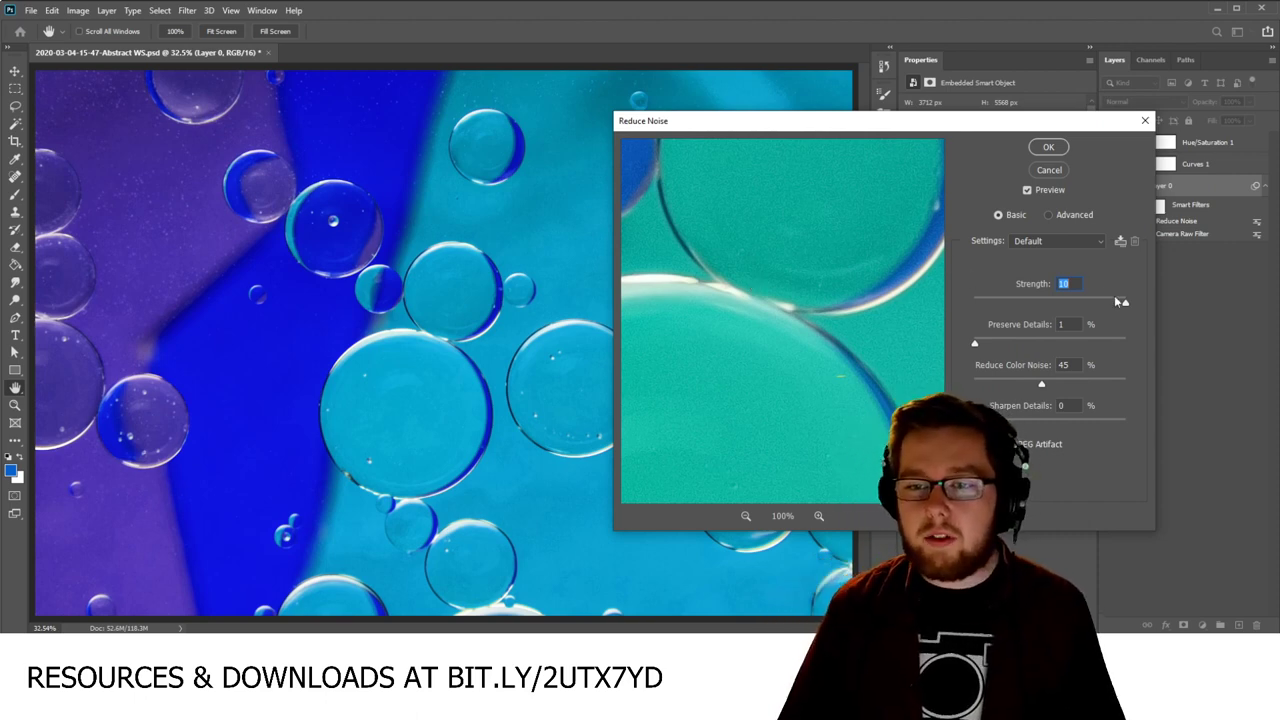
Step: Set the noise reduction Strength to 8 and Preserve Details to 36%
text(8)
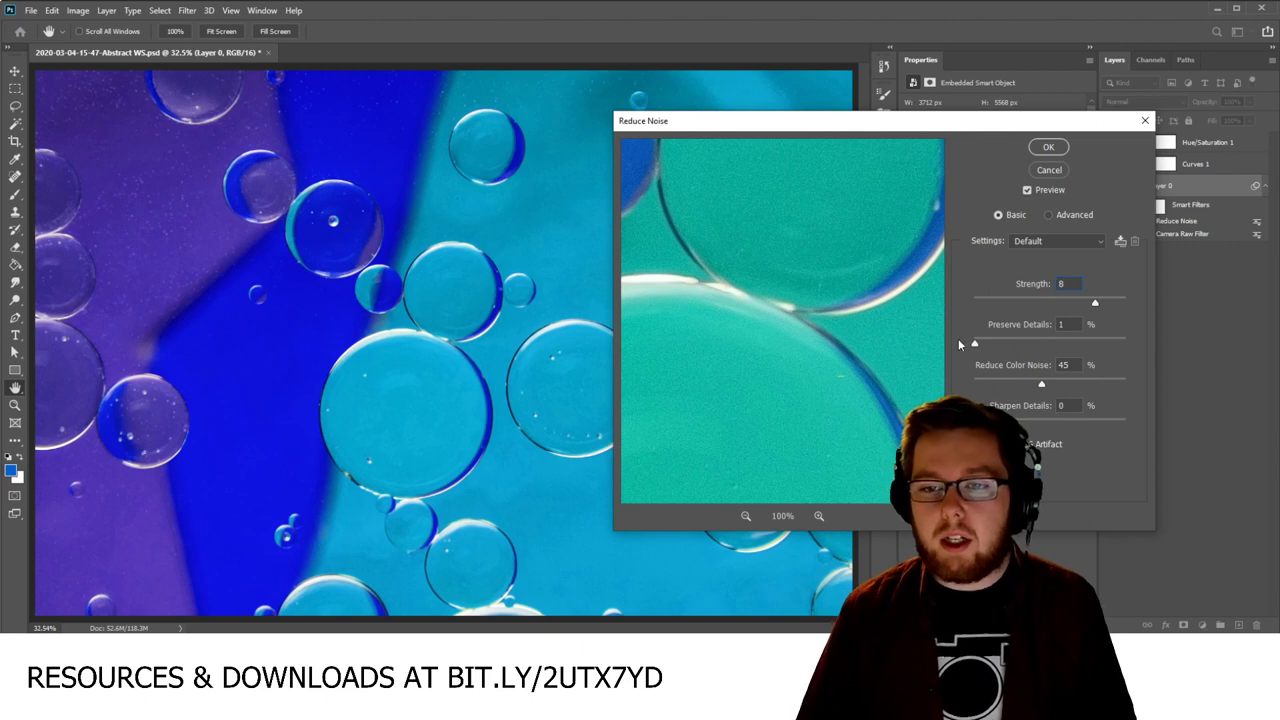
drag(975, 344, 1041, 352)
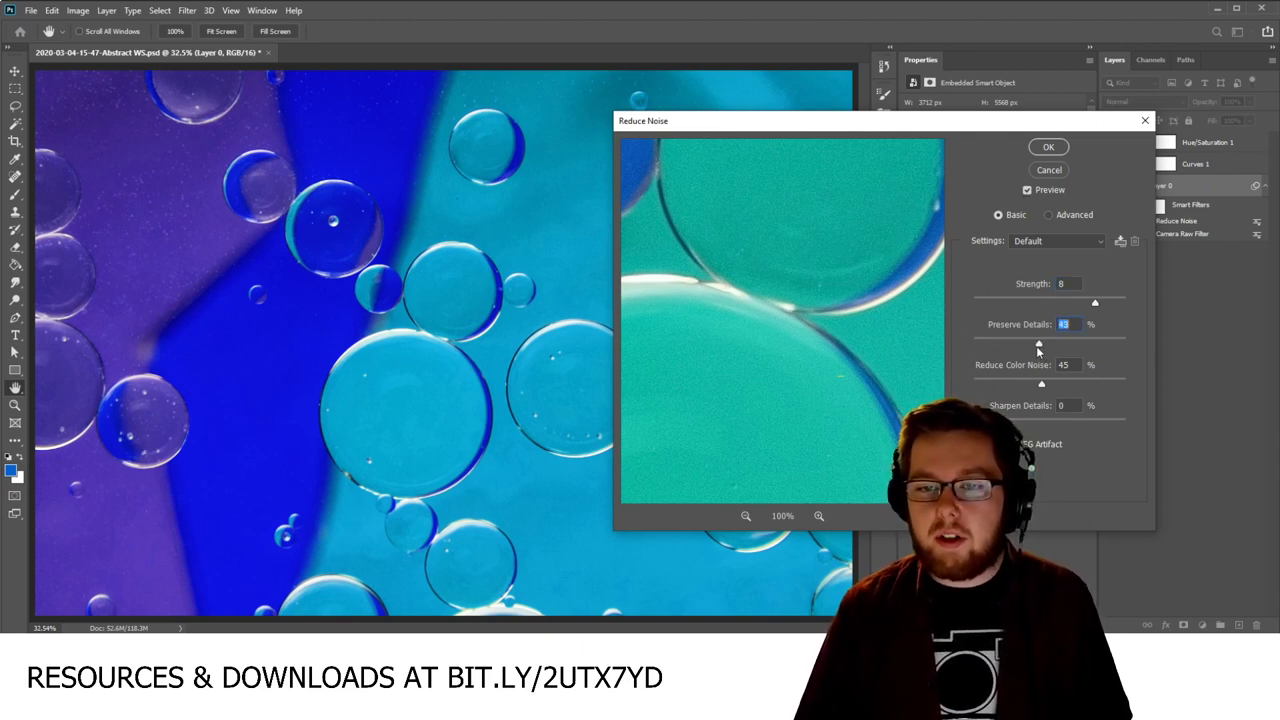
drag(1037, 344, 1030, 348)
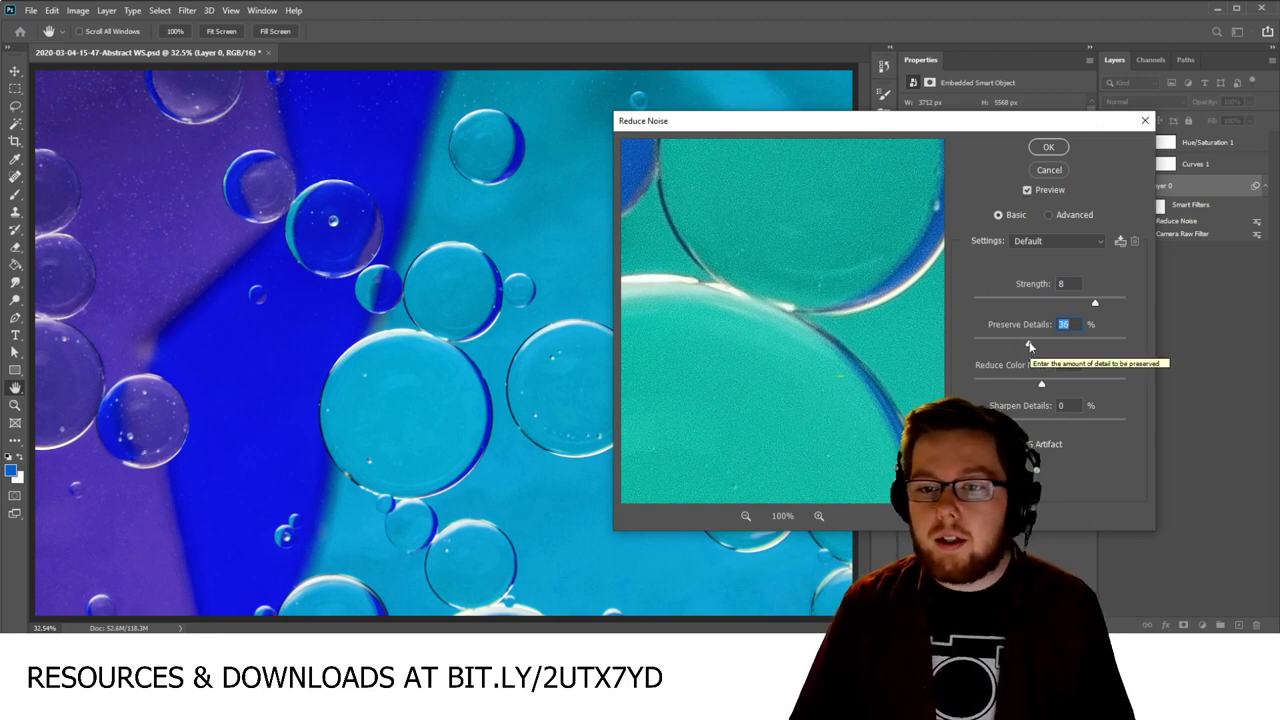
drag(1030, 345, 1035, 348)
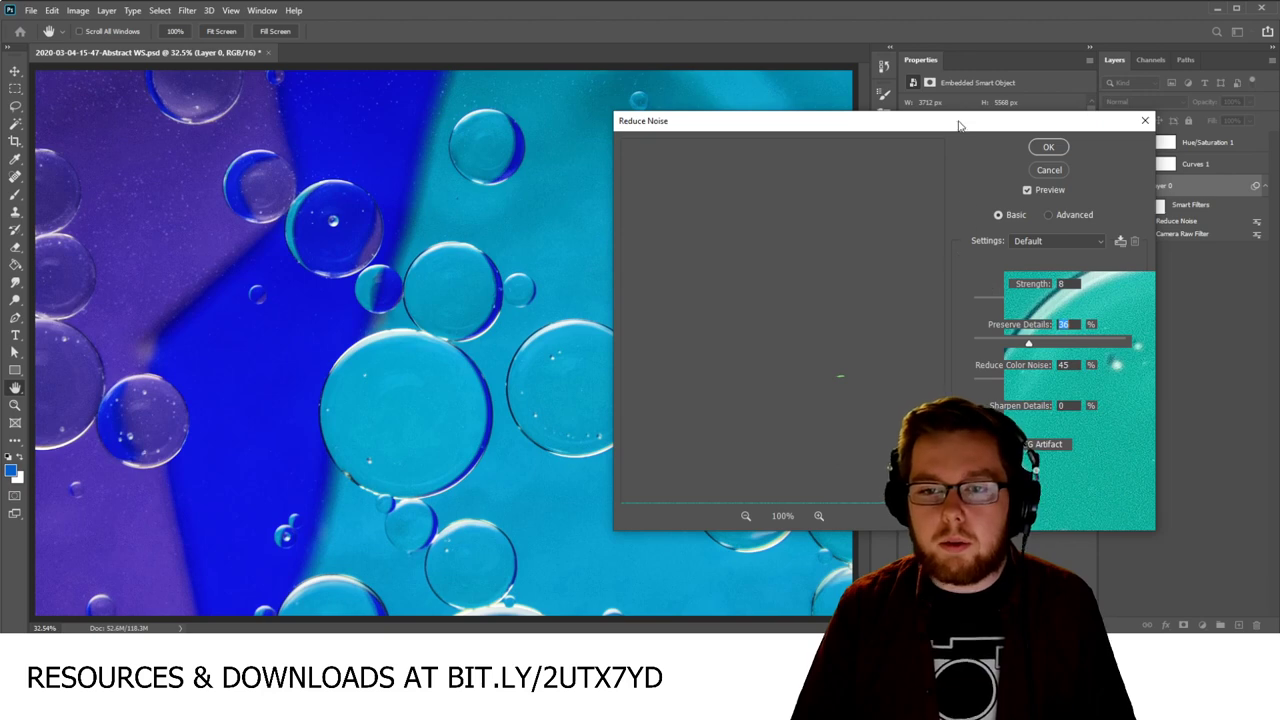
Step: Set Reduce Color Noise to 0%, try Sharpen Details at 62% before returning it to 0%, and apply the Reduce Noise filter
drag(958, 125, 943, 134)
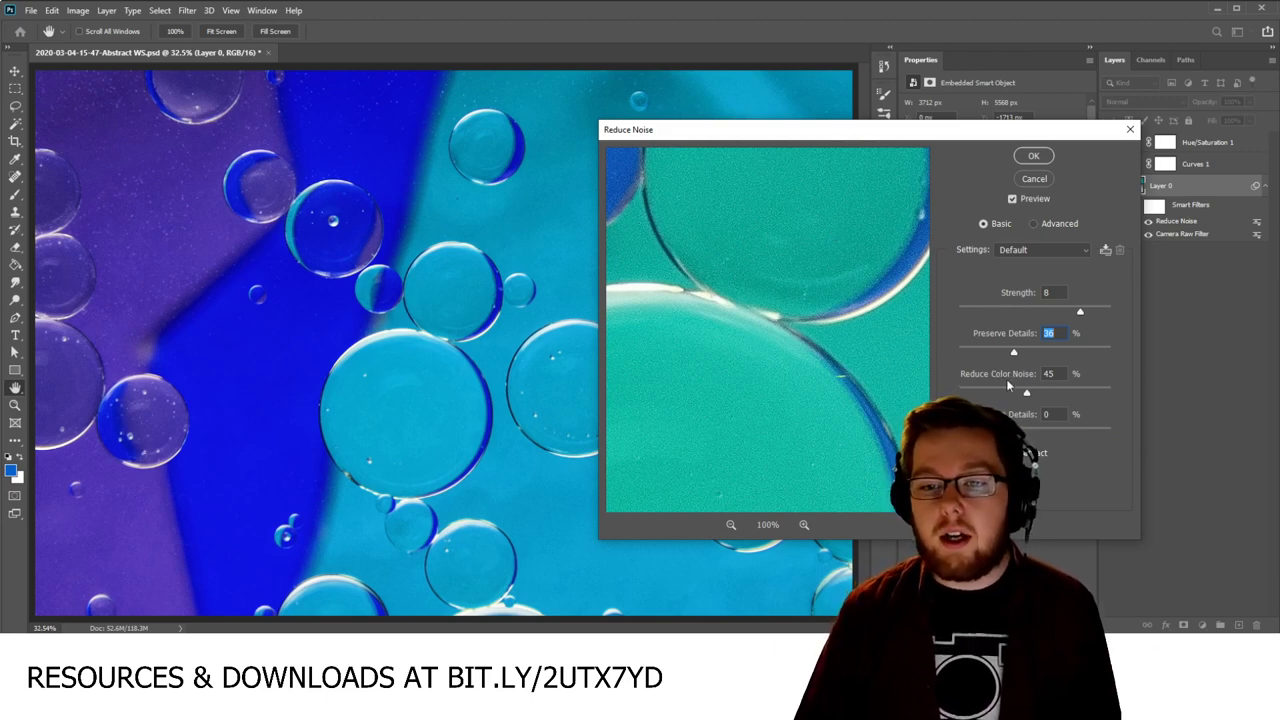
drag(1026, 392, 958, 392)
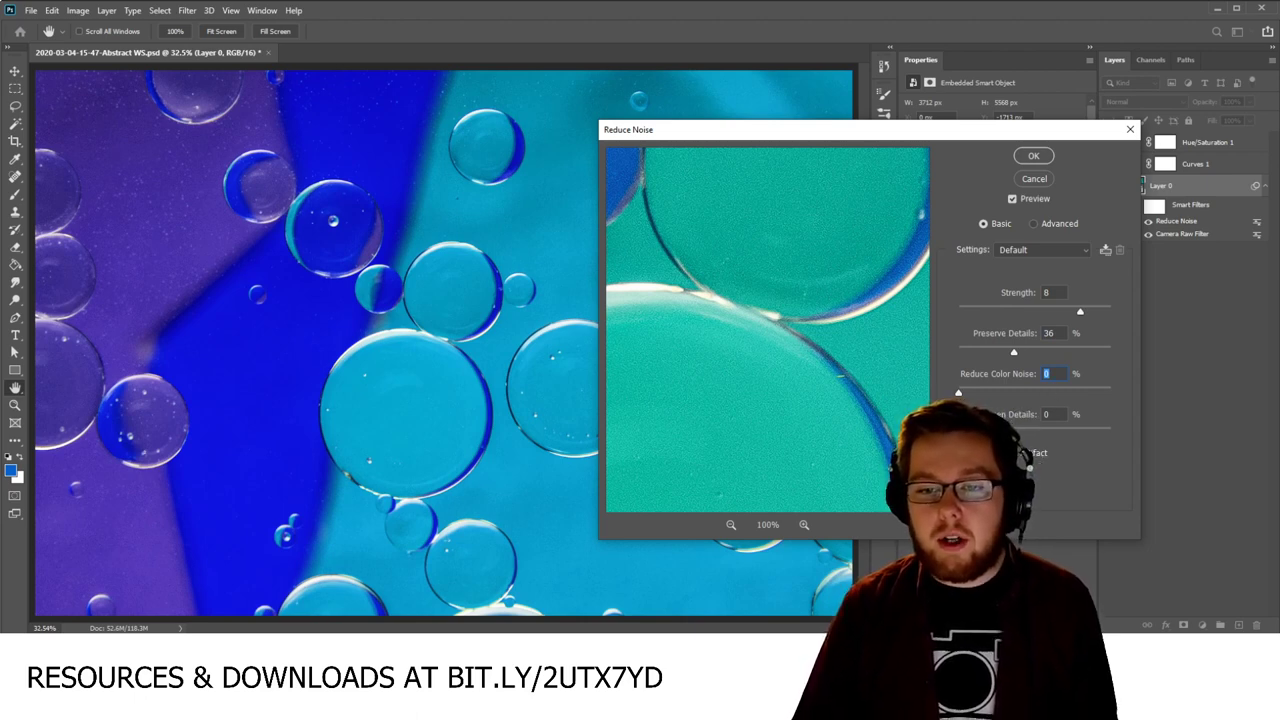
drag(958, 431, 1018, 434)
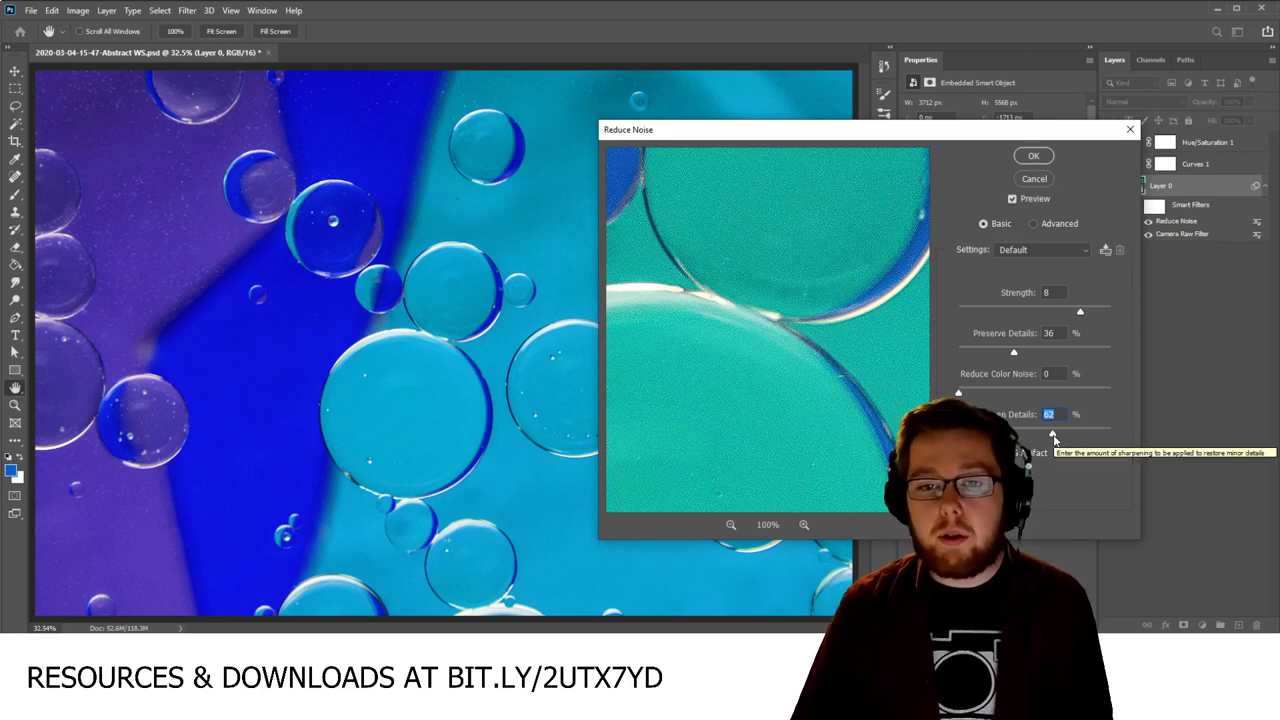
drag(1053, 434, 958, 434)
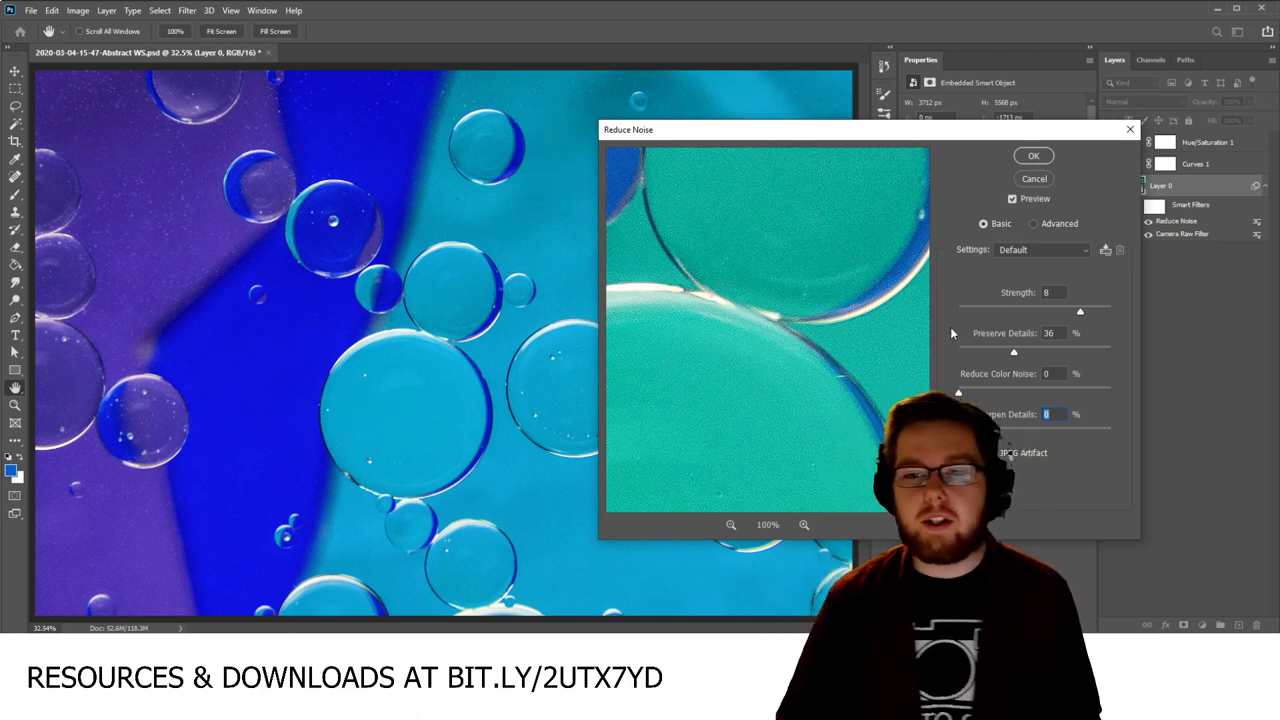
click(1033, 156)
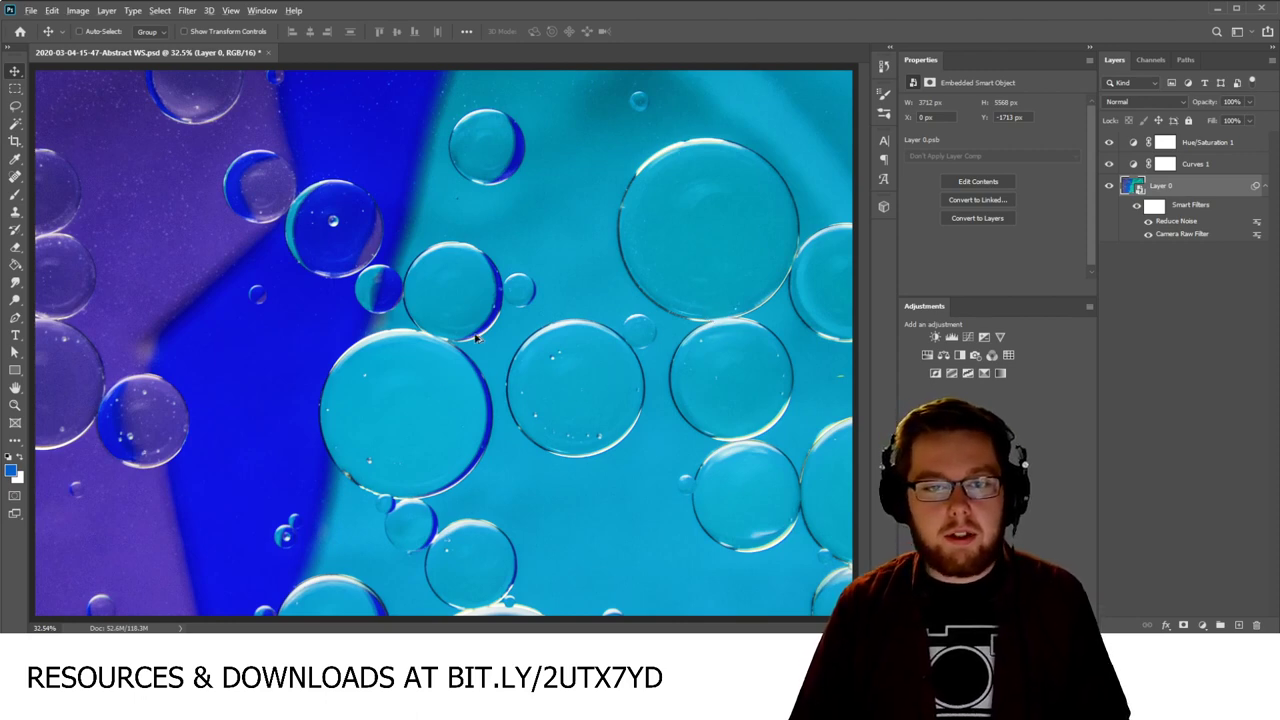
Step: Hide the smart filters and the Curves and Hue/Saturation adjustment layers to examine the unedited bubbles up close
scroll(476, 338, up, 5)
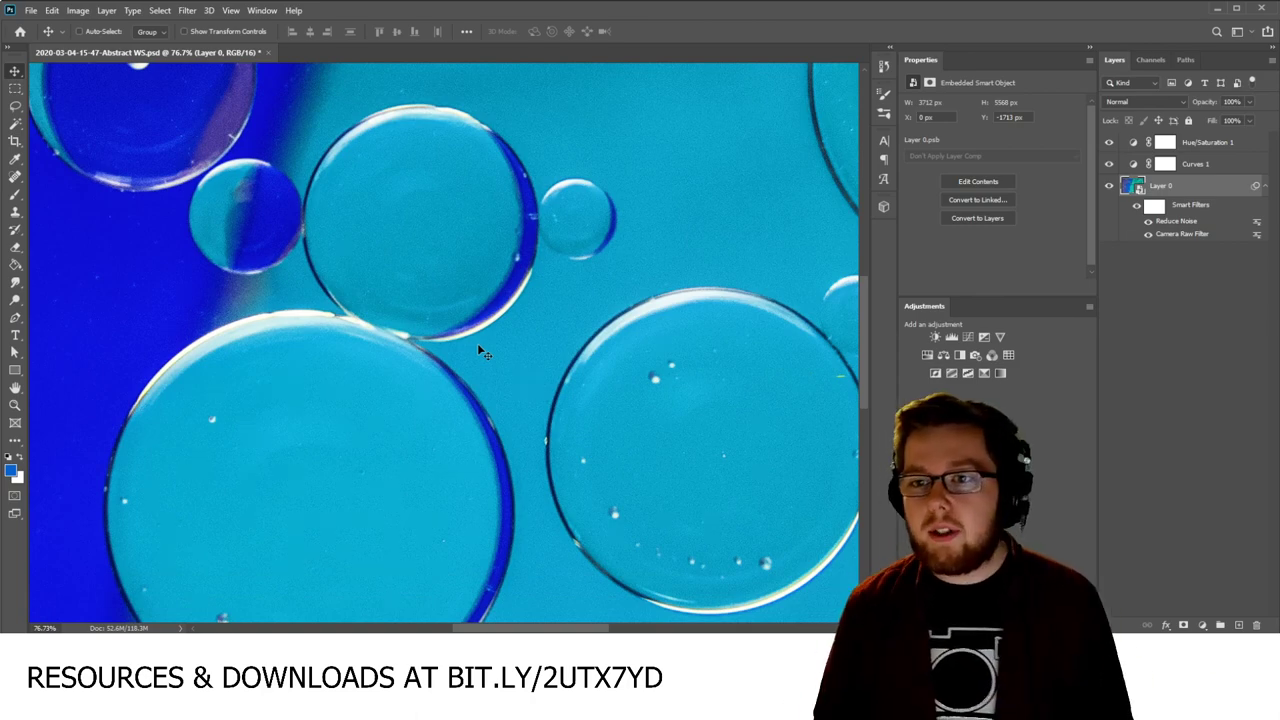
click(1137, 206)
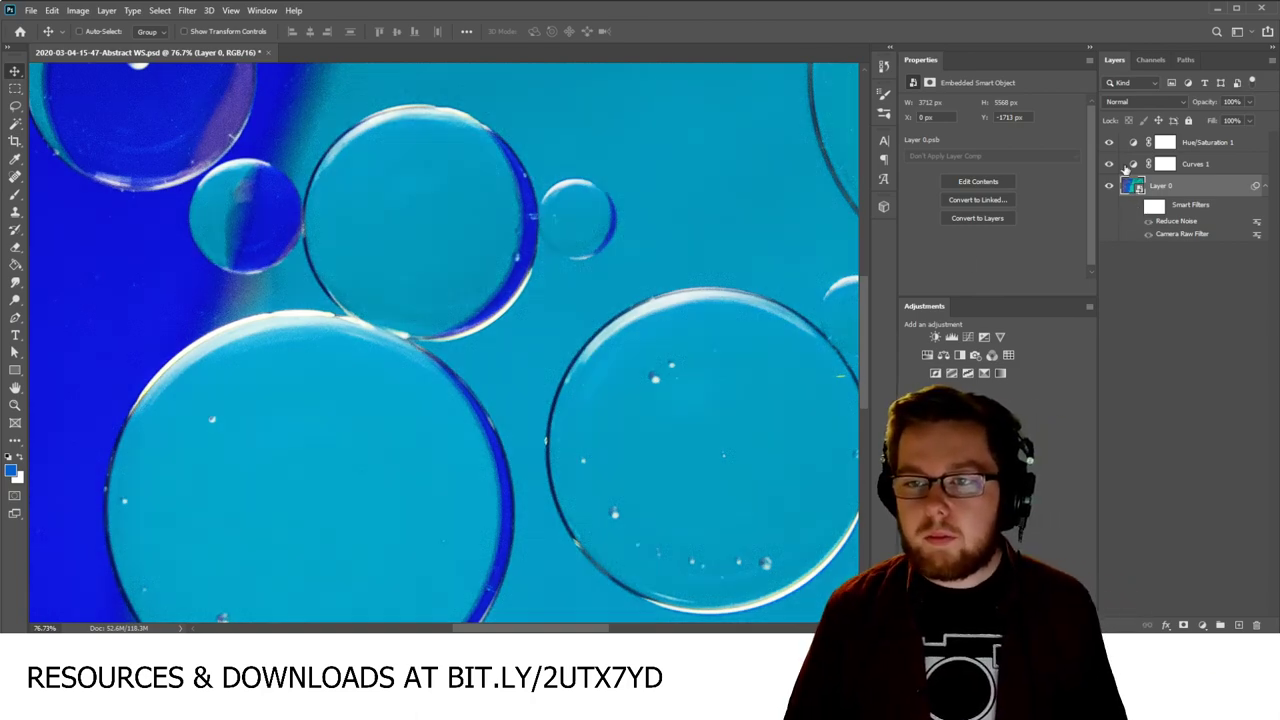
click(1108, 144)
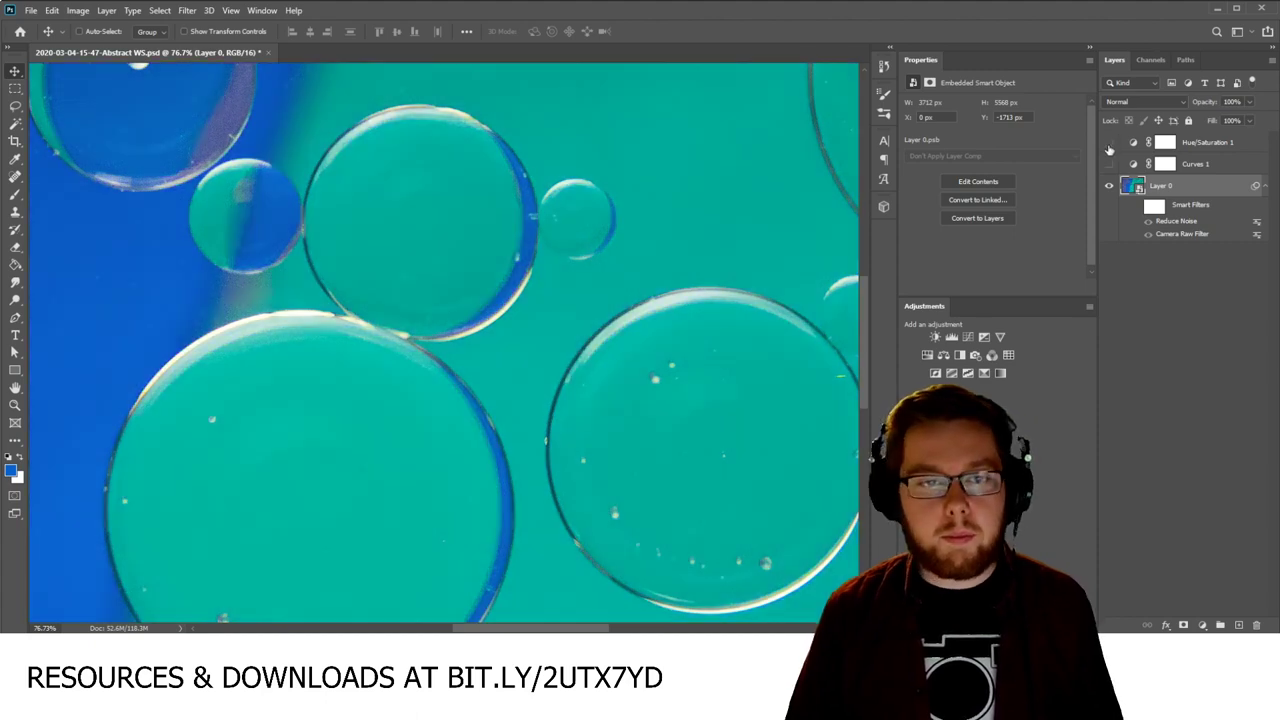
scroll(473, 313, down, 1)
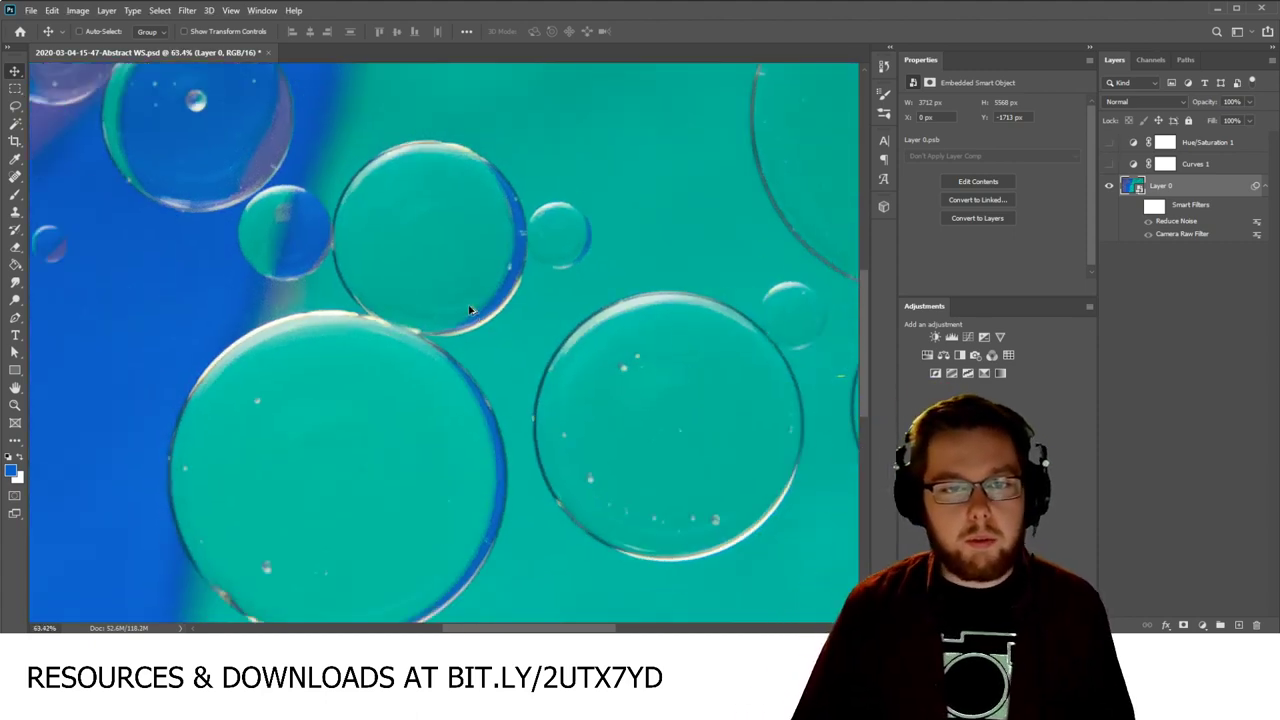
scroll(470, 310, up, 3)
scroll(470, 310, down, 1)
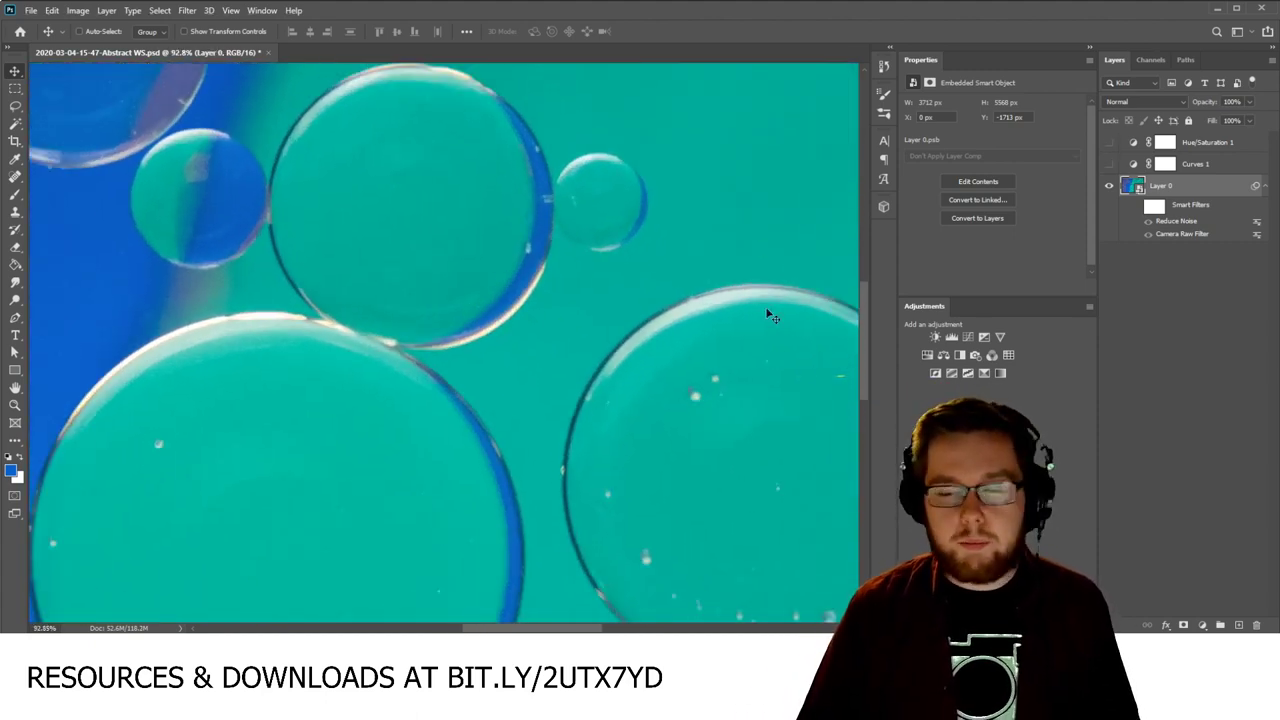
Step: Restore the Curves and Hue/Saturation layers and the photo layer, comparing the bubbles with the smart filters on and off before leaving both filters enabled
click(1110, 164)
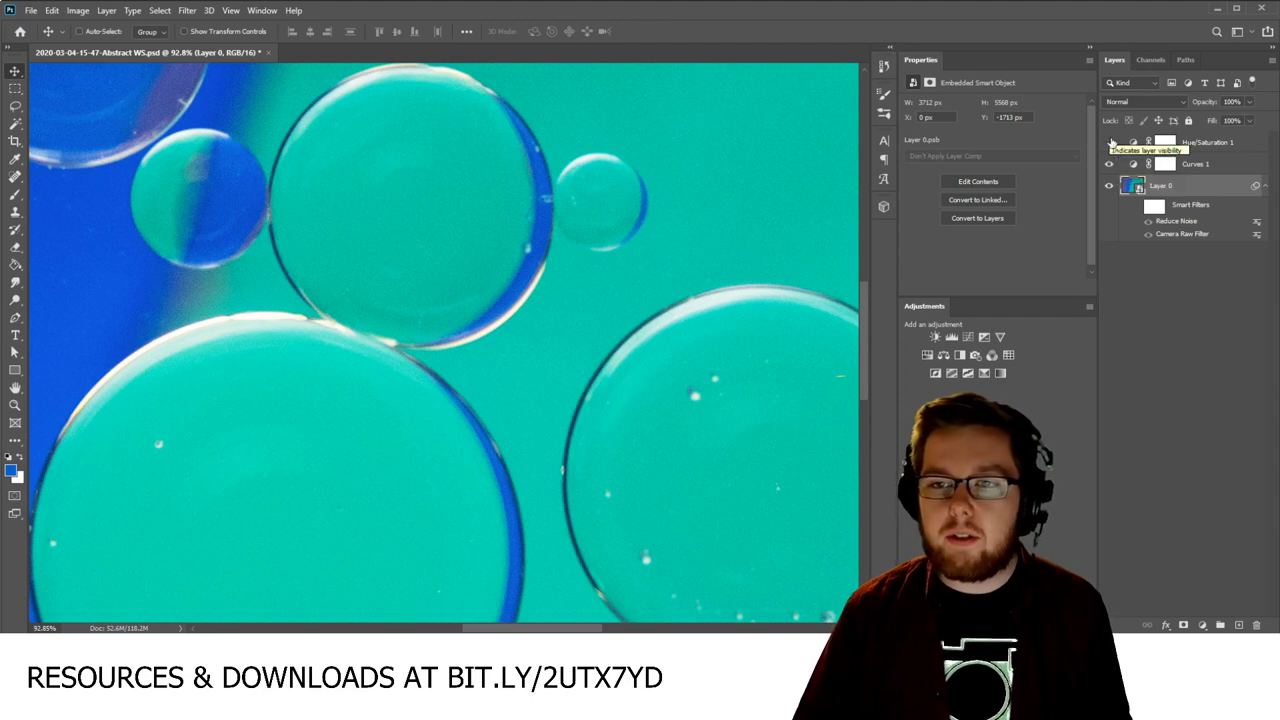
click(1109, 142)
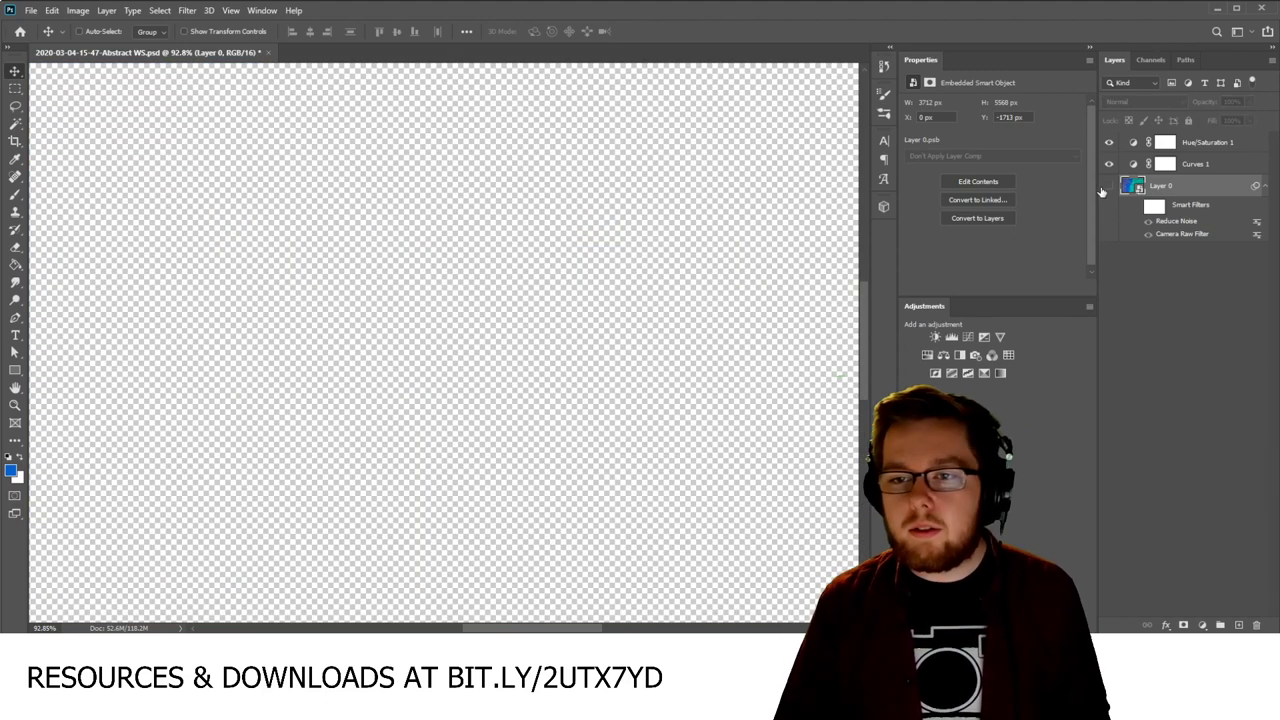
click(1108, 186)
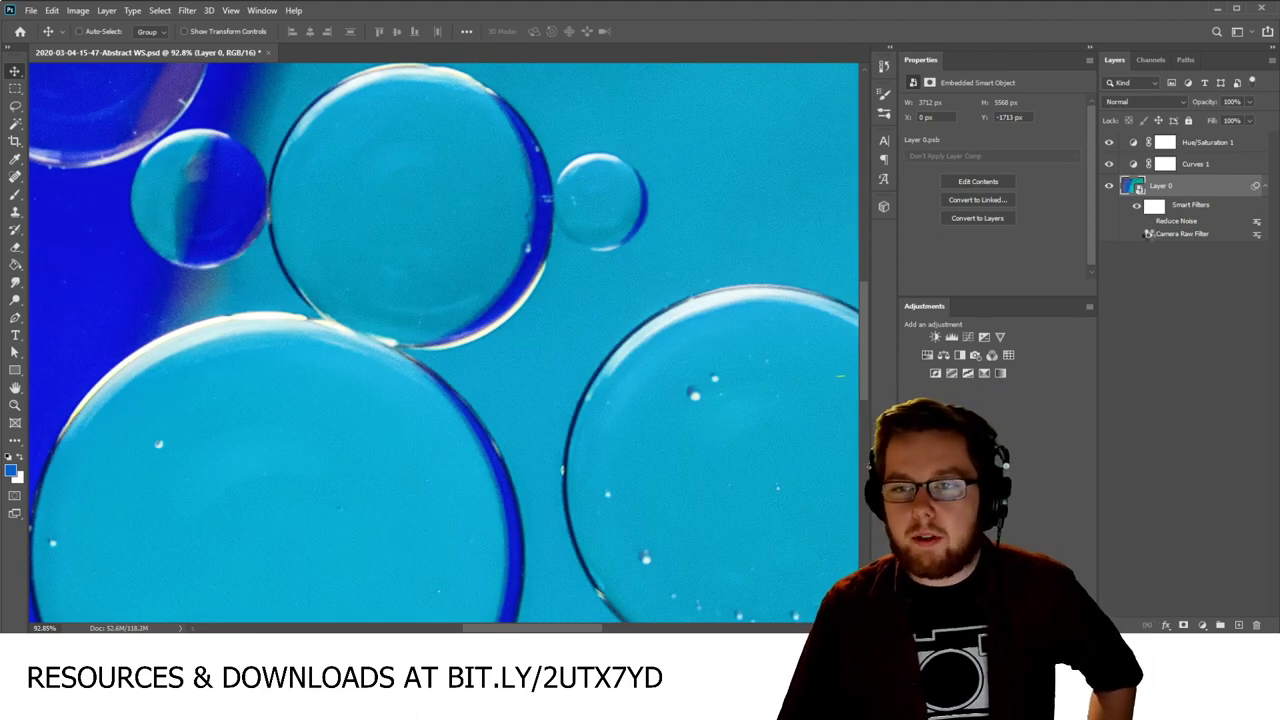
click(1147, 234)
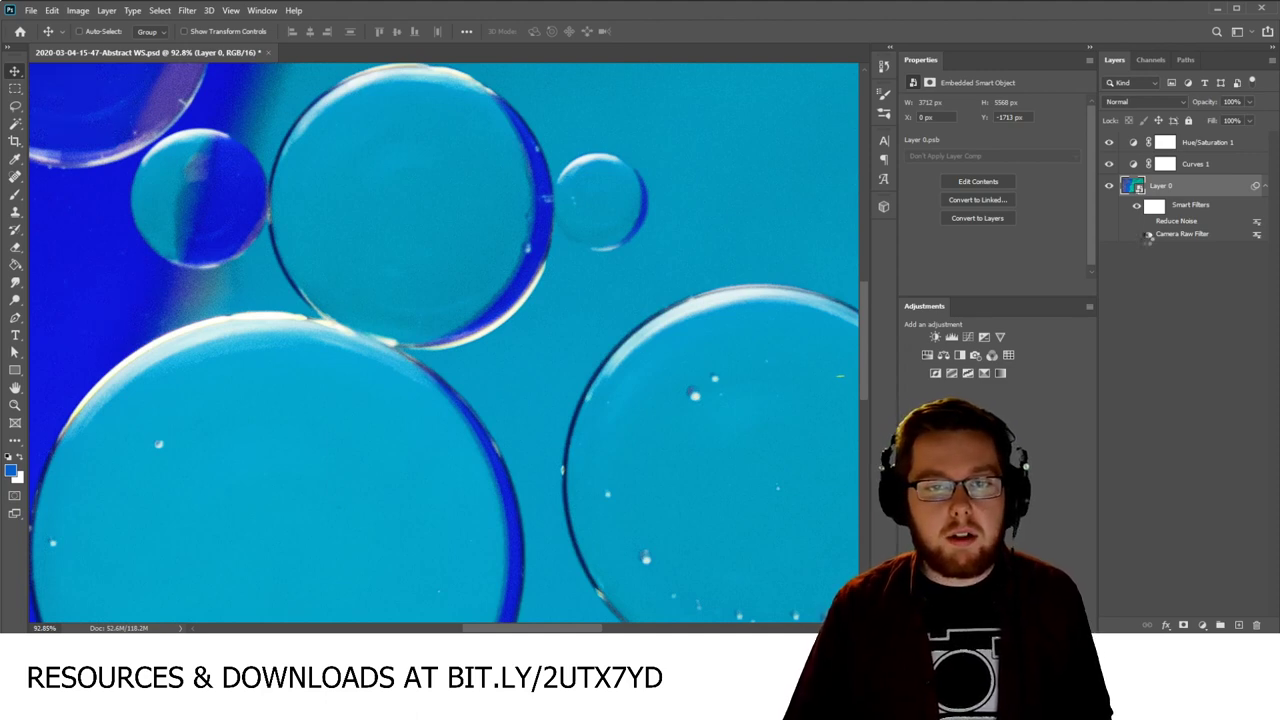
click(1147, 235)
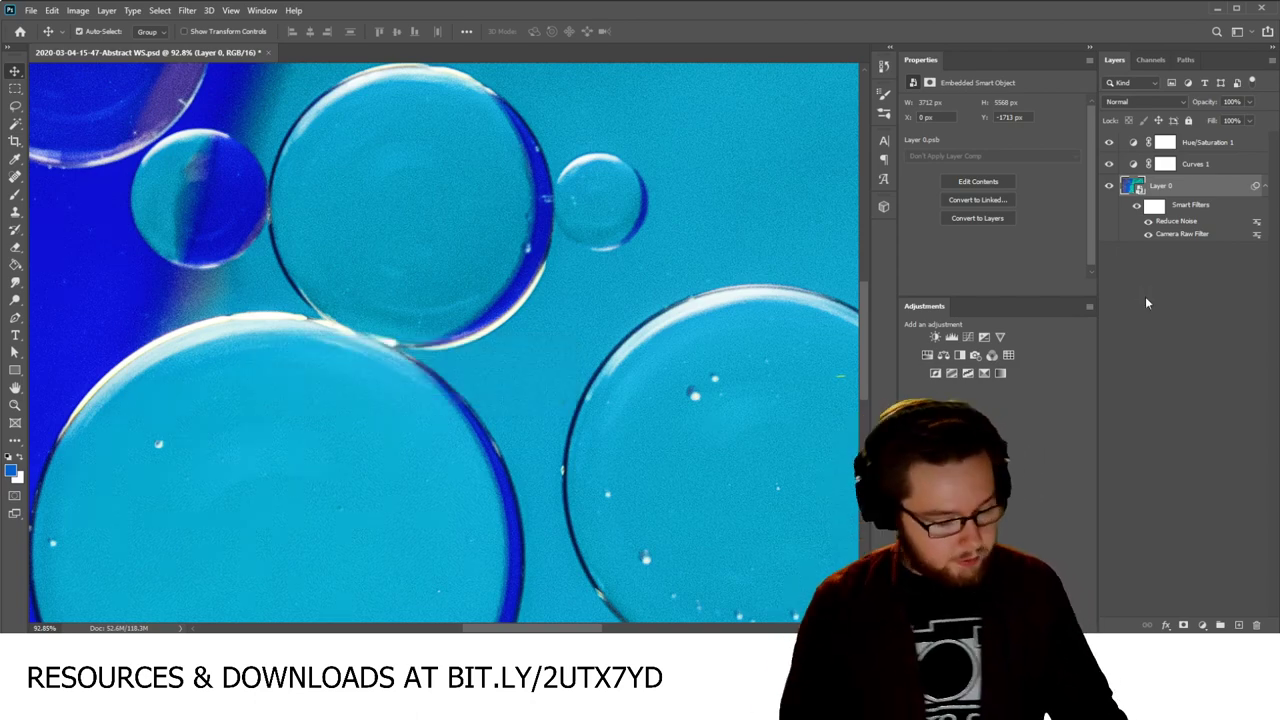
key(ctrl+0)
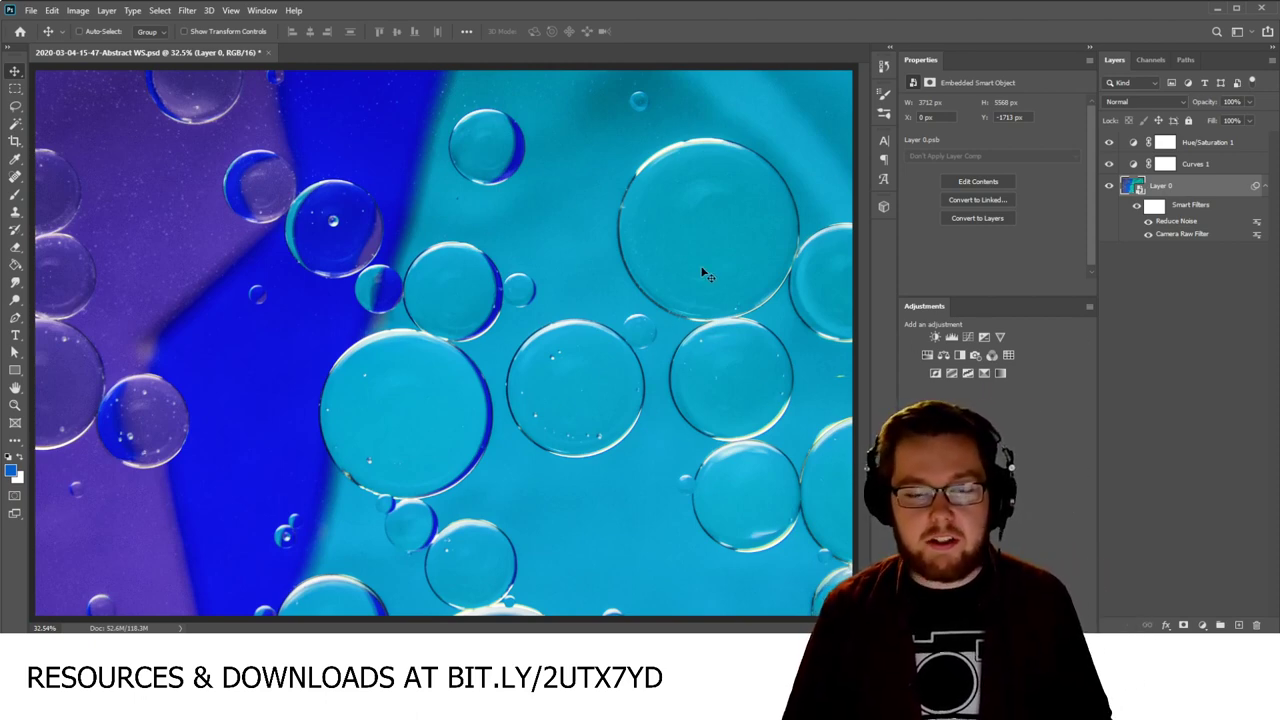
scroll(838, 358, up, 1)
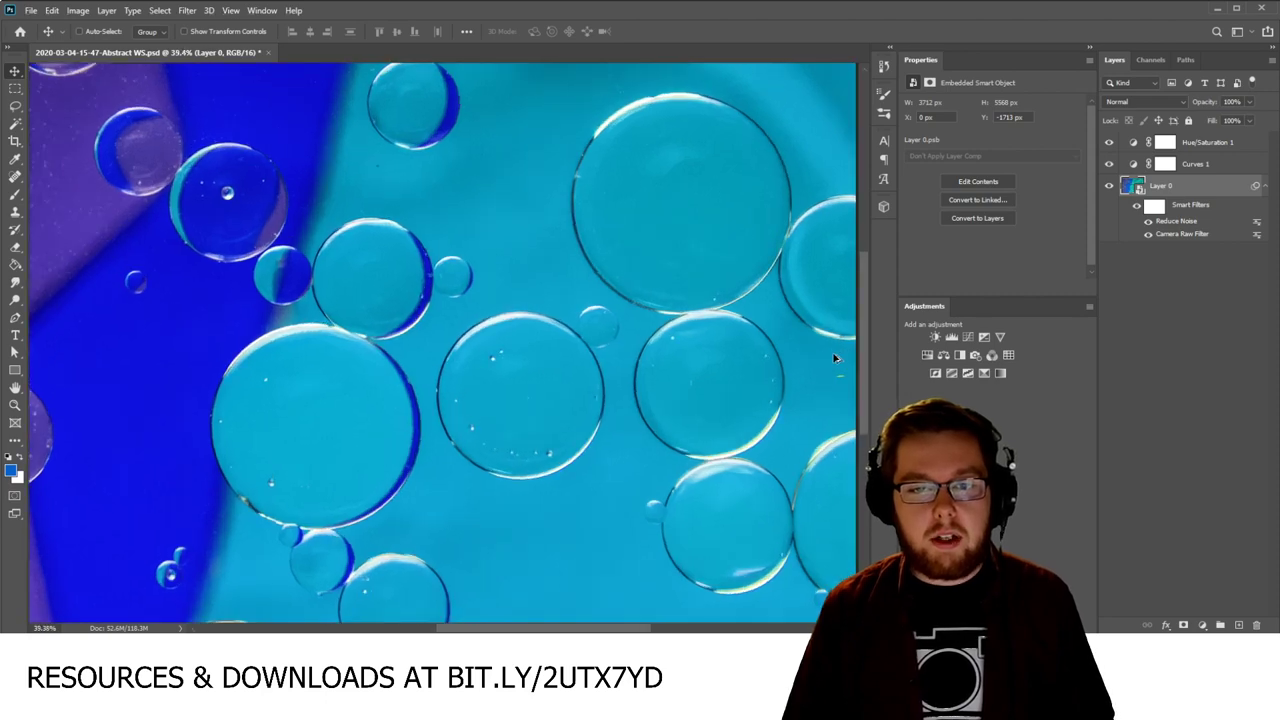
scroll(838, 358, down, 1)
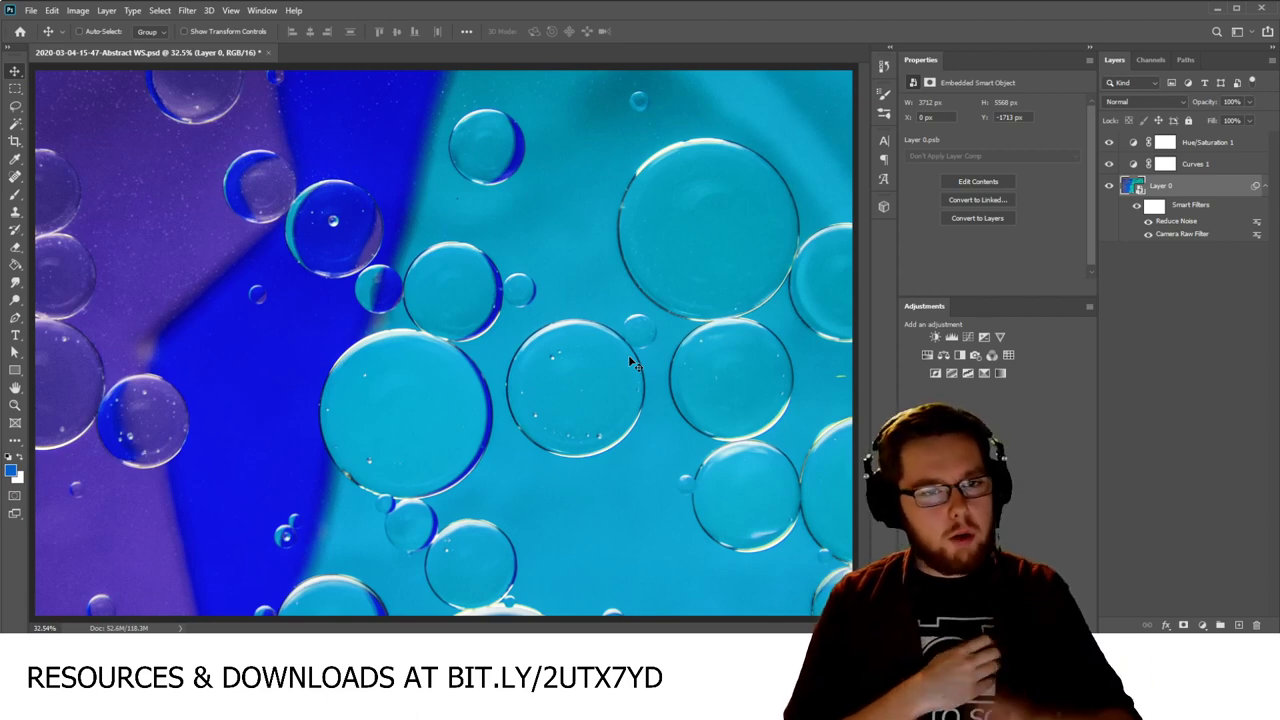
click(15, 140)
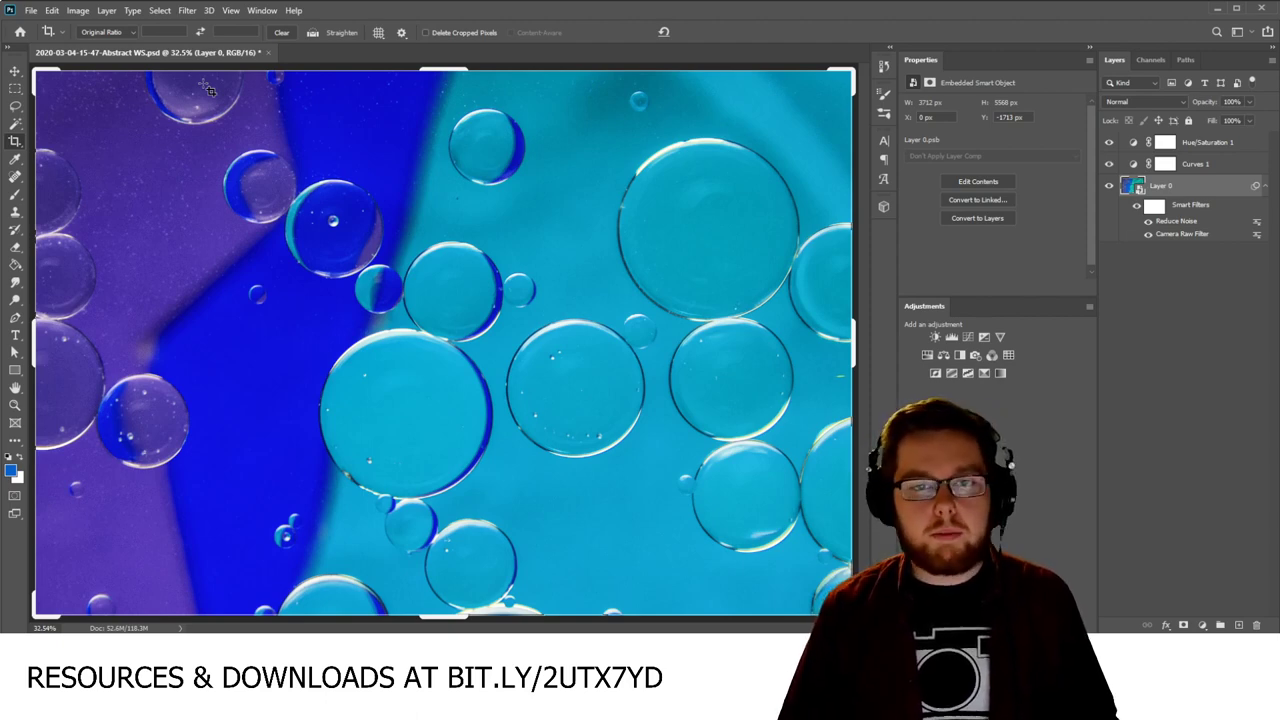
click(15, 71)
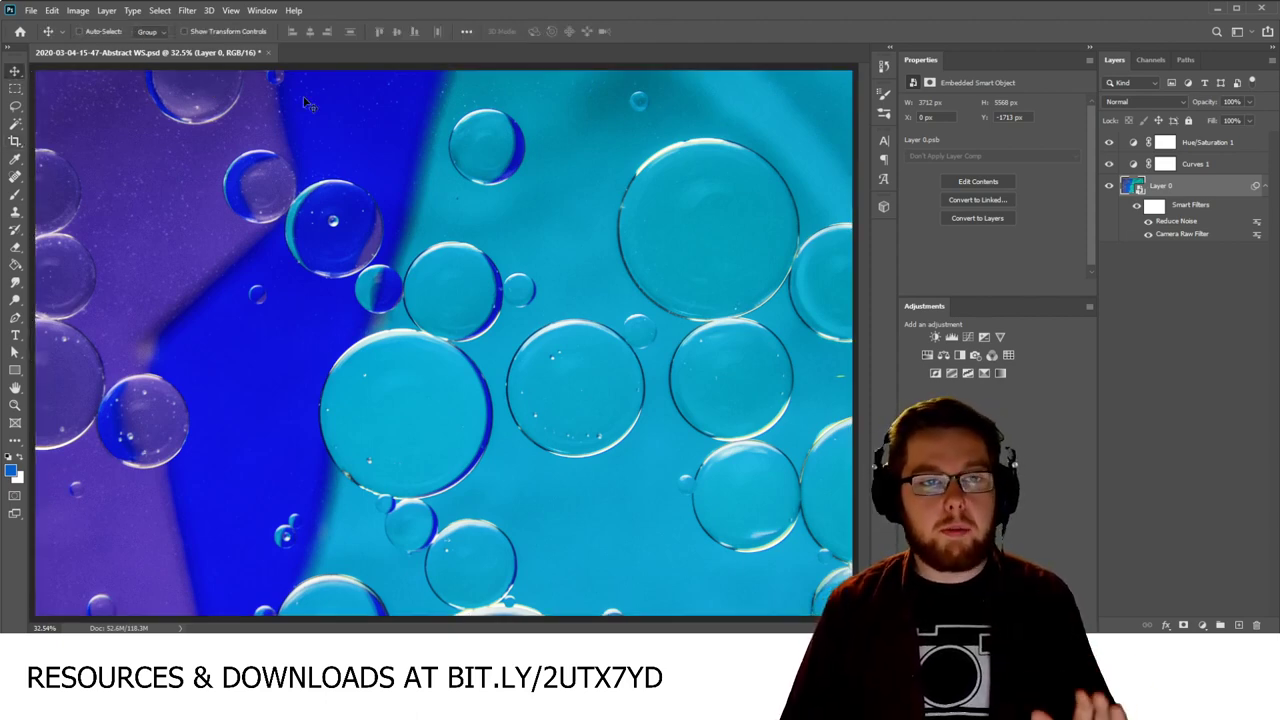
key(ctrl+s)
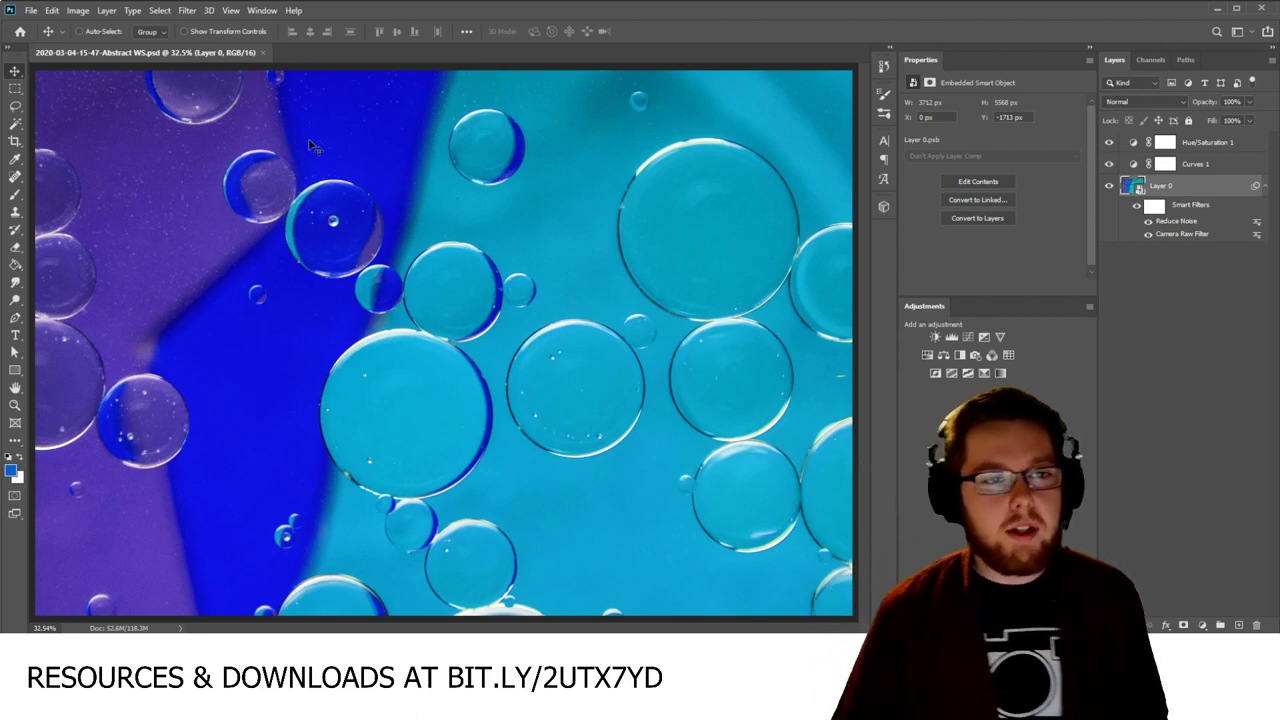
key(ctrl)
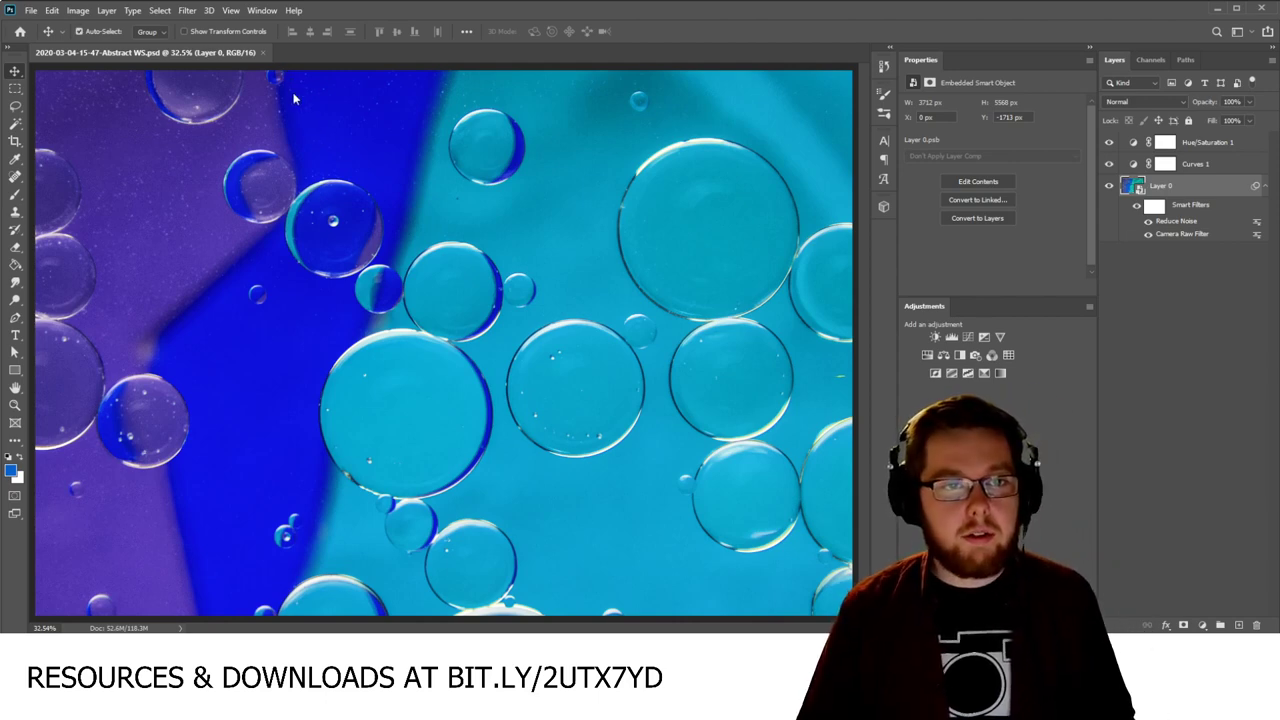
key(ctrl+shift+s)
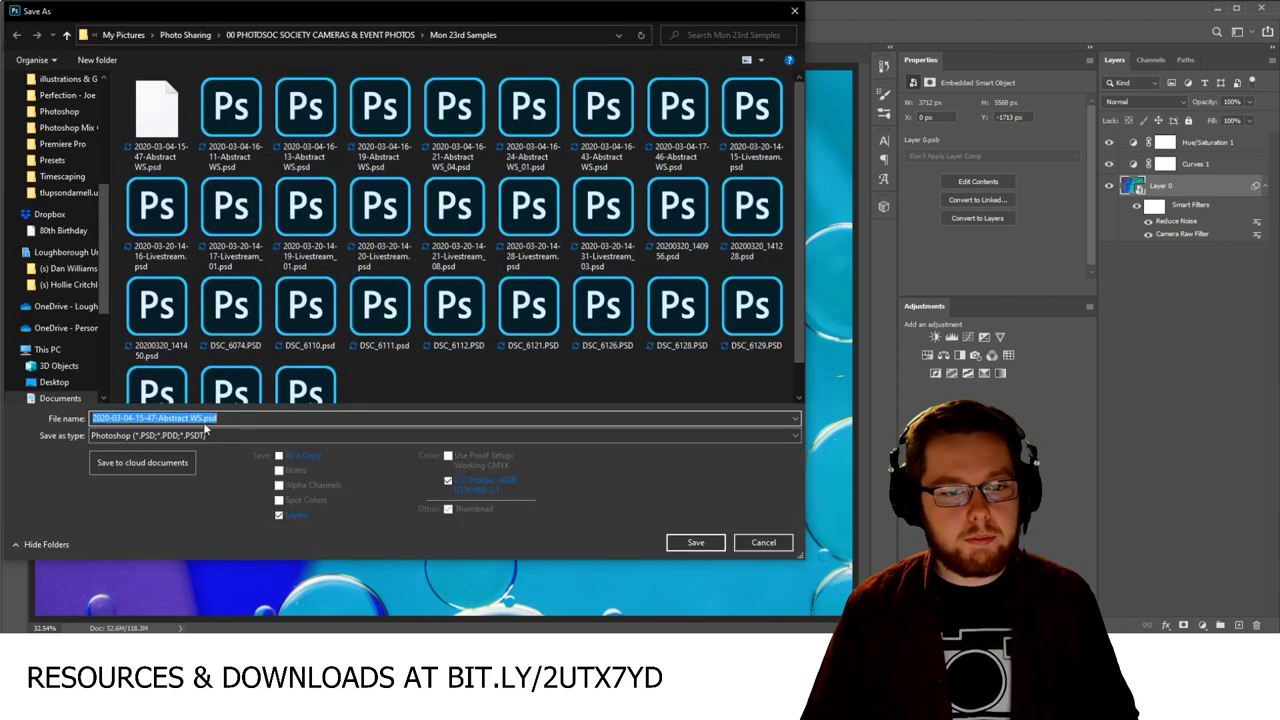
click(203, 418)
text(Stream)
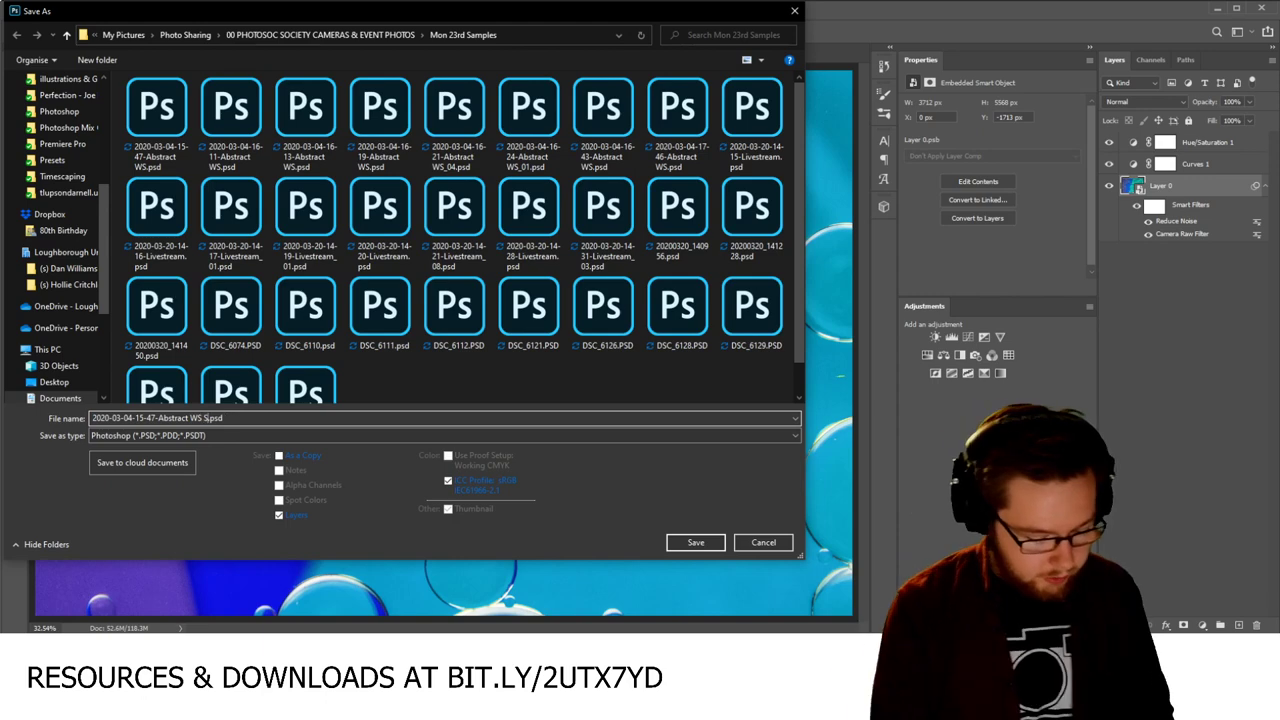
text( Edit)
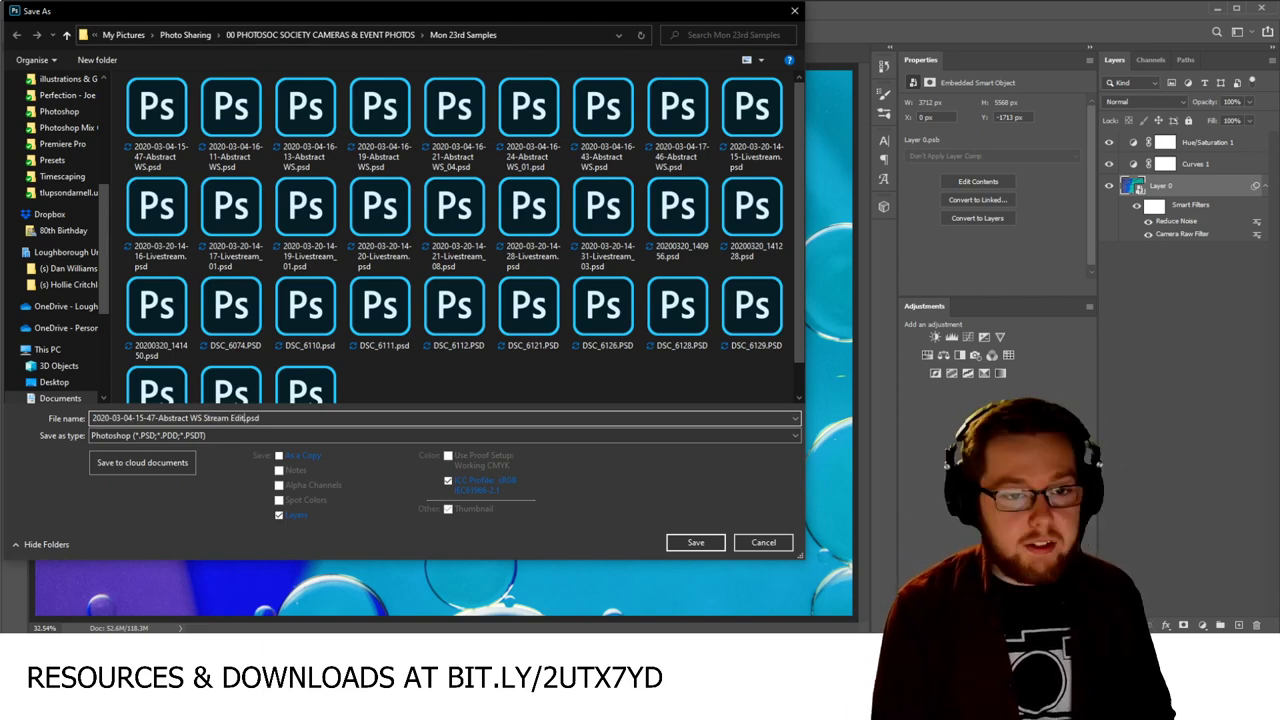
key(Return)
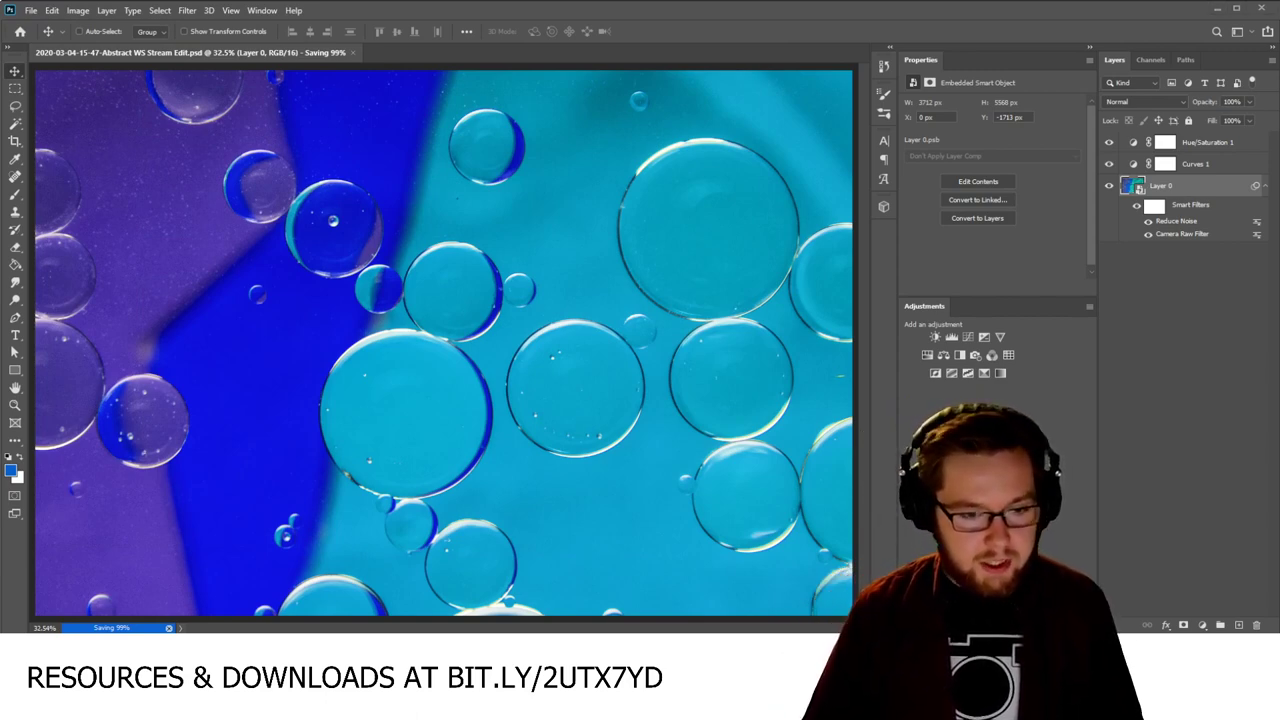
Step: Switch to the browser to check the poll about what to edit first, and return to Photoshop
key(alt+Tab)
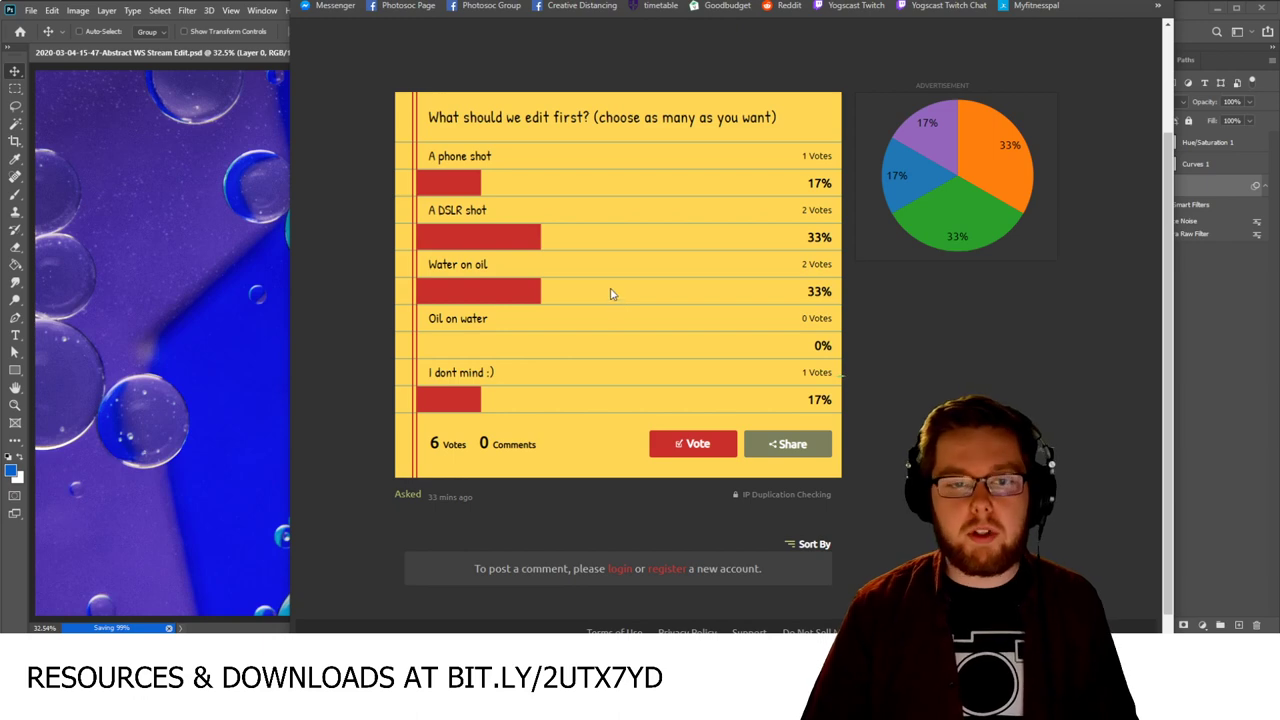
key(super+Down)
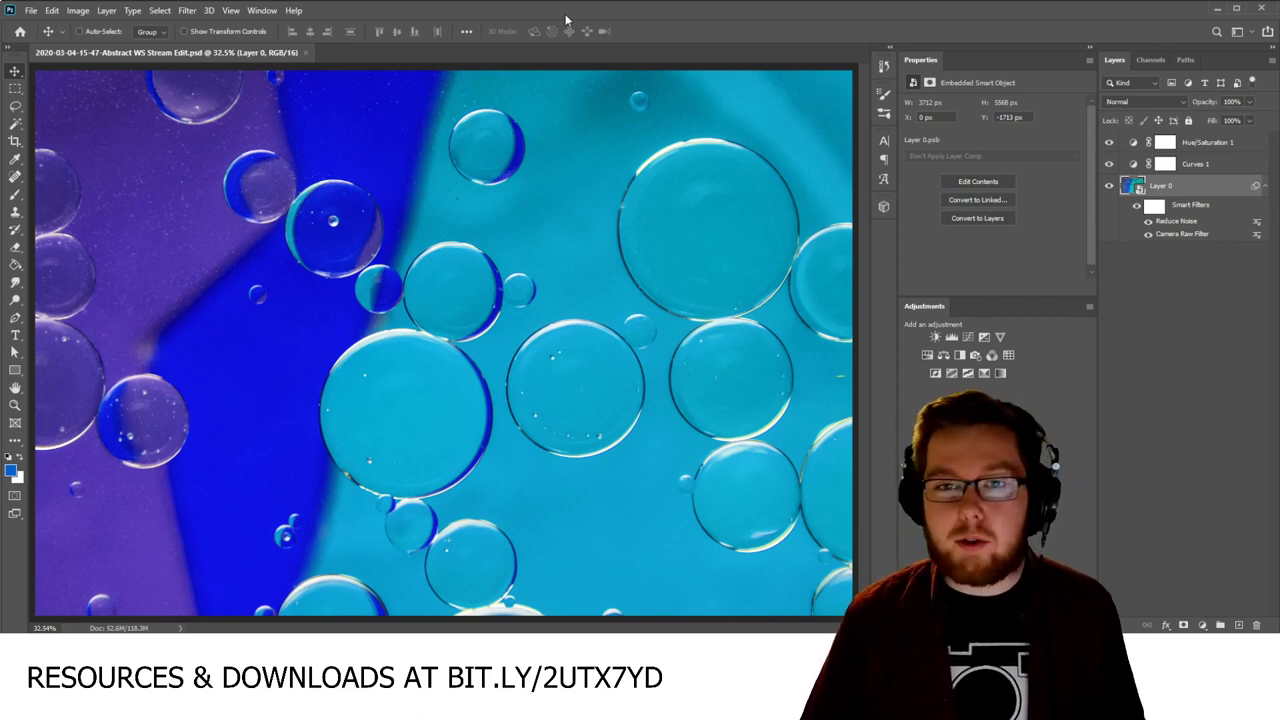
Step: Rotate the whole image 90° clockwise into portrait orientation and fit it to the view
scroll(458, 232, down, 3)
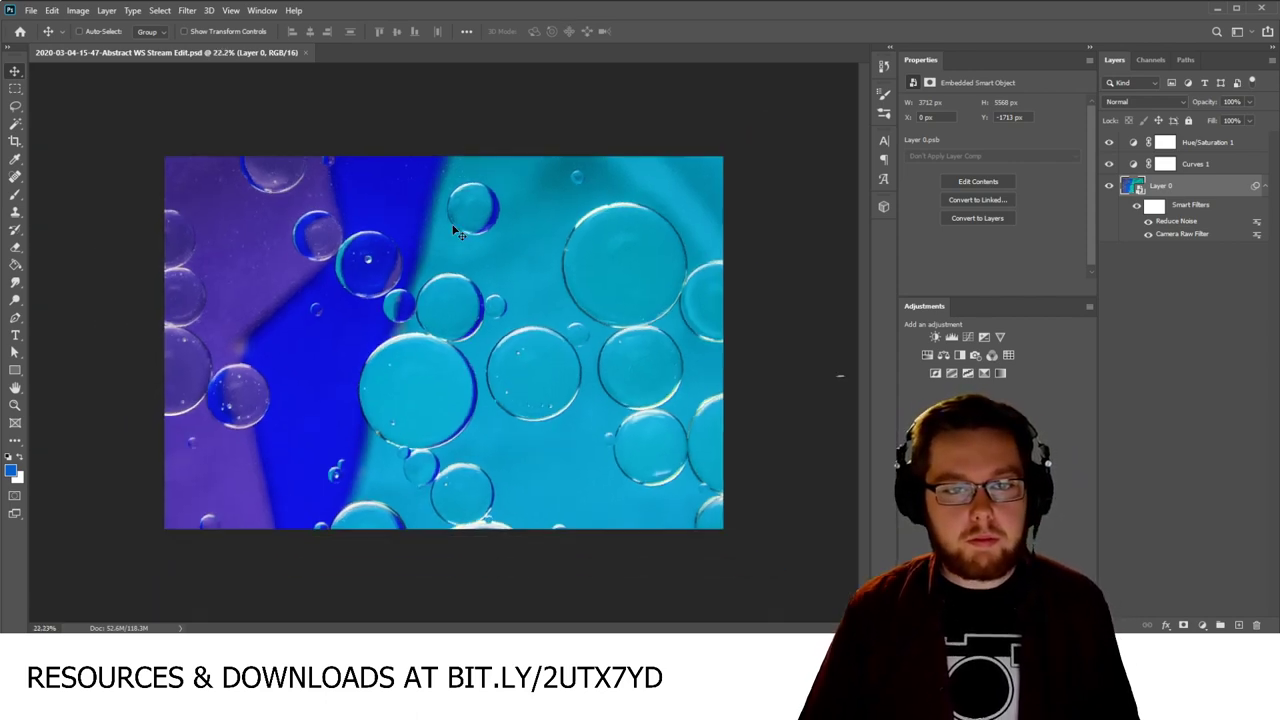
click(77, 12)
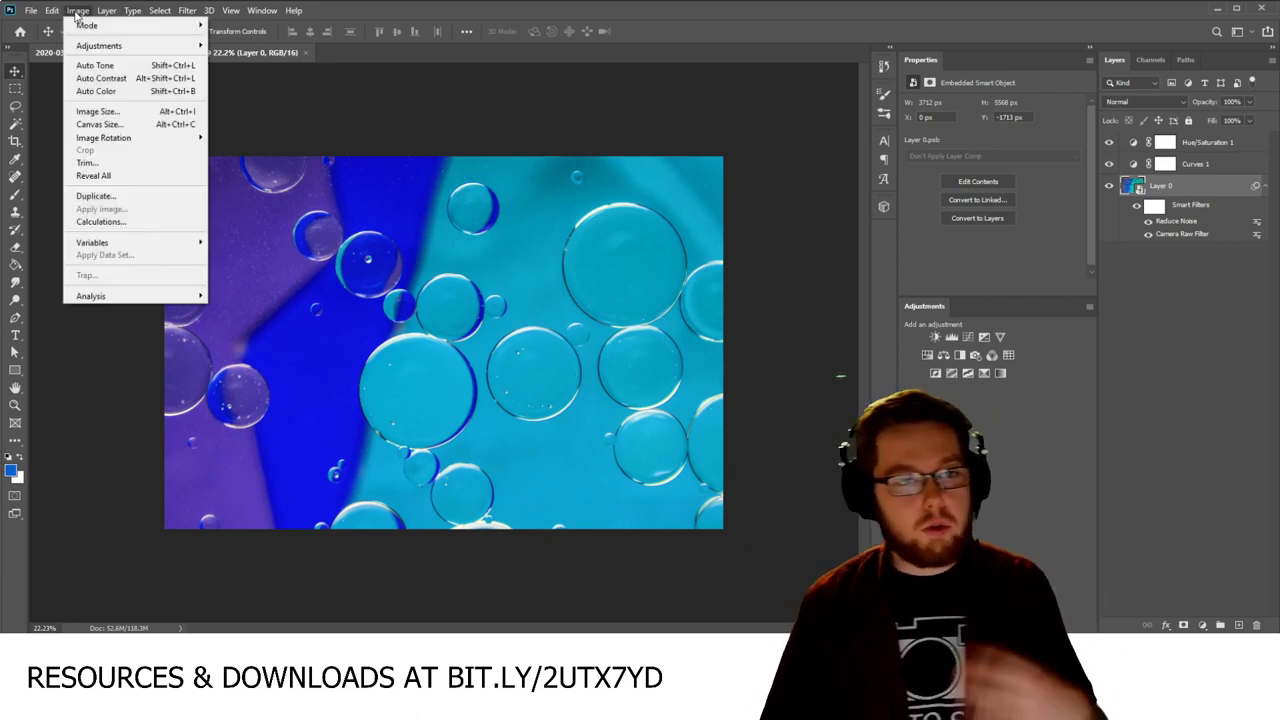
mouse_move(113, 140)
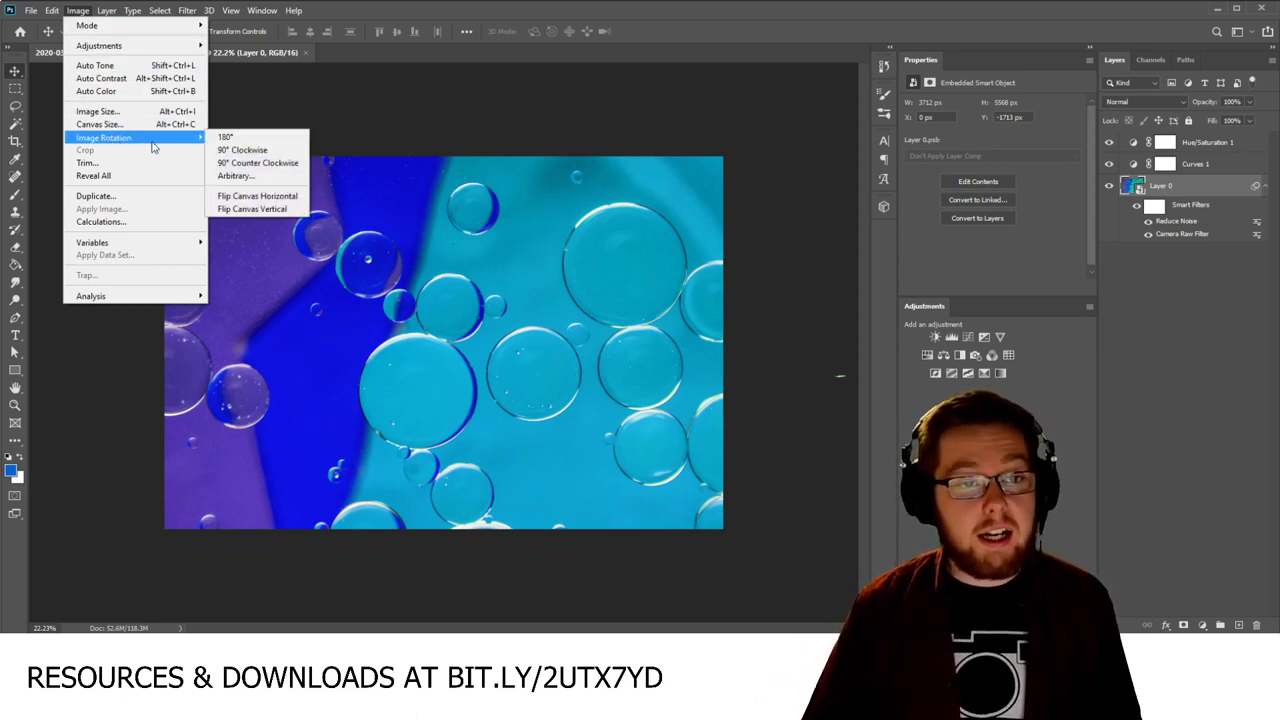
key(Escape)
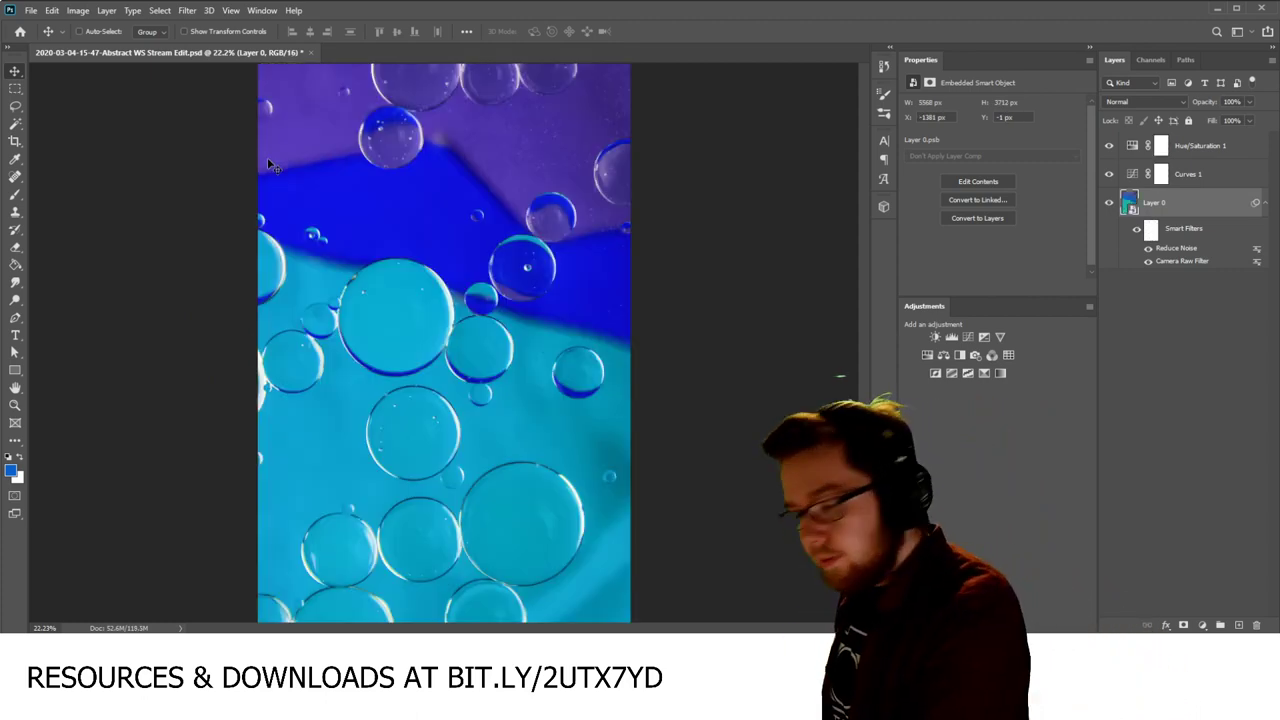
key(ctrl+0)
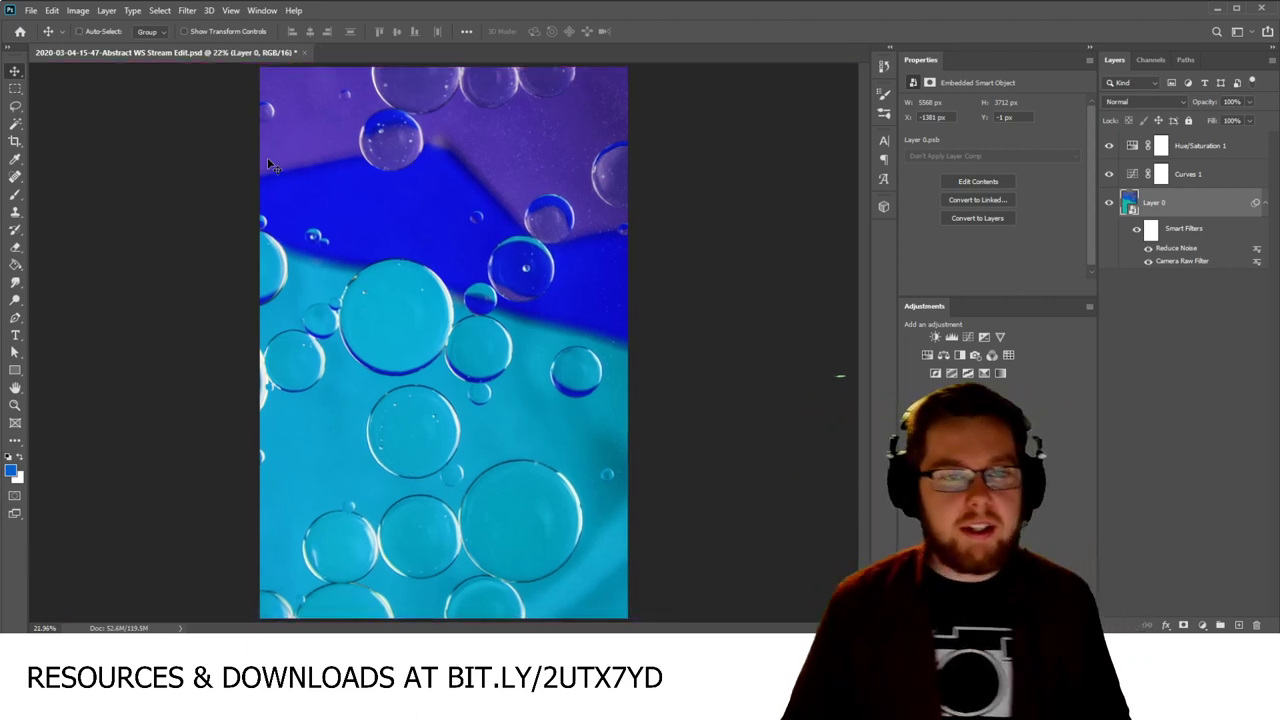
Step: Crop the portrait photo to a 4 : 5 (8 : 10) ratio, enlarging and repositioning the frame so the upper purple bubble stays inside
key(c)
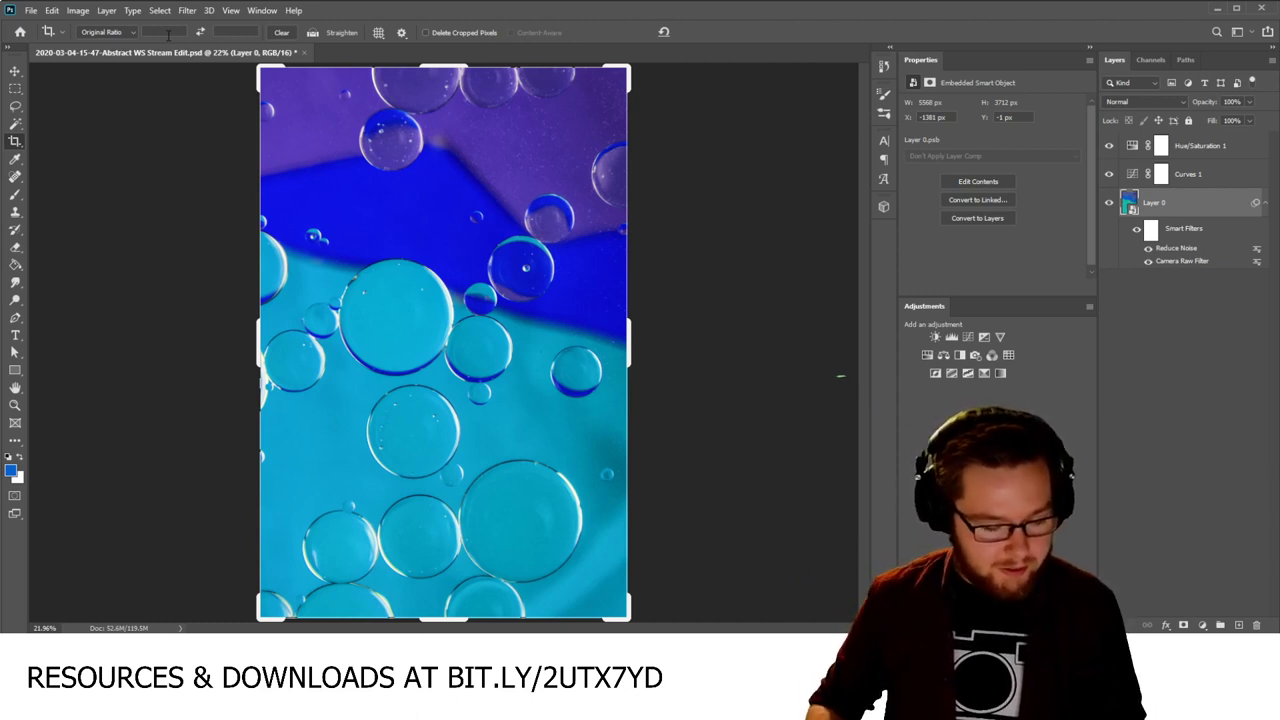
click(165, 32)
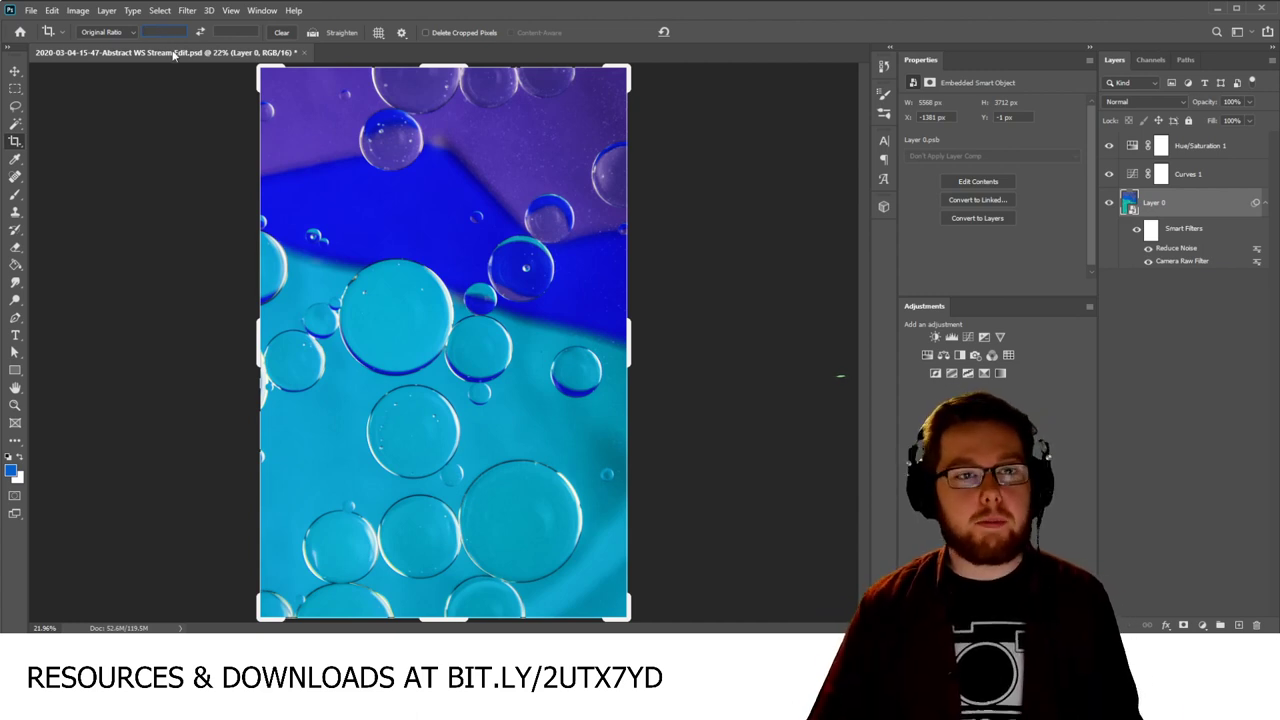
click(108, 32)
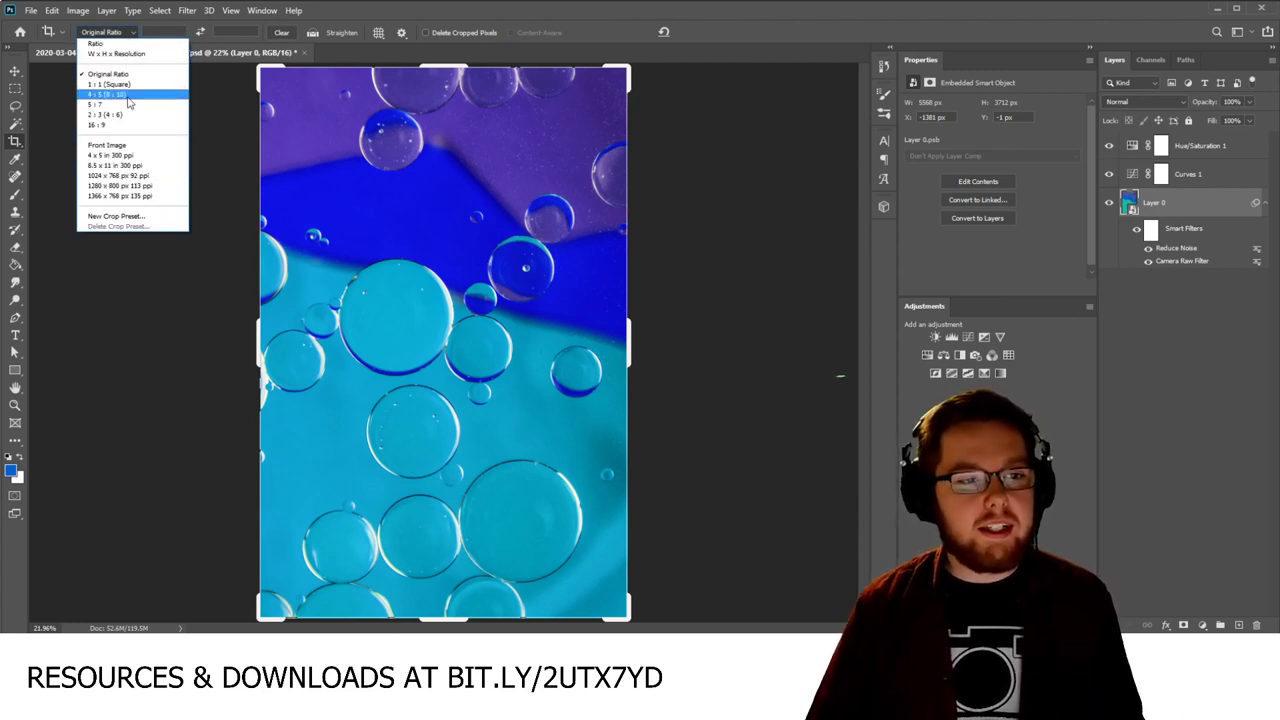
click(128, 96)
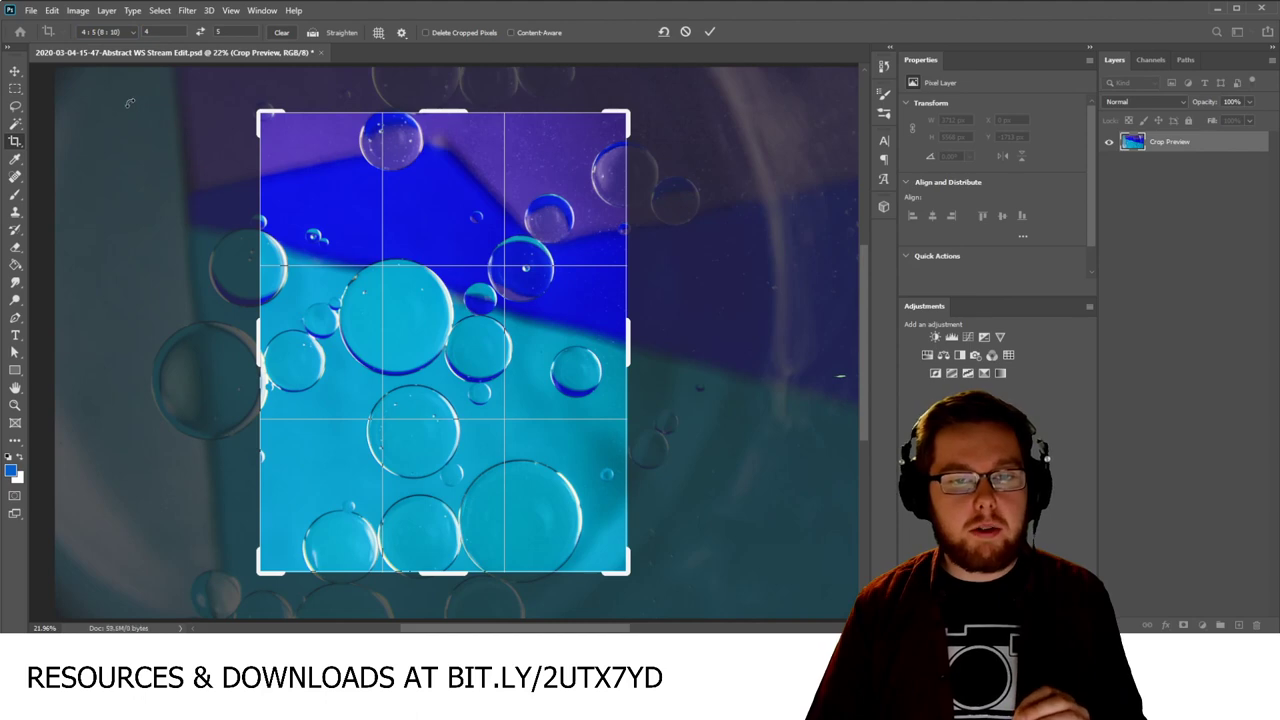
drag(409, 238, 404, 197)
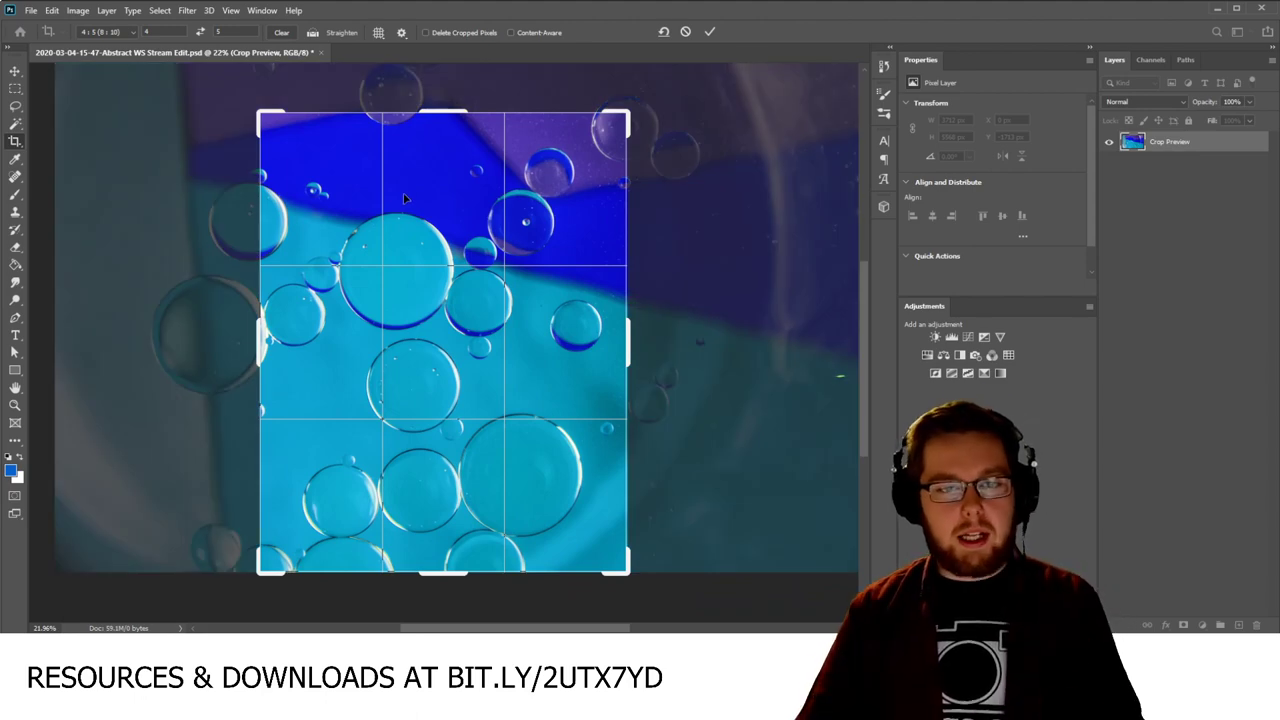
drag(431, 110, 430, 96)
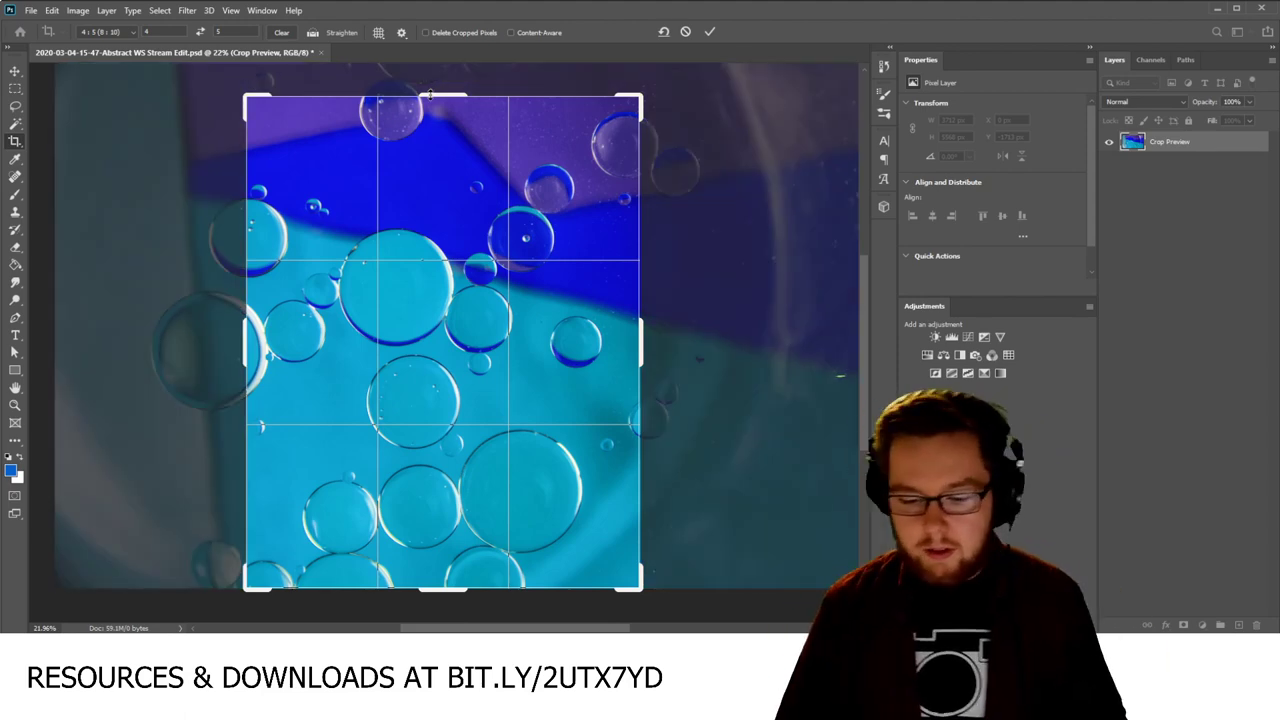
drag(418, 179, 420, 186)
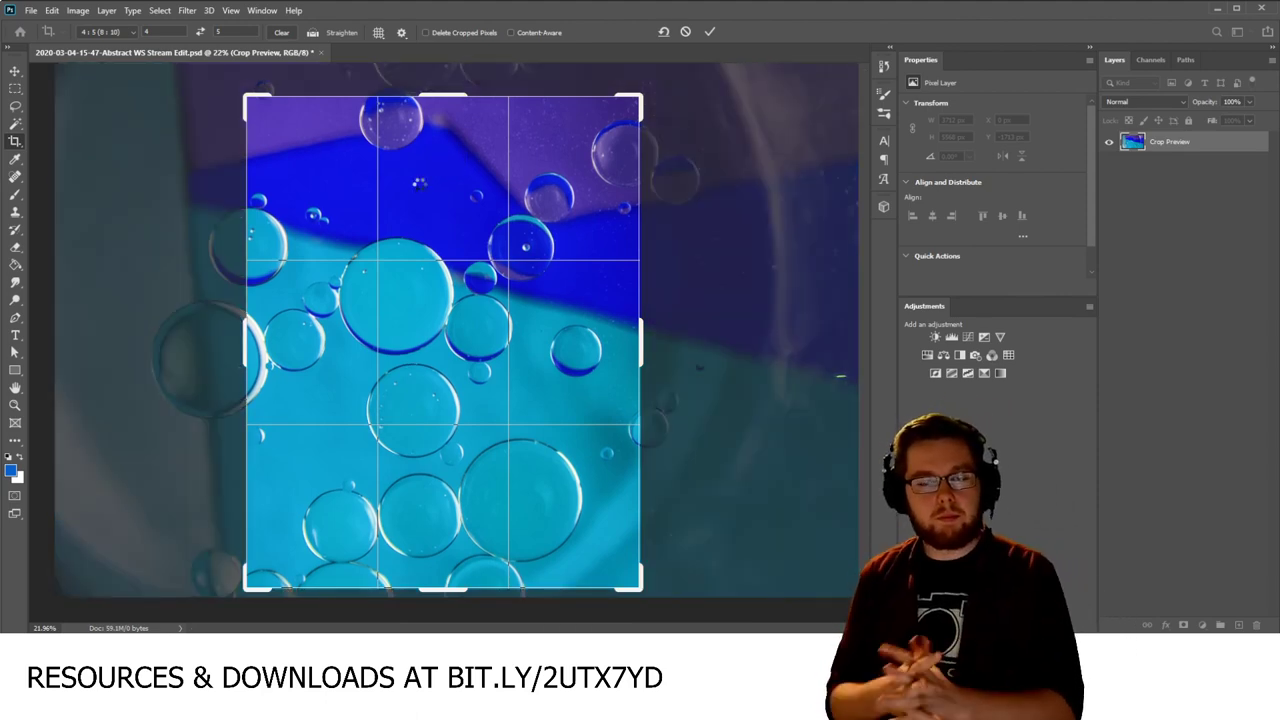
key(Return)
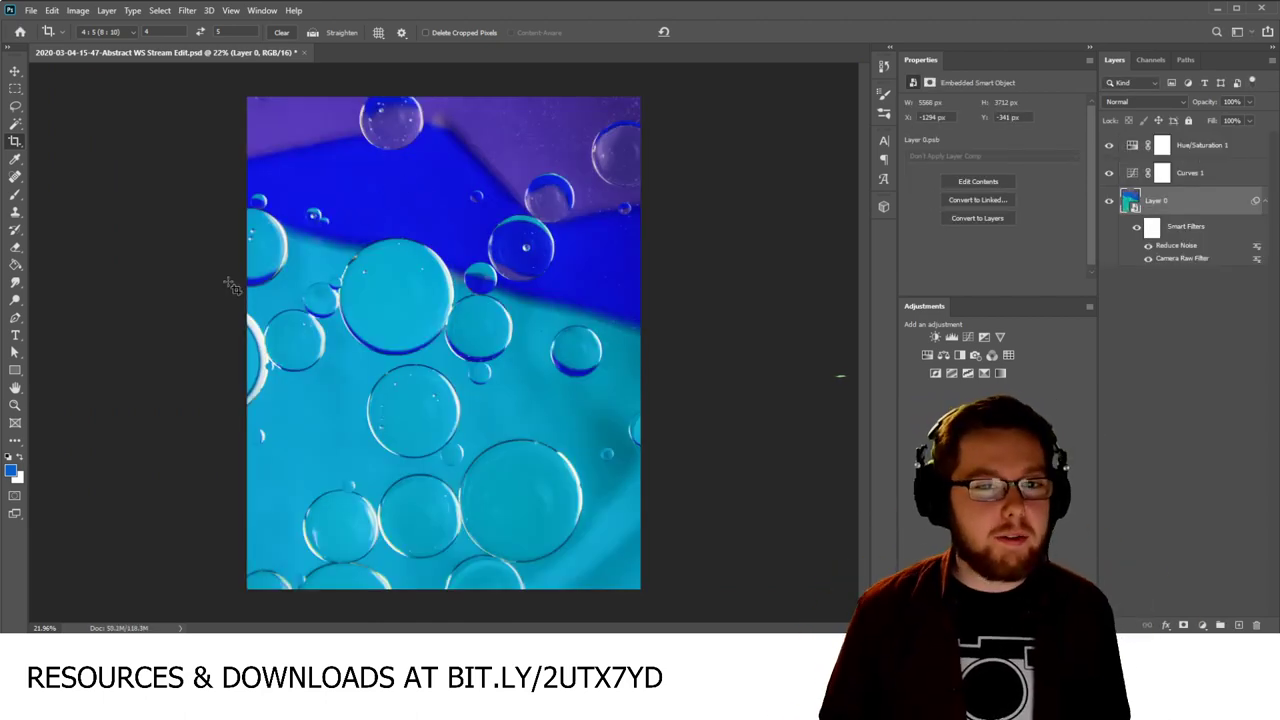
key(ctrl)
key(ctrl+s)
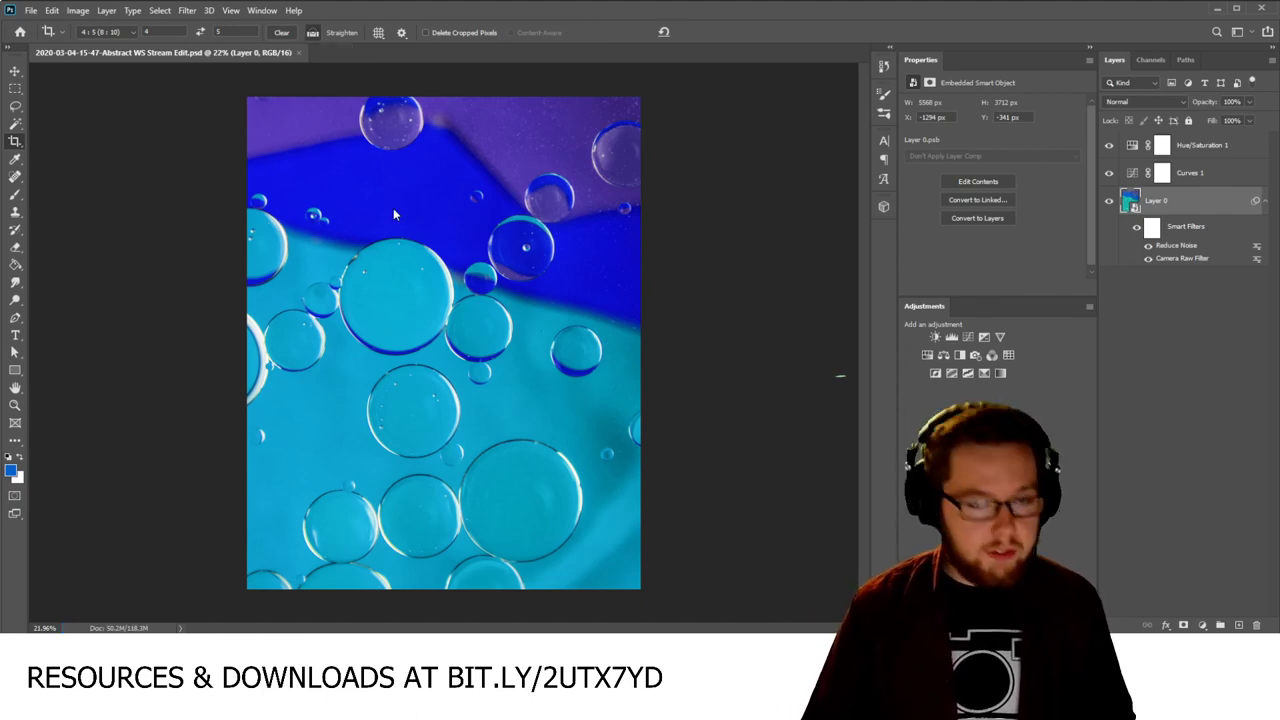
key(ctrl+shift+s)
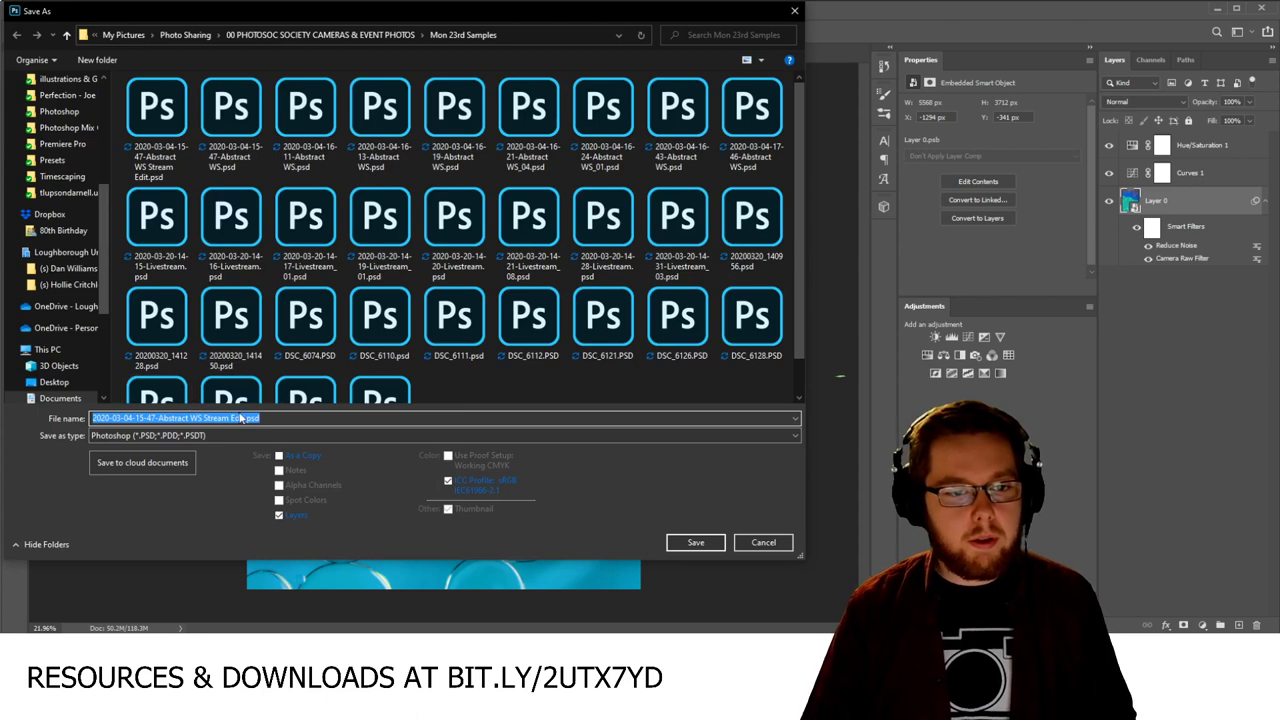
click(227, 436)
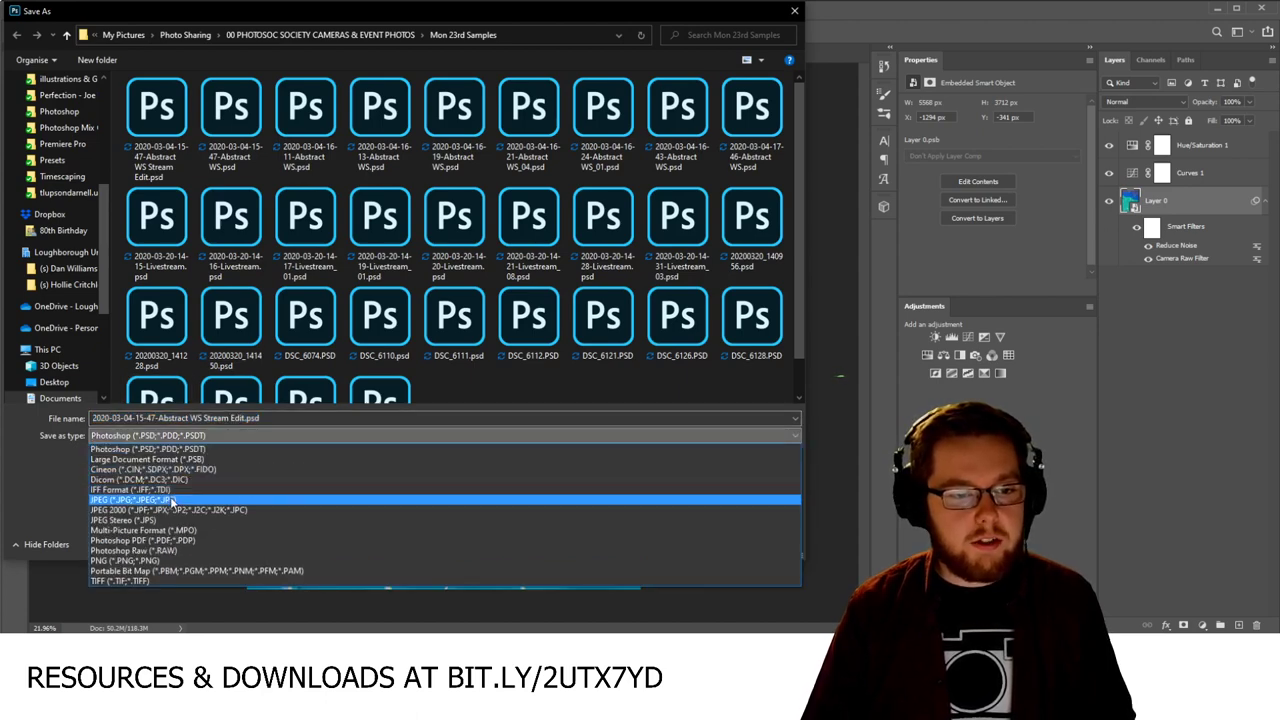
click(172, 501)
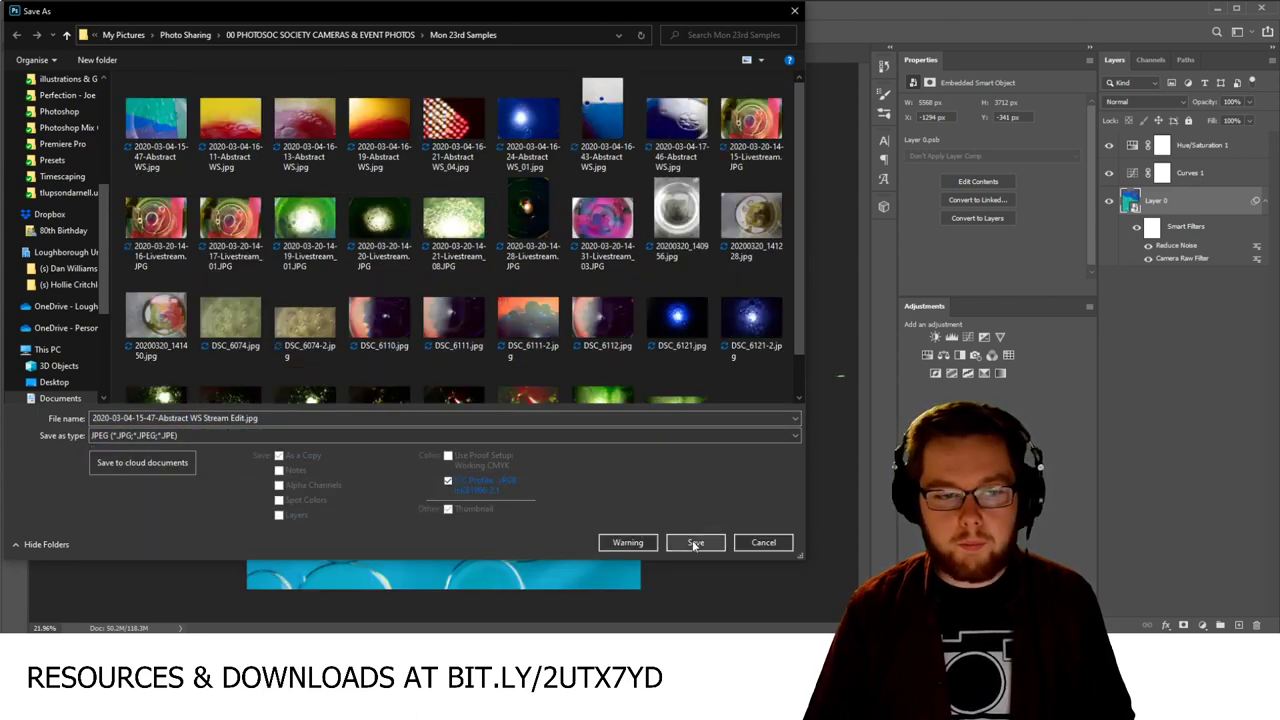
click(695, 542)
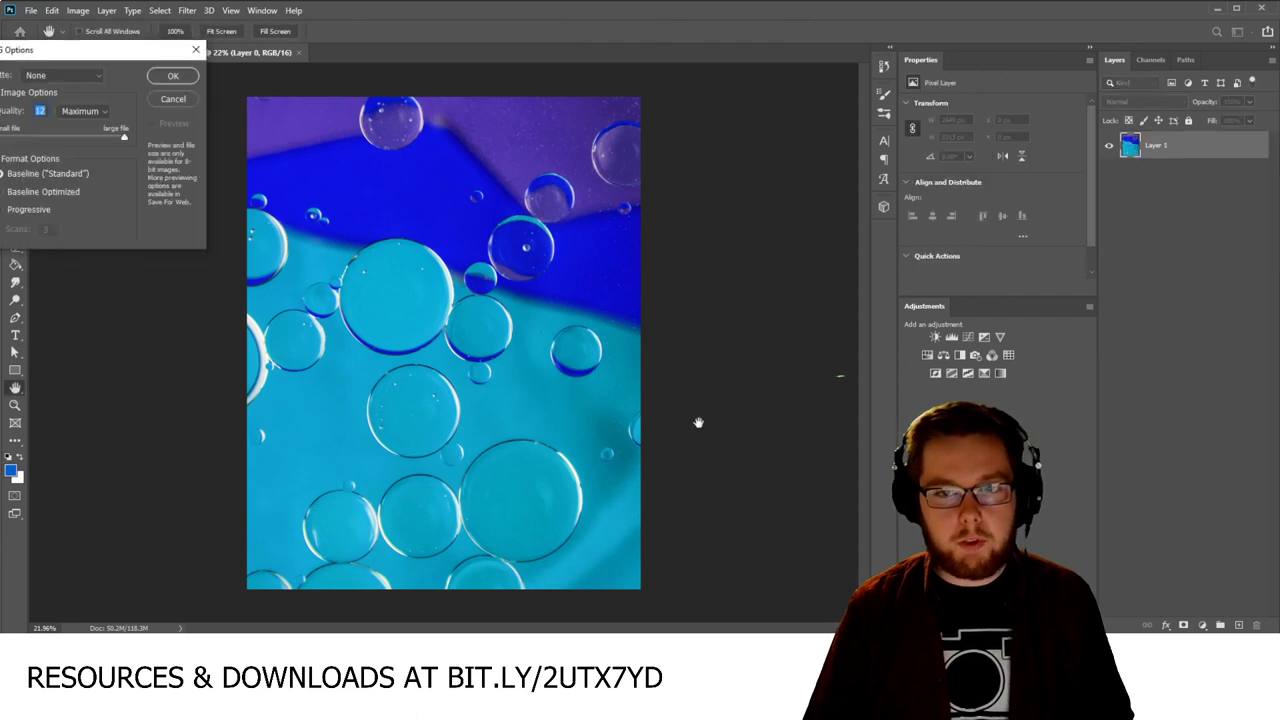
click(172, 76)
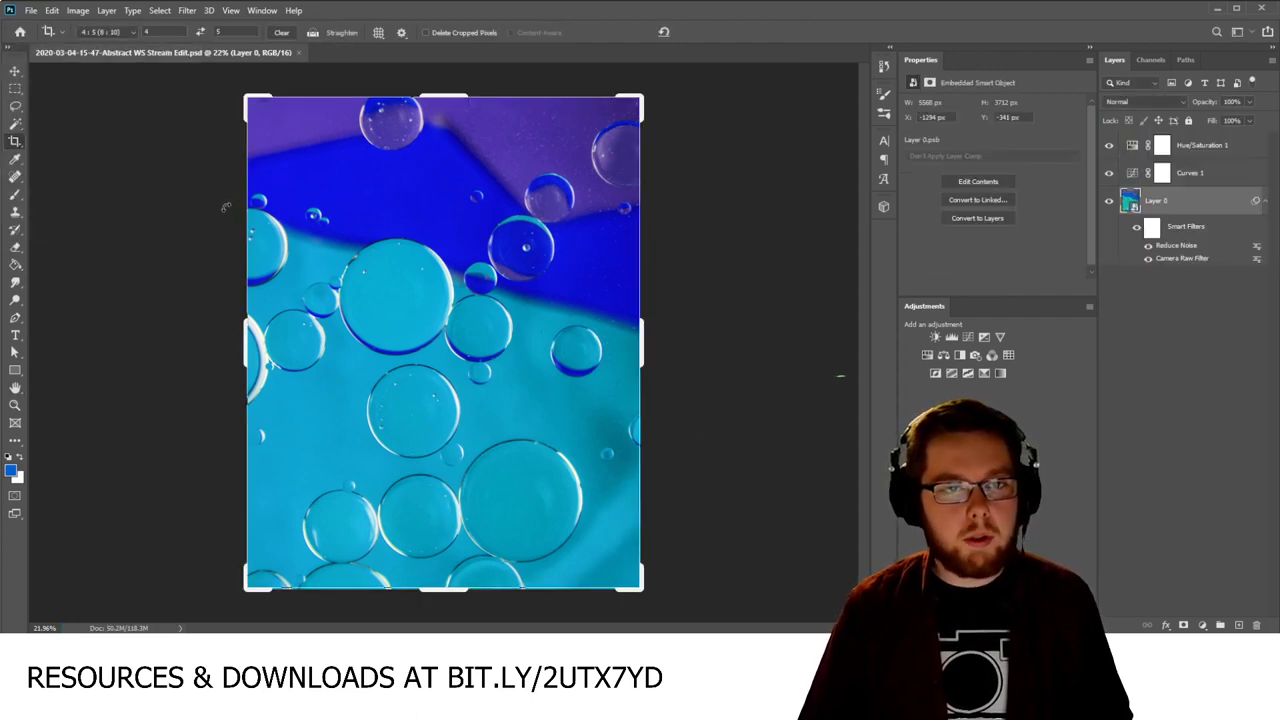
Step: Leave the Crop tool and inspect the finished photo without the surrounding interface, restoring the workspace and deselecting the photo layer
click(13, 71)
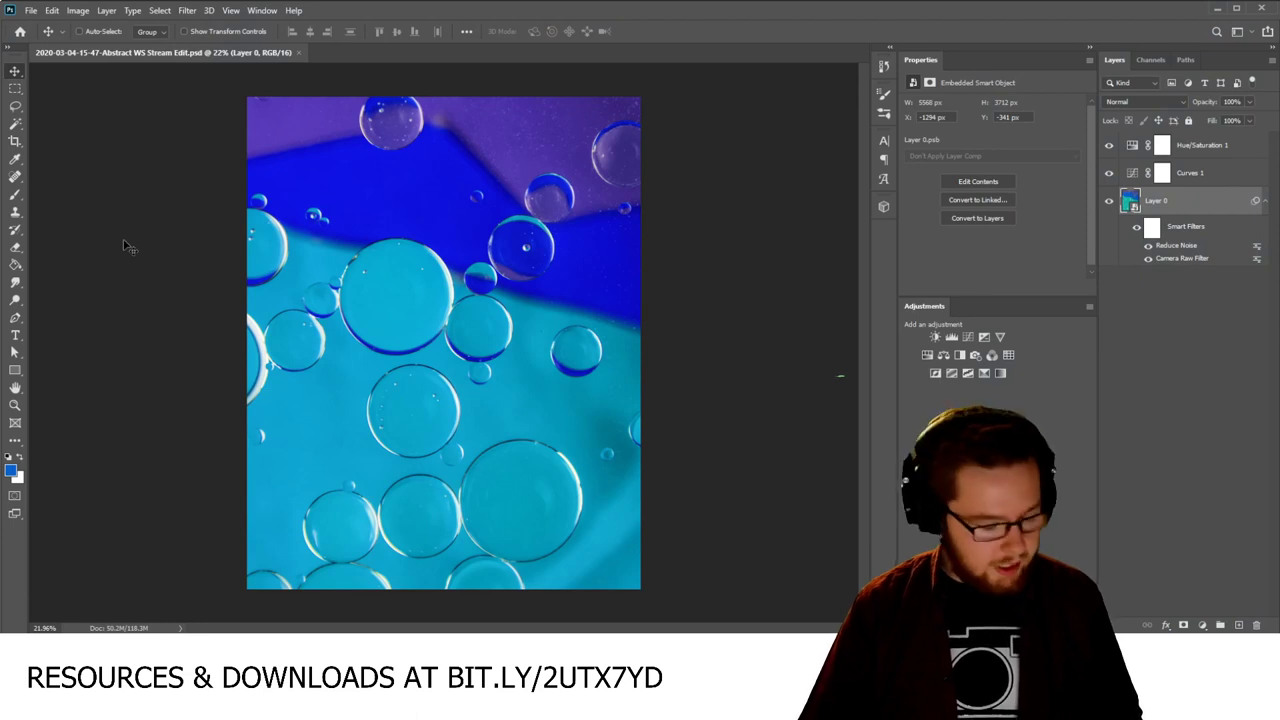
key(Tab)
scroll(633, 388, up, 1)
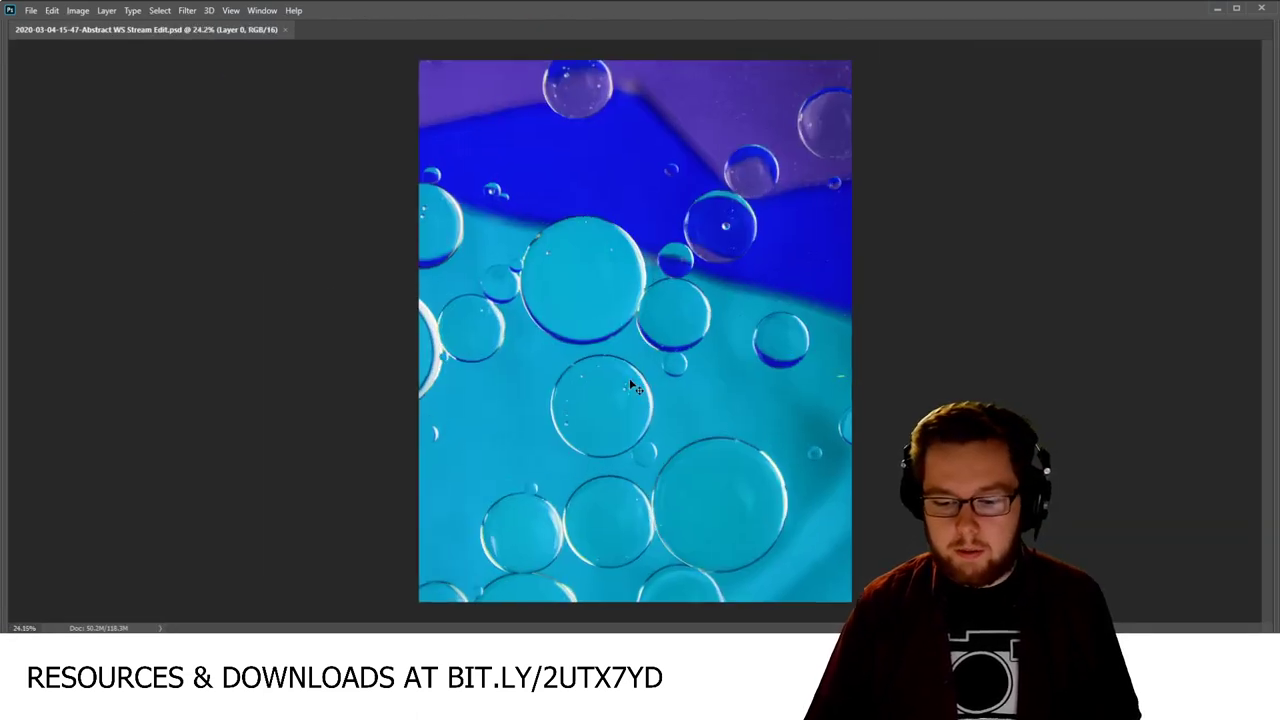
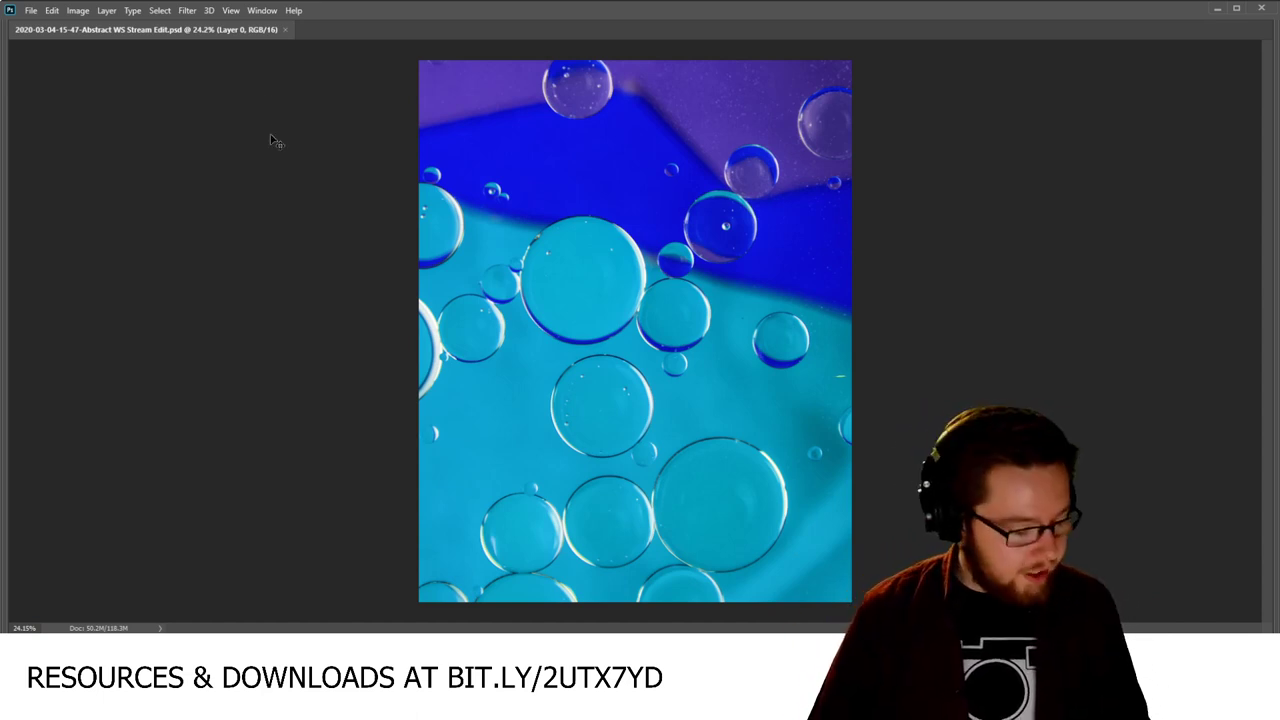
key(Tab)
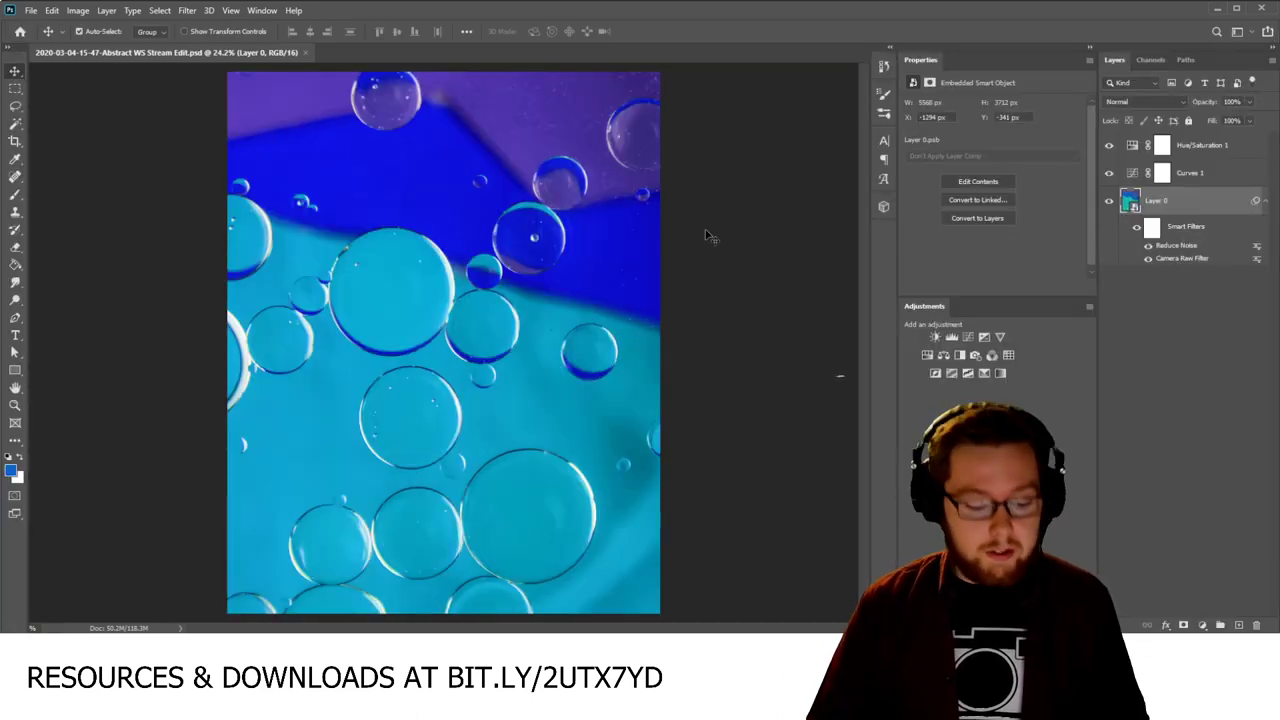
key(ctrl+0)
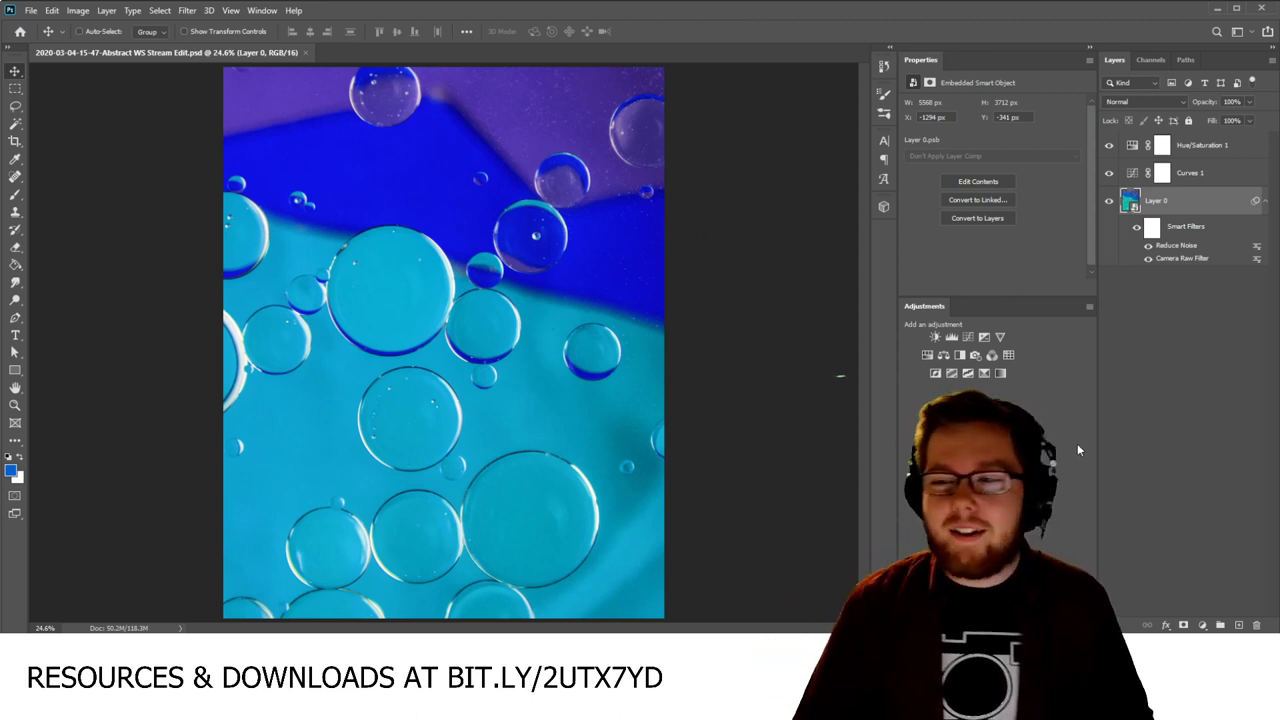
click(1199, 324)
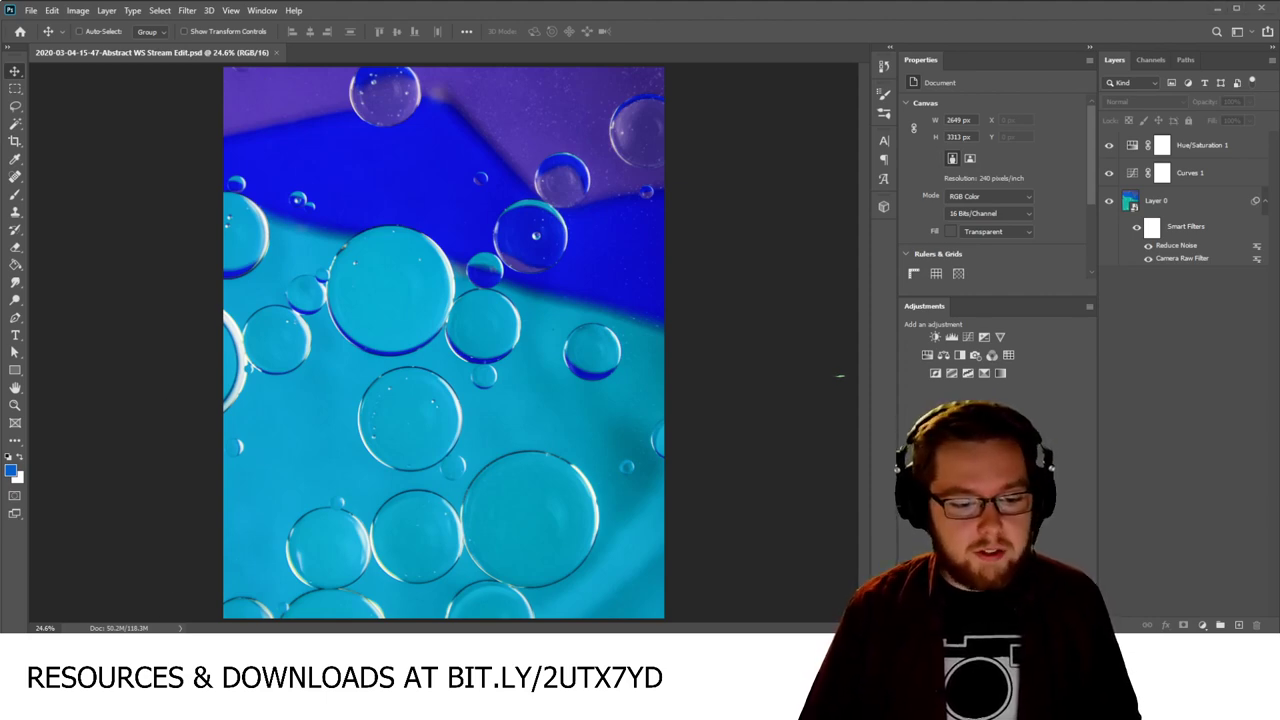
Step: Switch to the browser, copy the share URL of the poll about what to edit first, and return to Photoshop
key(alt+Tab)
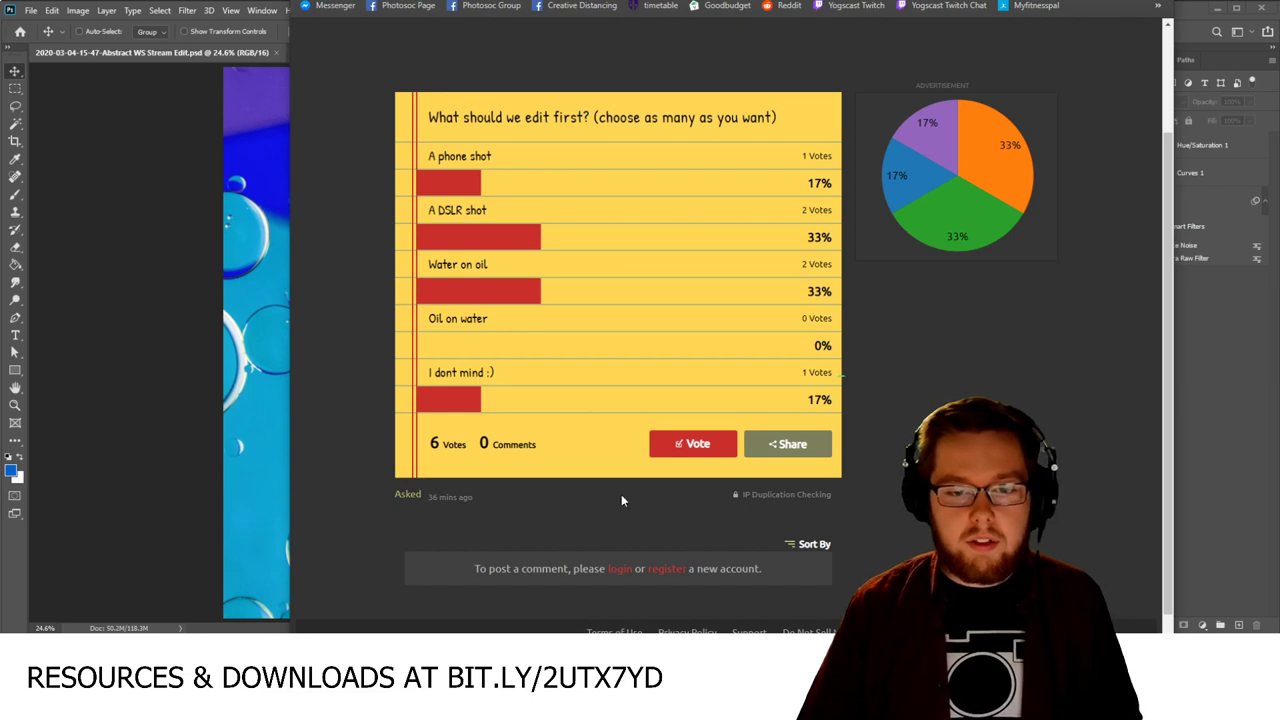
click(787, 444)
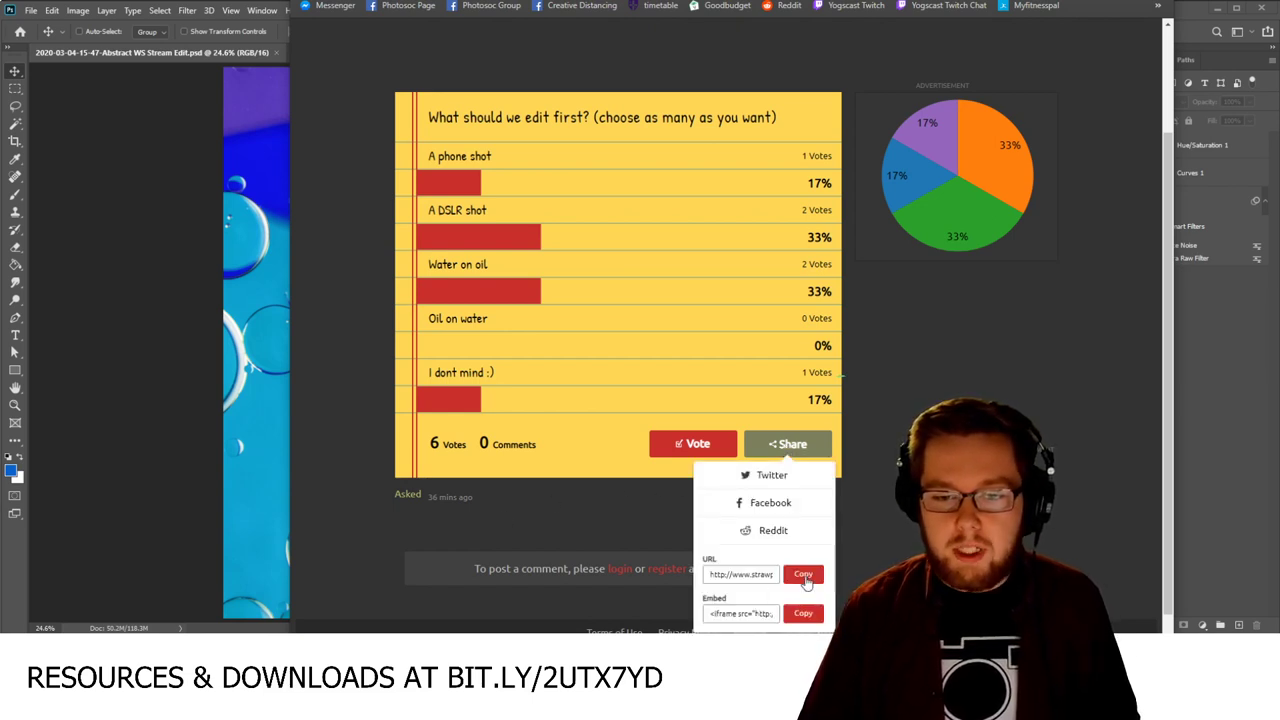
click(803, 574)
click(680, 620)
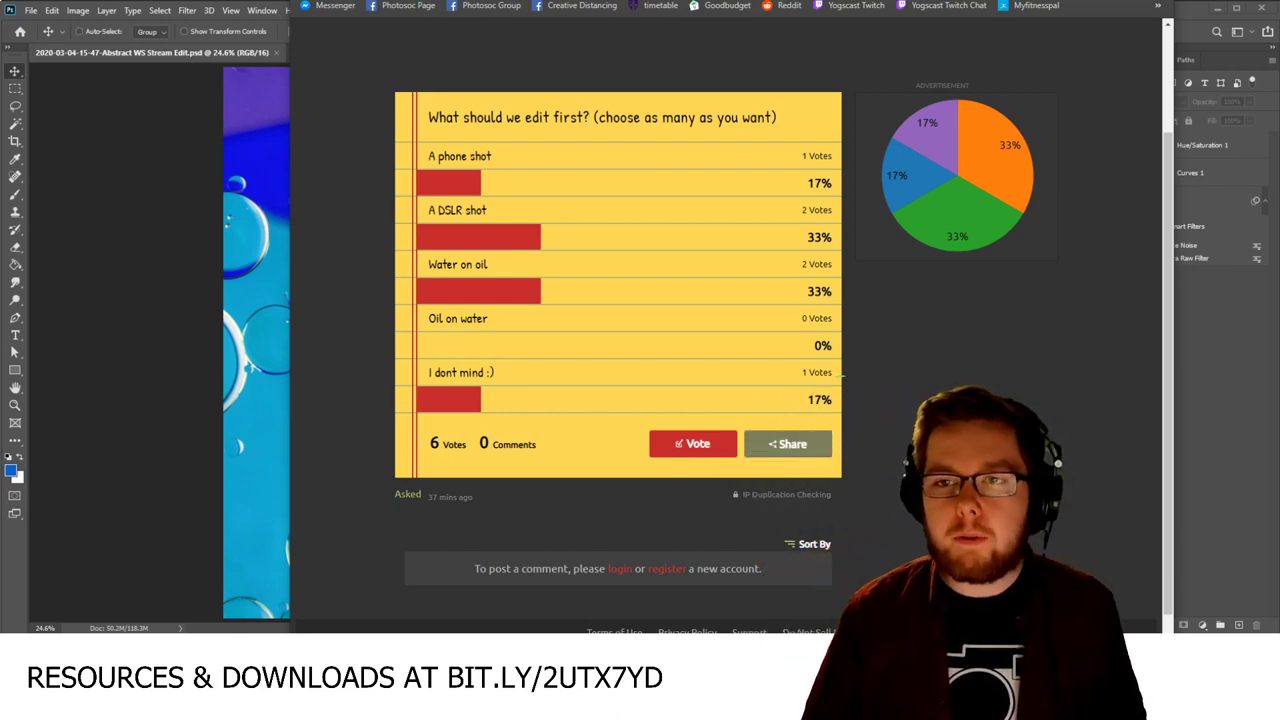
key(alt+Tab)
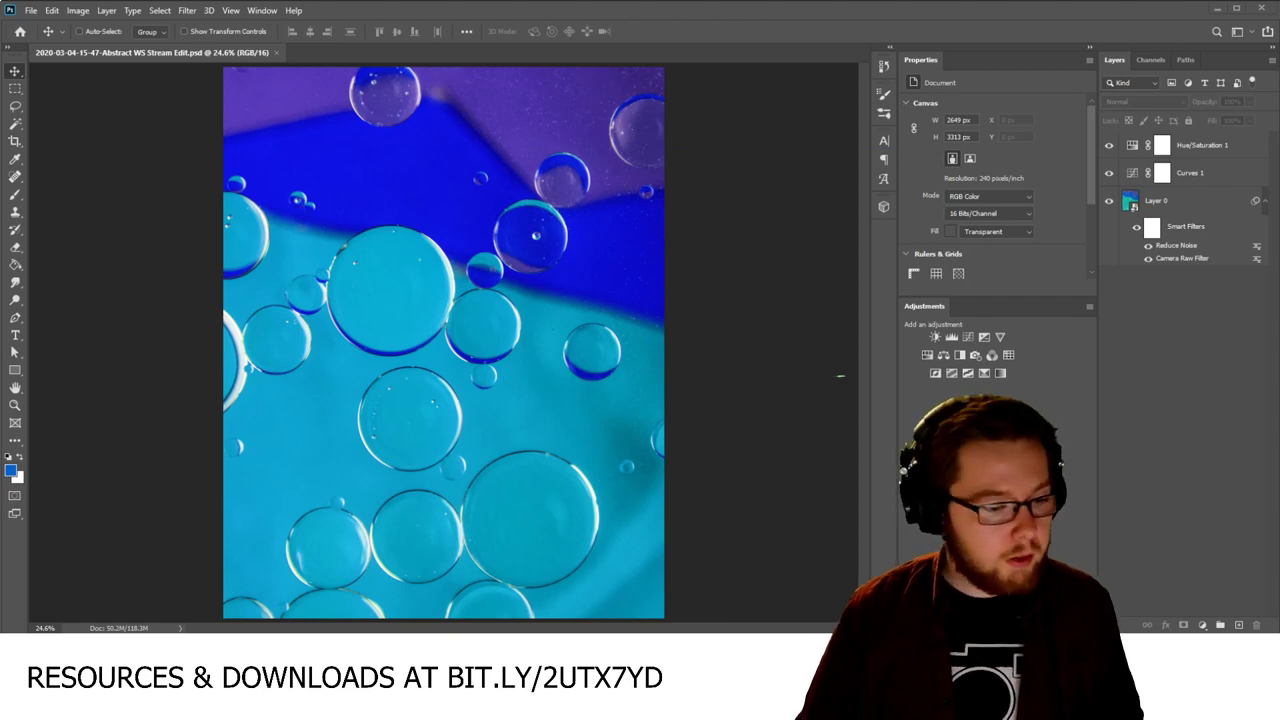
key(alt+Tab)
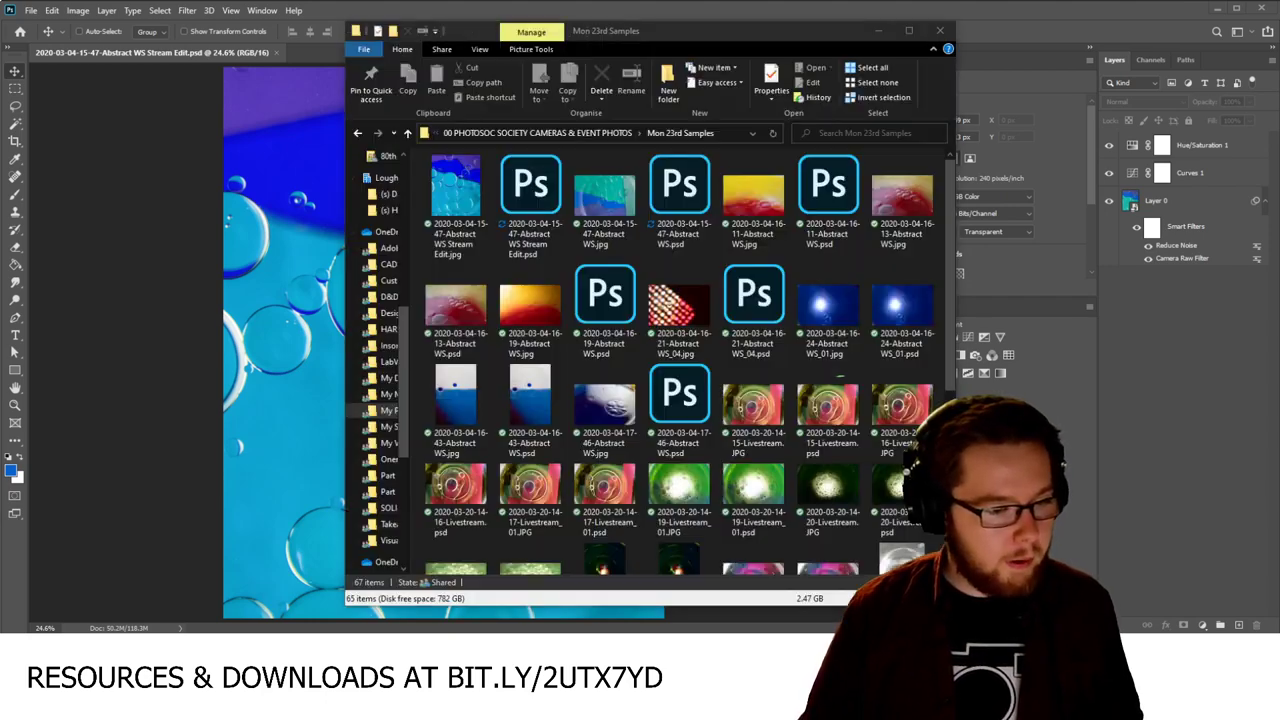
click(758, 405)
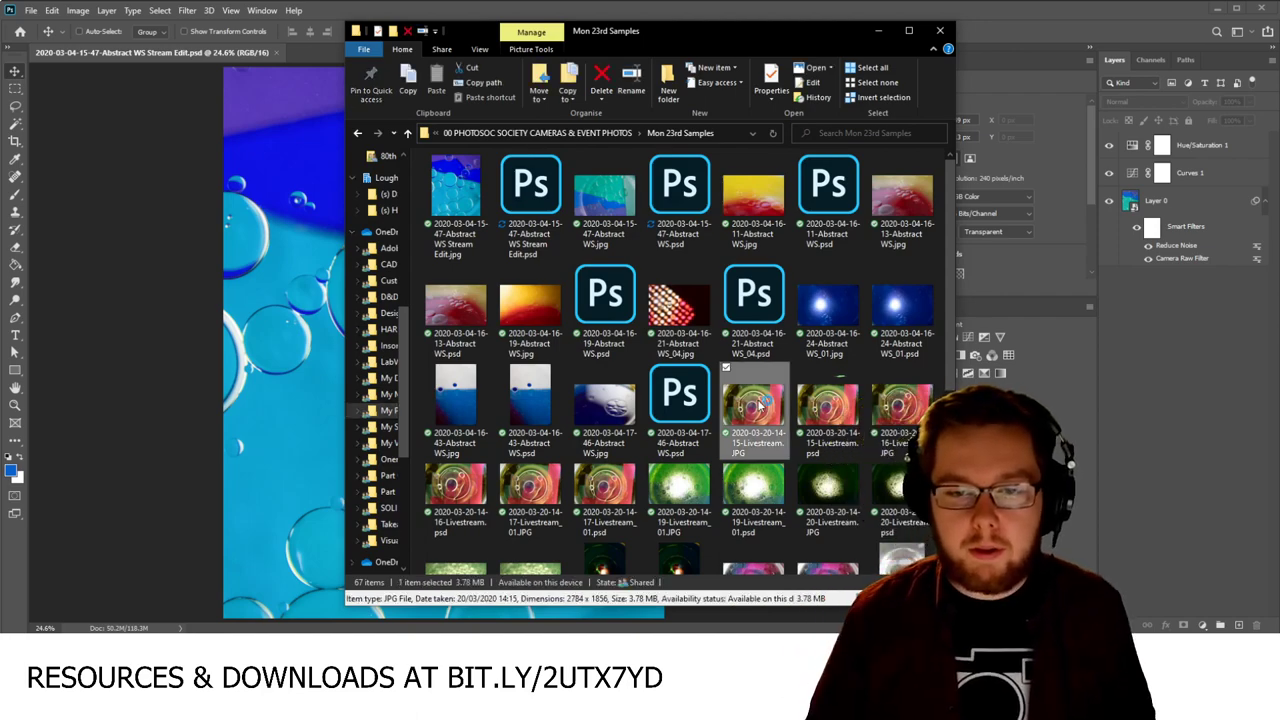
double_click(758, 405)
key(alt+F4)
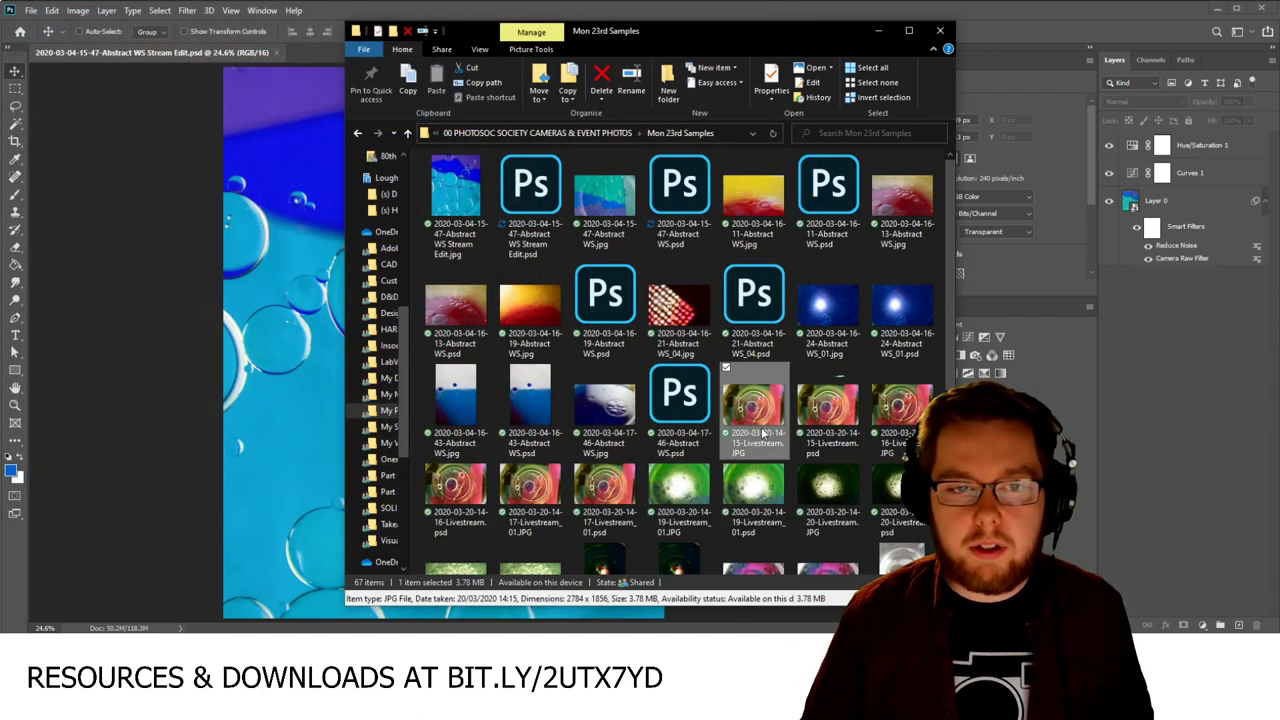
scroll(783, 360, down, 3)
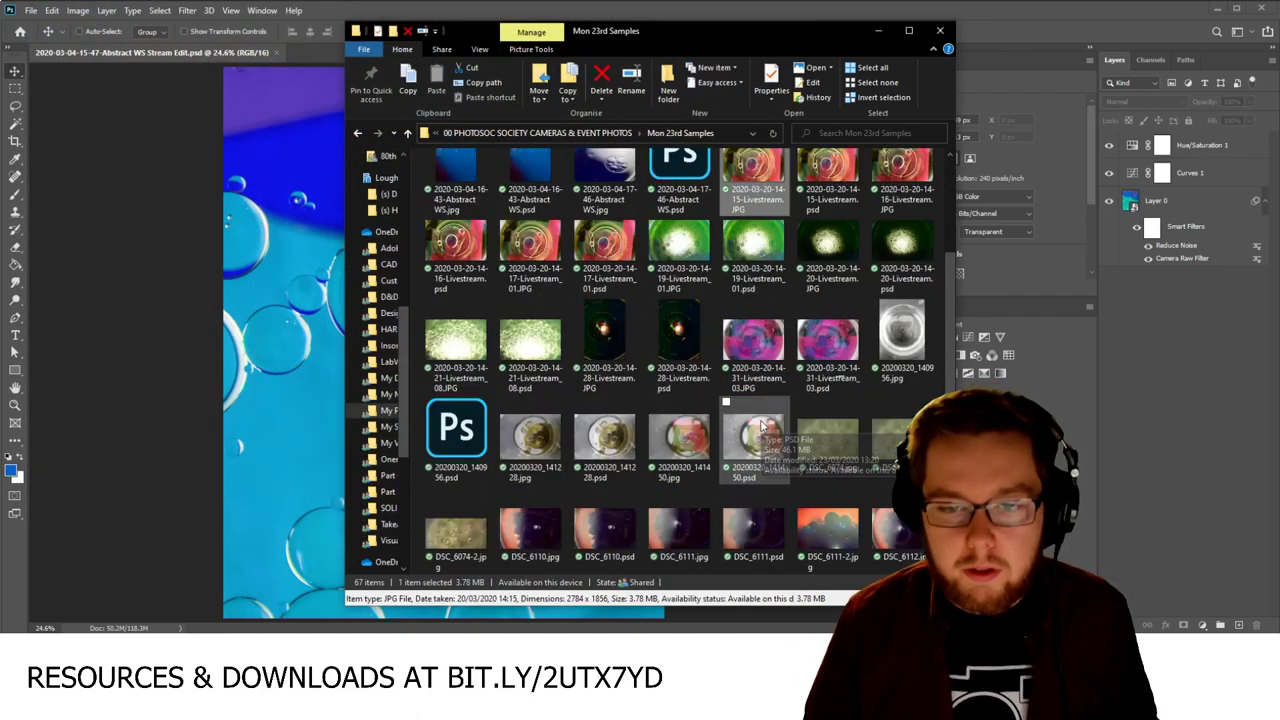
Step: Open 20200320_140956.jpg in Photos and examine the bubbles in the glass up close
double_click(898, 340)
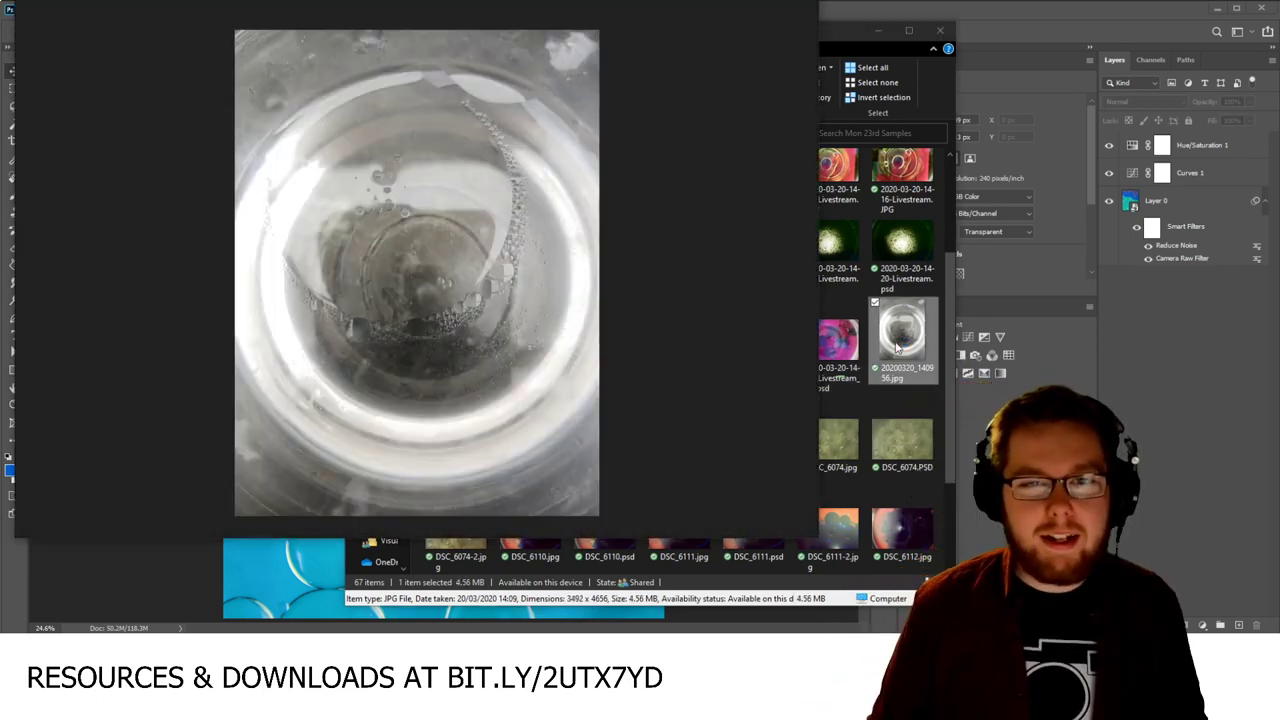
drag(572, 13, 707, 36)
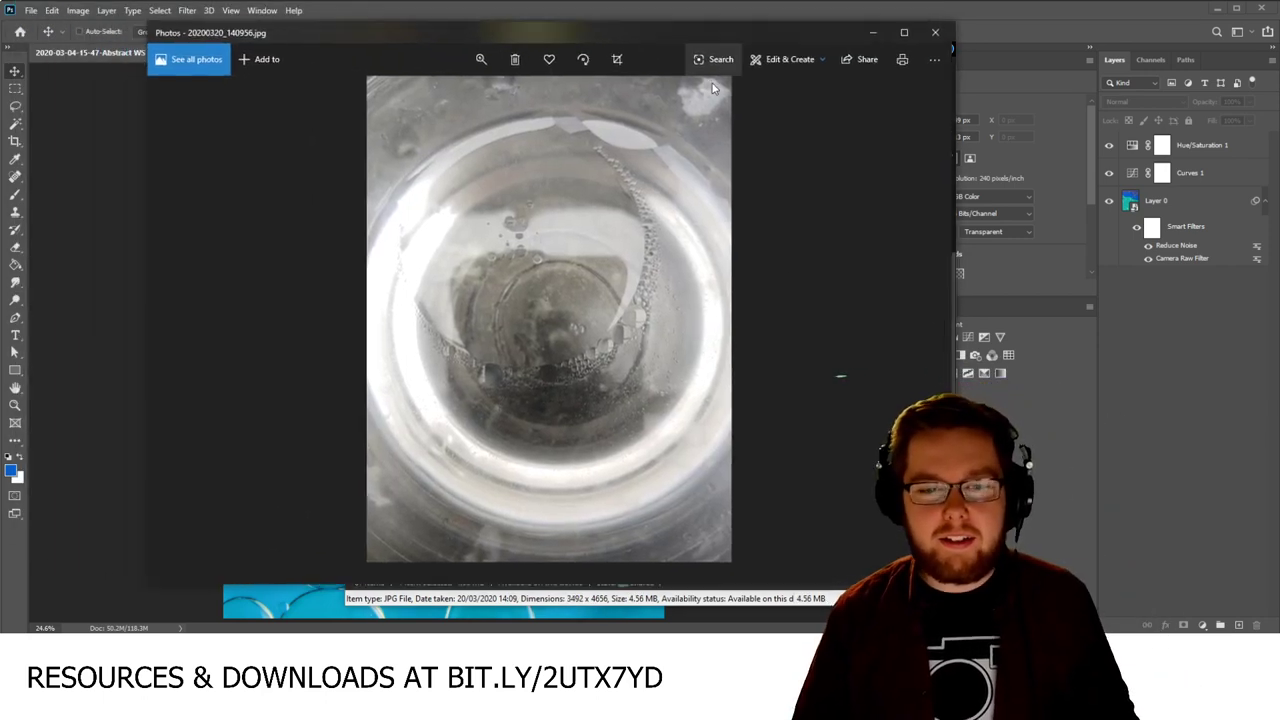
key(ctrl+r)
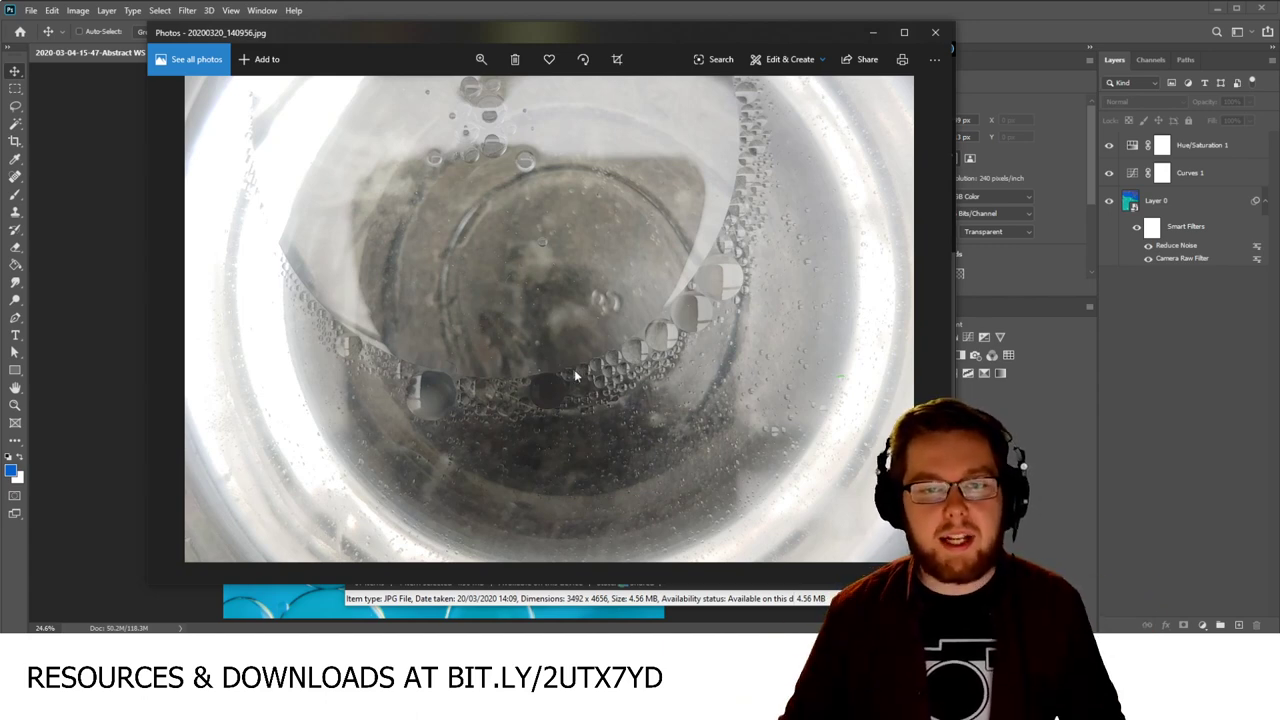
scroll(570, 370, down, 2)
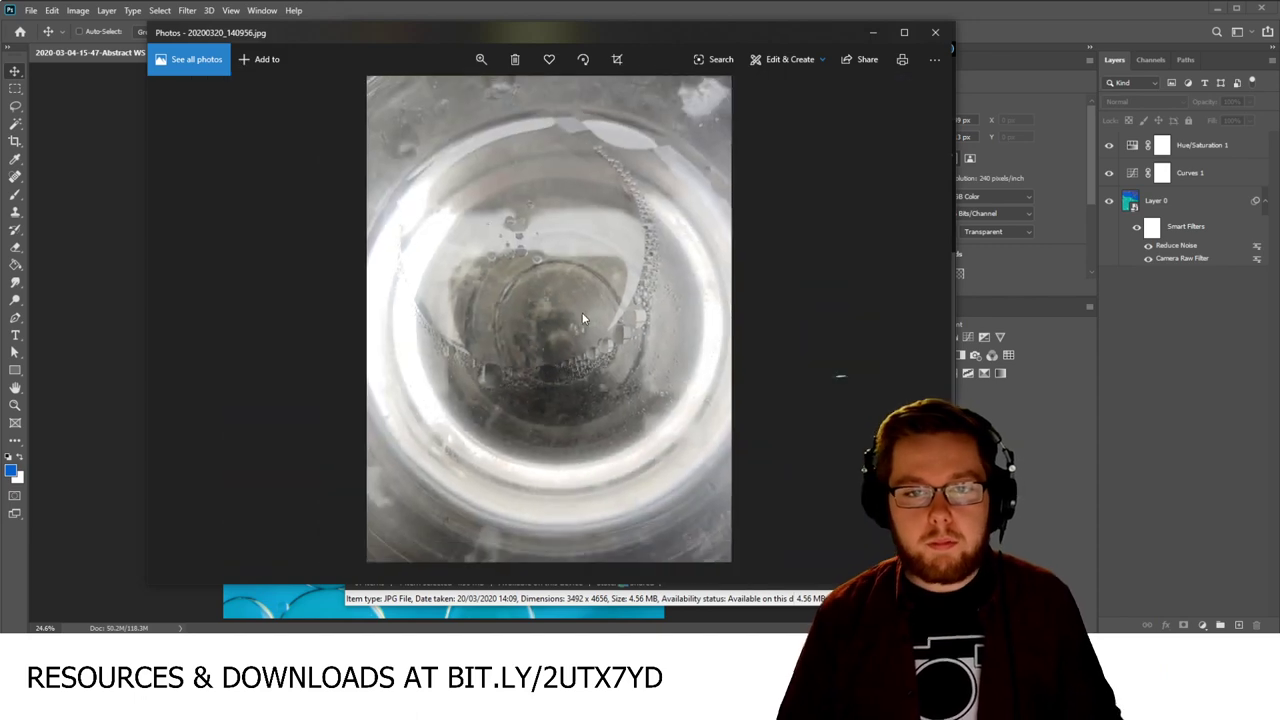
Step: Advance to 20200320_141228.jpg and examine its oil and water bubbles up close
key(Right)
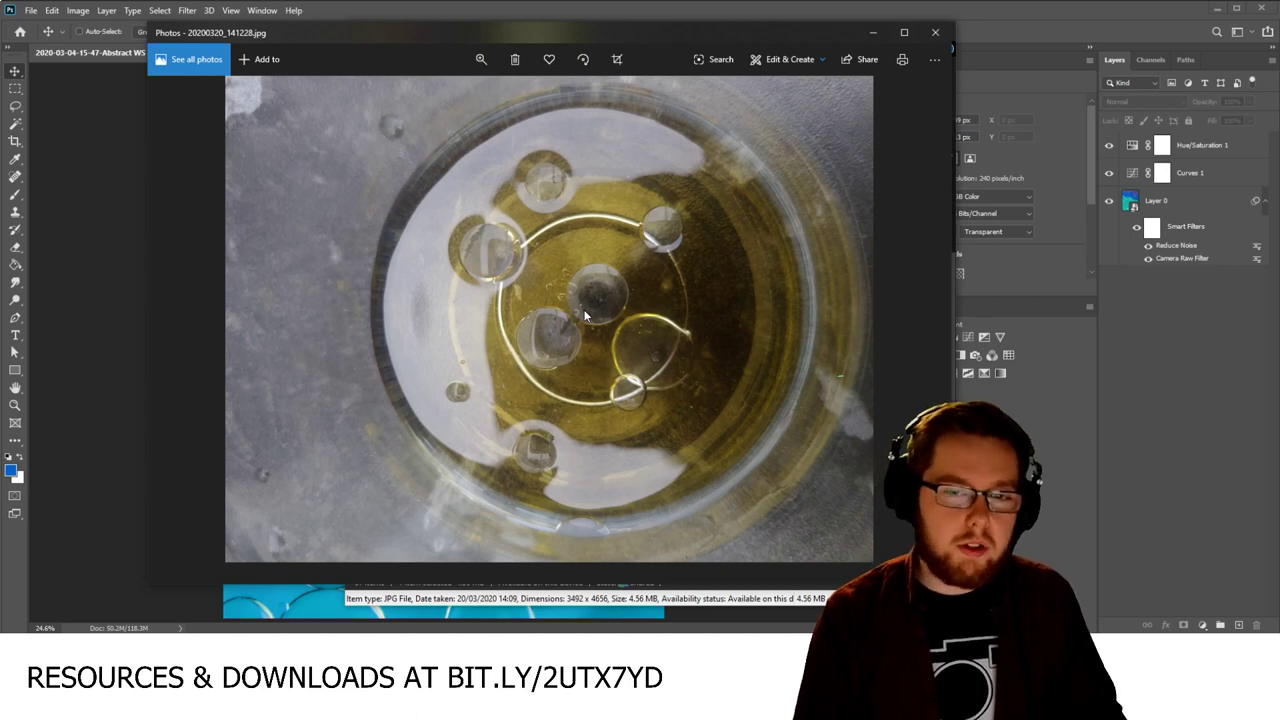
scroll(530, 262, up, 3)
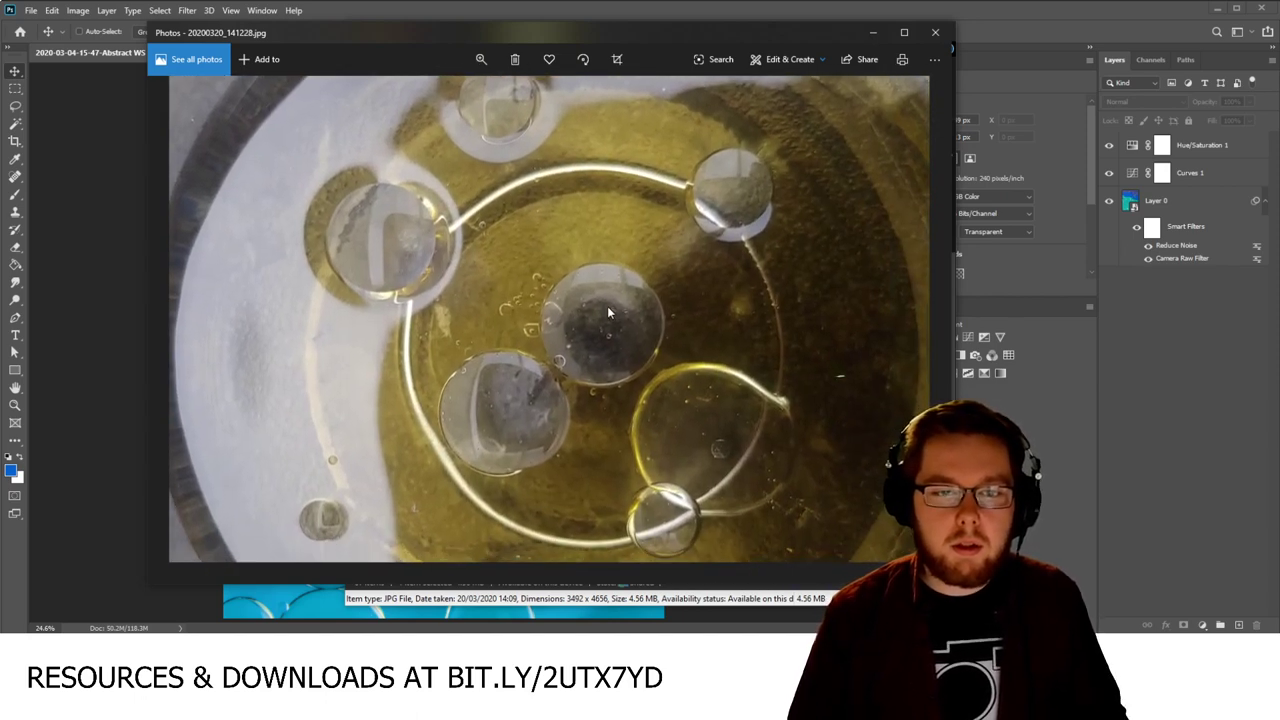
scroll(608, 308, down, 3)
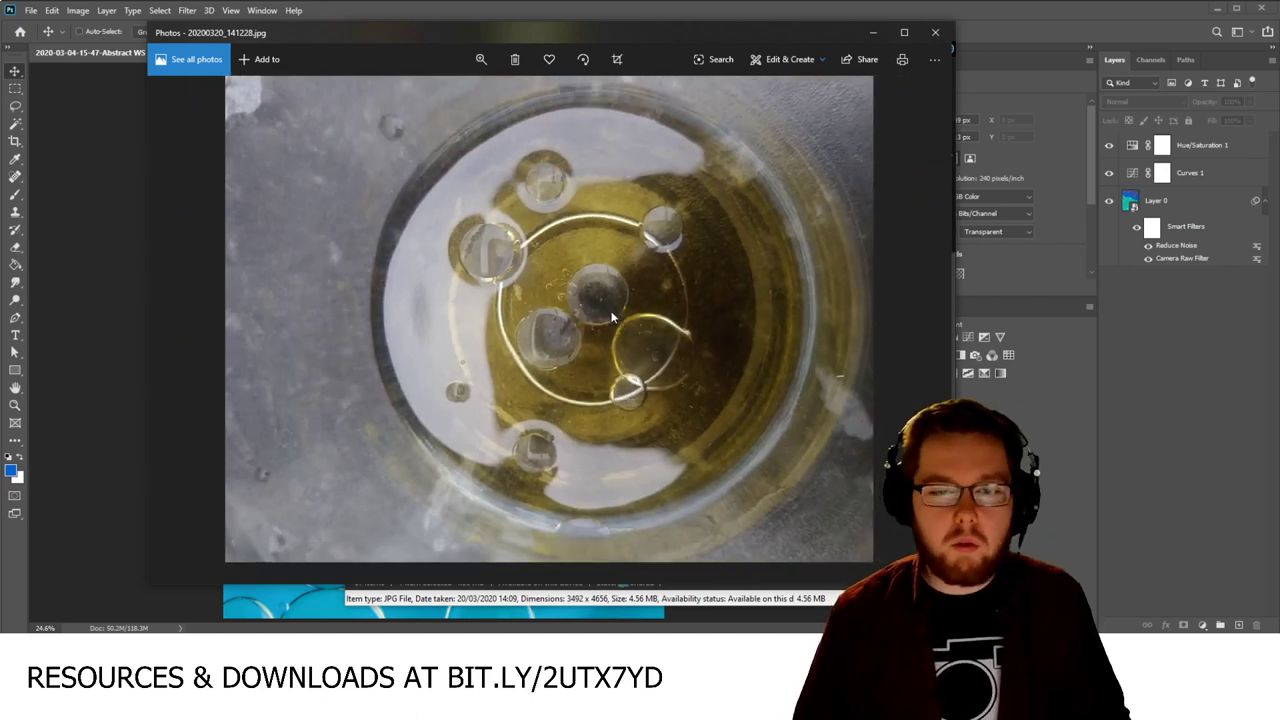
Step: Advance to 20200320_141450.jpg, examine its coloured bubbles up close, and close the photo viewer
key(Right)
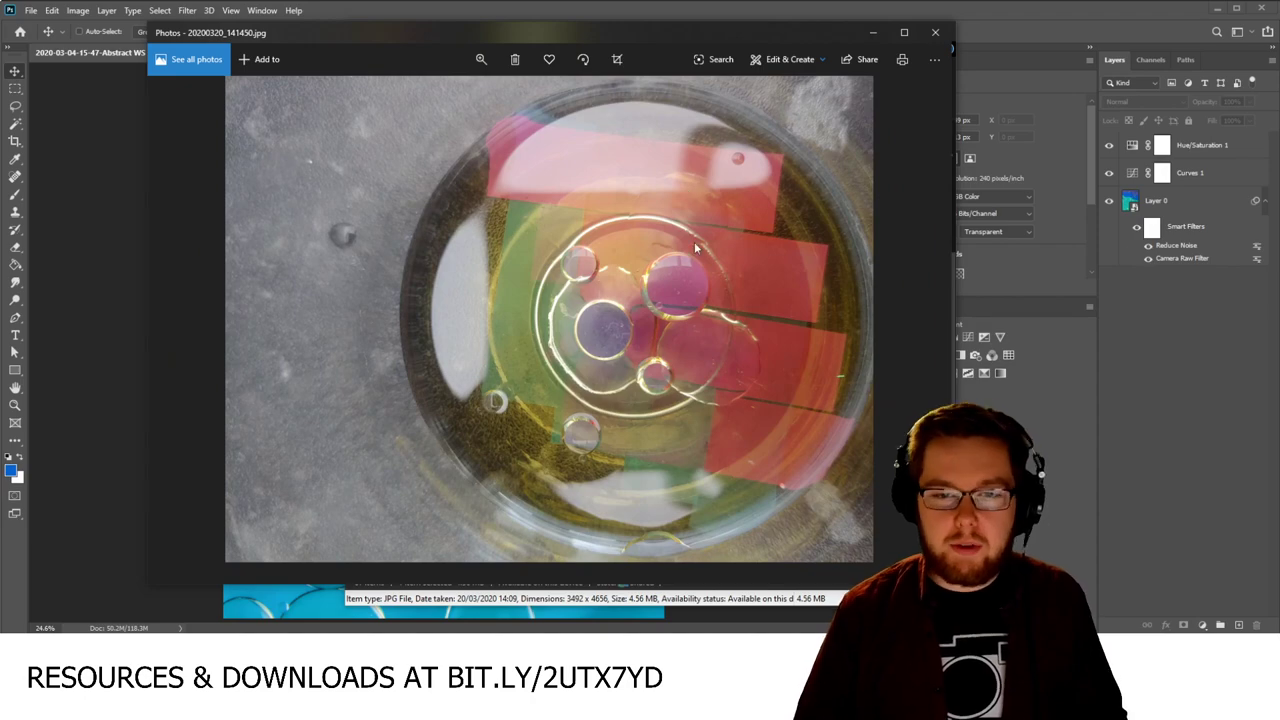
scroll(701, 361, up, 2)
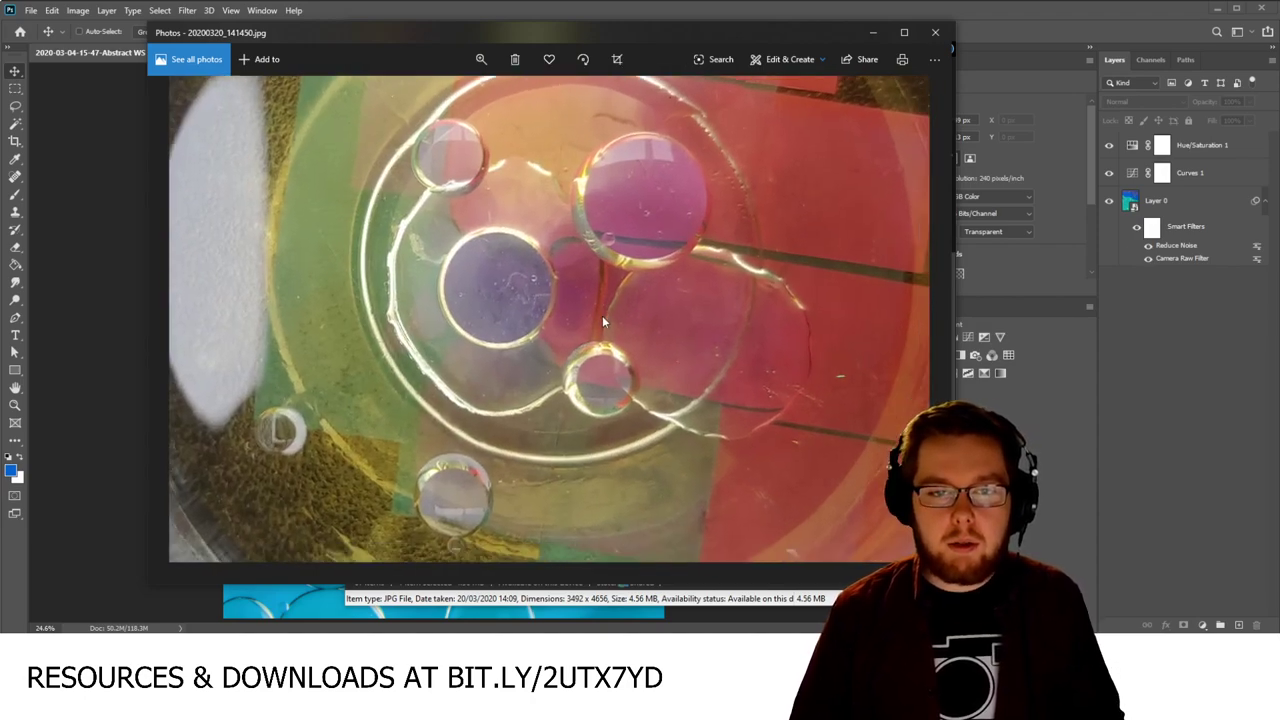
scroll(583, 357, down, 3)
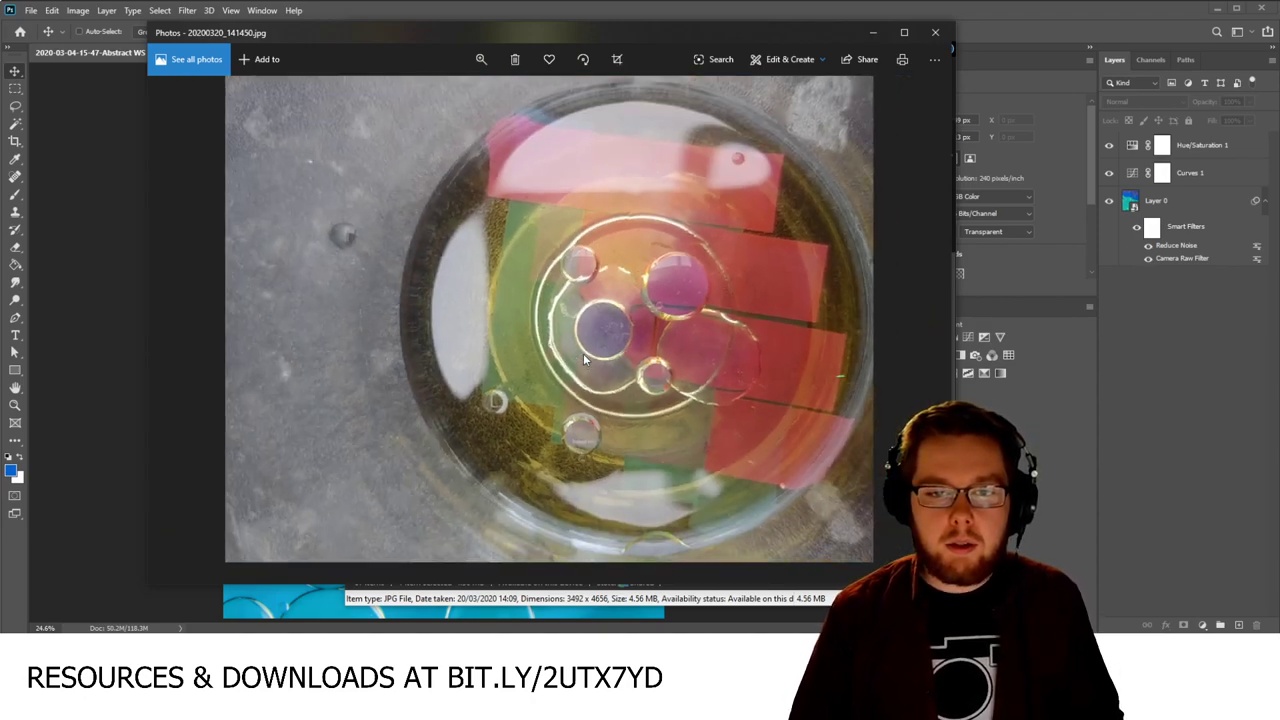
click(935, 32)
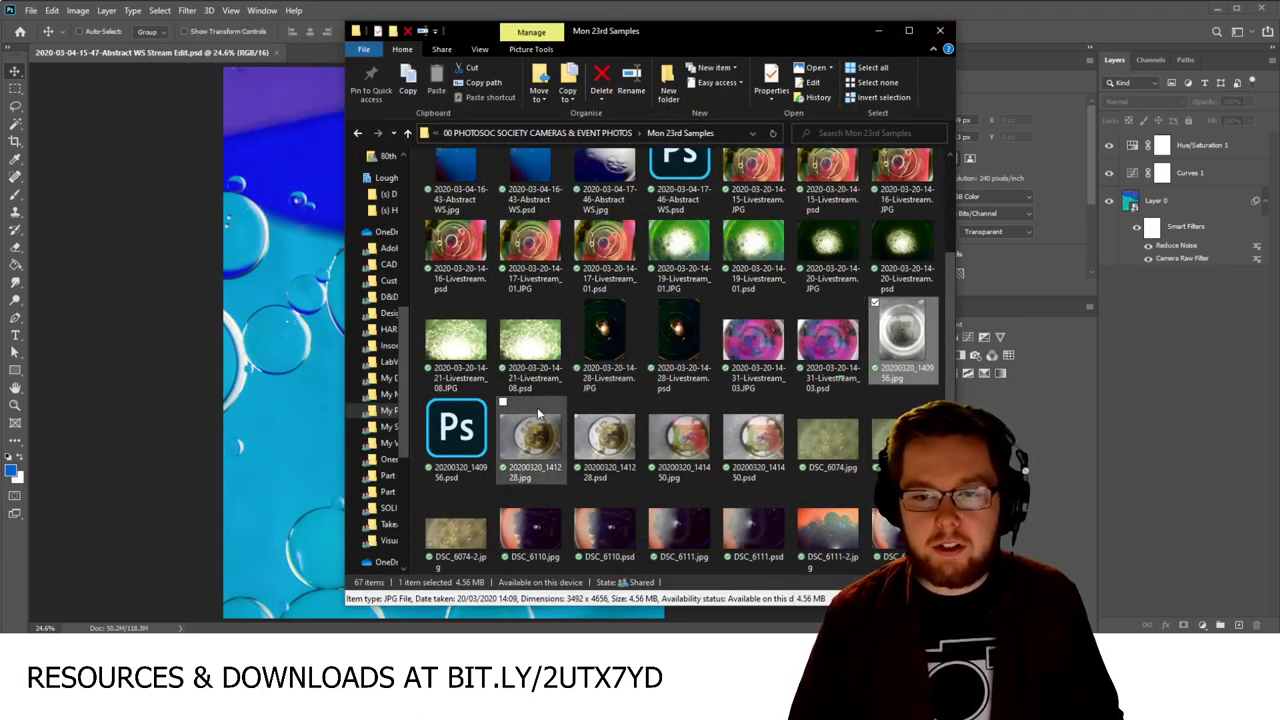
Step: Take a brief look at 20200320_140956.jpg, and open 20200320_140956.psd from the Mon 23rd Samples folder in Photoshop
double_click(872, 340)
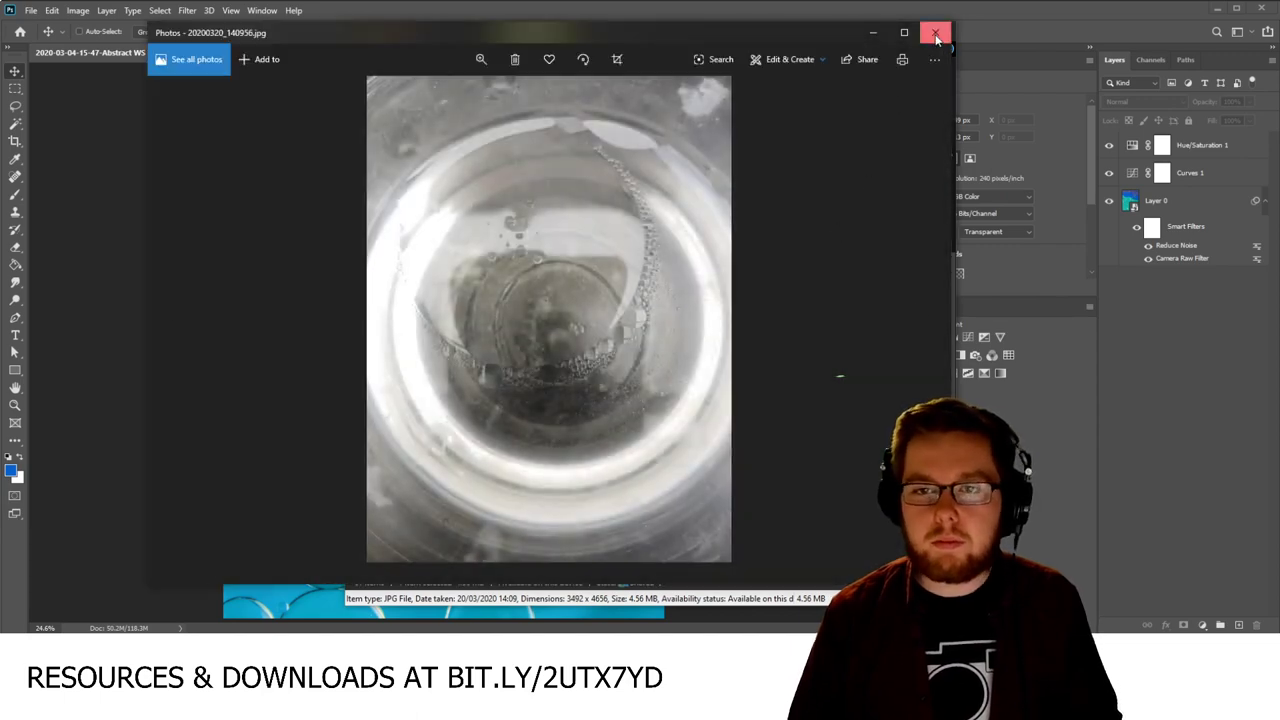
click(933, 31)
click(487, 418)
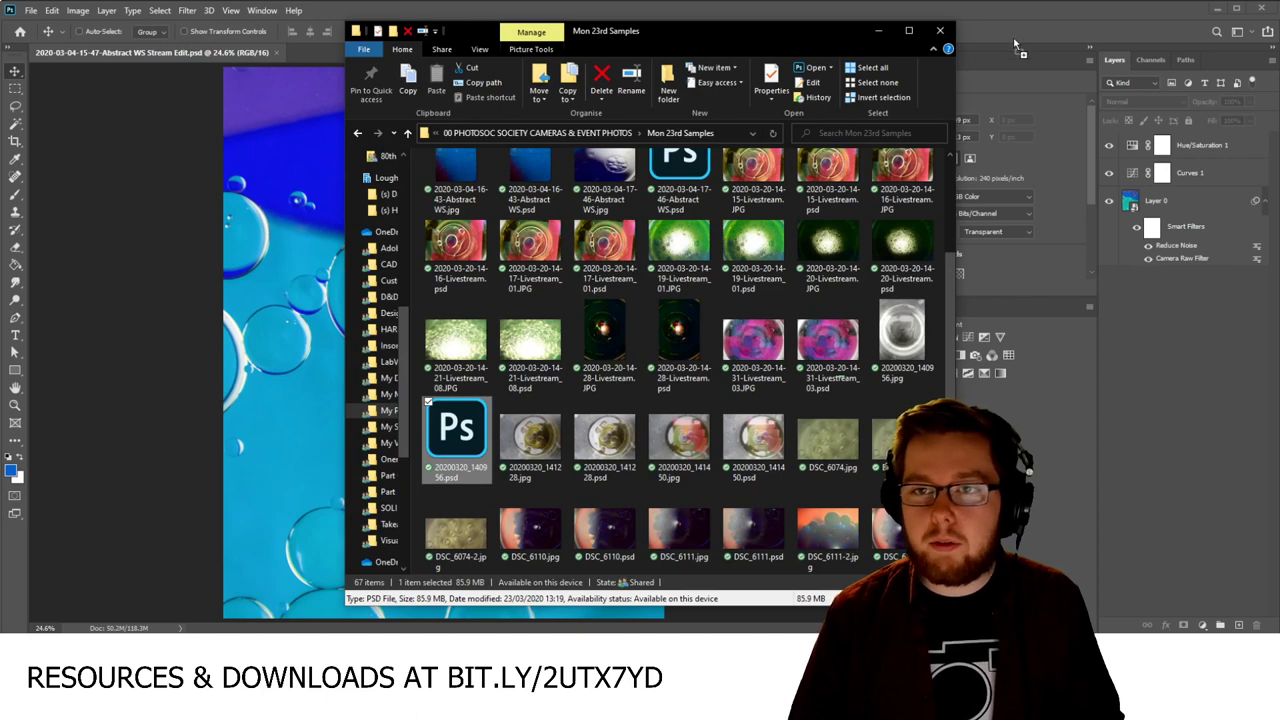
key(Return)
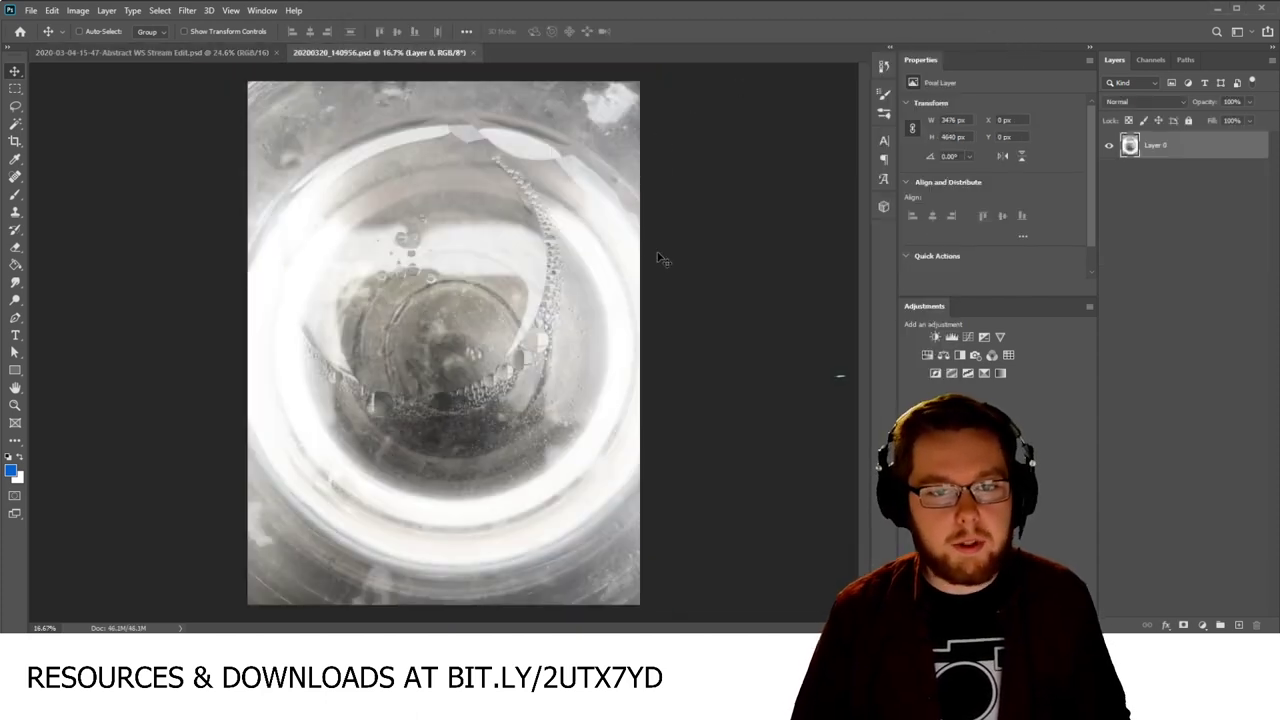
click(1204, 410)
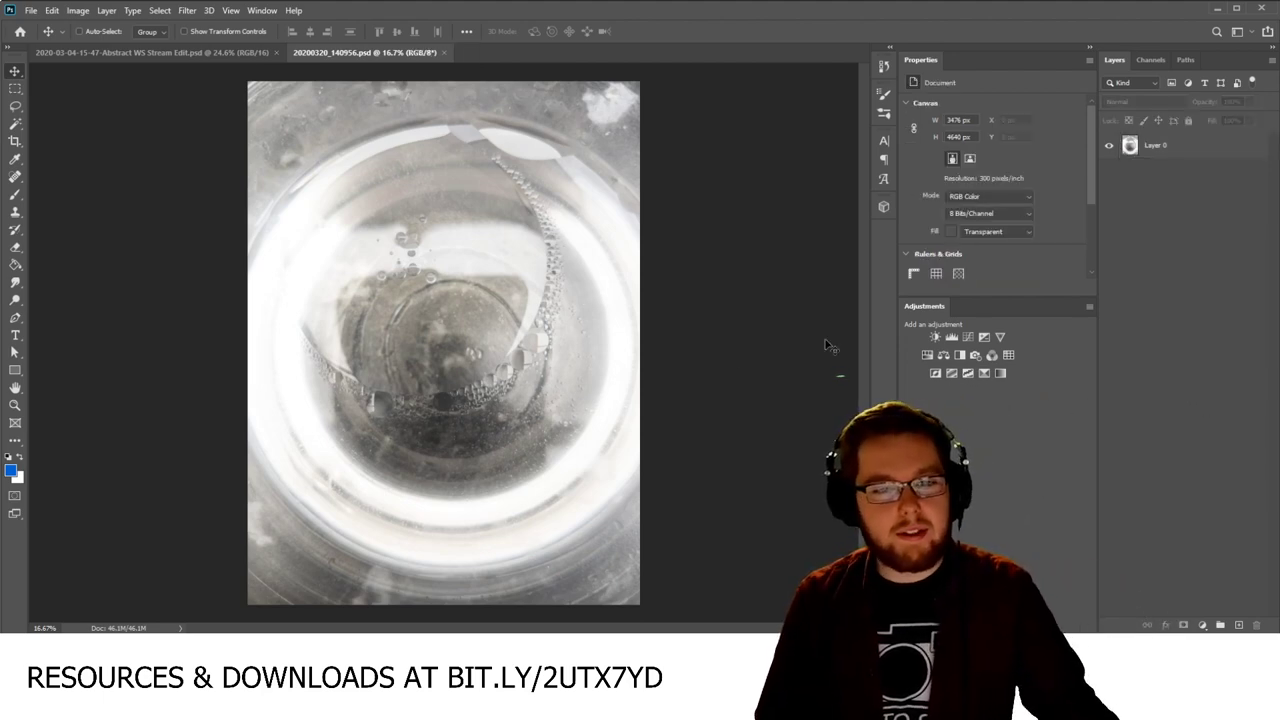
Step: Convert Layer 0 of the glass photo to a smart object
scroll(455, 398, up, 2)
scroll(455, 398, up, 1)
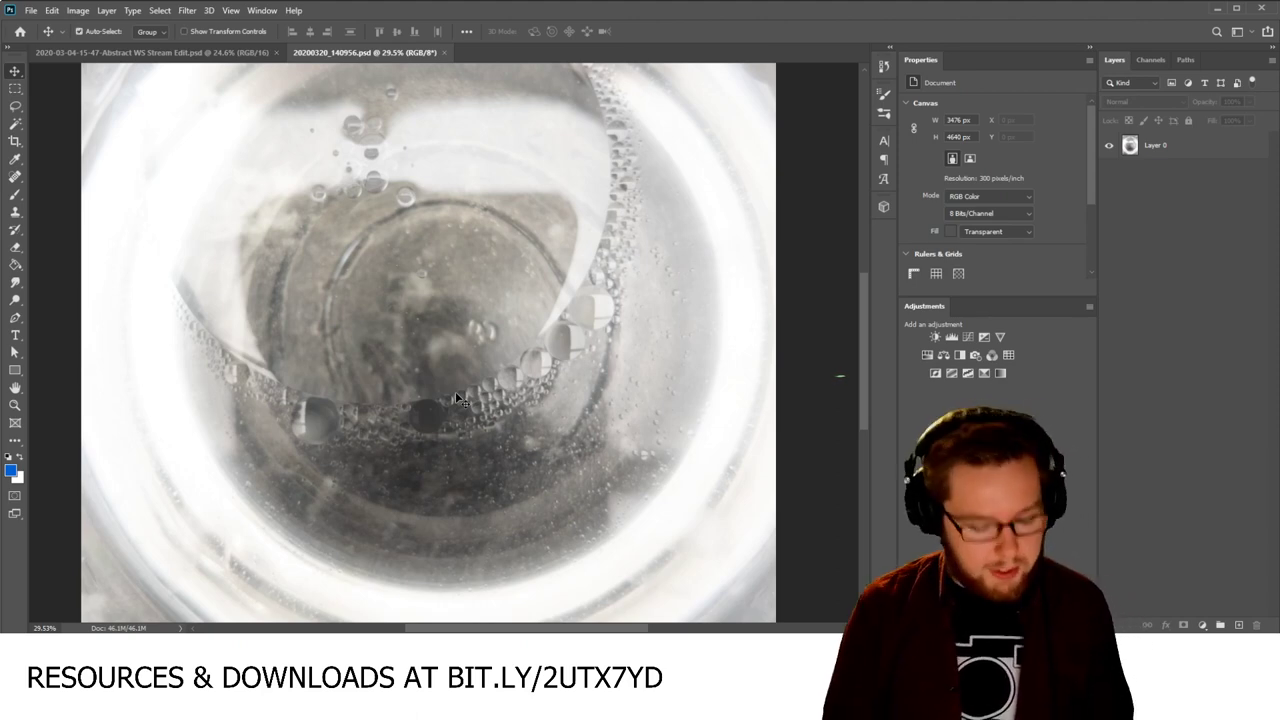
key(ctrl+0)
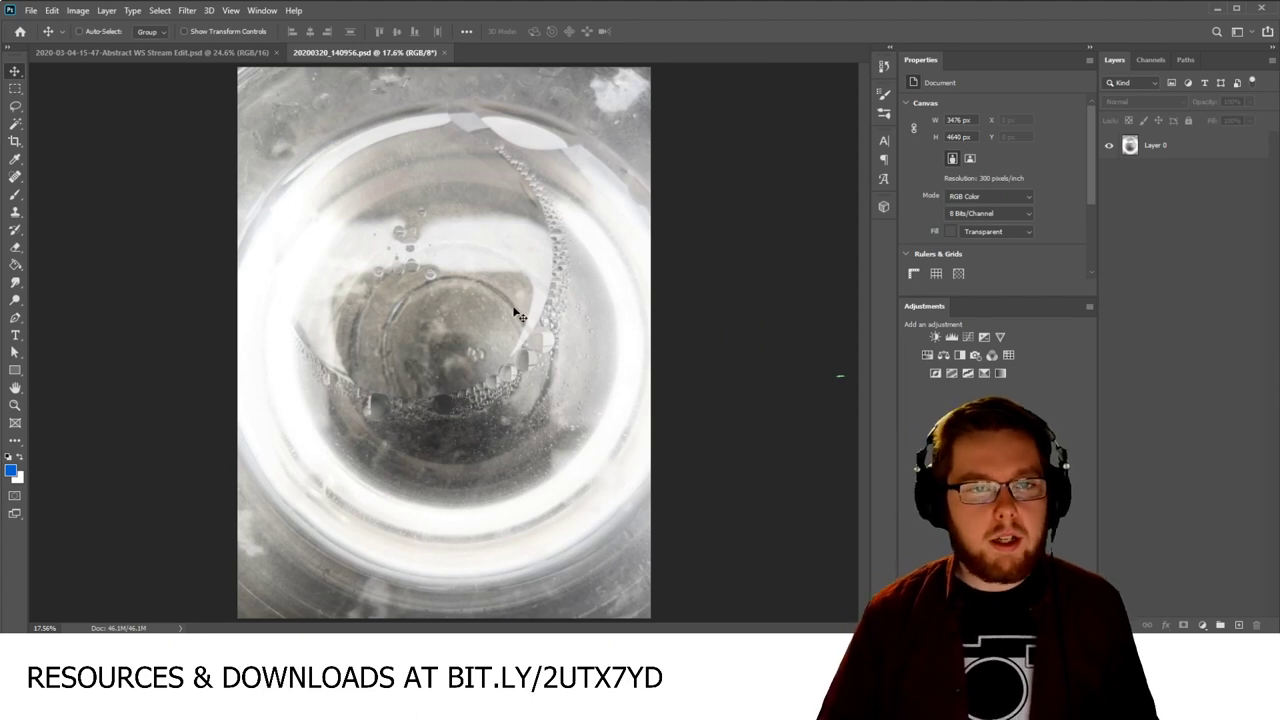
click(1172, 145)
right_click(1173, 146)
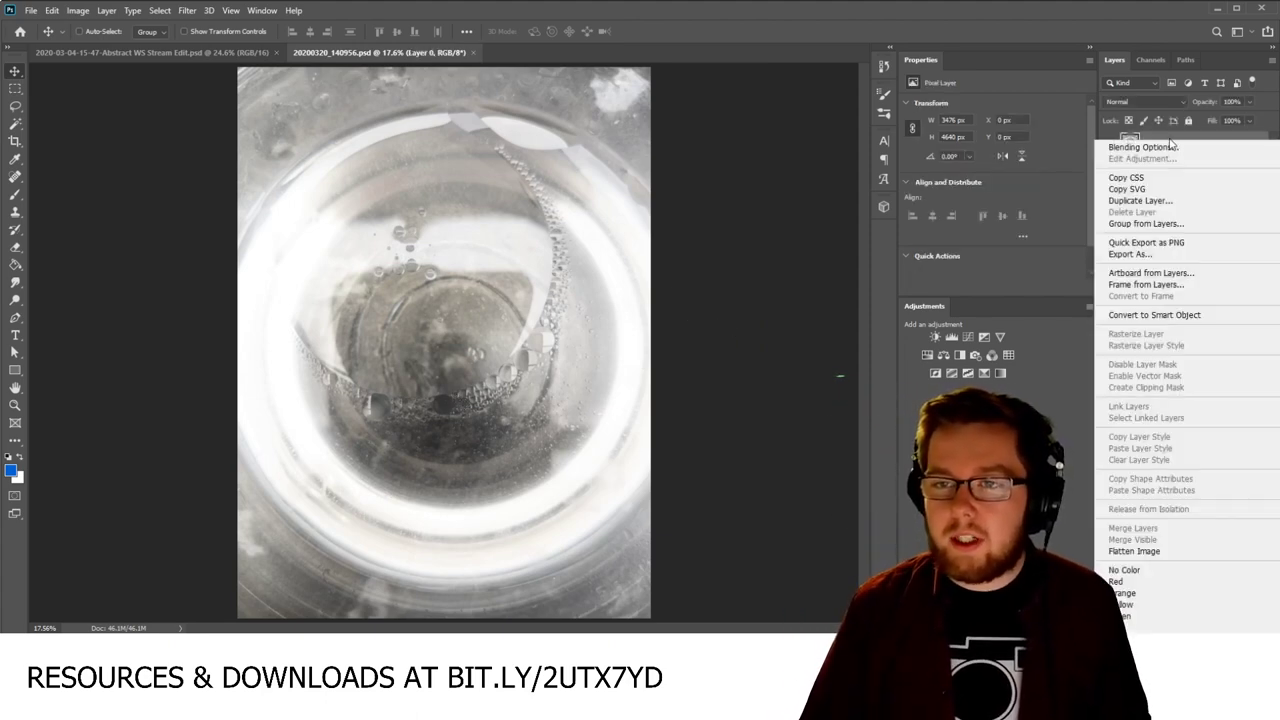
click(1193, 314)
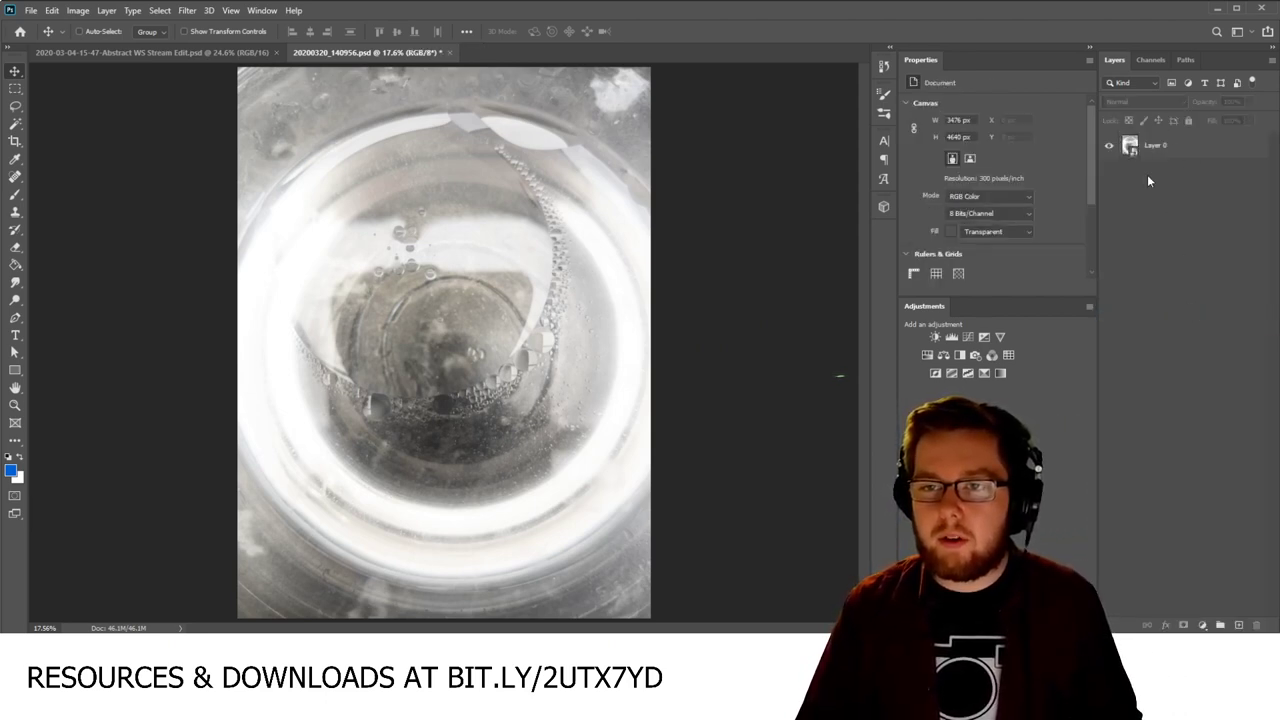
Step: Start the Camera Raw Filter on Layer 0 and raise Clarity to bring out the bubbles in the glass
click(1179, 145)
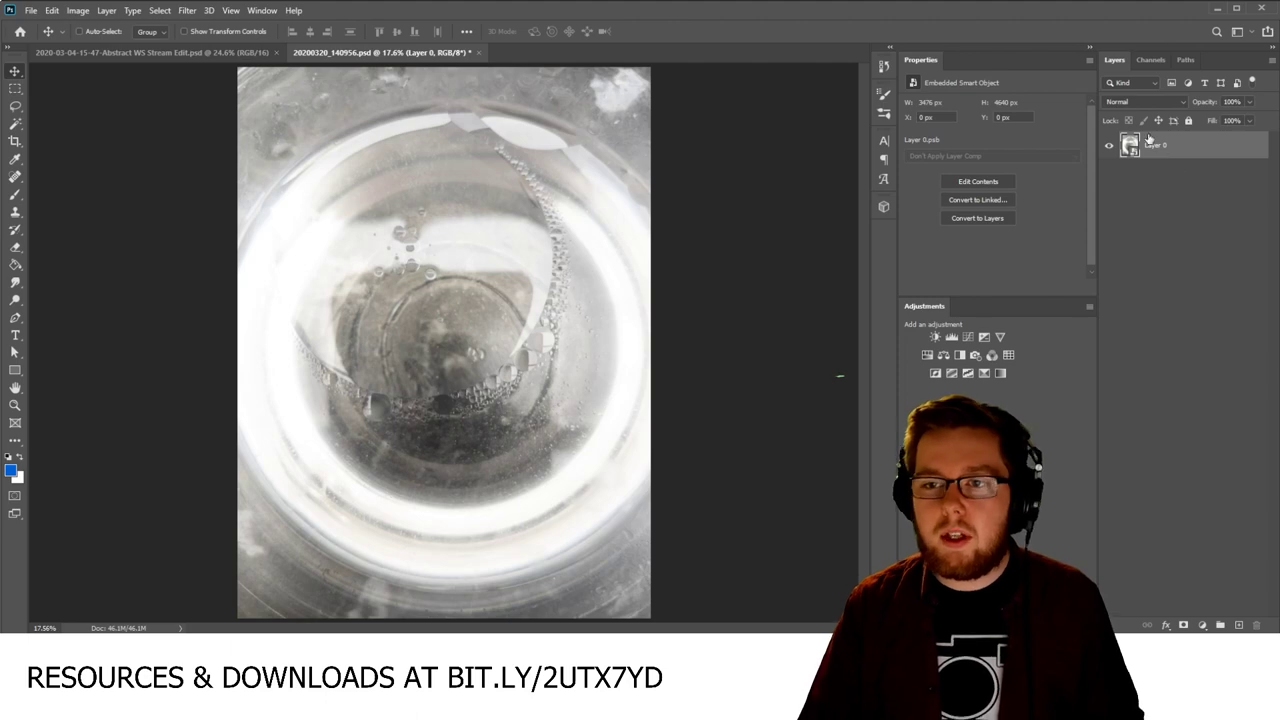
click(186, 11)
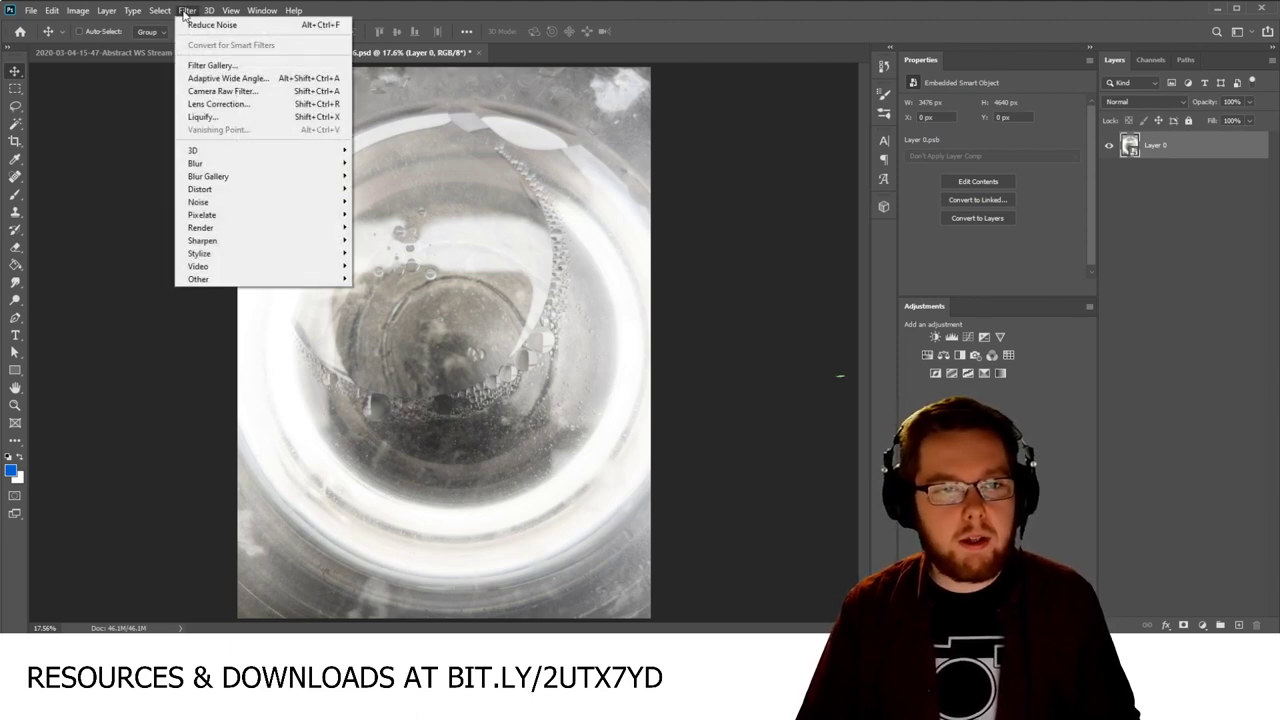
click(184, 93)
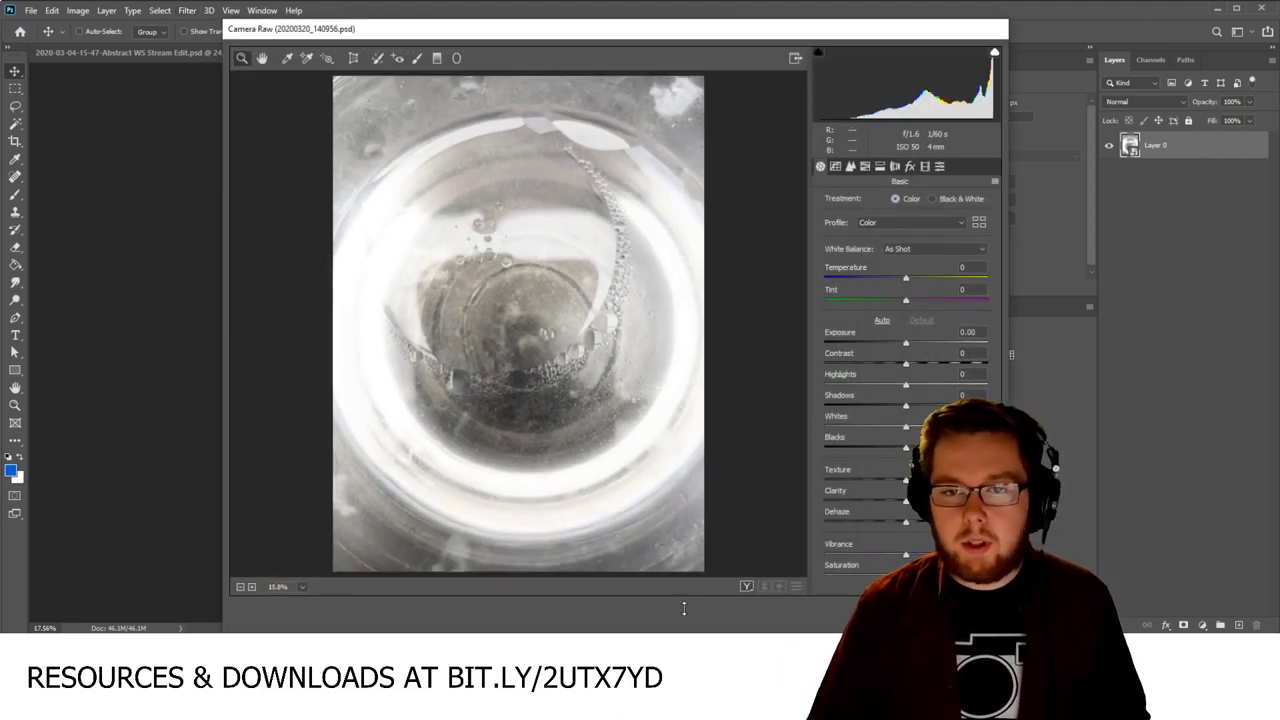
mouse_move(683, 598)
mouse_down()
mouse_move(683, 570)
mouse_move(683, 603)
mouse_up()
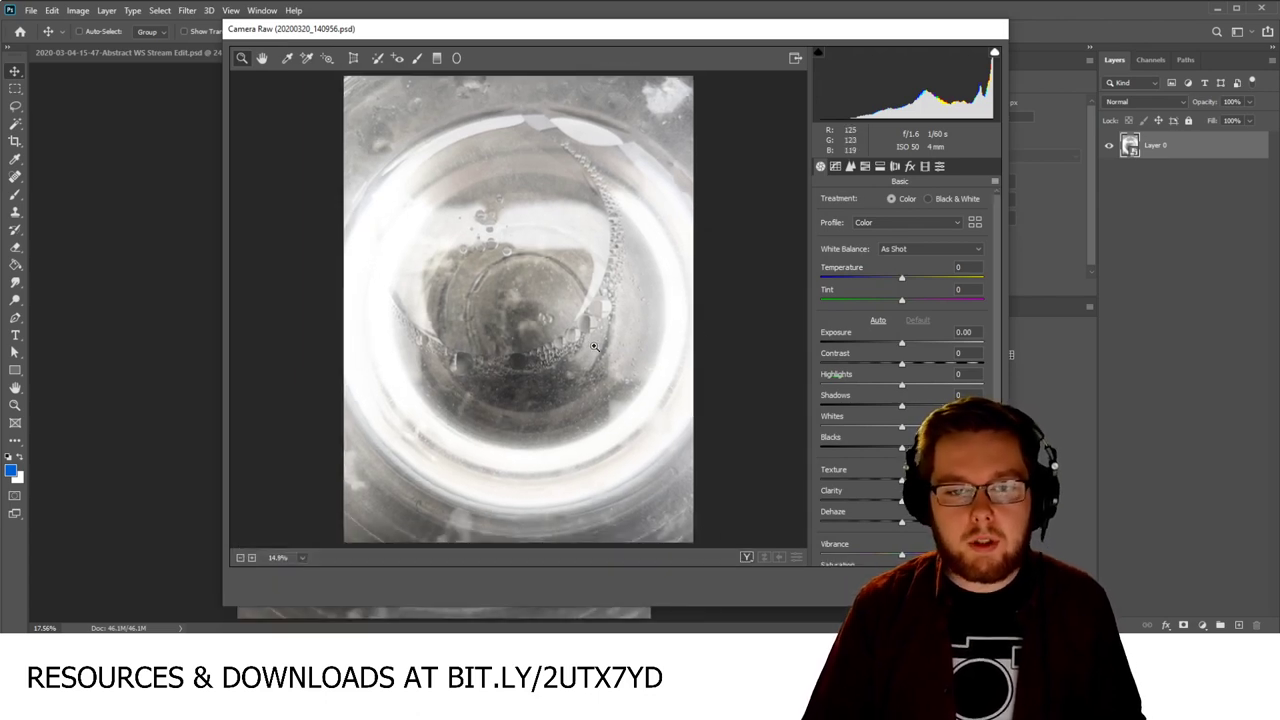
scroll(543, 348, up, 3)
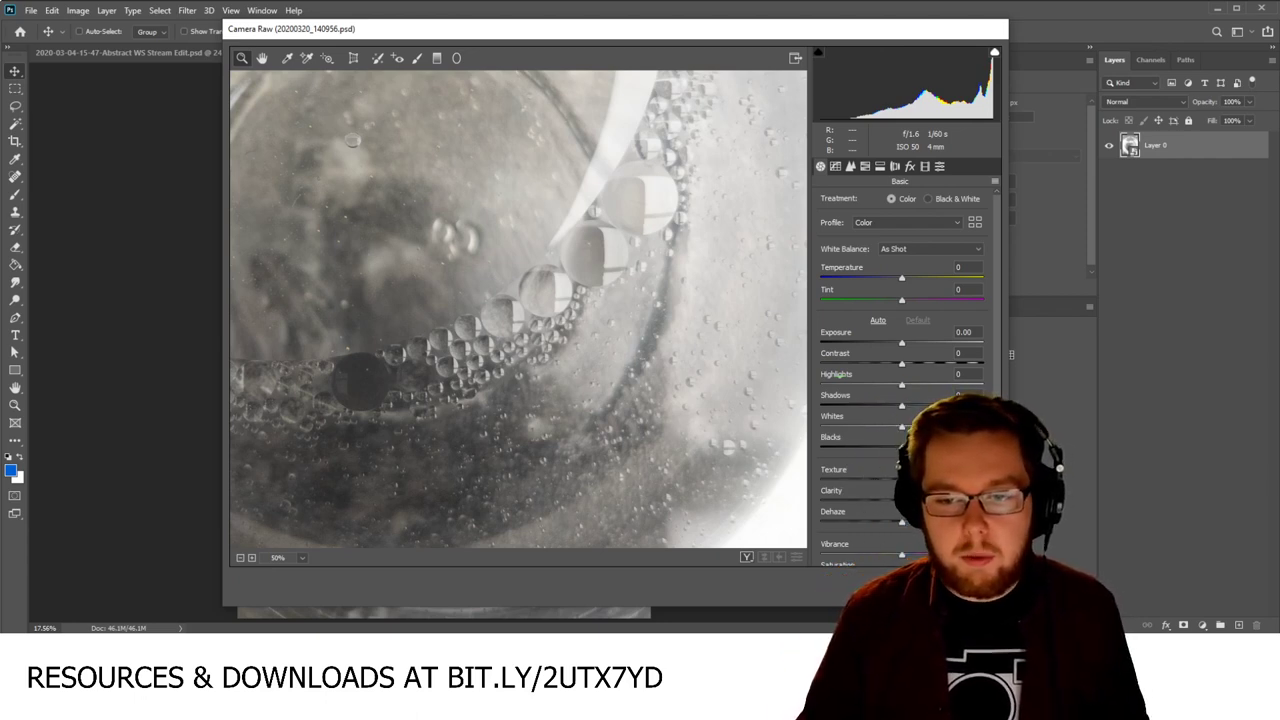
drag(901, 500, 925, 500)
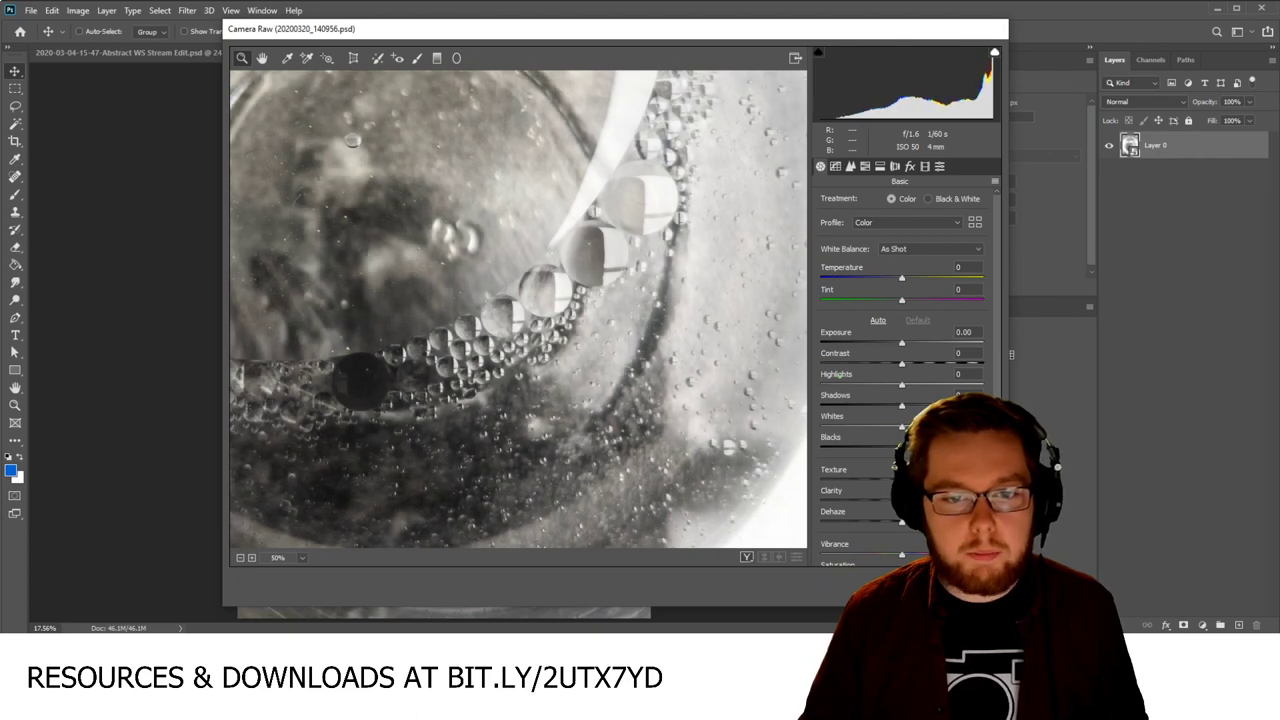
Step: Toggle the Camera Raw preview to compare the bubbles with and without the Clarity change
key(p)
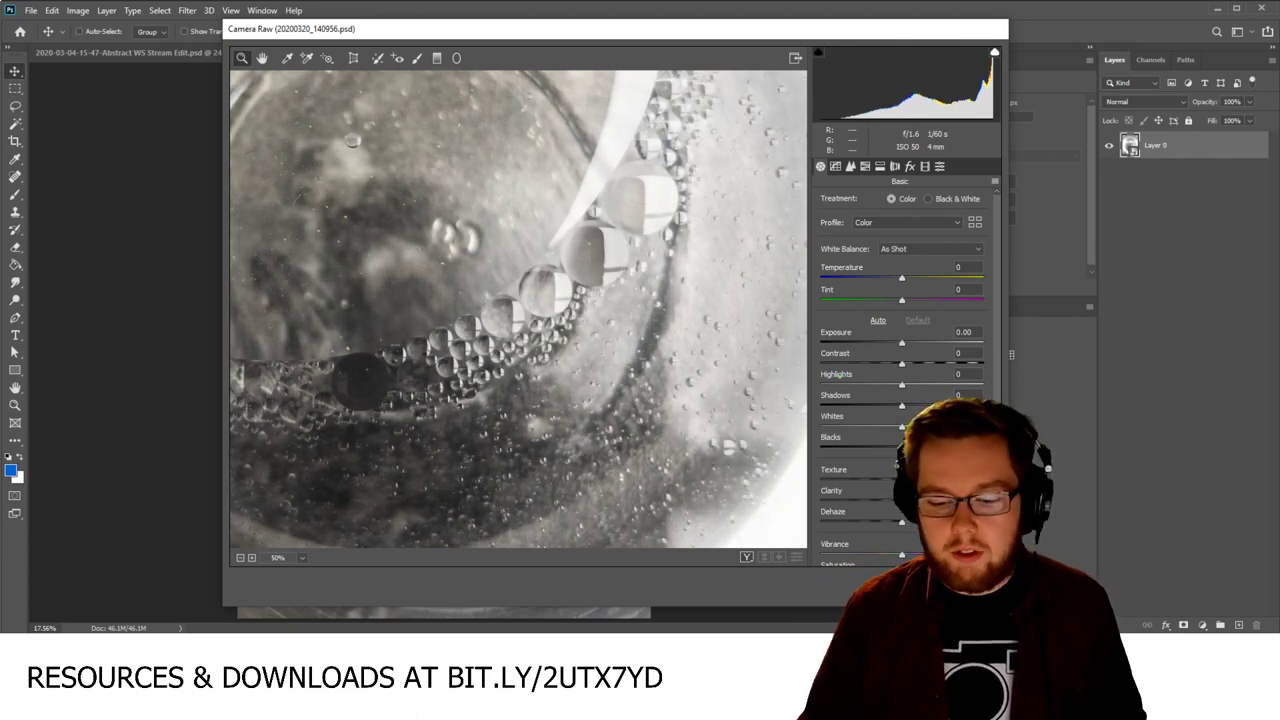
key(p)
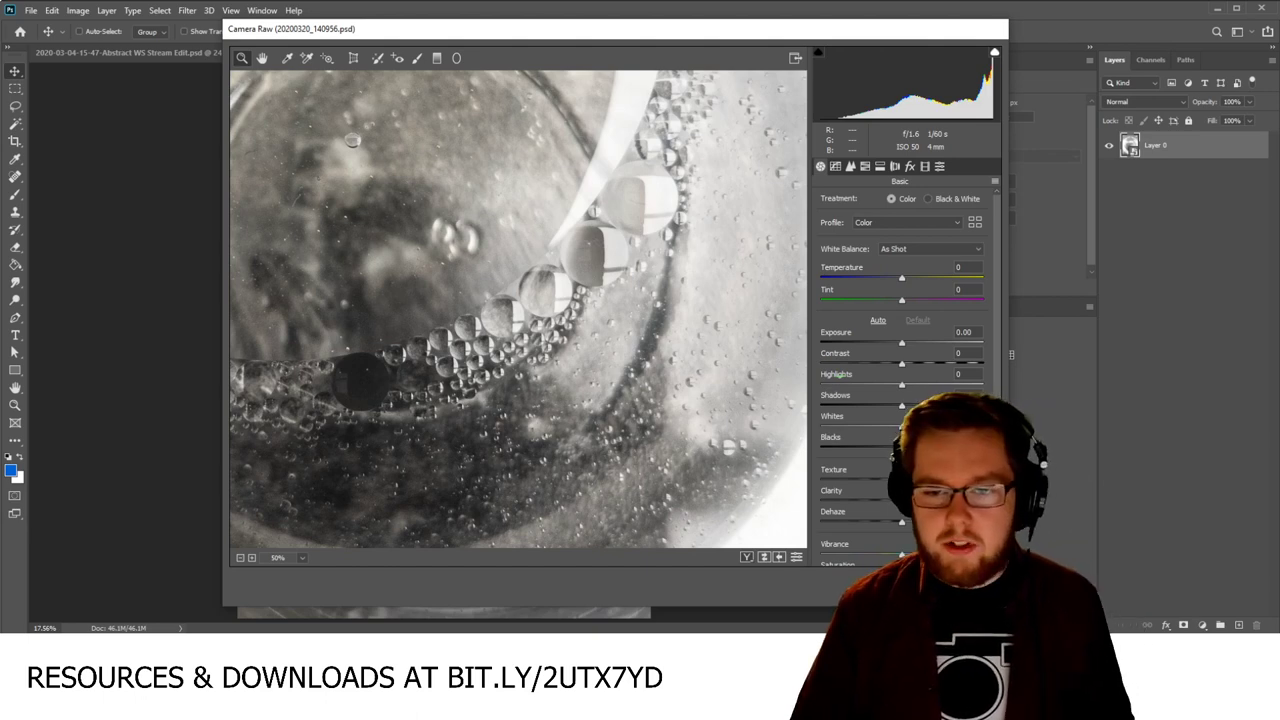
key(Return)
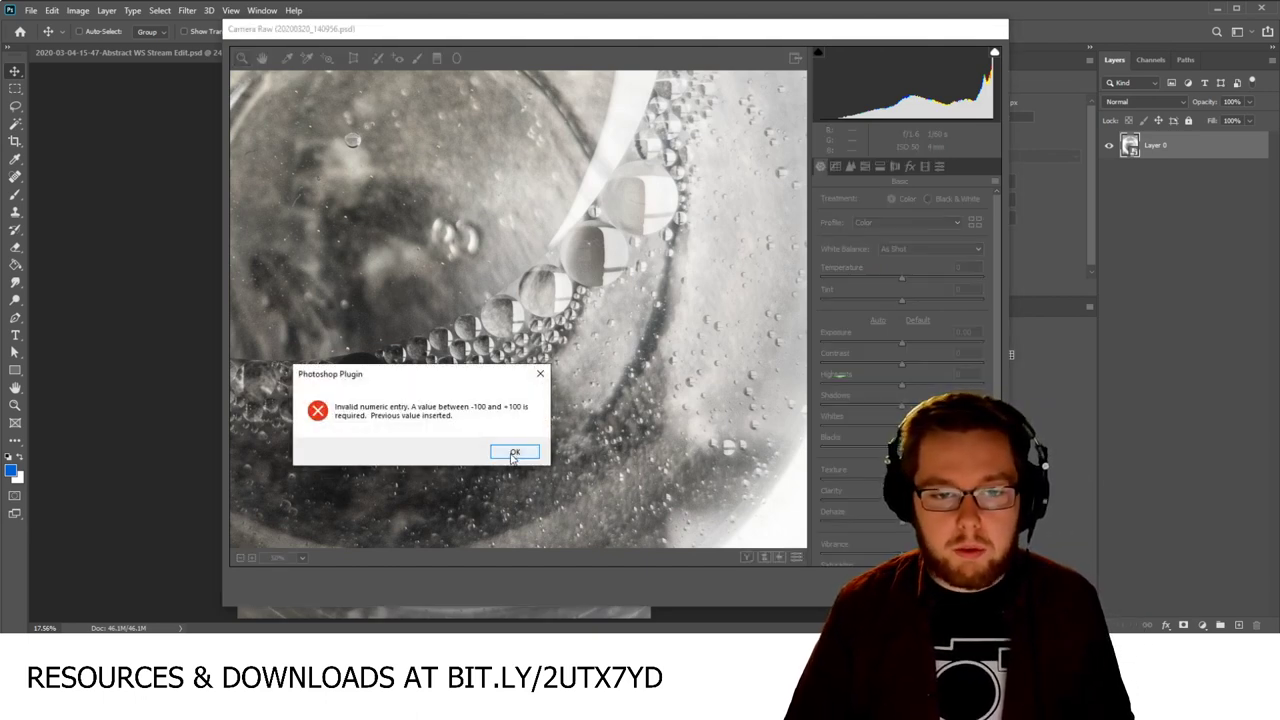
click(512, 451)
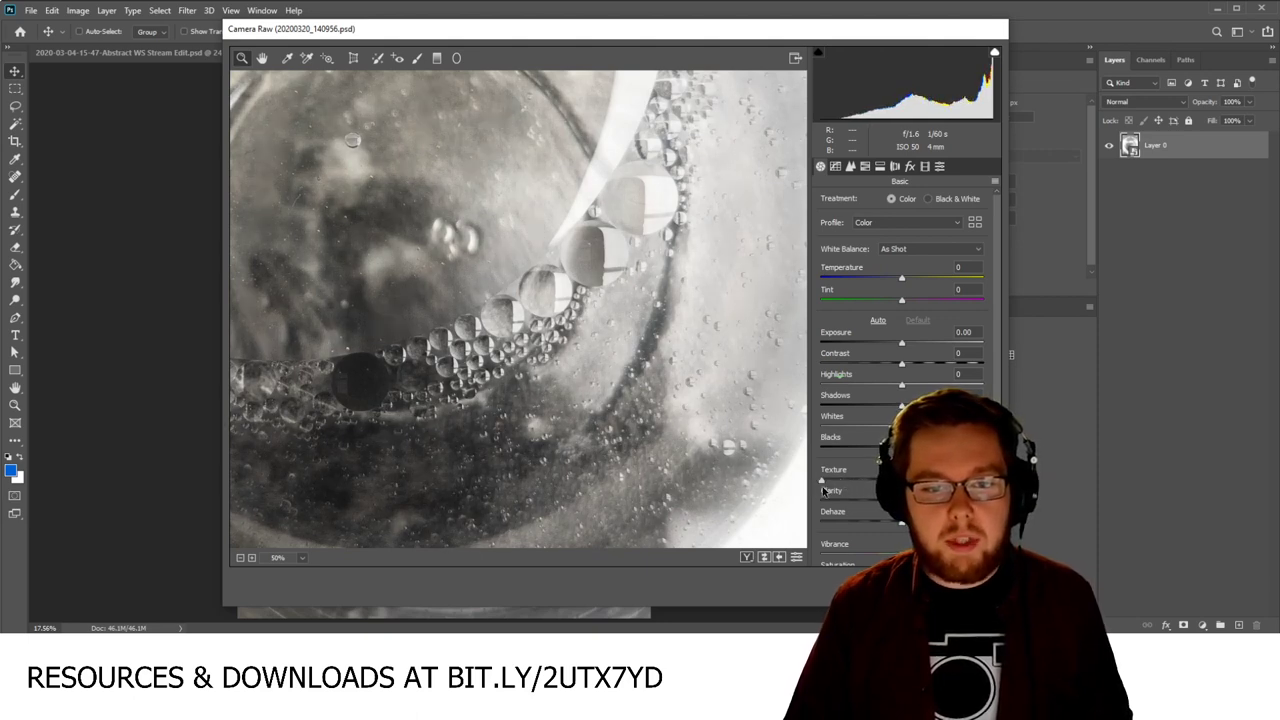
Step: Reduce Texture to a moderately negative value, judging the bubbles at 100% zoom, and apply the Camera Raw Filter
drag(838, 480, 823, 480)
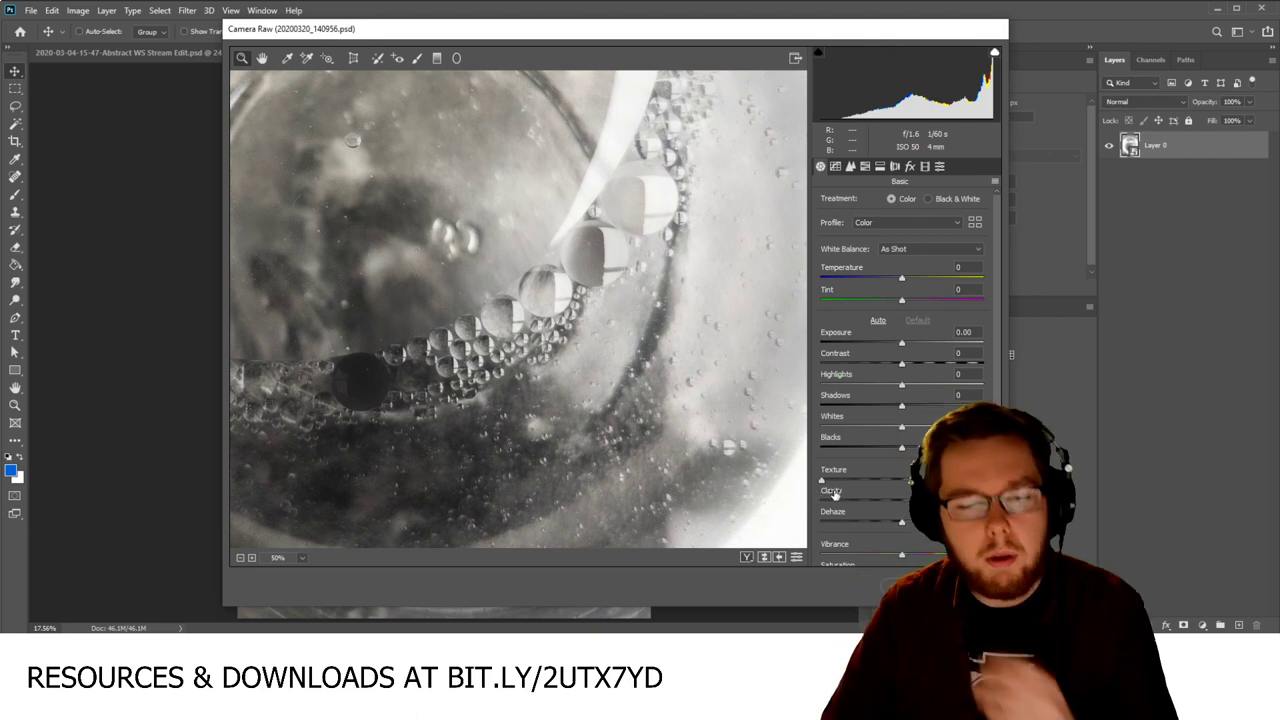
click(526, 348)
click(526, 348)
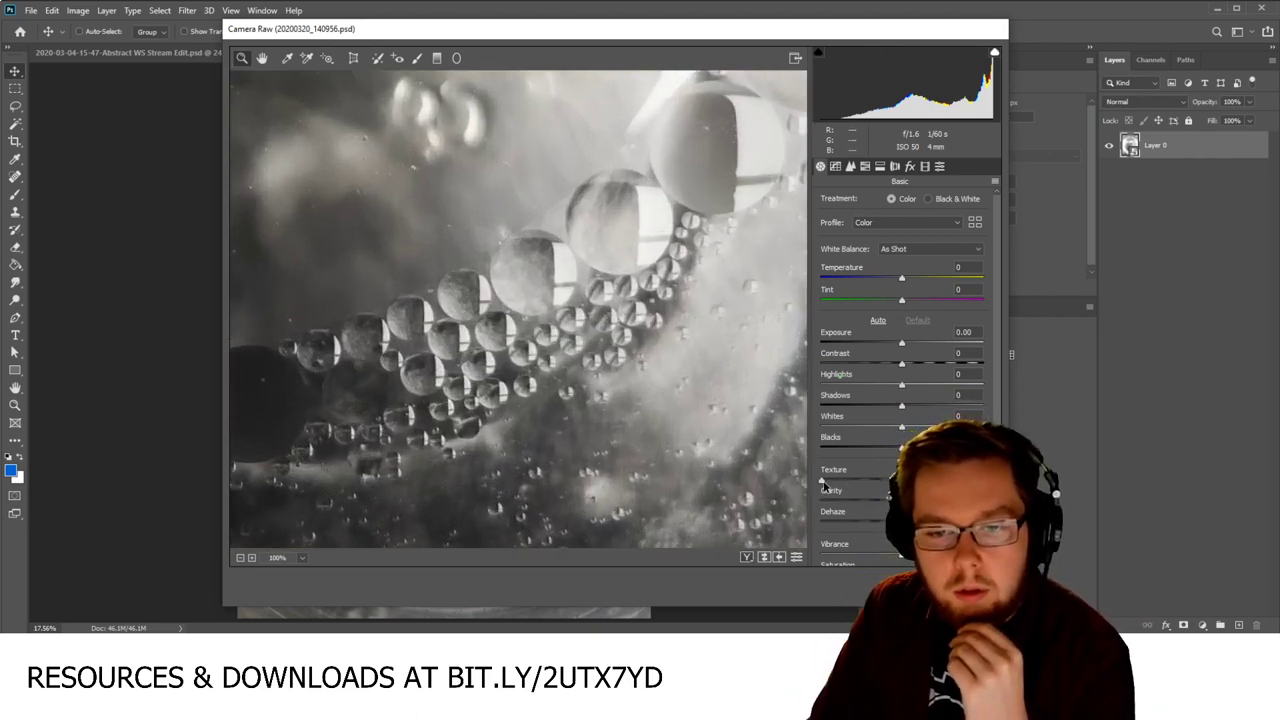
drag(822, 480, 905, 497)
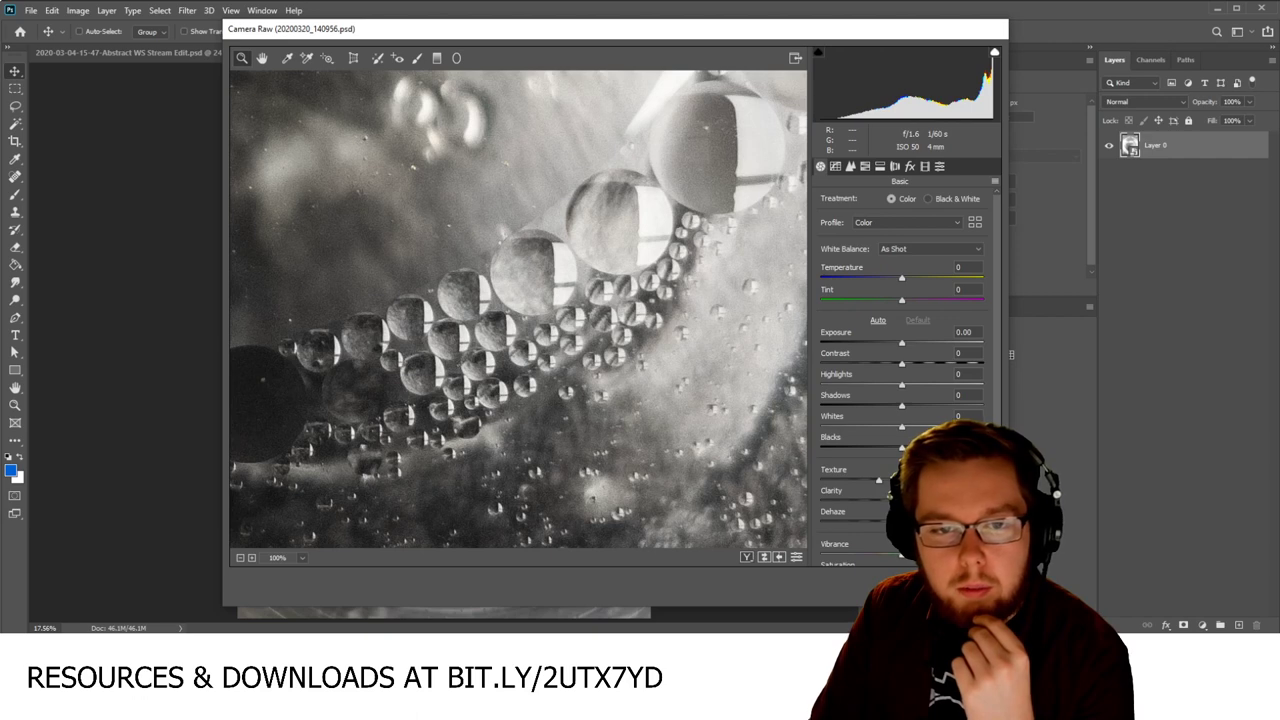
drag(879, 479, 840, 479)
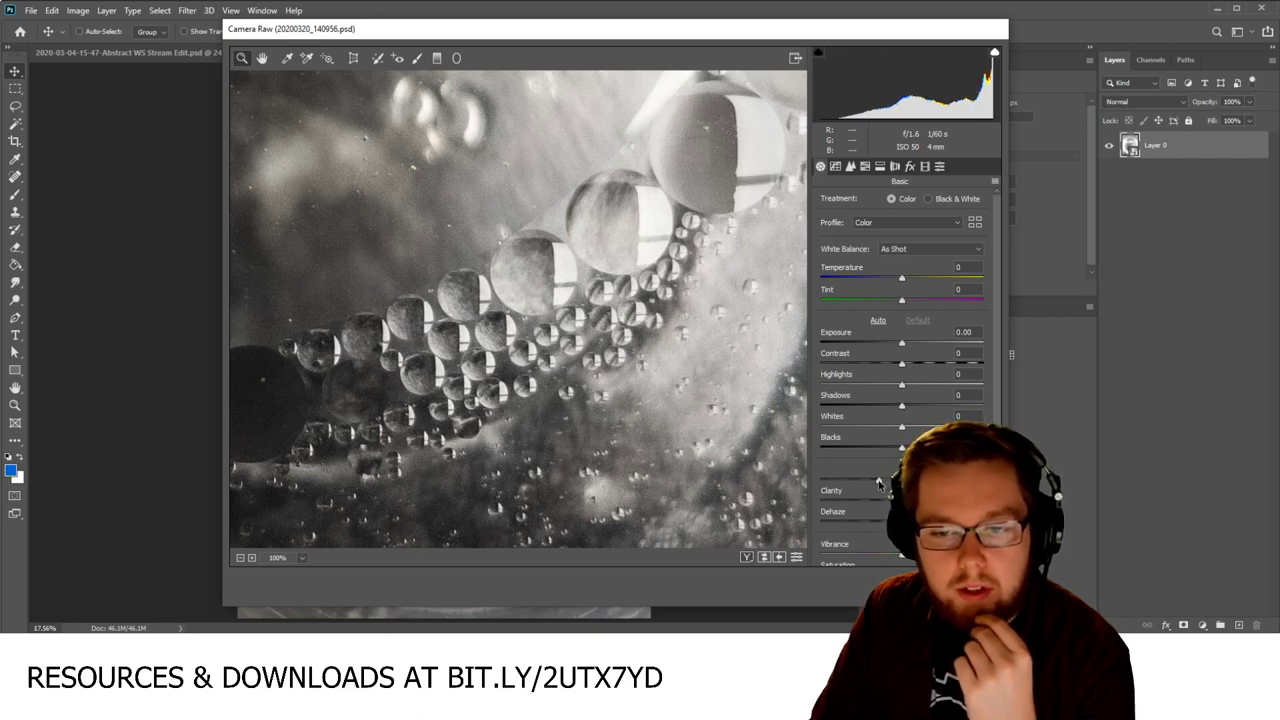
click(872, 481)
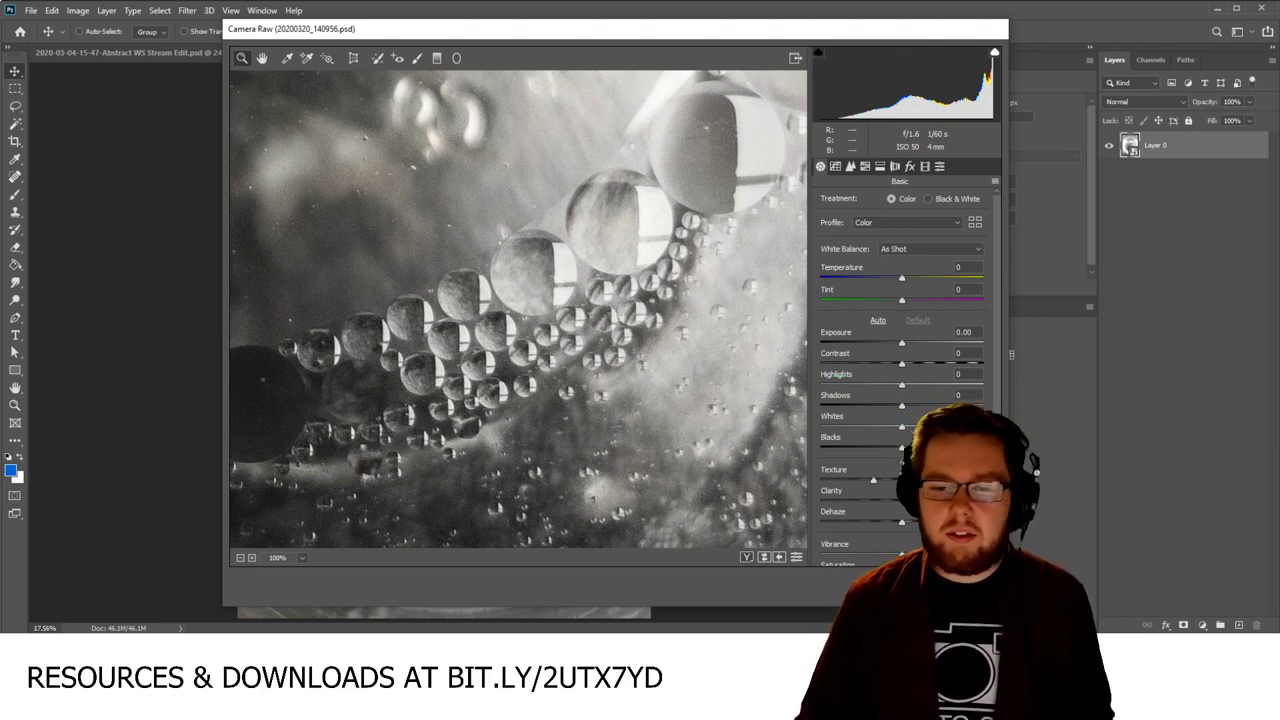
key(Return)
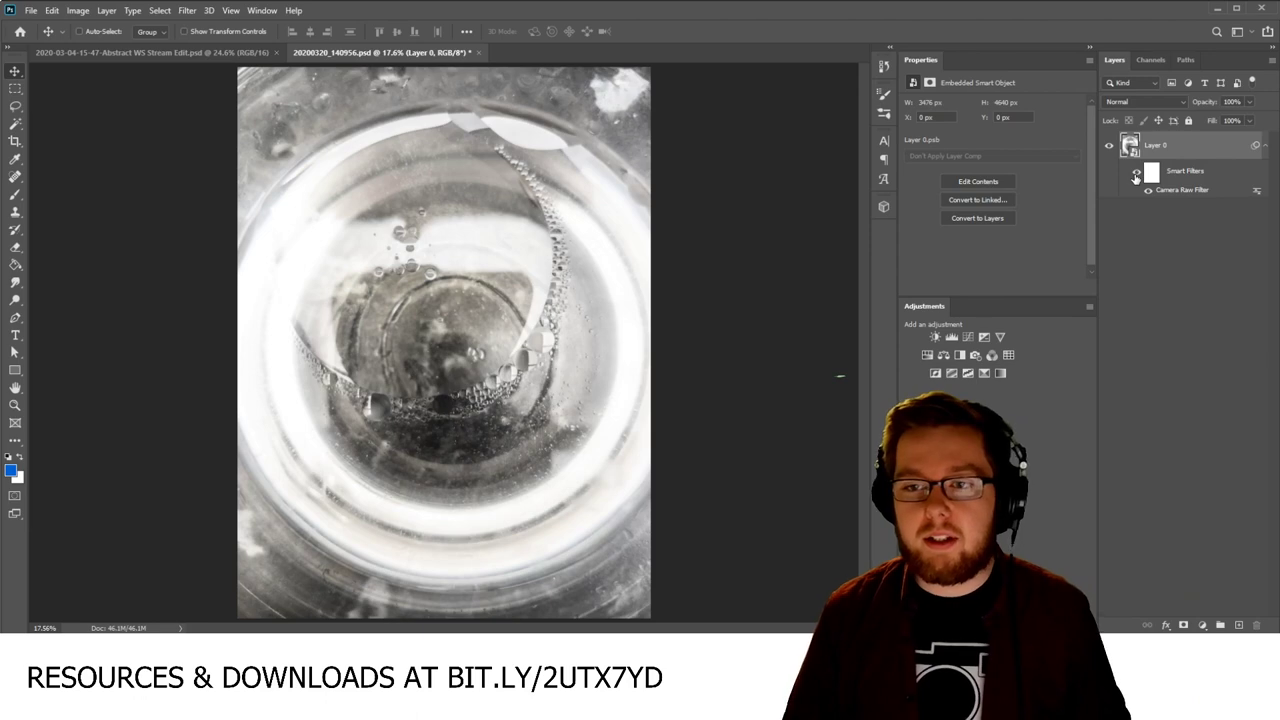
Step: Compare the photo with and without its smart filters, both as a whole and close up on the bubbles
click(1136, 175)
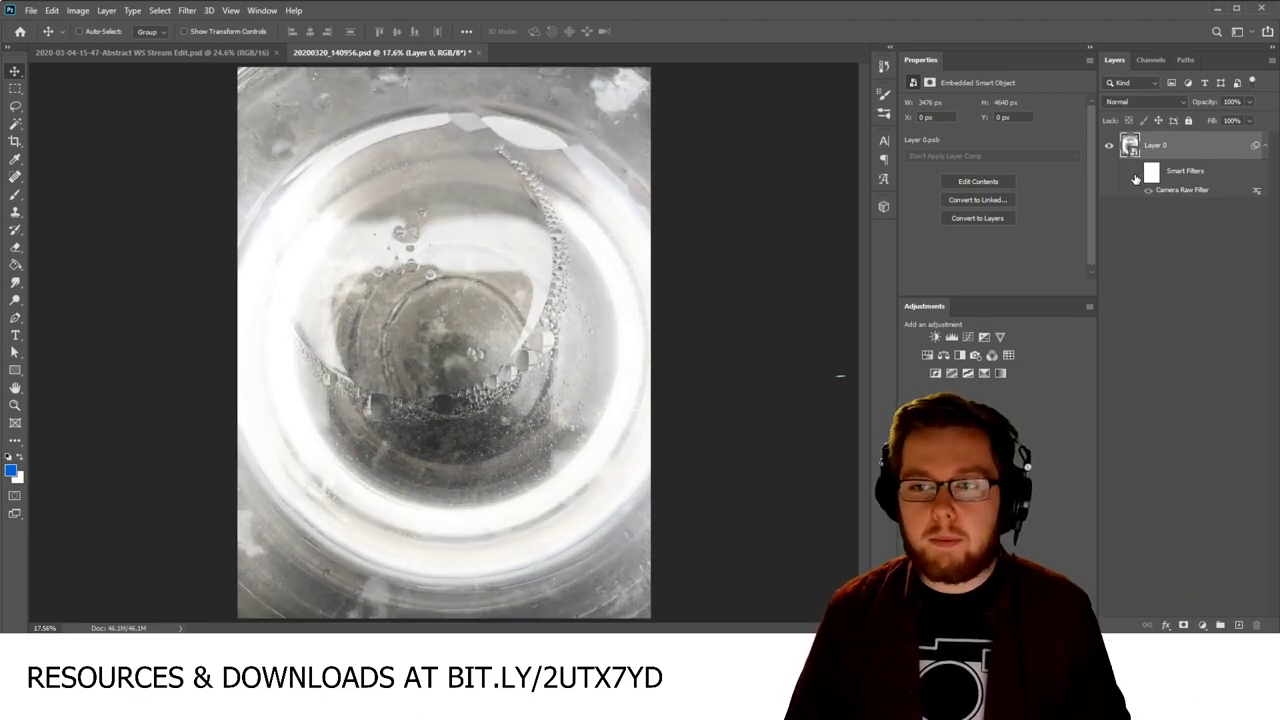
click(1136, 175)
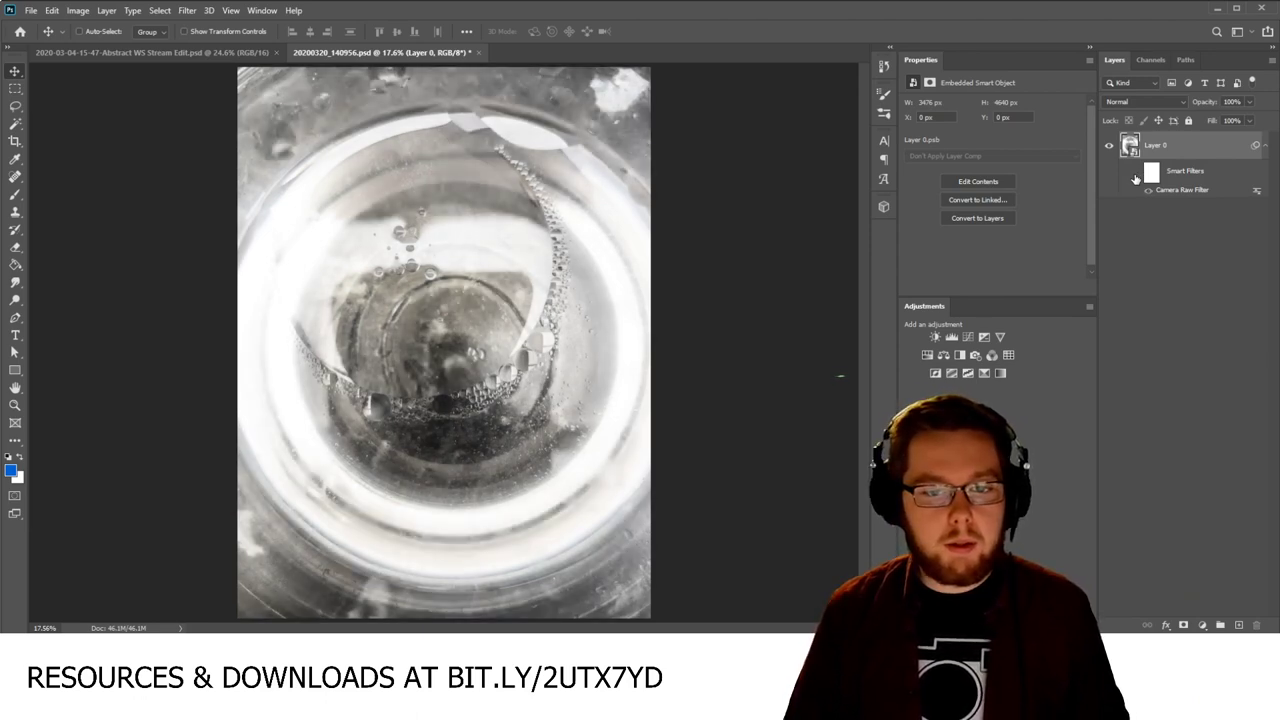
click(1136, 175)
click(1136, 175)
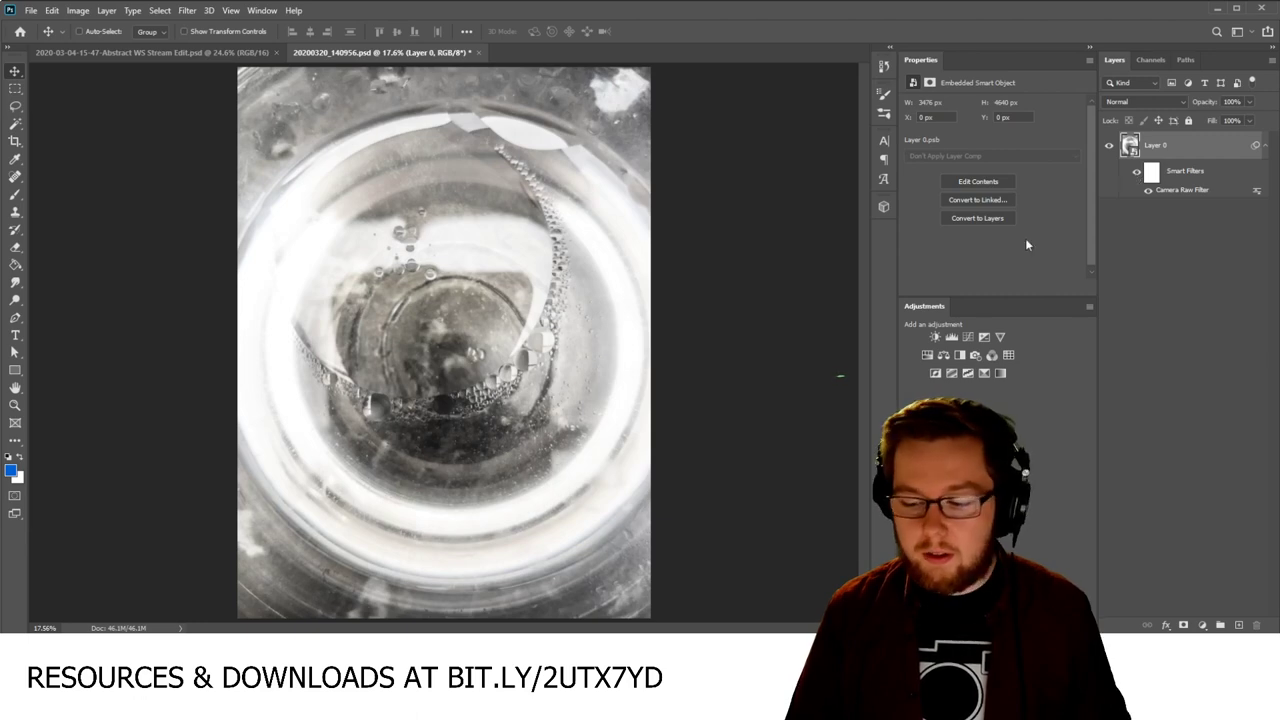
scroll(646, 377, up, 5)
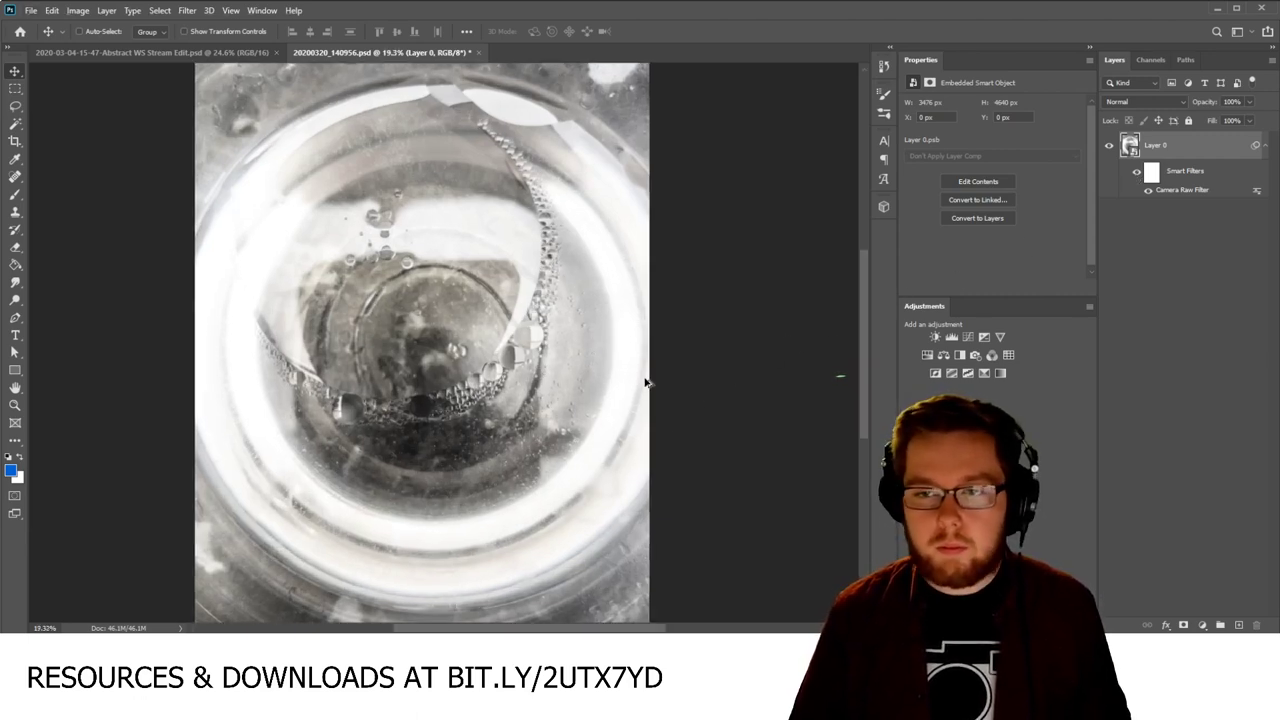
scroll(470, 383, up, 1)
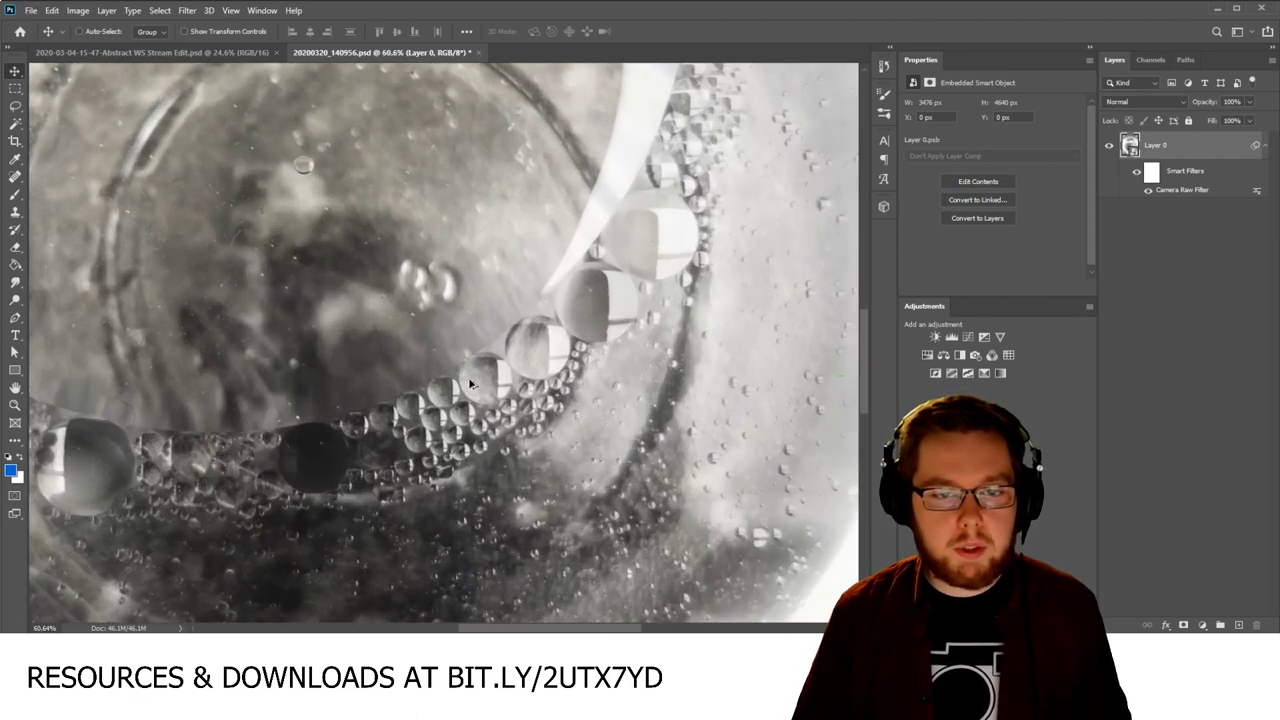
click(1136, 175)
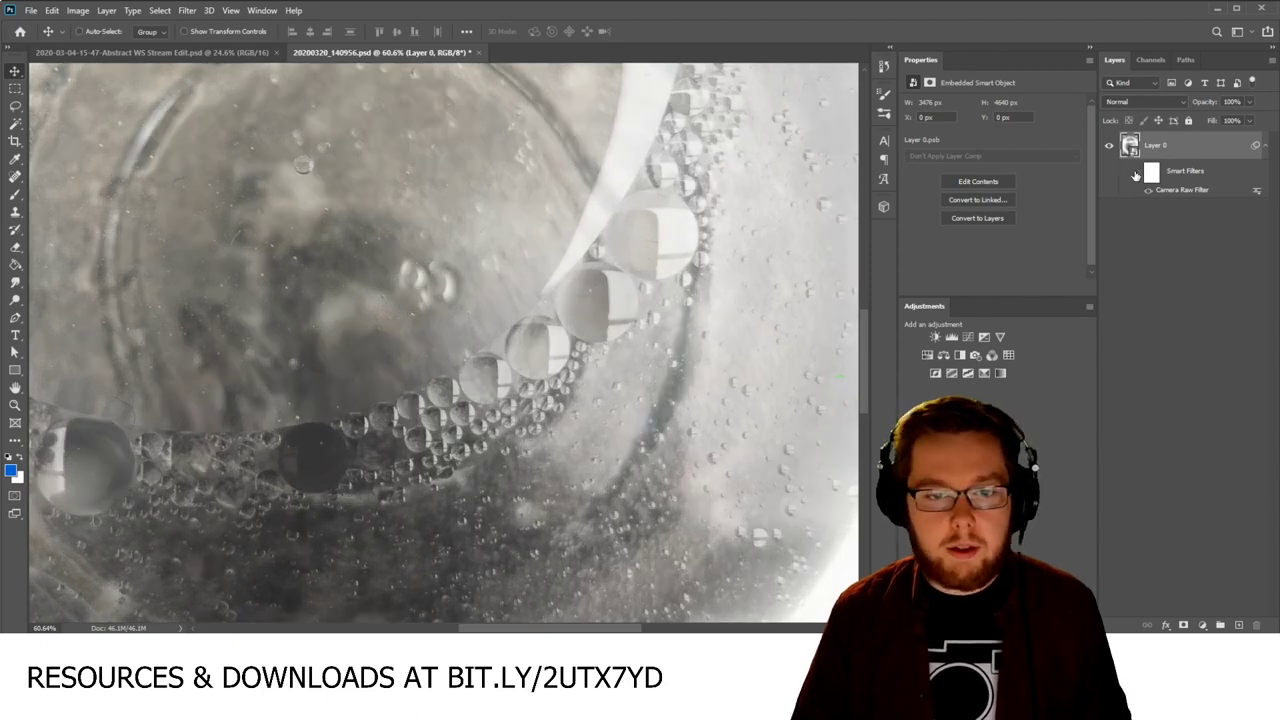
click(1136, 175)
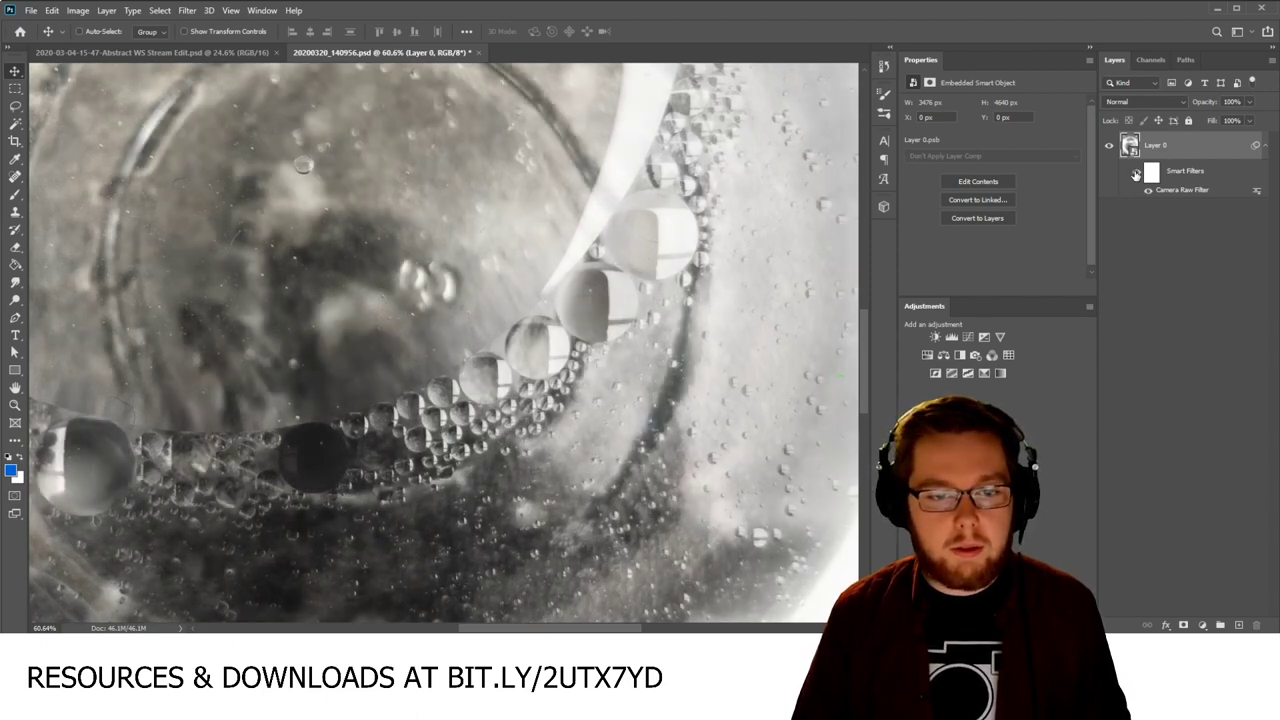
Step: Toggle Layer 0's smart filters off and on to judge the Camera Raw effect on the bubble arc
click(1136, 175)
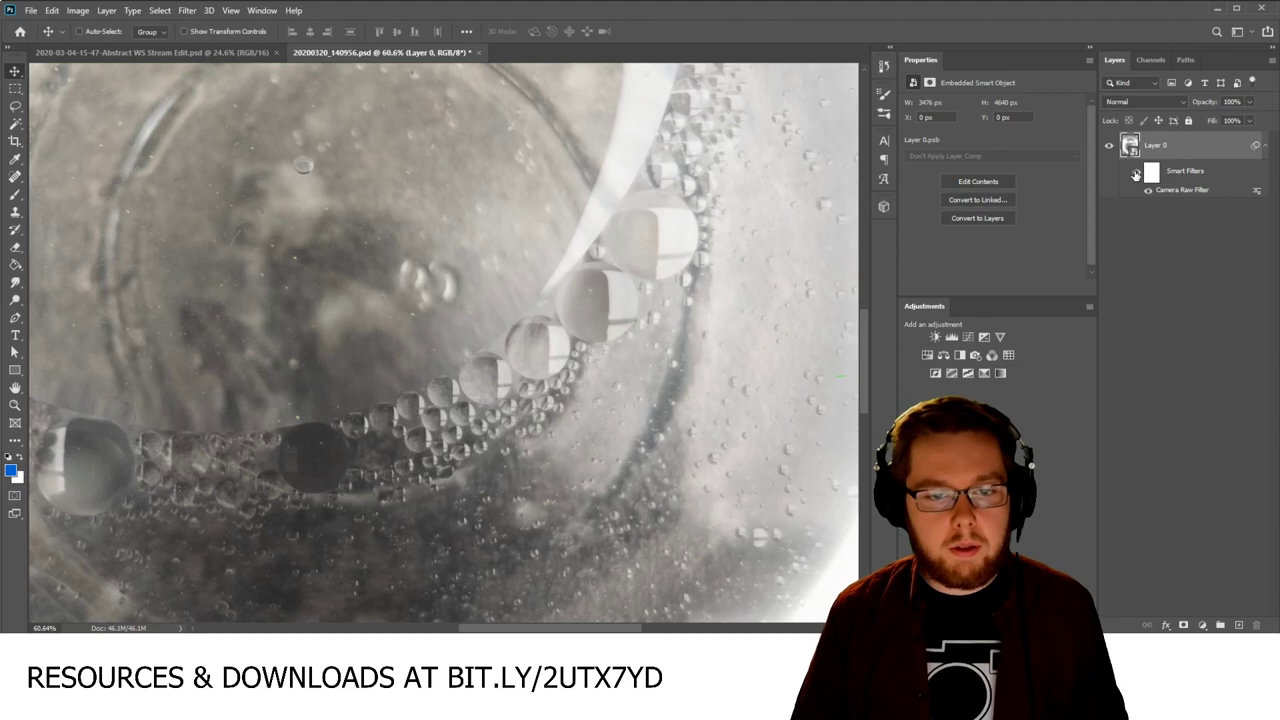
click(1136, 175)
click(1136, 175)
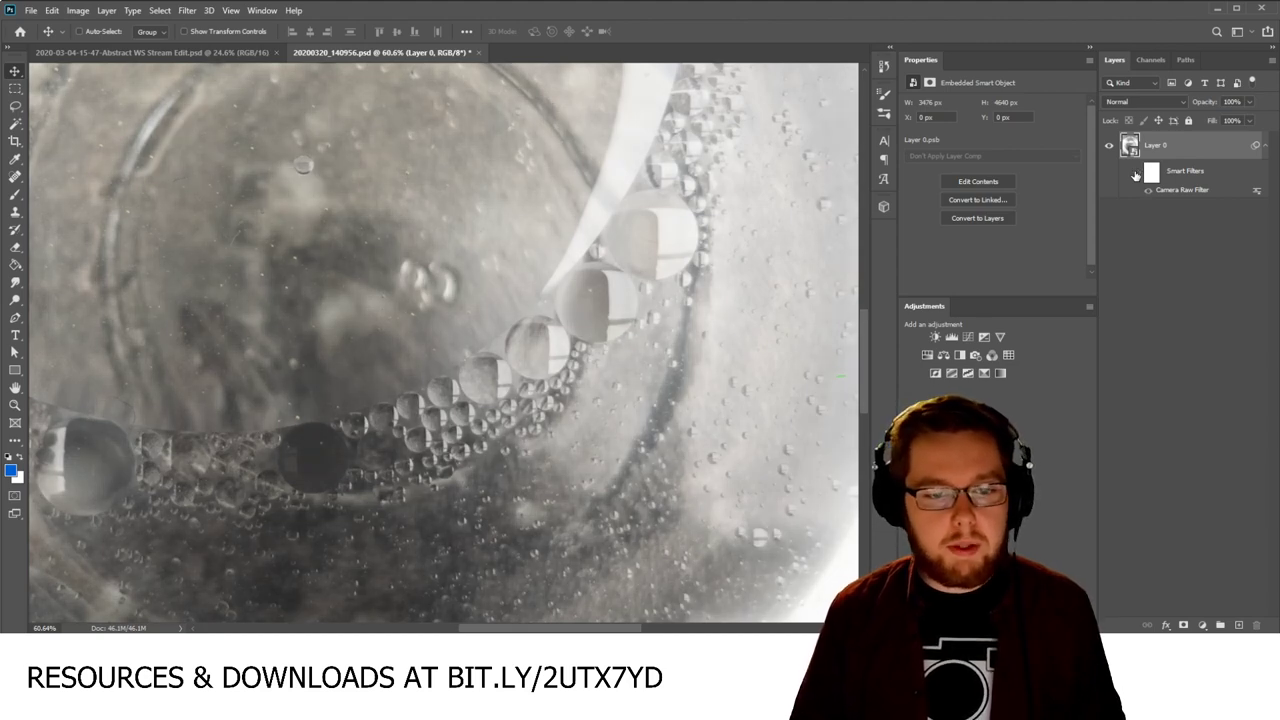
click(1136, 175)
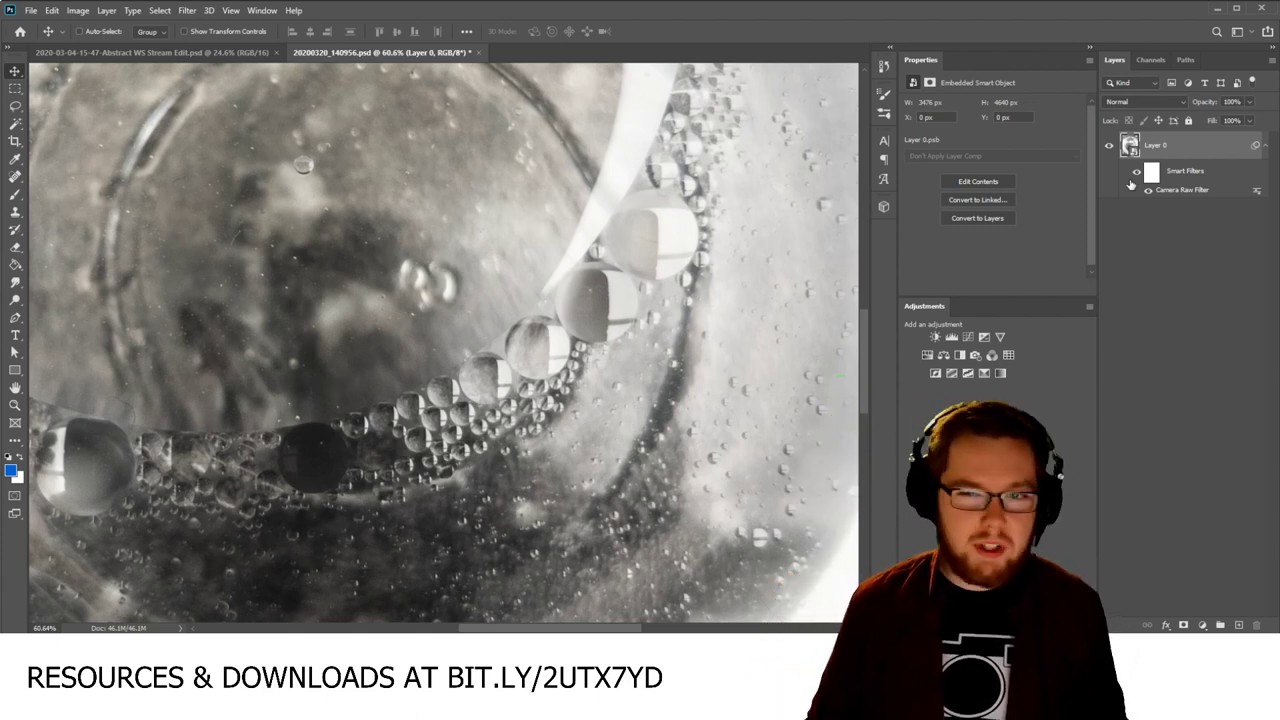
Step: Crop the photo at Original Ratio to a landscape area around the bubble arc, without deleting the cropped pixels
scroll(437, 344, down, 5)
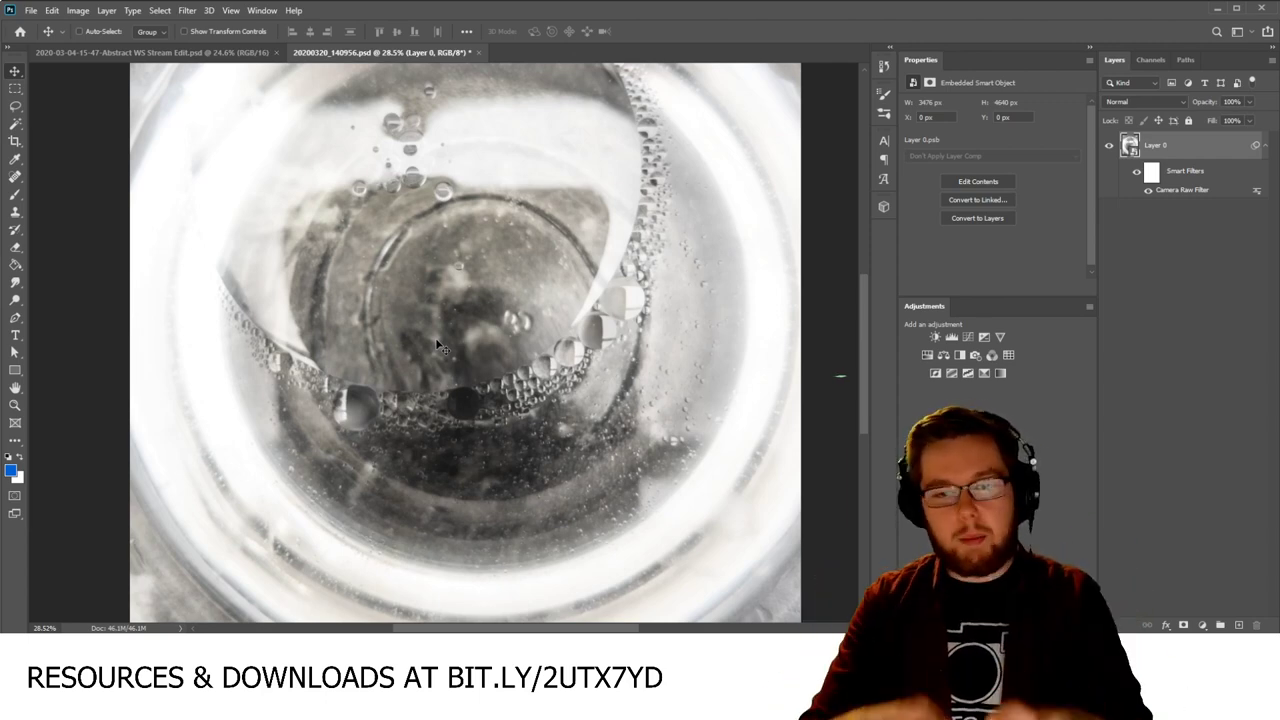
scroll(437, 344, down, 3)
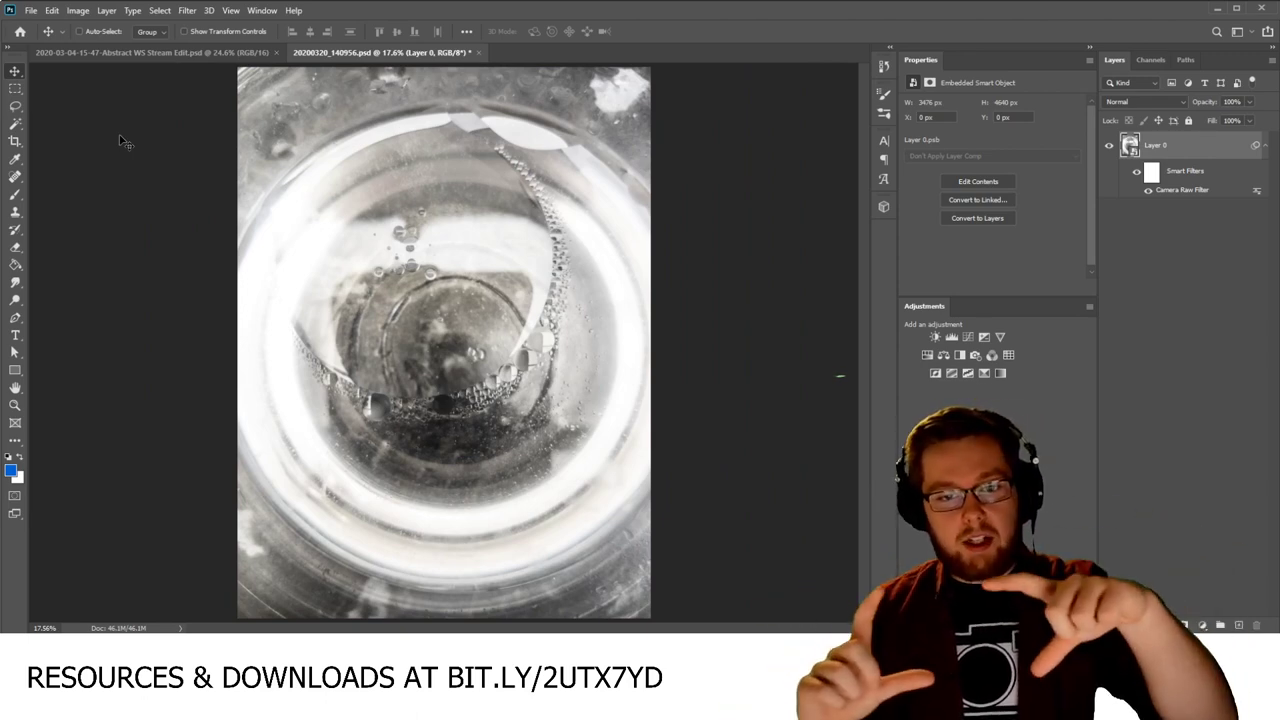
click(14, 142)
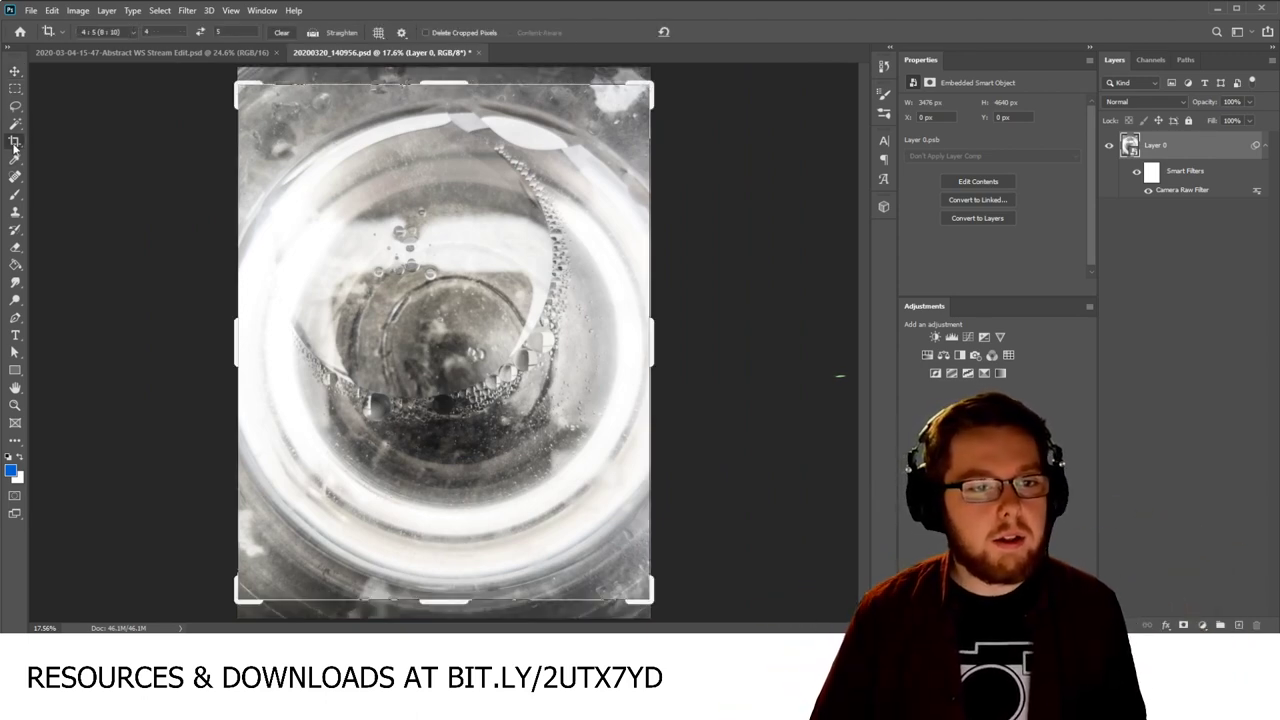
click(113, 34)
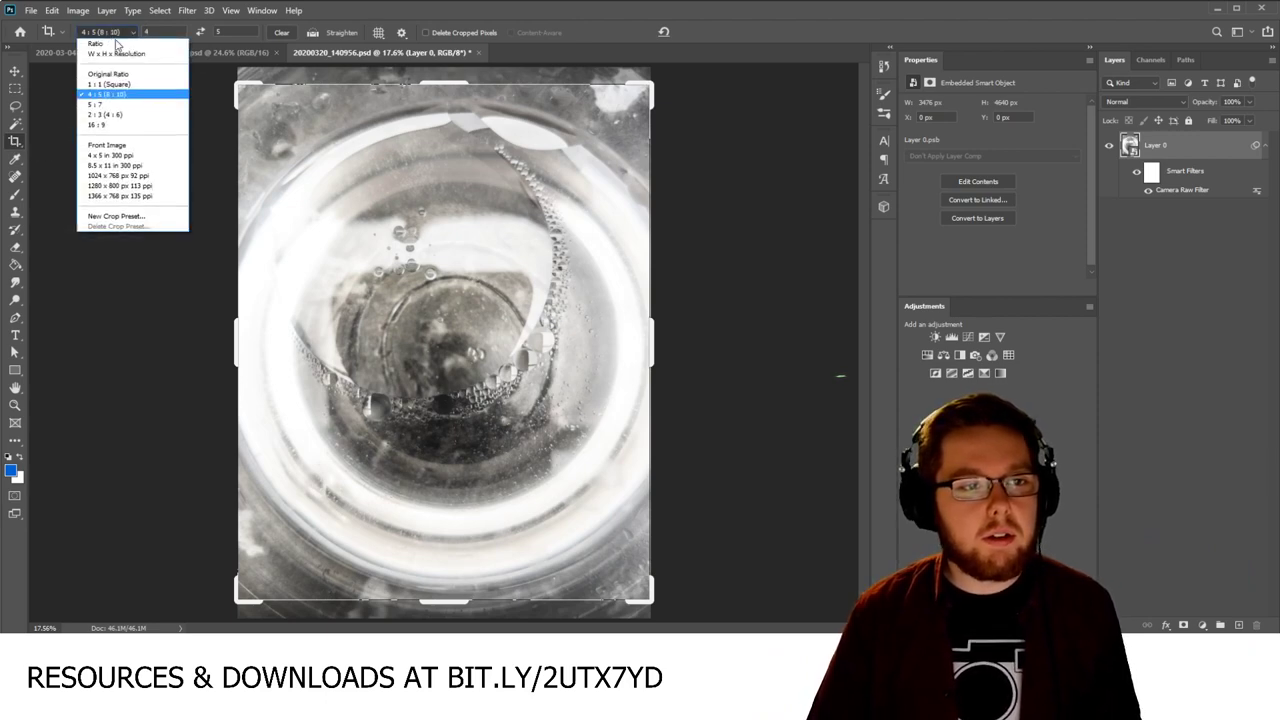
click(99, 76)
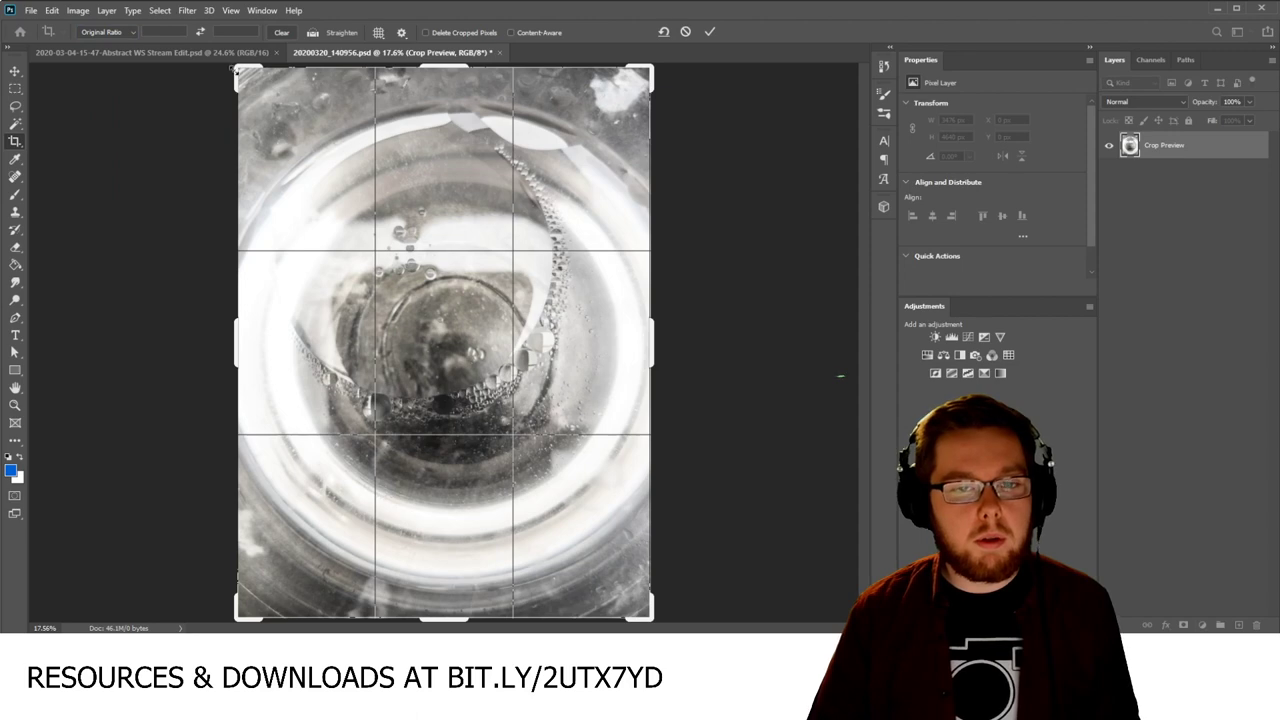
drag(236, 70, 406, 399)
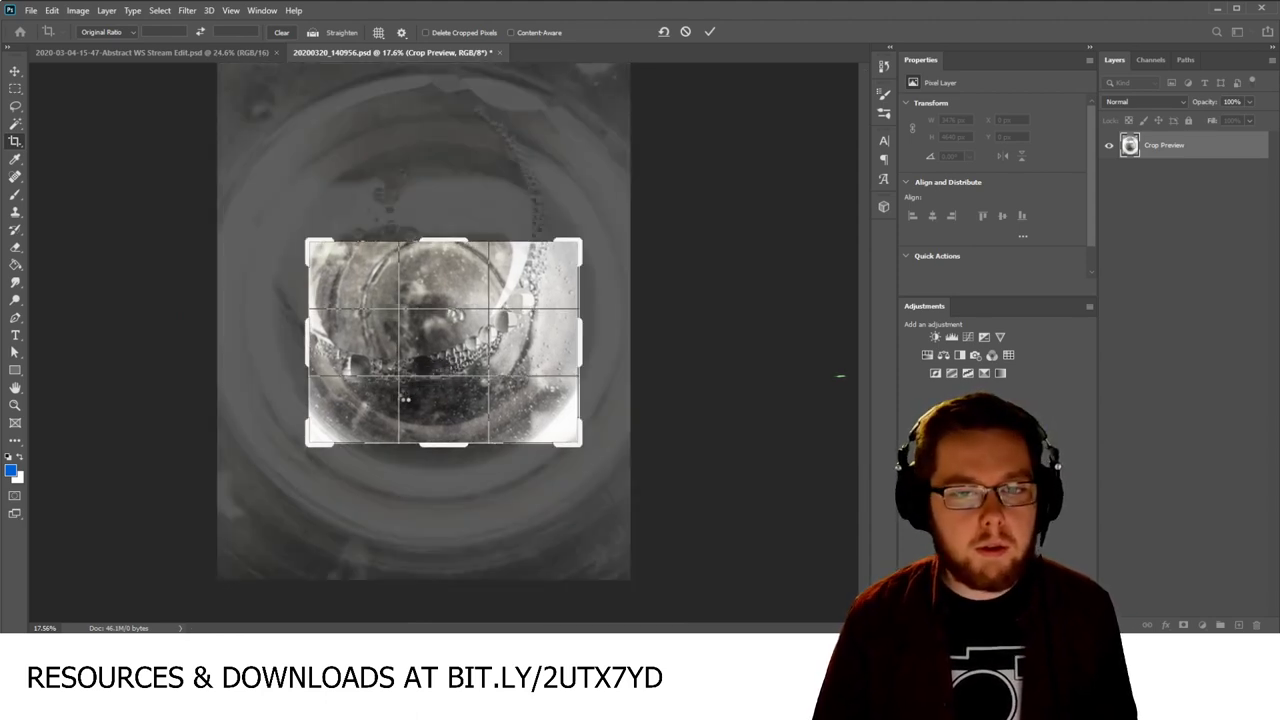
key(Return)
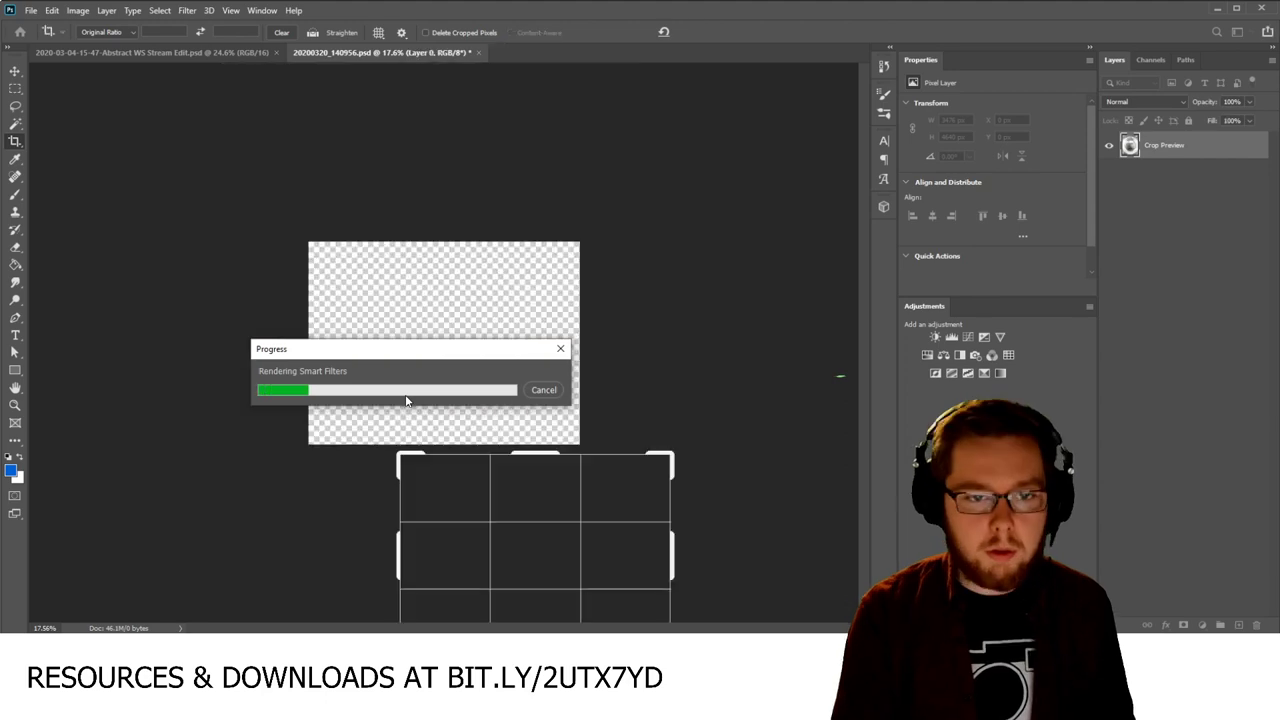
key(ctrl+0)
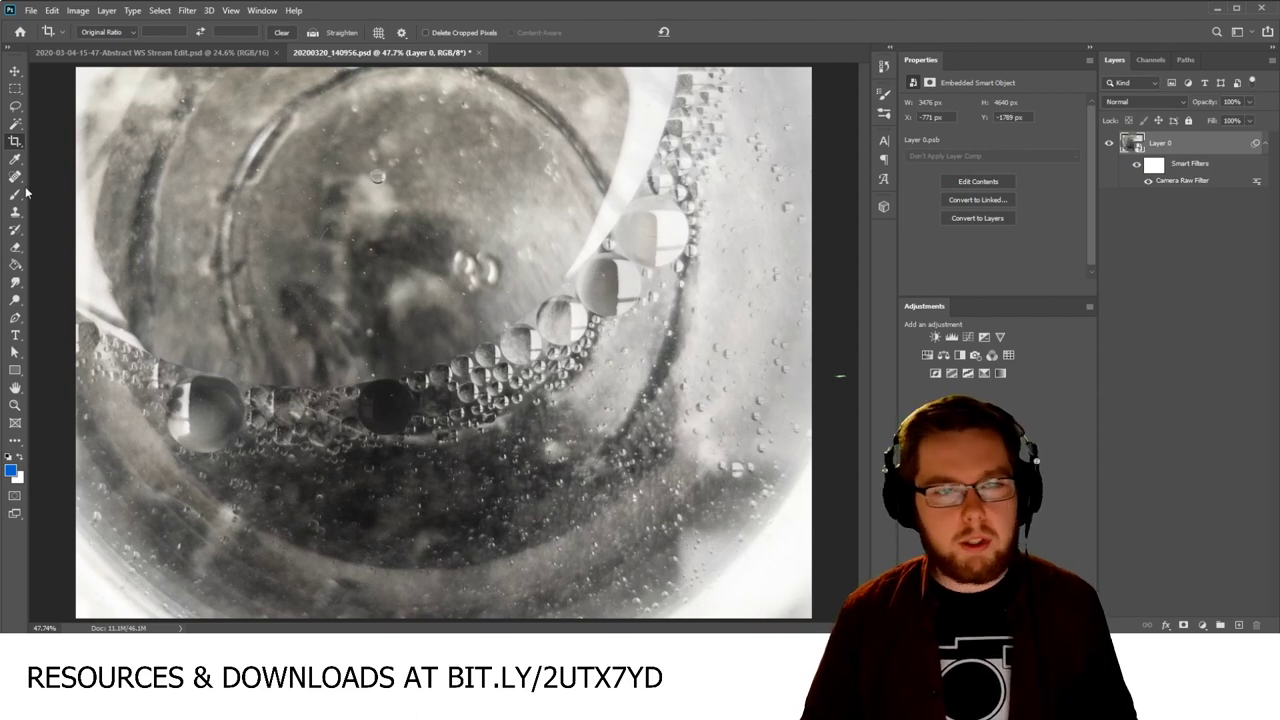
Step: Recrop the photo to a portrait frame of about 1435 x 1914 px around the curve of large bubbles
click(168, 174)
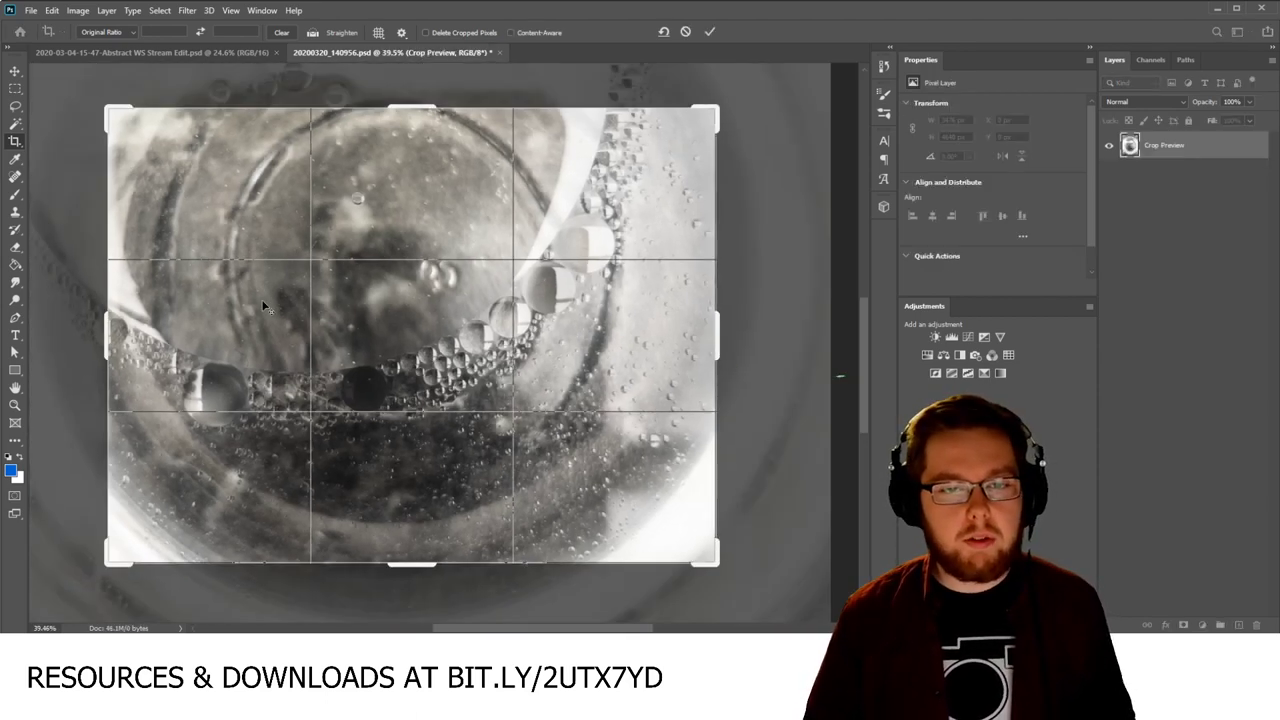
scroll(261, 299, down, 2)
scroll(254, 268, down, 1)
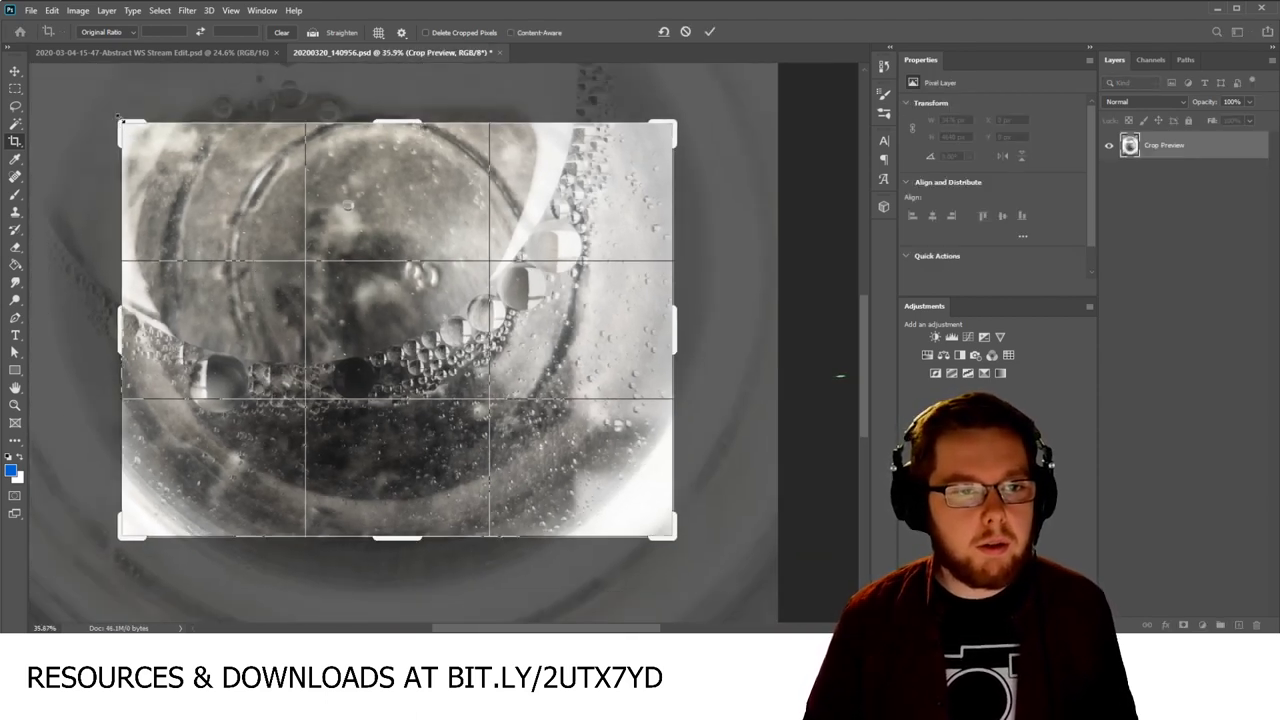
drag(119, 119, 238, 80)
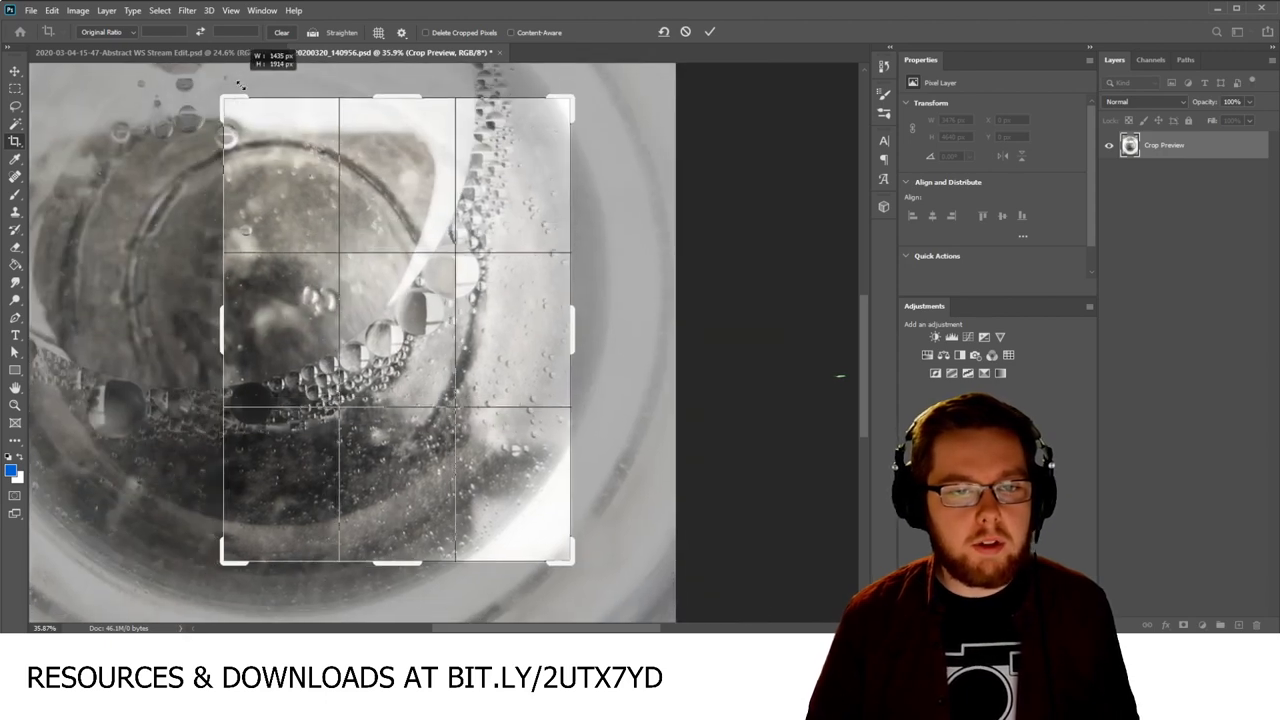
drag(300, 180, 334, 262)
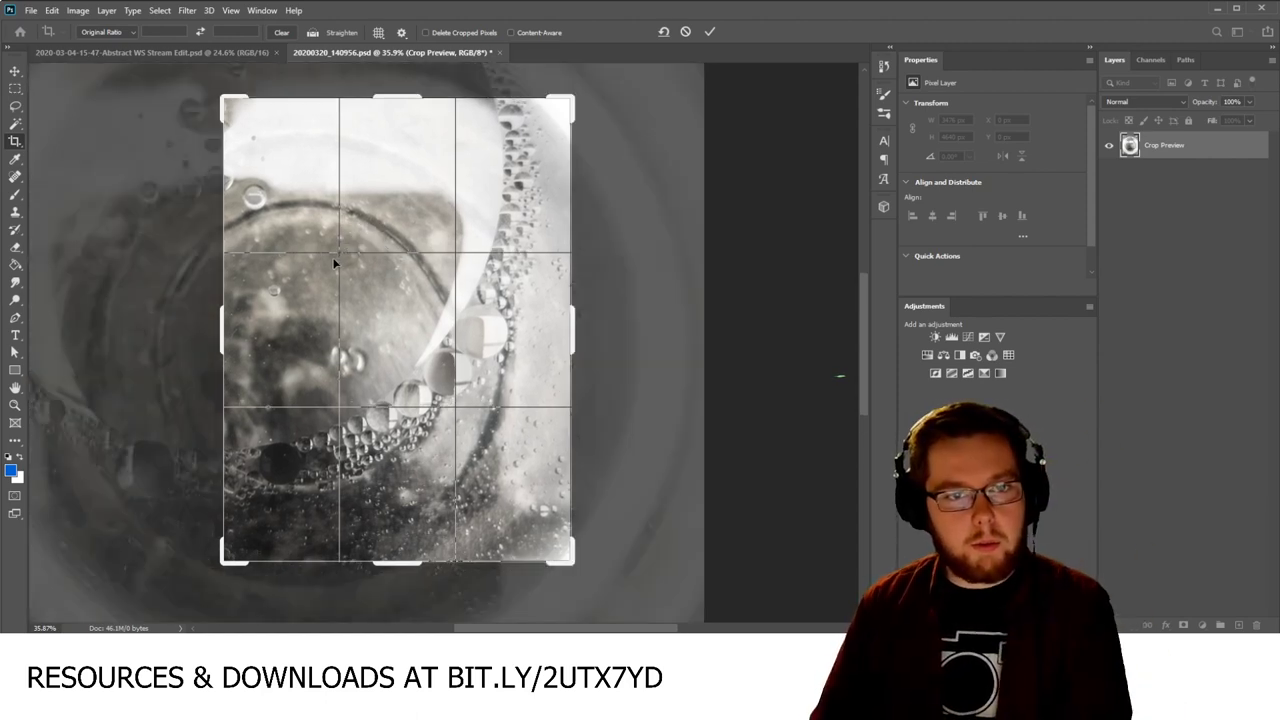
drag(334, 262, 333, 261)
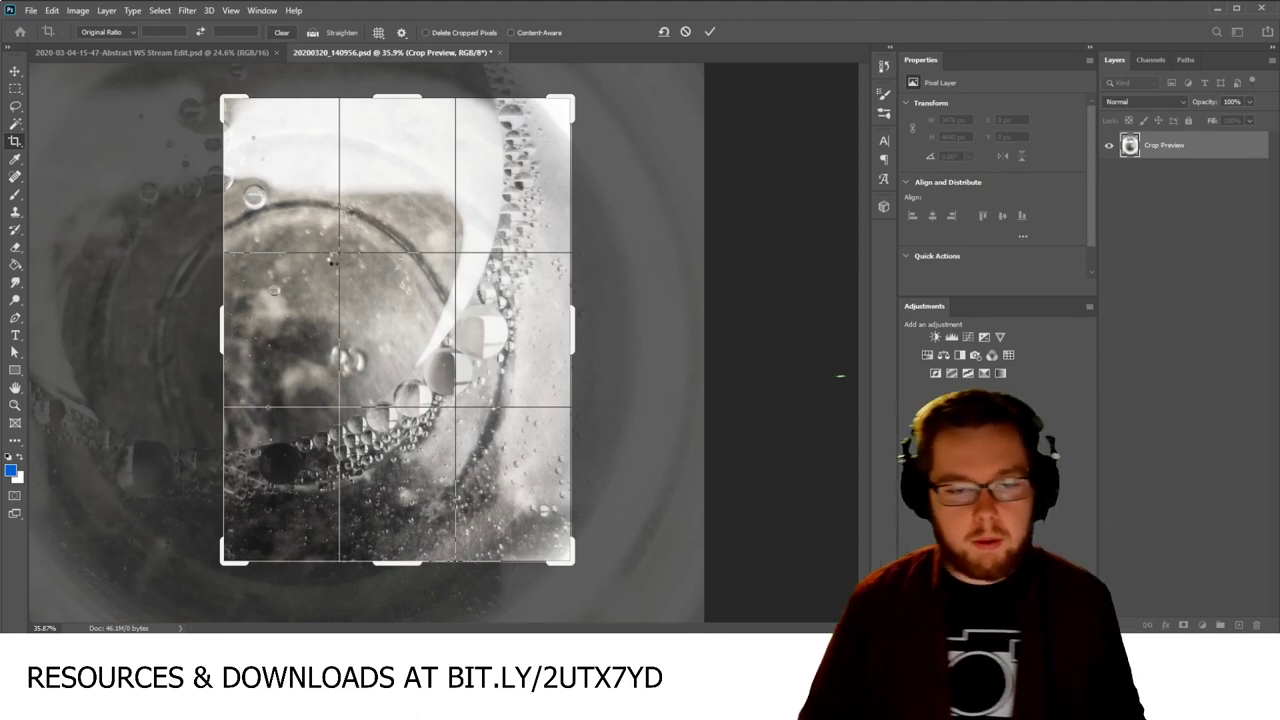
key(Return)
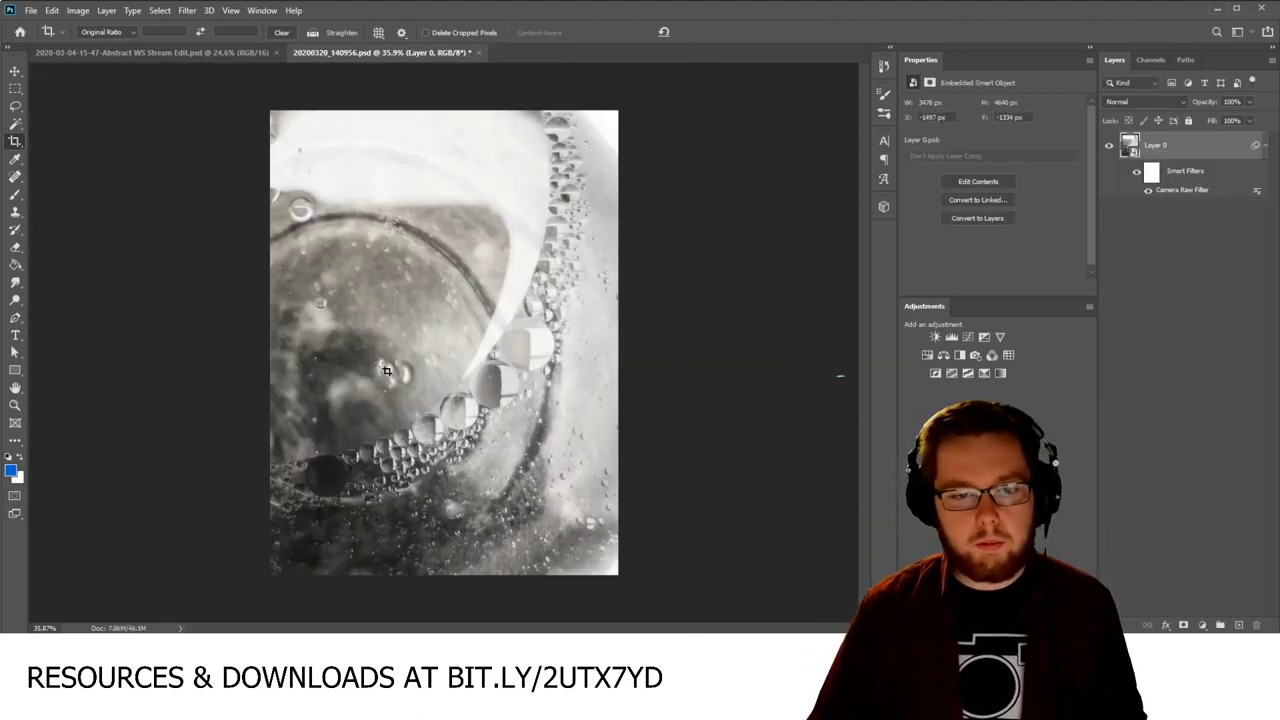
Step: Add a Brightness/Contrast adjustment layer above Layer 0
scroll(393, 518, up, 3)
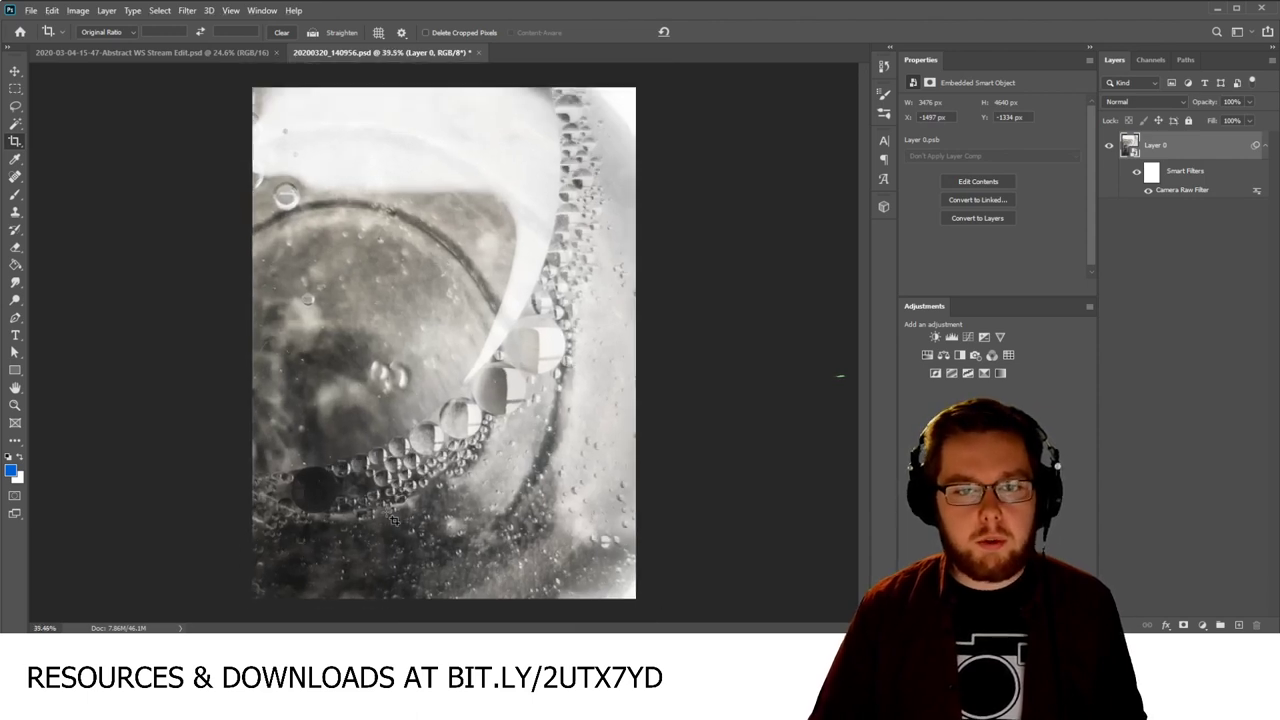
scroll(393, 518, up, 1)
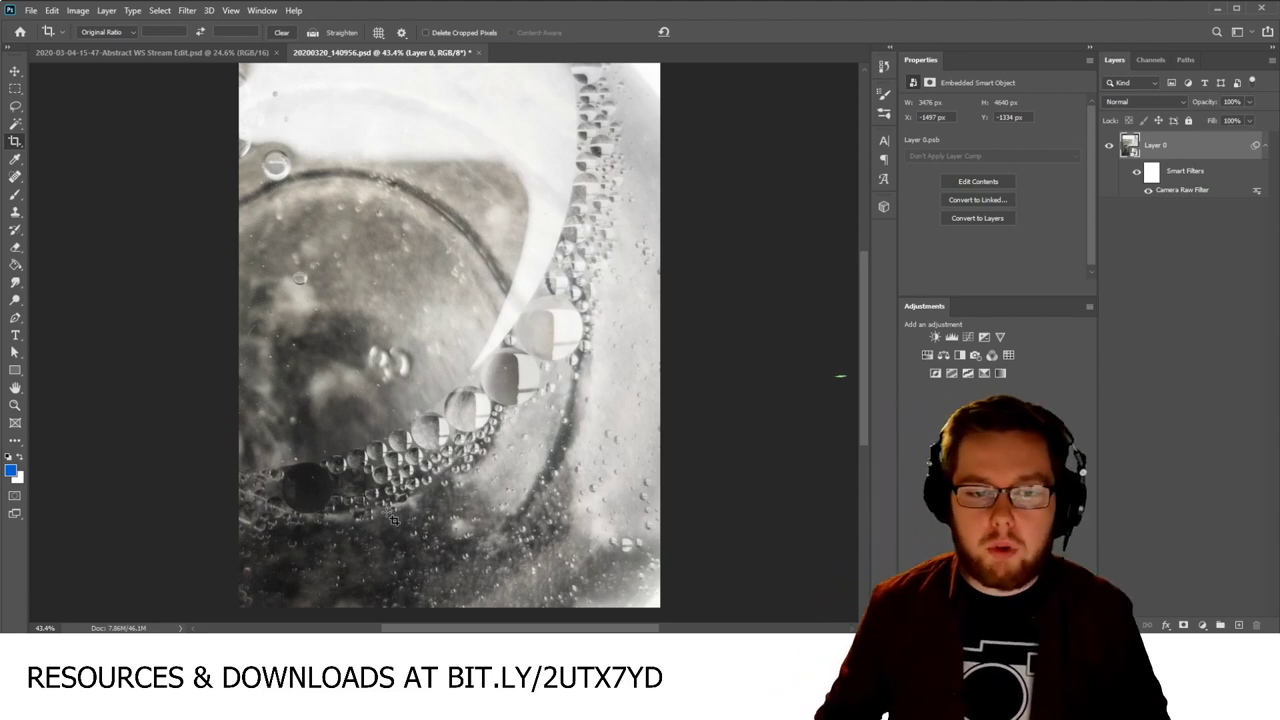
click(1188, 275)
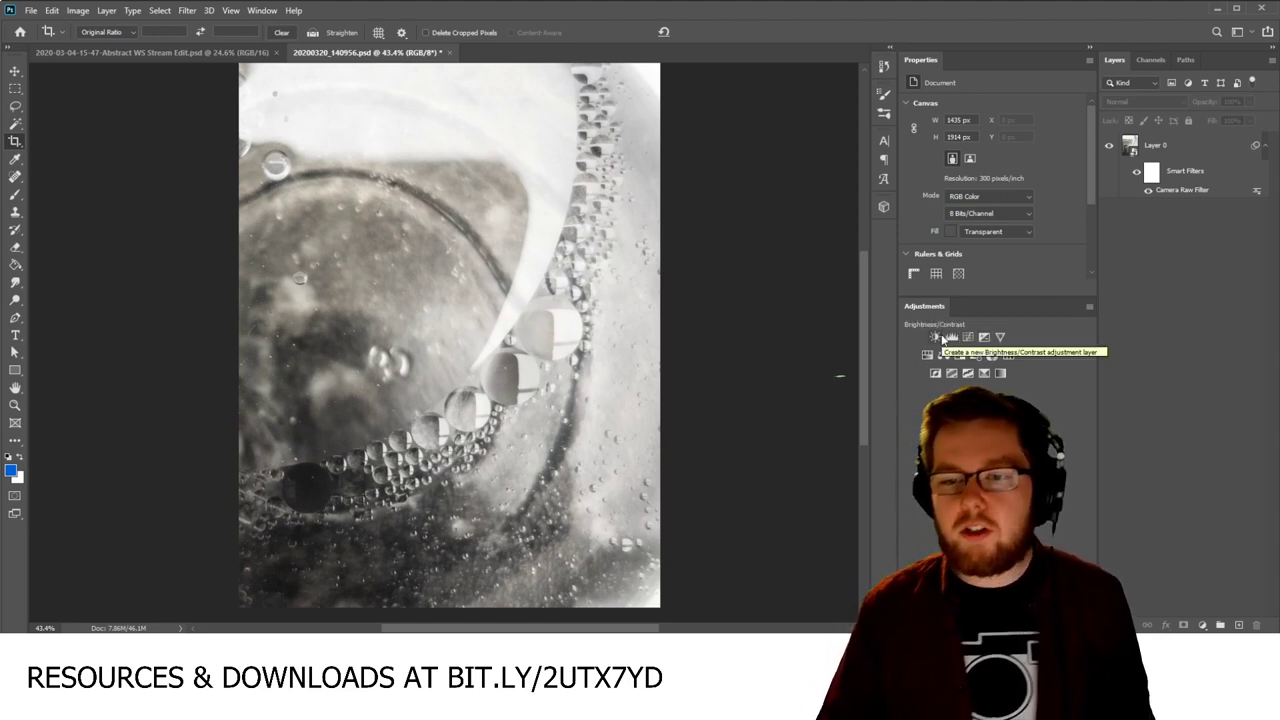
click(938, 337)
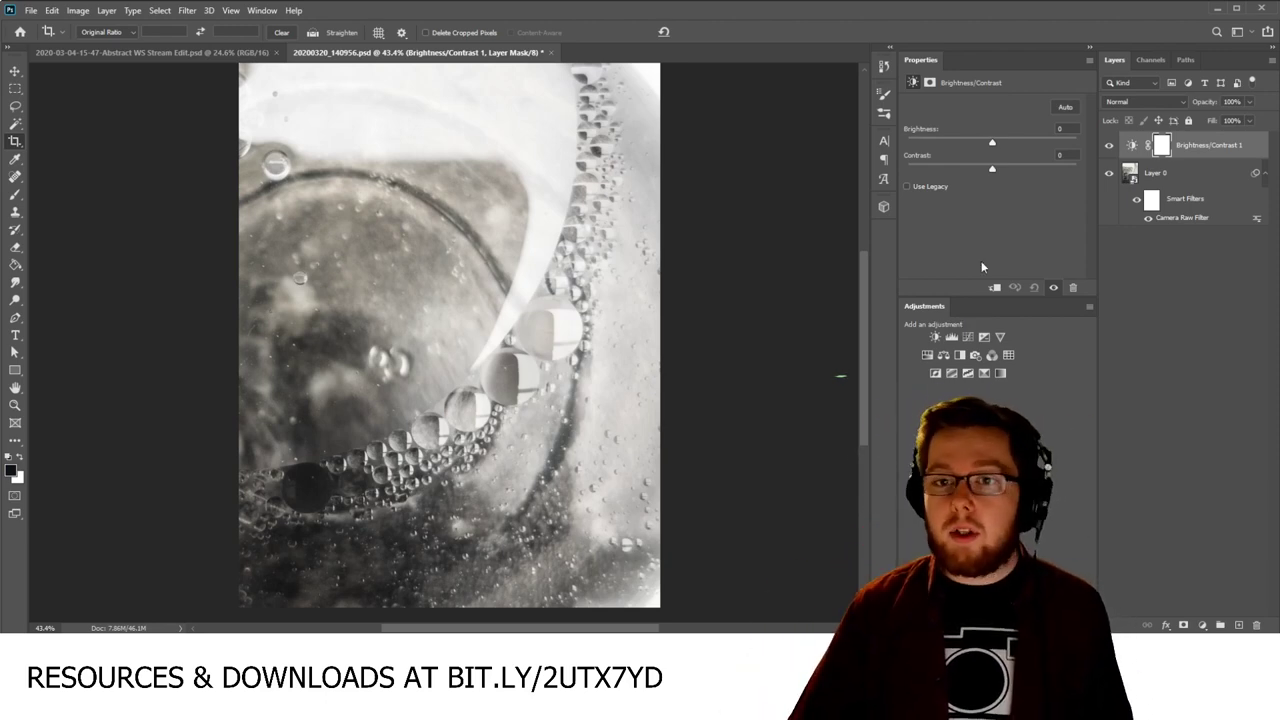
Step: Try Brightness at about 39 and Contrast at 100, resetting each to 0 after judging its effect
mouse_move(991, 146)
mouse_down()
mouse_move(1048, 142)
mouse_move(955, 142)
mouse_move(1057, 139)
mouse_move(980, 138)
mouse_move(1013, 141)
mouse_up()
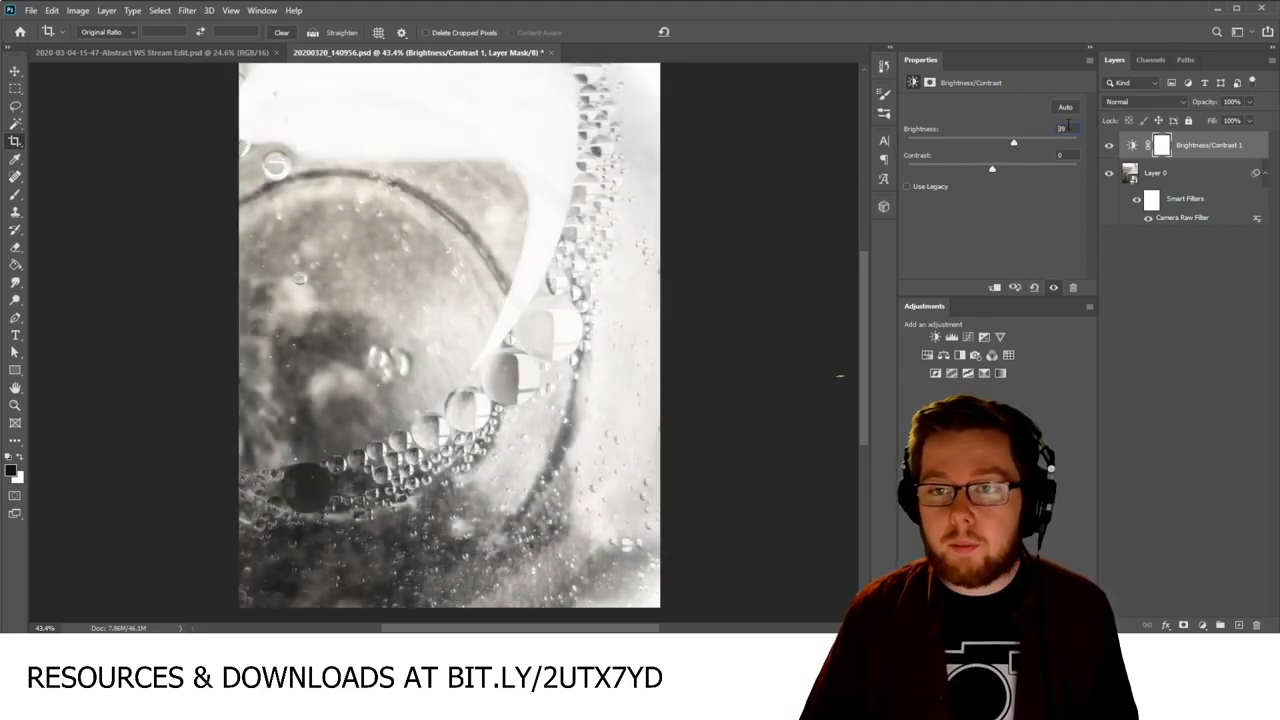
text(0)
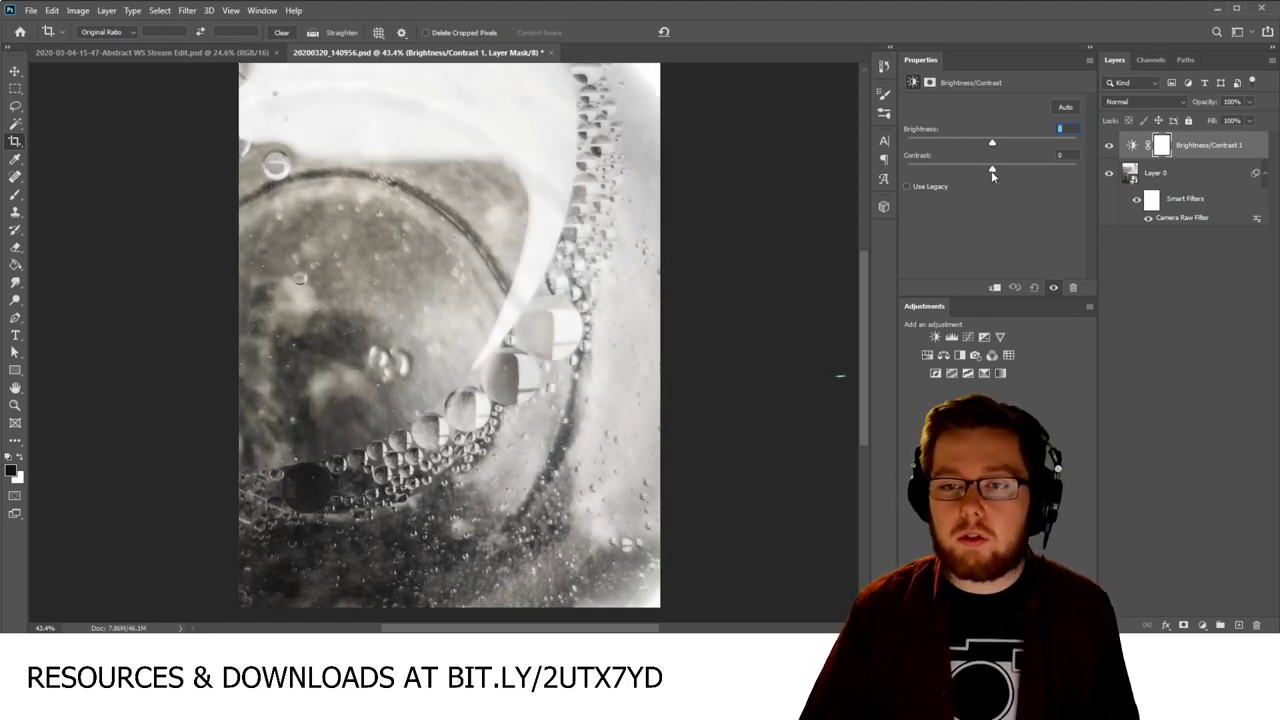
drag(991, 170, 1078, 172)
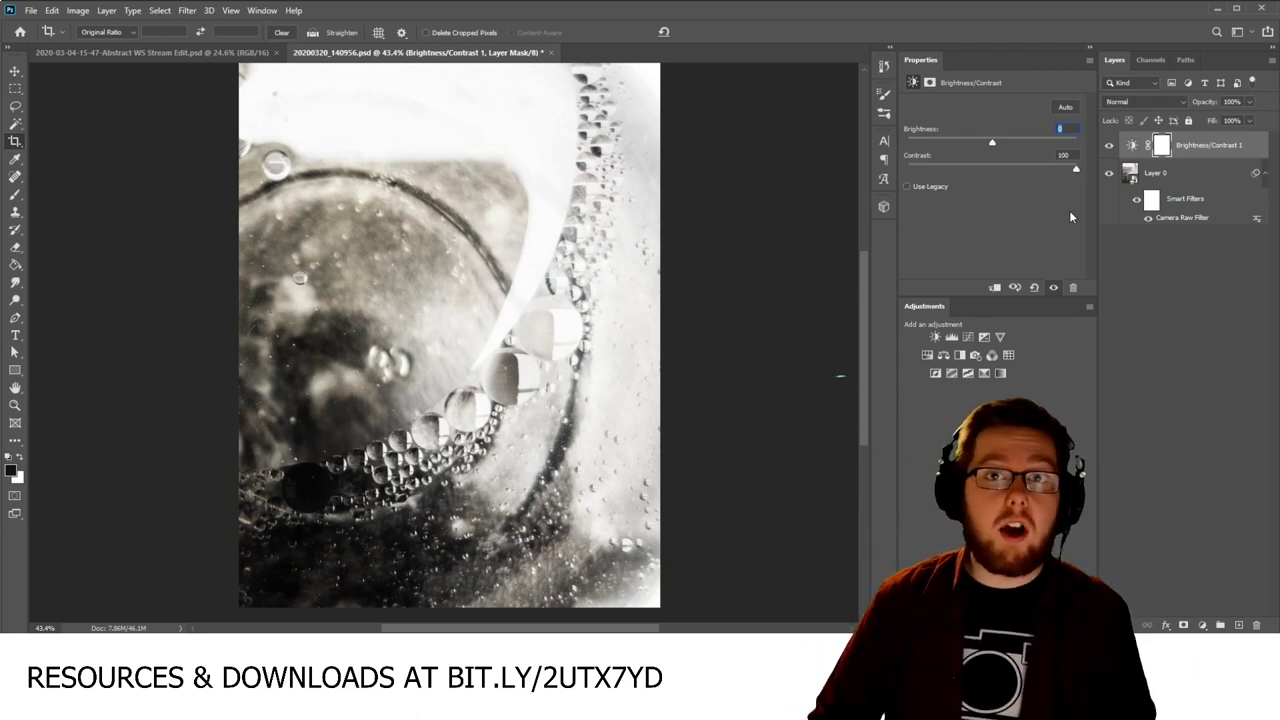
key(Tab)
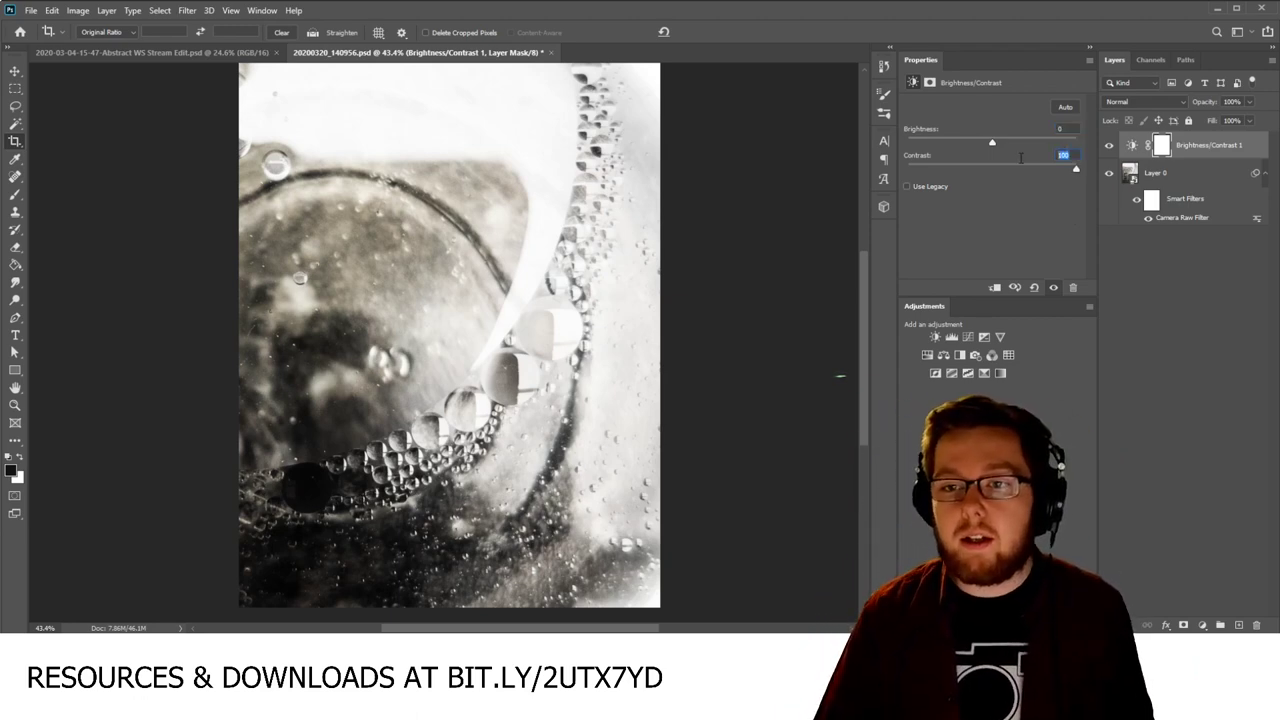
text(0)
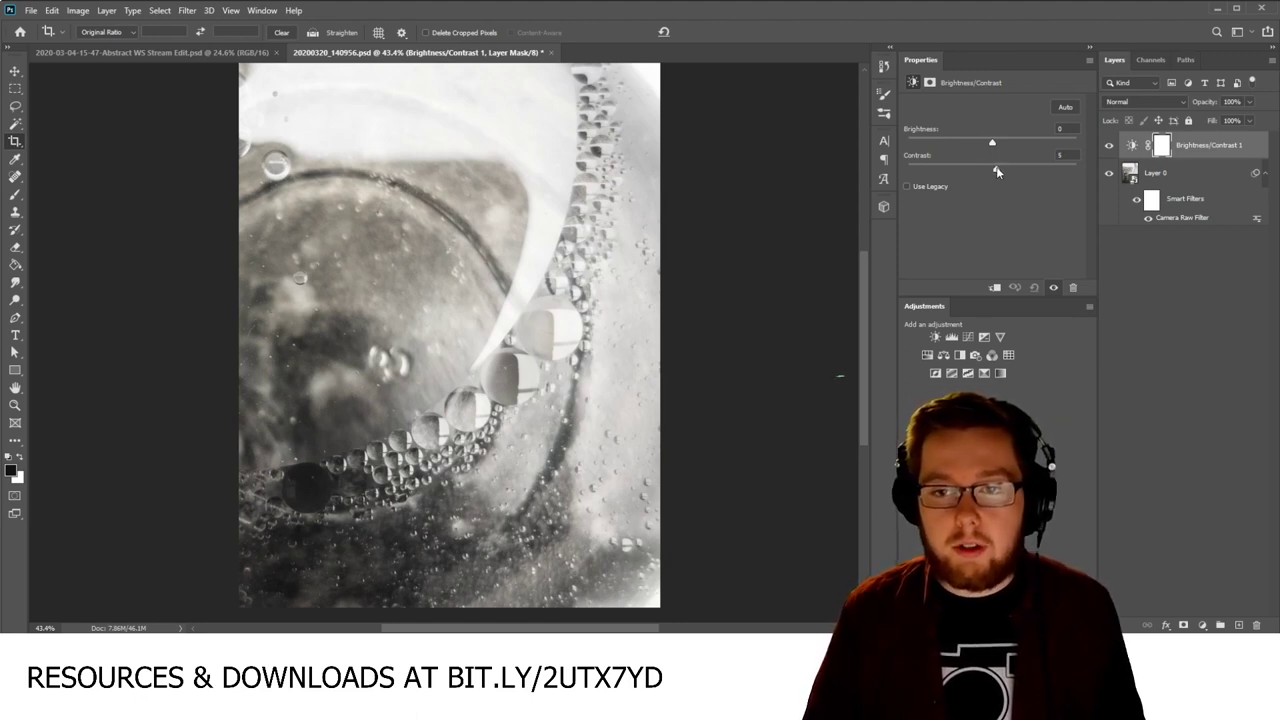
Step: Lower the adjustment layer's Contrast to -50
mouse_move(993, 166)
mouse_down()
mouse_move(1005, 166)
mouse_move(978, 171)
mouse_up()
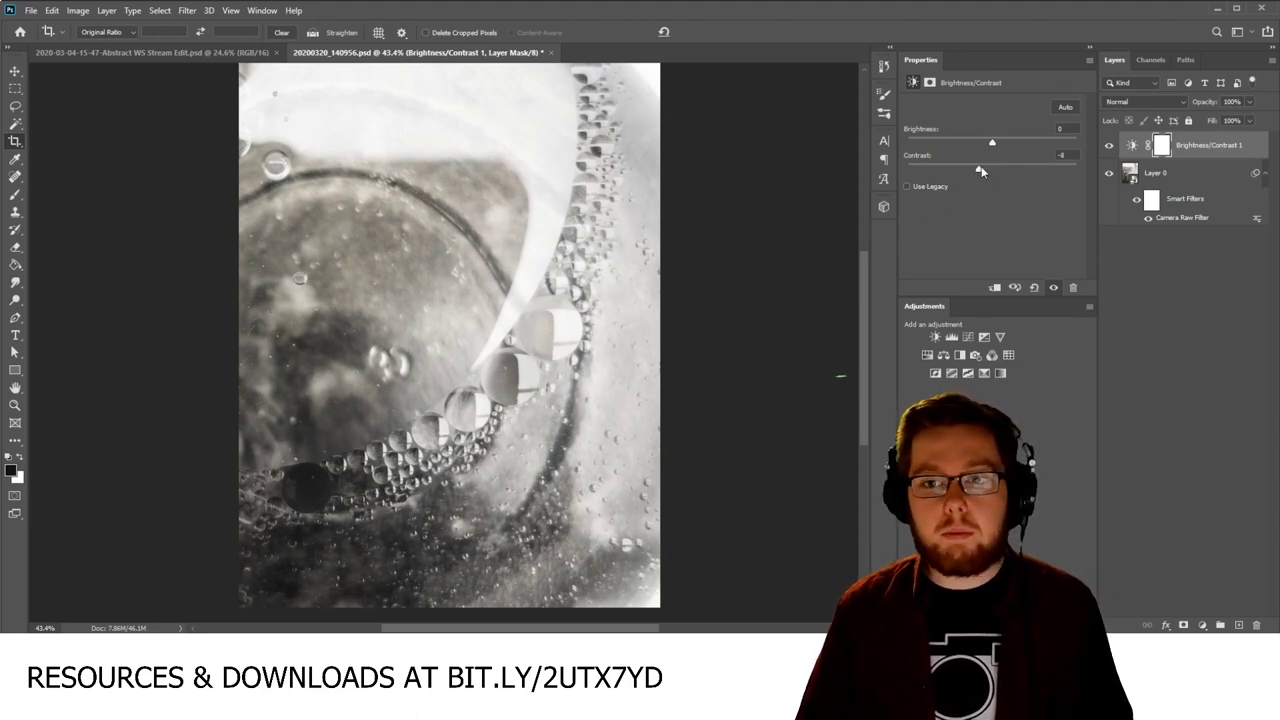
drag(981, 172, 950, 174)
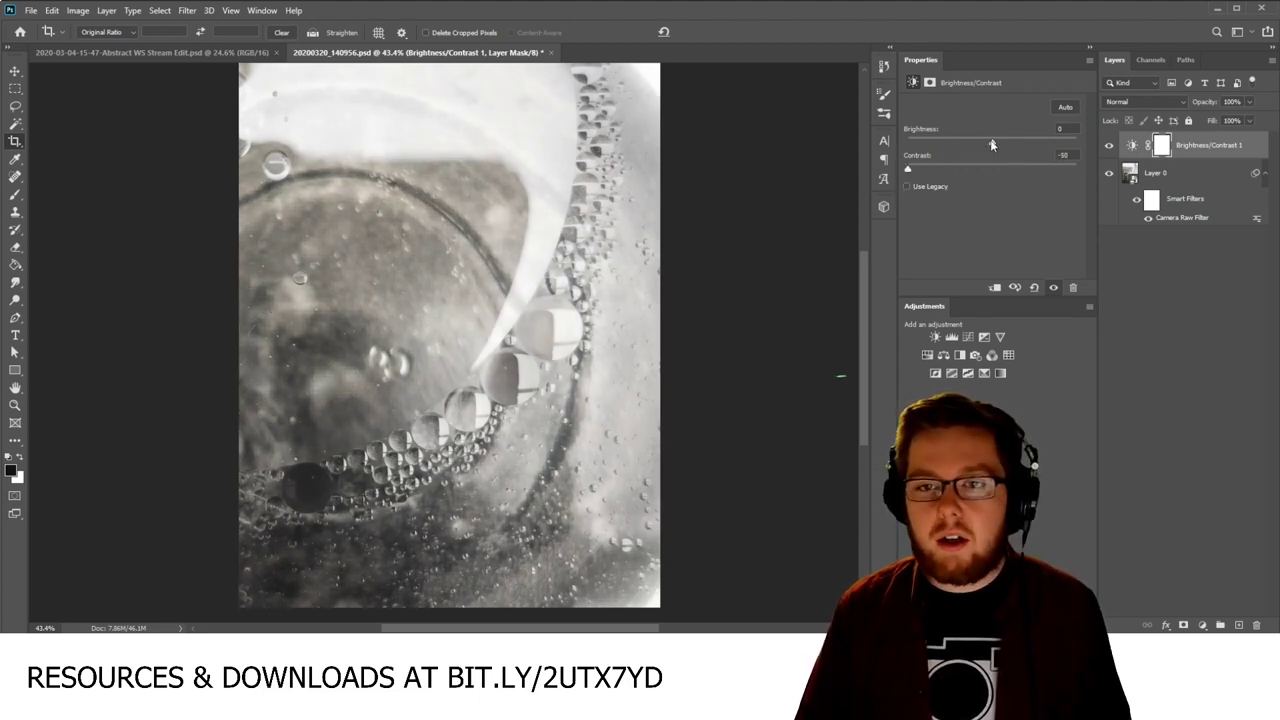
Step: Toggle the Brightness/Contrast layer's visibility repeatedly to compare the photo with and without the reduced contrast
click(1109, 146)
click(1109, 146)
click(1110, 147)
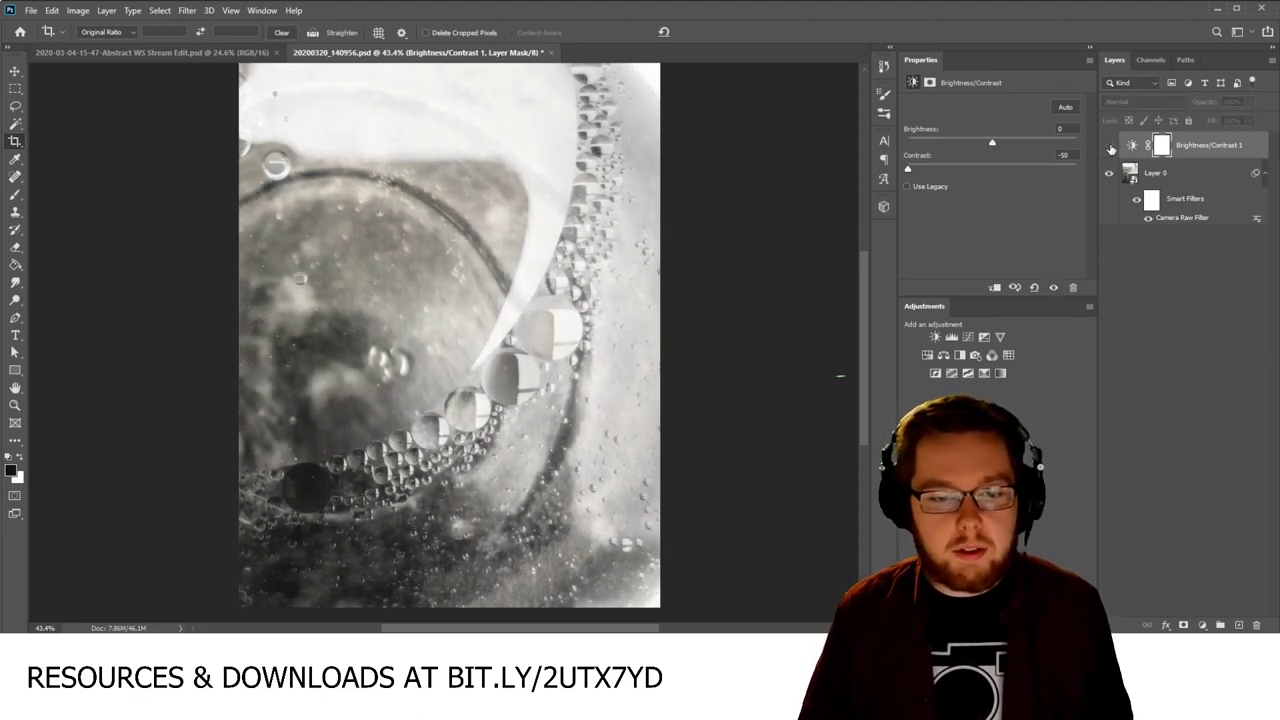
click(1110, 147)
click(1110, 147)
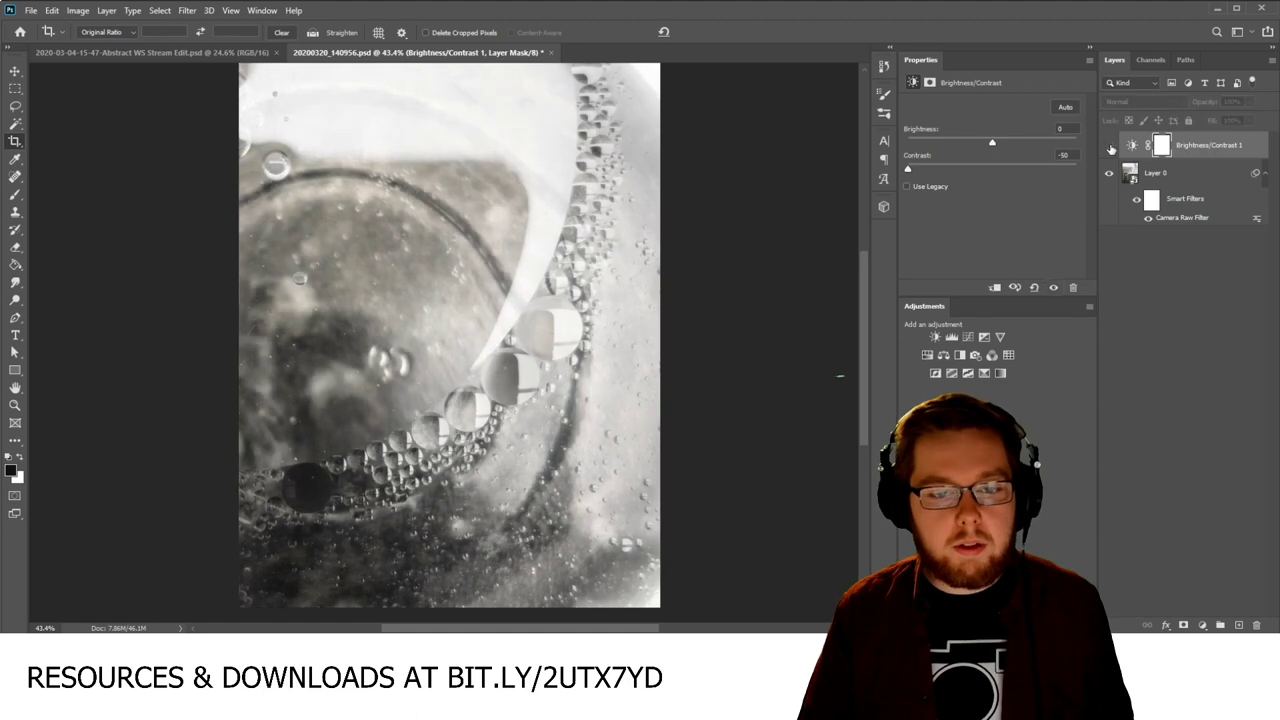
click(1110, 147)
click(1110, 148)
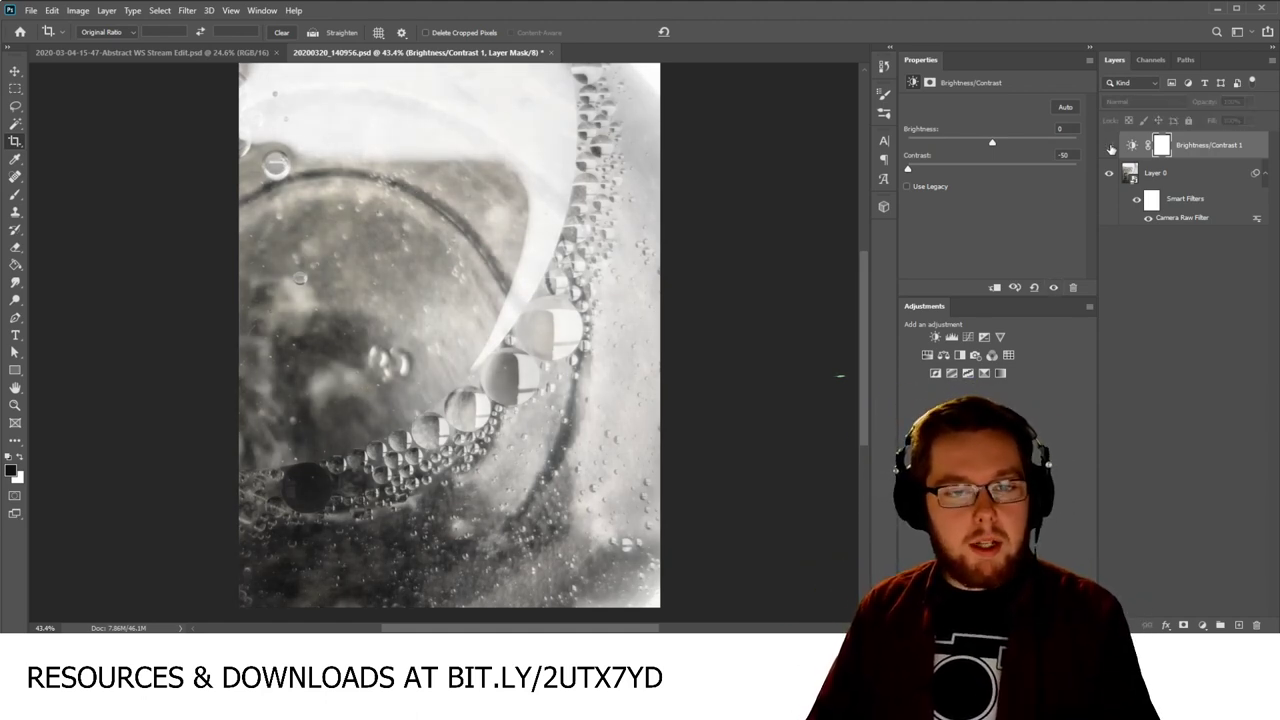
click(1110, 148)
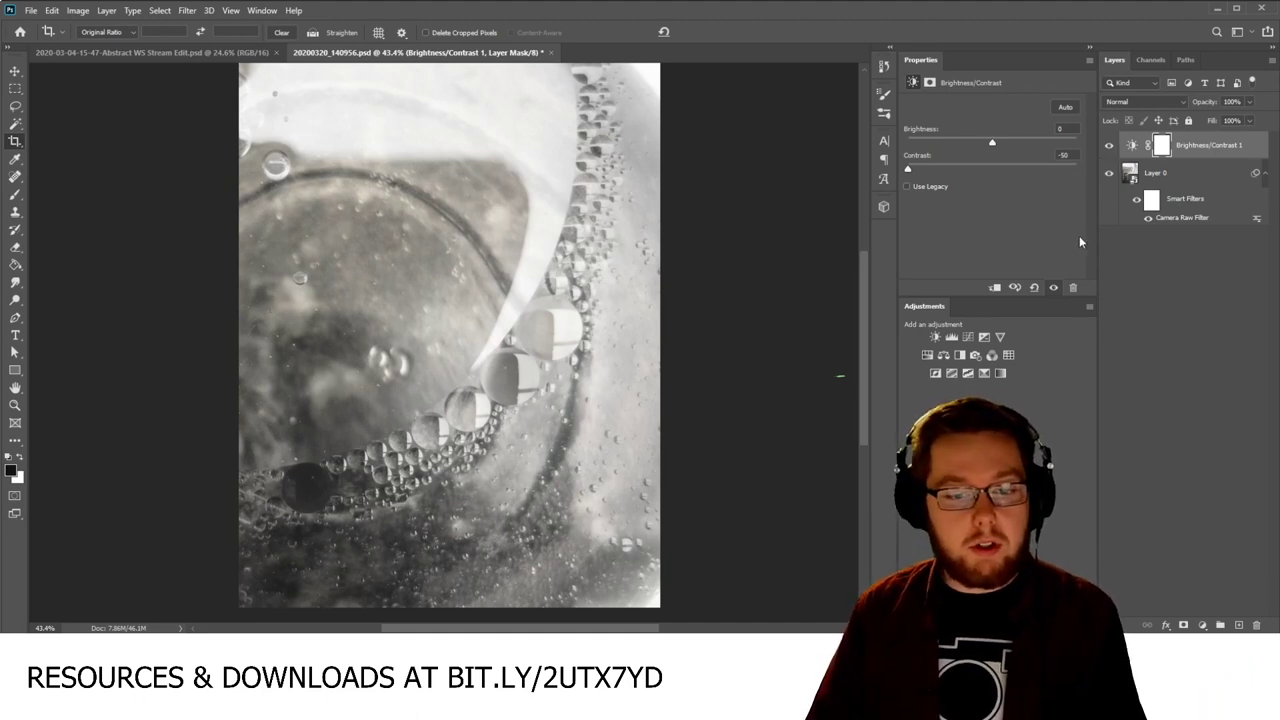
click(1109, 147)
click(1110, 147)
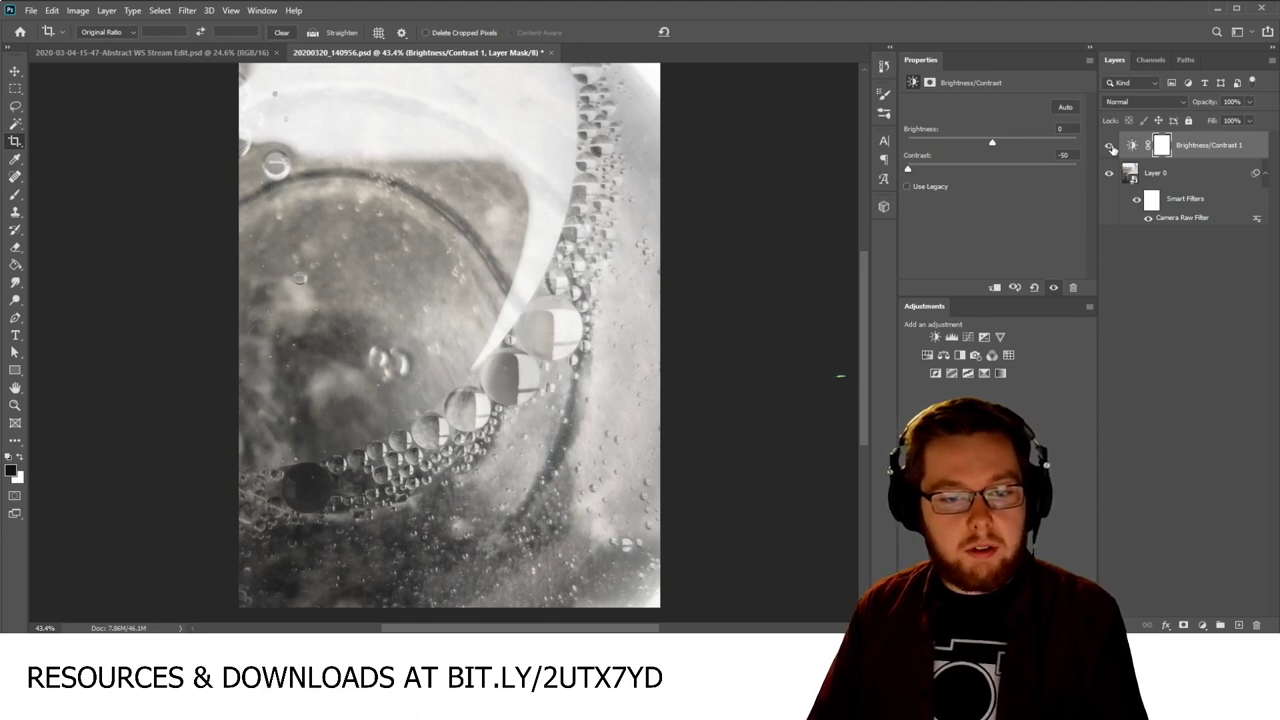
click(1110, 147)
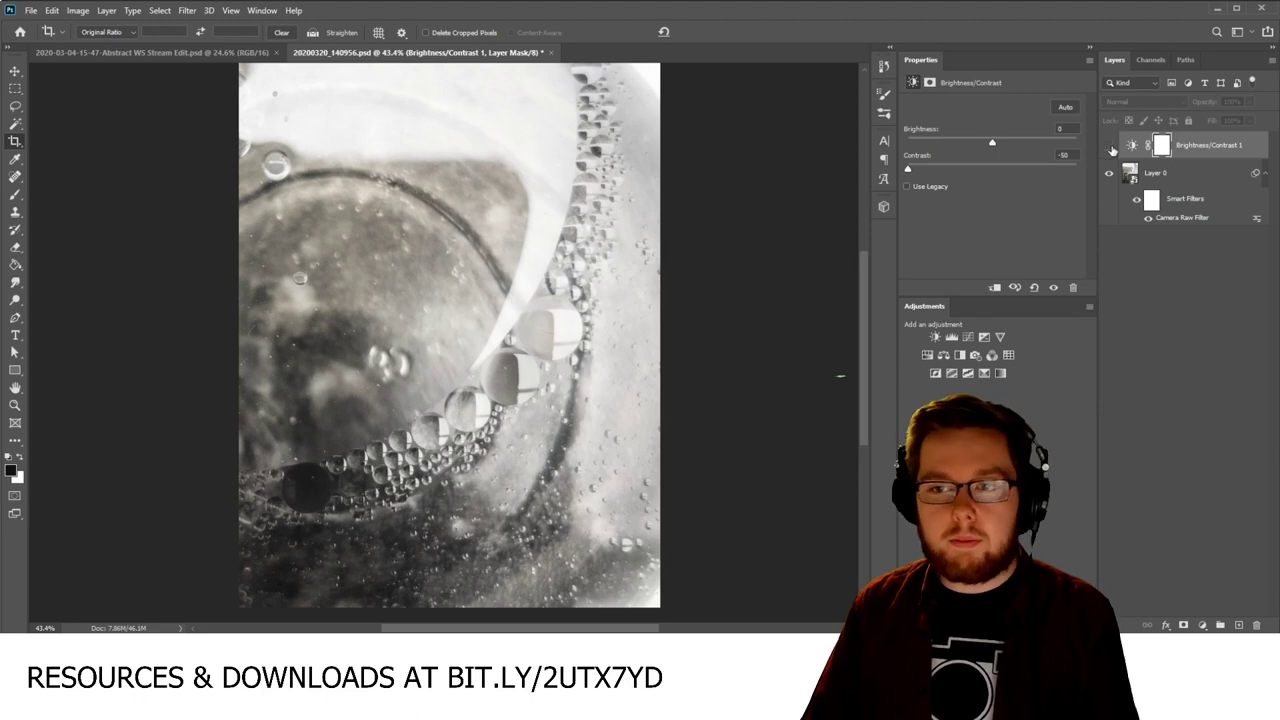
click(1110, 147)
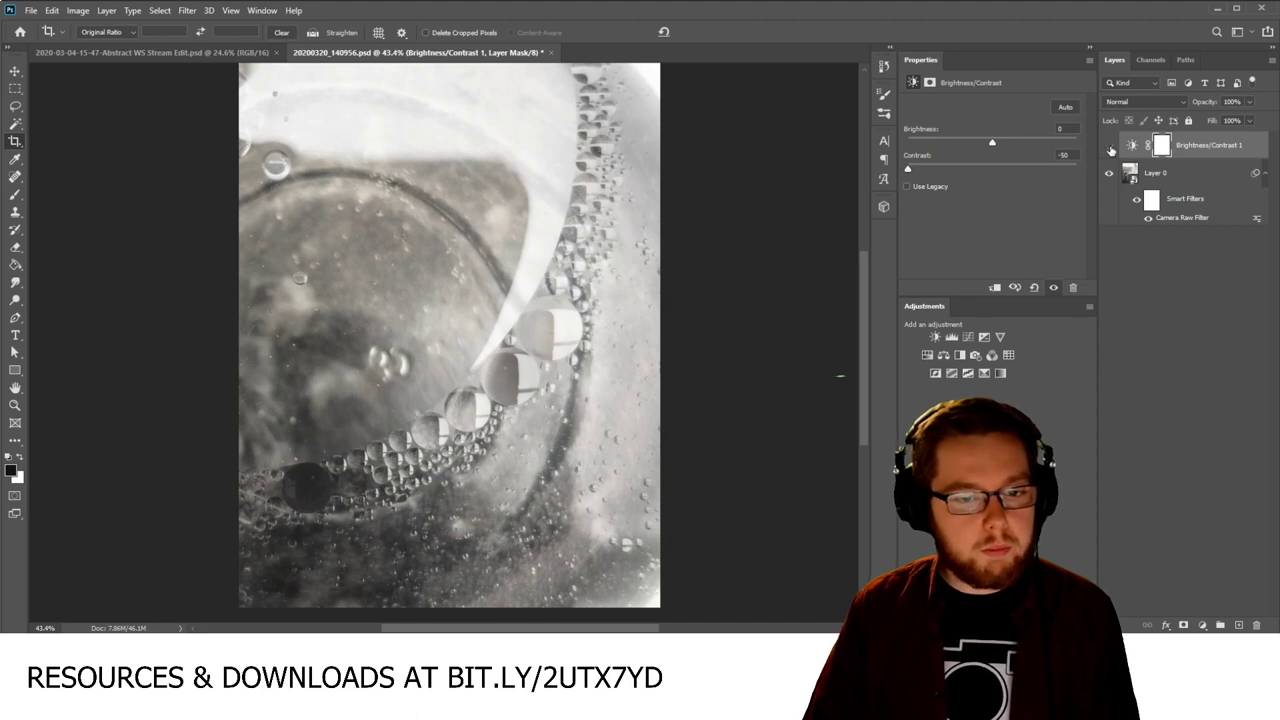
Step: Compare the photo with and without the Brightness/Contrast 1 adjustment layer and delete that layer
click(1109, 147)
click(1109, 147)
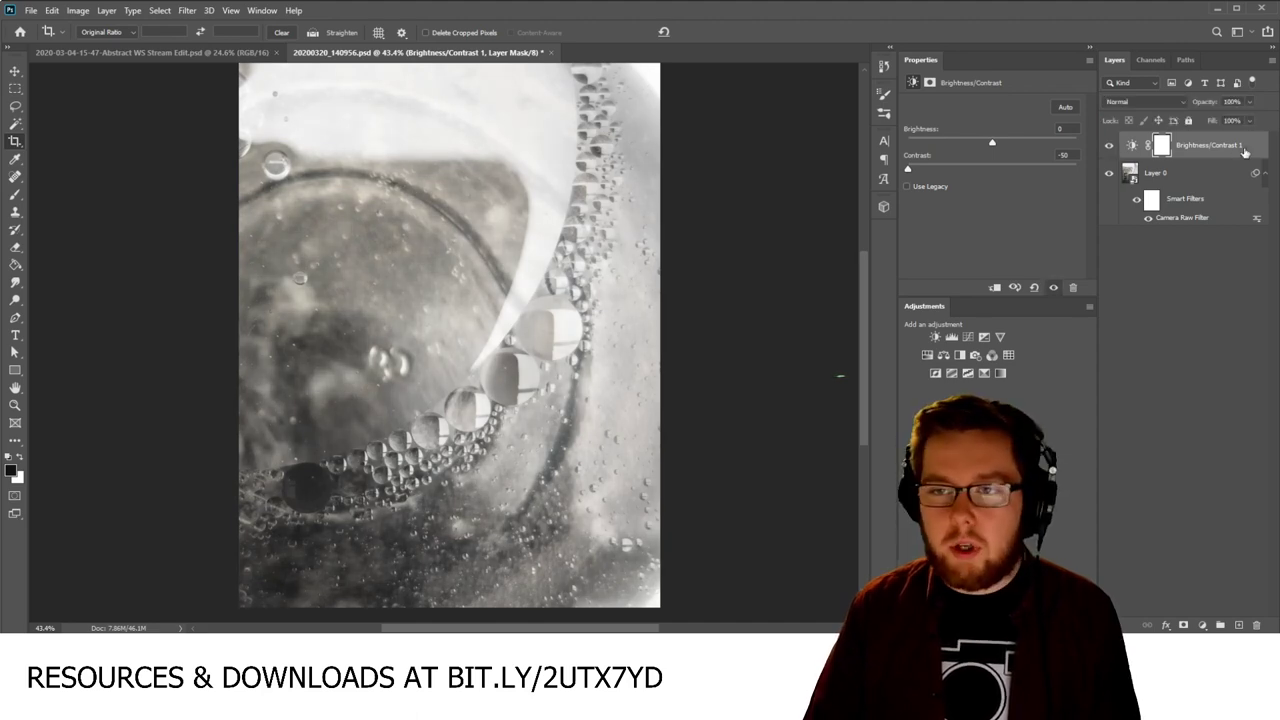
key(ctrl+2)
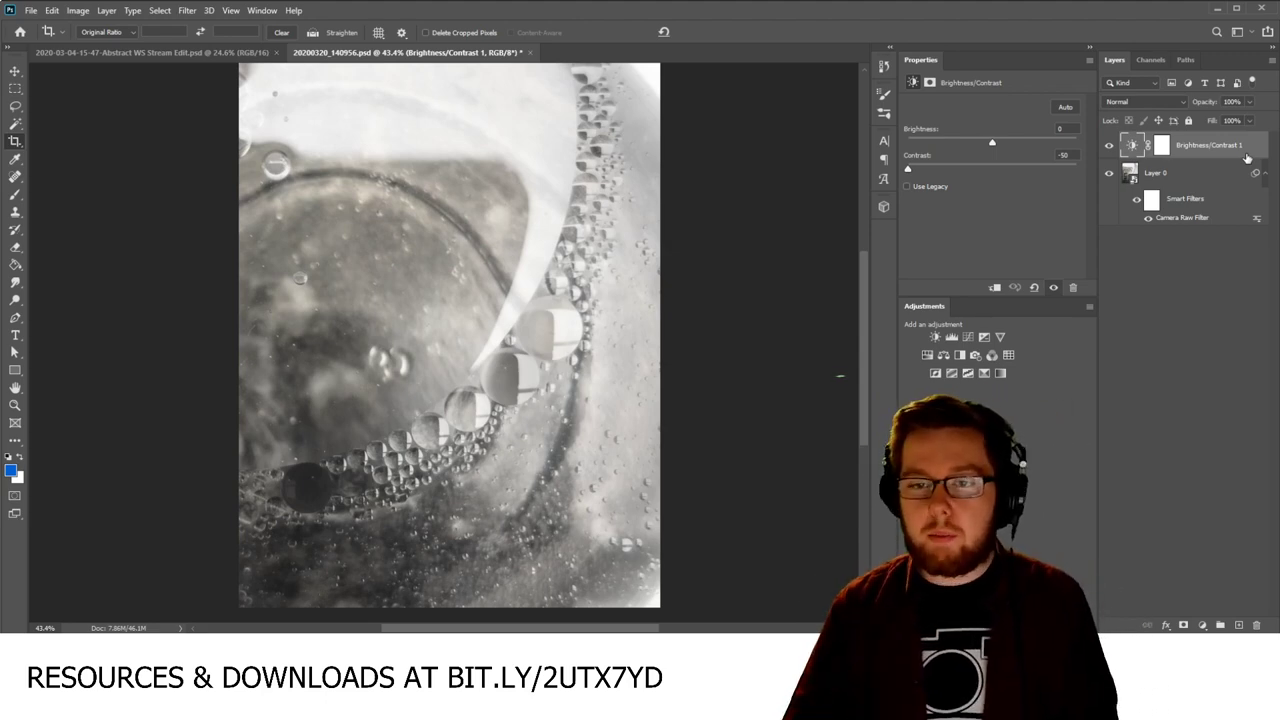
key(Delete)
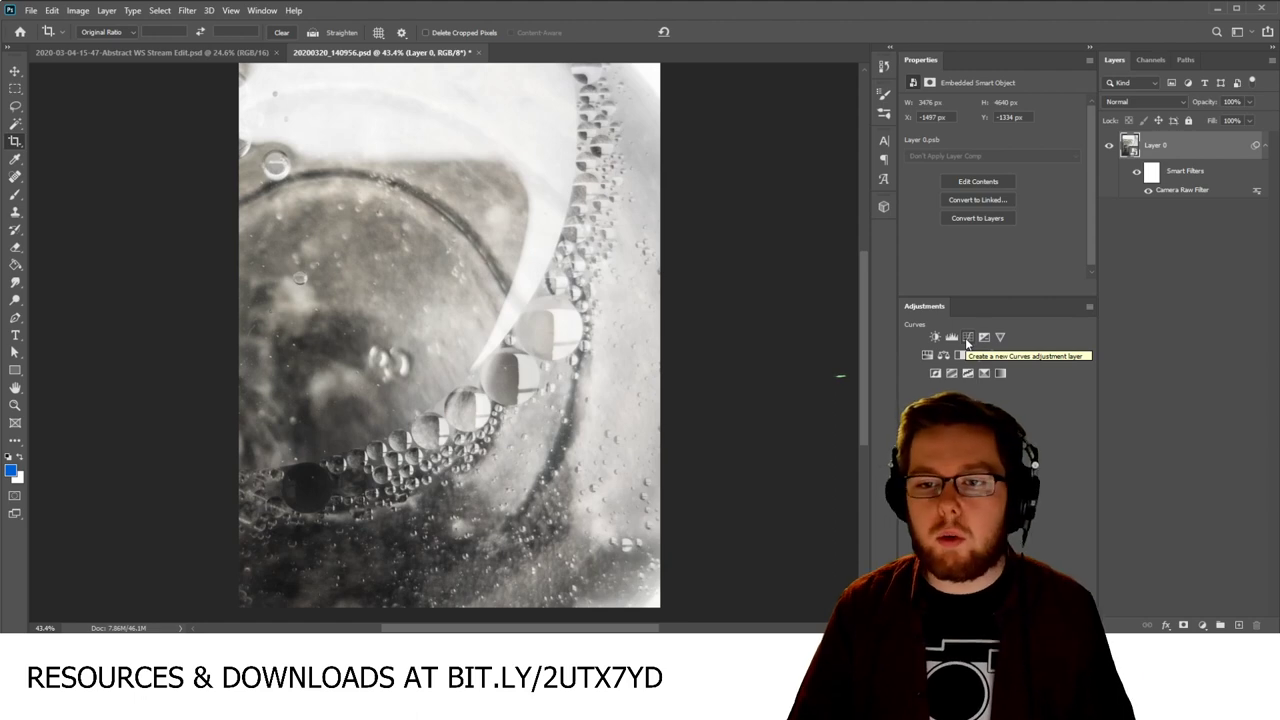
Step: Add a Curves adjustment layer above Layer 0, pulling the curve down in the highlights and raising it in the shadows
click(967, 338)
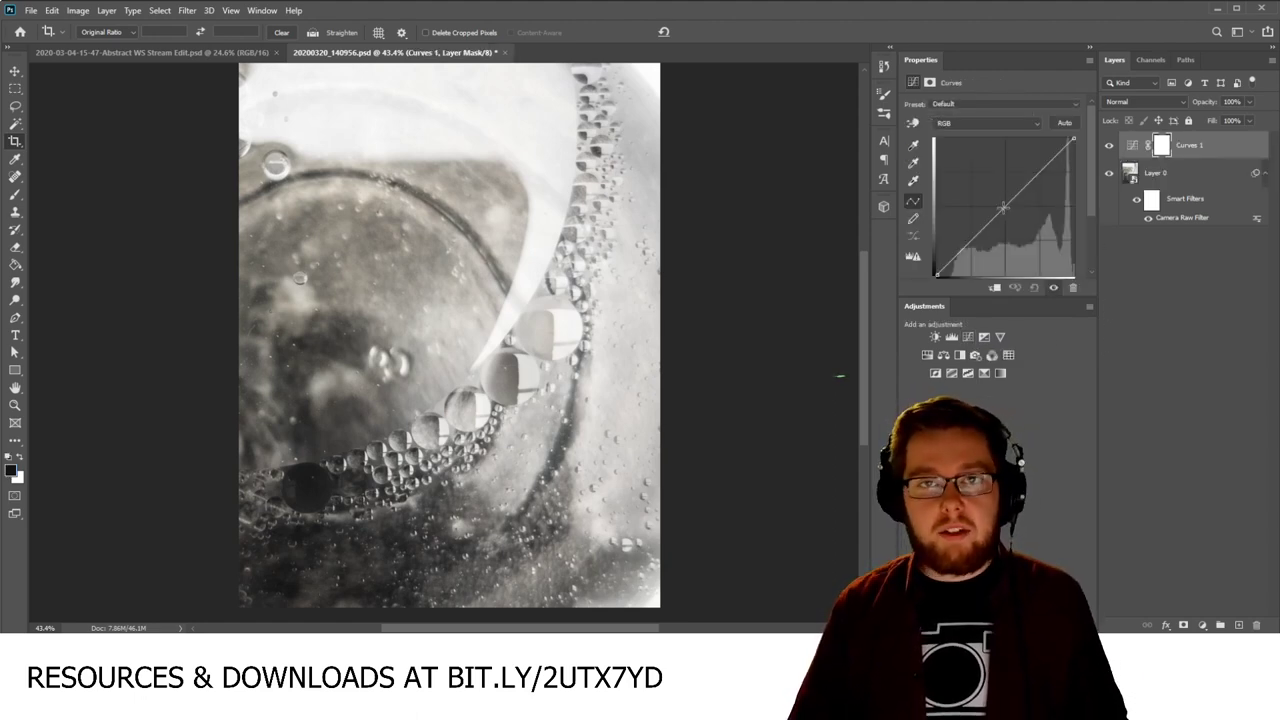
click(1040, 169)
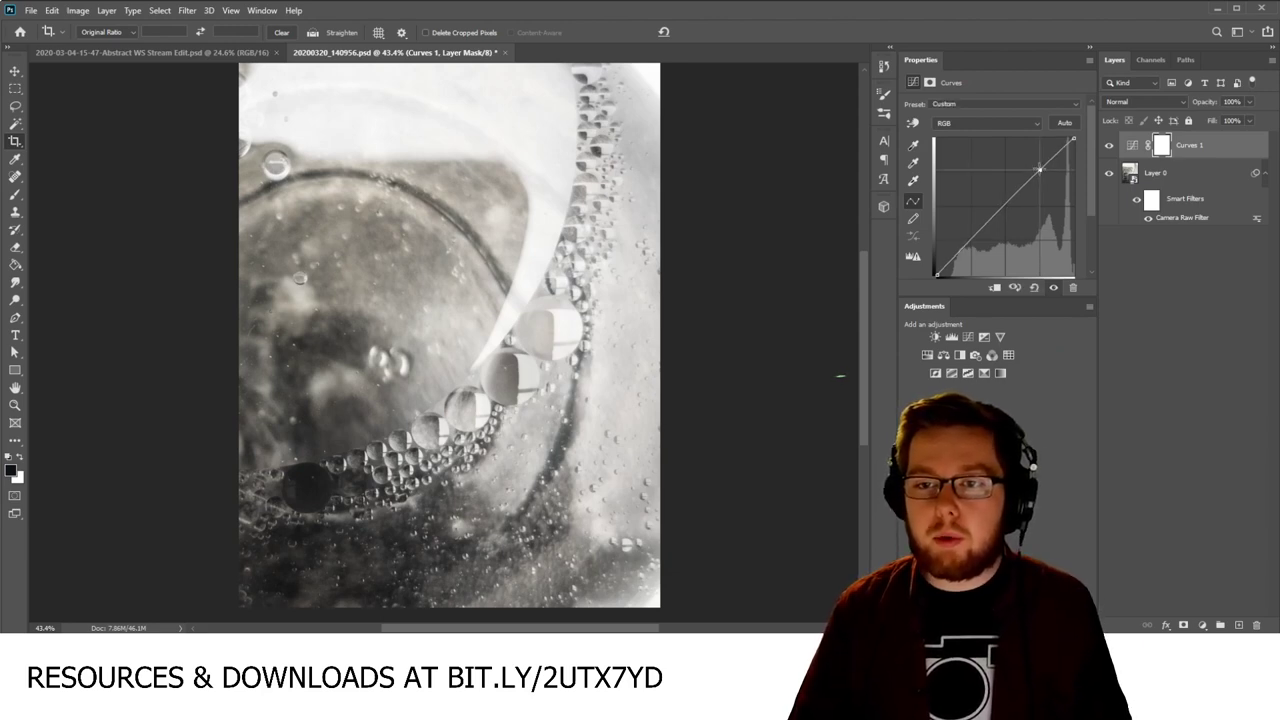
mouse_move(1040, 169)
mouse_down()
mouse_move(1036, 156)
mouse_move(1040, 166)
mouse_up()
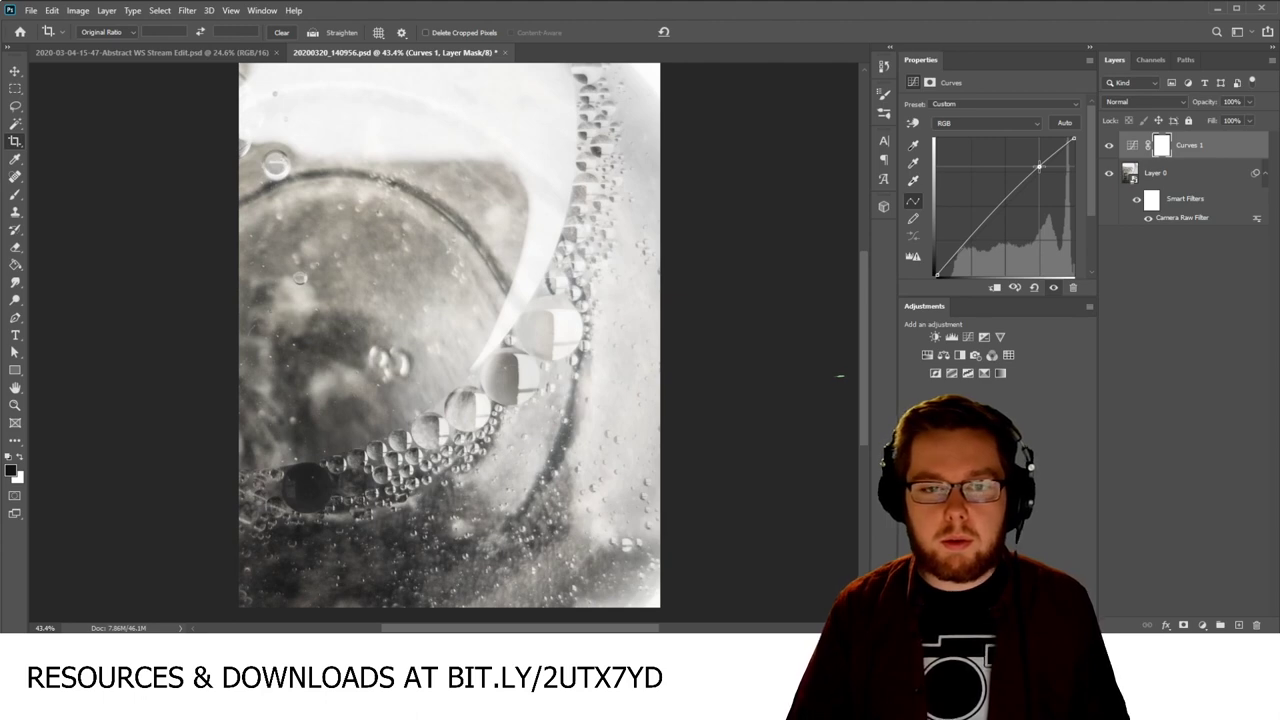
drag(1040, 166, 1043, 182)
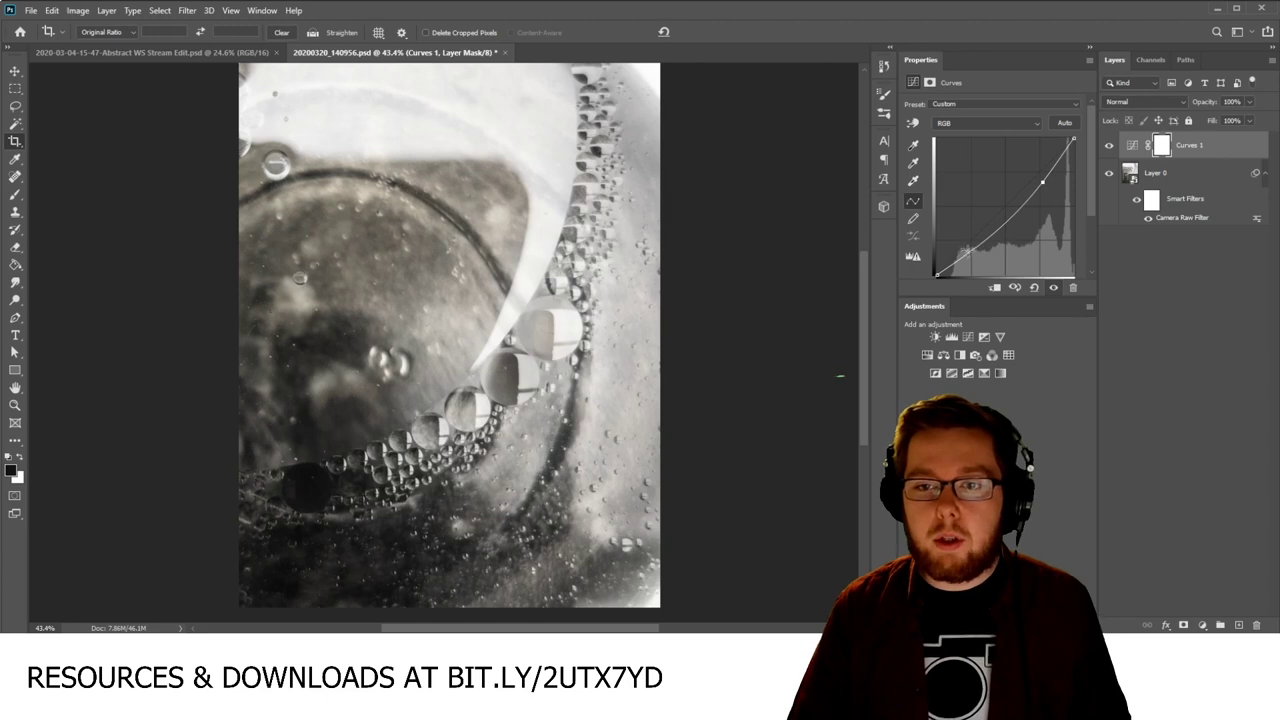
drag(969, 251, 968, 227)
Step: Toggle the Curves 1 layer's visibility to compare the photo with and without the curve
click(1108, 146)
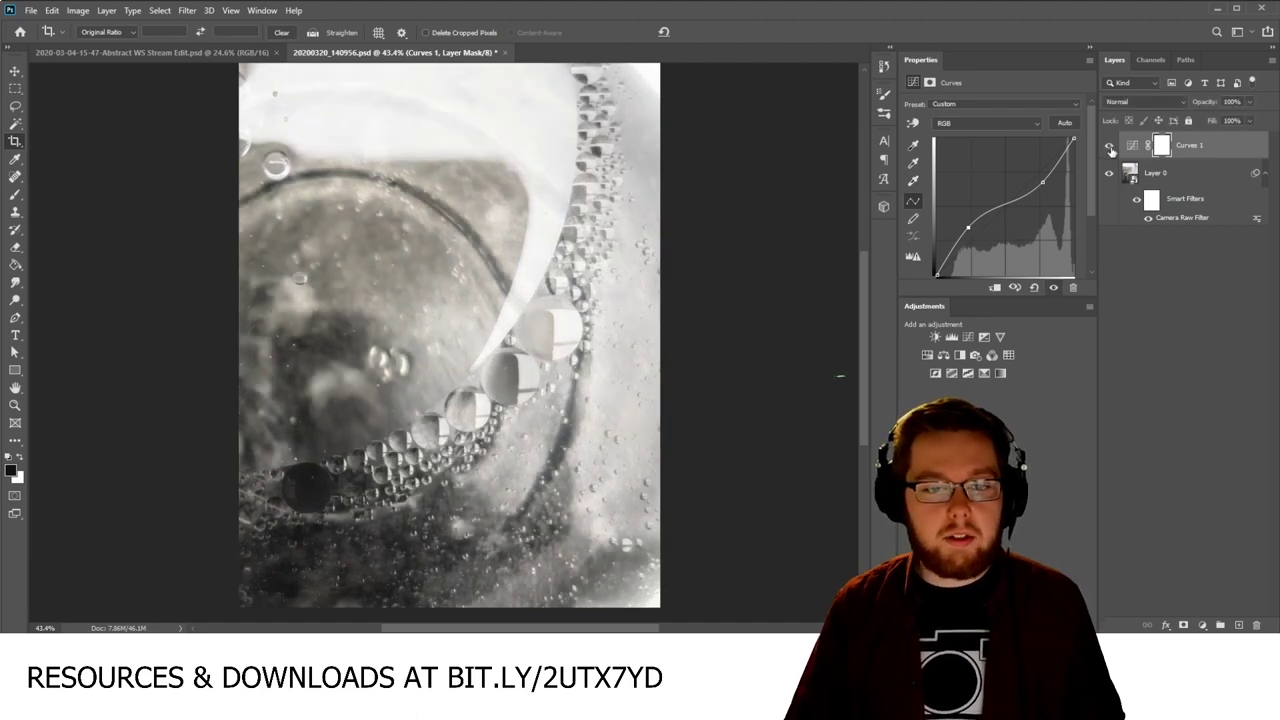
click(1109, 146)
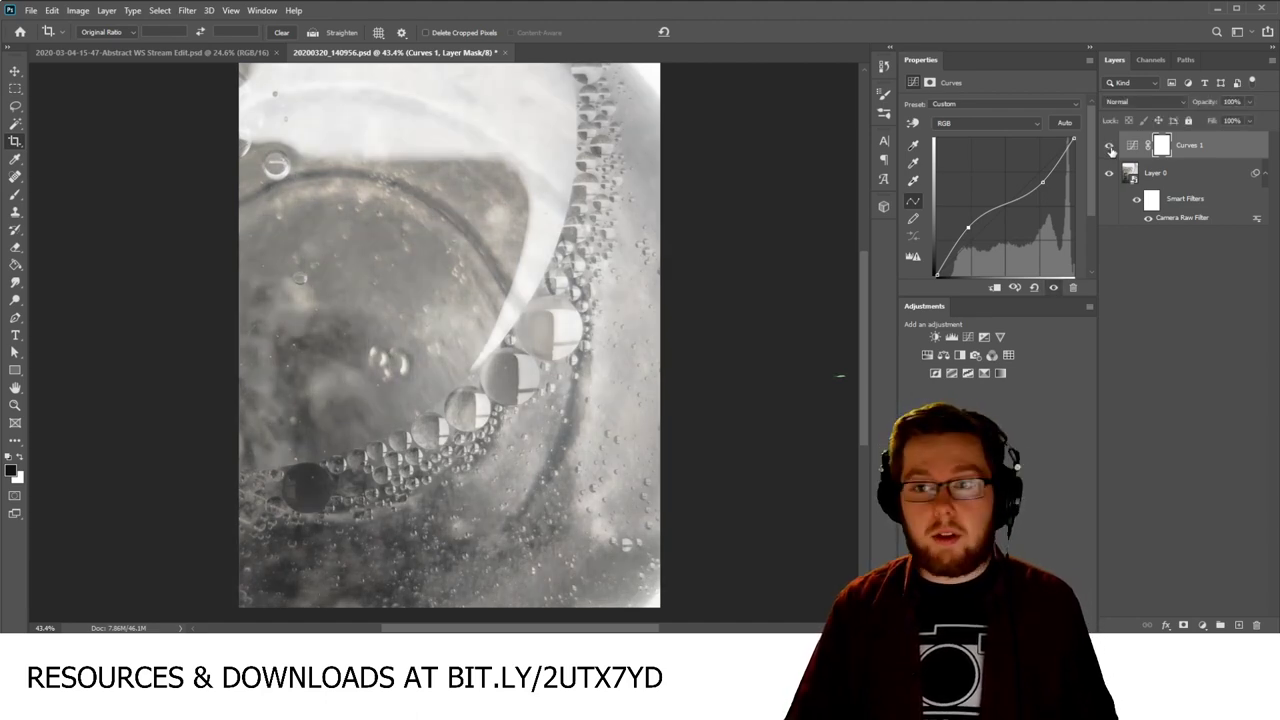
click(1109, 146)
click(1109, 146)
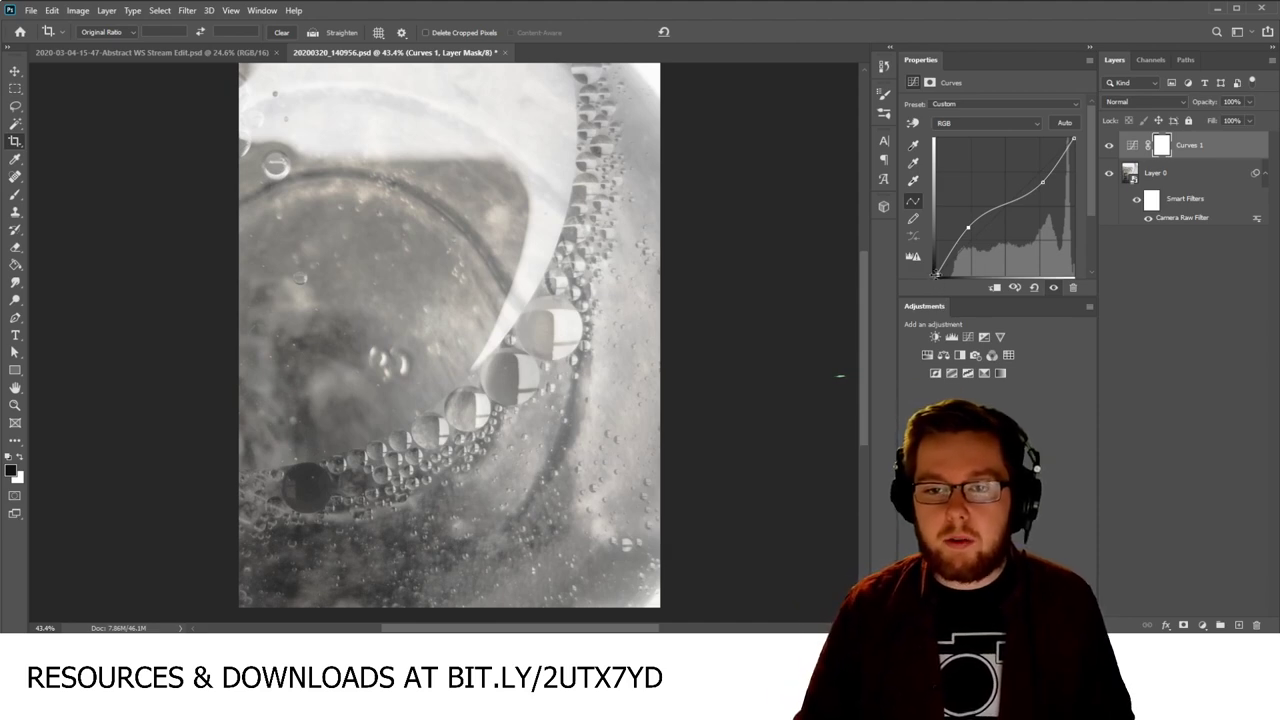
Step: Raise the black point of the Curves 1 curve to about a third of its height for a faded look
drag(936, 274, 917, 233)
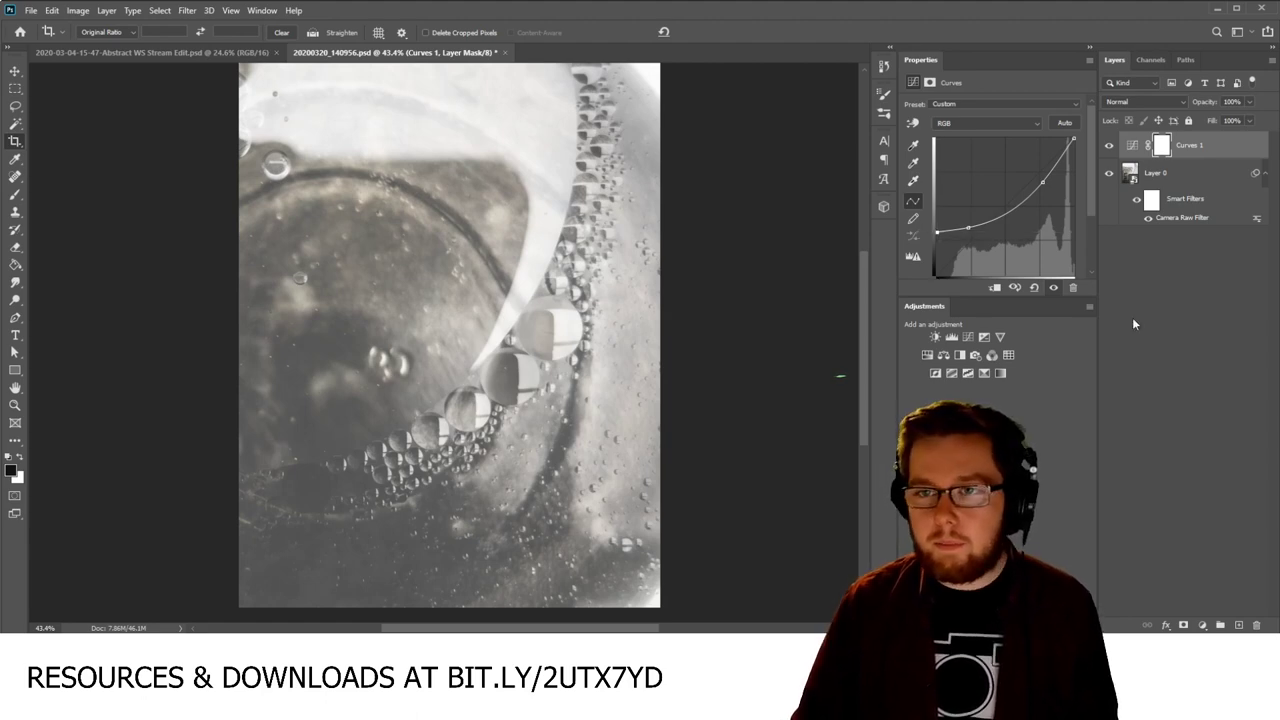
click(1132, 317)
click(1215, 152)
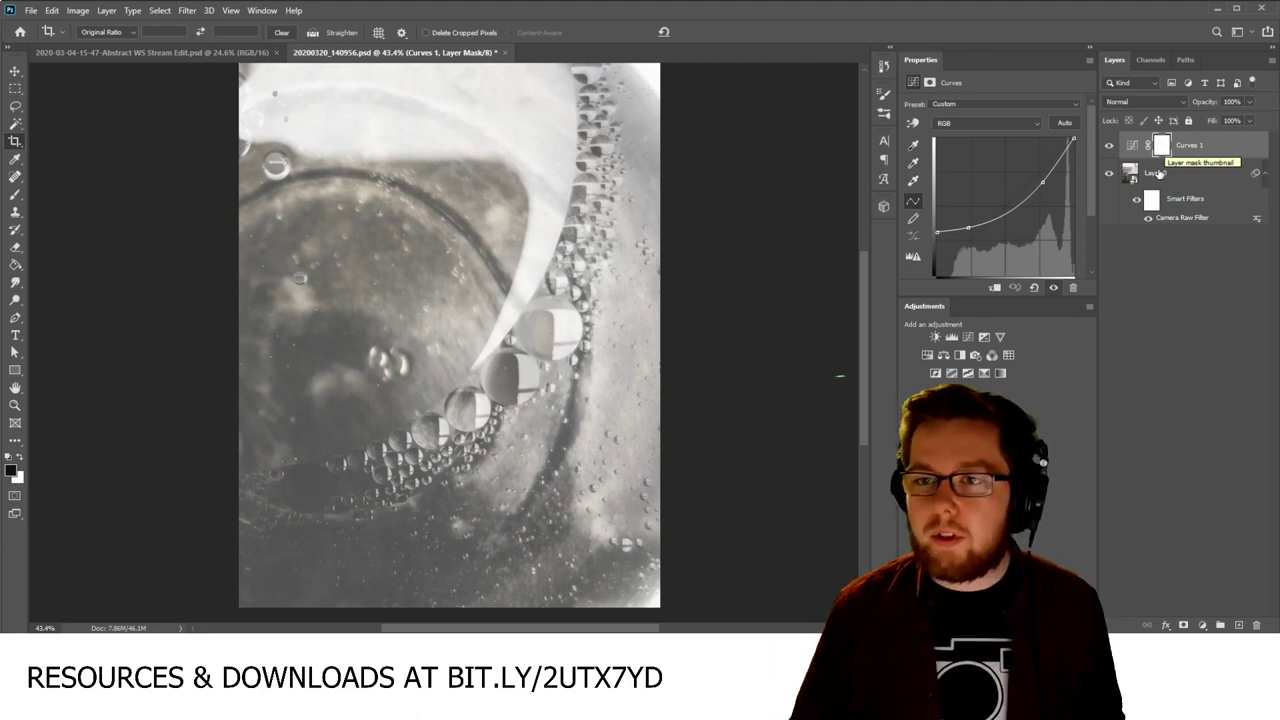
click(1132, 145)
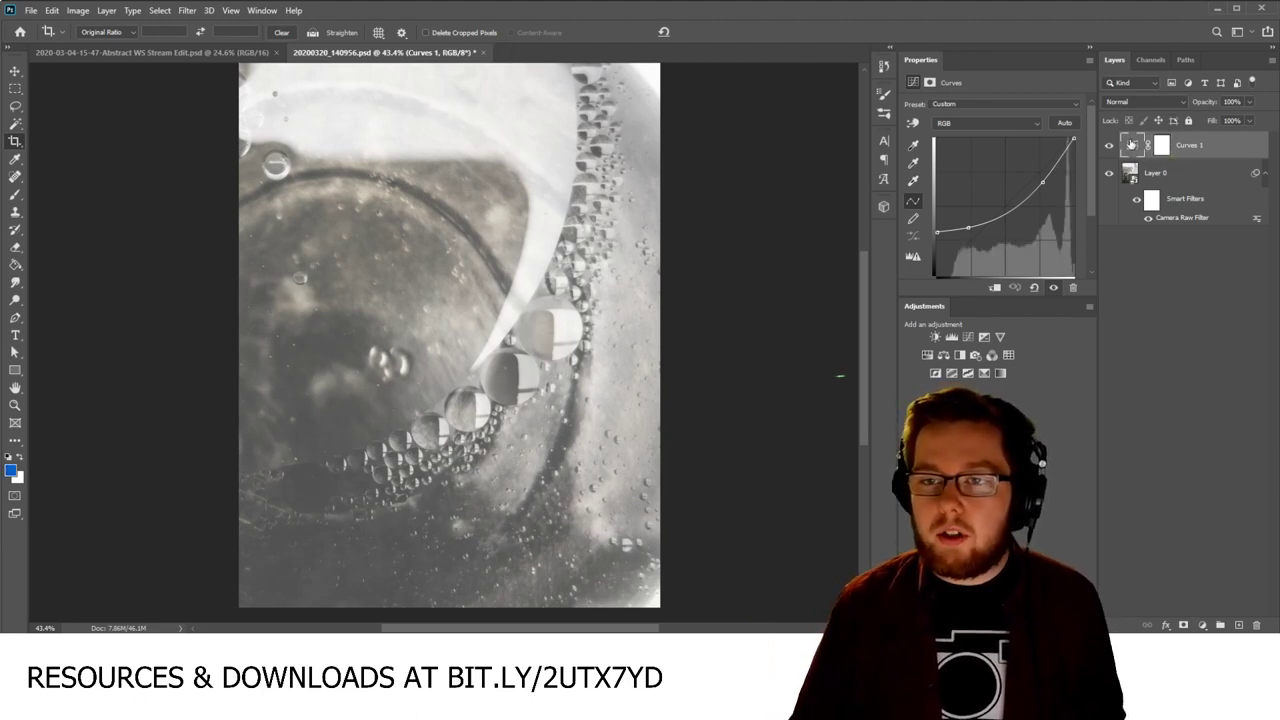
Step: Target the Curves 1 layer mask and set up the Brush tool with black at a size of 300 px
click(1162, 145)
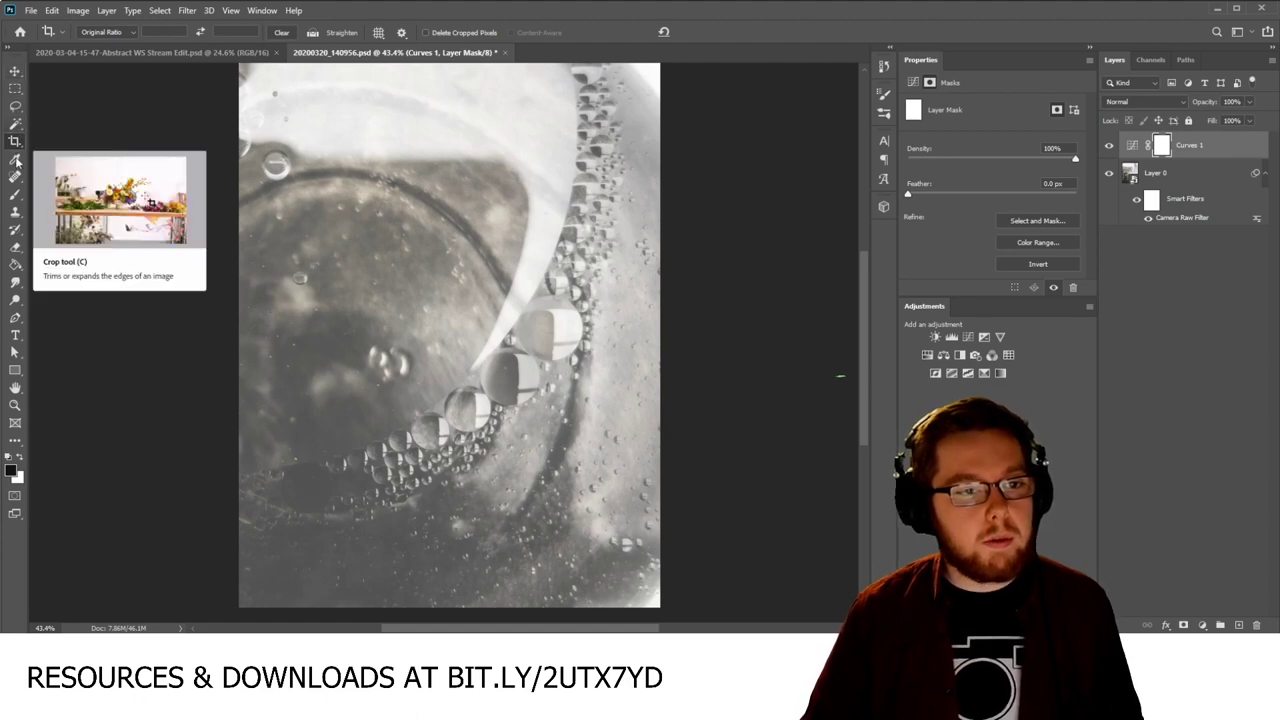
click(13, 197)
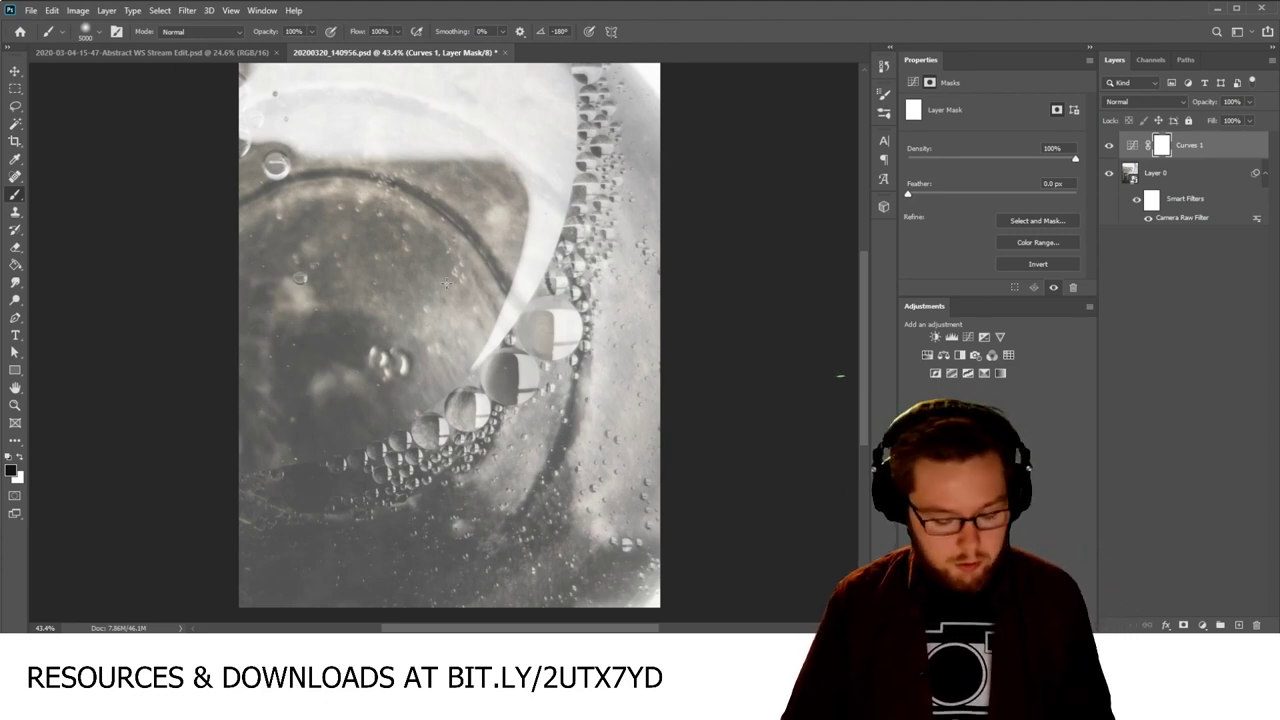
key(bracketleft)
key(bracketleft)
key(bracketleft)
key(bracketleft)
key(bracketleft)
key(bracketleft)
key(bracketleft)
key(bracketleft)
key(bracketleft)
key(bracketleft)
key(bracketleft)
key(bracketleft)
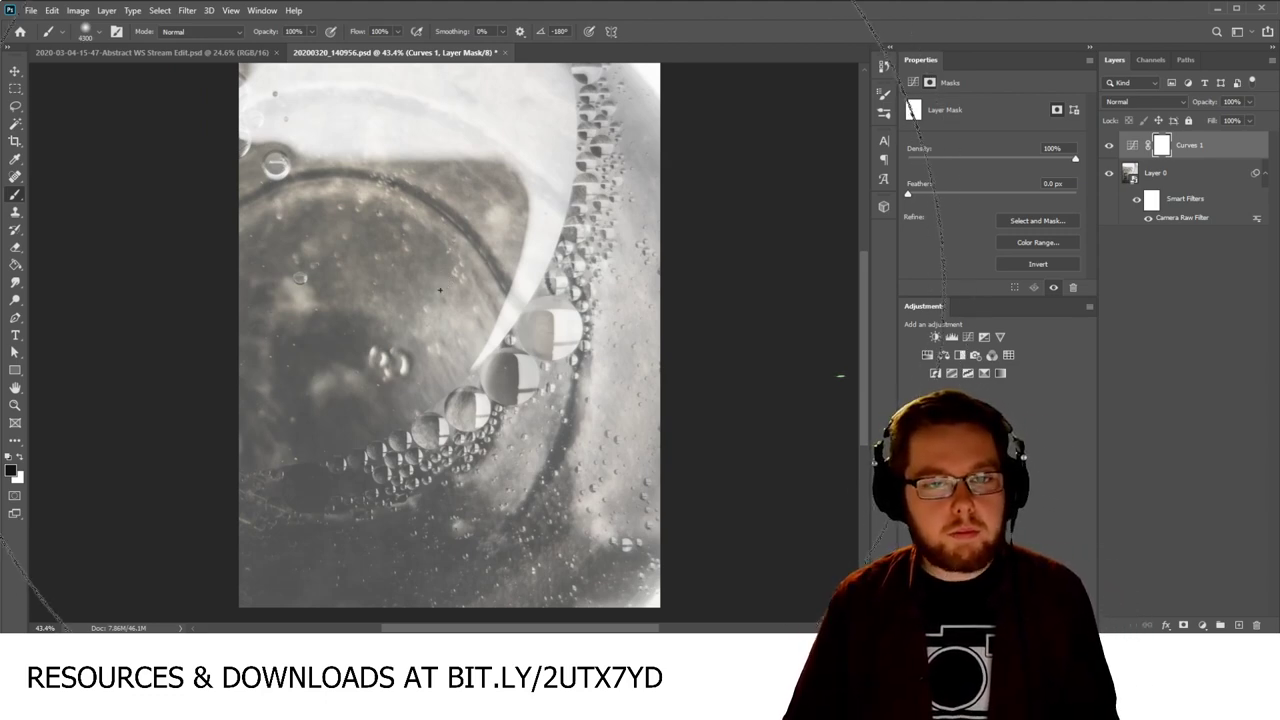
key(bracketleft)
key(bracketleft)
key(bracketleft)
key(bracketleft)
key(bracketleft)
key(bracketleft)
key(bracketleft)
key(bracketleft)
key(bracketleft)
key(bracketleft)
key(bracketleft)
key(bracketleft)
key(bracketleft)
key(bracketleft)
key(bracketleft)
key(bracketleft)
key(bracketleft)
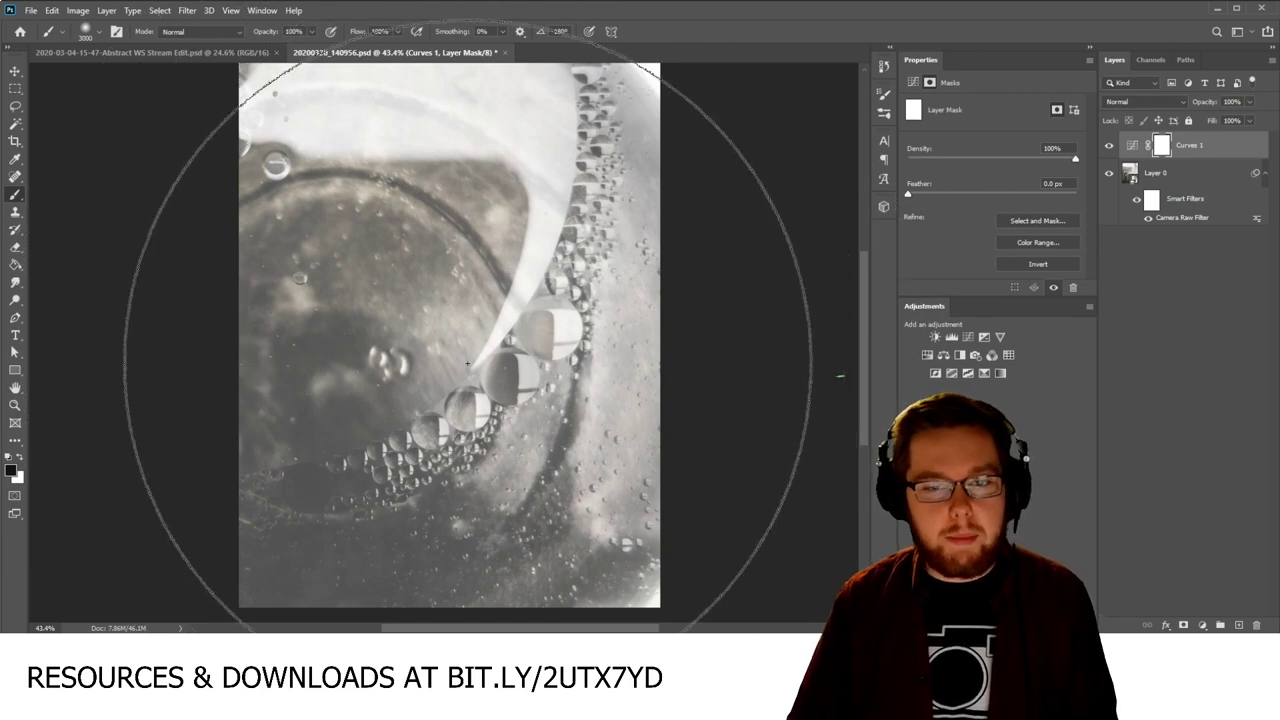
key(bracketleft)
key(bracketleft)
key(bracketleft)
key(bracketleft)
key(bracketleft)
key(bracketleft)
key(bracketleft)
key(bracketleft)
key(bracketleft)
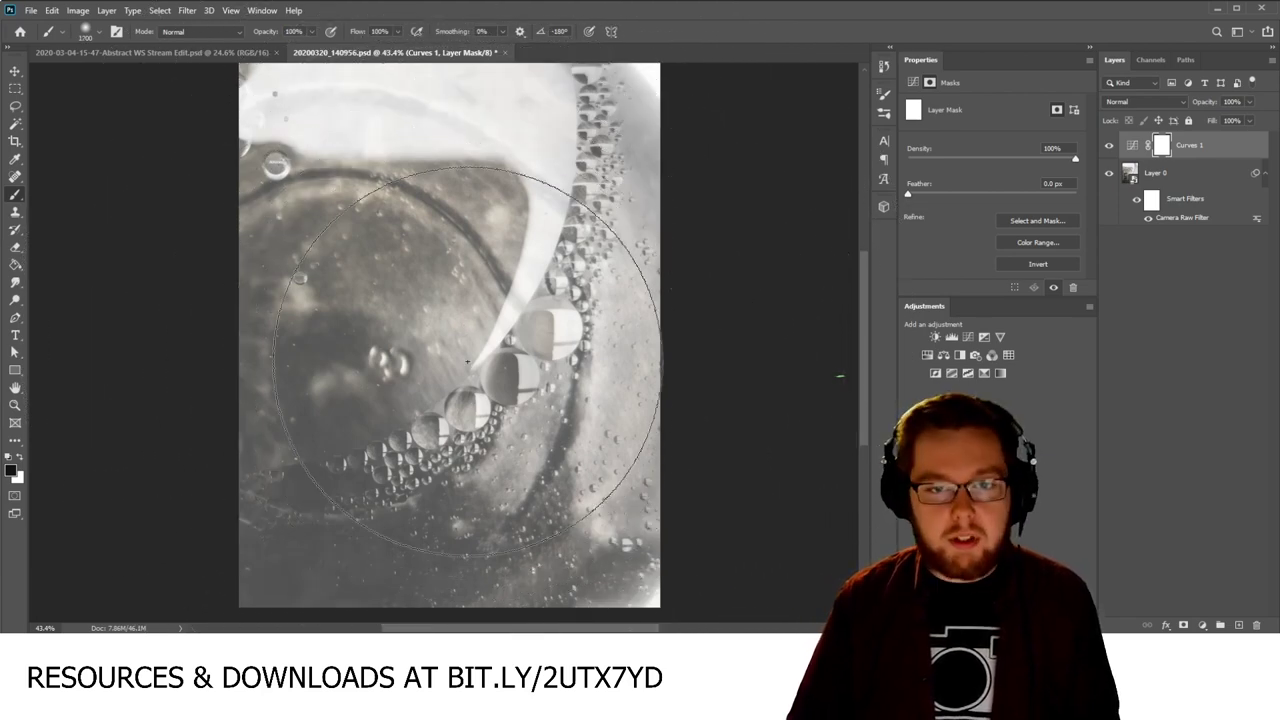
key(bracketleft)
key(bracketleft)
key(bracketleft)
key(bracketleft)
key(bracketleft)
key(bracketleft)
key(bracketleft)
key(bracketleft)
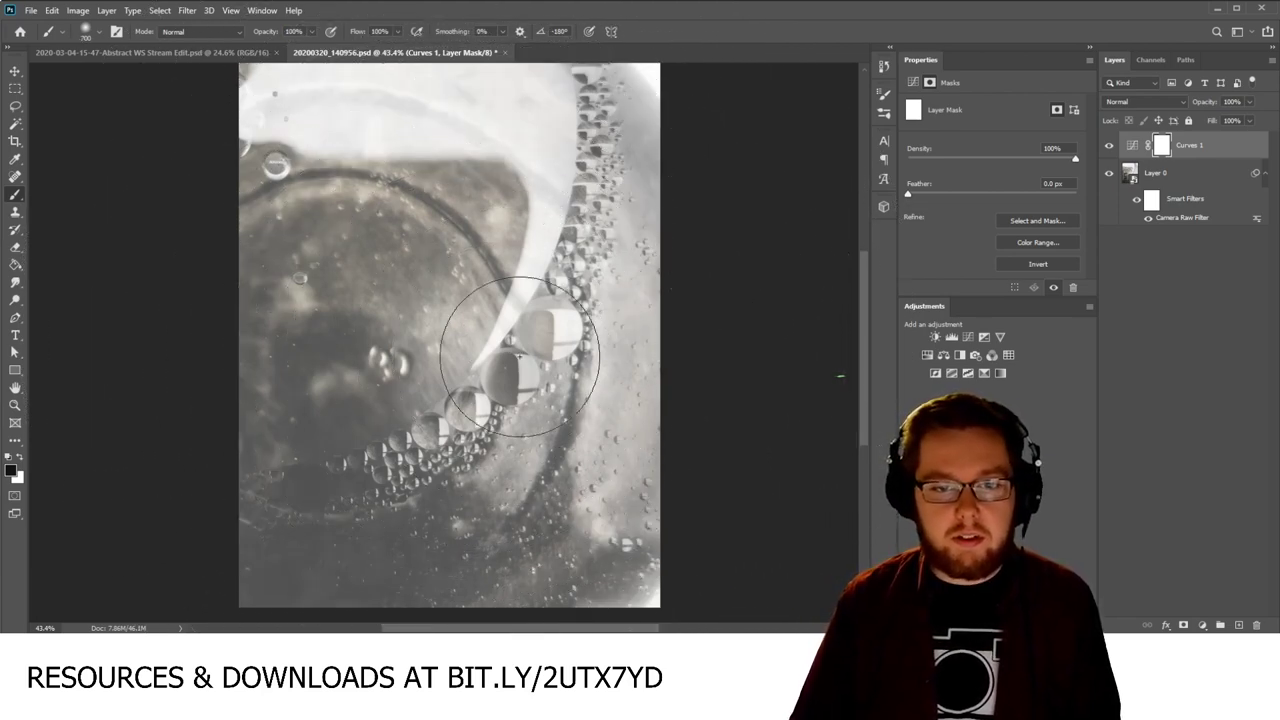
key(bracketright)
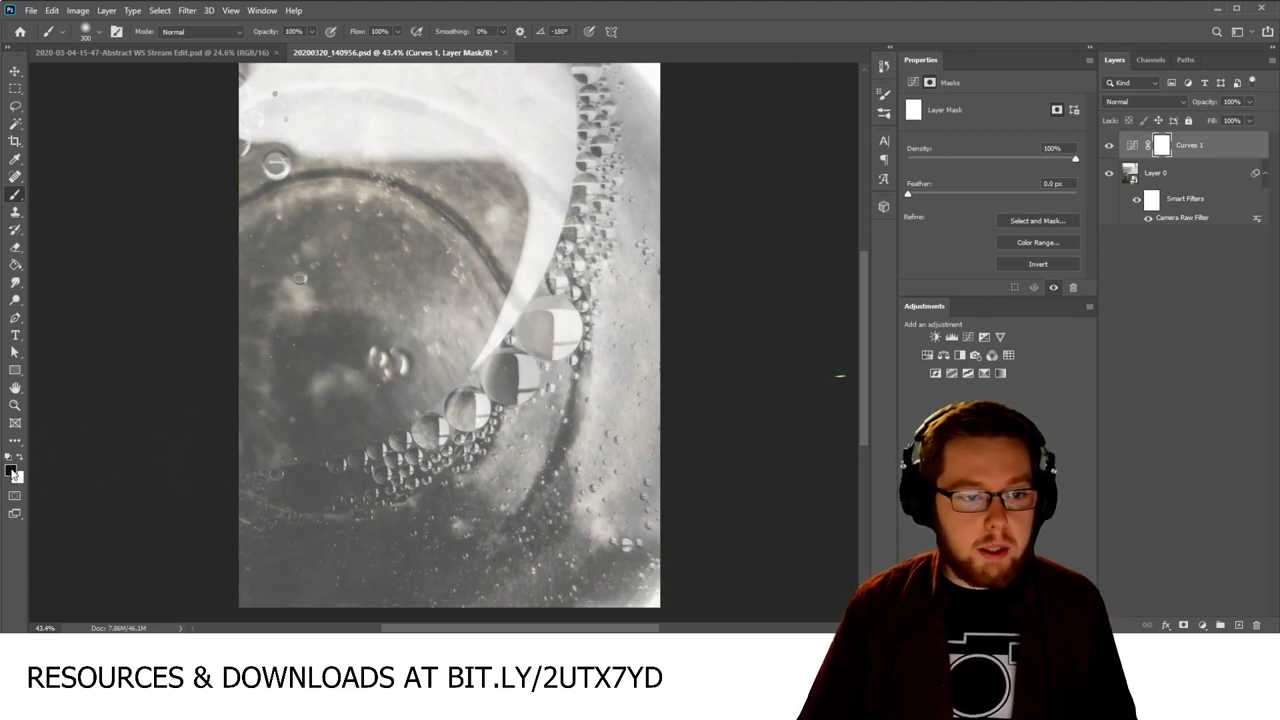
Step: Paint black on the Curves 1 mask over the four largest bubbles, shrinking the brush to 150 px to fit them
click(548, 326)
mouse_move(548, 326)
mouse_down()
mouse_move(509, 357)
mouse_move(537, 334)
mouse_up()
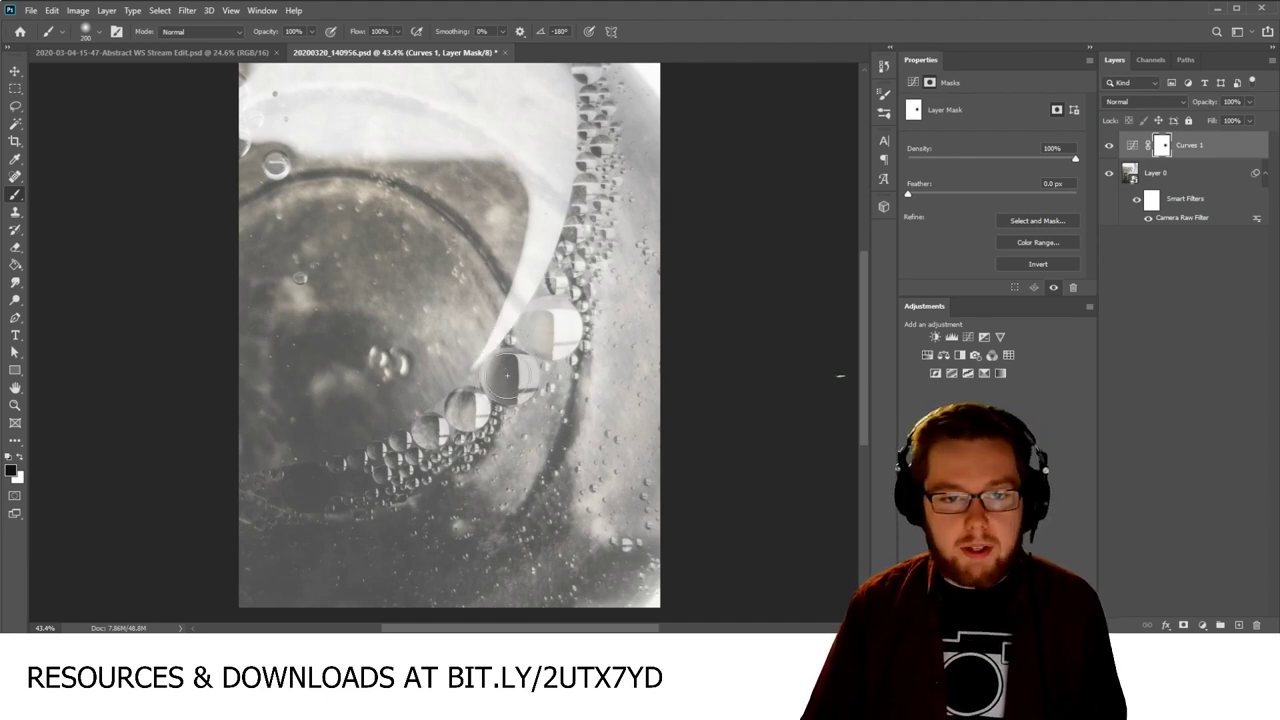
key(bracketleft)
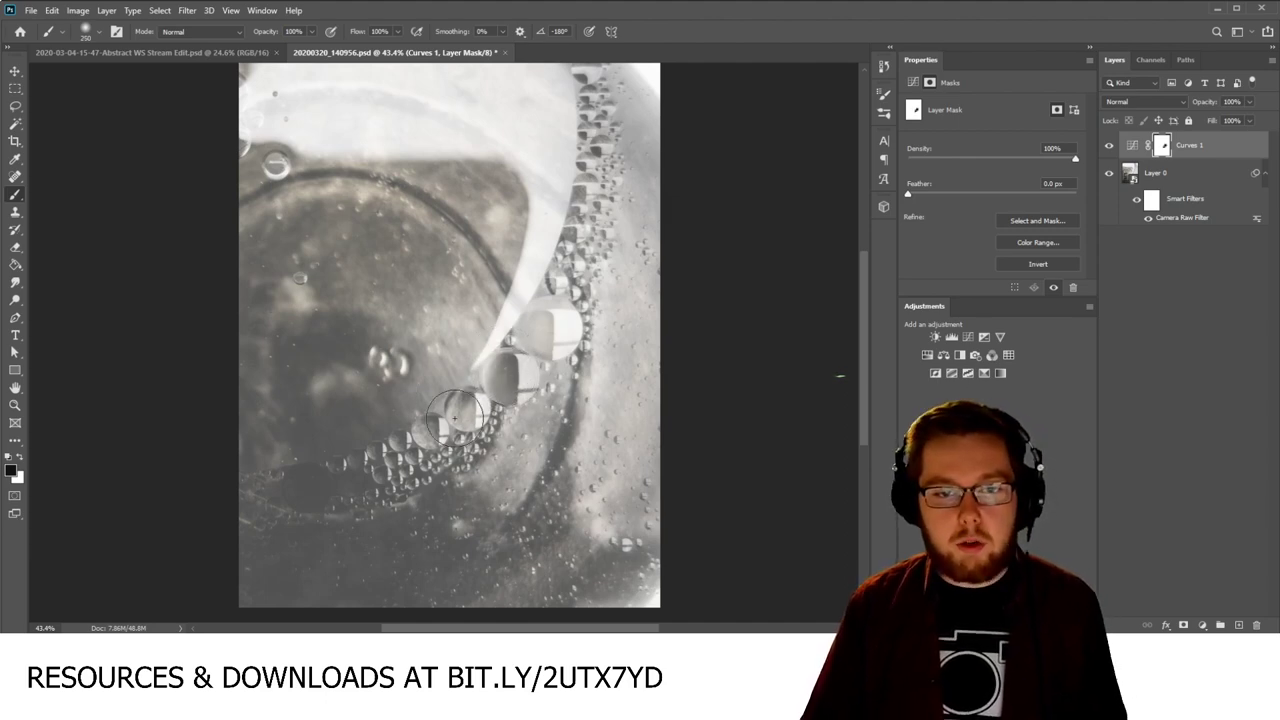
scroll(507, 375, up, 3)
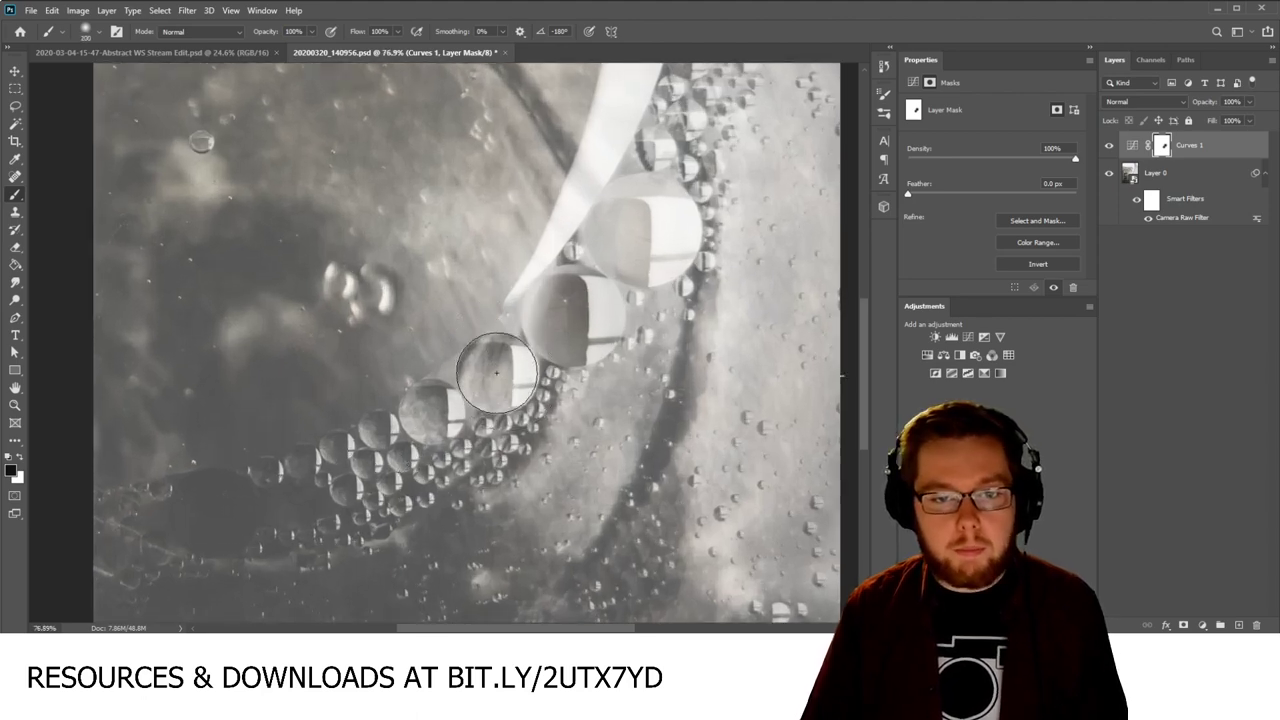
key(bracketleft)
key(bracketleft)
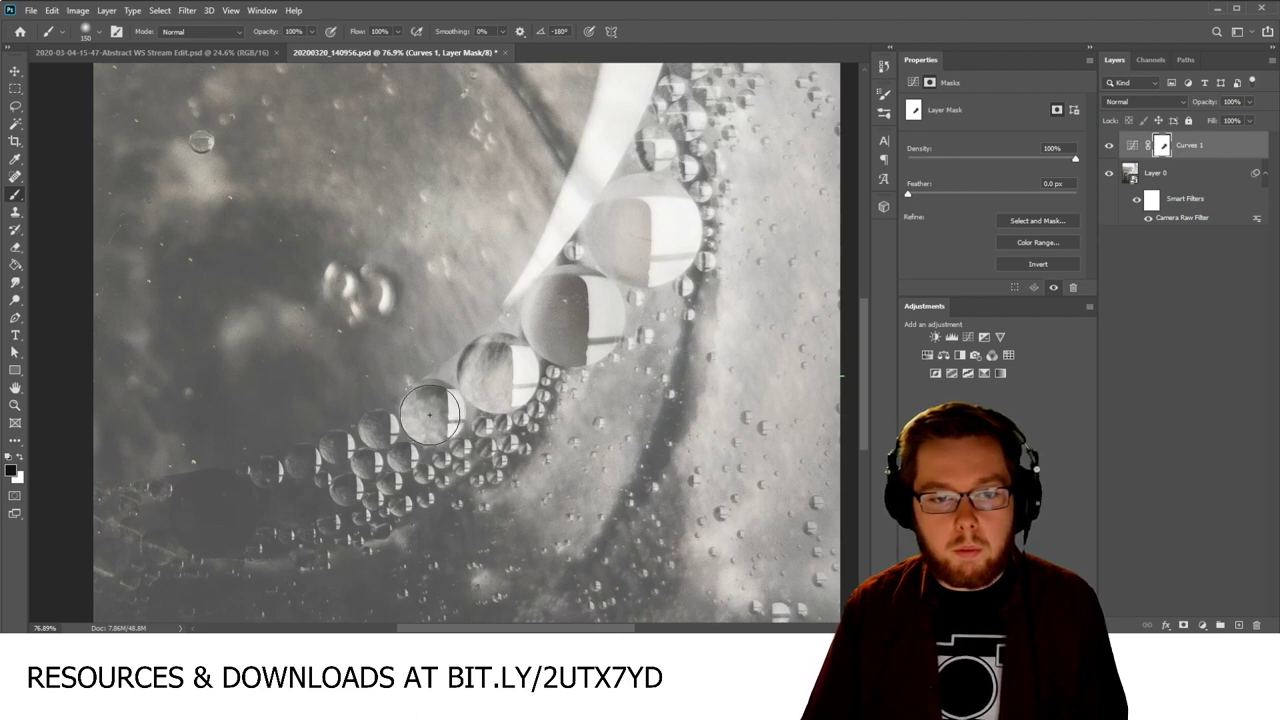
Step: Paint black on the Curves 1 mask over the chain of smaller bubbles, using brush sizes from 100 down to 35 px
key(bracketleft)
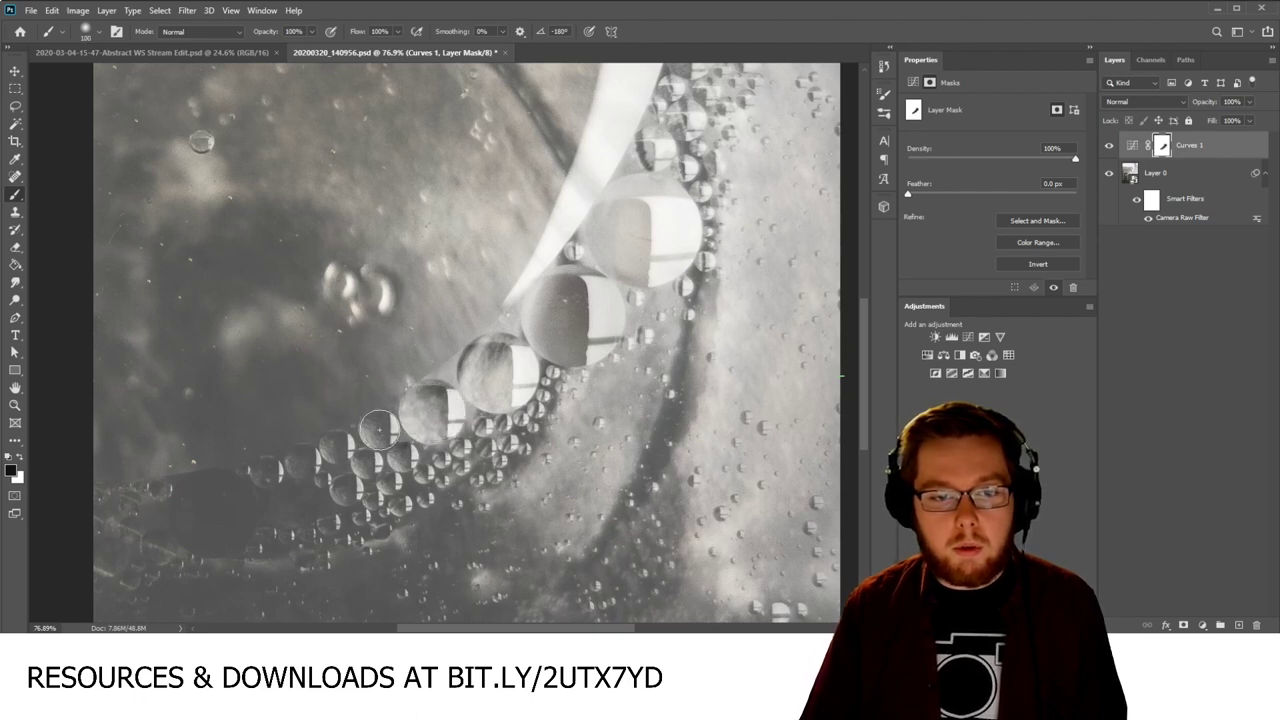
key(bracketleft)
key(bracketleft)
key(bracketleft)
key(bracketleft)
key(bracketleft)
key(bracketleft)
key(bracketleft)
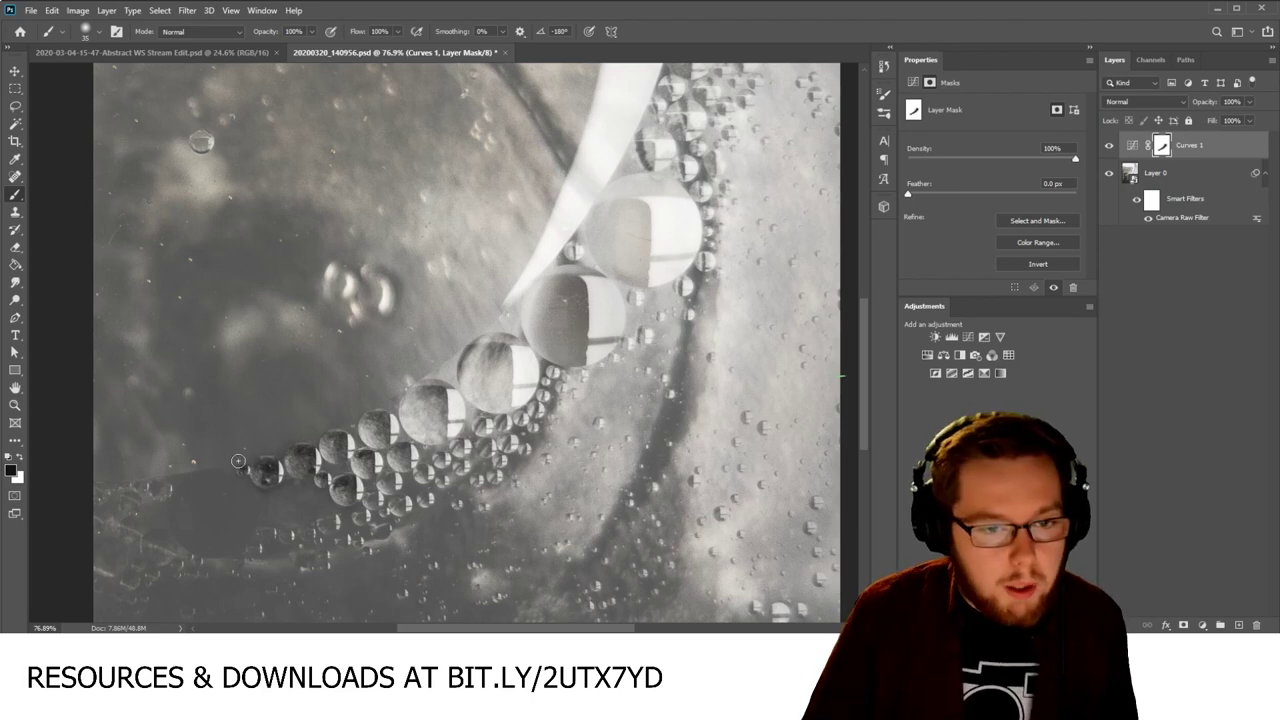
scroll(240, 470, up, 3)
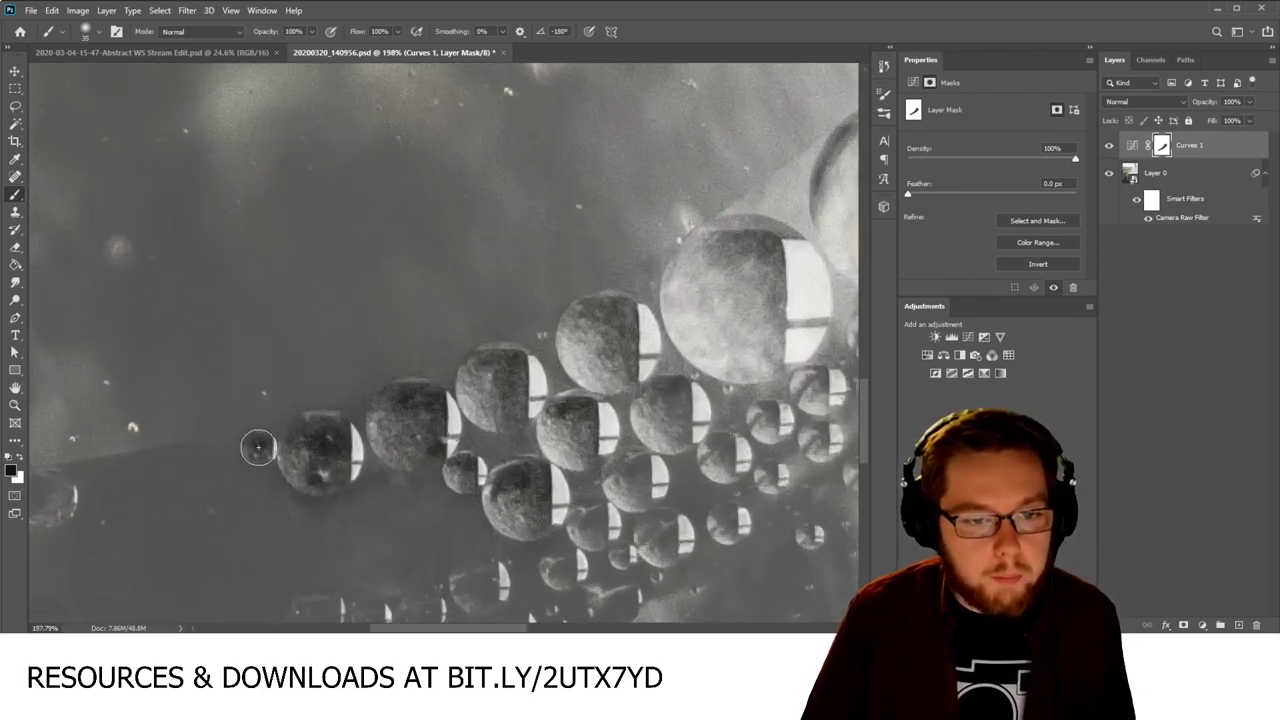
scroll(290, 452, down, 2)
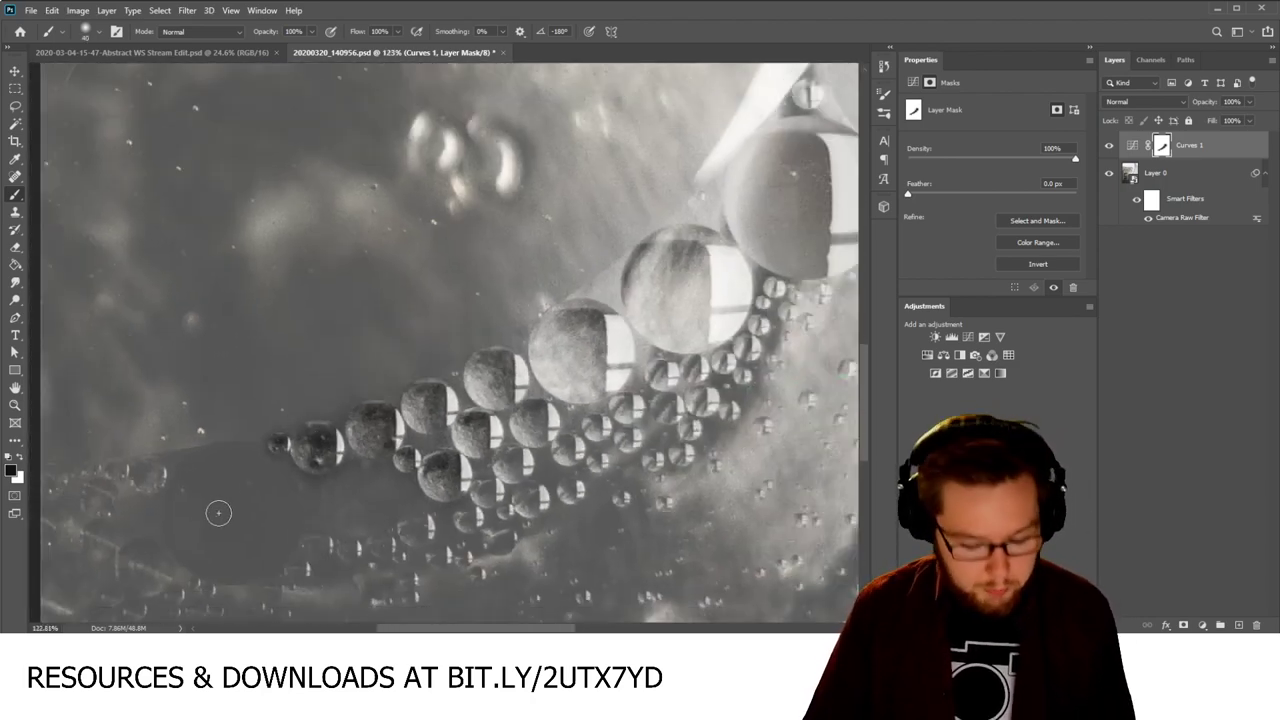
Step: Try a soft 200 px black dab on the Curves 1 mask over the dark area beside the smallest bubbles, and undo it
key(bracketright)
key(bracketright)
key(bracketright)
key(bracketright)
key(bracketright)
key(bracketright)
key(bracketright)
key(bracketright)
key(bracketright)
key(bracketright)
key(bracketright)
key(bracketright)
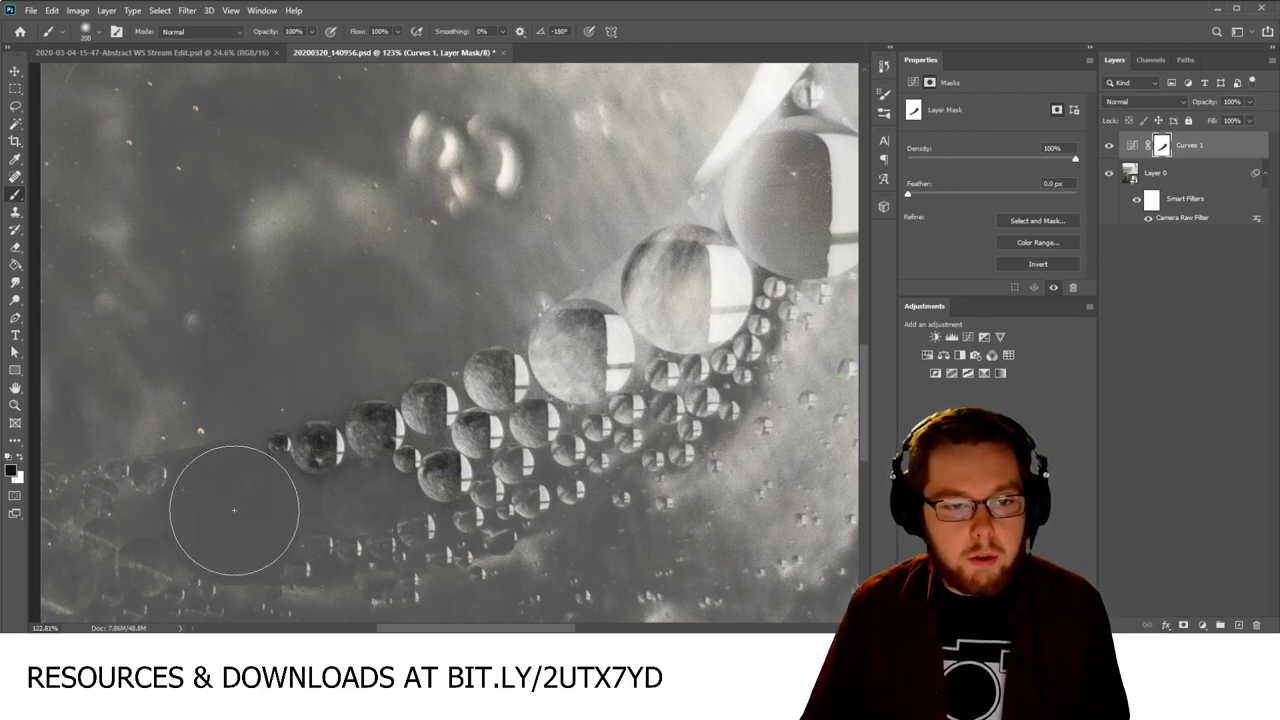
click(231, 512)
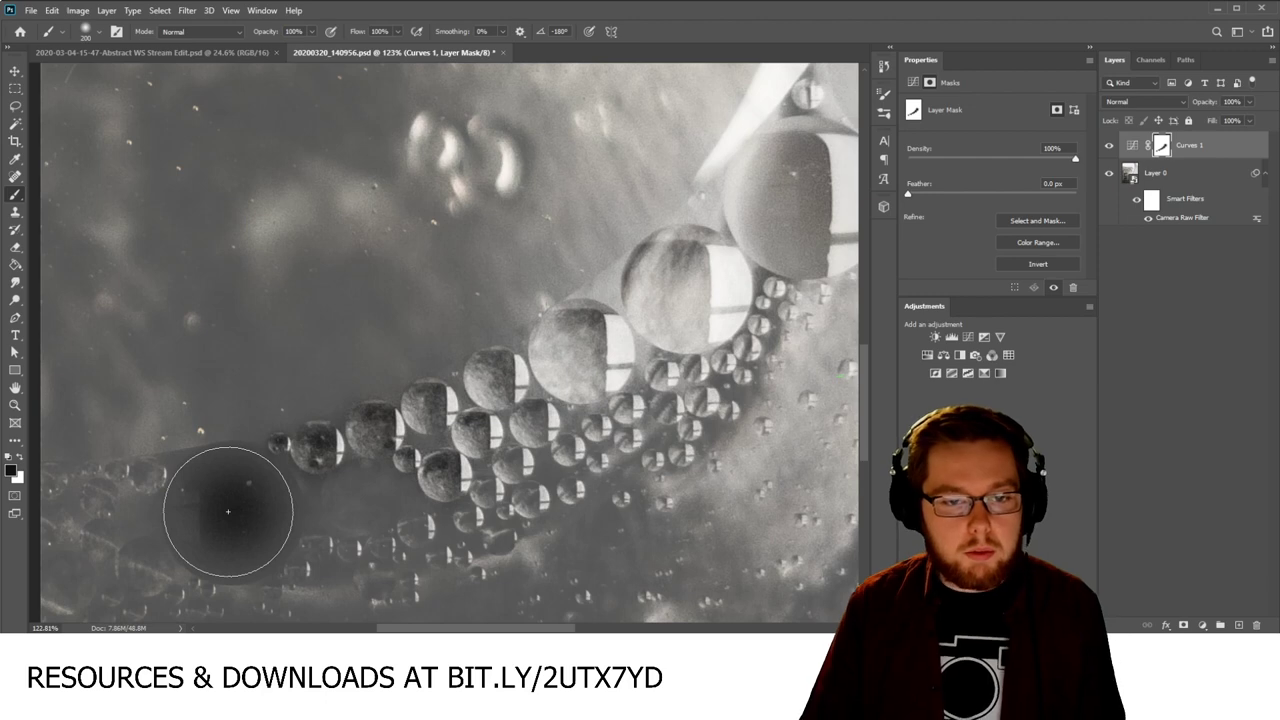
key(ctrl+z)
Step: Increase the brush hardness and try a 175 px black dab on the Curves 1 mask in the same spot, undoing the dab
right_click(228, 512)
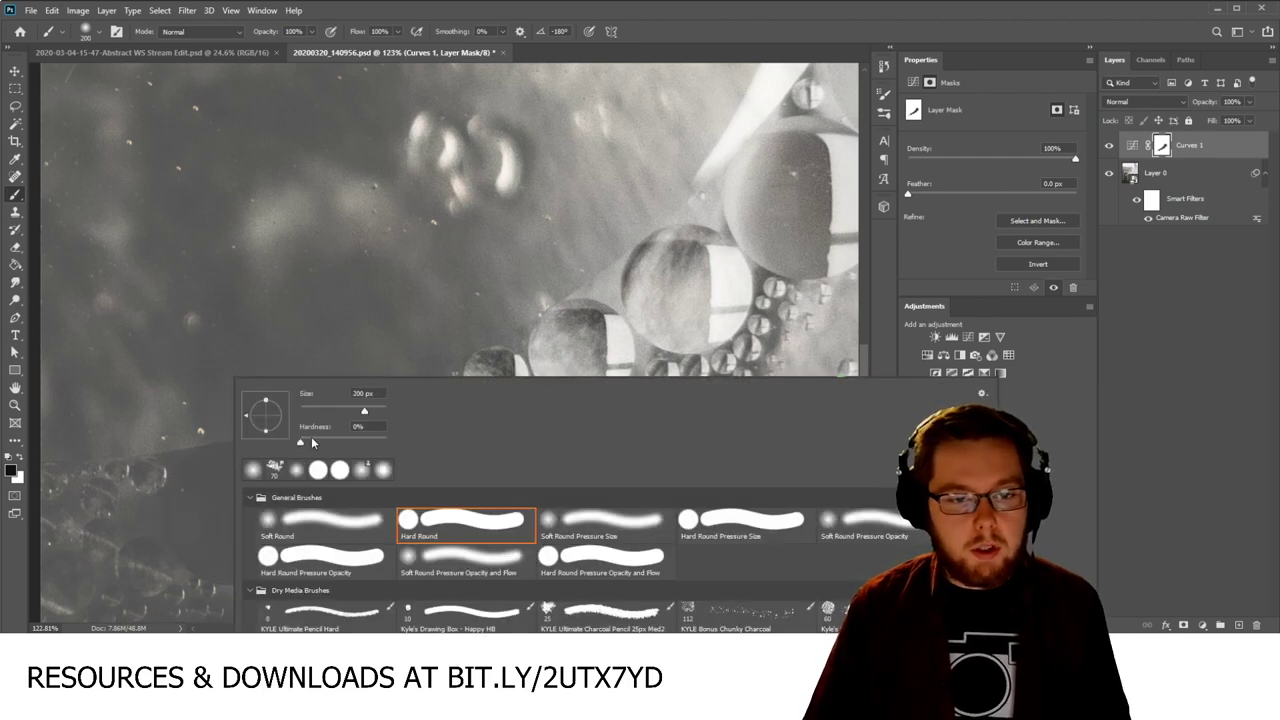
drag(312, 443, 352, 444)
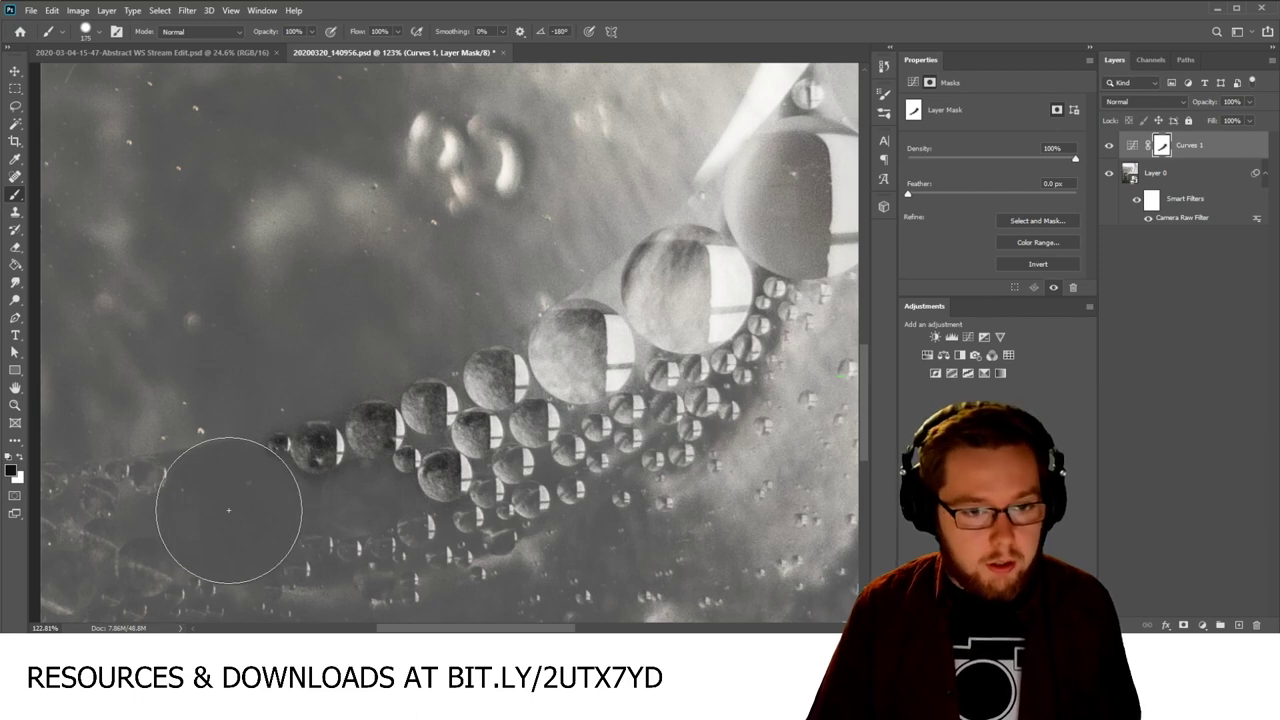
click(229, 510)
key(bracketleft)
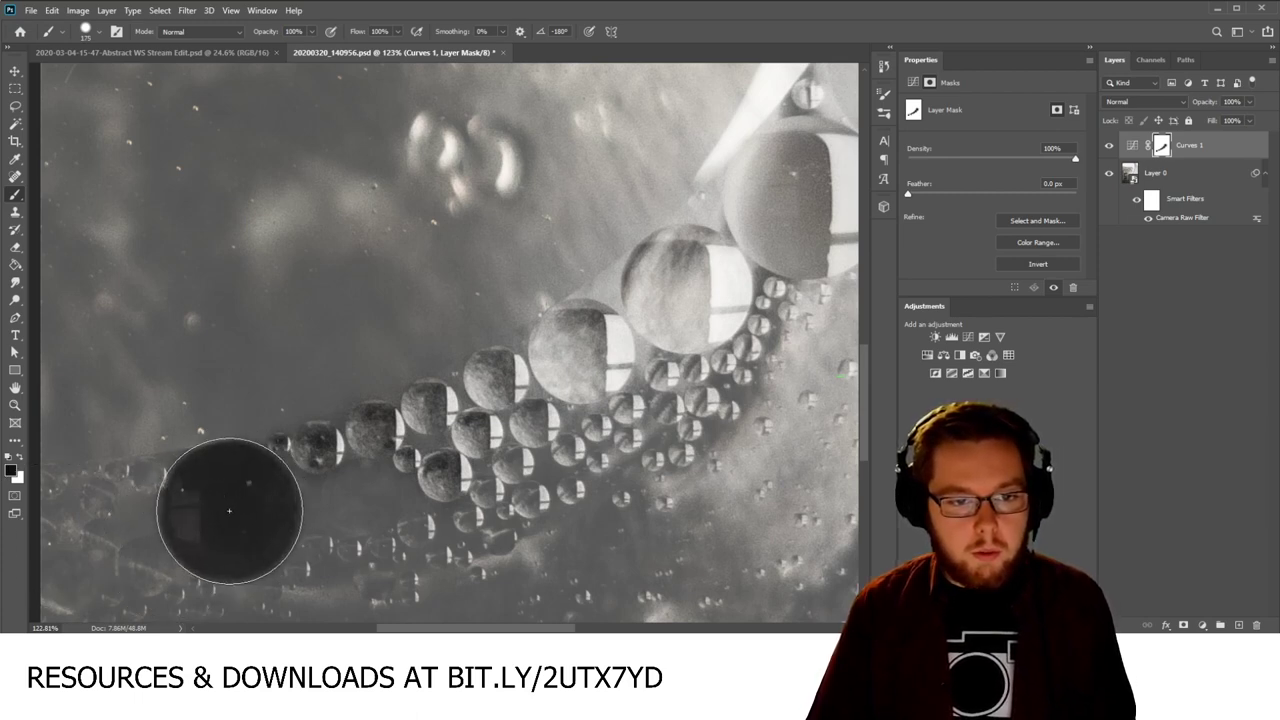
click(229, 510)
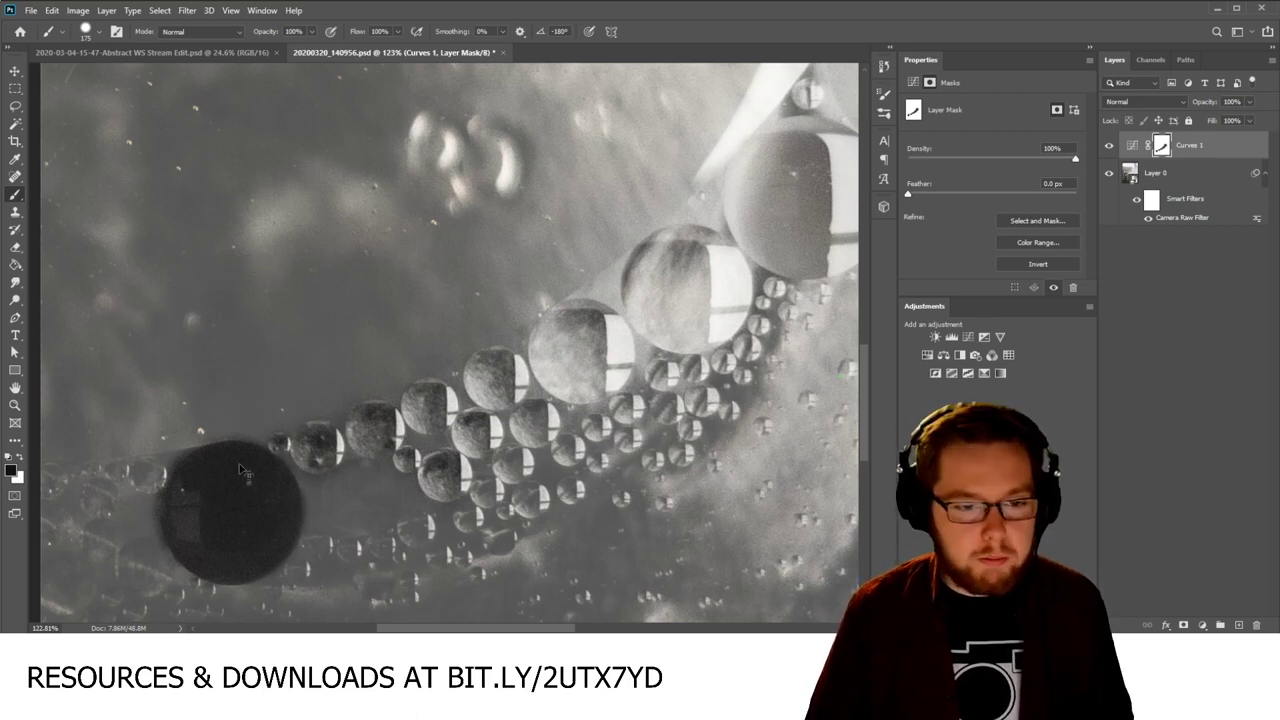
key(ctrl+z)
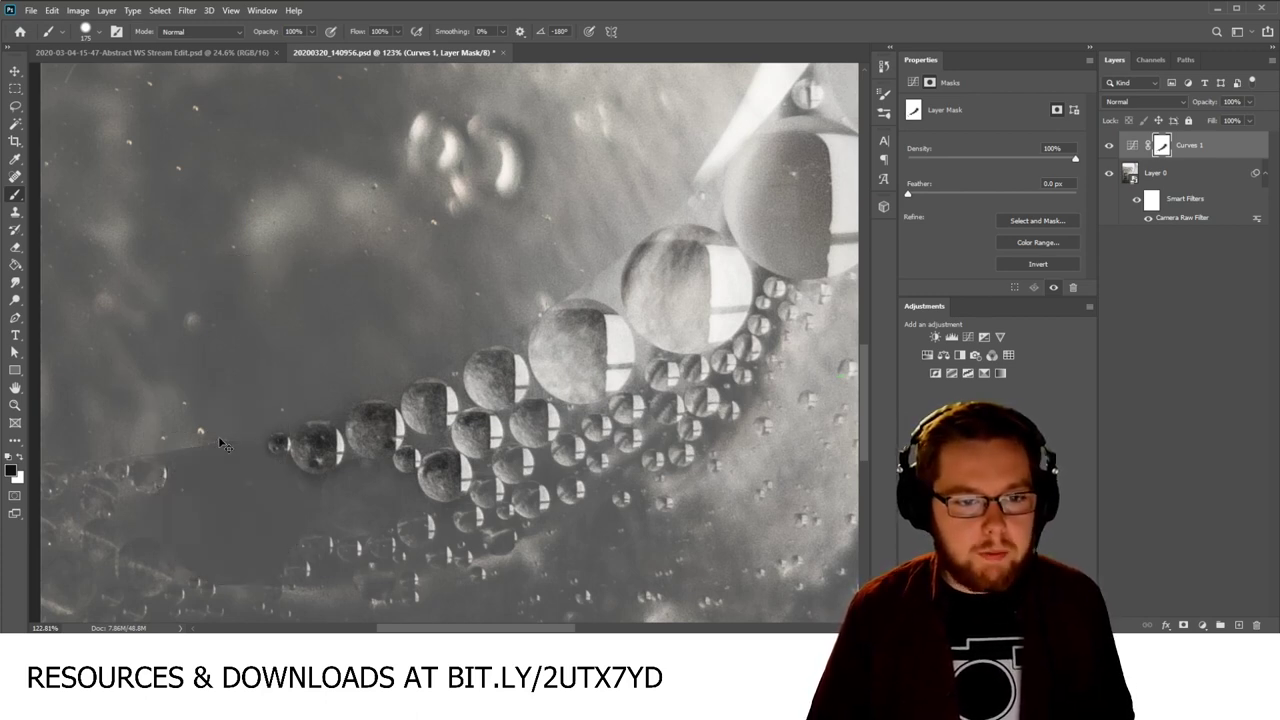
Step: Disable and re-enable the Curves 1 layer mask to compare the whole image with and without it
scroll(219, 437, down, 5)
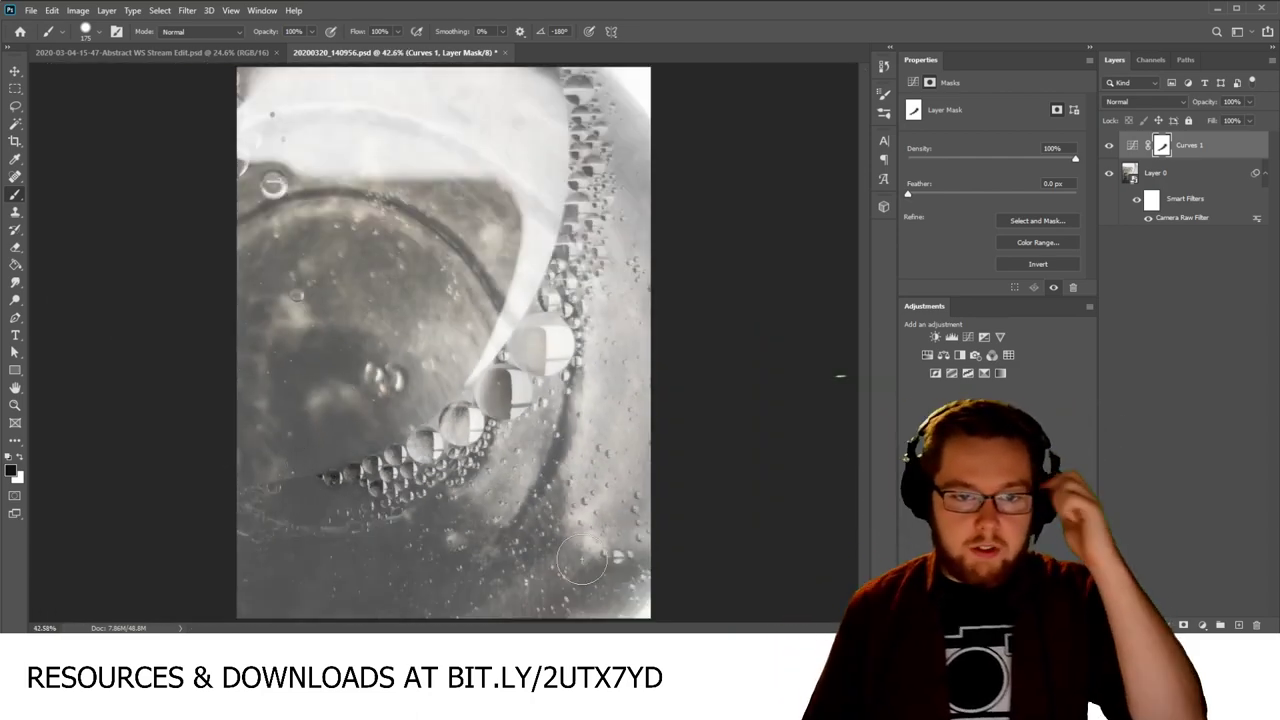
right_click(1163, 148)
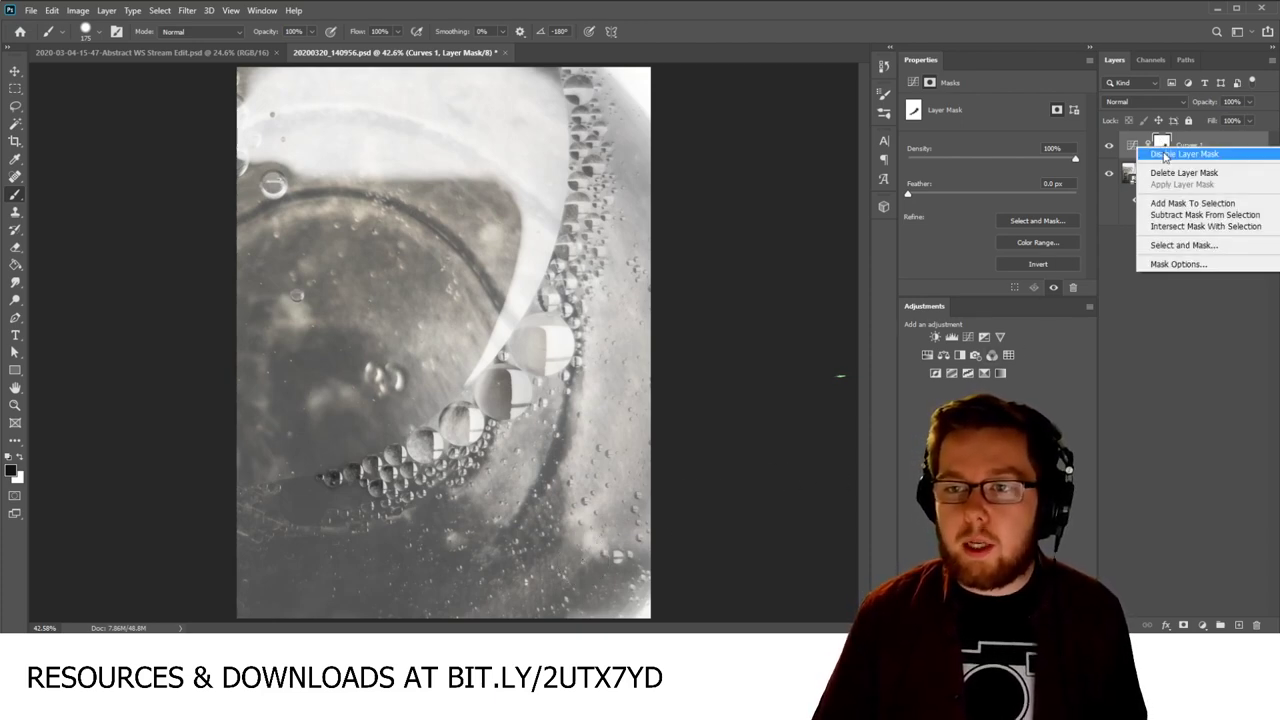
click(1165, 155)
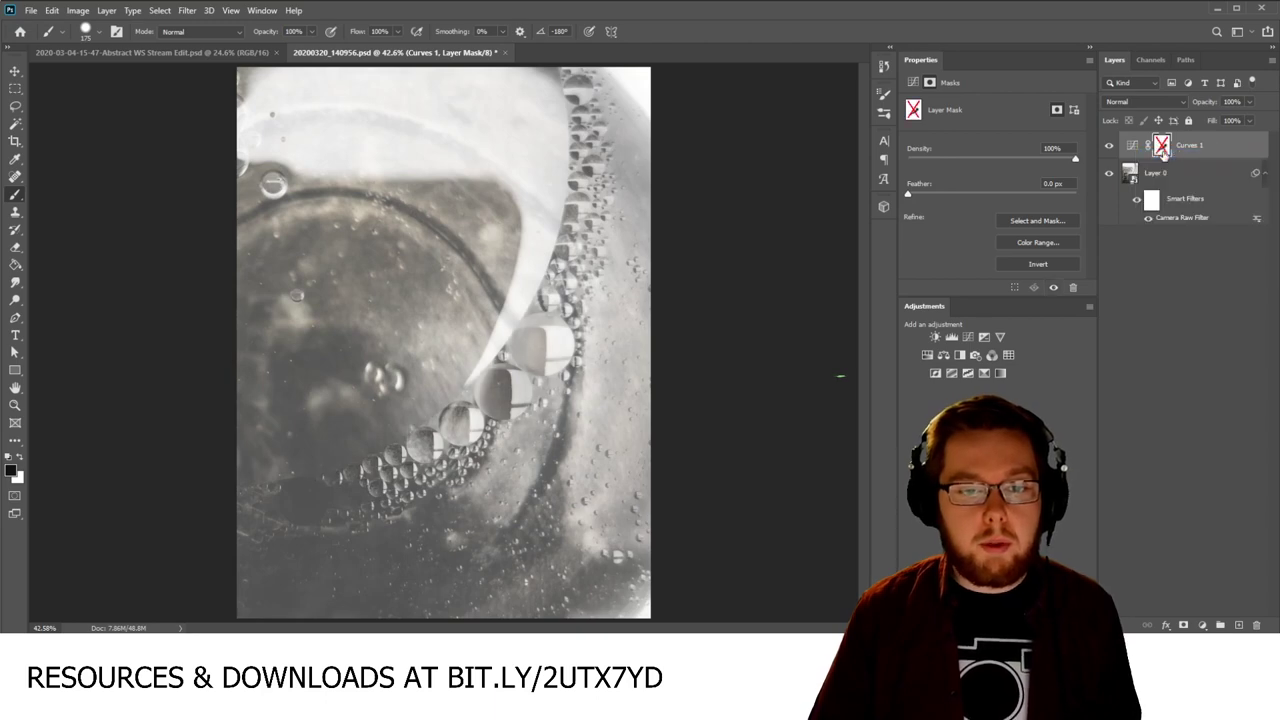
shift+click(1163, 148)
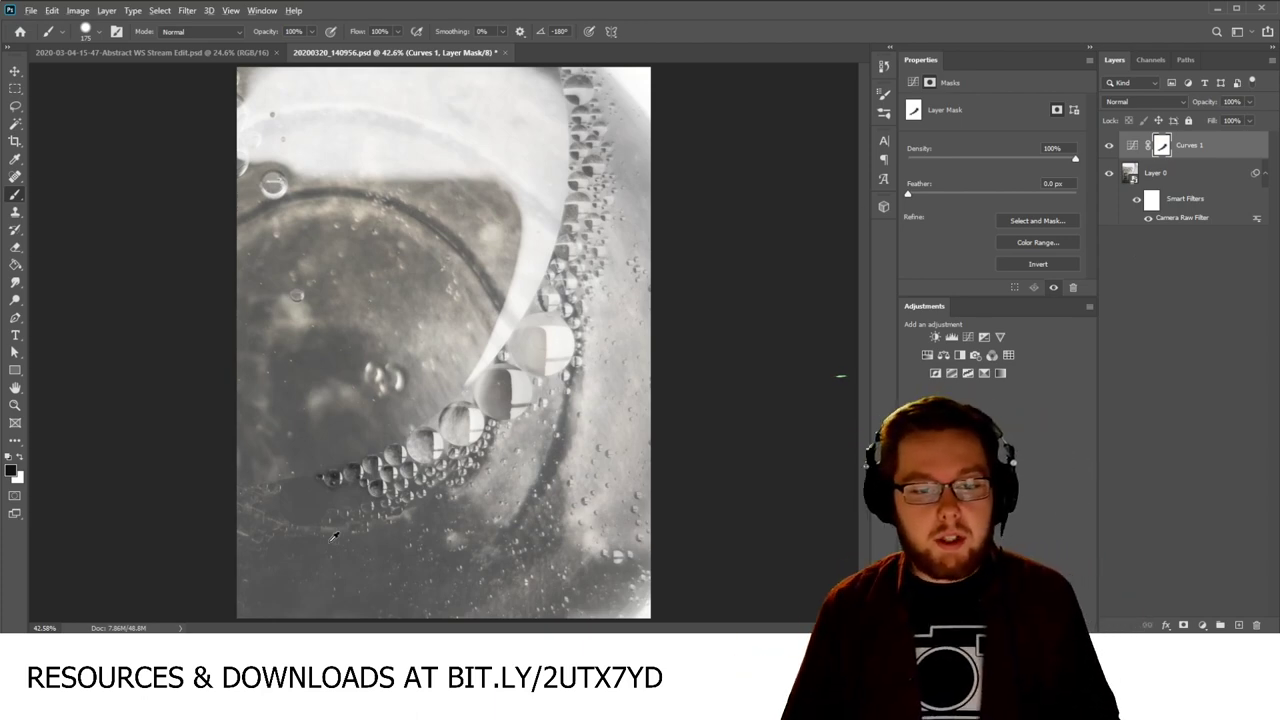
Step: Paint small black dabs of about 30 to 60 px on the Curves 1 mask over the faint upper bubbles near the image's left edge
scroll(172, 497, up, 7)
key(bracketleft)
key(bracketleft)
key(bracketleft)
key(bracketleft)
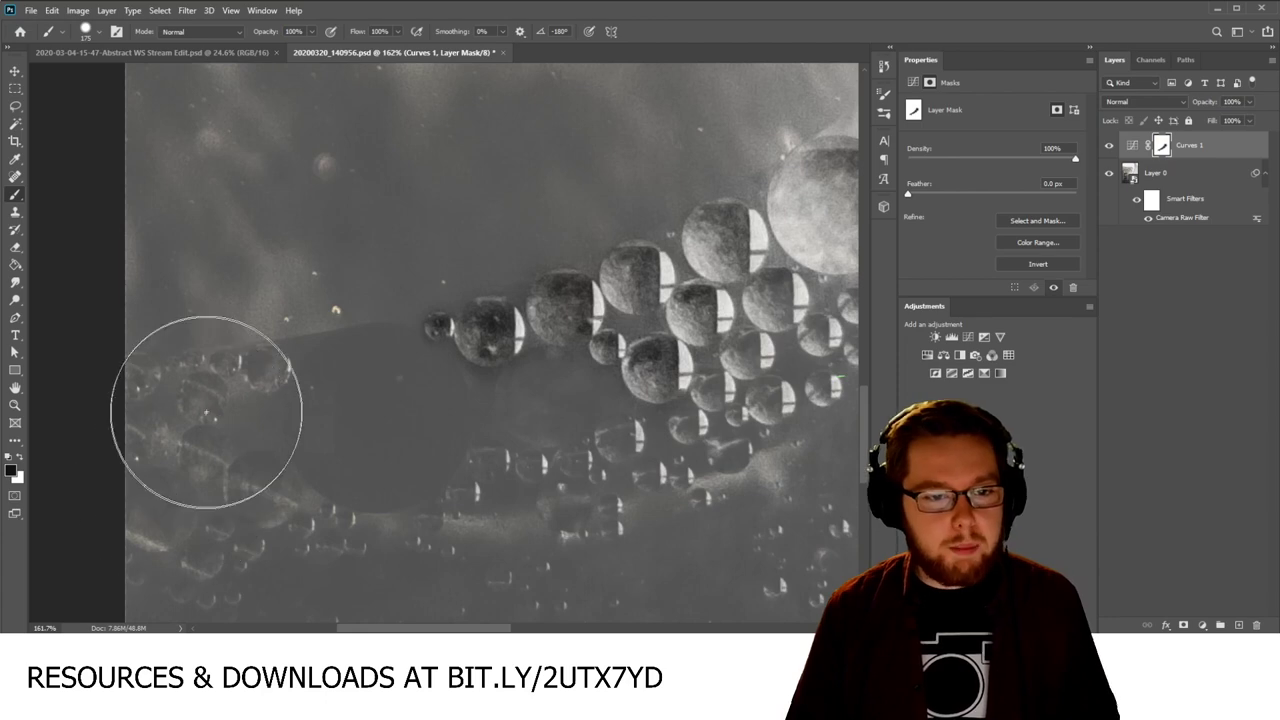
key(bracketleft)
key(bracketleft)
key(bracketleft)
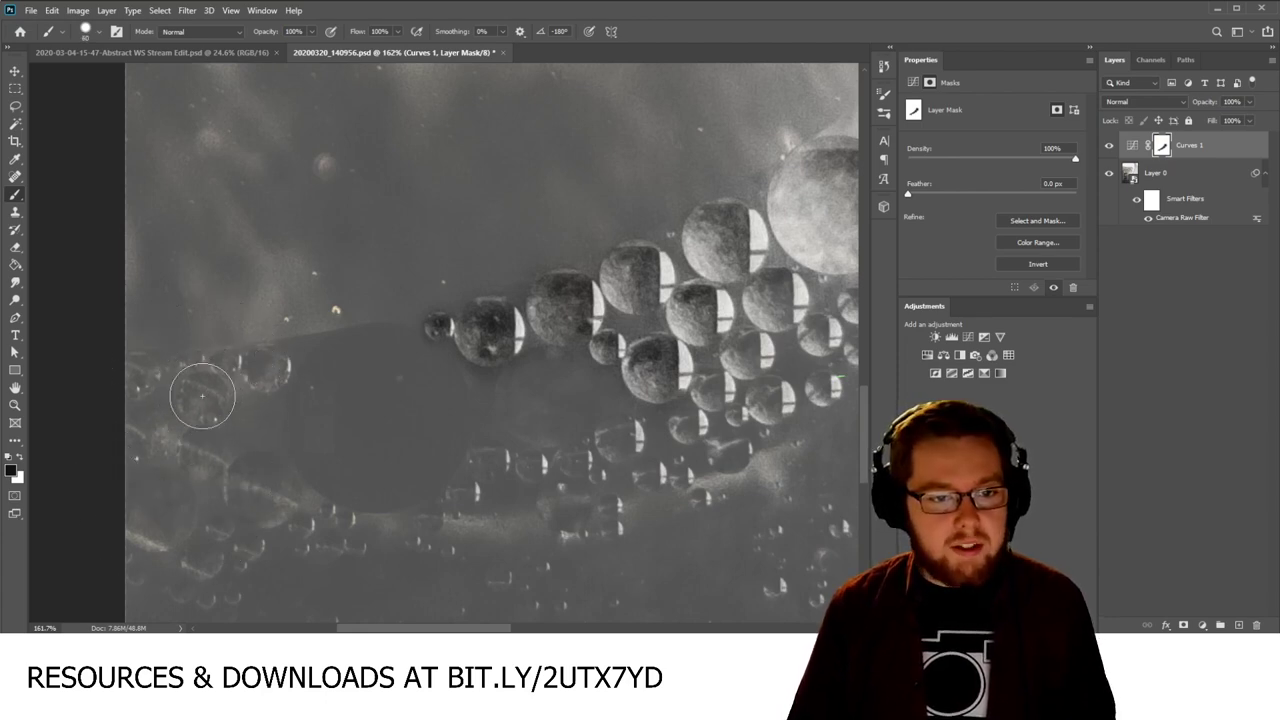
click(201, 394)
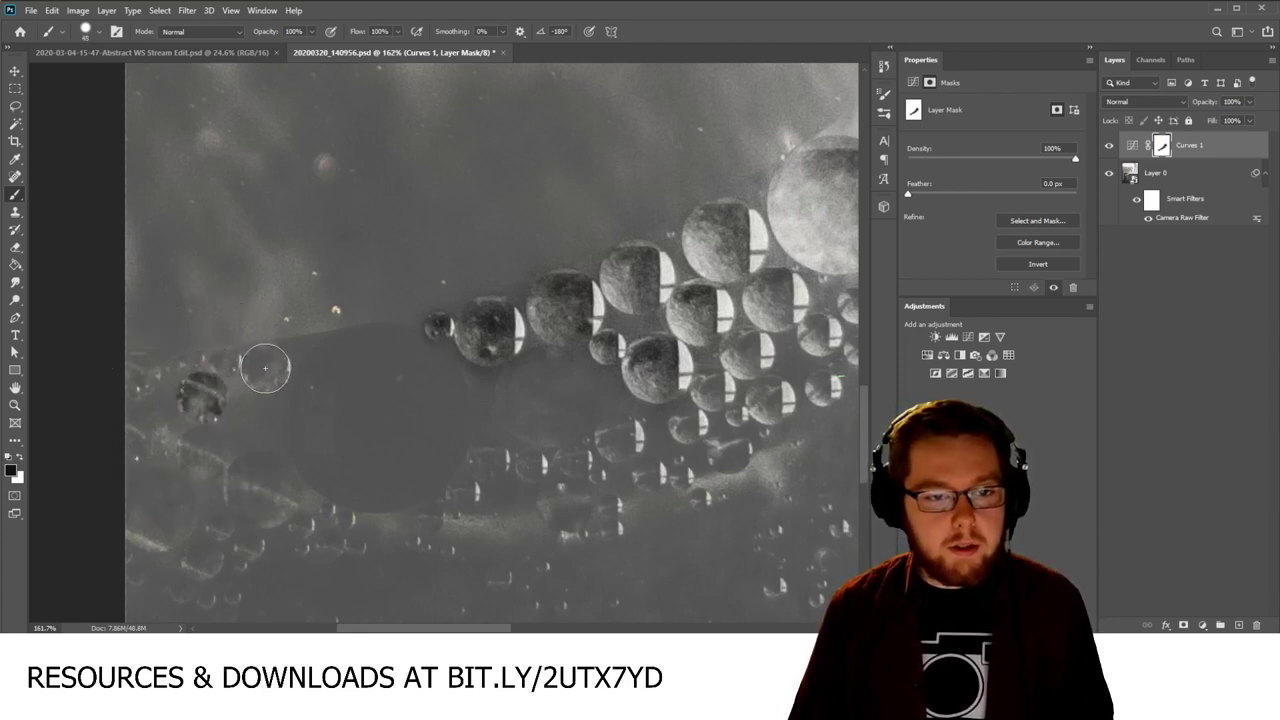
click(262, 368)
key(bracketleft)
key(bracketleft)
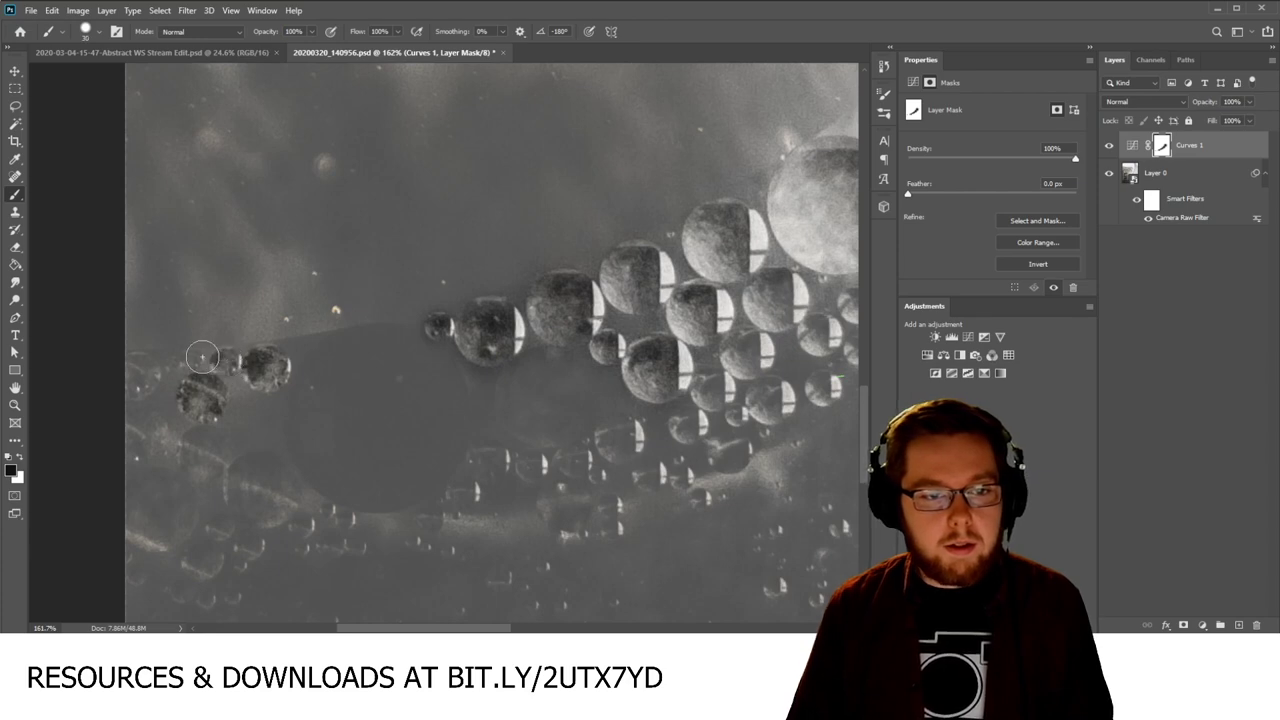
key(bracketright)
key(bracketright)
click(137, 374)
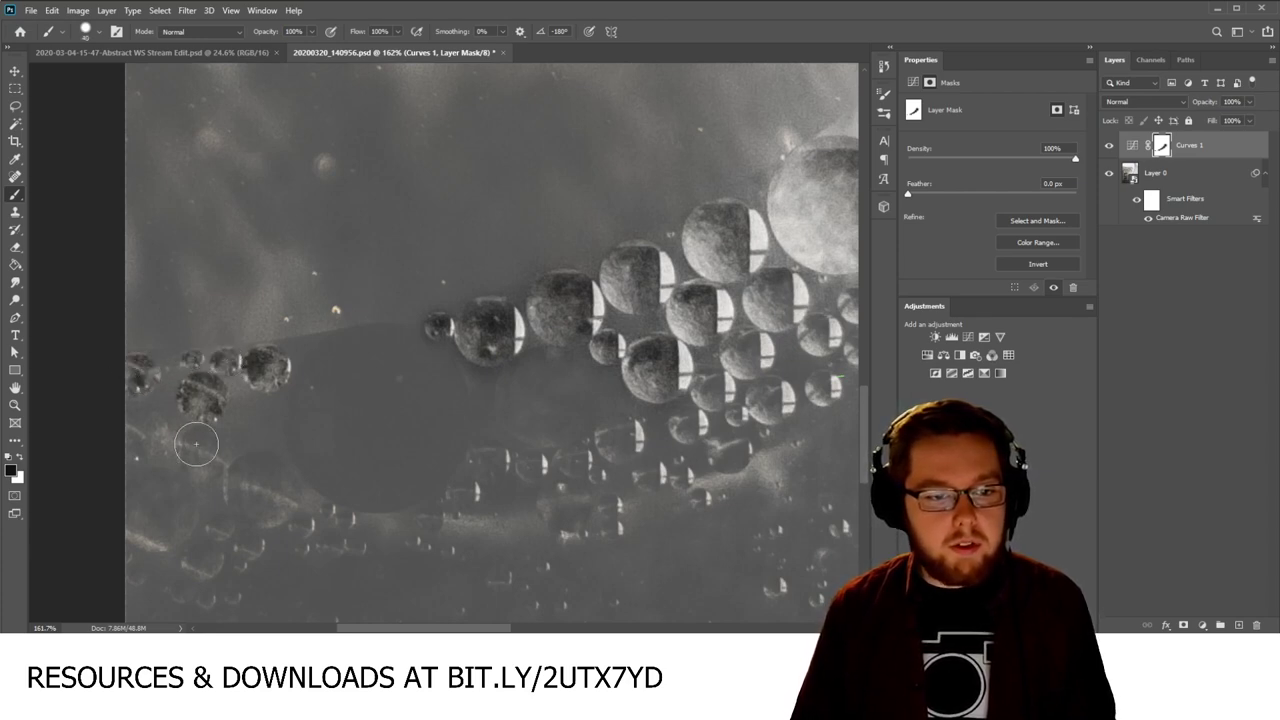
Step: Add larger black dabs of about 60 to 90 px on the mask below the small ones near the image's left edge
click(203, 454)
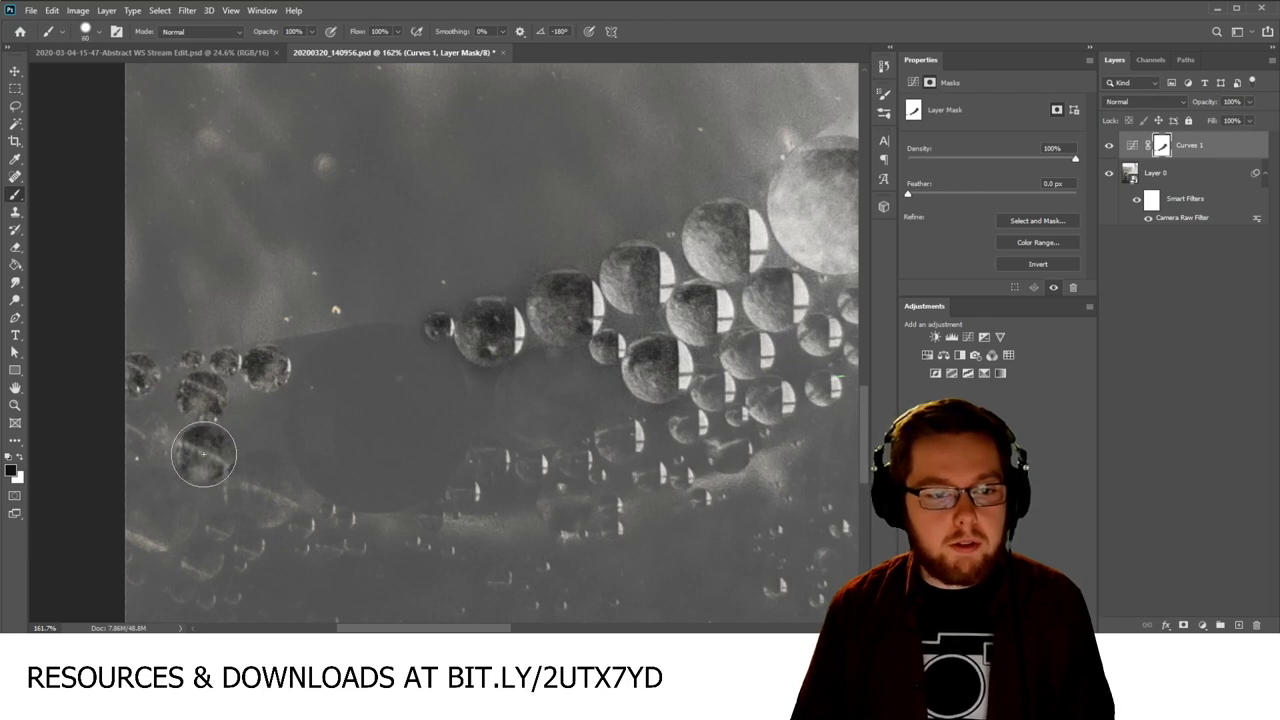
key(bracketright)
key(bracketright)
click(147, 504)
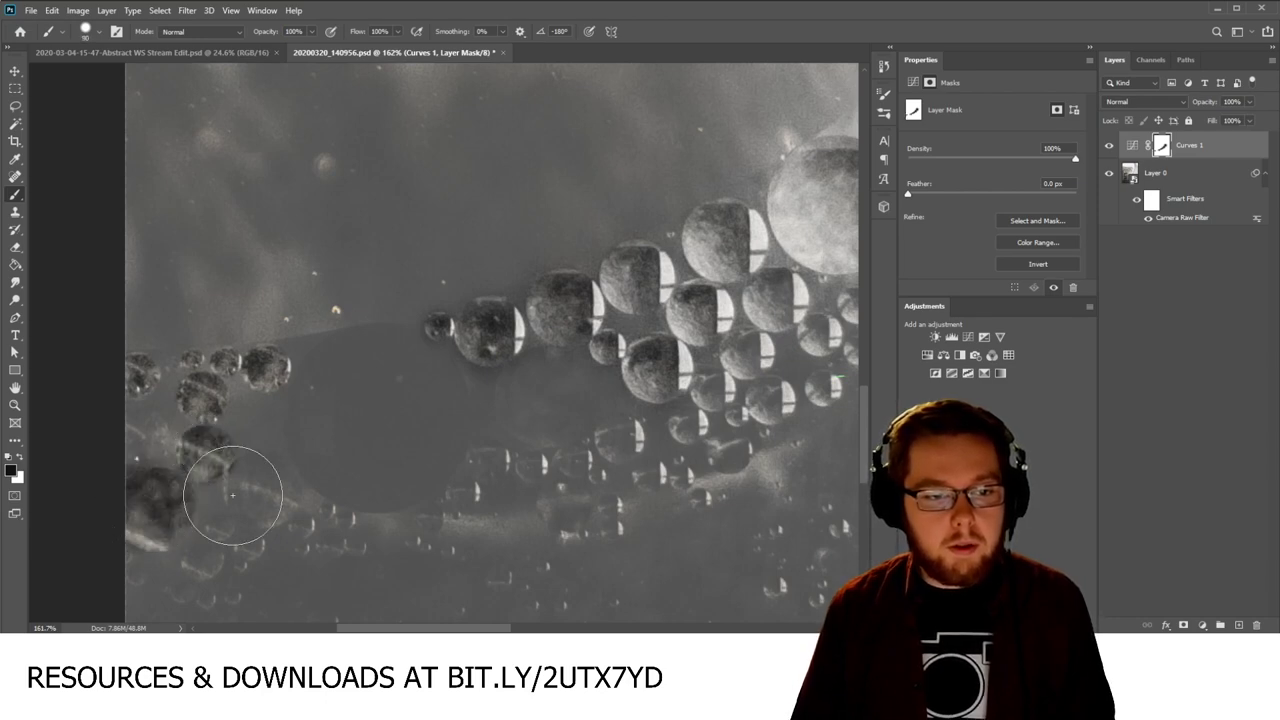
key(bracketleft)
click(263, 491)
click(195, 550)
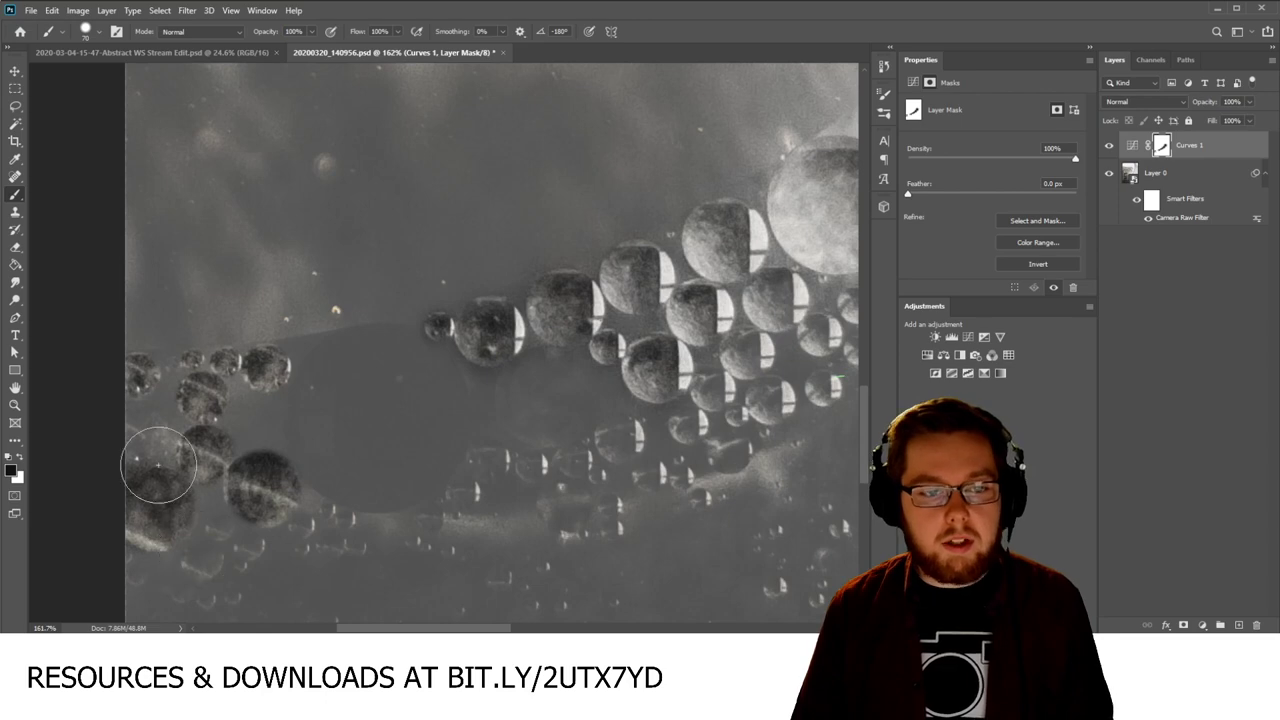
key(bracketleft)
key(bracketleft)
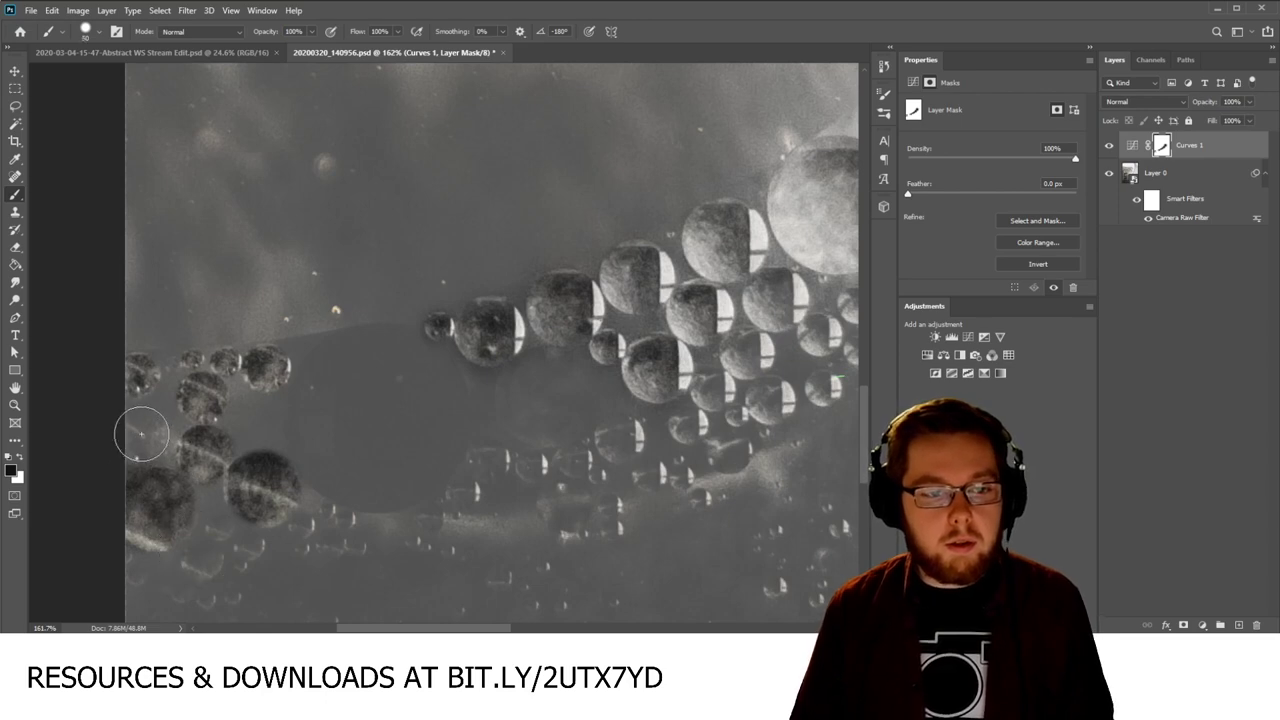
Step: Switch to white and paint over the added dark circles on the Curves 1 mask with a 100 px brush to remove them
key(ctrl+0)
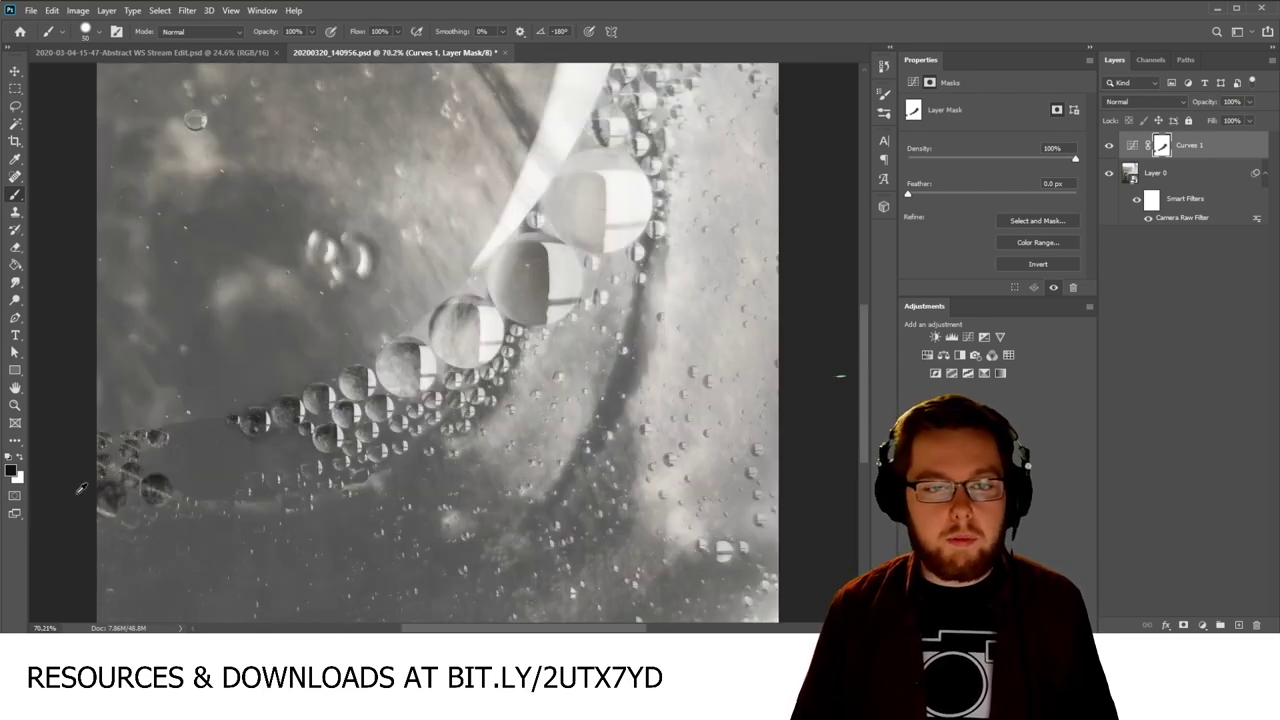
scroll(88, 484, down, 2)
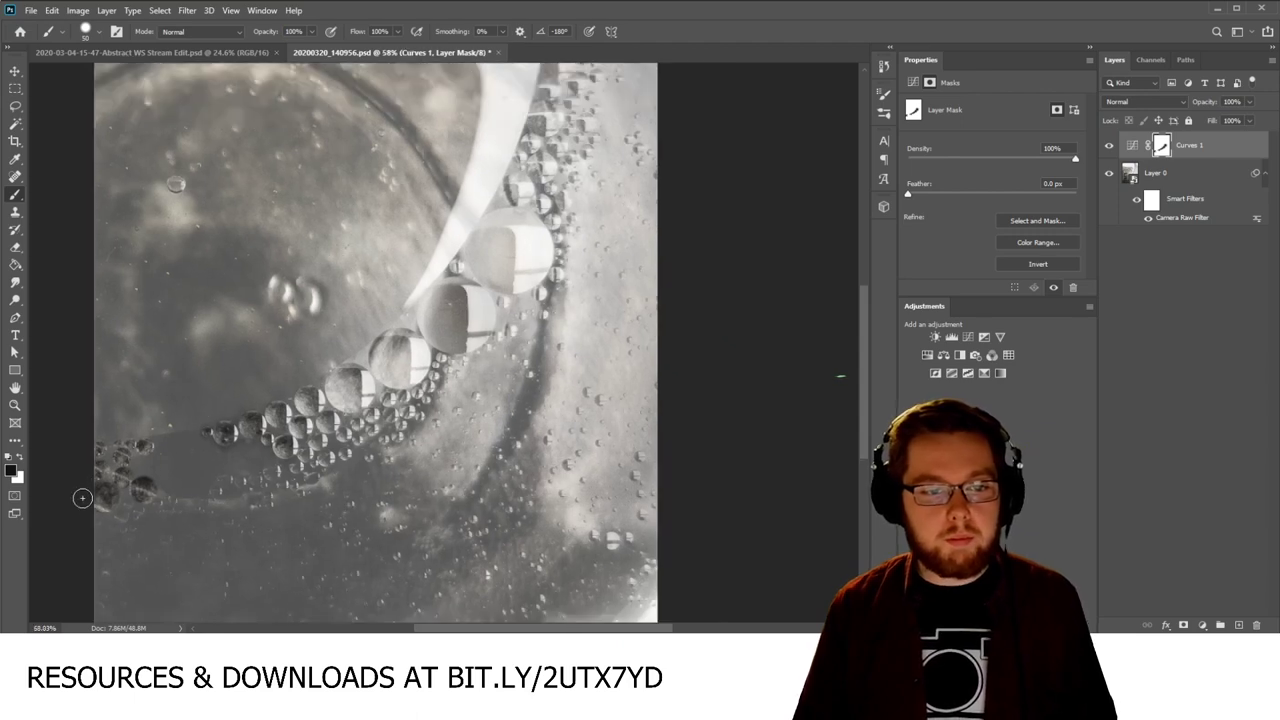
click(20, 457)
key(bracketright)
key(bracketright)
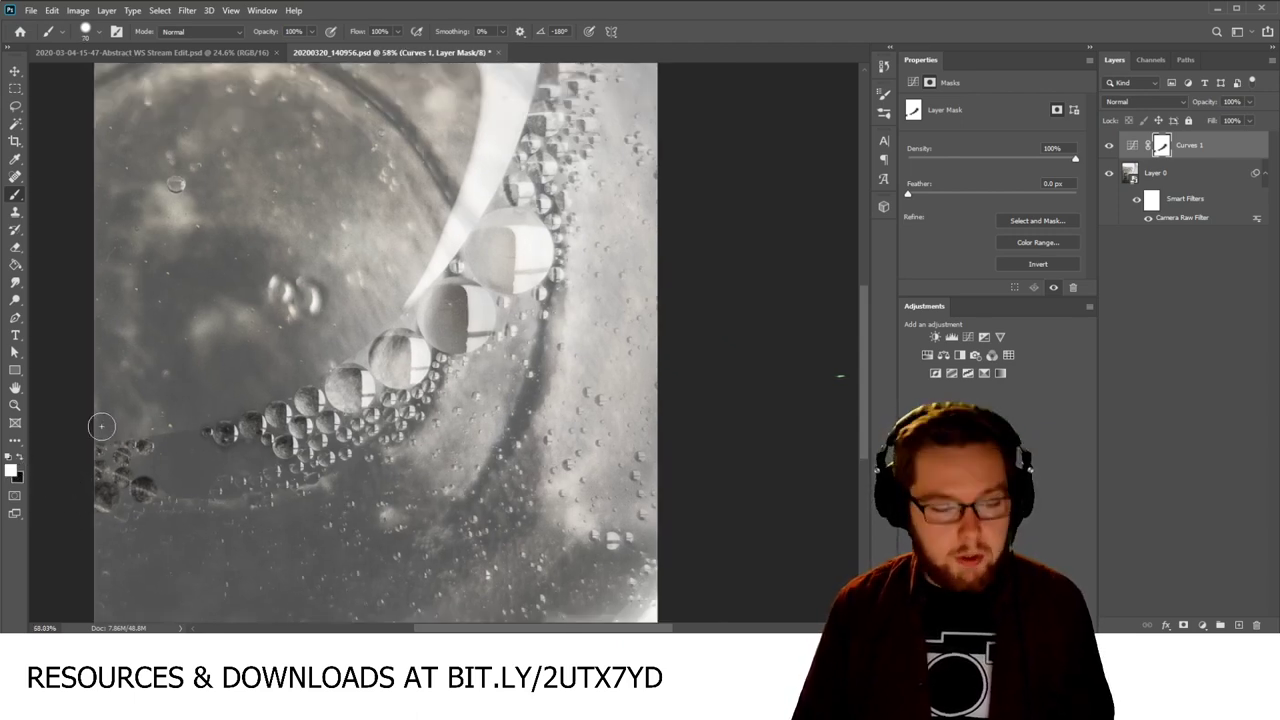
key(bracketright)
key(bracketright)
key(bracketright)
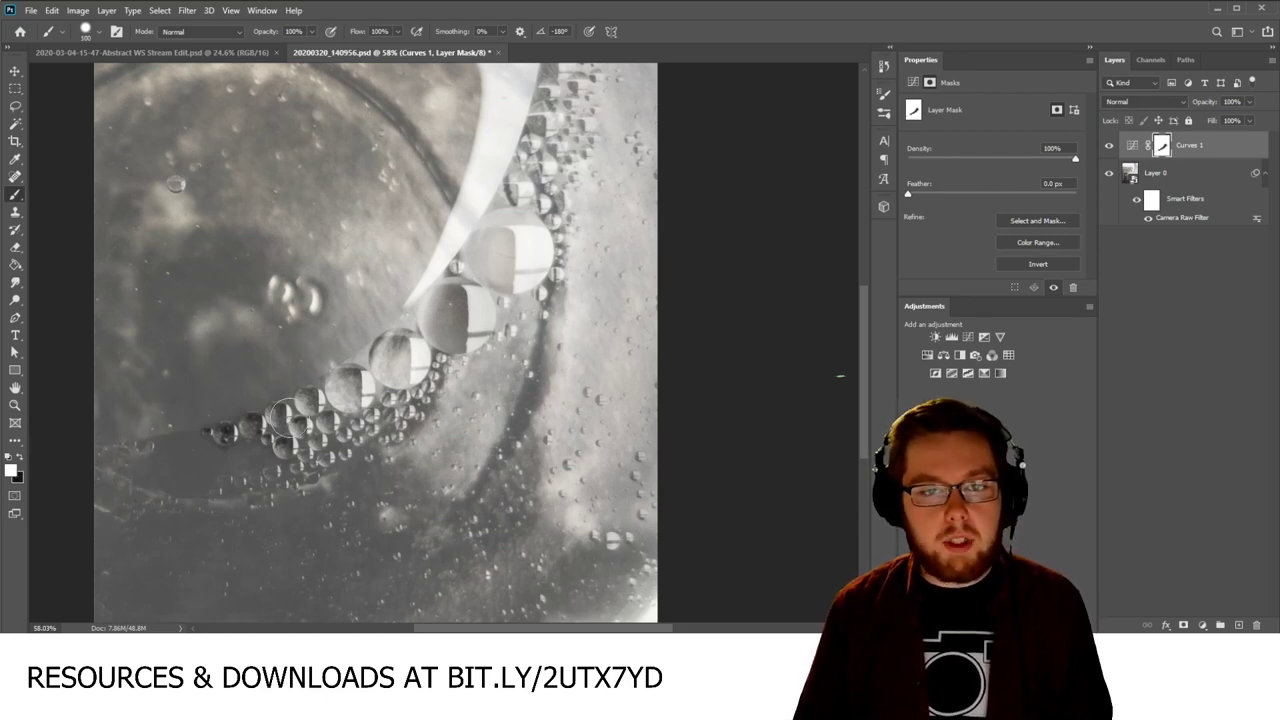
scroll(310, 412, down, 3)
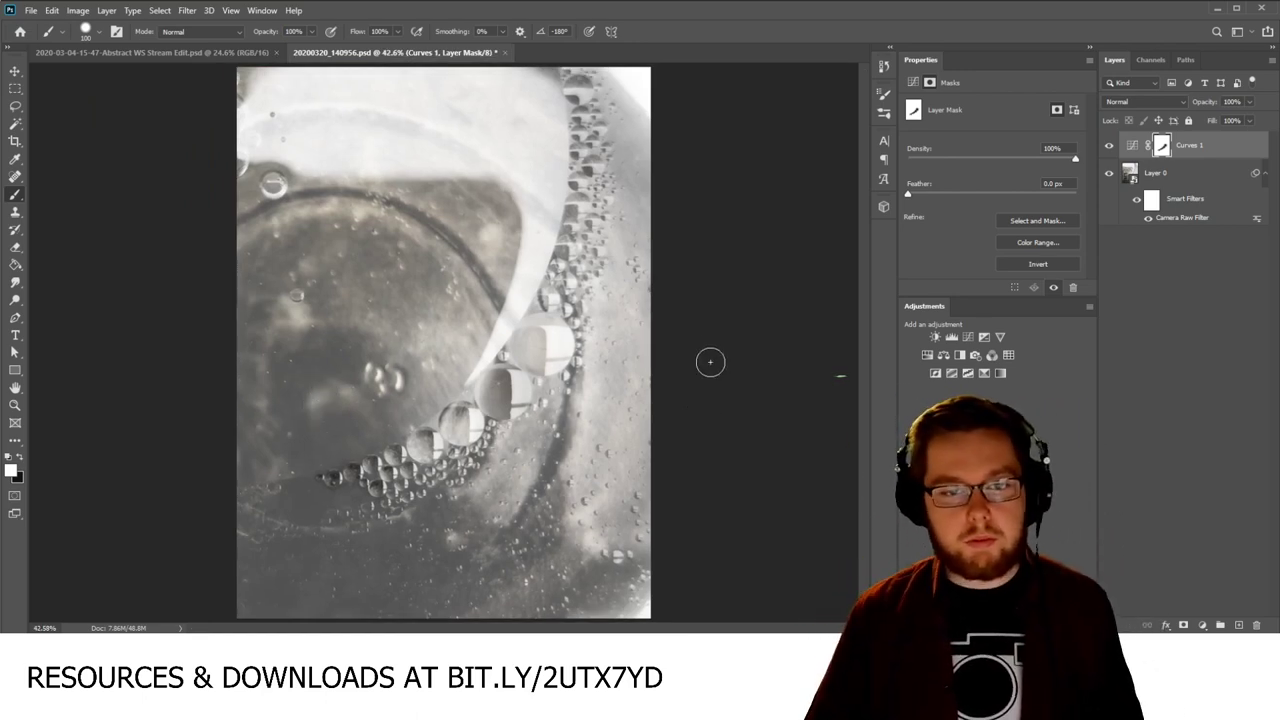
Step: Try the Unsharp Mask filter on Layer 0, testing amounts from 1% to 194%, and cancel it
click(1185, 308)
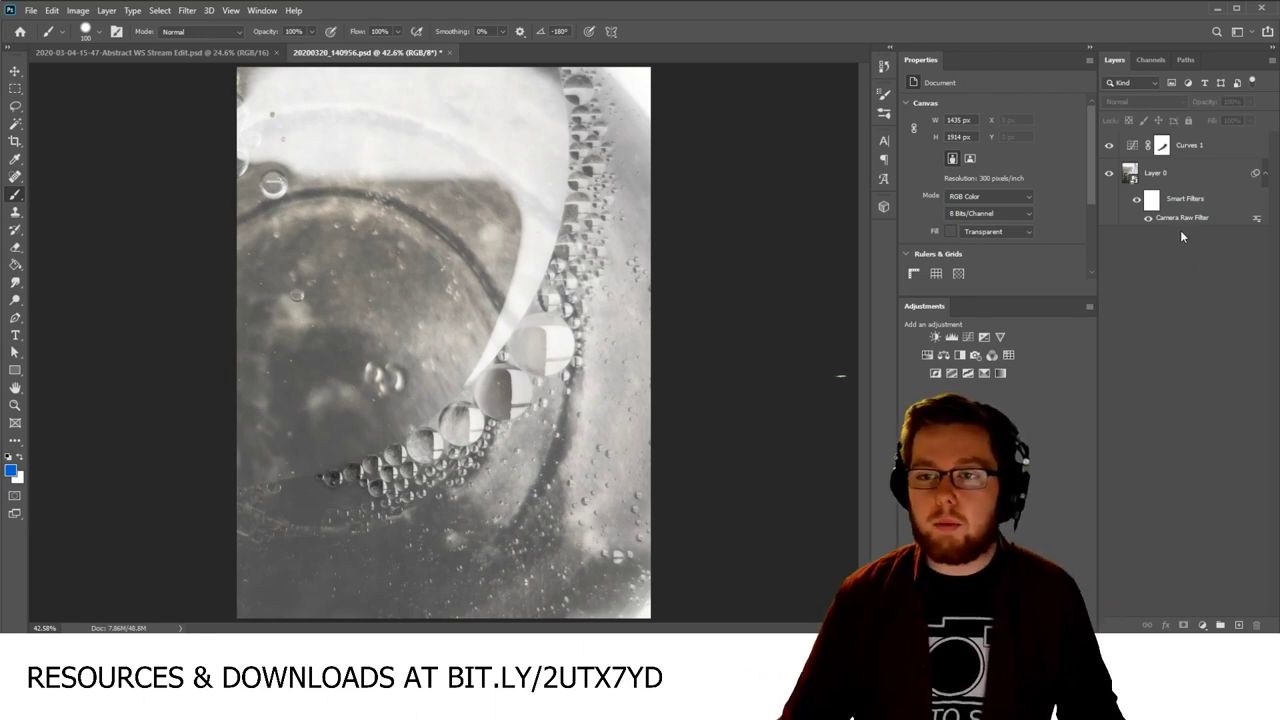
click(1184, 171)
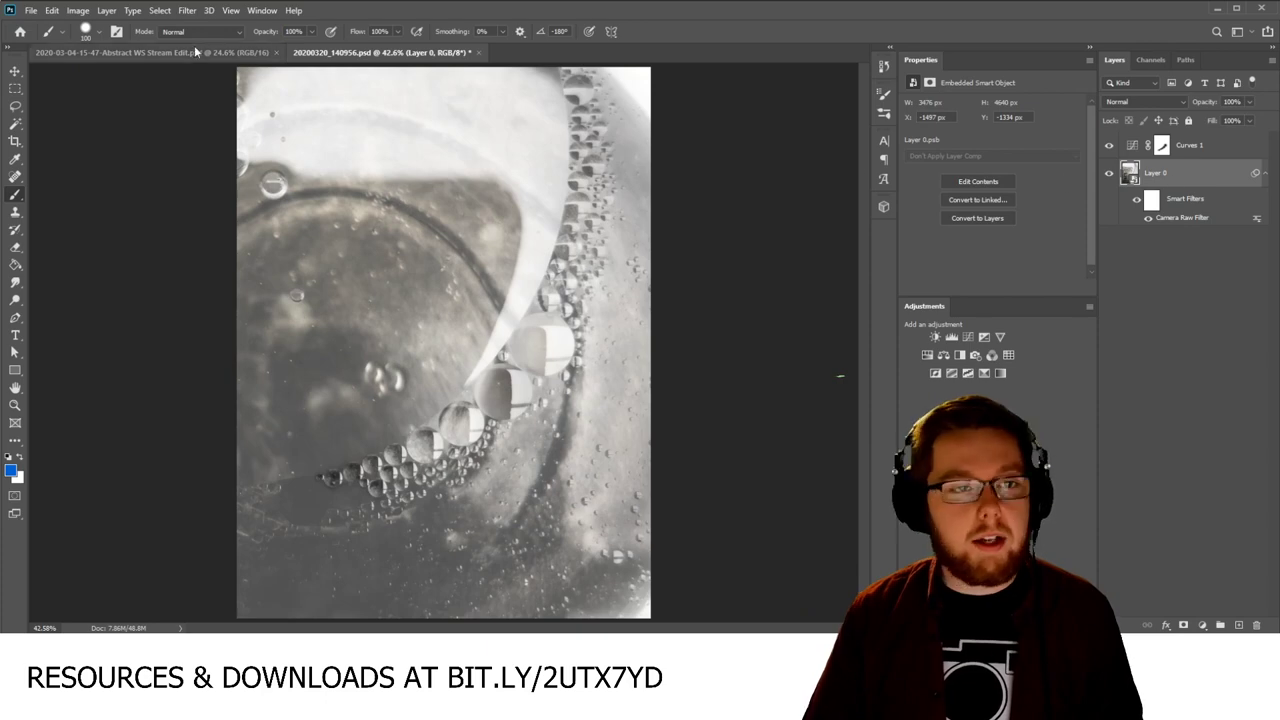
click(188, 12)
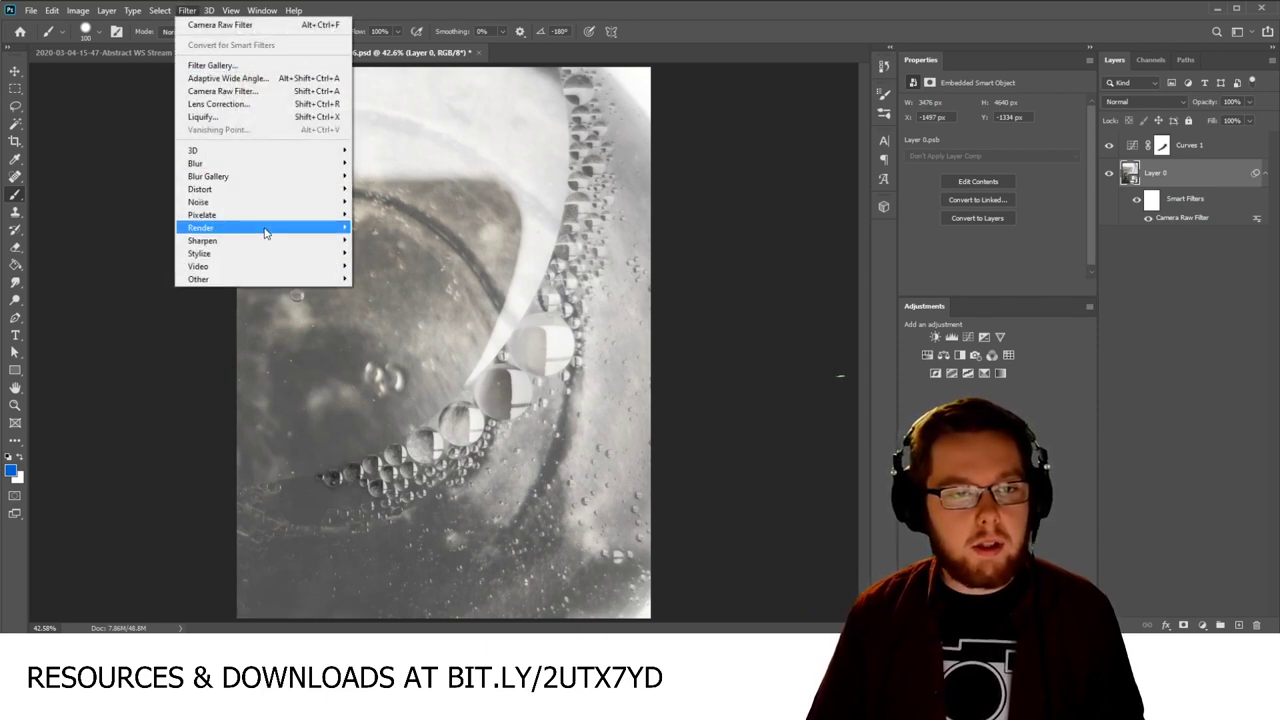
mouse_move(268, 240)
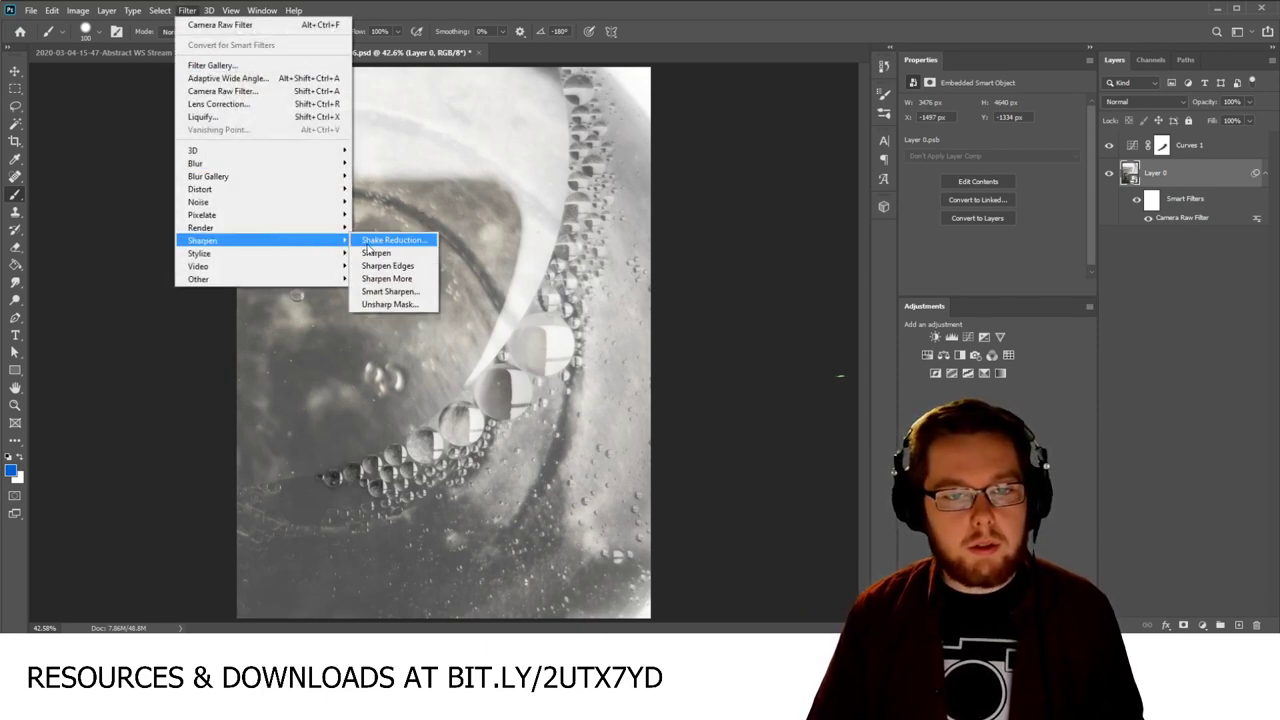
click(391, 304)
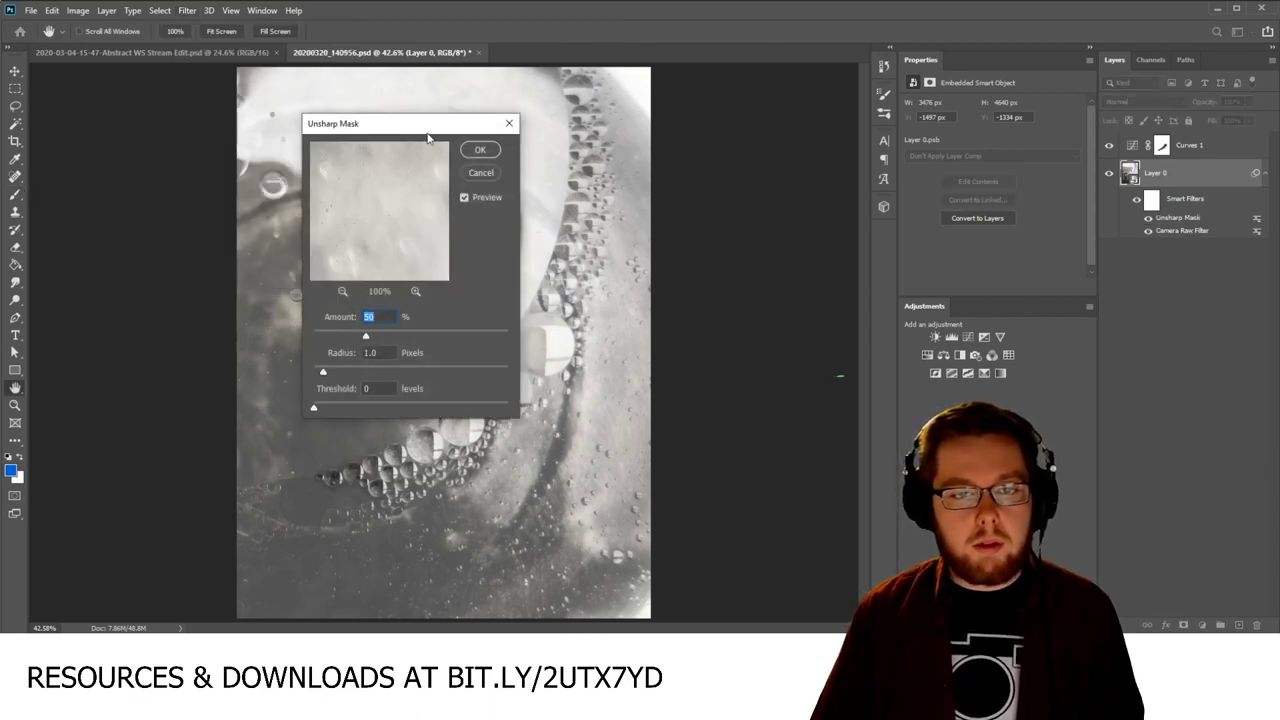
drag(429, 130, 730, 163)
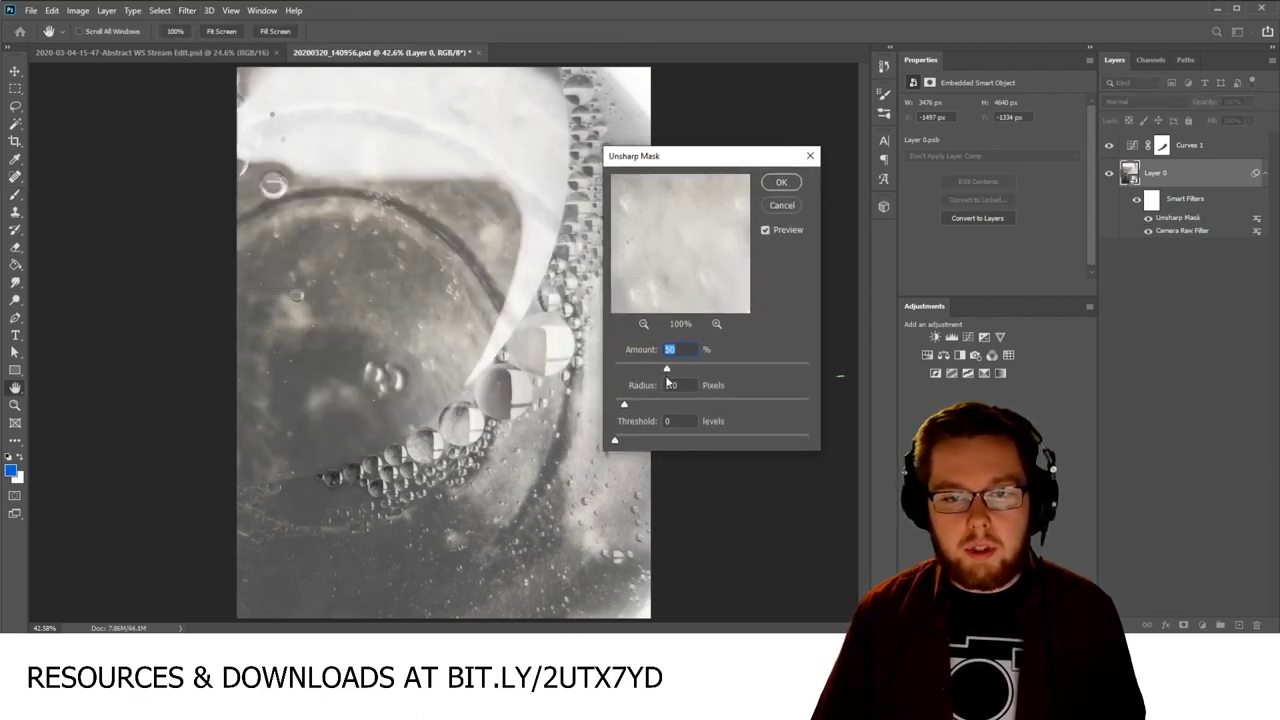
drag(668, 374, 587, 360)
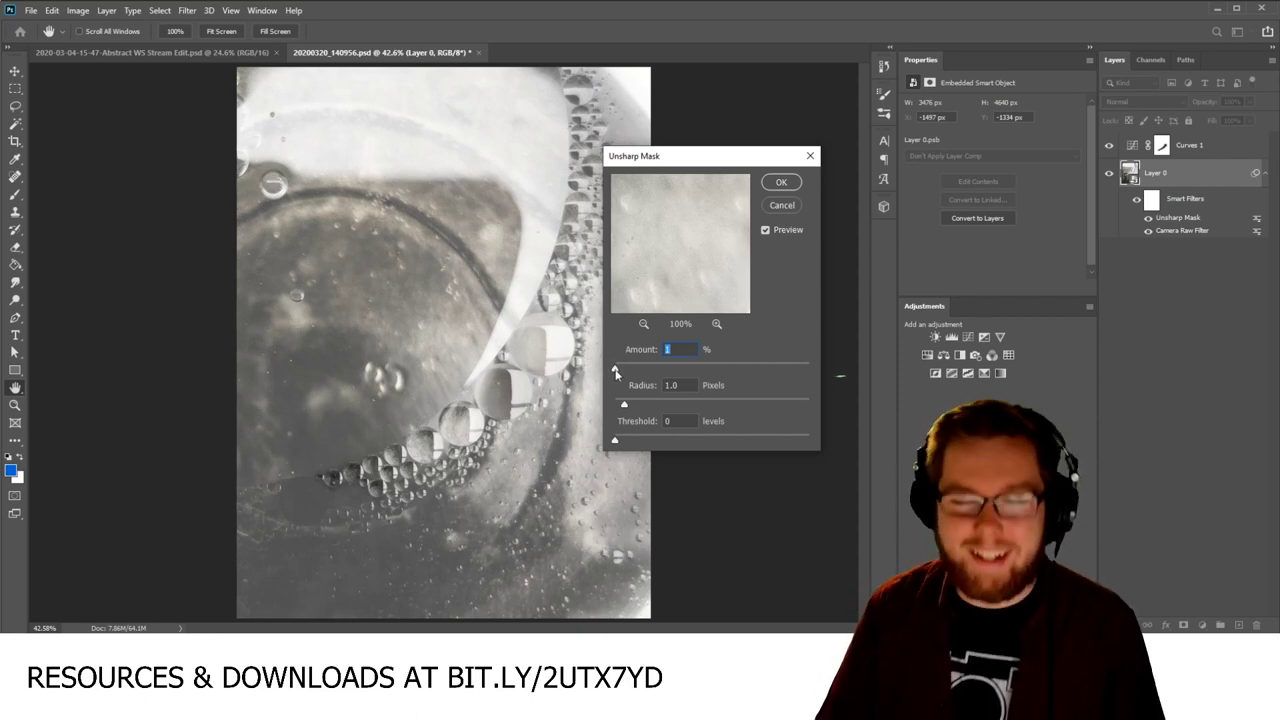
drag(616, 373, 704, 375)
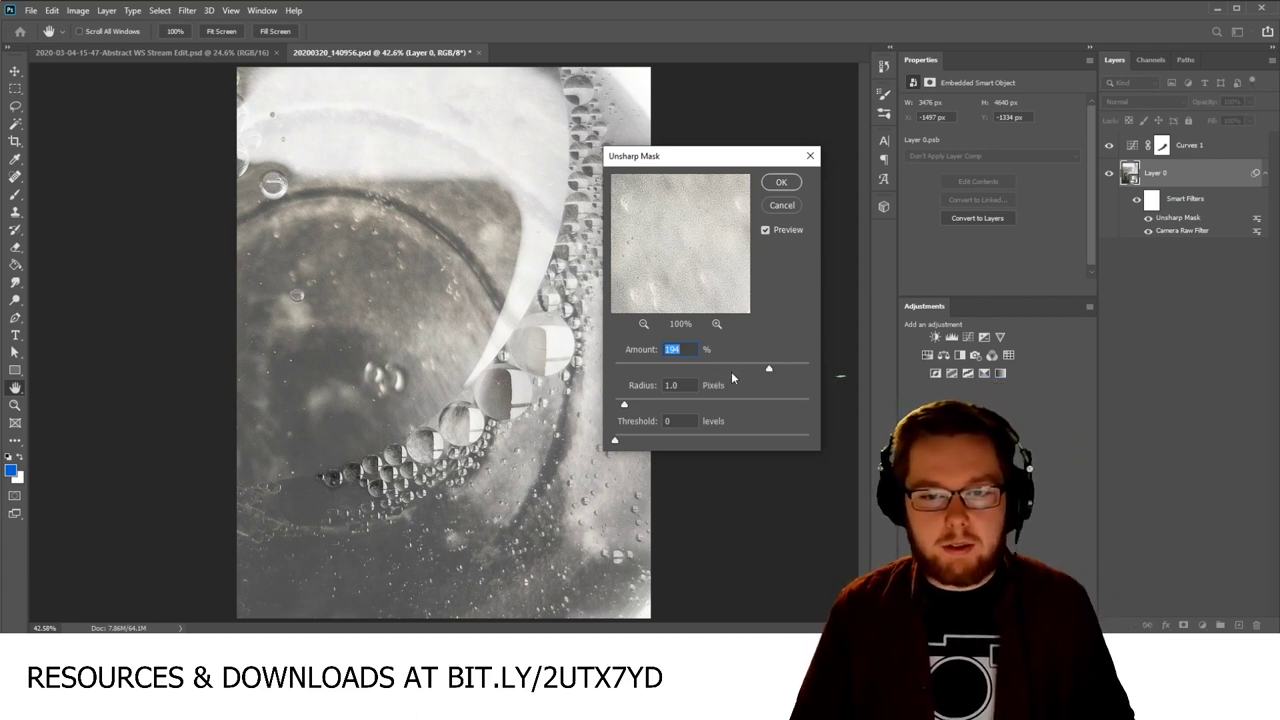
drag(769, 368, 593, 377)
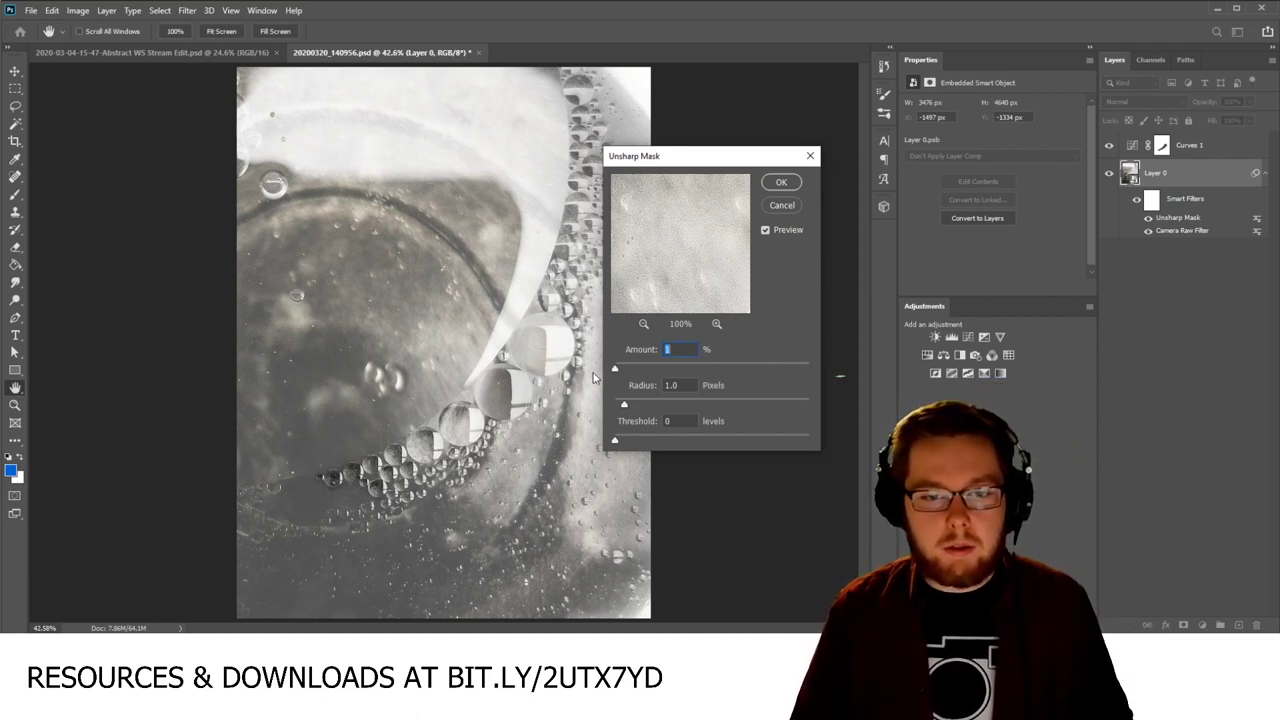
click(782, 205)
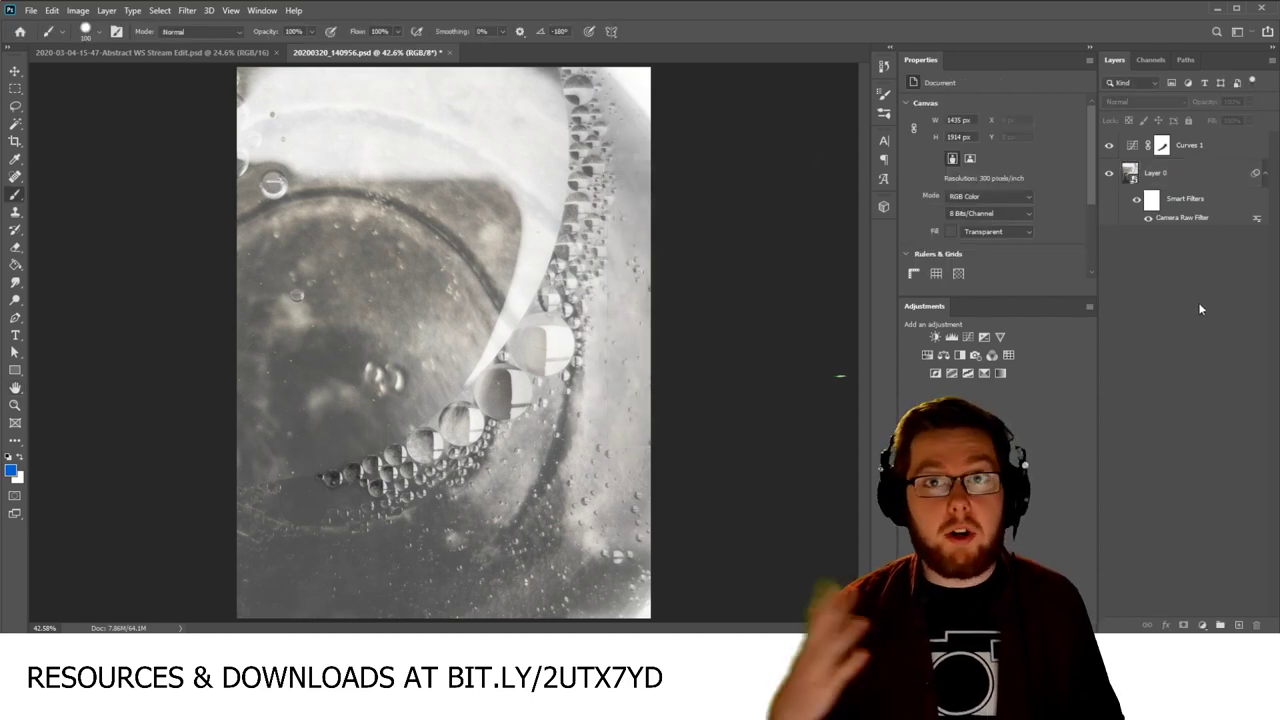
Step: Duplicate Layer 0 within the same document, keeping the suggested copy name
click(1186, 174)
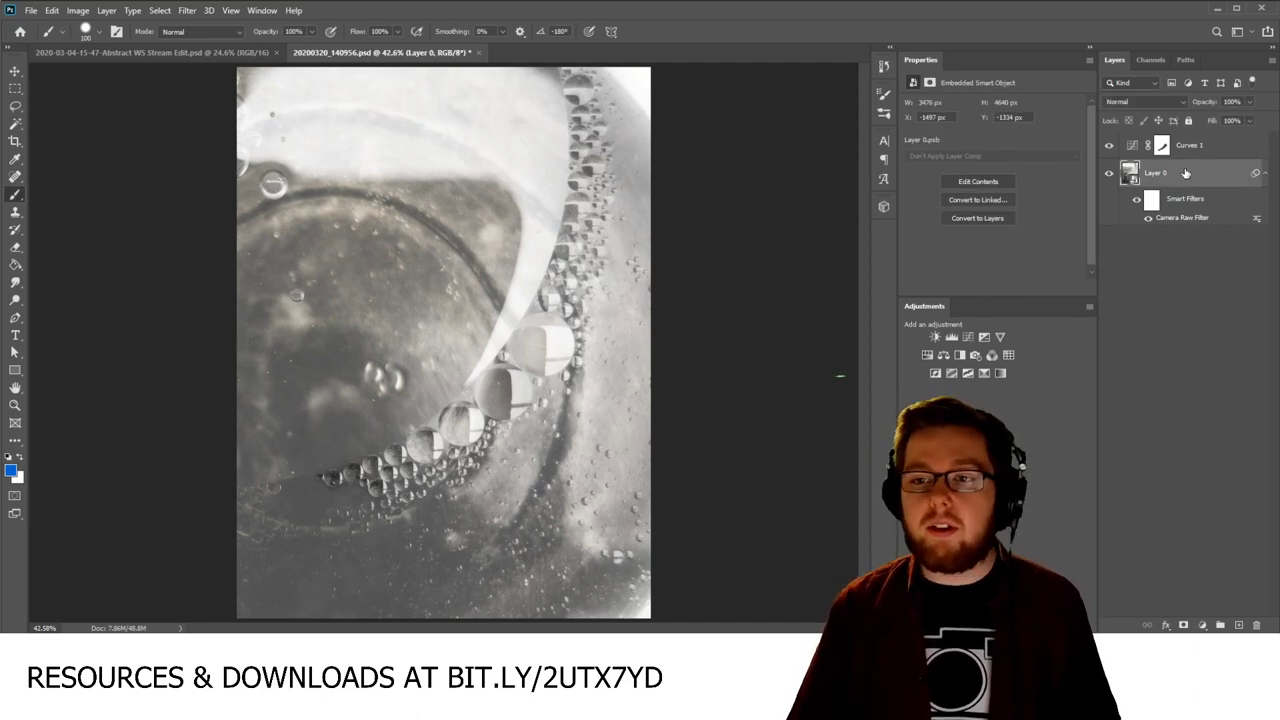
right_click(1184, 170)
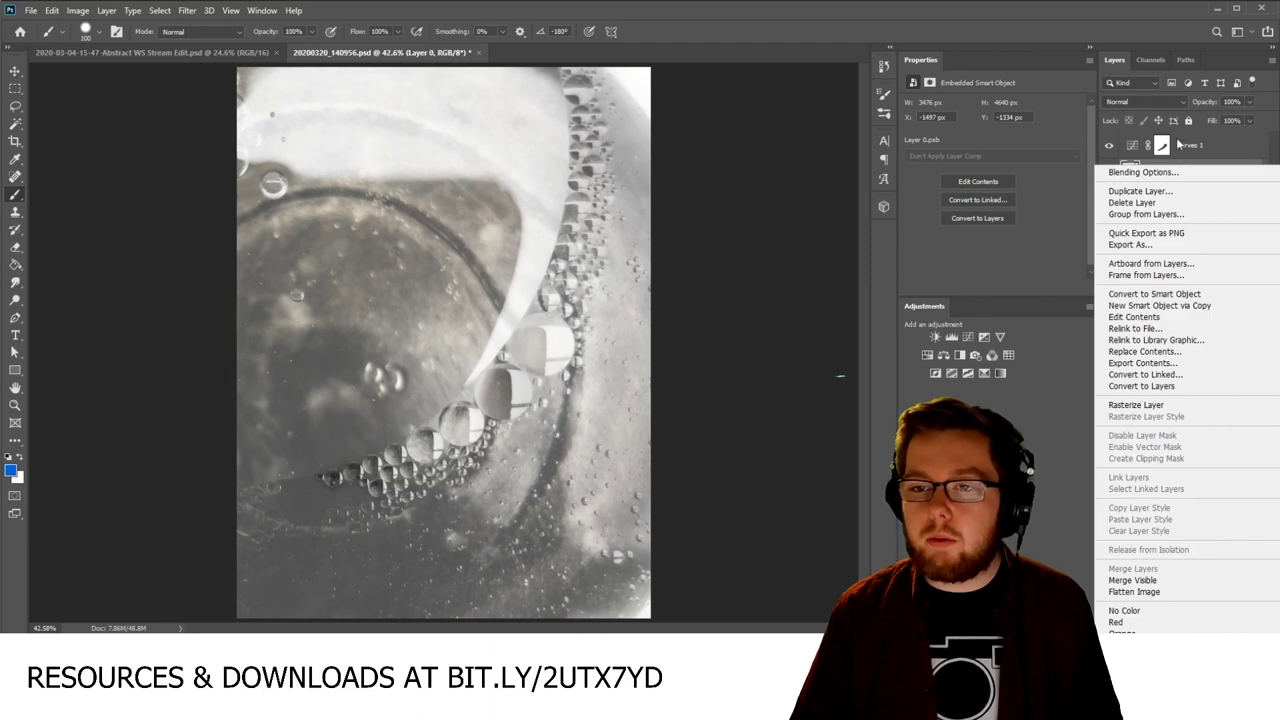
click(1153, 194)
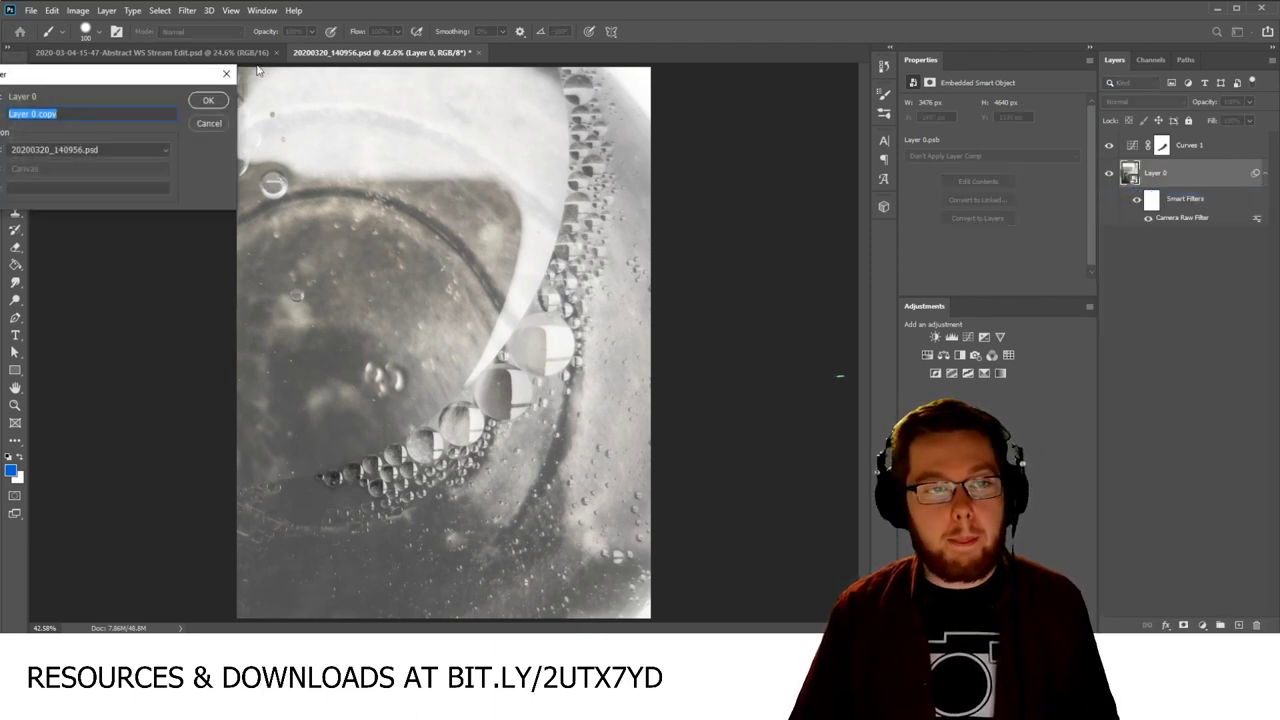
drag(88, 67, 708, 136)
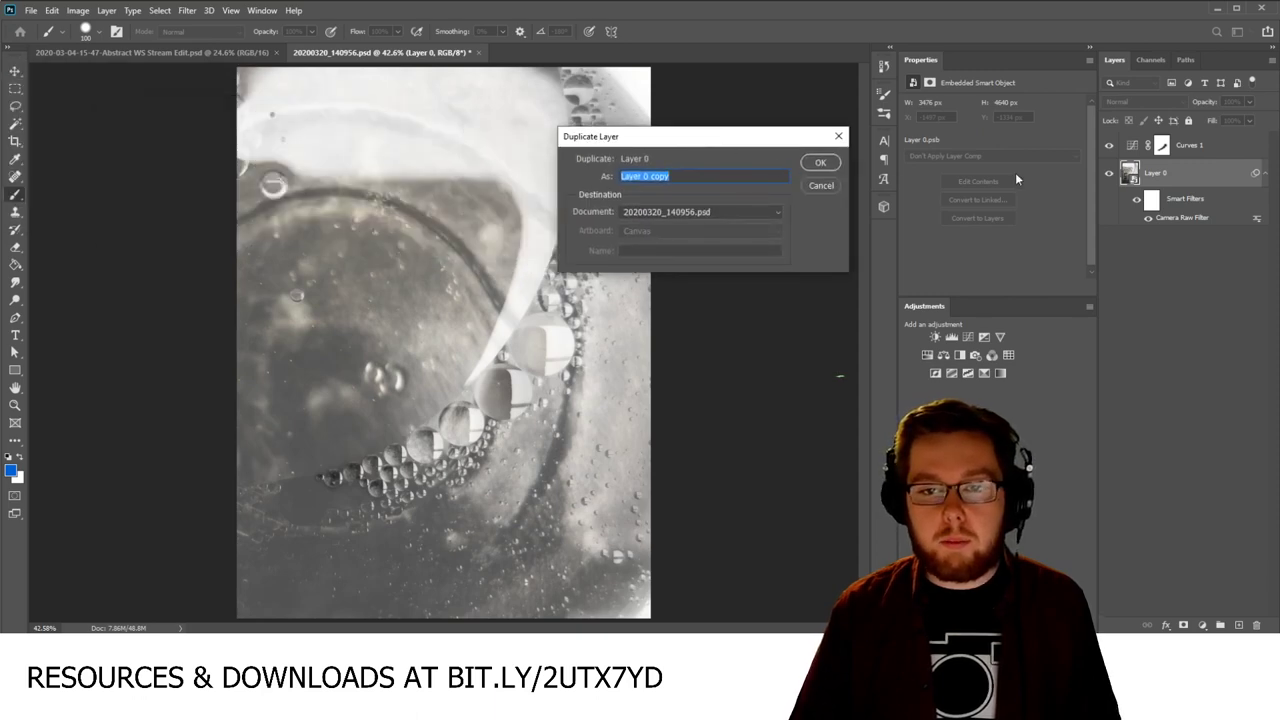
click(818, 164)
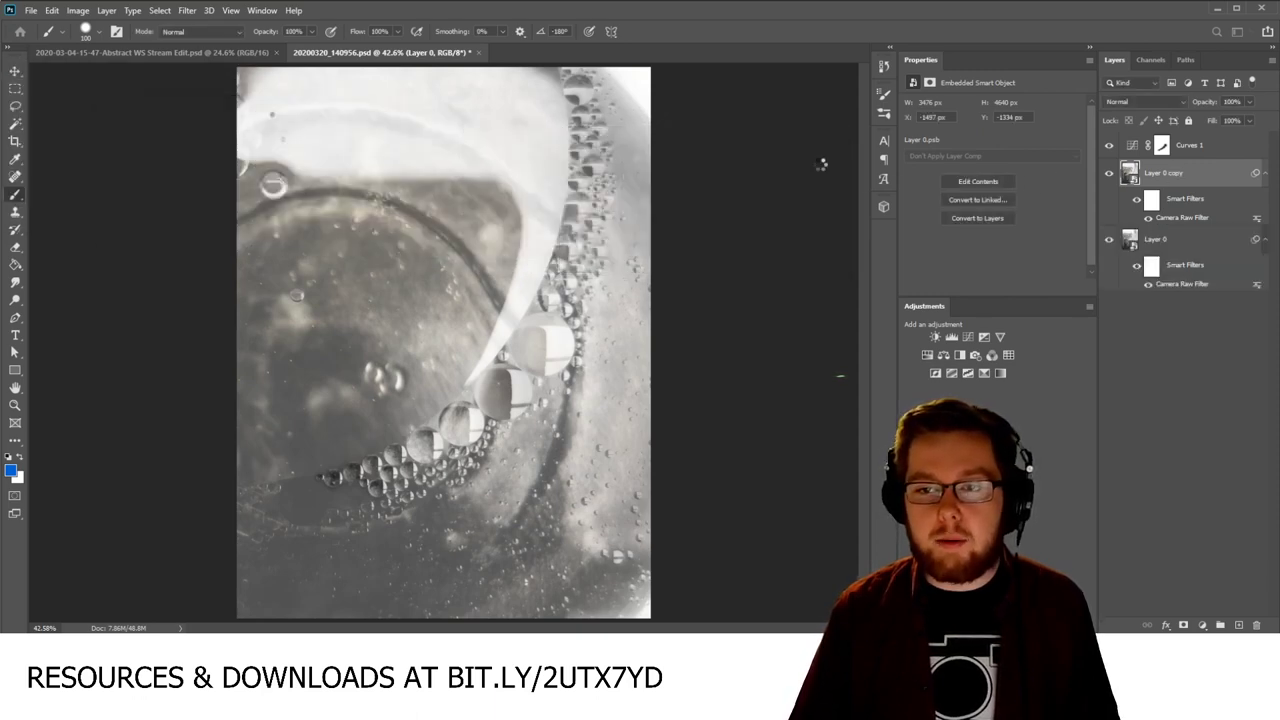
Step: Rasterize the duplicated layer so it is a regular pixel layer, undoing and redoing the conversion once to compare
right_click(1190, 166)
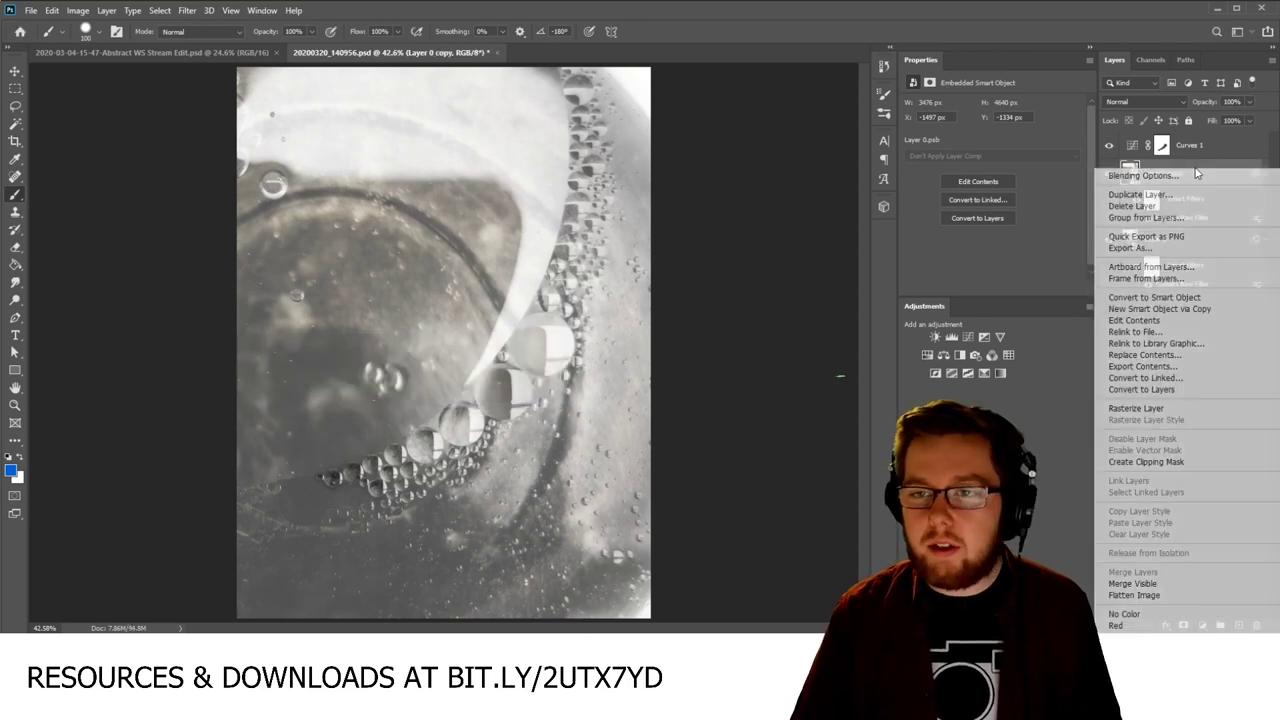
click(1135, 409)
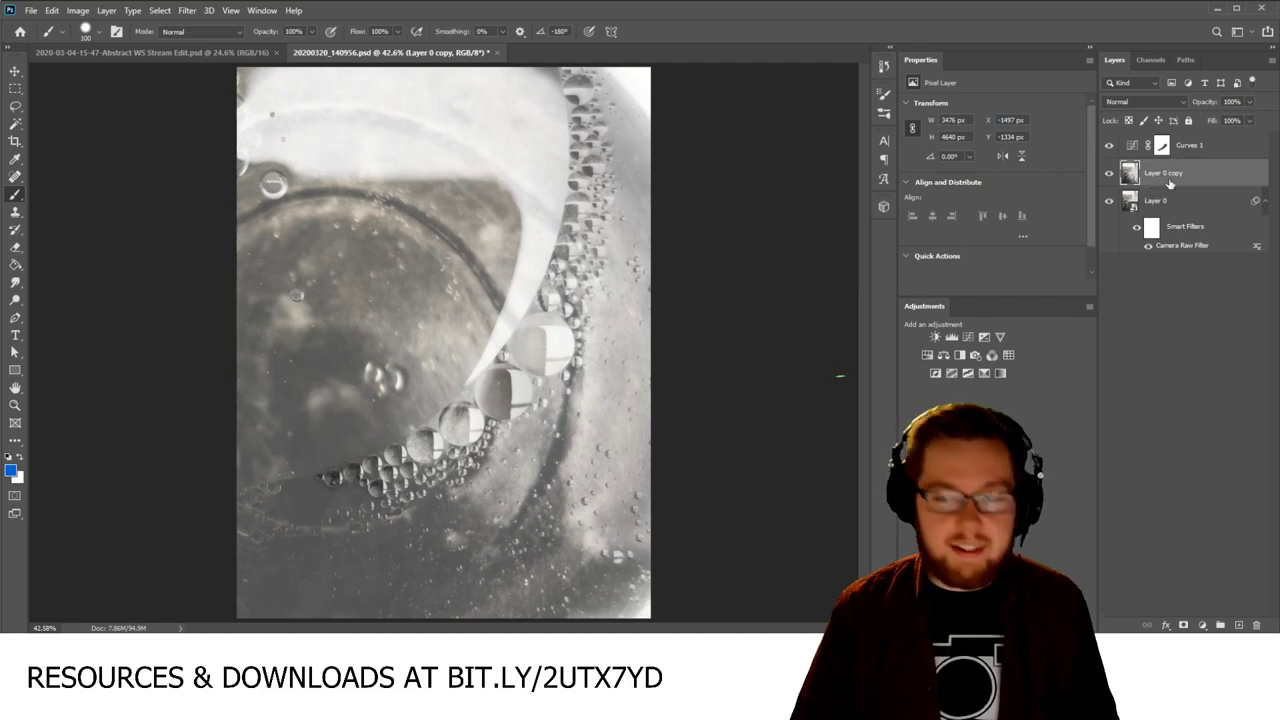
key(ctrl+z)
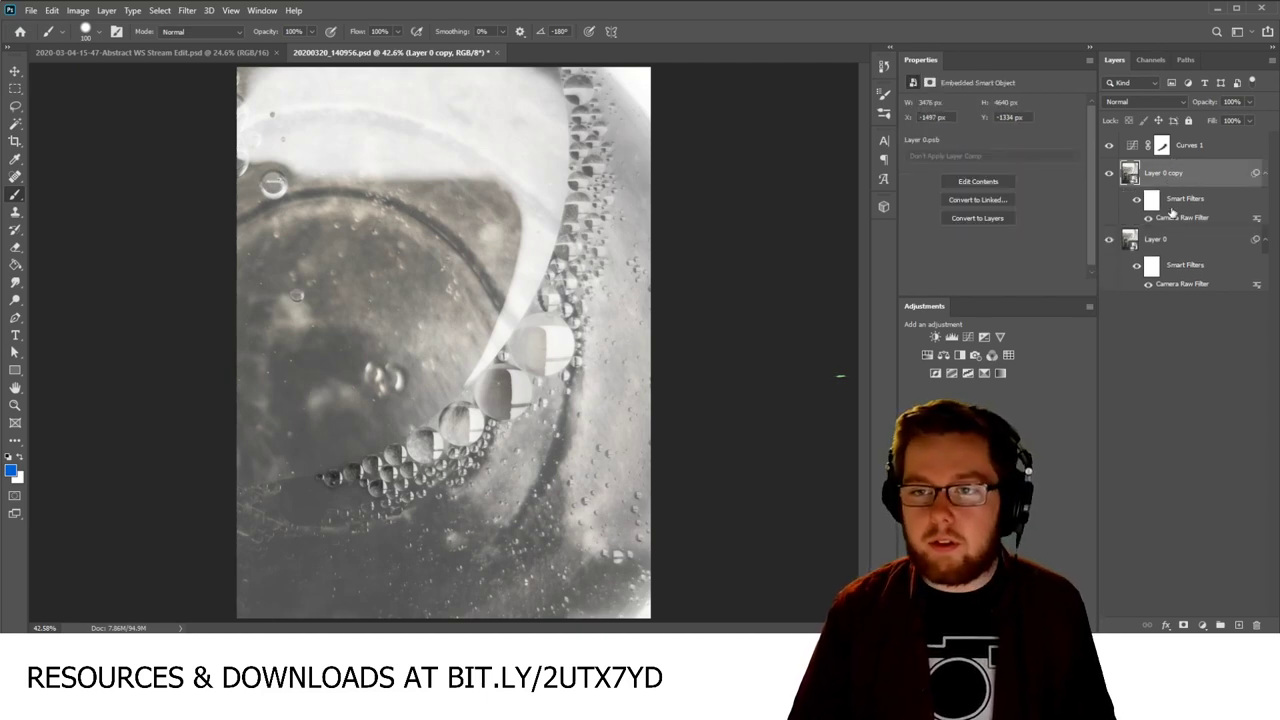
key(ctrl+shift+z)
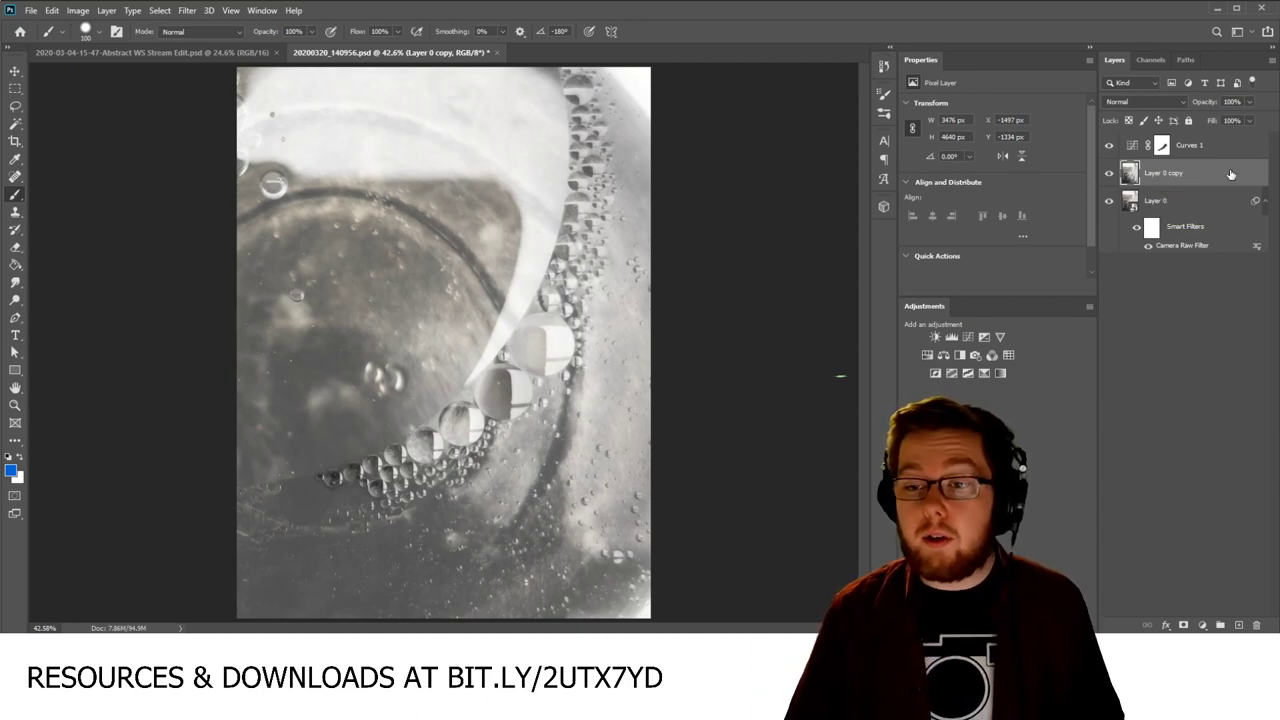
Step: Start a Gaussian Blur on the rasterized copy of Layer 0 and set its radius to 50 pixels
click(185, 11)
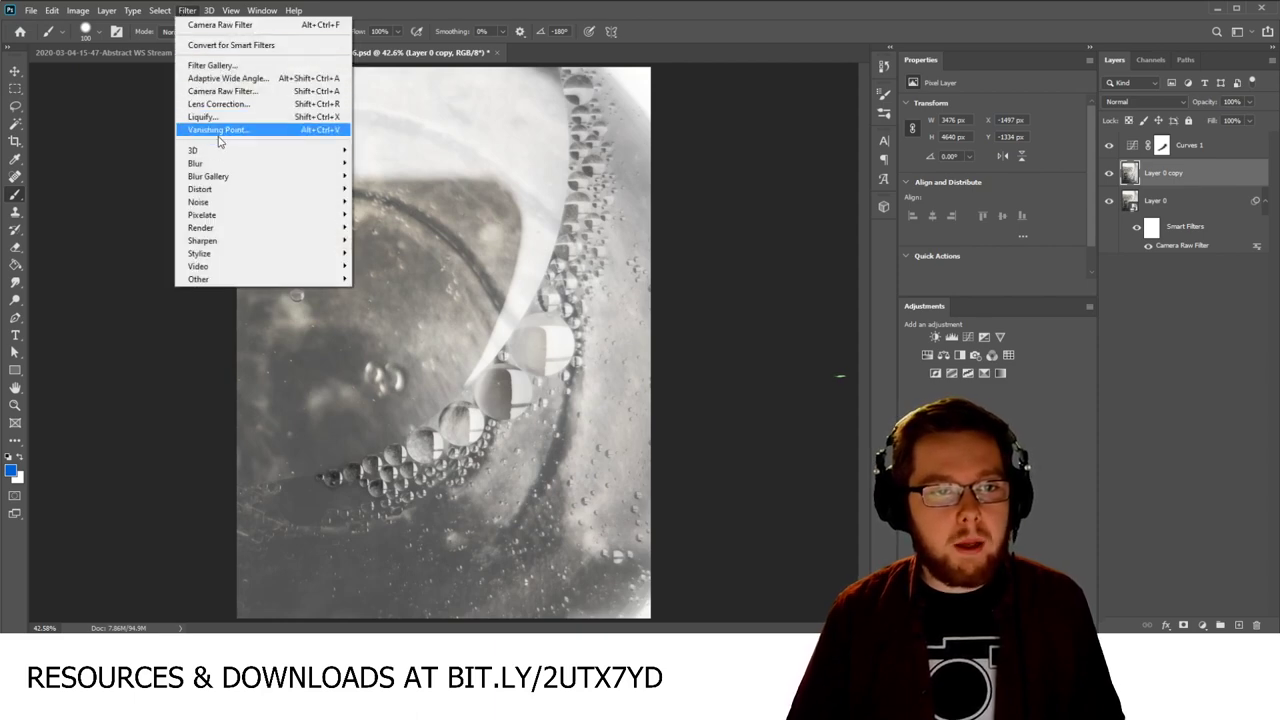
mouse_move(242, 168)
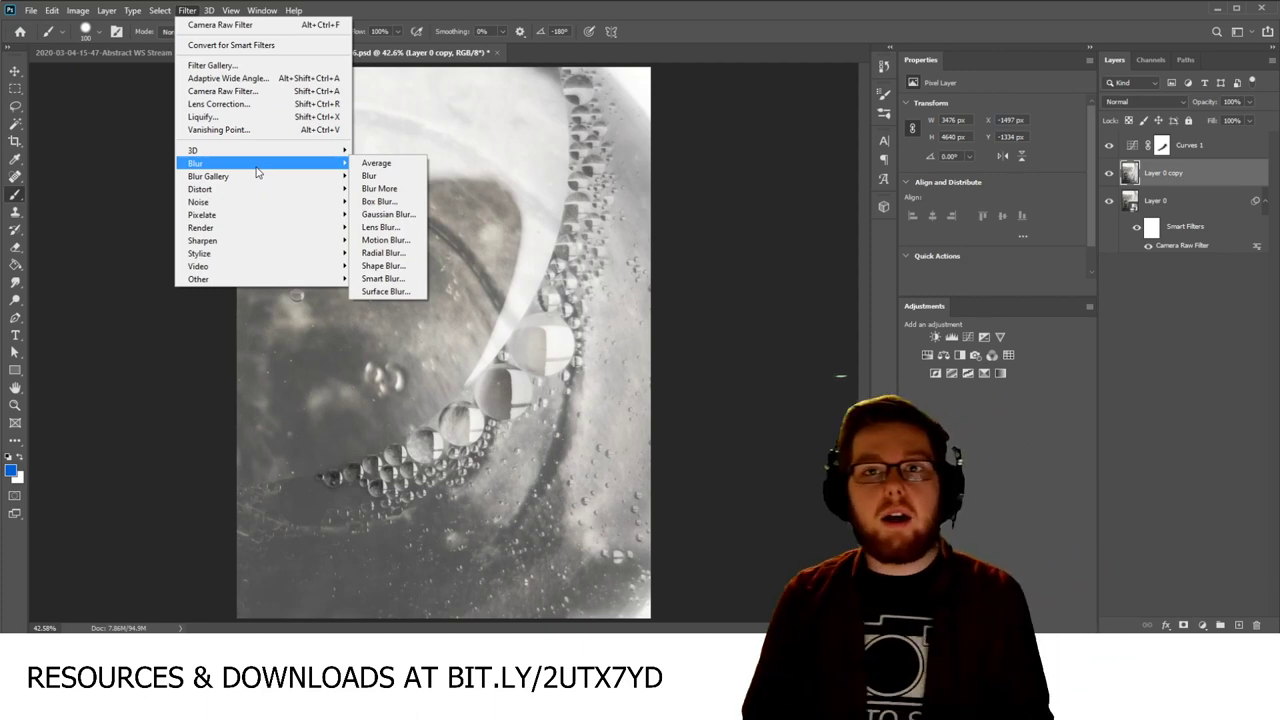
mouse_move(288, 164)
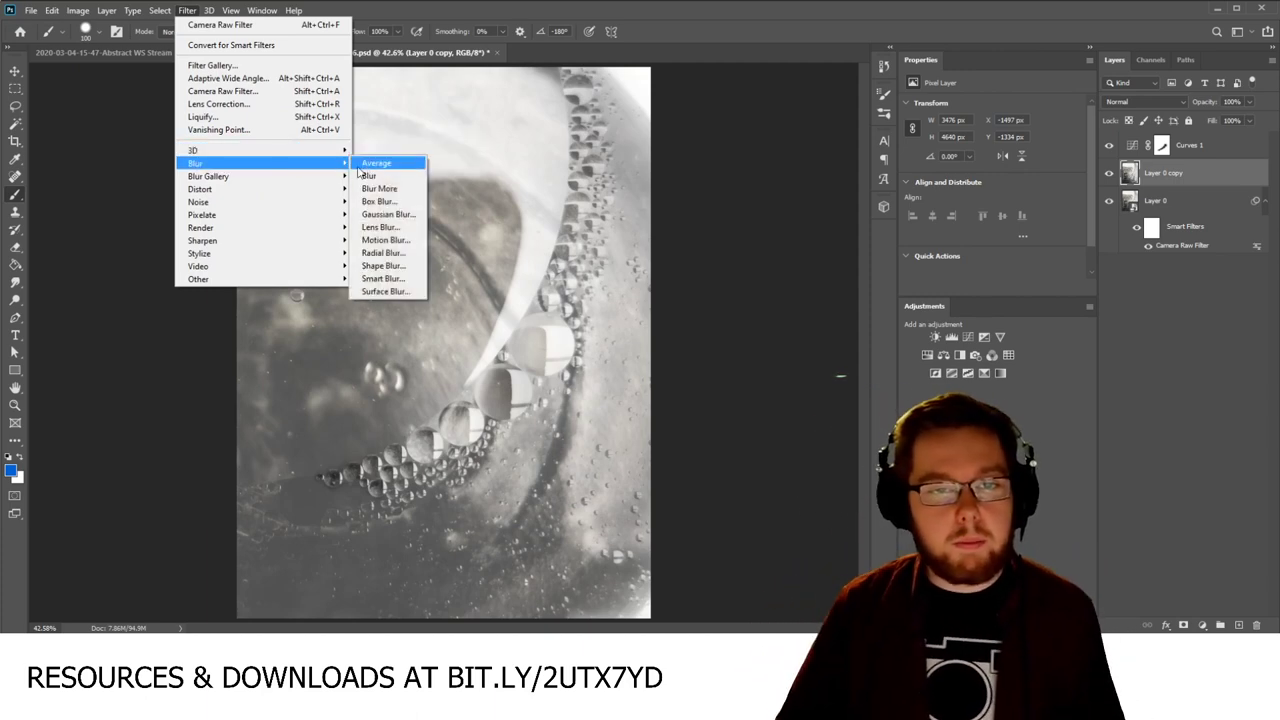
click(384, 218)
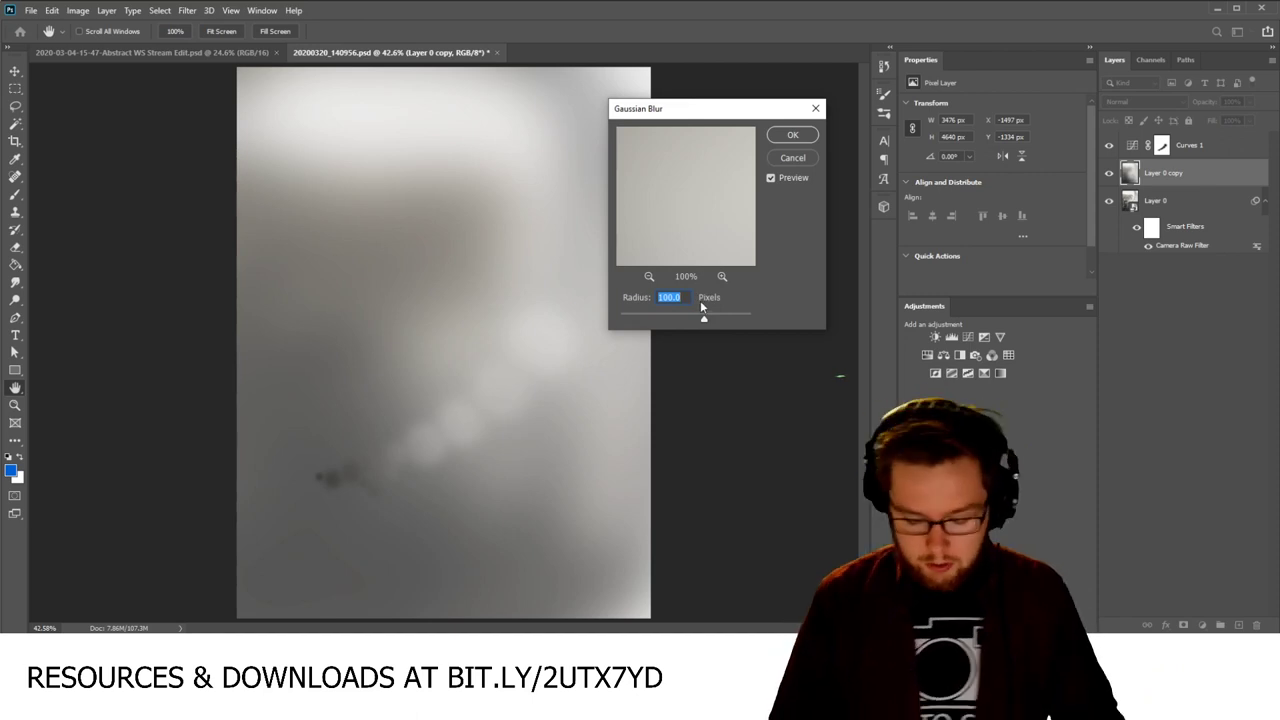
text(50)
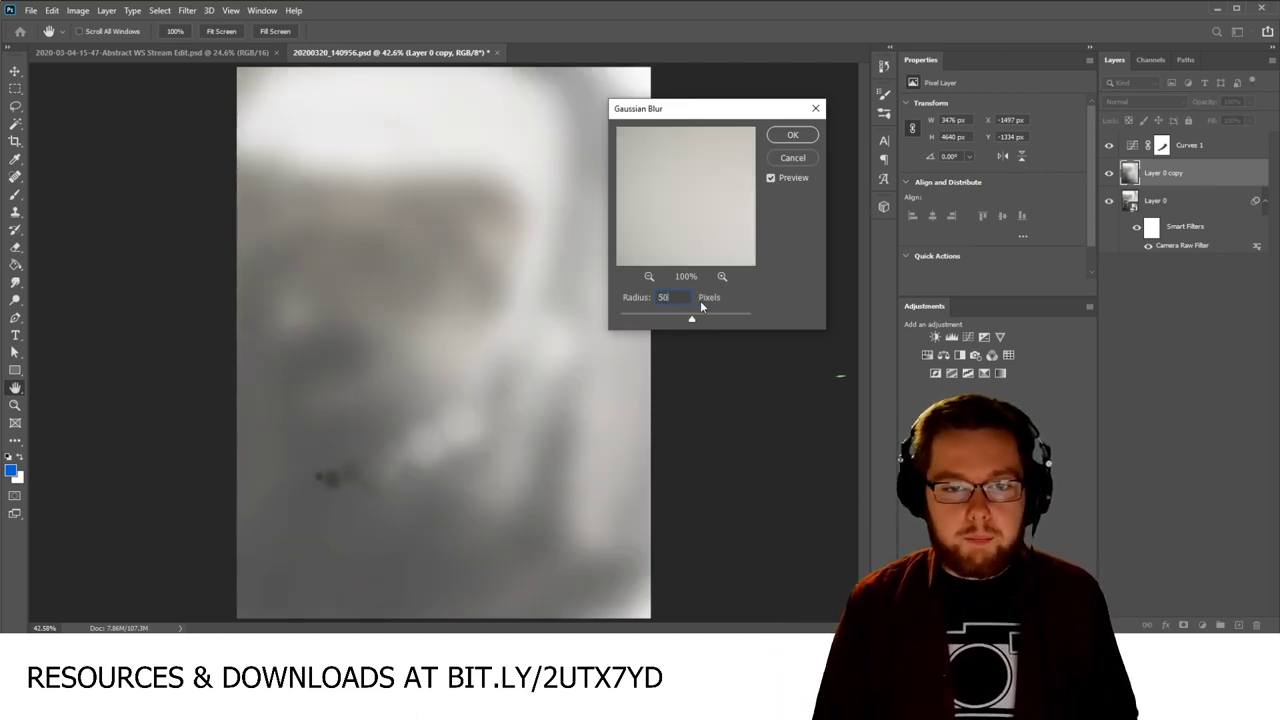
Step: Preview other Gaussian Blur radii on the copied layer, including 1, 10 and 5 pixels
key(BackSpace)
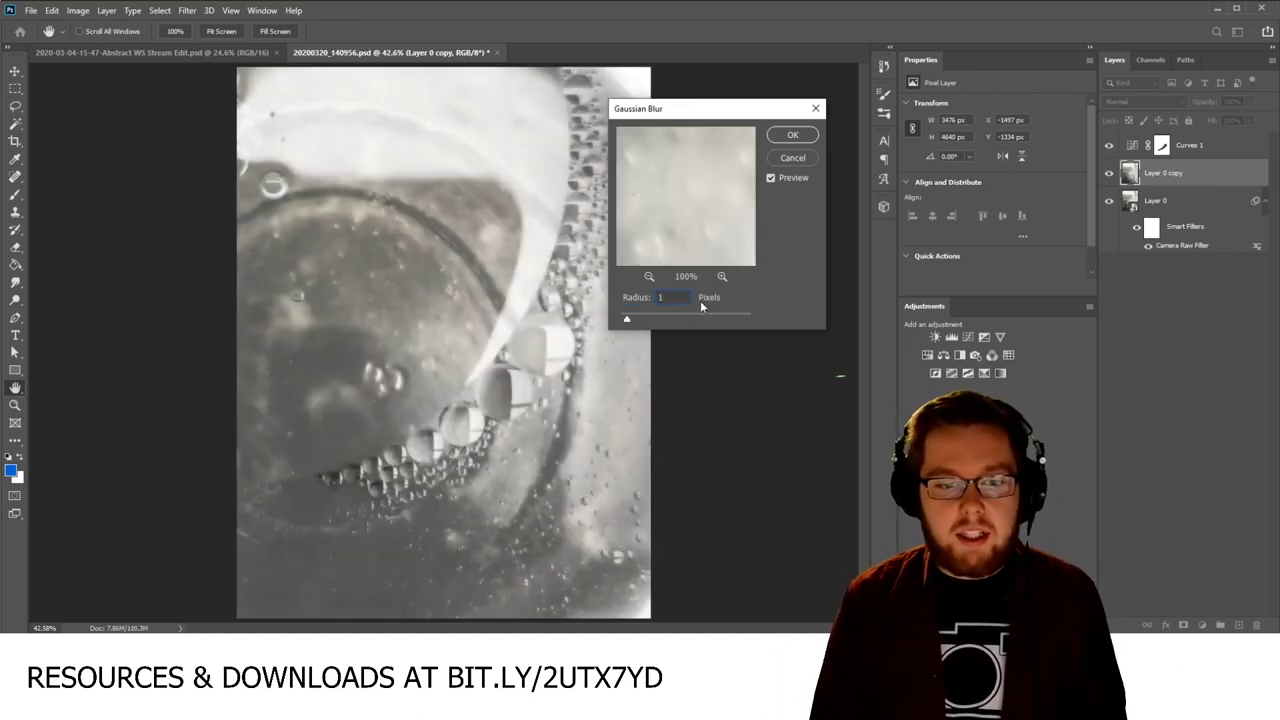
text(50)
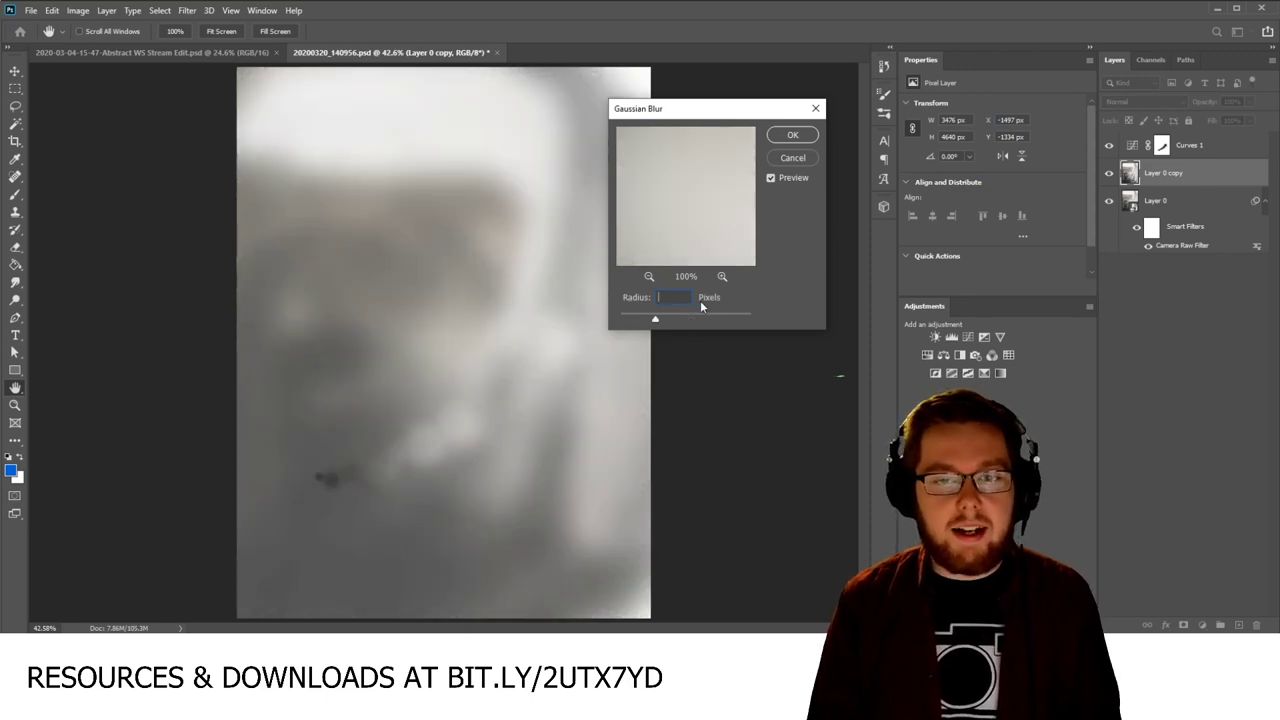
text(10)
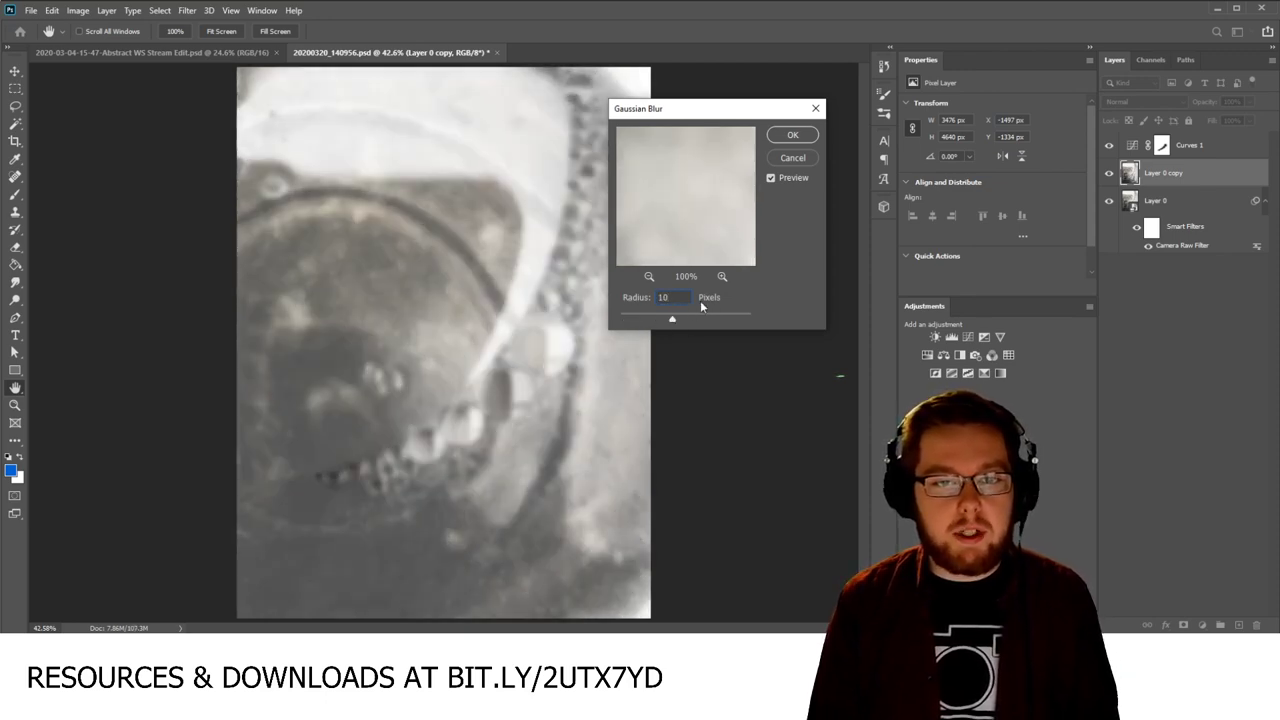
key(BackSpace)
key(BackSpace)
text(5)
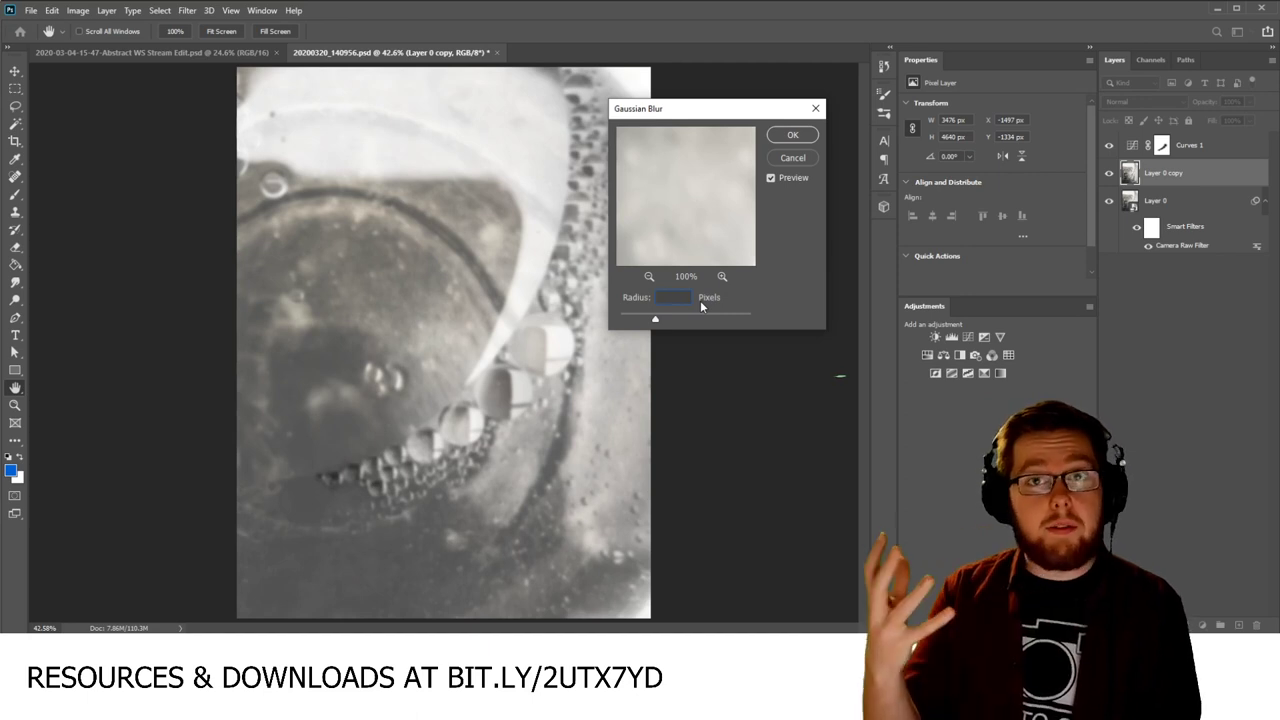
key(BackSpace)
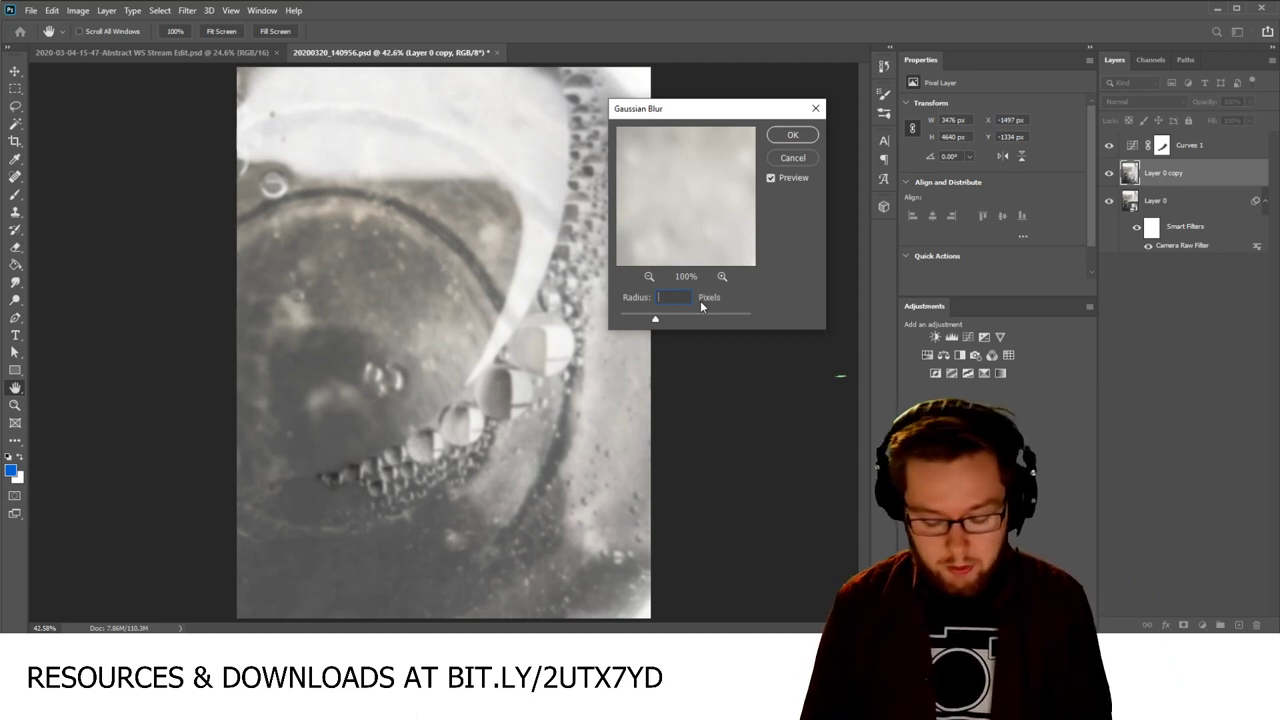
Step: Set the Gaussian Blur radius to 50 pixels and apply it to the copied layer
text(50)
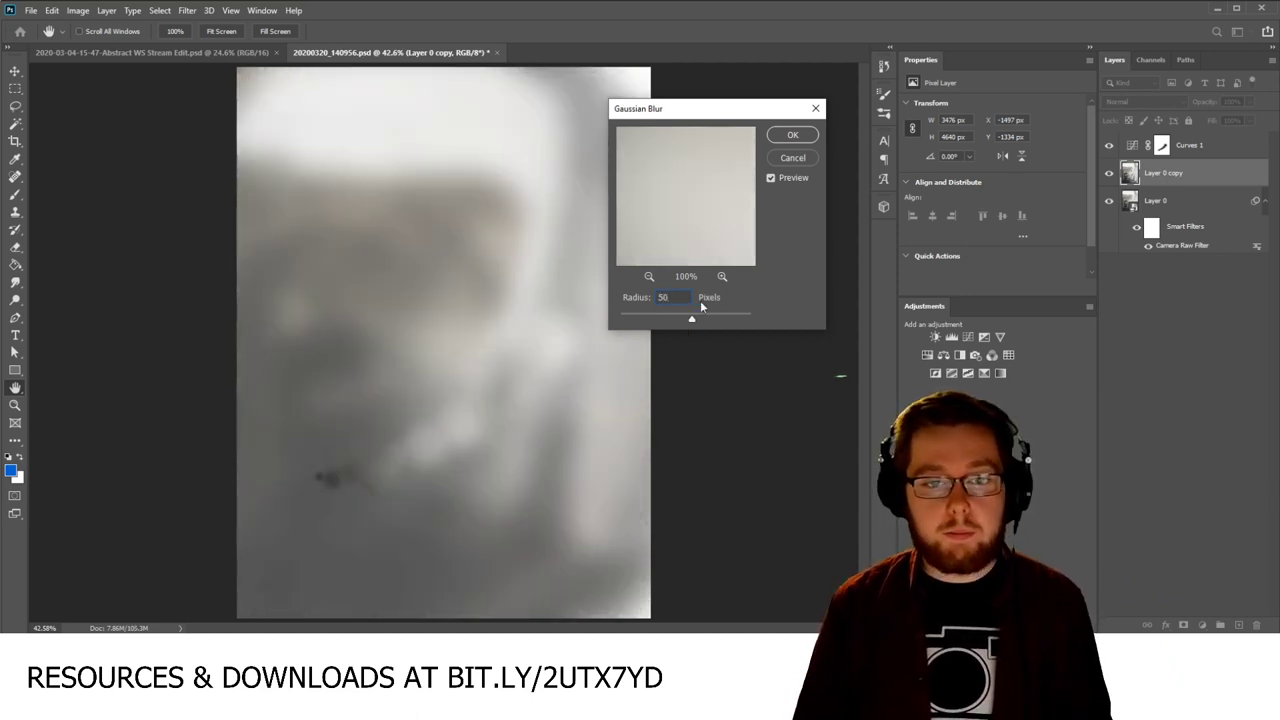
click(785, 134)
key(b)
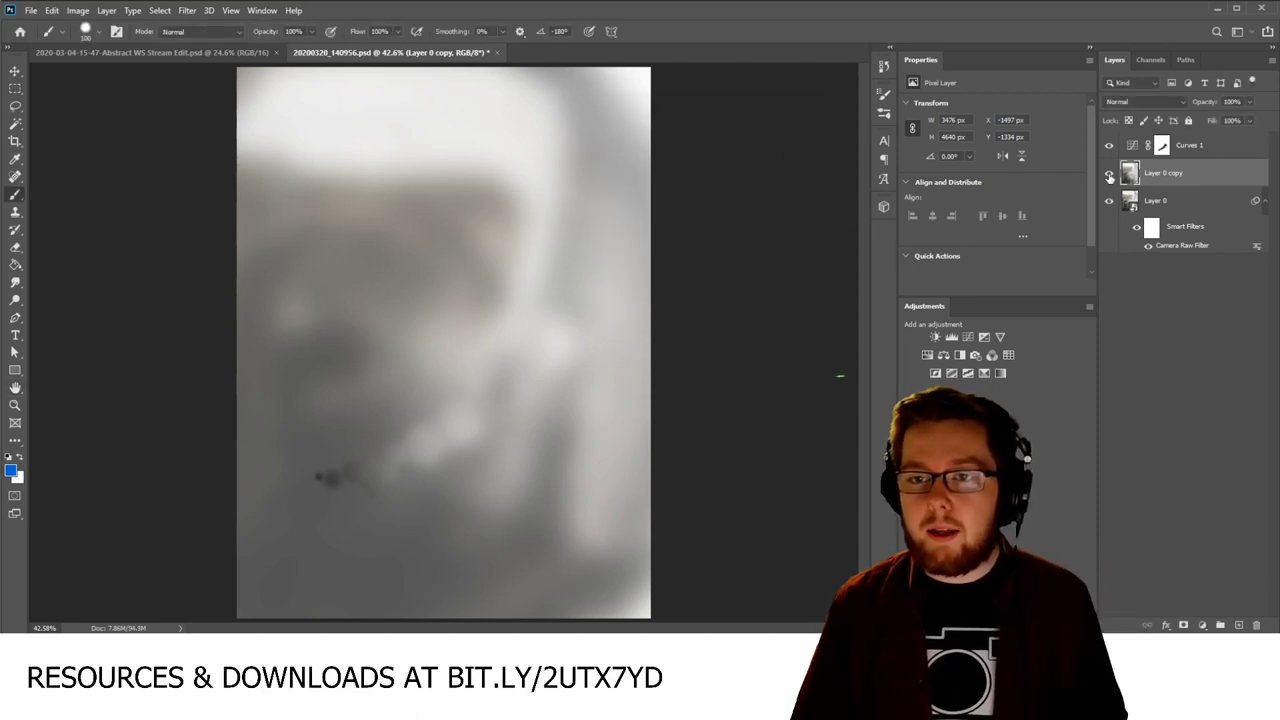
Step: Rename the blurred copy as "Blurred layer" and the original Layer 0 as "Base Layer"
double_click(1163, 173)
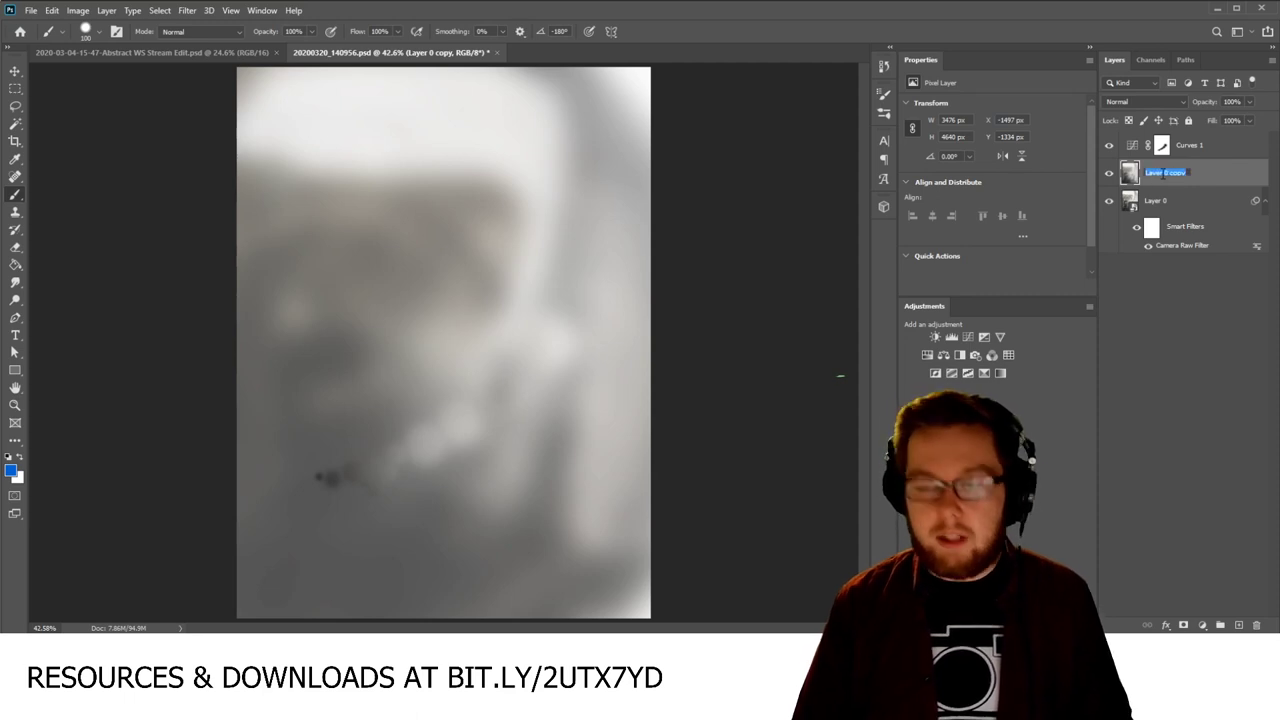
text(Blurred layer)
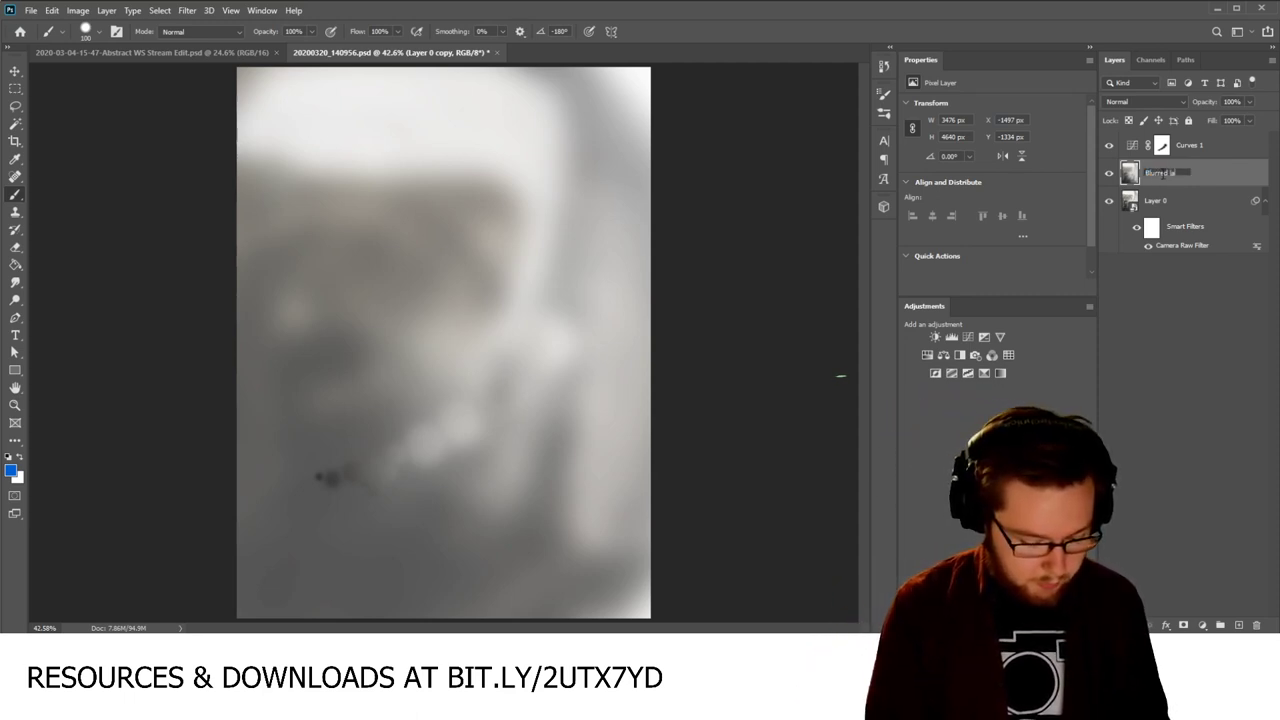
double_click(1155, 201)
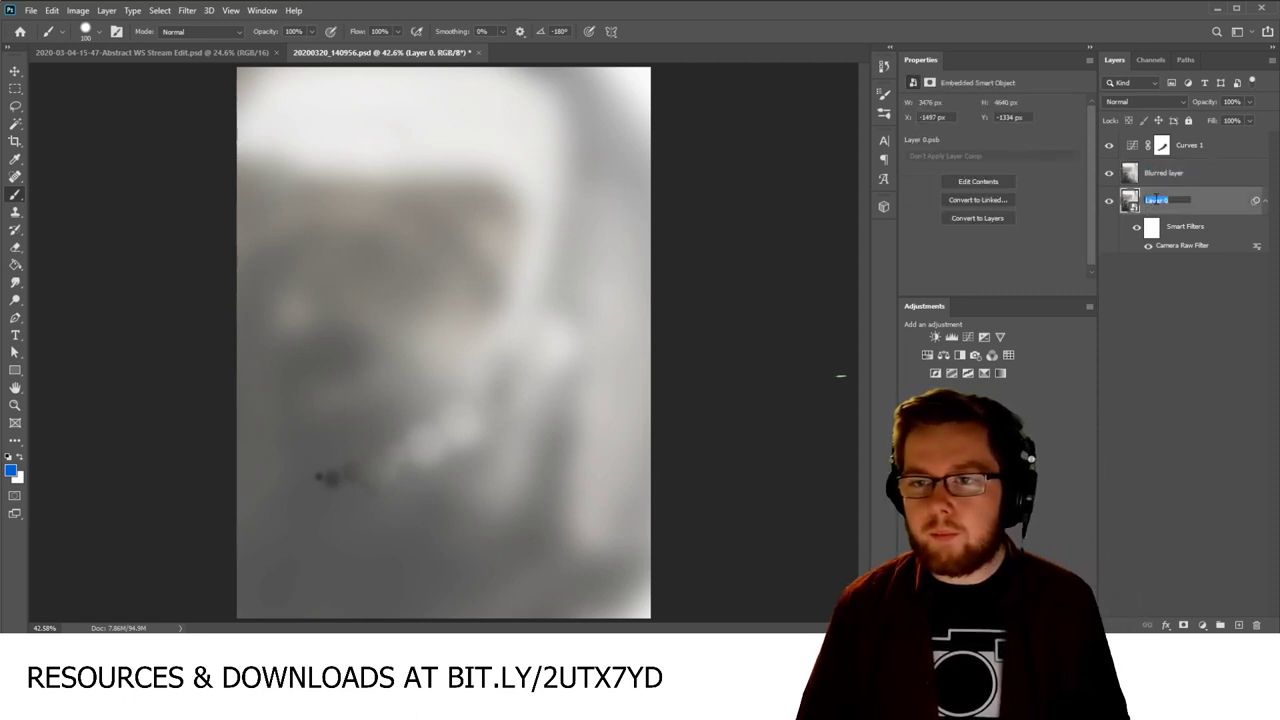
text(Base Layer)
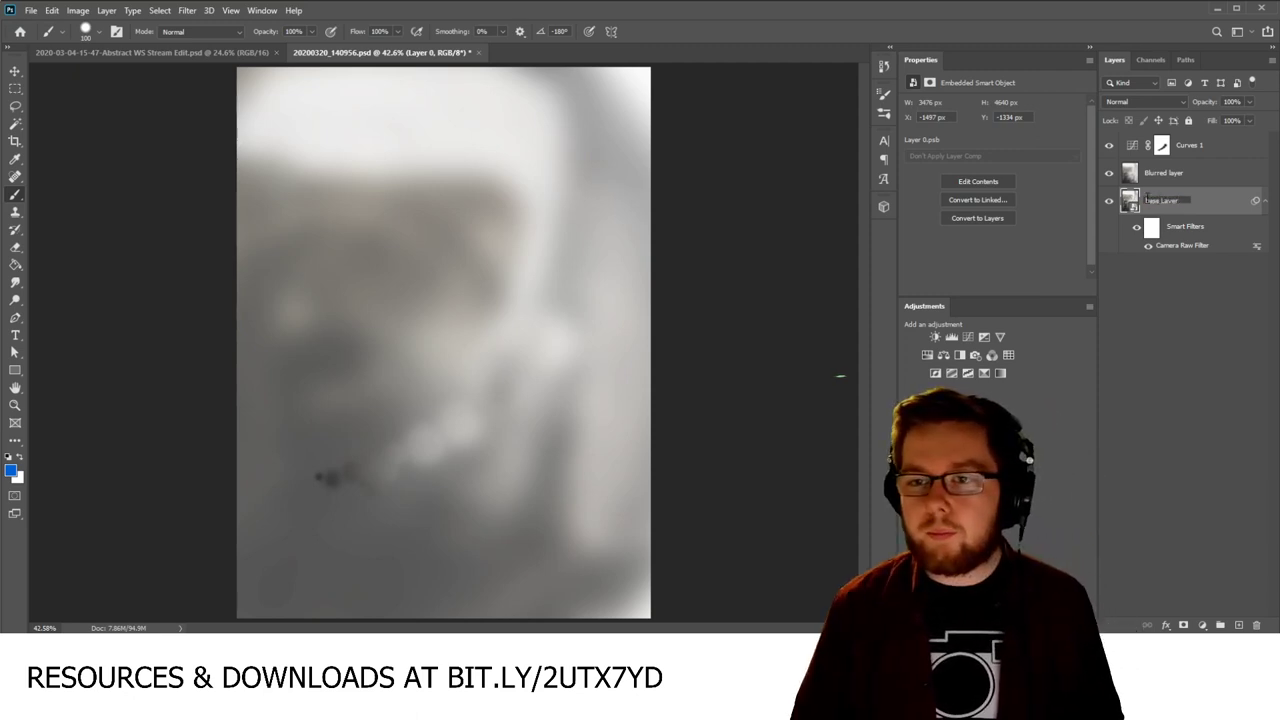
key(Return)
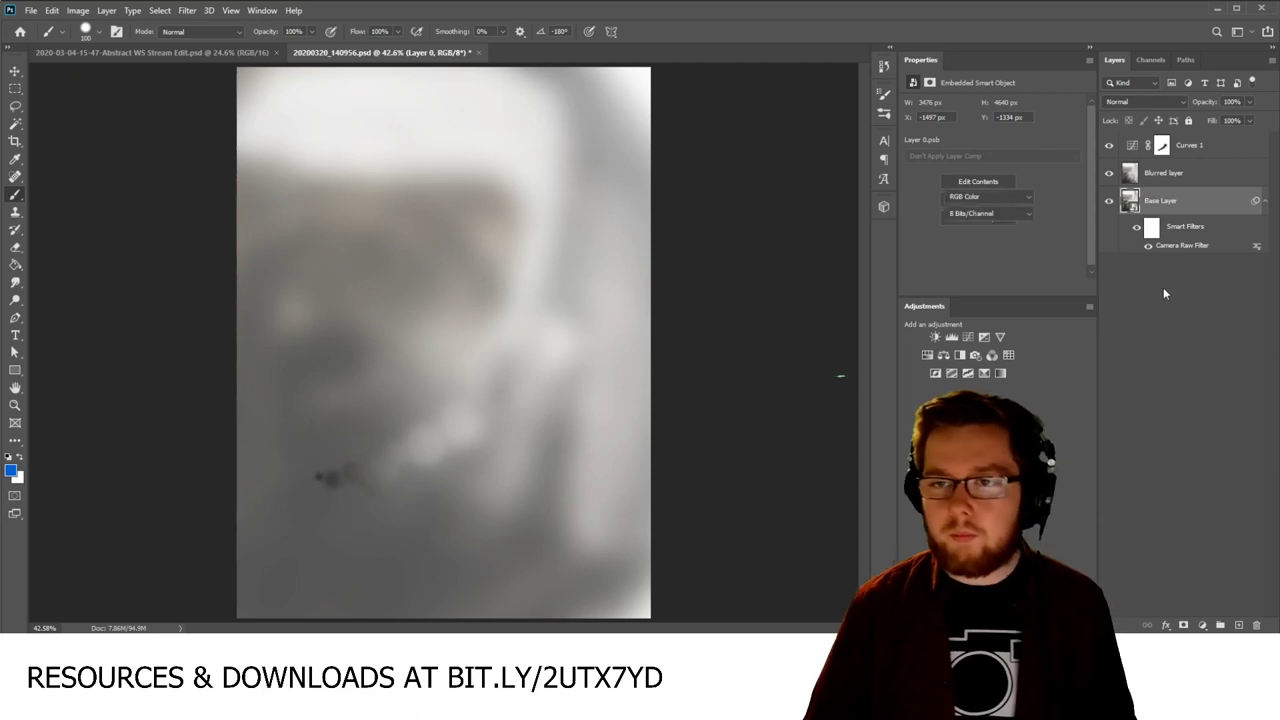
click(1163, 287)
Step: Compare the image with and without Blurred layer and Curves 1 by toggling their visibility, leaving both layers shown
click(1110, 174)
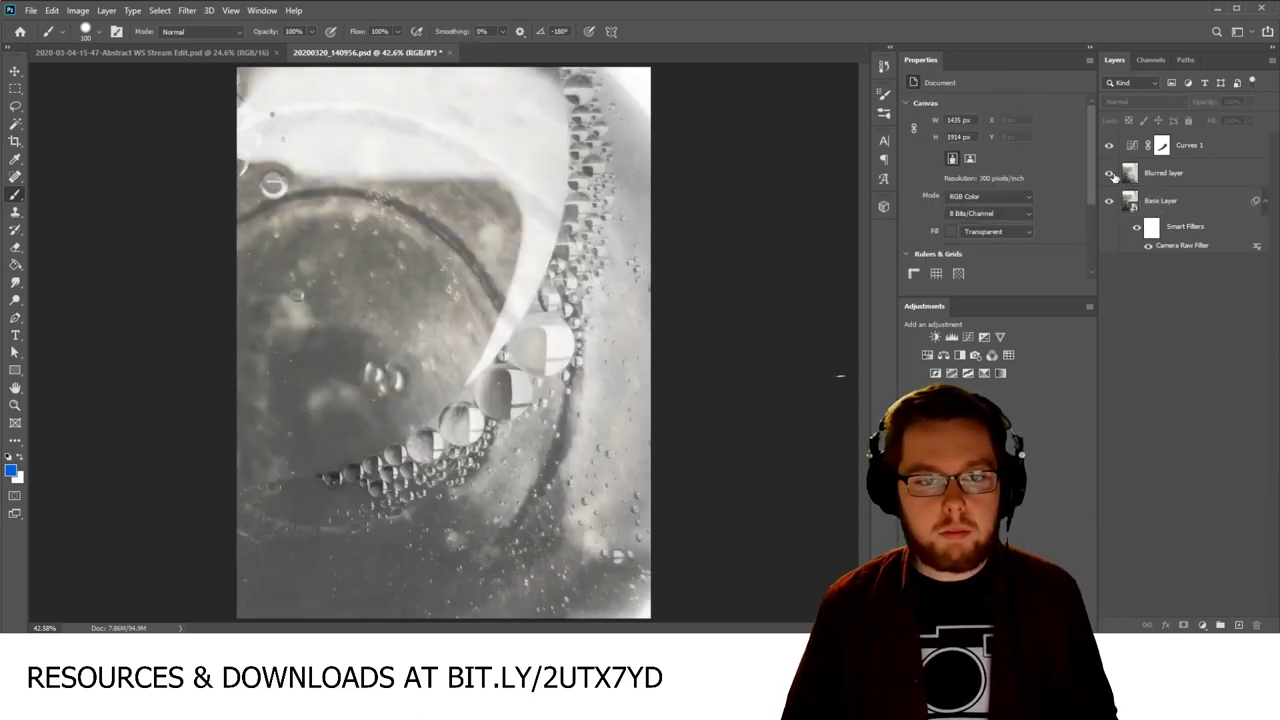
click(1110, 174)
click(1110, 174)
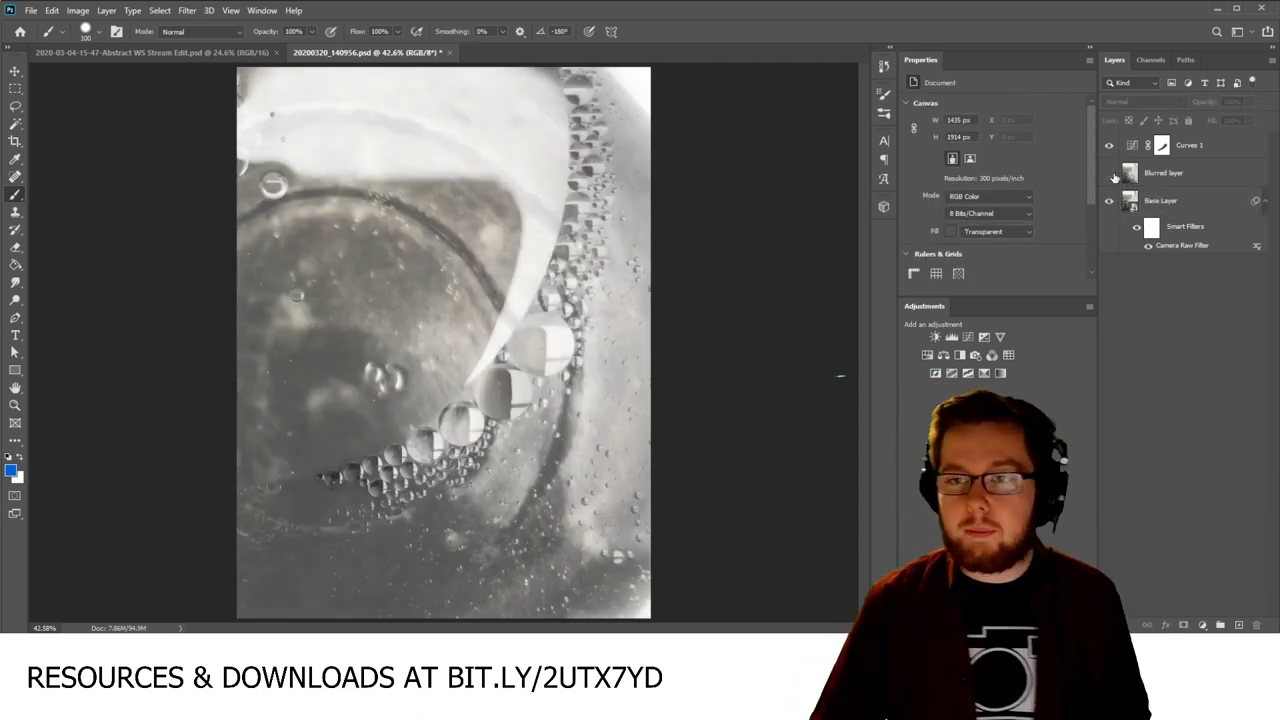
click(1110, 174)
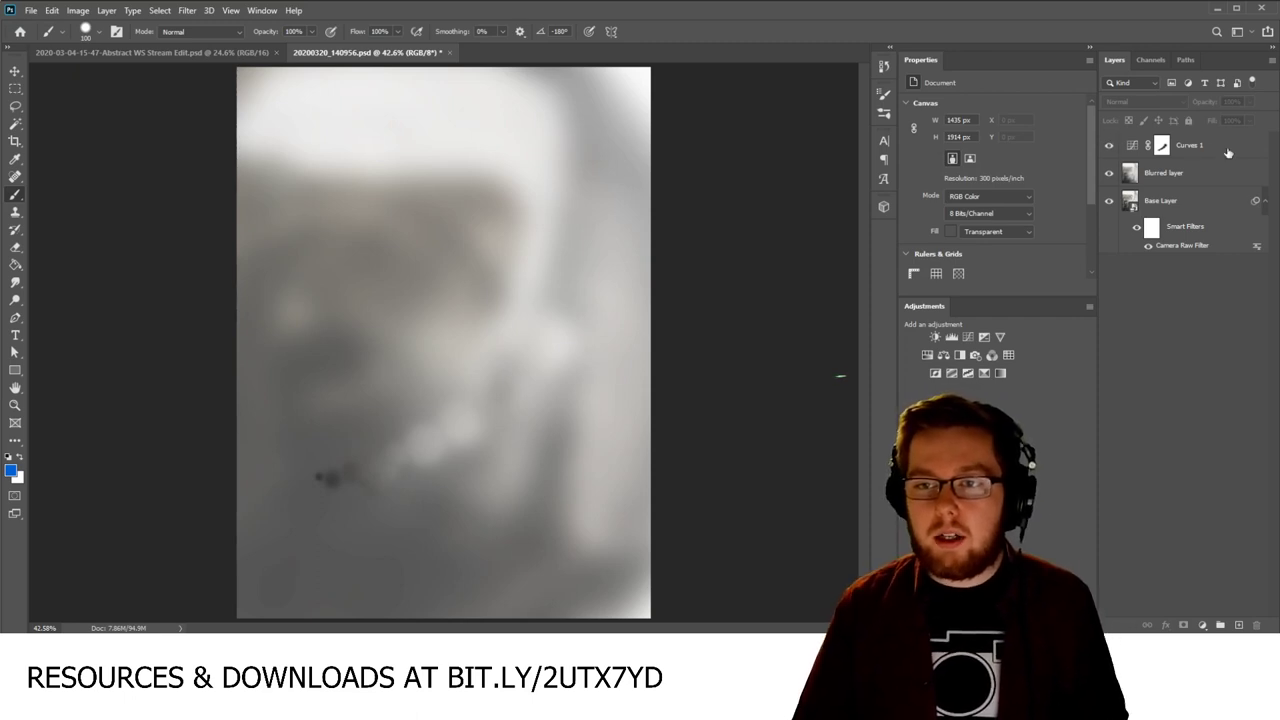
click(1112, 150)
click(1111, 148)
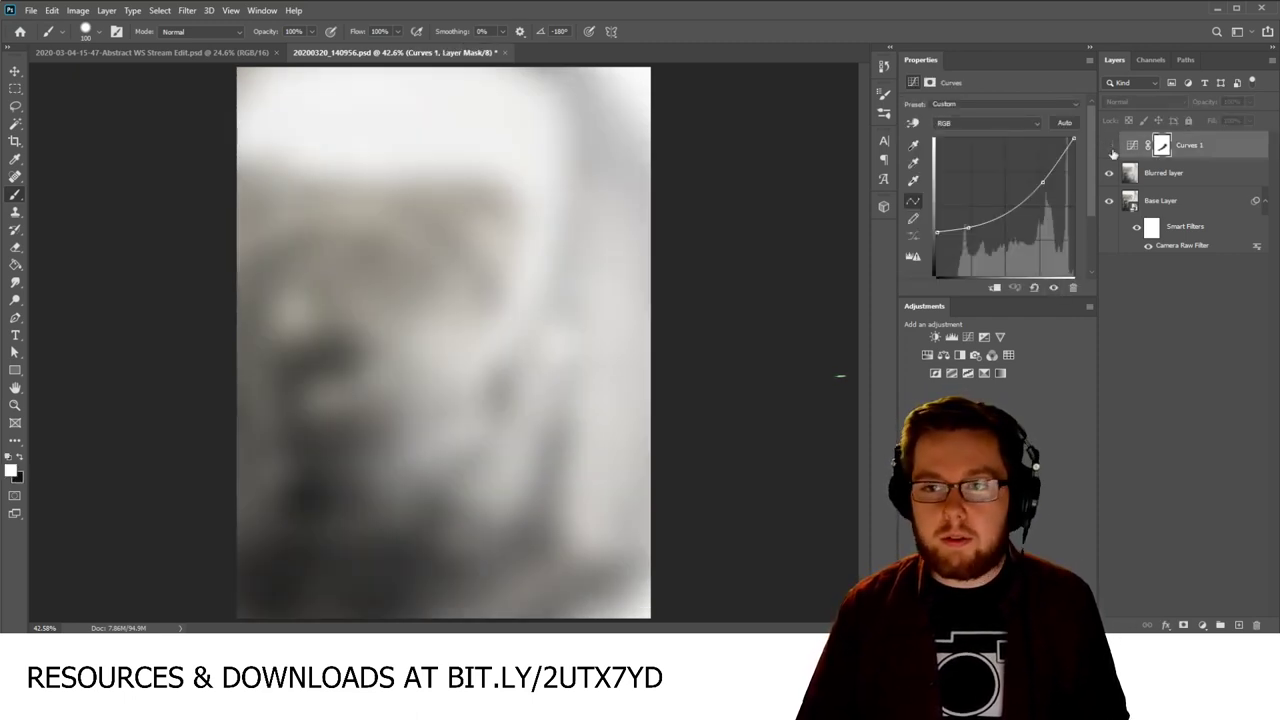
click(1111, 150)
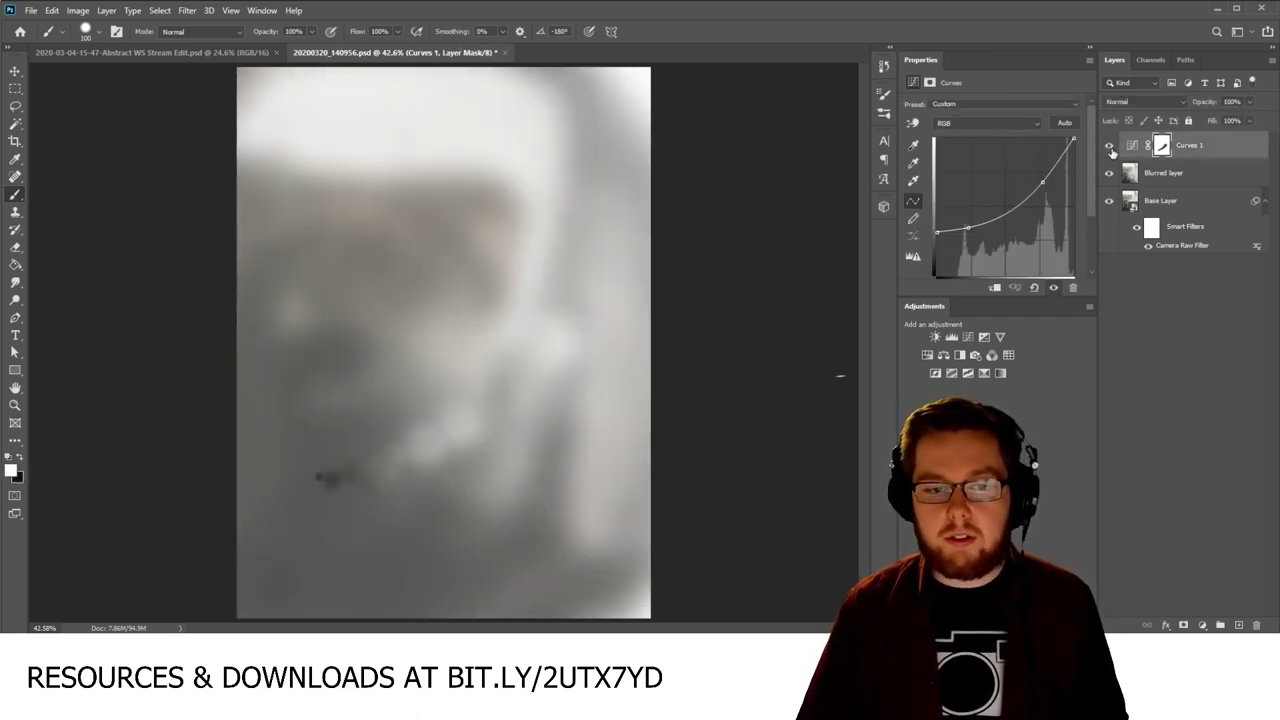
click(1110, 148)
click(1110, 175)
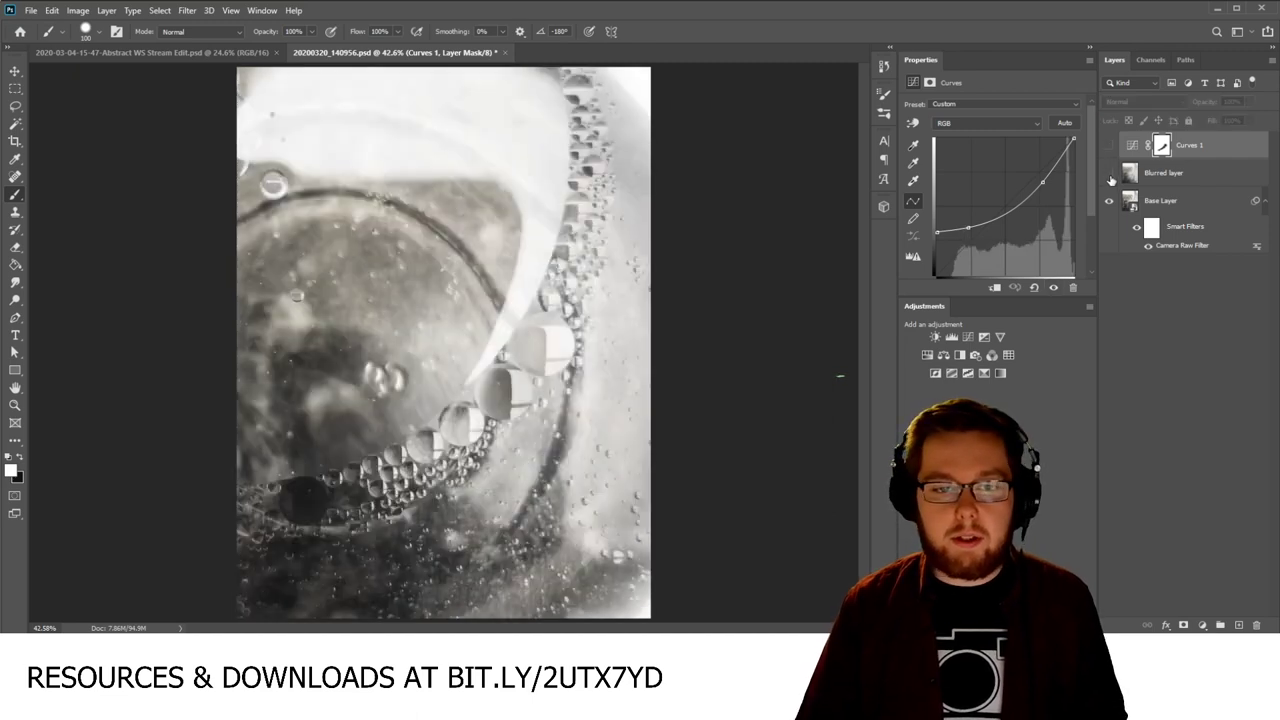
click(1110, 175)
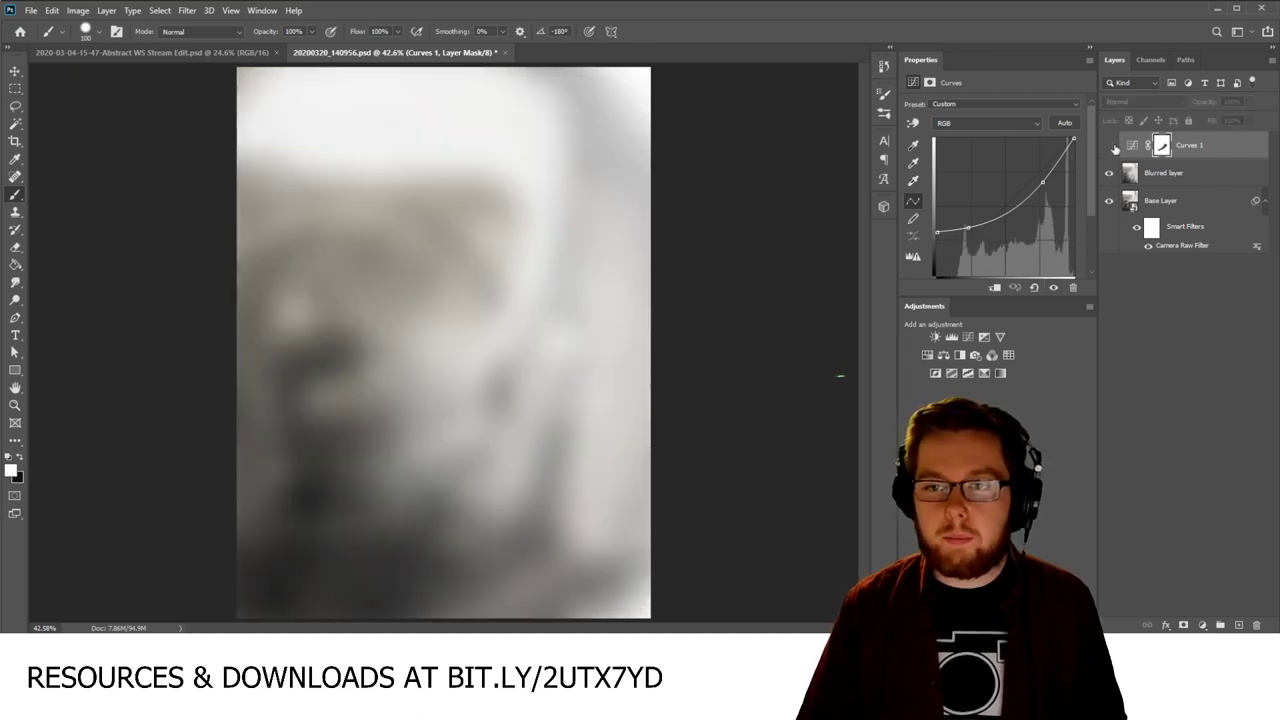
click(1110, 148)
Step: Add a white layer mask to Blurred layer and make that mask active for editing
click(1200, 178)
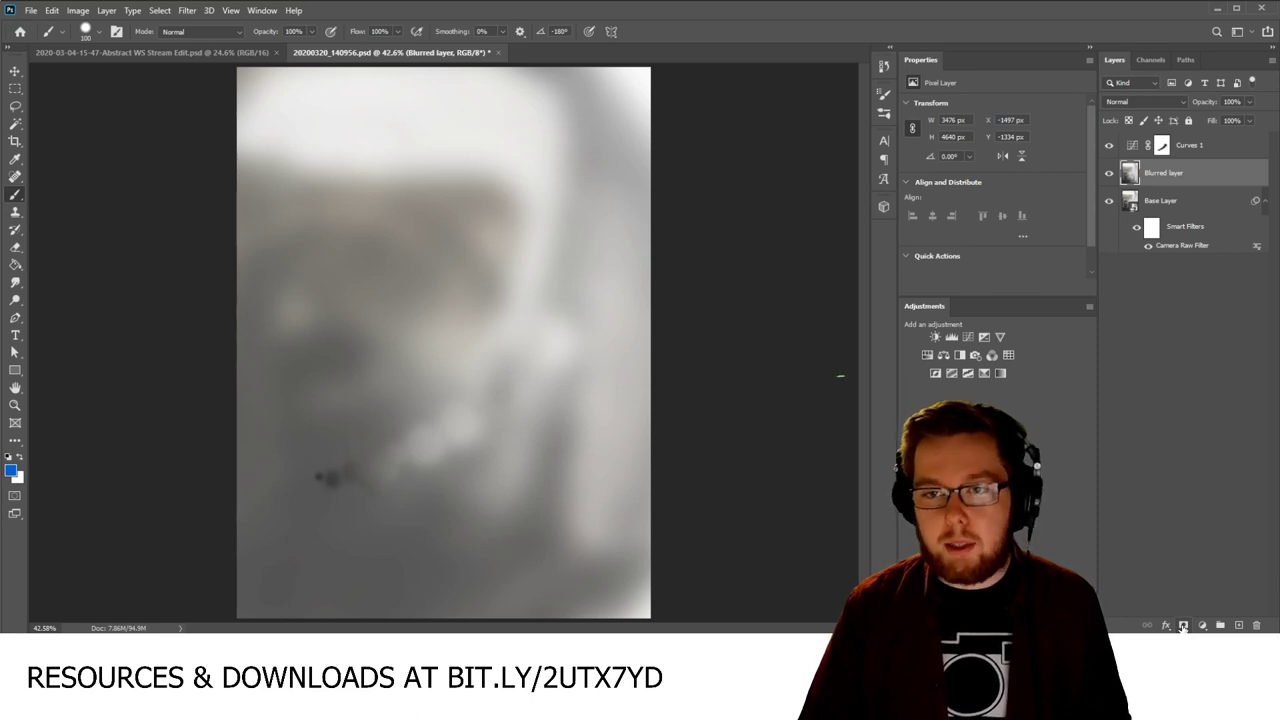
click(1162, 146)
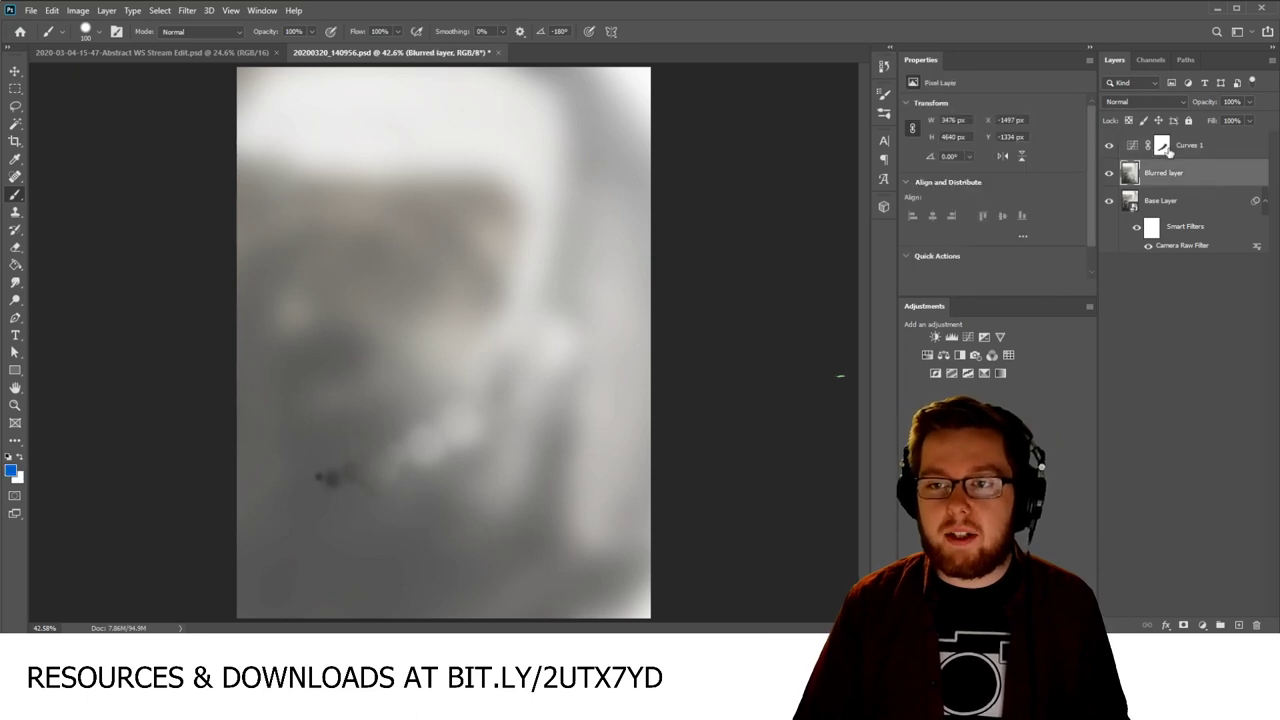
click(1132, 146)
click(1196, 180)
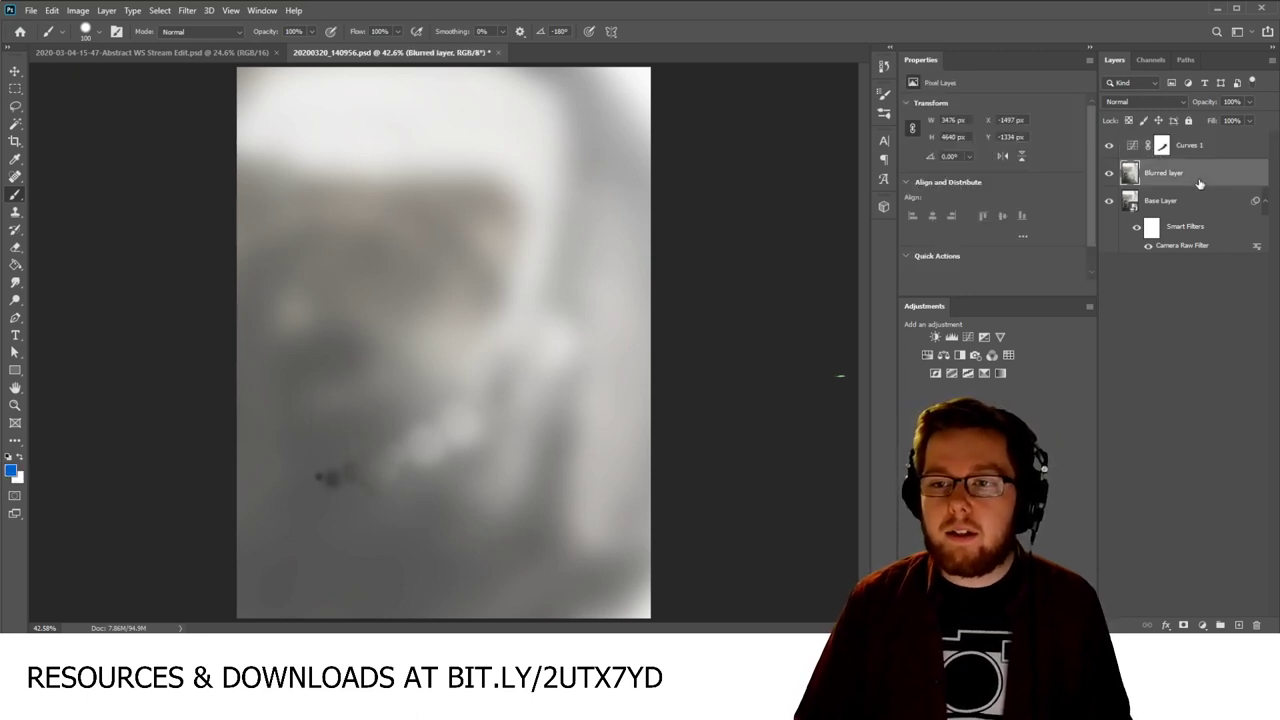
click(1183, 625)
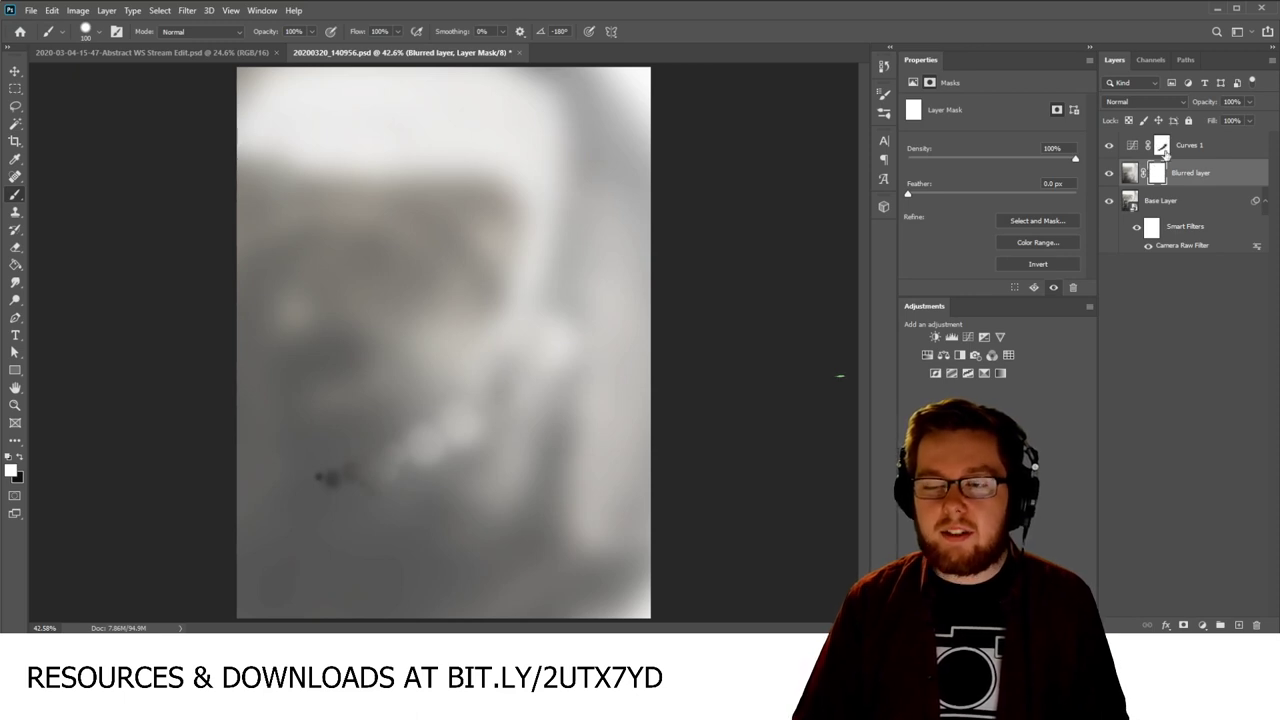
click(1163, 146)
click(1155, 176)
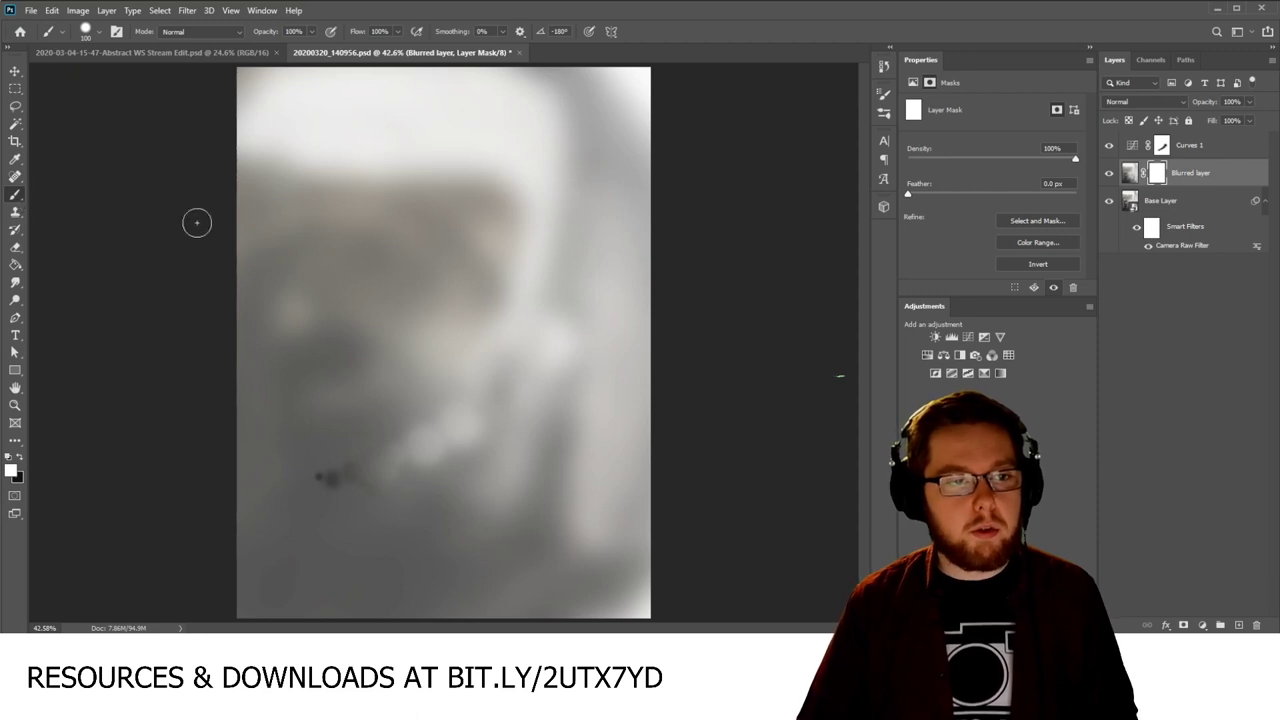
Step: Enlarge the brush to 800 px and make black the foreground colour for painting on the mask
key(bracketright)
key(bracketright)
key(bracketright)
key(bracketright)
key(bracketright)
key(bracketright)
key(bracketright)
key(bracketright)
key(bracketright)
key(bracketright)
key(bracketright)
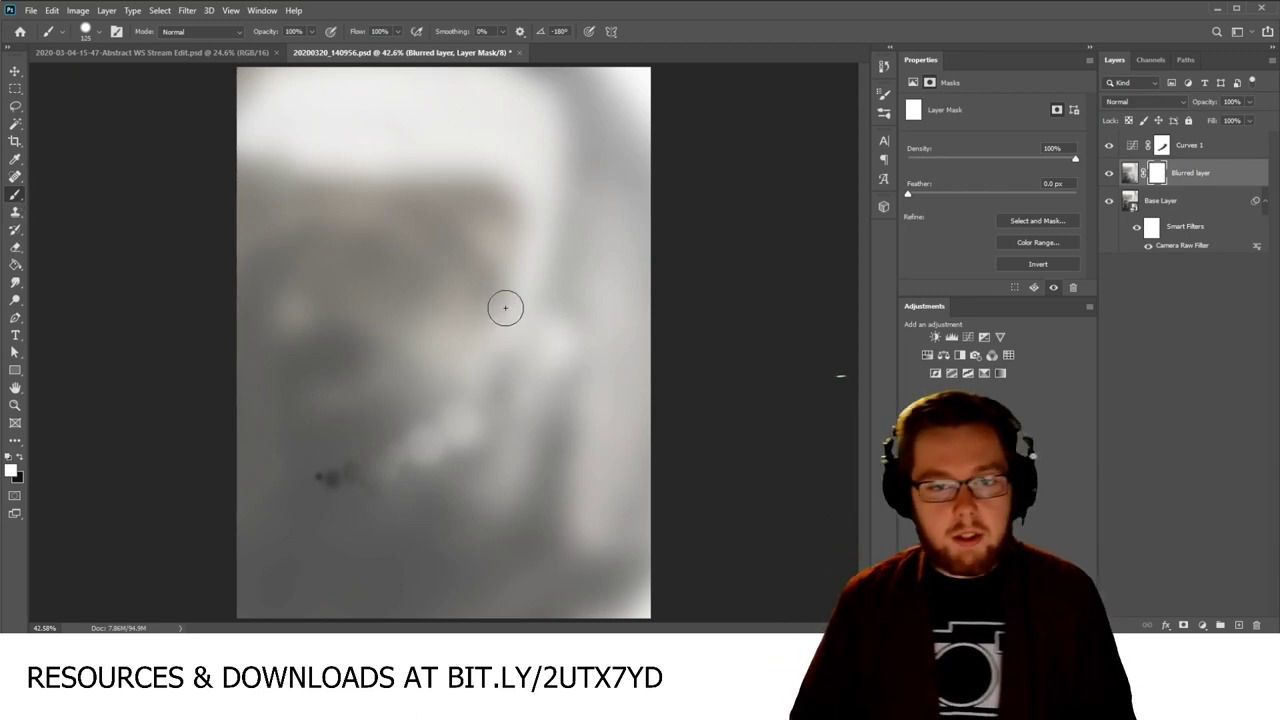
key(bracketright)
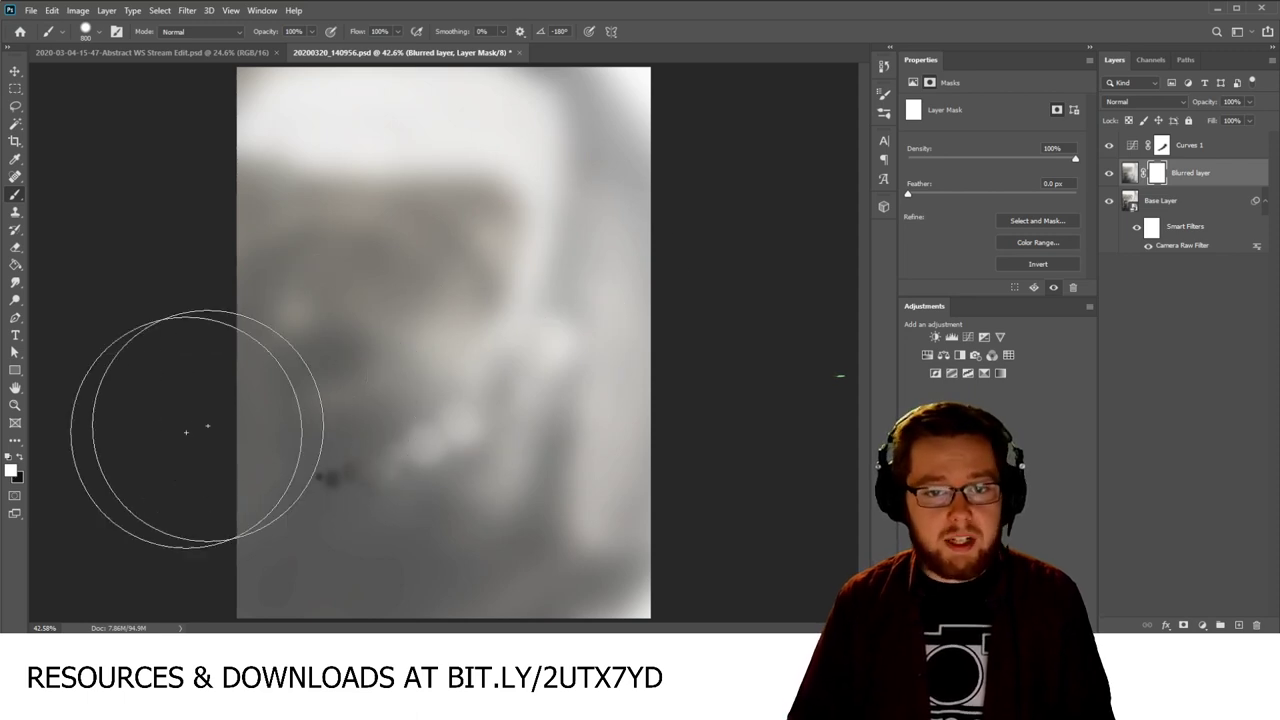
click(20, 456)
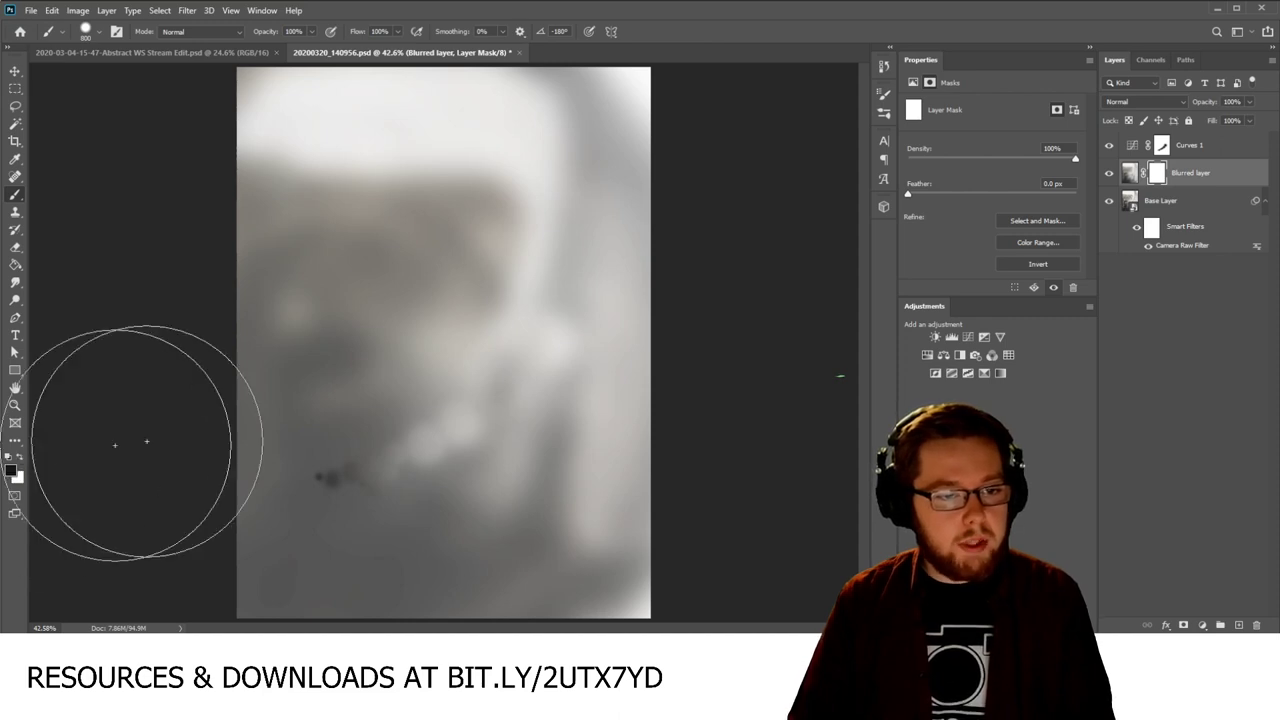
Step: Try a hard-edged black stroke across the bubbles on the Blurred layer mask, then refill the mask with white
mouse_move(457, 325)
mouse_down()
mouse_move(486, 286)
mouse_move(509, 349)
mouse_move(337, 377)
mouse_move(678, 341)
mouse_up()
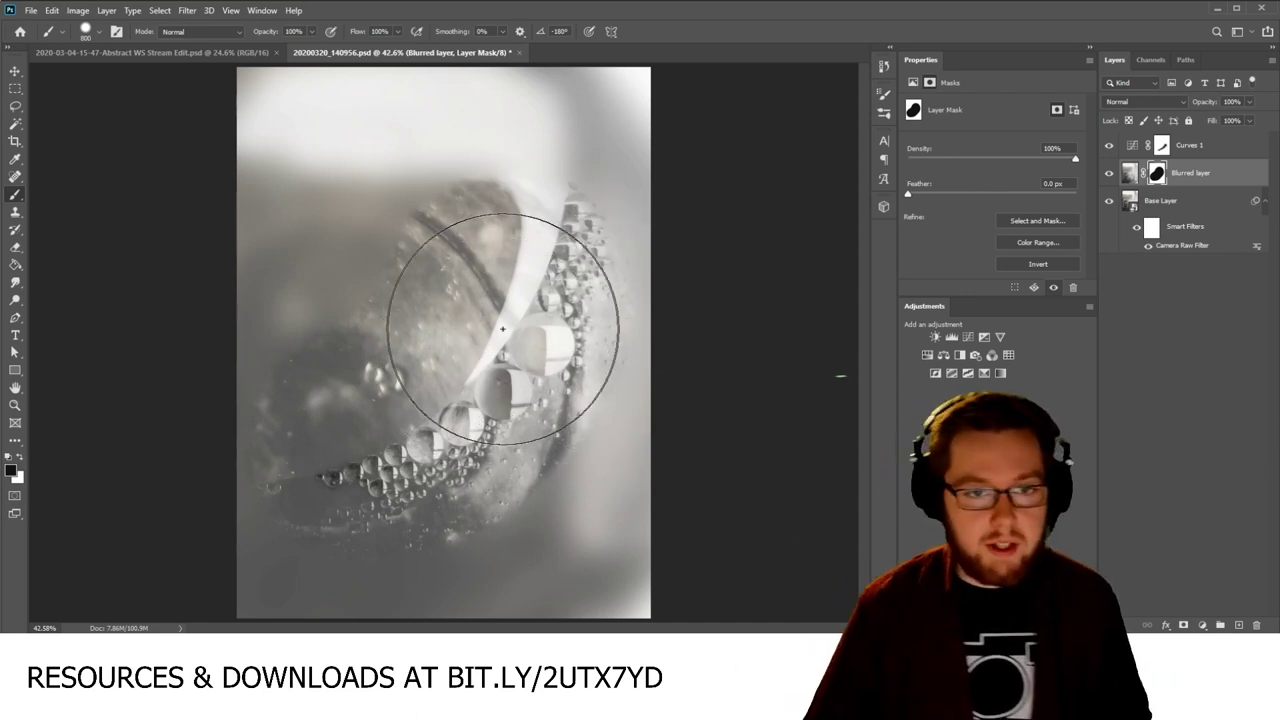
key(ctrl+BackSpace)
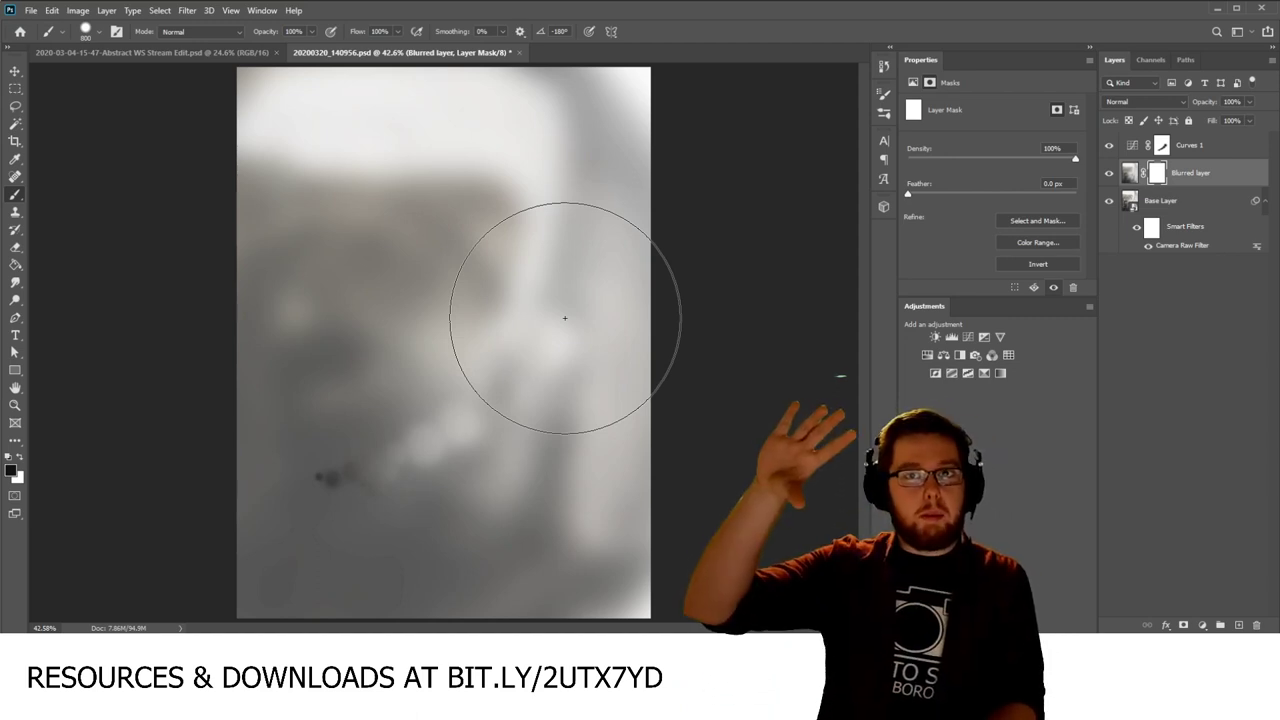
Step: Set the Hard Round brush hardness to 0% at 800 px
right_click(534, 251)
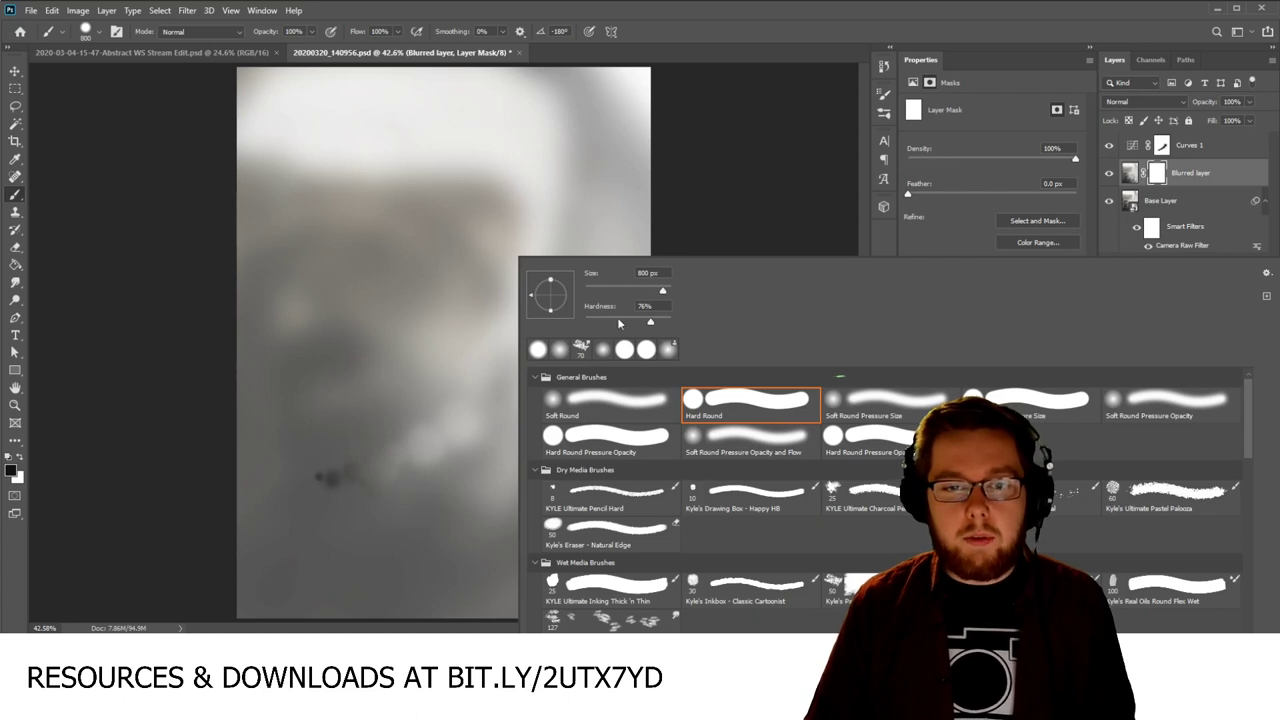
key(Escape)
right_click(520, 177)
right_click(469, 235)
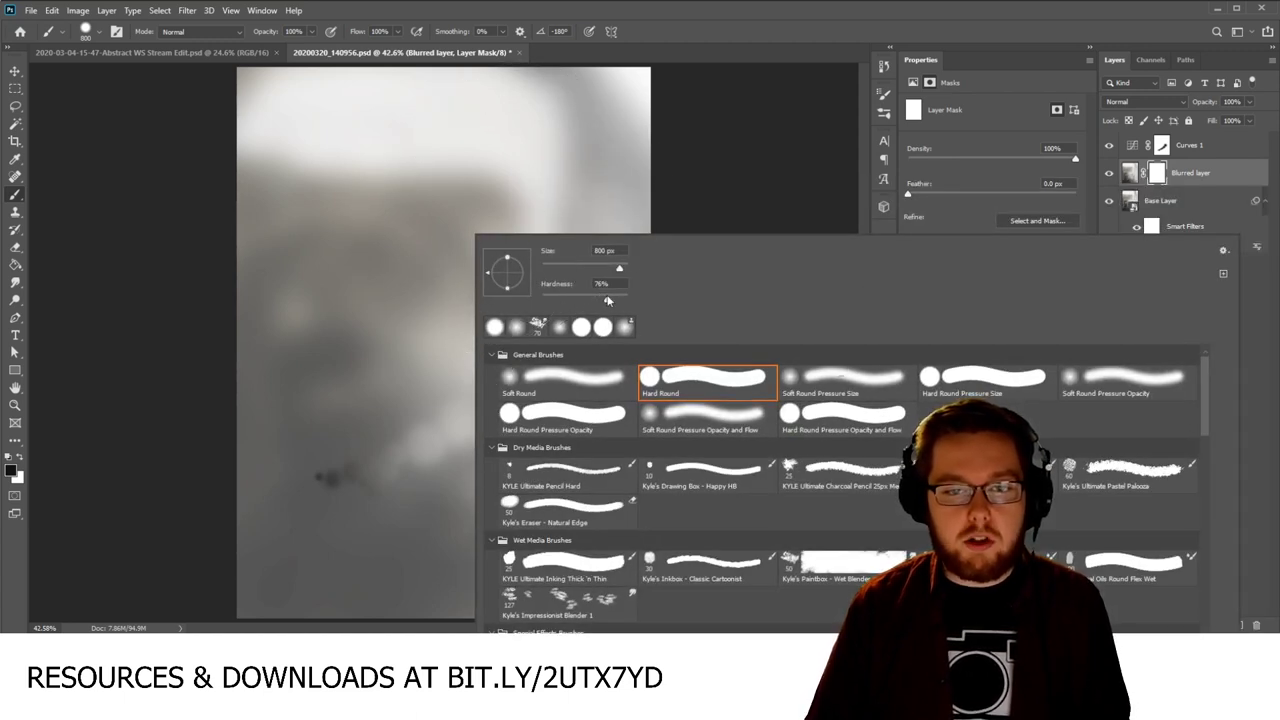
drag(608, 303, 544, 303)
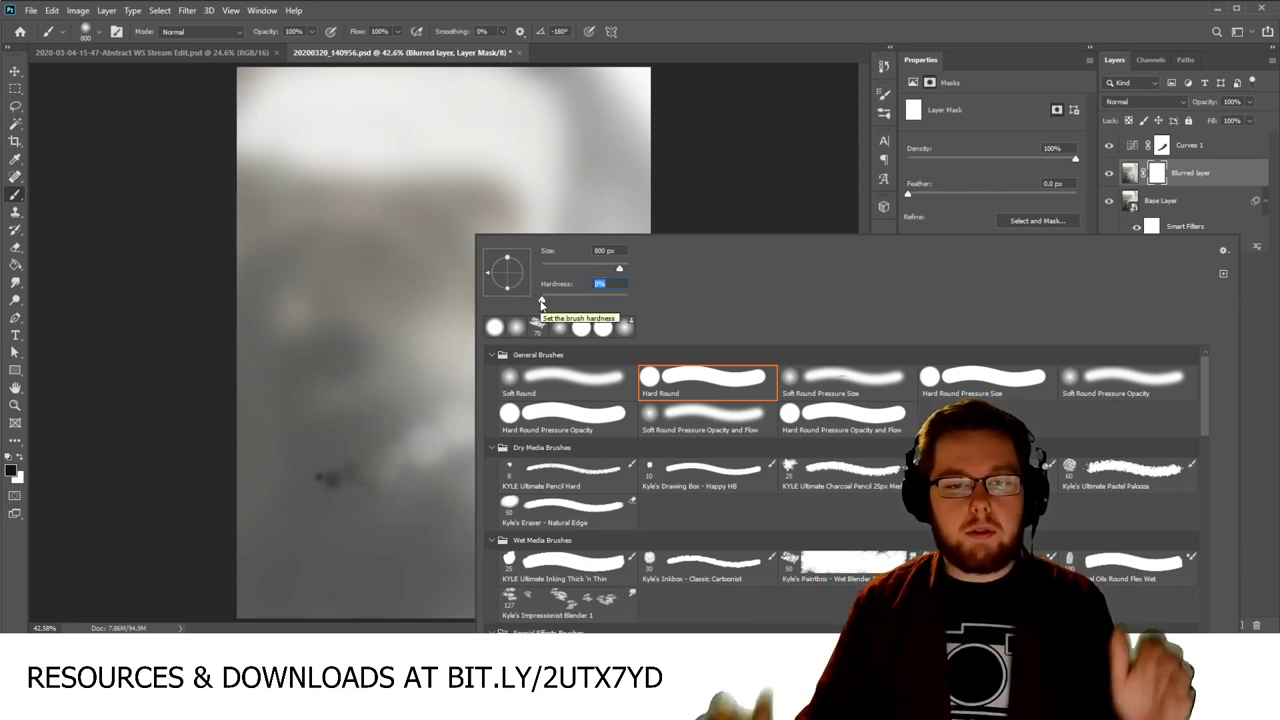
click(553, 8)
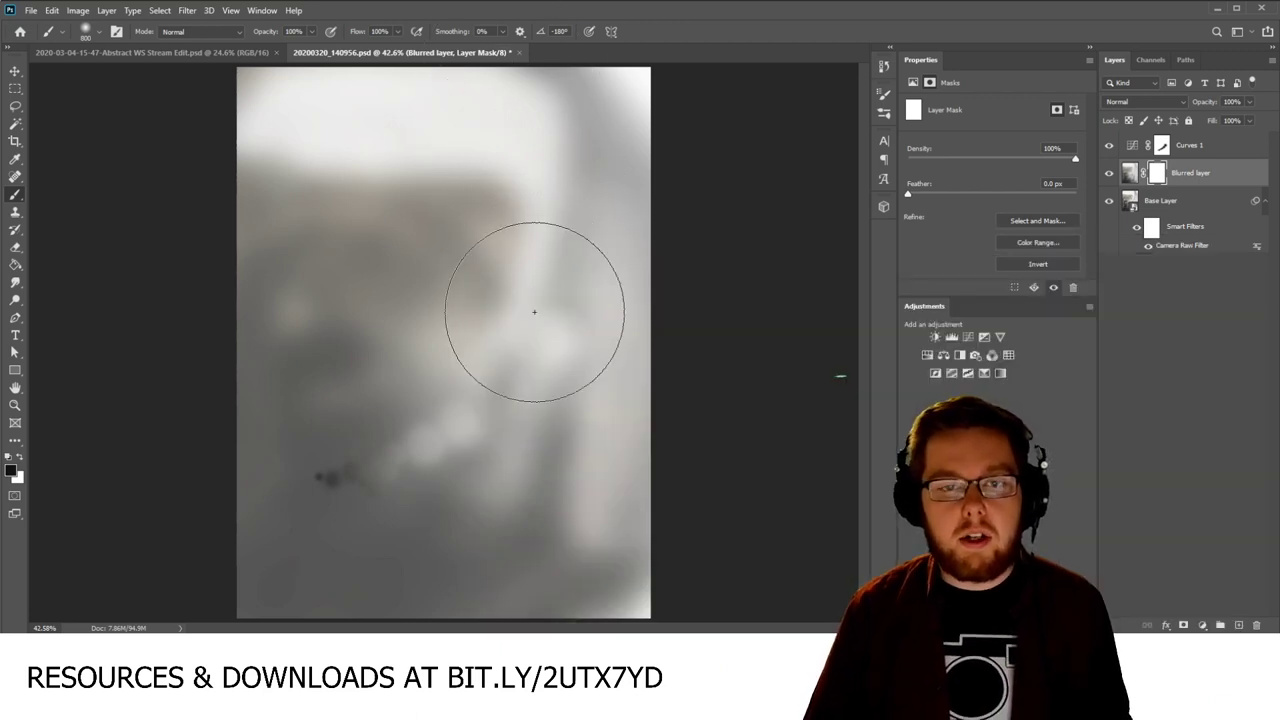
Step: Test soft black strokes over the central bubbles on the mask, clear them and reduce the brush to 400 px
drag(531, 303, 520, 331)
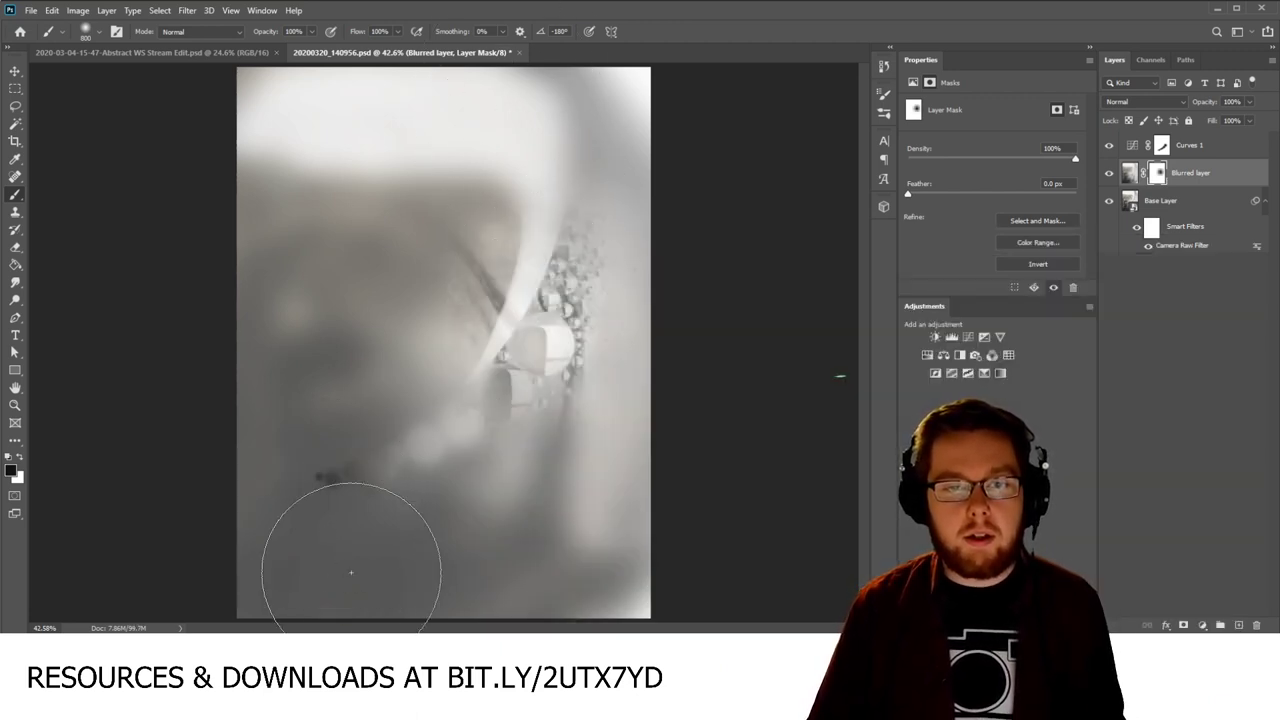
click(527, 353)
key(bracketleft)
key(bracketleft)
key(bracketleft)
key(bracketleft)
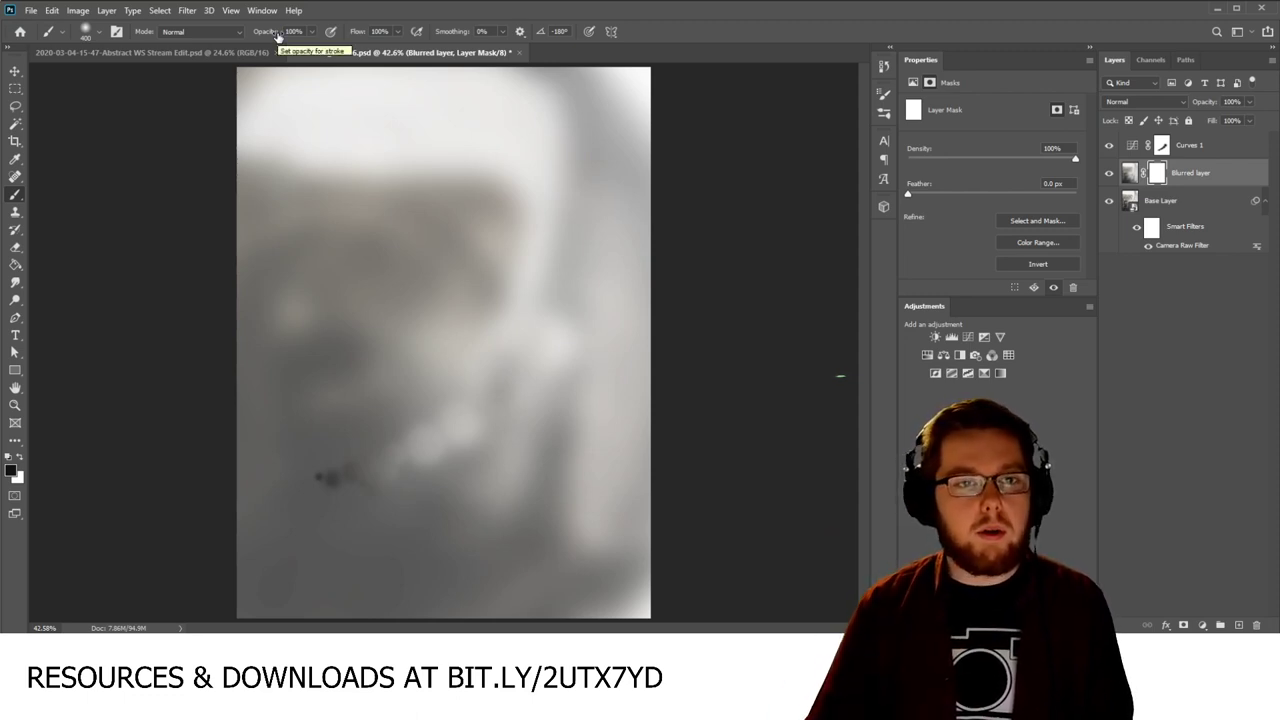
Step: Try a single black dab at 100% opacity over the small upper bubbles and undo it
click(548, 284)
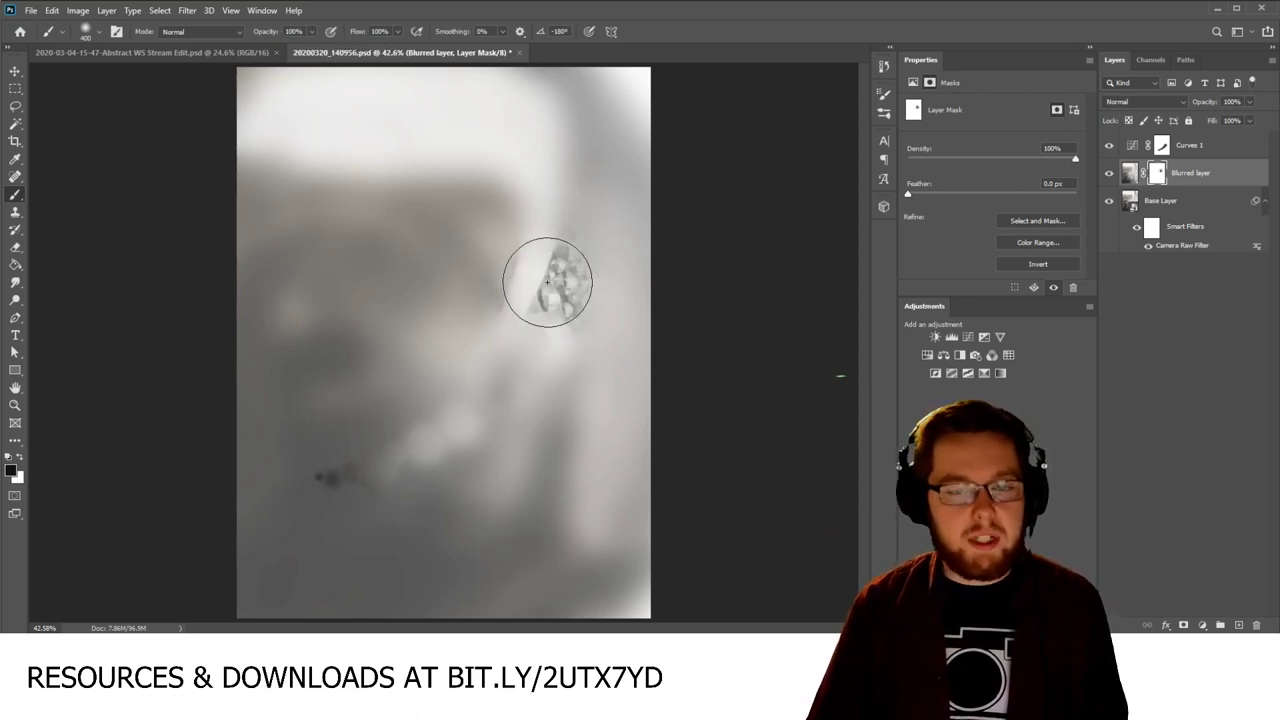
key(ctrl+z)
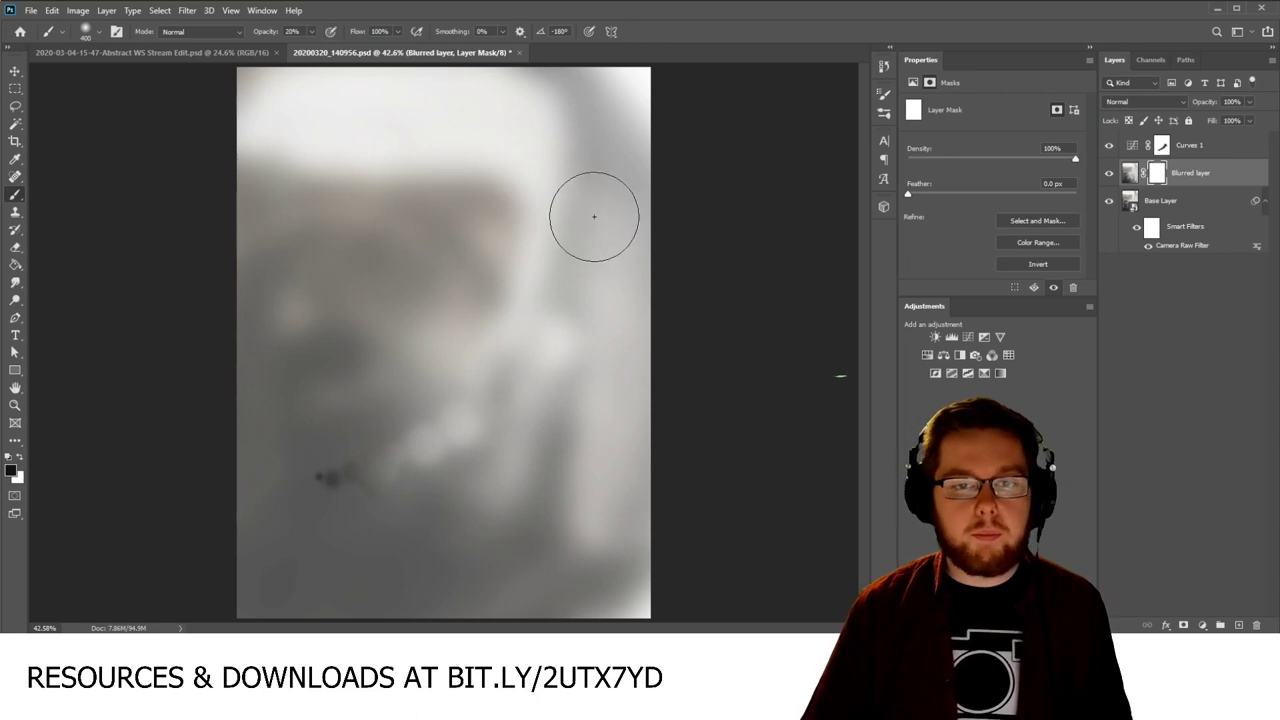
Step: Lower the brush opacity to 20% and build up black along the bubble arc on the mask, enlarging the brush to 1300 px
mouse_move(591, 214)
mouse_down()
mouse_move(561, 305)
mouse_move(523, 355)
mouse_move(404, 450)
mouse_move(337, 475)
mouse_move(405, 447)
mouse_move(366, 466)
mouse_up()
mouse_move(590, 180)
mouse_down()
mouse_move(577, 266)
mouse_move(491, 352)
mouse_up()
key(bracketright)
key(bracketright)
key(bracketright)
key(bracketright)
key(bracketright)
key(bracketright)
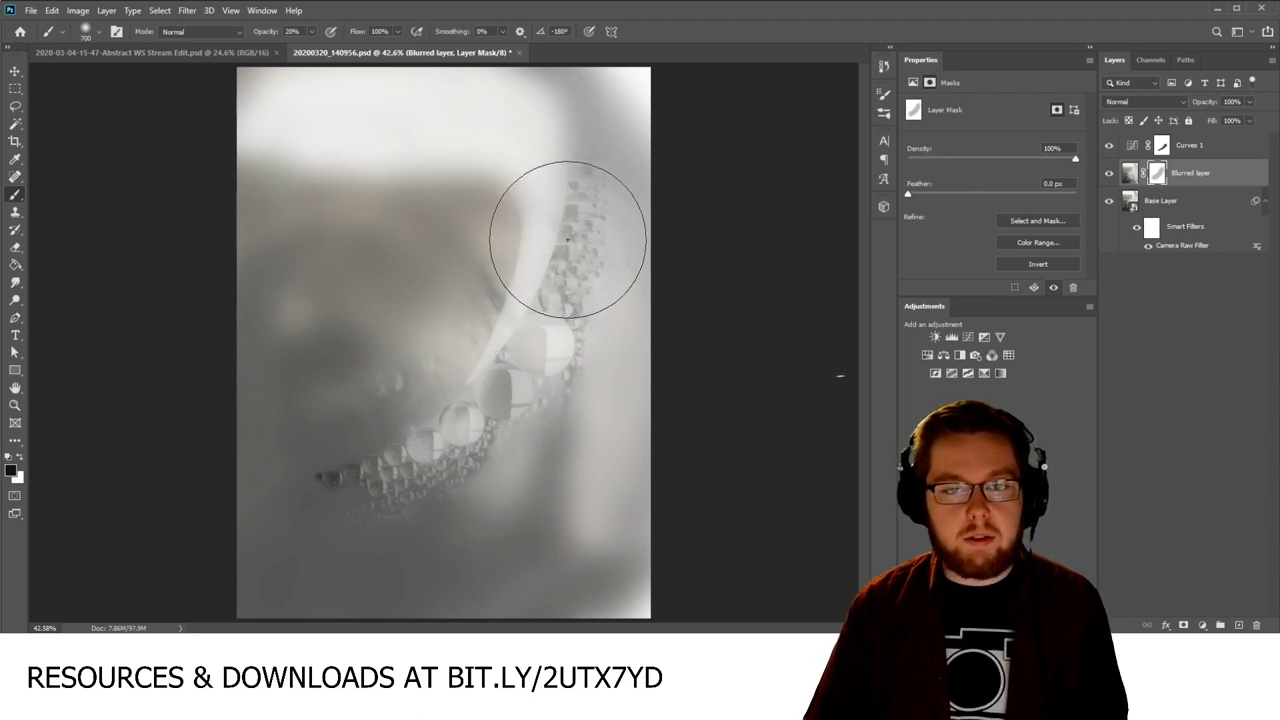
key(bracketright)
key(bracketright)
key(bracketright)
mouse_move(575, 215)
mouse_down()
mouse_move(571, 163)
mouse_move(537, 366)
mouse_move(539, 325)
mouse_move(246, 479)
mouse_move(214, 480)
mouse_move(311, 500)
mouse_move(560, 378)
mouse_move(371, 471)
mouse_move(571, 391)
mouse_move(508, 383)
mouse_up()
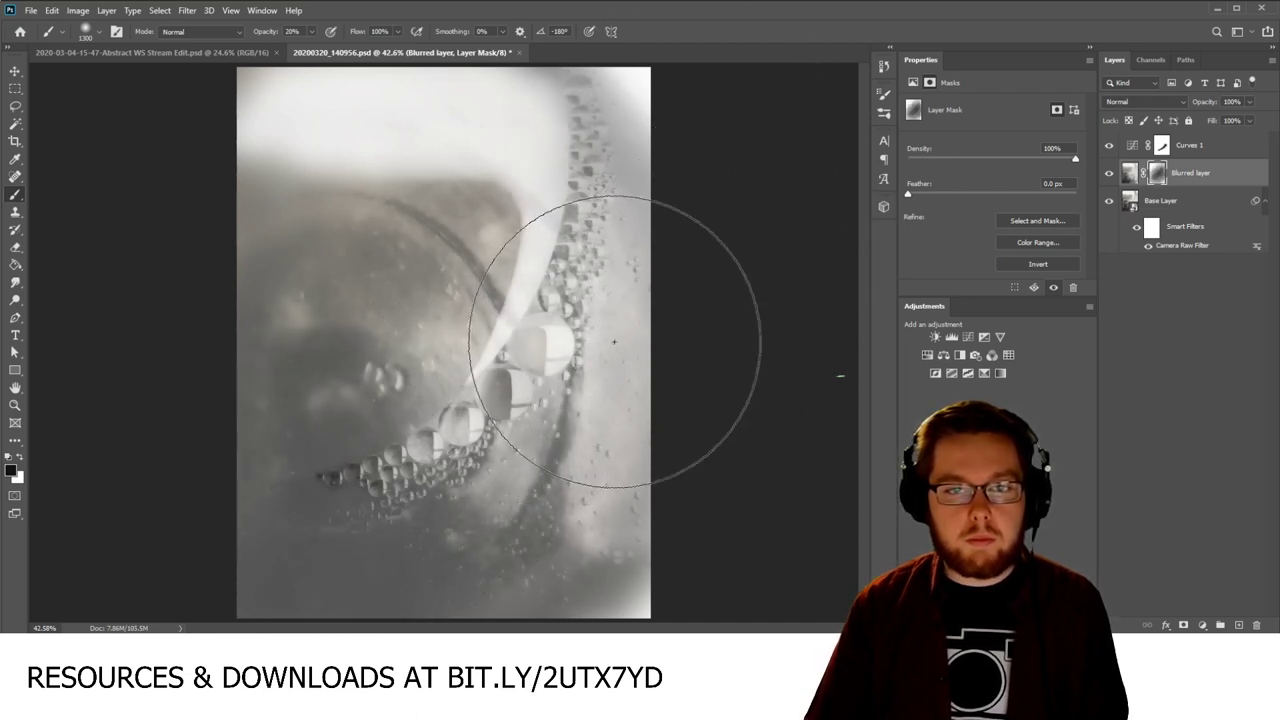
Step: With smaller brushes down to 600 px, paint black over the bubble band and white over the dark dome on the Blurred layer mask
key(bracketleft)
key(bracketleft)
key(bracketleft)
key(bracketleft)
key(bracketleft)
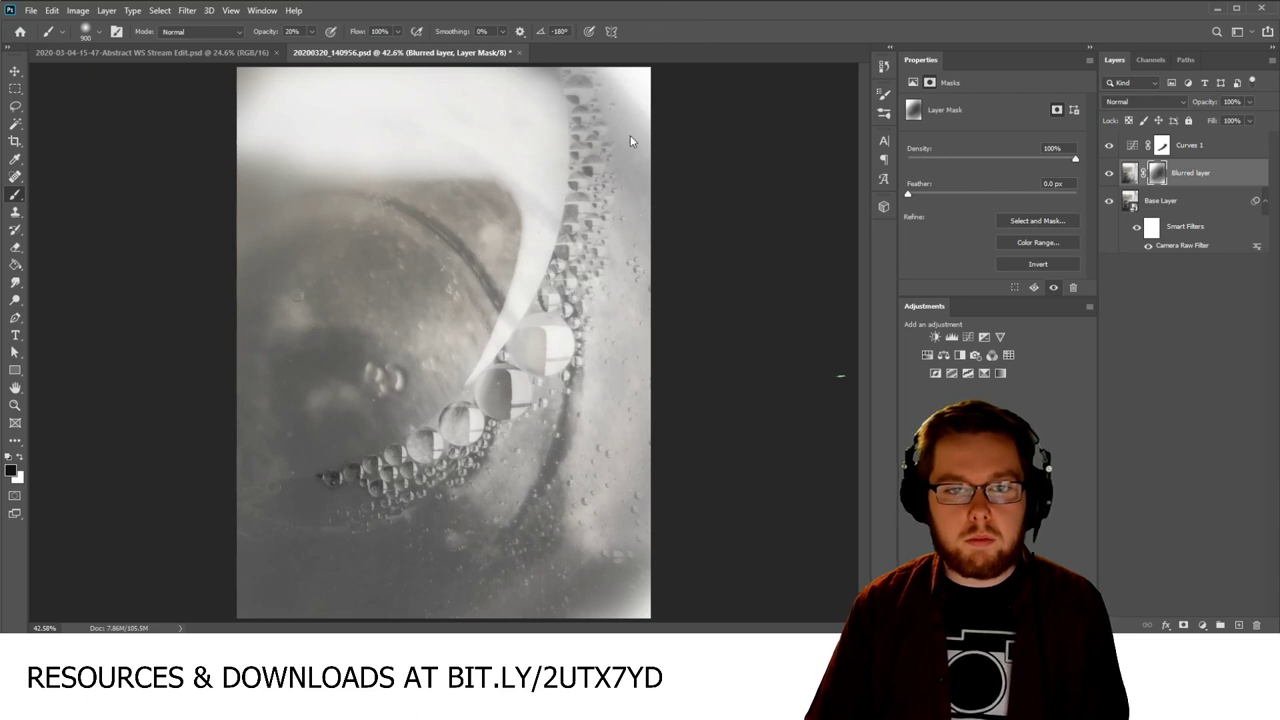
mouse_move(582, 268)
mouse_down()
mouse_move(594, 80)
mouse_move(596, 173)
mouse_move(565, 201)
mouse_move(582, 72)
mouse_move(588, 229)
mouse_move(580, 100)
mouse_move(604, 138)
mouse_move(594, 244)
mouse_move(599, 148)
mouse_move(631, 159)
mouse_move(592, 264)
mouse_move(601, 200)
mouse_up()
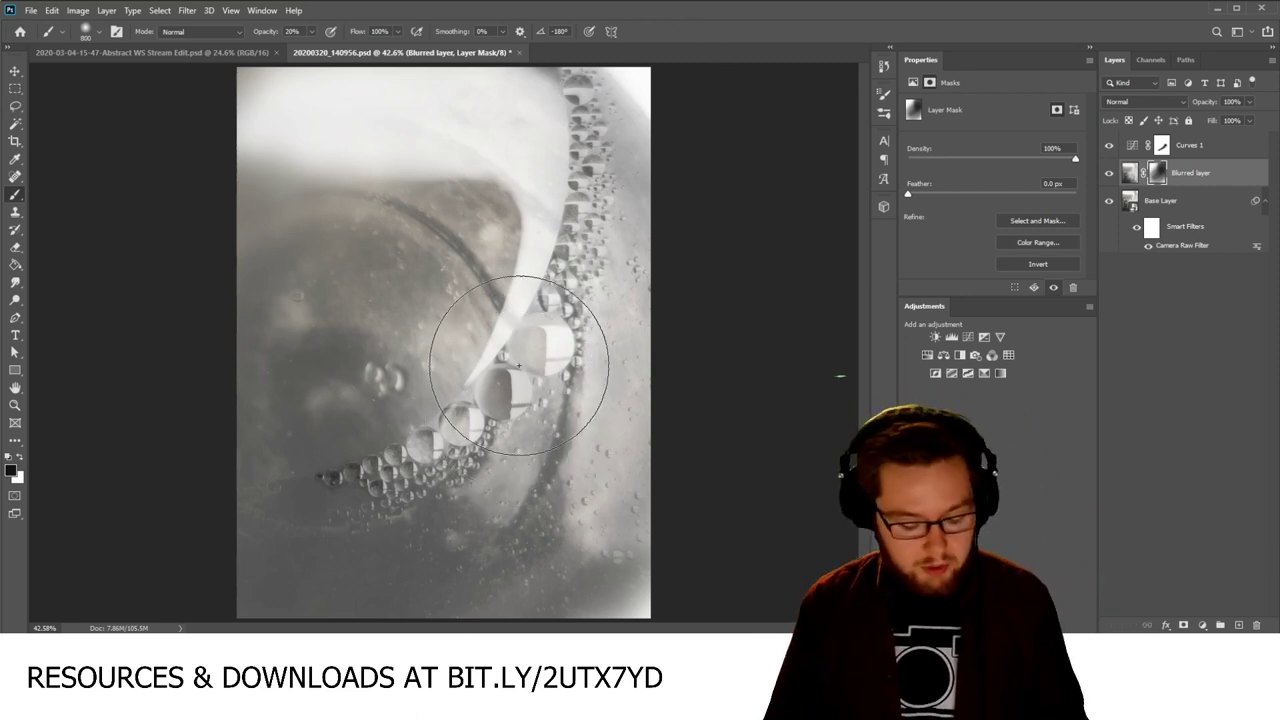
key(bracketleft)
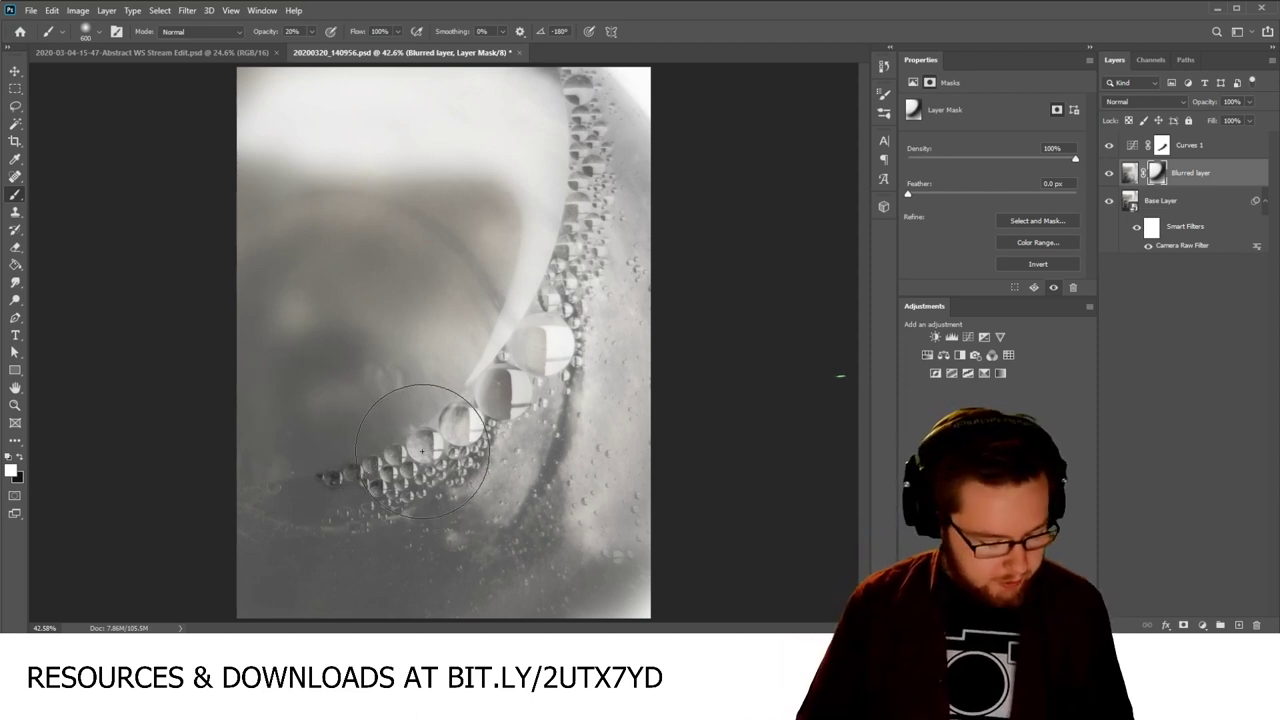
Step: Reduce the brush to 250 px and touch up the mask around the lower bubbles, alternating black and white
key(x)
key(bracketleft)
key(bracketleft)
key(bracketleft)
key(bracketleft)
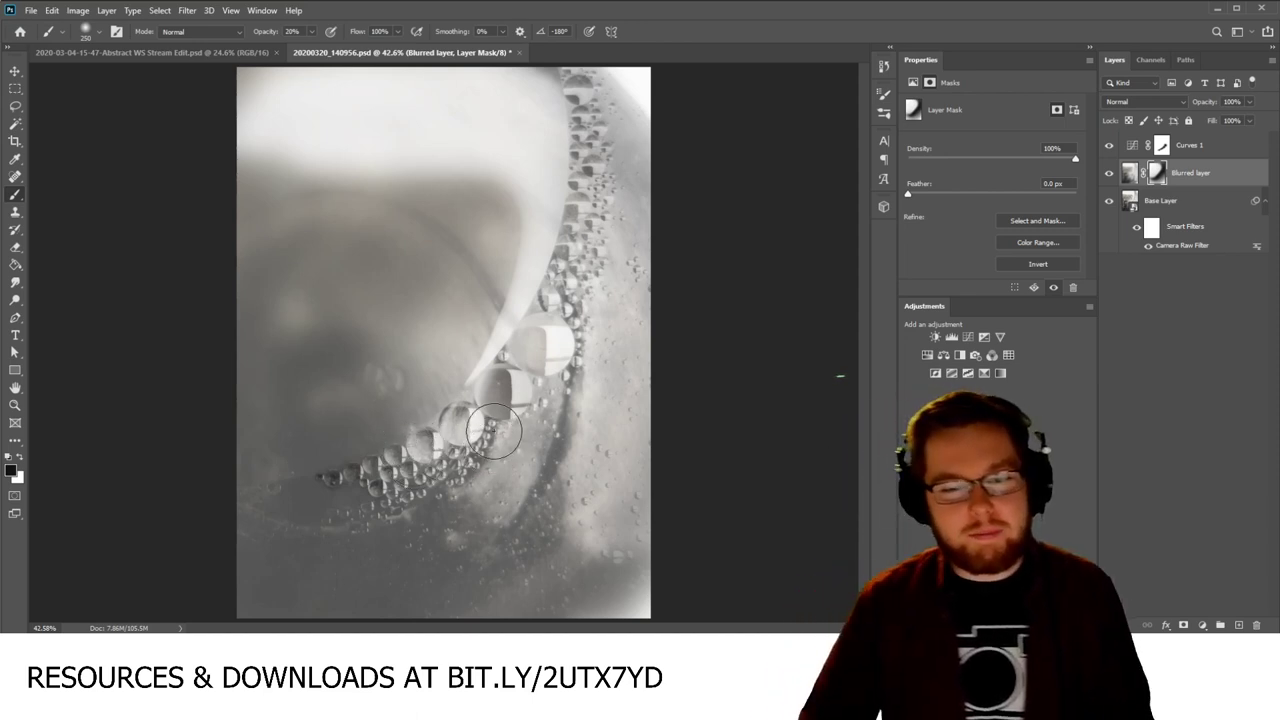
key(x)
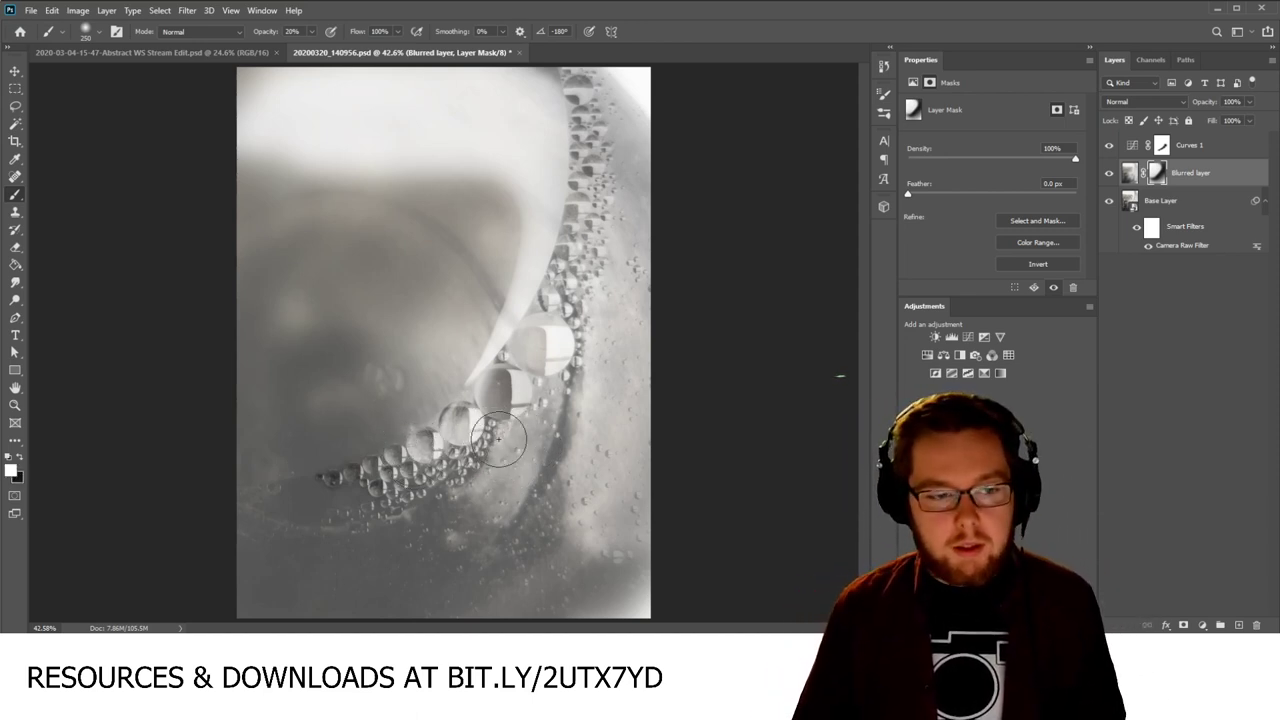
Step: Enlarge the brush to 500 px and switch the foreground colour back to black
key(bracketright)
key(bracketright)
key(bracketright)
key(bracketright)
key(bracketright)
key(bracketright)
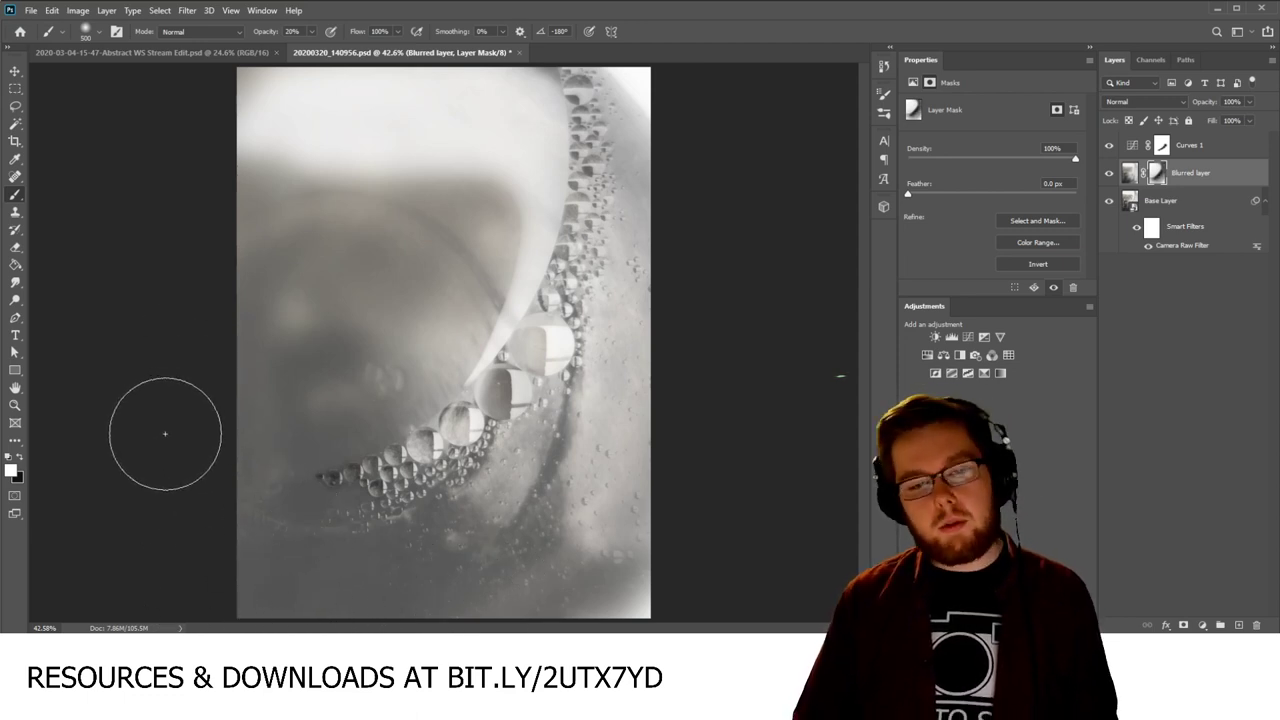
click(20, 455)
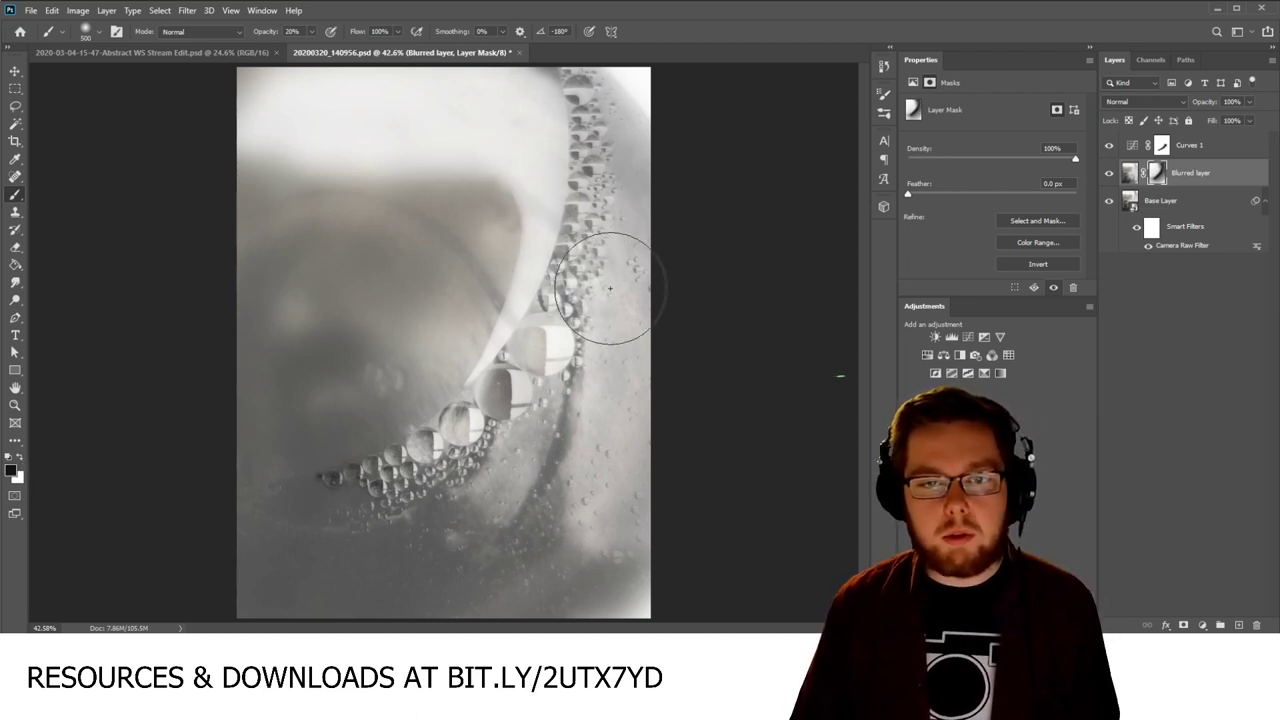
Step: Deselect the layers and compare the image with and without Blurred layer, leaving it shown
click(14, 72)
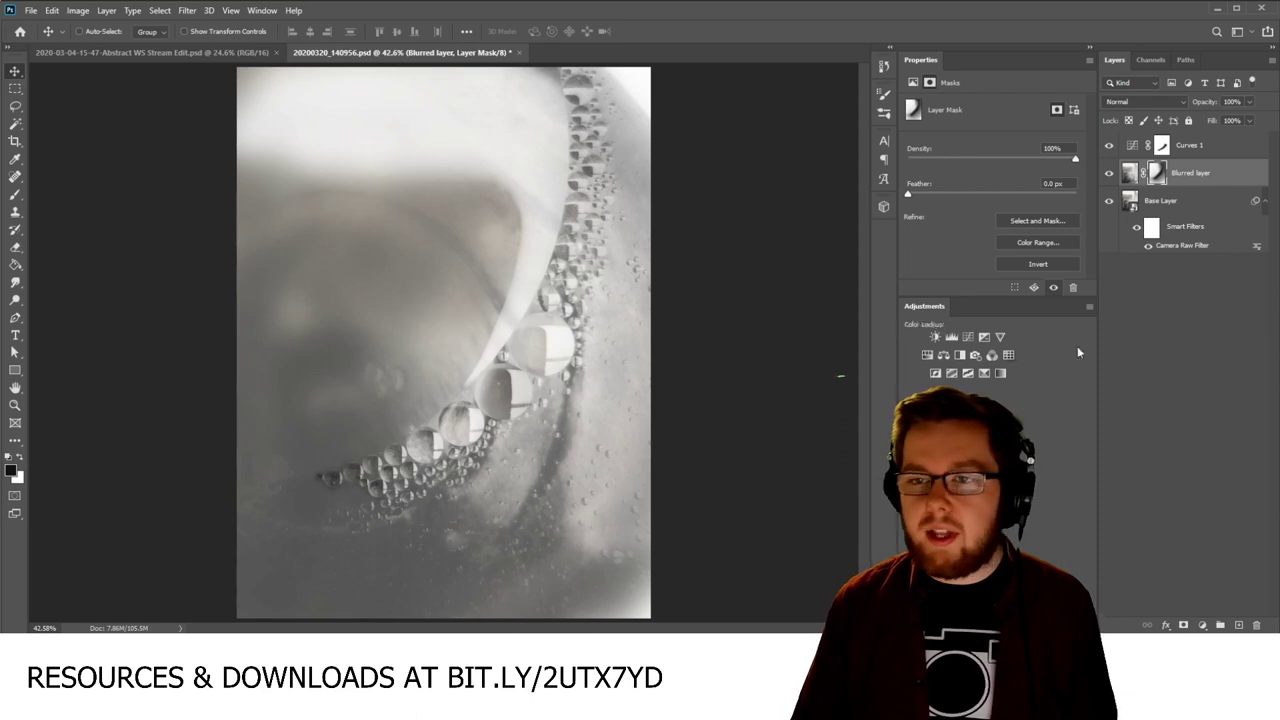
click(1180, 322)
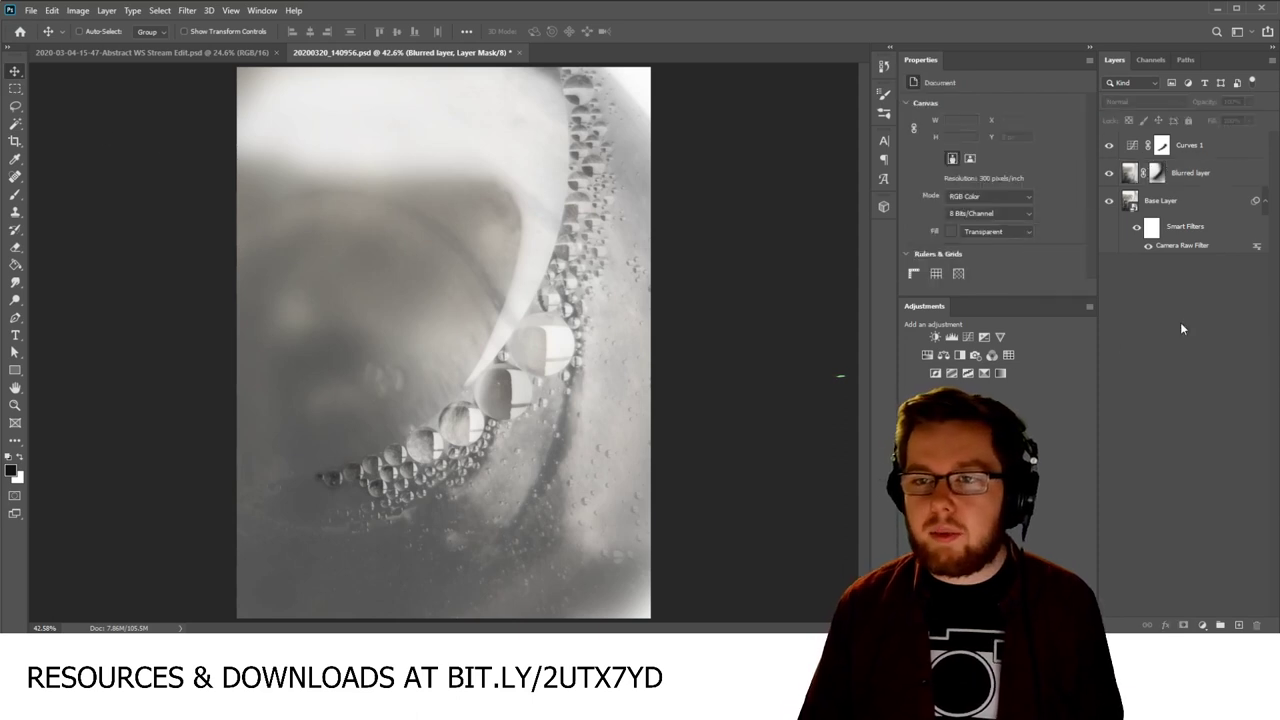
click(1115, 176)
click(1115, 176)
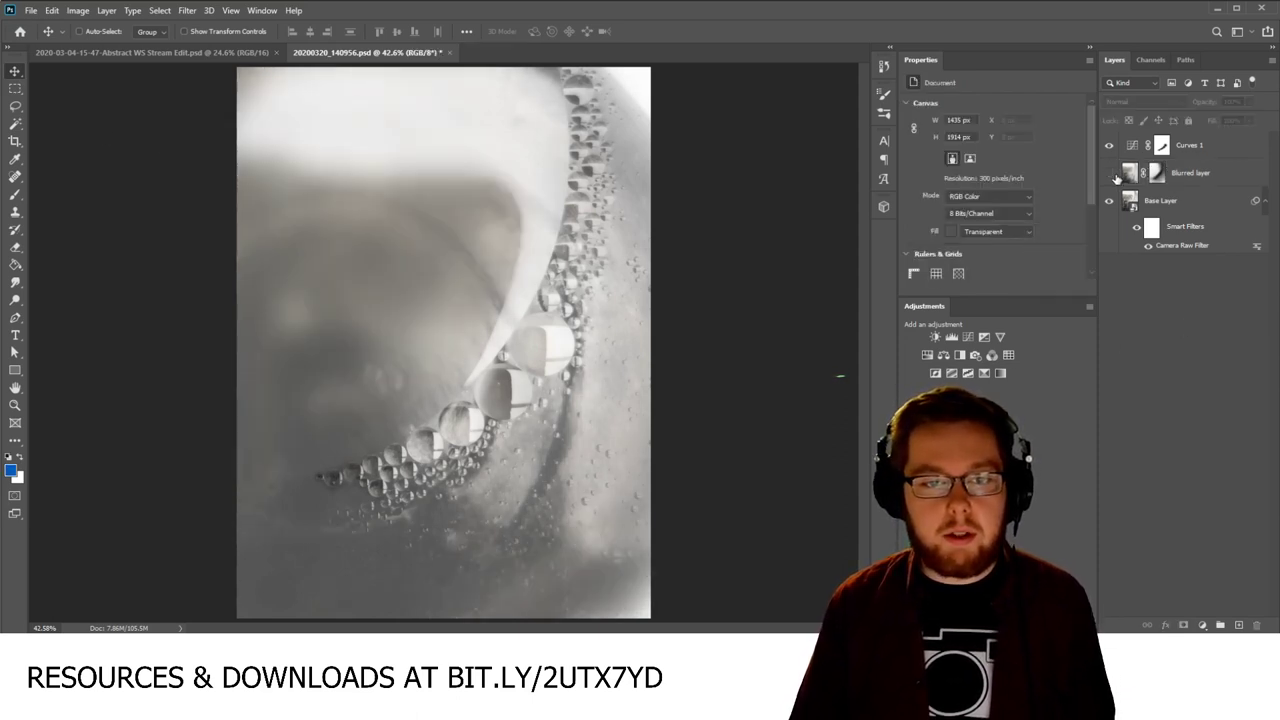
click(1115, 176)
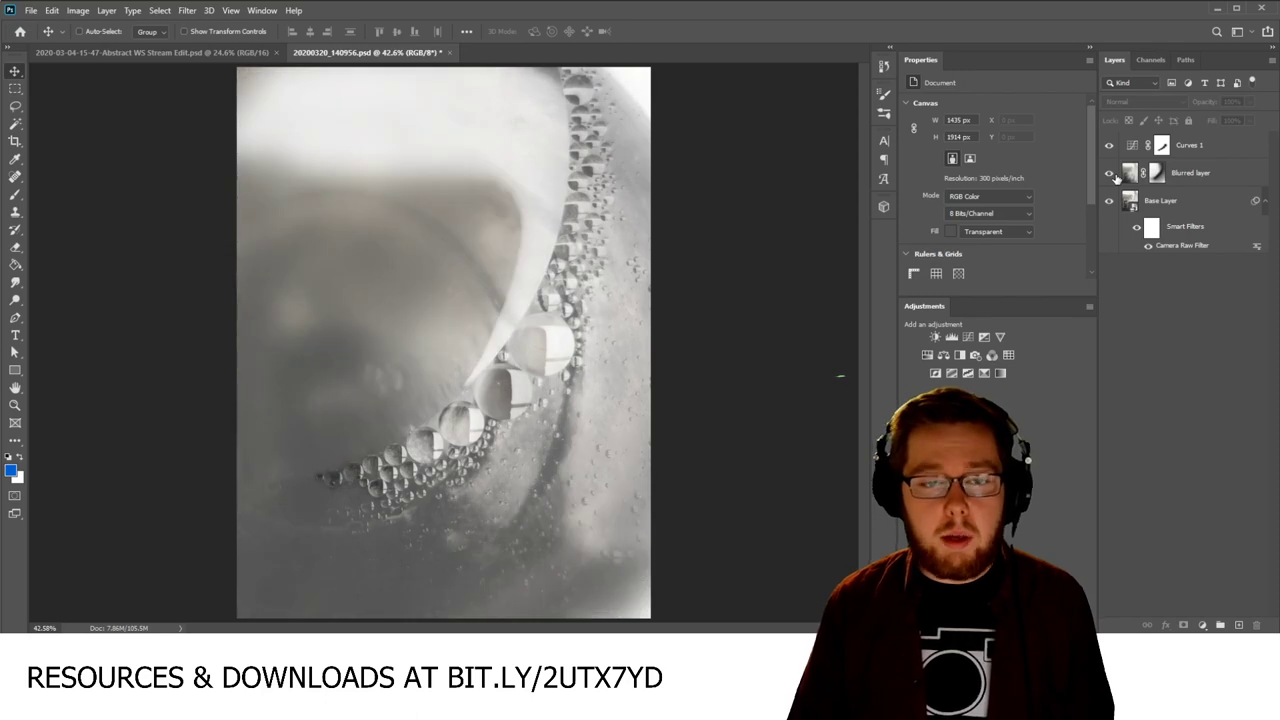
click(1115, 176)
click(1109, 173)
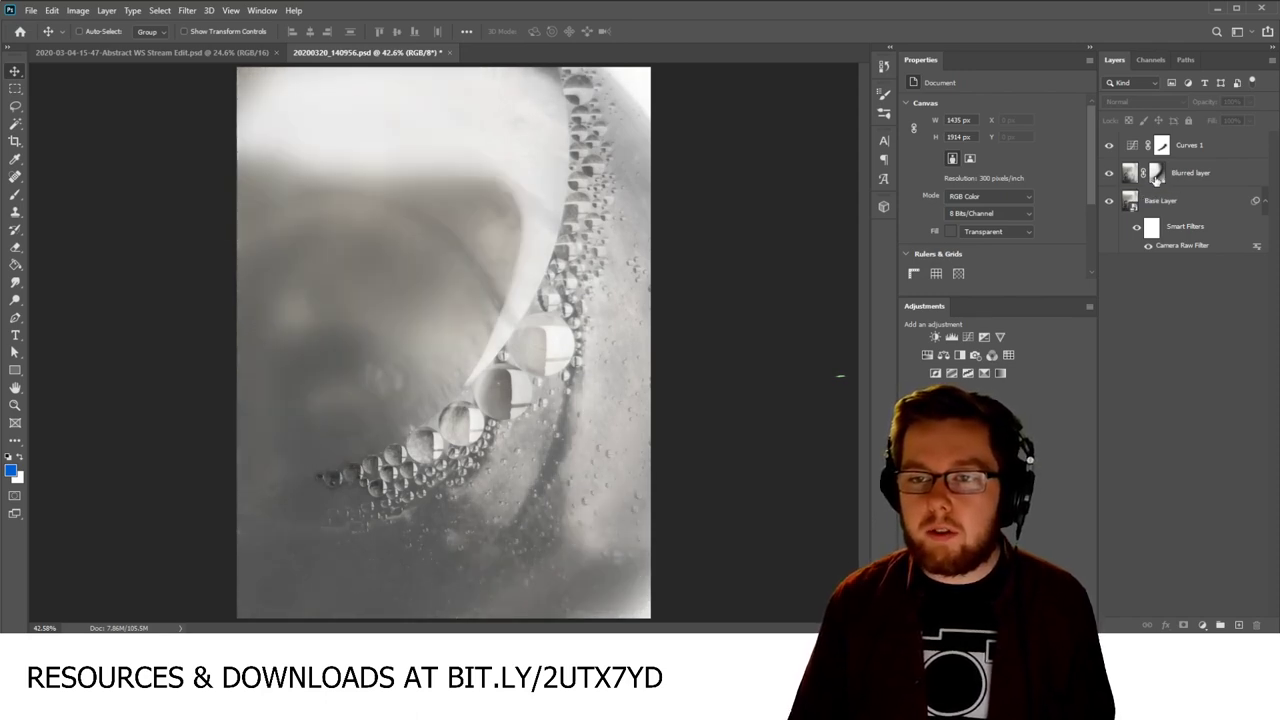
Step: Set the foreground colour to grey a3a3a3 and paint it over the dark dome on the Blurred layer mask
click(1157, 174)
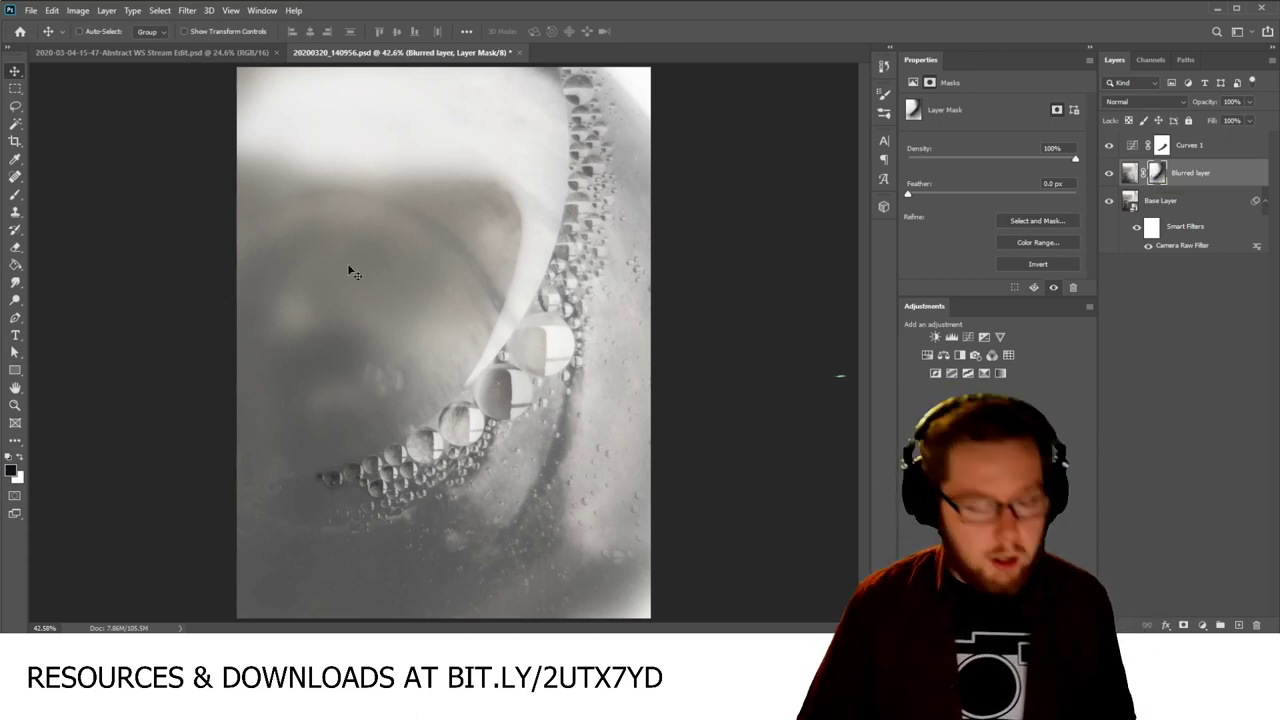
key(b)
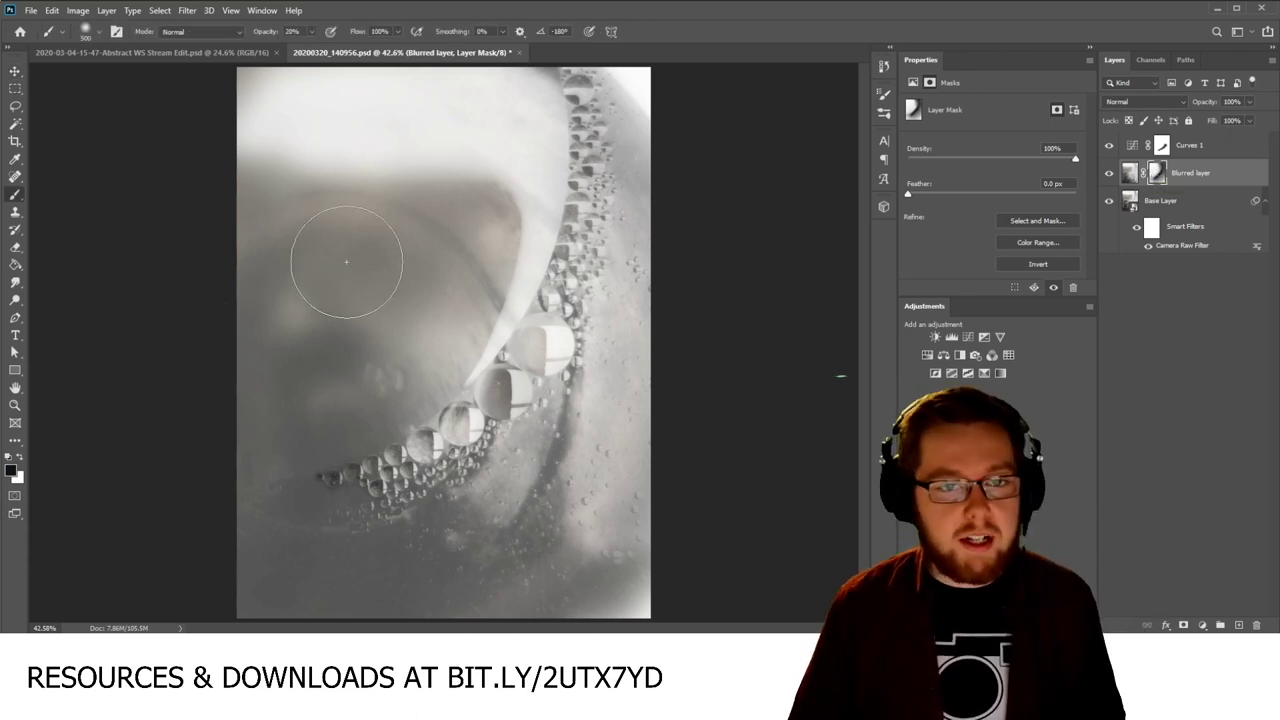
click(11, 471)
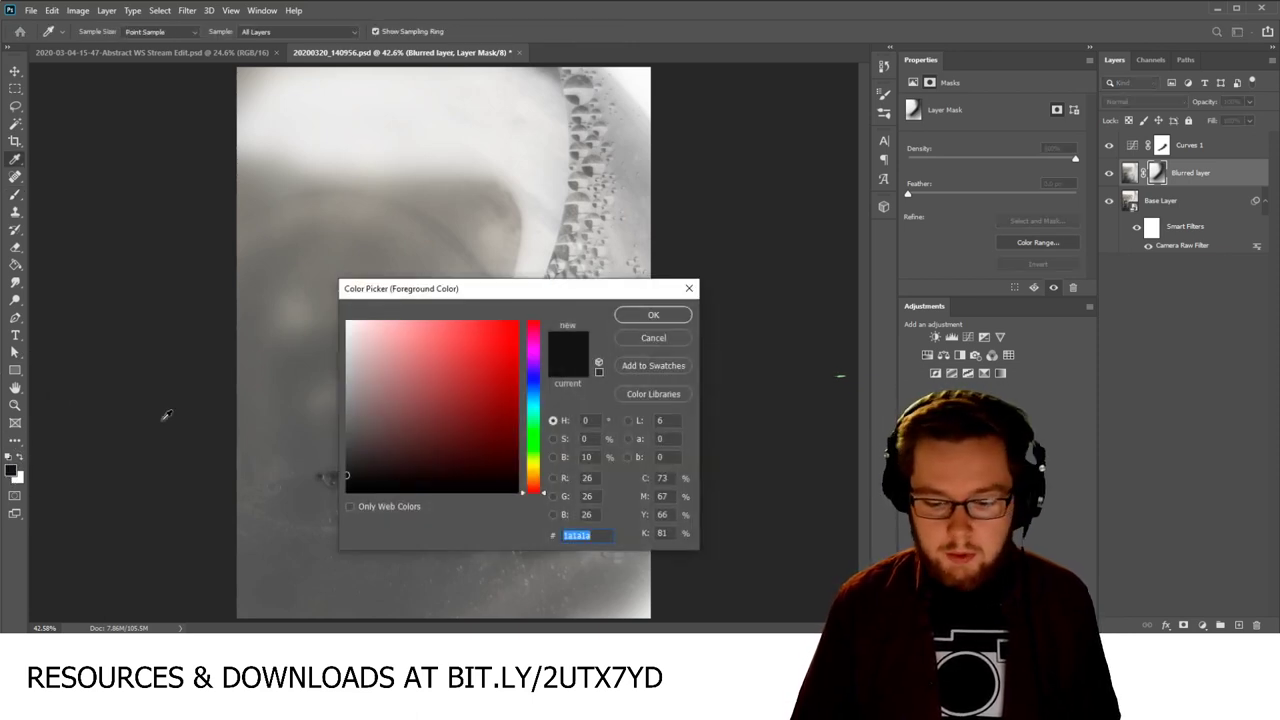
drag(356, 400, 340, 382)
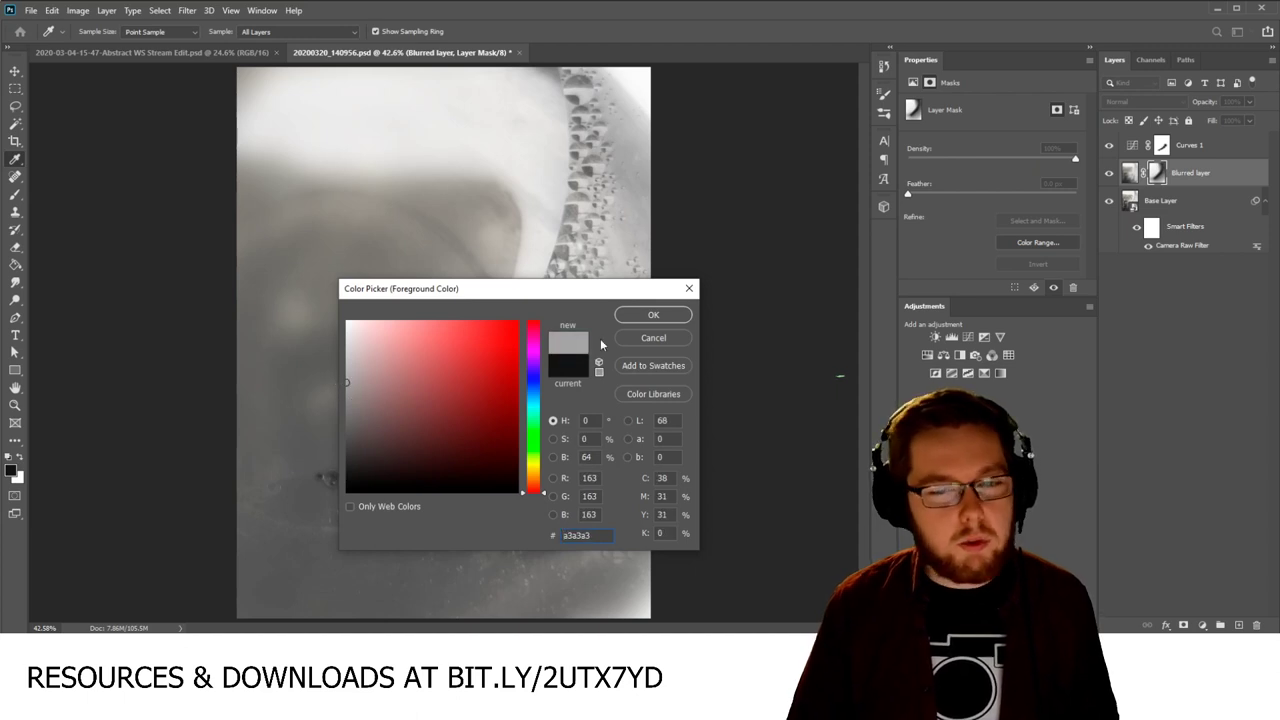
click(653, 316)
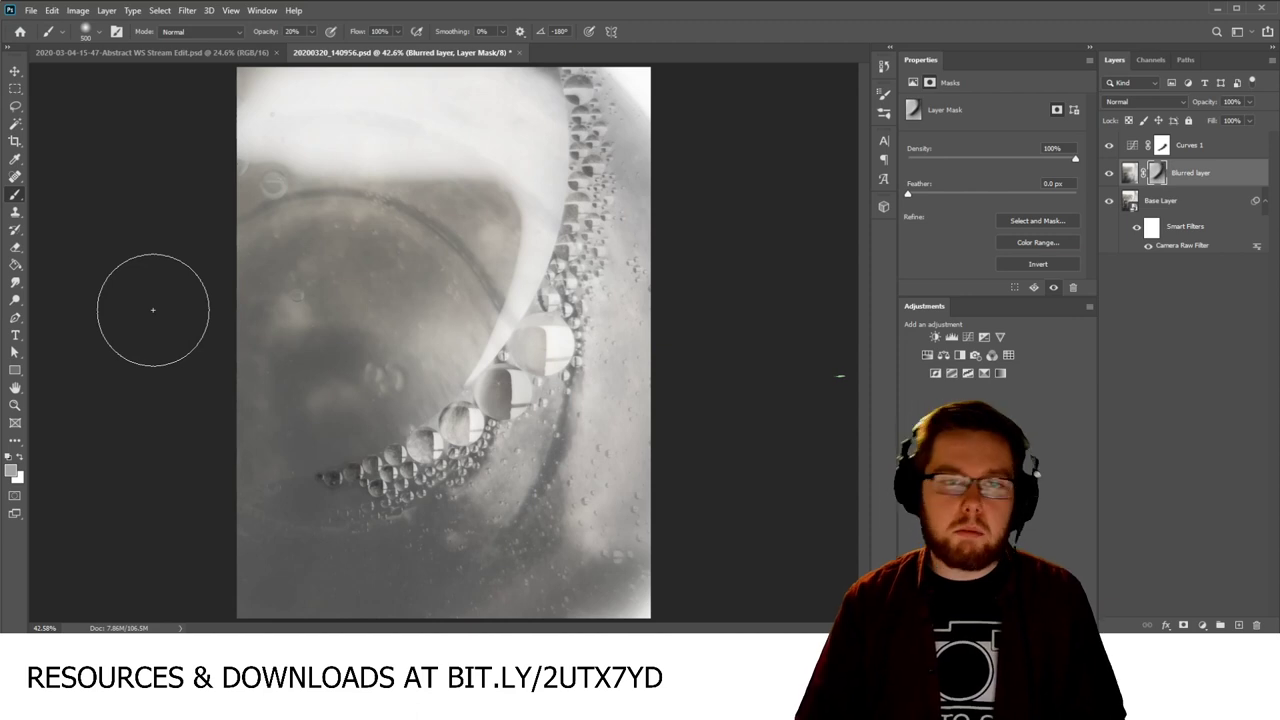
Step: Deselect the layers and save the document
click(1172, 331)
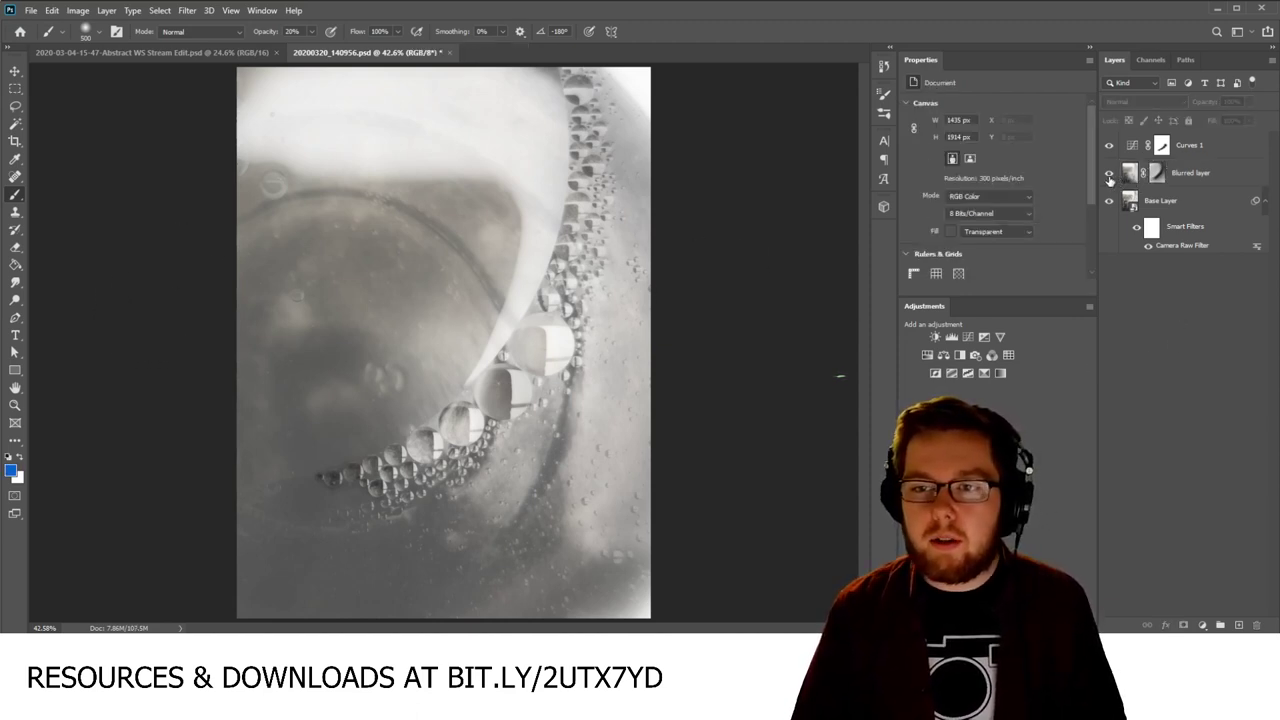
click(1162, 175)
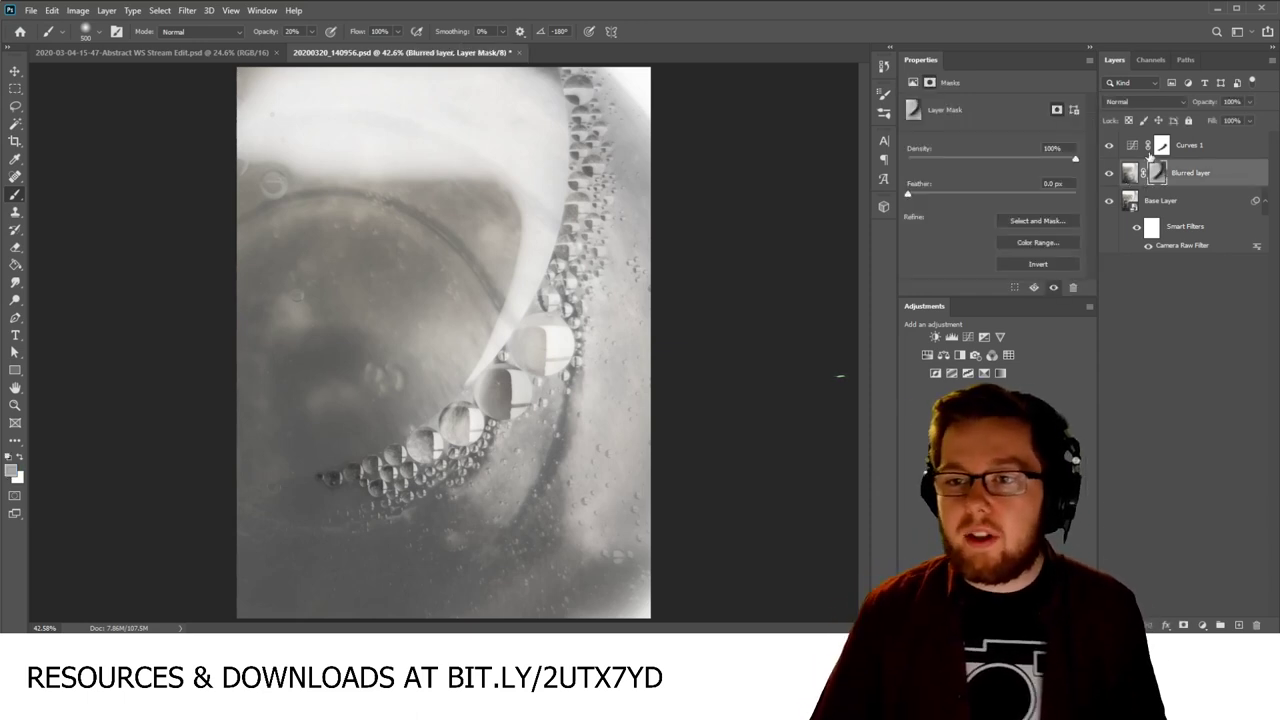
click(1211, 311)
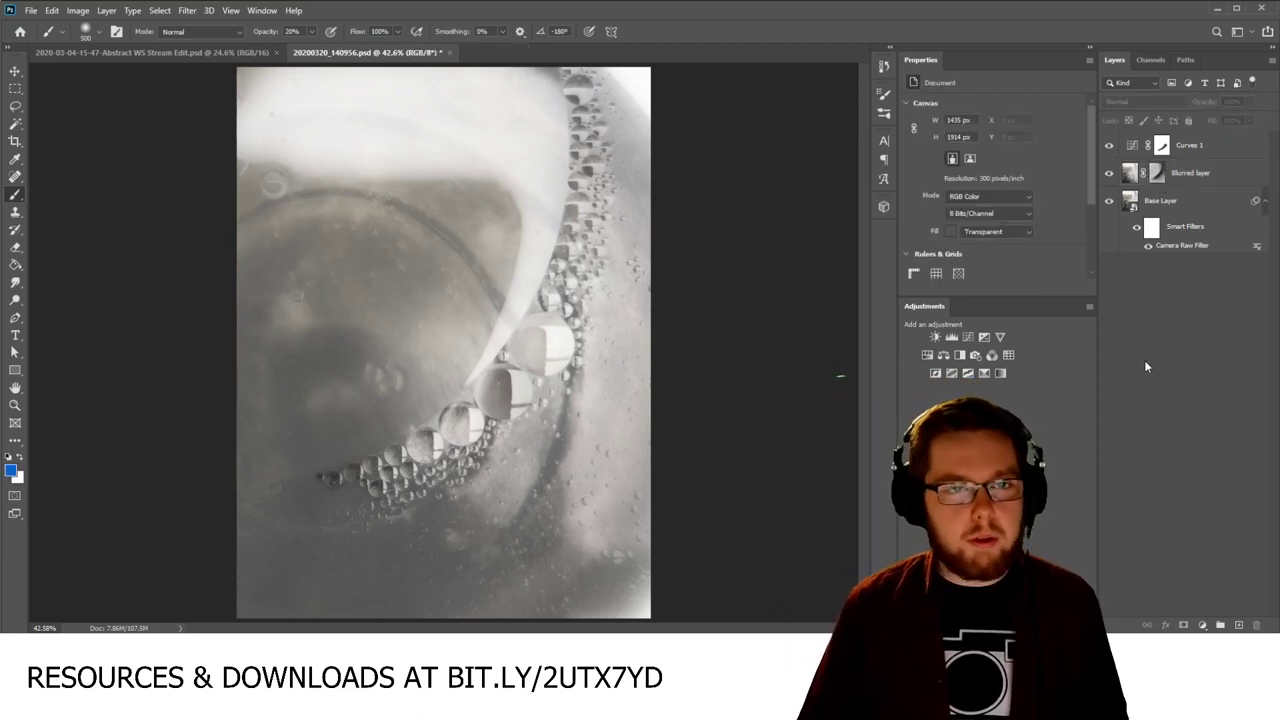
key(ctrl+s)
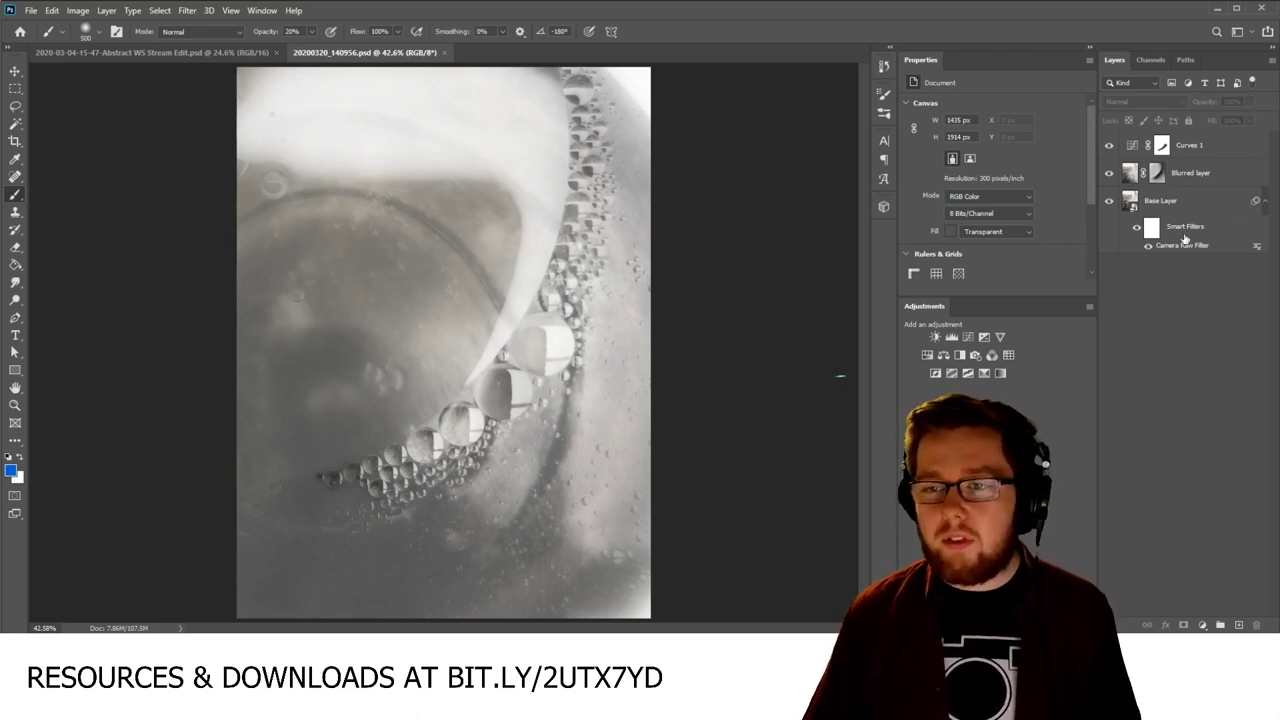
Step: Start an Unsharp Mask filter on the Base Layer with an Amount of 500%, keeping the dialog clear of the image
click(1196, 200)
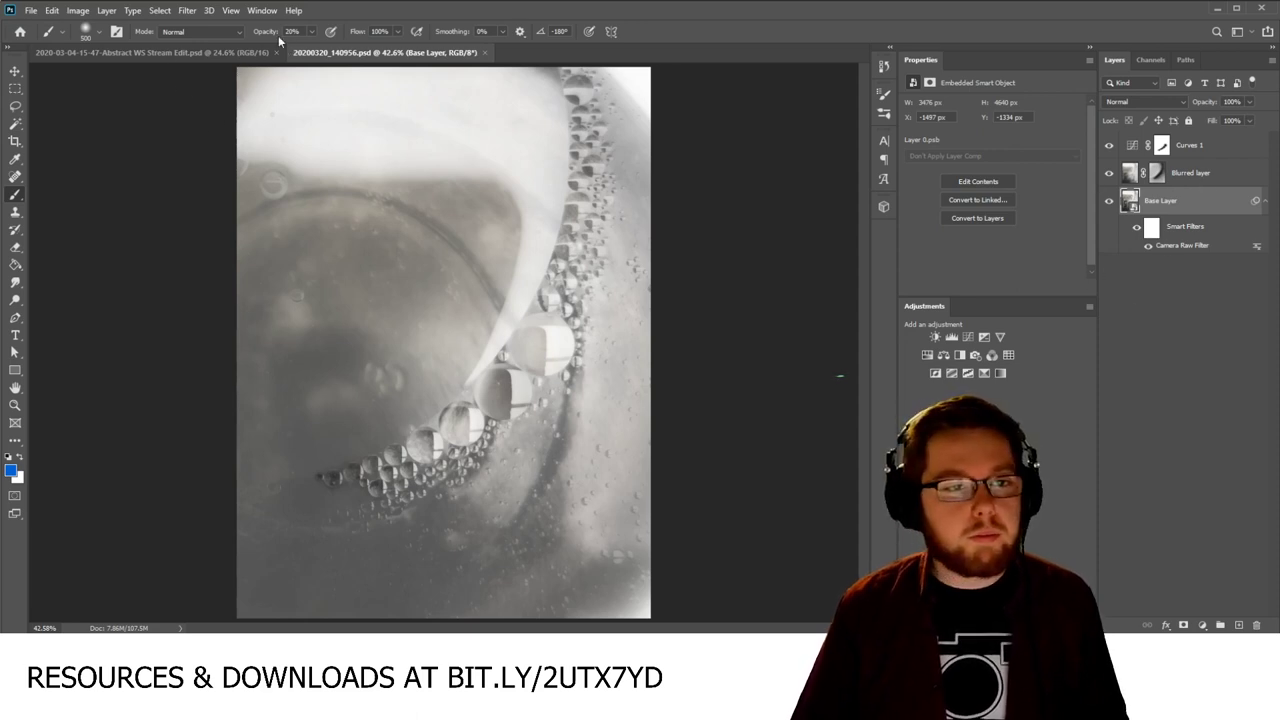
click(187, 11)
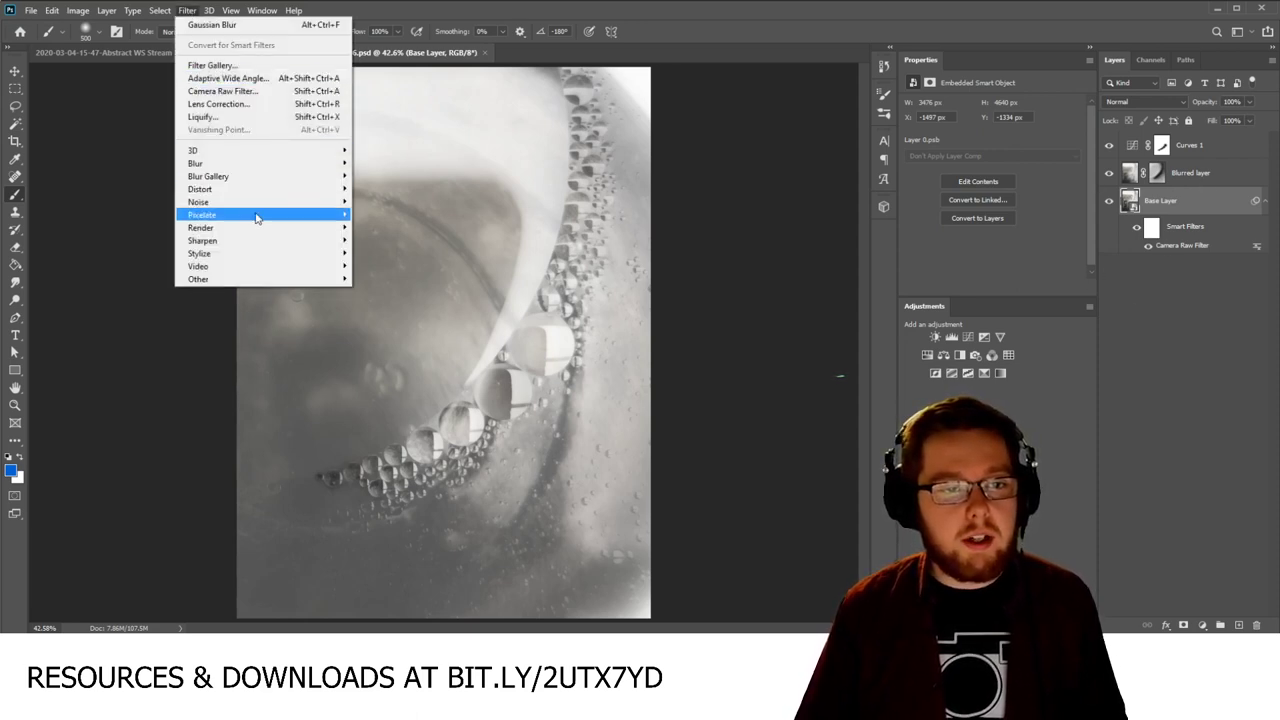
mouse_move(267, 241)
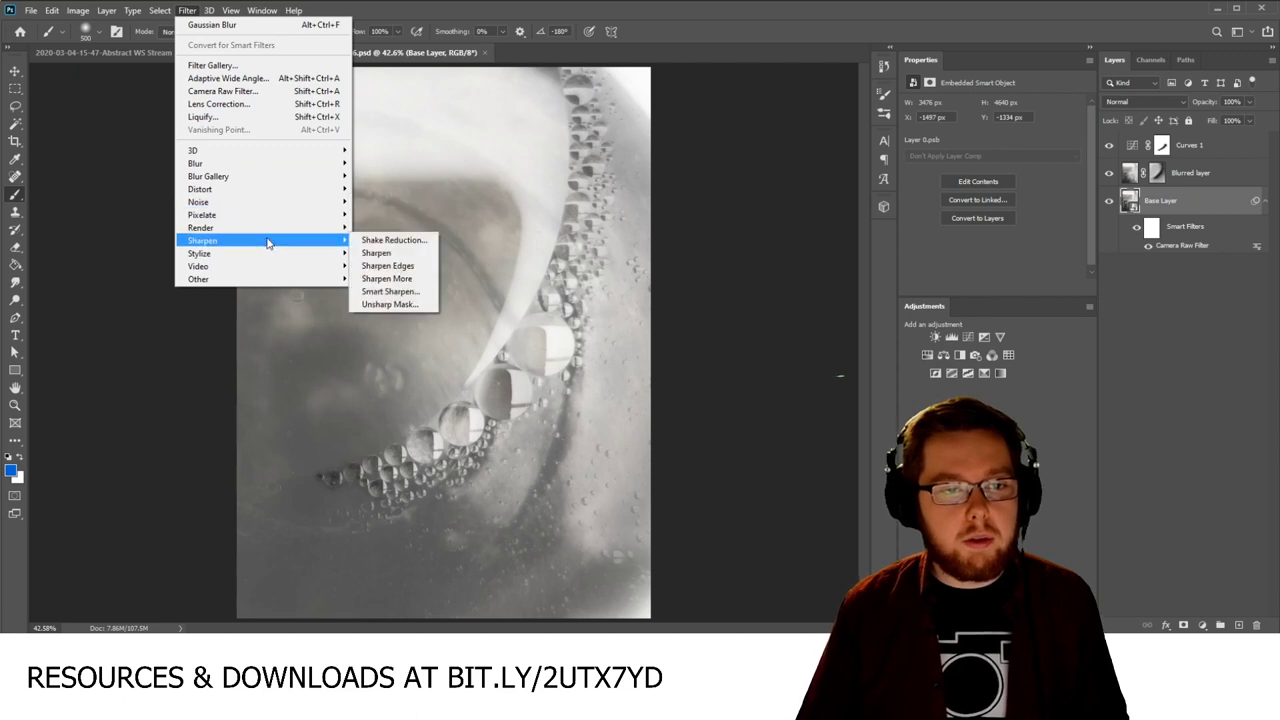
click(391, 305)
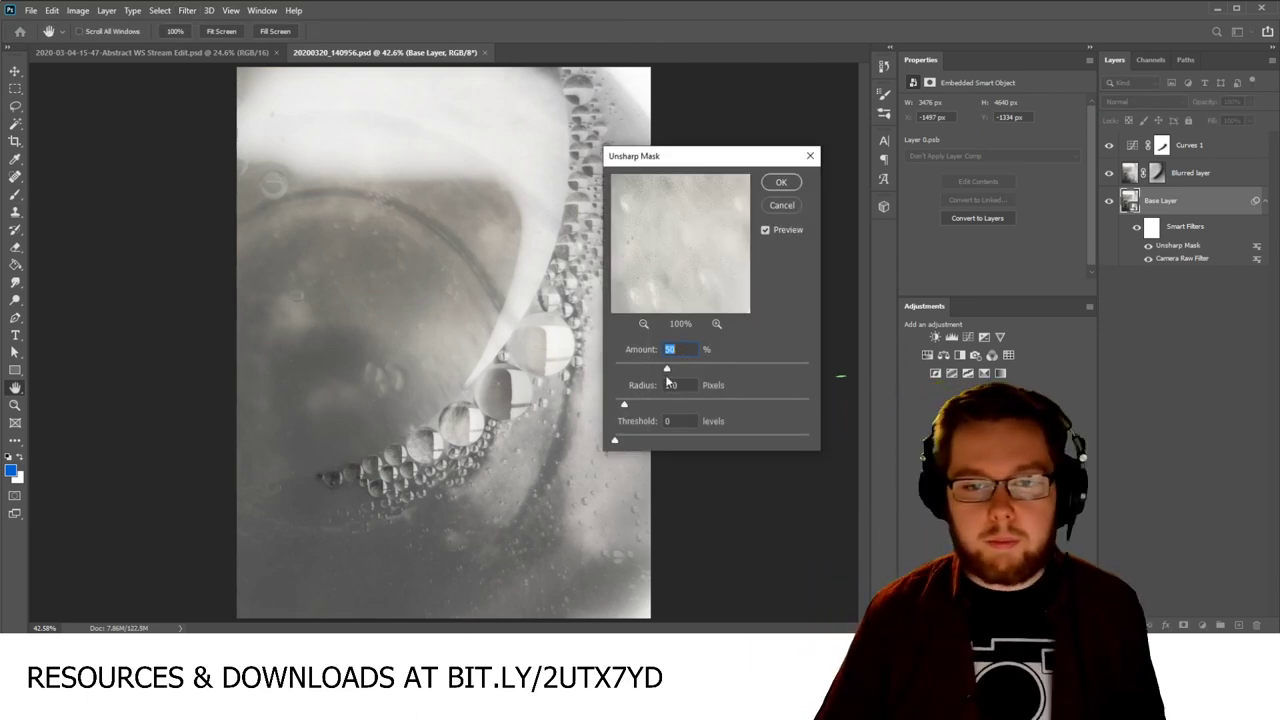
drag(669, 369, 826, 374)
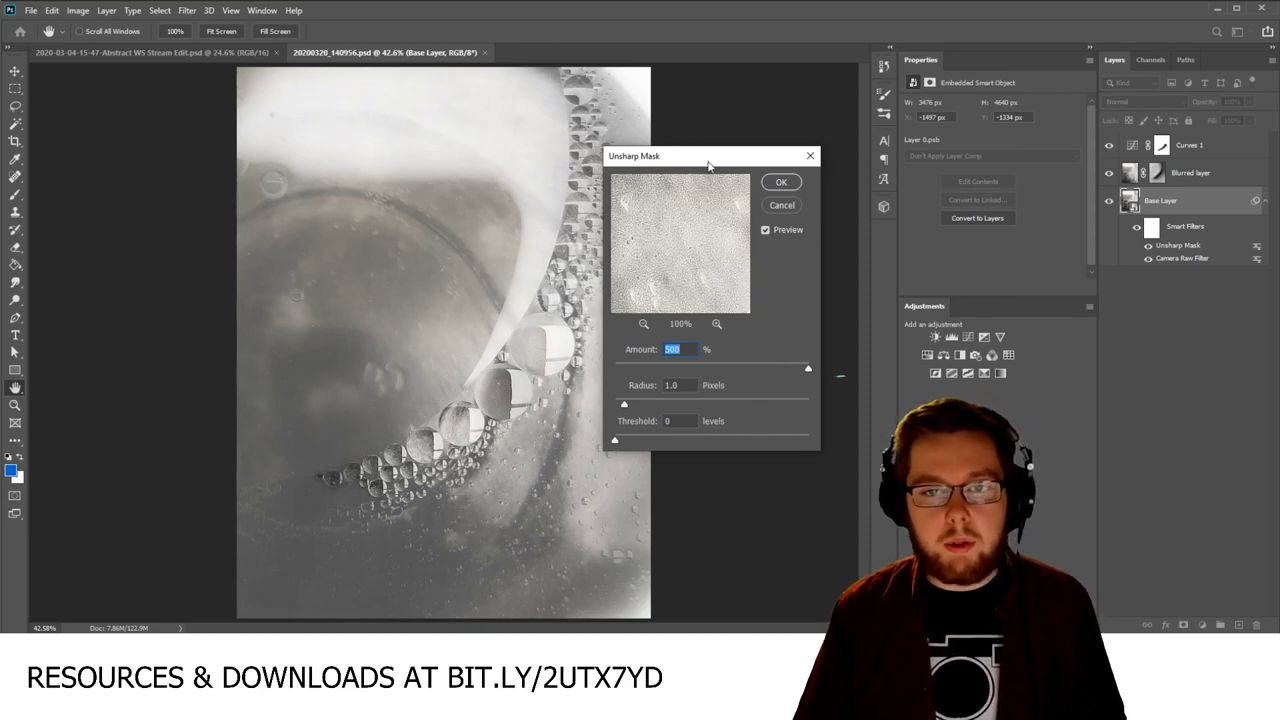
drag(710, 157, 784, 162)
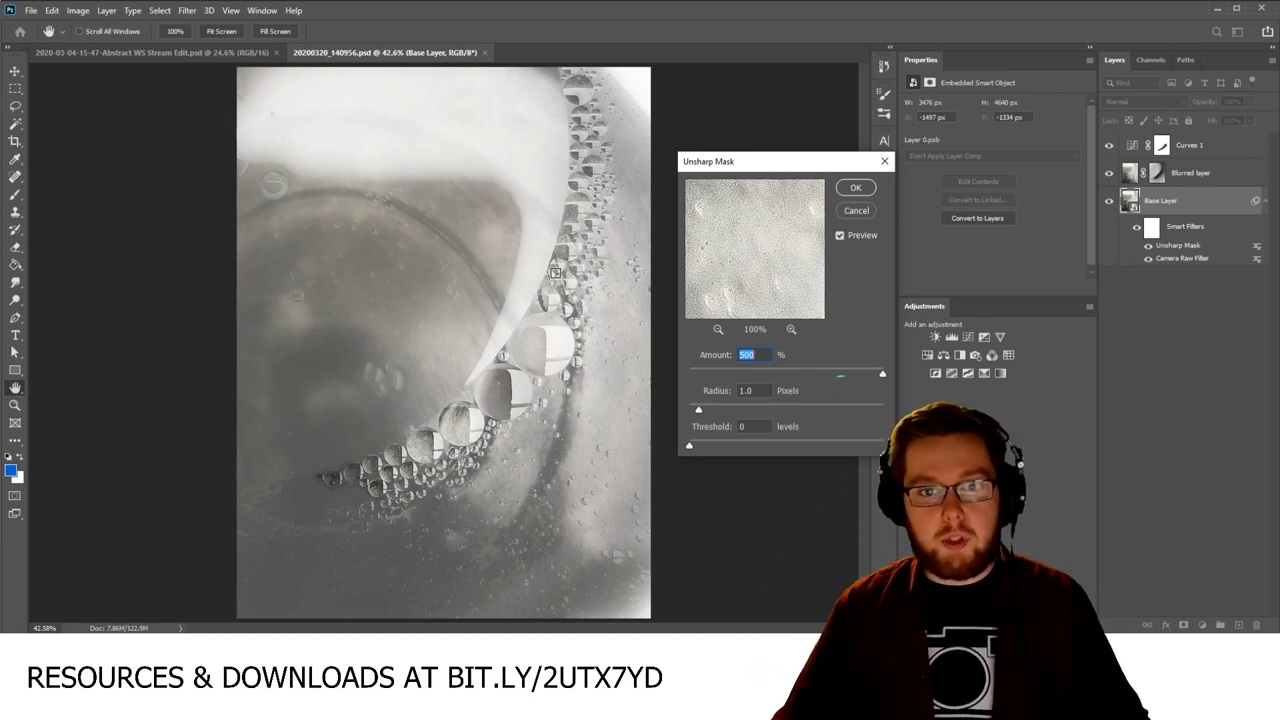
Step: Try an Unsharp Mask Amount of 136% with a Radius of 30.1 pixels, checking the bubbles up close
key(alt)
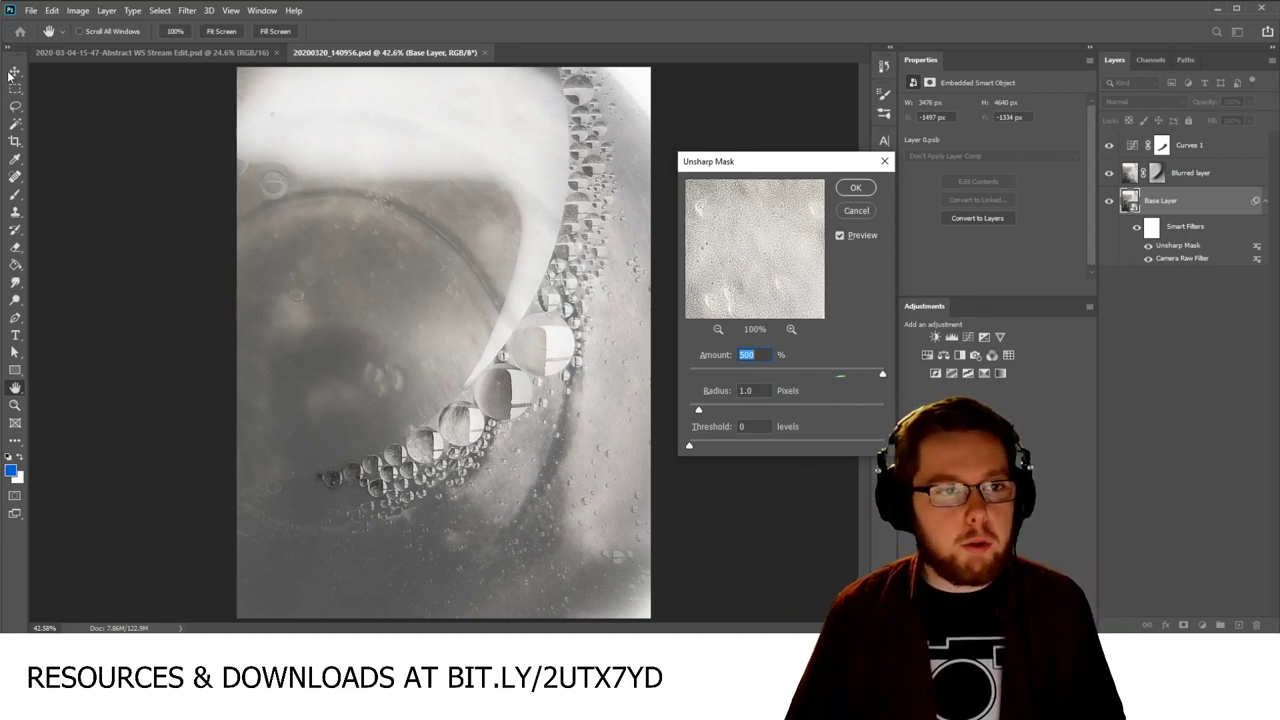
scroll(576, 444, up, 1)
scroll(576, 444, up, 4)
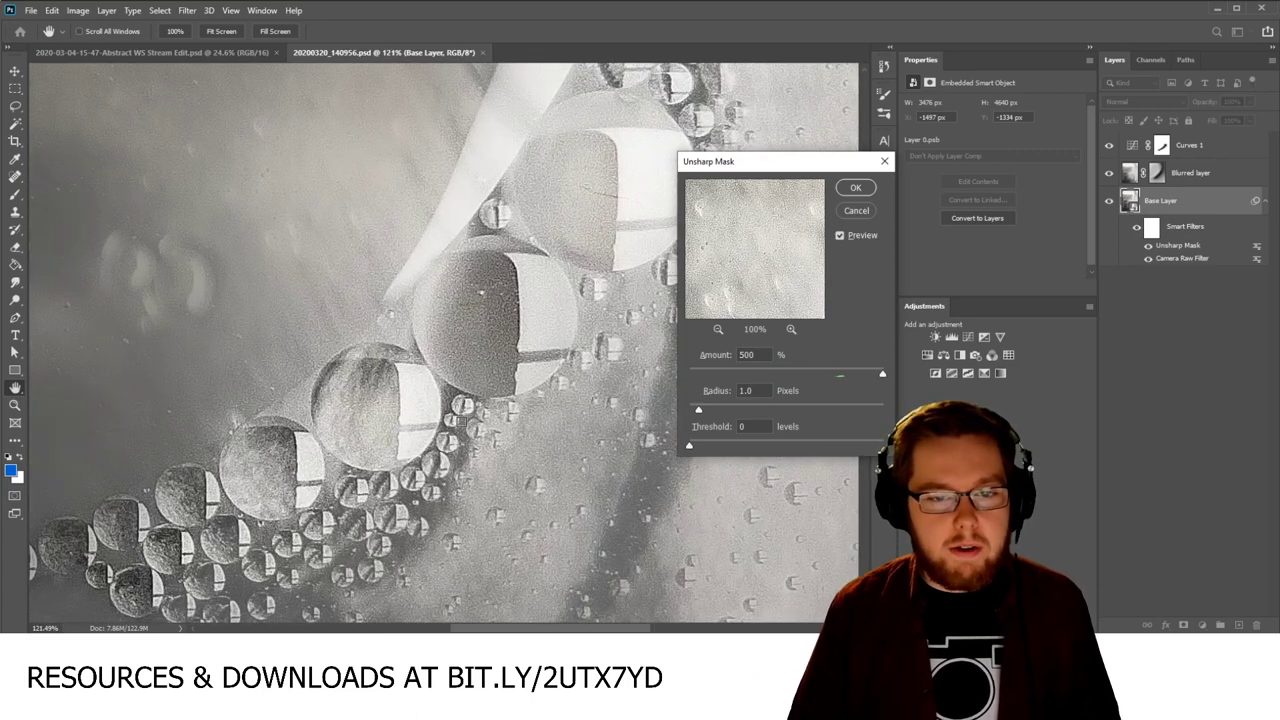
drag(884, 372, 813, 379)
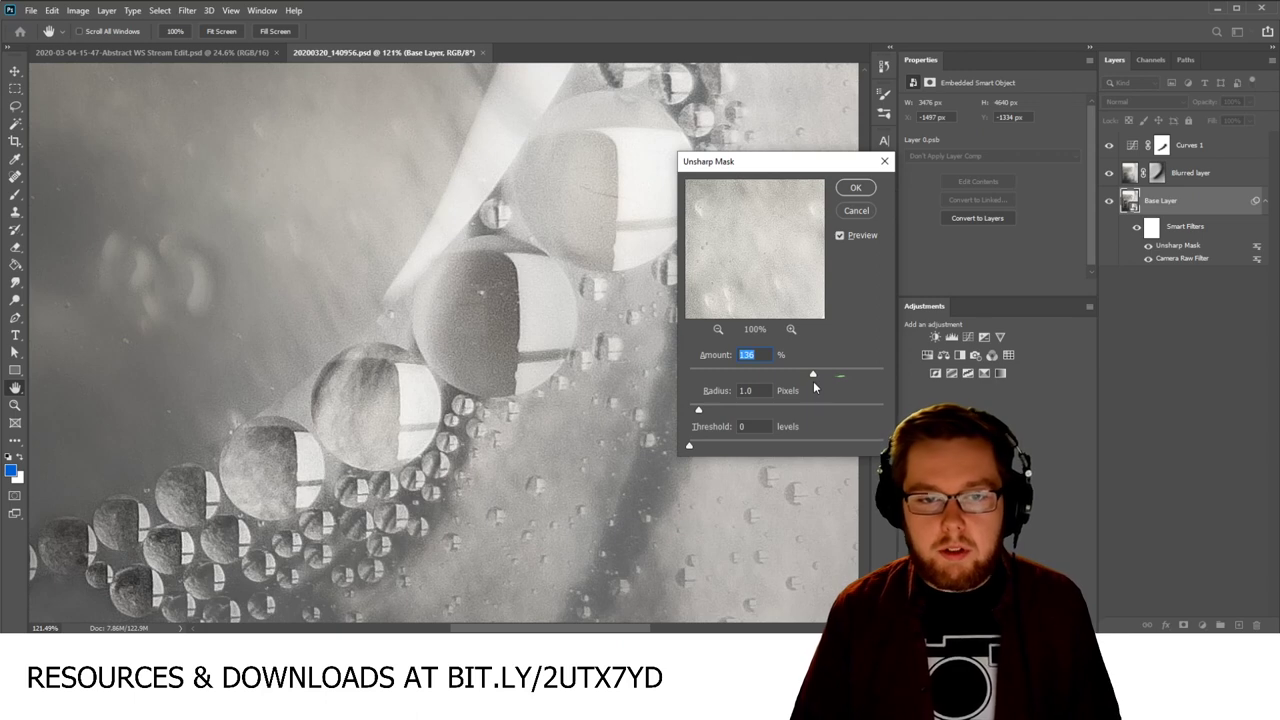
click(689, 448)
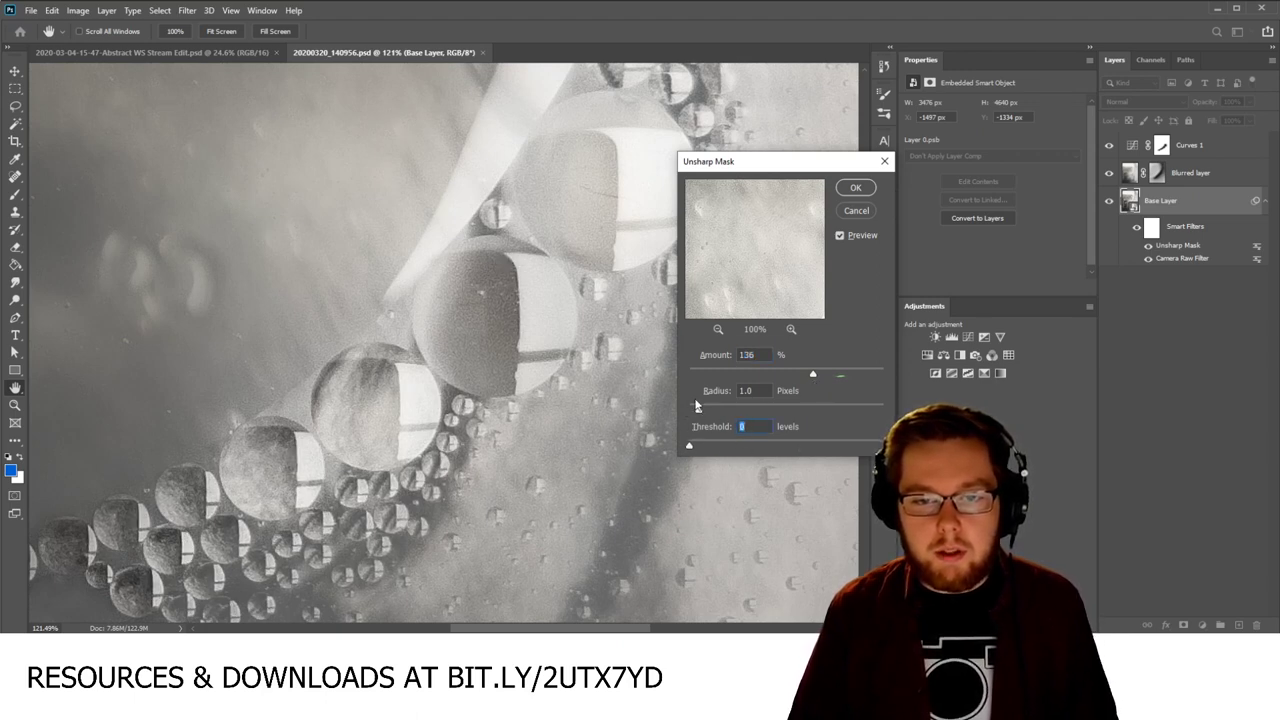
drag(697, 405, 781, 408)
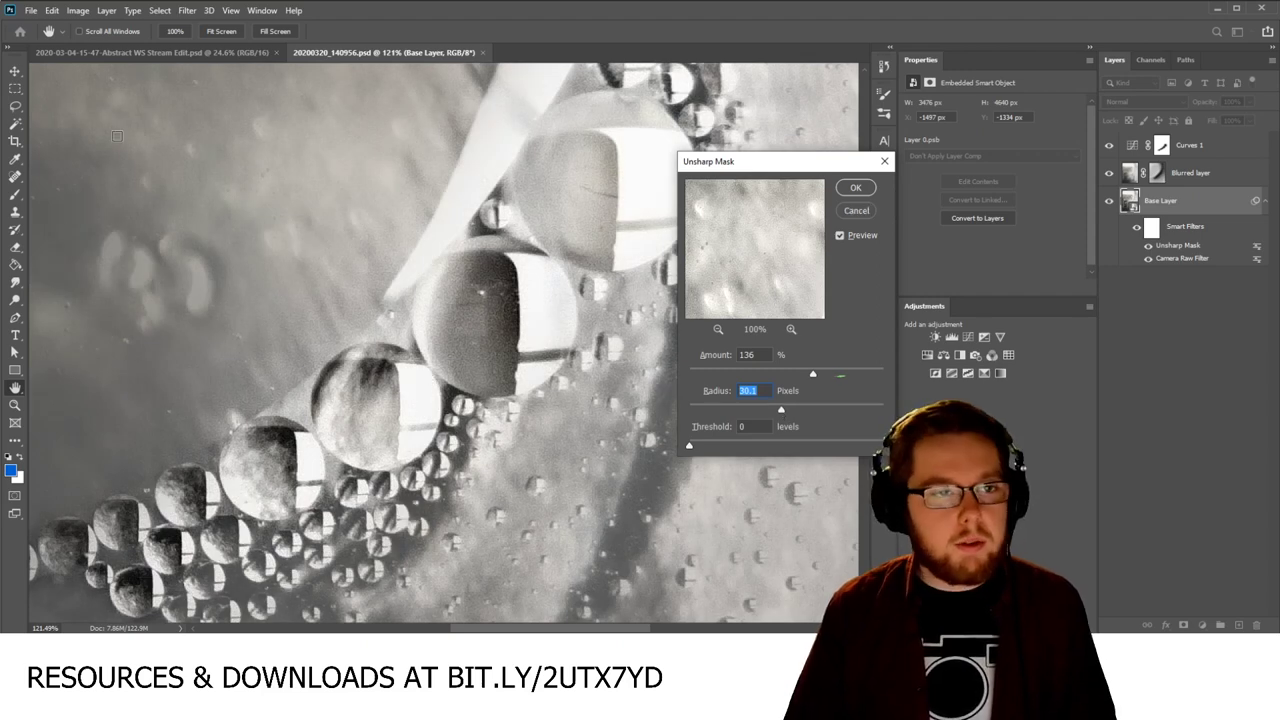
scroll(432, 322, down, 1)
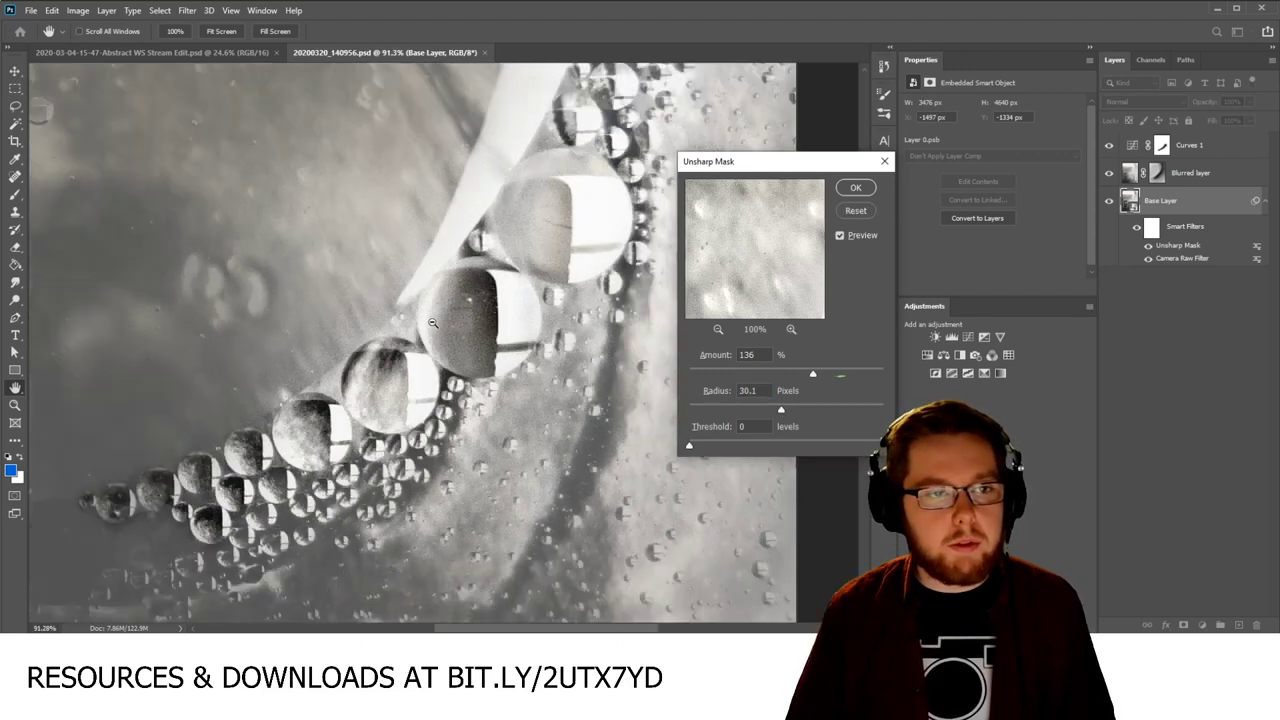
scroll(432, 322, down, 2)
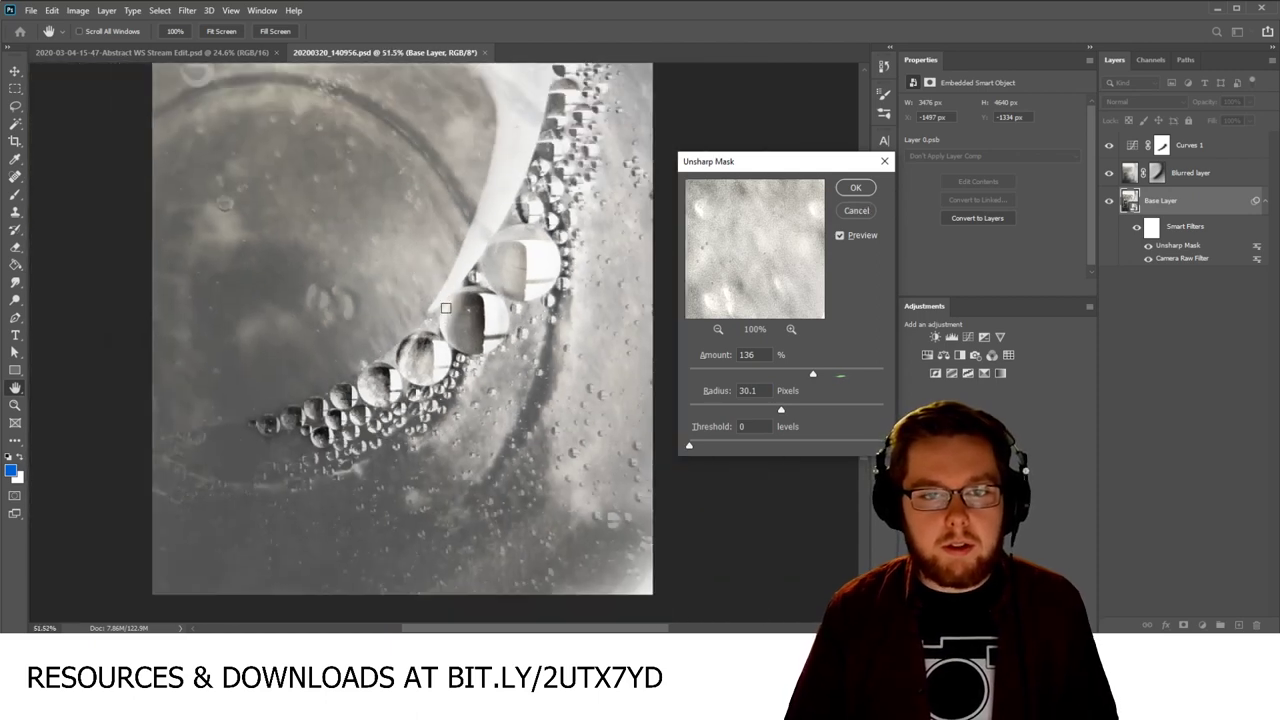
Step: Set the Unsharp Mask Radius to 6.2 pixels and the Amount to 108%, and apply the filter
drag(781, 410, 708, 414)
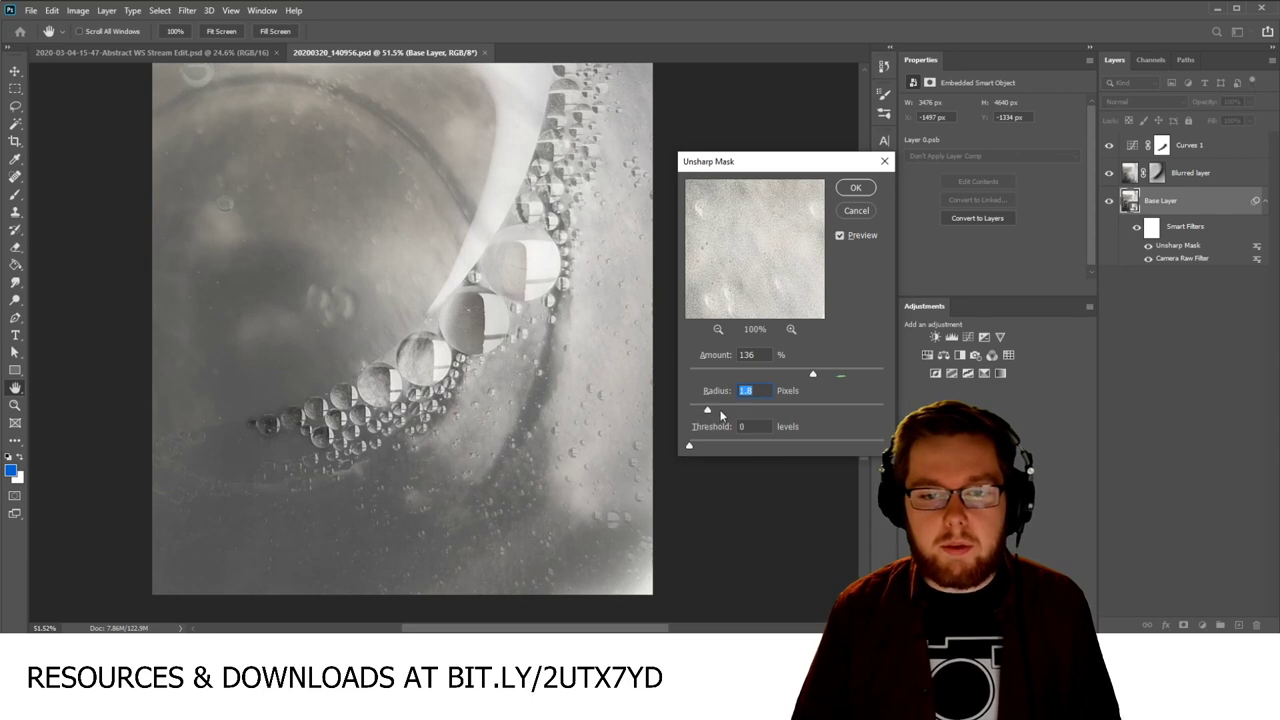
drag(710, 414, 748, 416)
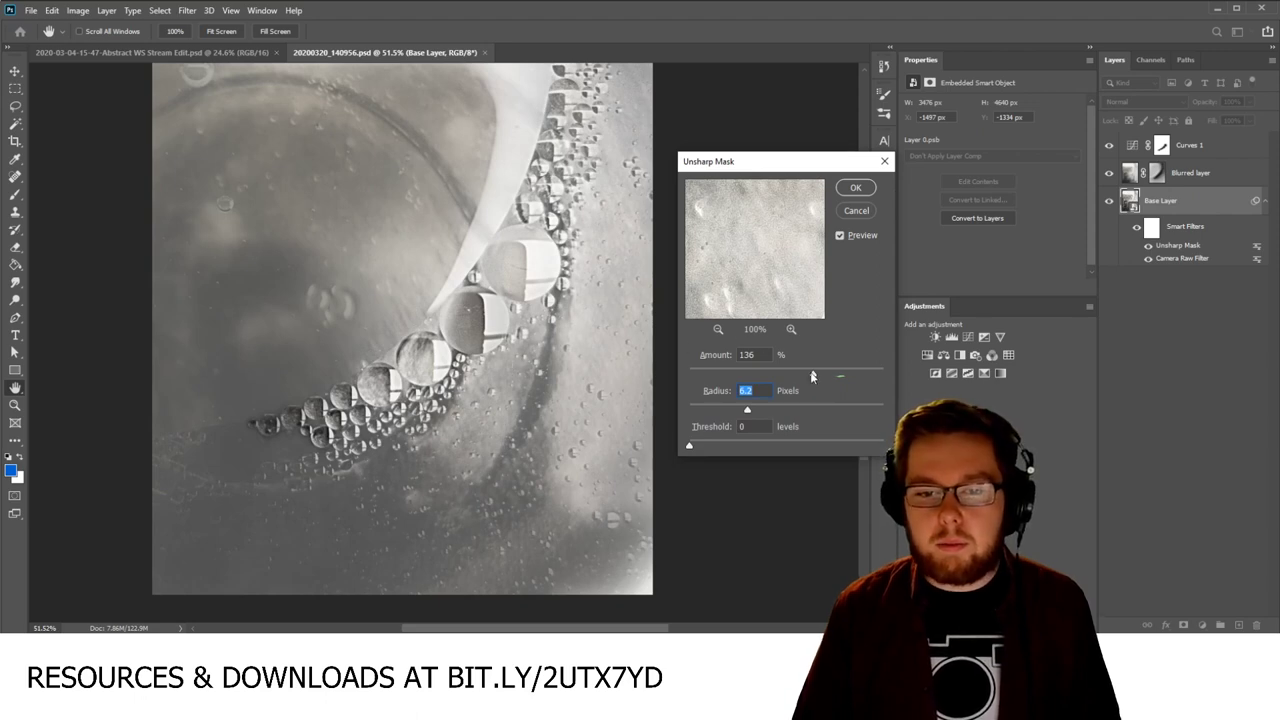
drag(812, 376, 798, 376)
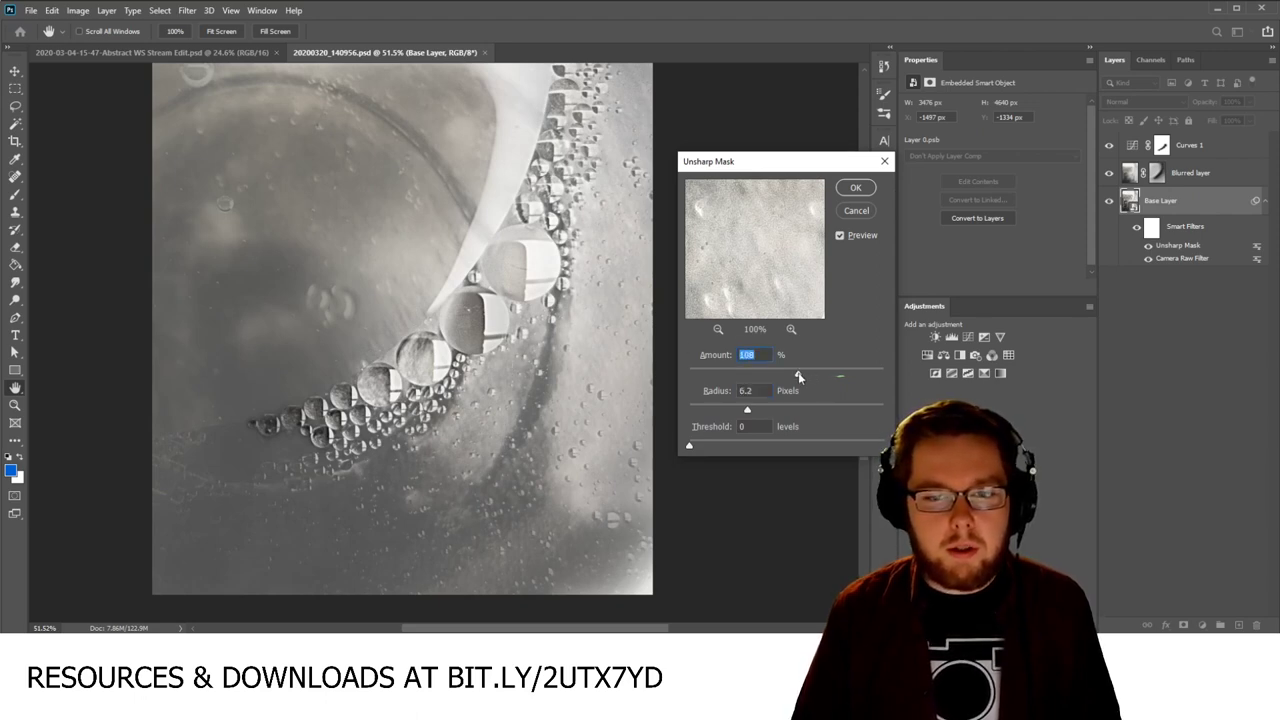
click(855, 188)
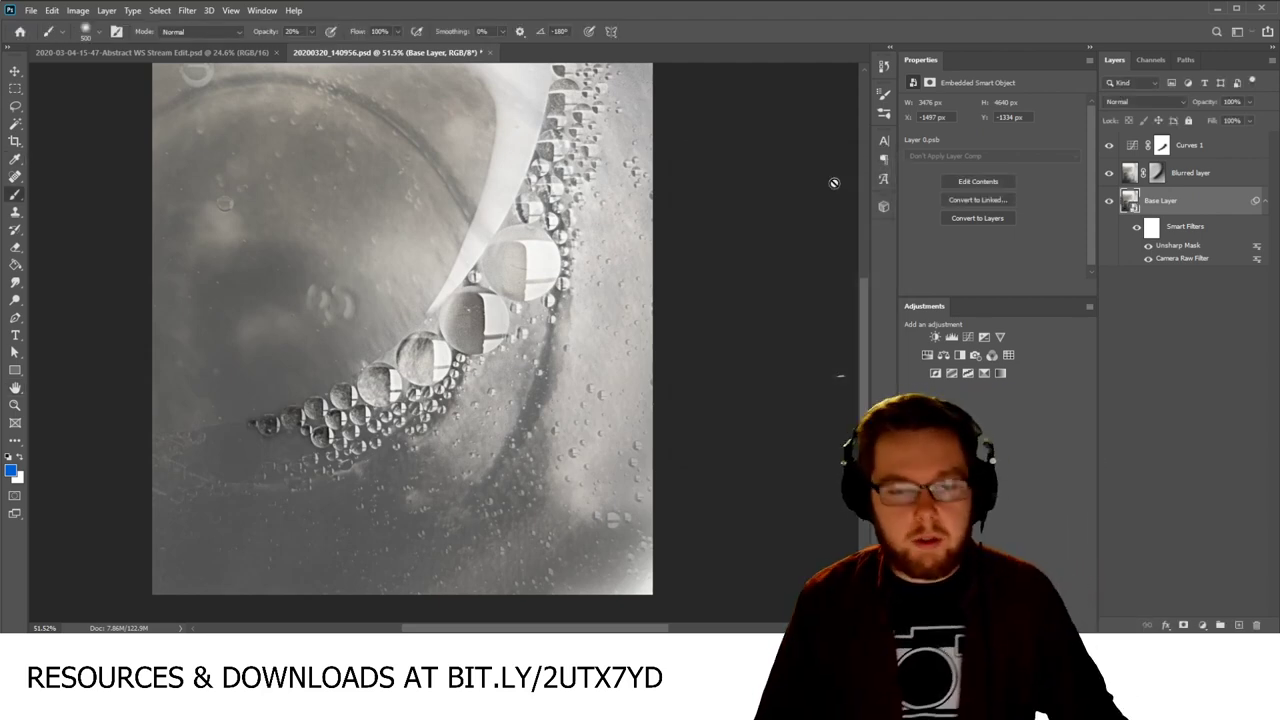
Step: Save the document, and also save it as a new Photoshop file named 20200320_140956 stream edit.psd
key(ctrl+0)
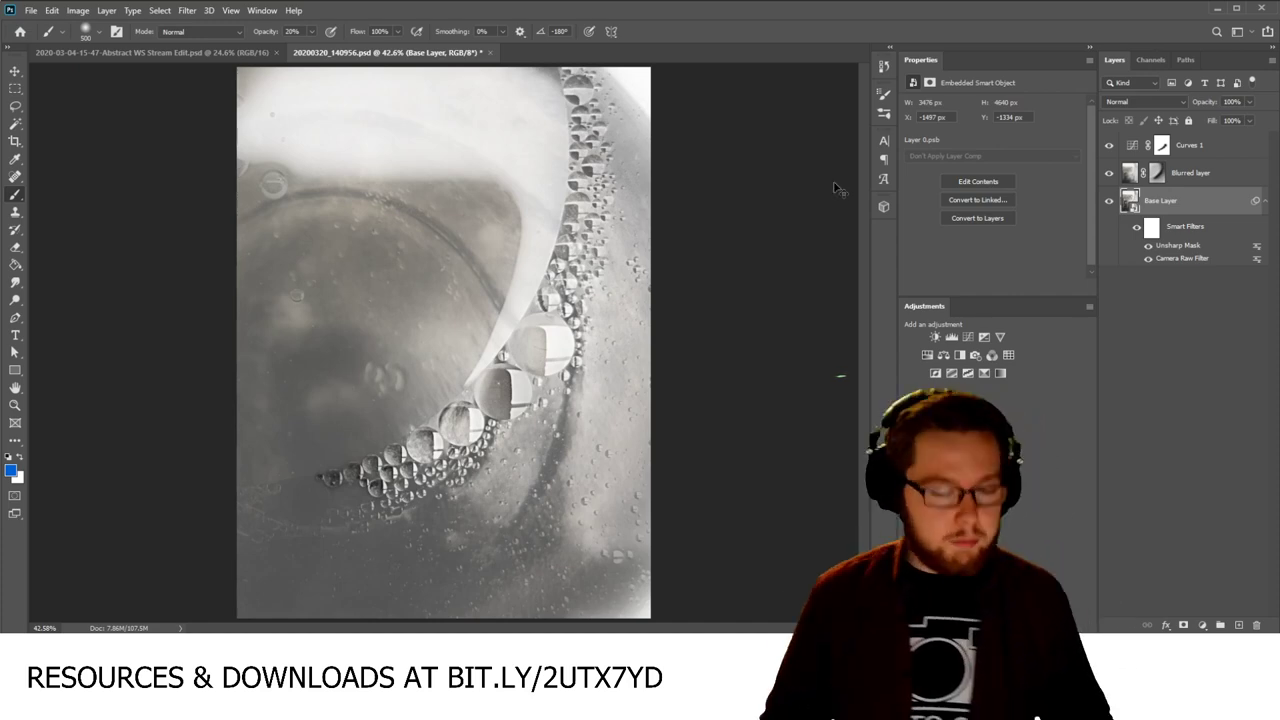
key(ctrl+s)
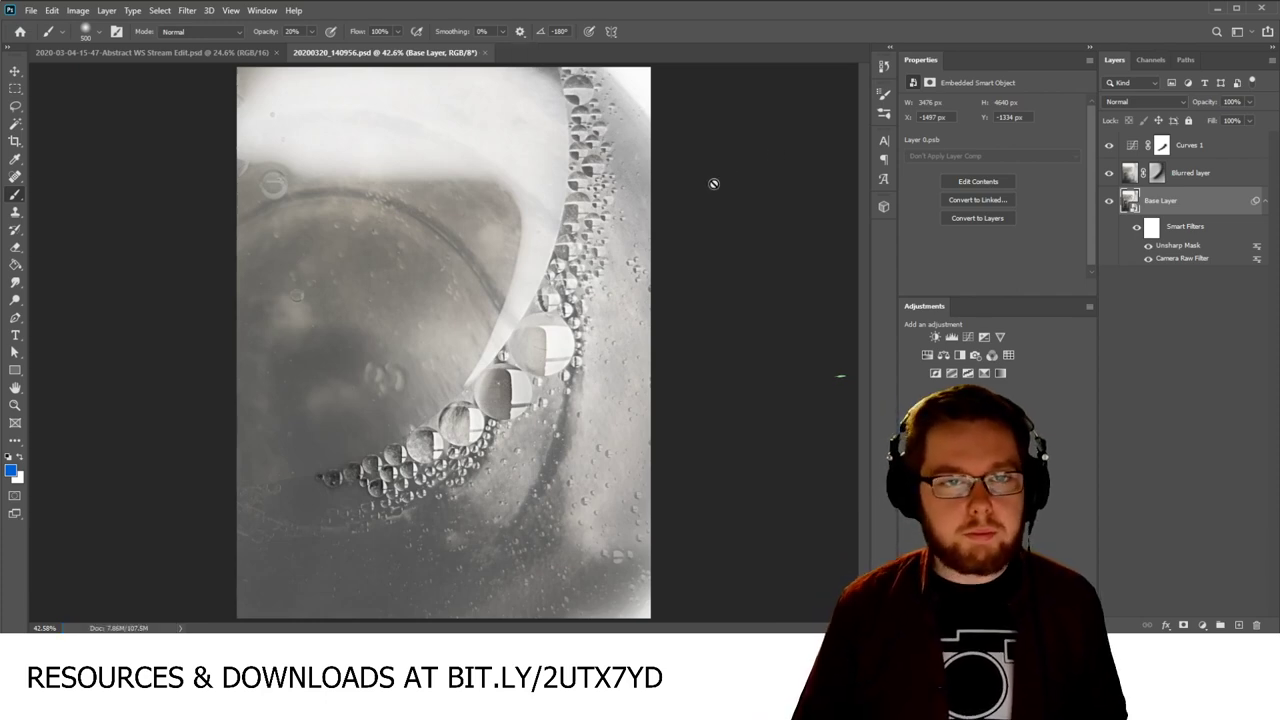
key(ctrl+shift+s)
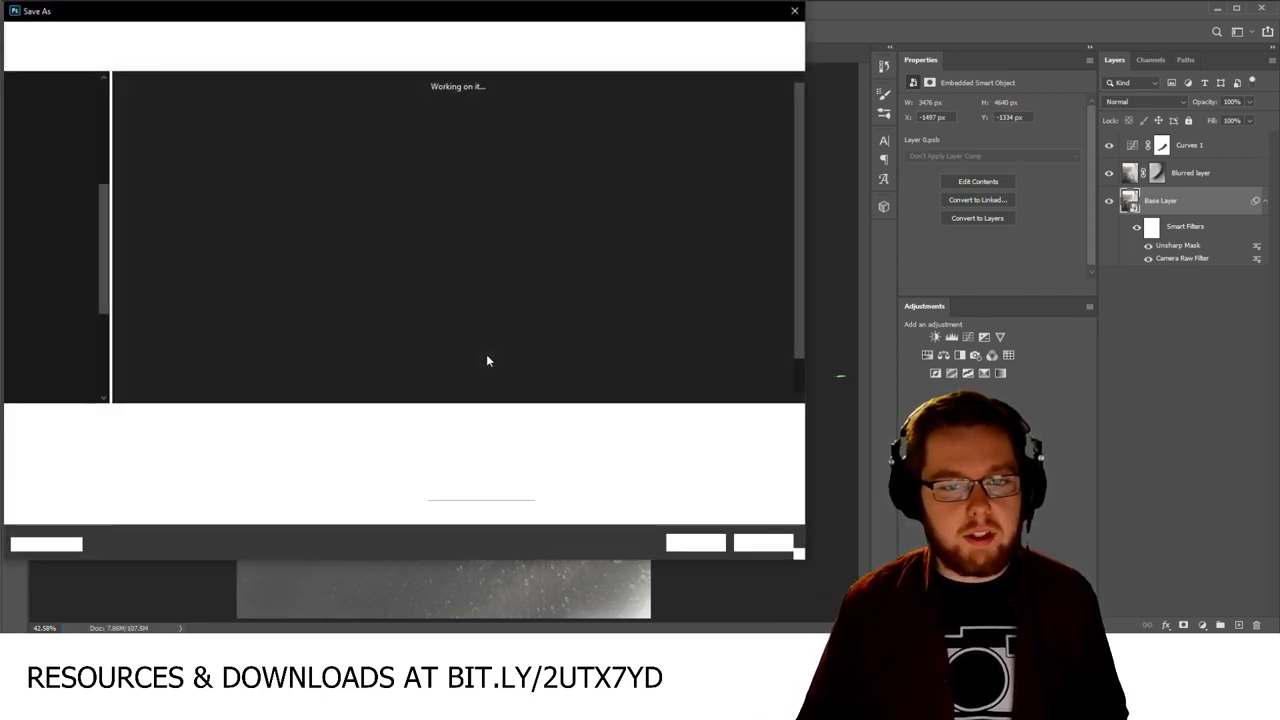
click(148, 418)
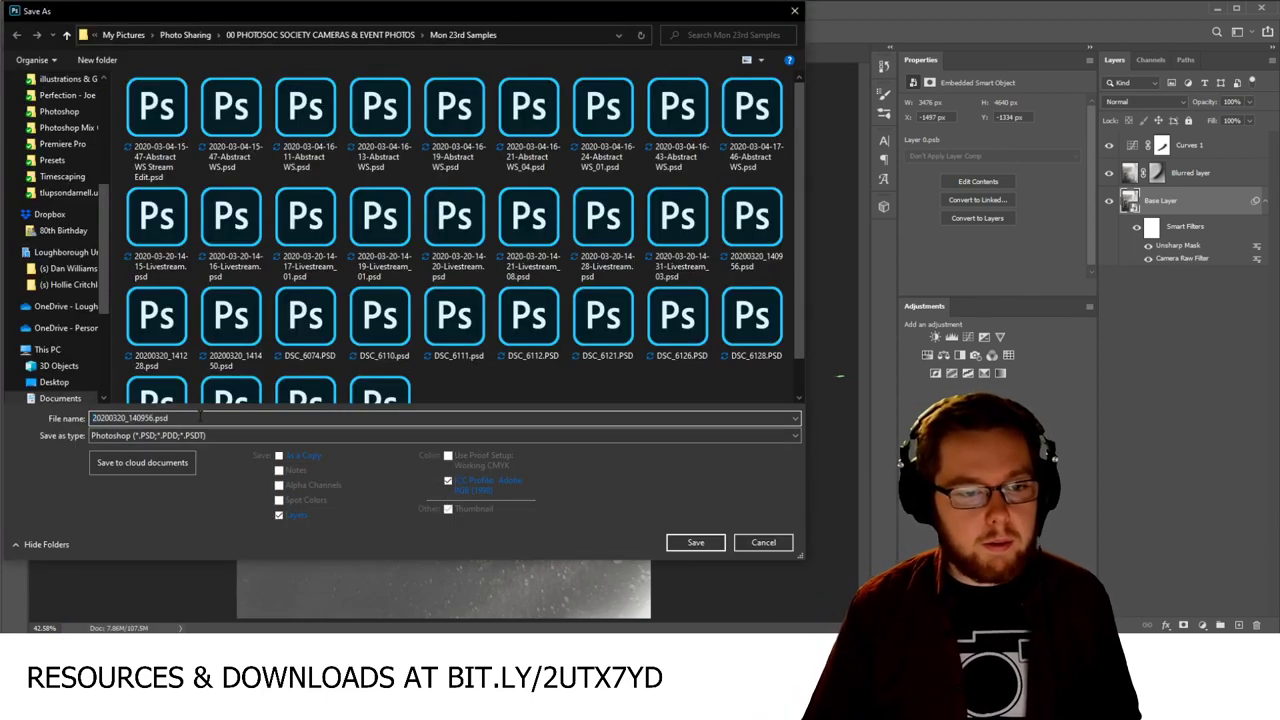
text(stream s)
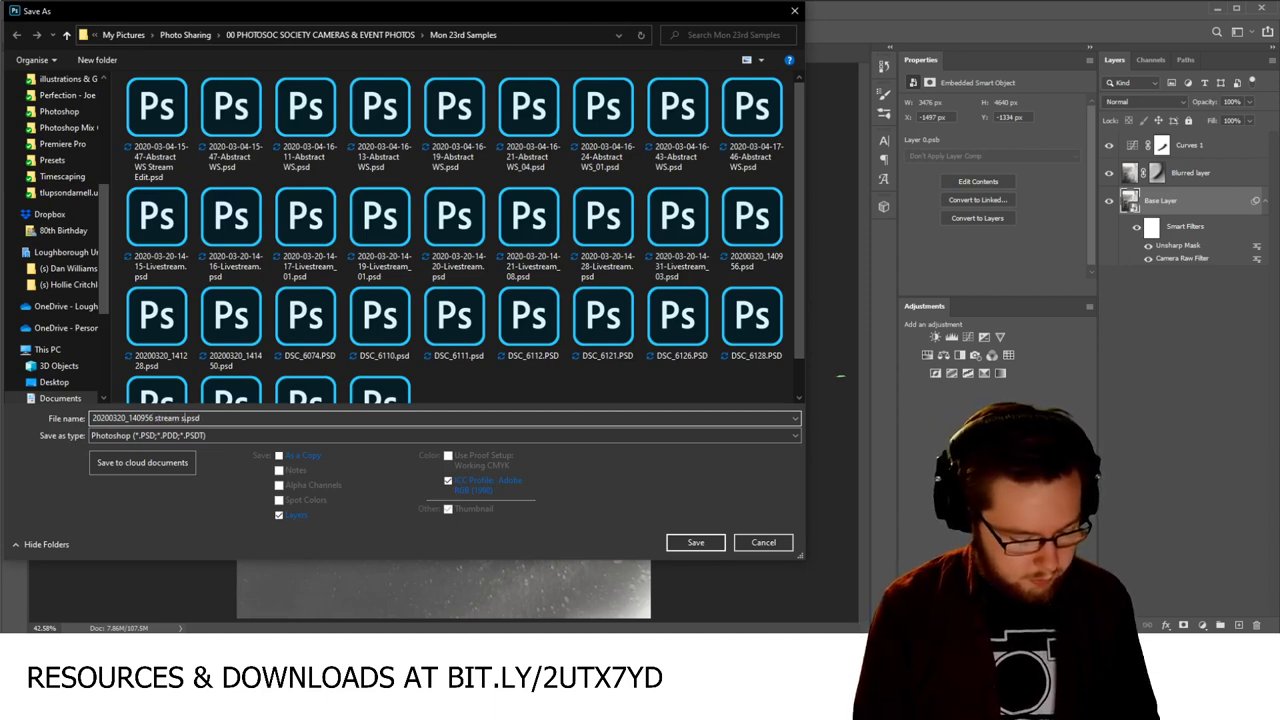
text(edit)
key(Left)
key(Left)
key(Left)
key(Left)
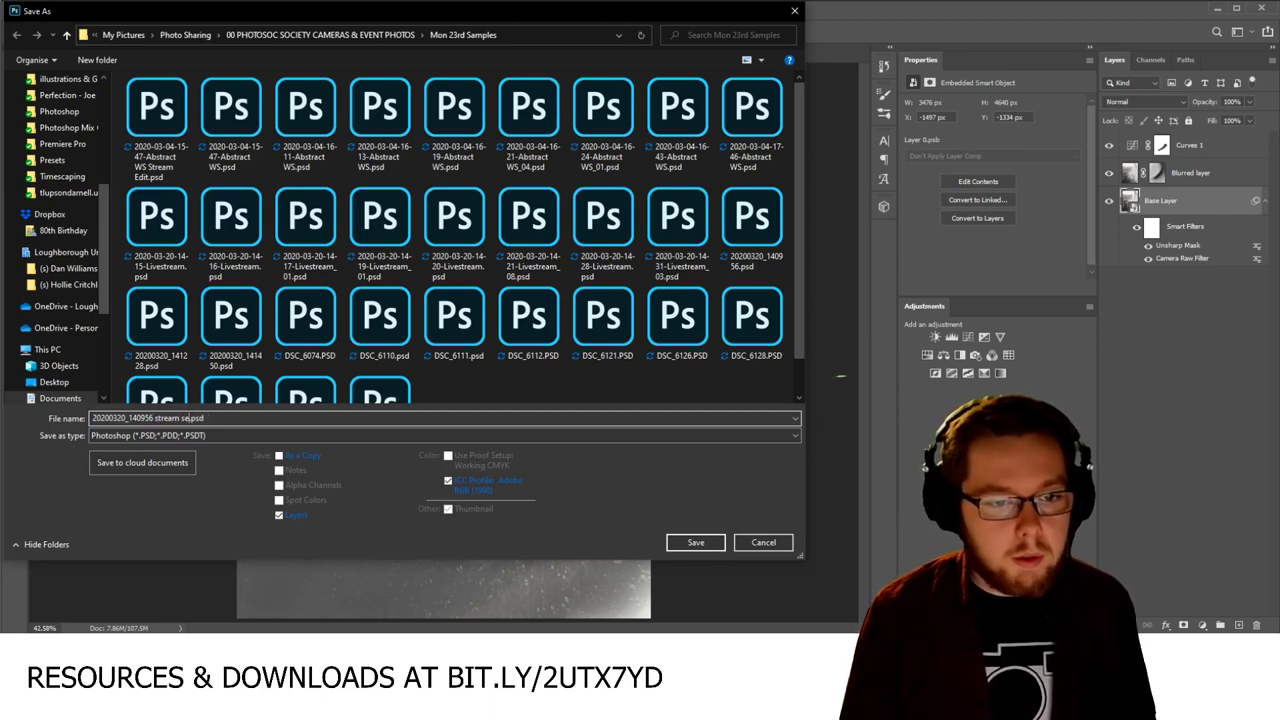
key(BackSpace)
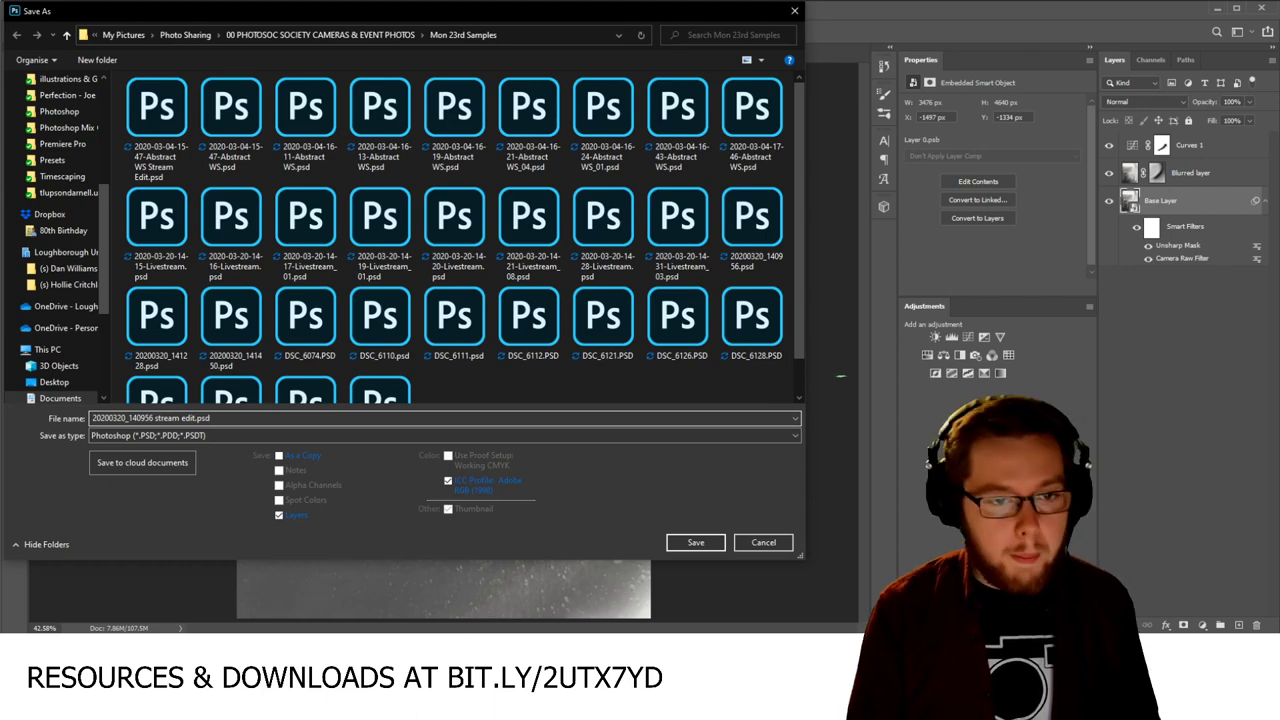
key(Return)
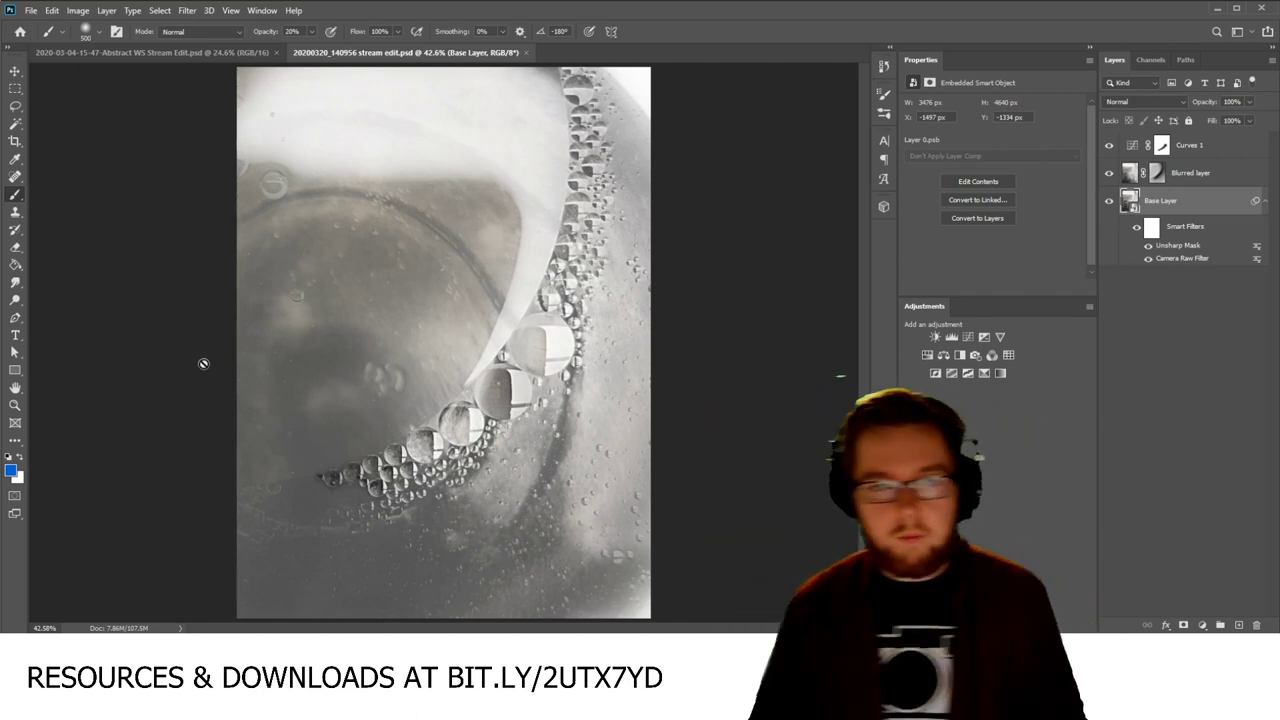
Step: Crop the bubble photo to a 4 : 5 (8 : 10) ratio with the image shifted slightly down inside the frame, and save the document
click(14, 142)
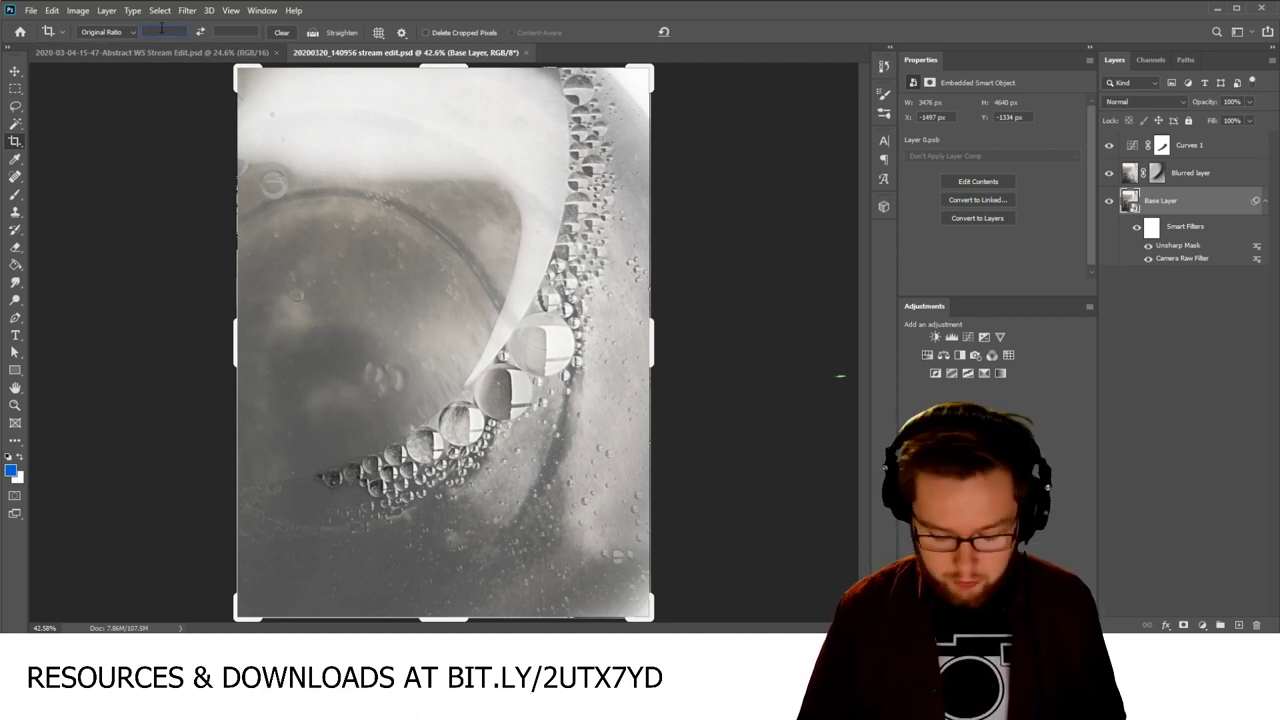
click(118, 32)
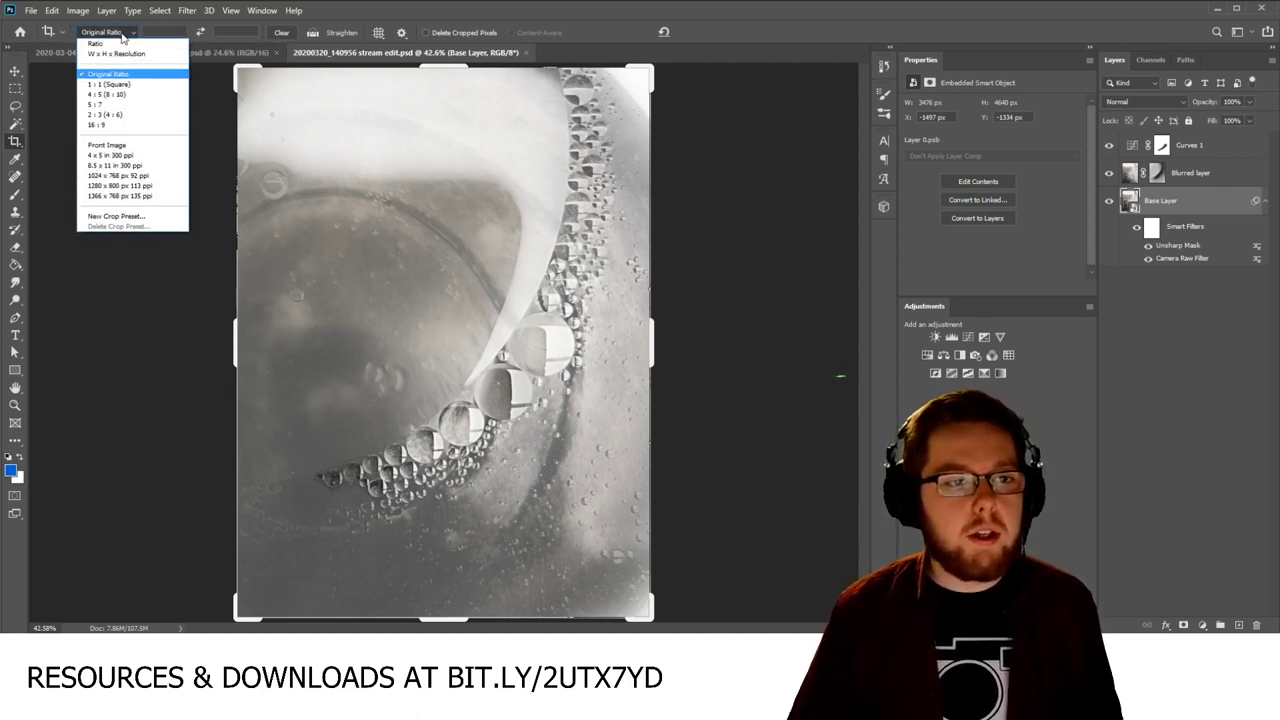
click(110, 94)
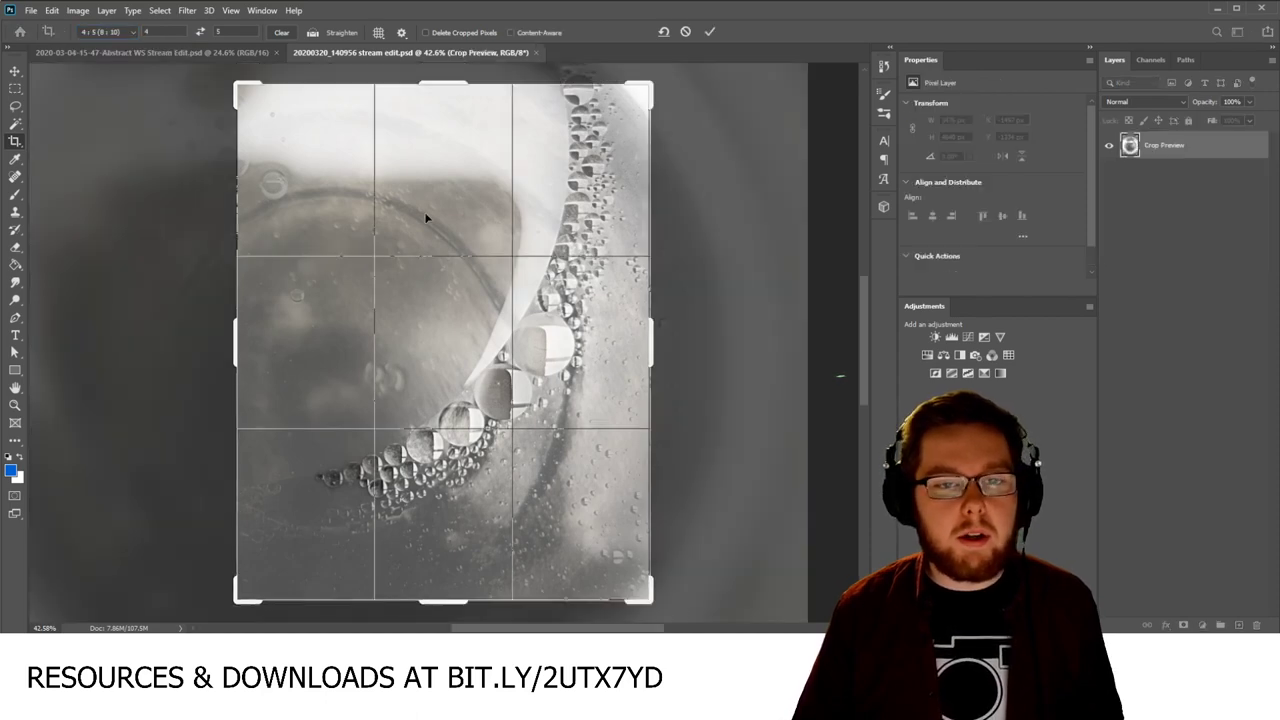
drag(423, 214, 428, 240)
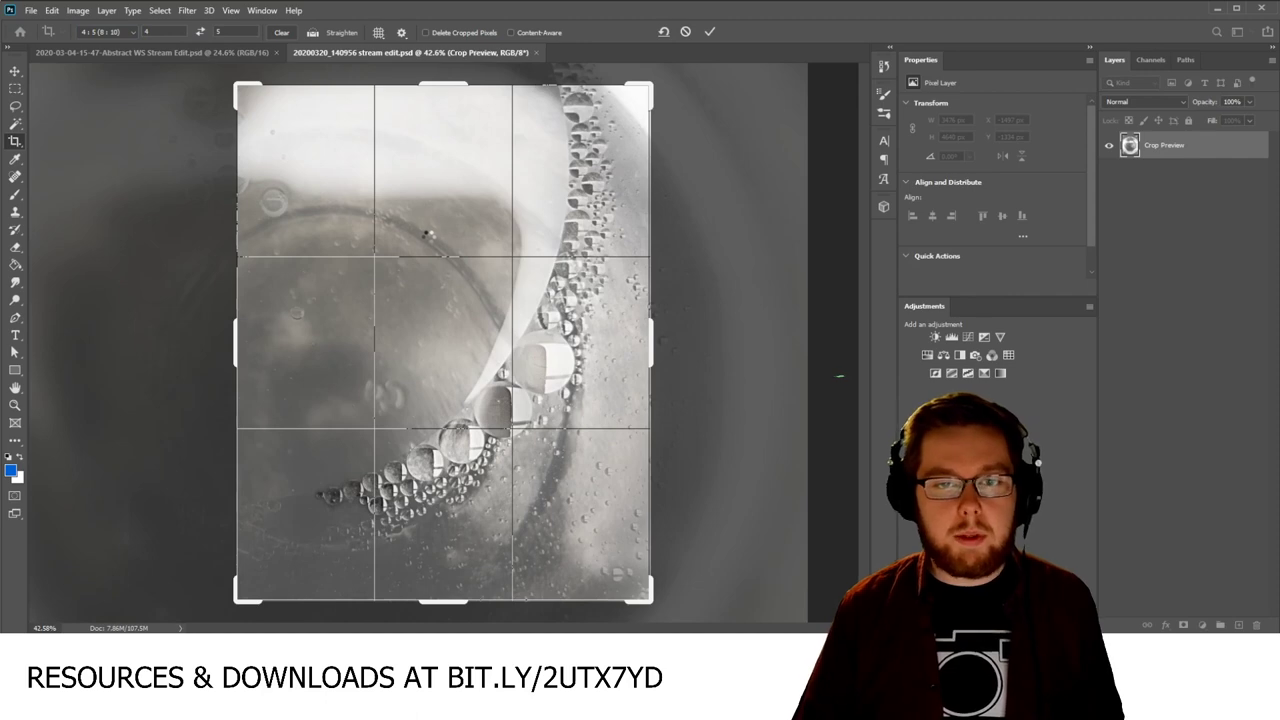
key(Return)
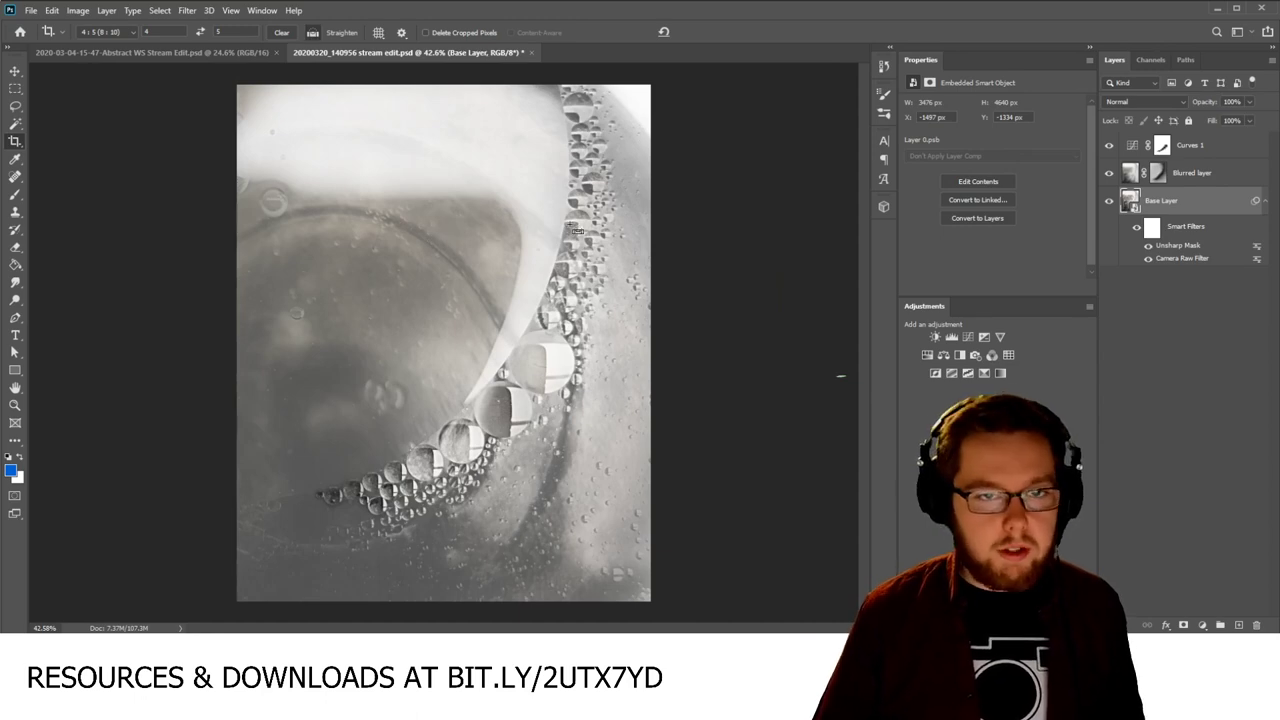
key(ctrl+s)
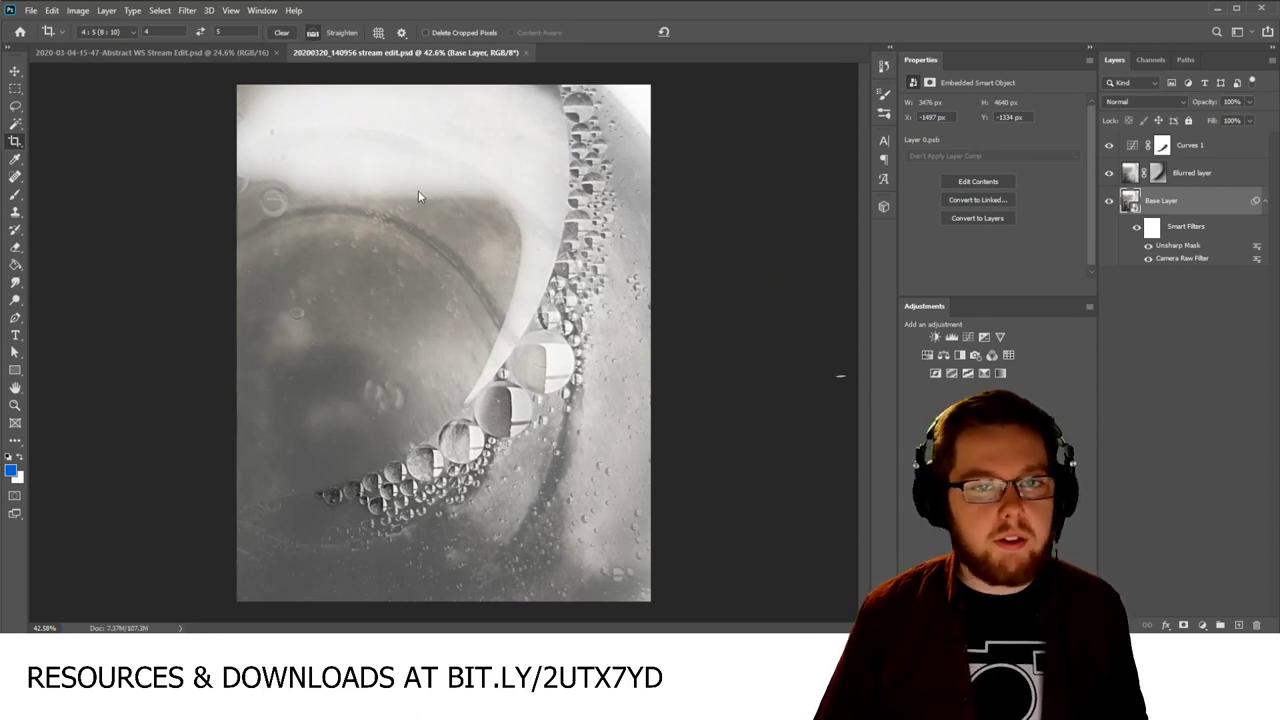
Step: Save a JPEG copy named 20200320_140956 stream edit.jpg in the Mon 23rd Samples folder at Maximum quality 12
key(ctrl+shift+s)
click(200, 435)
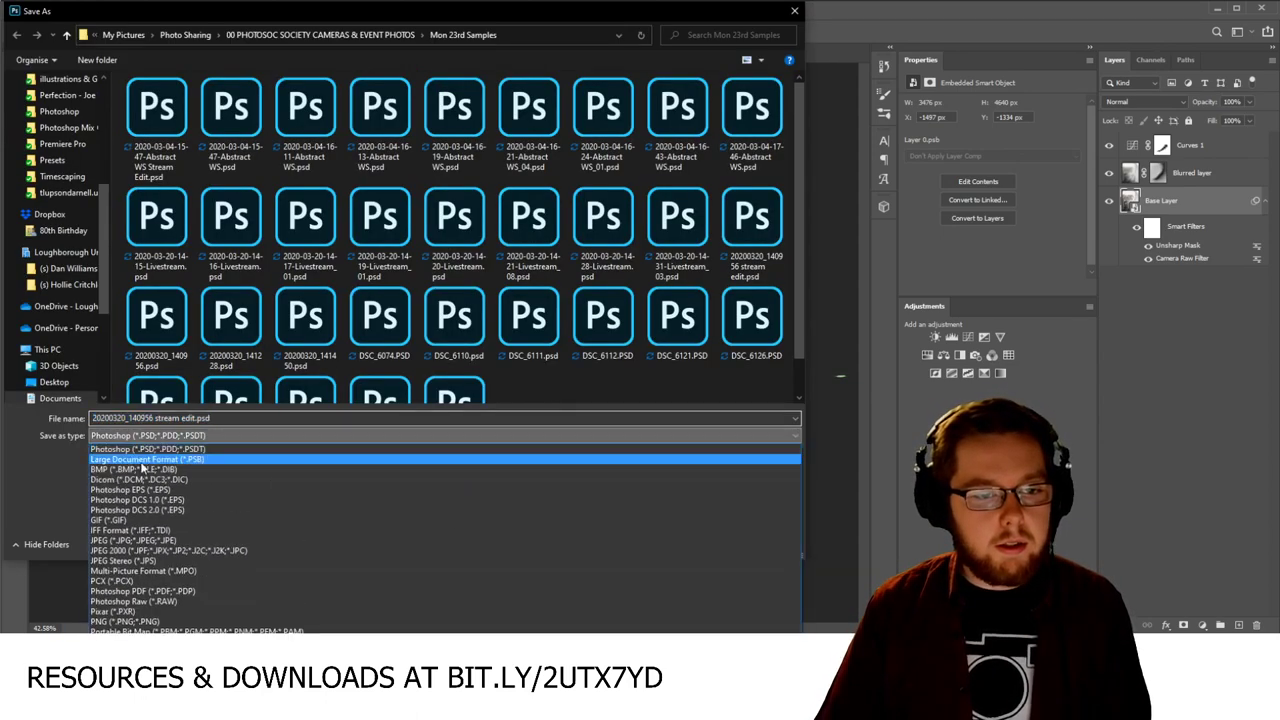
click(117, 540)
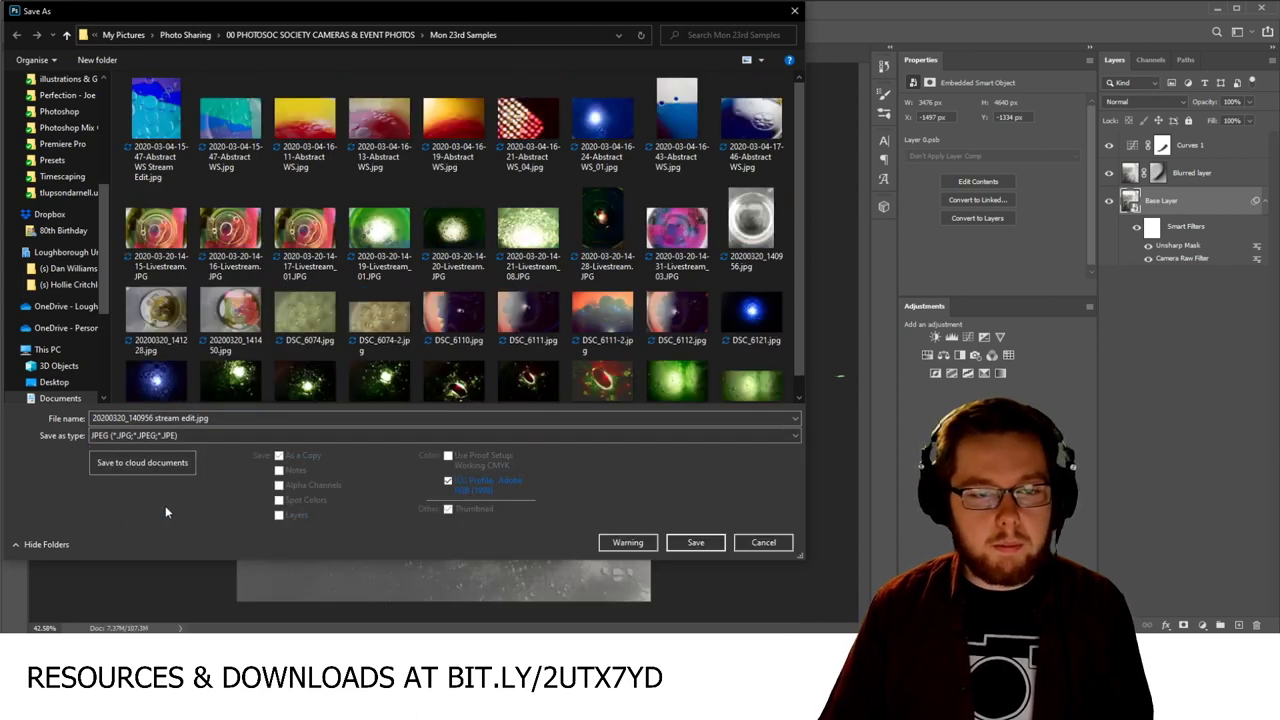
key(Escape)
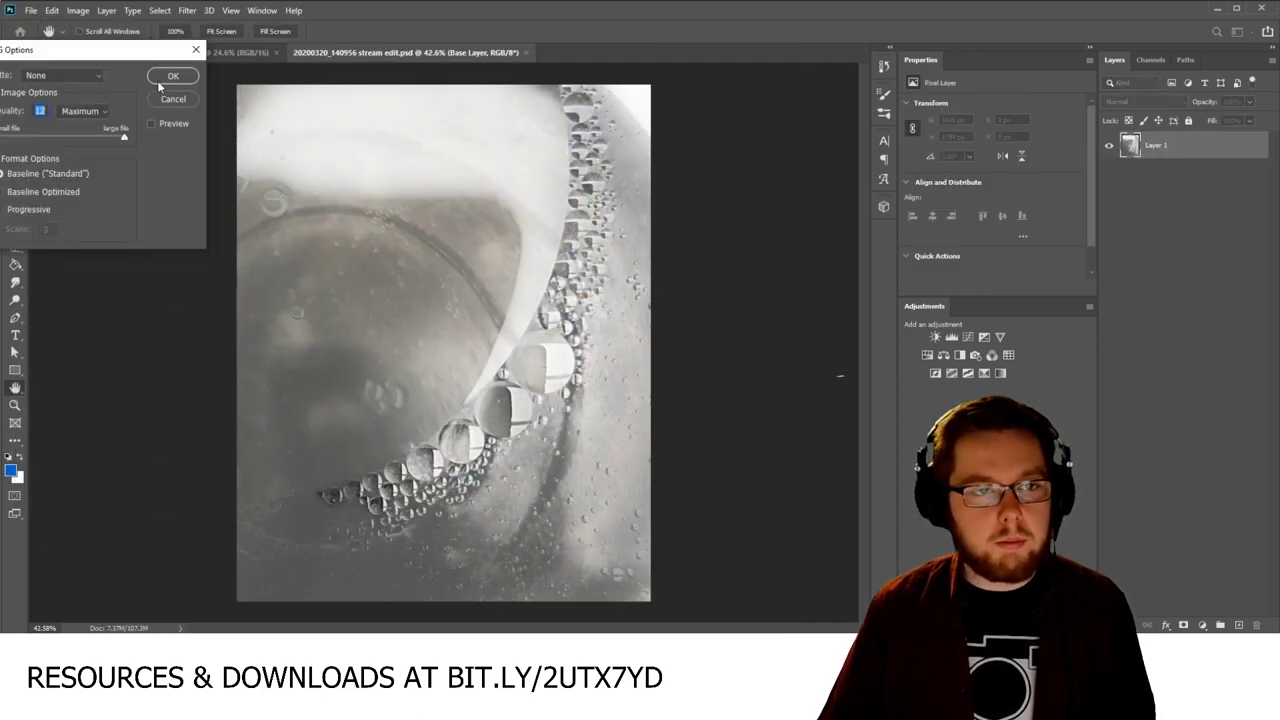
click(158, 86)
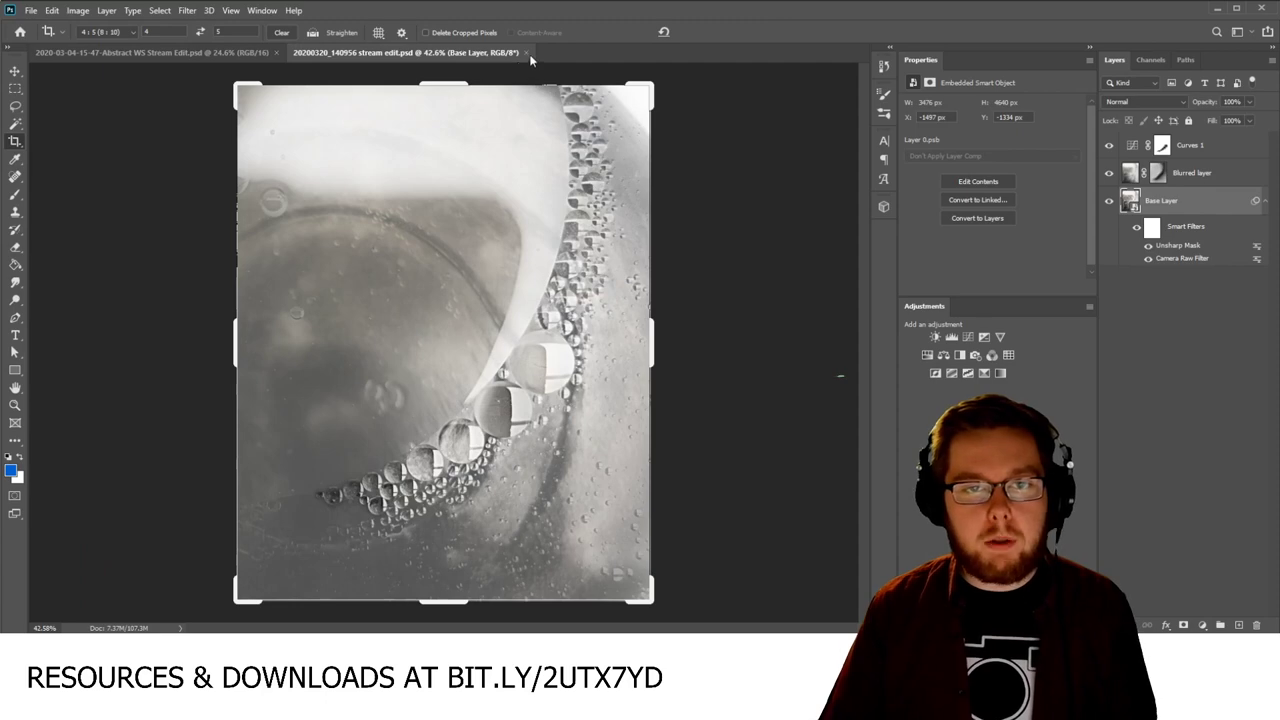
Step: Leave cropping with the current frame applied, compare both open stream edits without the interface panels, and save the bubble photo document
click(760, 262)
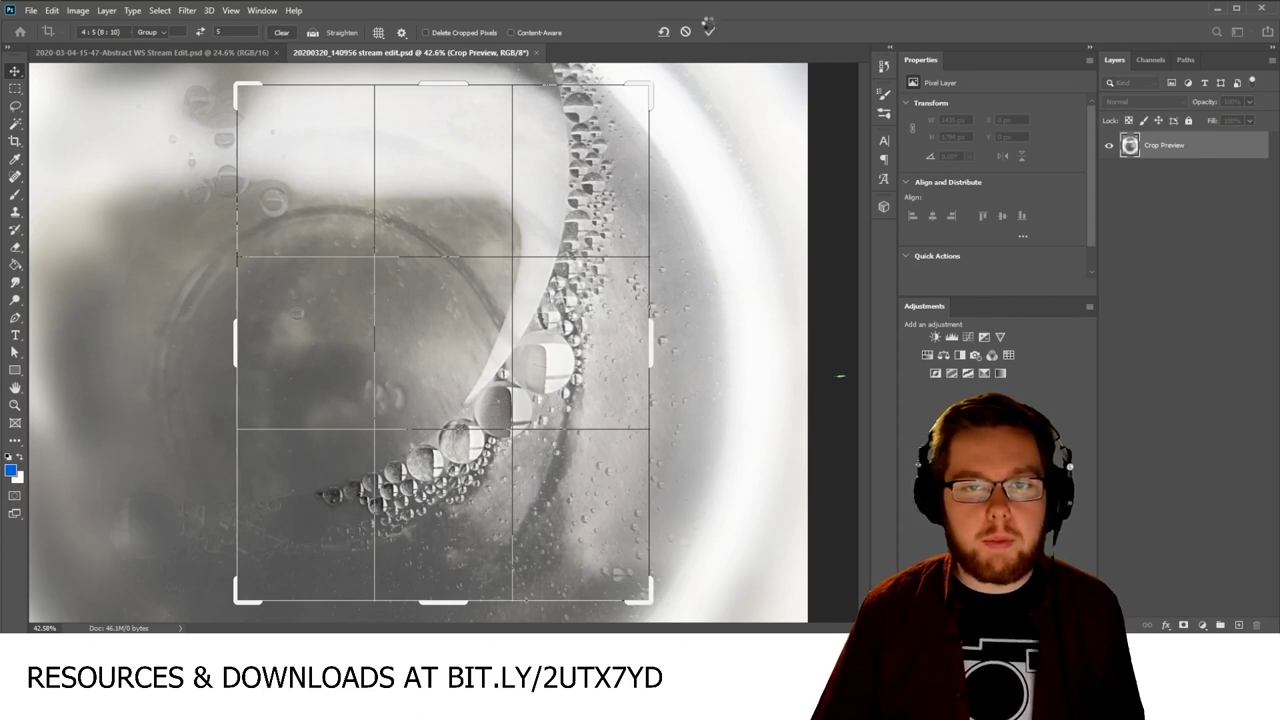
click(709, 30)
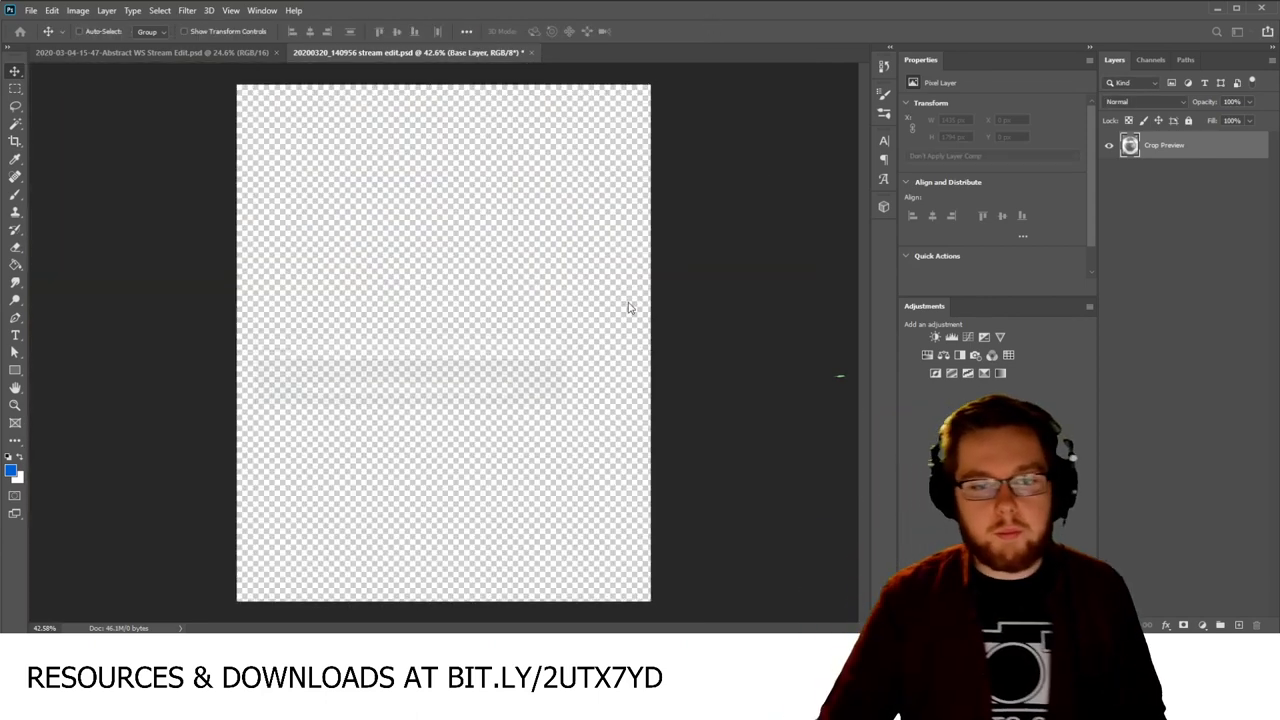
key(Tab)
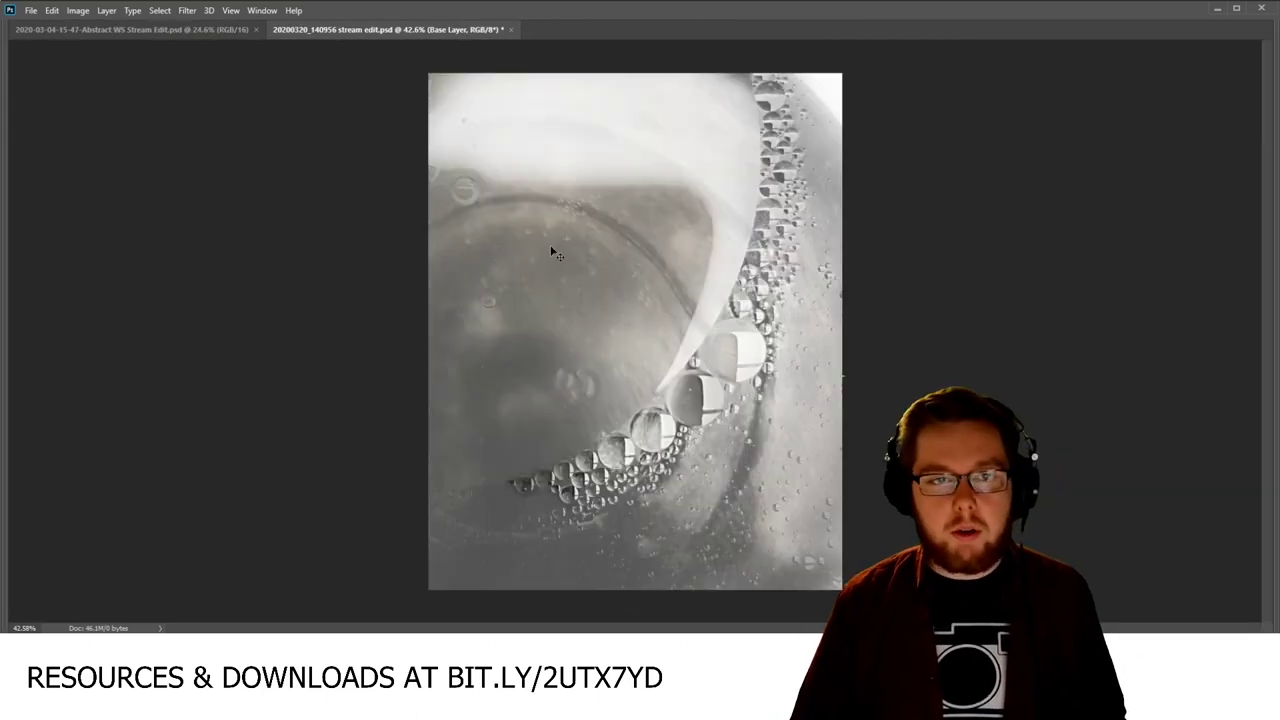
click(178, 30)
click(345, 29)
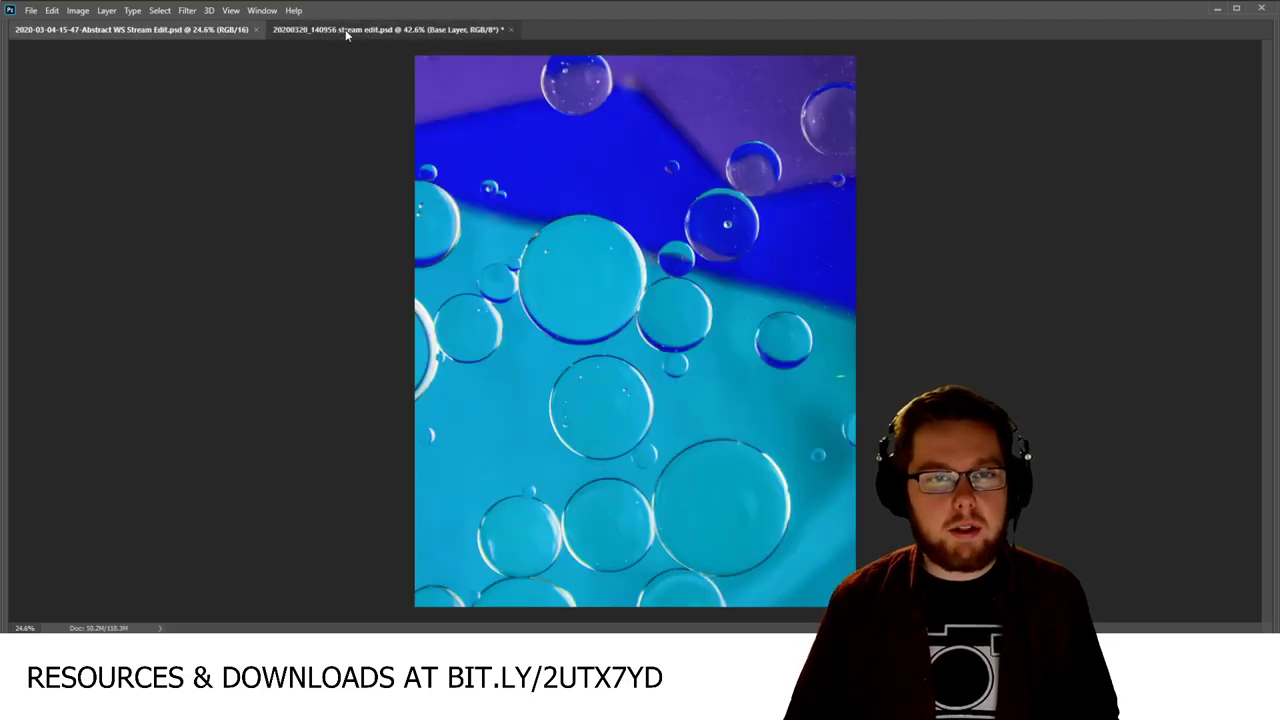
click(178, 30)
click(295, 30)
key(Tab)
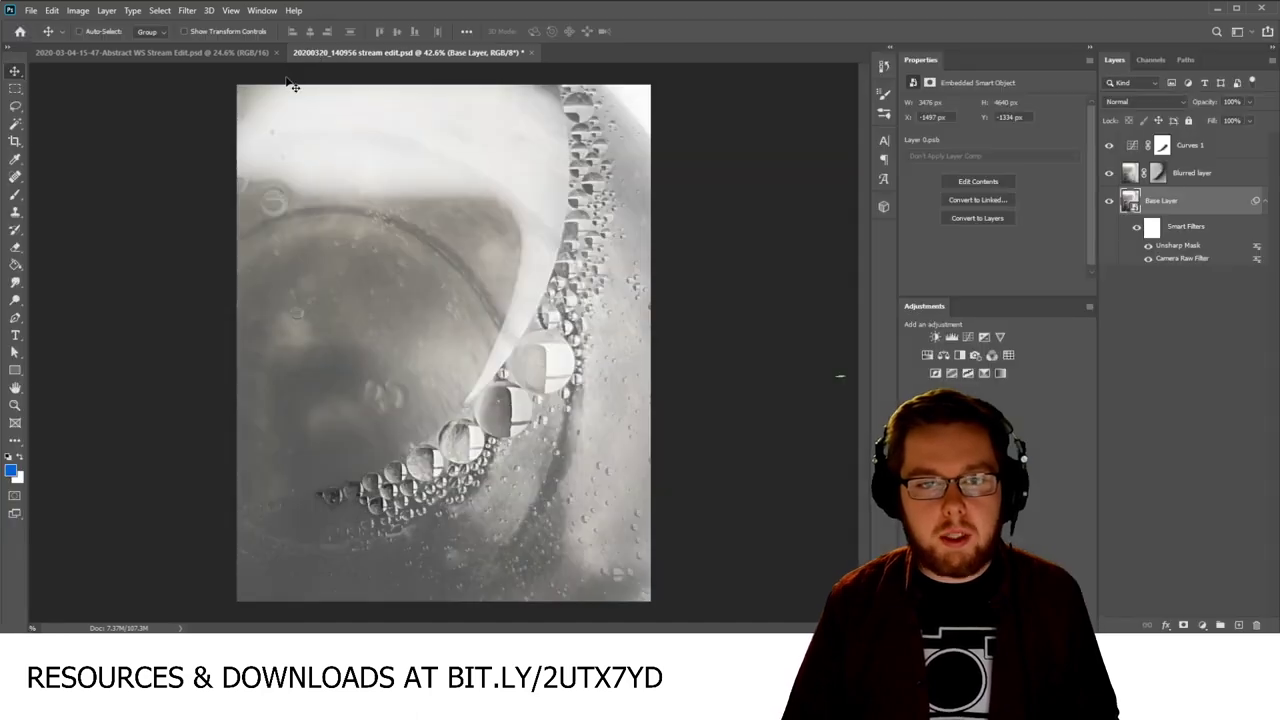
key(ctrl+s)
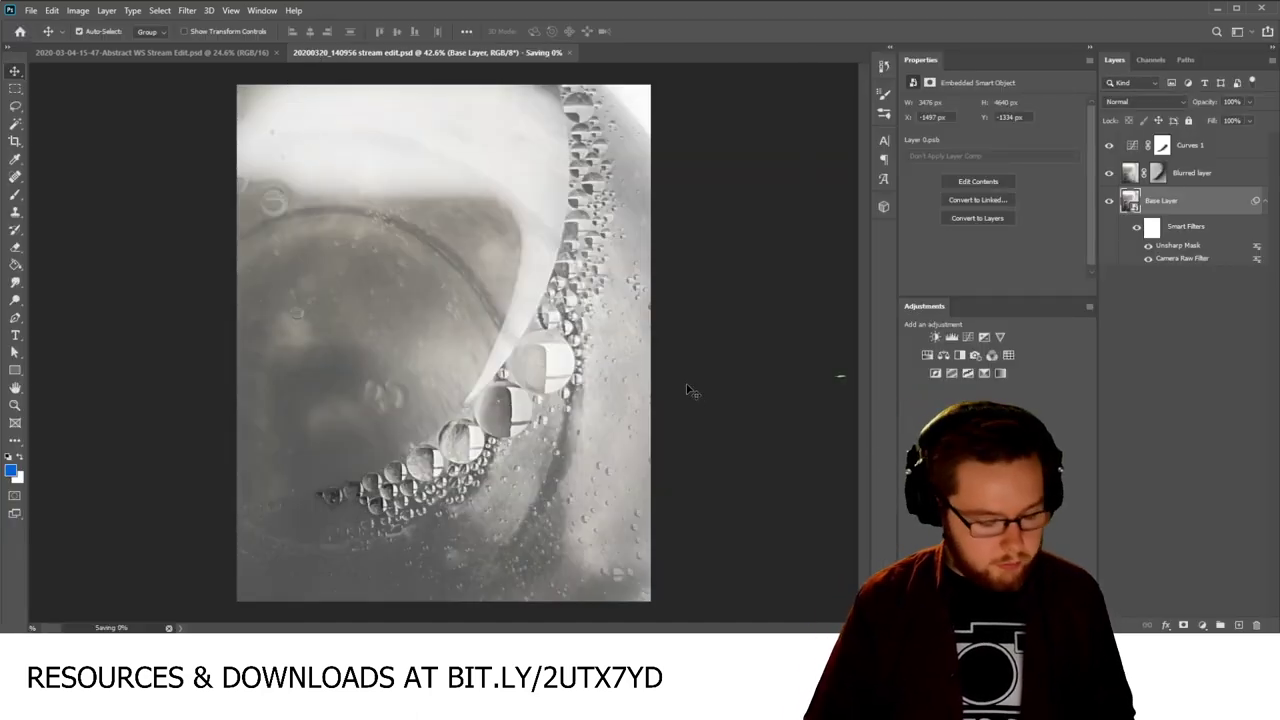
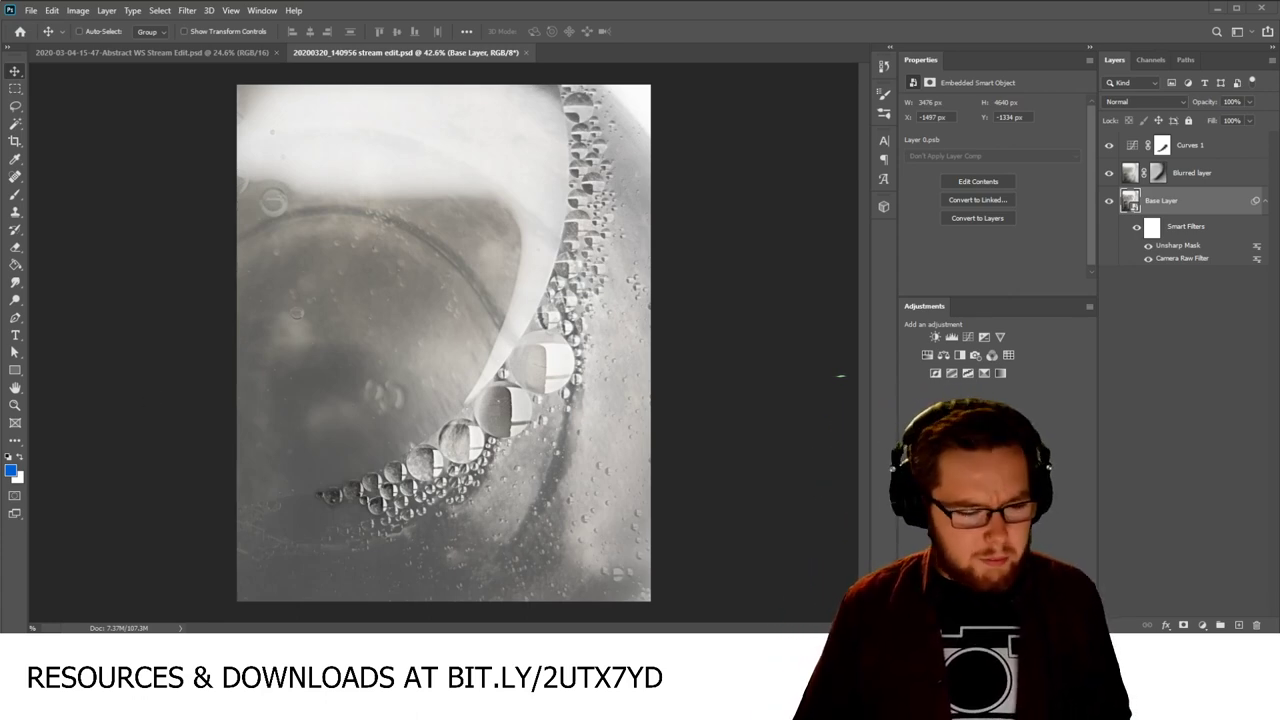
Step: Switch to File Explorer, open the 191023 Macro folder within 00 PHOTOSOC SOCIETY CAMERAS & EVENT PHOTOS, and show its contents as large thumbnails
key(alt+Tab)
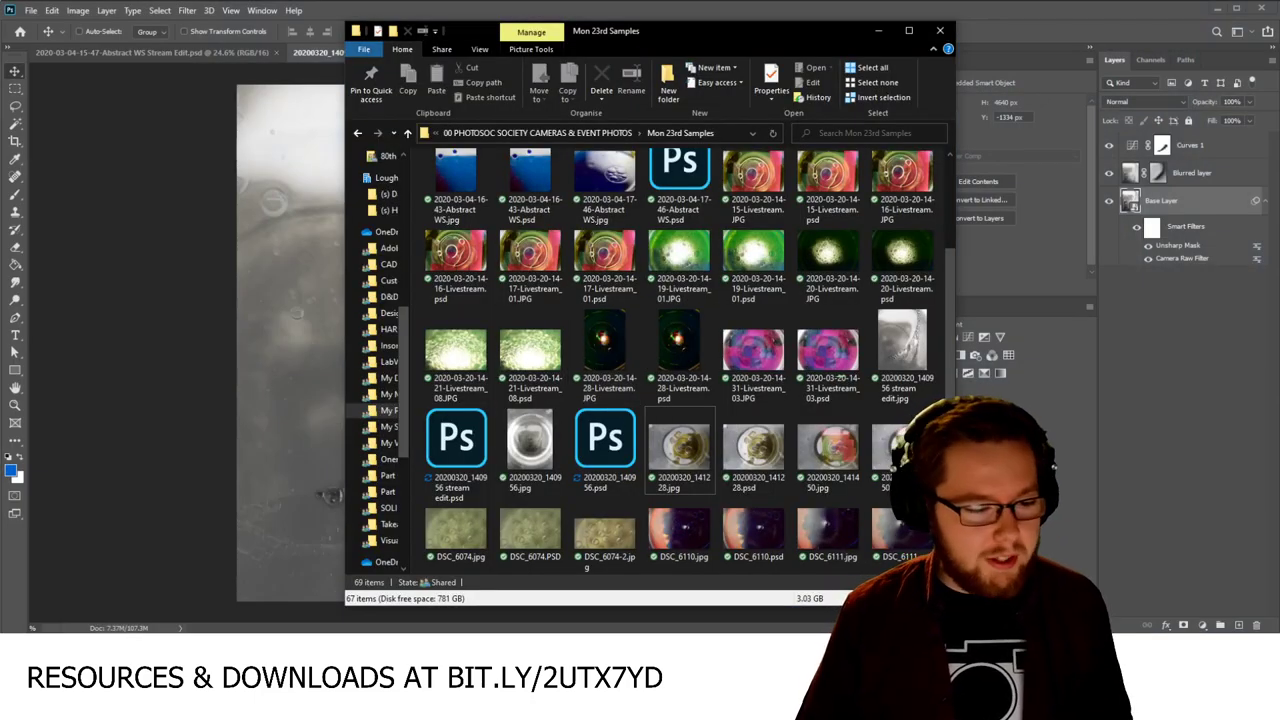
key(alt+Tab)
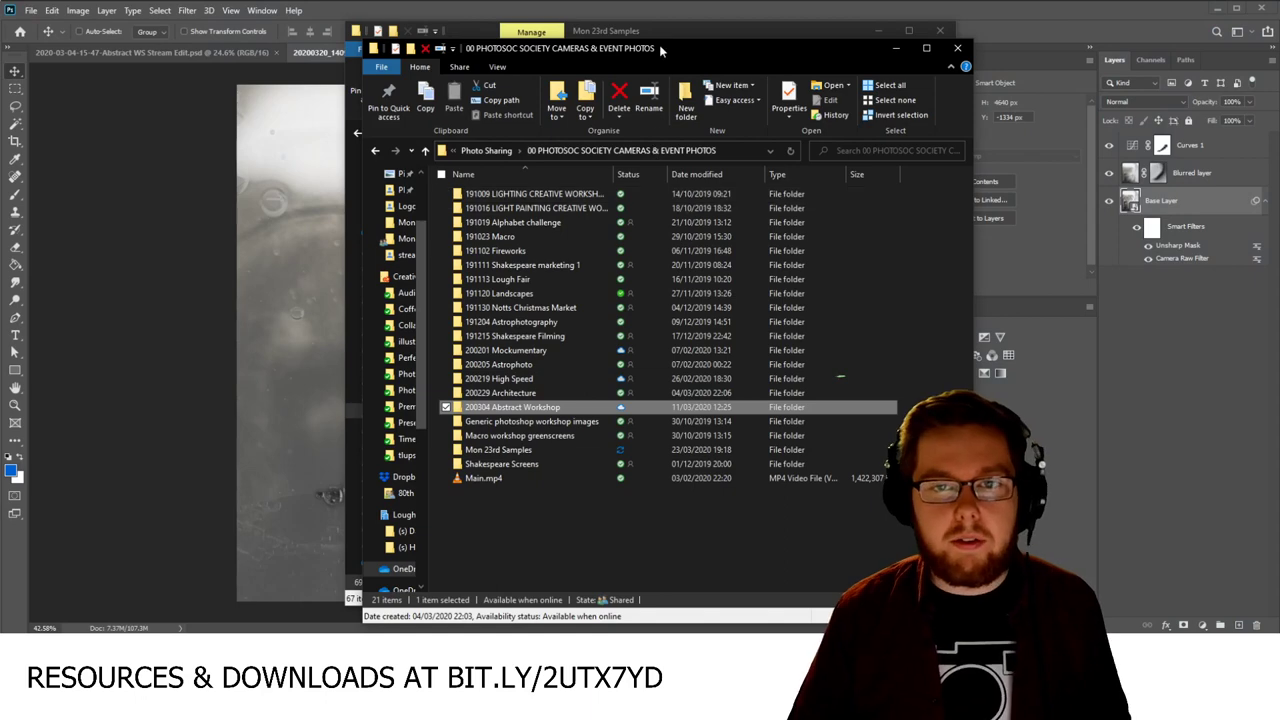
drag(660, 48, 390, 28)
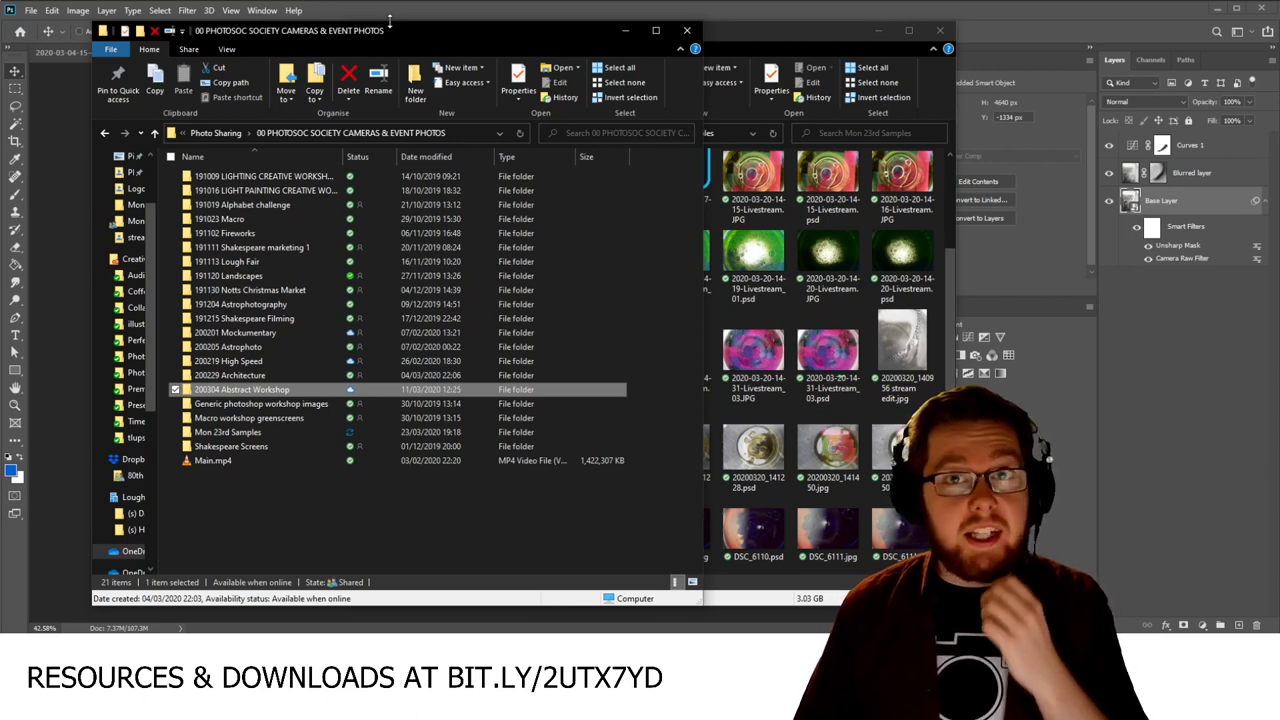
click(403, 505)
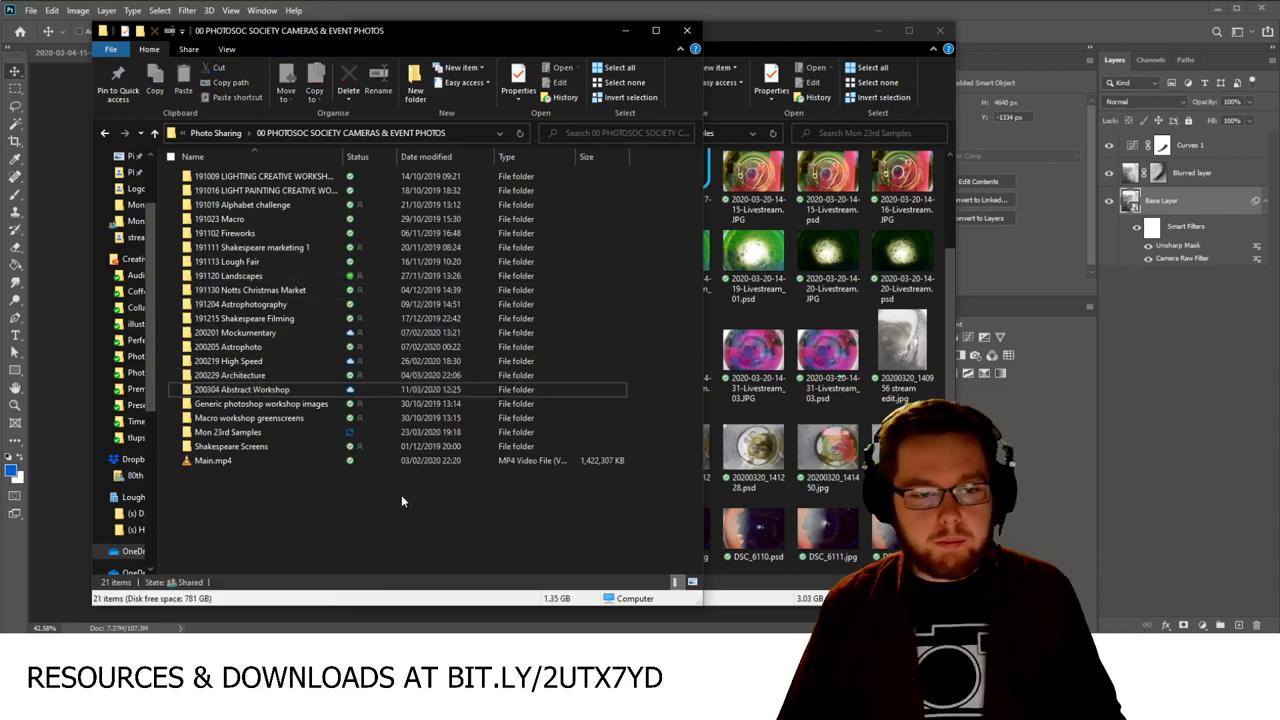
click(296, 389)
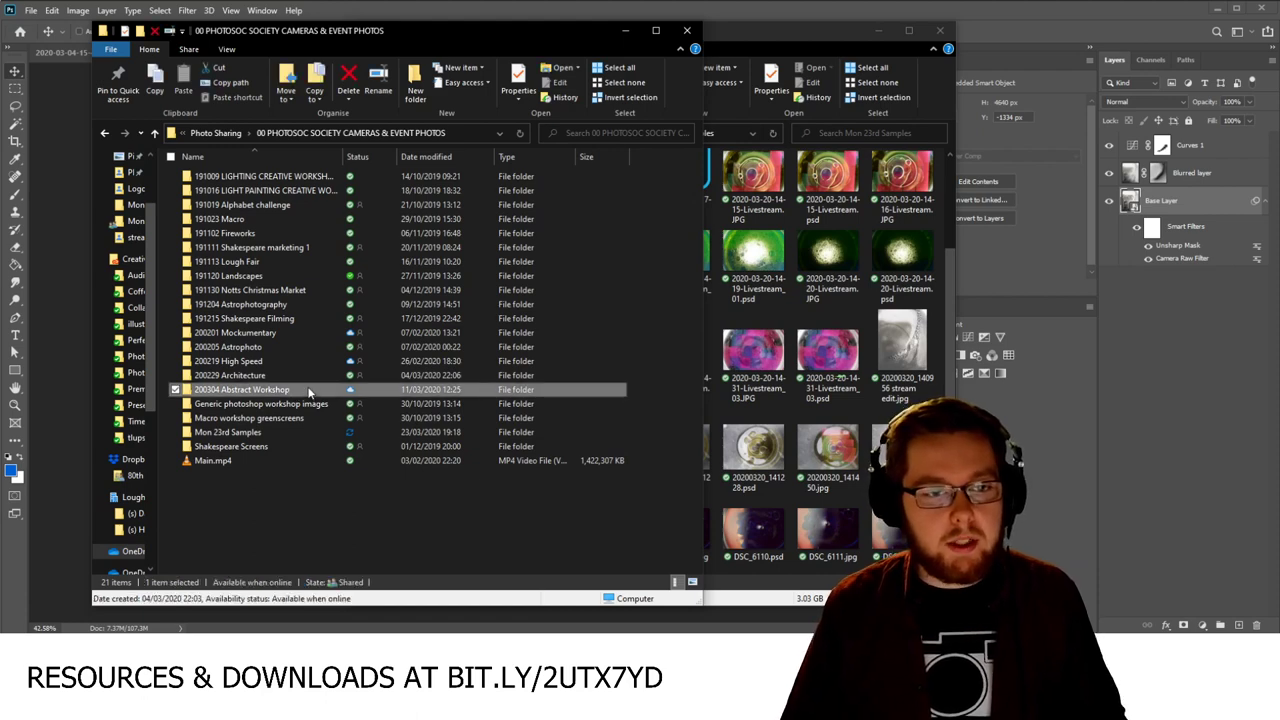
right_click(270, 223)
click(274, 222)
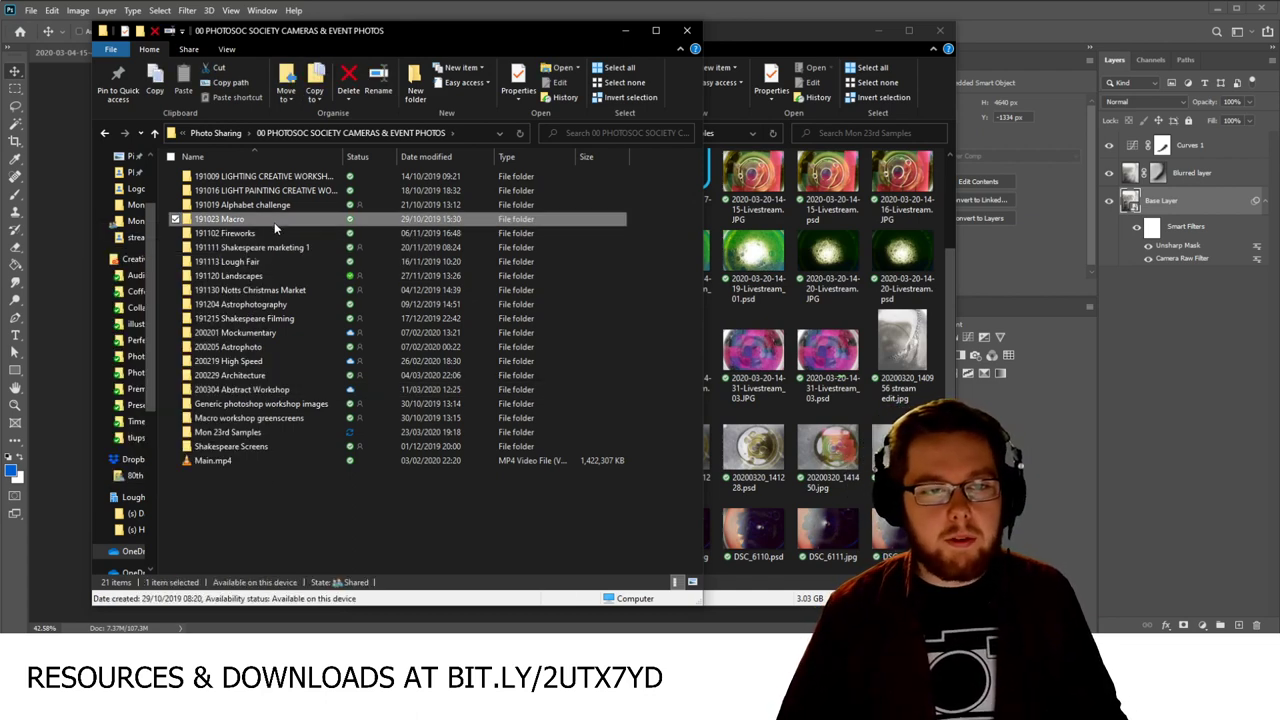
double_click(274, 222)
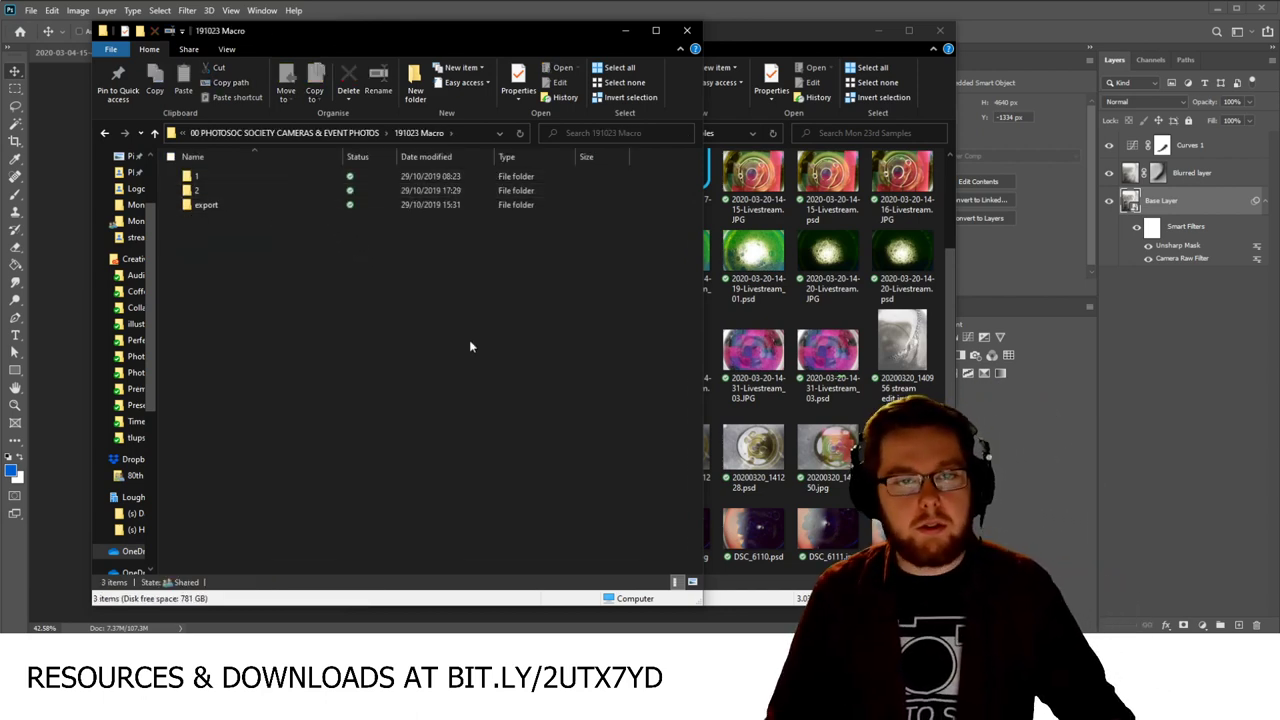
click(692, 582)
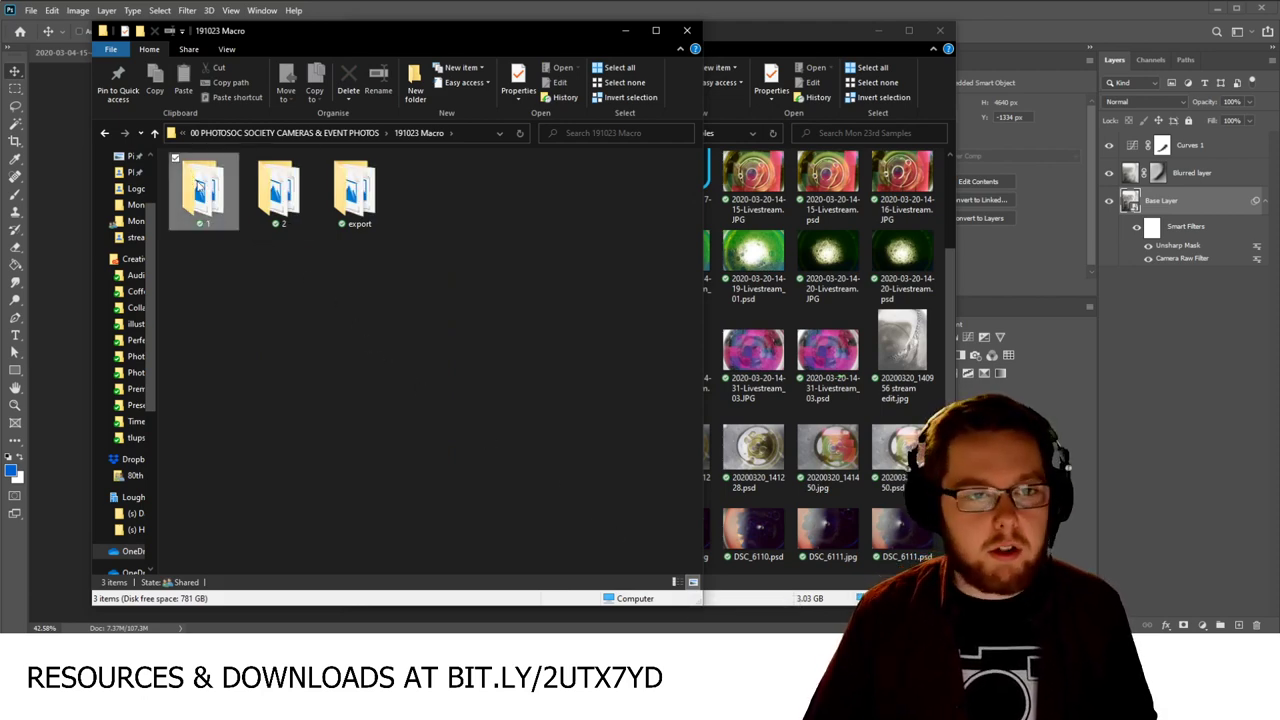
Step: Look through the photos in subfolders 1 and 2 of the 191023 Macro folder
double_click(203, 190)
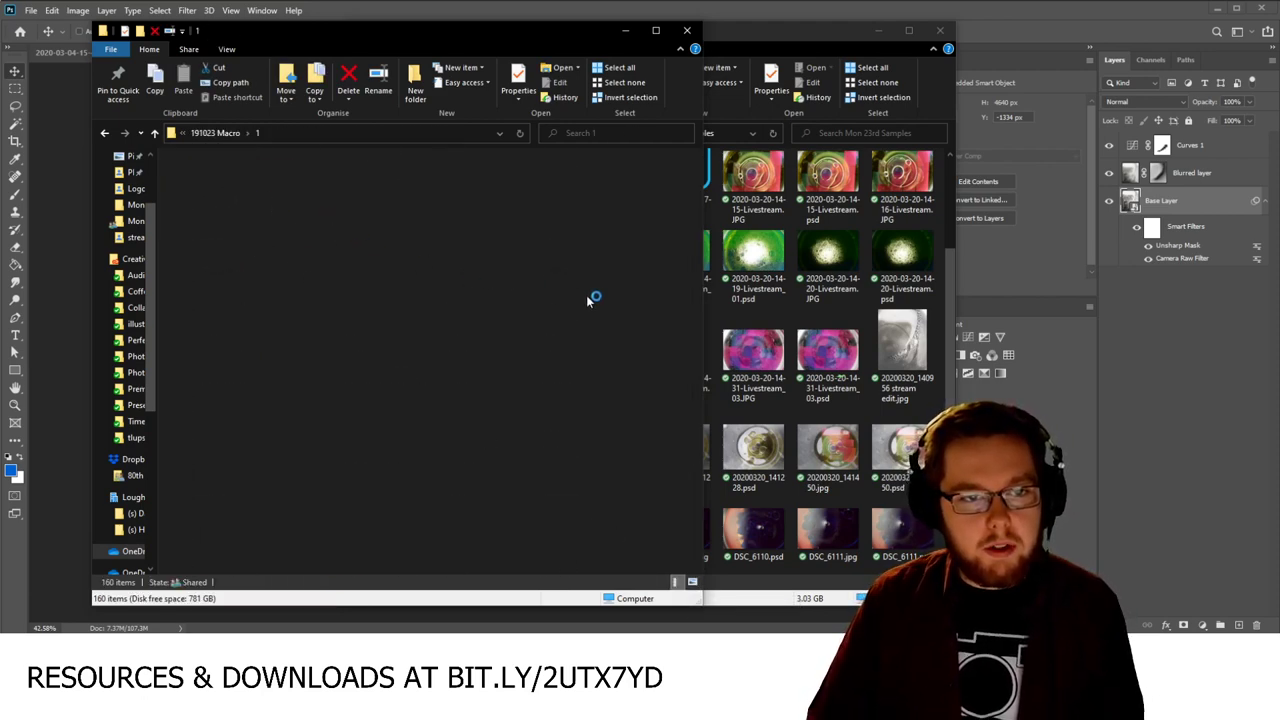
scroll(585, 290, down, 5)
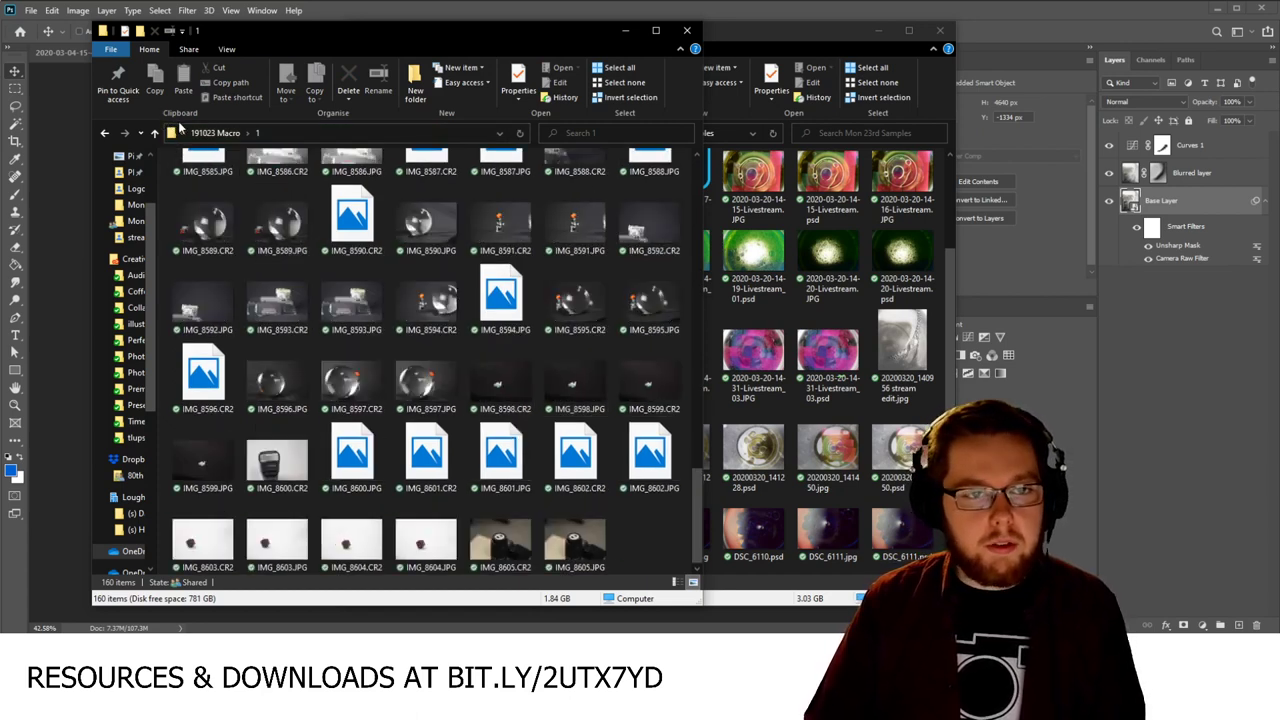
click(216, 133)
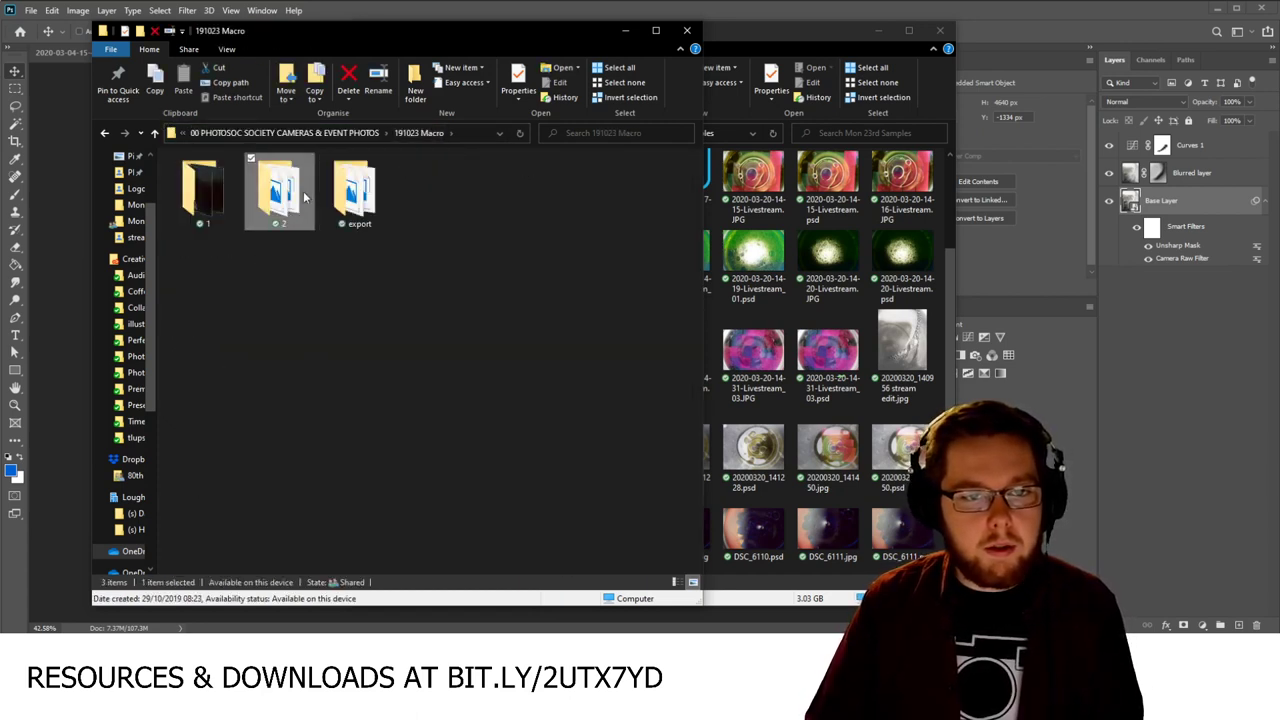
double_click(300, 192)
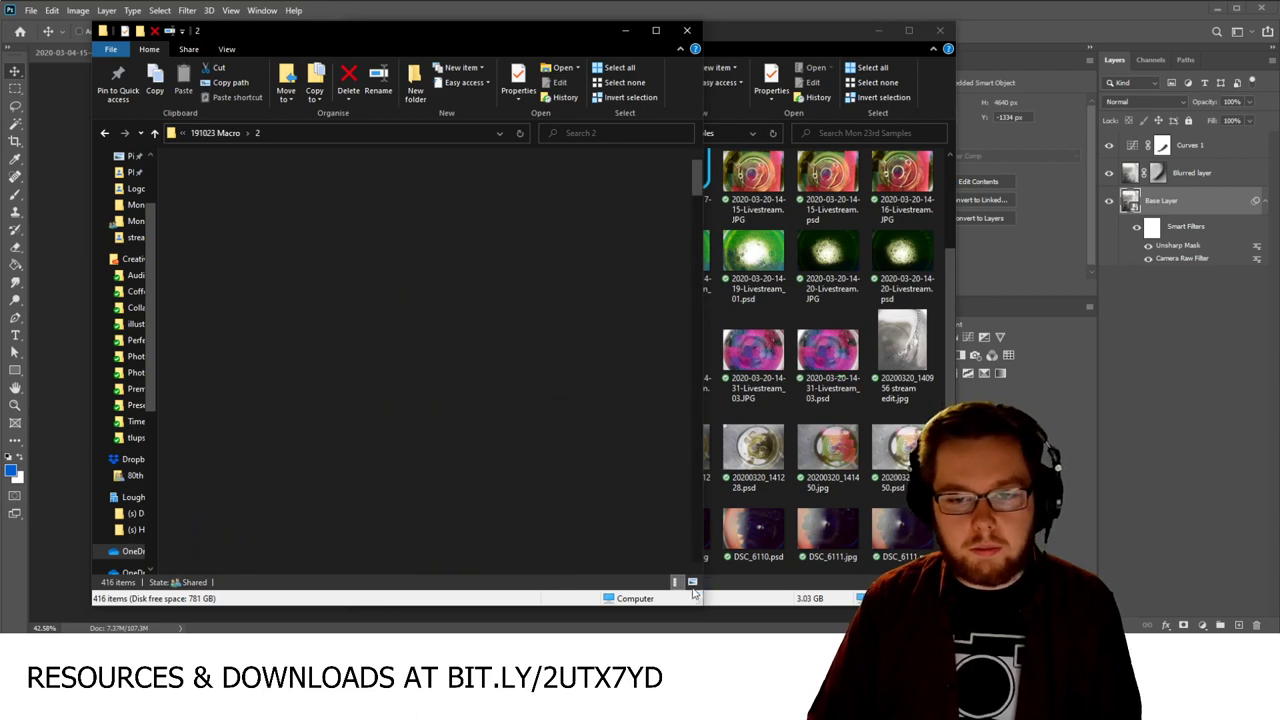
scroll(548, 478, down, 15)
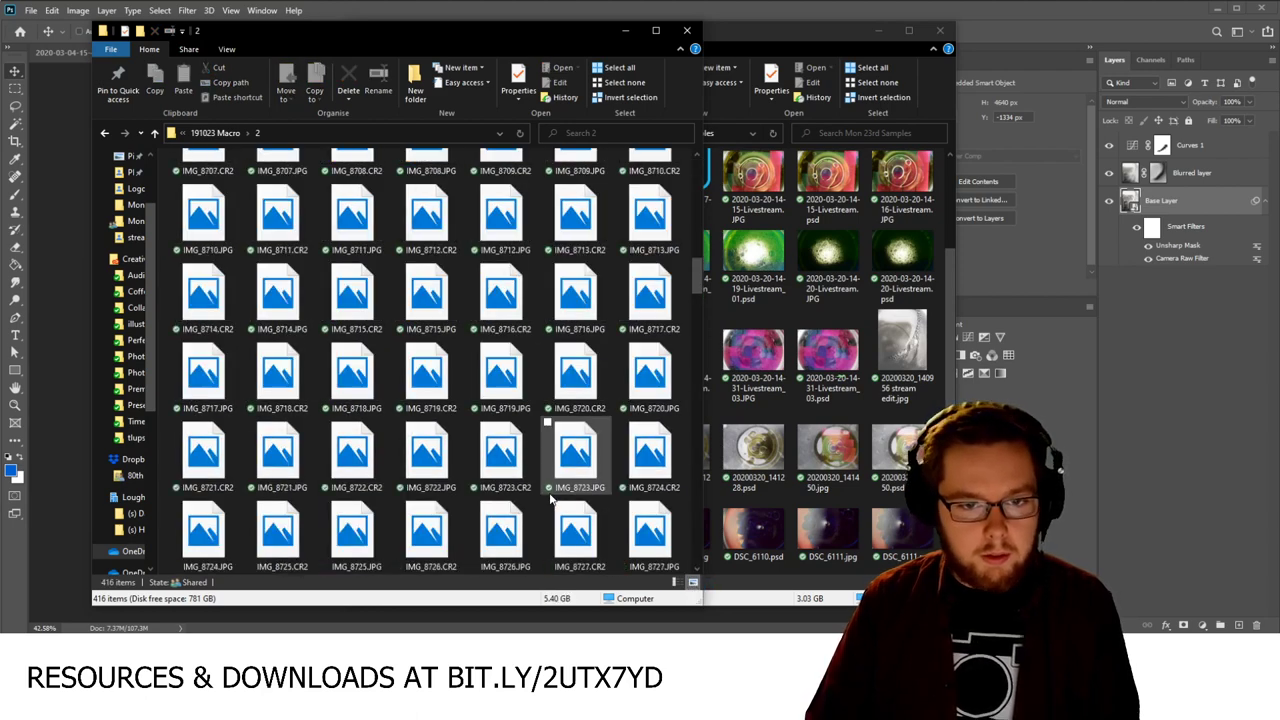
scroll(548, 490, down, 10)
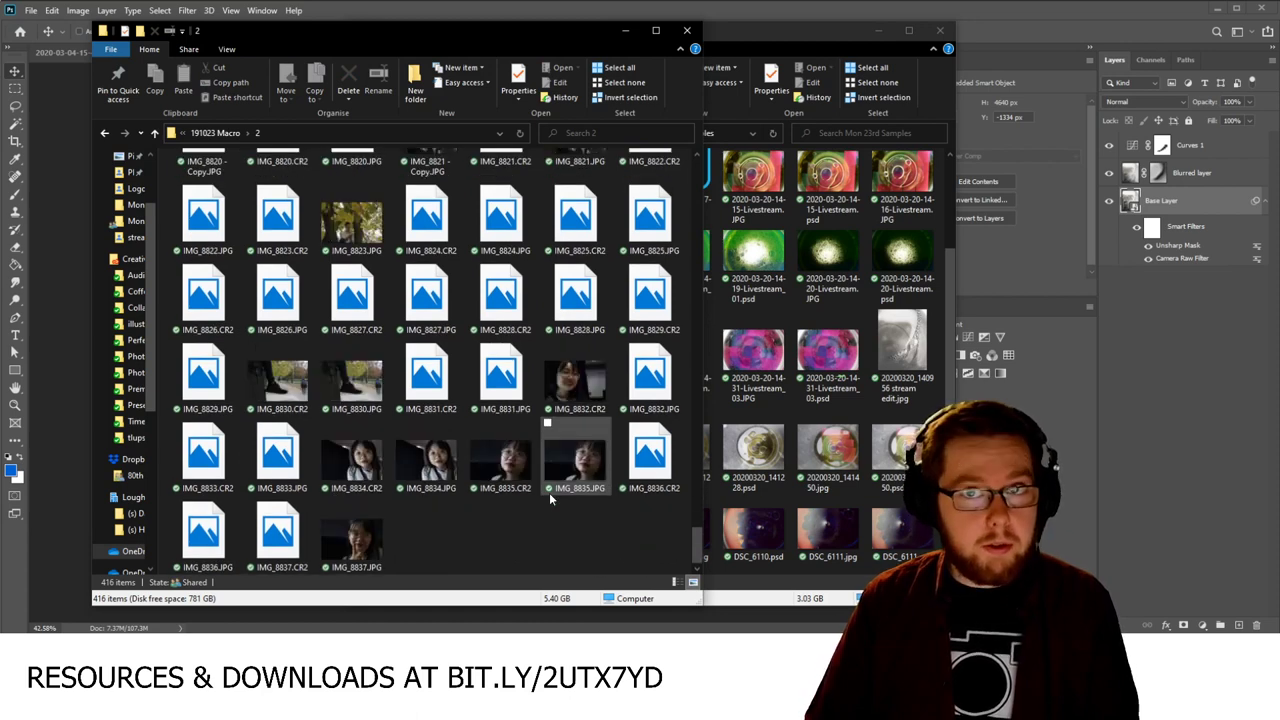
scroll(522, 535, up, 4)
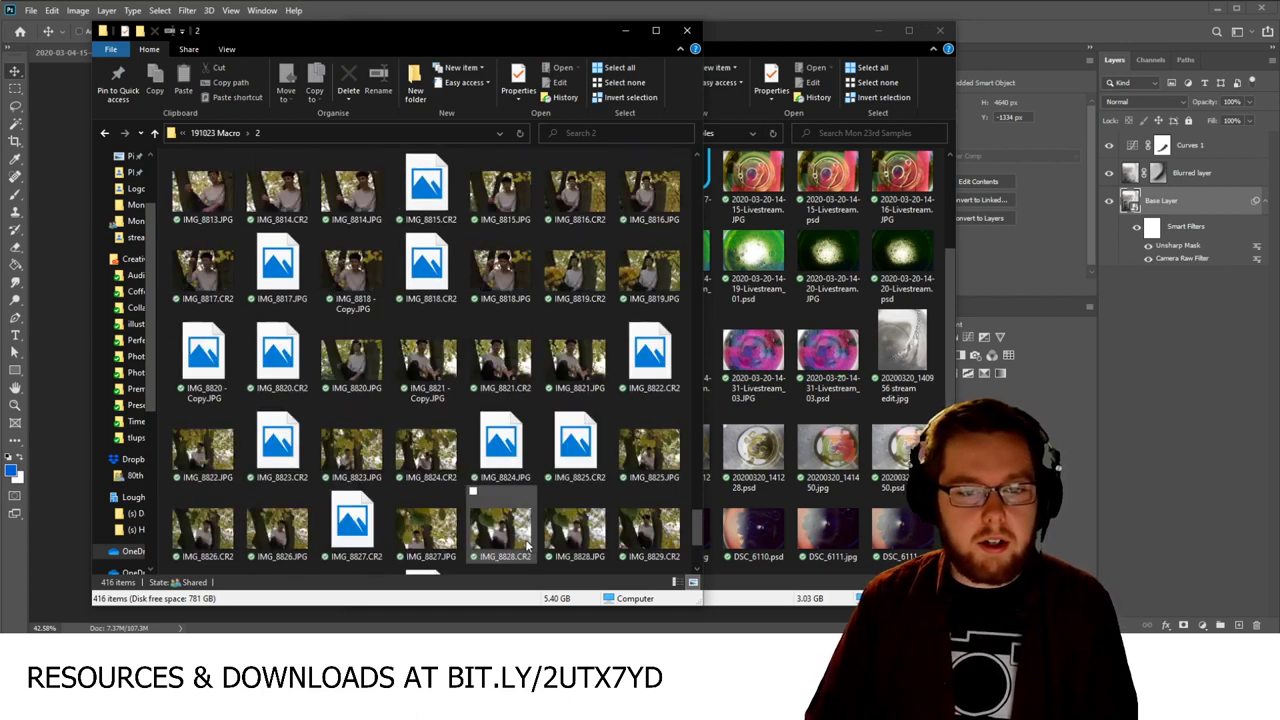
Step: Open the export subfolder of 191023 Macro and show its JPG photos as large thumbnails
key(alt+Up)
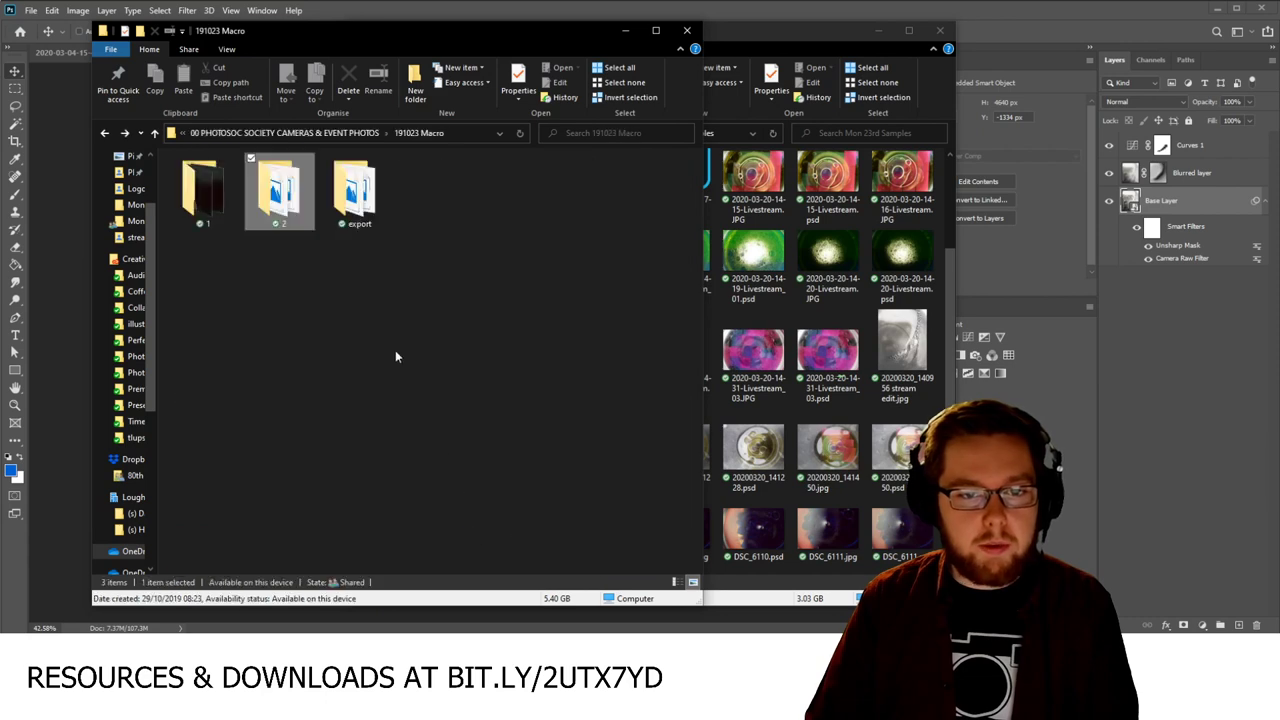
double_click(346, 210)
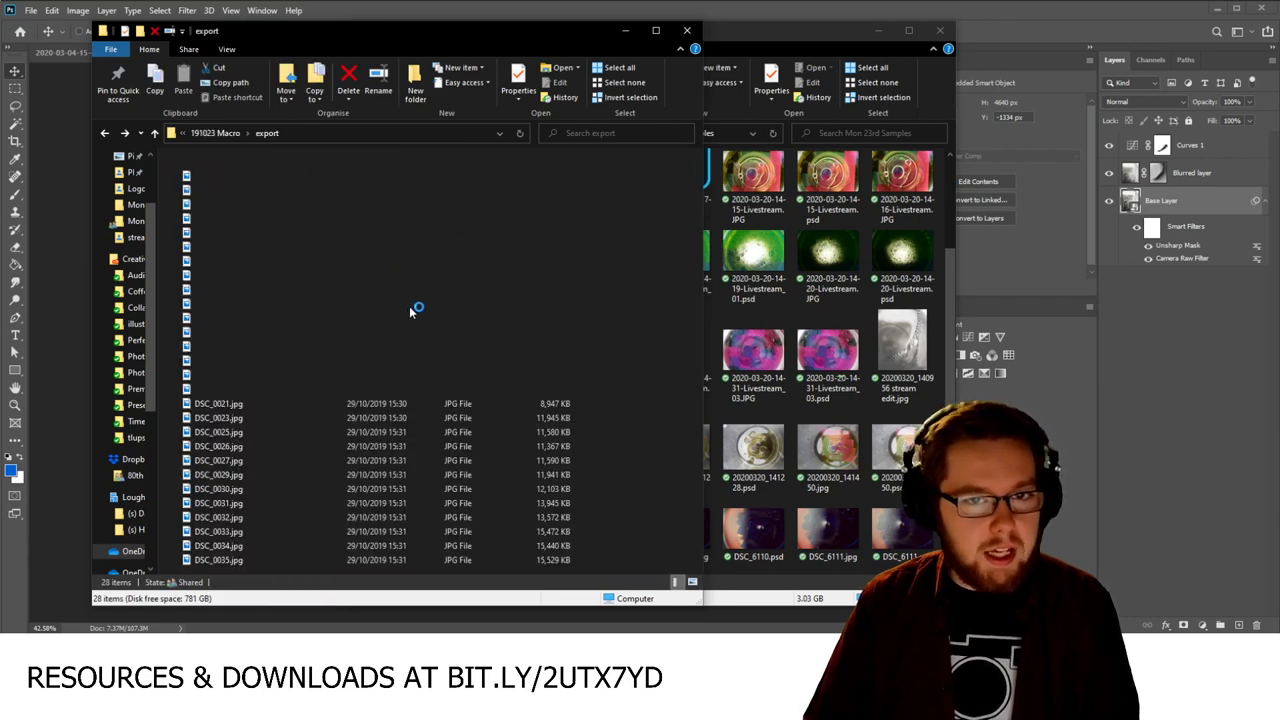
click(693, 582)
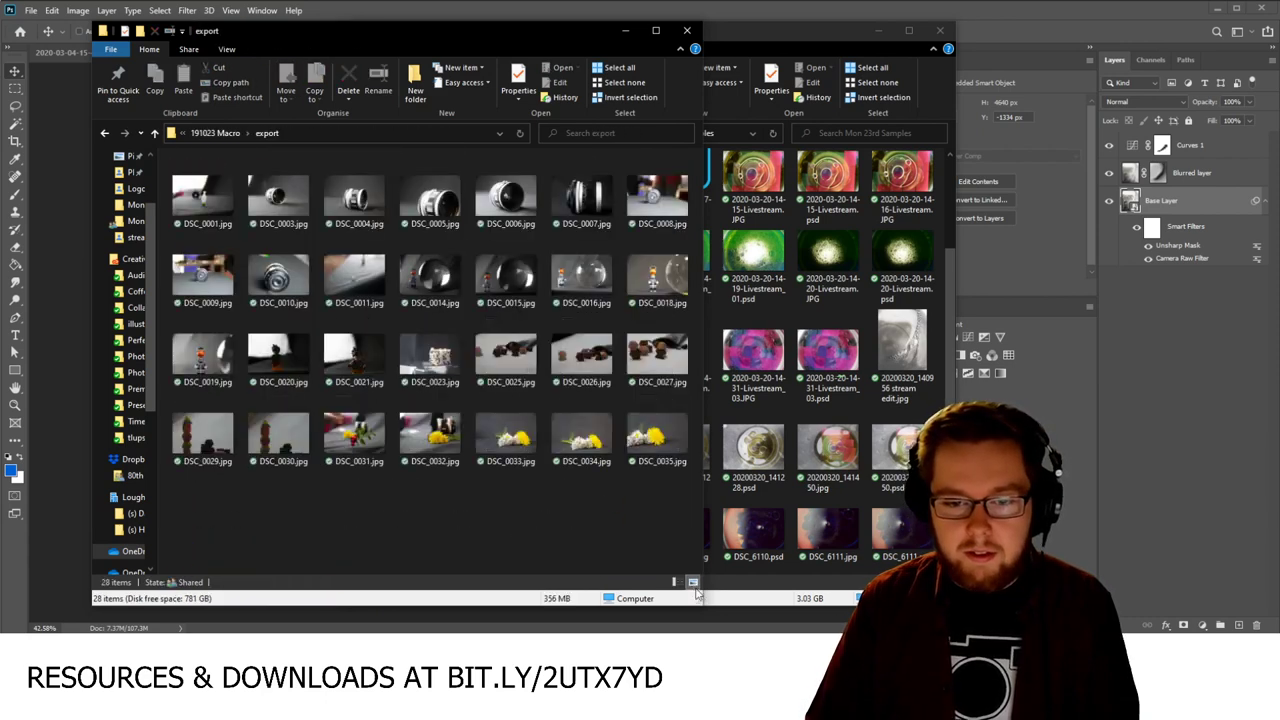
Step: Open the Macro workshop greenscreens folder within 00 PHOTOSOC SOCIETY CAMERAS & EVENT PHOTOS and show its files as large thumbnails
click(226, 134)
click(305, 133)
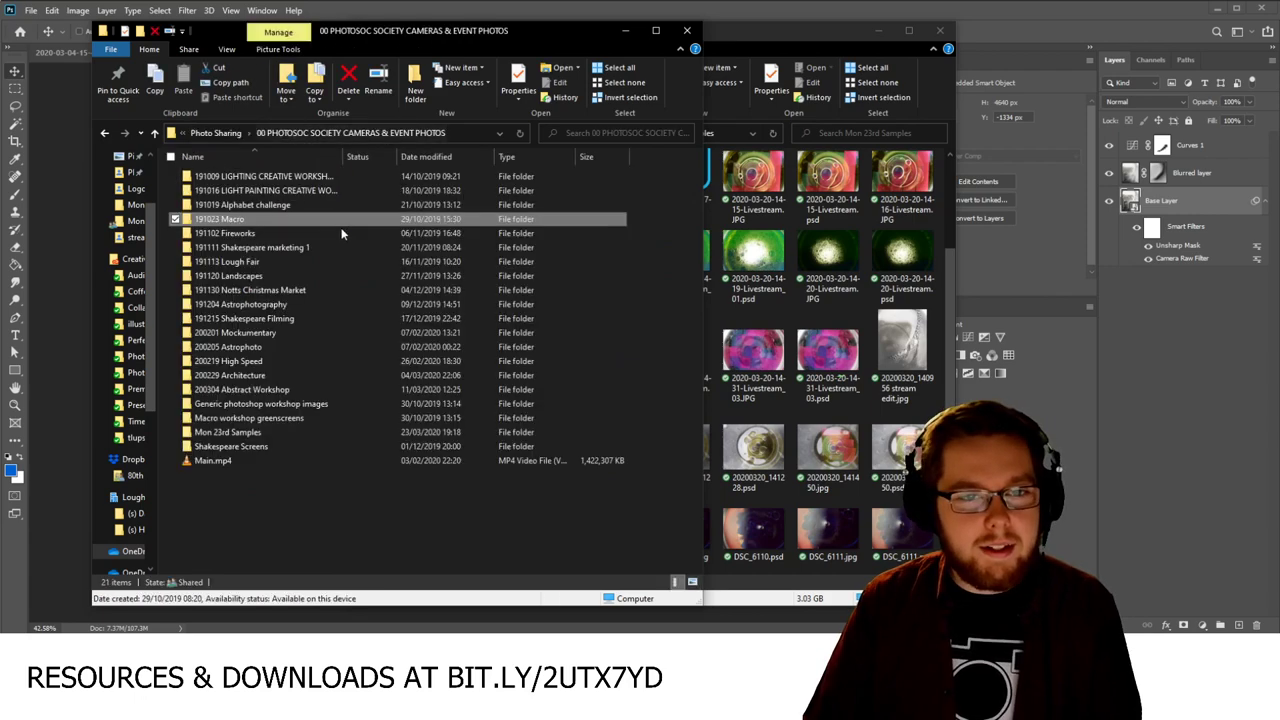
click(320, 420)
double_click(320, 418)
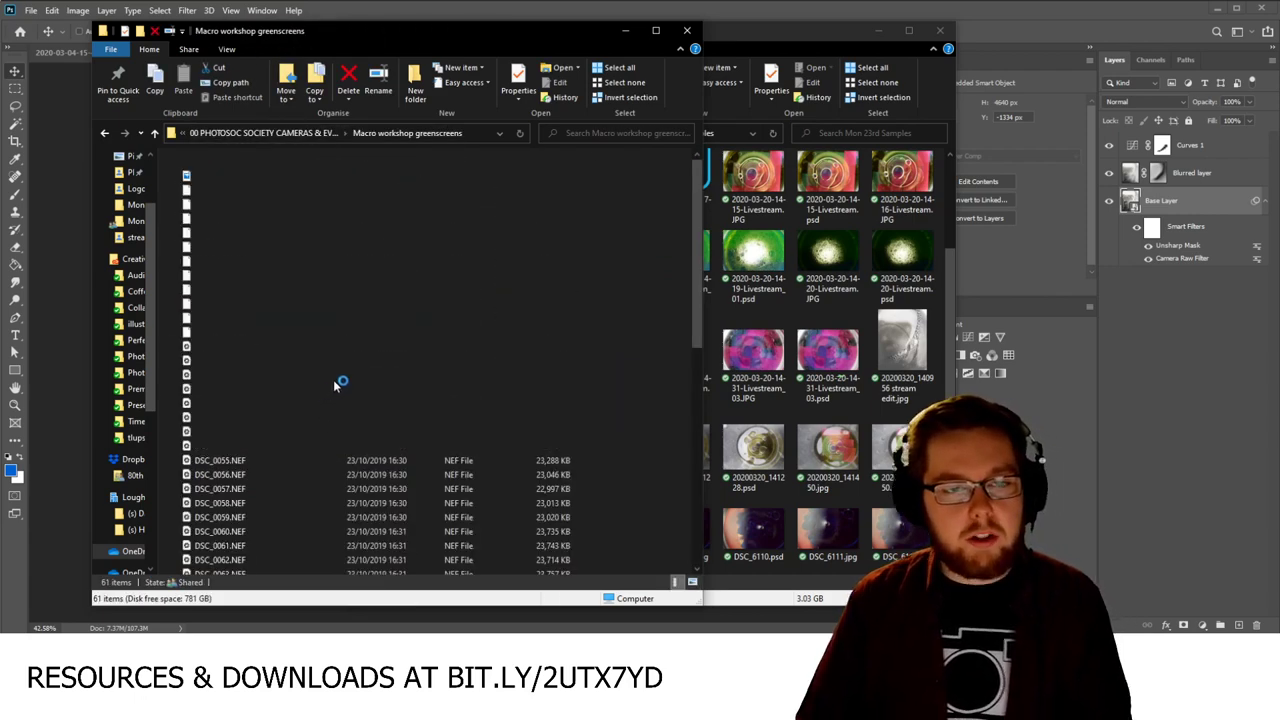
click(693, 582)
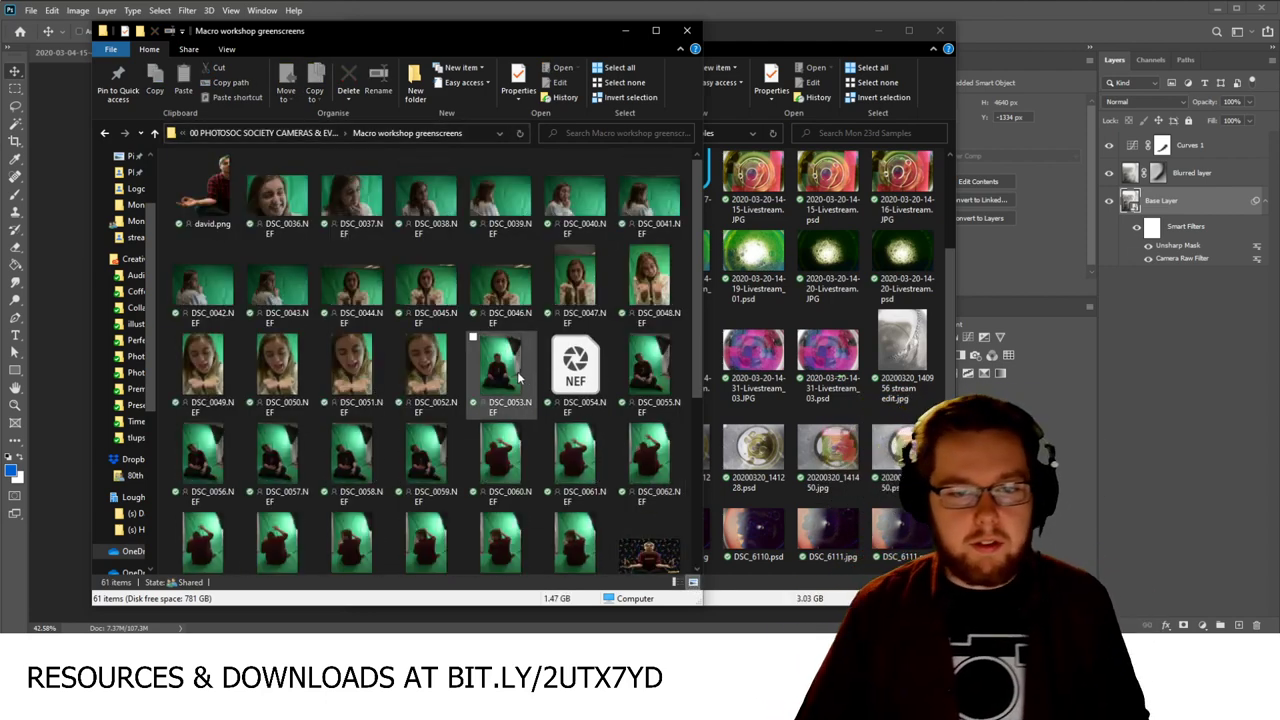
Step: Select DSC_0087.NEF among the greenscreen files and switch the folder view to extra large icons
scroll(500, 360, down, 3)
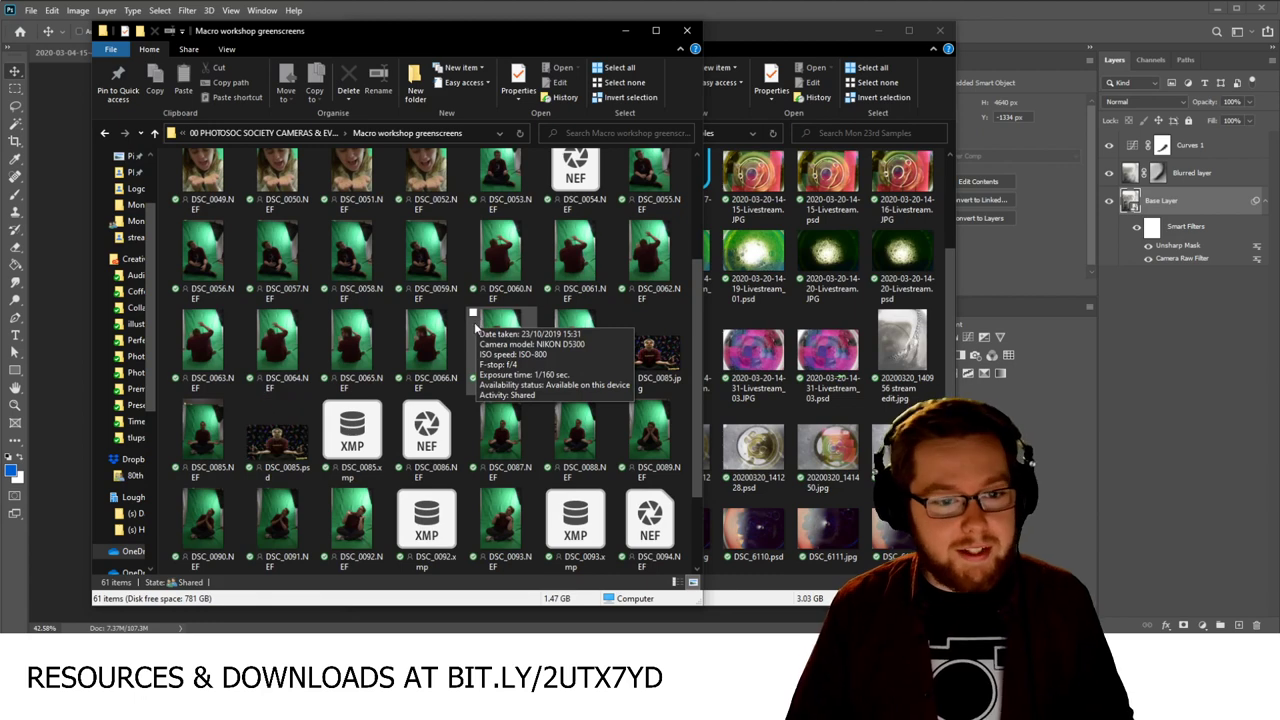
scroll(483, 337, down, 3)
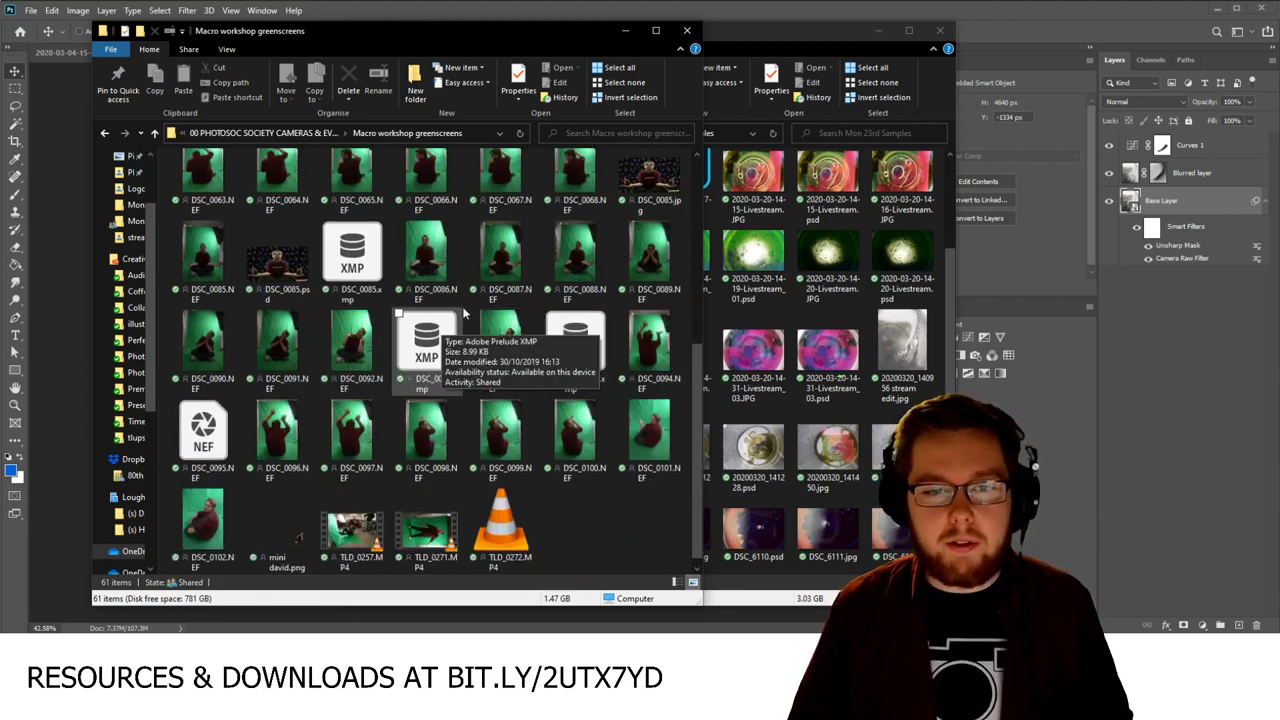
click(515, 251)
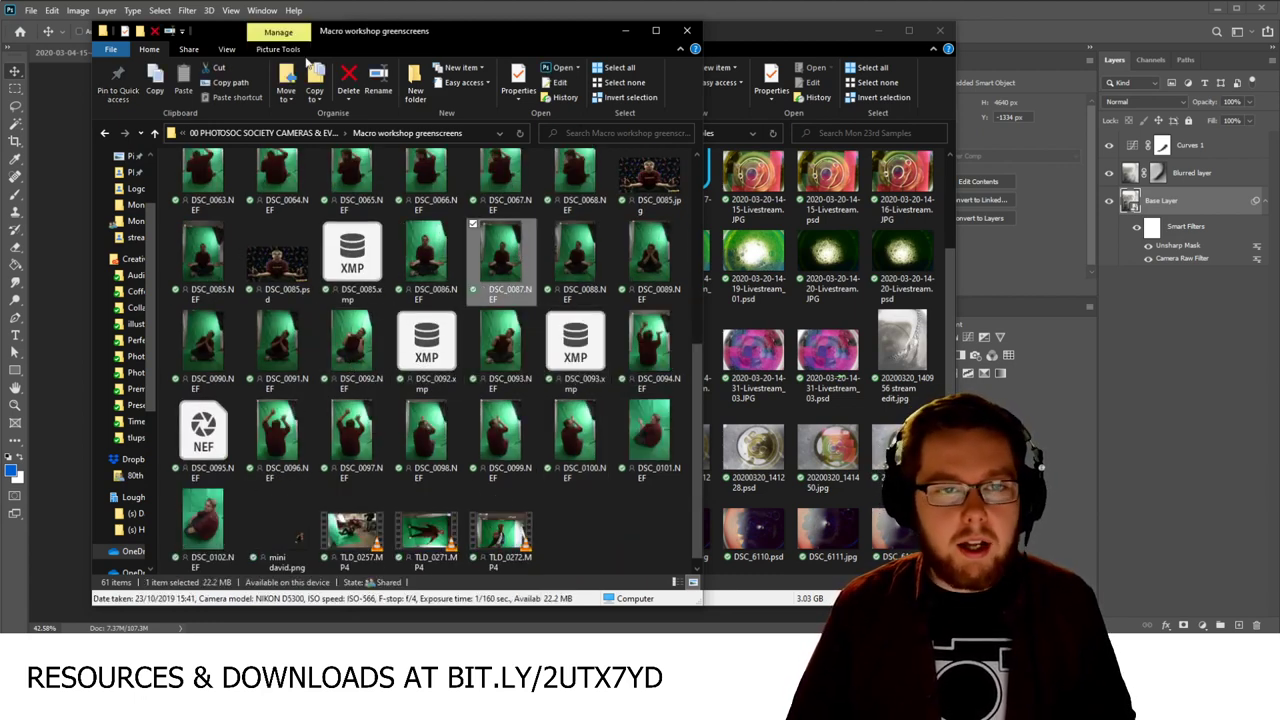
click(227, 49)
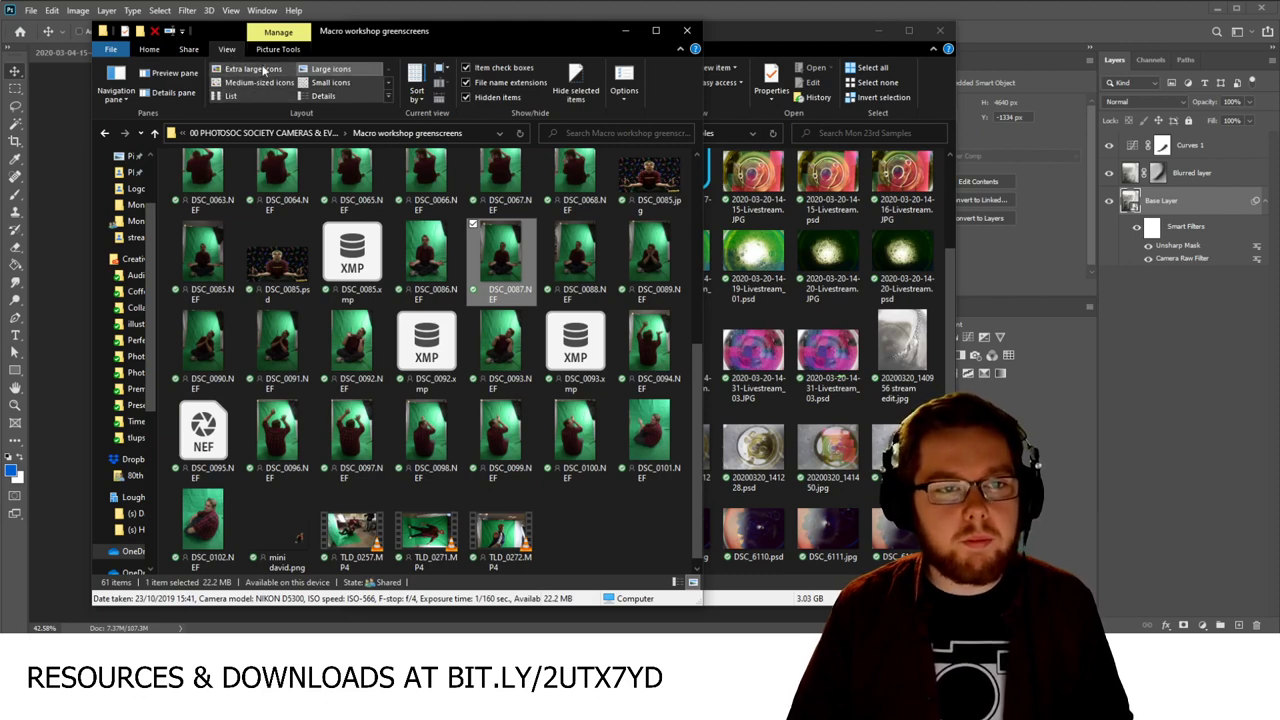
click(264, 69)
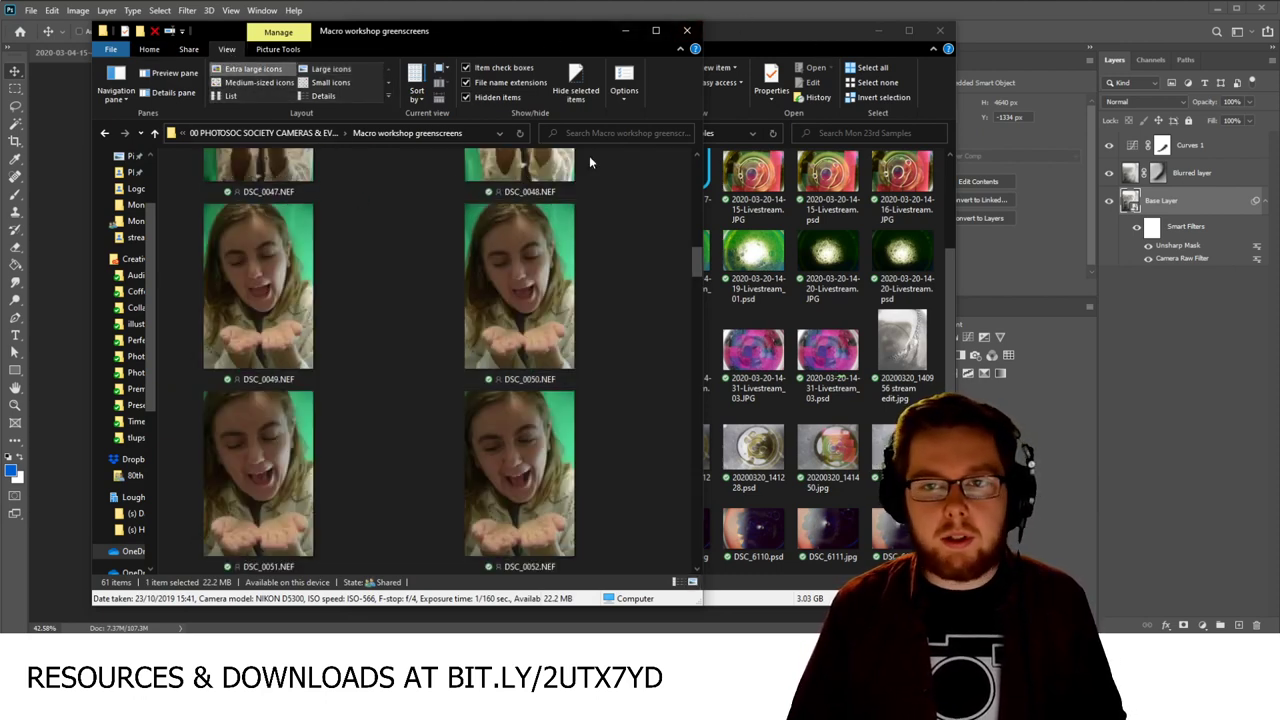
Step: Look through the greenscreen portraits from DSC_0085 to DSC_0102 for a pose that suits a bubble composite
scroll(610, 300, down, 15)
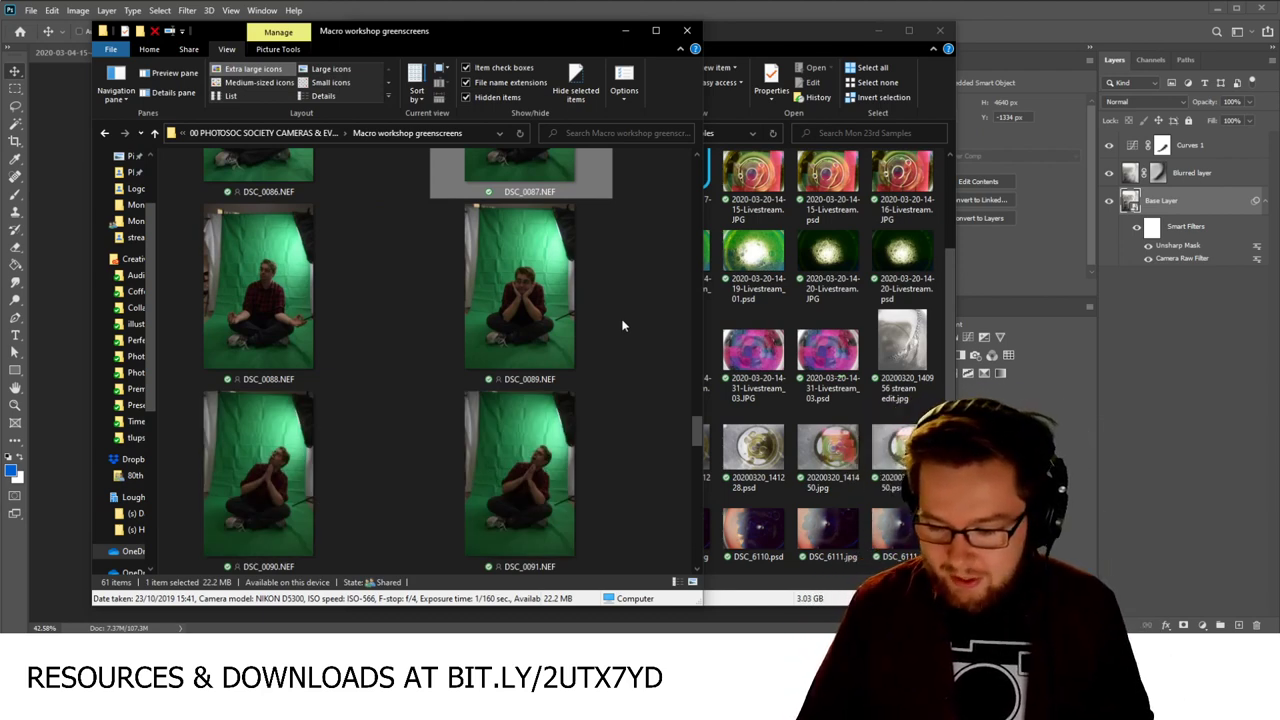
scroll(618, 325, down, 3)
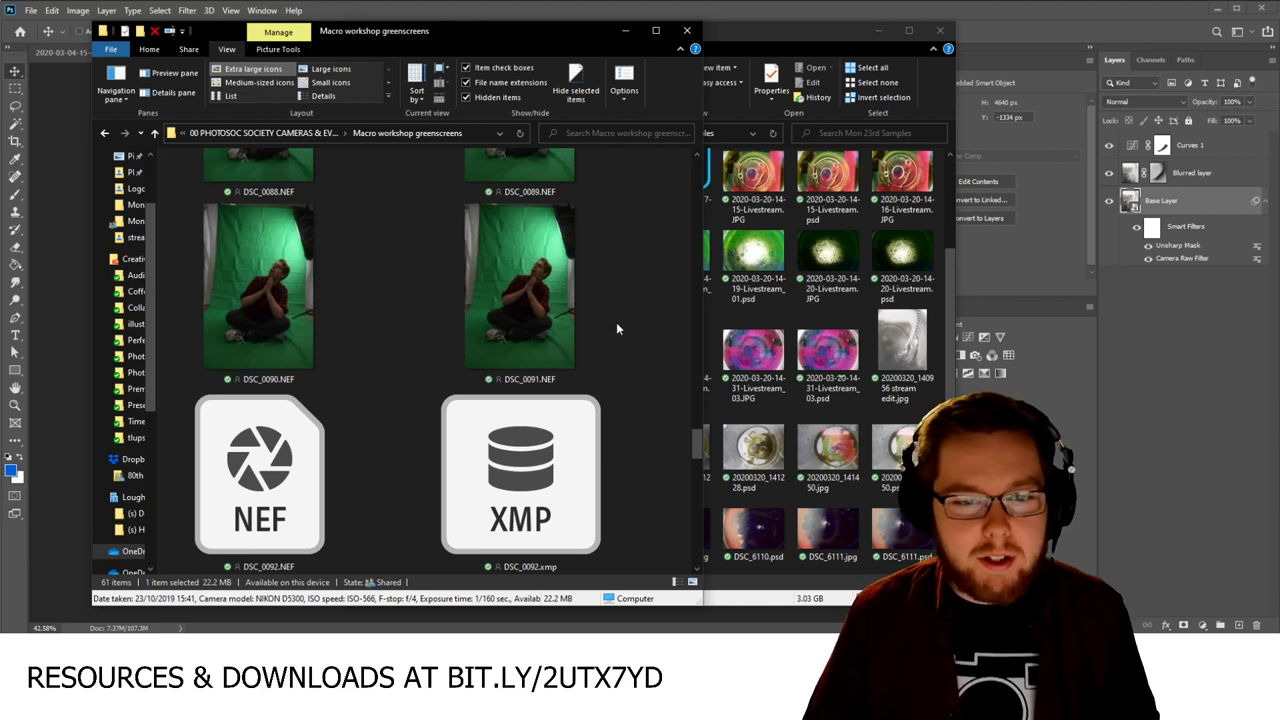
scroll(615, 320, down, 1)
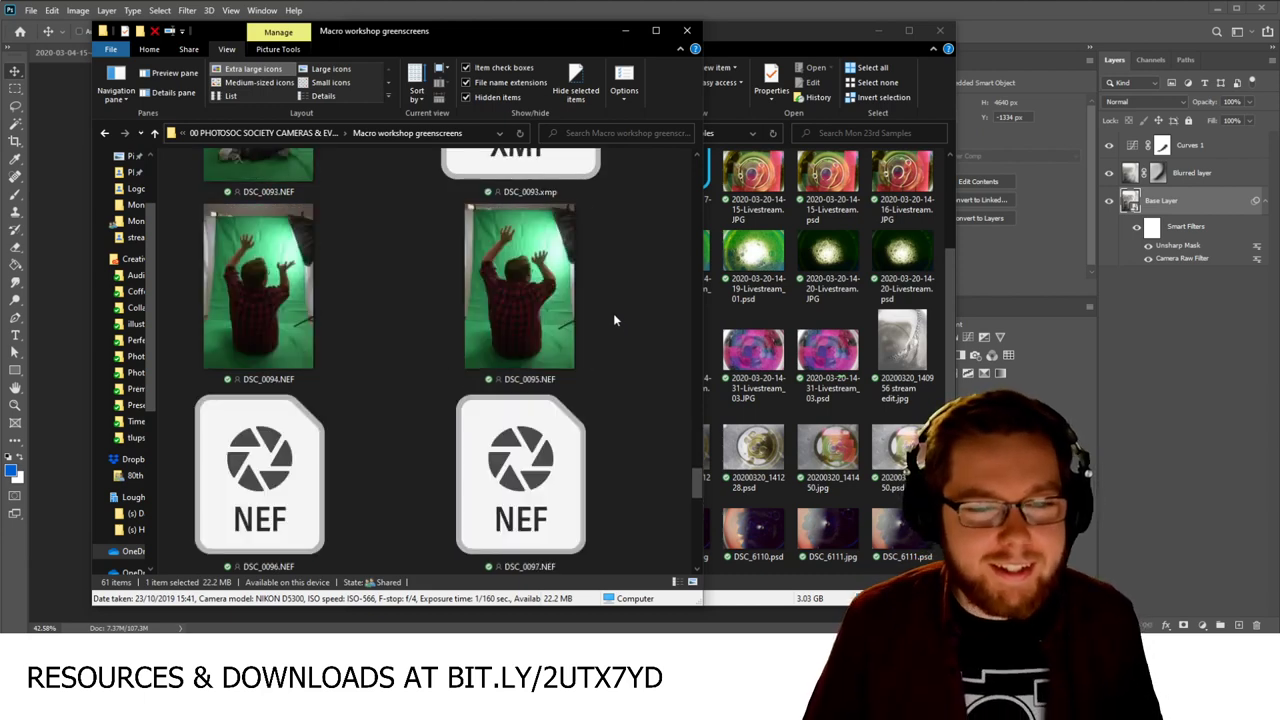
scroll(614, 321, down, 1)
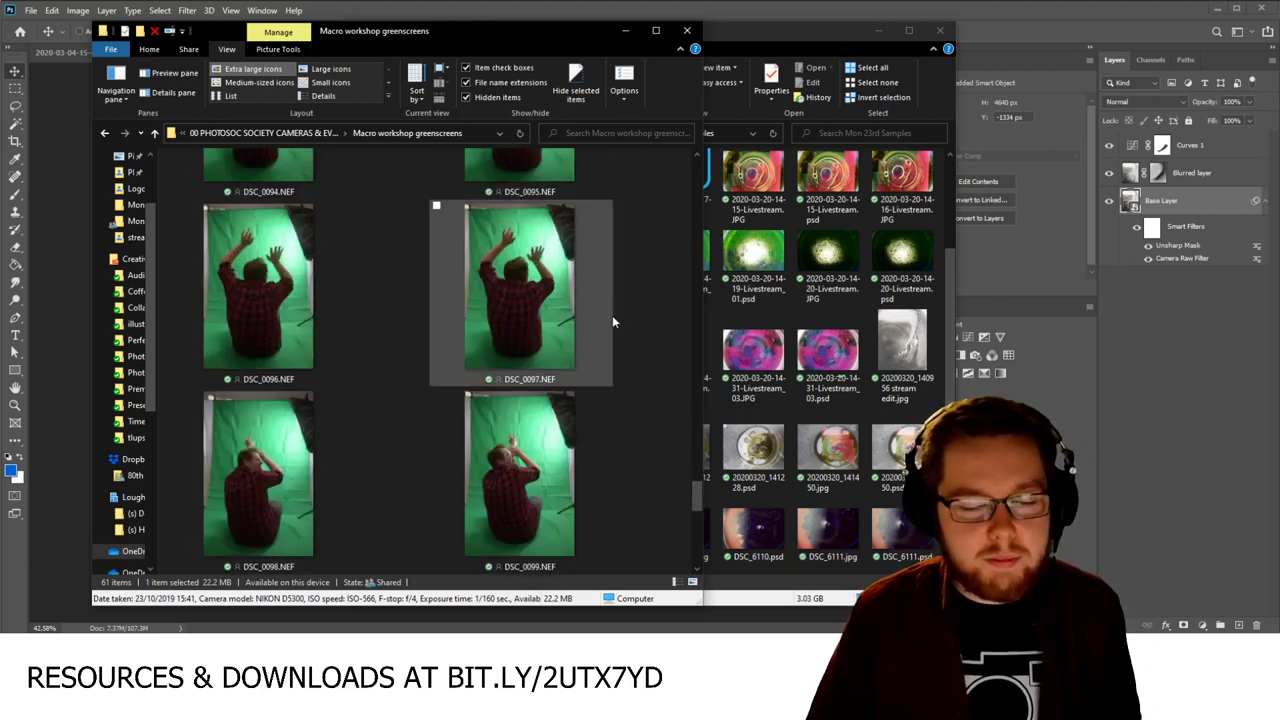
scroll(612, 315, down, 1)
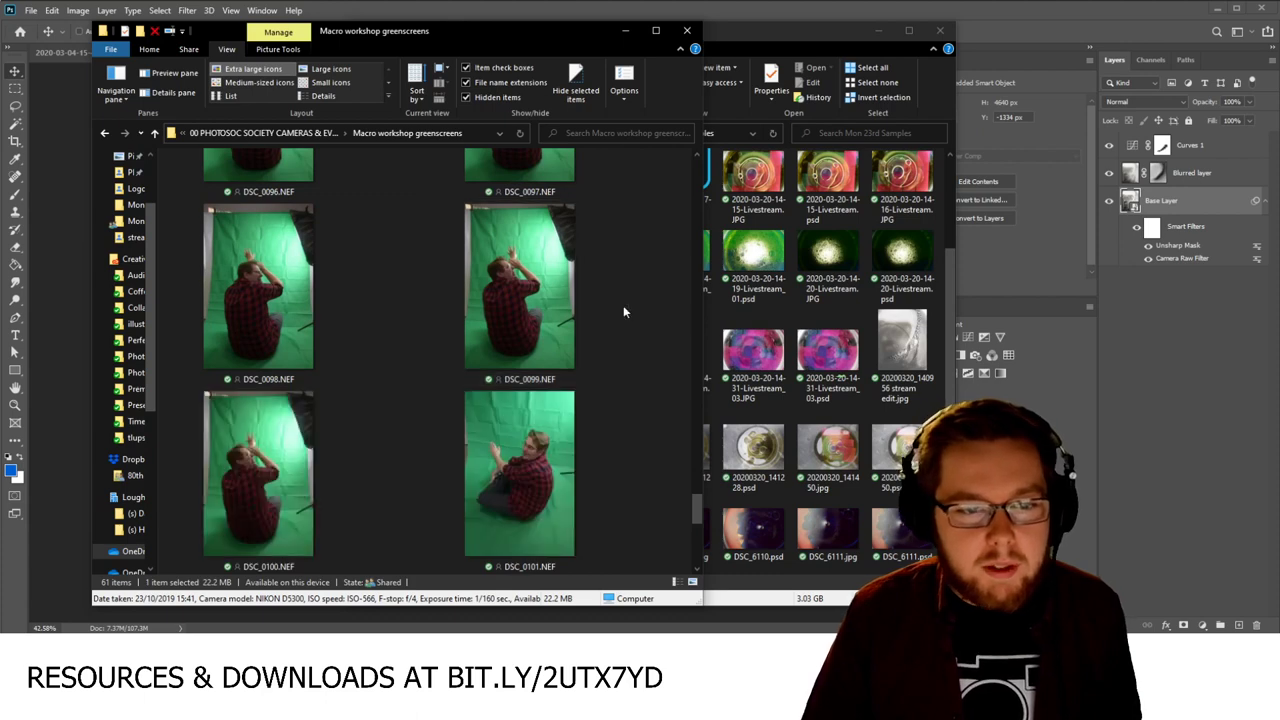
scroll(628, 304, down, 1)
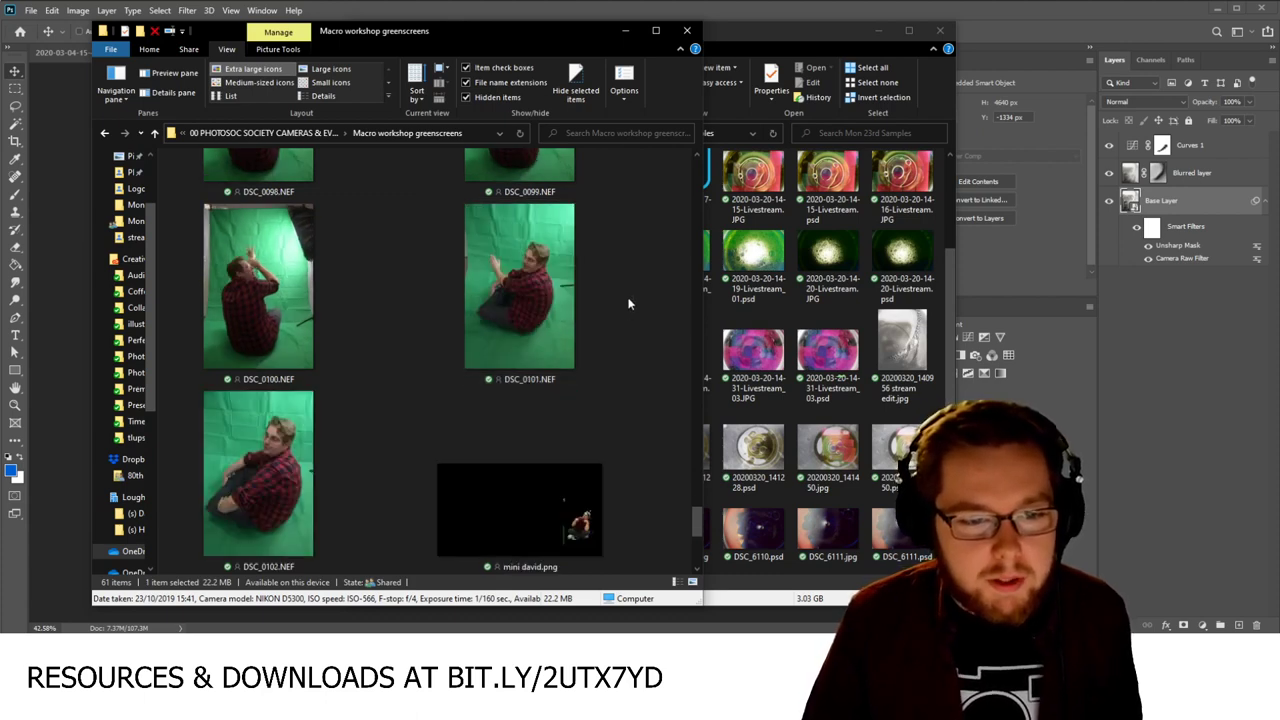
scroll(628, 304, down, 1)
click(281, 337)
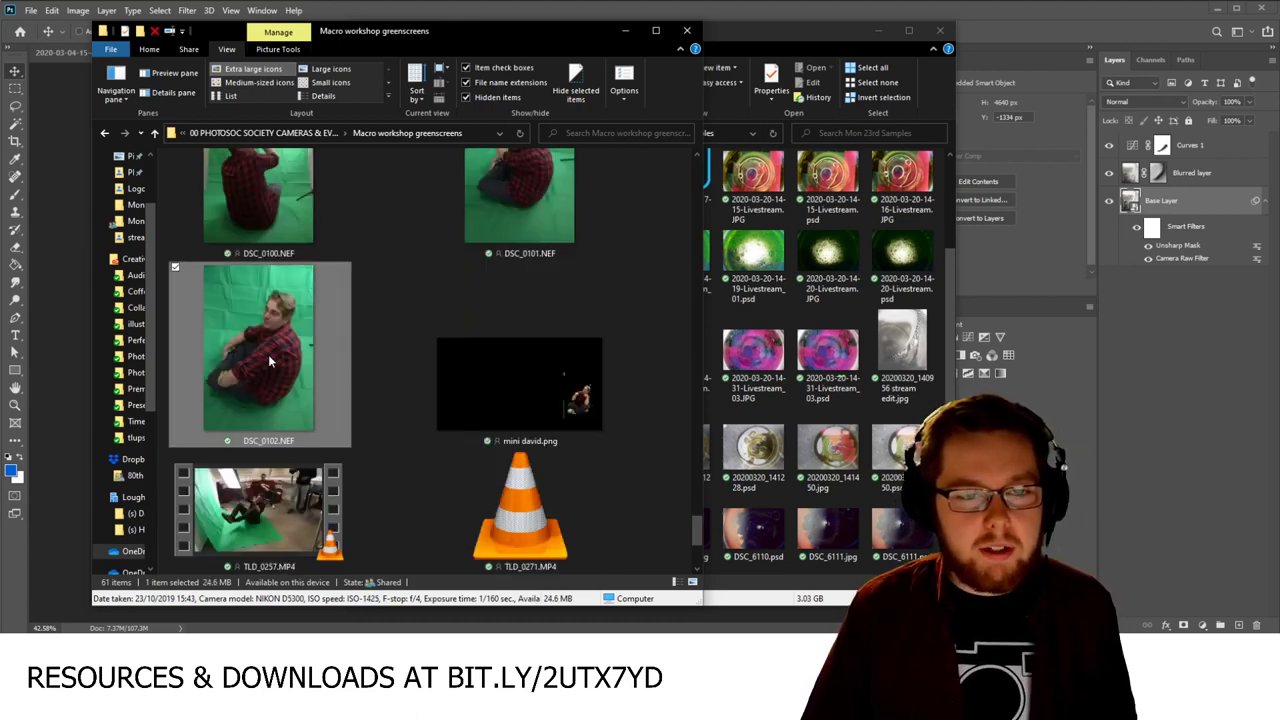
scroll(382, 317, down, 1)
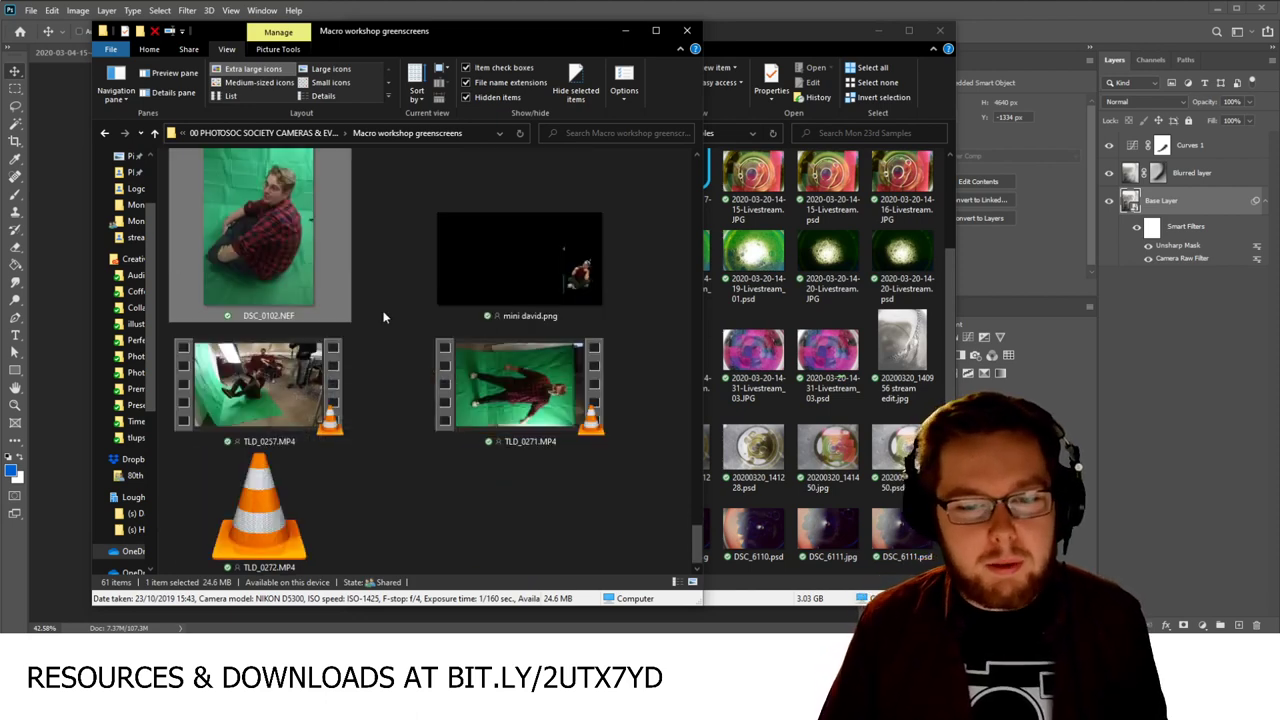
scroll(382, 317, up, 2)
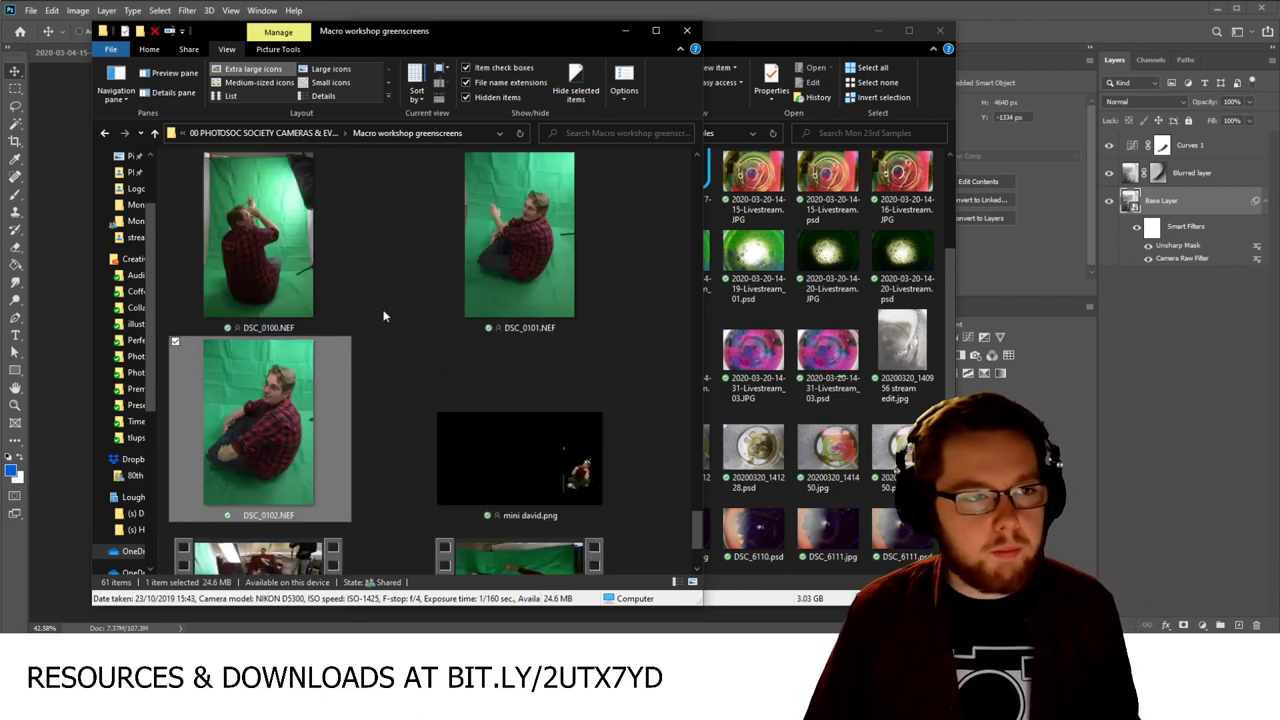
scroll(383, 316, up, 4)
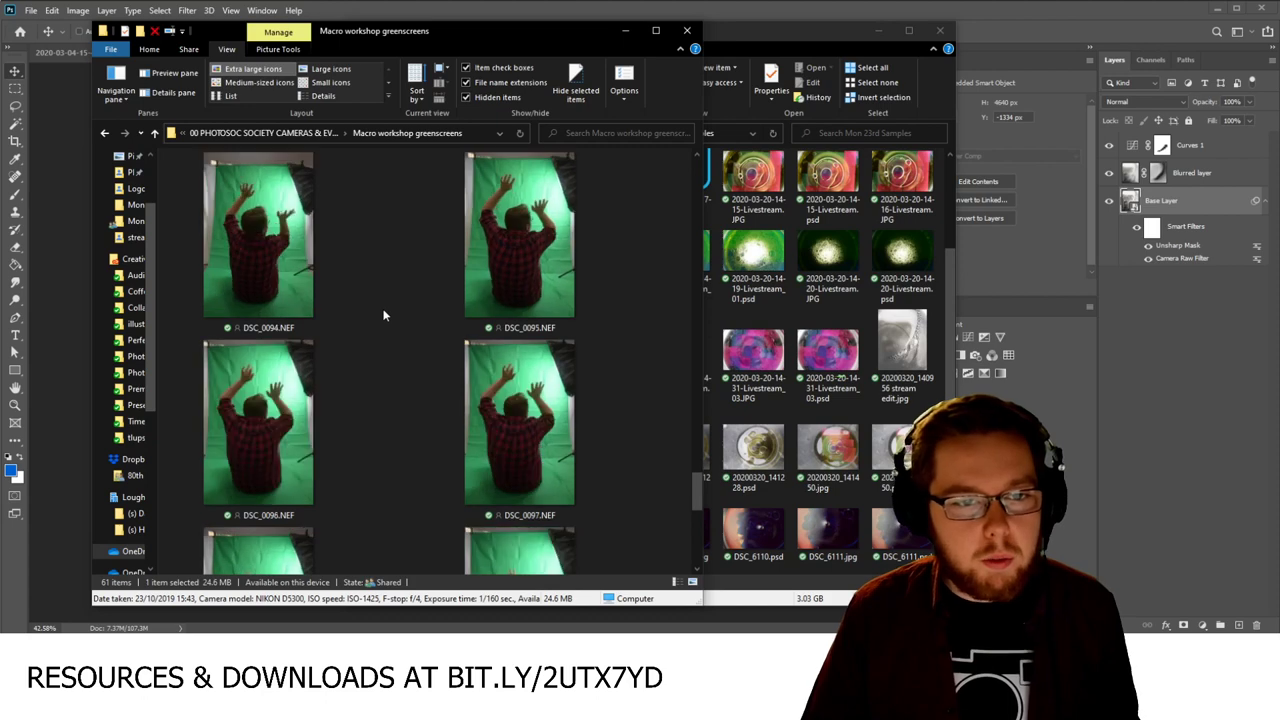
scroll(383, 316, up, 3)
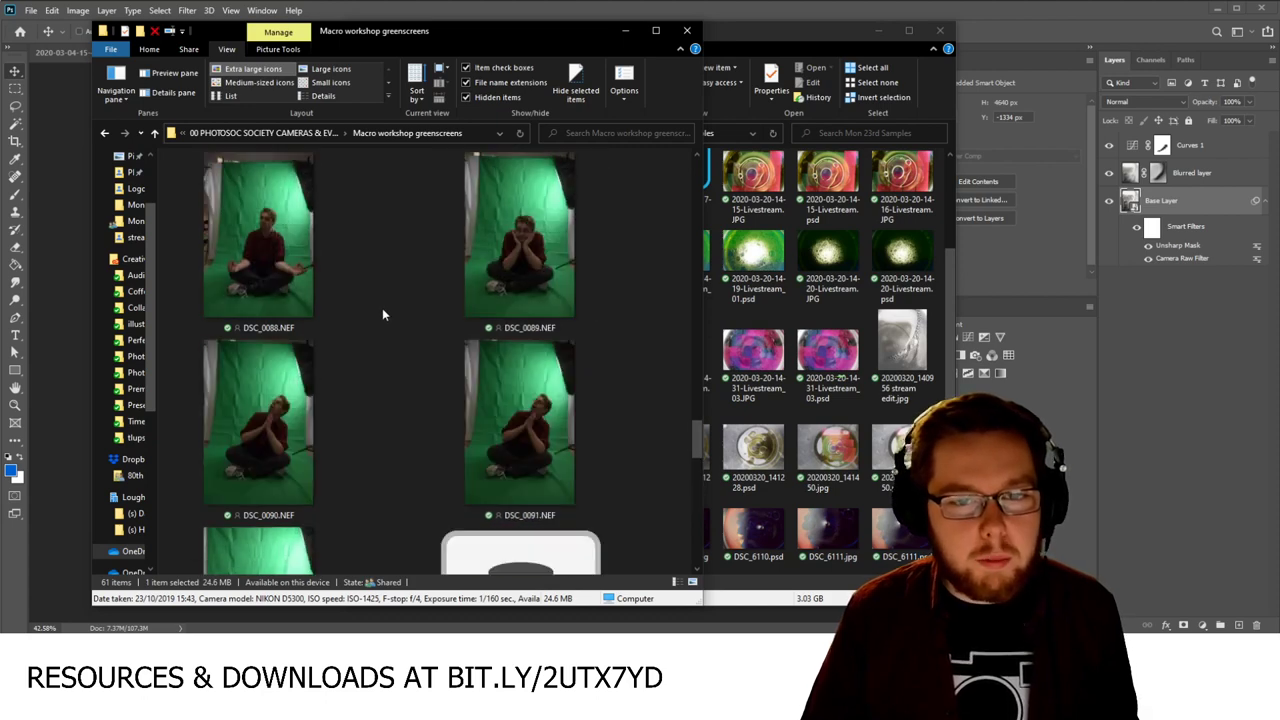
scroll(382, 315, up, 2)
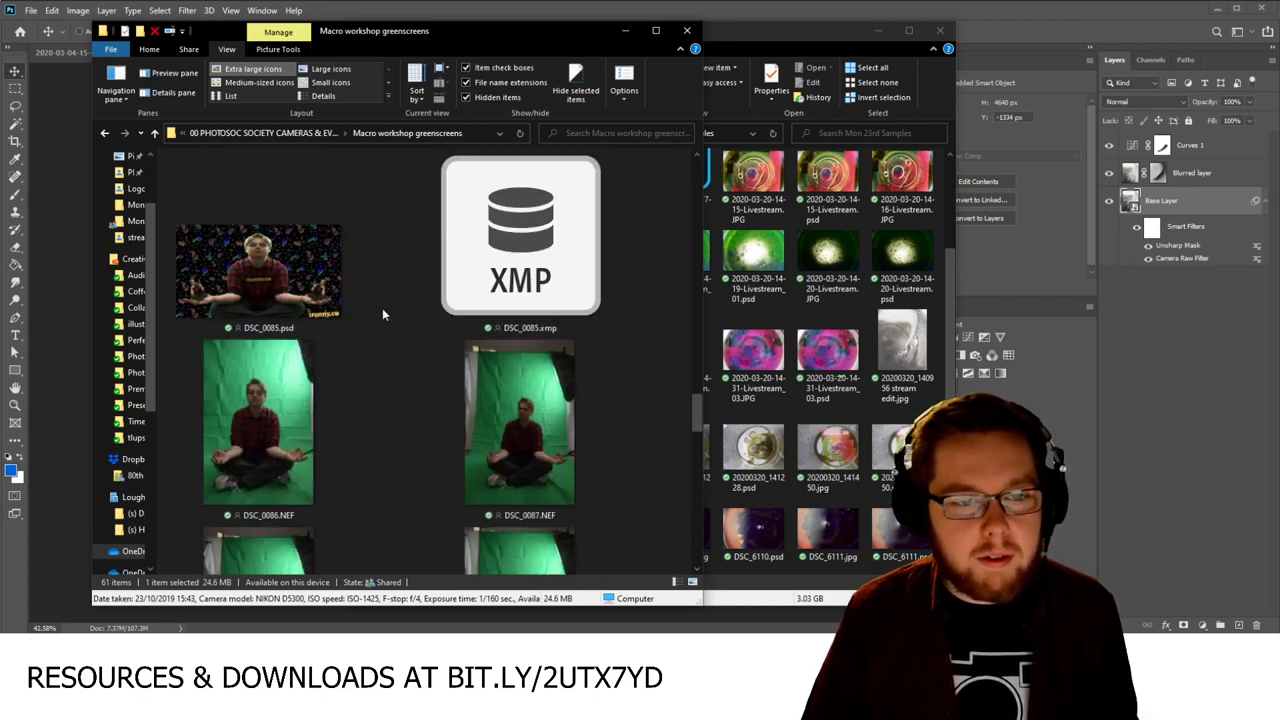
scroll(382, 308, down, 2)
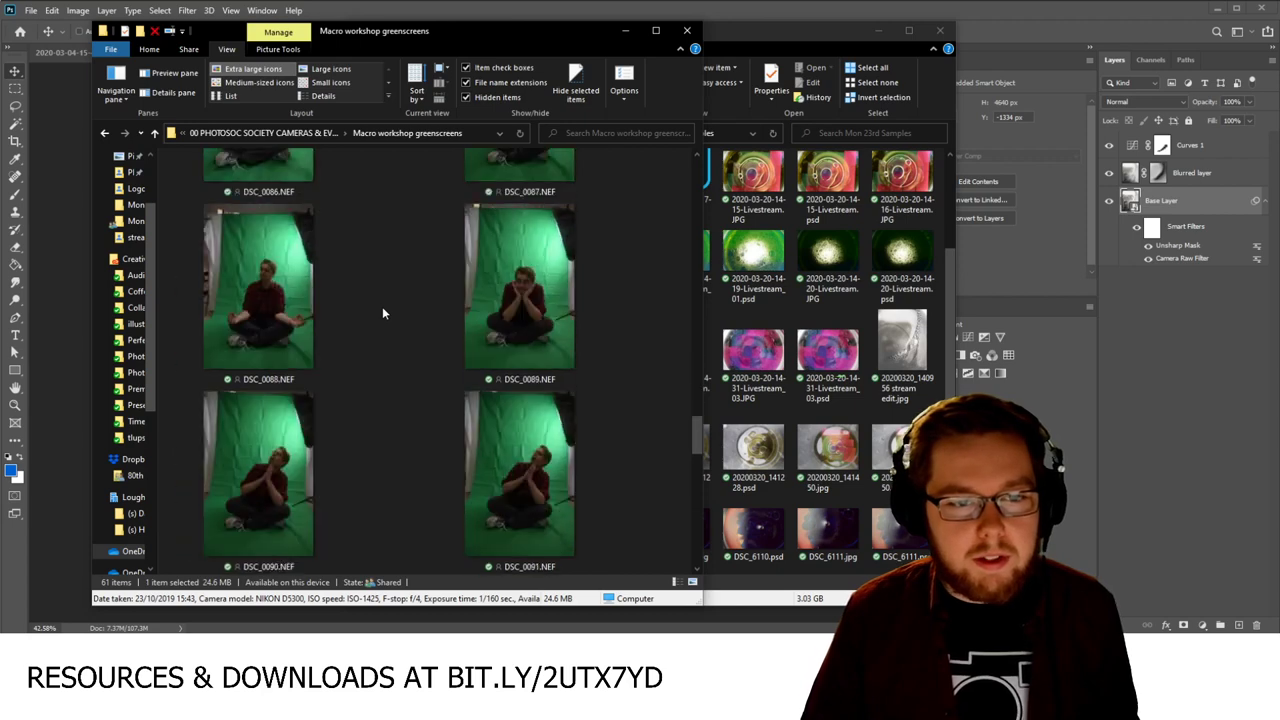
scroll(382, 310, down, 2)
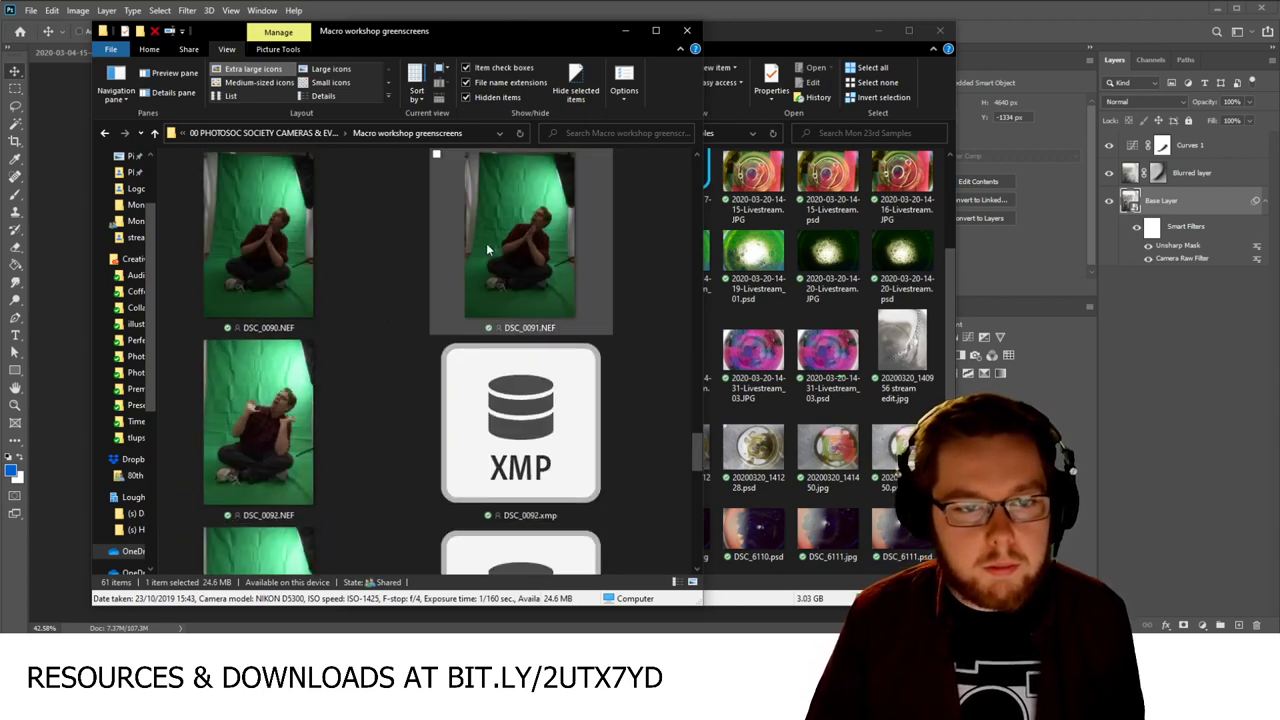
Step: Open DSC_0091.NEF in Photoshop through Camera Raw with the exposure raised to +1.25
click(486, 243)
mouse_move(496, 248)
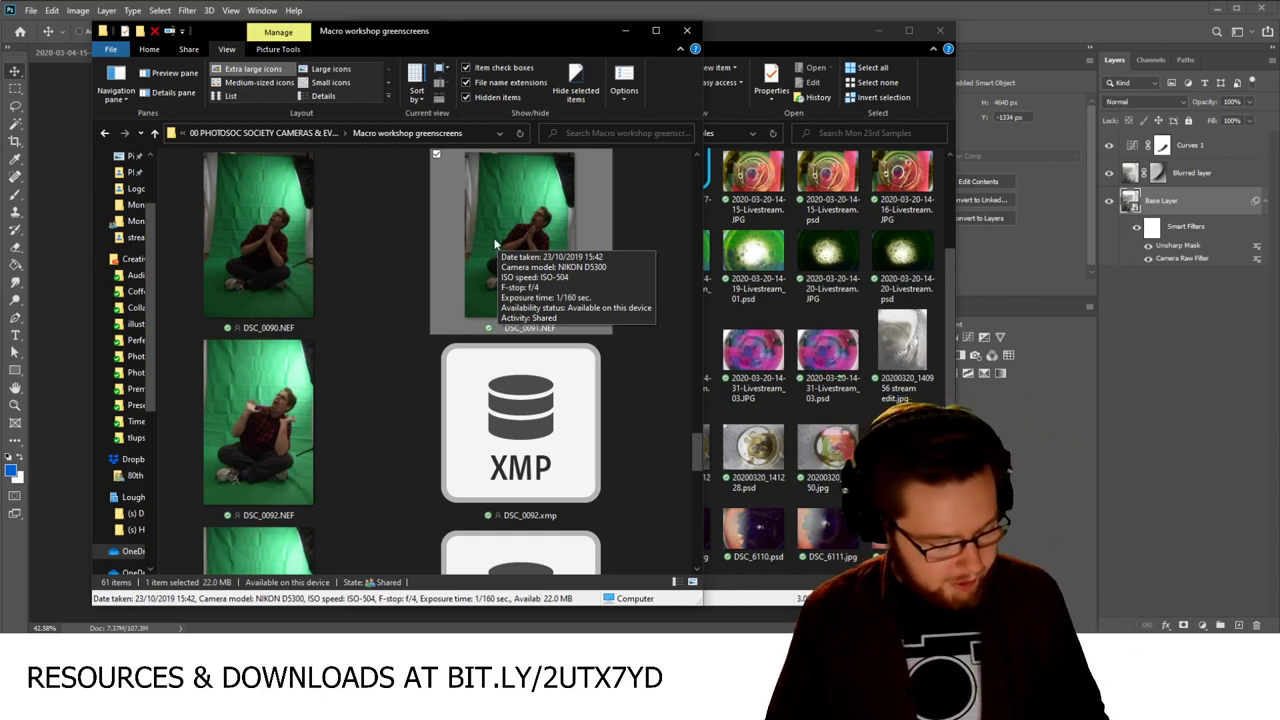
click(1002, 23)
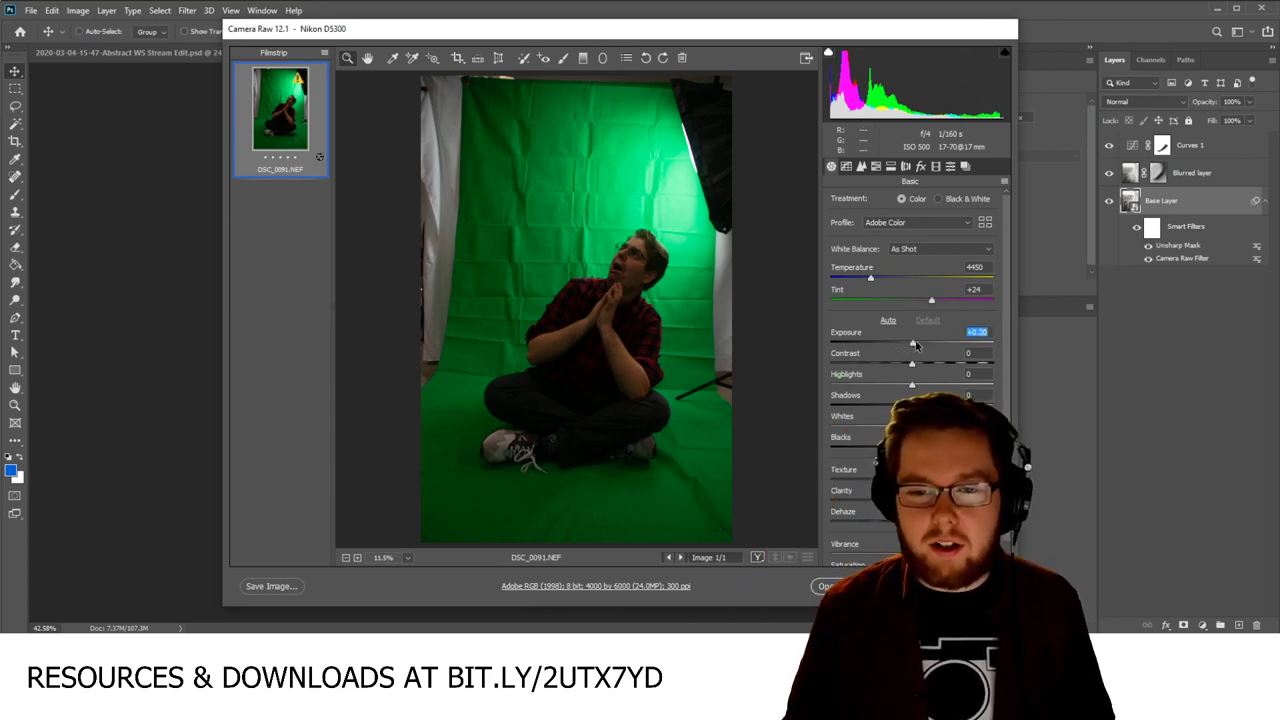
drag(913, 344, 933, 345)
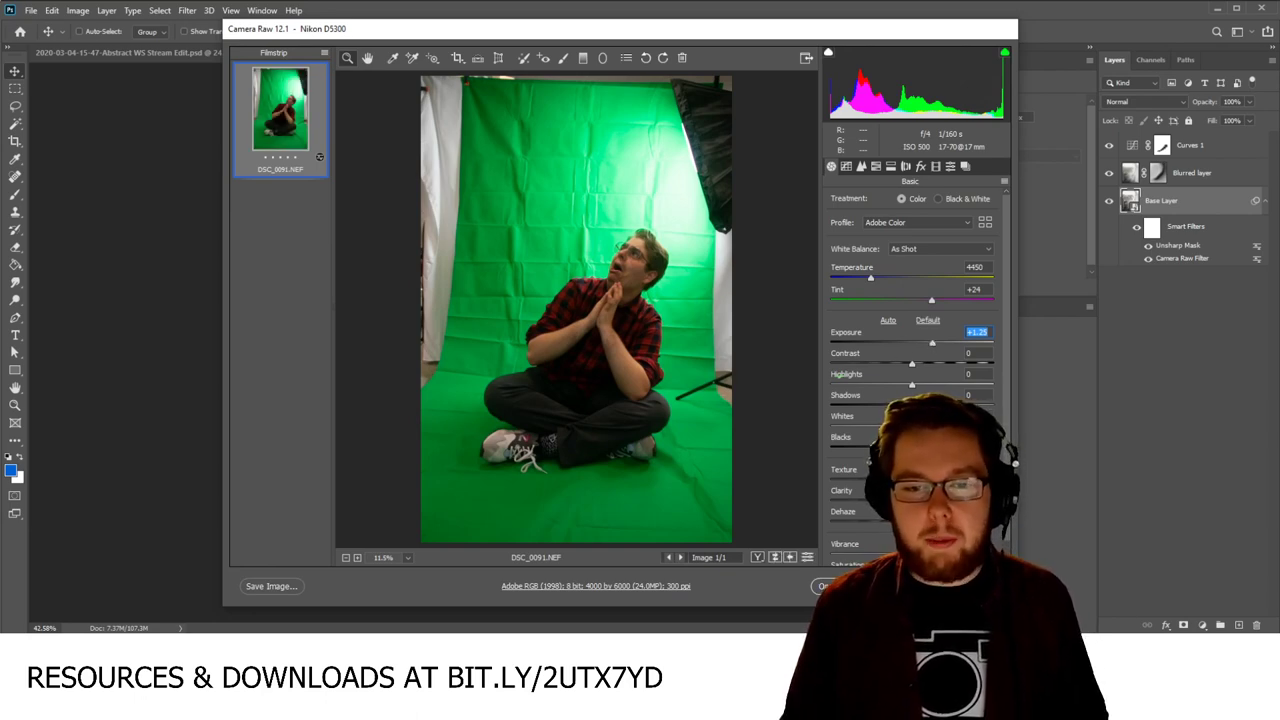
key(Return)
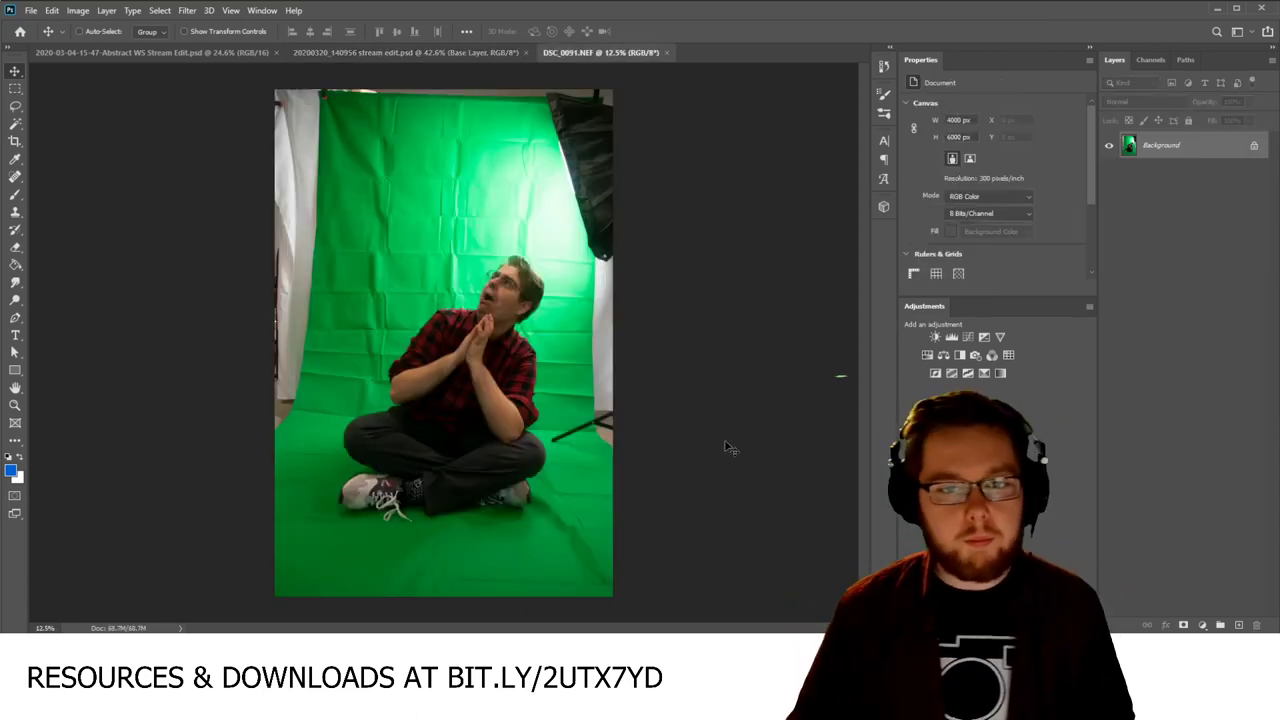
Step: Return to the greenscreen photos in File Explorer and open DSC_0092.NEF in Photoshop through Camera Raw with its default settings
key(alt+Tab)
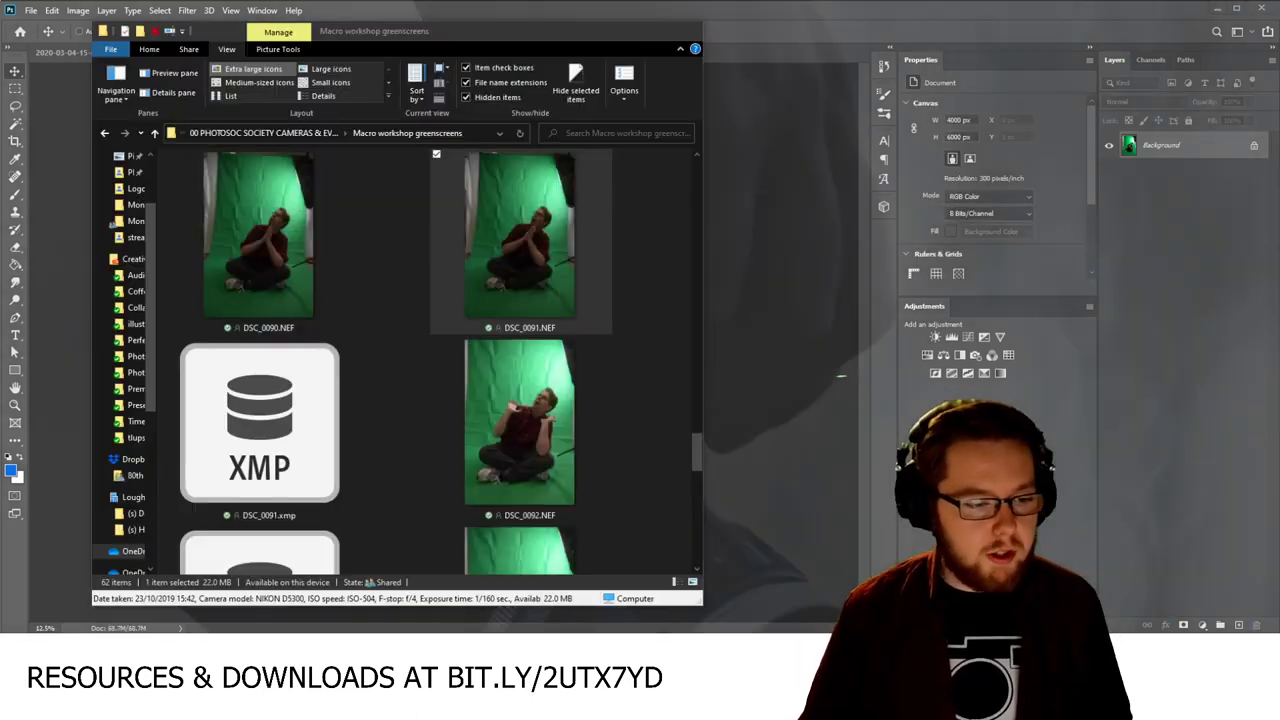
scroll(476, 409, down, 2)
scroll(541, 381, down, 5)
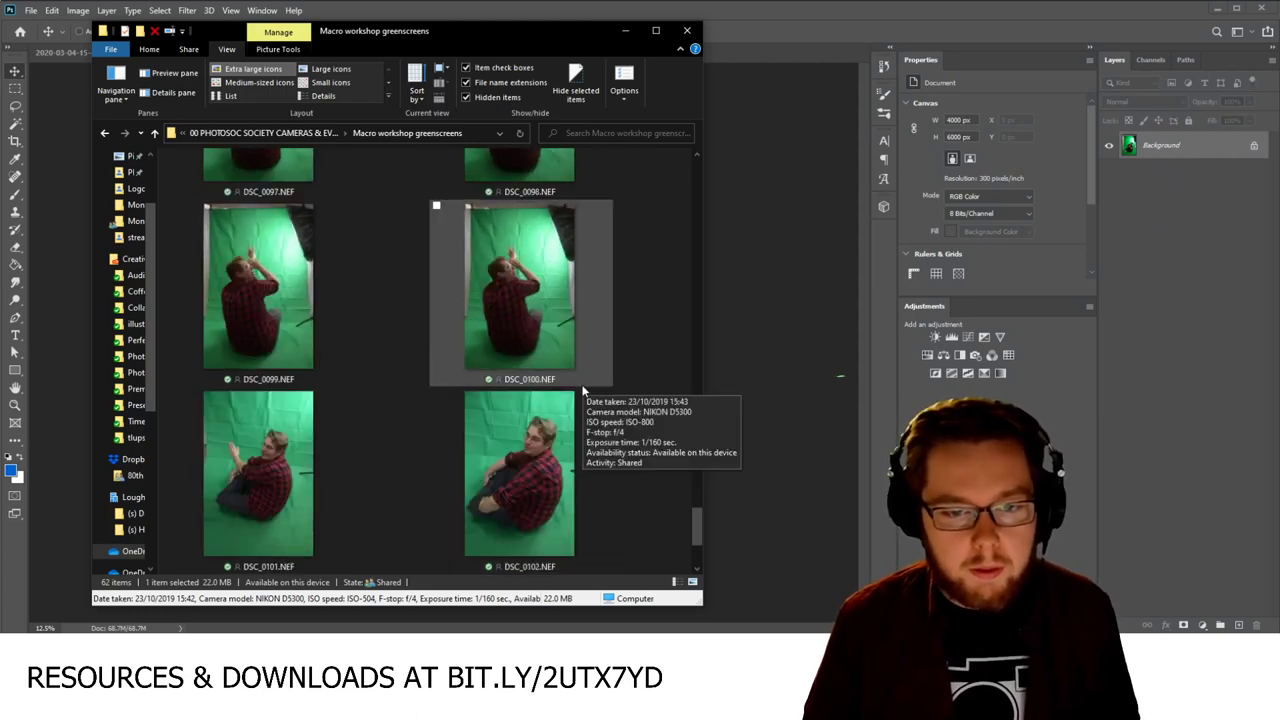
scroll(583, 390, down, 4)
scroll(548, 399, up, 5)
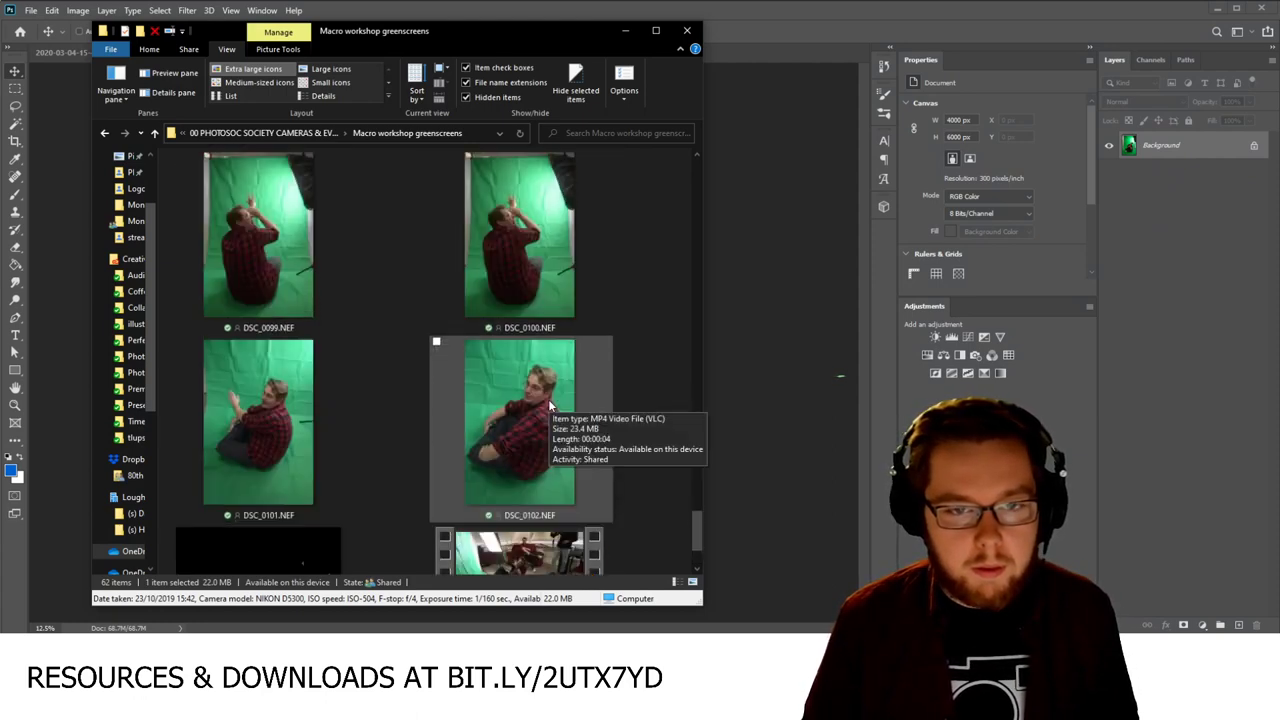
scroll(538, 388, up, 3)
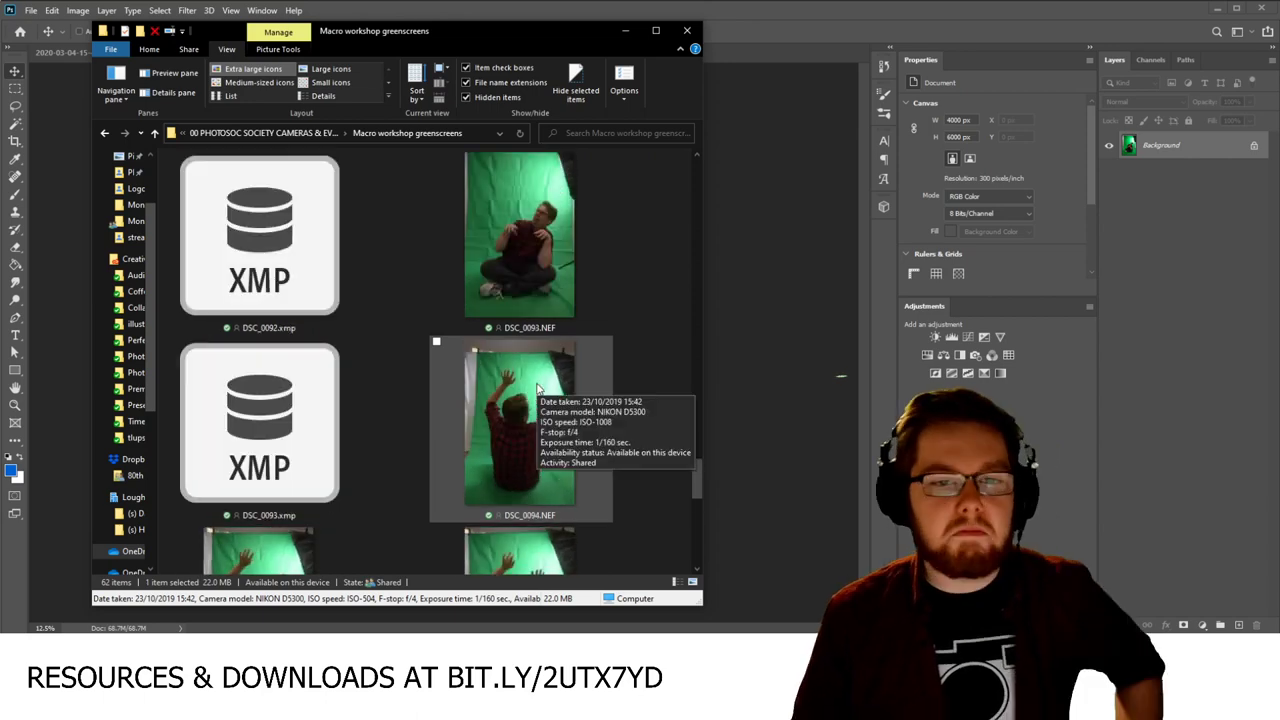
click(501, 412)
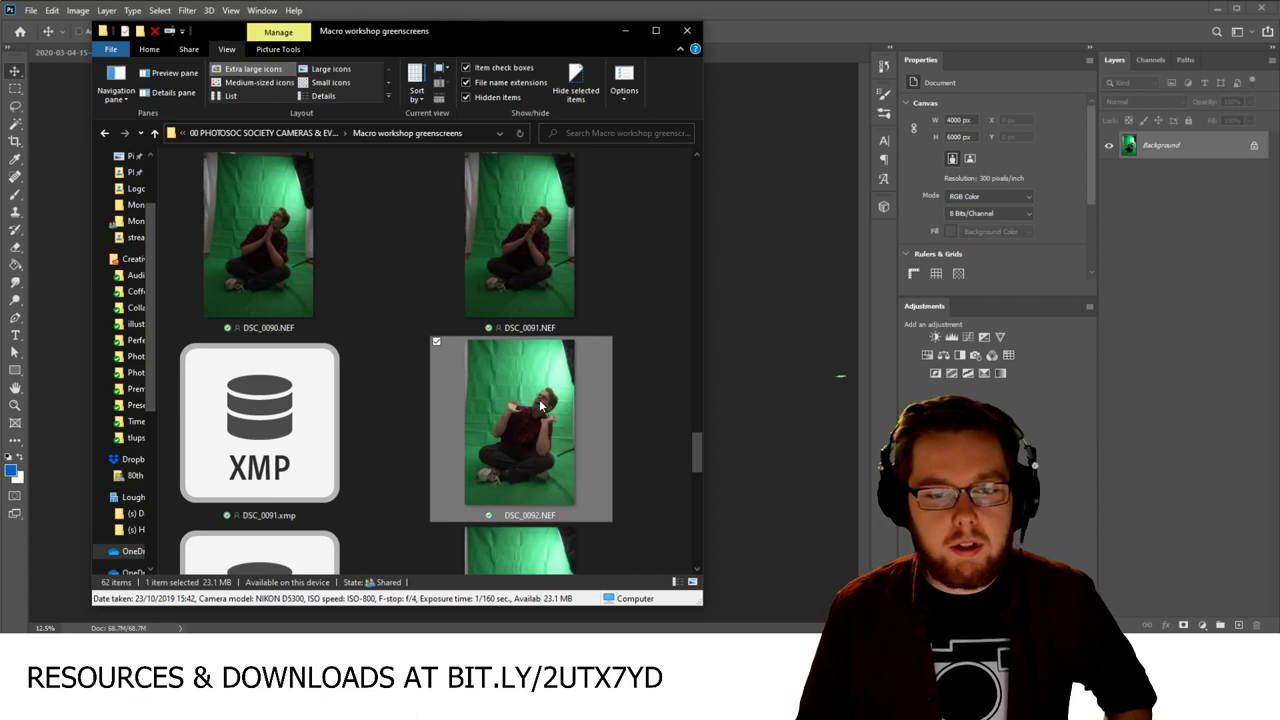
click(860, 28)
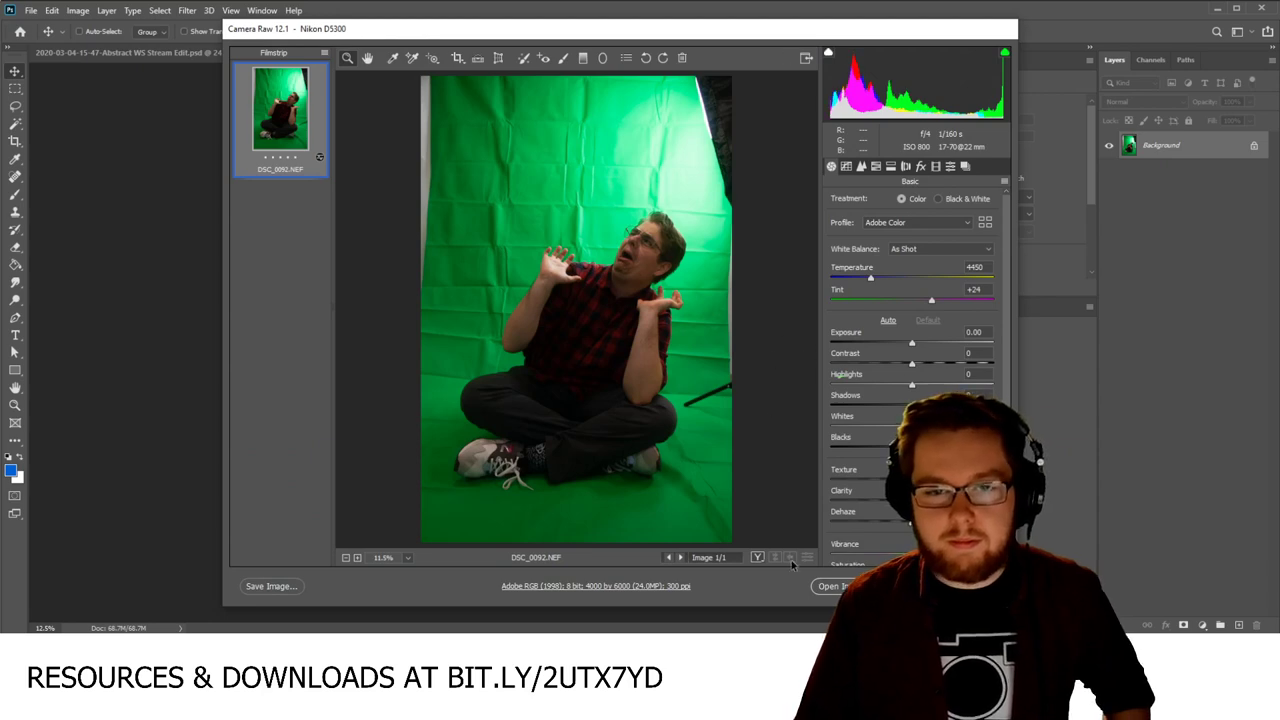
click(836, 586)
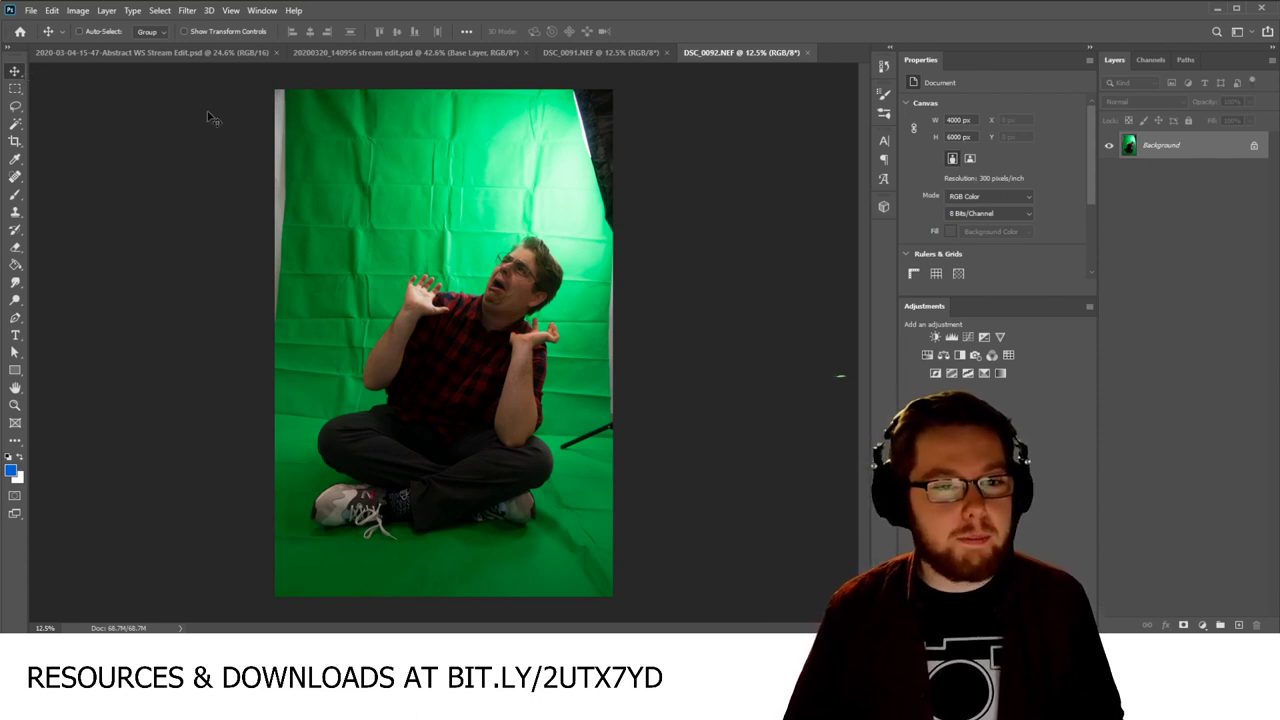
Step: Copy the entire DSC_0092.NEF greenscreen photo and switch to the blue abstract bubble document
key(ctrl+a)
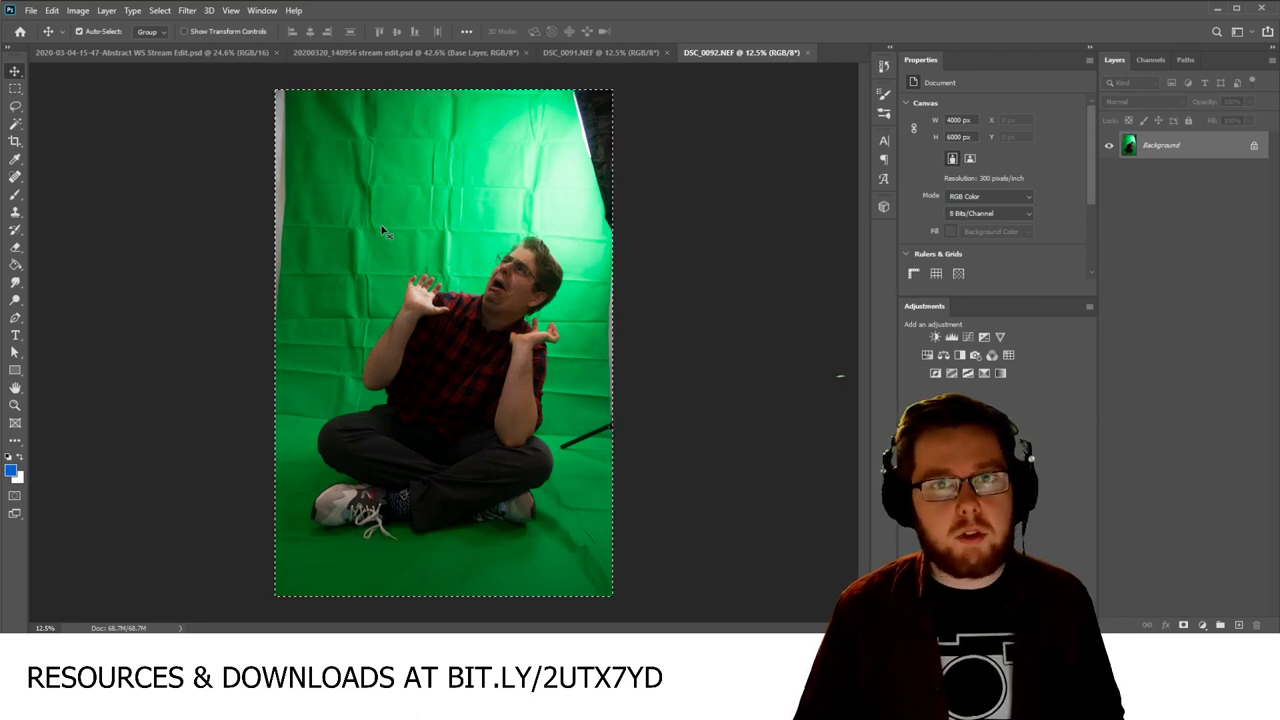
click(213, 53)
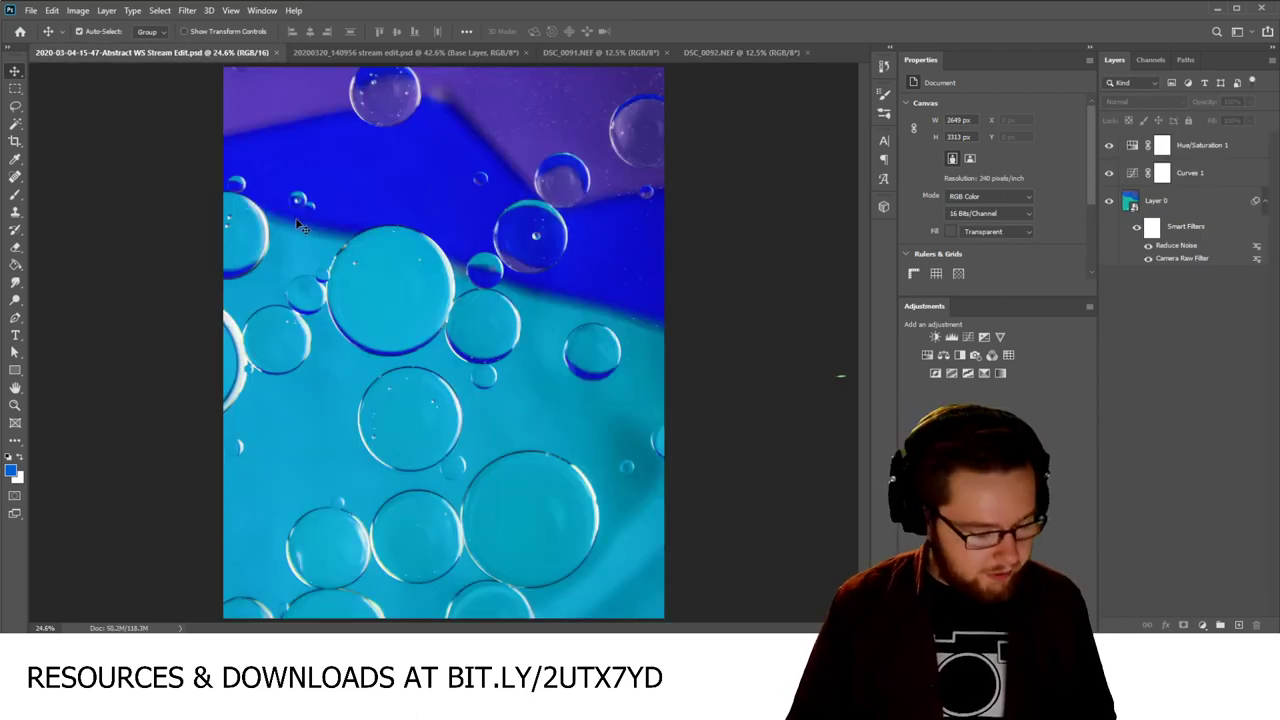
key(ctrl+shift+s)
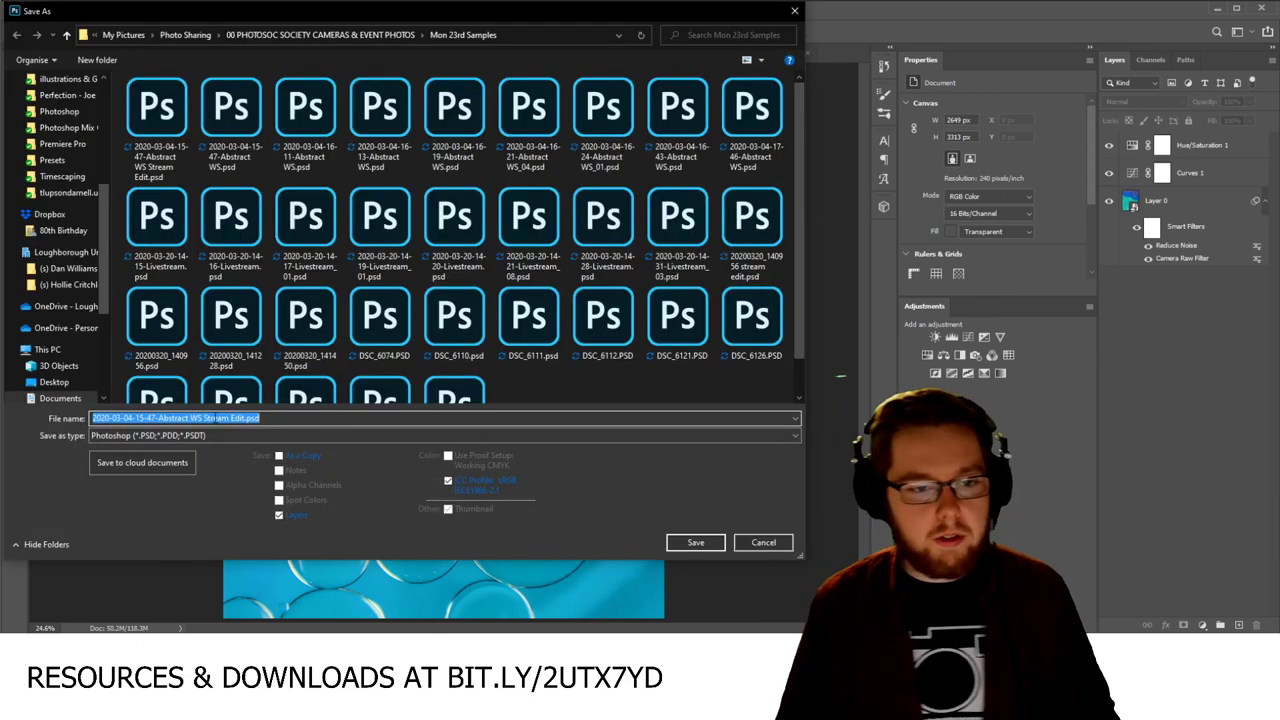
key(Right)
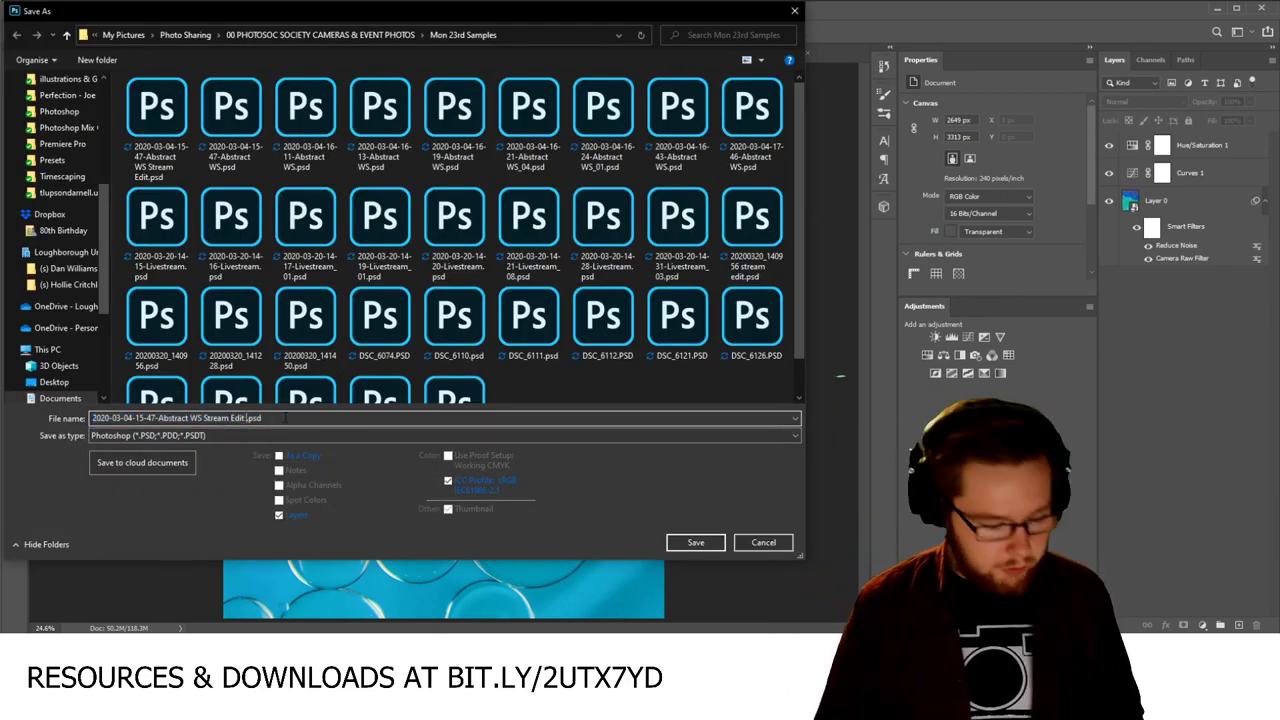
text(2)
key(Return)
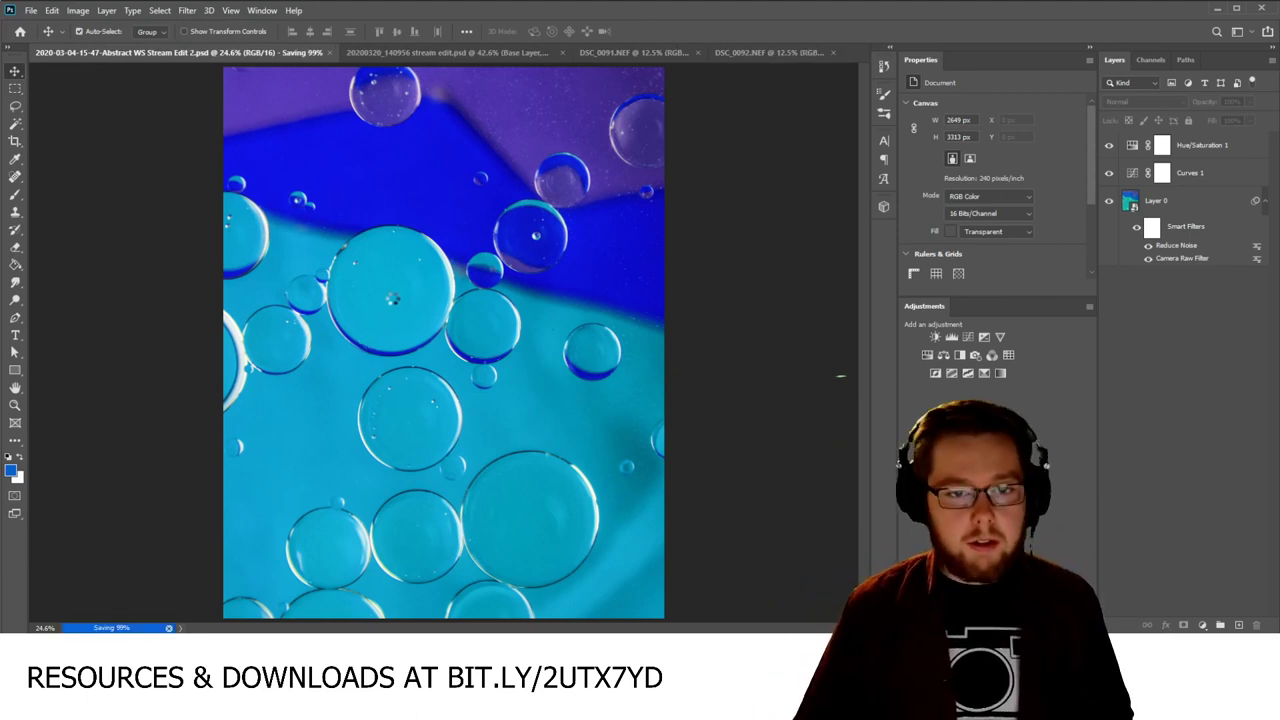
Step: Paste the greenscreen portrait as a new layer above the bubbles and move it until the seated man fills the canvas
key(ctrl+v)
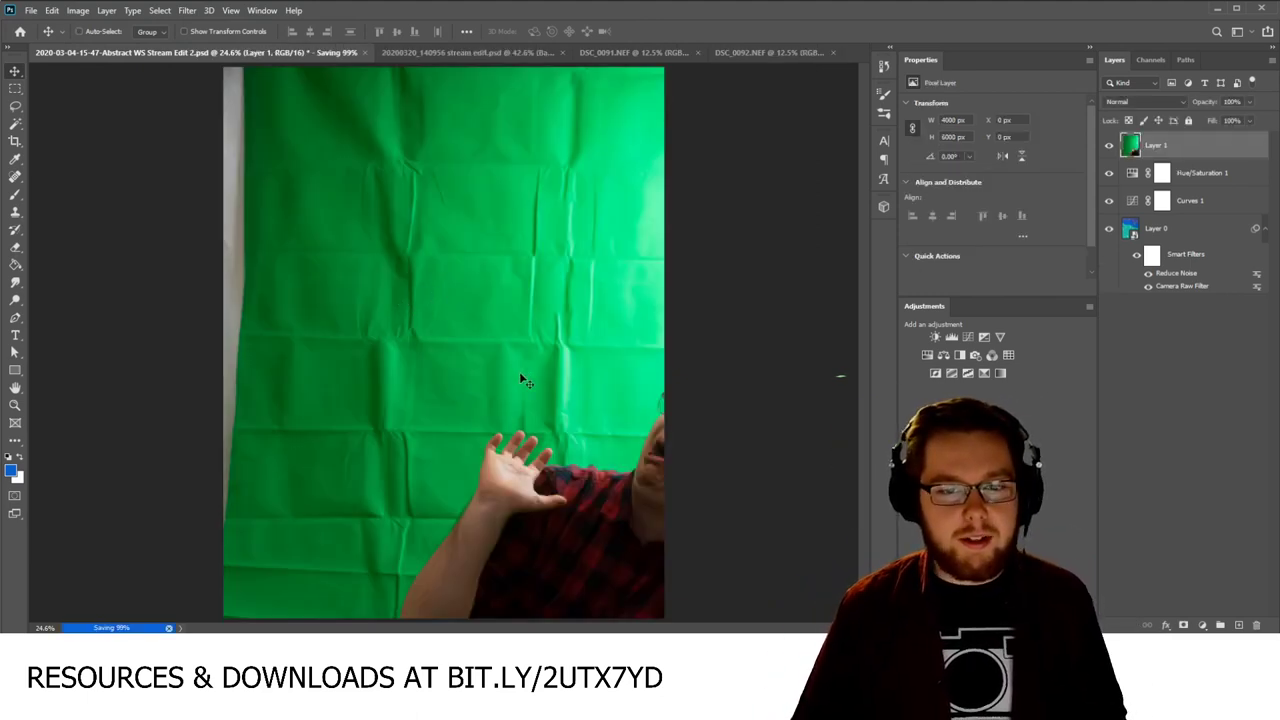
drag(519, 371, 381, 298)
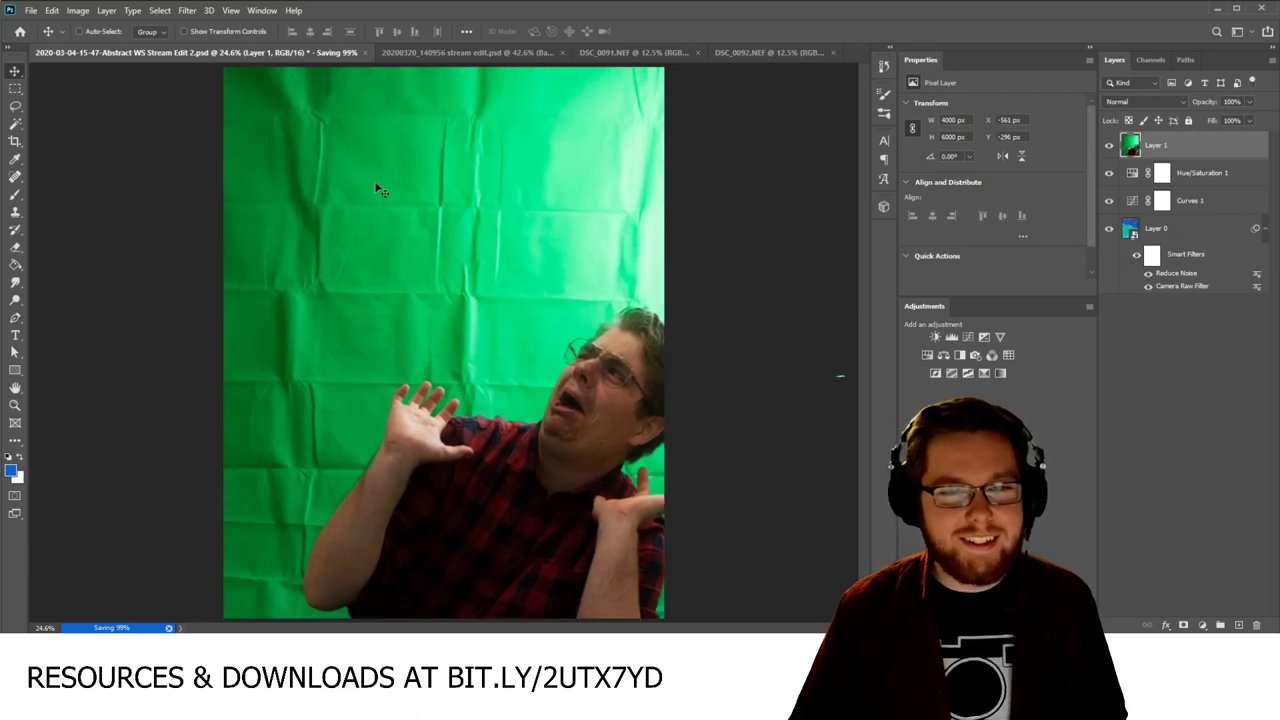
scroll(395, 213, down, 2)
drag(476, 372, 434, 244)
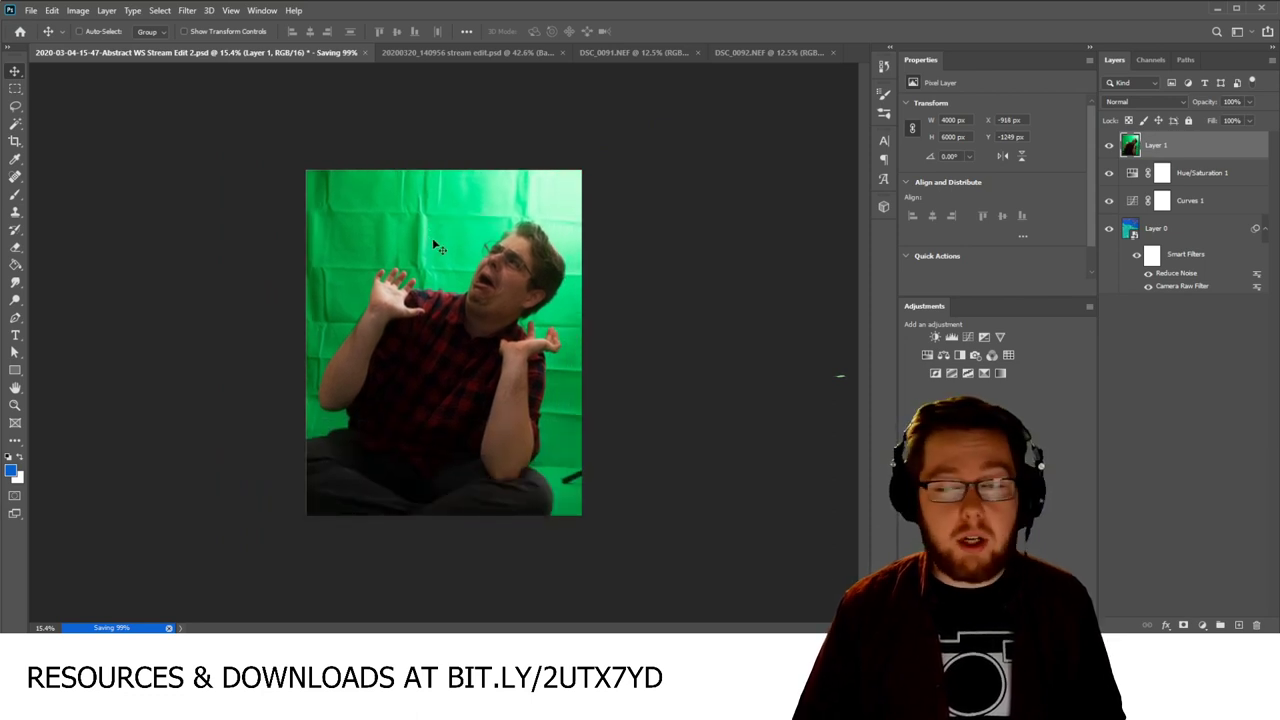
Step: Free-transform the portrait layer, scaling it to about 29% and rotating it clockwise by about 11.4°
key(ctrl+t)
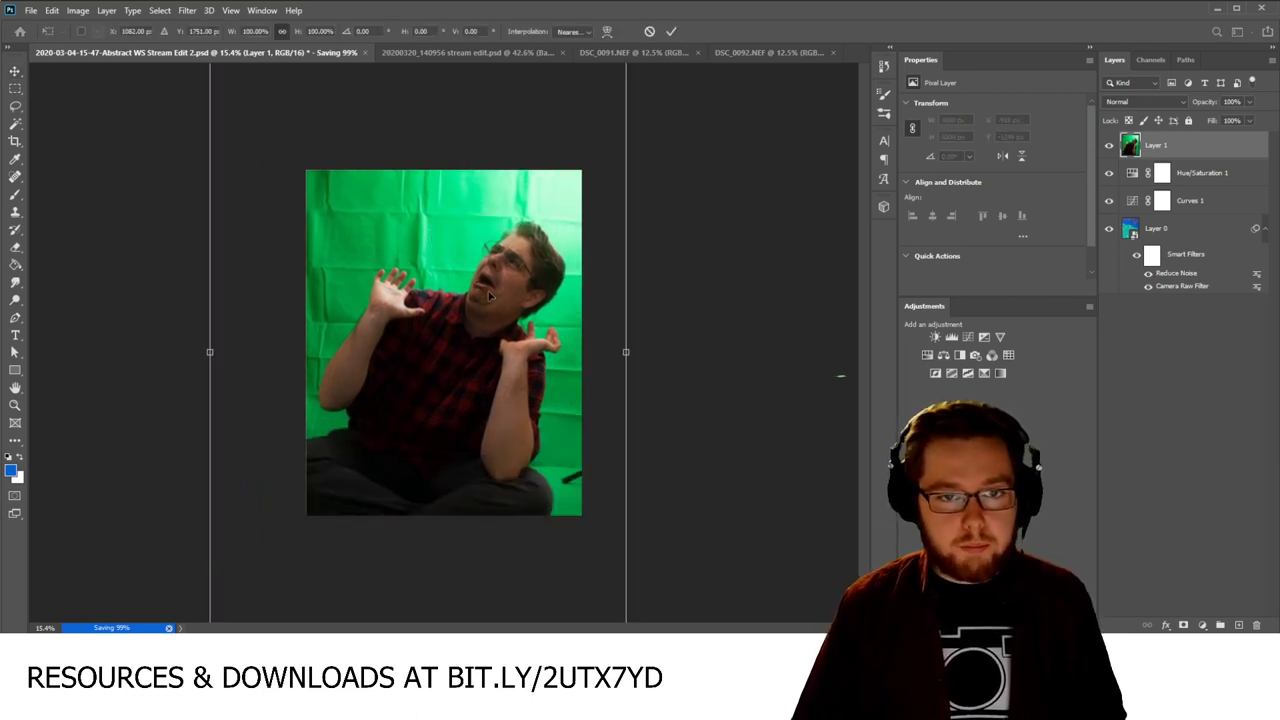
drag(498, 220, 520, 325)
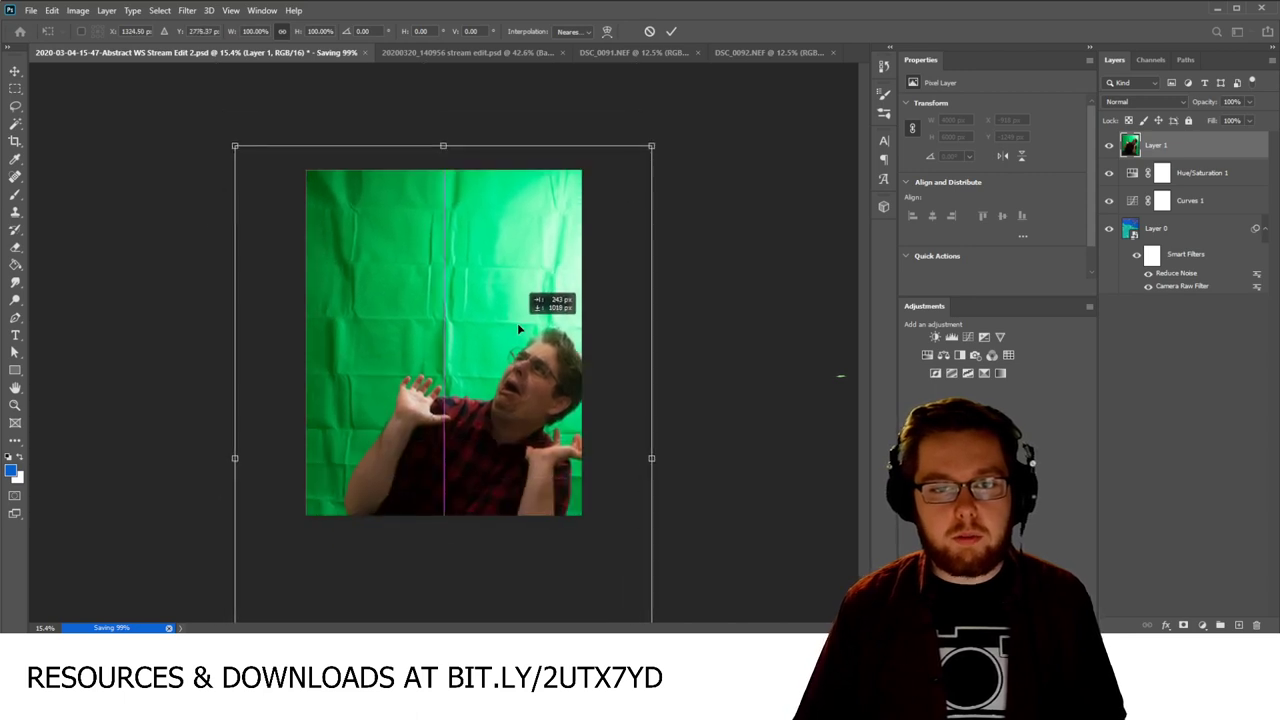
drag(651, 146, 506, 213)
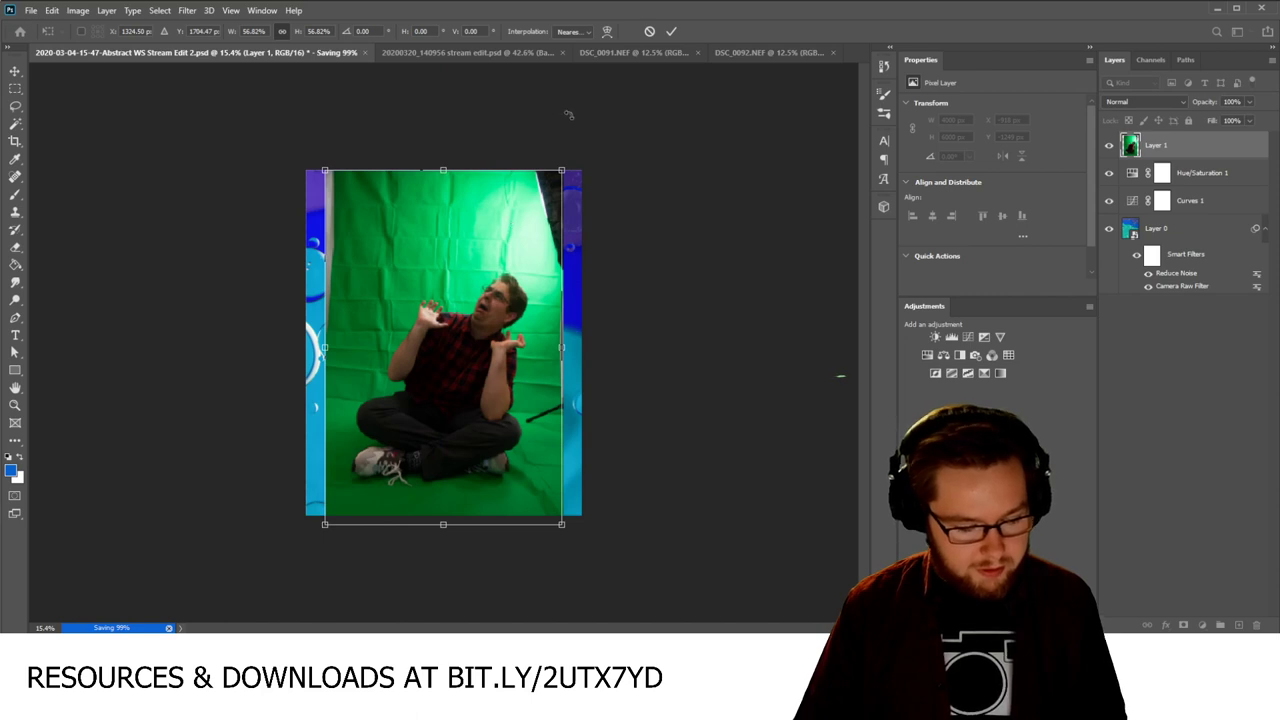
drag(564, 170, 492, 273)
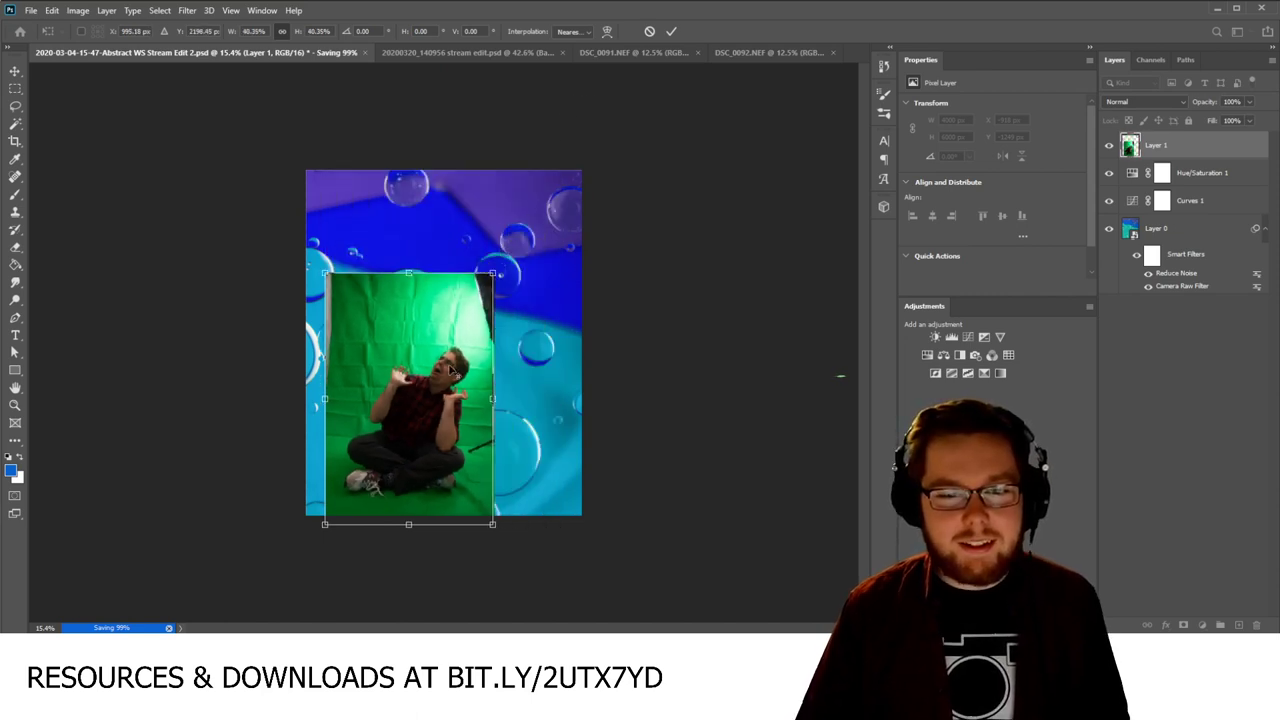
key(ctrl+0)
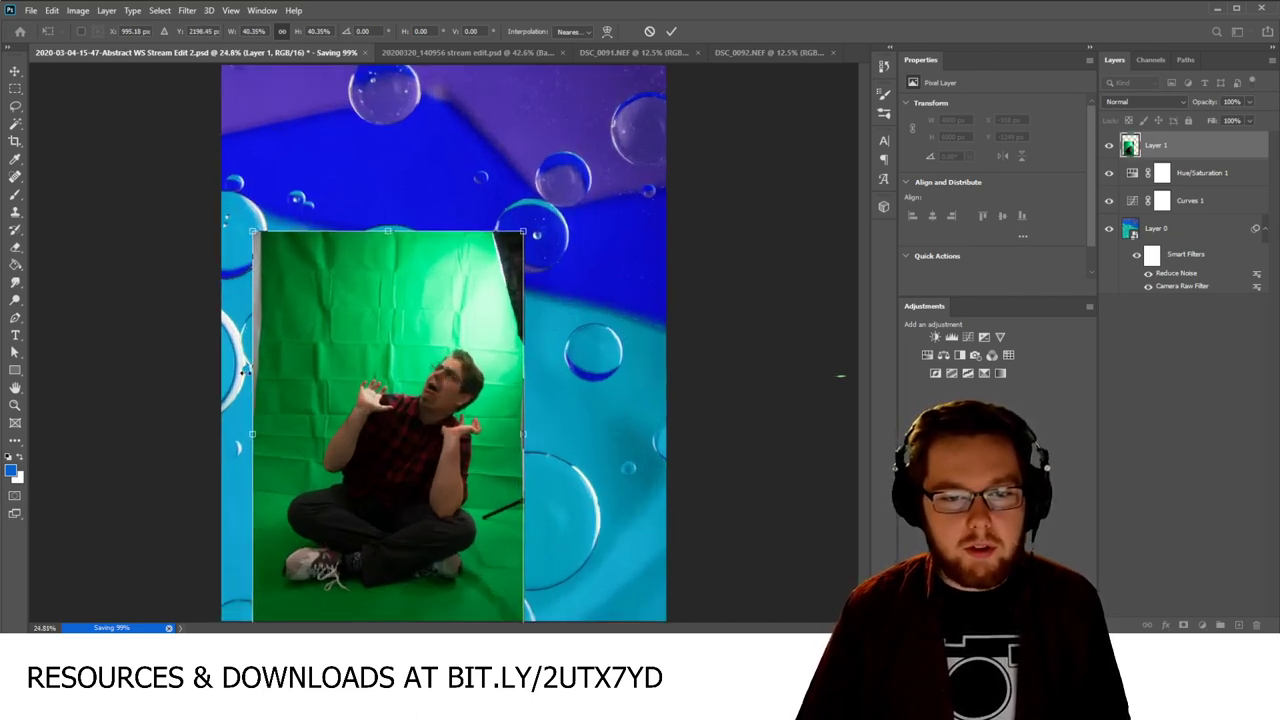
drag(414, 380, 420, 240)
drag(471, 156, 396, 297)
drag(424, 252, 455, 281)
drag(407, 332, 510, 358)
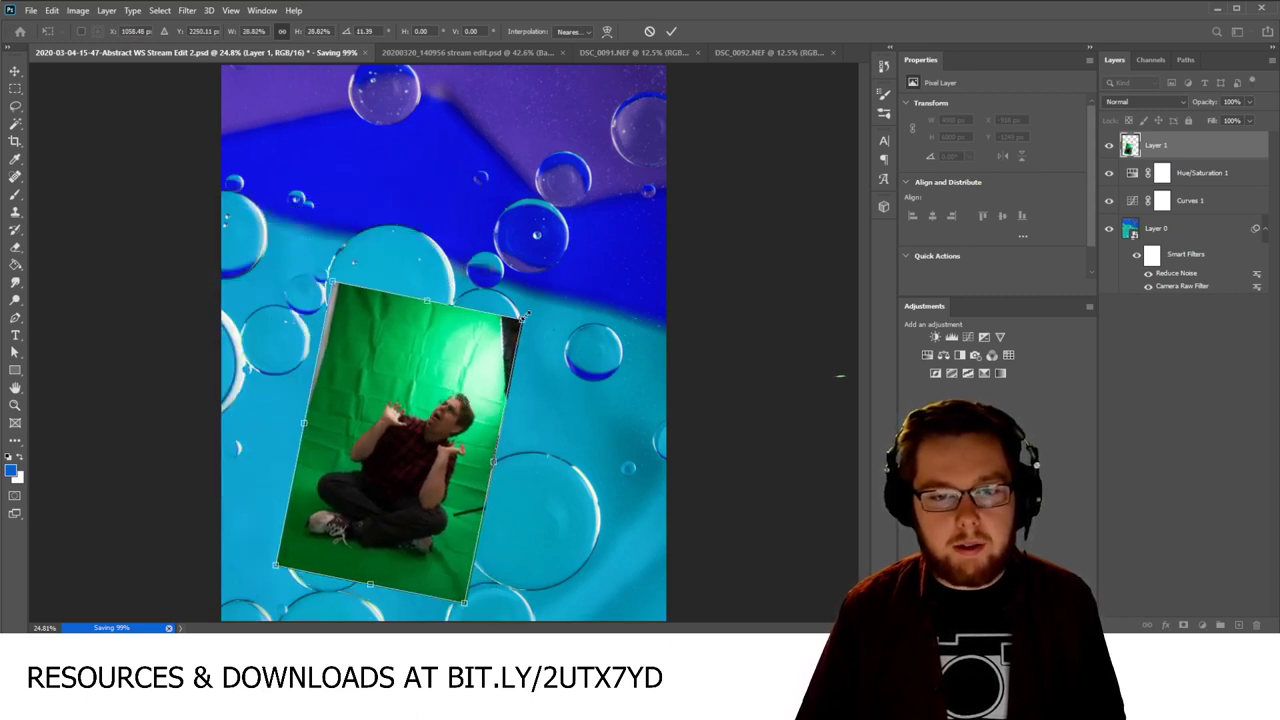
Step: Scale the tilted portrait further to about 17%, place it over the large lower-right bubble and apply the transform
drag(525, 314, 441, 383)
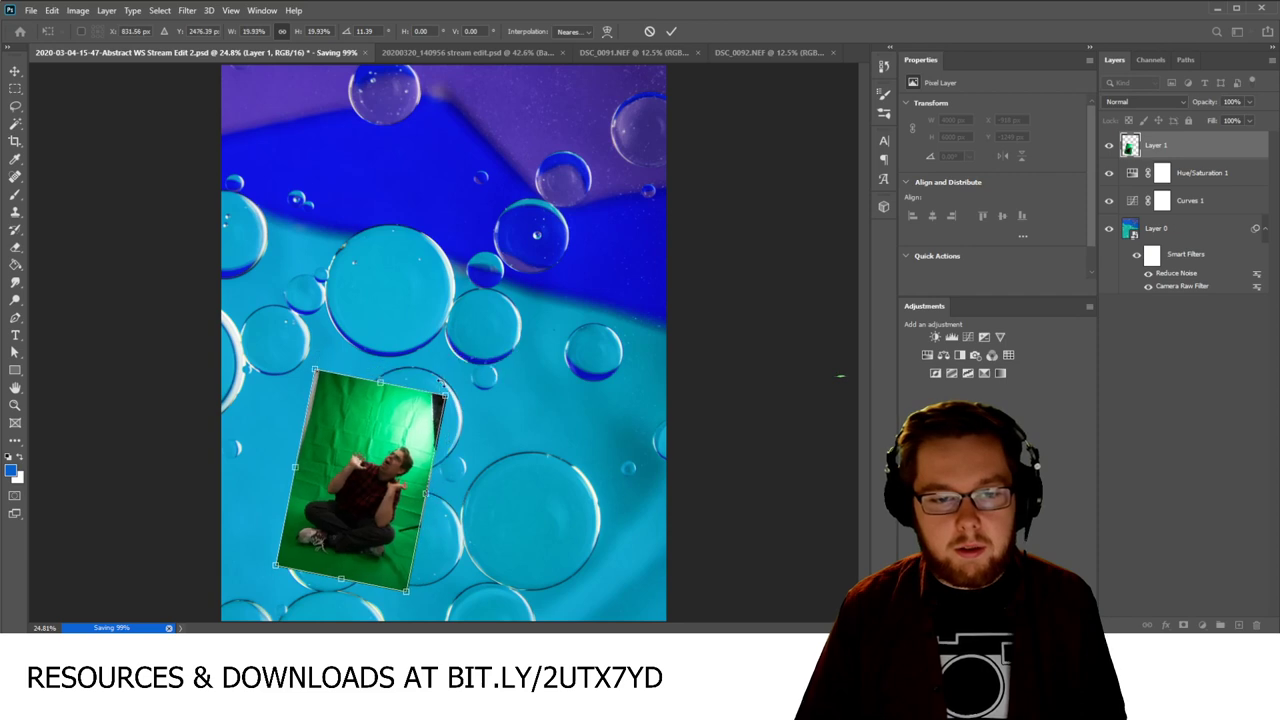
drag(372, 455, 437, 449)
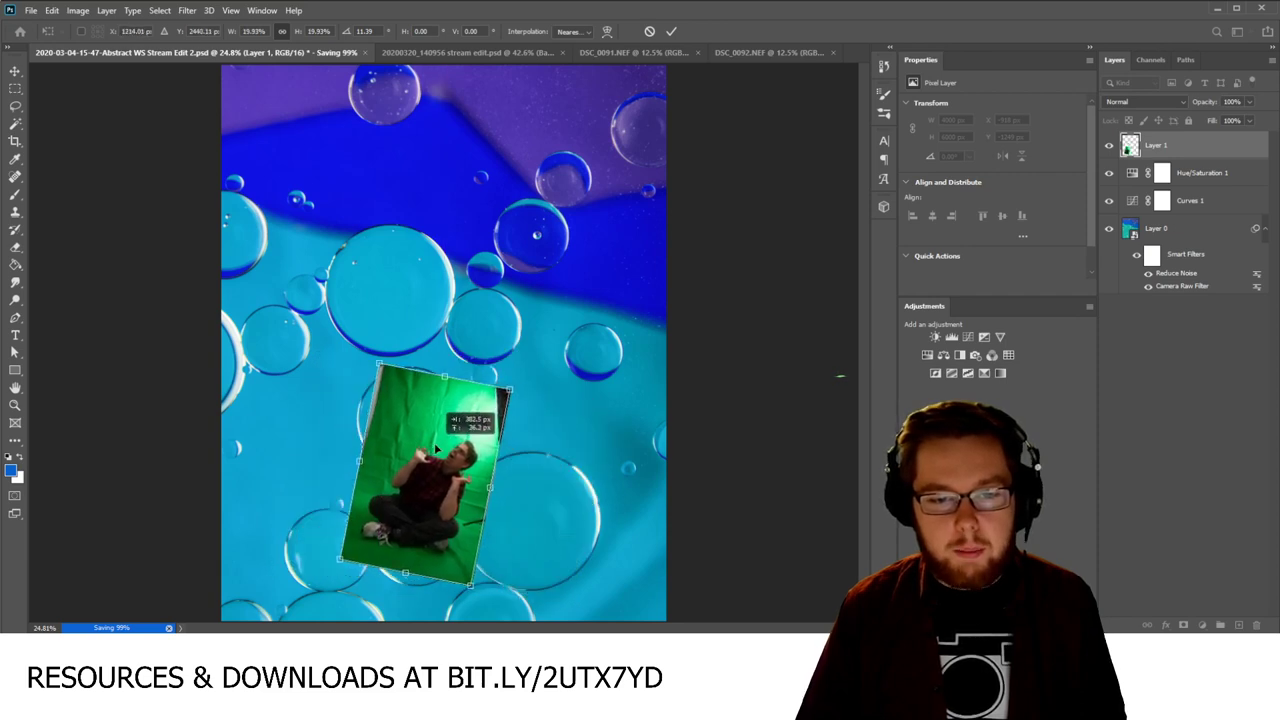
drag(510, 383, 480, 380)
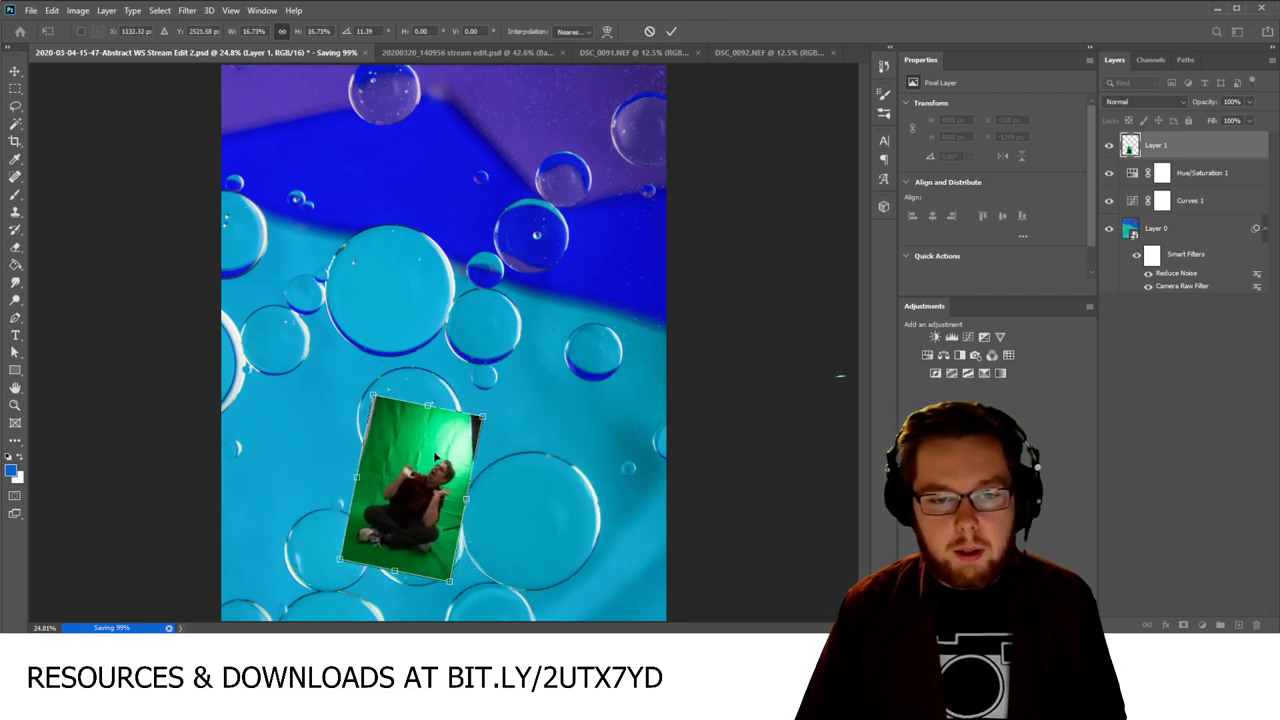
drag(416, 452, 546, 475)
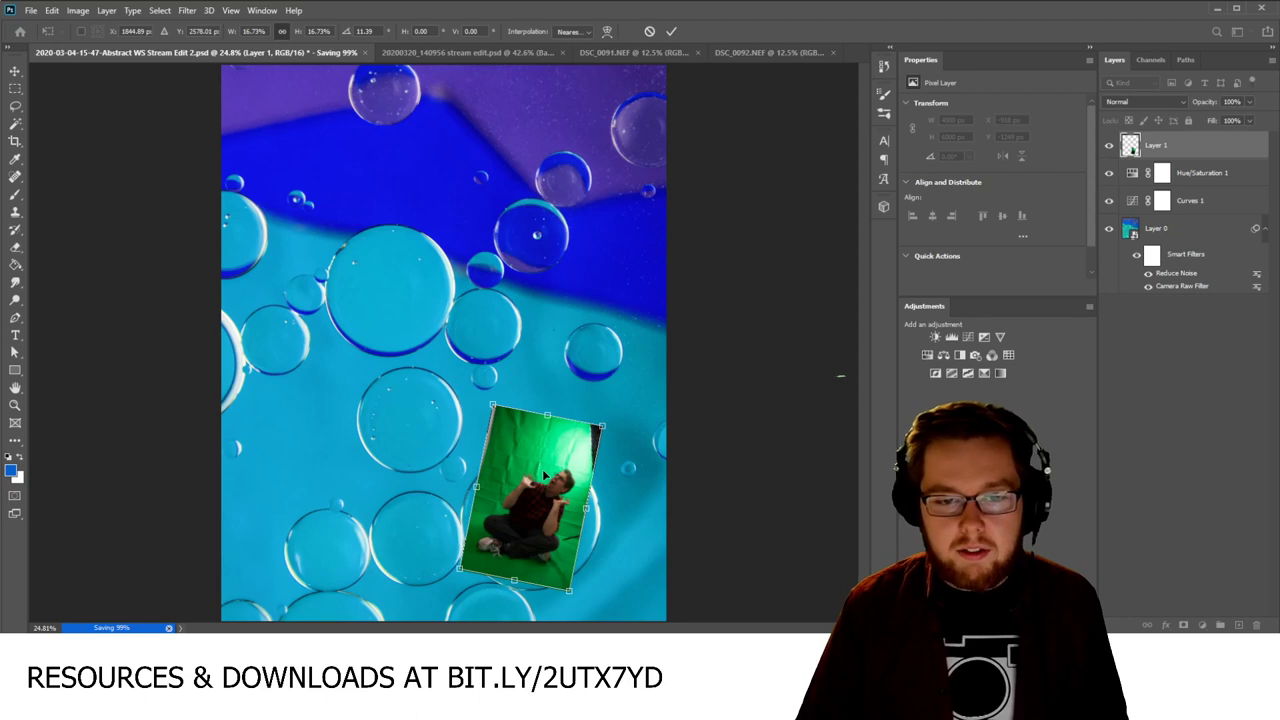
key(Return)
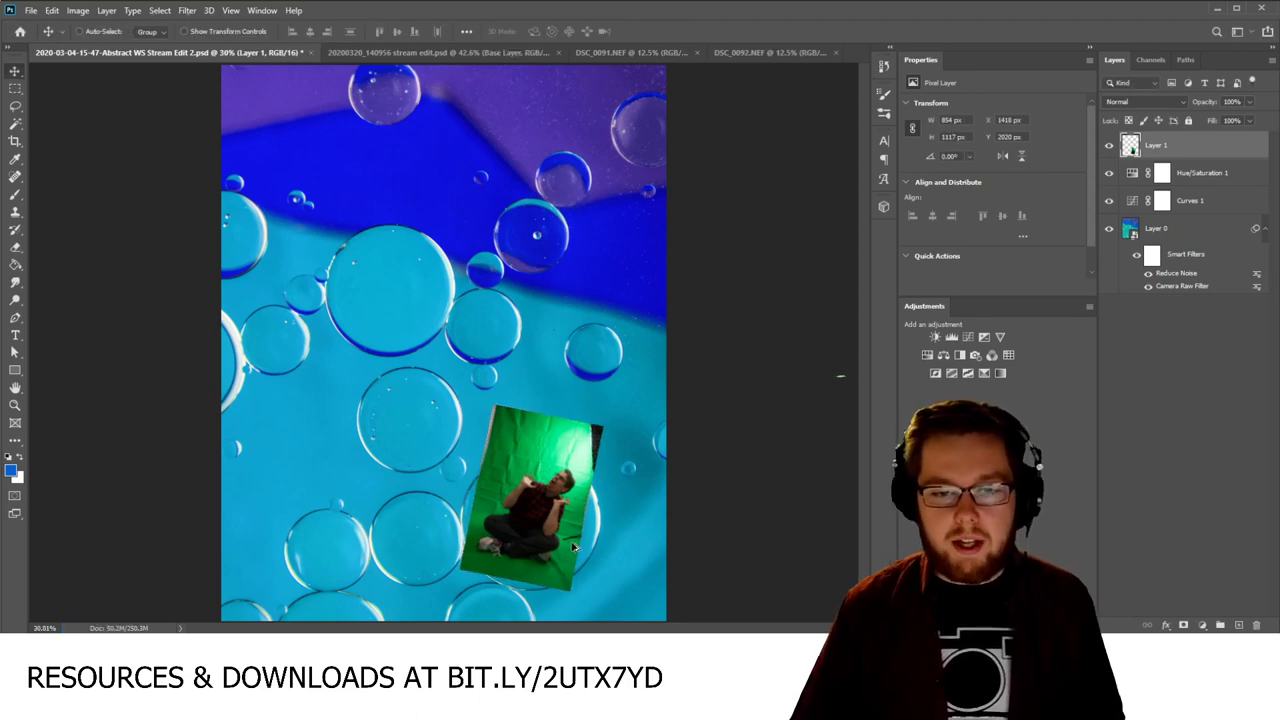
Step: Add a white layer mask to the greenscreen portrait on Layer 1
scroll(555, 545, up, 2)
scroll(537, 571, up, 4)
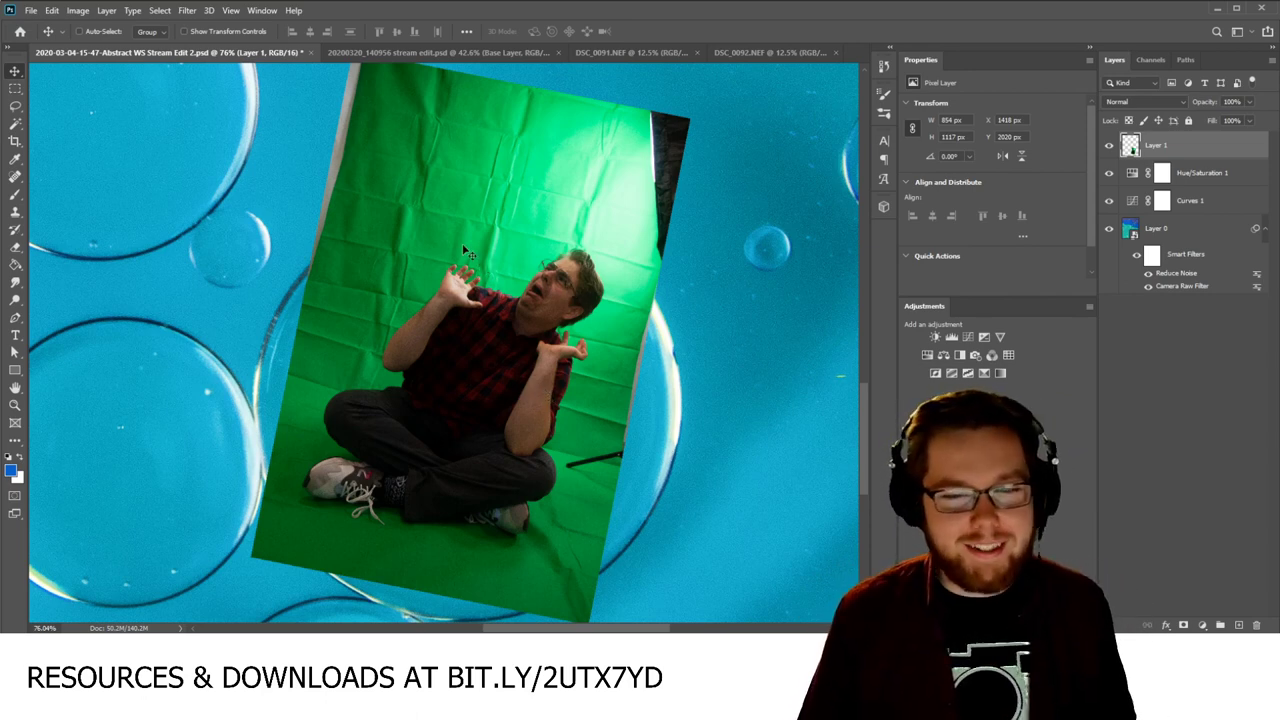
scroll(465, 252, up, 2)
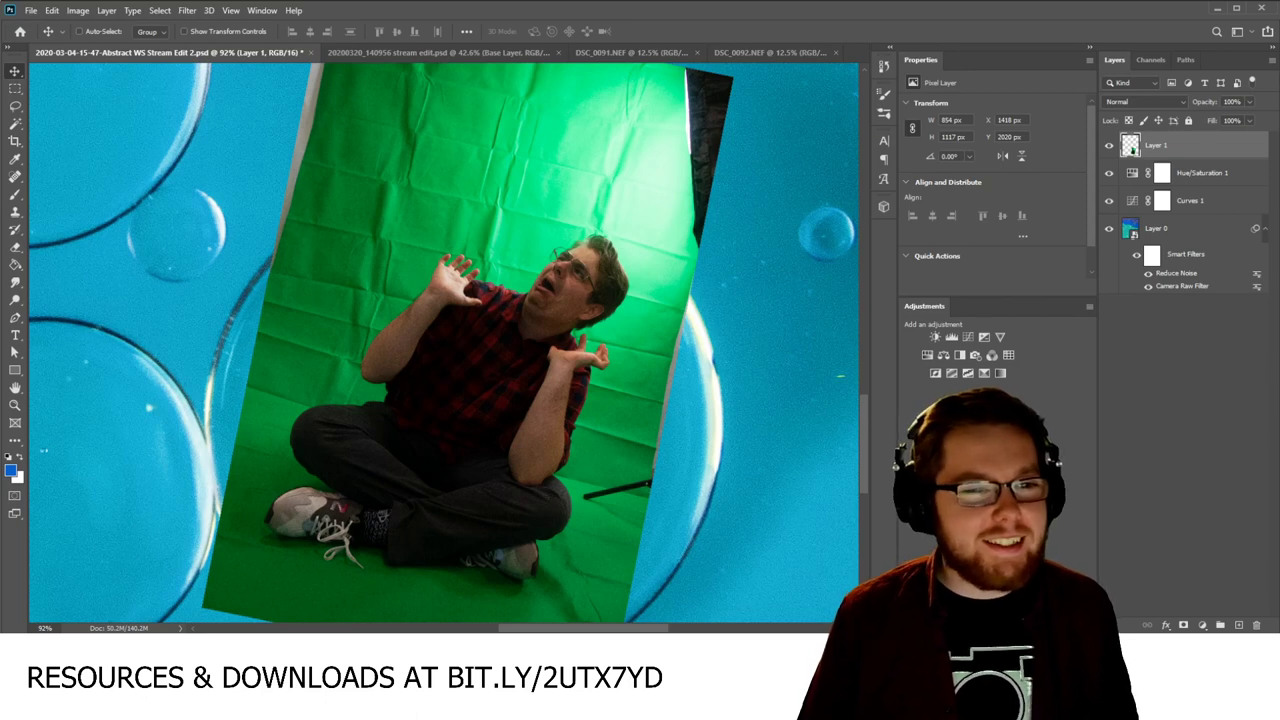
click(1205, 348)
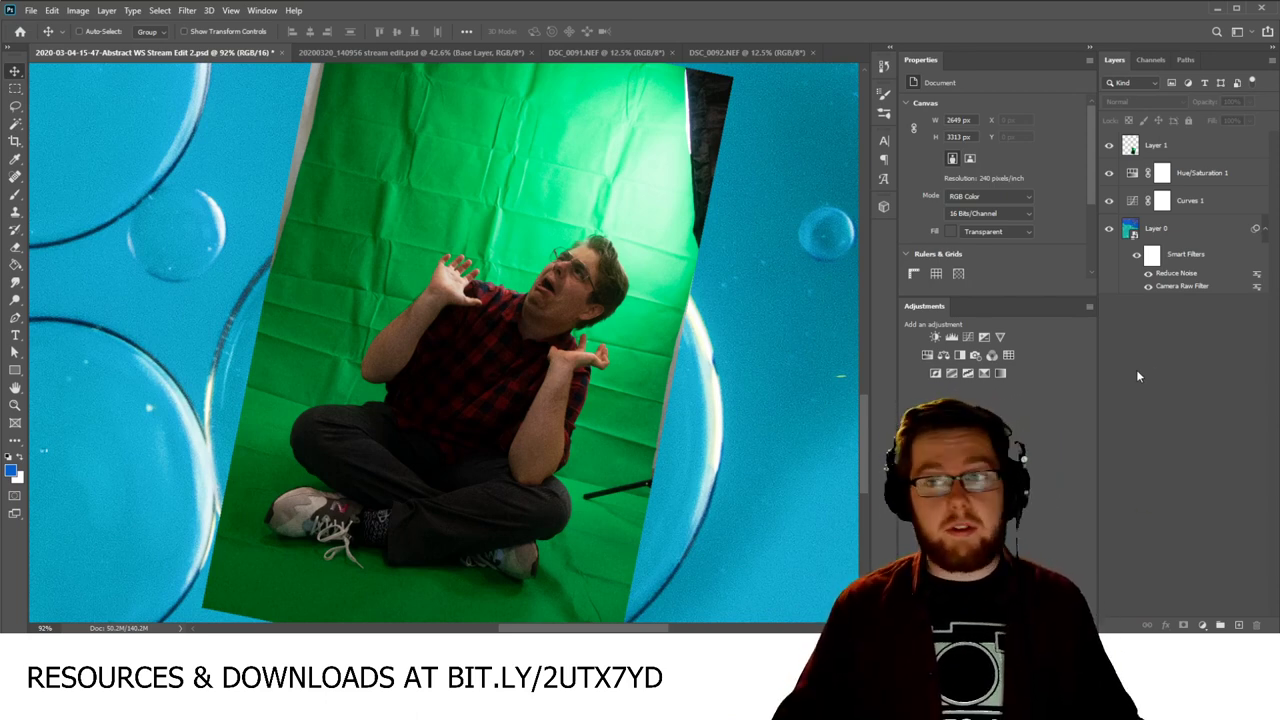
click(1153, 148)
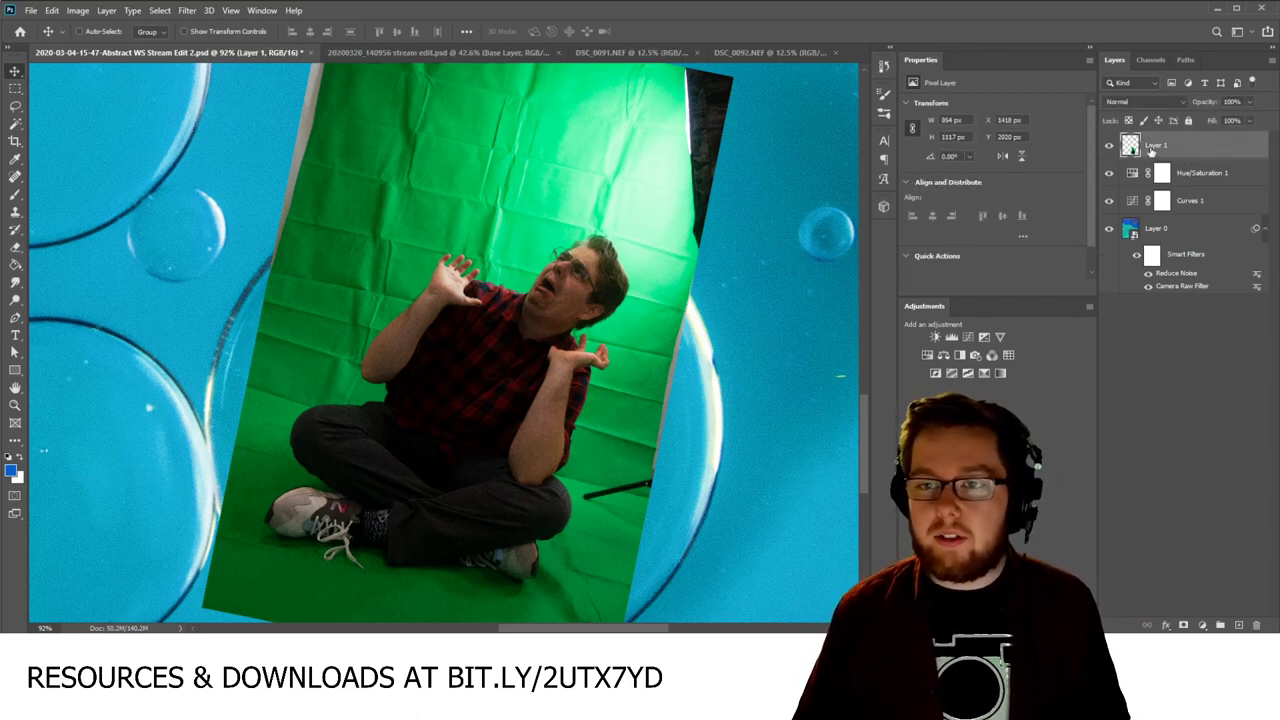
click(1183, 626)
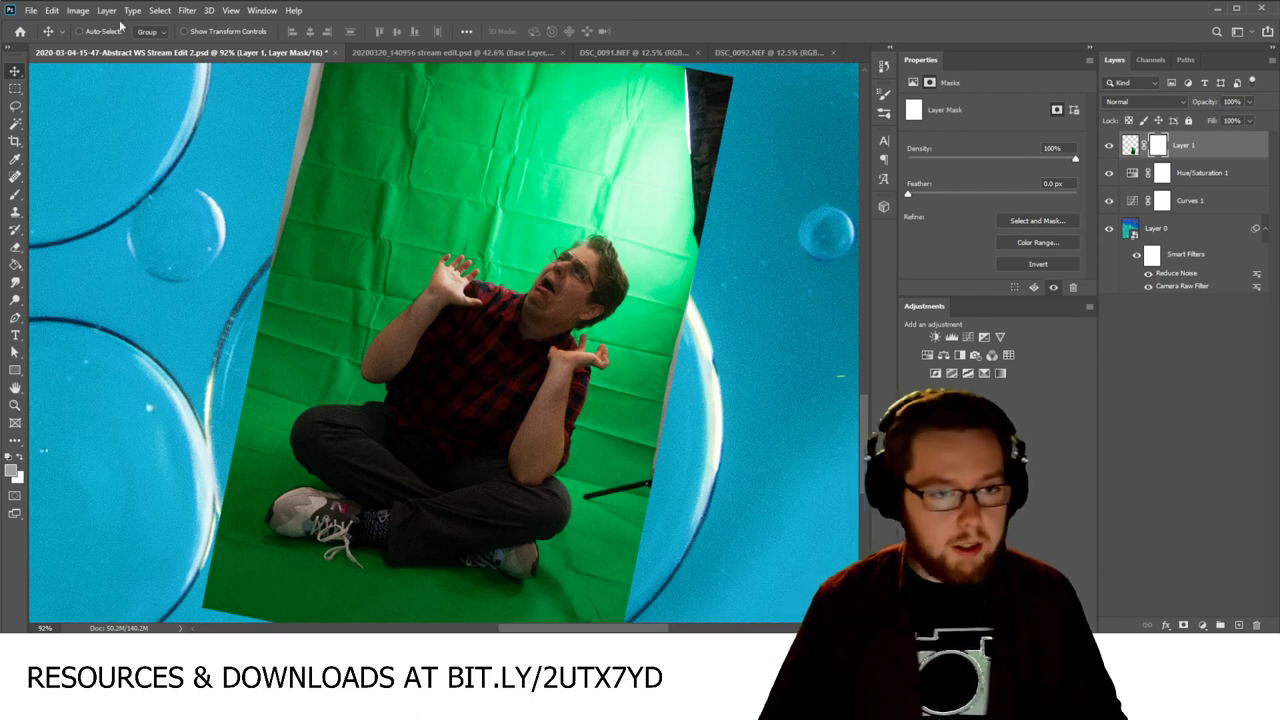
Step: Set up the Brush tool for masking with a 175 px tip, black foreground colour 000000 and 100% opacity
key(b)
key(bracketleft)
key(bracketleft)
key(bracketleft)
key(bracketleft)
key(bracketleft)
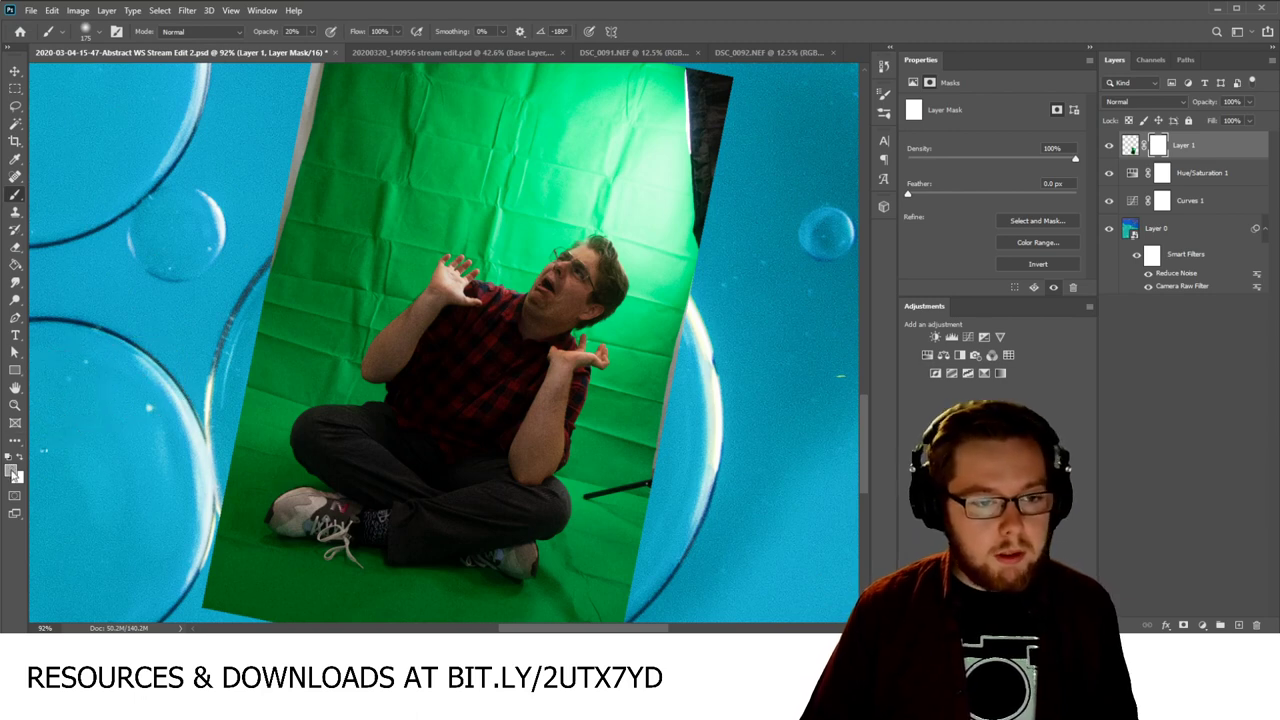
click(11, 469)
text(000000)
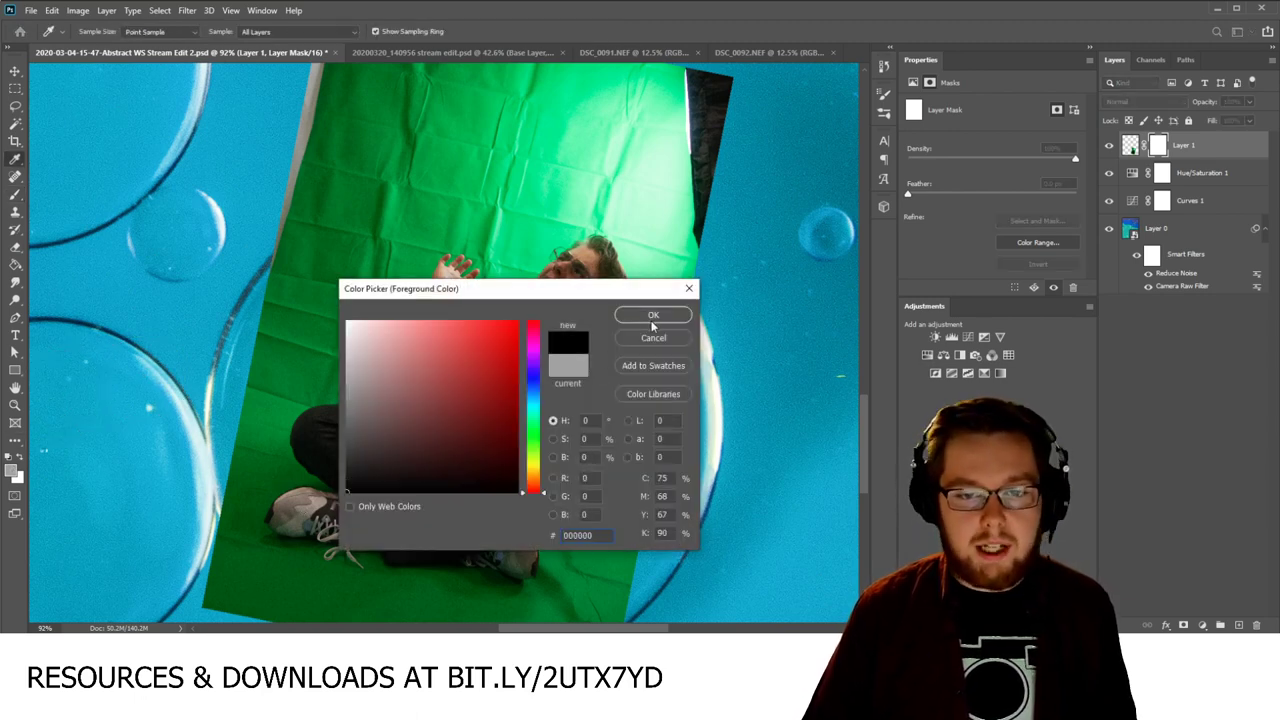
click(653, 315)
scroll(414, 200, up, 4)
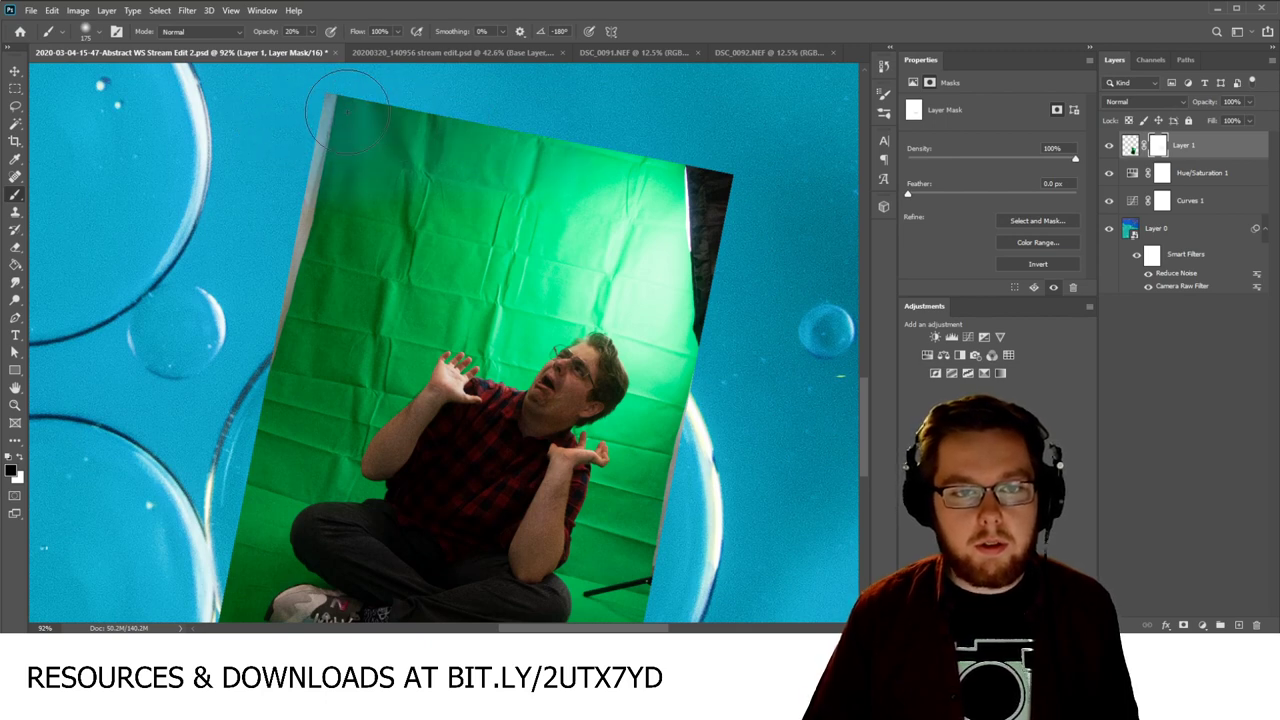
key(0)
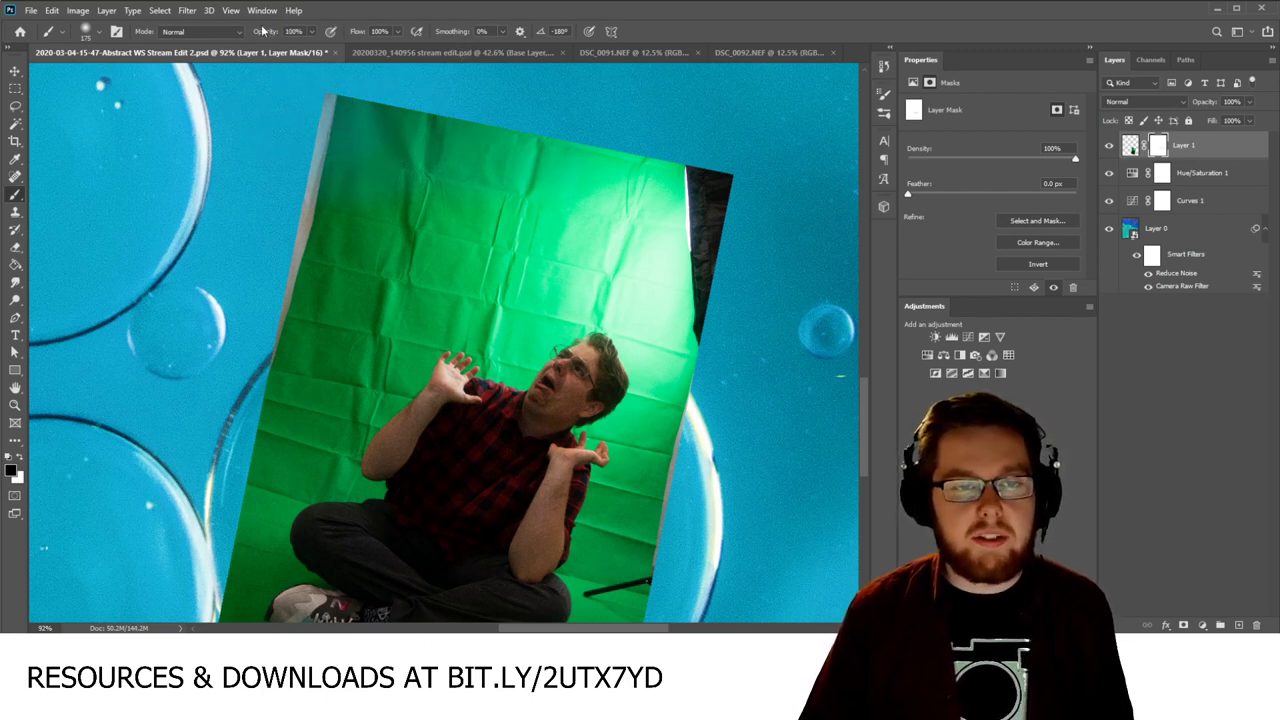
Step: Paint black on the portrait's mask to hide the upper and lower parts of the photo that extend beyond the large bubble
mouse_move(325, 100)
mouse_down()
mouse_move(381, 115)
mouse_move(375, 130)
mouse_move(451, 108)
mouse_move(669, 149)
mouse_move(663, 173)
mouse_move(431, 179)
mouse_move(721, 223)
mouse_move(753, 251)
mouse_move(613, 213)
mouse_move(400, 197)
mouse_move(289, 291)
mouse_move(441, 187)
mouse_move(408, 244)
mouse_move(261, 303)
mouse_move(262, 320)
mouse_move(247, 311)
mouse_move(400, 213)
mouse_move(548, 208)
mouse_move(666, 243)
mouse_move(722, 329)
mouse_move(654, 274)
mouse_move(690, 307)
mouse_move(715, 367)
mouse_move(699, 311)
mouse_move(634, 250)
mouse_move(622, 249)
mouse_move(655, 282)
mouse_move(511, 223)
mouse_up()
scroll(594, 223, down, 5)
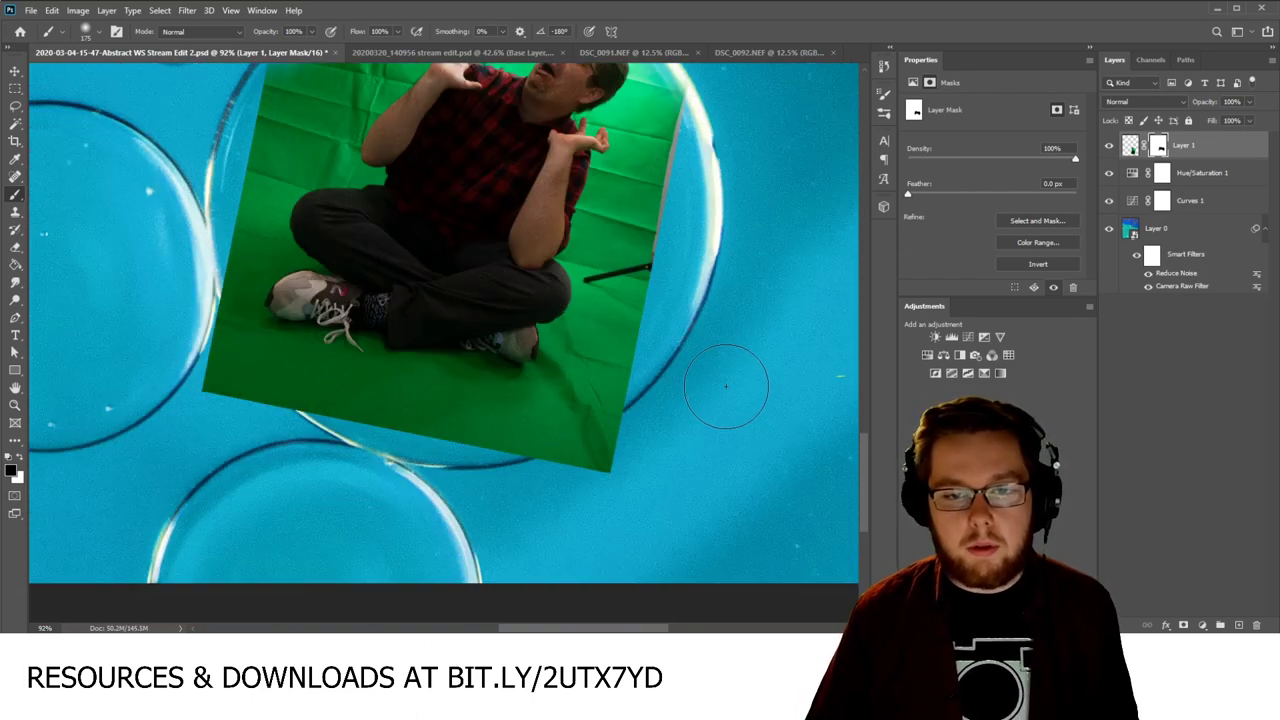
mouse_move(726, 386)
mouse_down()
mouse_move(677, 448)
mouse_move(571, 494)
mouse_move(694, 378)
mouse_move(690, 361)
mouse_move(556, 485)
mouse_move(523, 489)
mouse_move(522, 470)
mouse_move(328, 433)
mouse_move(224, 395)
mouse_move(151, 256)
mouse_move(187, 342)
mouse_move(191, 253)
mouse_up()
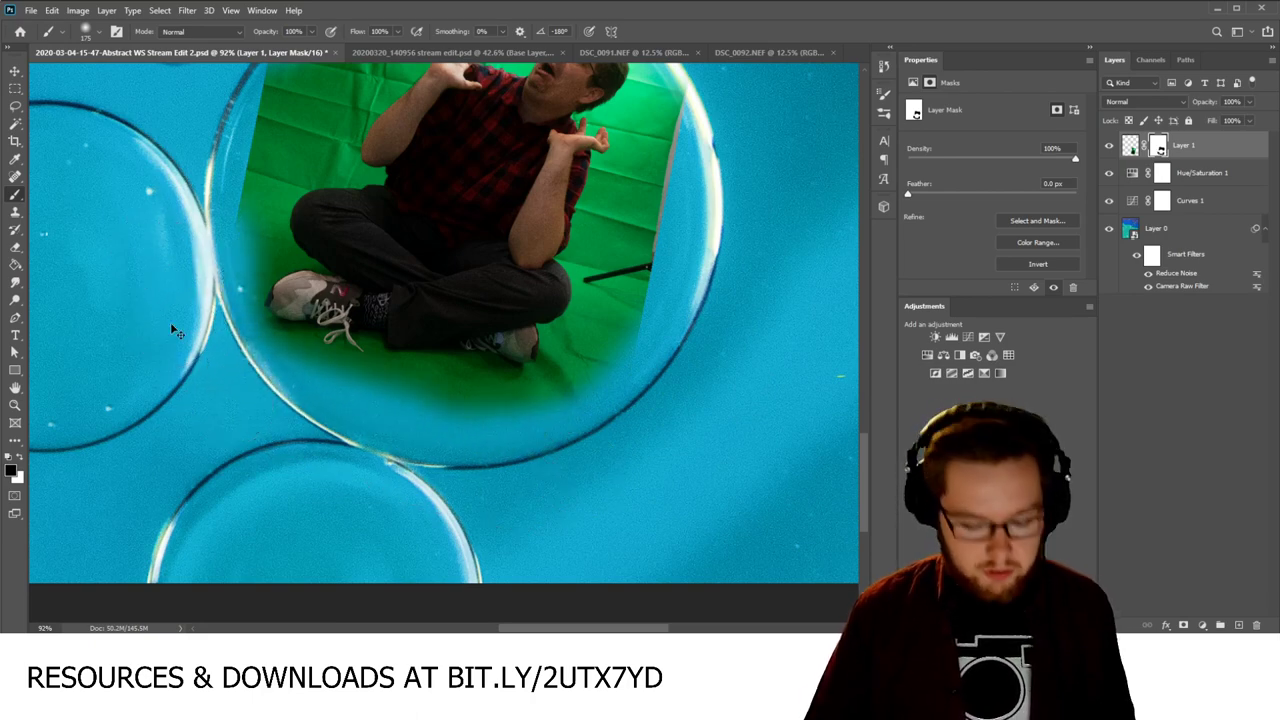
key(ctrl+0)
scroll(600, 580, up, 6)
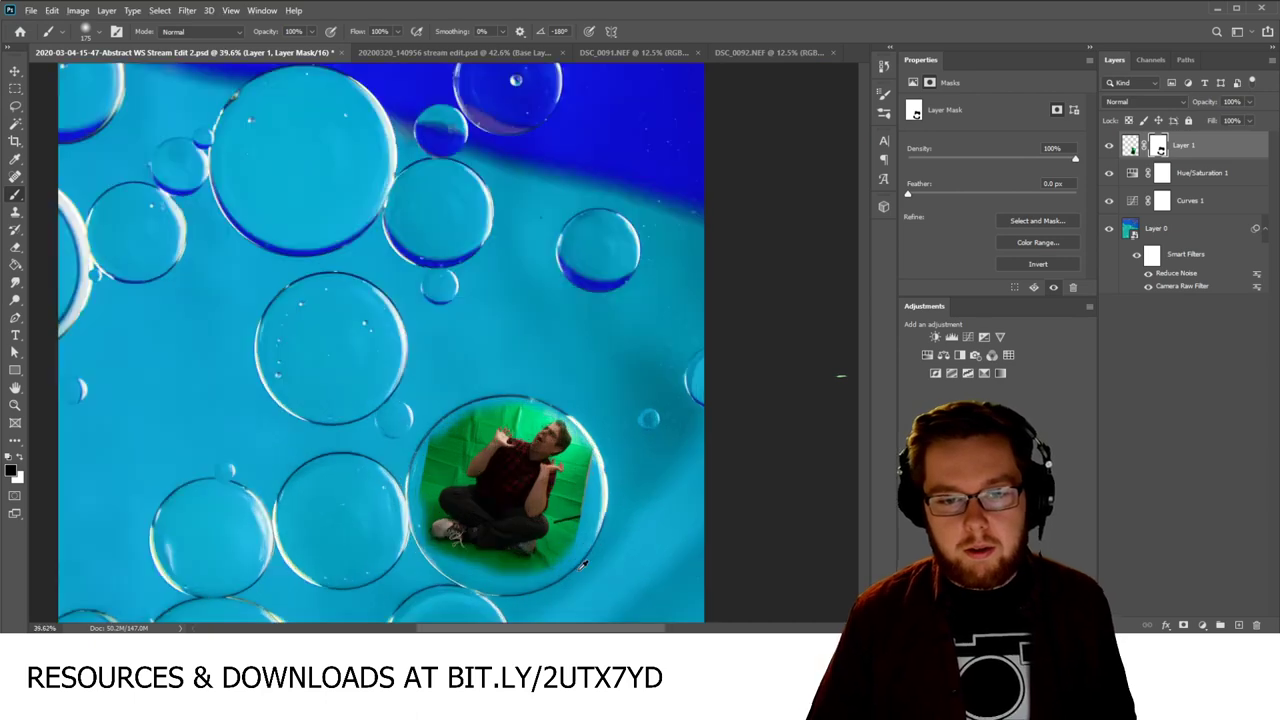
scroll(494, 410, down, 1)
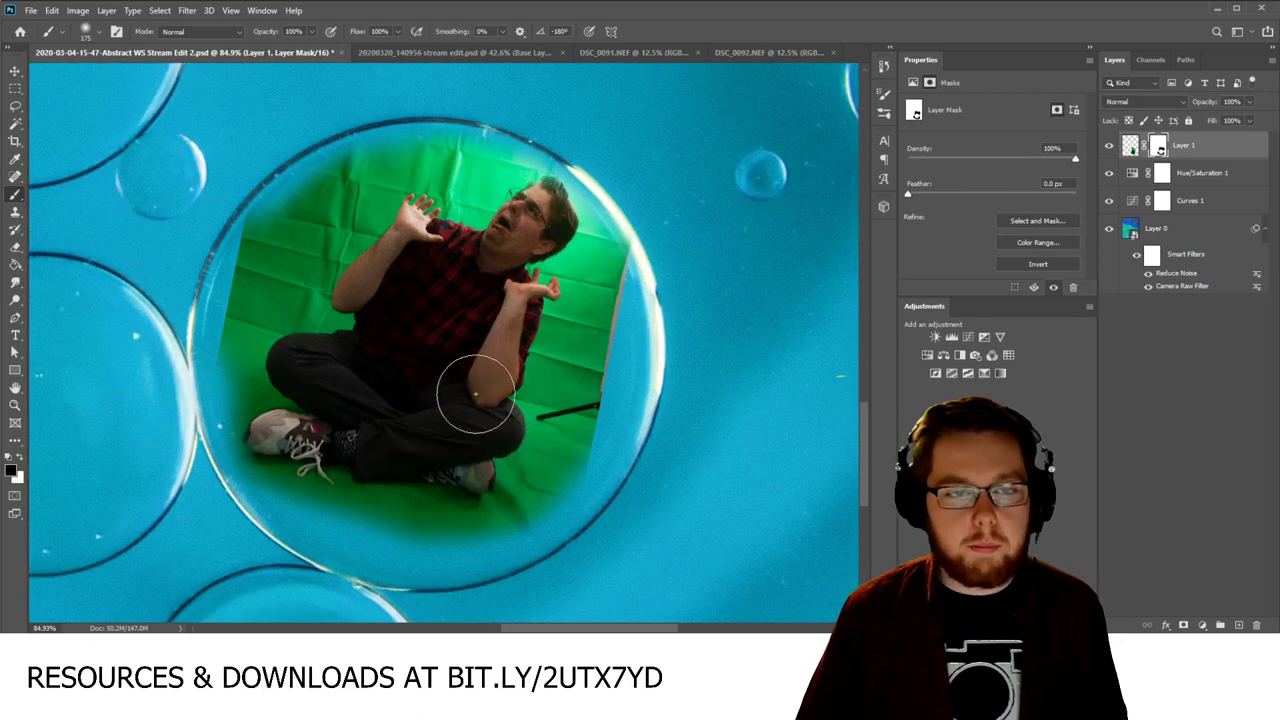
scroll(471, 386, up, 1)
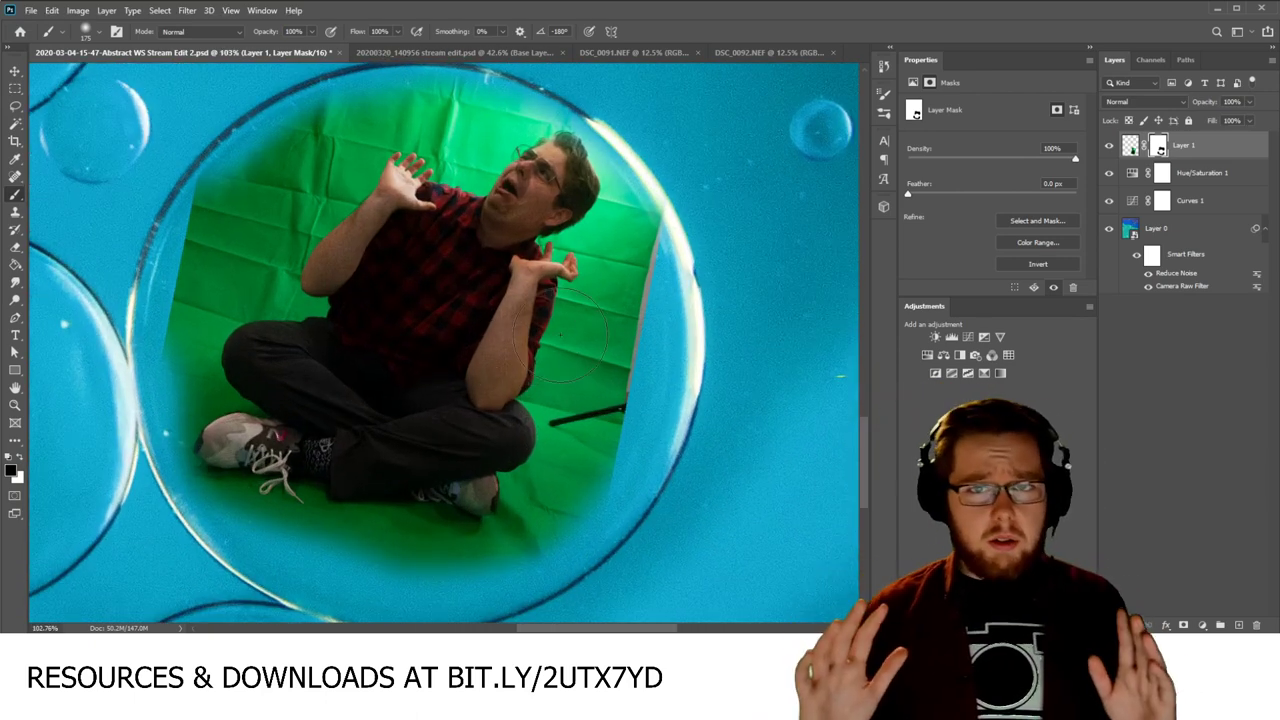
Step: Reduce the mask brush to 90 px and hide more of the photo's edge beside the bubble's bright rim, next to the man's head
key(bracketleft)
key(bracketleft)
key(bracketleft)
key(bracketleft)
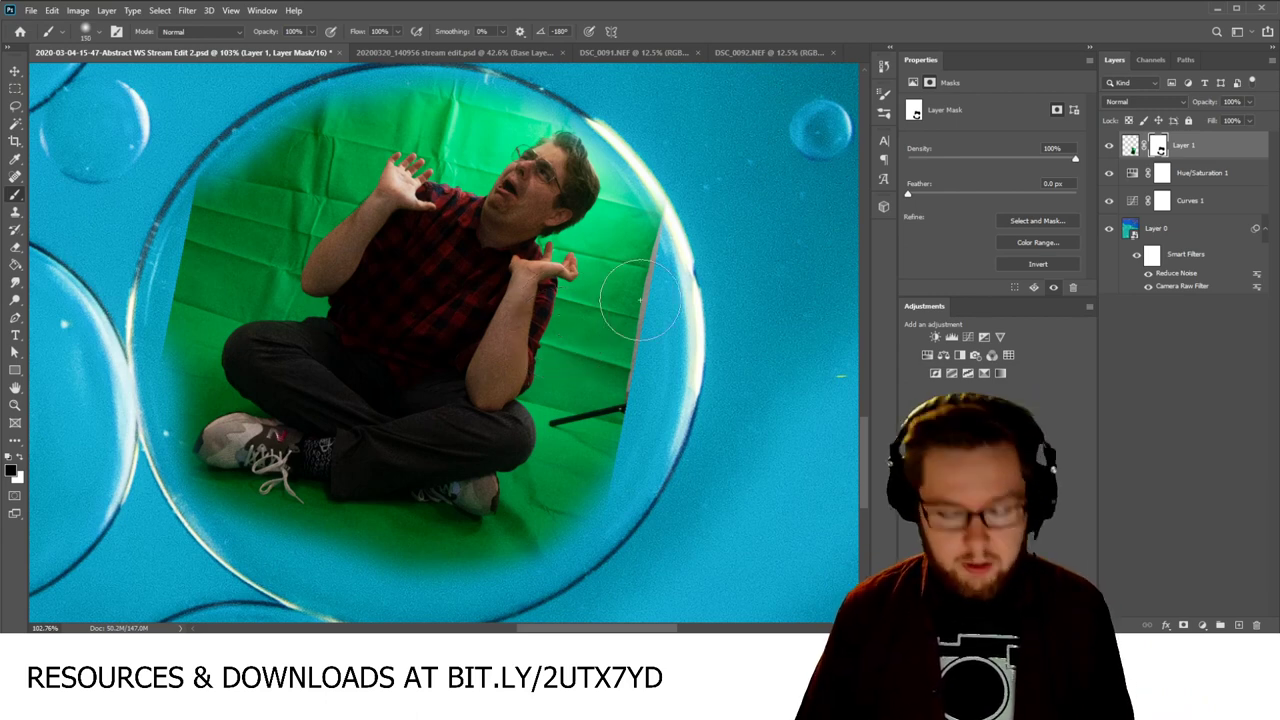
right_click(645, 224)
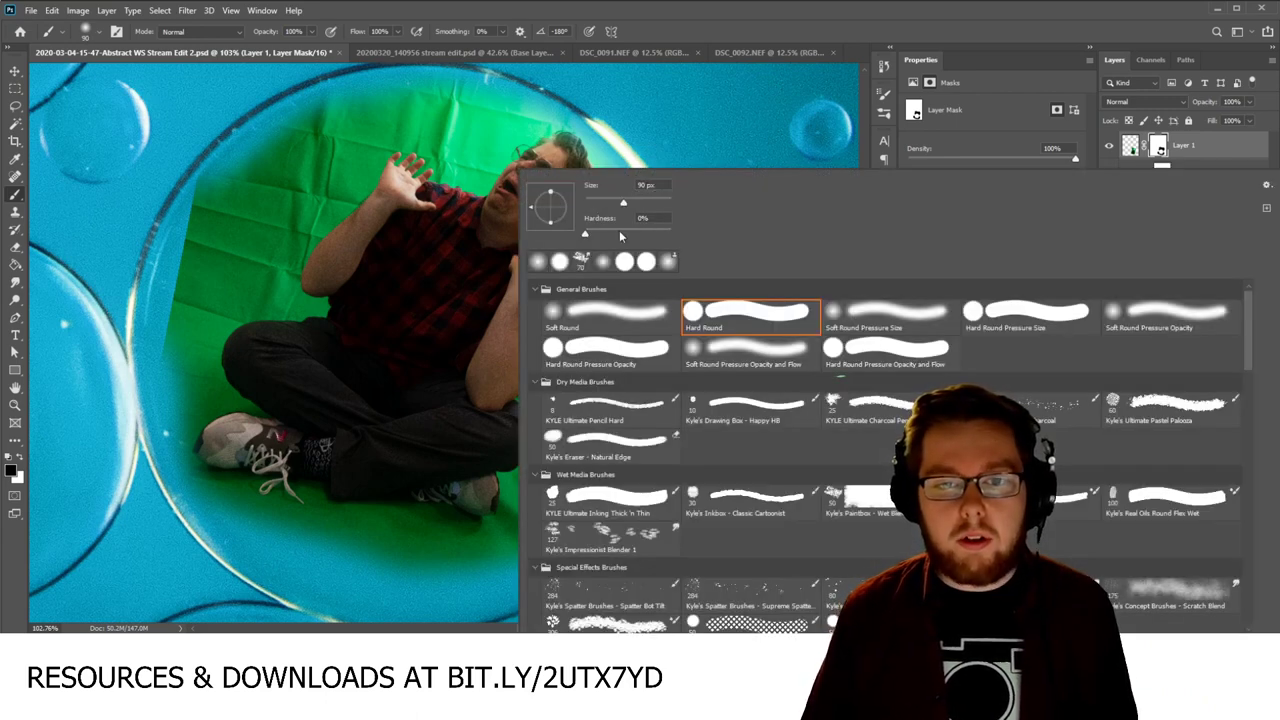
click(677, 9)
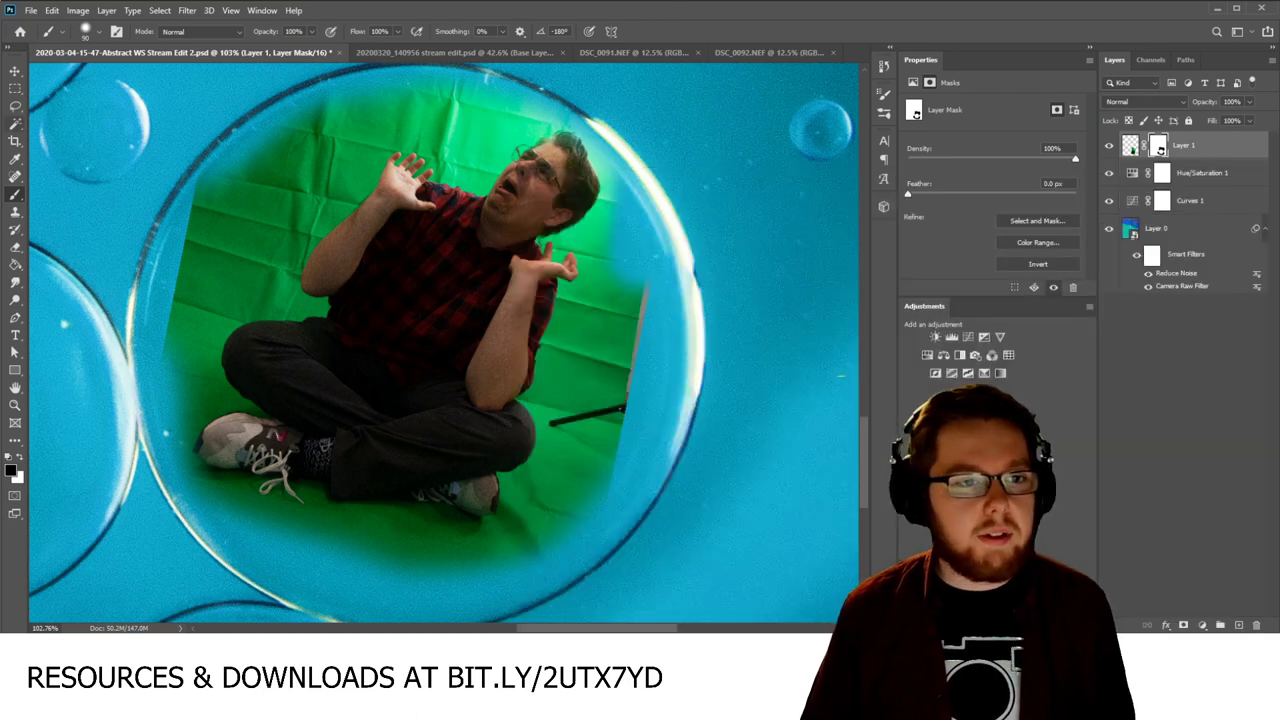
Step: Try a loose freehand Lasso selection across the man's torso and the green backdrop beside him, and deselect it
click(14, 105)
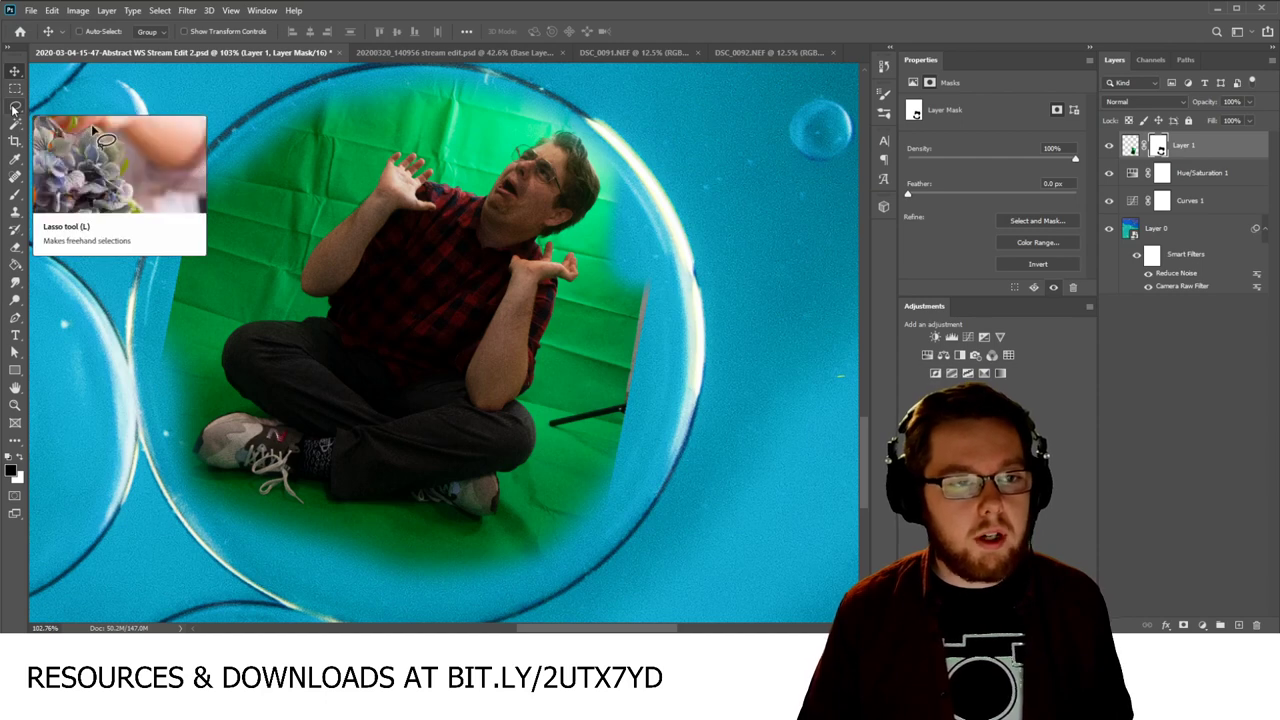
click(14, 107)
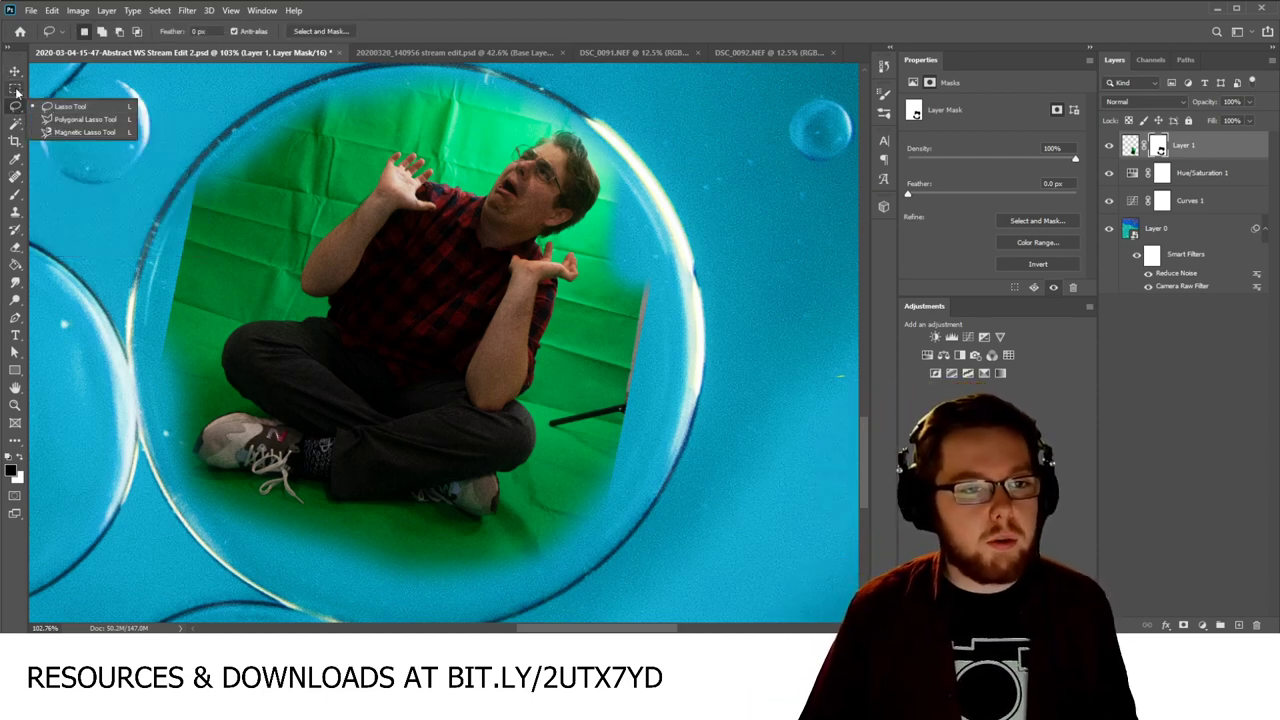
click(70, 112)
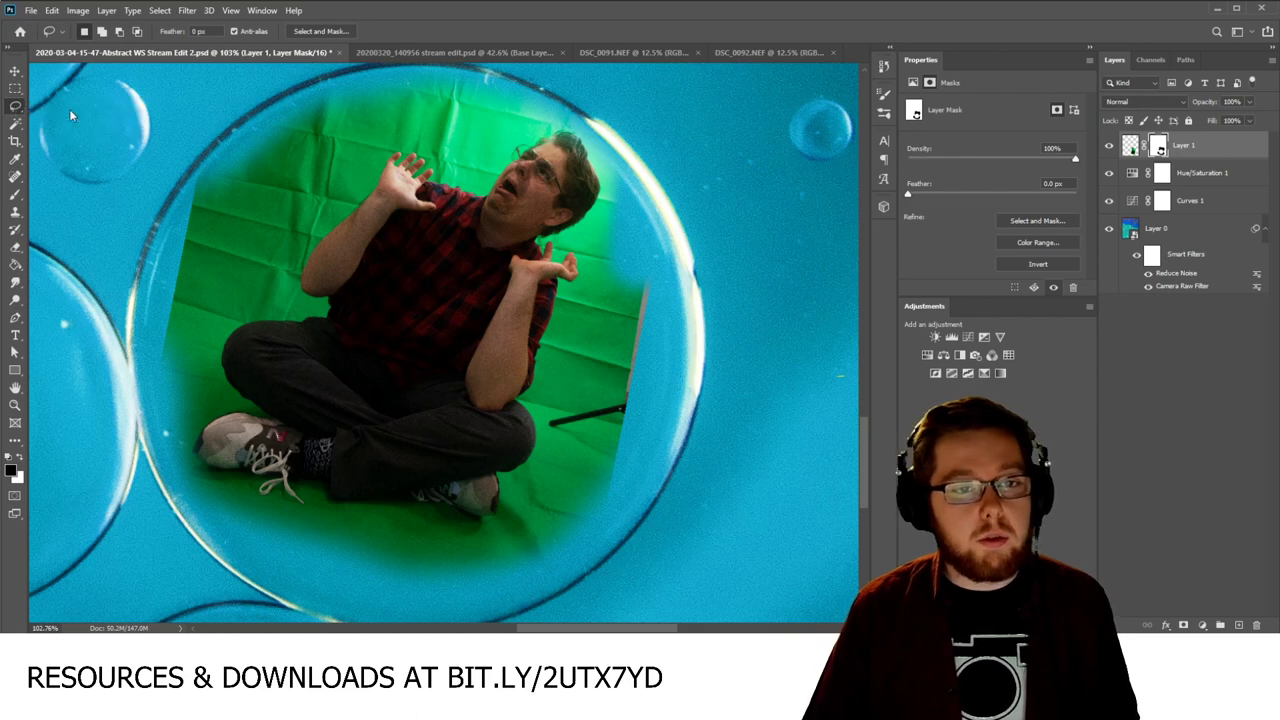
mouse_move(480, 182)
mouse_down()
mouse_move(421, 345)
mouse_move(555, 425)
mouse_move(655, 241)
mouse_move(505, 205)
mouse_up()
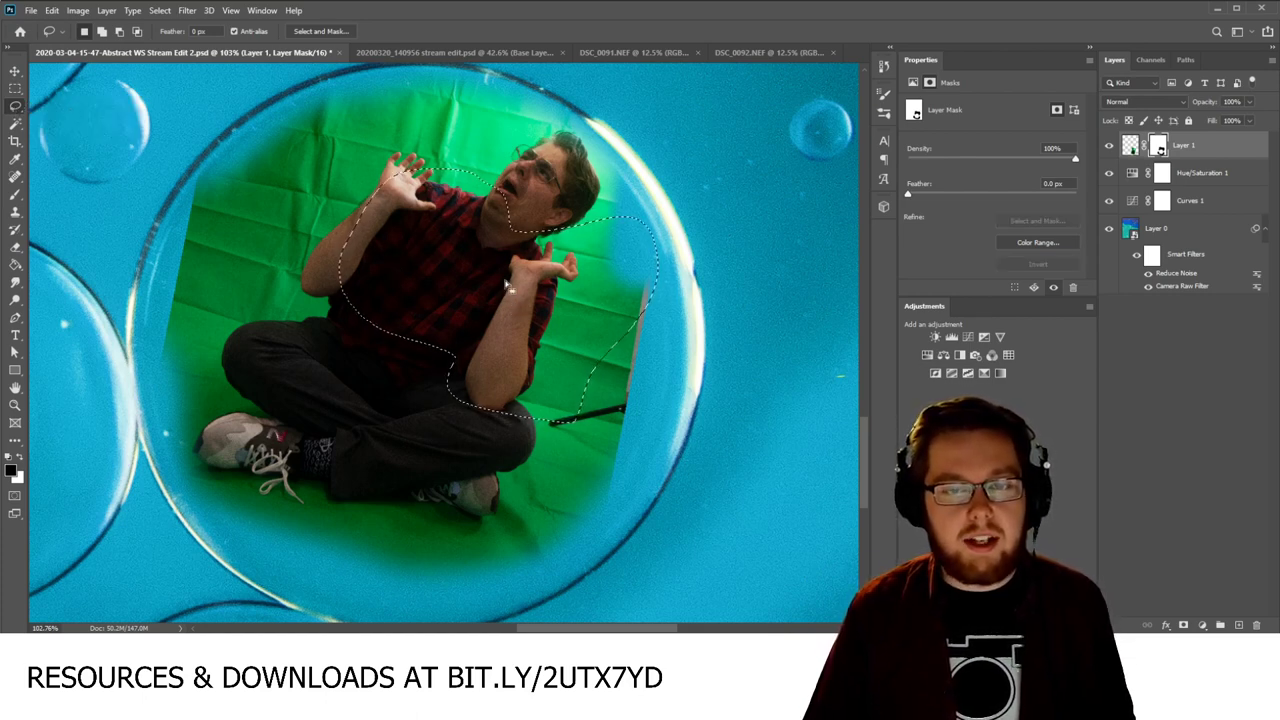
right_click(282, 176)
click(298, 186)
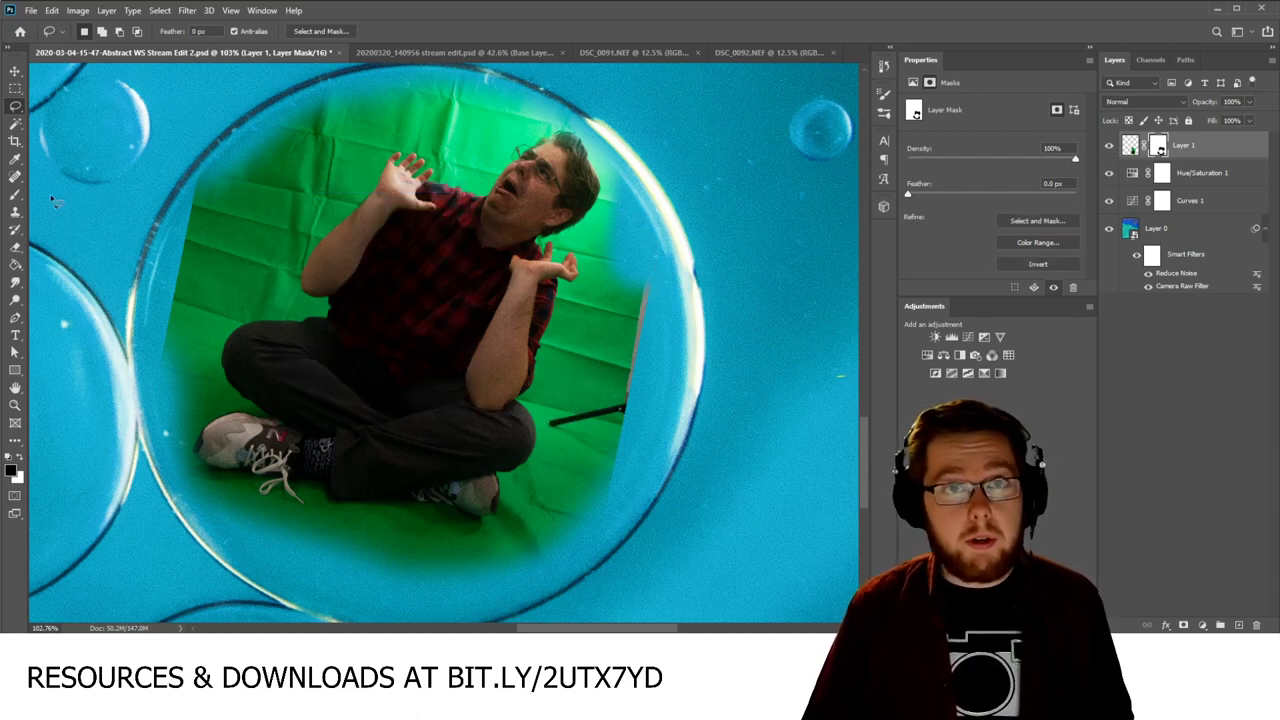
Step: Try the Quick Selection tool along the man's raised forearm with the layer mask active, and clear the selection
click(16, 127)
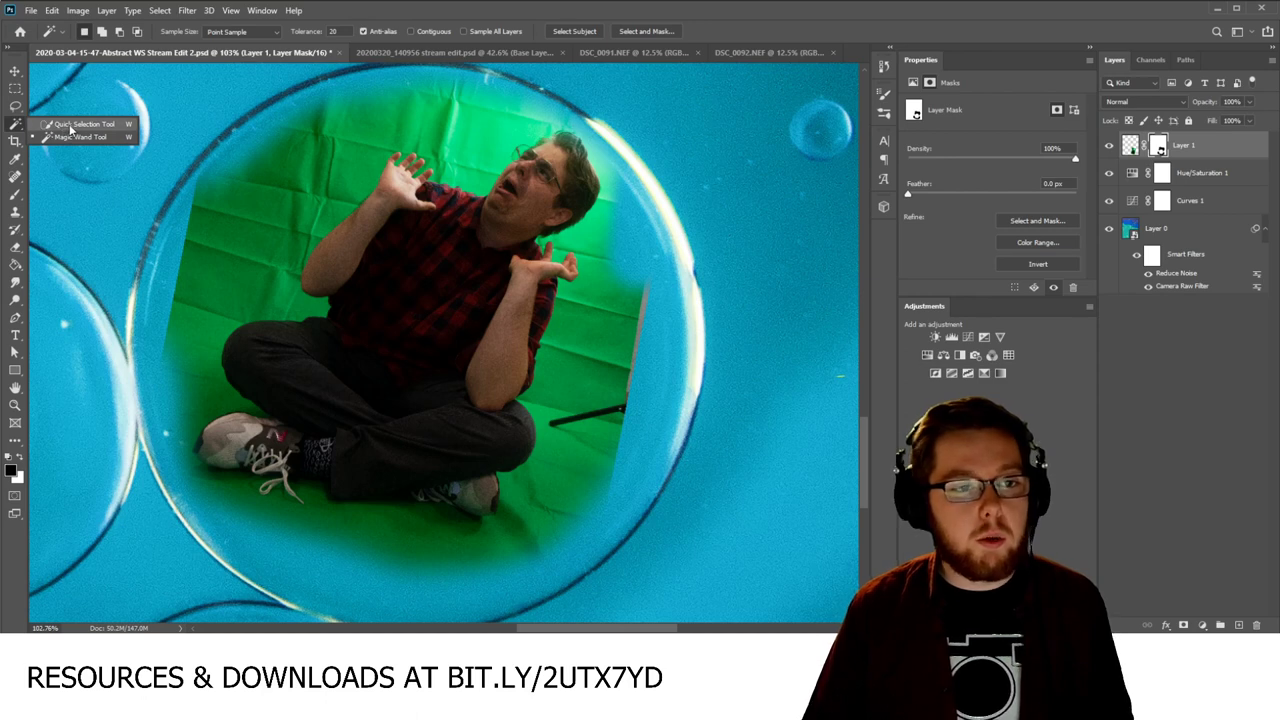
click(70, 127)
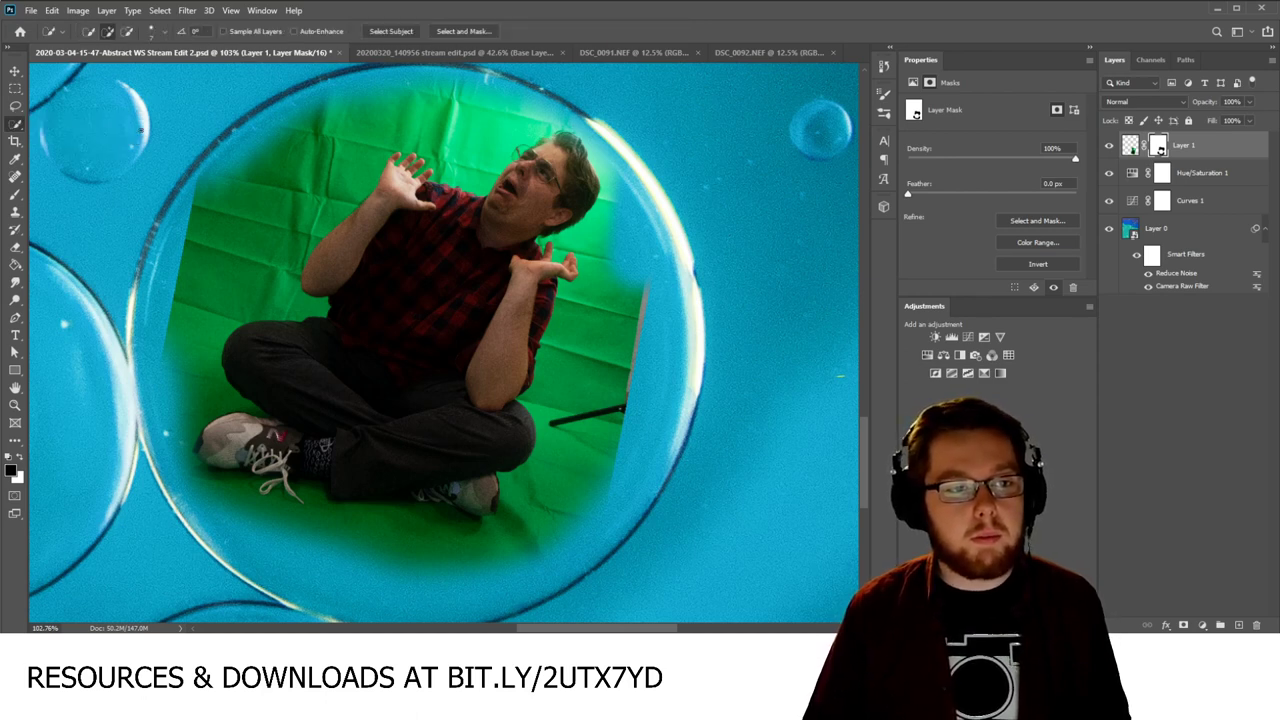
scroll(399, 173, up, 3)
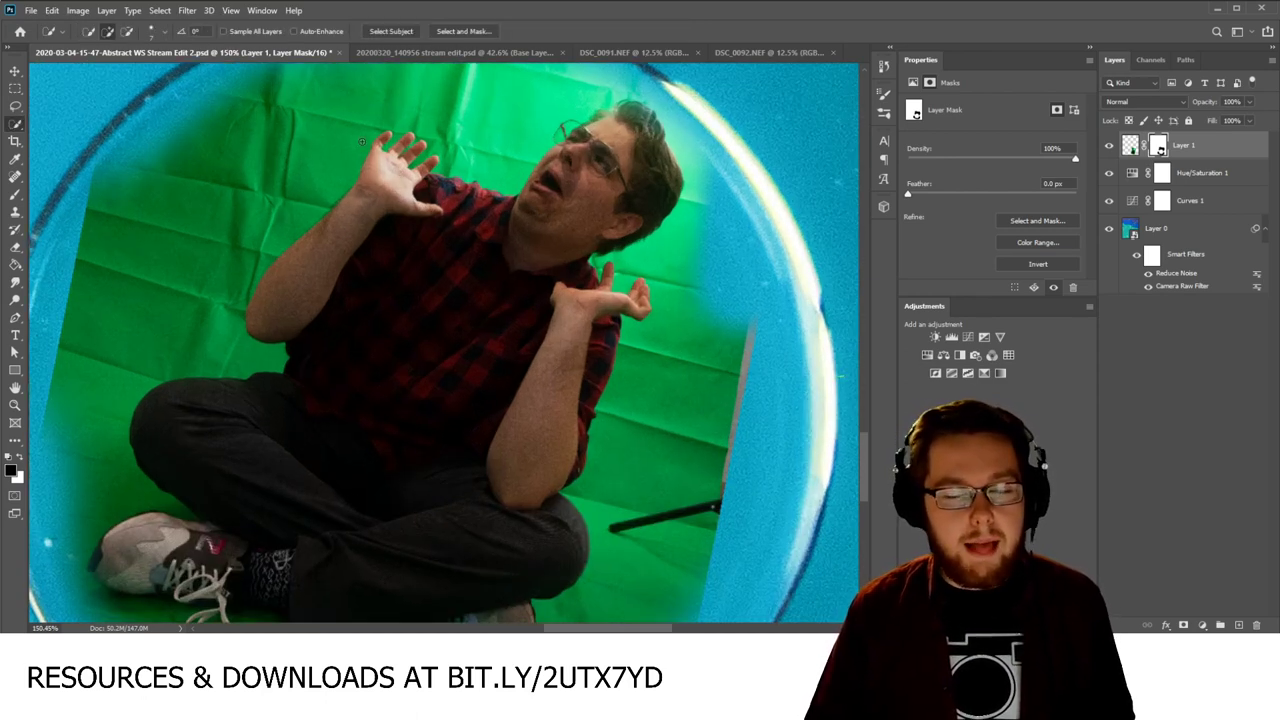
scroll(362, 142, up, 5)
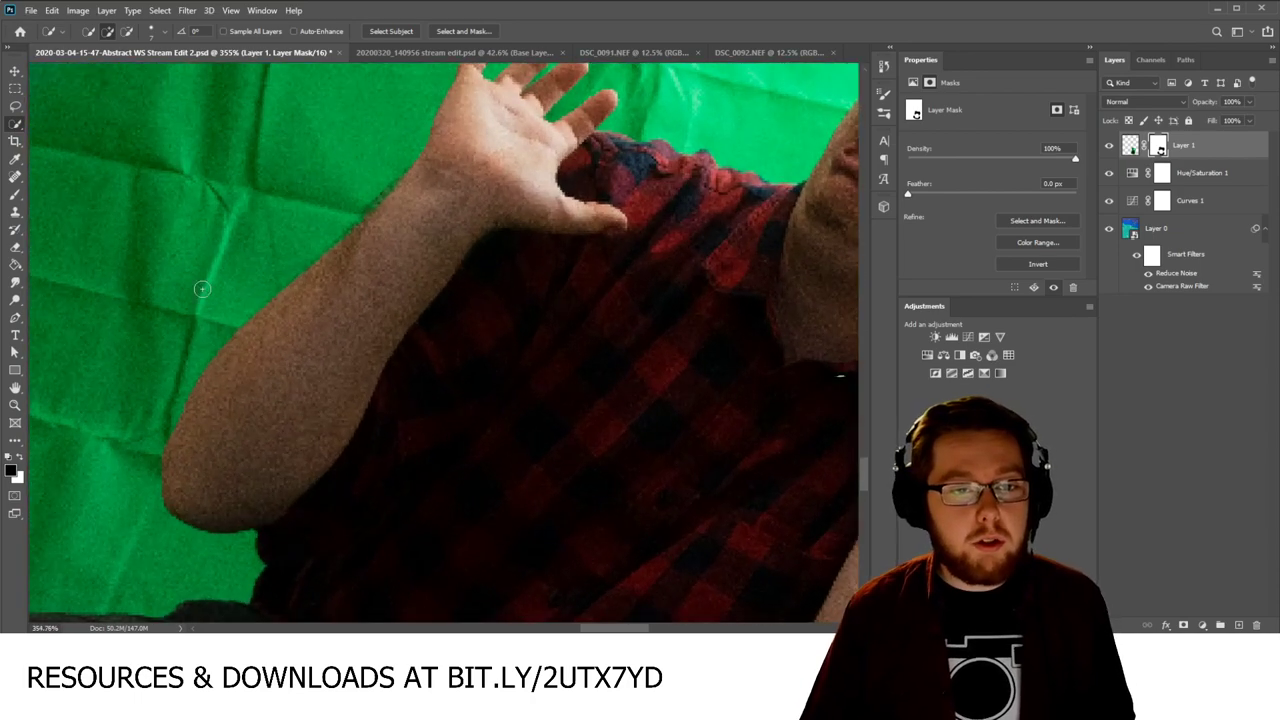
click(382, 203)
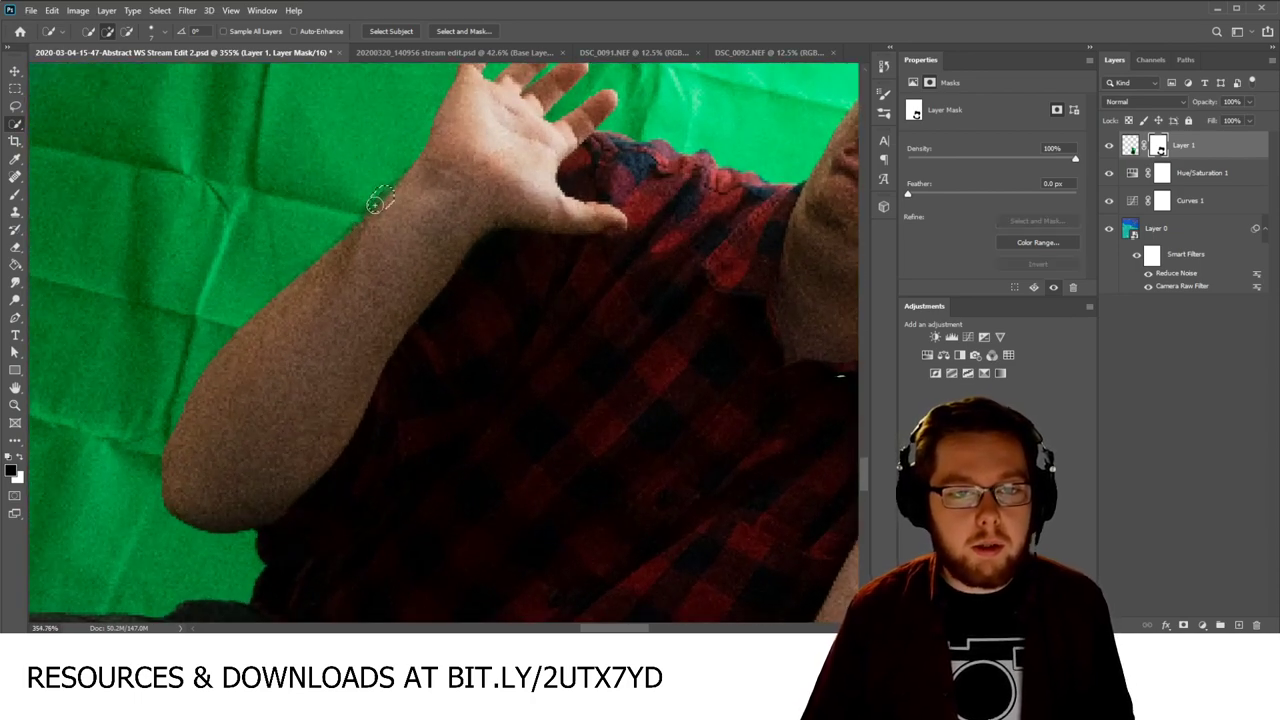
key(ctrl+d)
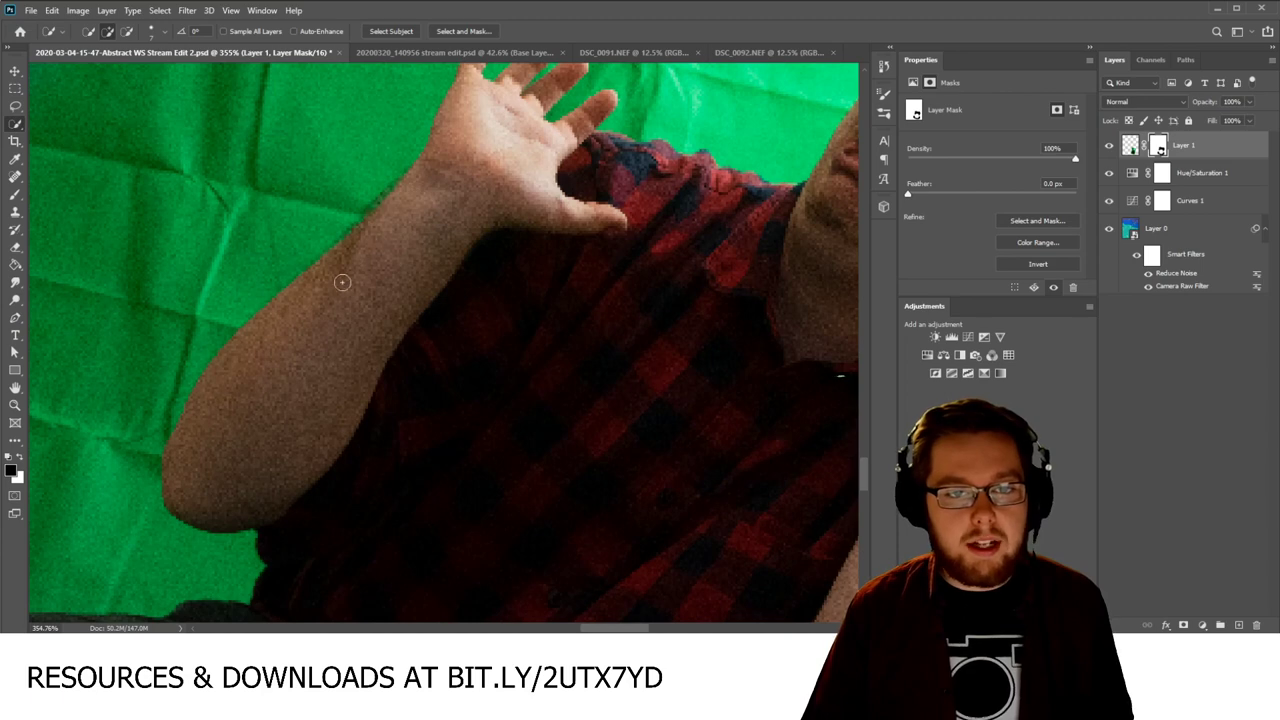
click(194, 456)
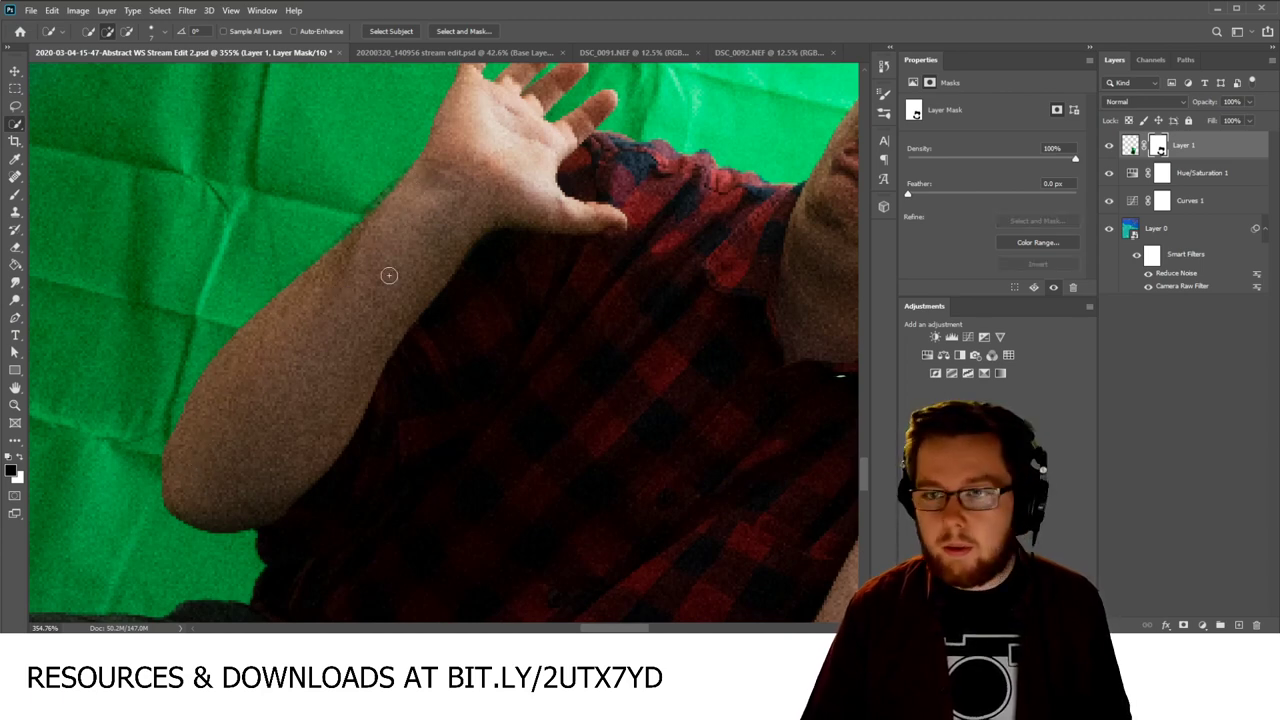
scroll(389, 275, down, 5)
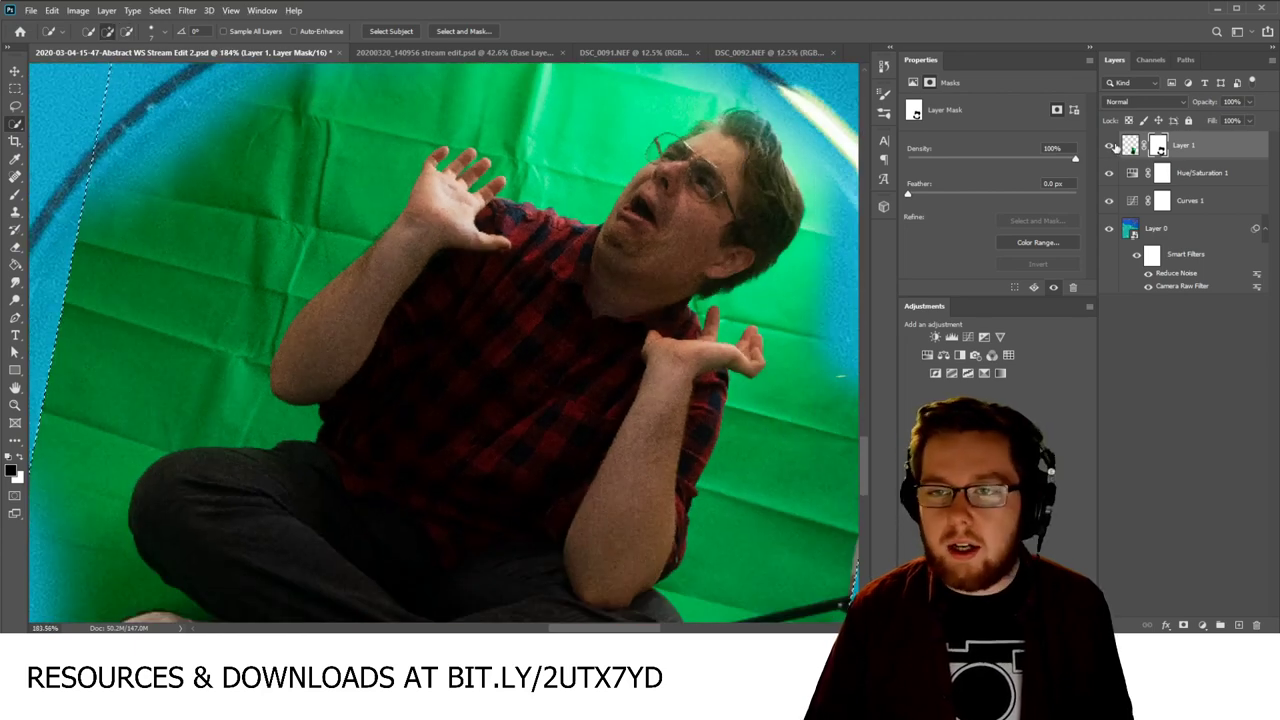
key(ctrl+d)
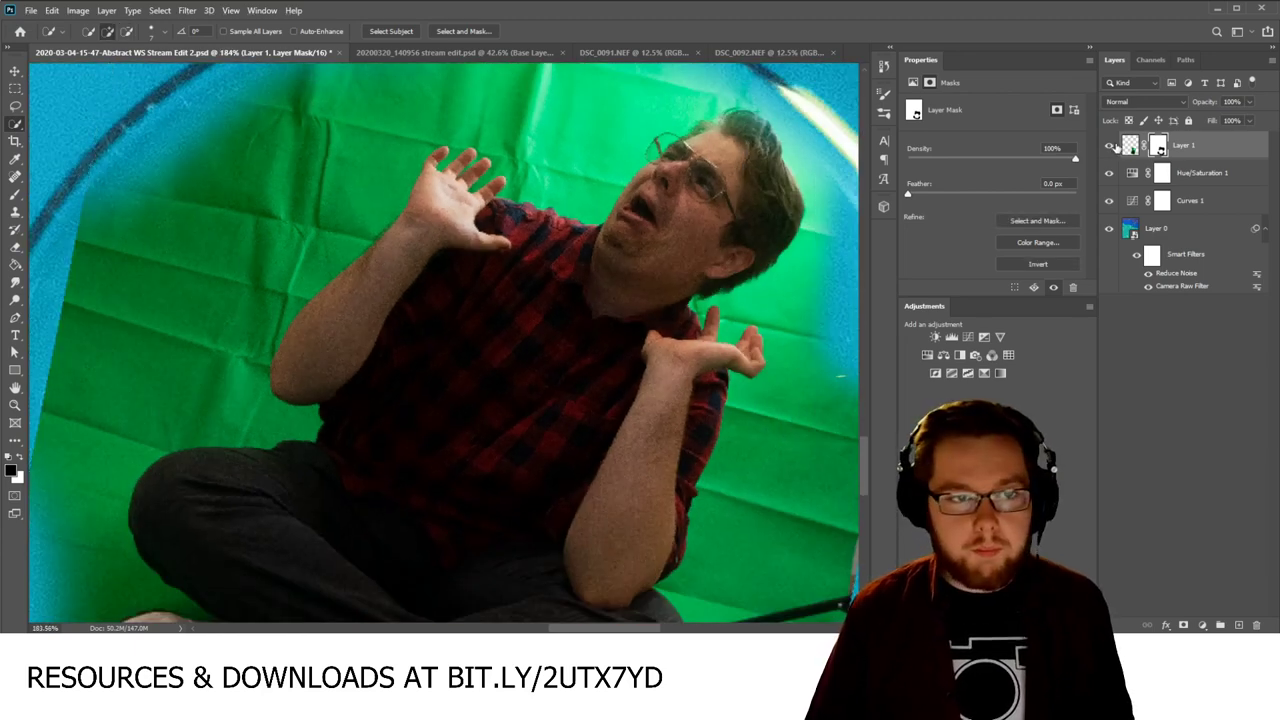
Step: Save the document with Layer 1's image active instead of its mask, and try a new Quick Selection on the raised forearm
click(1132, 147)
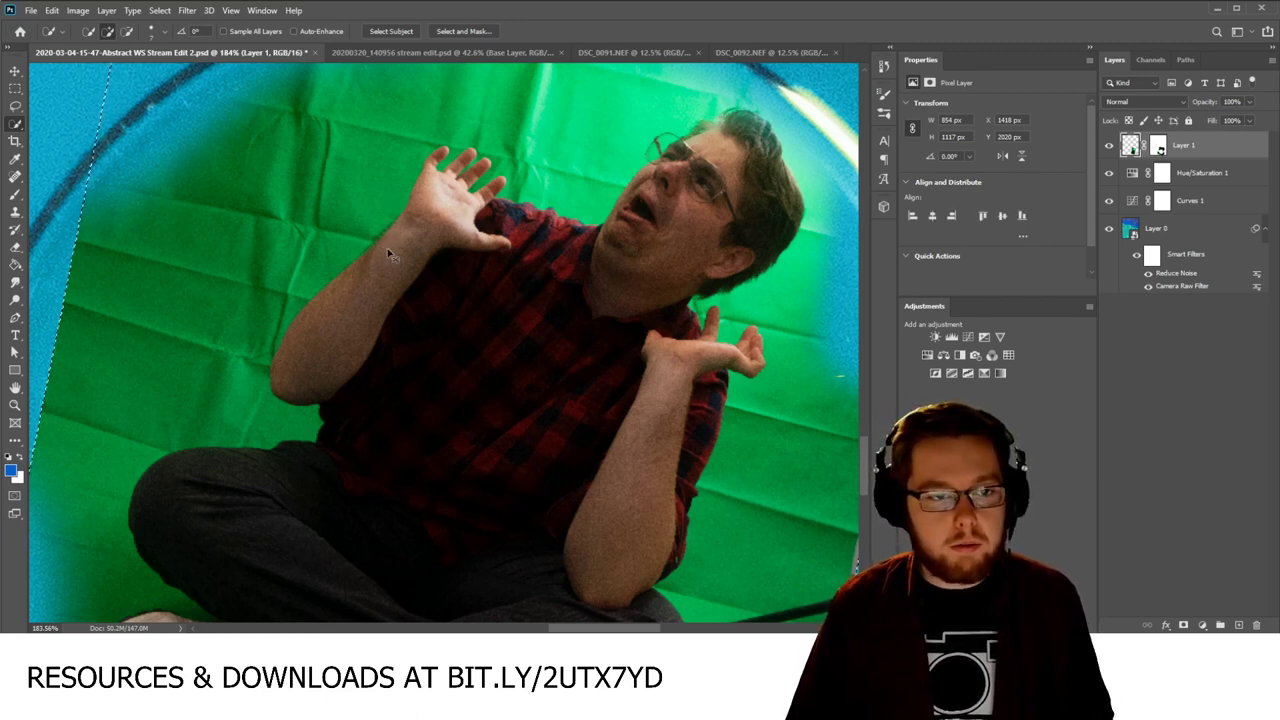
key(ctrl+s)
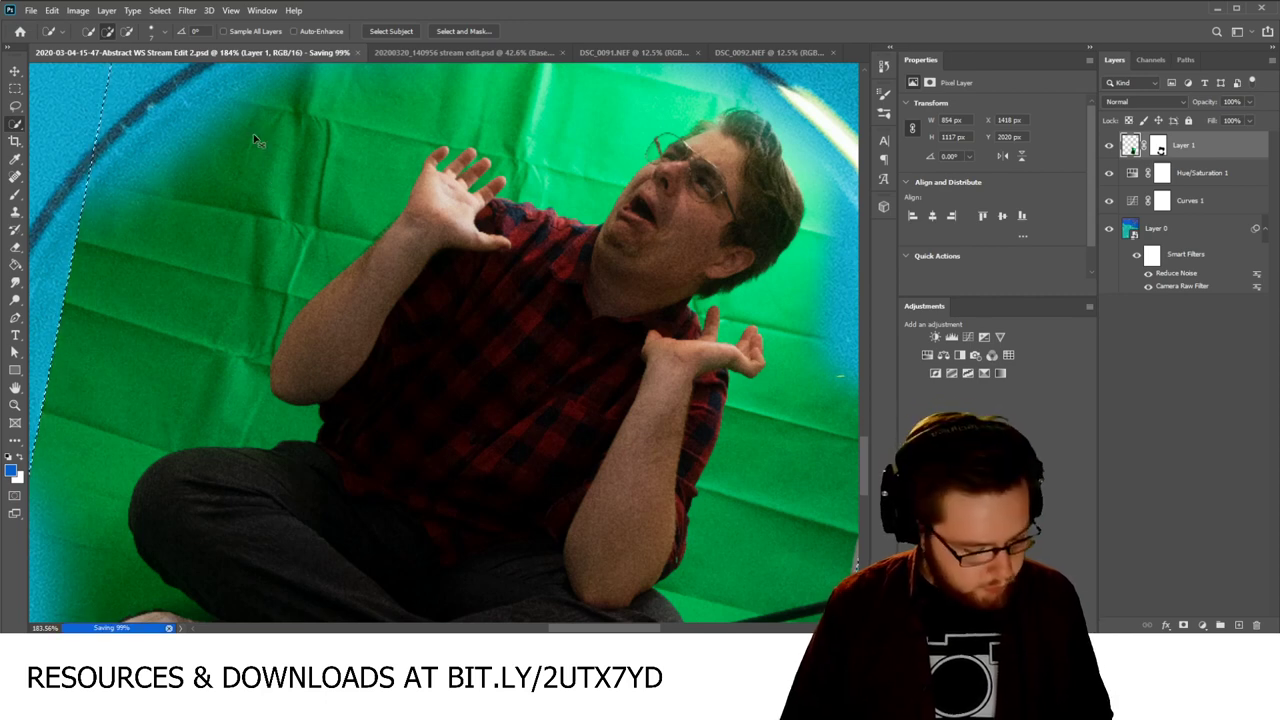
click(88, 33)
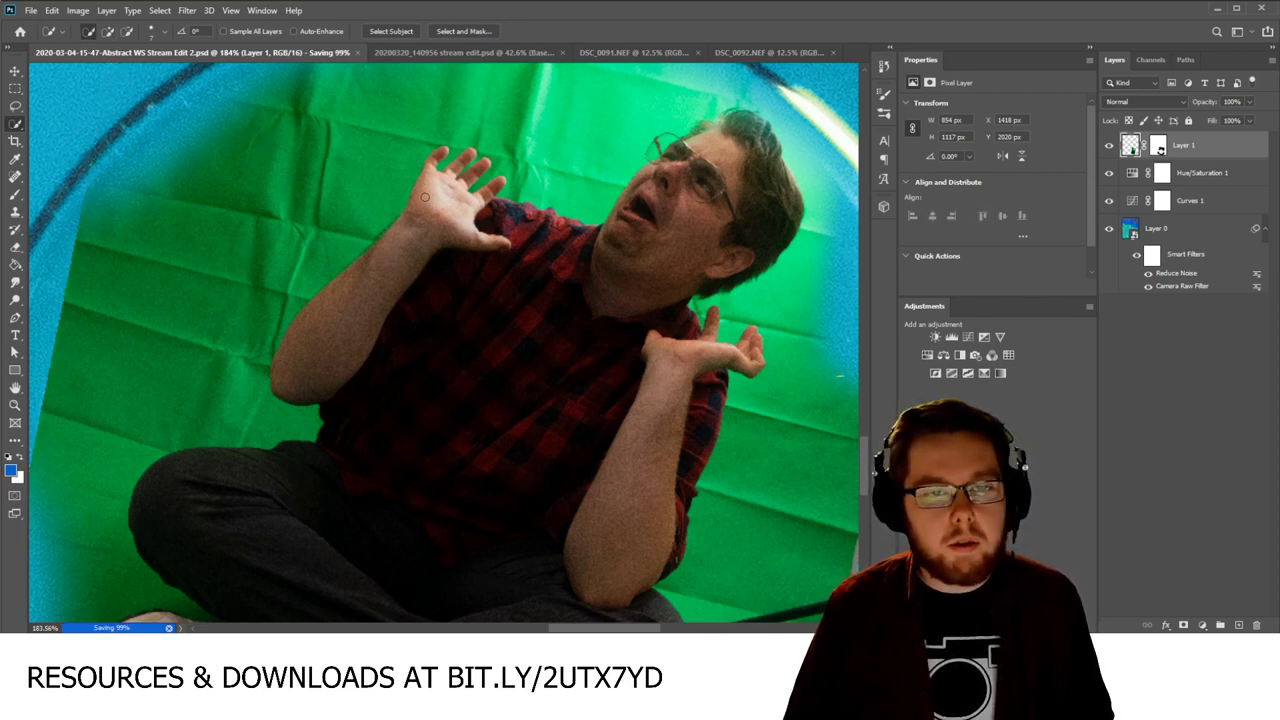
drag(398, 246, 424, 218)
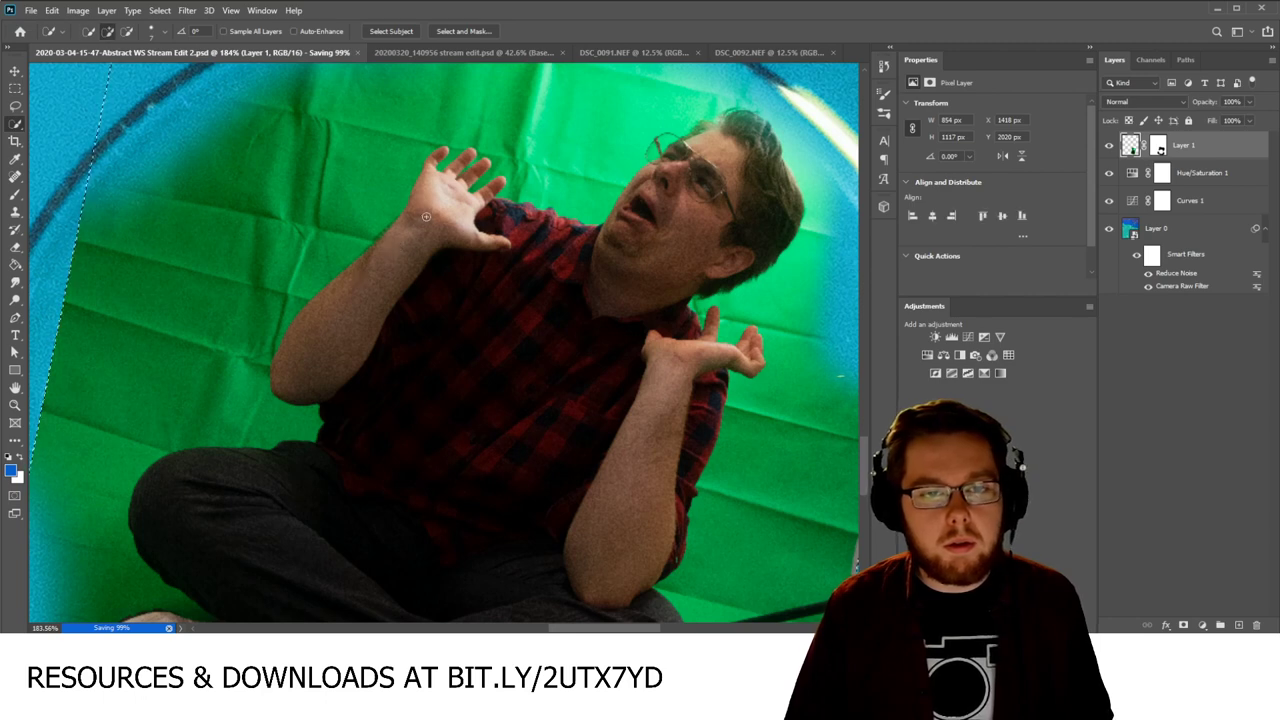
Step: Lasso the green backdrop along the raised forearm and hand, and add the area above the shoulder up to the forehead
click(16, 107)
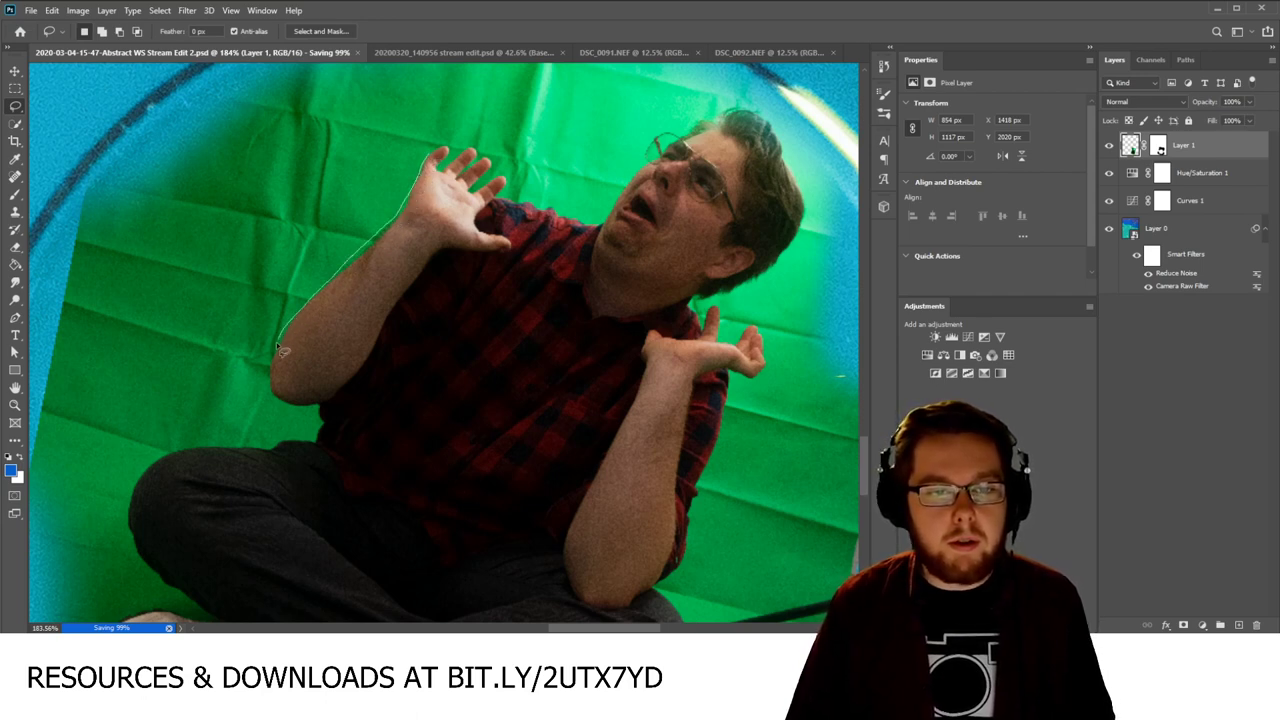
mouse_move(99, 116)
mouse_down()
mouse_move(211, 68)
mouse_move(320, 72)
mouse_up()
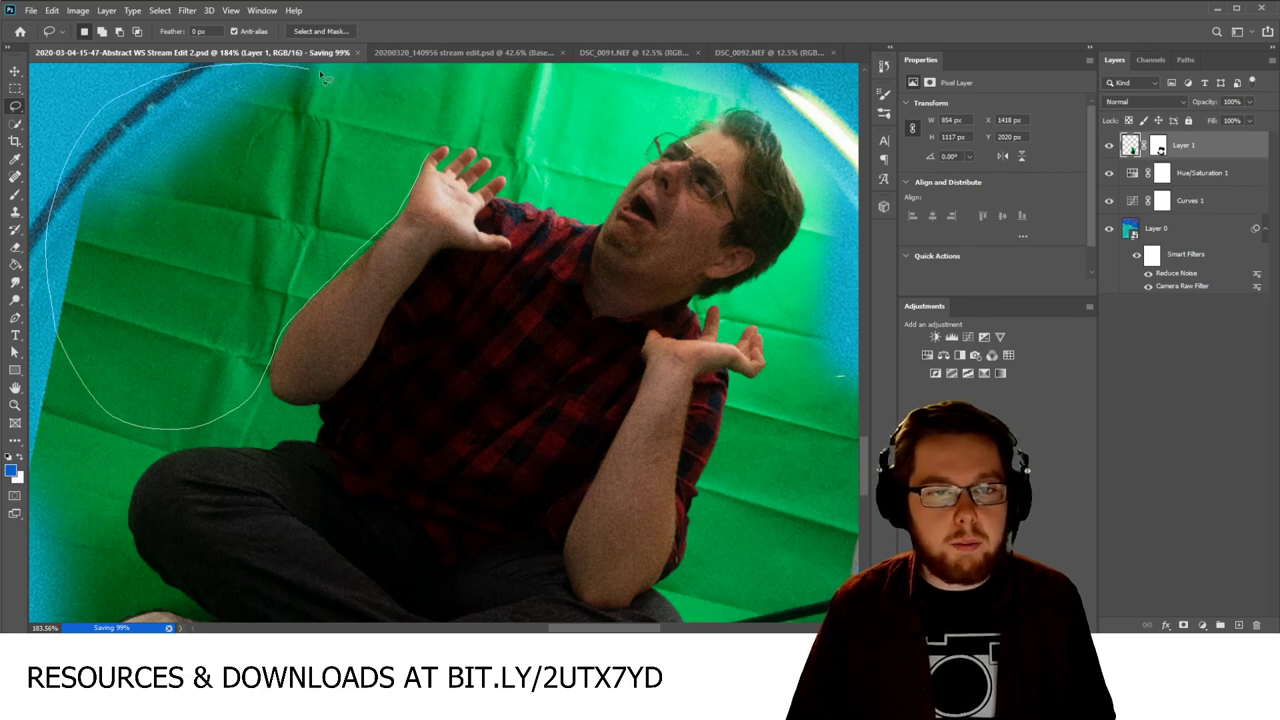
drag(408, 90, 410, 92)
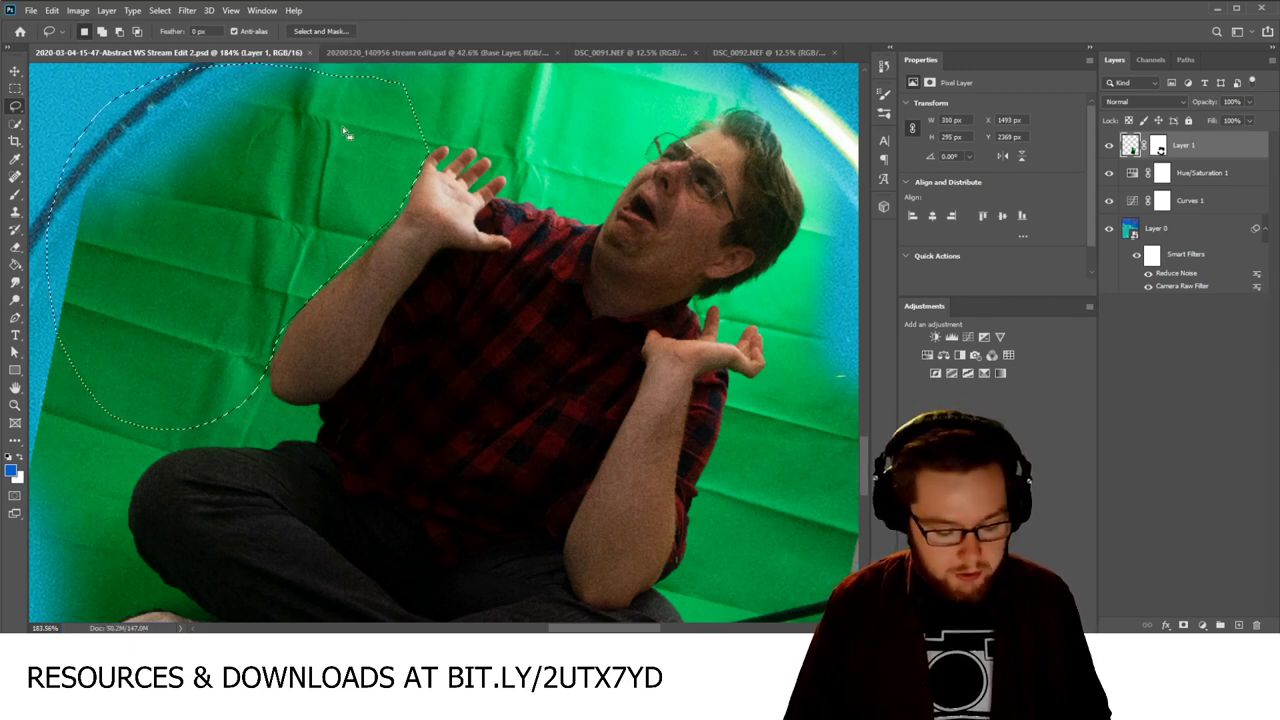
scroll(335, 133, up, 2)
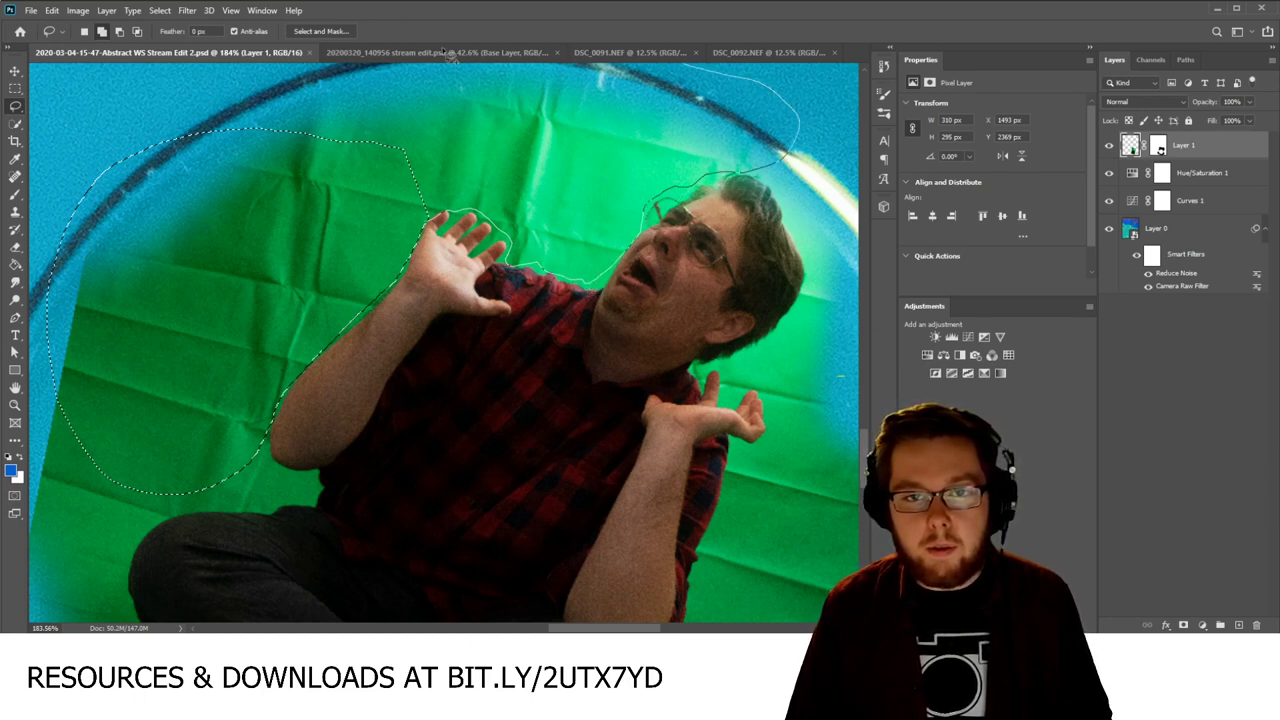
mouse_move(450, 52)
mouse_down()
mouse_move(194, 157)
mouse_move(142, 246)
mouse_move(284, 232)
mouse_up()
scroll(284, 232, up, 2)
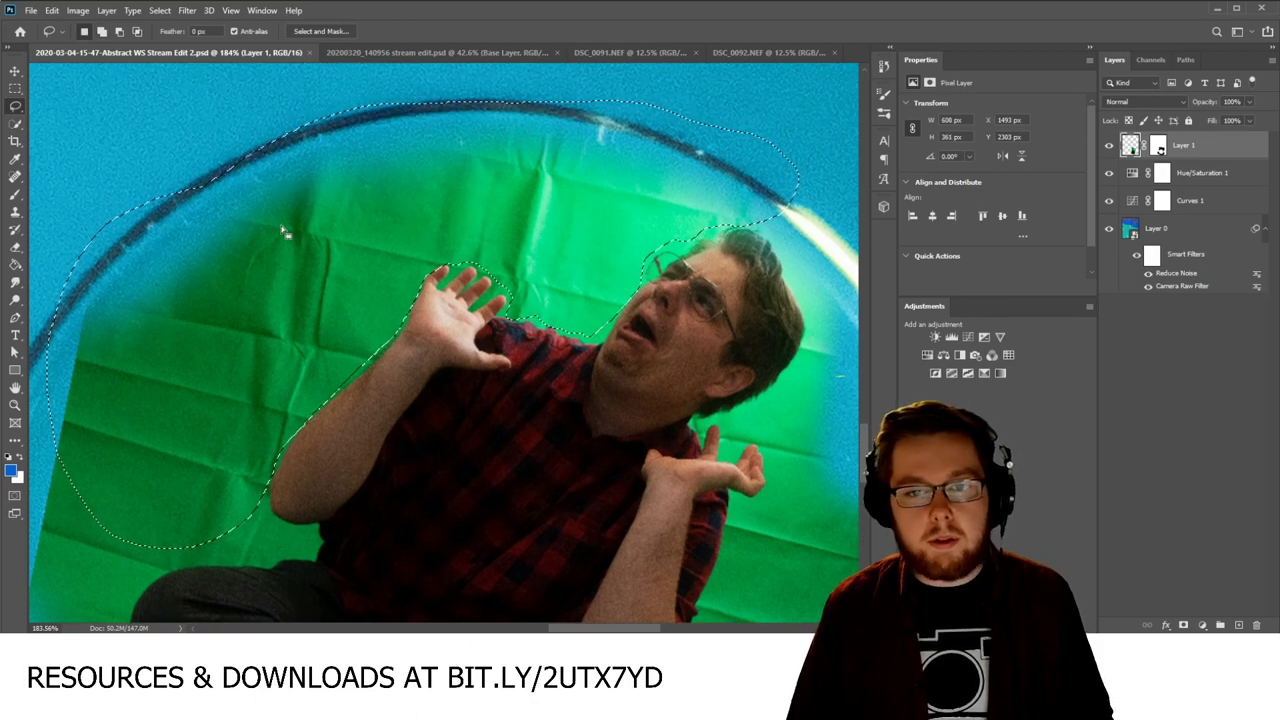
Step: Add the backdrop behind the man's head and around his lower hand, out past the bubble's bright rim, to the Lasso selection
scroll(284, 232, down, 2)
scroll(328, 231, up, 4)
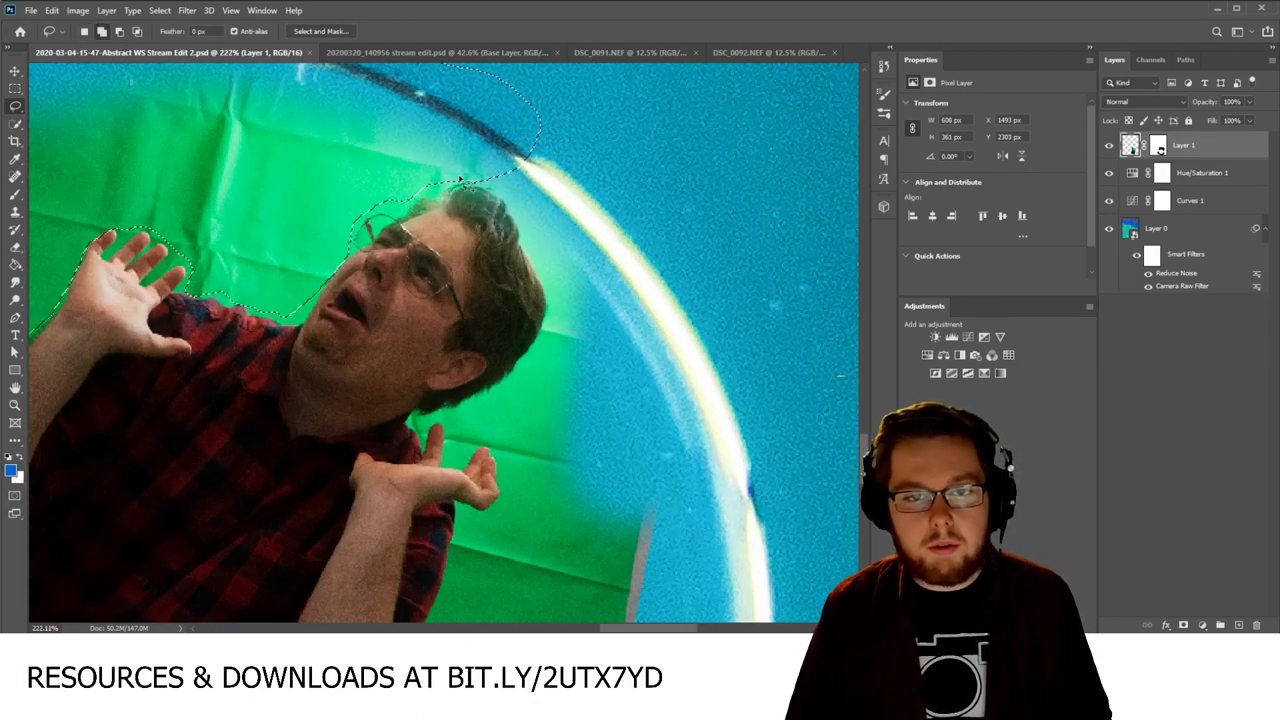
drag(461, 180, 491, 190)
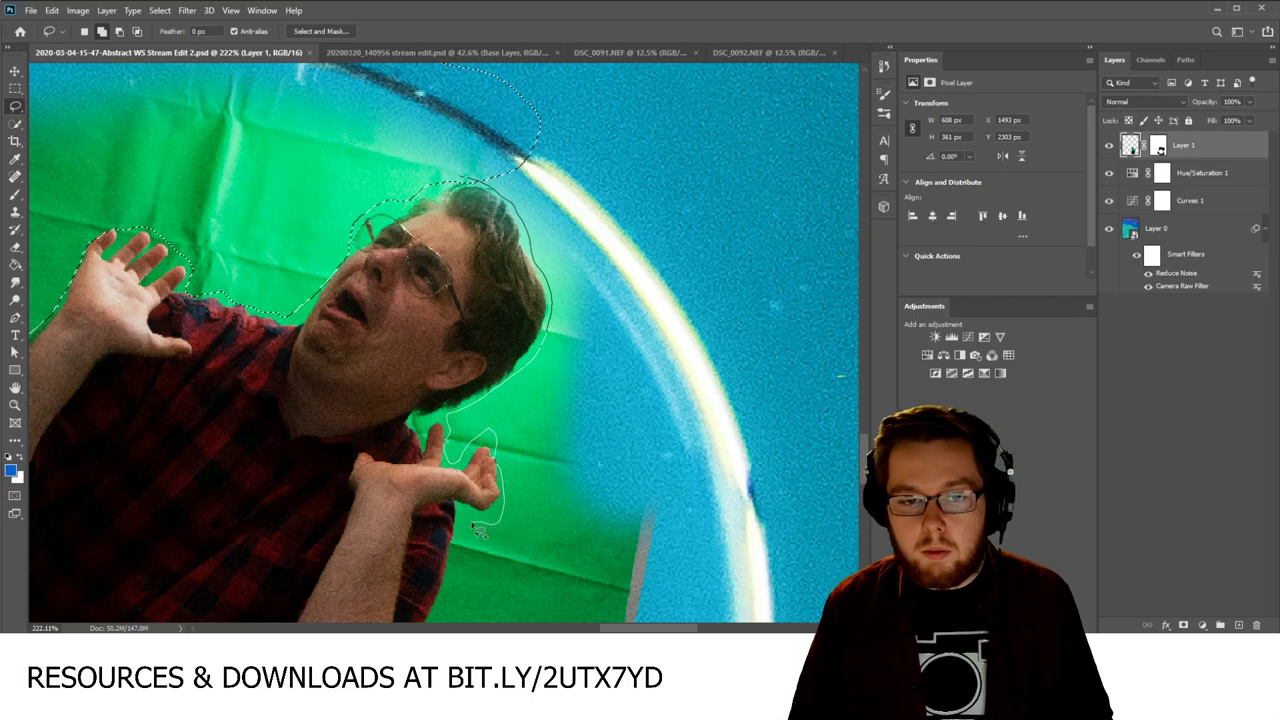
mouse_move(618, 608)
mouse_down()
mouse_move(803, 425)
mouse_move(707, 255)
mouse_up()
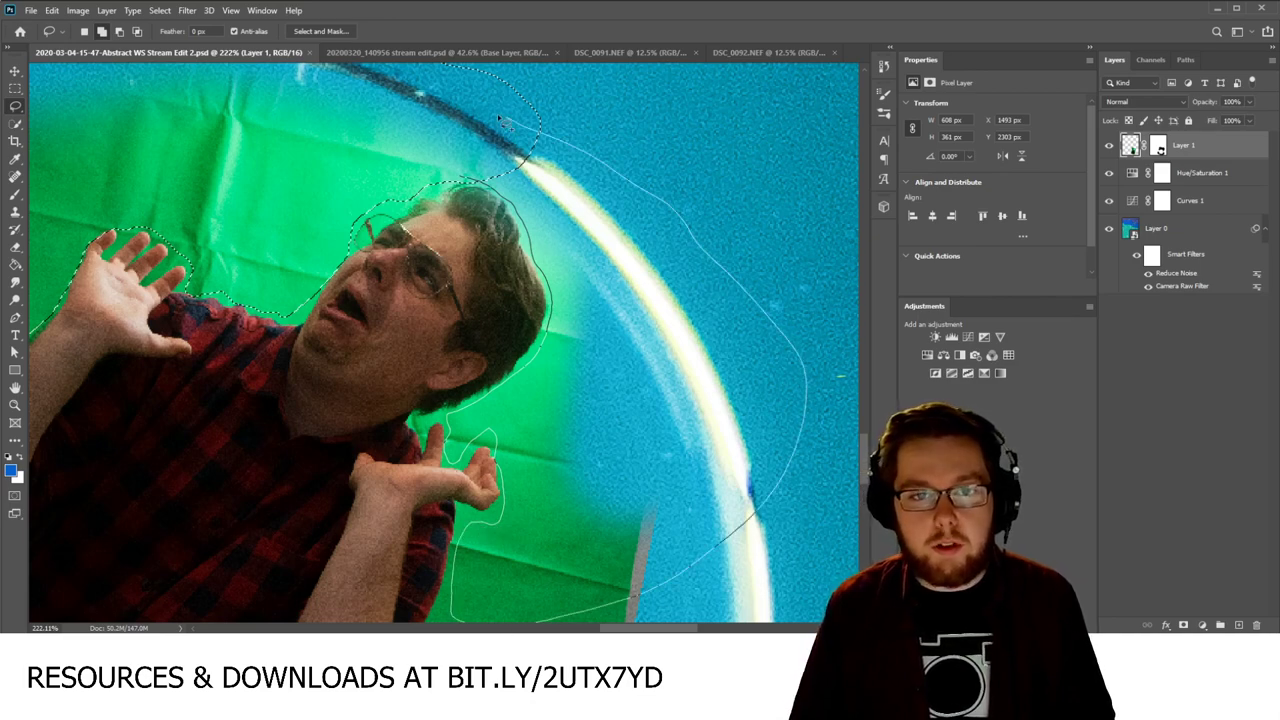
drag(502, 121, 502, 121)
Step: Extend the Lasso selection over the backdrop beside the shirt sleeve and around the knee down past the shoe's toe
scroll(541, 116, down, 4)
scroll(515, 374, up, 4)
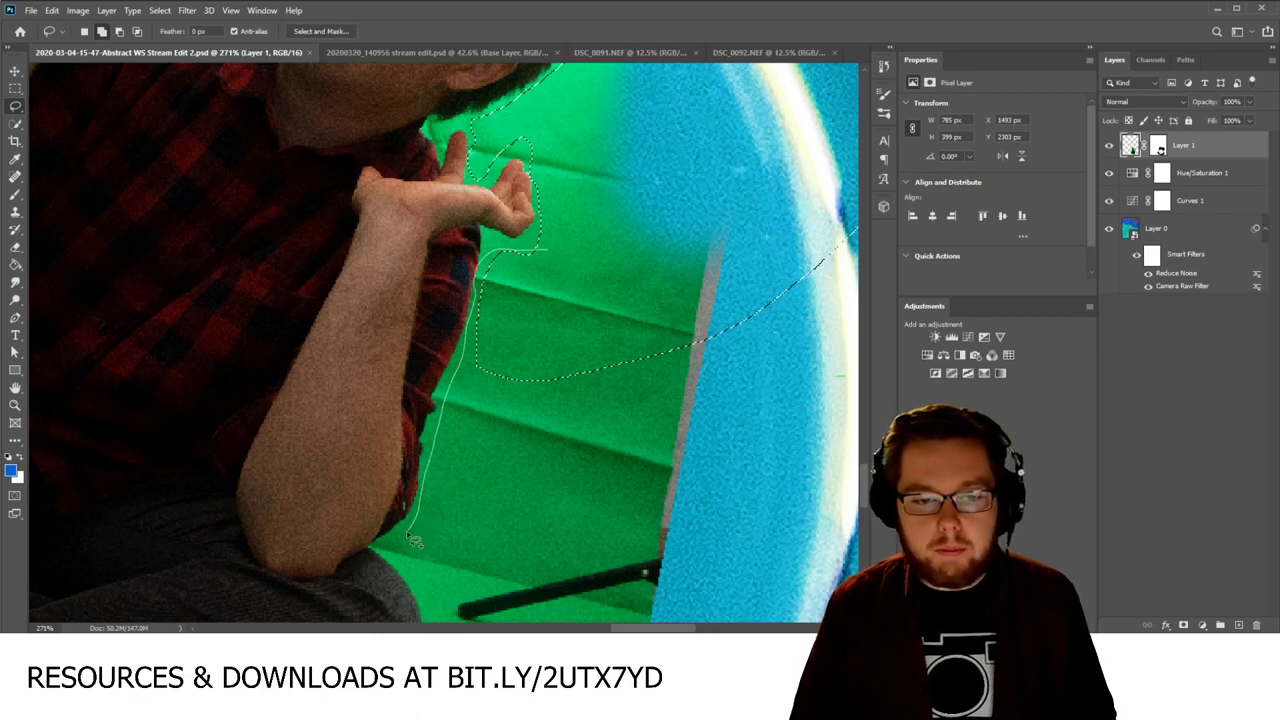
mouse_move(452, 625)
mouse_down()
mouse_move(605, 600)
mouse_move(785, 530)
mouse_move(844, 313)
mouse_move(830, 195)
mouse_up()
scroll(652, 117, down, 4)
scroll(543, 455, up, 2)
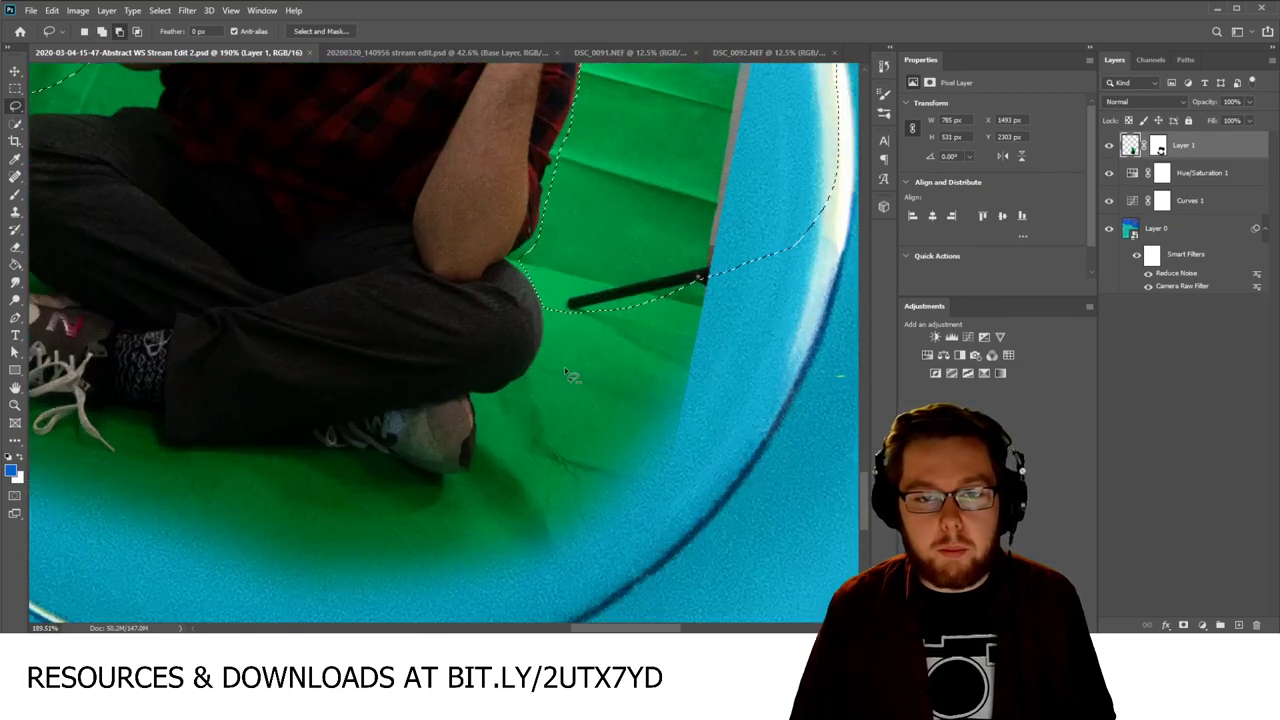
drag(558, 258, 548, 320)
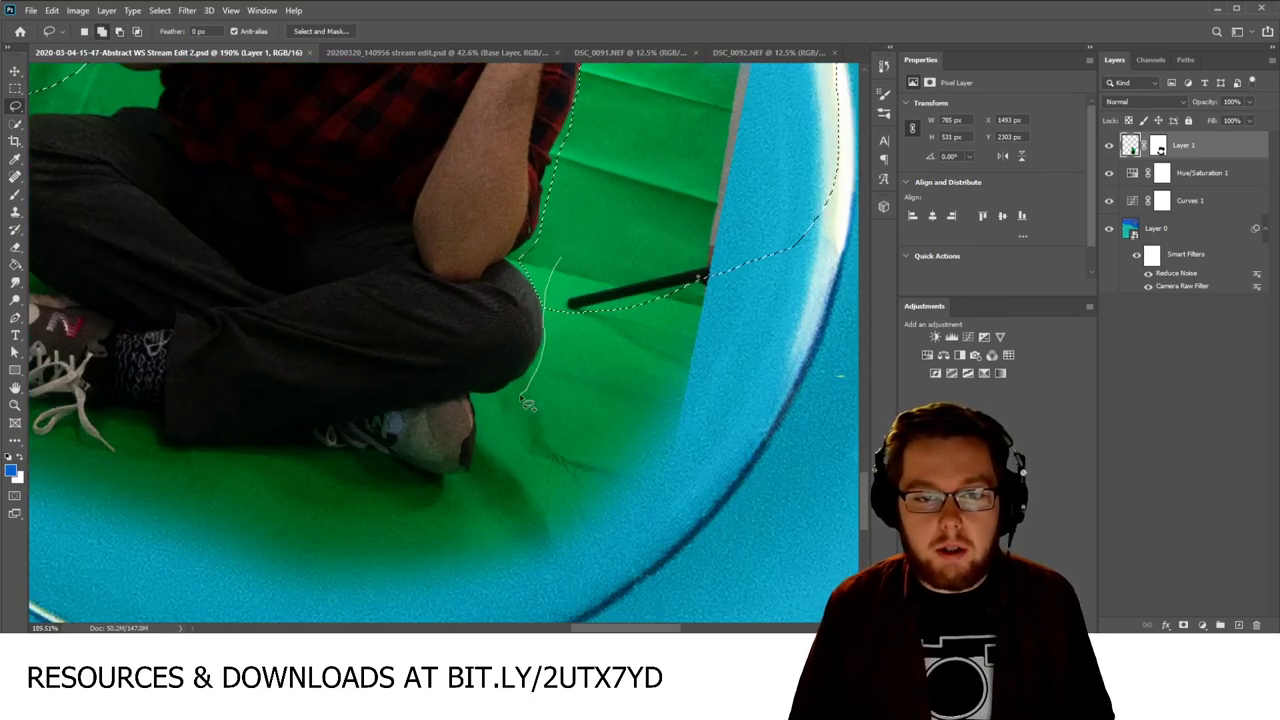
mouse_move(484, 405)
mouse_down()
mouse_move(435, 617)
mouse_move(621, 595)
mouse_move(780, 420)
mouse_move(805, 223)
mouse_up()
Step: Add the green area beneath the shoe next to the knee to the selection, and subtract the excess corner just below it
scroll(600, 400, down, 2)
scroll(522, 401, up, 2)
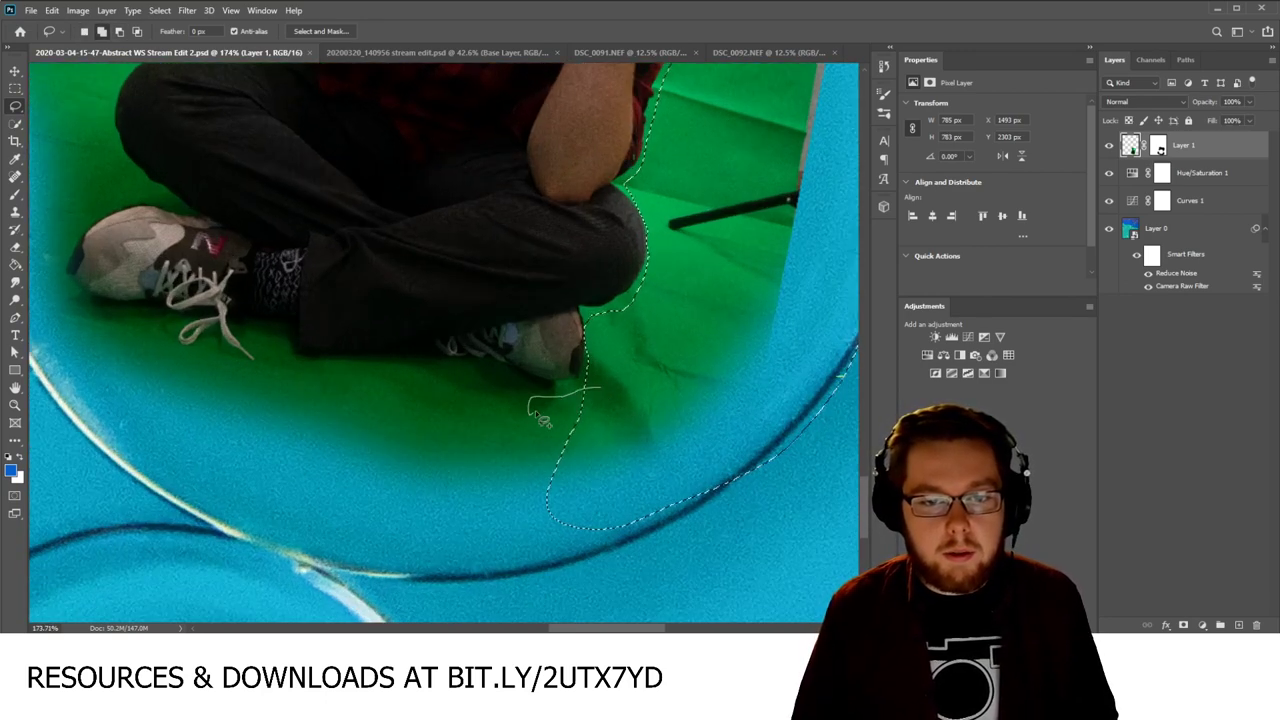
drag(541, 424, 672, 496)
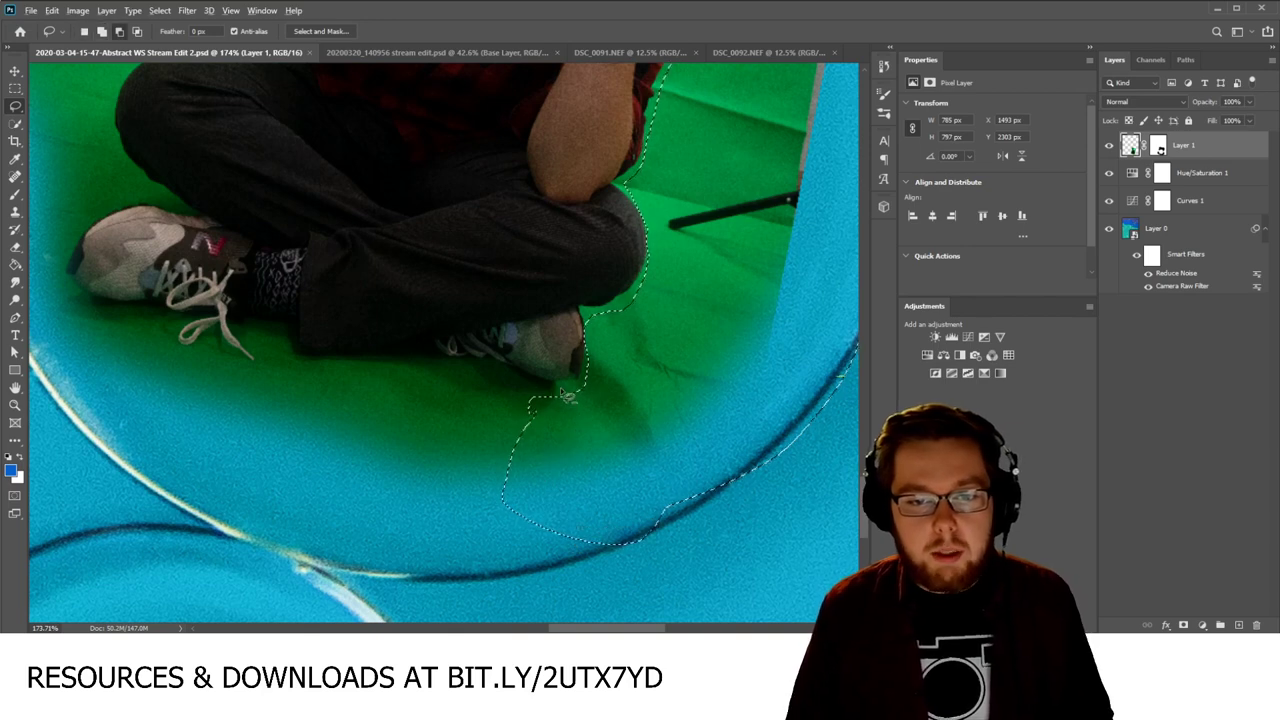
mouse_move(558, 396)
mouse_down()
mouse_move(462, 452)
mouse_move(505, 468)
mouse_up()
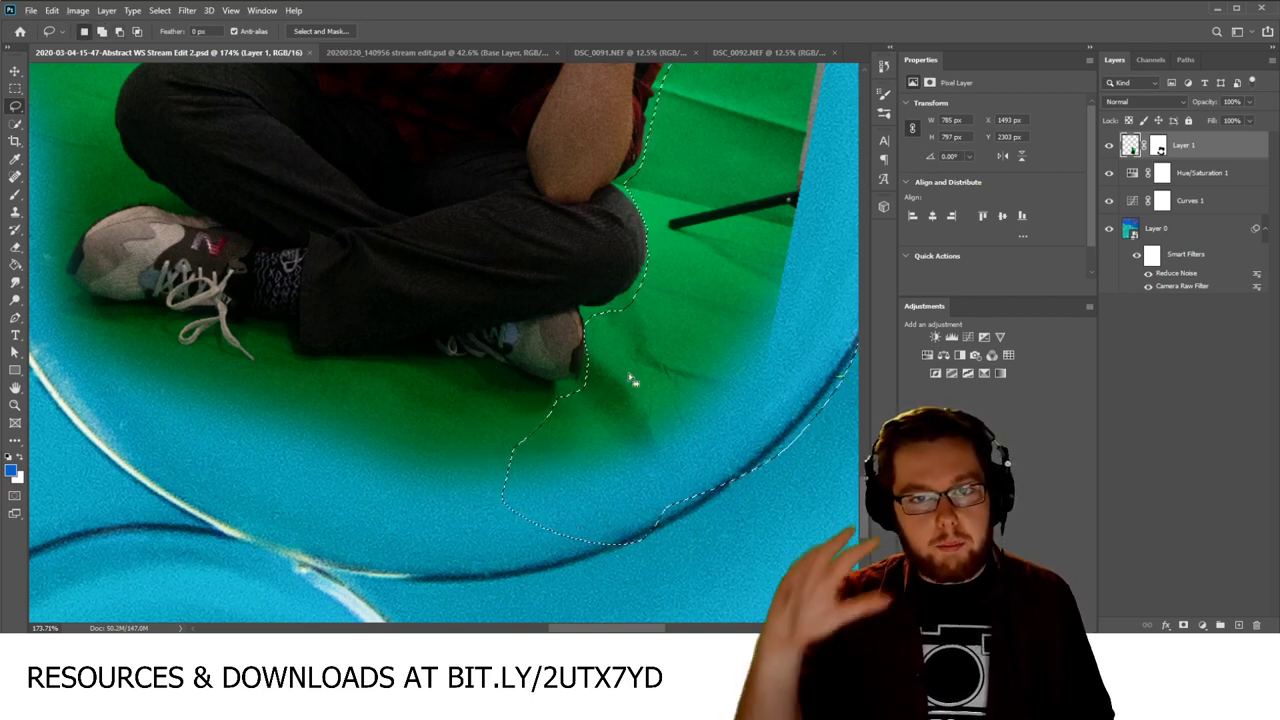
Step: Add the backdrop beneath both shoes, around the front shoe and up past the knee to the elbow, to the Lasso selection
drag(584, 403, 526, 437)
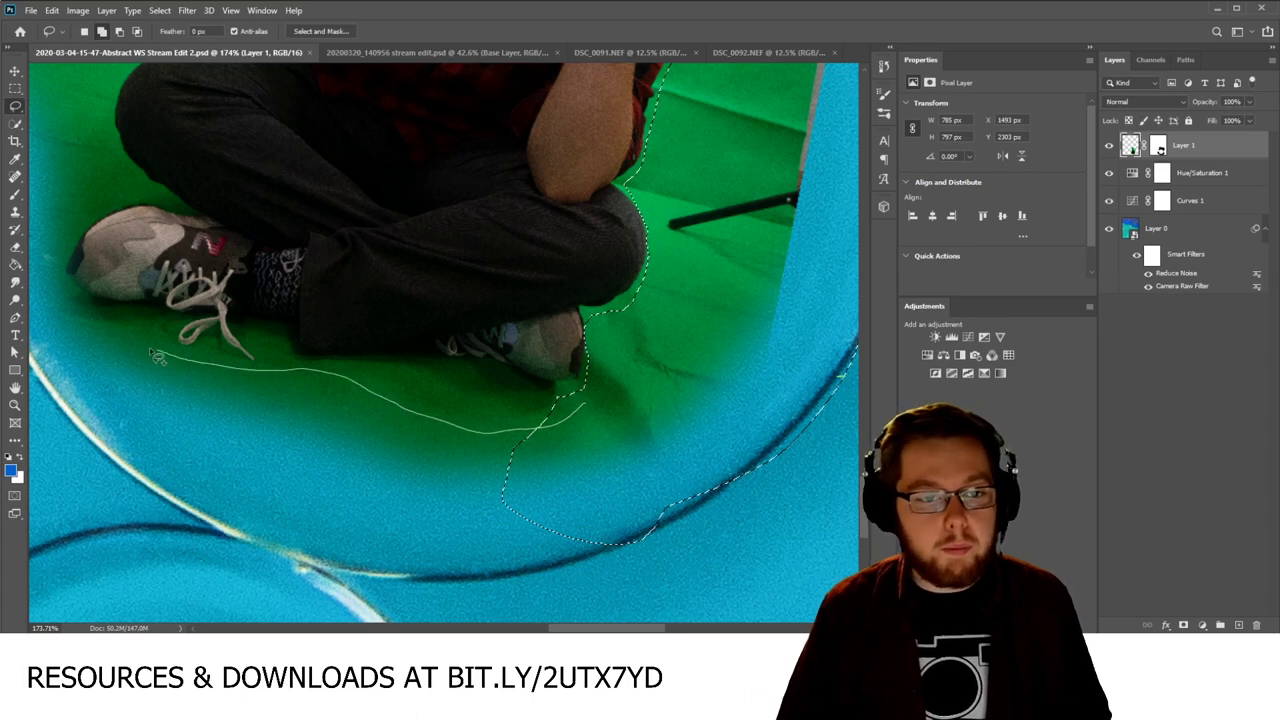
mouse_move(48, 312)
mouse_down()
mouse_move(195, 572)
mouse_move(523, 545)
mouse_move(686, 445)
mouse_up()
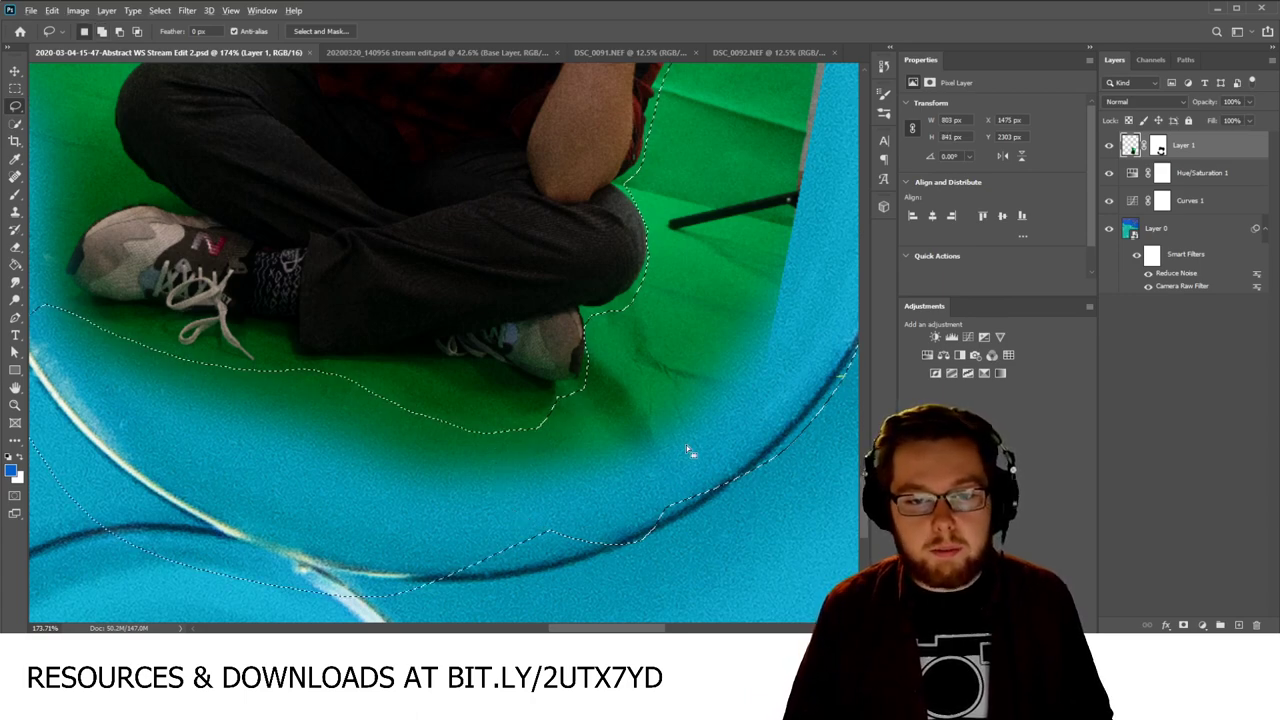
scroll(686, 445, down, 4)
scroll(592, 398, up, 4)
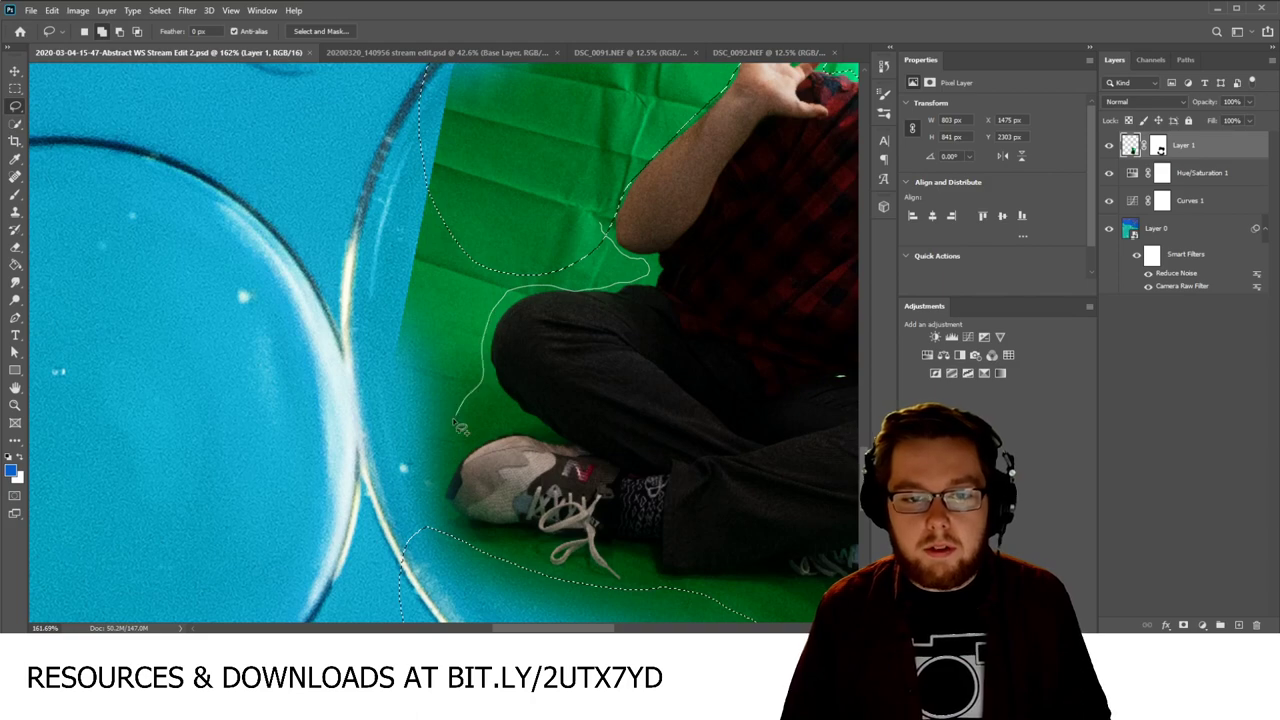
mouse_move(349, 534)
mouse_down()
mouse_move(288, 266)
mouse_move(466, 134)
mouse_move(506, 134)
mouse_up()
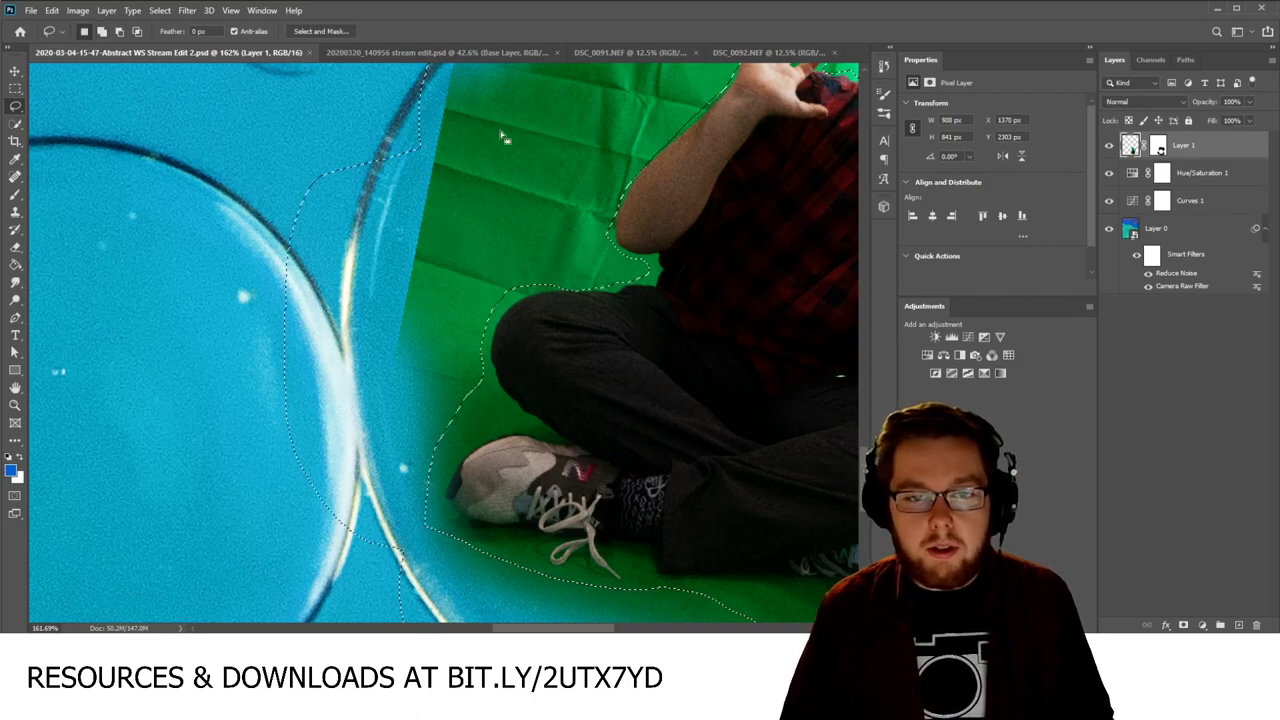
Step: Add the gap where the two bubble rims meet, beside the front shoe, to the Lasso selection
scroll(365, 457, down, 4)
scroll(365, 457, up, 3)
drag(320, 370, 324, 480)
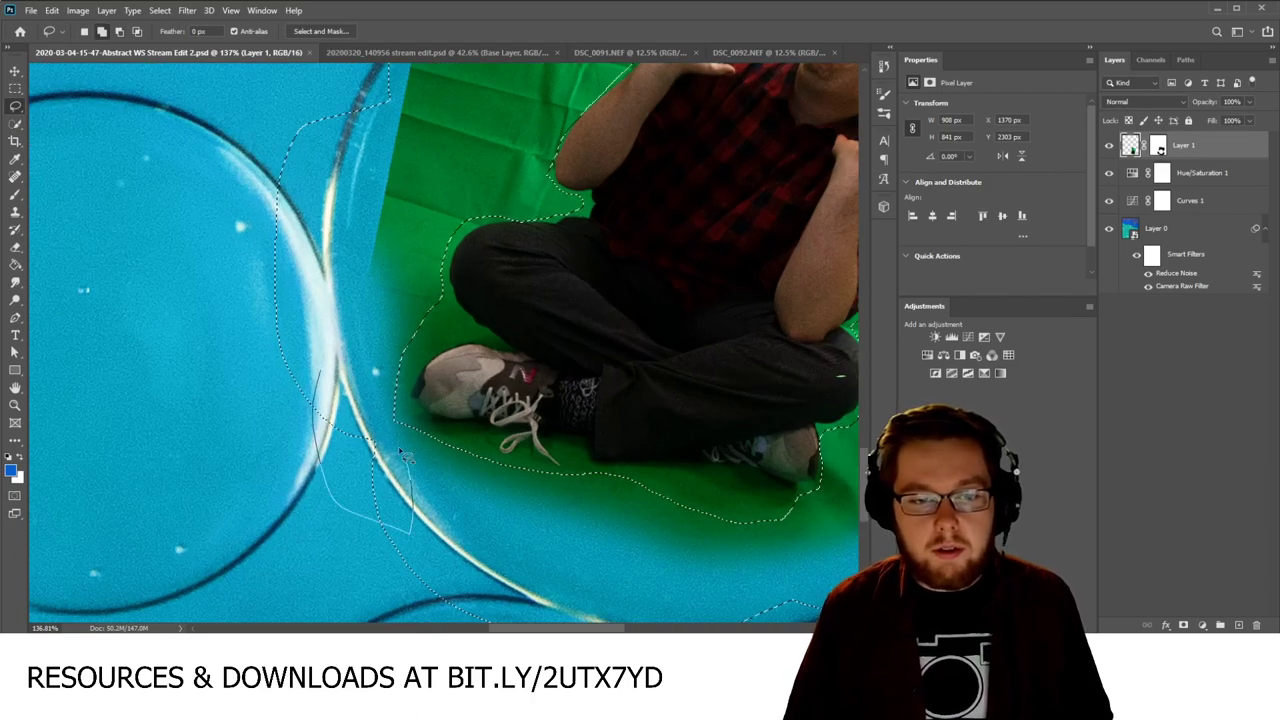
drag(348, 355, 347, 357)
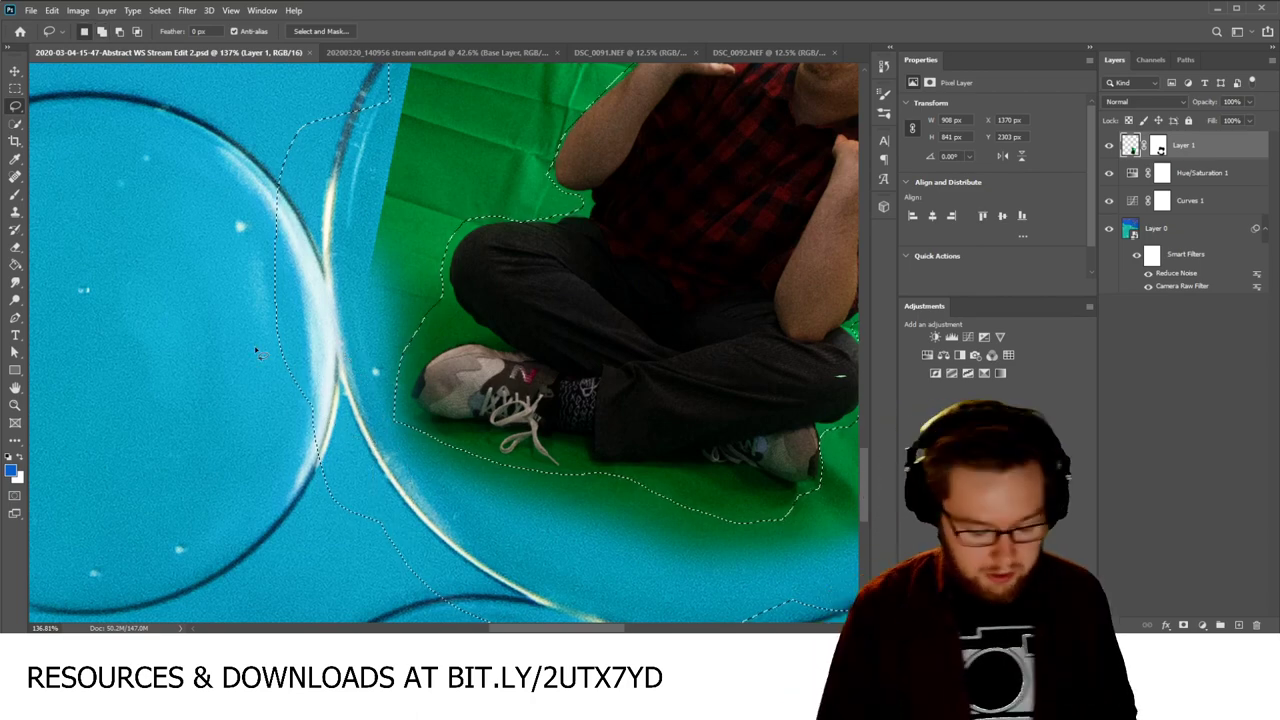
Step: Set up the Brush with the default black foreground color and enlarge it to 250 px
scroll(222, 320, down, 3)
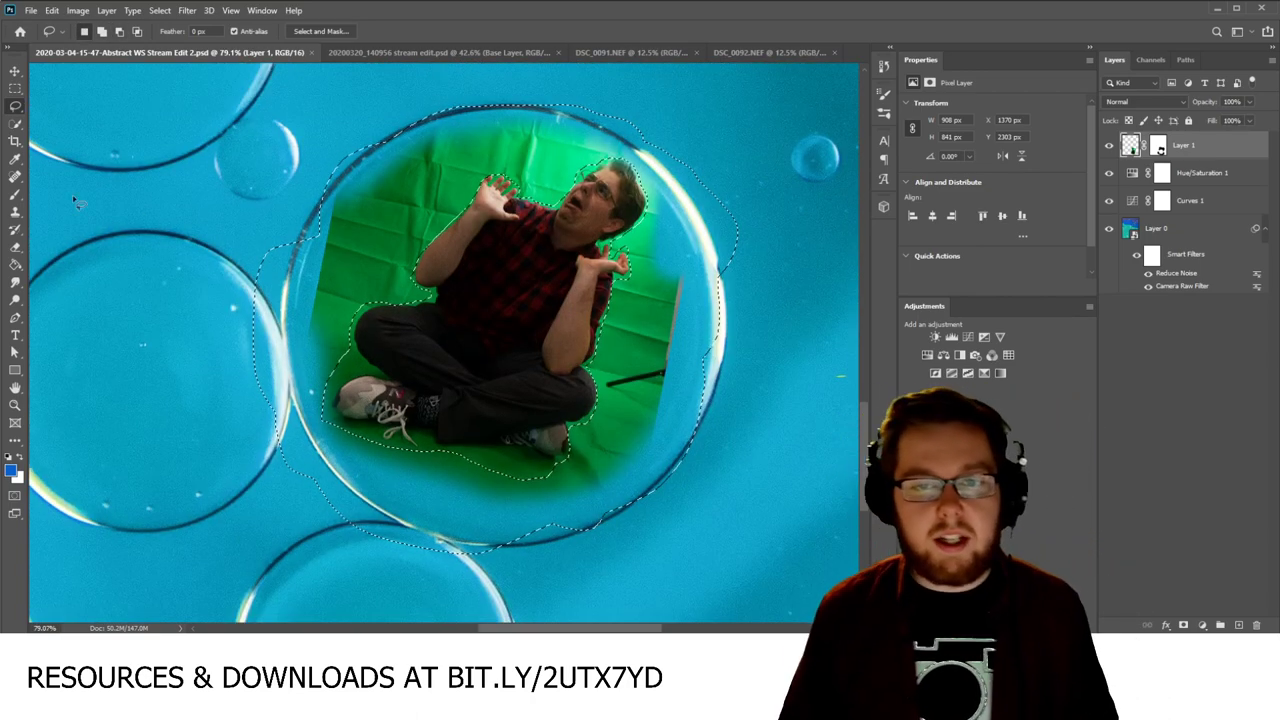
key(b)
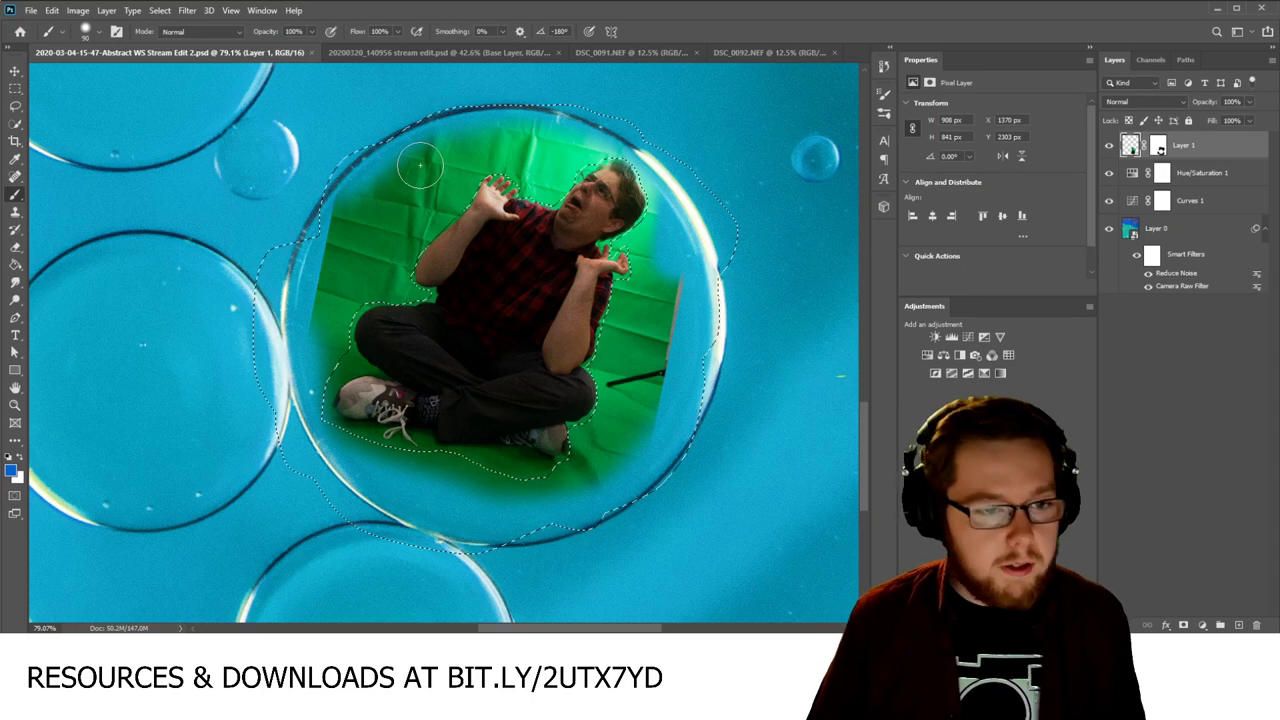
key(d)
key(bracketright)
key(bracketright)
key(bracketright)
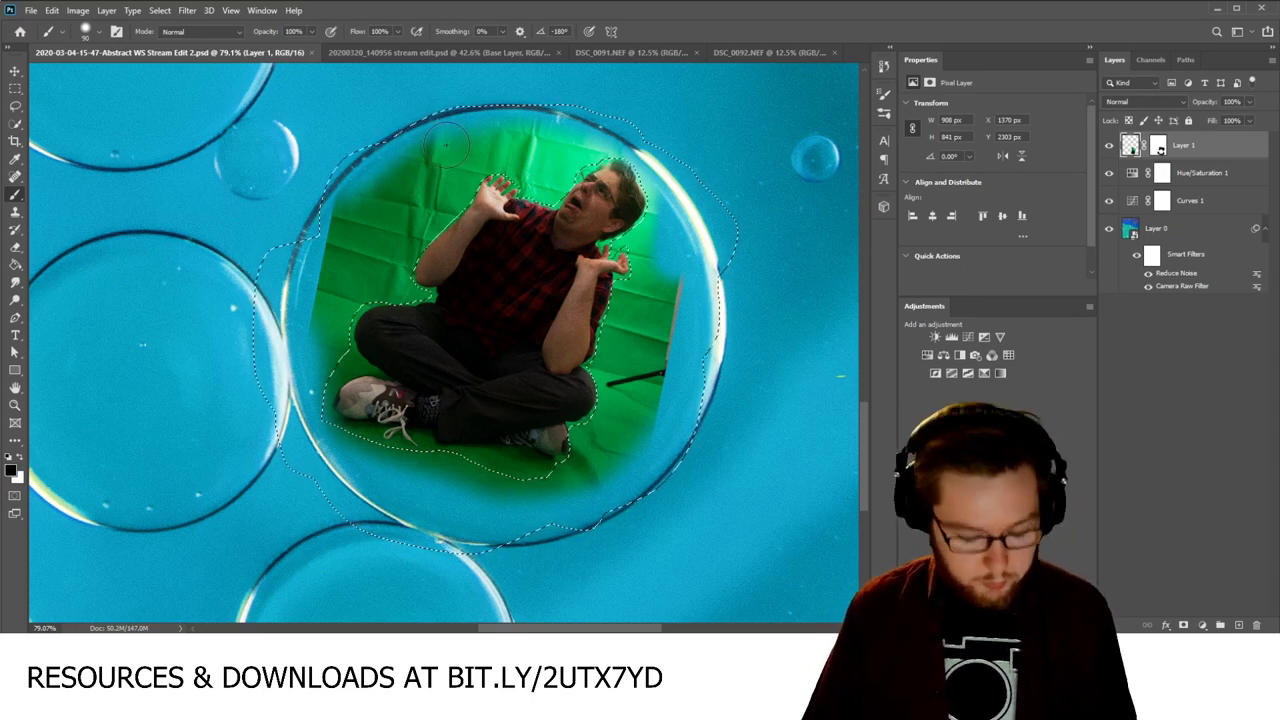
key(bracketright)
key(bracketright)
key(bracketright)
key(bracketright)
Step: Try to paint black over the selected backdrop above the man directly on the layer's image, and undo the stroke
mouse_move(484, 110)
mouse_down()
mouse_move(387, 168)
mouse_move(510, 185)
mouse_move(528, 158)
mouse_move(590, 168)
mouse_up()
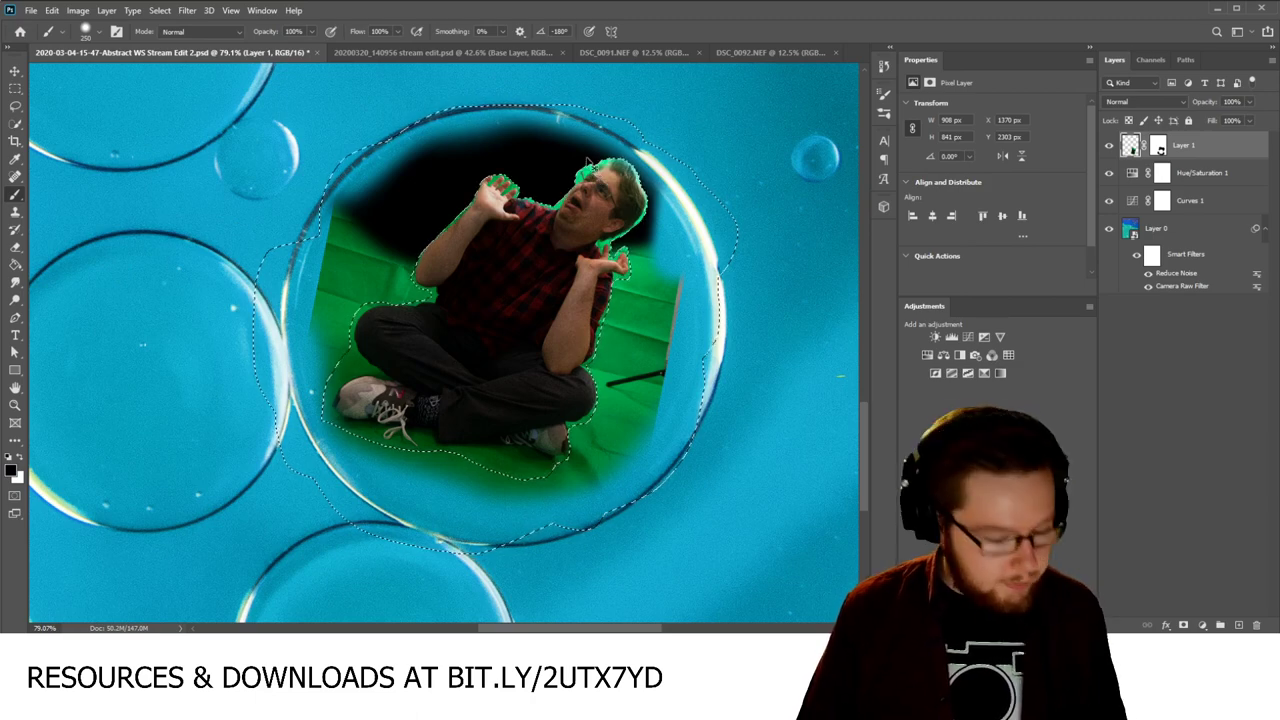
key(ctrl+z)
Step: Paint black over the selected green backdrop on Layer 1's mask to hide it around the man, and deselect
click(1158, 148)
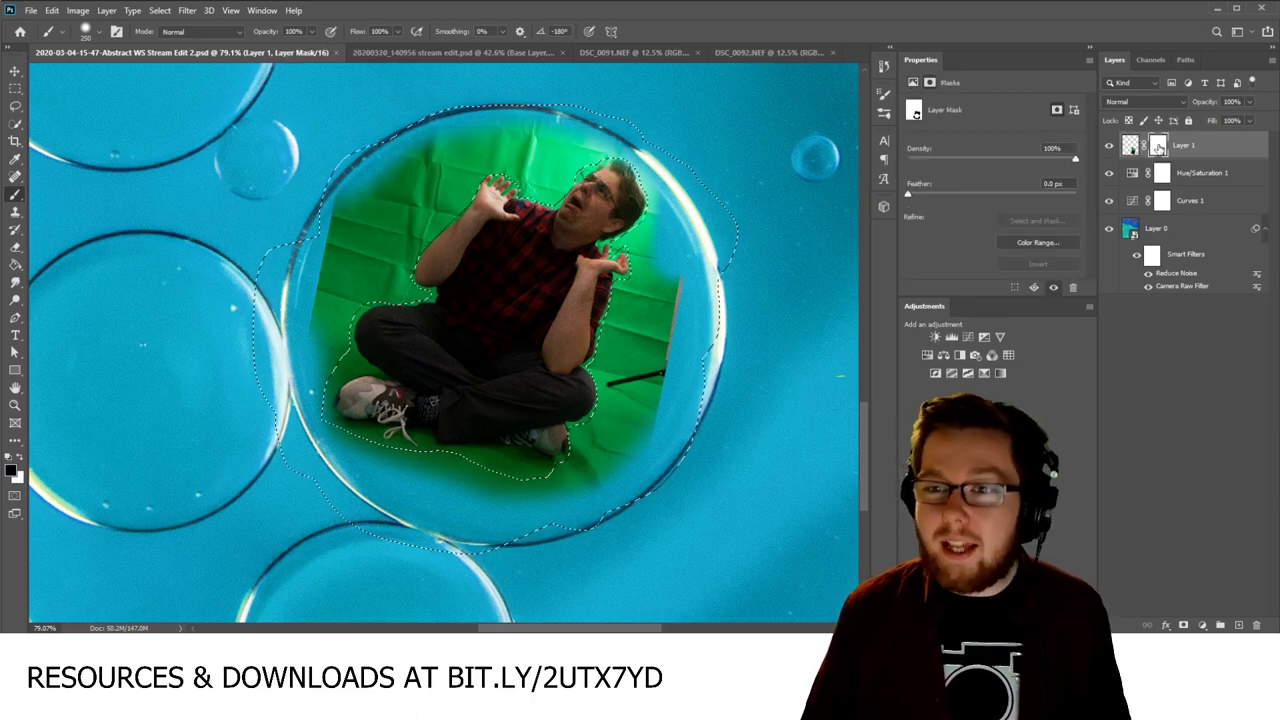
mouse_move(350, 200)
mouse_down()
mouse_move(470, 230)
mouse_move(685, 203)
mouse_move(650, 360)
mouse_move(560, 480)
mouse_up()
drag(320, 260, 461, 351)
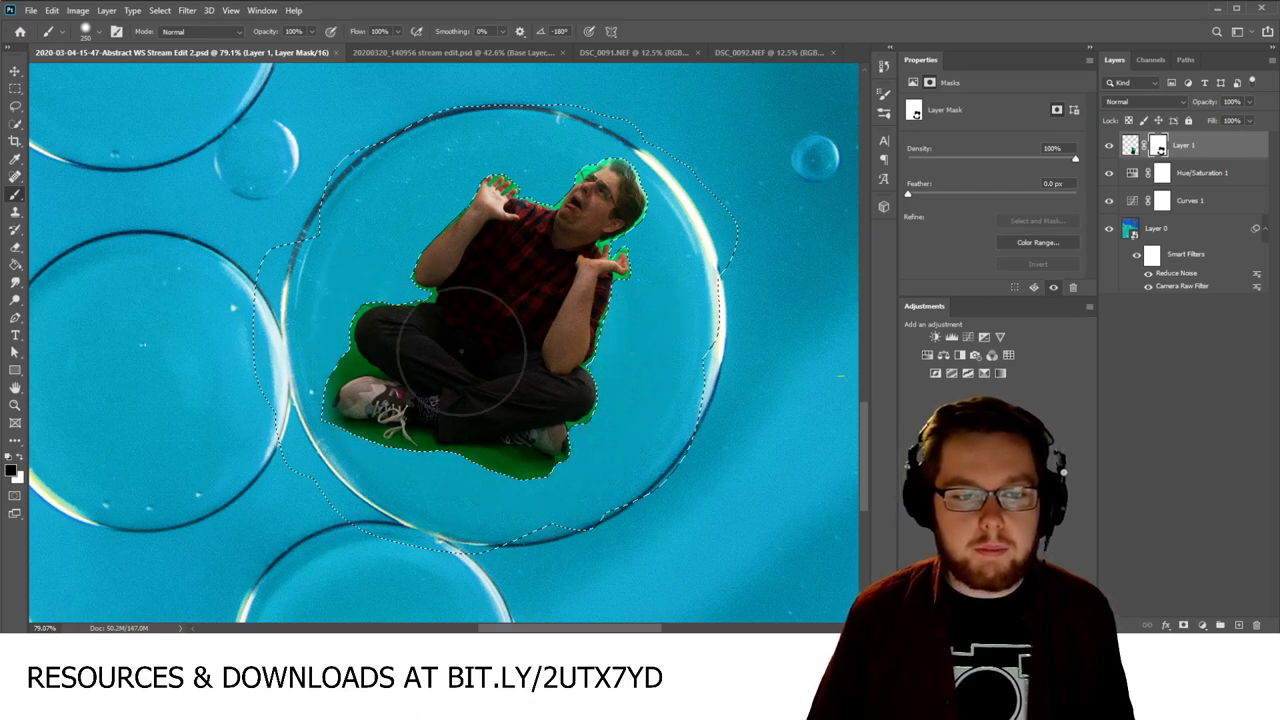
key(ctrl+d)
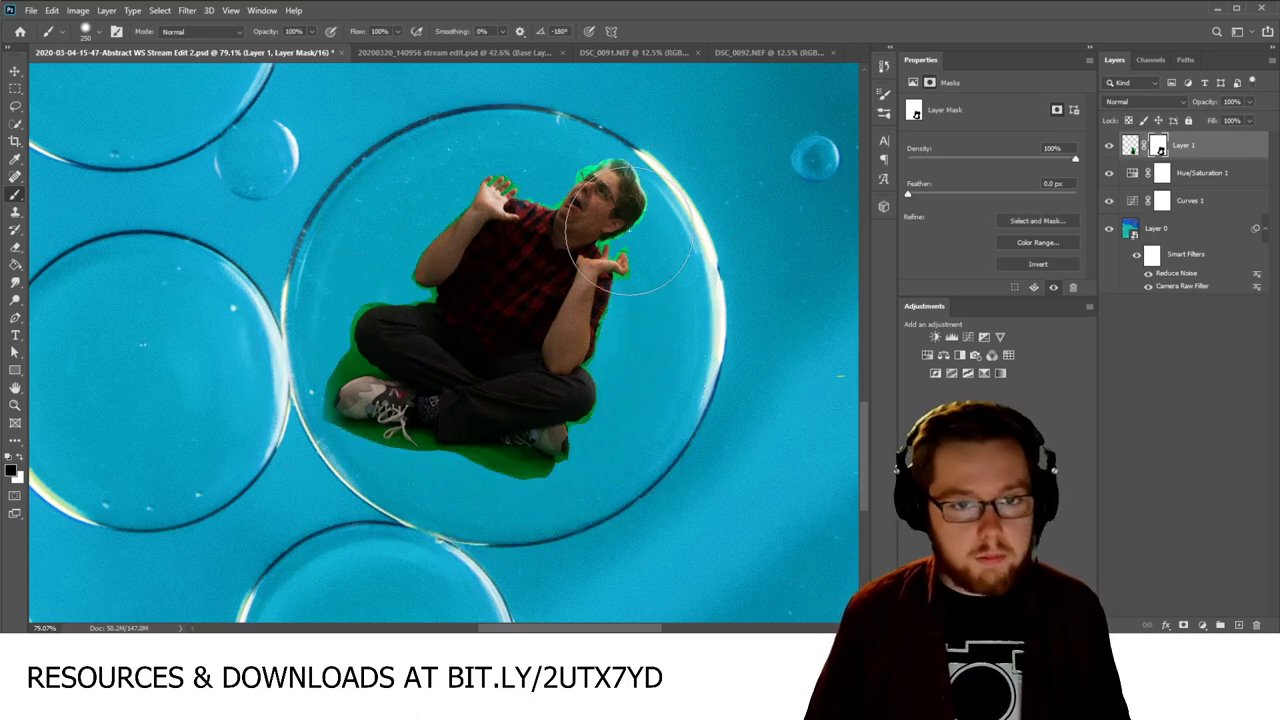
Step: Examine the masked figure inside the bubble against the whole composition and up close
click(14, 72)
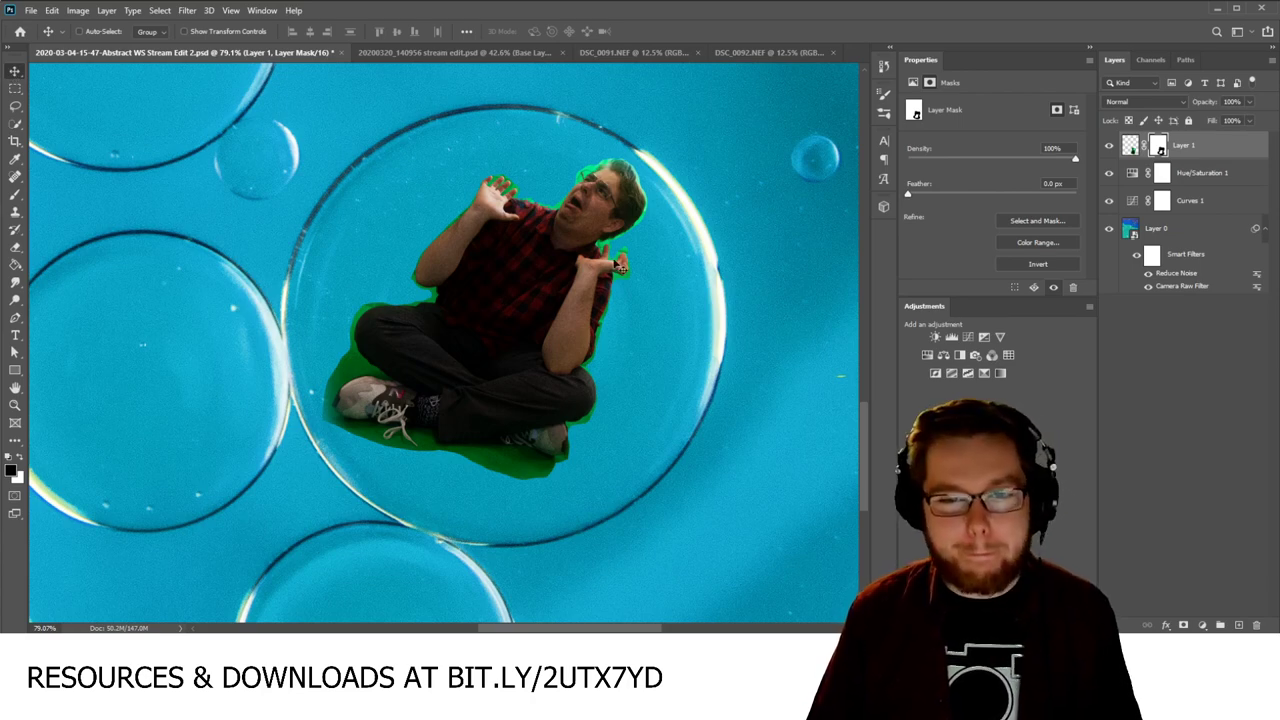
scroll(641, 291, down, 5)
scroll(543, 272, up, 3)
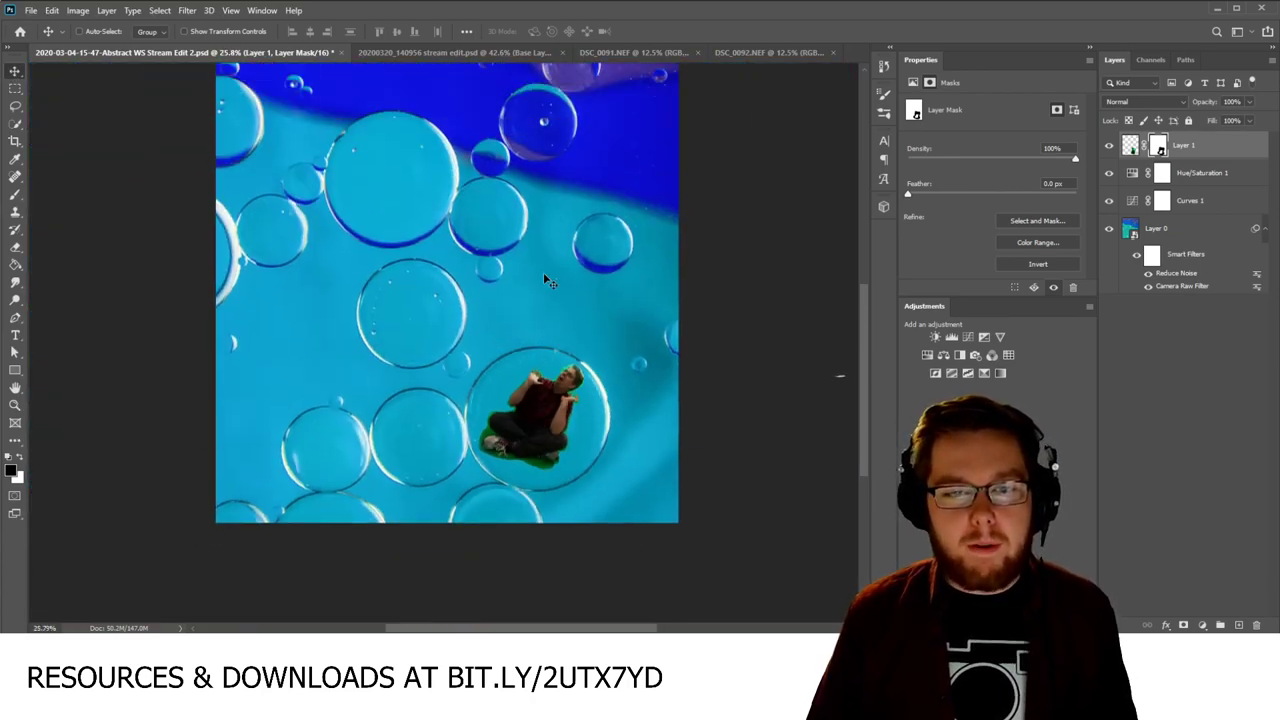
scroll(573, 325, up, 3)
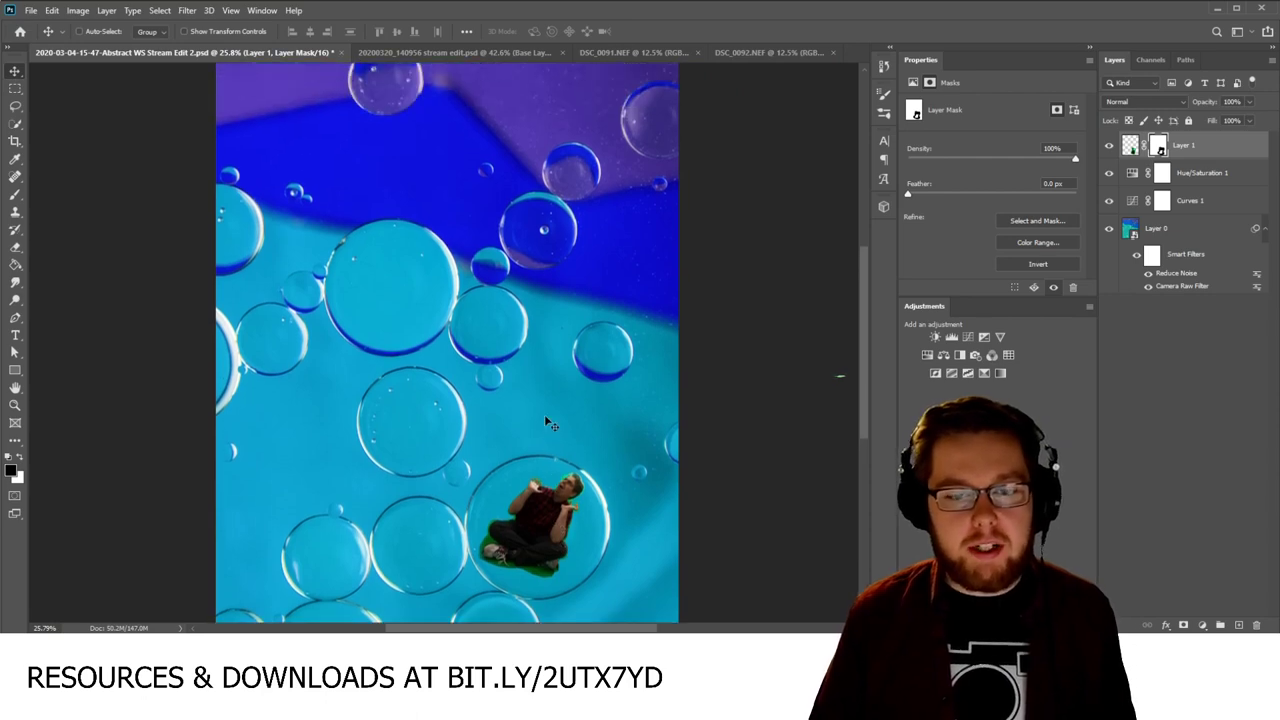
scroll(559, 573, up, 5)
scroll(604, 505, down, 2)
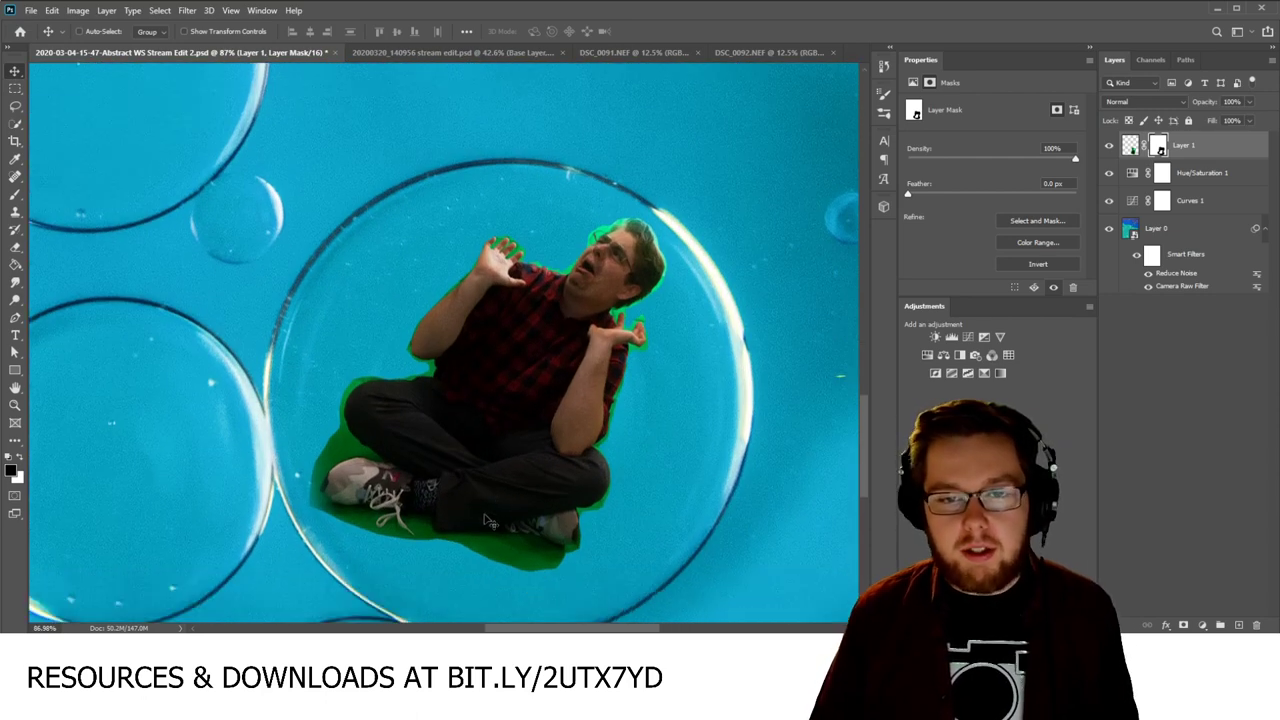
Step: Rename the masked figure's layer with the man's first name
click(1215, 149)
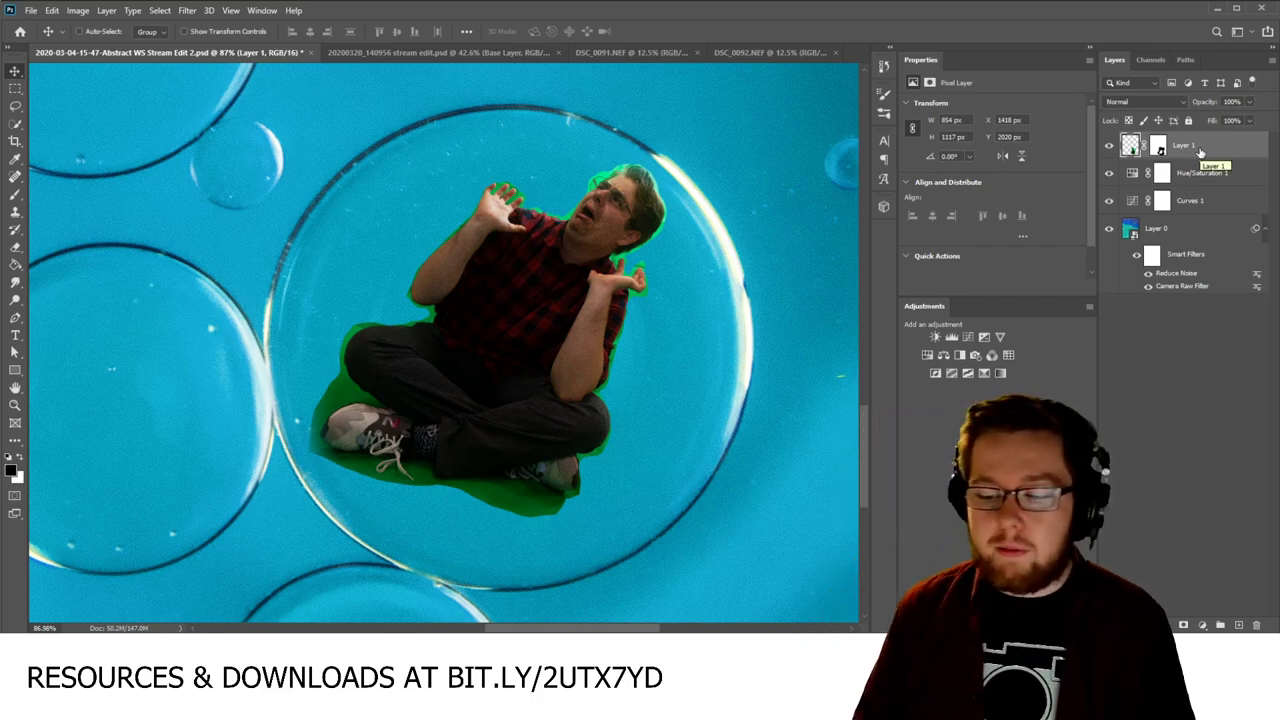
click(1125, 96)
click(1125, 97)
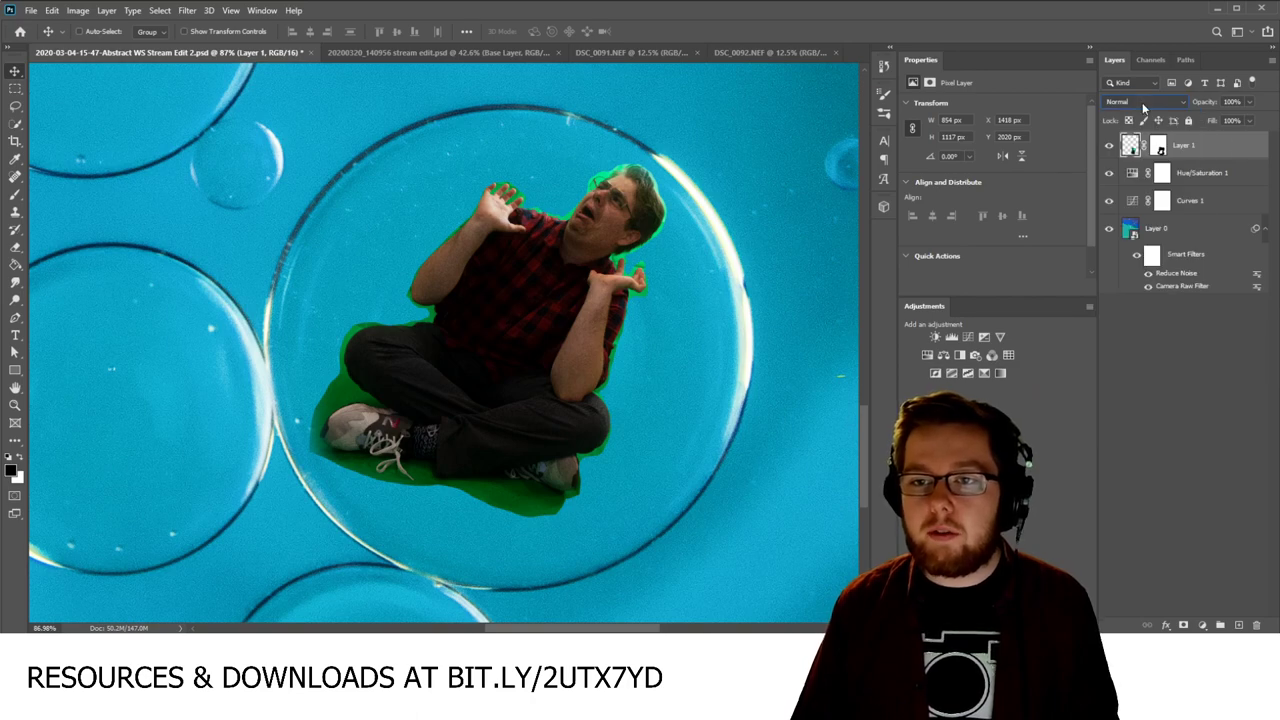
click(1142, 102)
click(1142, 102)
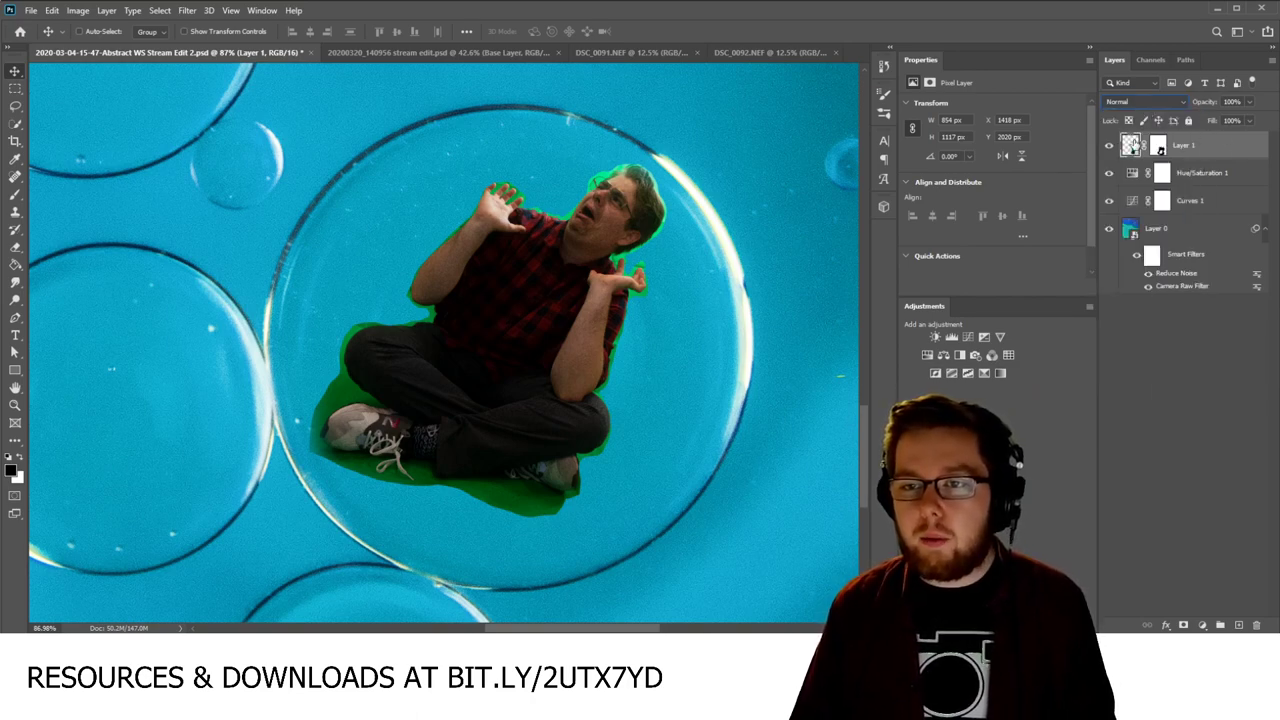
click(1108, 146)
click(1108, 146)
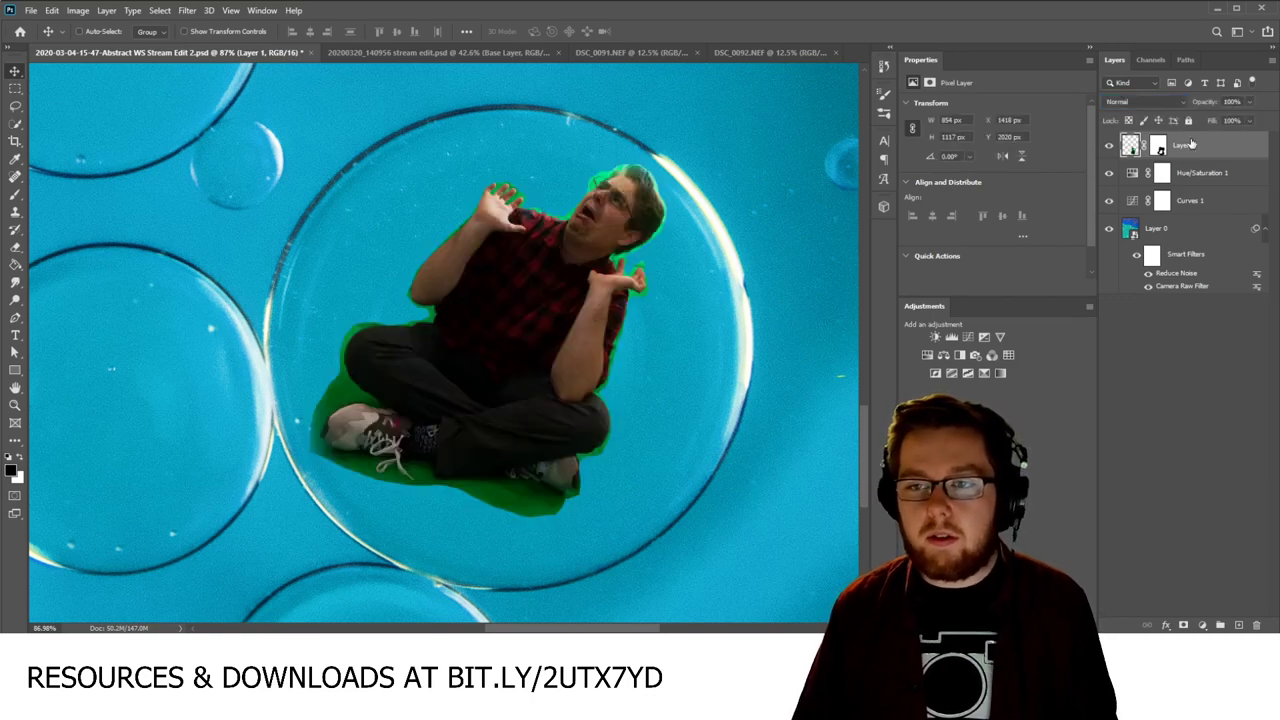
text(David)
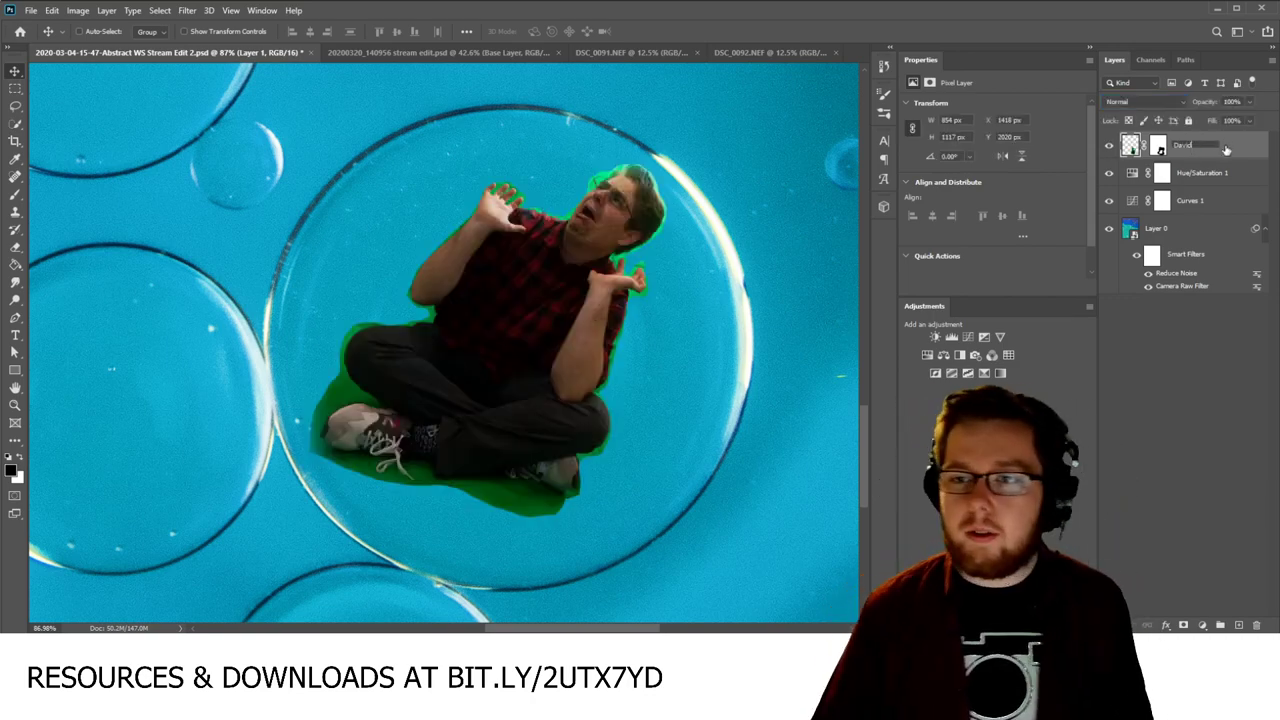
key(Return)
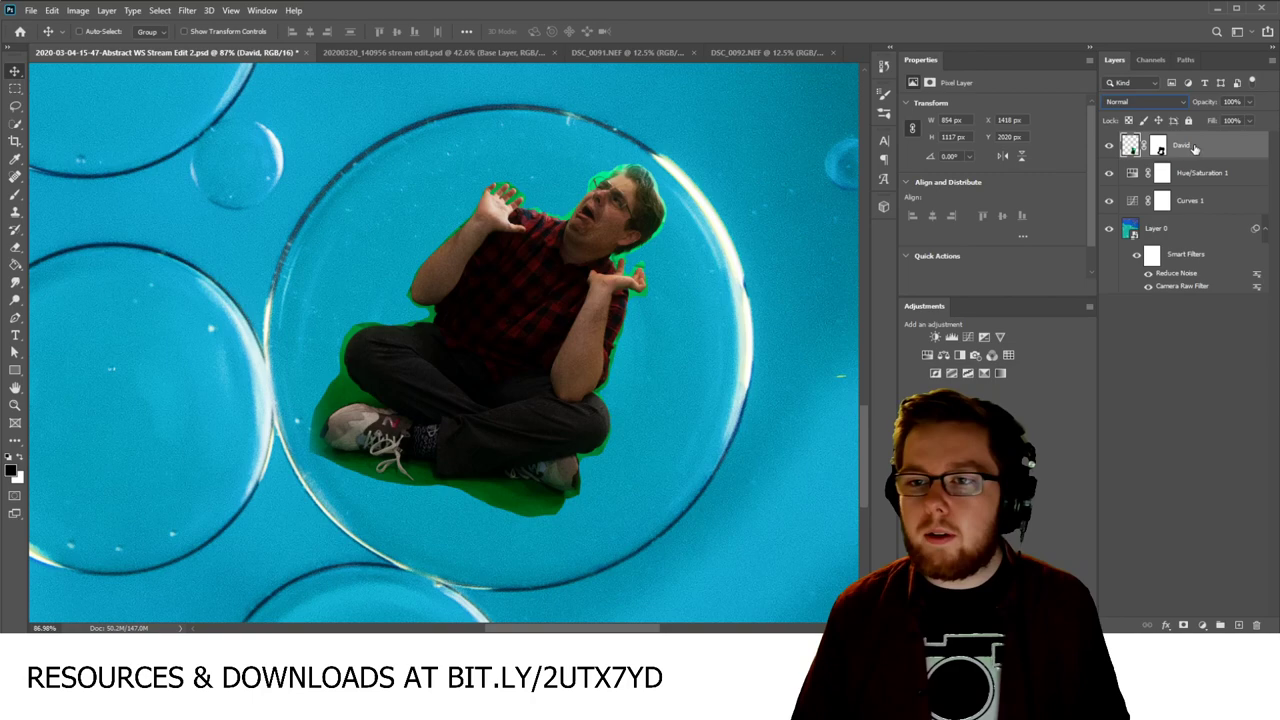
Step: Preview blend modes such as Linear Light on the figure's layer, cancel the choice, and deselect the layer
click(1120, 102)
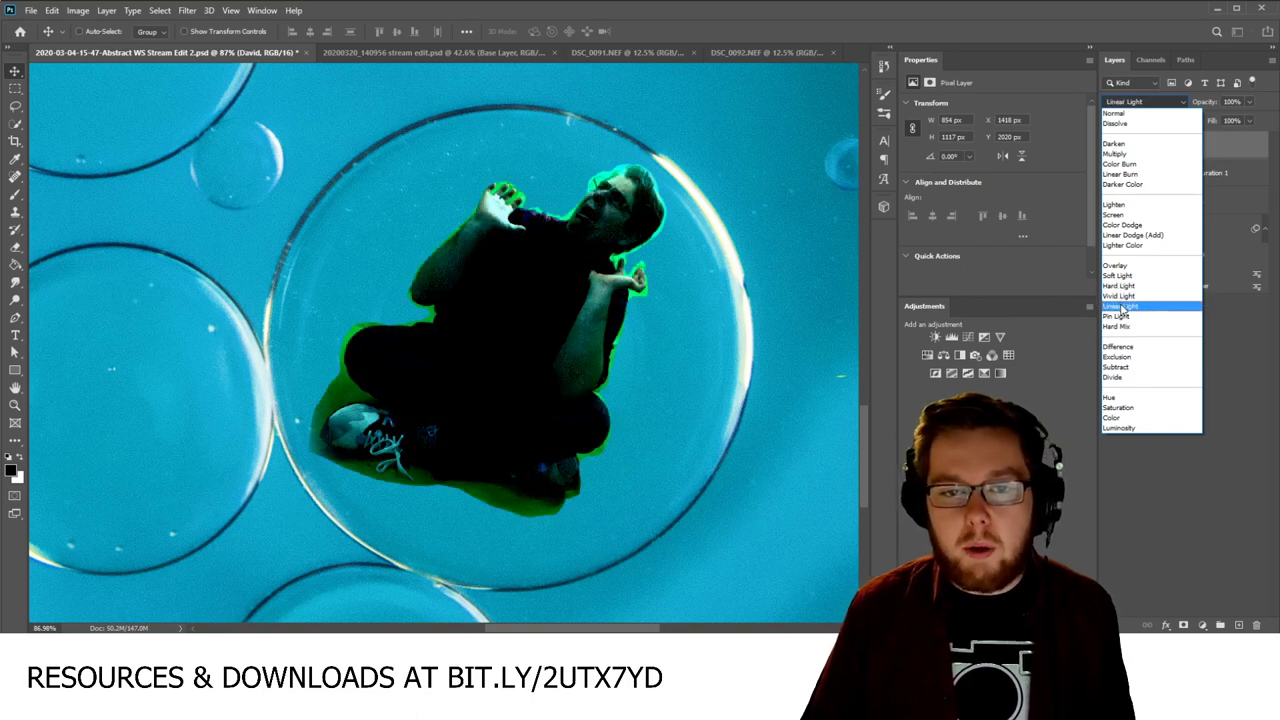
key(Escape)
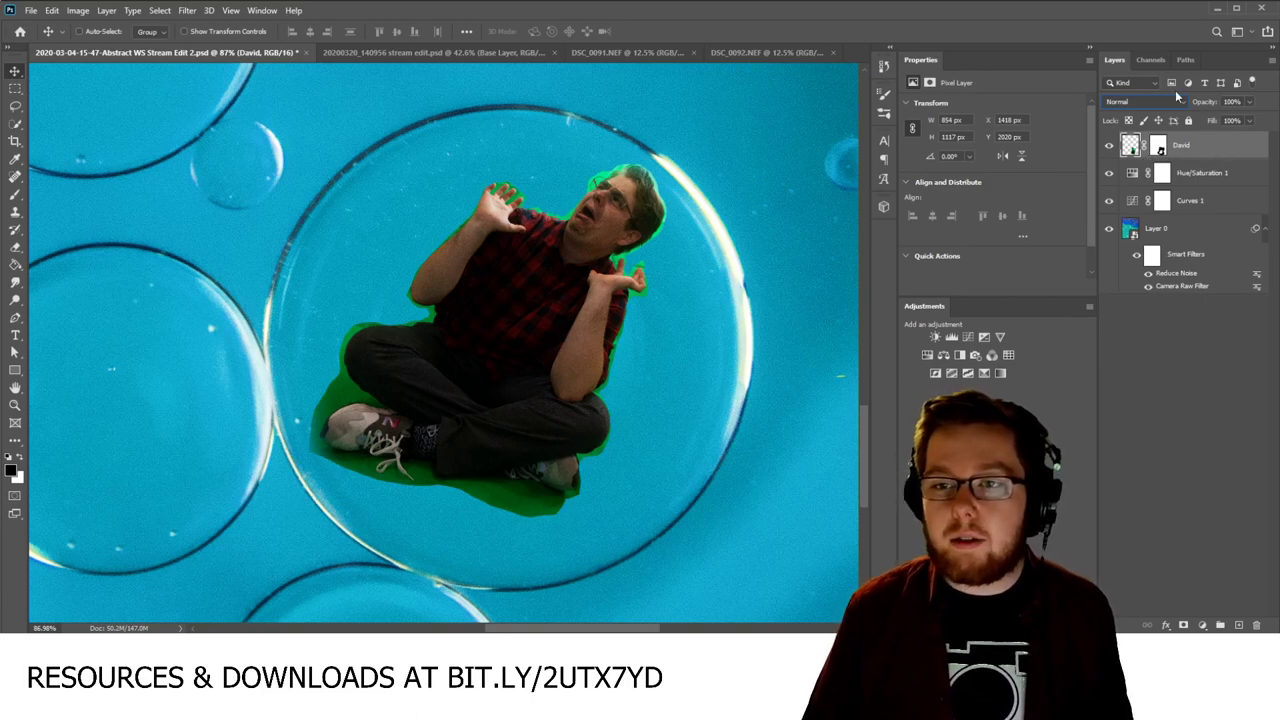
click(1153, 409)
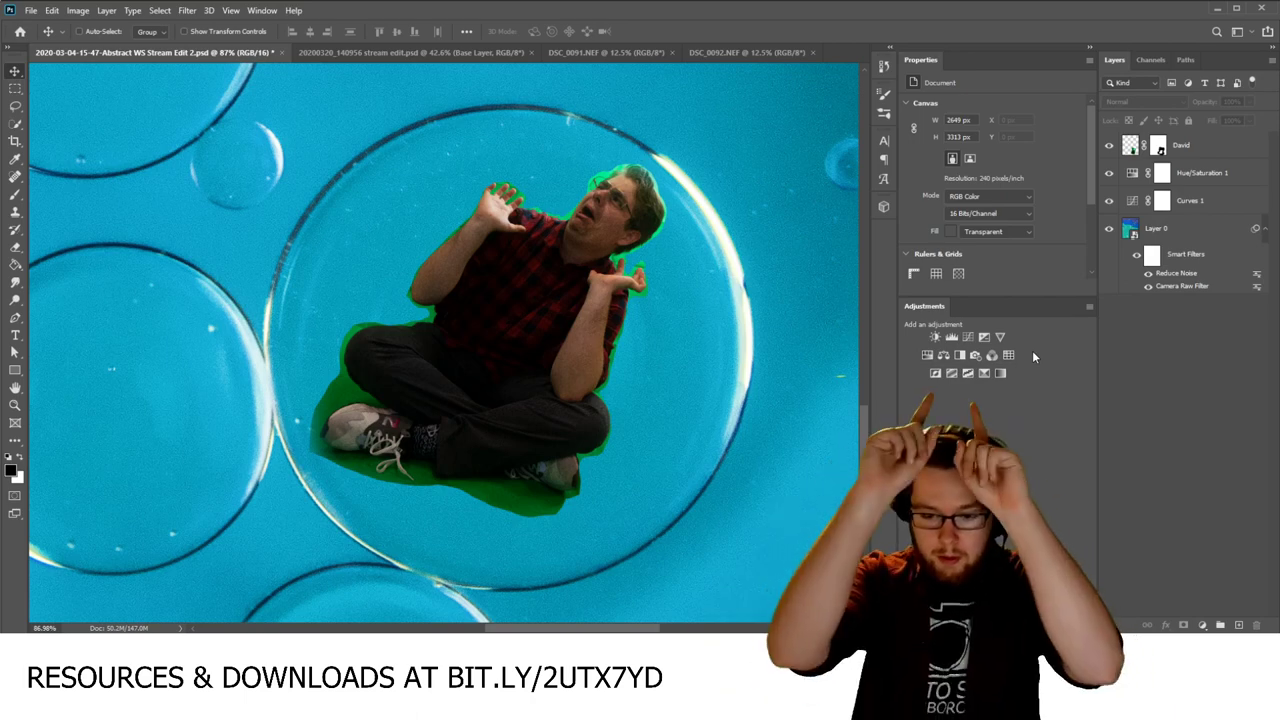
Step: Add a Hue/Saturation adjustment above the figure's layer and clip it to that layer
click(927, 355)
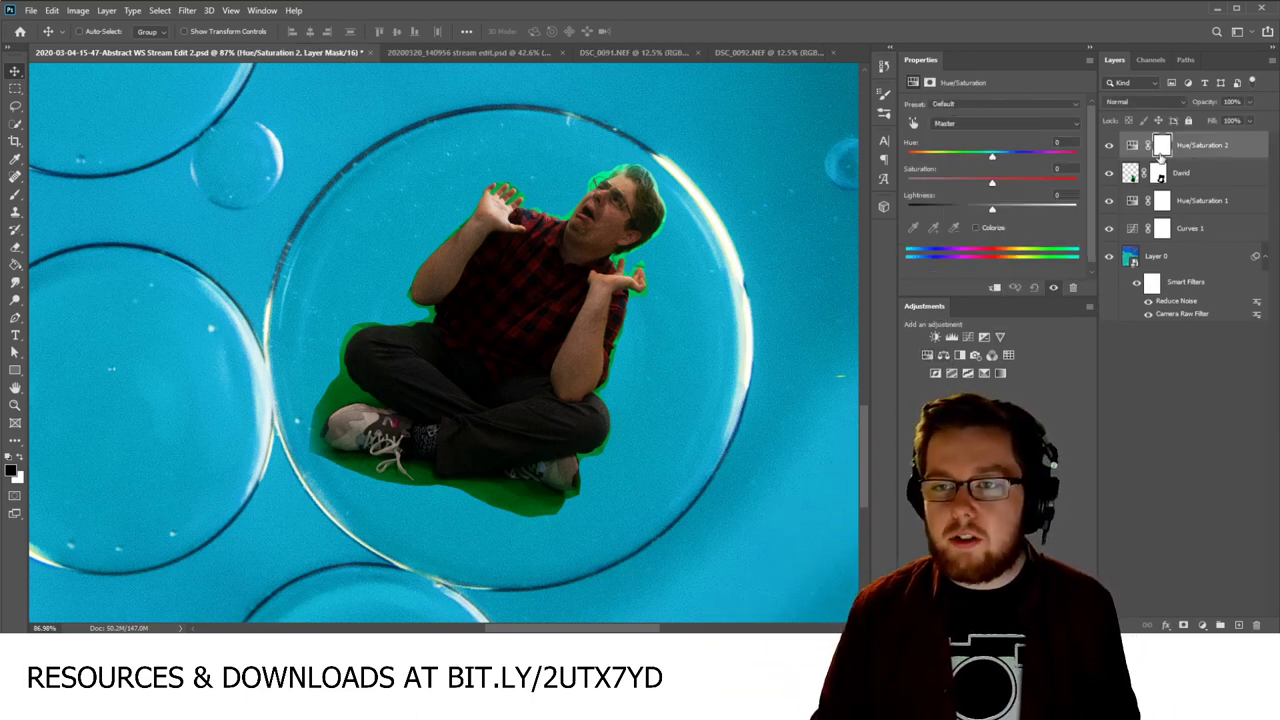
right_click(1207, 157)
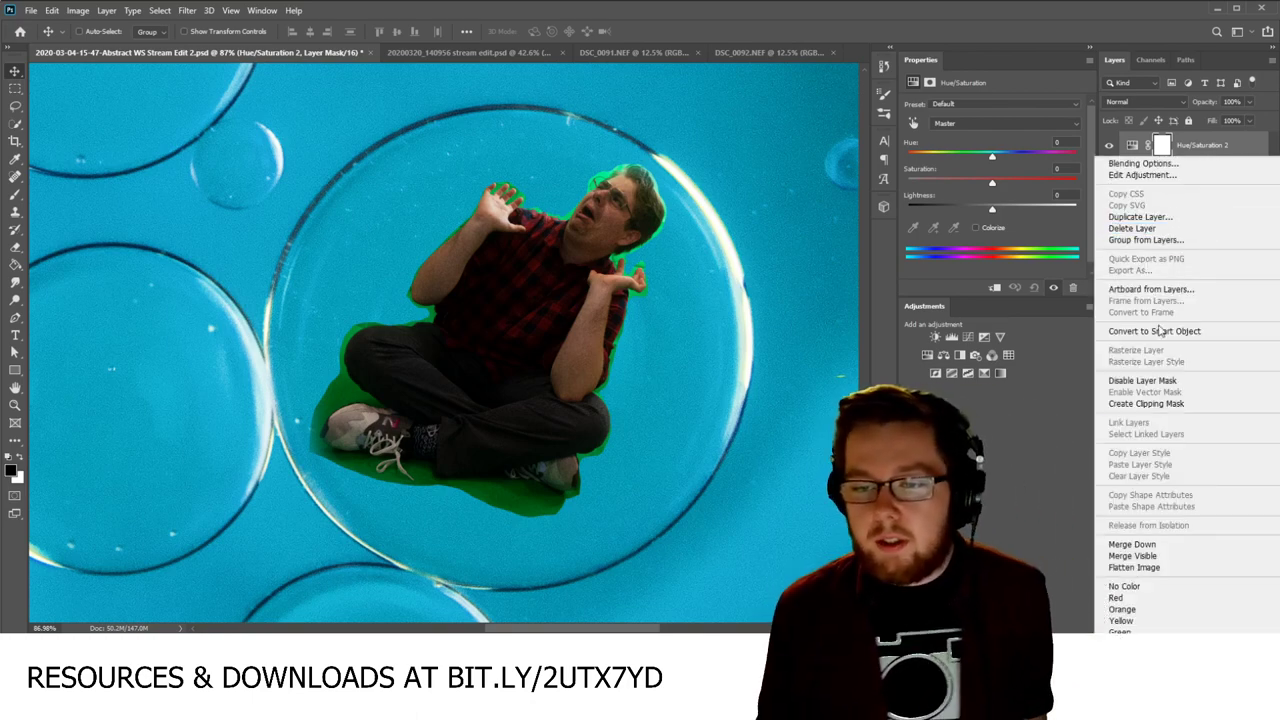
click(1152, 405)
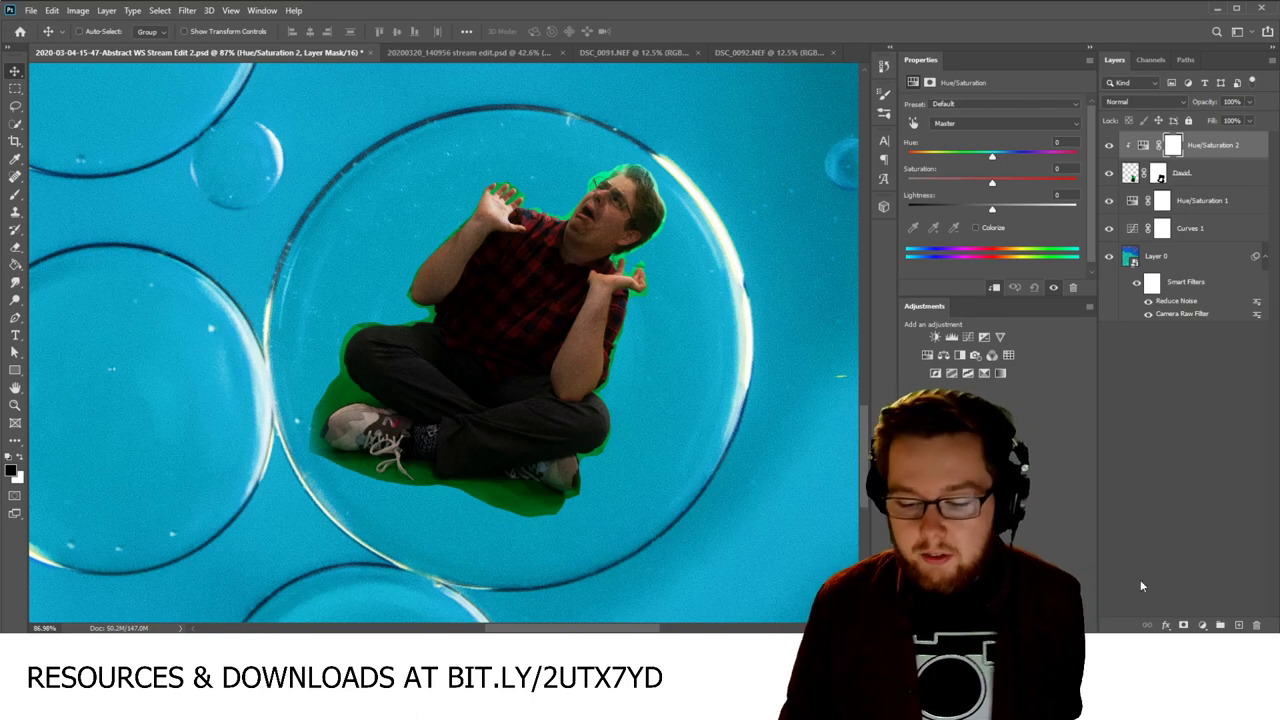
click(1218, 174)
click(1221, 146)
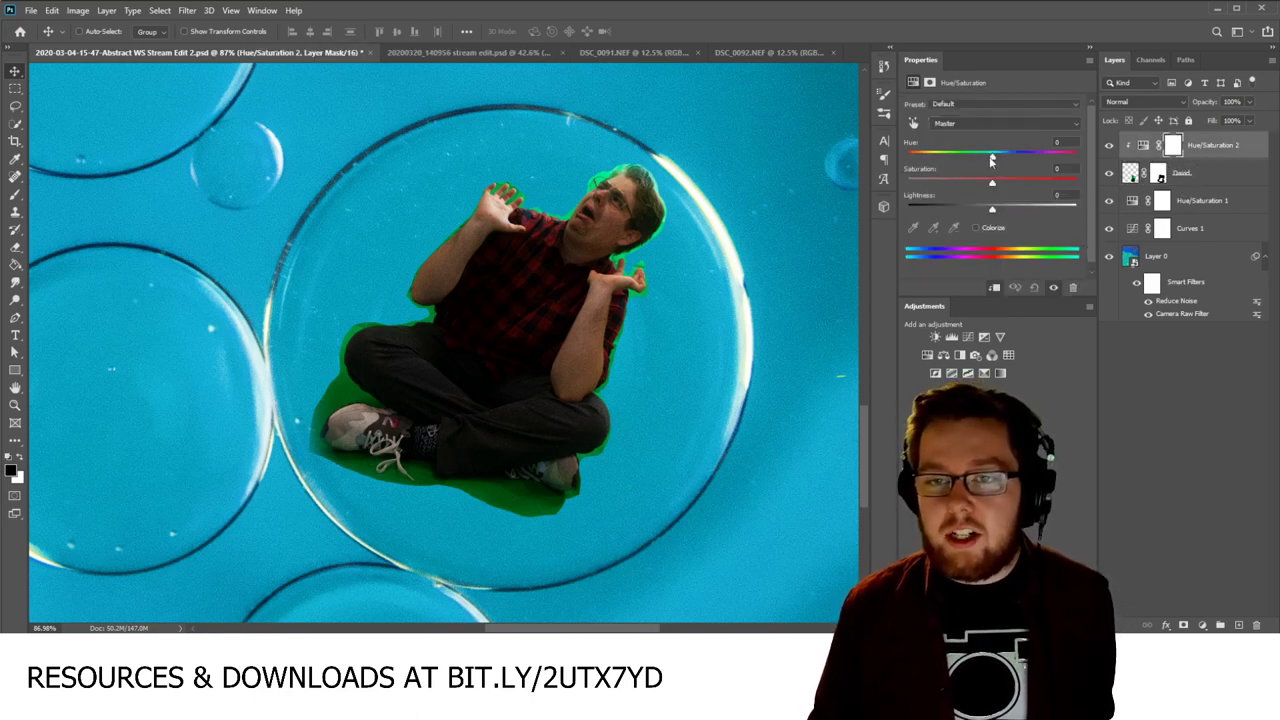
Step: Try a hue of -117 on the clipped adjustment, reset it to 0, and try a saturation of -59
drag(992, 160, 929, 168)
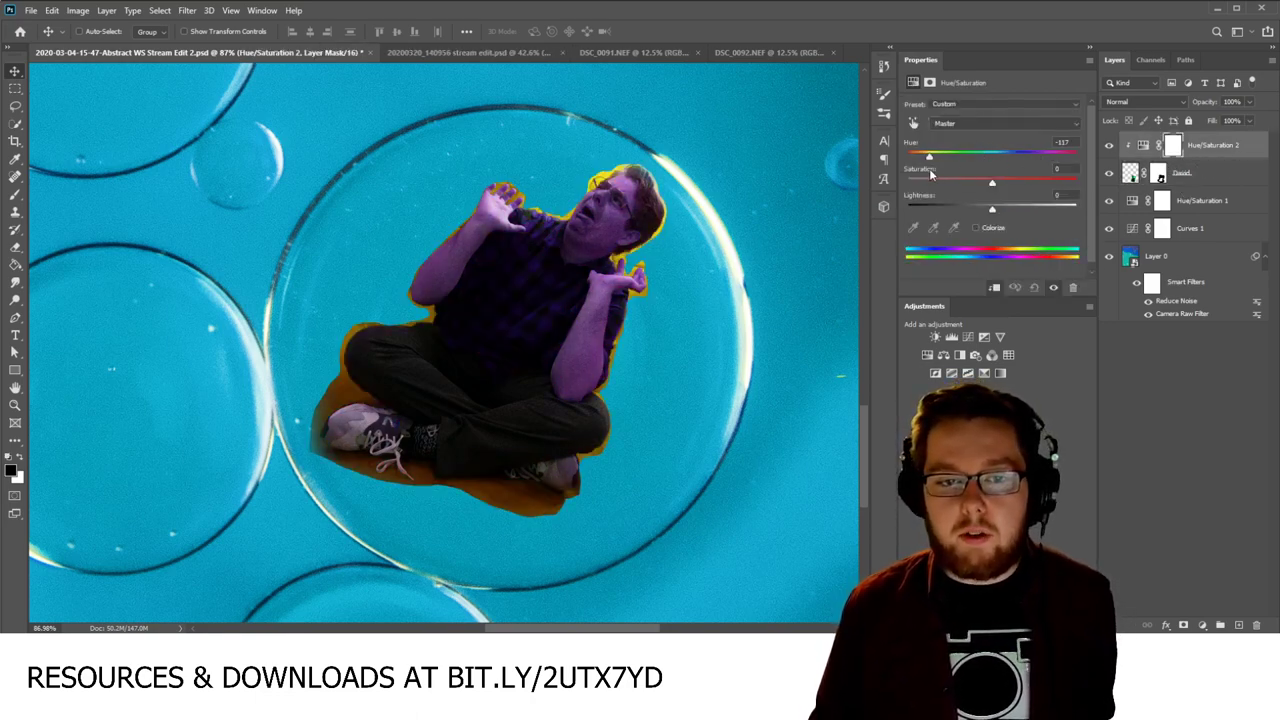
double_click(1060, 142)
text(0)
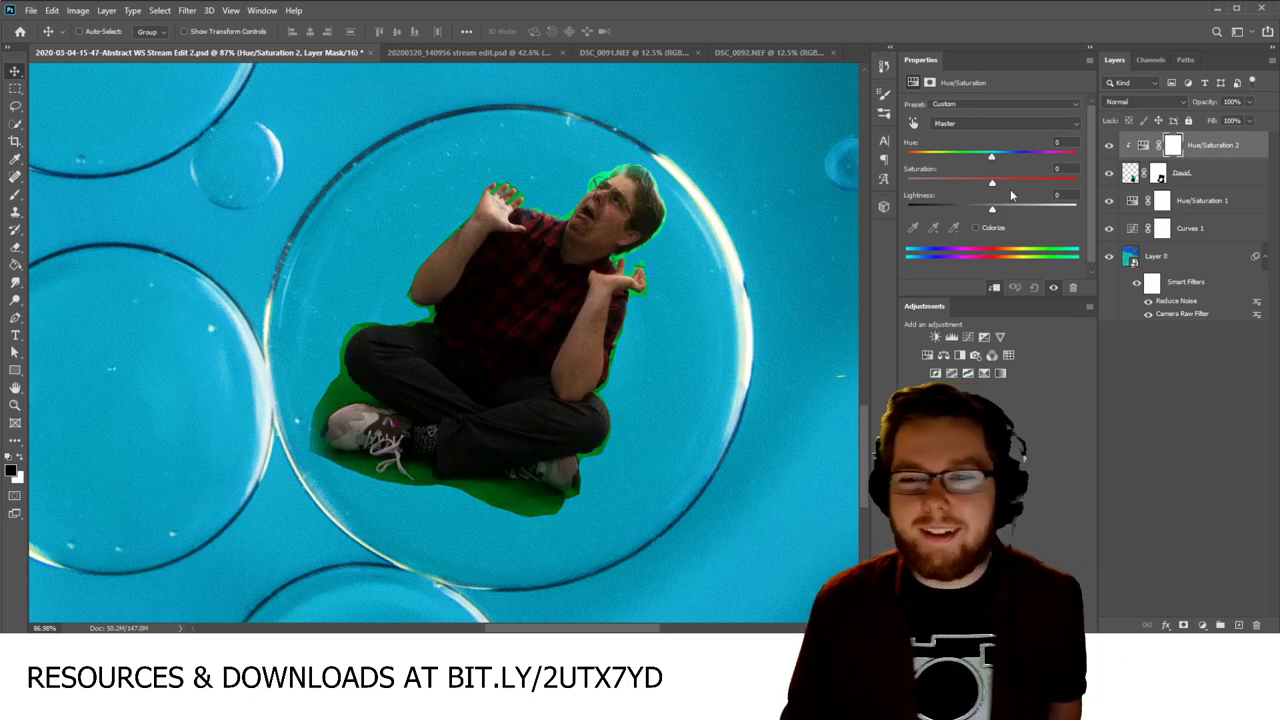
drag(995, 183, 936, 187)
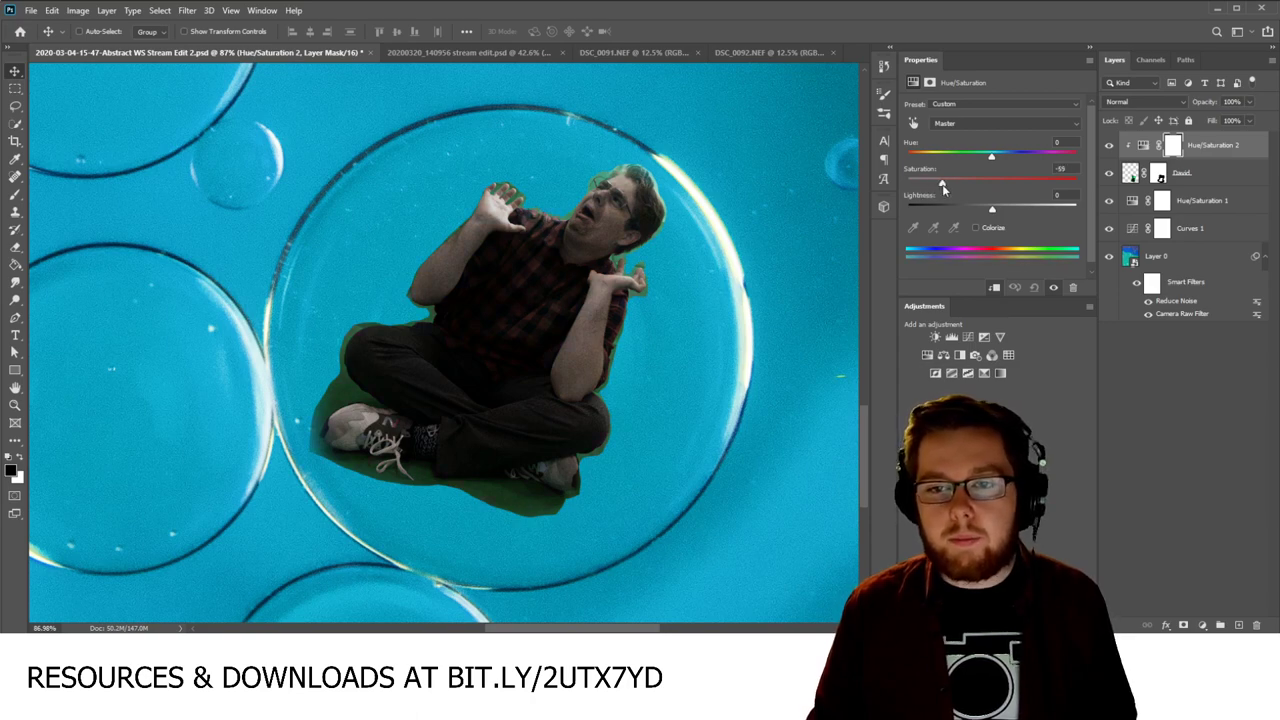
Step: Turn on Colorize for the clipped Hue/Saturation adjustment and shift its hue to a cyan of about 188
click(976, 228)
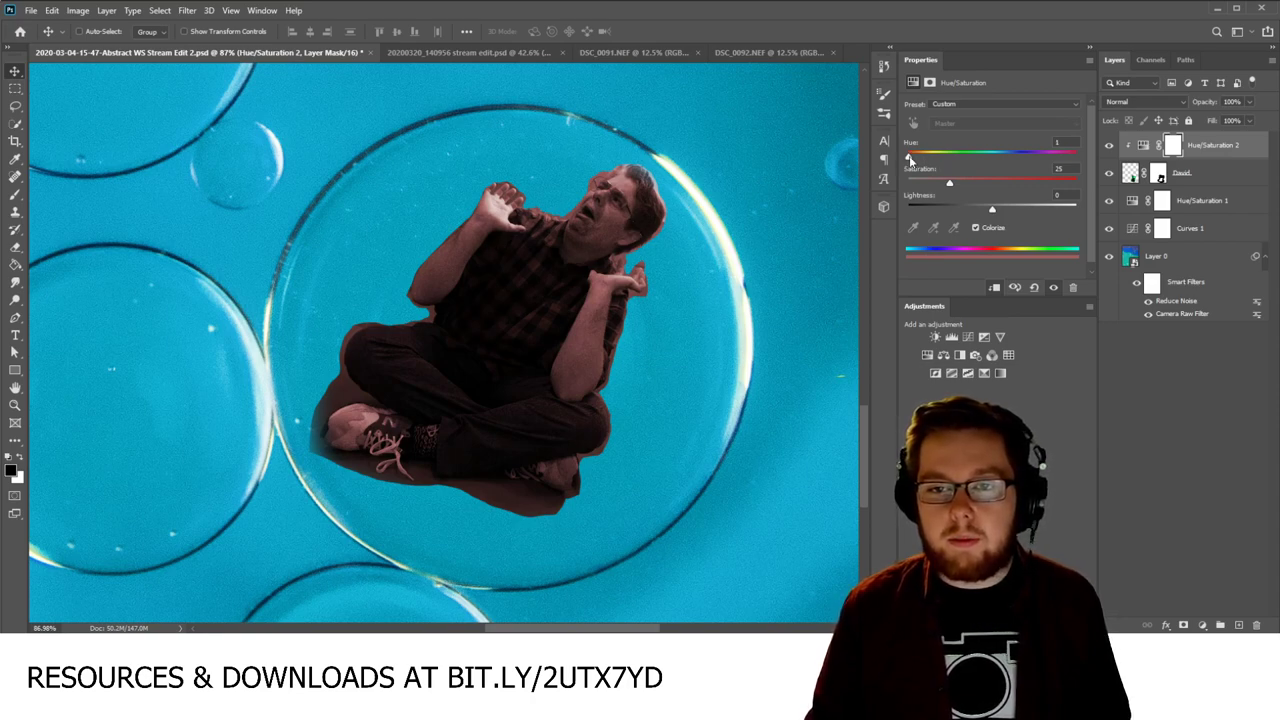
drag(909, 158, 969, 152)
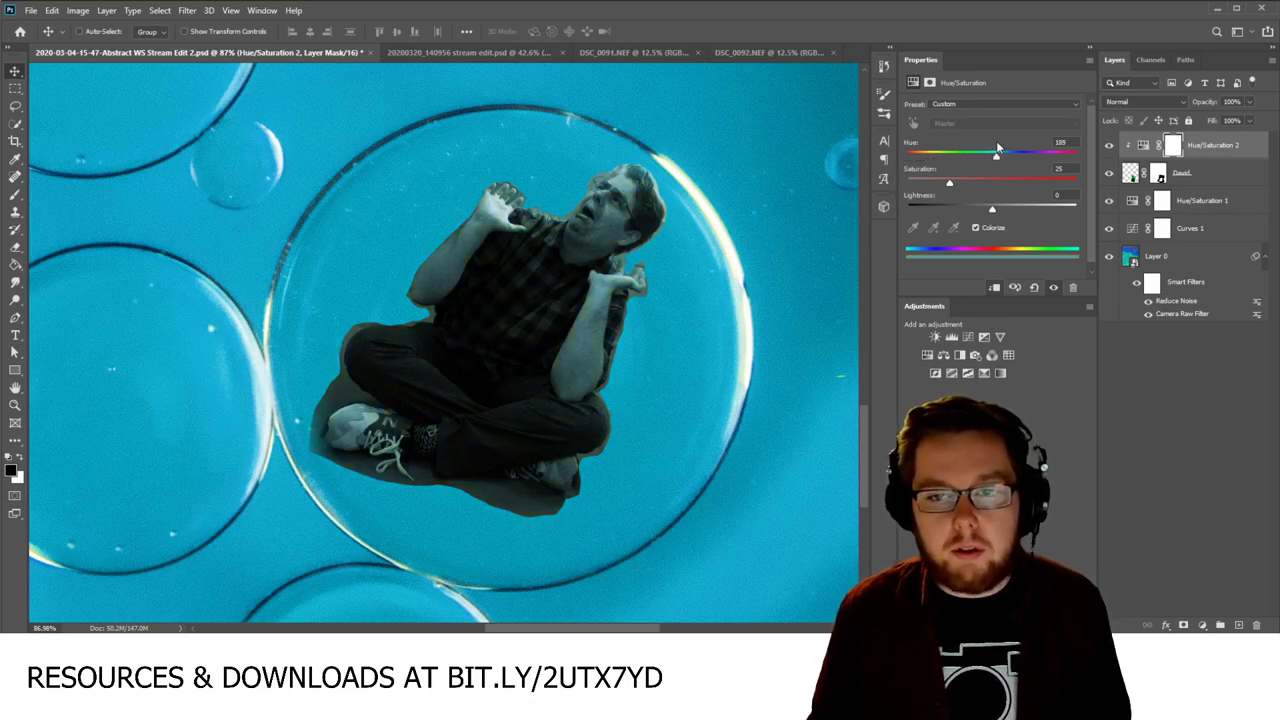
Step: Set the clipped Hue/Saturation adjustment to a hue of 184 and a saturation of 53
drag(996, 140, 1010, 139)
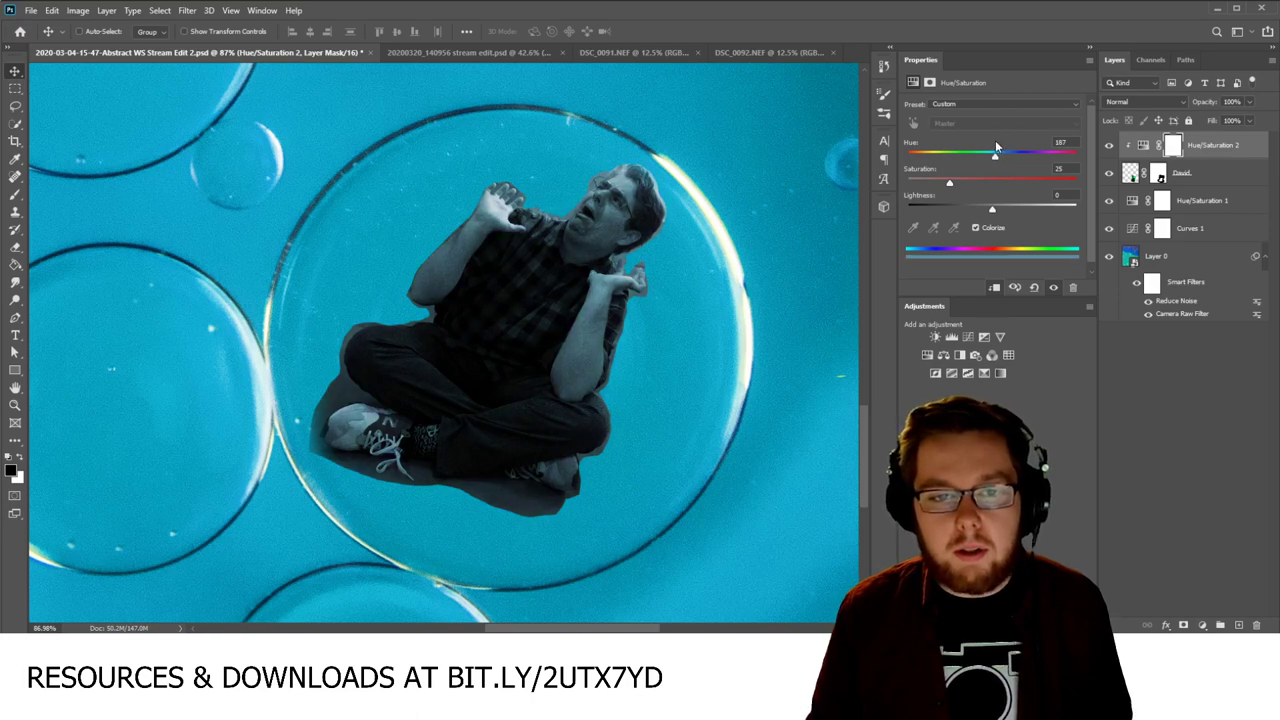
mouse_move(994, 139)
mouse_down()
mouse_move(1013, 136)
mouse_move(996, 147)
mouse_up()
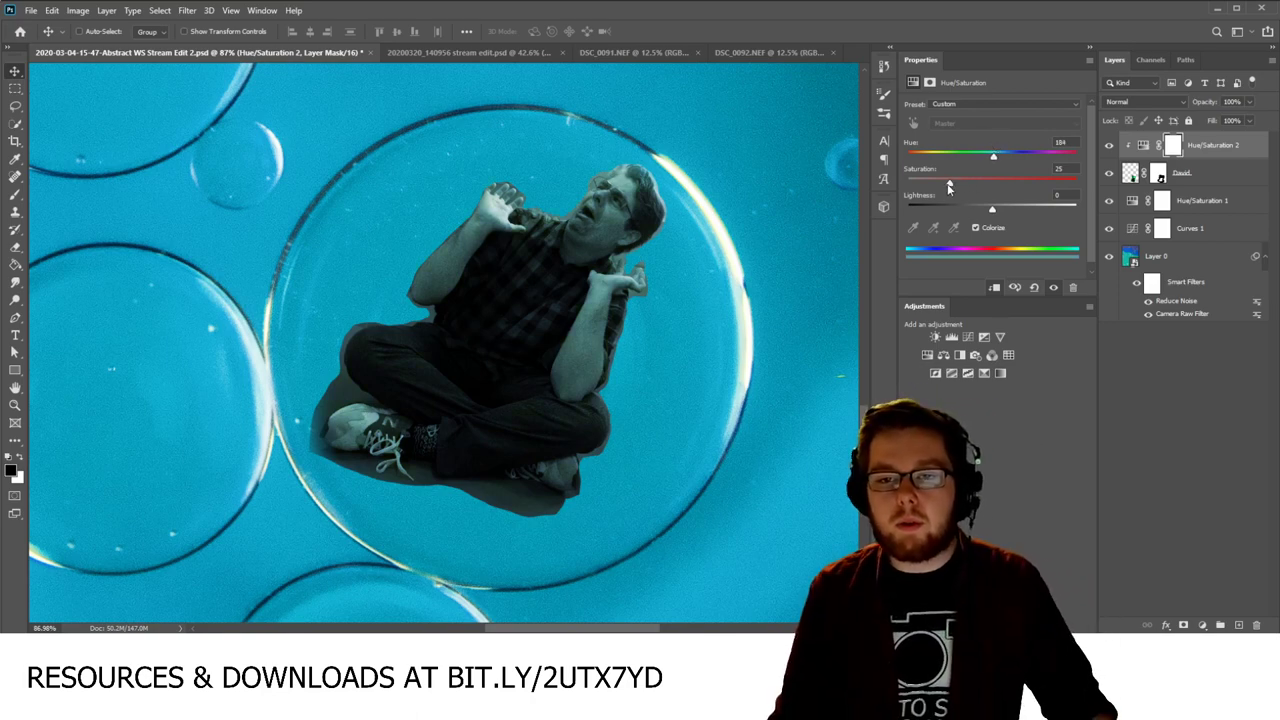
drag(949, 187, 1021, 188)
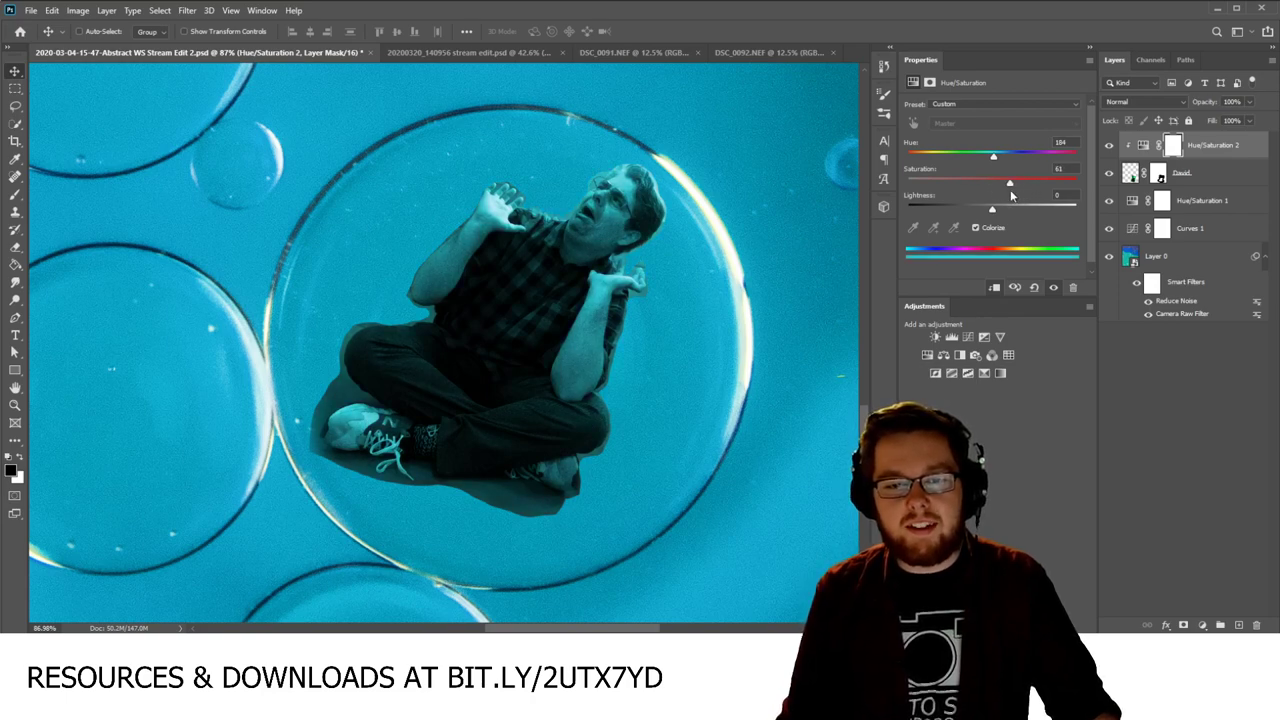
drag(999, 189, 996, 190)
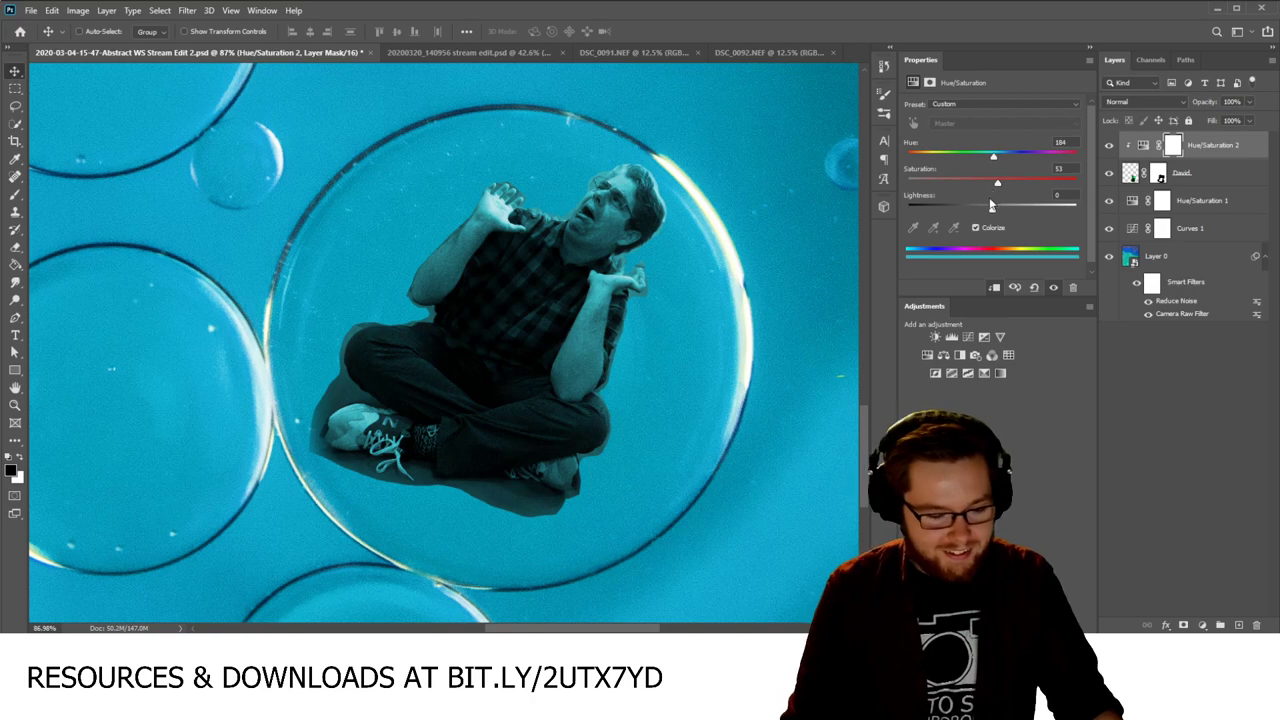
Step: Set the blend mode of the seated figure's layer to Hard Light and check it against the whole composition
click(1198, 165)
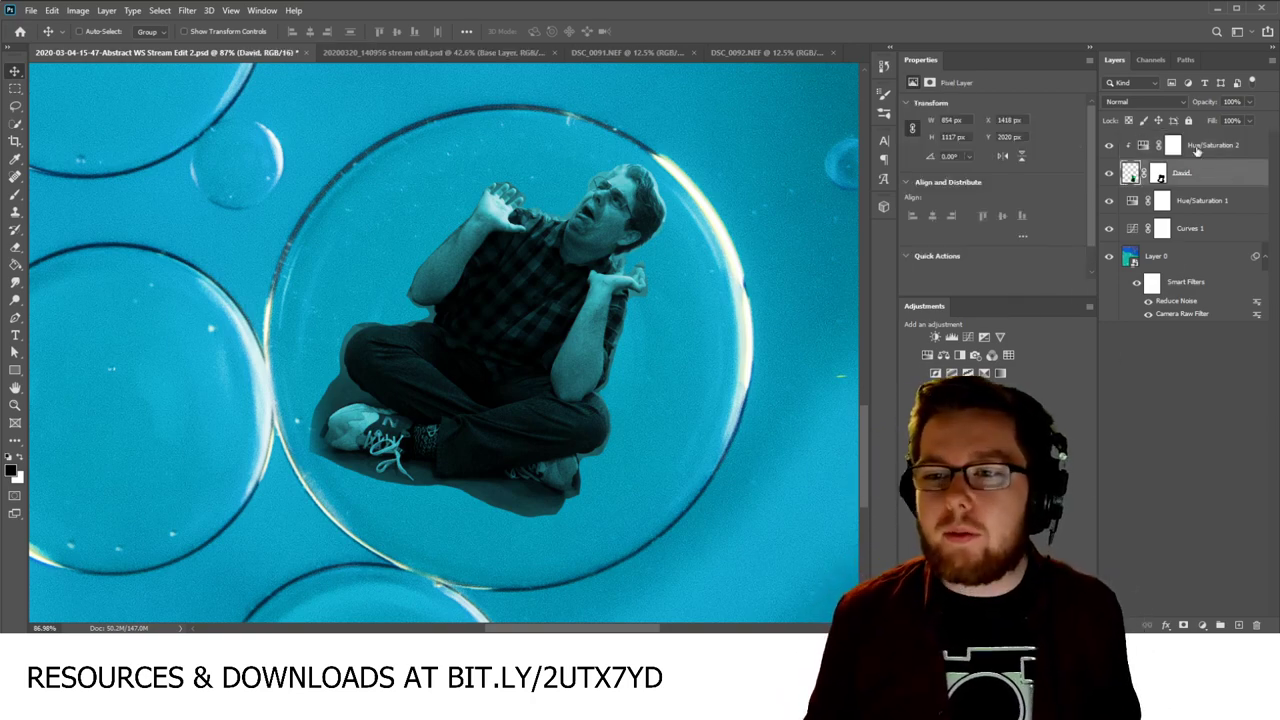
click(1136, 102)
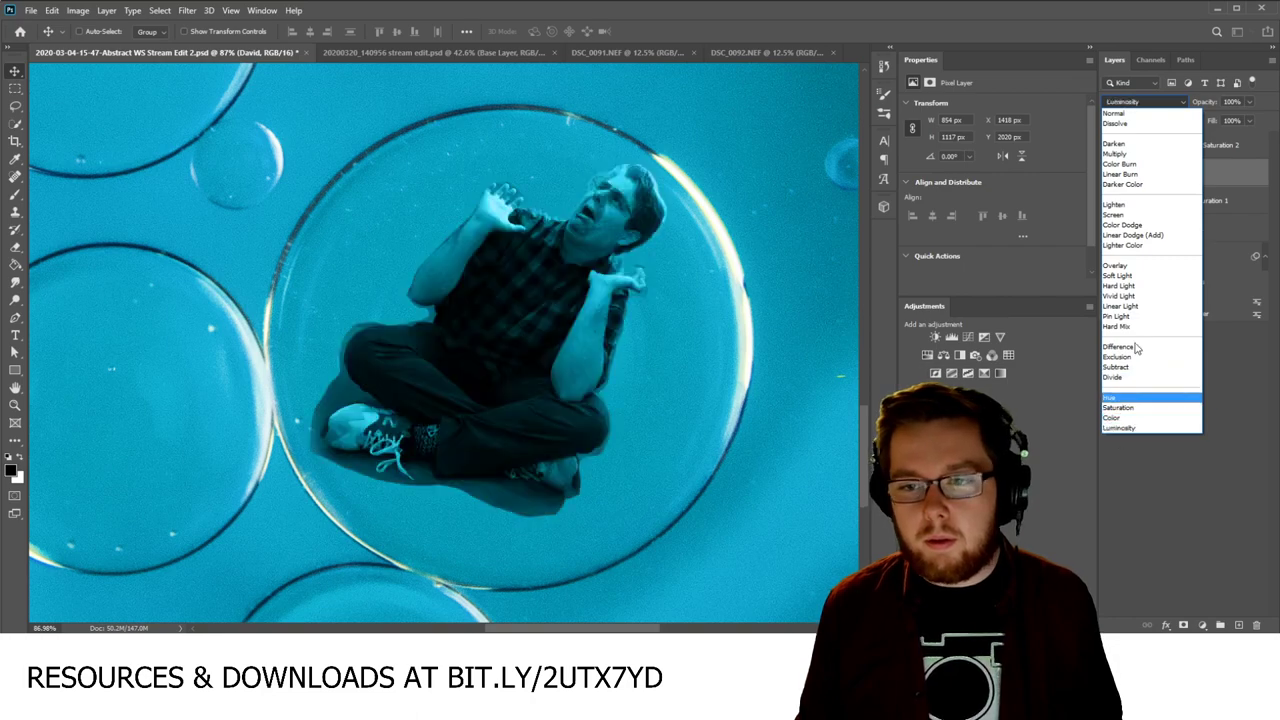
click(1118, 285)
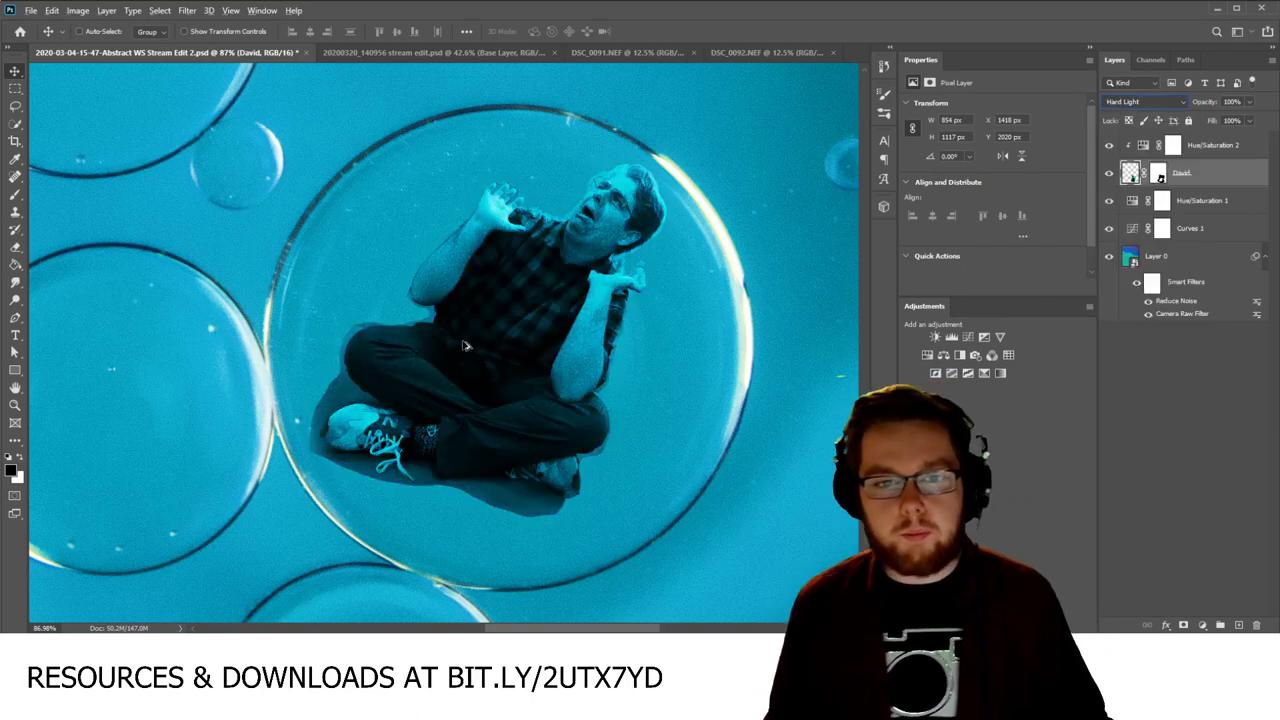
key(ctrl+0)
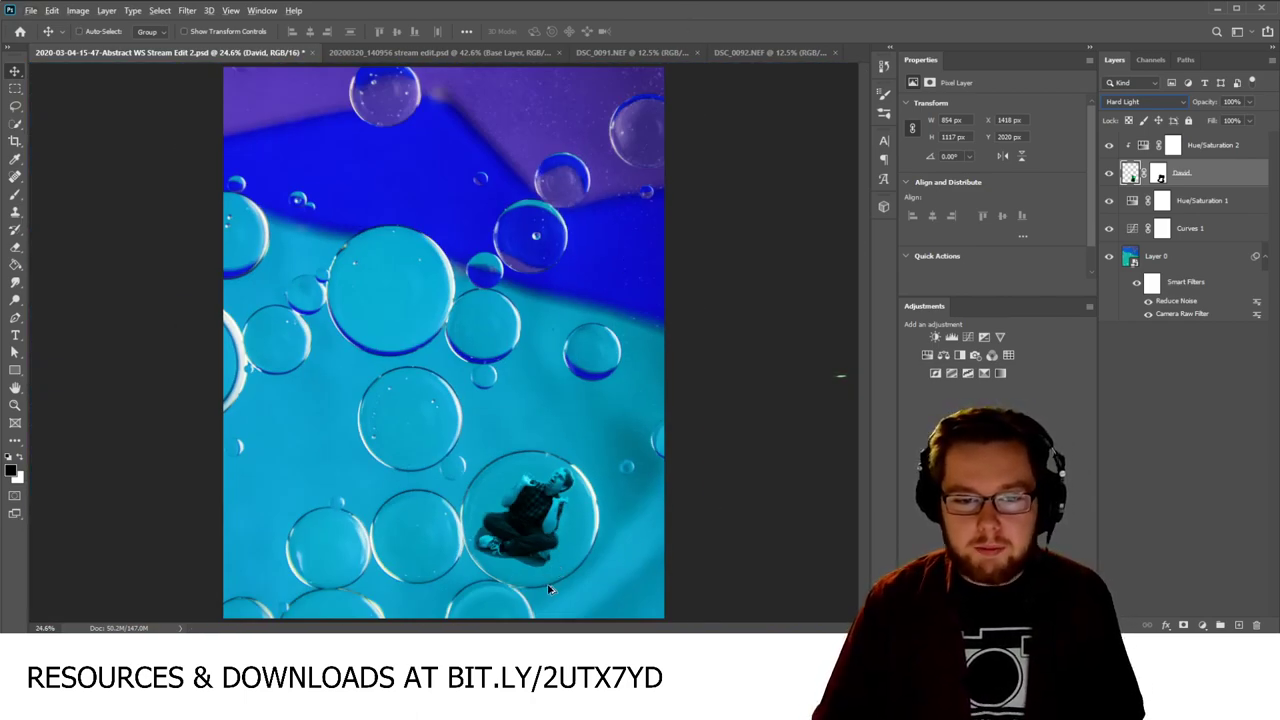
click(16, 74)
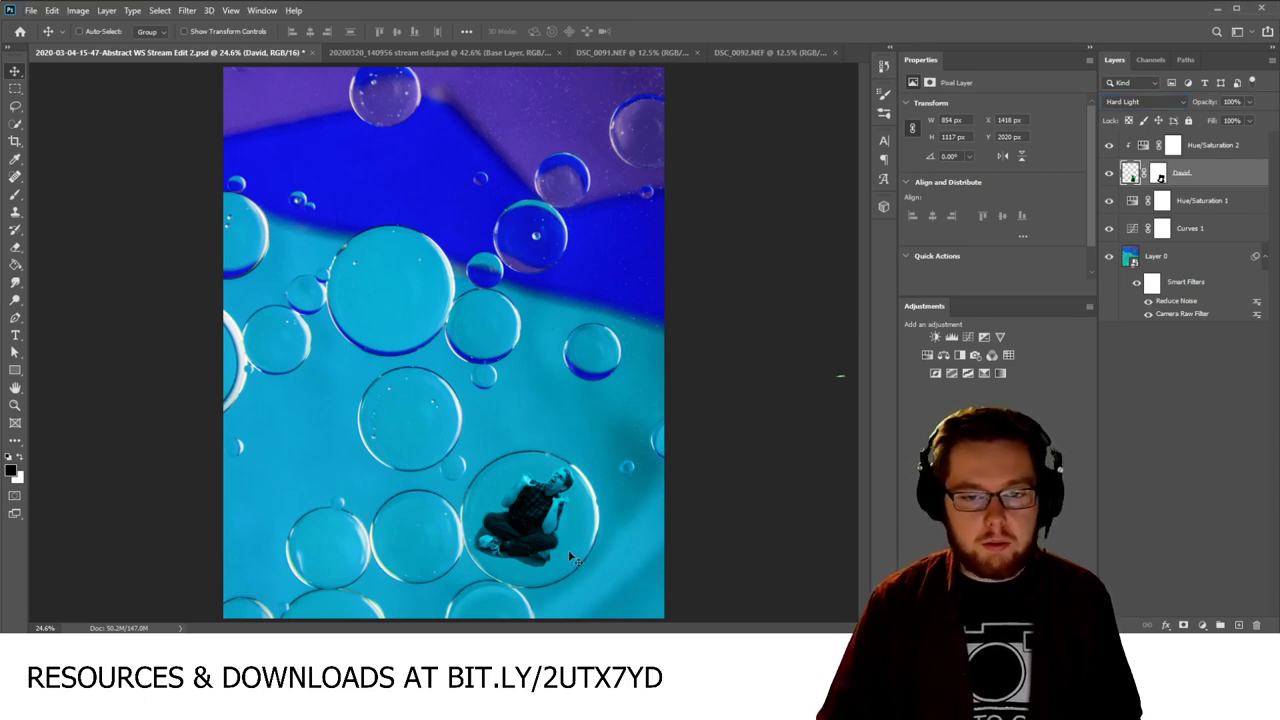
Step: Target the figure's layer mask and set up a black 70 px brush with 0% hardness
scroll(590, 578, up, 8)
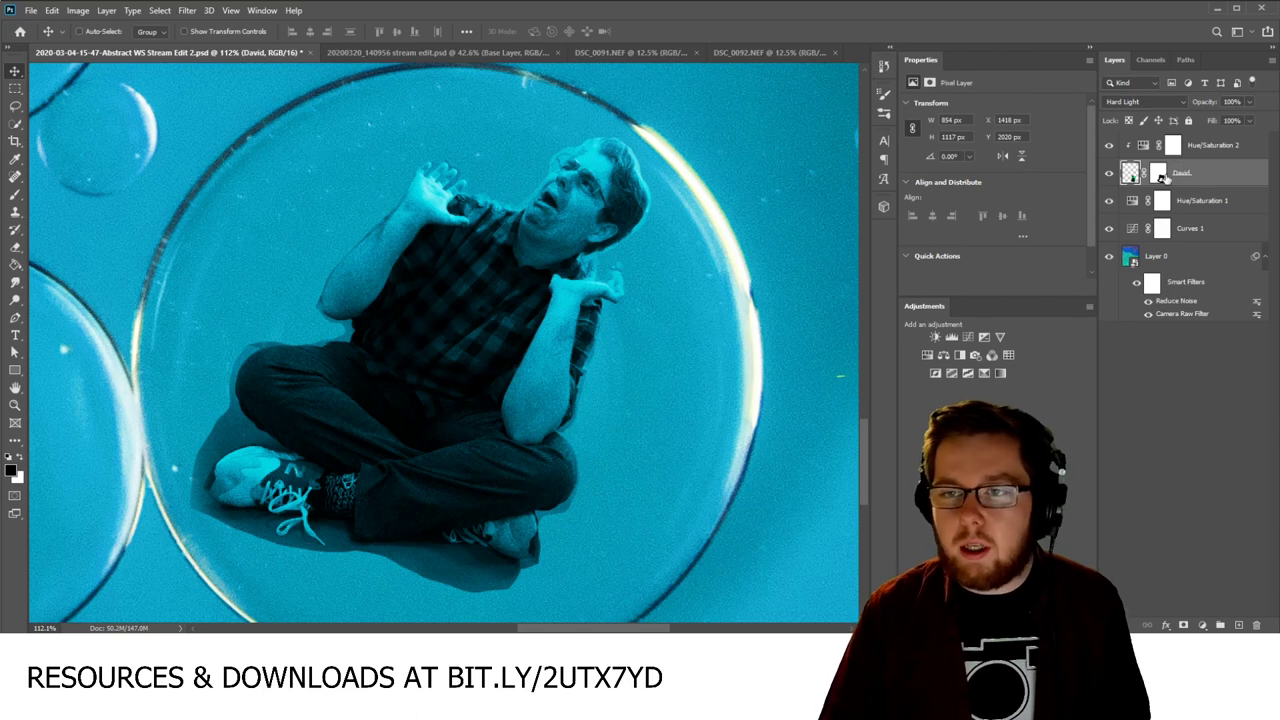
click(1159, 174)
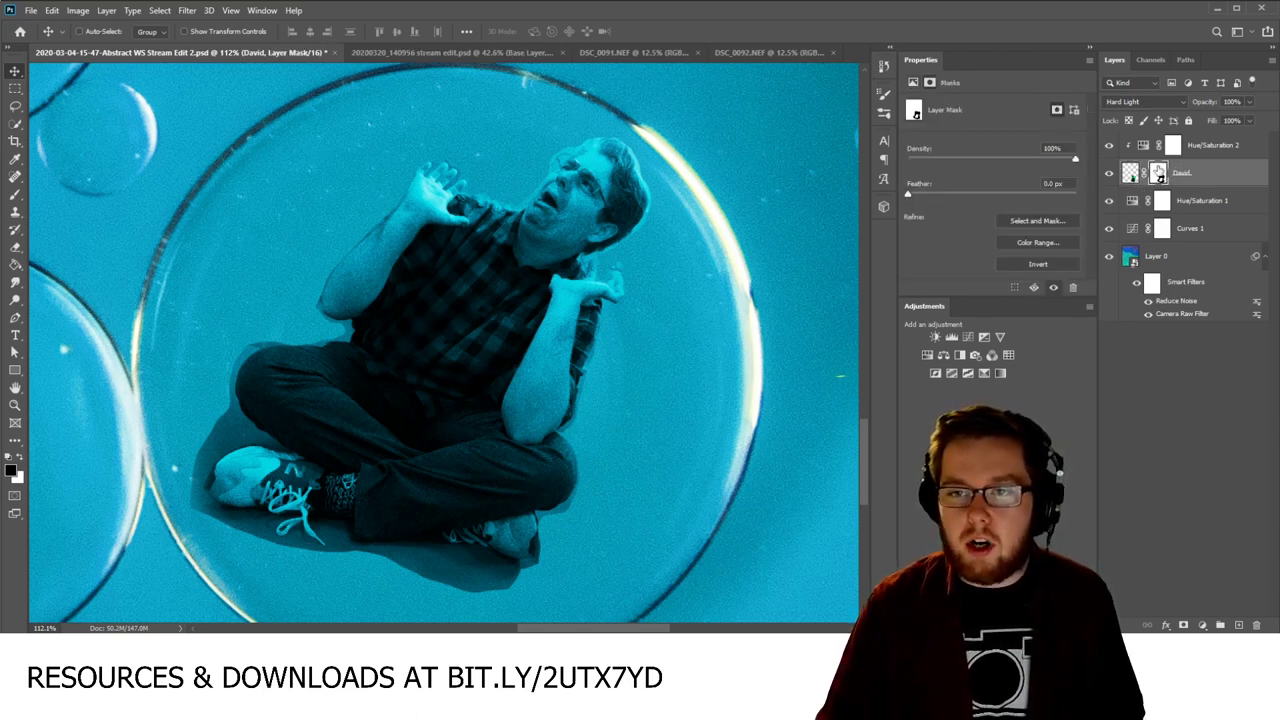
key(b)
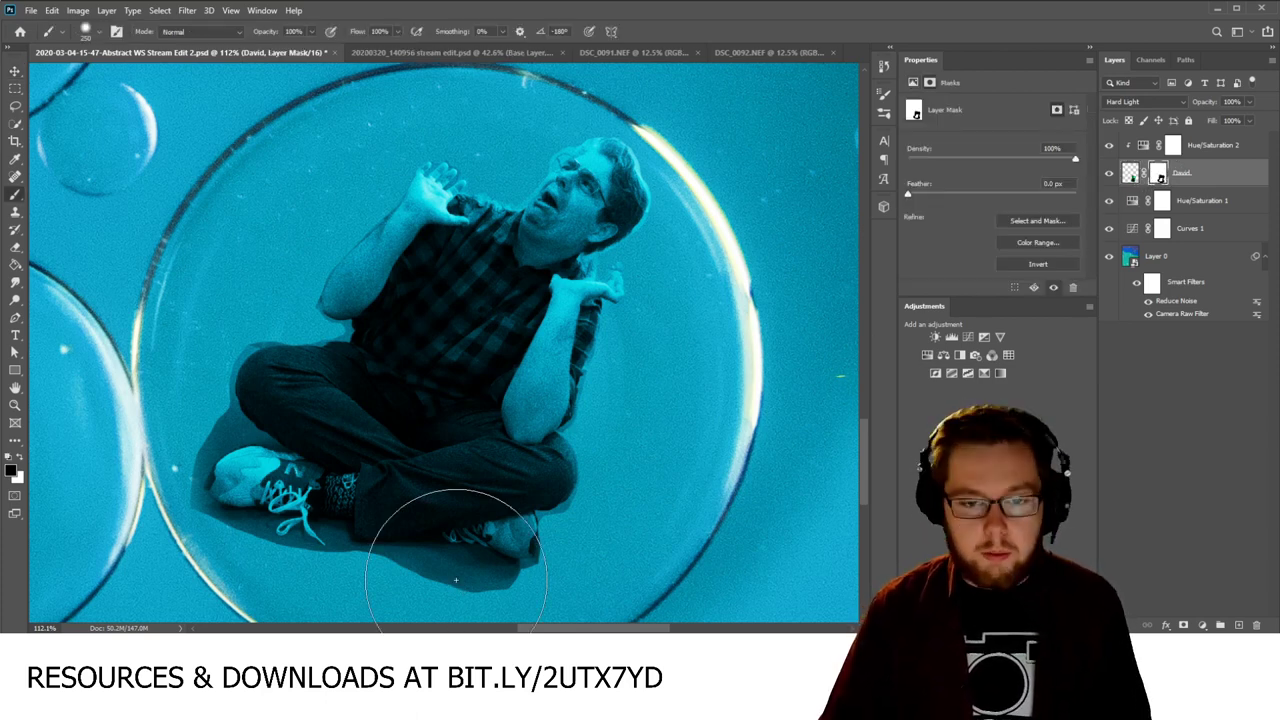
key(bracketleft)
key(bracketleft)
key(bracketleft)
key(bracketleft)
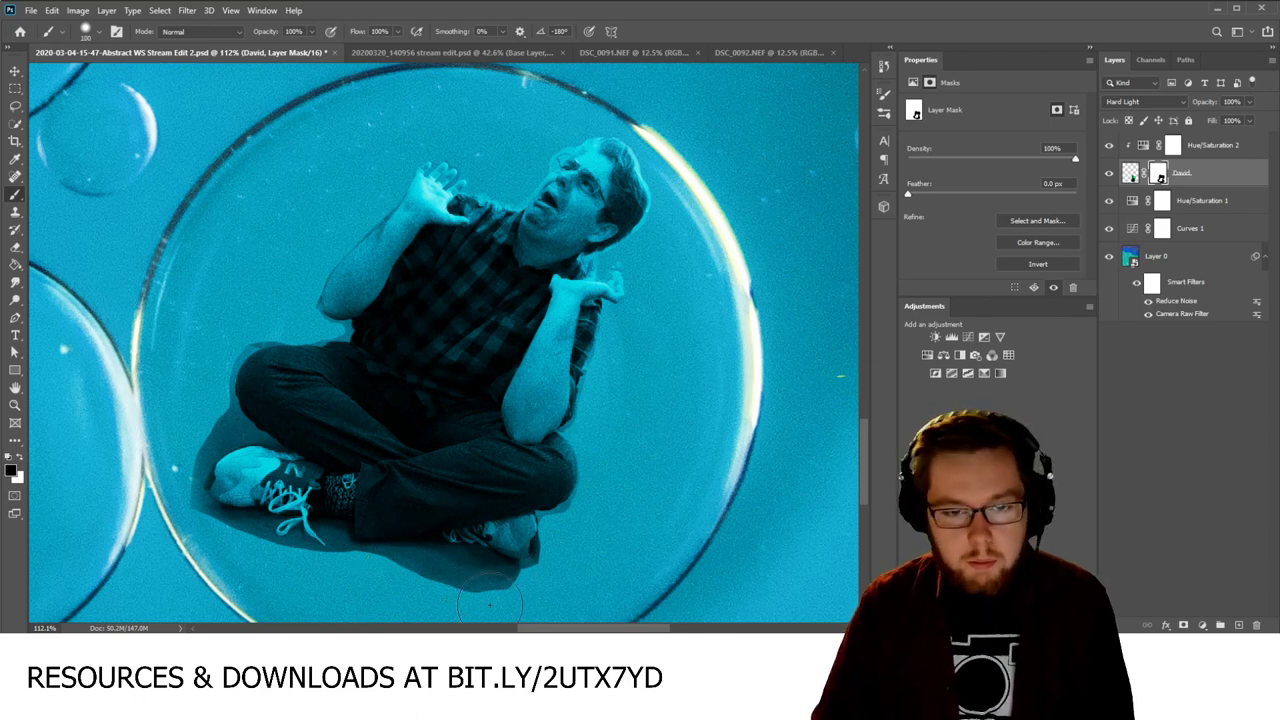
right_click(472, 598)
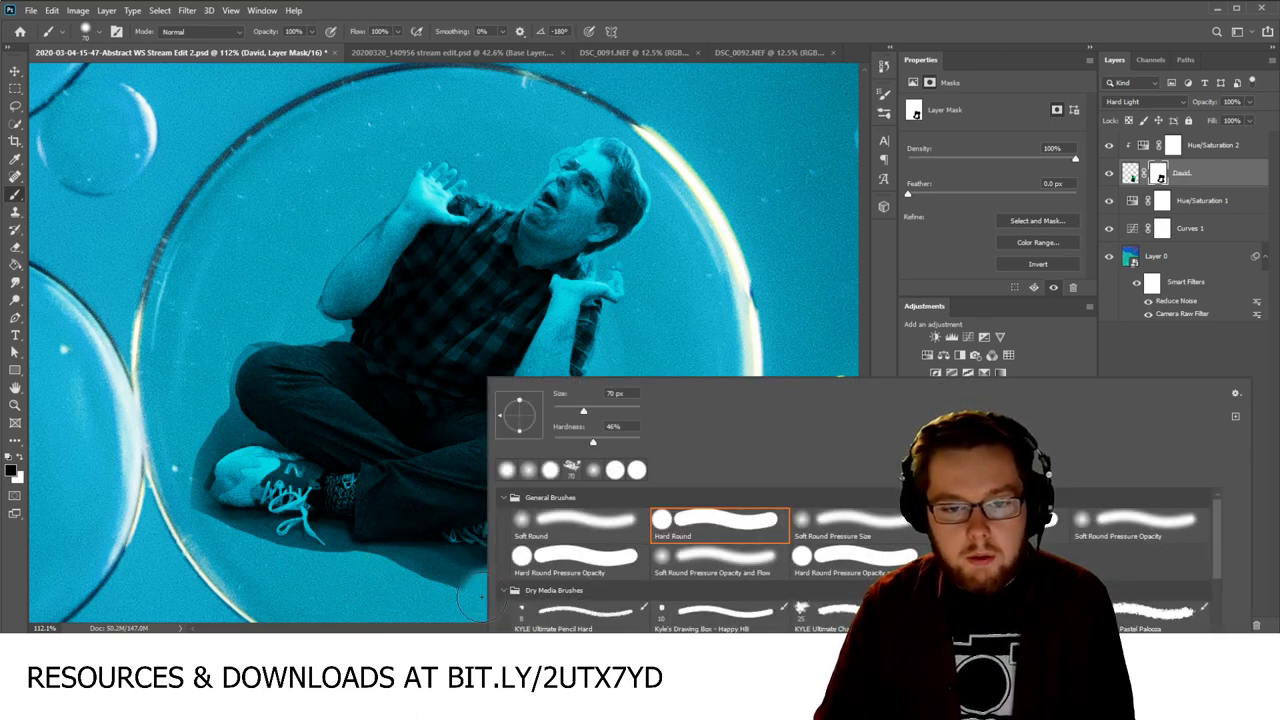
drag(583, 440, 550, 443)
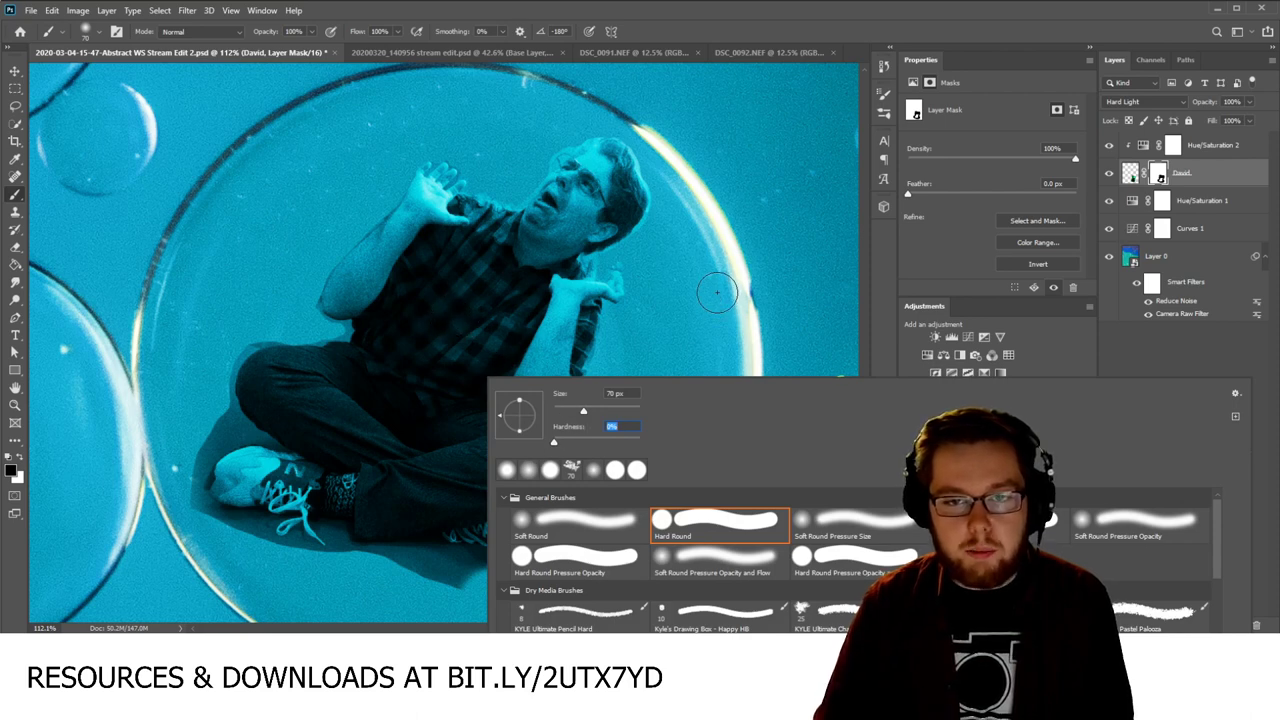
click(693, 362)
Step: Paint out the floor shadow and leftover fringe around the figure's feet, legs and arm on the mask, using smaller brushes for tight edges
mouse_move(492, 590)
mouse_down()
mouse_move(478, 602)
mouse_move(442, 578)
mouse_move(340, 572)
mouse_move(405, 580)
mouse_up()
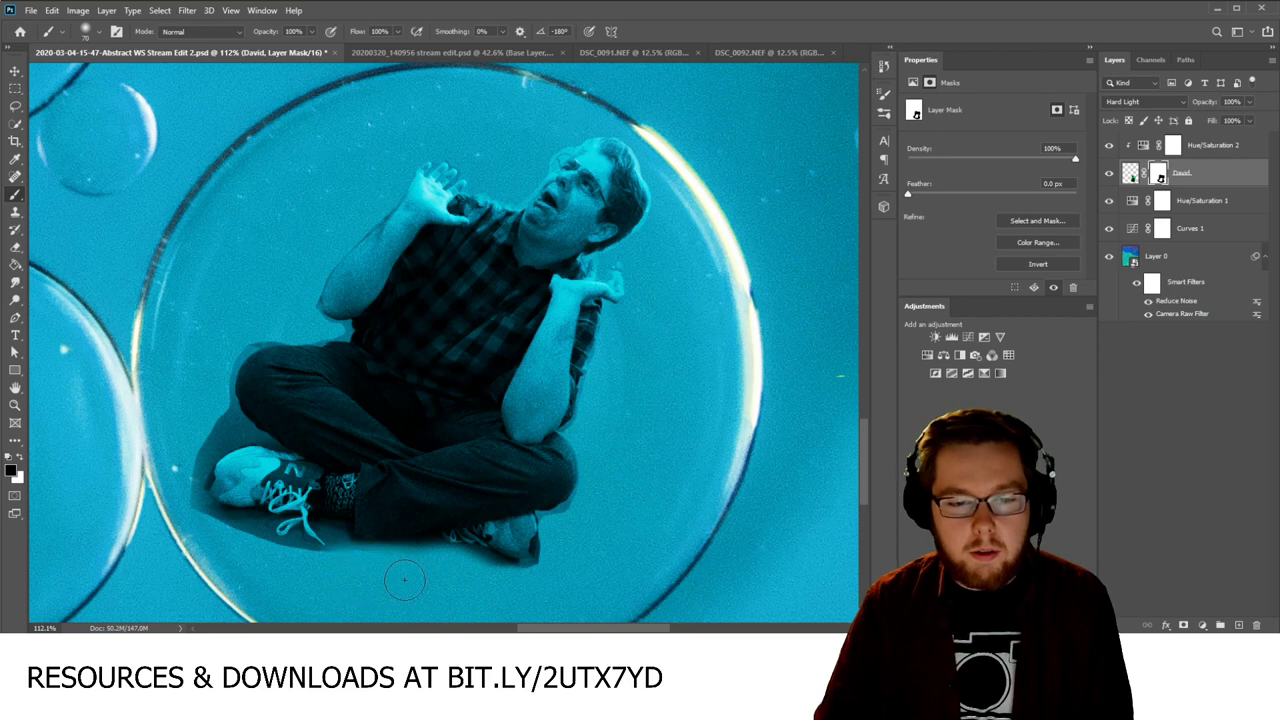
mouse_move(303, 574)
mouse_down()
mouse_move(335, 555)
mouse_move(304, 570)
mouse_move(263, 561)
mouse_move(255, 545)
mouse_move(173, 523)
mouse_move(177, 458)
mouse_move(211, 421)
mouse_move(210, 349)
mouse_move(266, 318)
mouse_up()
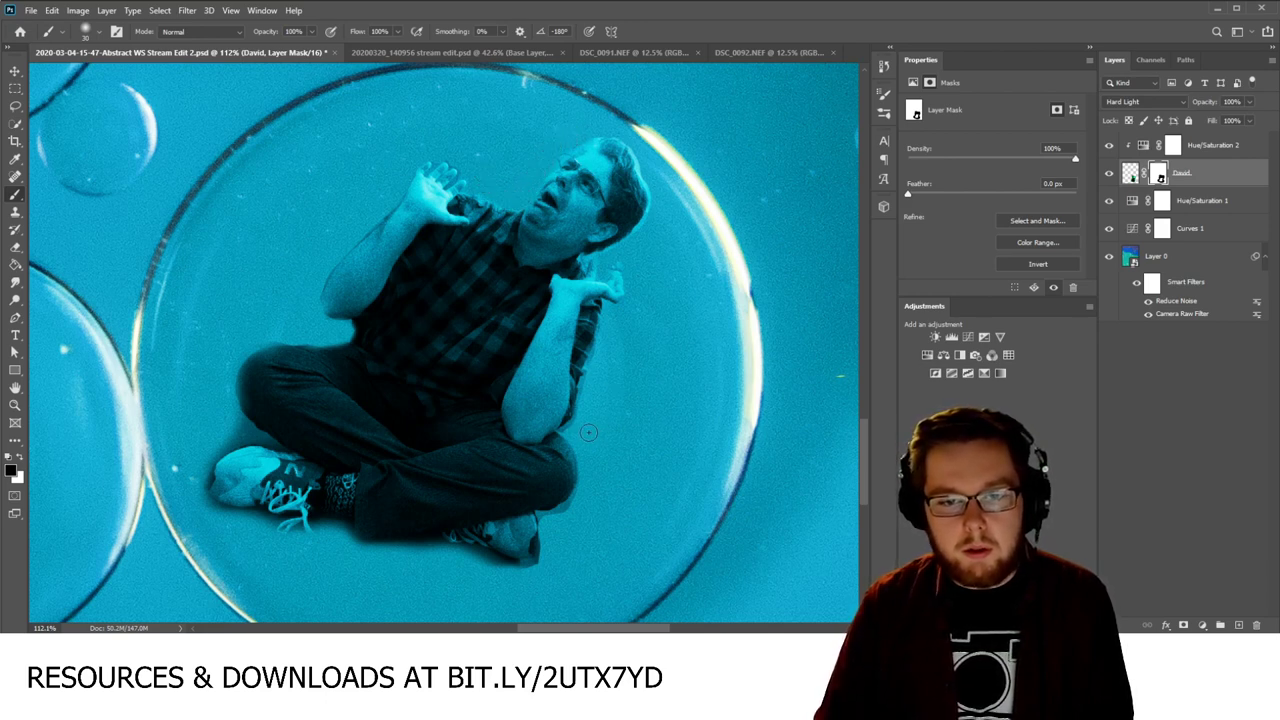
drag(583, 427, 604, 351)
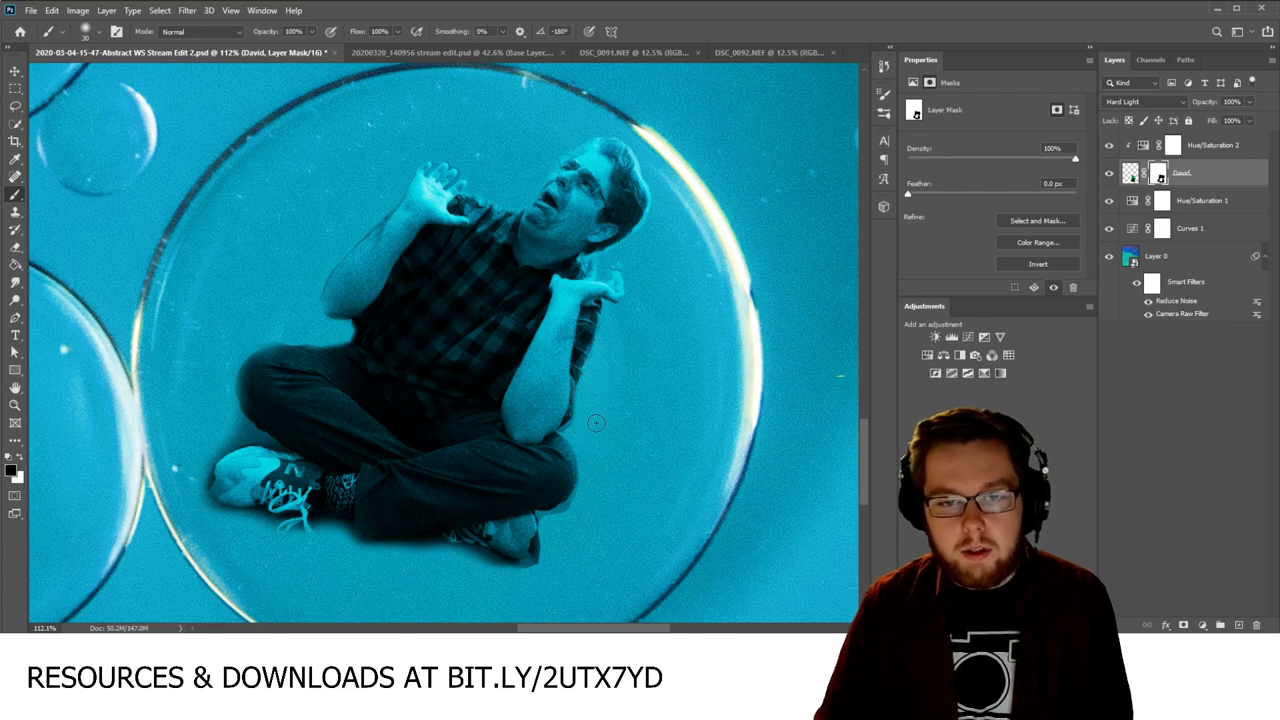
drag(577, 432, 564, 438)
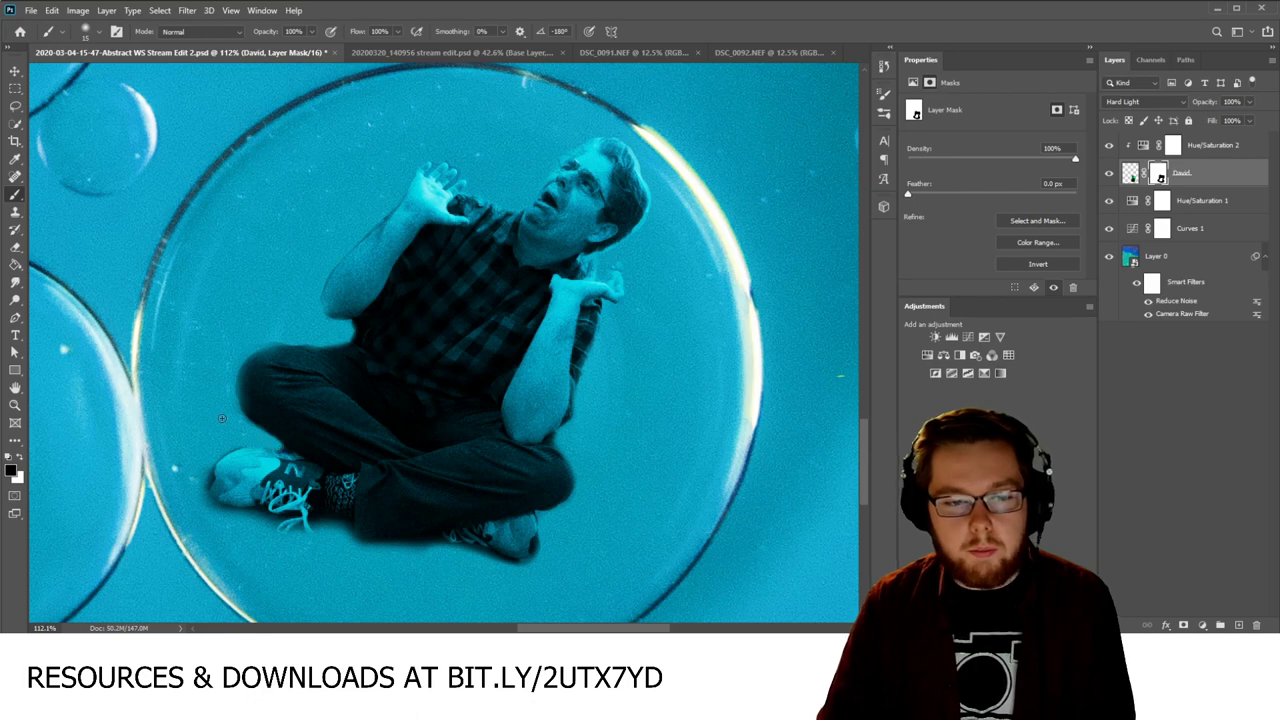
key(ctrl+0)
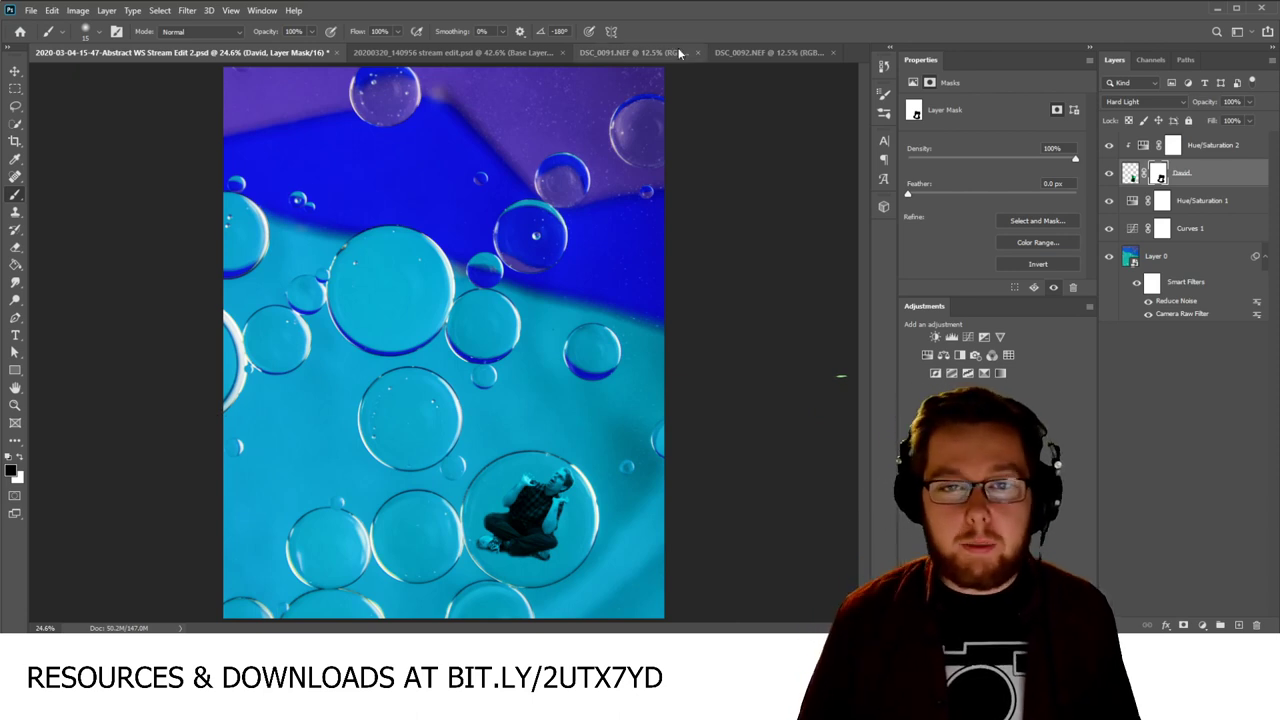
Step: Unlock the background of DSC_0091.NEF, copy the entire photo, and paste it into the bubble composition above the first figure's layer
click(632, 52)
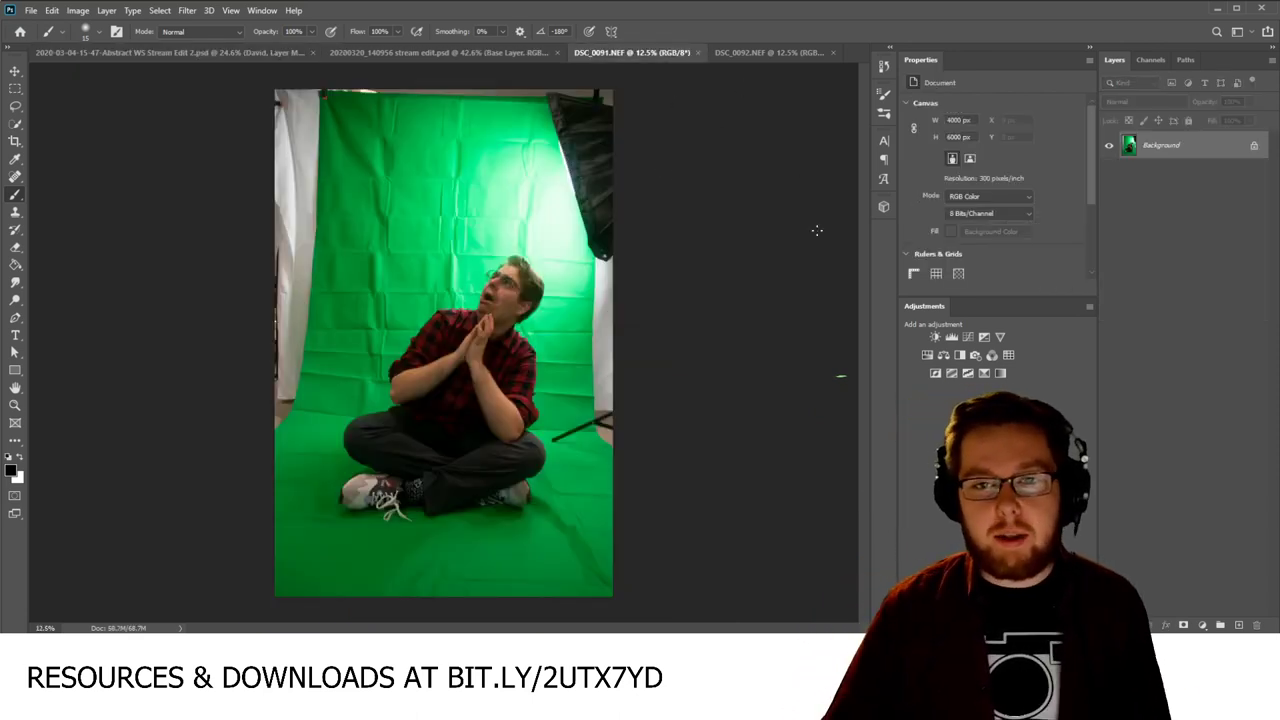
click(1255, 147)
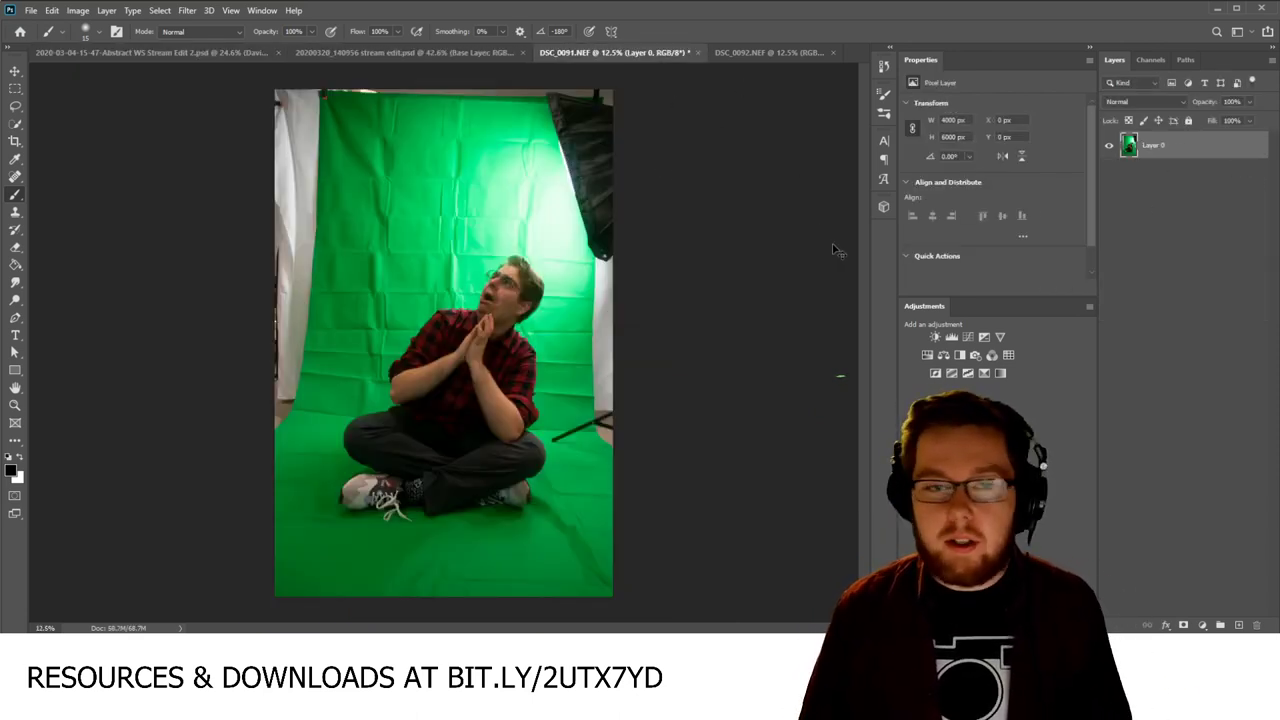
key(ctrl+a)
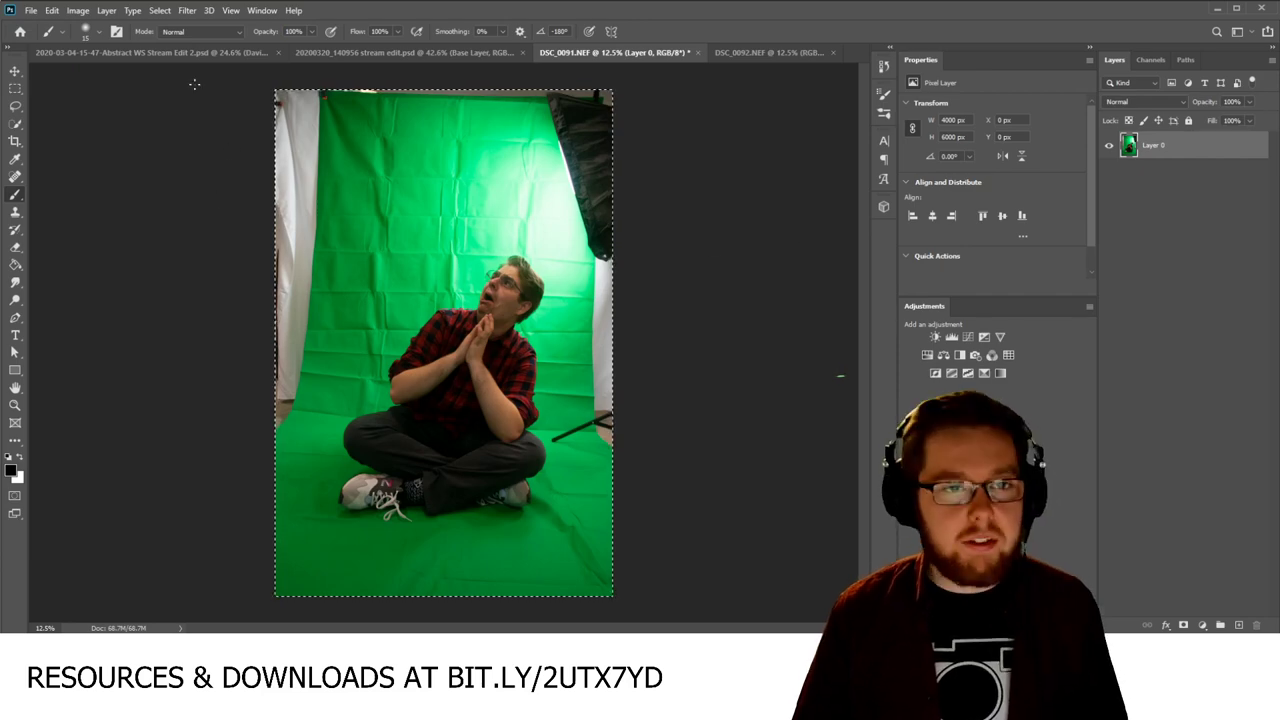
click(177, 52)
scroll(289, 314, up, 2)
scroll(289, 314, up, 1)
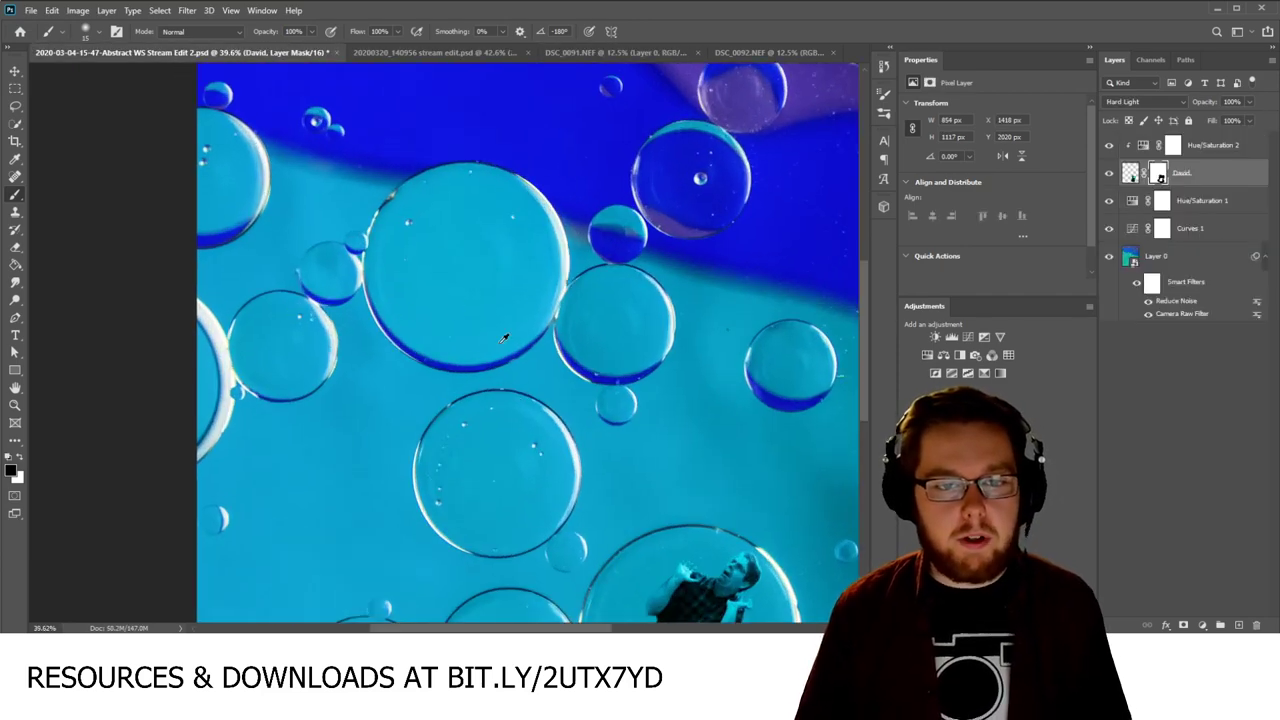
scroll(459, 201, up, 3)
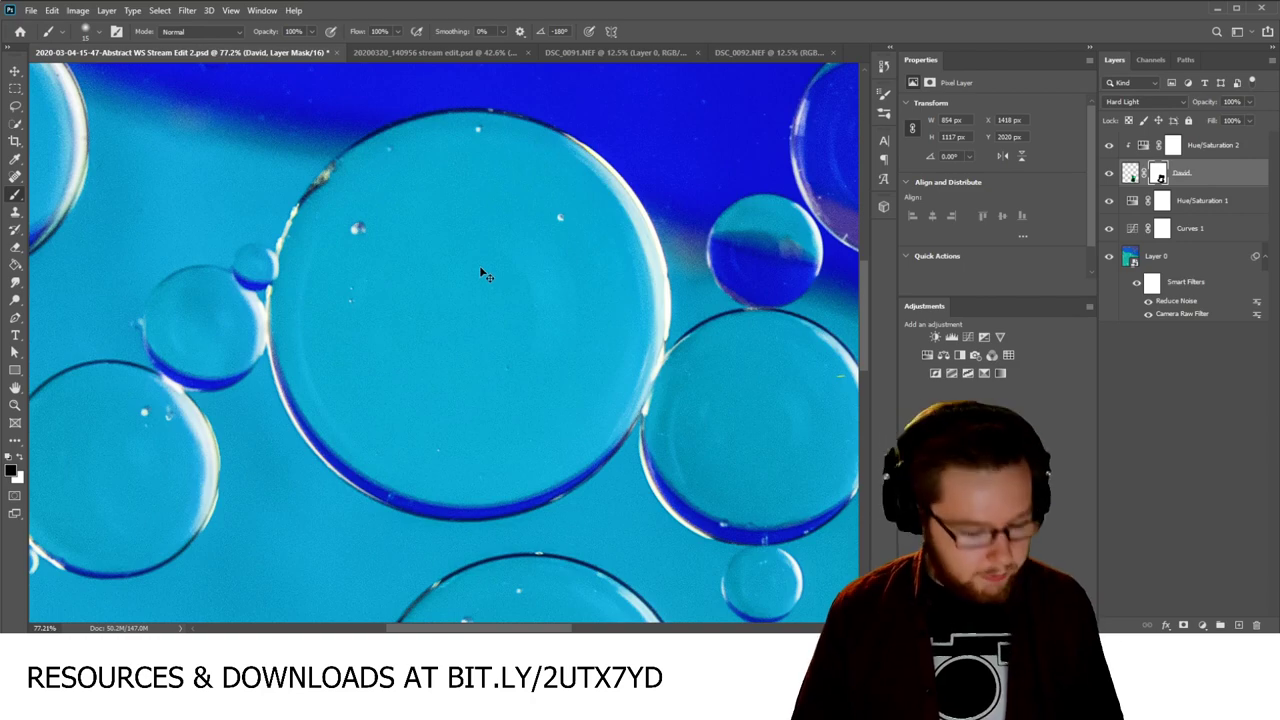
key(ctrl+v)
scroll(374, 333, down, 3)
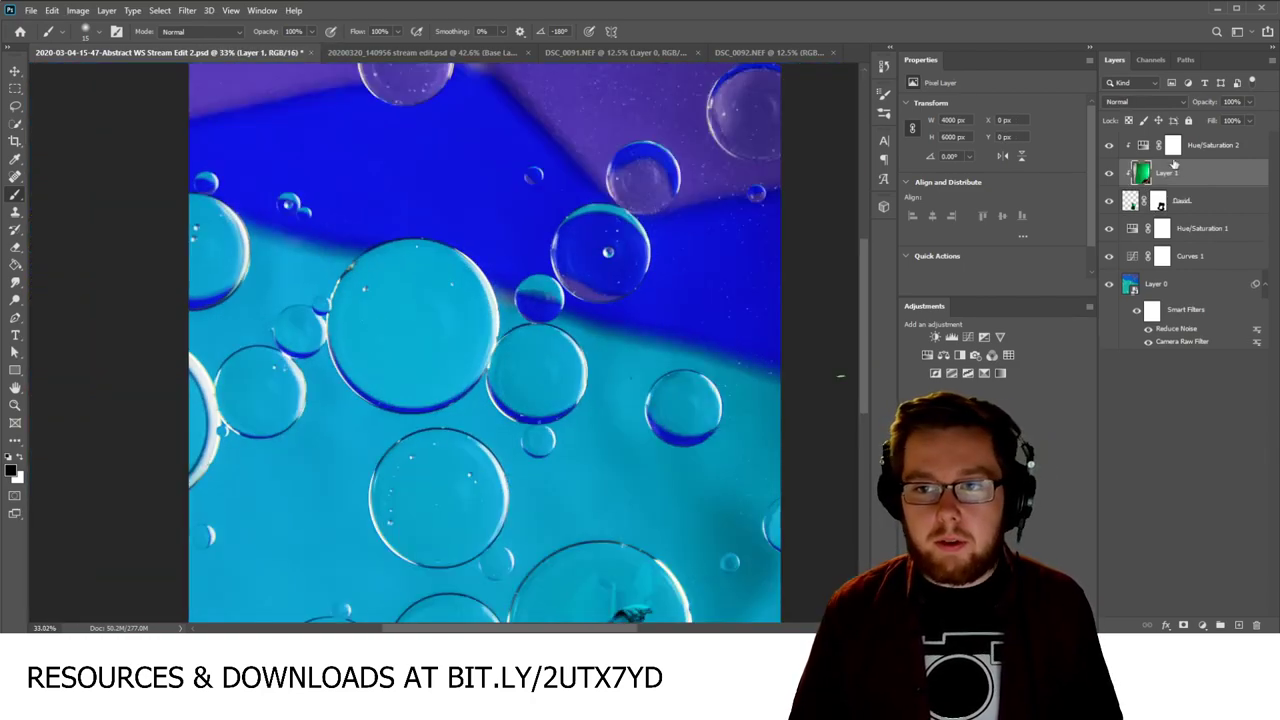
Step: Move the pasted greenscreen photo above the clipped Hue/Saturation adjustment and release it from the clipping mask
drag(1183, 183, 1171, 143)
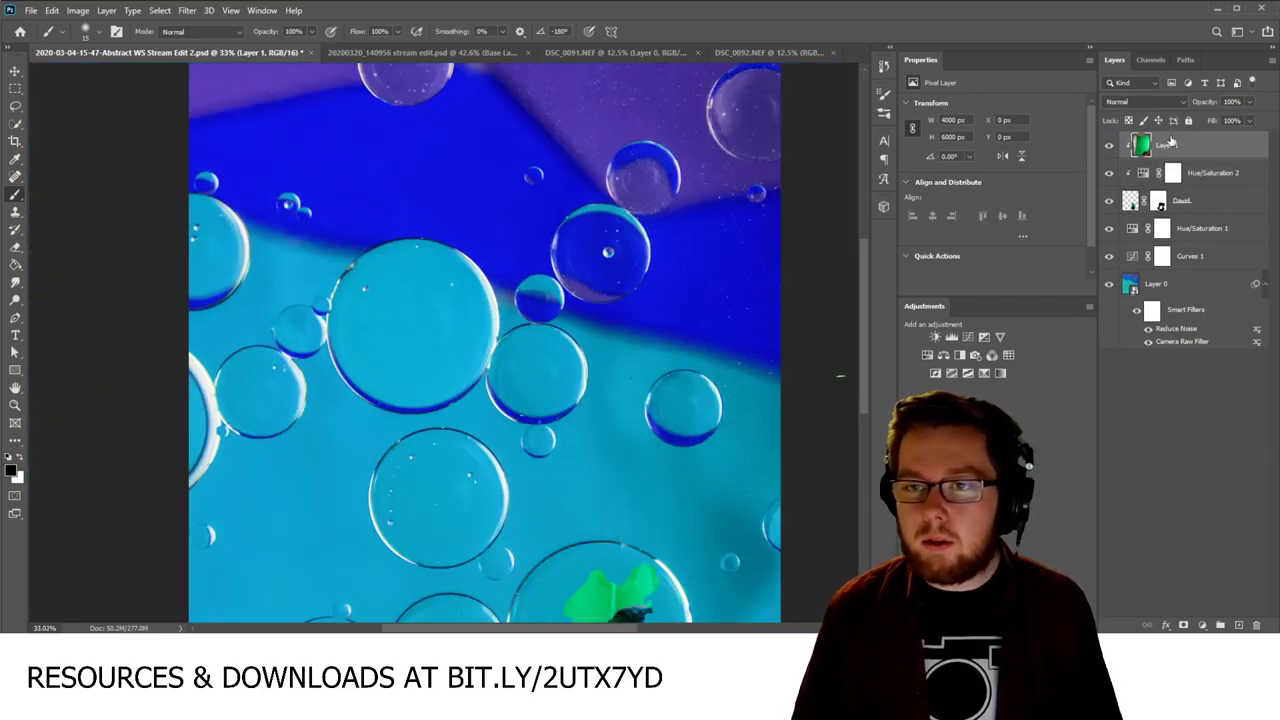
right_click(1215, 144)
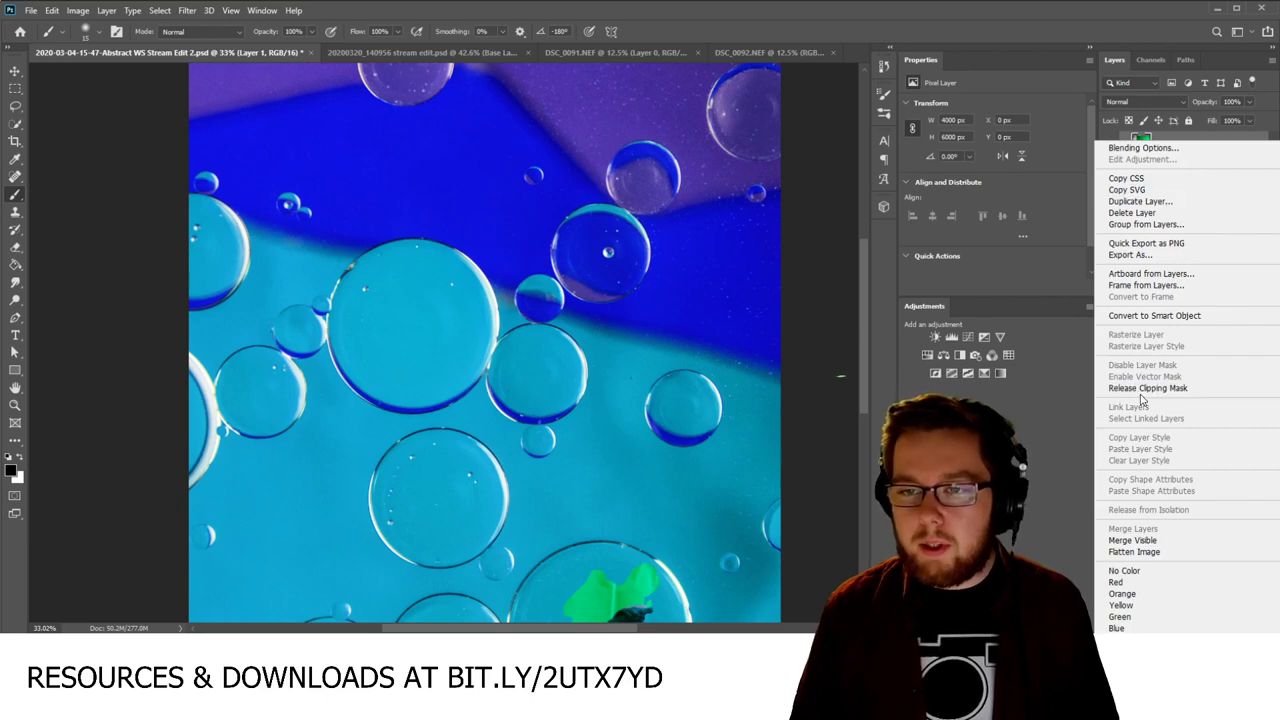
click(1110, 387)
scroll(456, 368, down, 2)
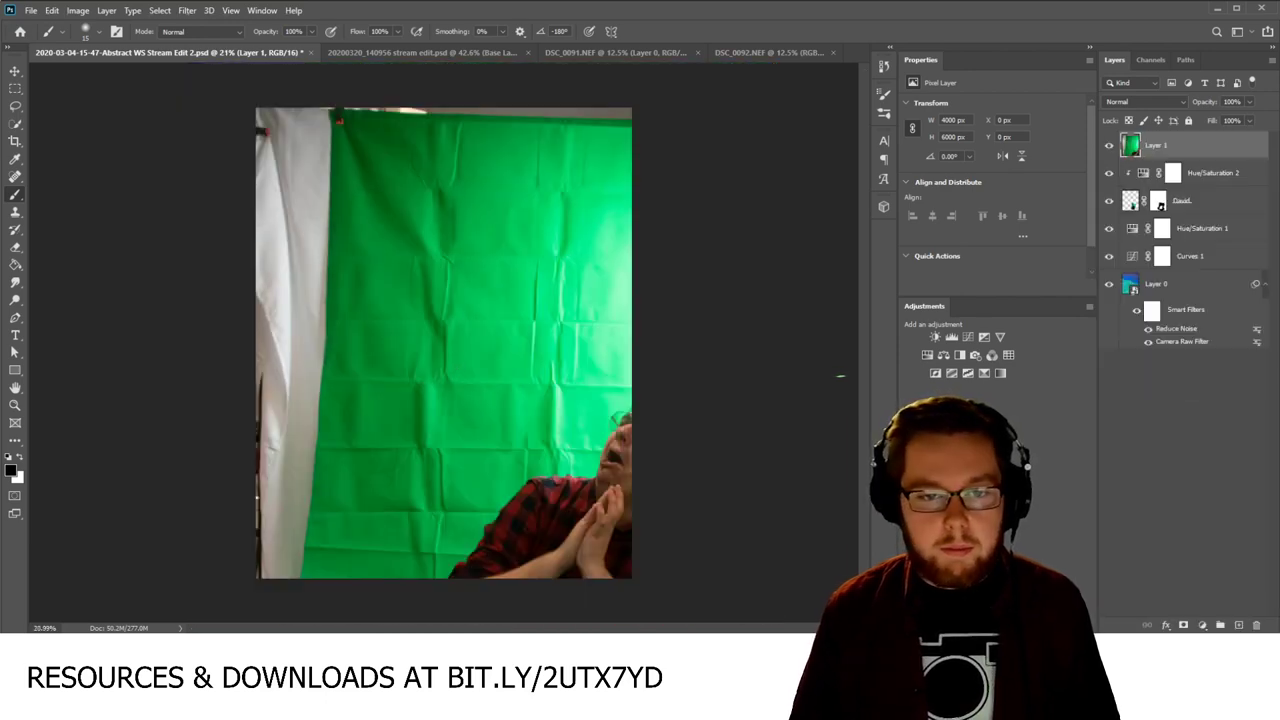
Step: Scale the green-screen photo on Layer 1 down to about 9% and place it over the large upper bubble
click(15, 71)
key(ctrl+t)
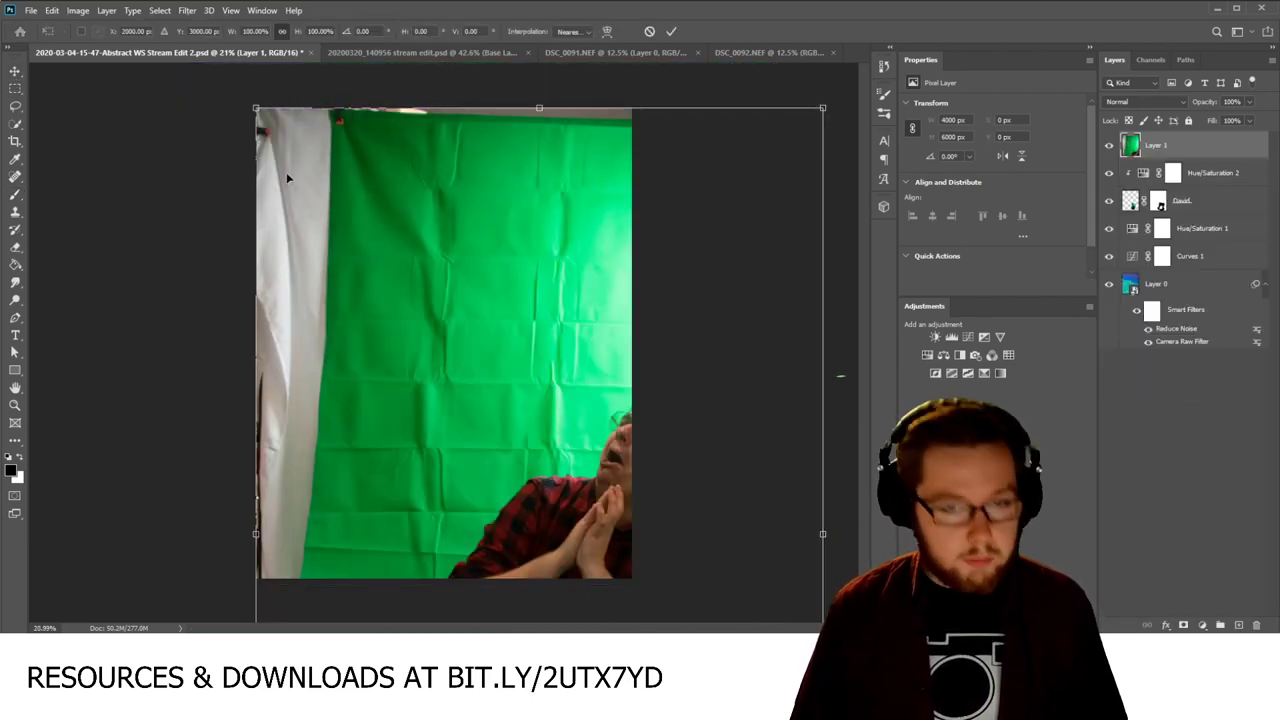
drag(257, 108, 566, 484)
drag(530, 529, 408, 284)
right_click(408, 410)
right_click(424, 302)
right_click(424, 302)
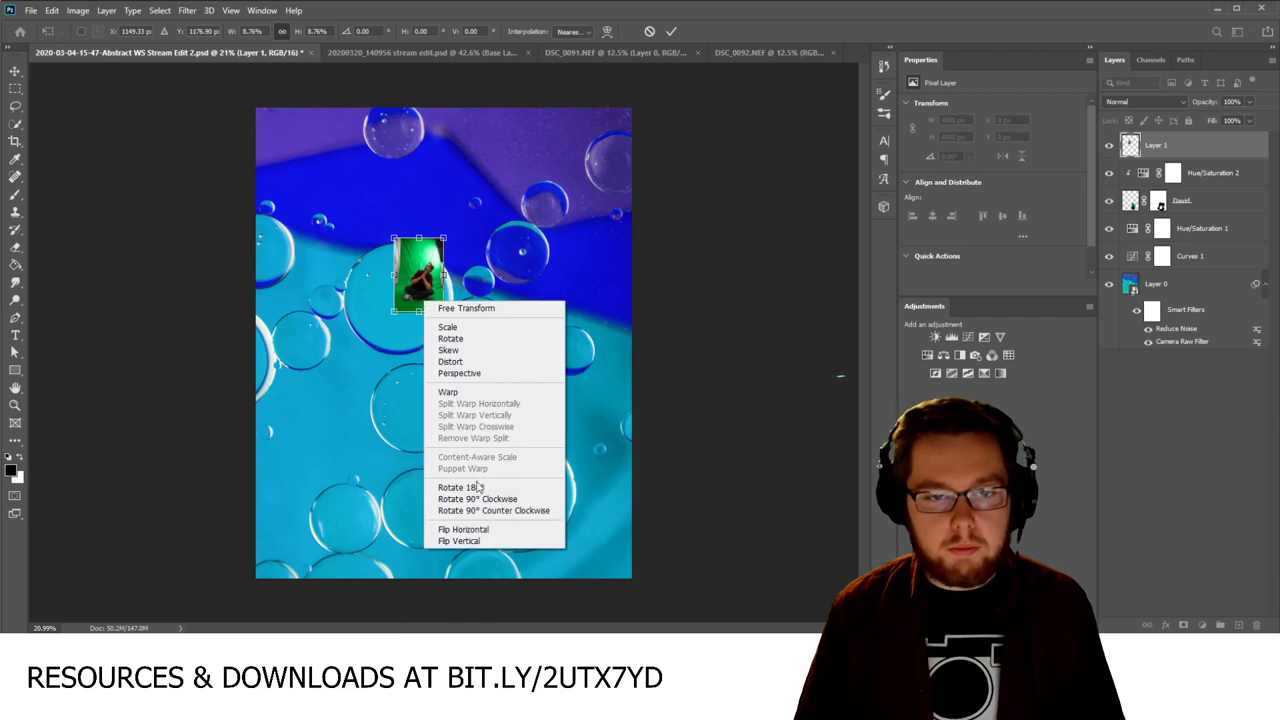
click(460, 541)
right_click(423, 282)
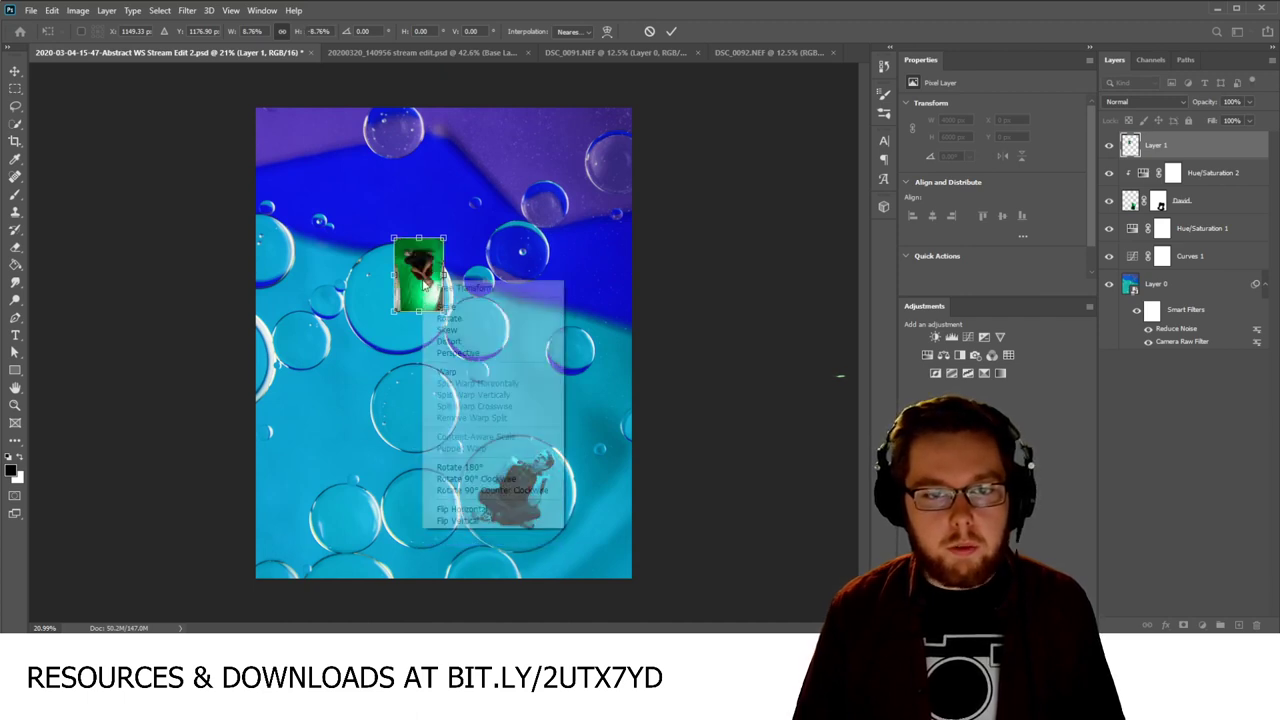
click(454, 521)
Step: Flip the green-screen photo horizontally and enlarge it to about 20%
right_click(424, 289)
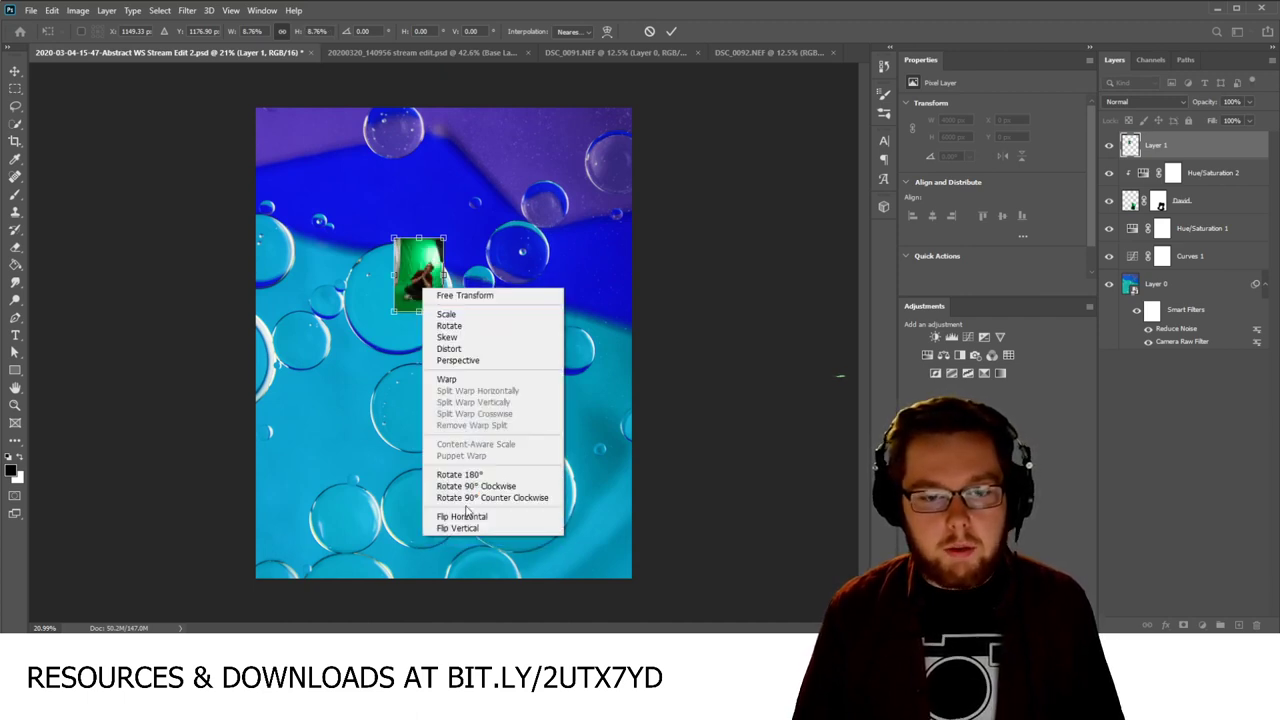
click(465, 527)
mouse_move(441, 310)
mouse_down()
mouse_move(507, 366)
mouse_move(505, 404)
mouse_move(421, 319)
mouse_up()
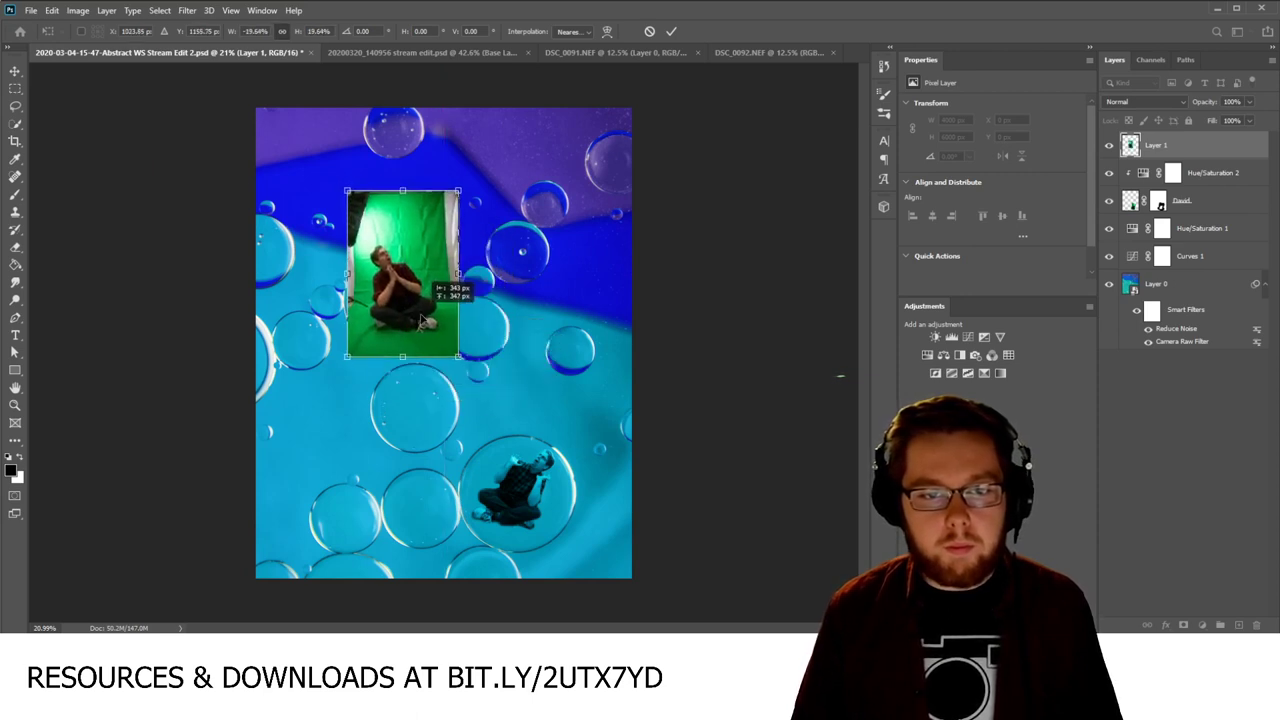
Step: Rotate the photo about 16° clockwise and scale it to about 17%, keeping it over the large bubble
drag(478, 382, 445, 400)
mouse_move(434, 306)
mouse_down()
mouse_move(474, 335)
mouse_move(459, 306)
mouse_move(439, 305)
mouse_up()
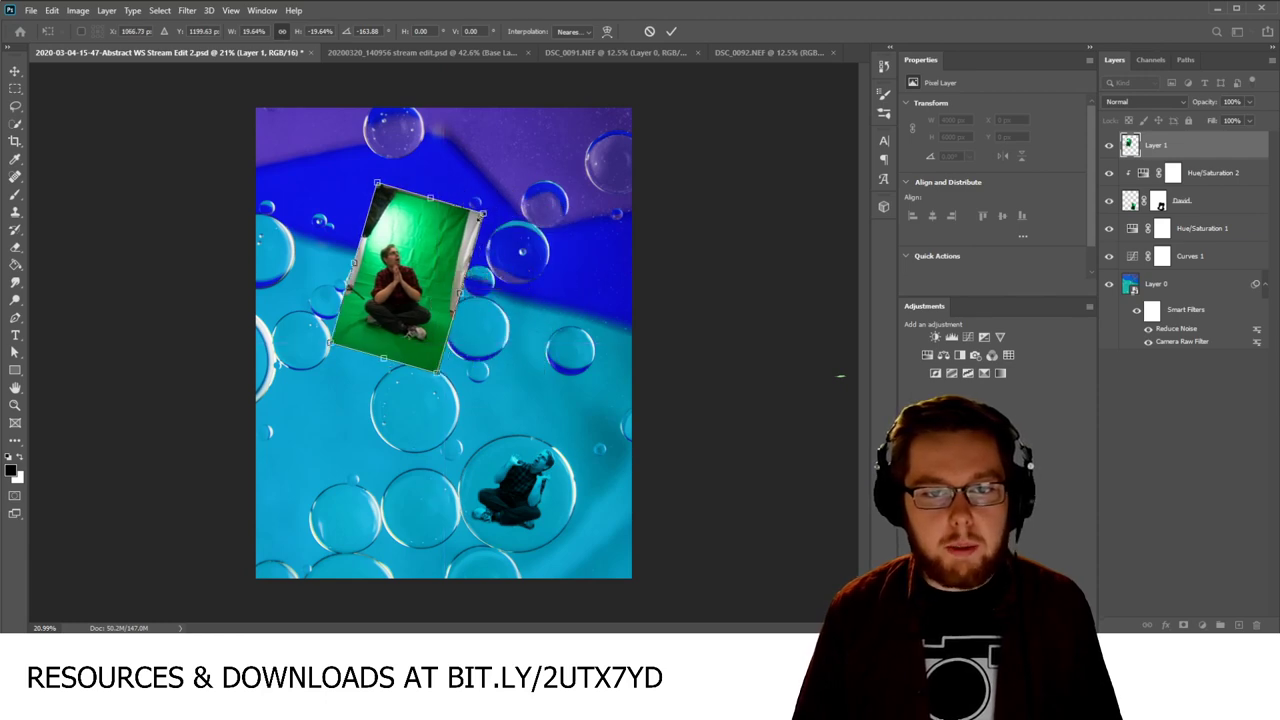
drag(482, 212, 427, 264)
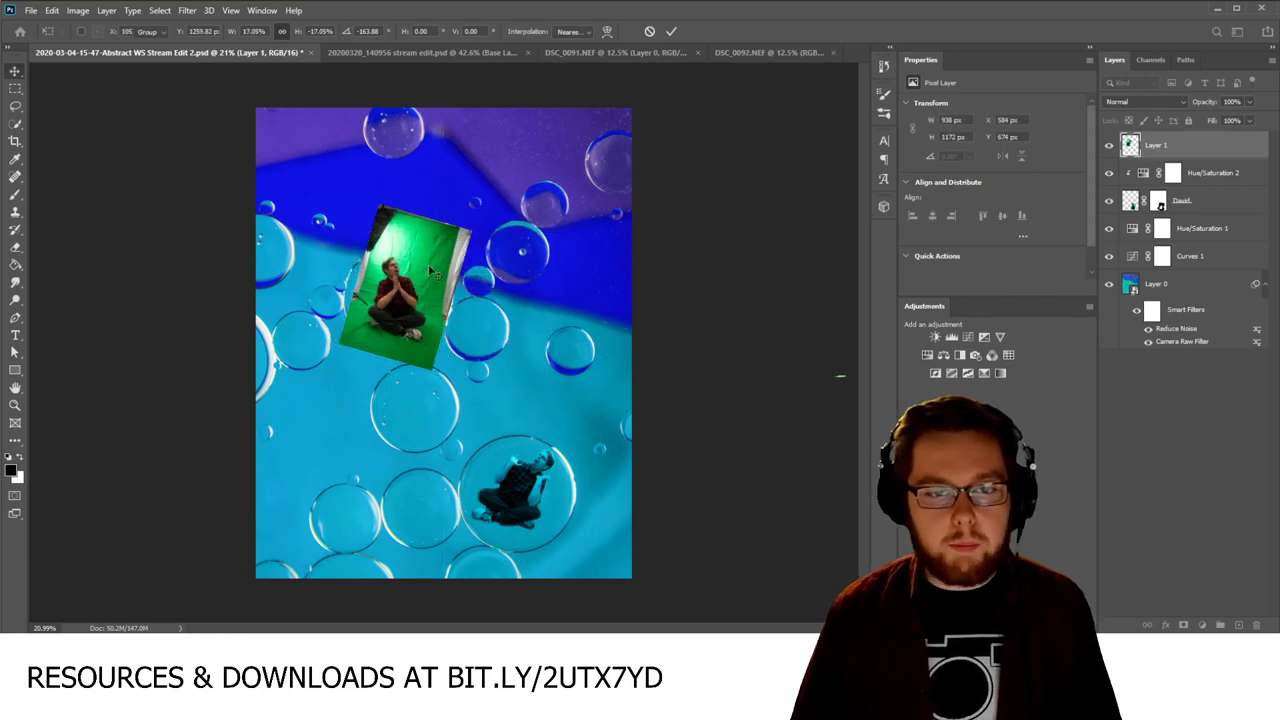
key(Return)
Step: Add a layer mask to Layer 1 and paint out the green-screen background with a large soft black brush of about 500 px
scroll(428, 264, up, 3)
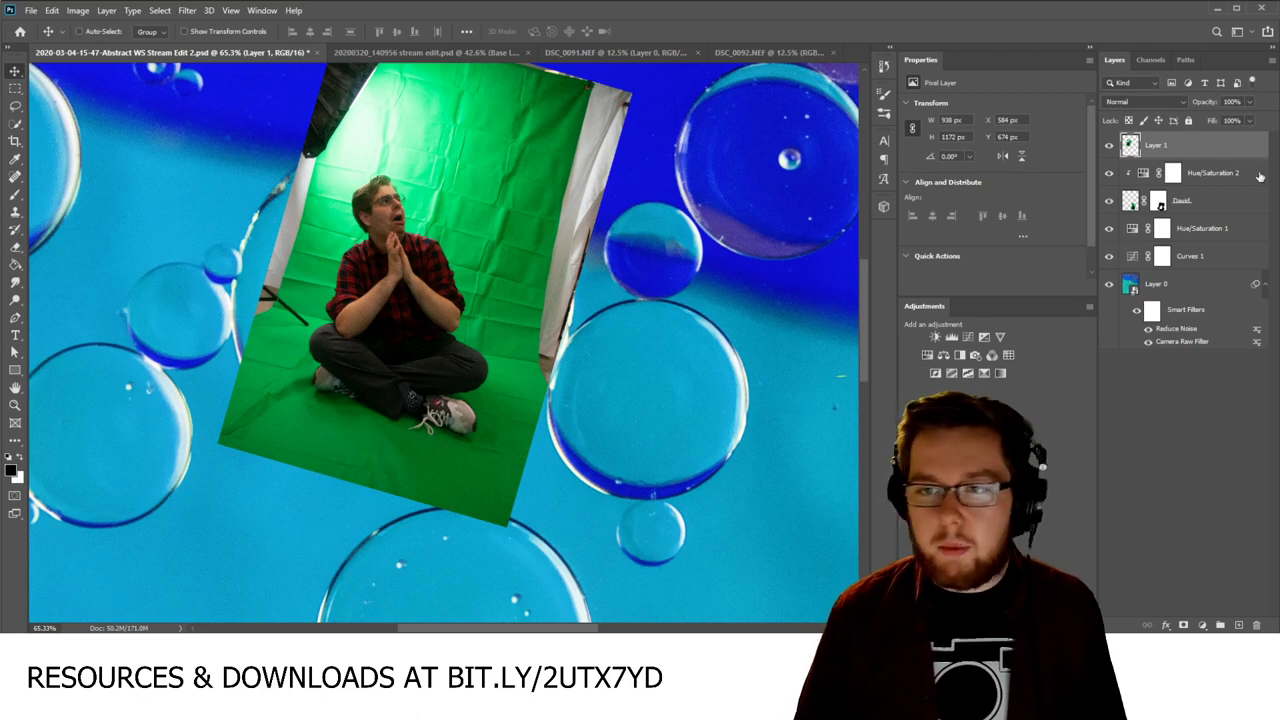
click(1183, 625)
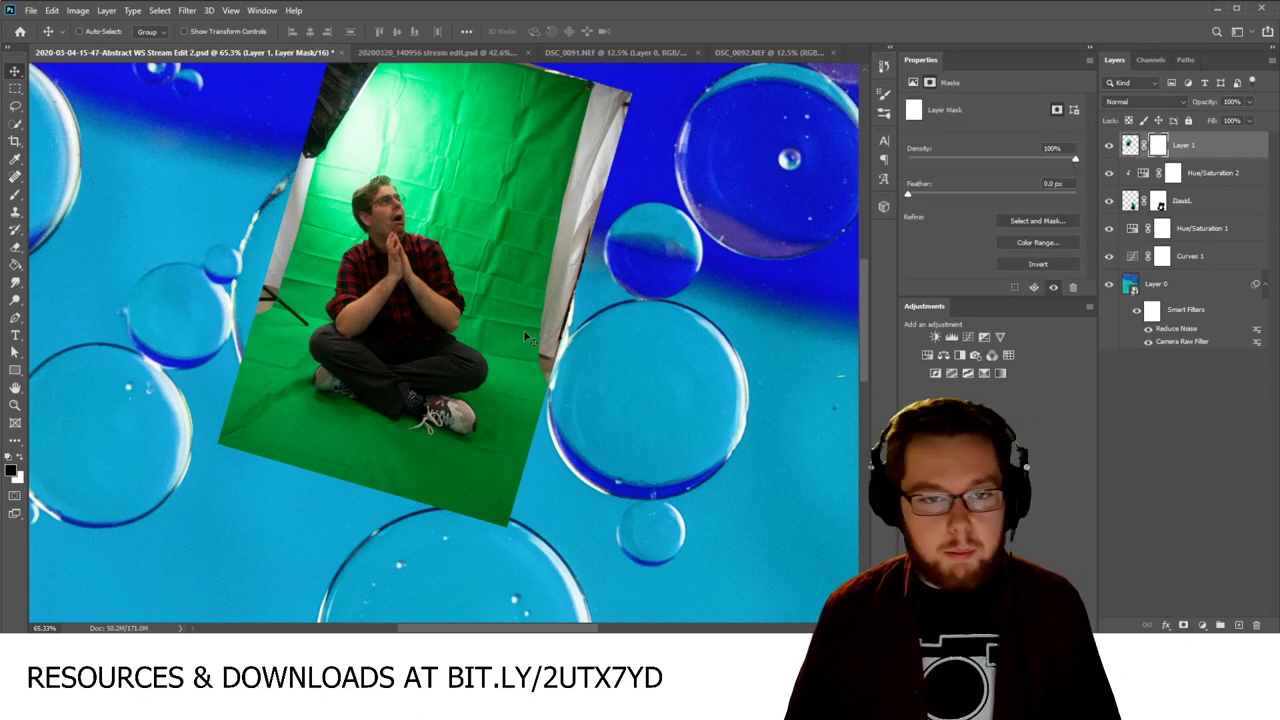
key(b)
scroll(519, 251, up, 2)
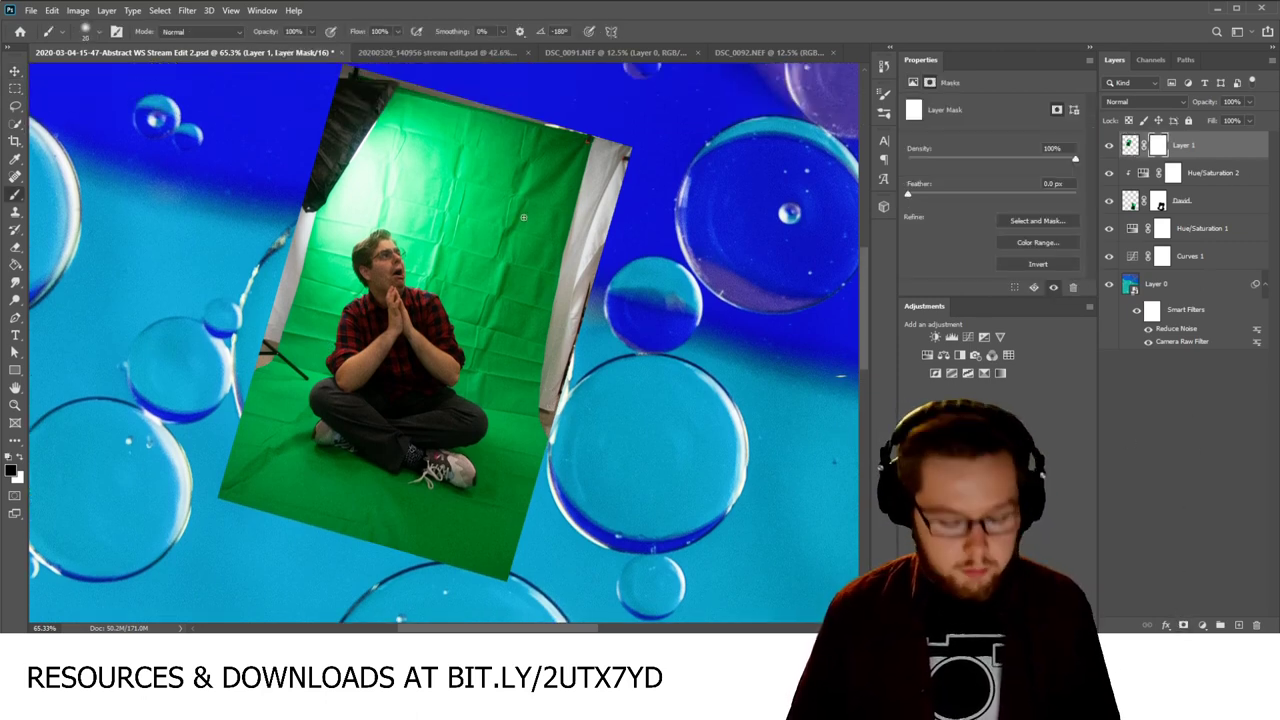
key(bracketright)
key(bracketright)
key(bracketright)
key(bracketright)
key(bracketright)
key(bracketright)
key(bracketright)
key(bracketright)
mouse_move(545, 165)
mouse_down()
mouse_move(550, 330)
mouse_move(545, 165)
mouse_move(360, 150)
mouse_move(265, 240)
mouse_move(225, 340)
mouse_move(375, 508)
mouse_move(510, 480)
mouse_up()
scroll(330, 525, up, 3)
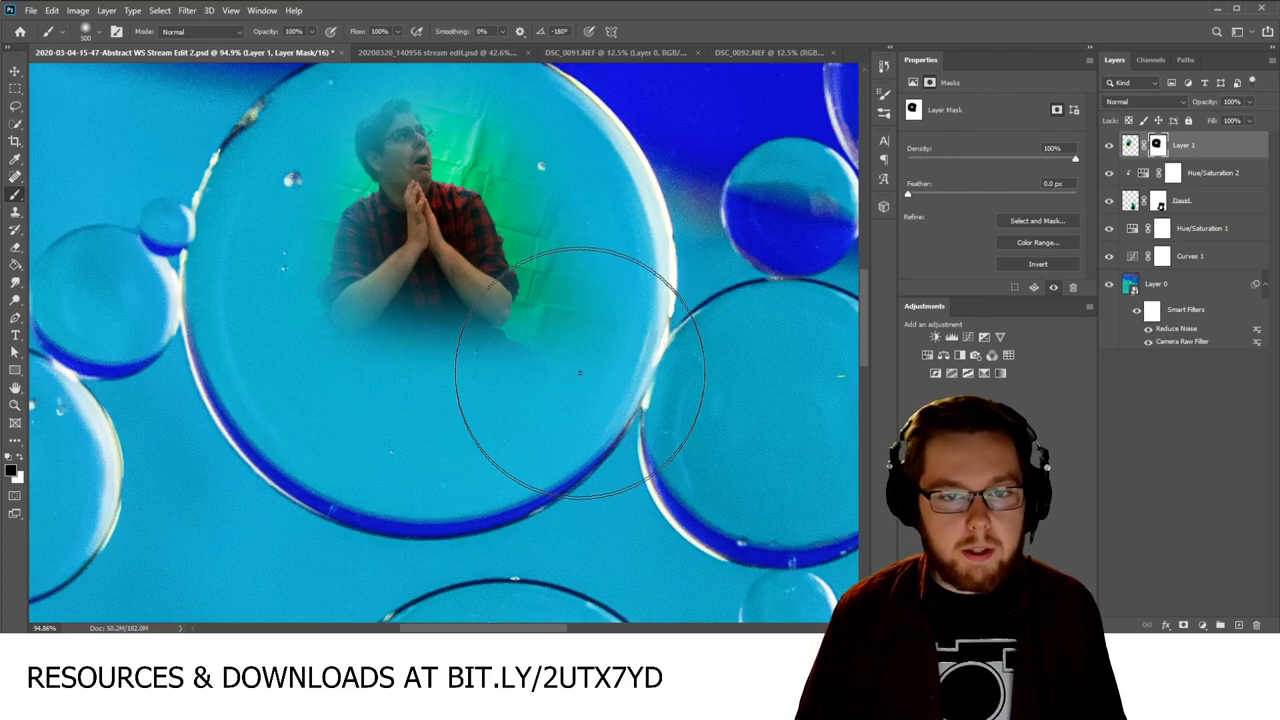
mouse_move(579, 372)
mouse_down()
mouse_move(605, 244)
mouse_move(566, 127)
mouse_move(585, 249)
mouse_move(553, 311)
mouse_move(491, 337)
mouse_up()
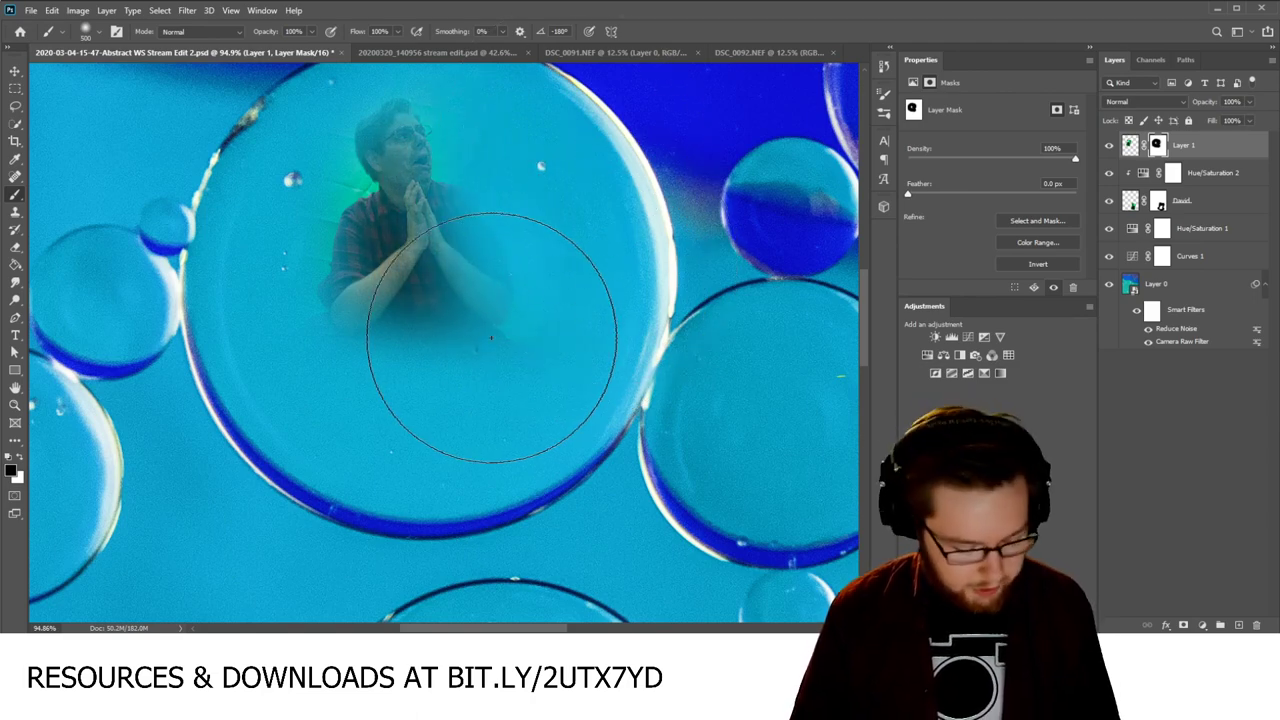
Step: Reveal the whole seated man on Layer 1's mask by painting over him in white with a brush of about 80 px
key(bracketleft)
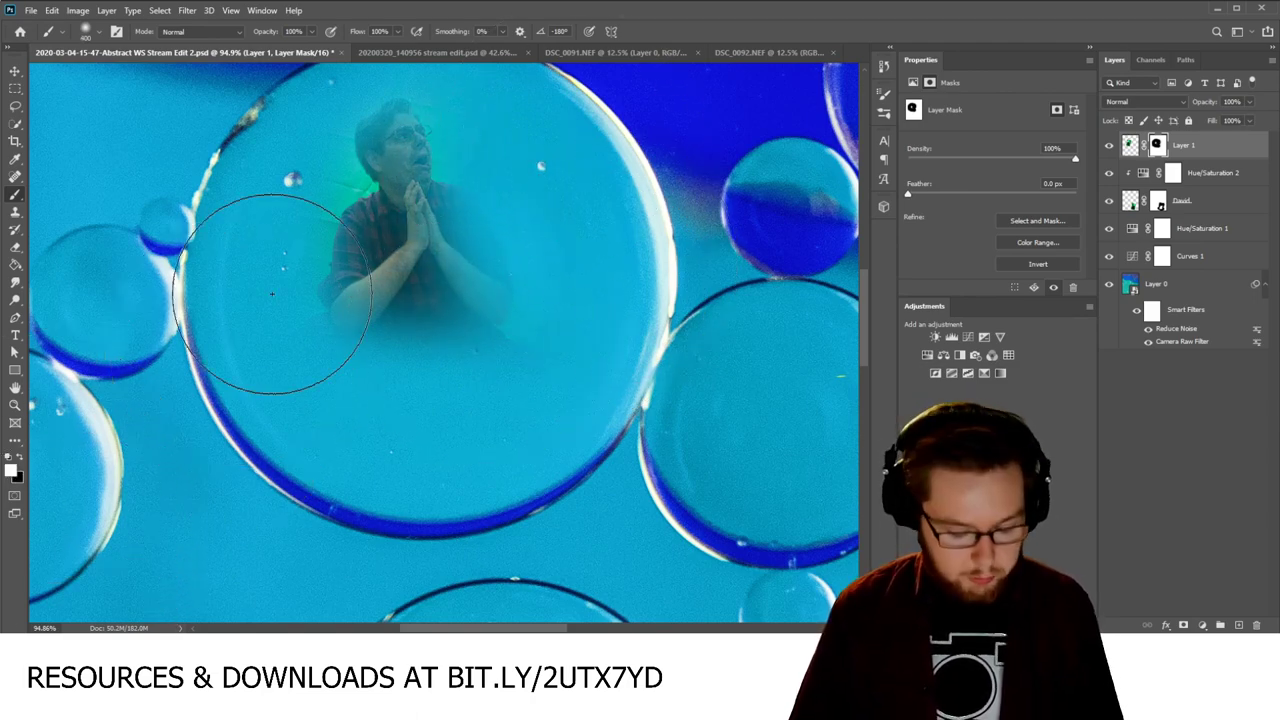
key(bracketleft)
key(bracketleft)
key(bracketleft)
key(bracketleft)
key(bracketleft)
key(bracketleft)
key(bracketleft)
key(bracketleft)
key(bracketleft)
mouse_move(410, 195)
mouse_down()
mouse_move(400, 105)
mouse_move(372, 140)
mouse_move(365, 120)
mouse_move(475, 240)
mouse_move(490, 300)
mouse_move(460, 315)
mouse_move(418, 250)
mouse_move(395, 300)
mouse_move(365, 225)
mouse_move(330, 330)
mouse_move(312, 345)
mouse_move(352, 378)
mouse_move(318, 390)
mouse_move(330, 405)
mouse_move(440, 395)
mouse_move(392, 335)
mouse_move(535, 378)
mouse_move(540, 410)
mouse_move(430, 405)
mouse_move(505, 460)
mouse_move(450, 445)
mouse_move(530, 460)
mouse_move(475, 422)
mouse_up()
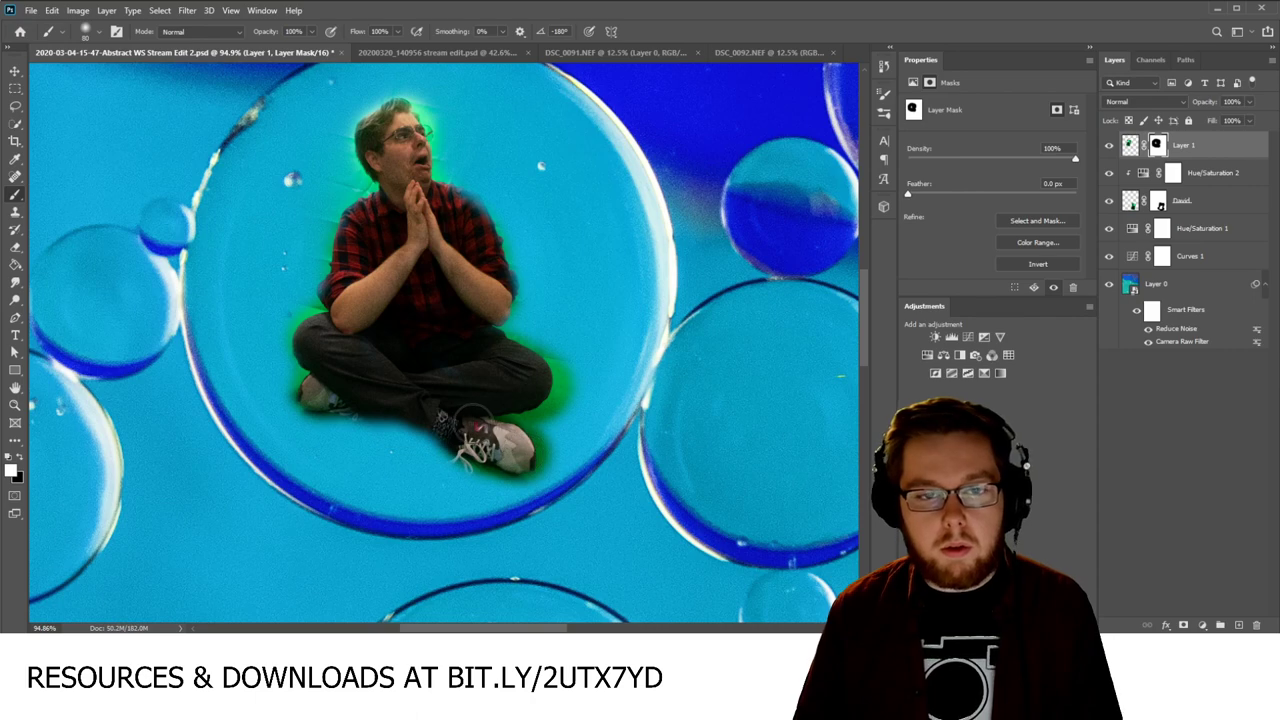
Step: Paint black on Layer 1's mask around the man's legs, shoes and upper body to trim the leftover green fringe
key(x)
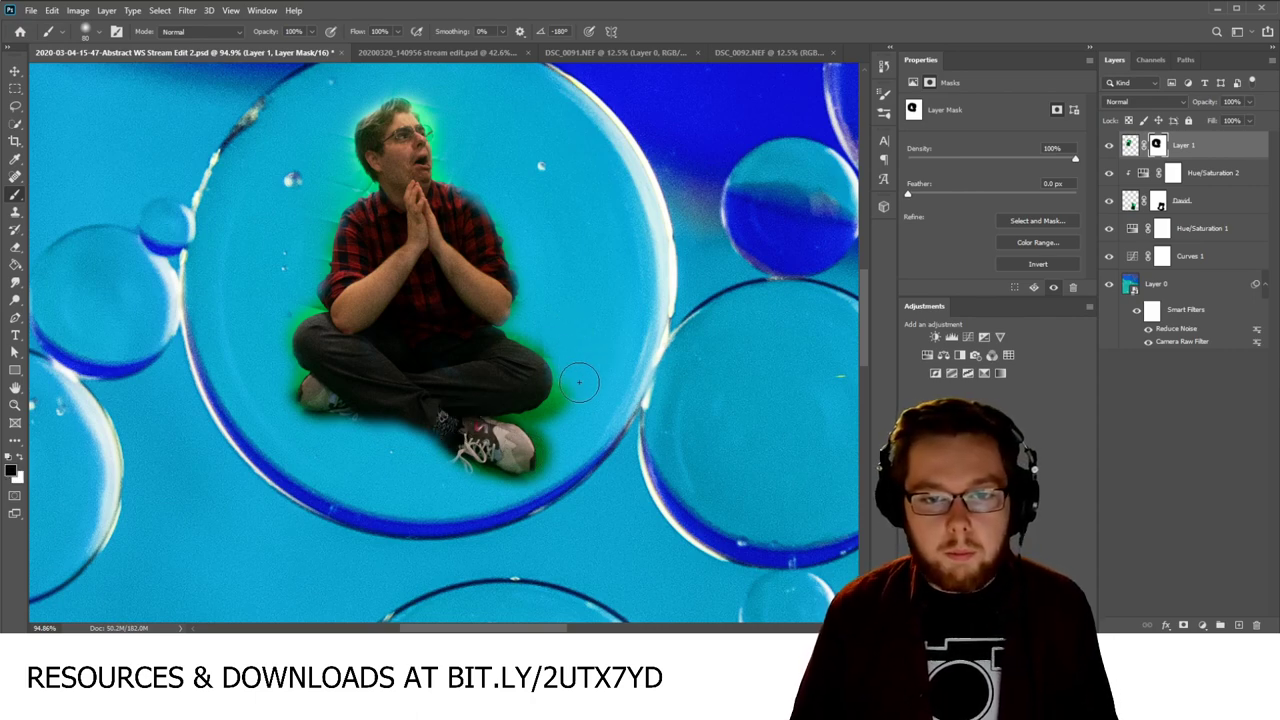
mouse_move(578, 382)
mouse_down()
mouse_move(556, 423)
mouse_move(548, 479)
mouse_move(512, 492)
mouse_move(477, 479)
mouse_up()
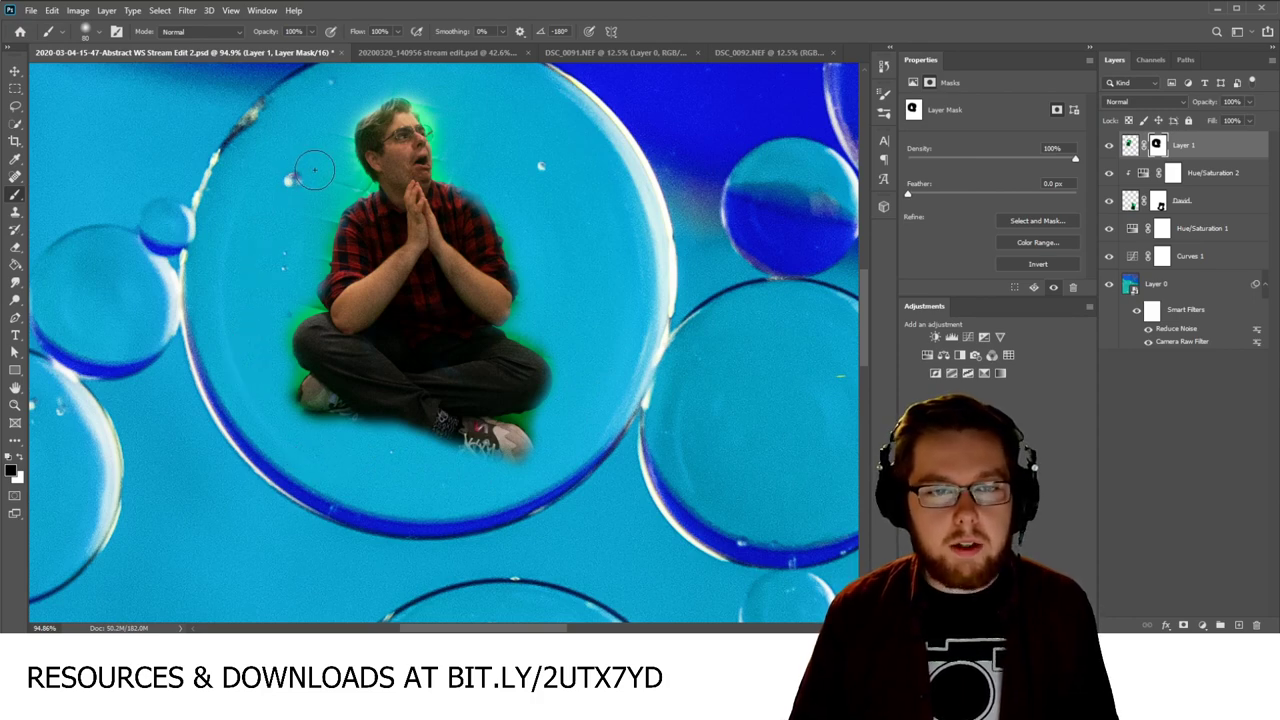
mouse_move(314, 170)
mouse_down()
mouse_move(337, 149)
mouse_move(344, 178)
mouse_move(301, 257)
mouse_up()
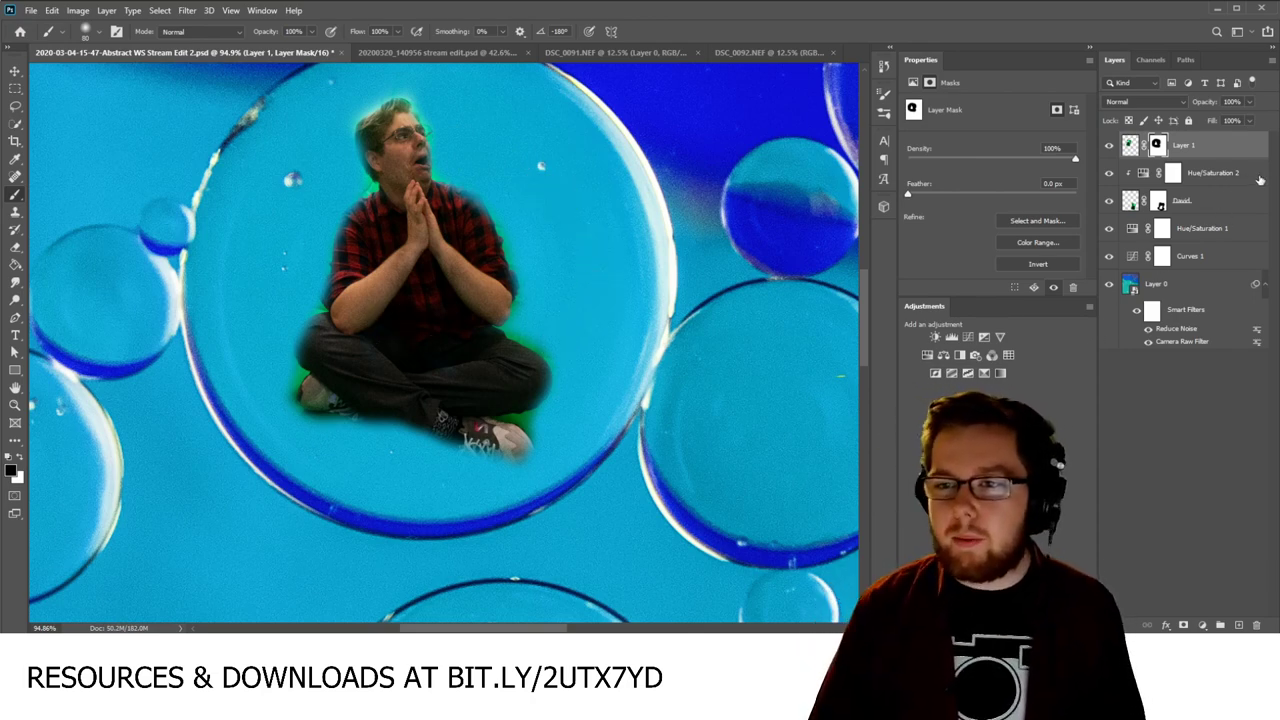
Step: Duplicate the Hue/Saturation 2 adjustment above Layer 1 and clip it to that layer
click(1258, 178)
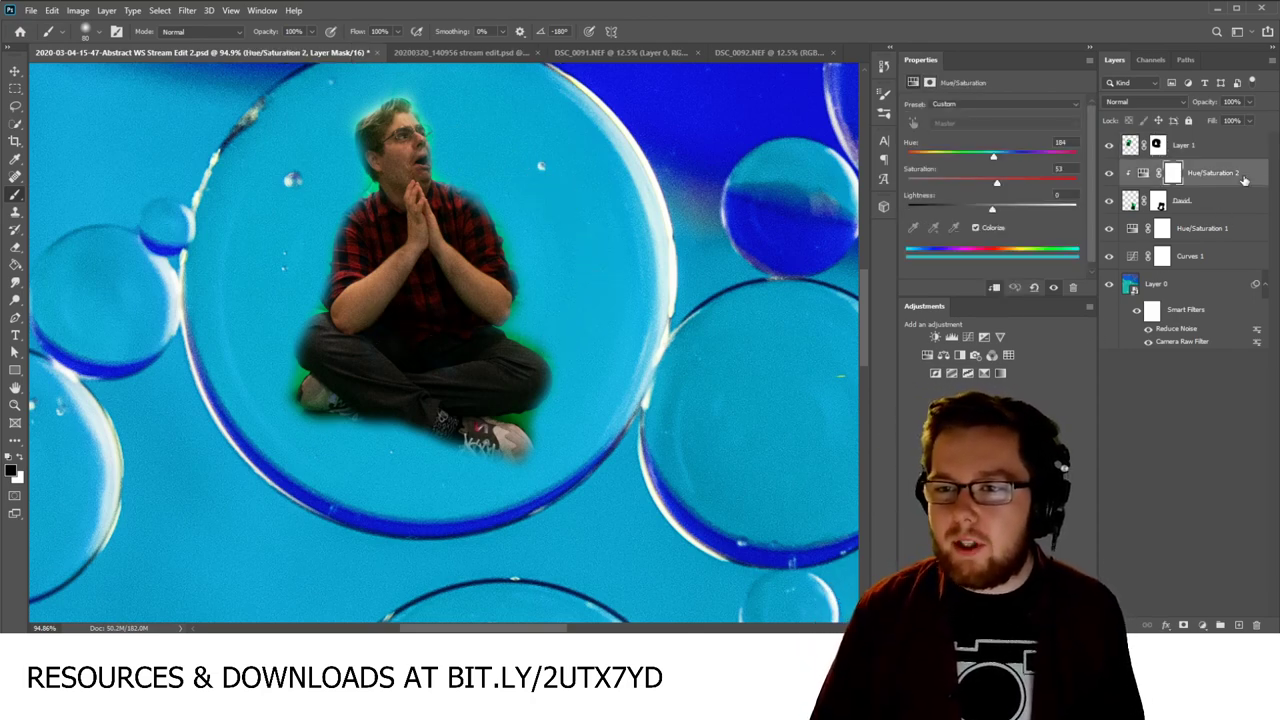
drag(1245, 177, 1238, 141)
alt+click(1221, 157)
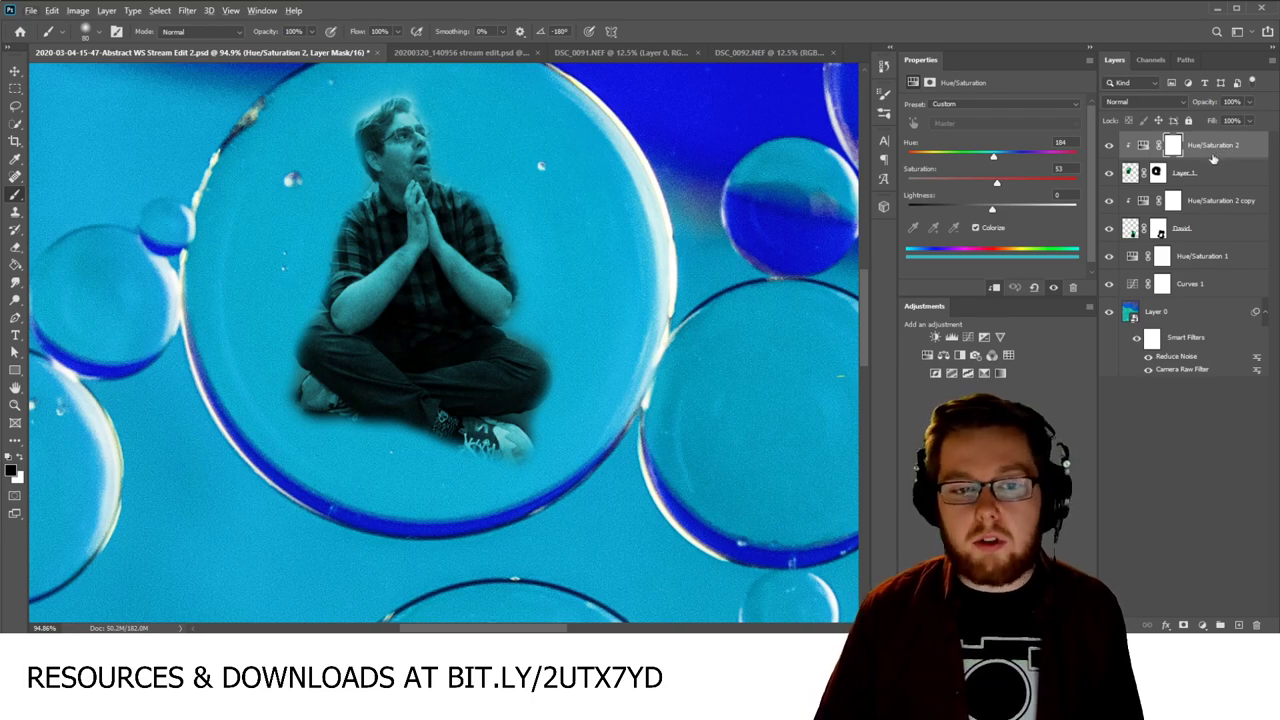
Step: Set Layer 1's blend mode to Hard Light and save the document
click(1226, 176)
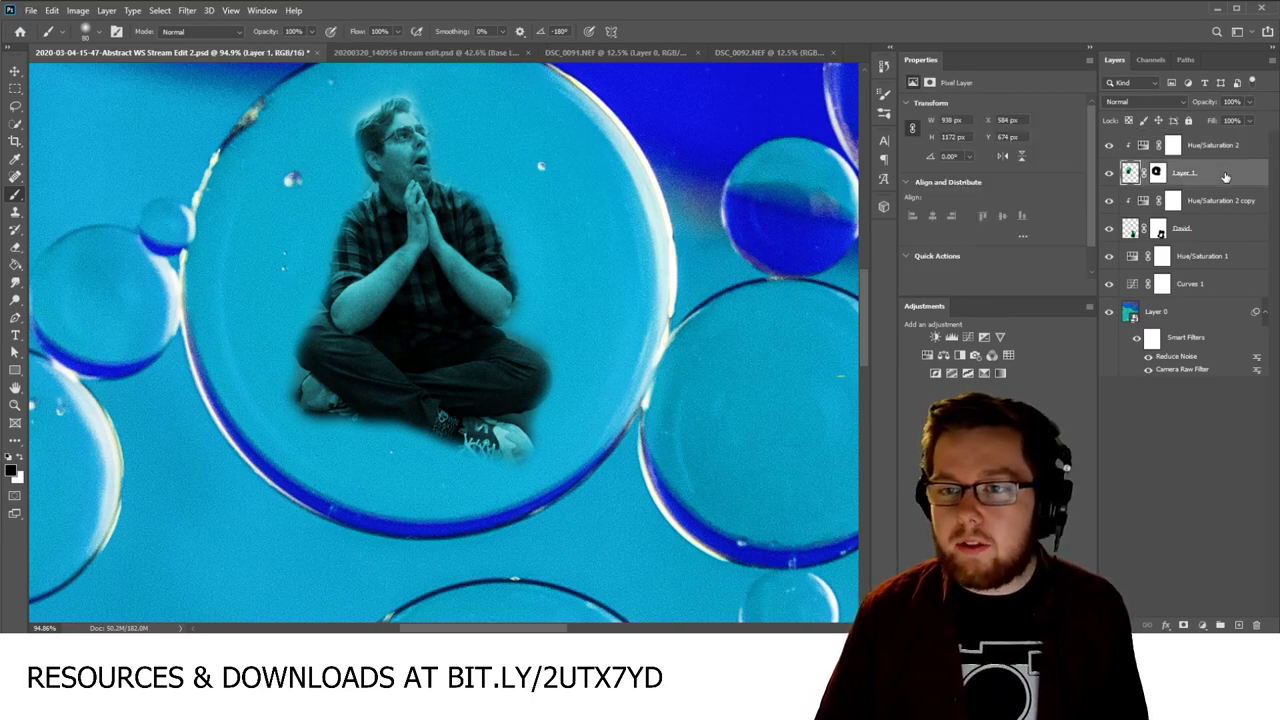
click(1236, 152)
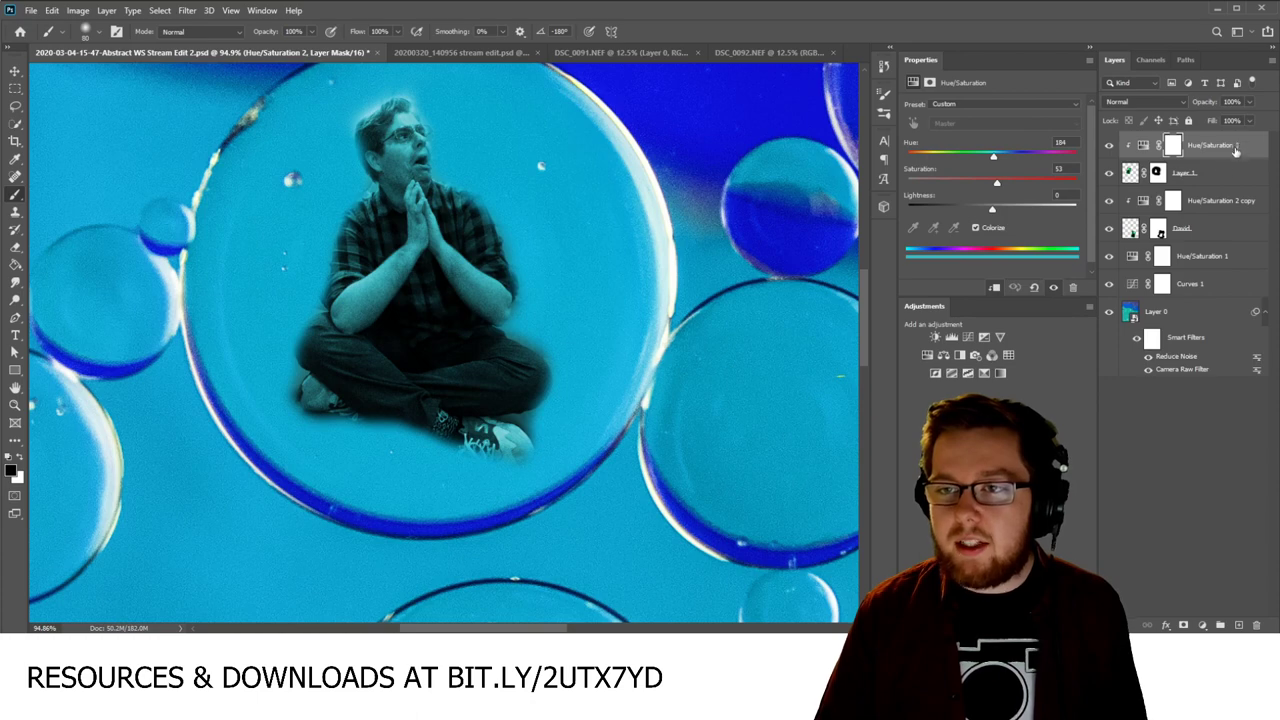
click(1222, 177)
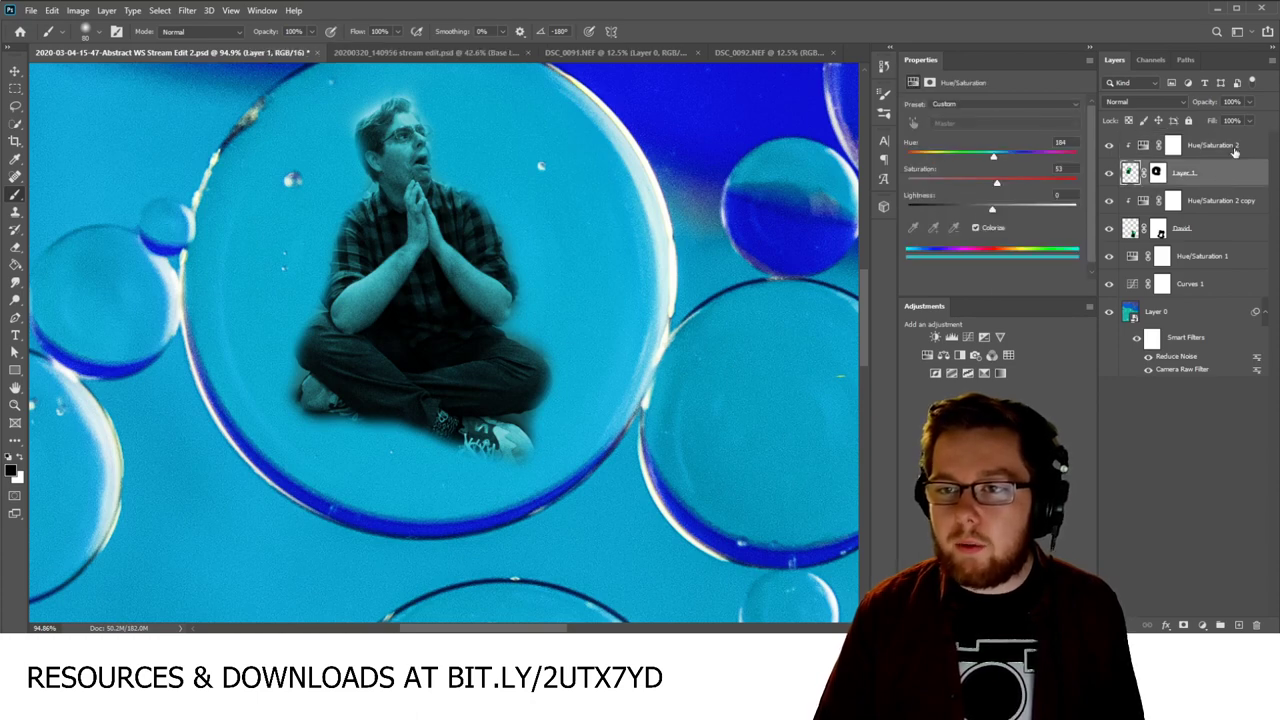
click(1234, 152)
click(1140, 100)
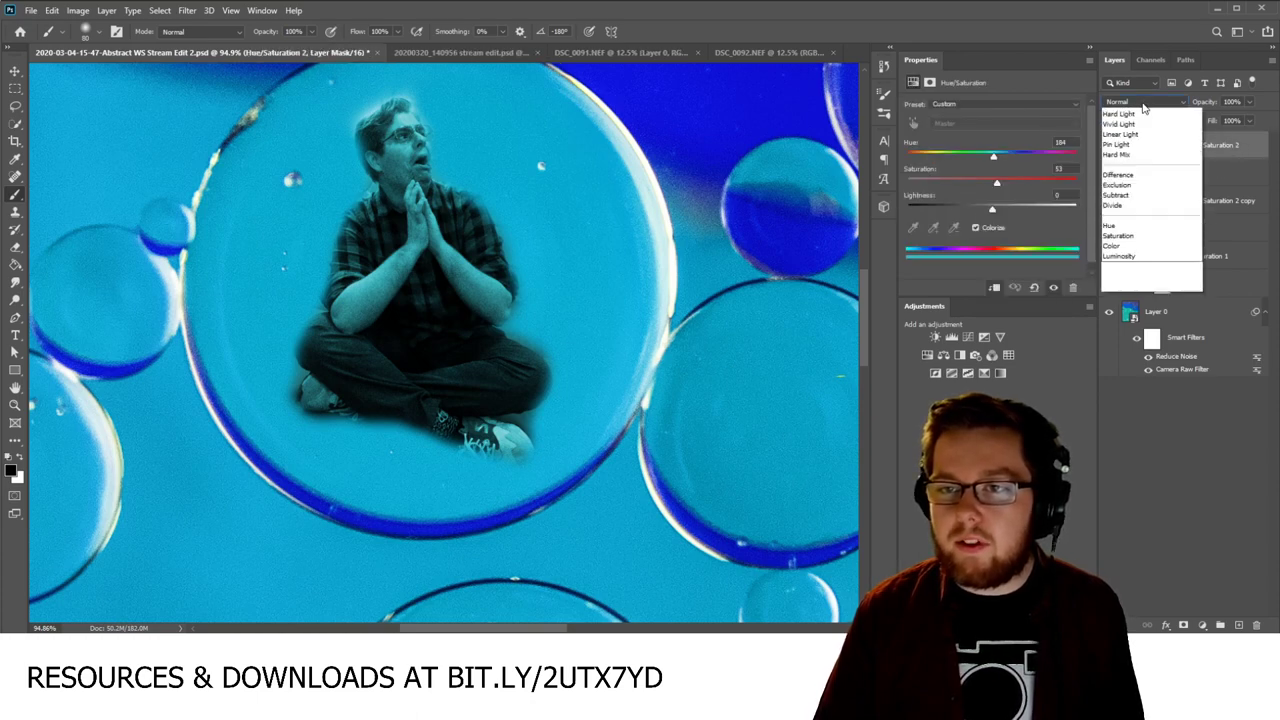
click(1229, 165)
click(1218, 175)
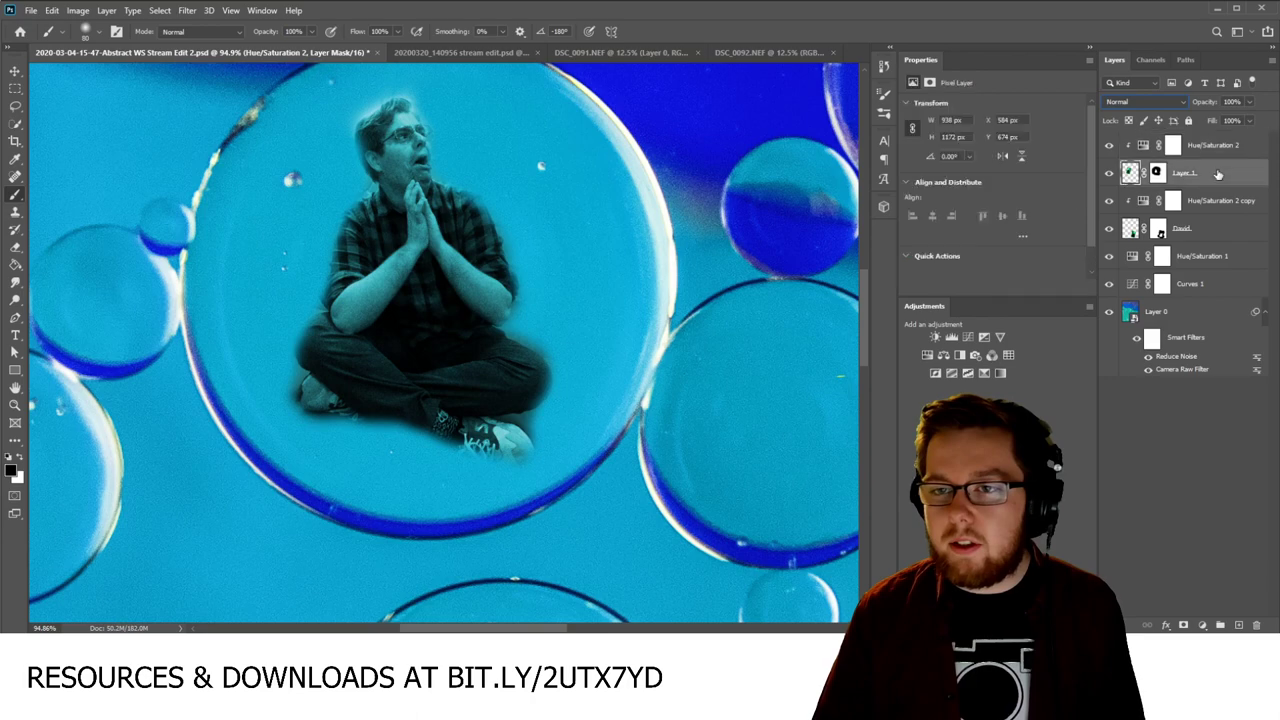
click(1138, 102)
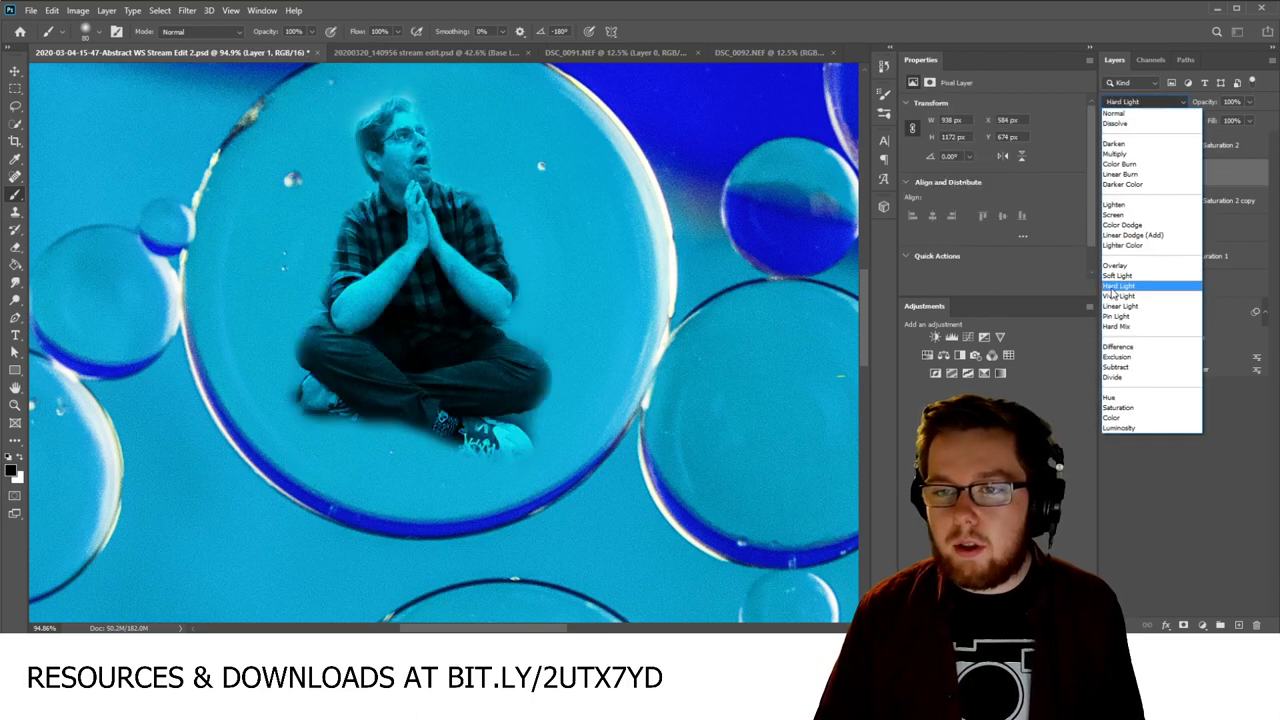
click(1116, 286)
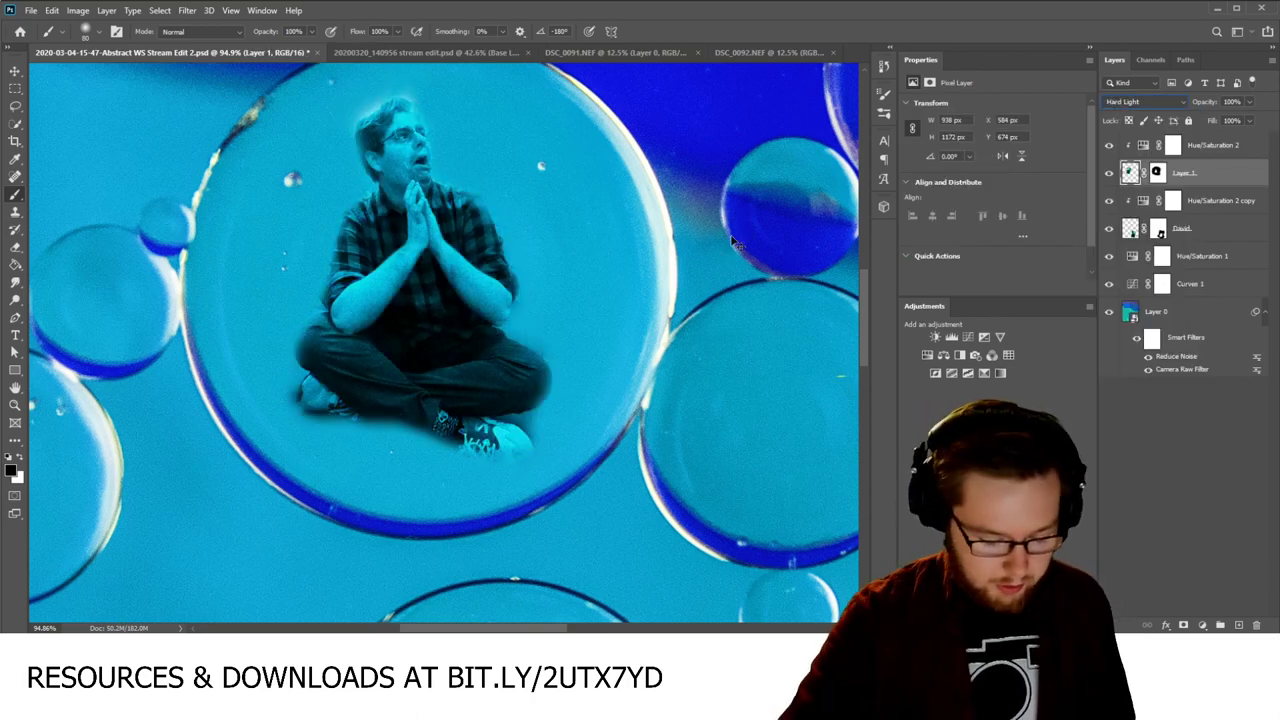
key(ctrl+0)
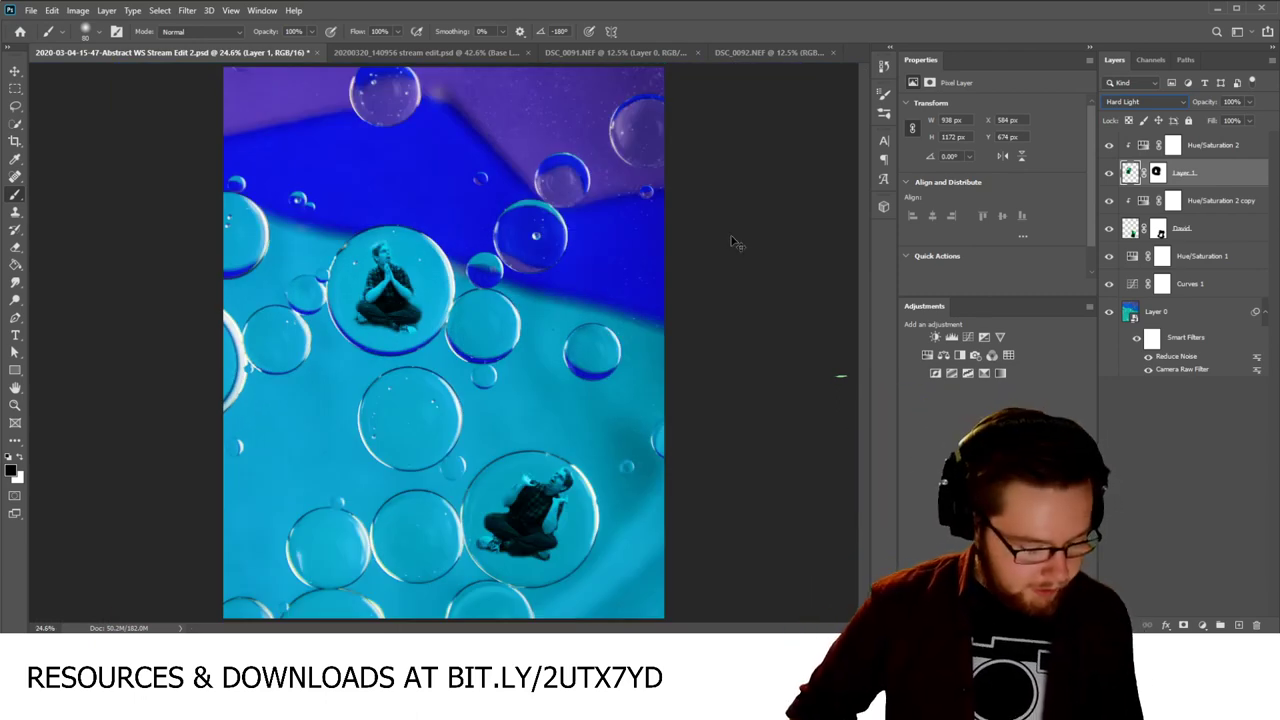
key(ctrl+s)
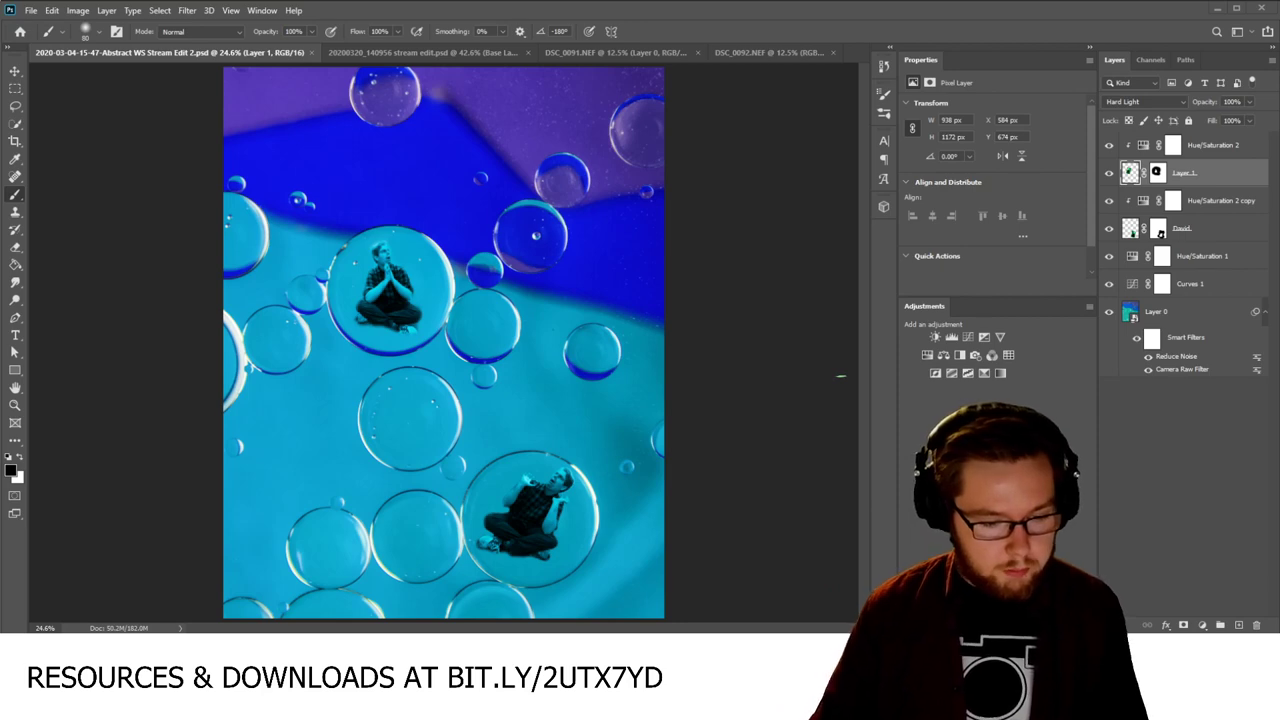
Step: Switch to the browser window with the "Last edit!!" Straw Poll, widen it and hide the sharing options
drag(520, 630, 548, 55)
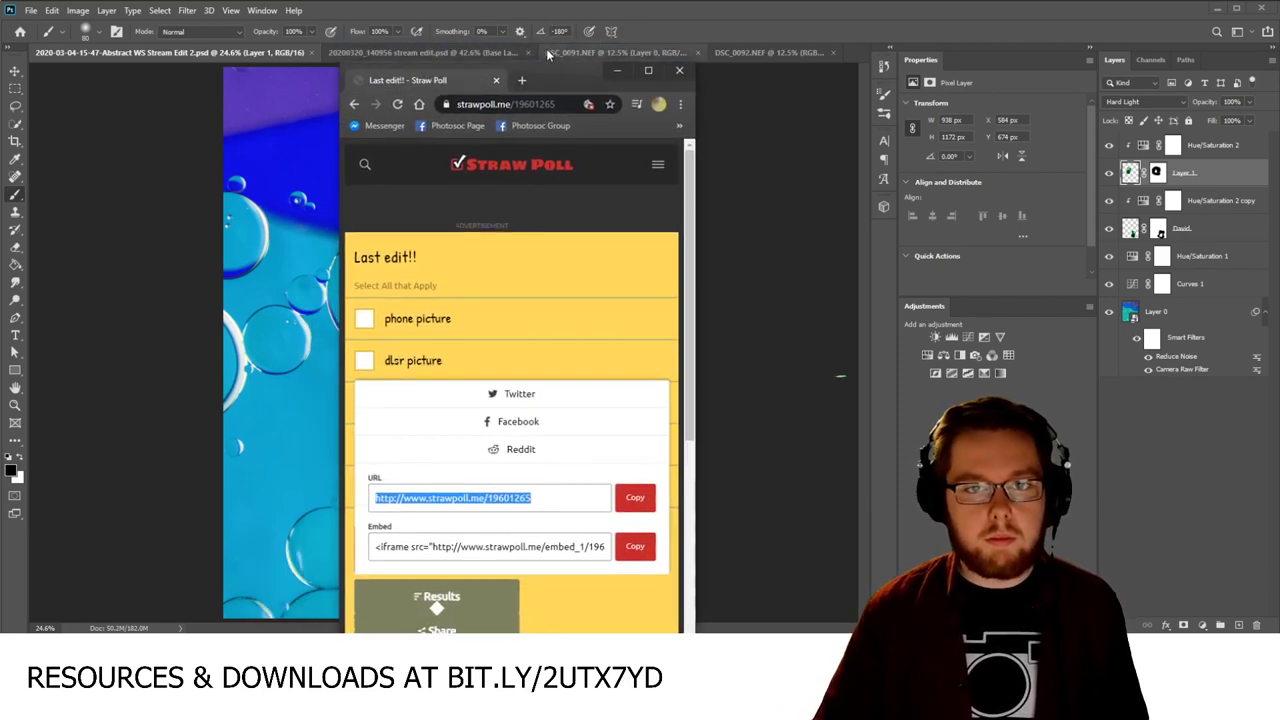
drag(698, 310, 934, 306)
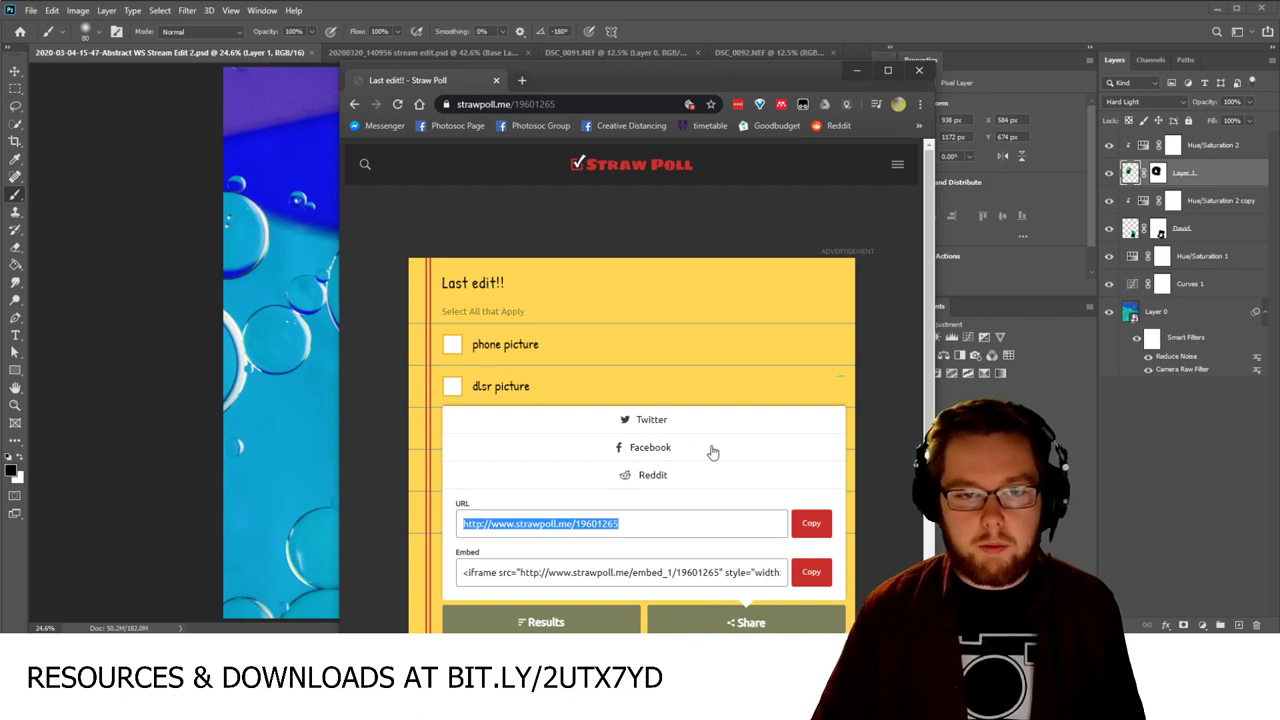
click(733, 622)
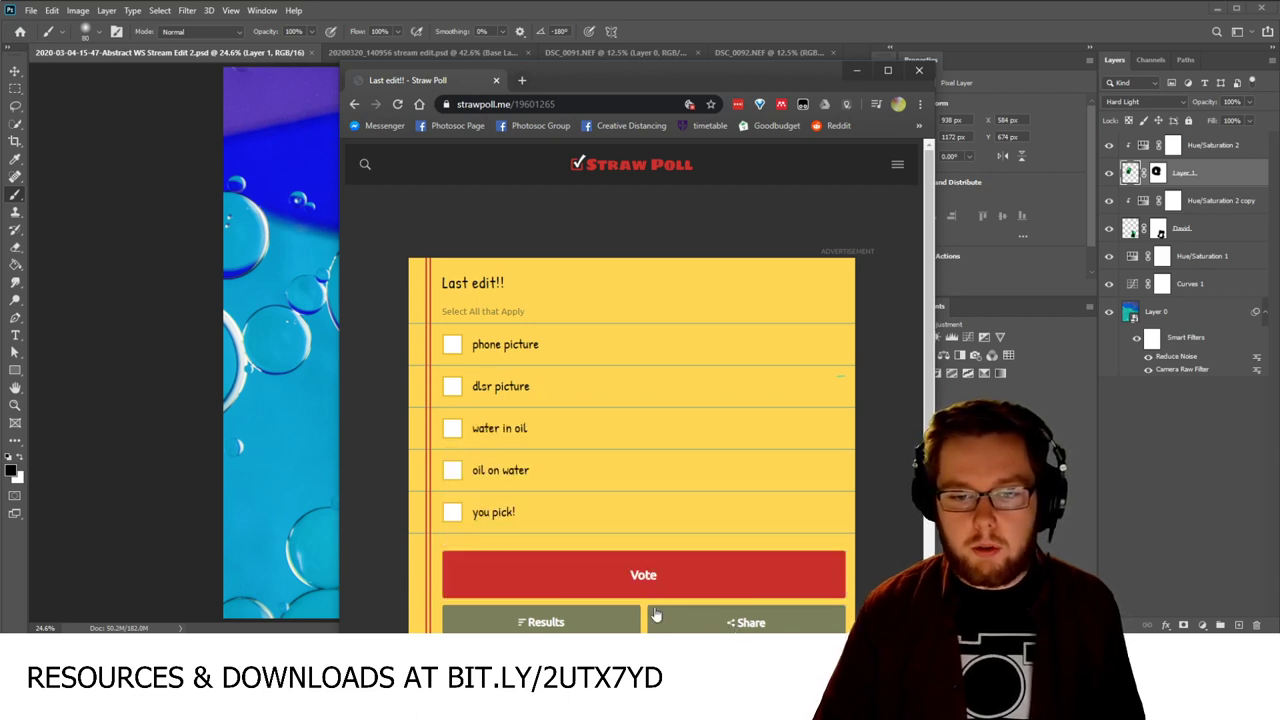
Step: Vote for "water in oil" in the poll and move the browser window up to show more of the results page
click(453, 428)
click(614, 584)
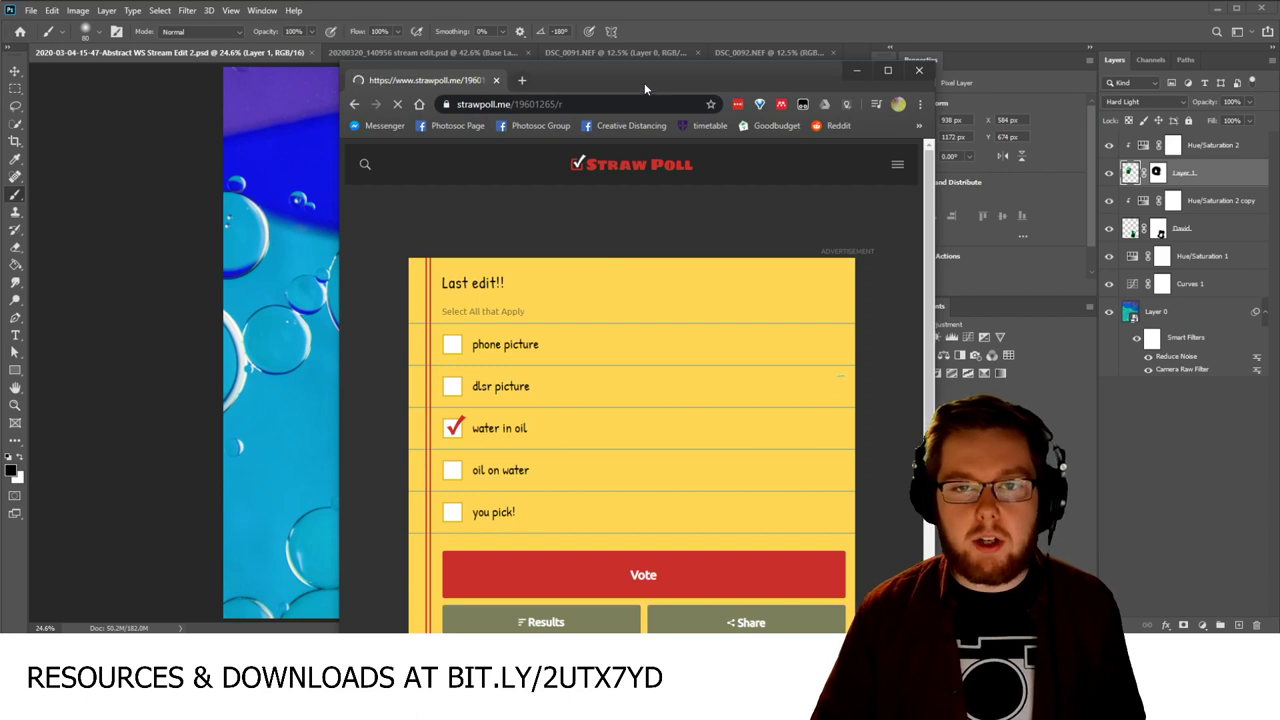
drag(644, 83, 663, 0)
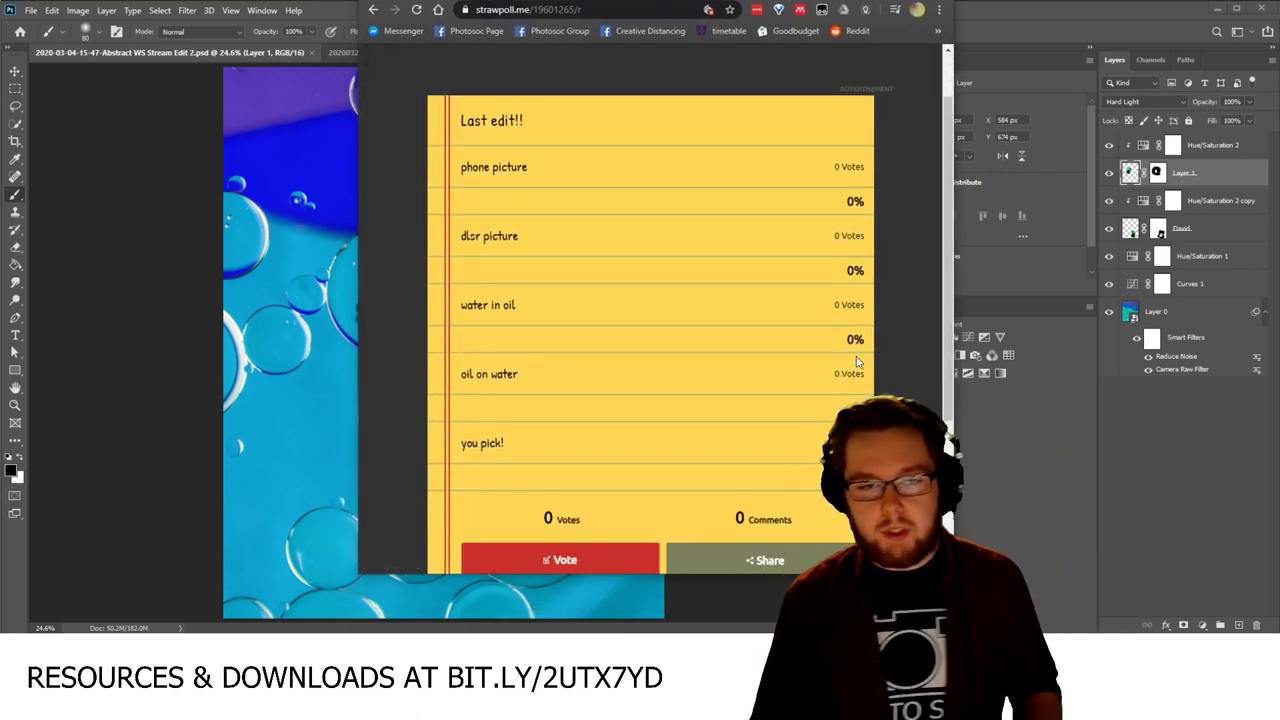
Step: Return to the "Last edit!!" ballot, vote for "water in oil" again and show the poll results
click(545, 556)
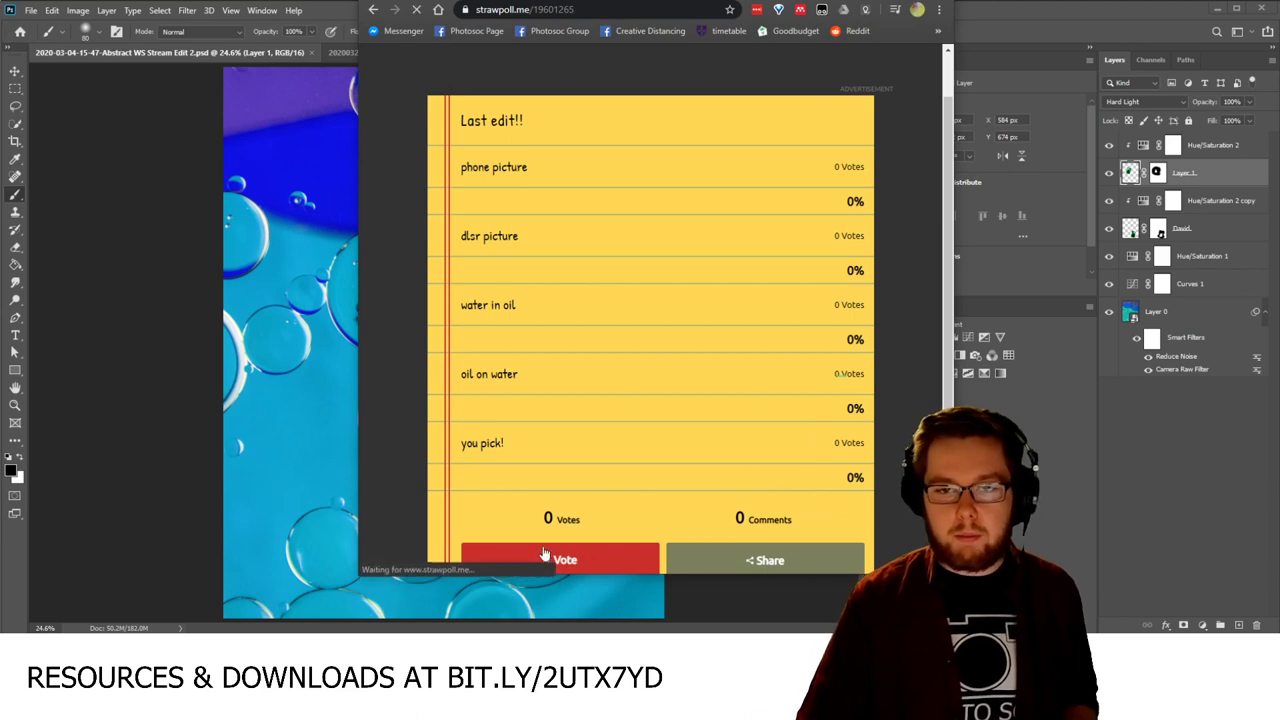
click(471, 333)
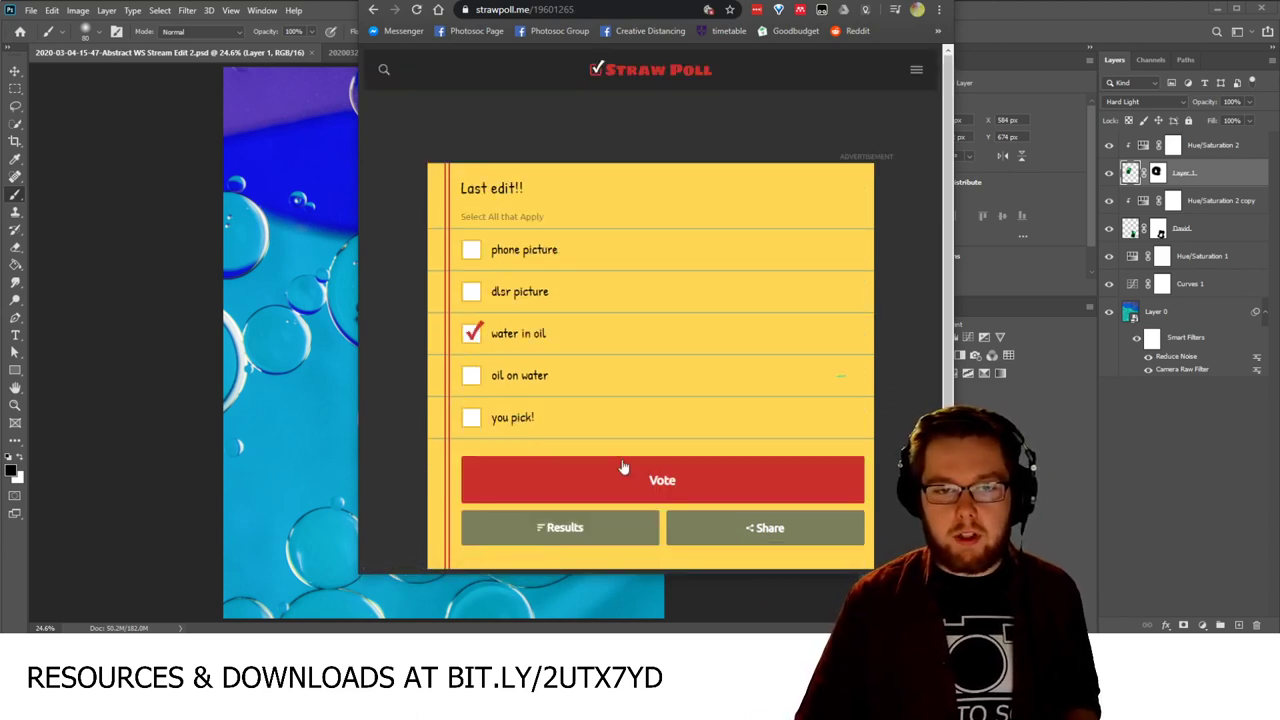
click(531, 492)
click(661, 336)
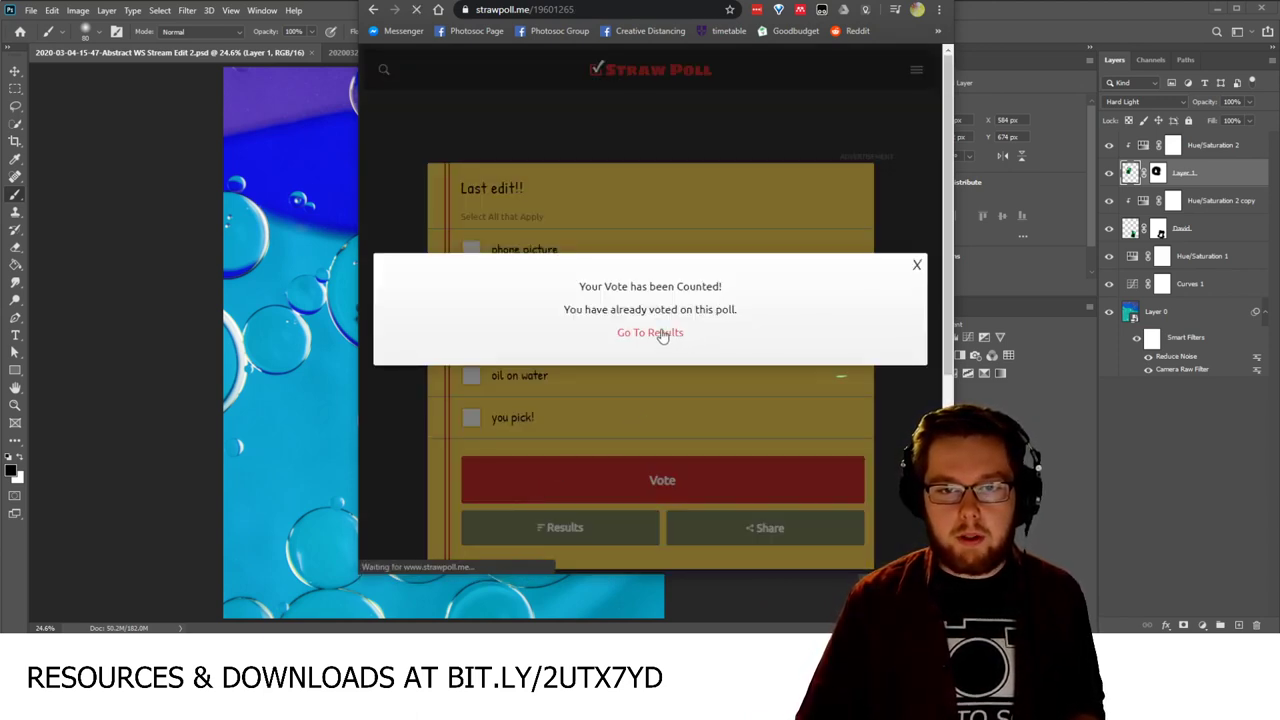
scroll(606, 406, down, 1)
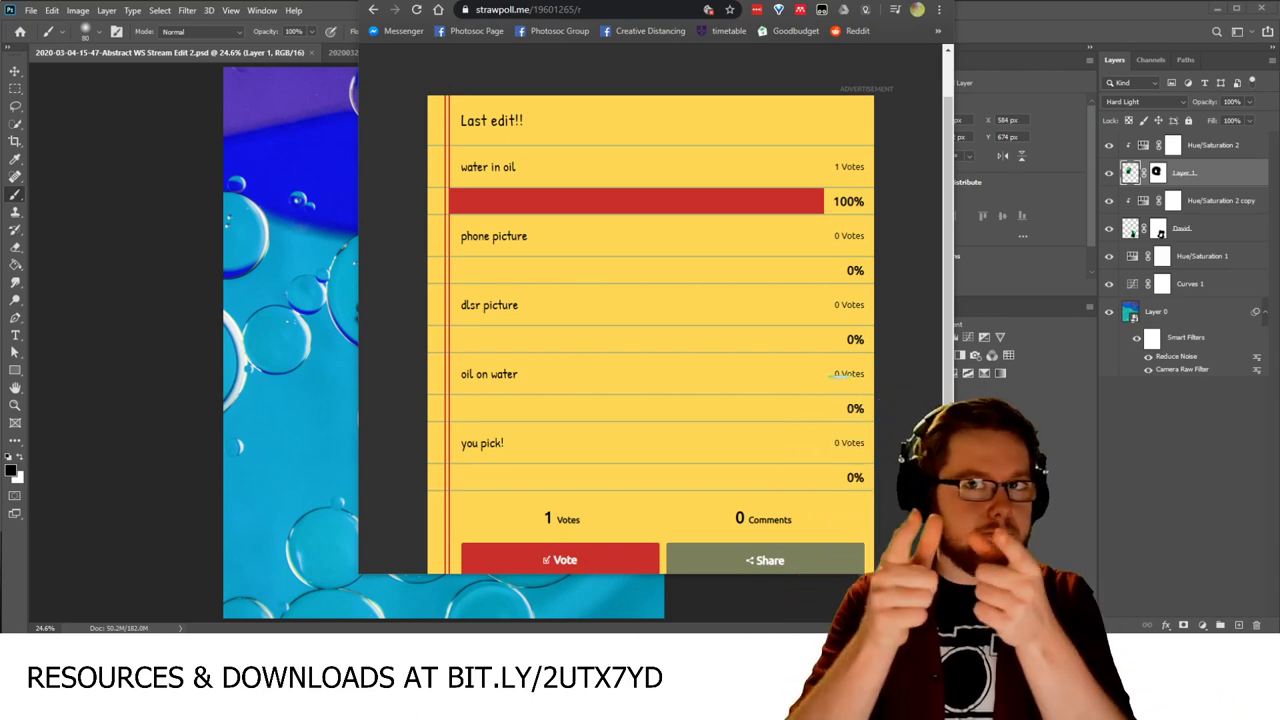
Step: Switch back to Photoshop and close DSC_0091.NEF and DSC_0092.NEF without saving changes
key(alt+Tab)
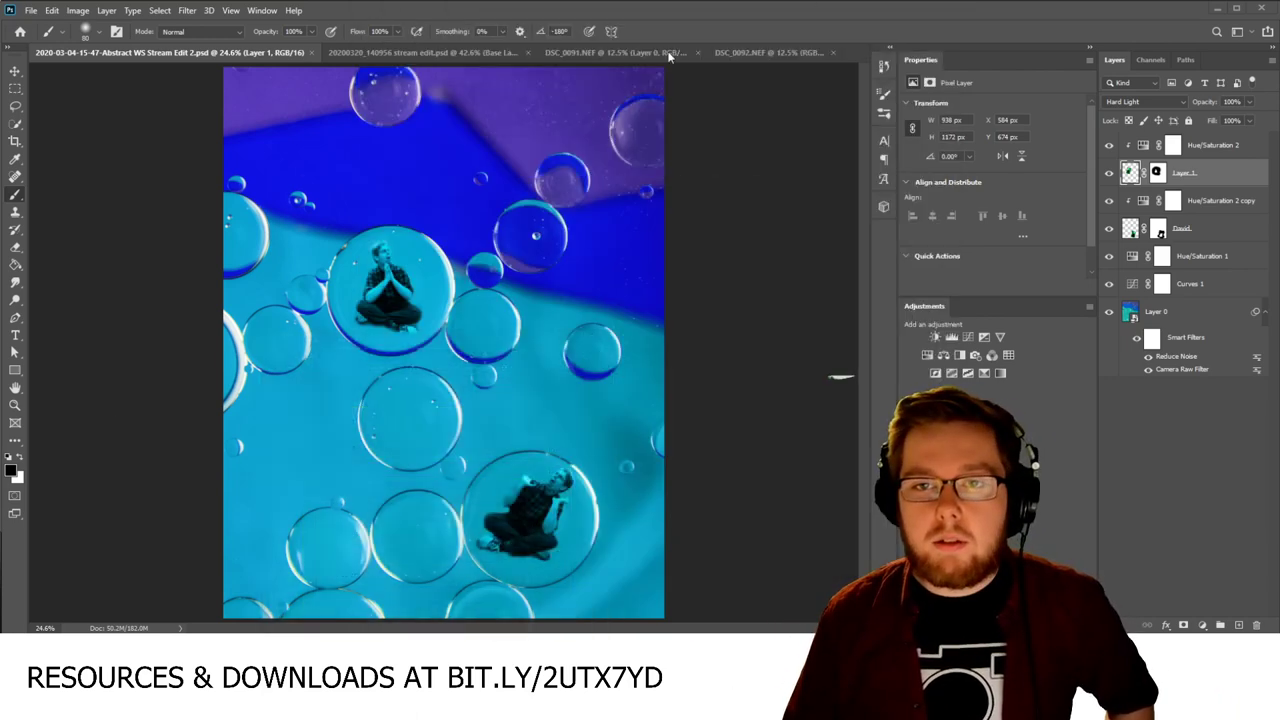
click(640, 50)
click(698, 53)
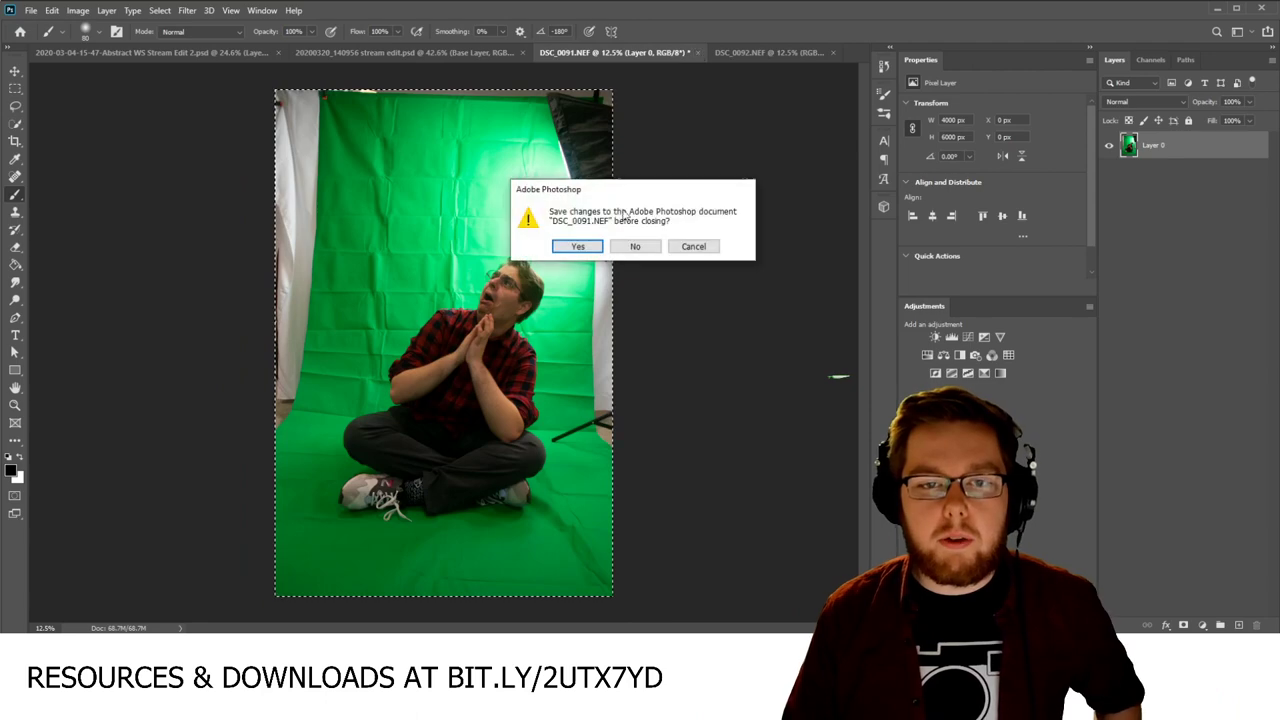
click(636, 247)
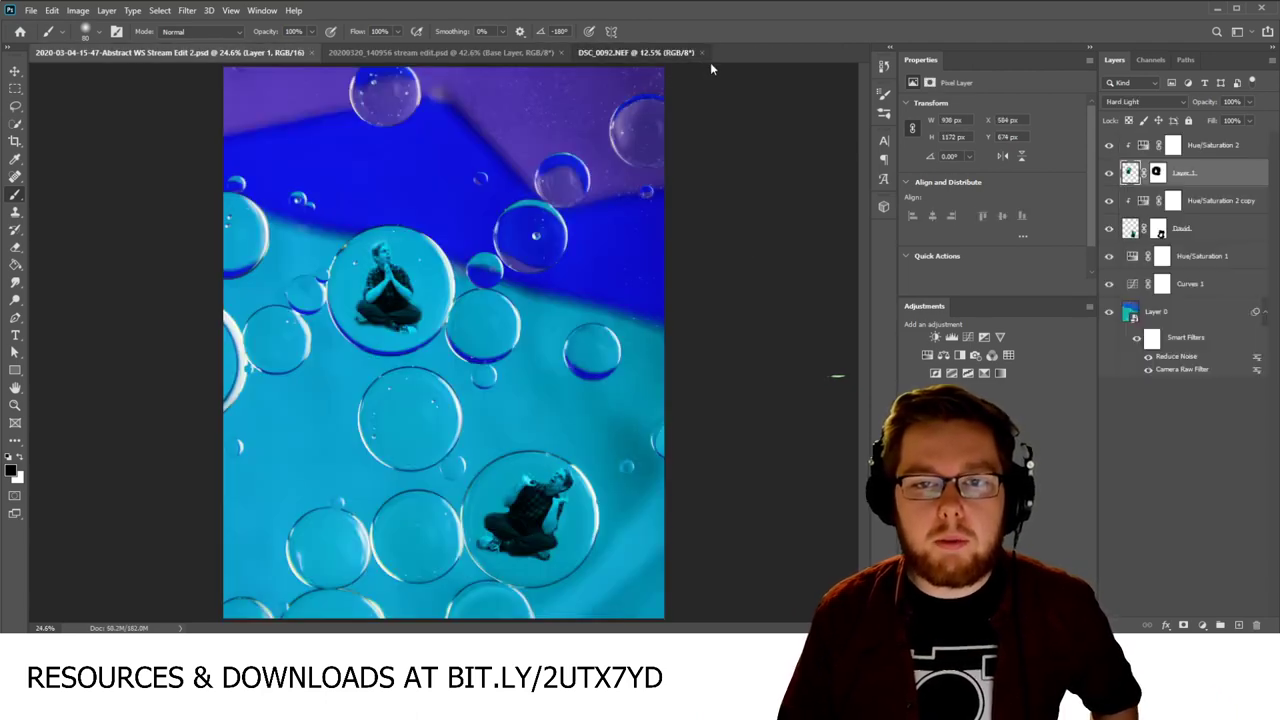
click(701, 53)
click(657, 248)
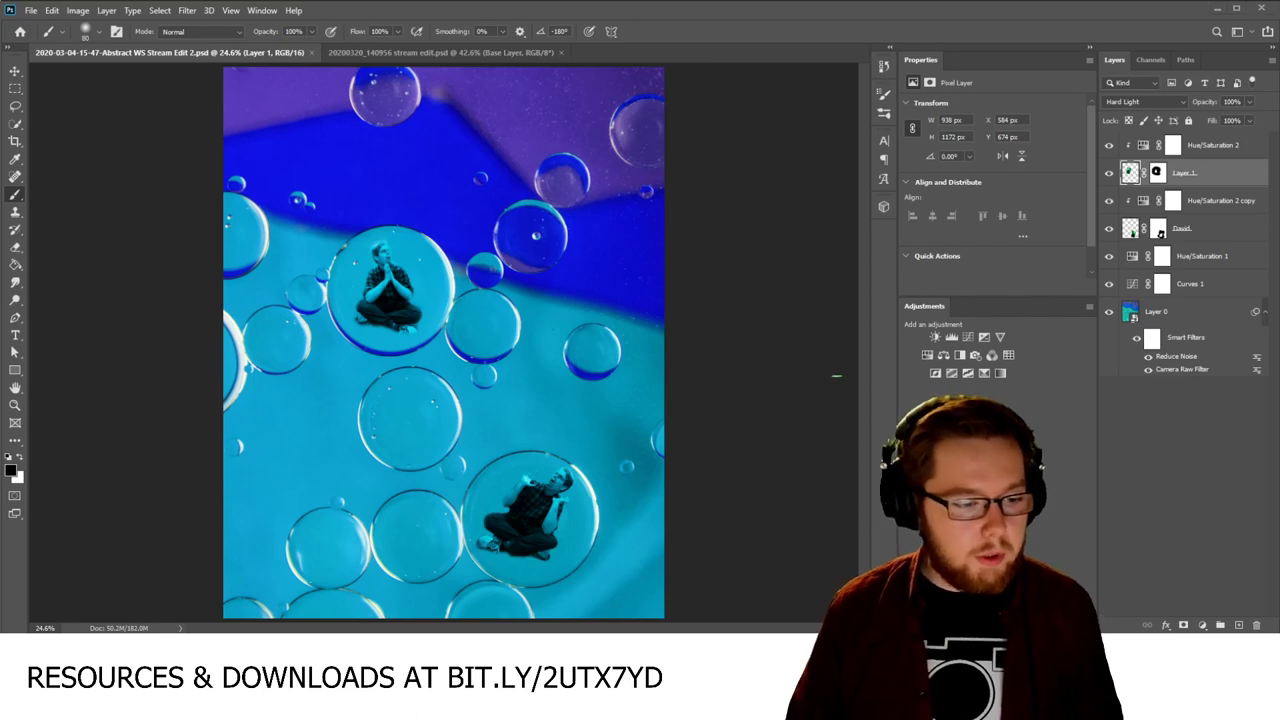
key(alt+Tab)
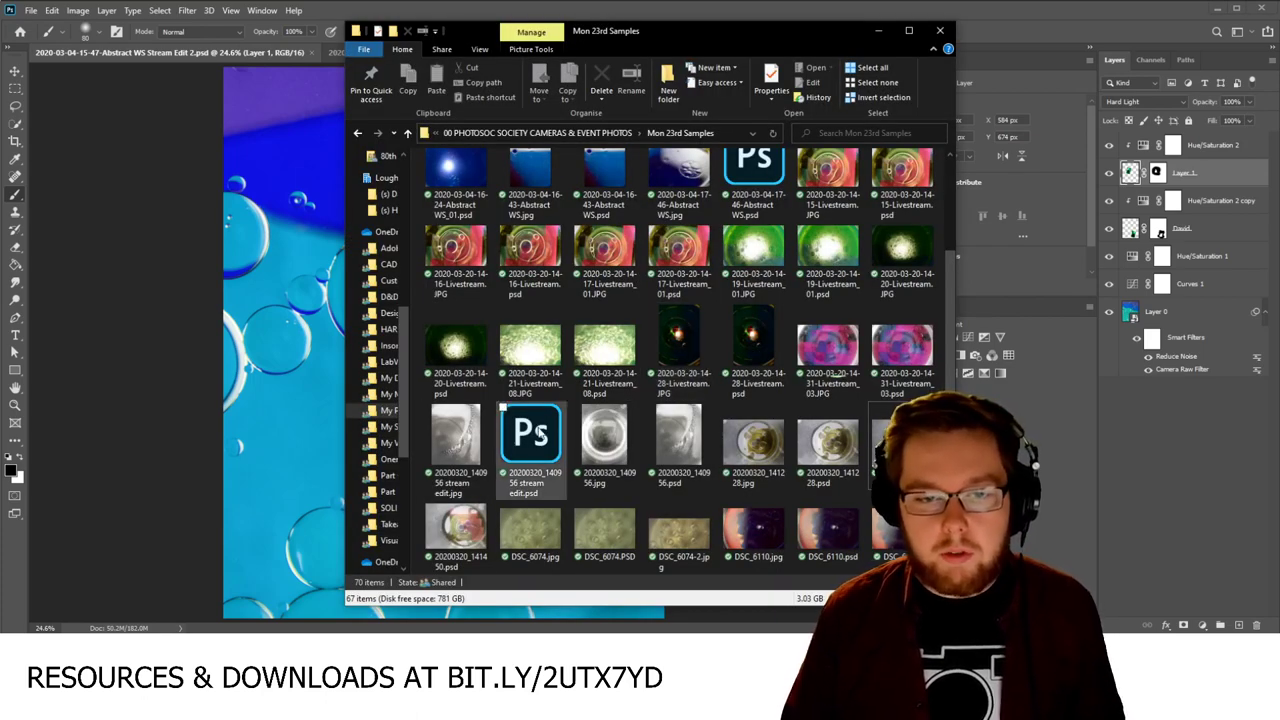
click(538, 430)
scroll(555, 418, up, 3)
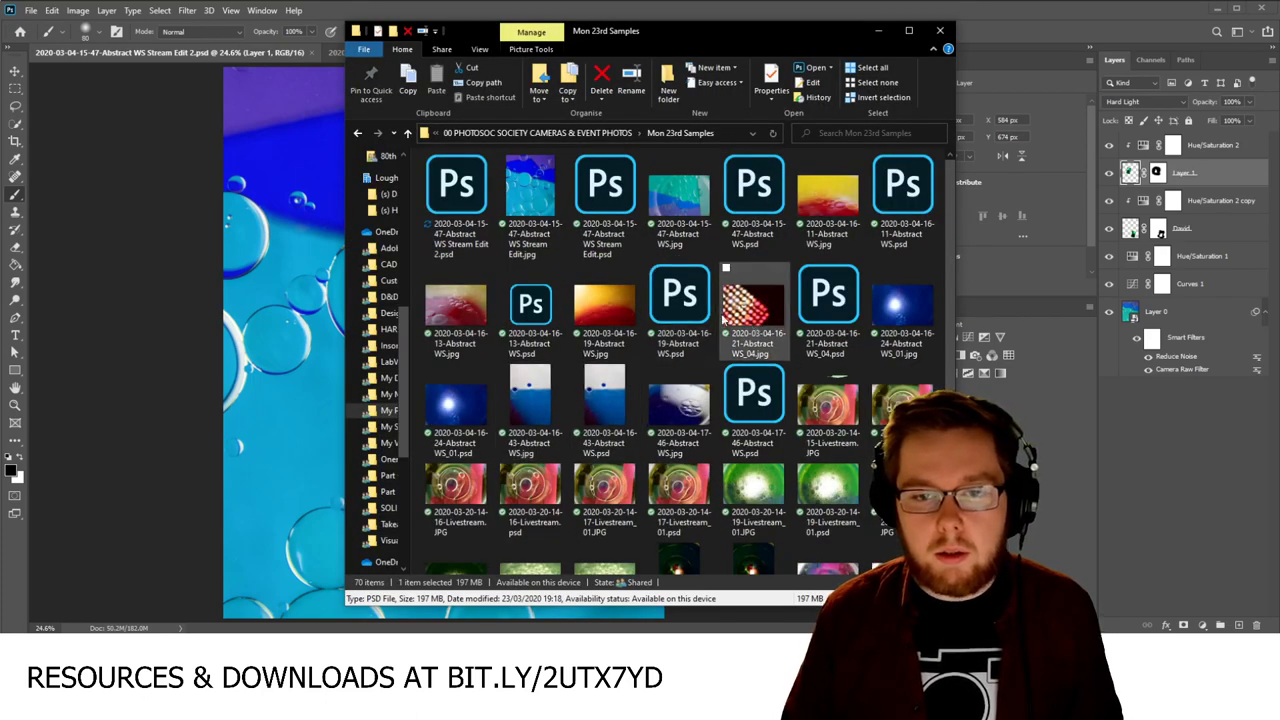
click(604, 196)
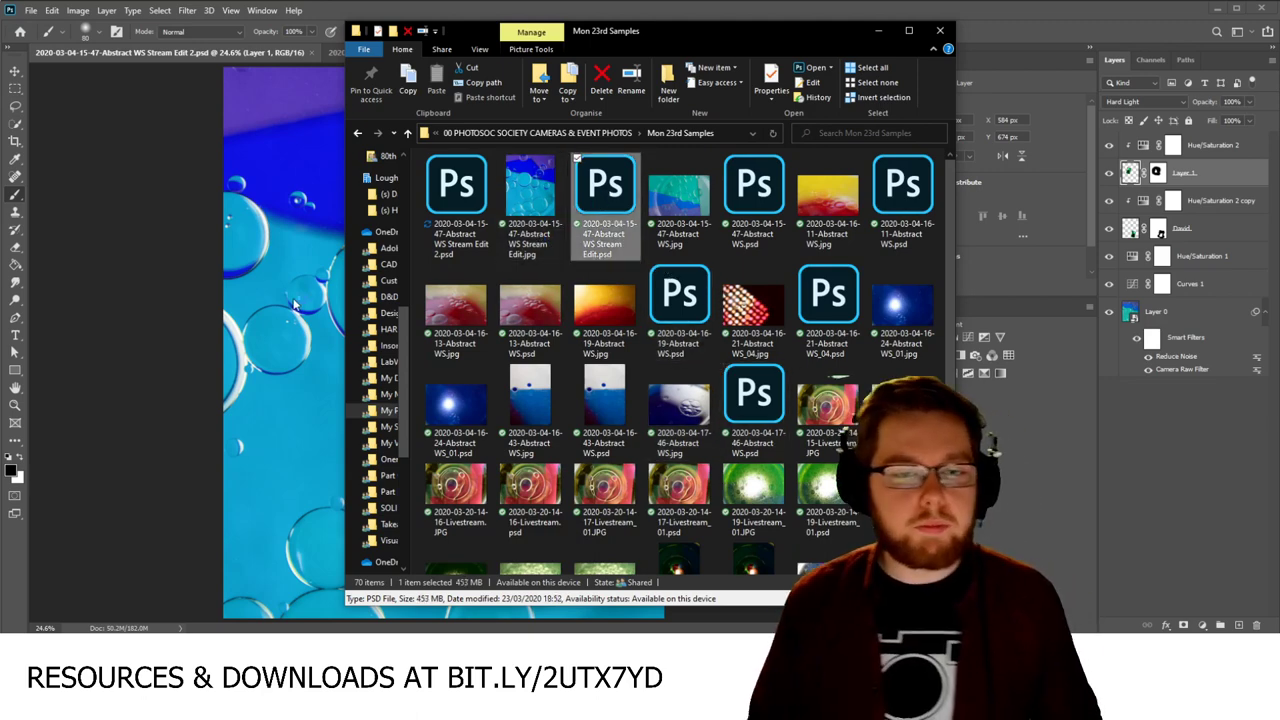
click(208, 329)
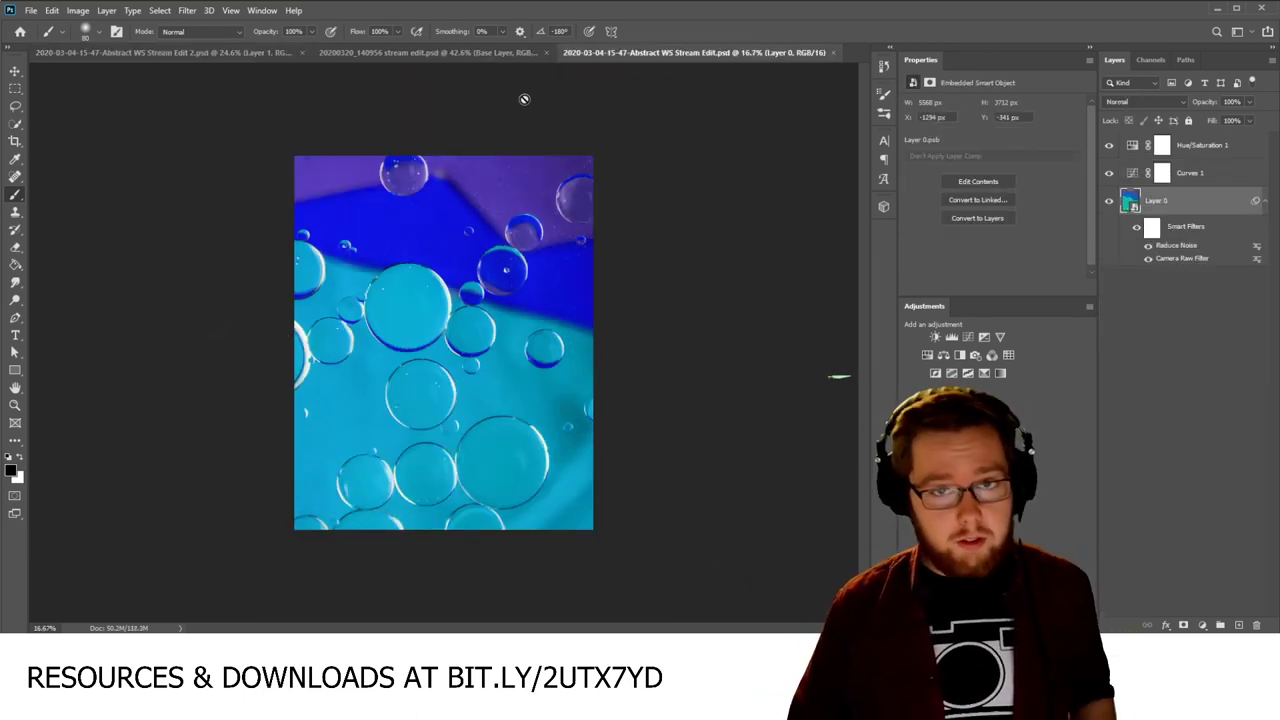
key(ctrl+0)
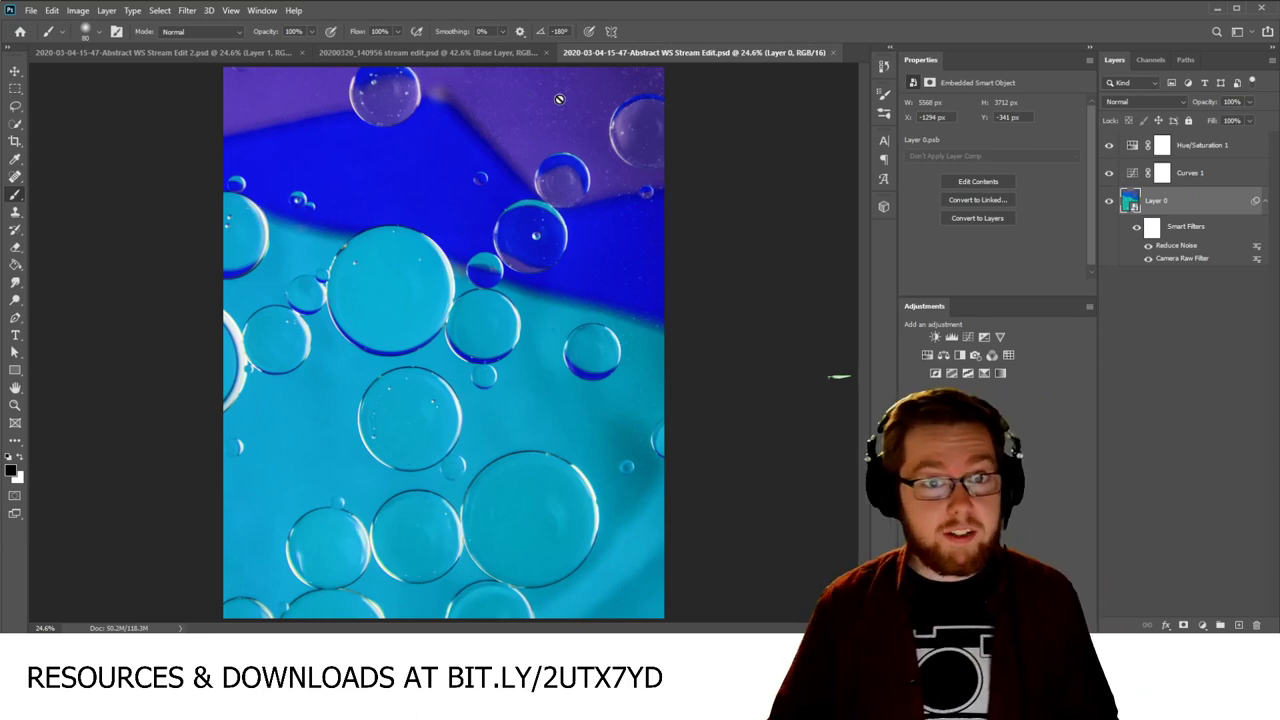
Step: Reorder the open documents so "20200320_140956 stream edit.psd" comes first, followed by Stream Edit 2 and Stream Edit, and display it
drag(667, 55, 116, 68)
click(382, 58)
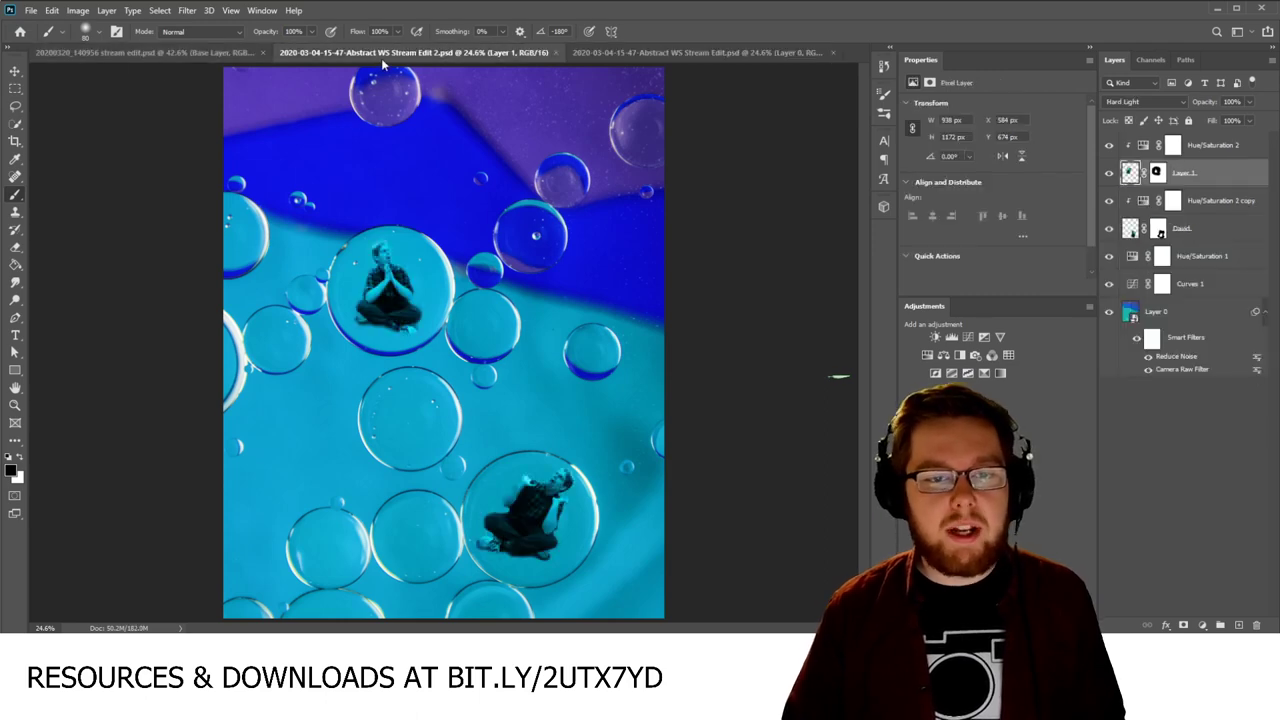
click(192, 53)
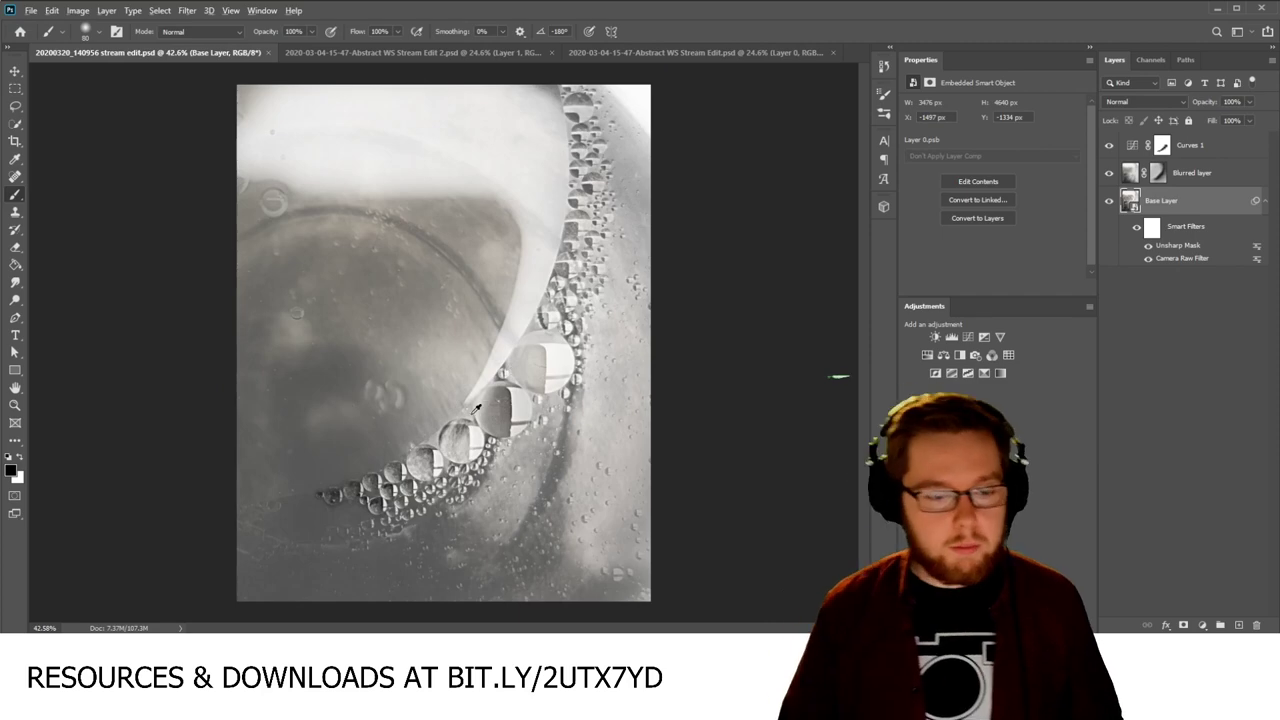
Step: Switch to the Mon 23rd Samples folder, look through its sample images and preview DSC_6121.jpg
key(alt+Tab)
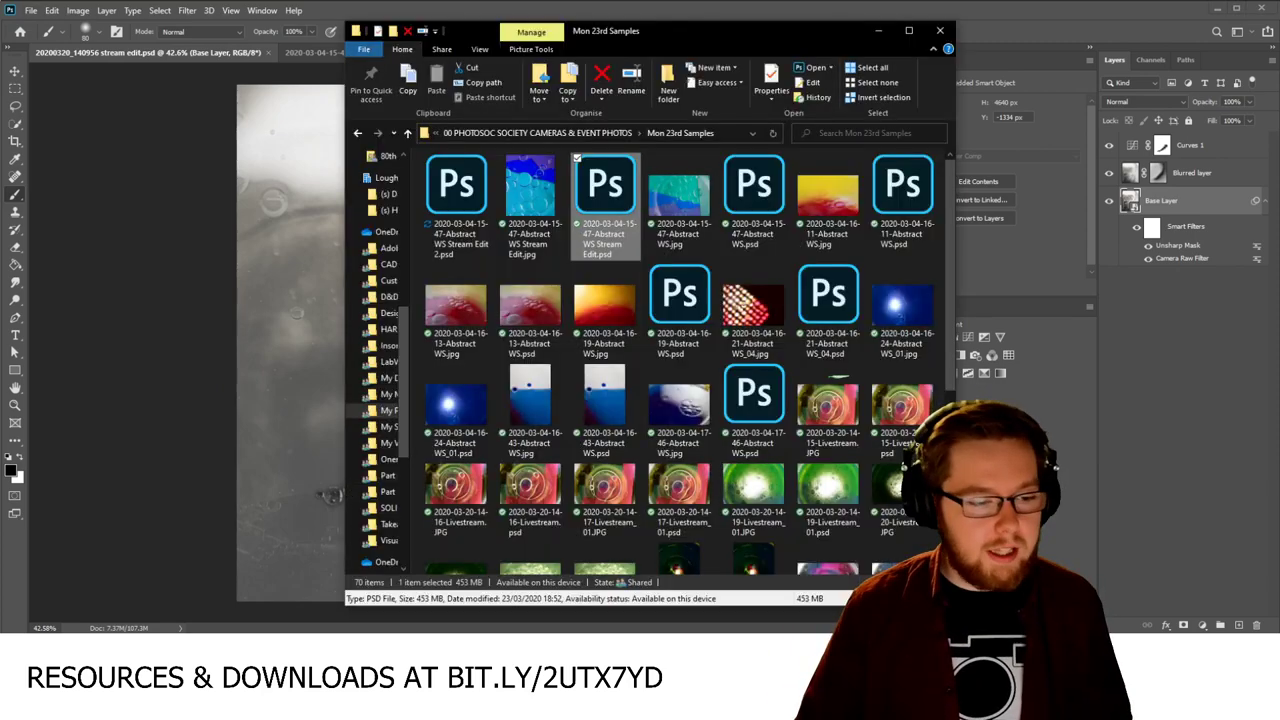
scroll(608, 434, down, 5)
scroll(615, 440, up, 3)
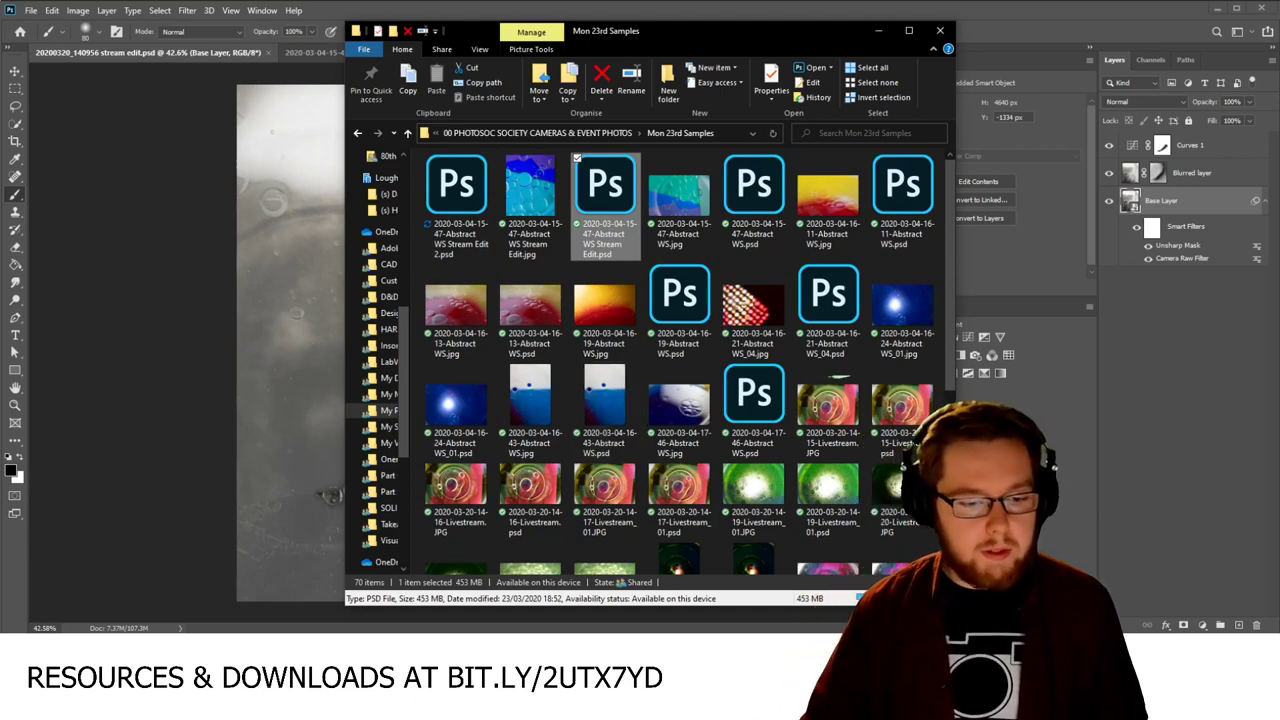
key(Return)
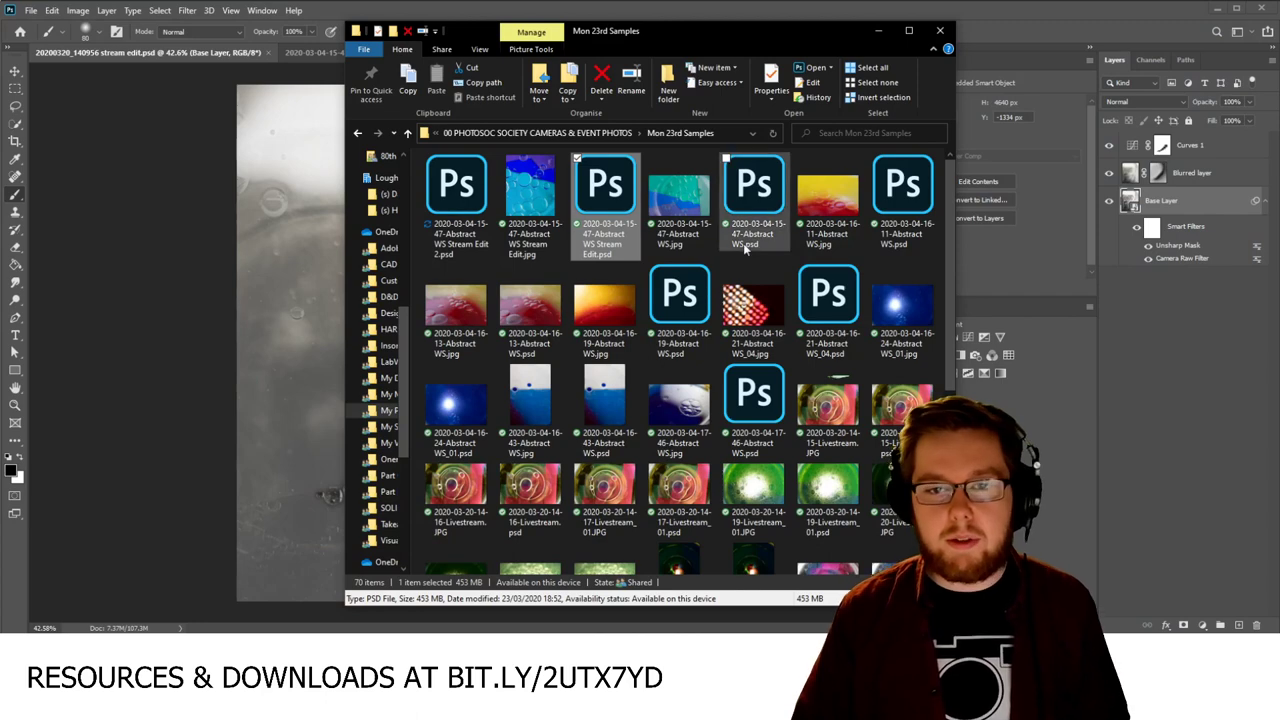
scroll(731, 300, down, 2)
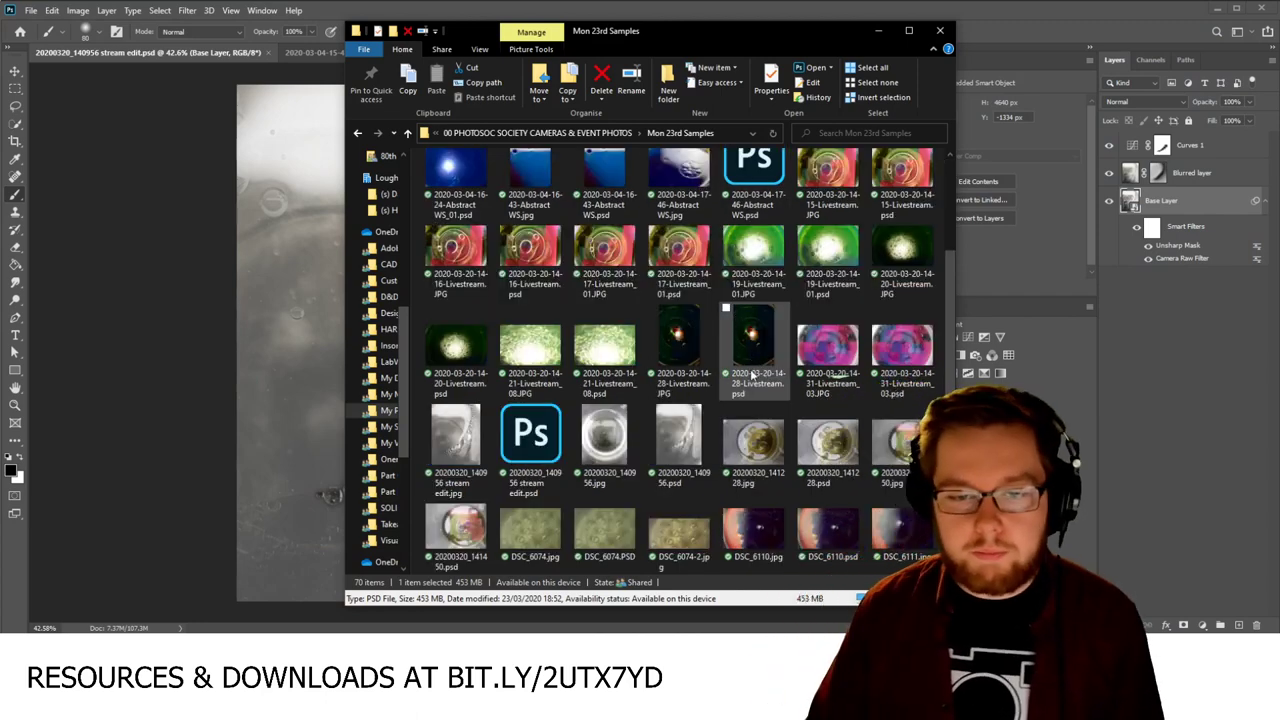
scroll(752, 374, down, 3)
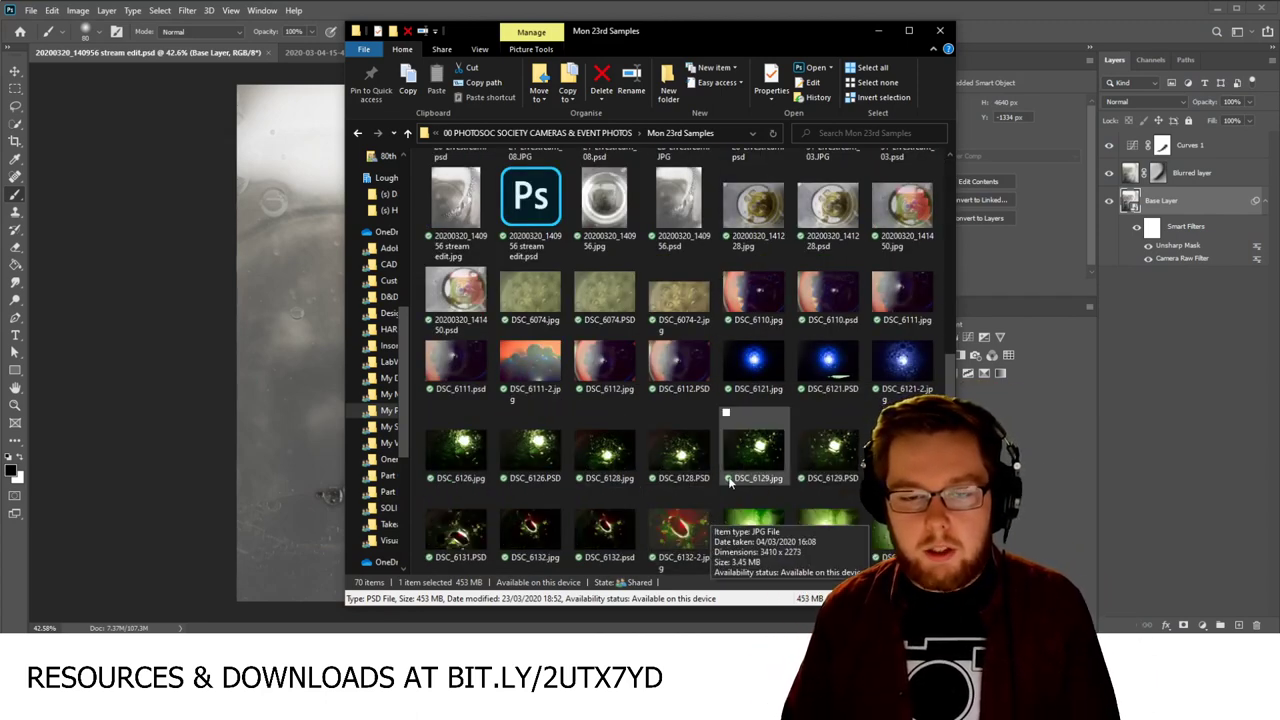
double_click(732, 372)
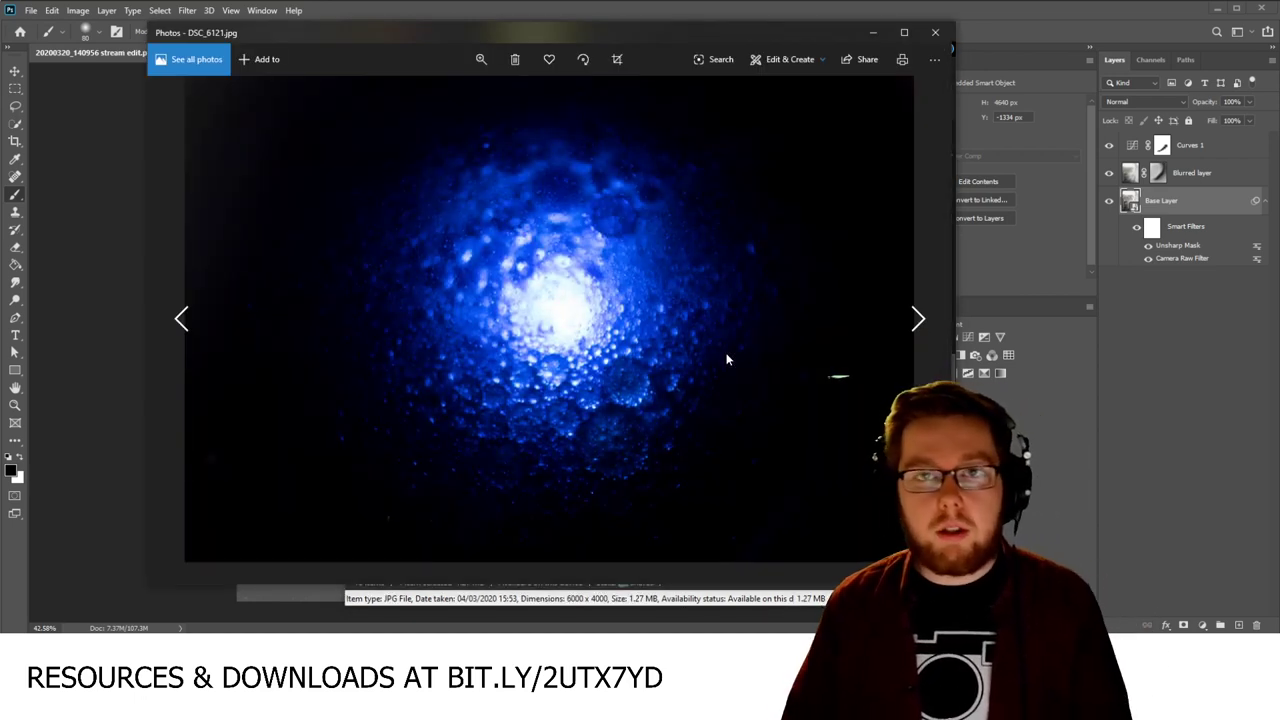
Step: Browse the following photos through DSC_6151.jpg, including the green and red bubble shots, and go back to DSC_6126.jpg
key(Right)
key(Right)
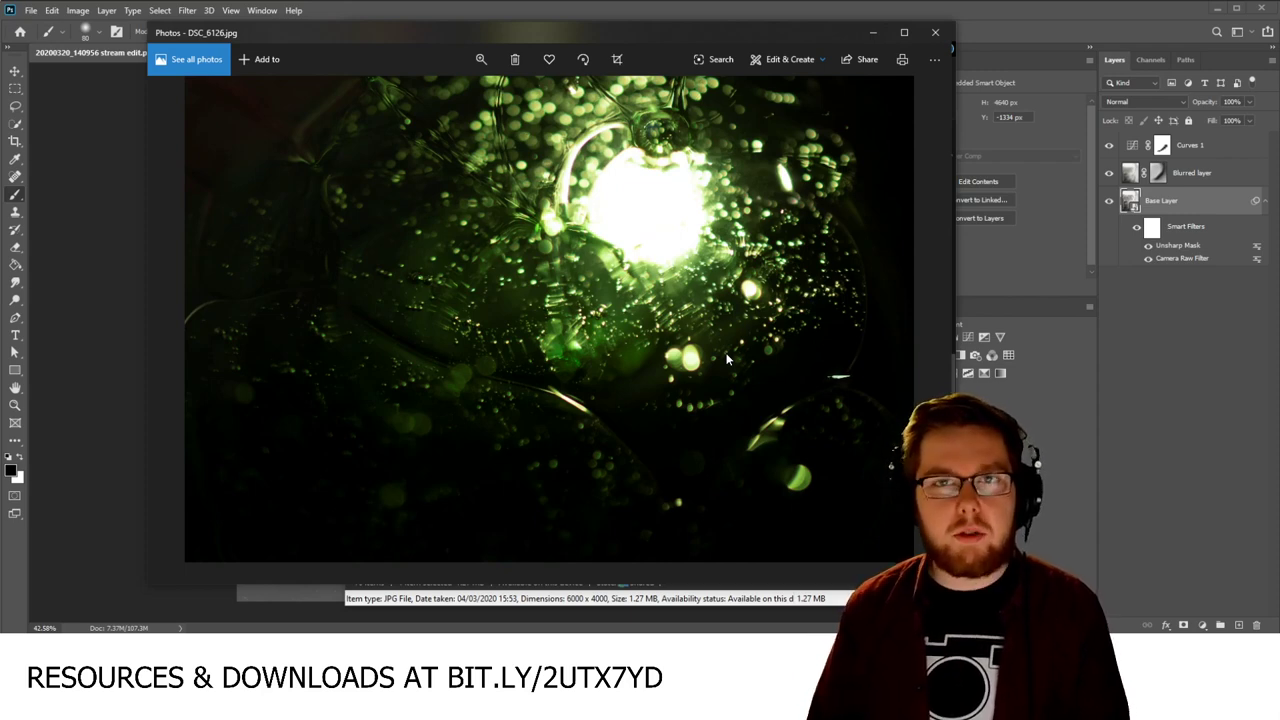
key(Right)
key(Right)
key(Right)
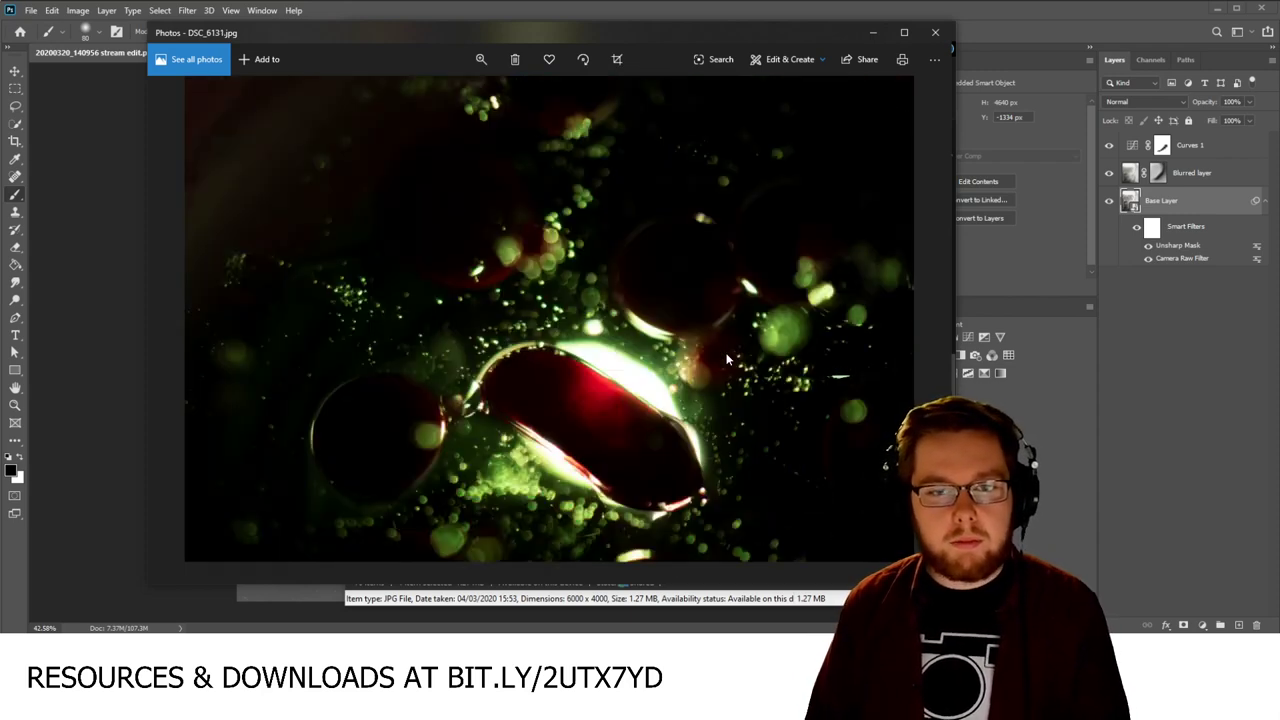
key(Right)
key(Right)
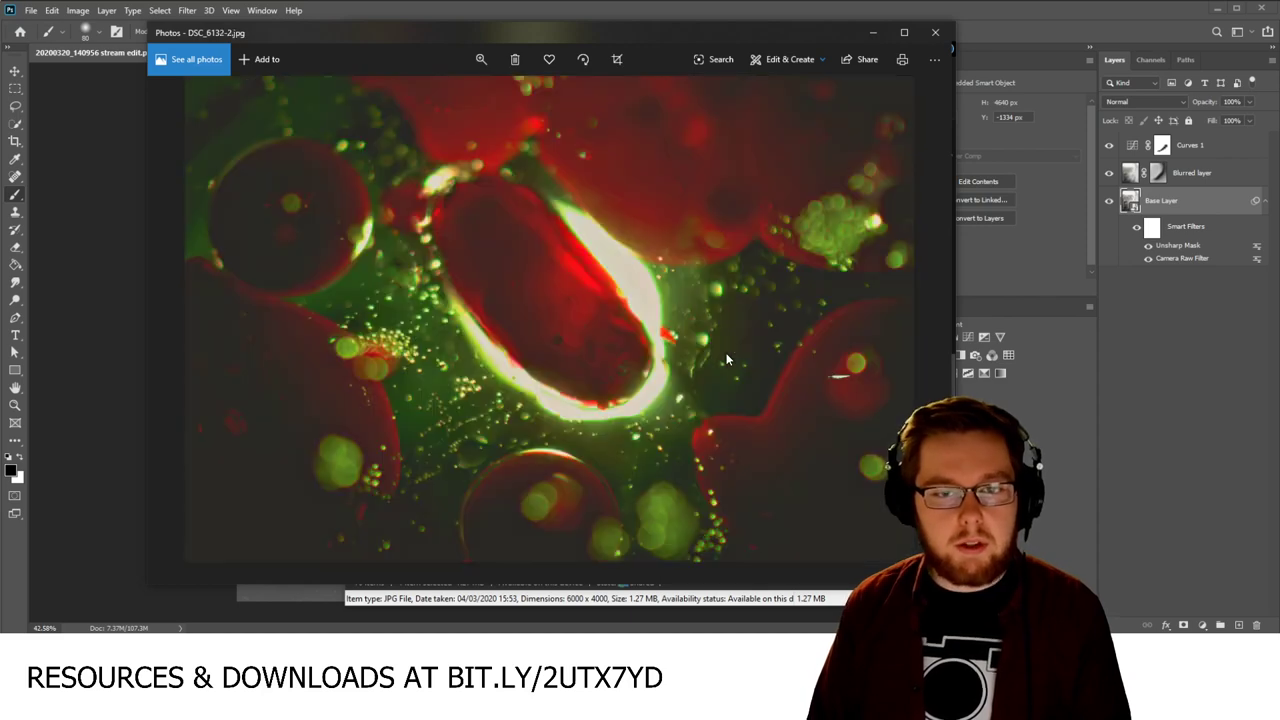
key(Right)
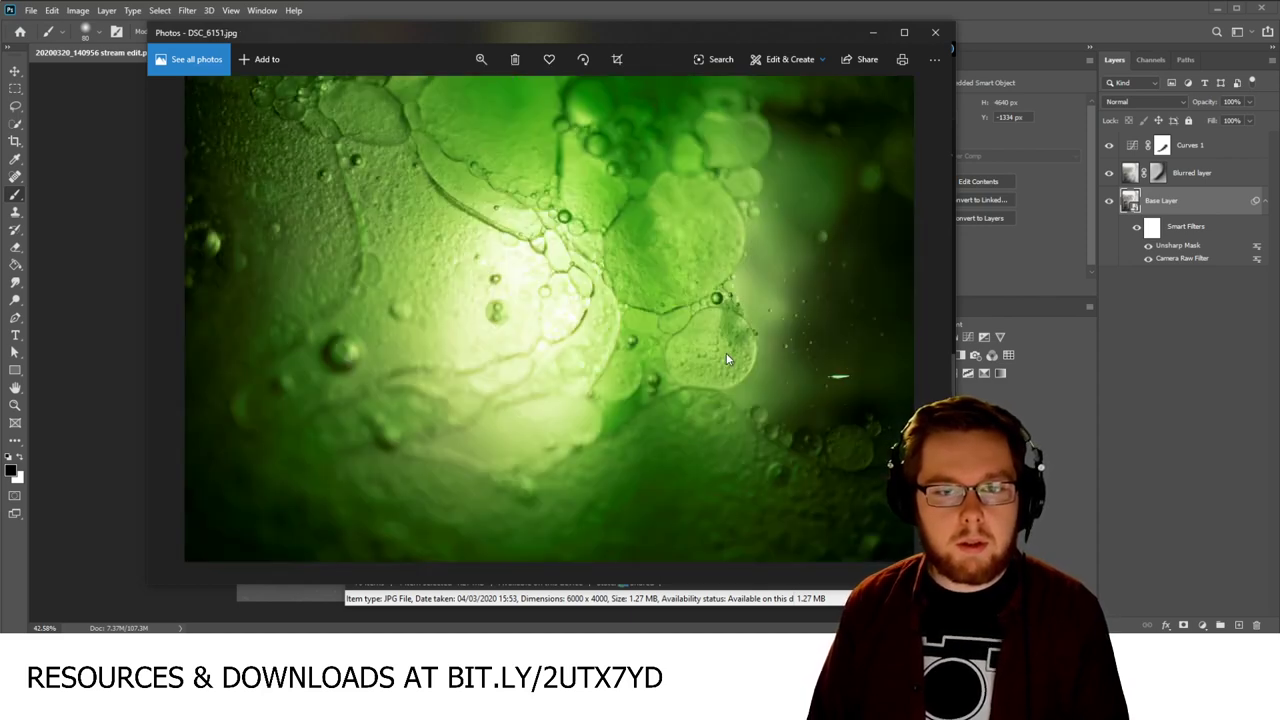
key(Right)
key(Left)
key(Left)
key(Left)
key(Left)
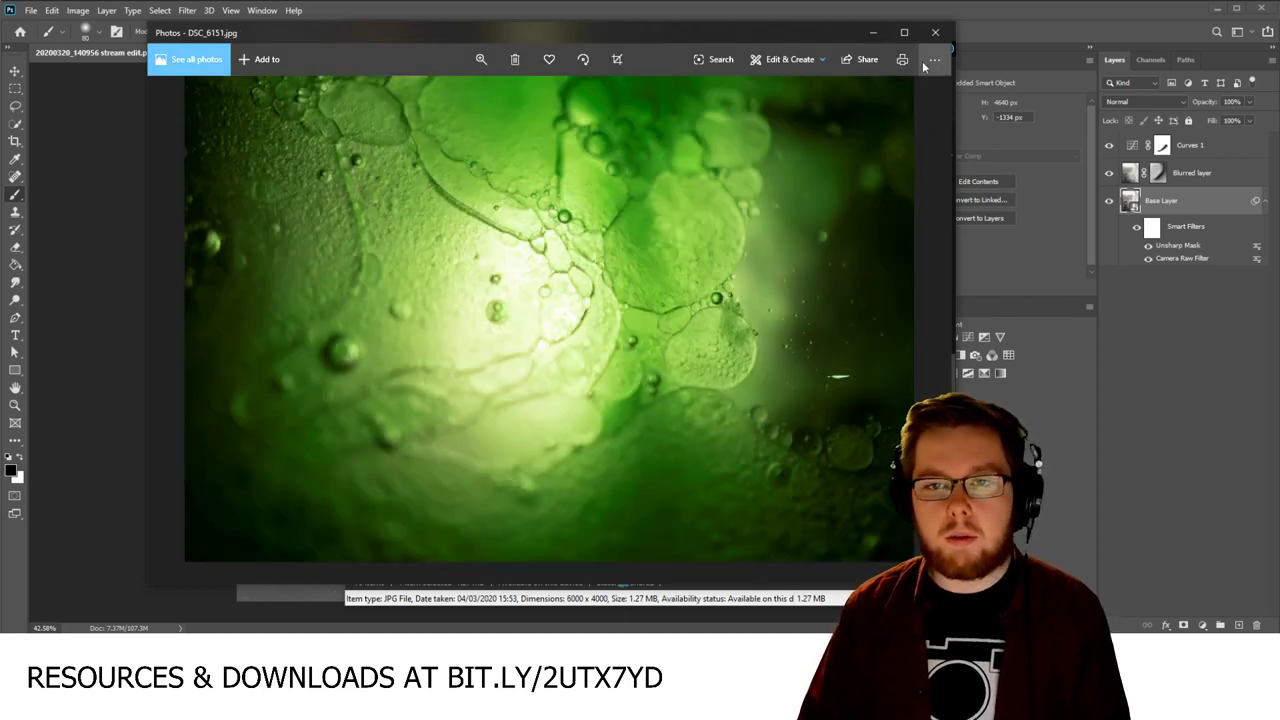
key(Left)
key(Left)
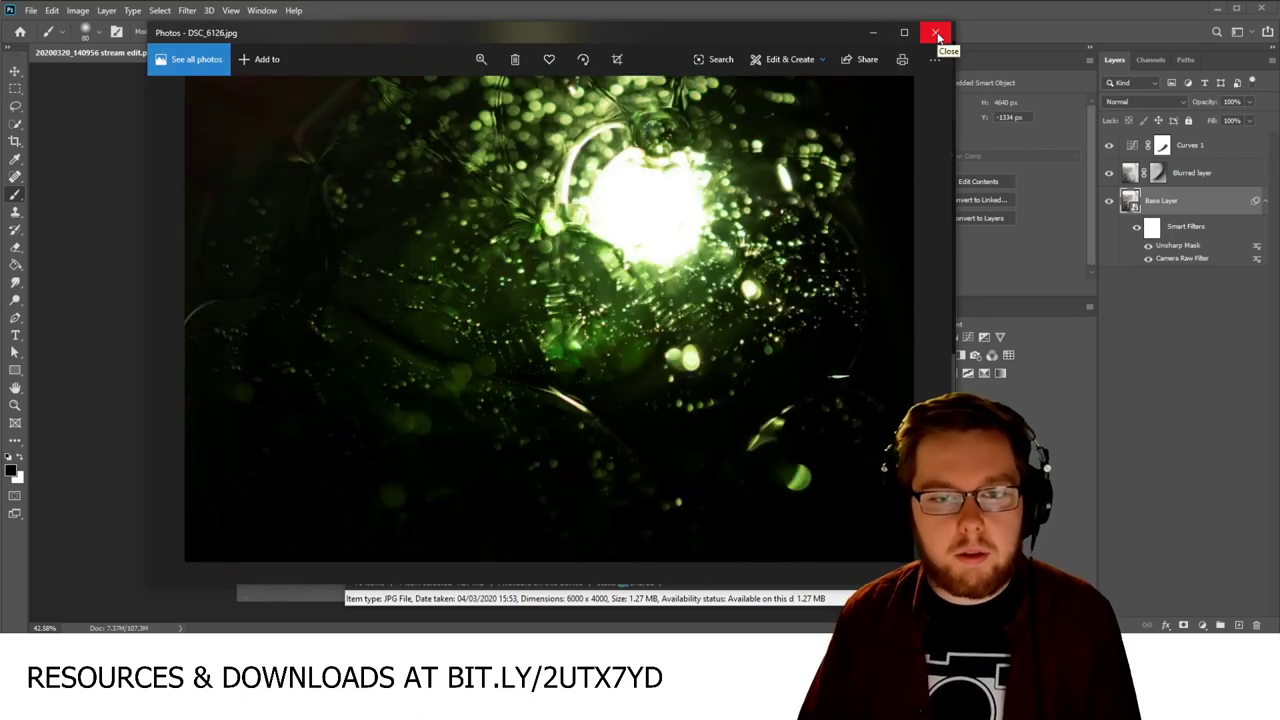
Step: Close the photo preview and open DSC_6112.PSD from the samples folder in Photoshop
click(937, 34)
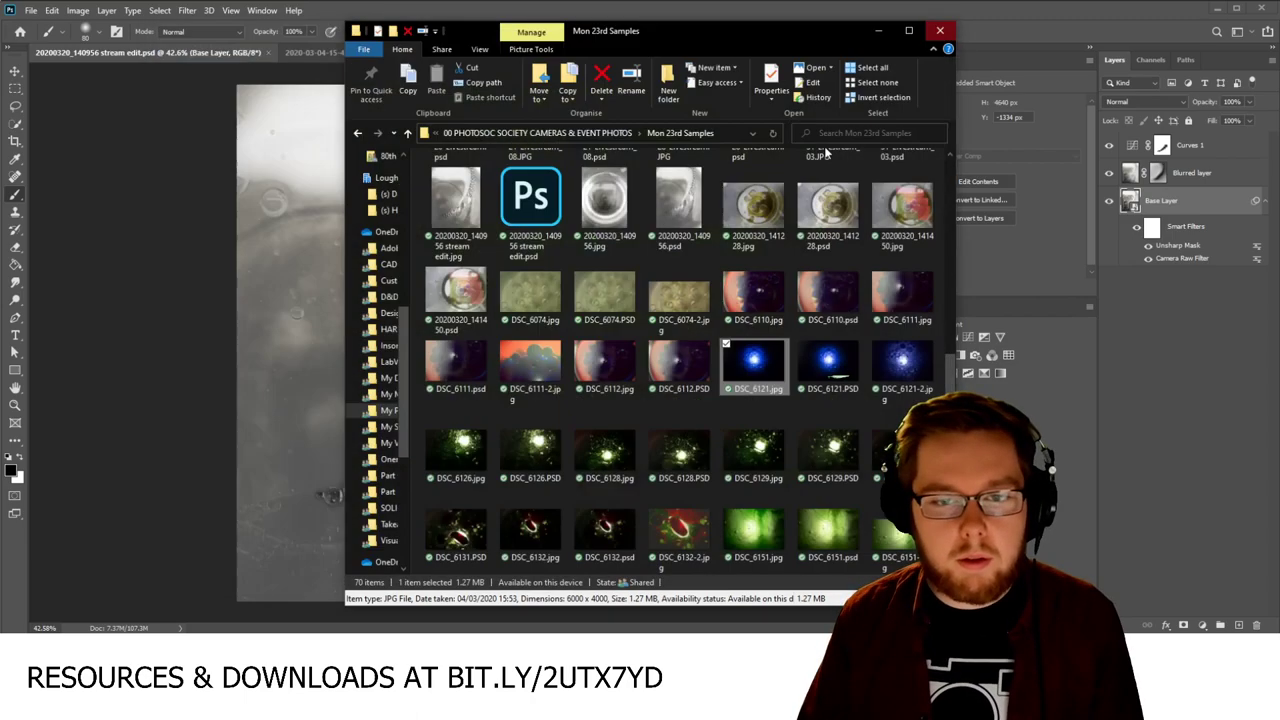
click(692, 352)
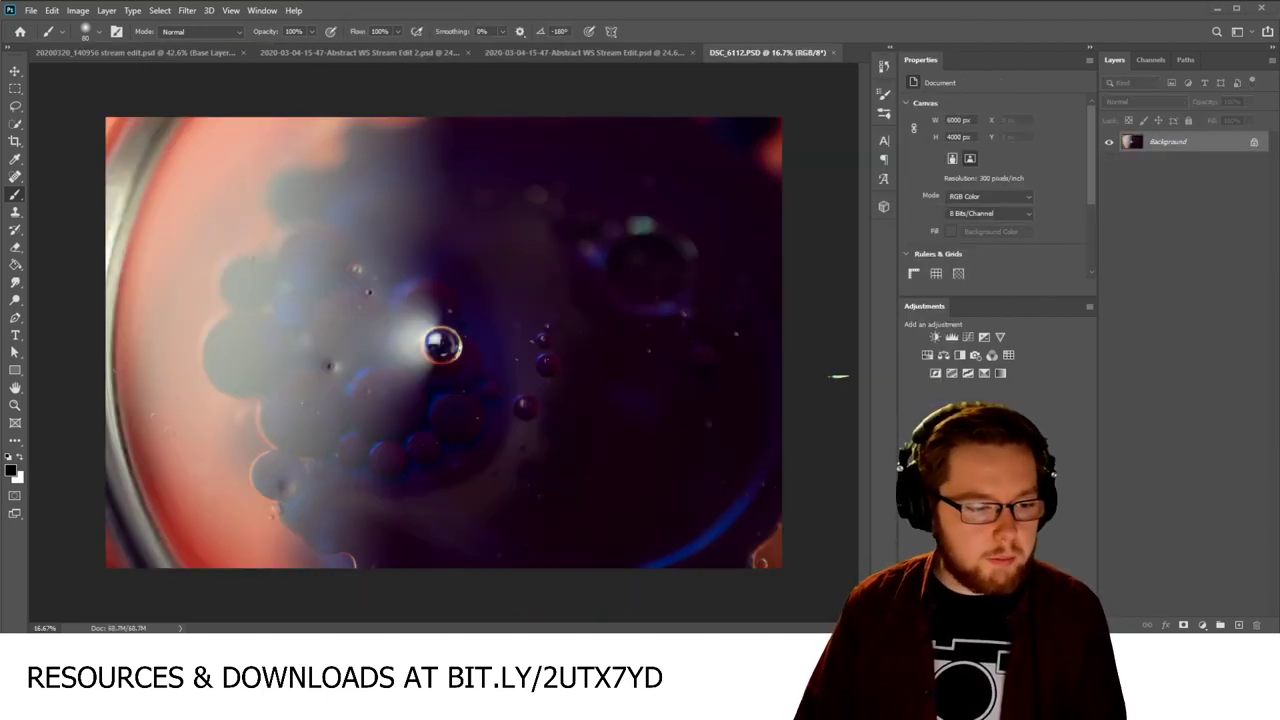
Step: Return to the samples folder, preview the similar photos DSC_6111.jpg, DSC_6112.jpg and DSC_6110.jpg, and examine their bubbles up close
key(alt+Tab)
double_click(600, 370)
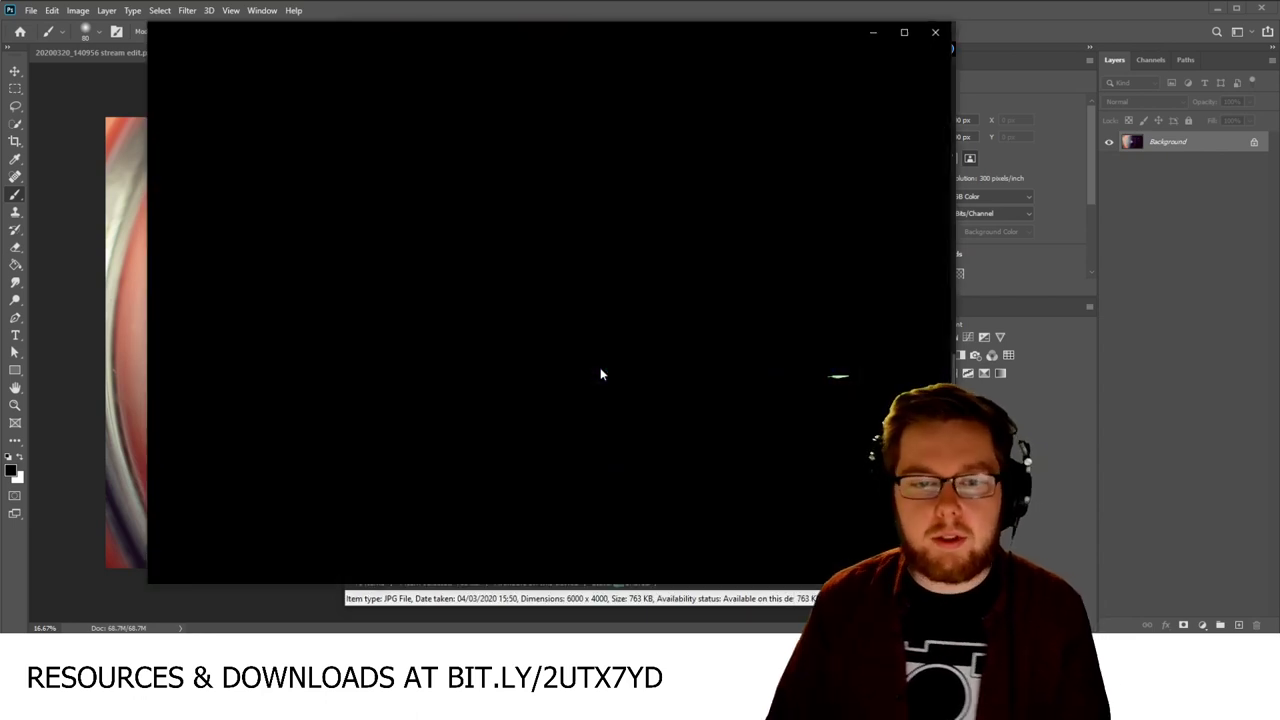
scroll(600, 374, down, 2)
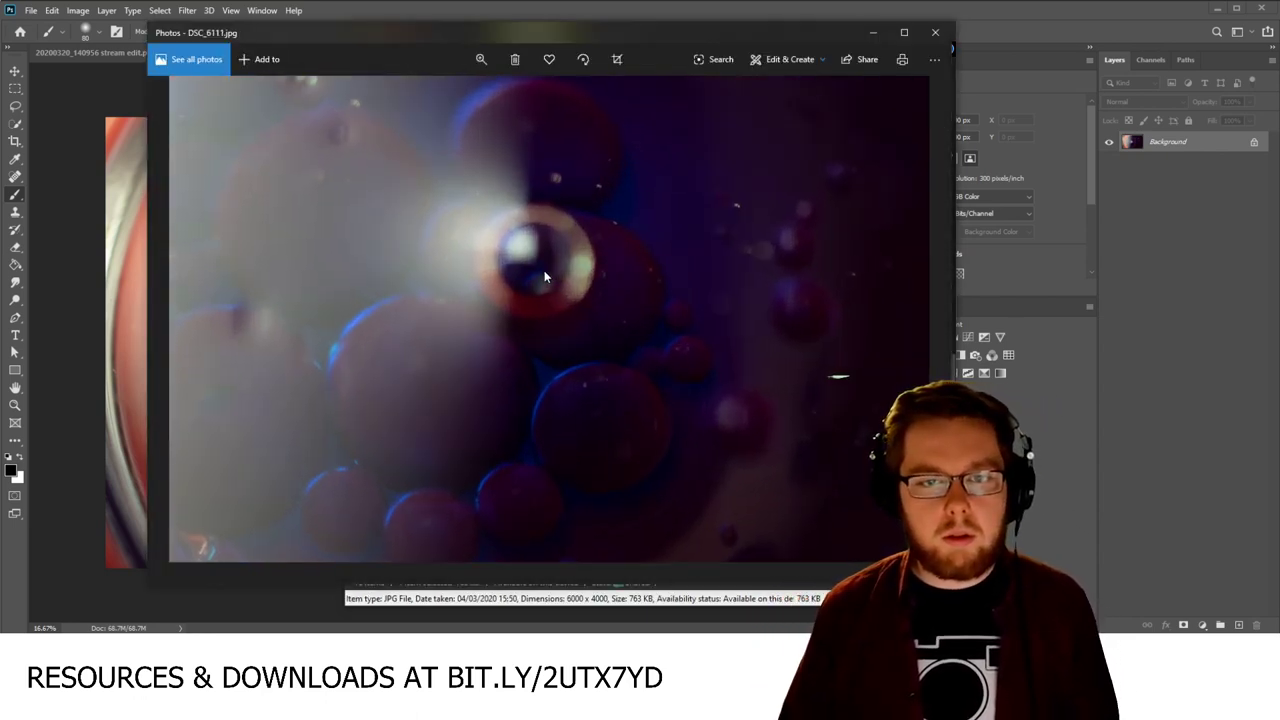
scroll(322, 313, down, 2)
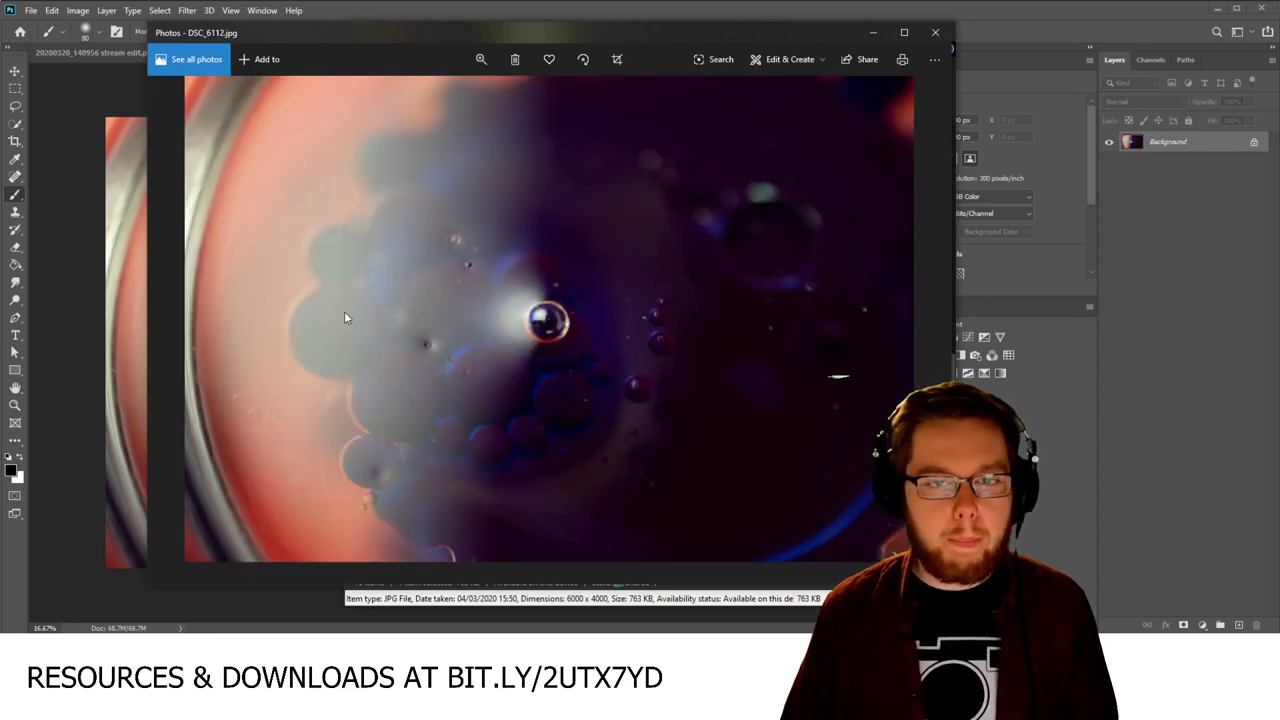
scroll(575, 302, down, 3)
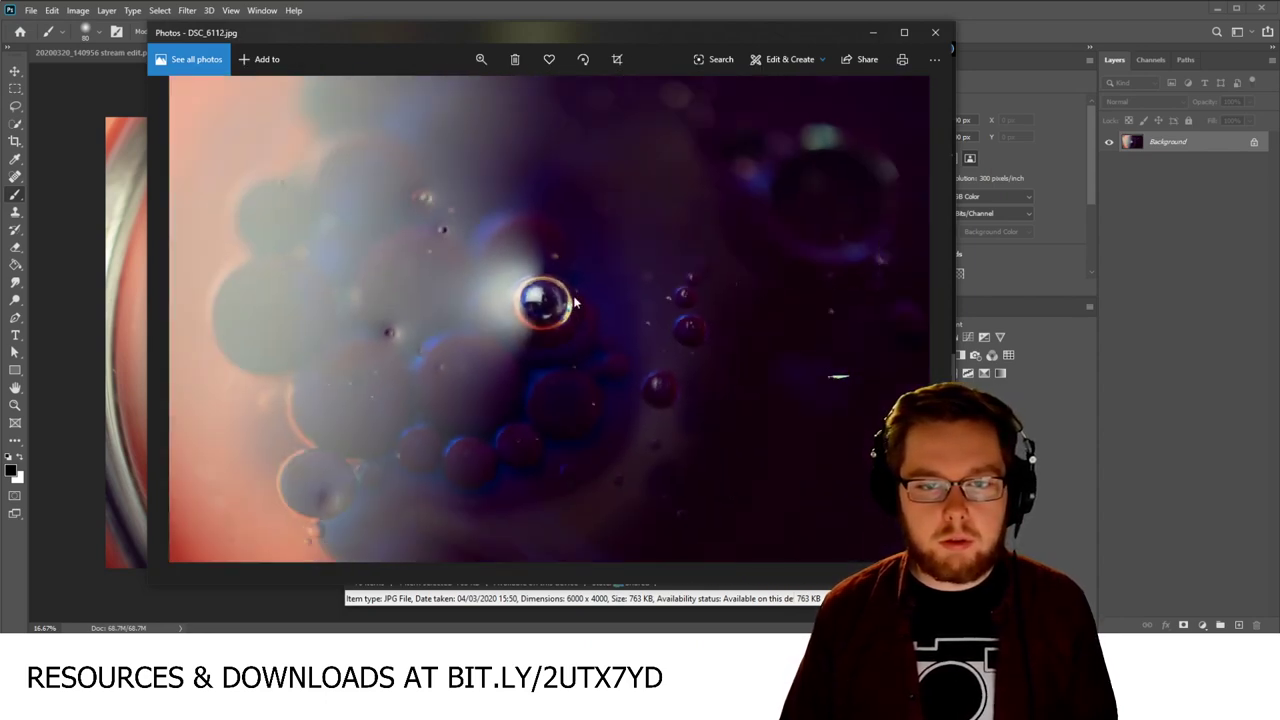
scroll(575, 302, up, 2)
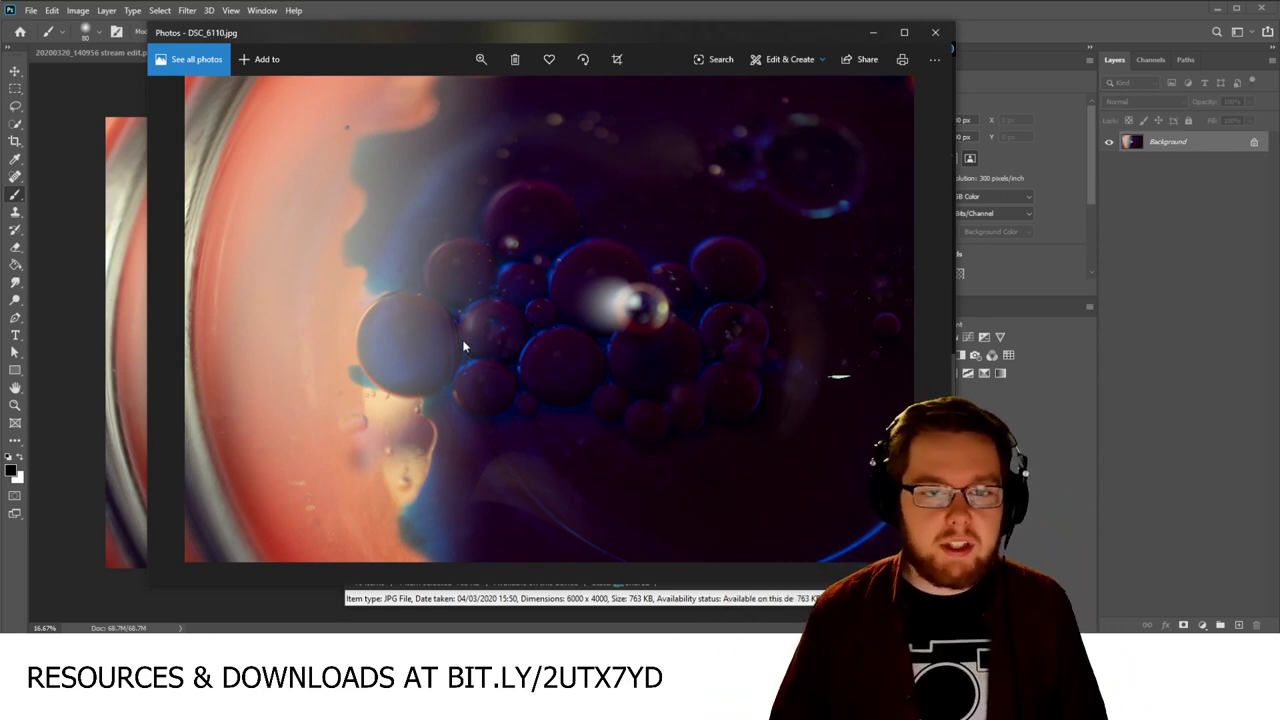
scroll(463, 346, up, 2)
drag(532, 292, 600, 292)
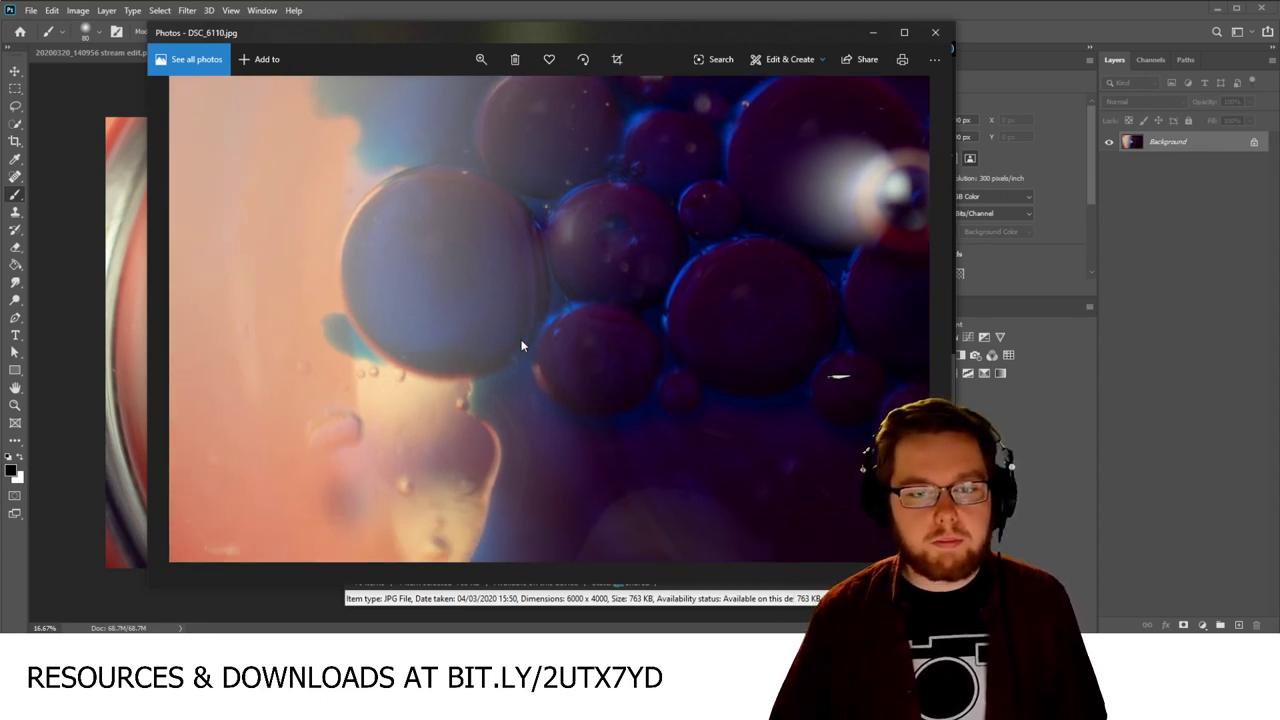
Step: Browse the sample photos back to DSC_6074.jpg, return to DSC_6110.jpg and close the photo preview
scroll(502, 344, down, 3)
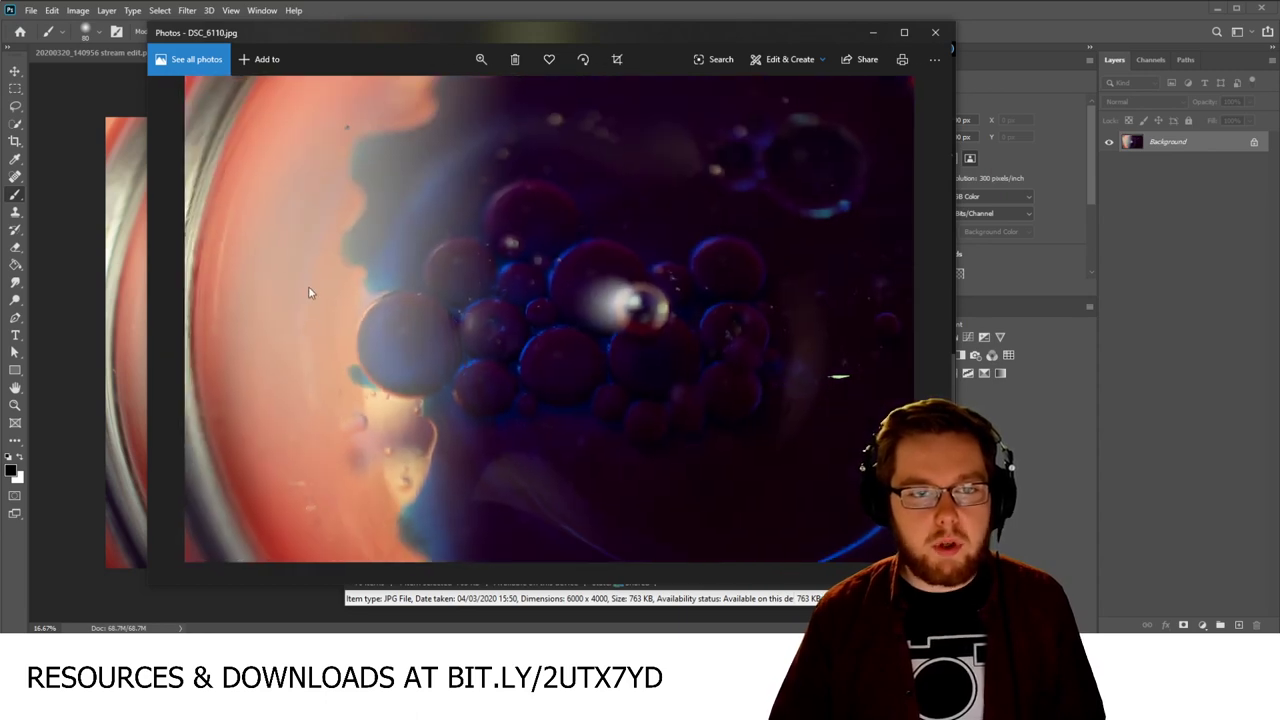
key(Left)
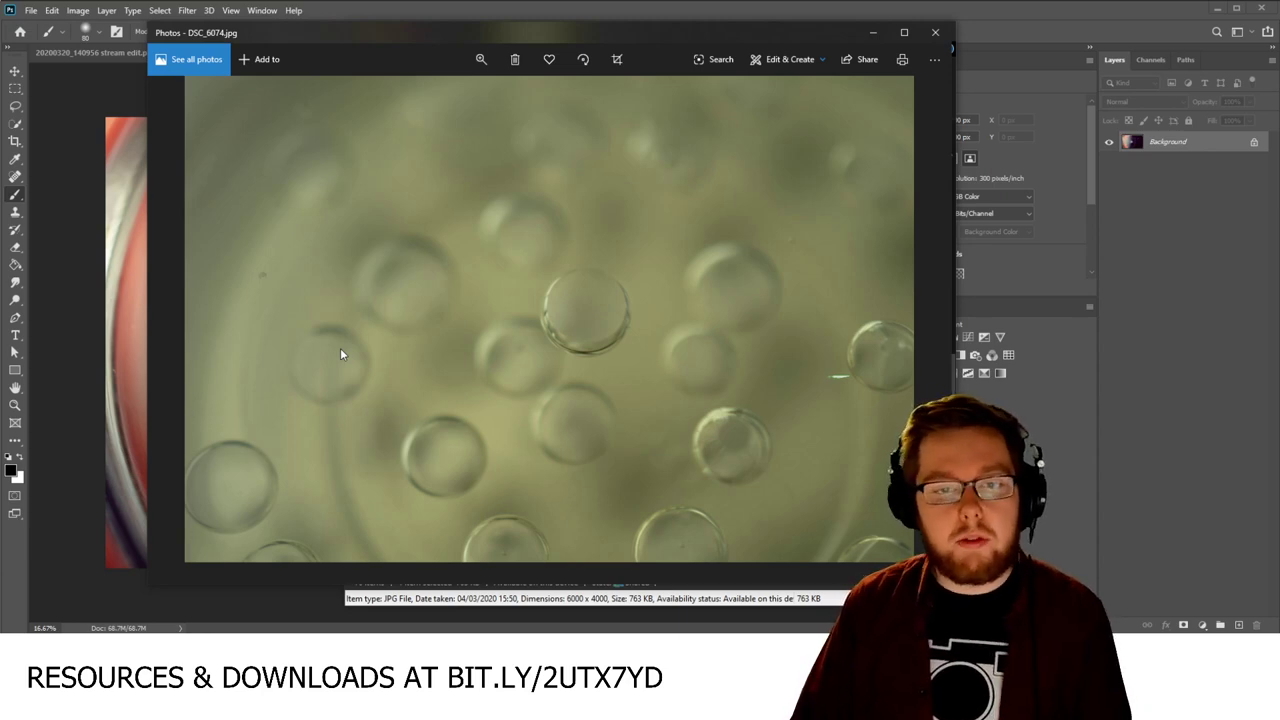
key(Right)
key(Right)
key(Right)
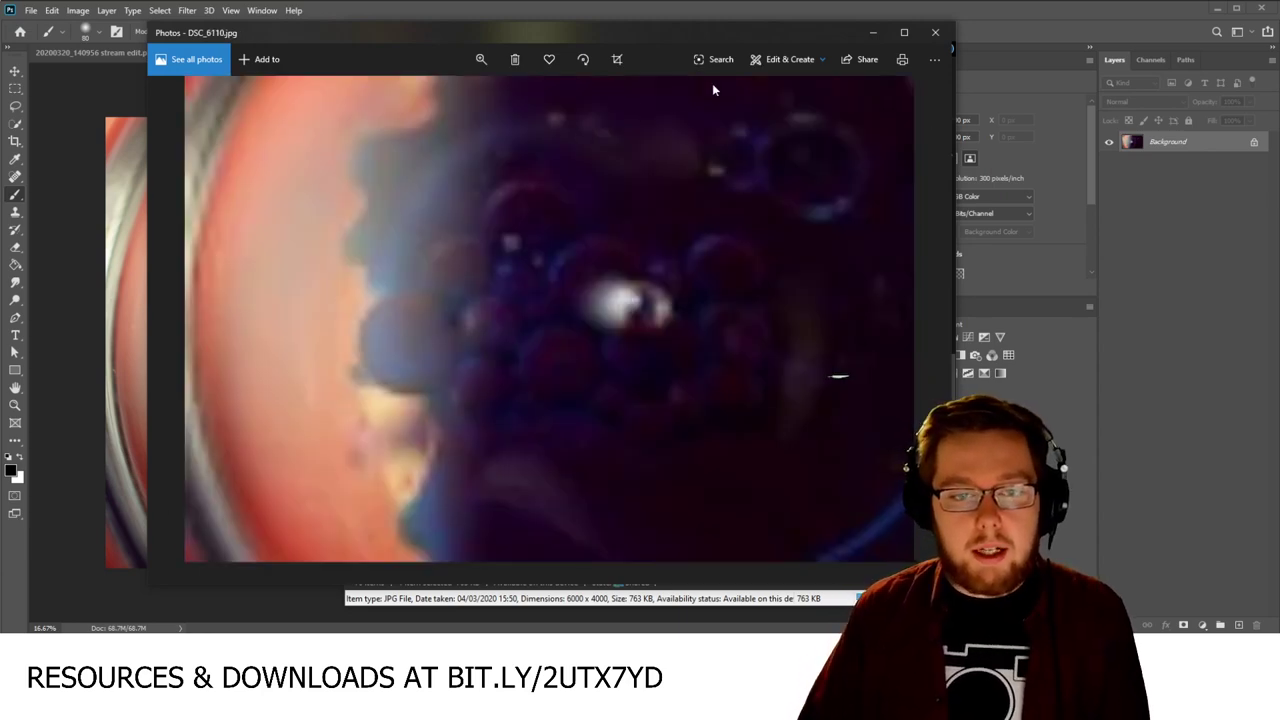
click(935, 32)
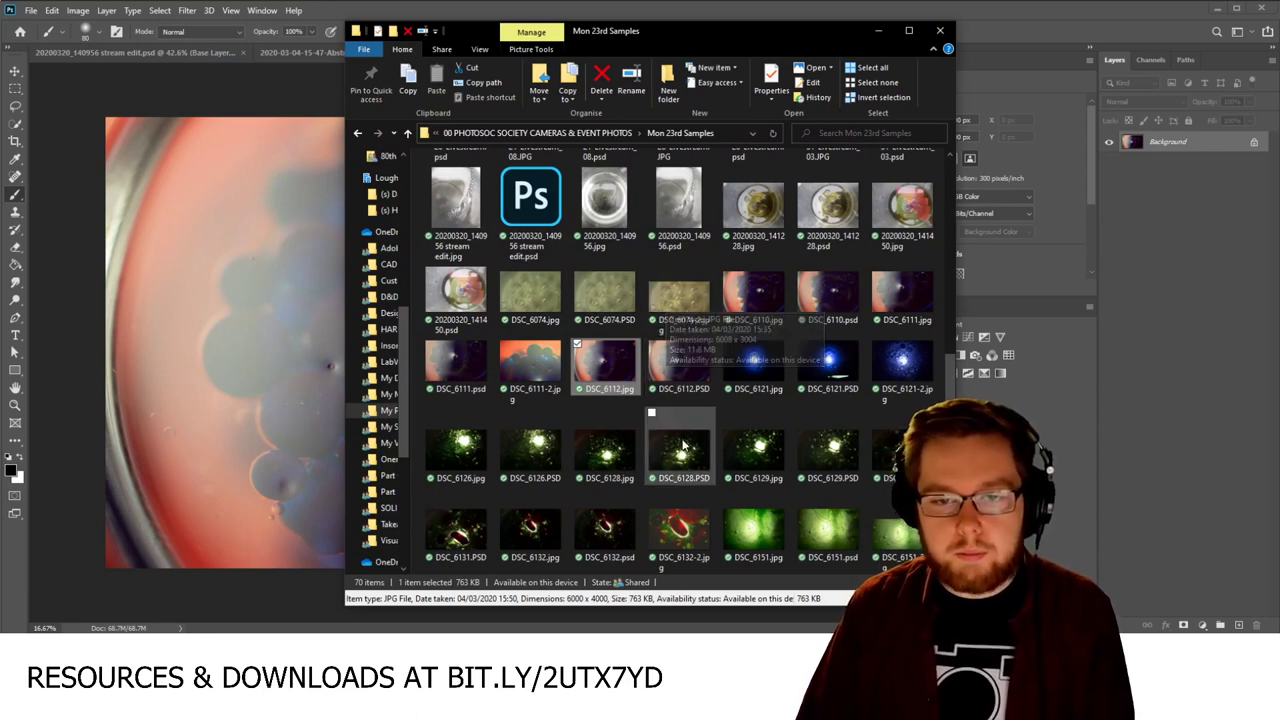
Step: Preview the green bubble photo DSC_6126.jpg from the samples folder and close the preview
click(465, 455)
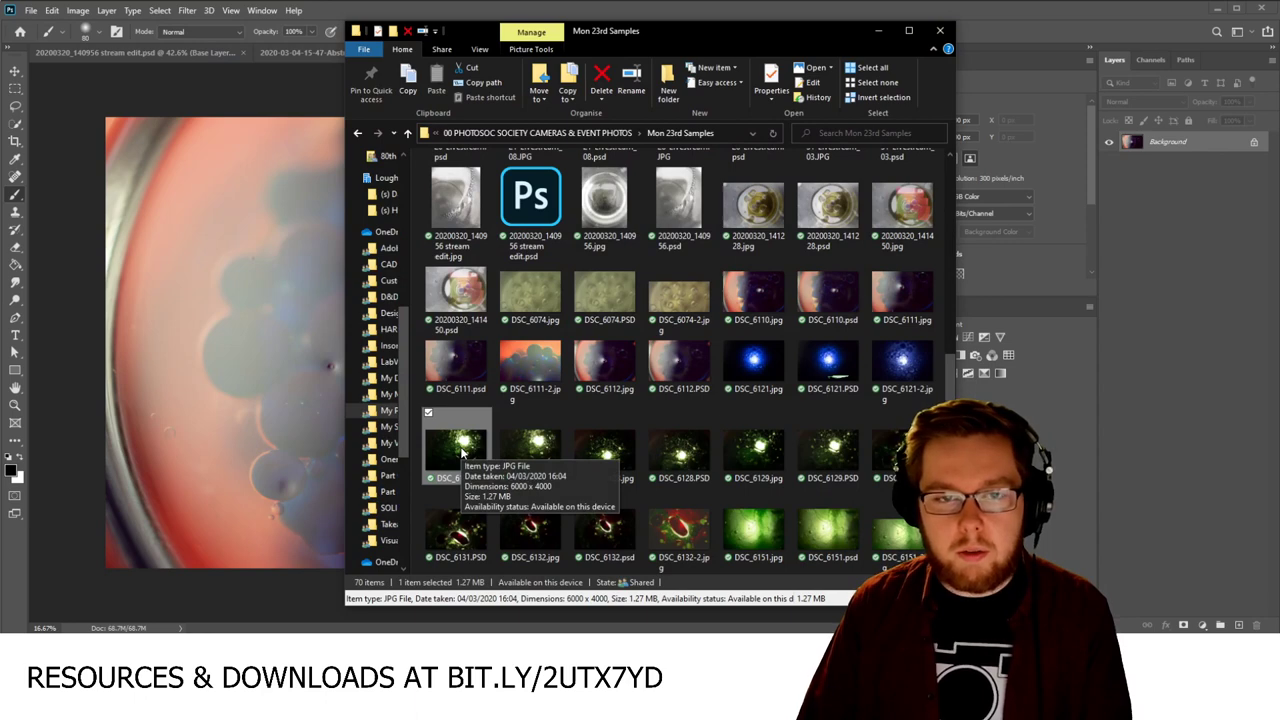
double_click(462, 453)
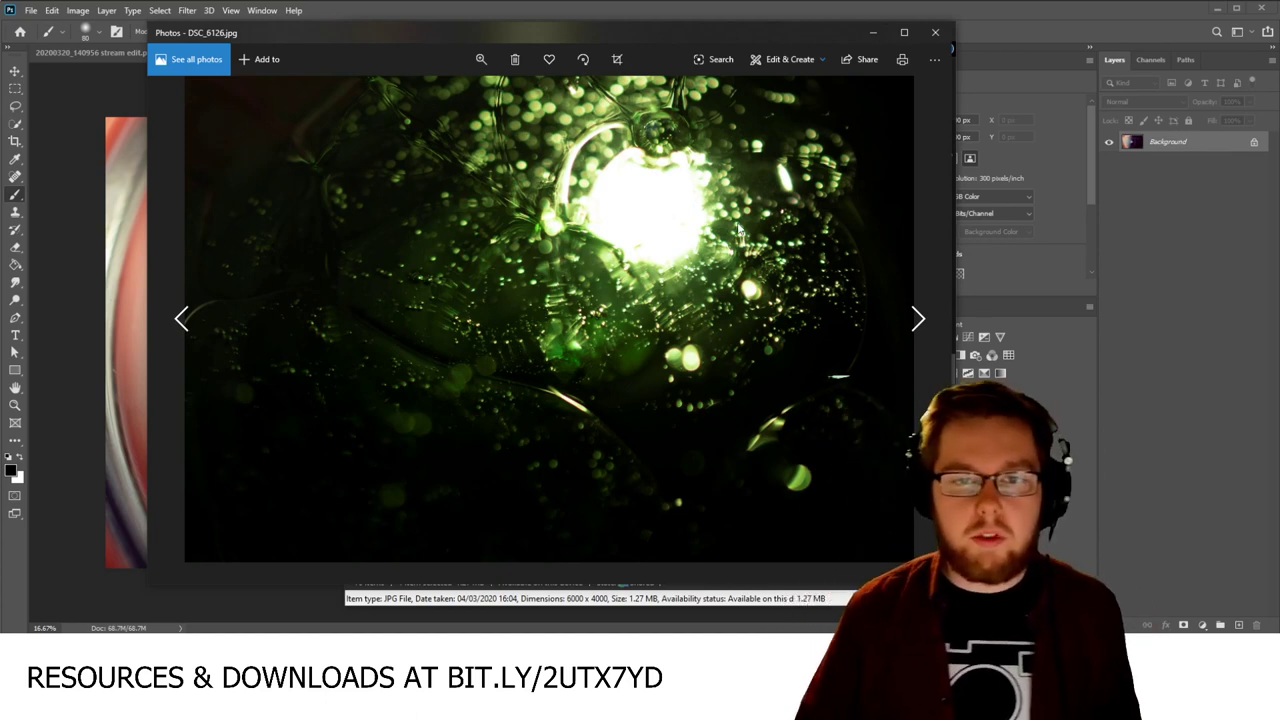
click(931, 38)
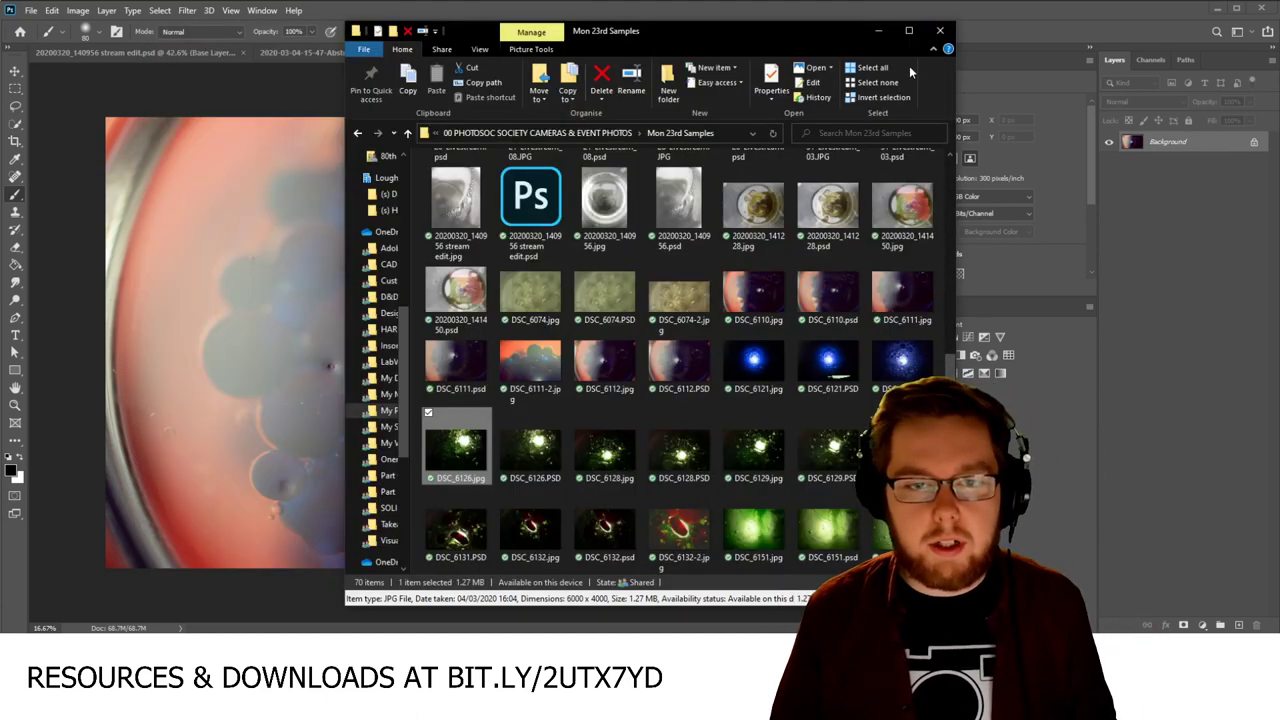
Step: Try unlocking the background layer of DSC_6126.PSD in Photoshop and close that document
click(525, 452)
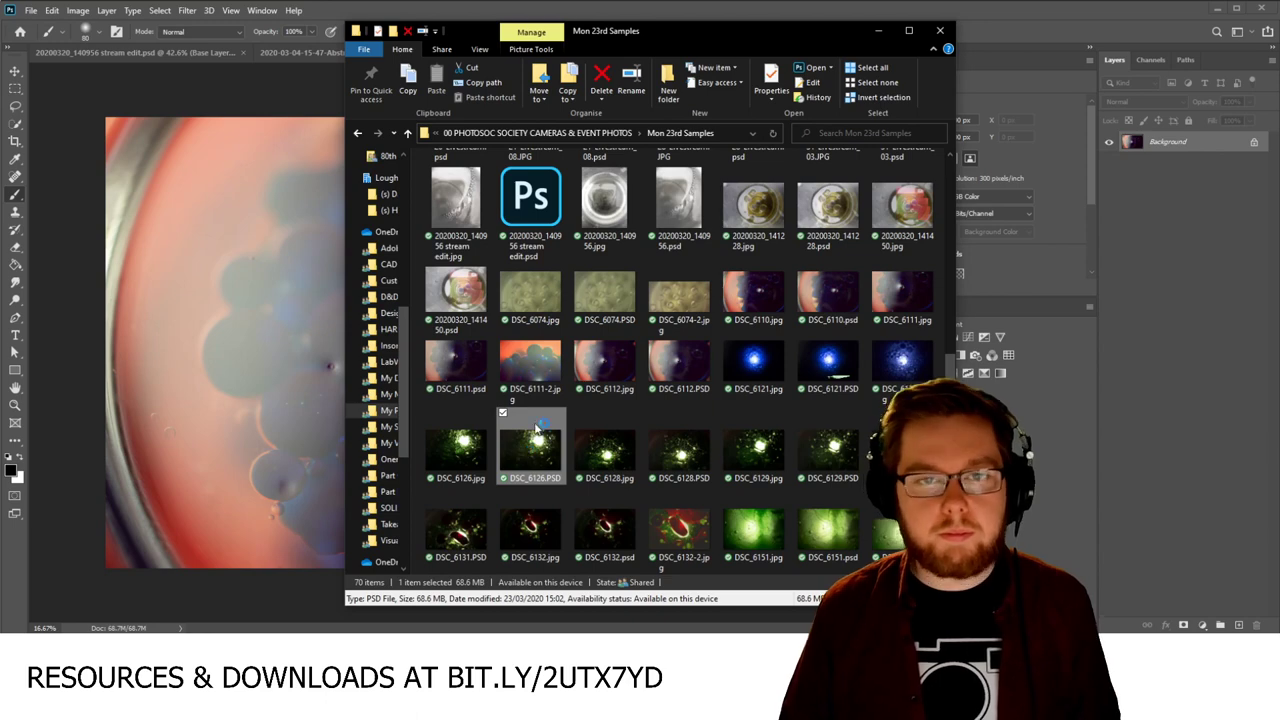
double_click(680, 362)
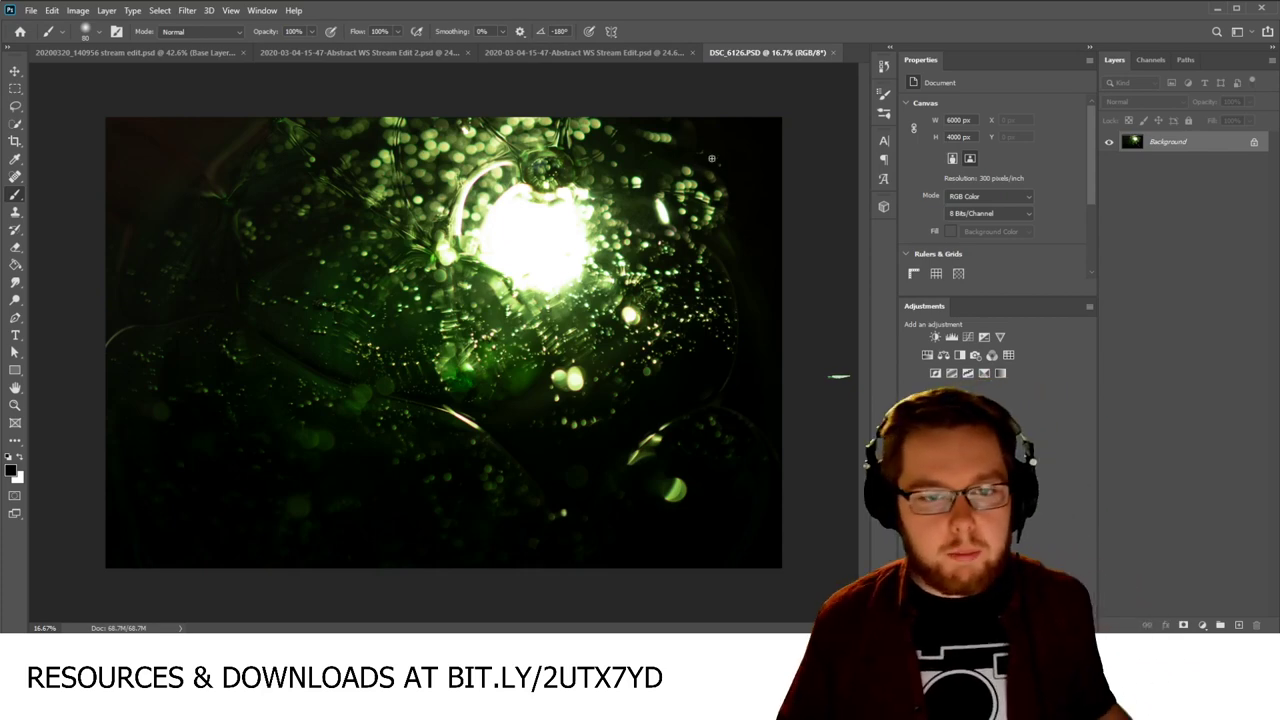
click(1255, 143)
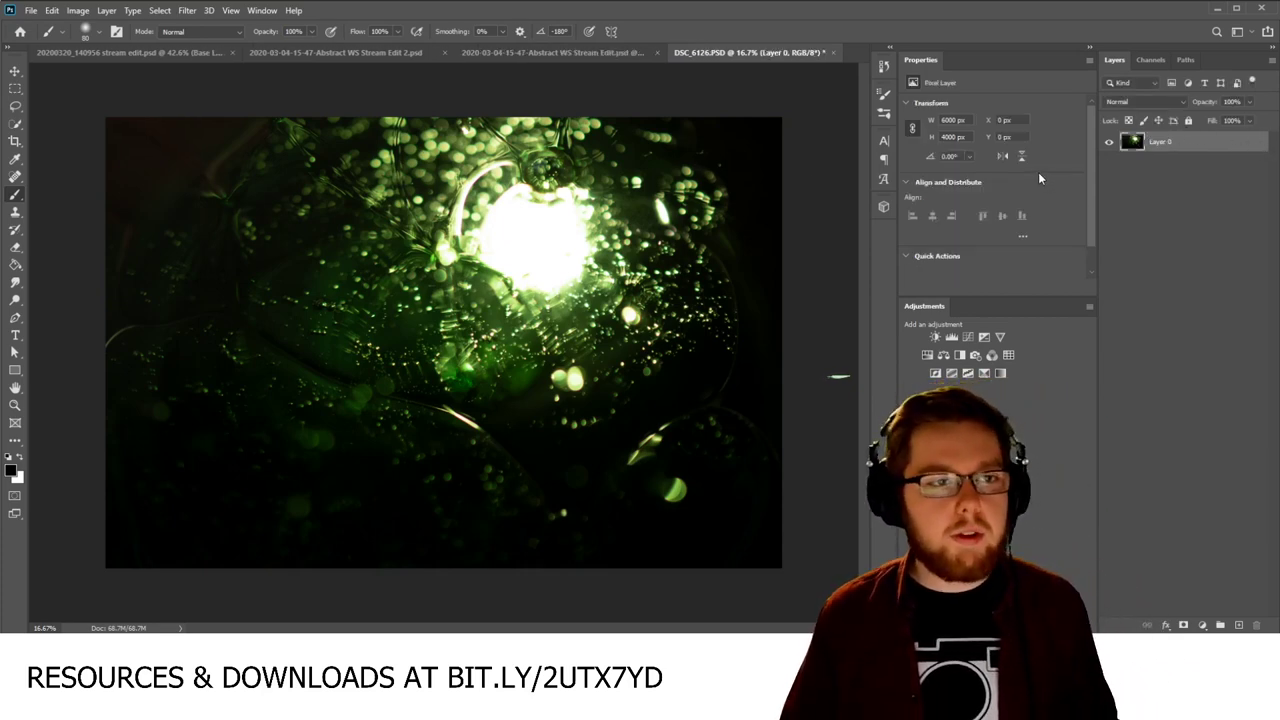
click(833, 52)
click(632, 247)
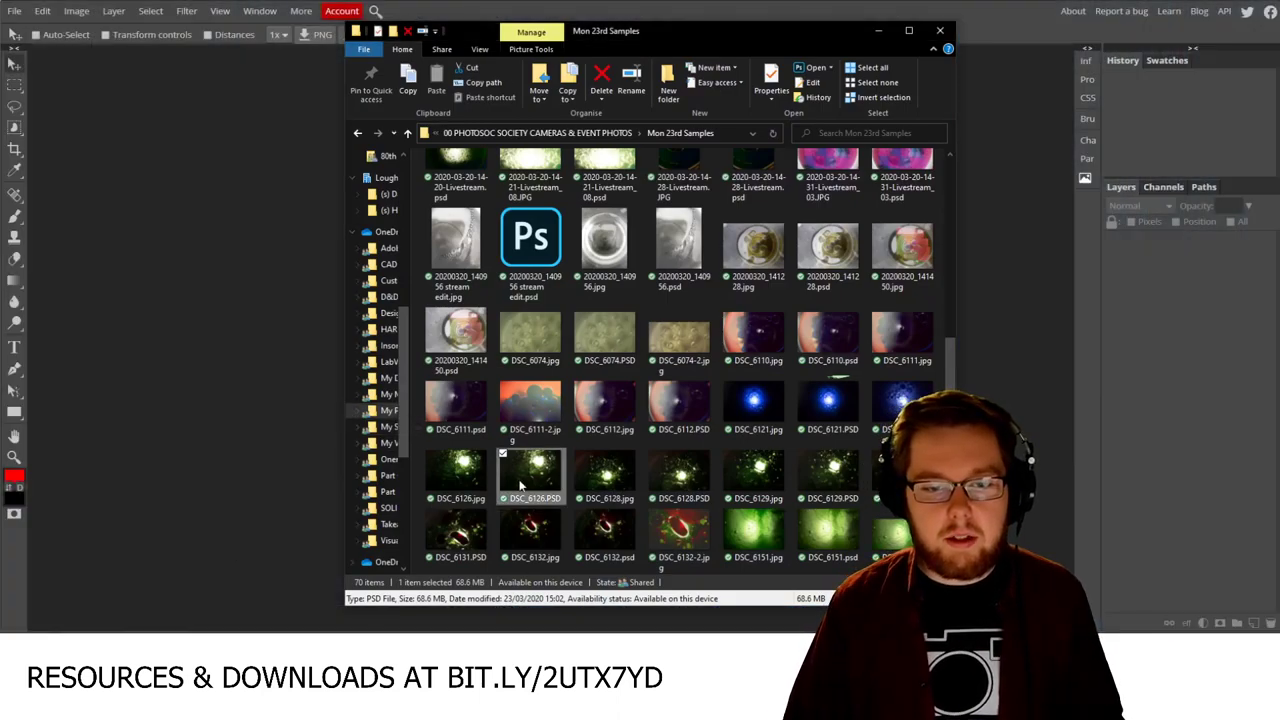
Step: Open DSC_6126.PSD from the Mon 23rd Samples folder in Photopea
drag(520, 485, 263, 402)
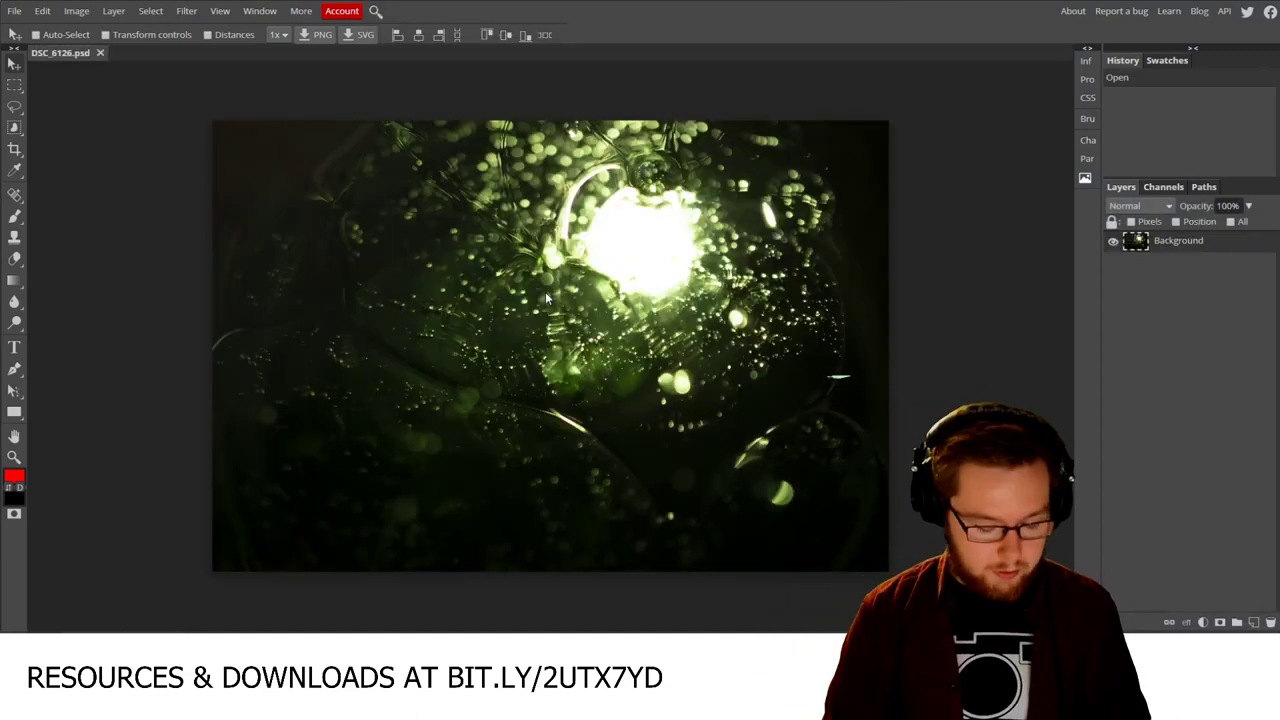
scroll(545, 295, up, 1)
scroll(545, 295, down, 1)
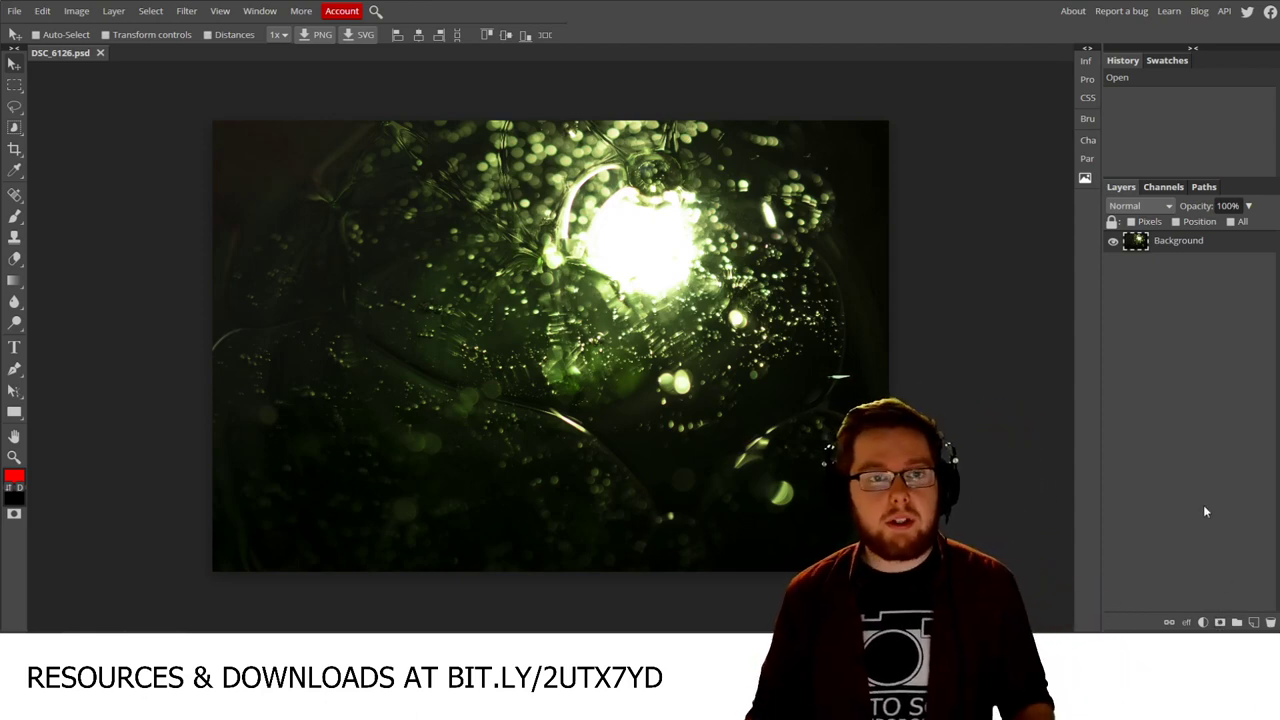
click(184, 11)
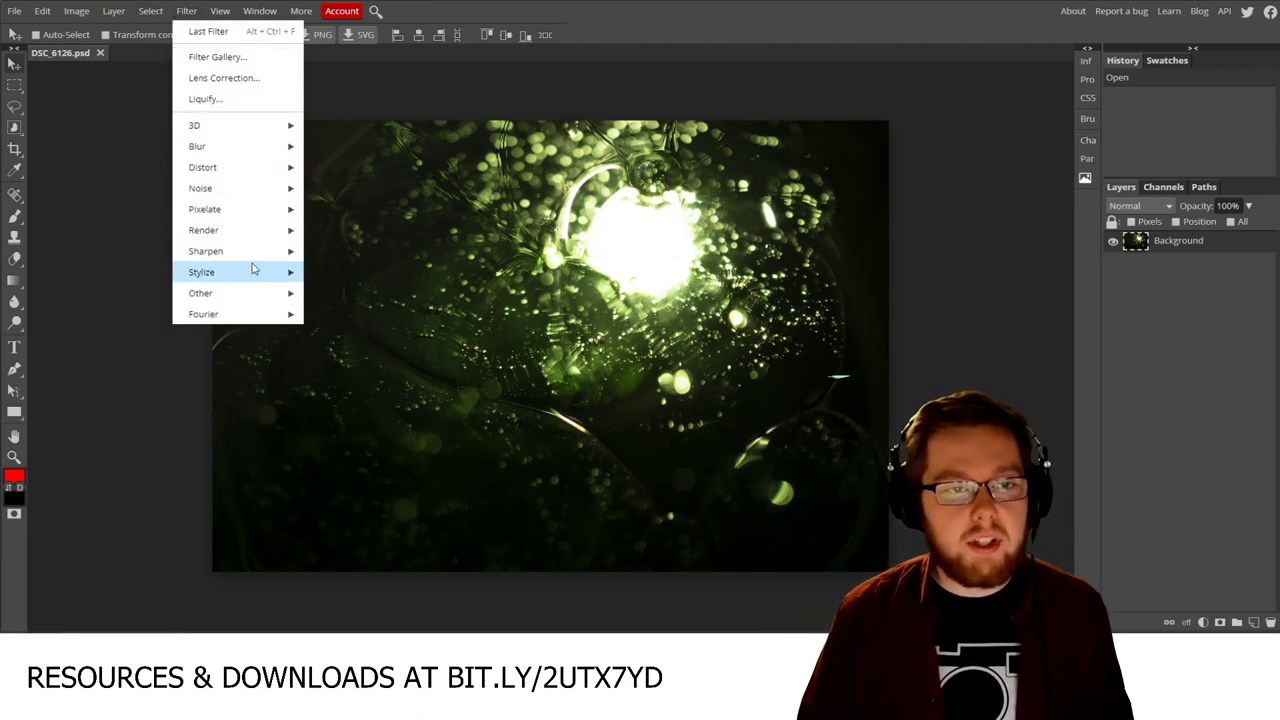
mouse_move(247, 296)
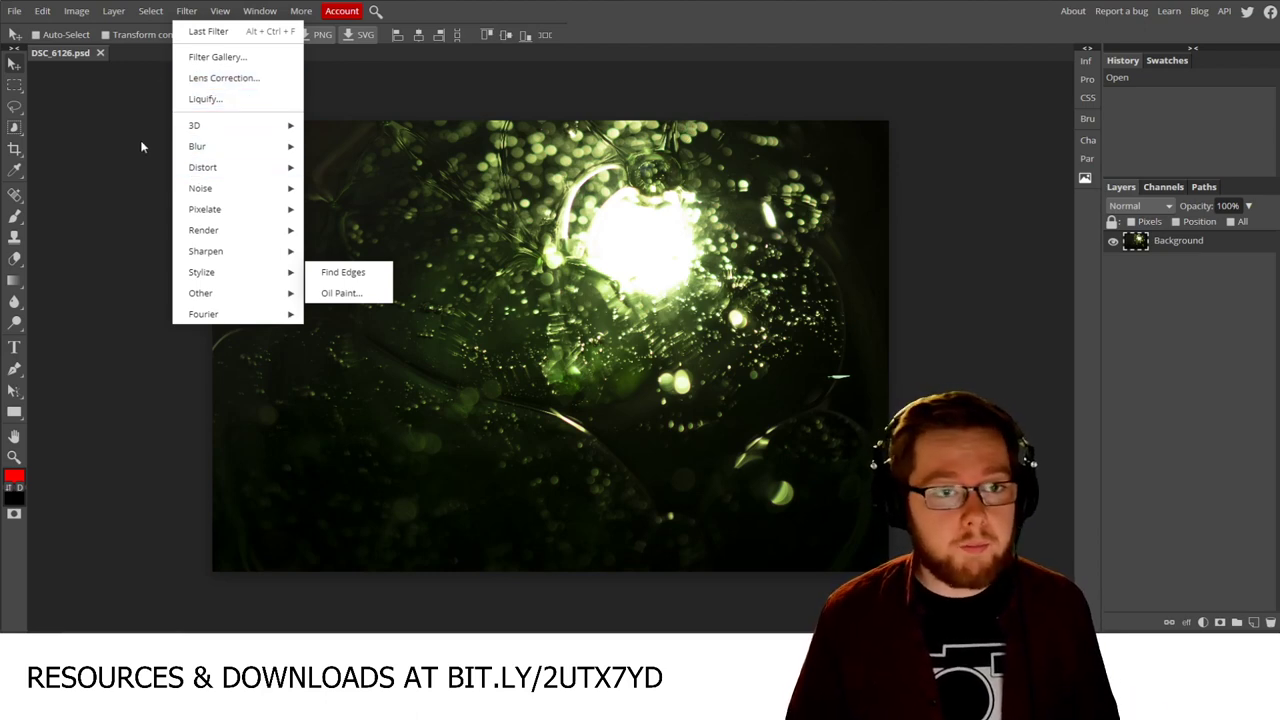
mouse_move(211, 146)
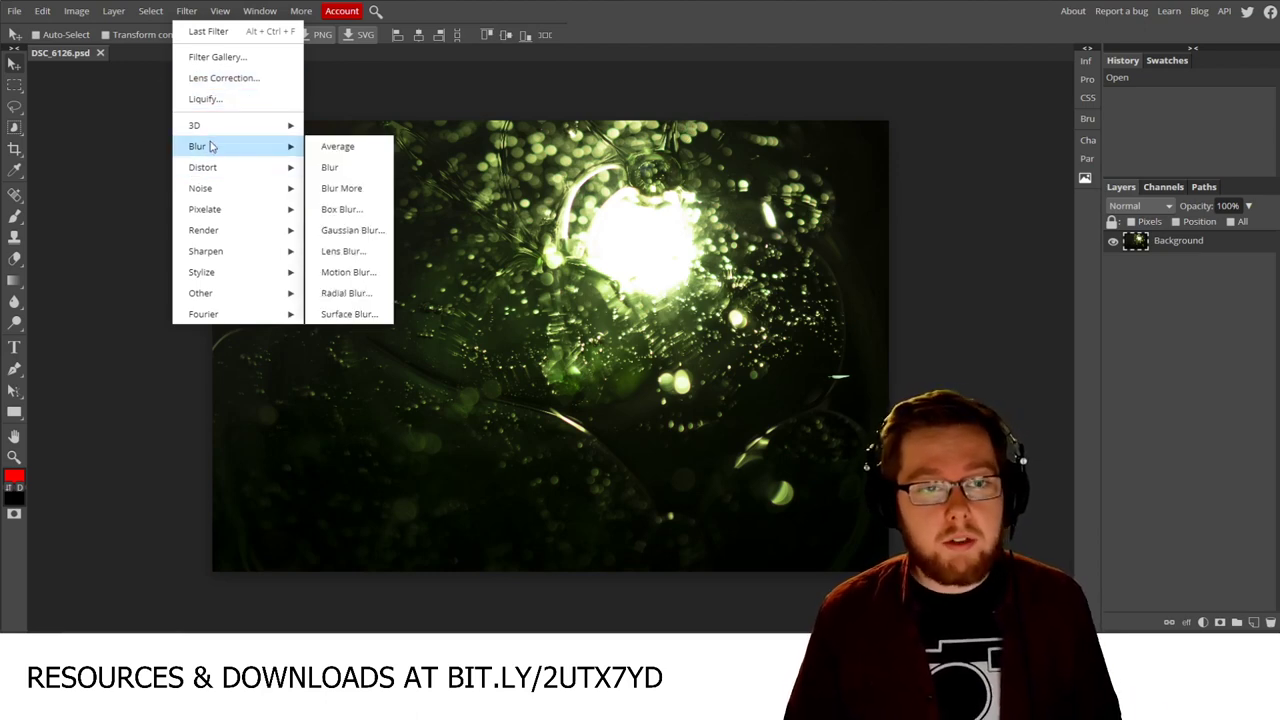
click(152, 152)
click(14, 148)
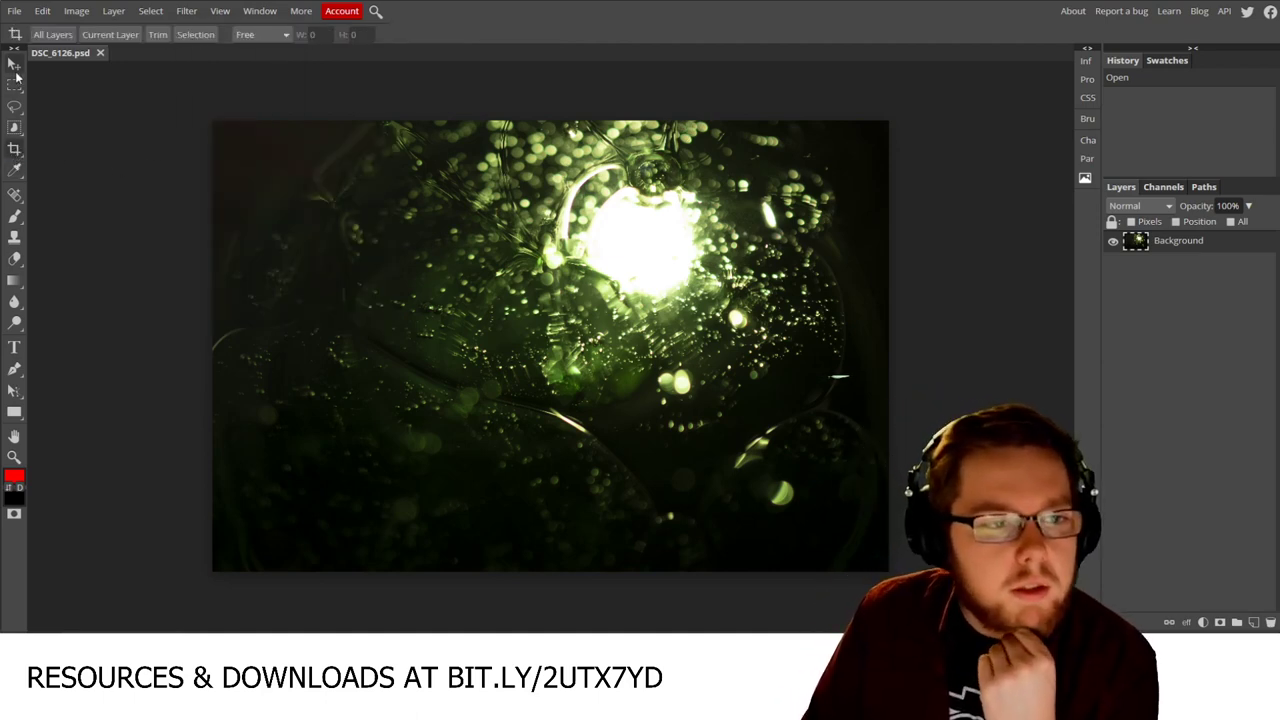
click(14, 64)
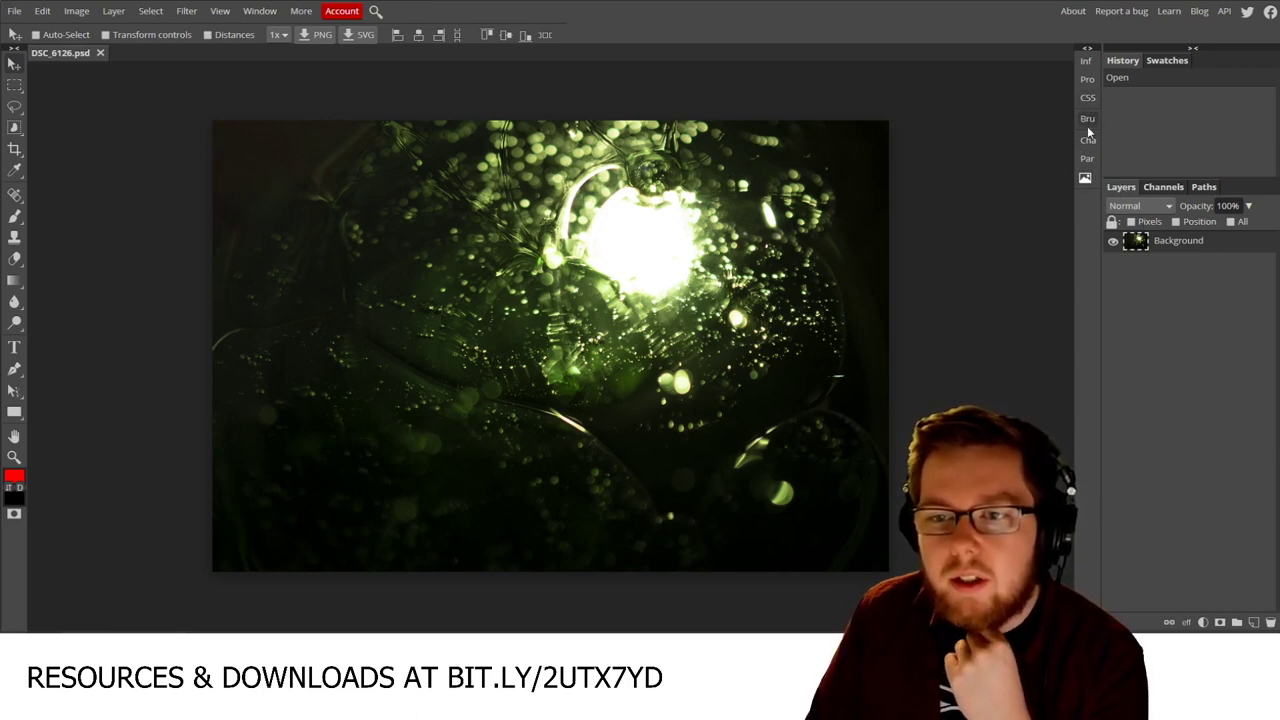
click(1087, 48)
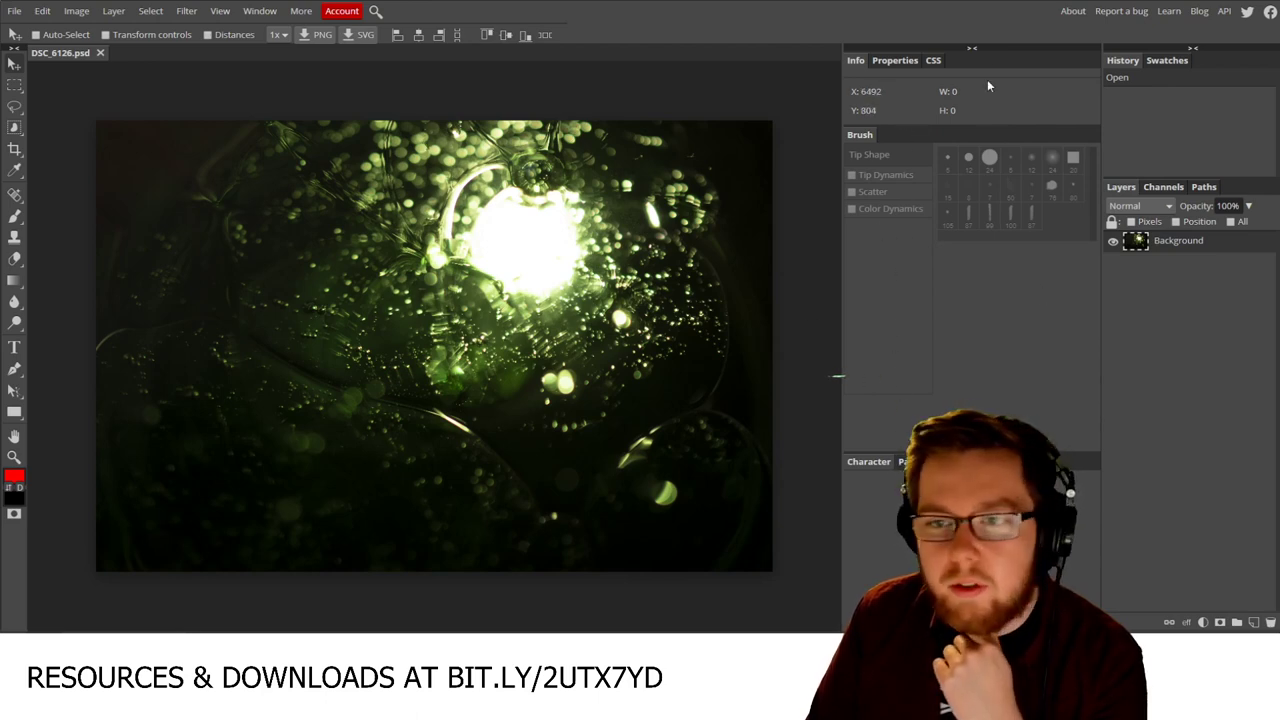
click(971, 49)
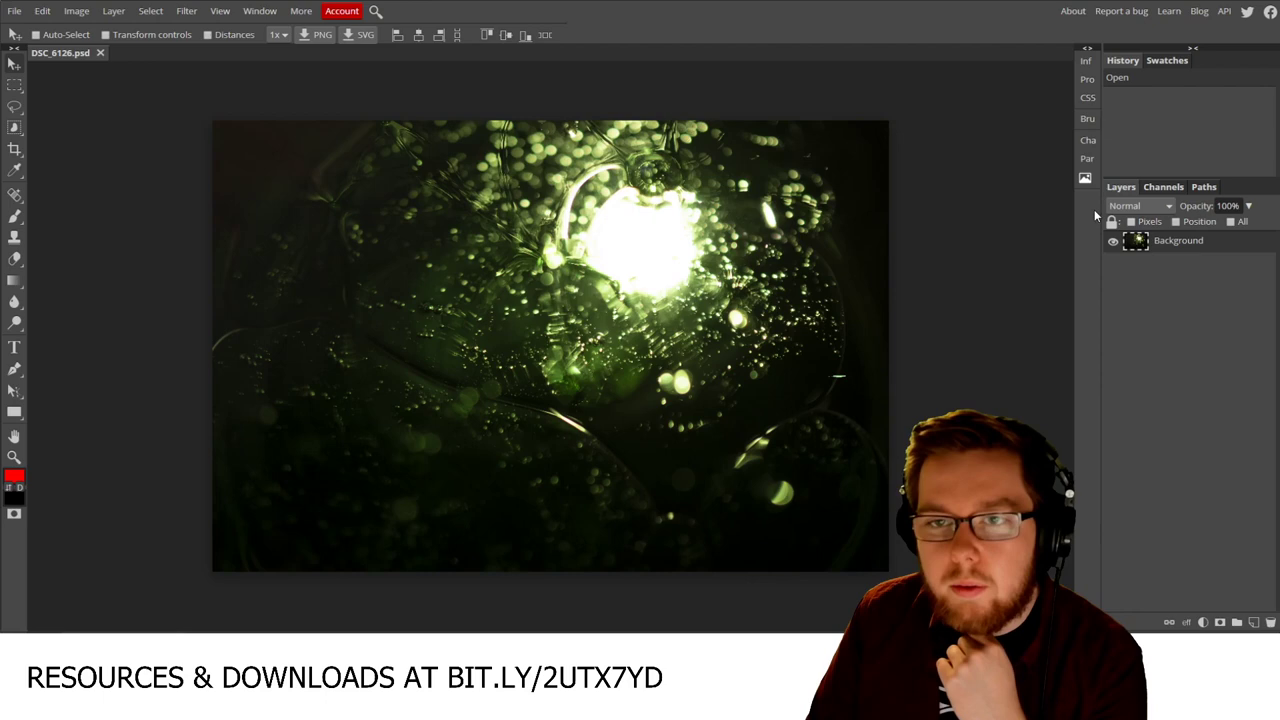
Step: Try an Exposure adjustment layer on the green bubble photo with exposure values such as 3.800 and -0.200, and delete the layer
click(1204, 622)
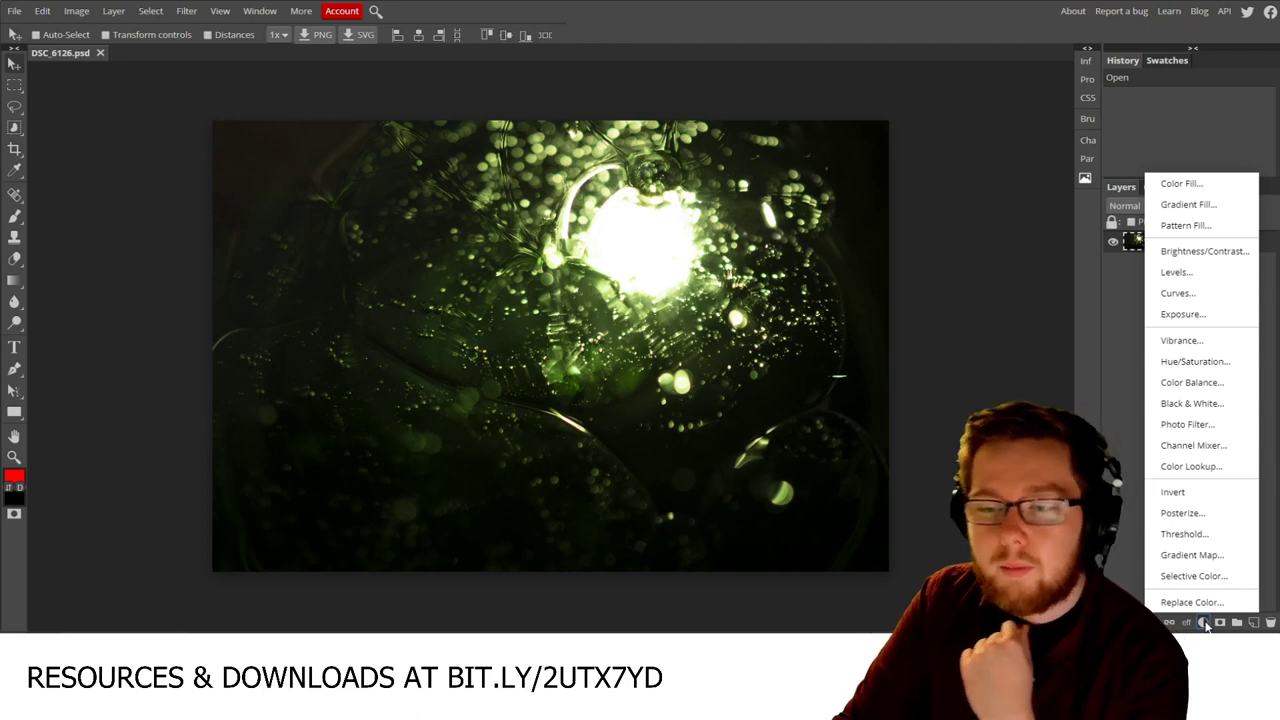
click(1180, 316)
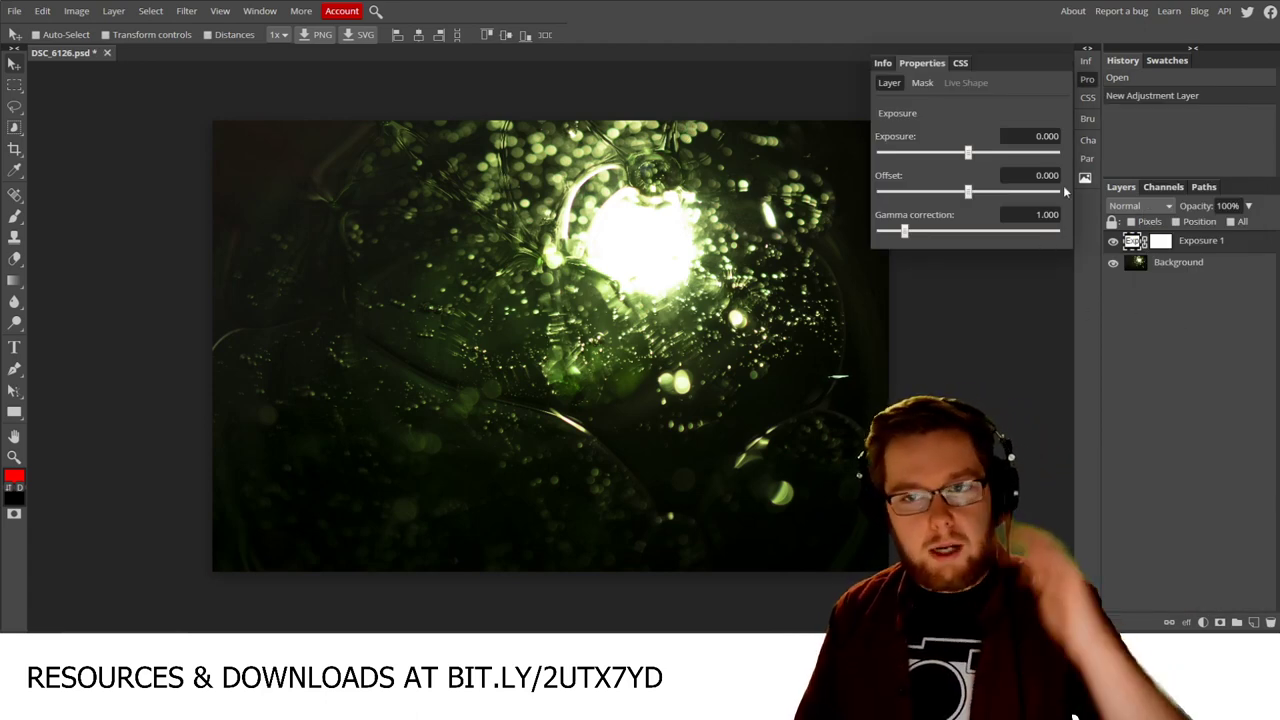
mouse_move(962, 158)
mouse_down()
mouse_move(997, 153)
mouse_move(961, 155)
mouse_move(986, 152)
mouse_up()
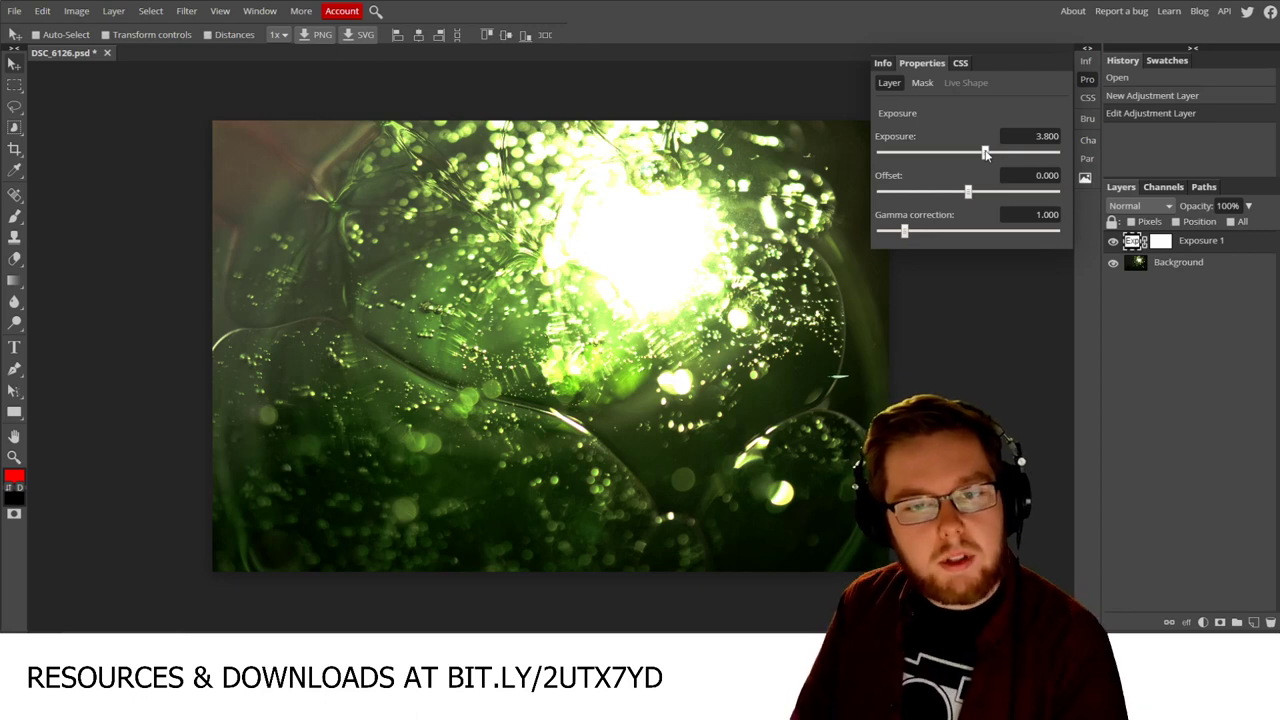
drag(986, 152, 967, 159)
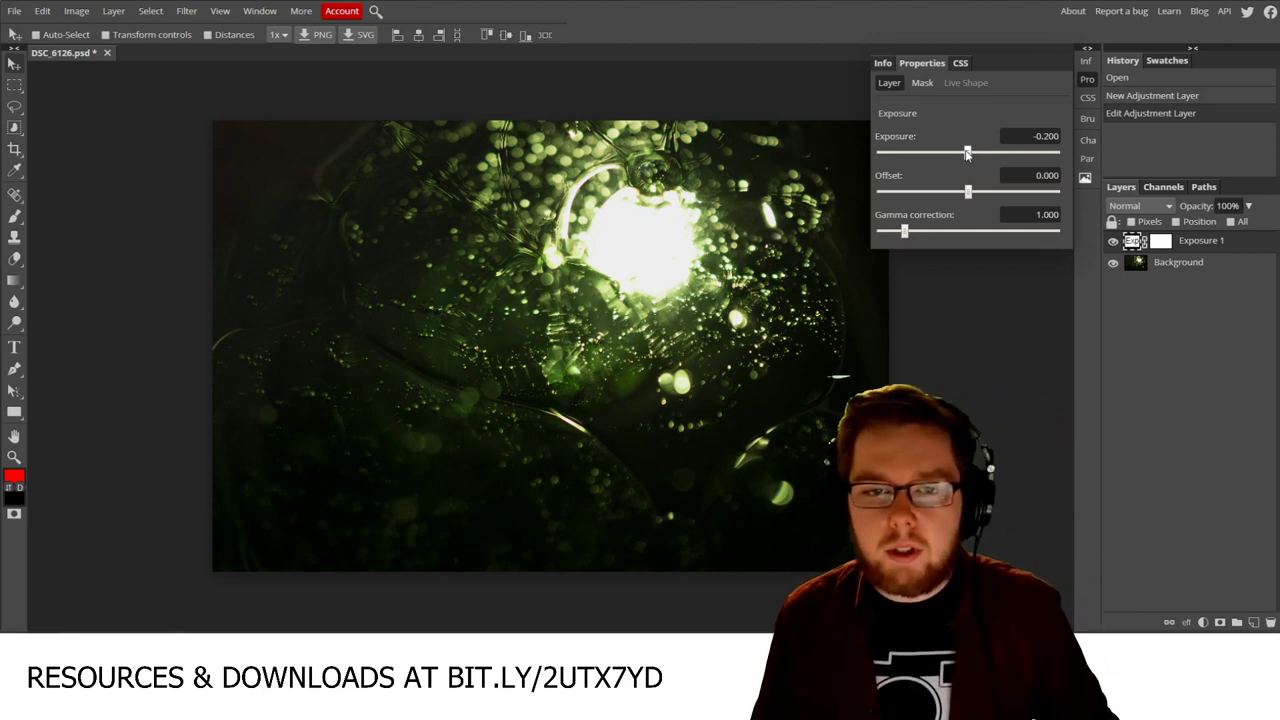
mouse_move(967, 159)
mouse_down()
mouse_move(980, 152)
mouse_move(968, 152)
mouse_up()
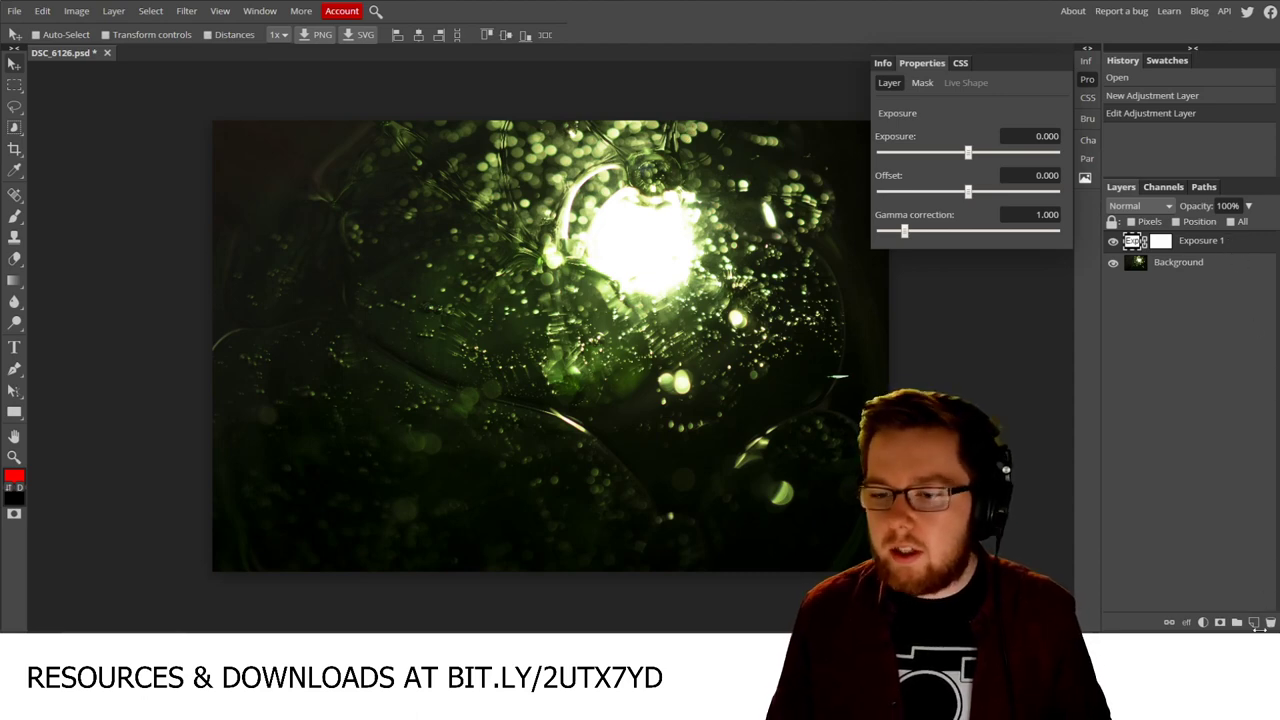
click(1271, 622)
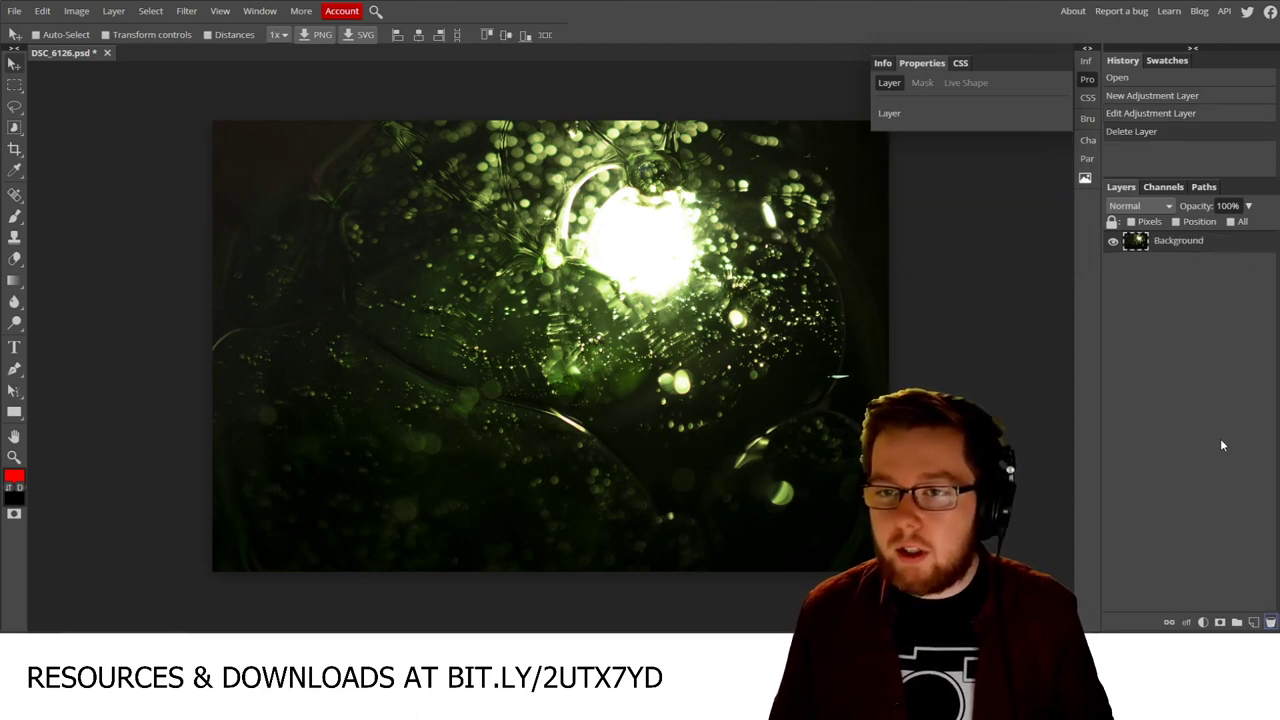
click(1087, 80)
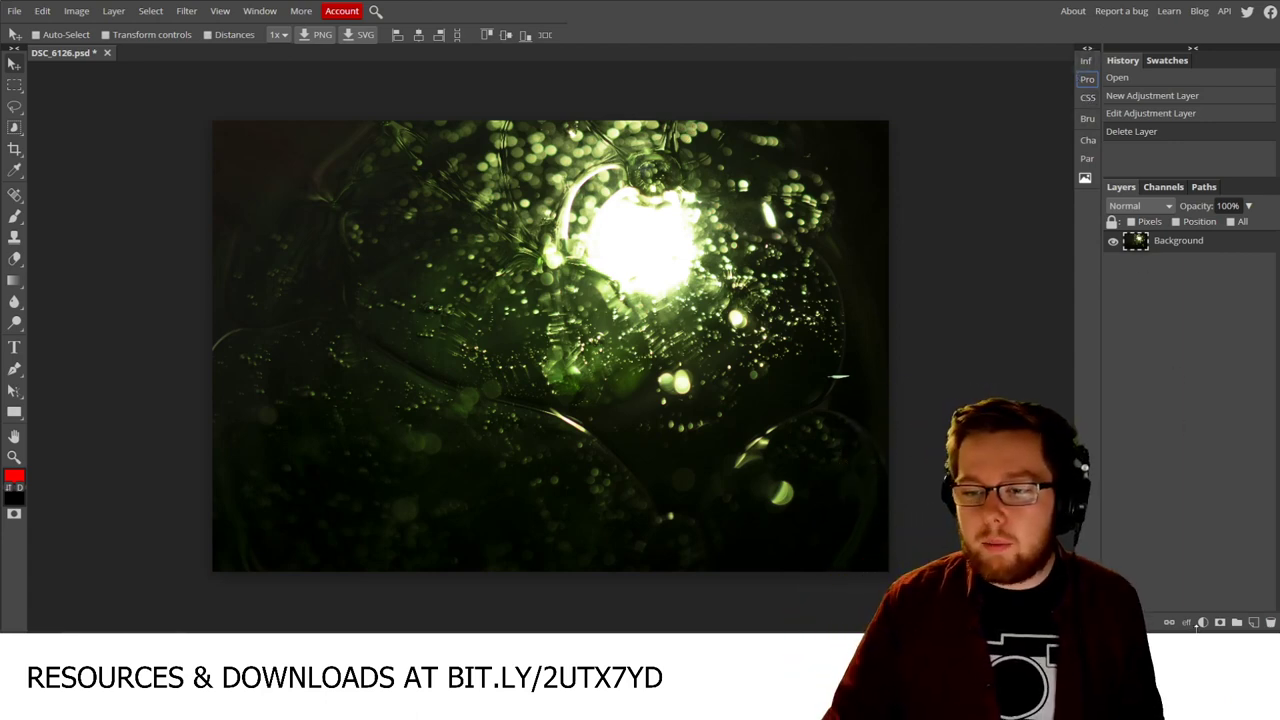
Step: Add a Curves adjustment layer that slightly lowers the white point and lifts the upper midtones to brighten the photo
click(1203, 622)
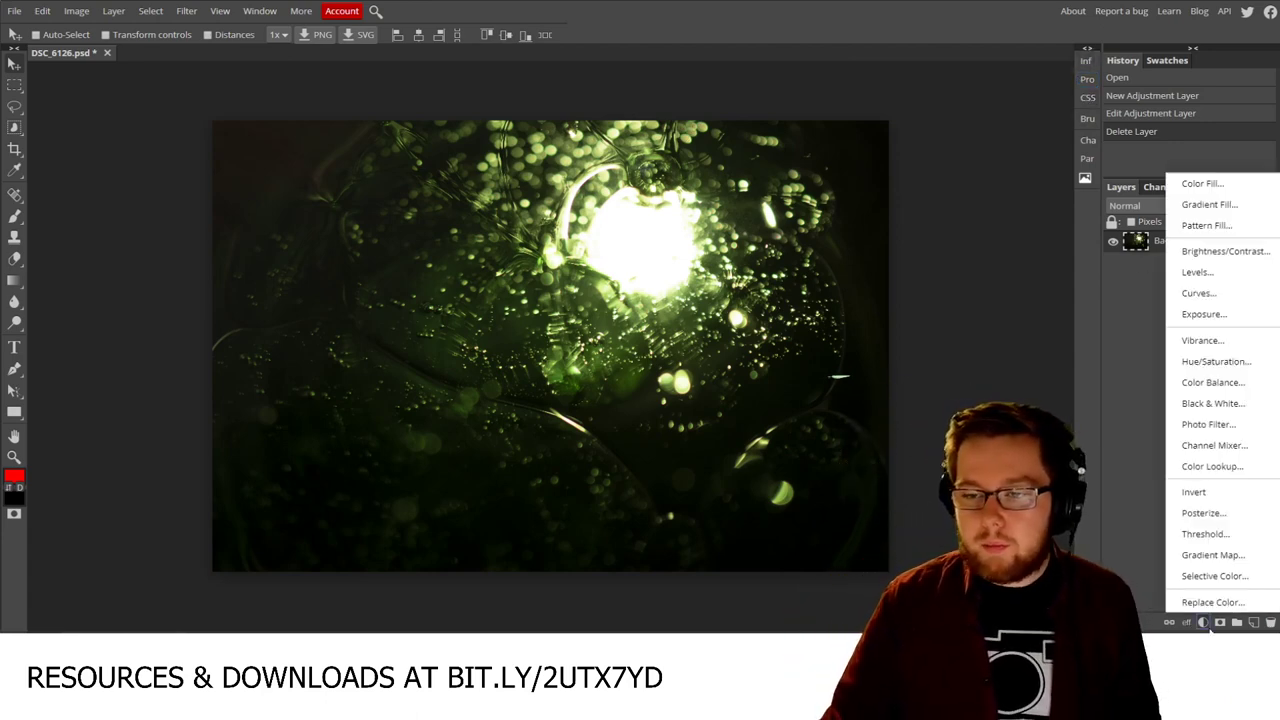
click(1198, 293)
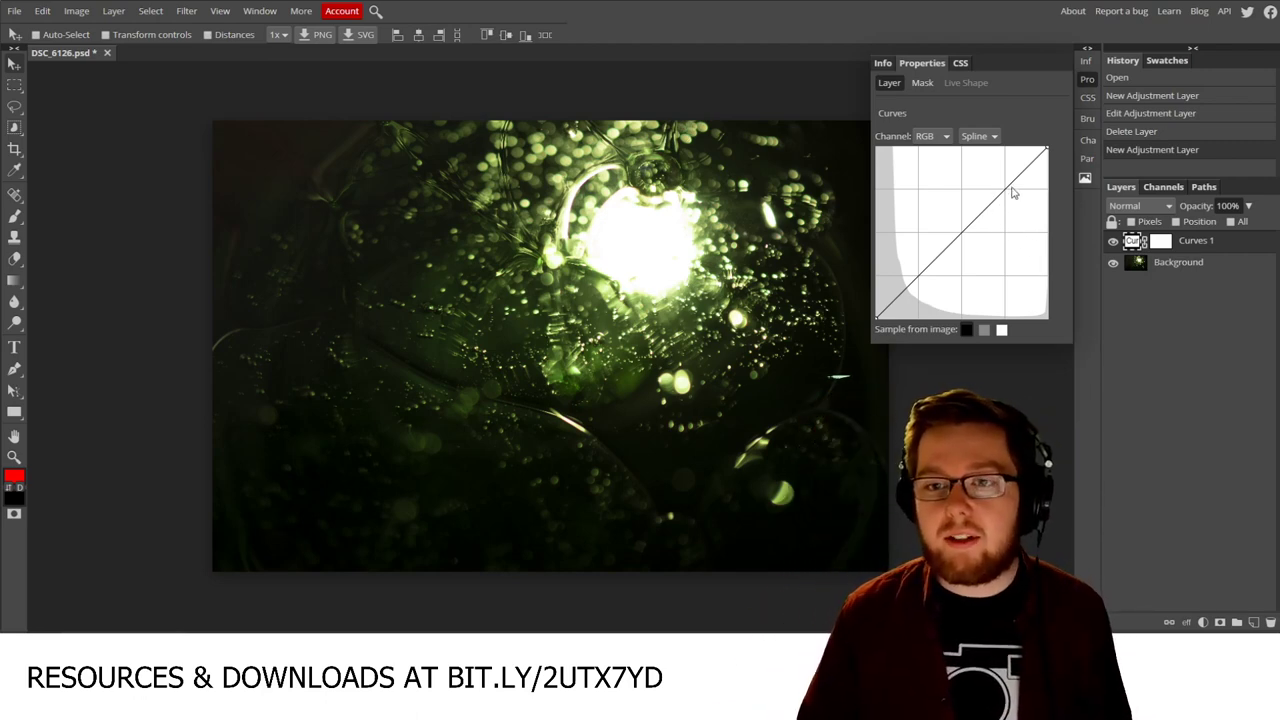
mouse_move(1008, 195)
mouse_down()
mouse_move(1005, 165)
mouse_move(1023, 216)
mouse_move(1010, 171)
mouse_move(1012, 189)
mouse_up()
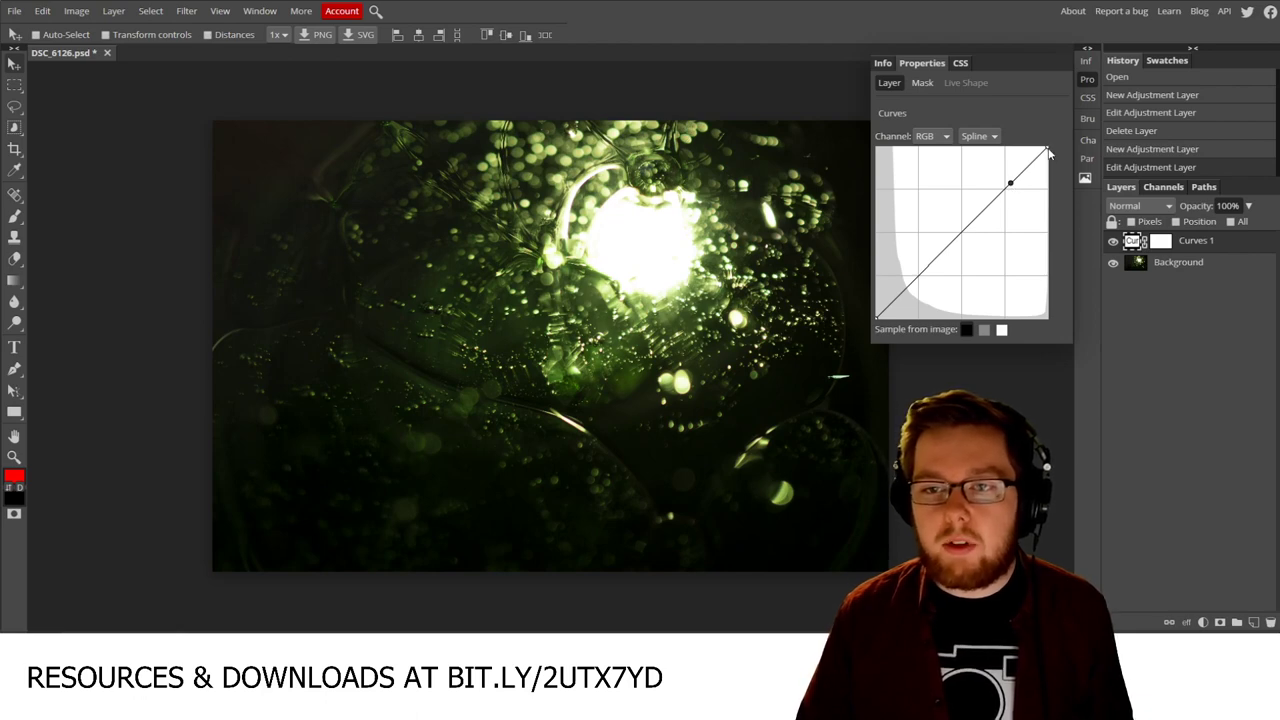
drag(1049, 153, 1112, 173)
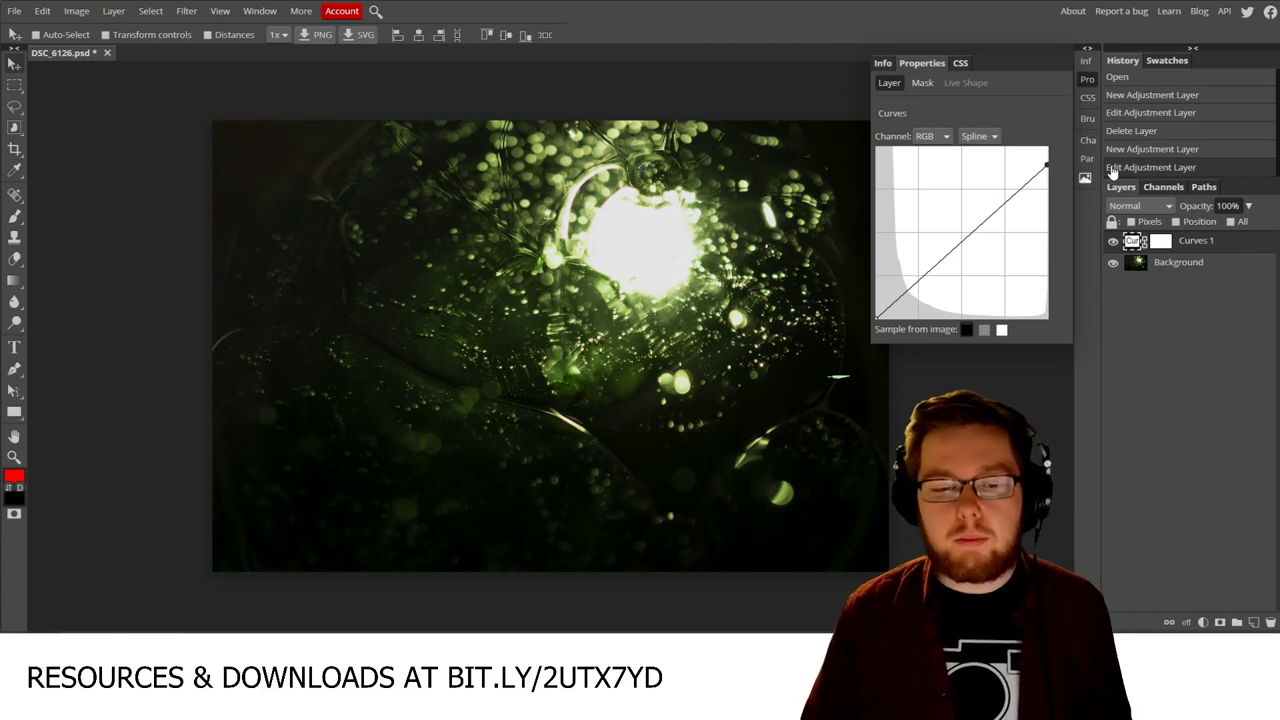
drag(1010, 205, 1011, 177)
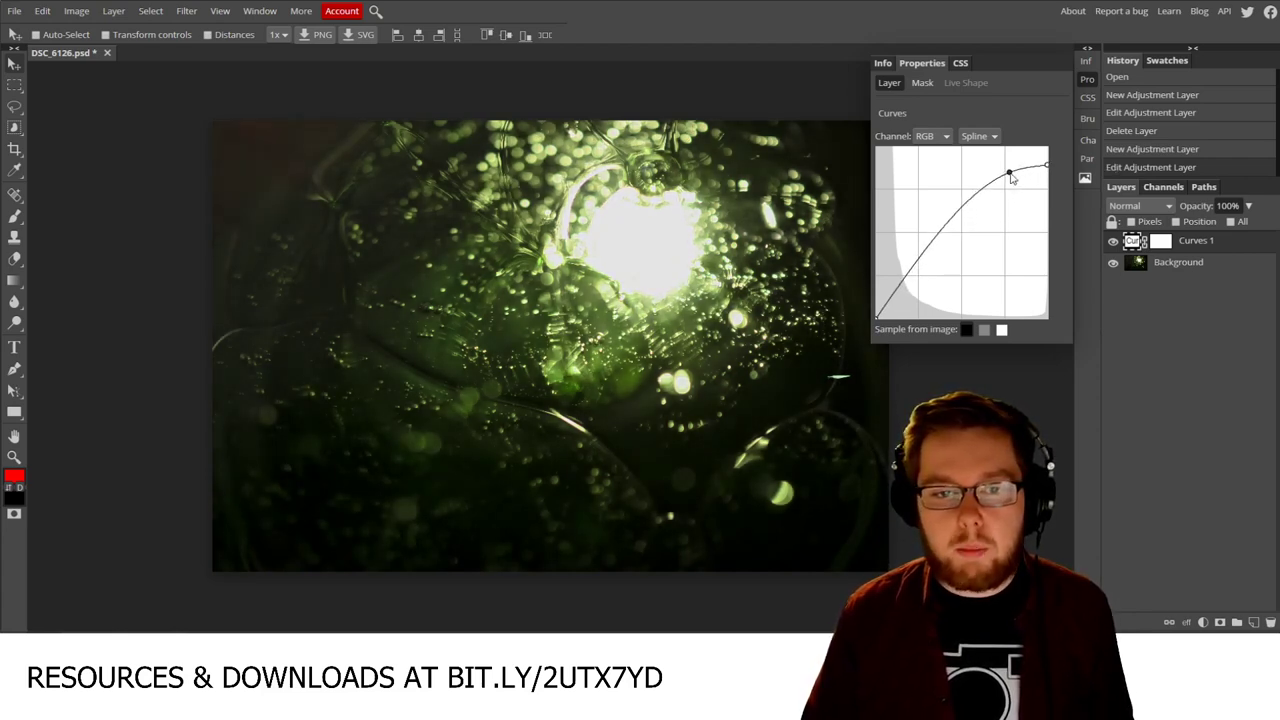
Step: Compare the photo with and without the Curves adjustment layer, leaving the layer visible
click(1112, 244)
click(1112, 244)
click(1112, 244)
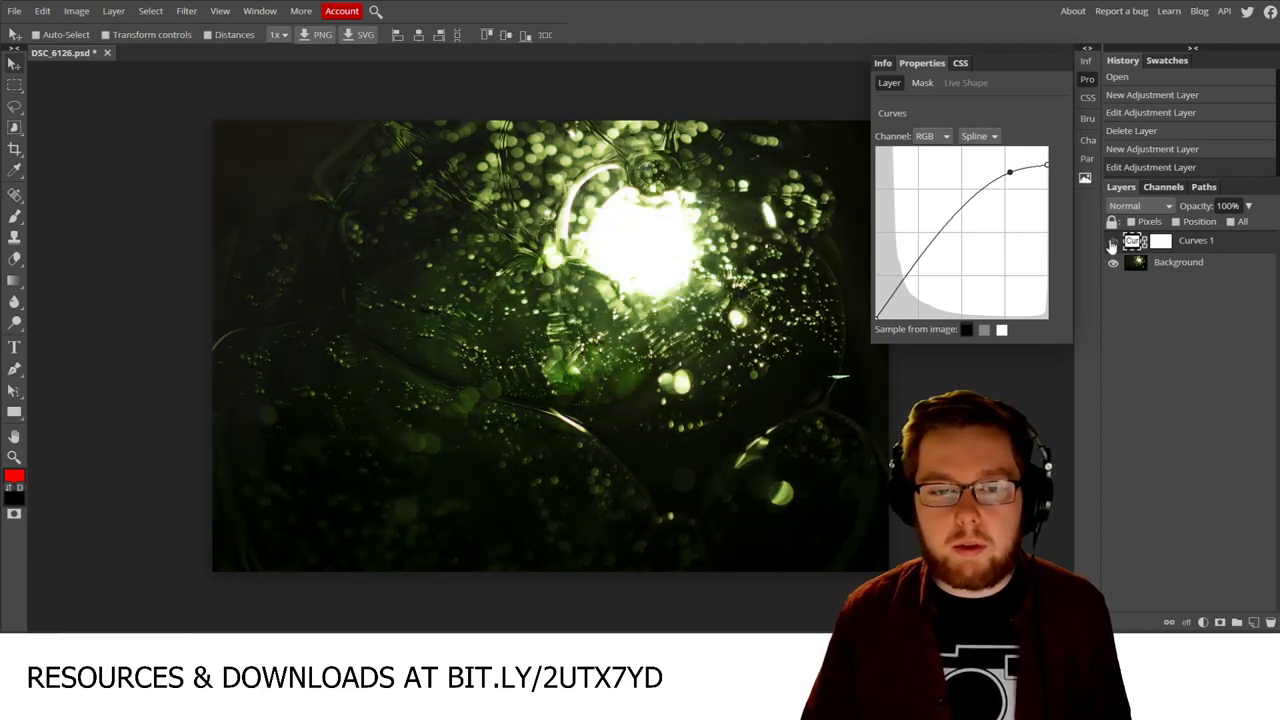
click(1112, 244)
click(1112, 244)
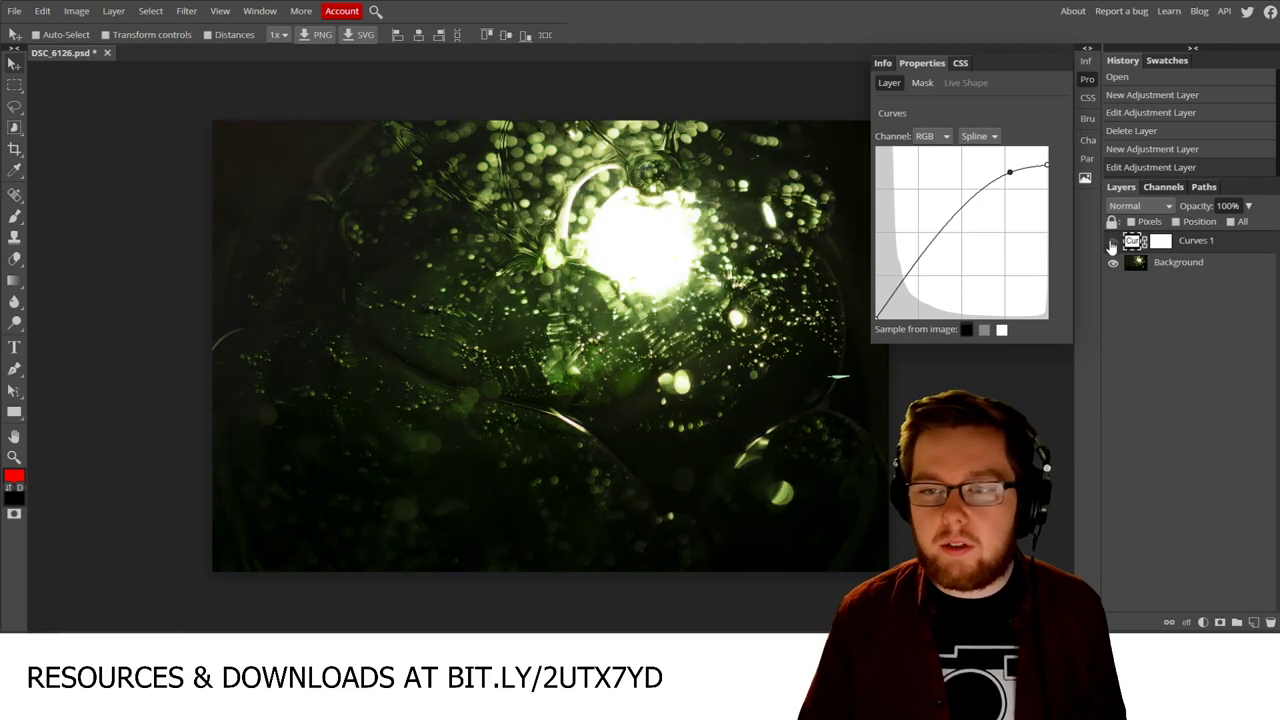
click(1112, 244)
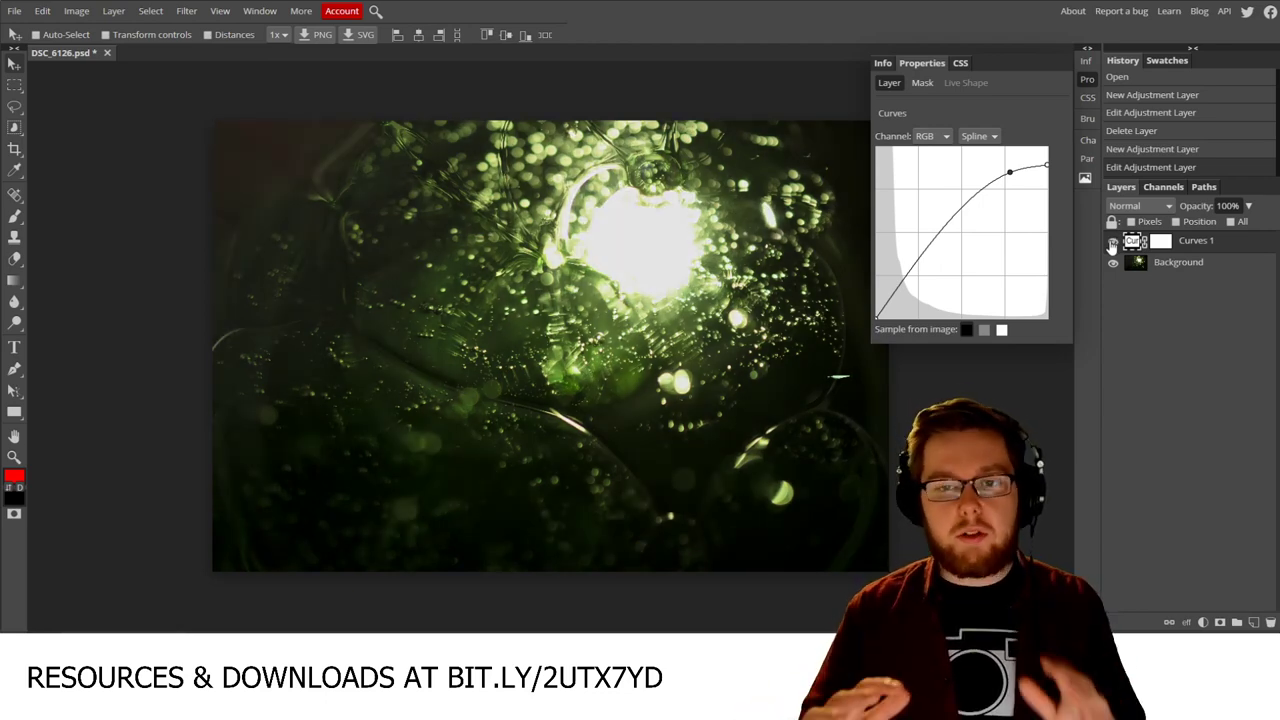
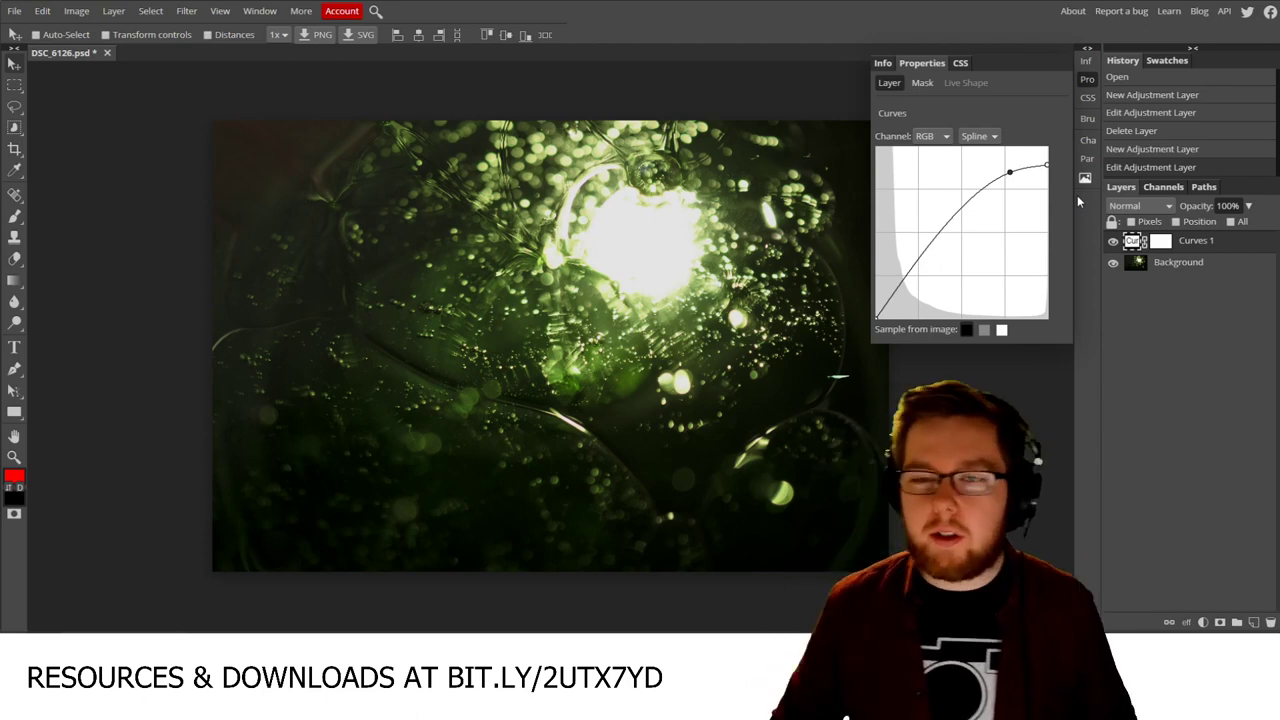
Step: Add a shadow point to the RGB curve and pull it down to form an S-curve that deepens the dark areas
click(925, 249)
mouse_move(926, 252)
mouse_down()
mouse_move(929, 277)
mouse_move(944, 284)
mouse_move(941, 272)
mouse_up()
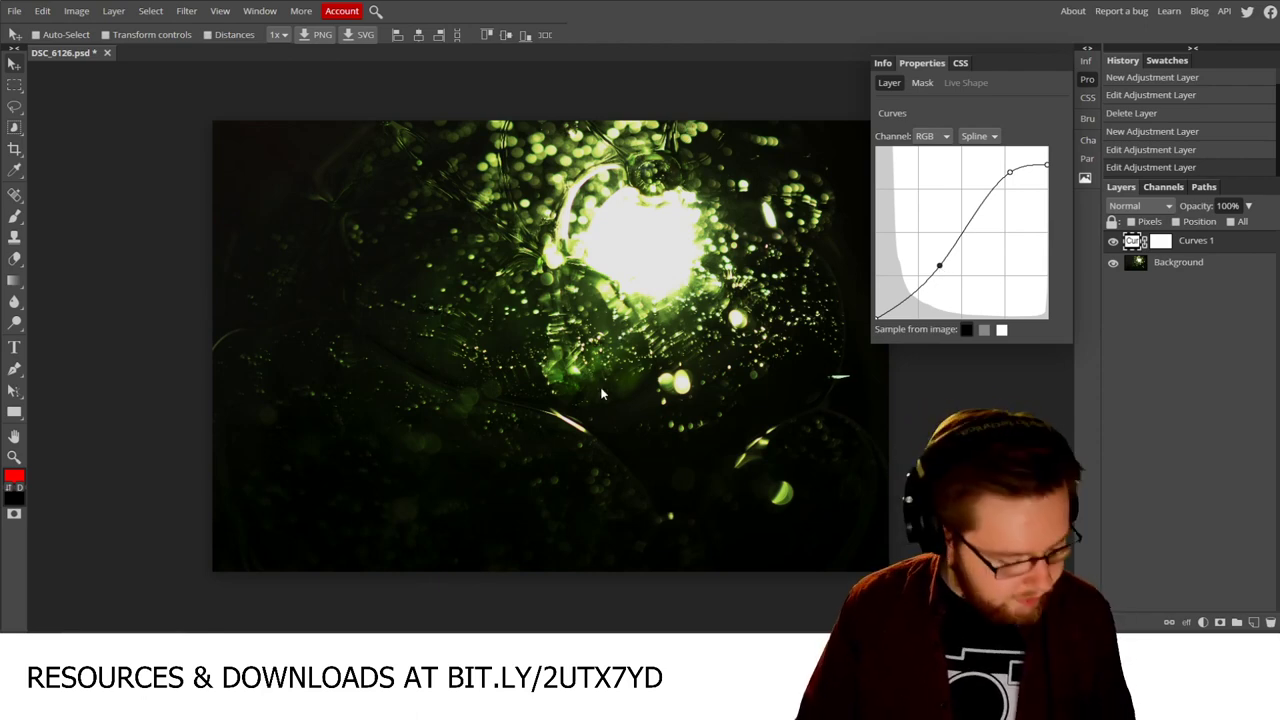
Step: Compare the photo with and without the Curves 1 layer, both in close-up and in full, leaving the layer visible
scroll(600, 393, up, 3)
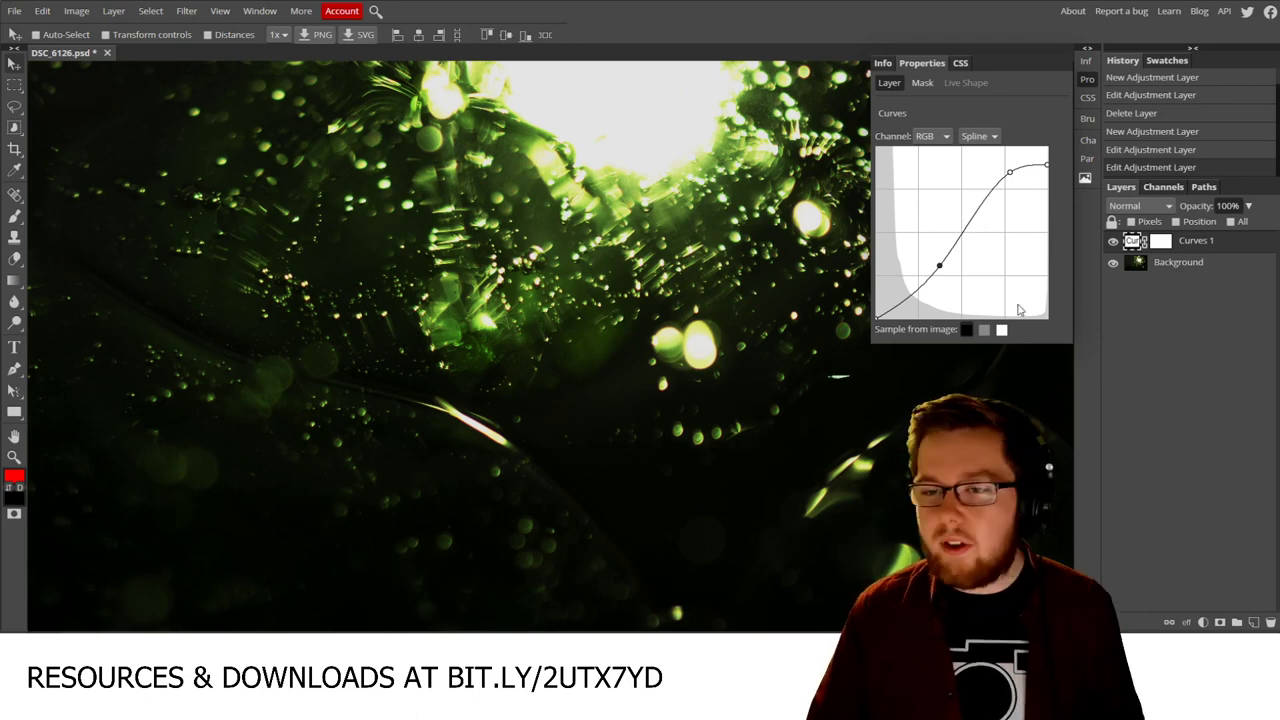
click(1112, 244)
click(1112, 244)
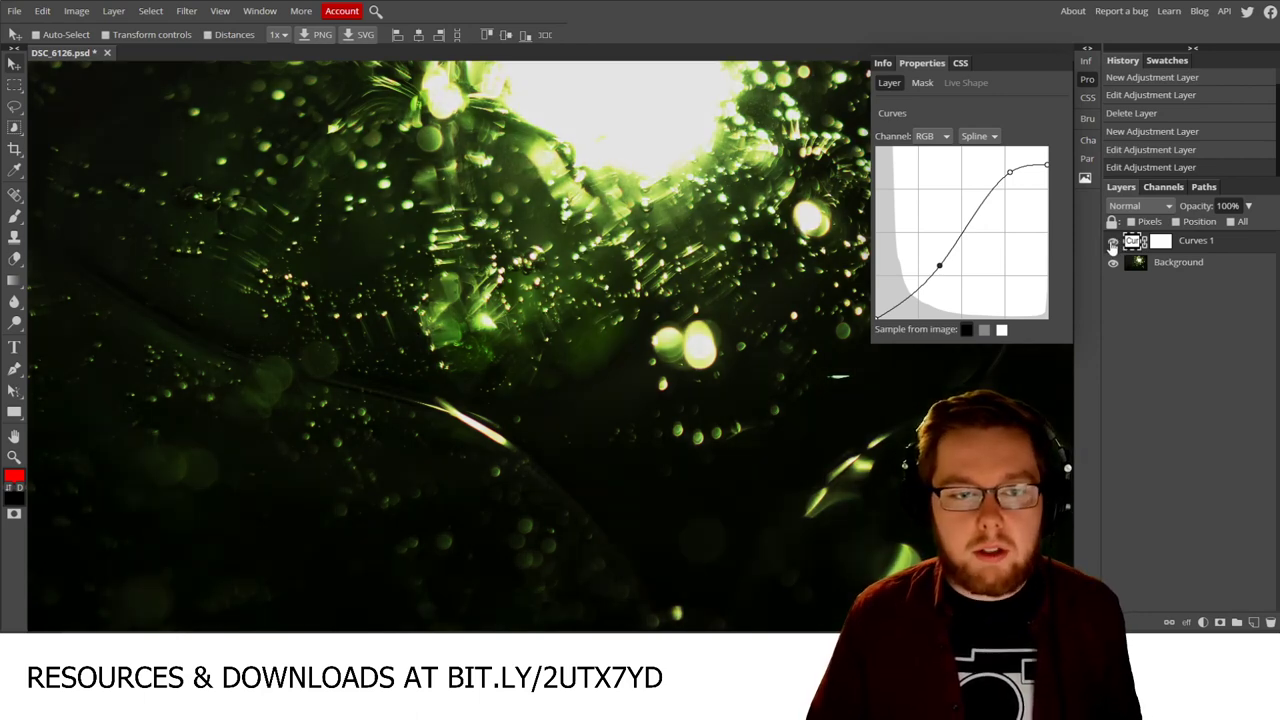
click(1112, 244)
click(1112, 244)
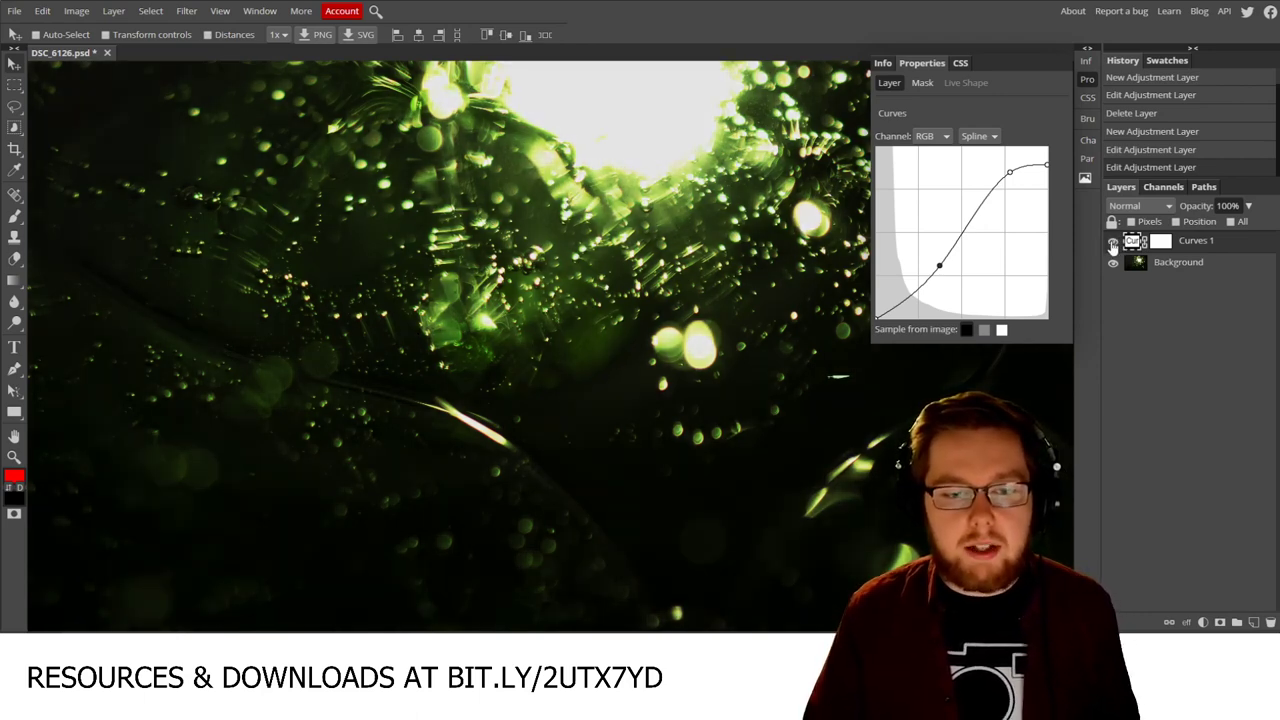
click(1112, 244)
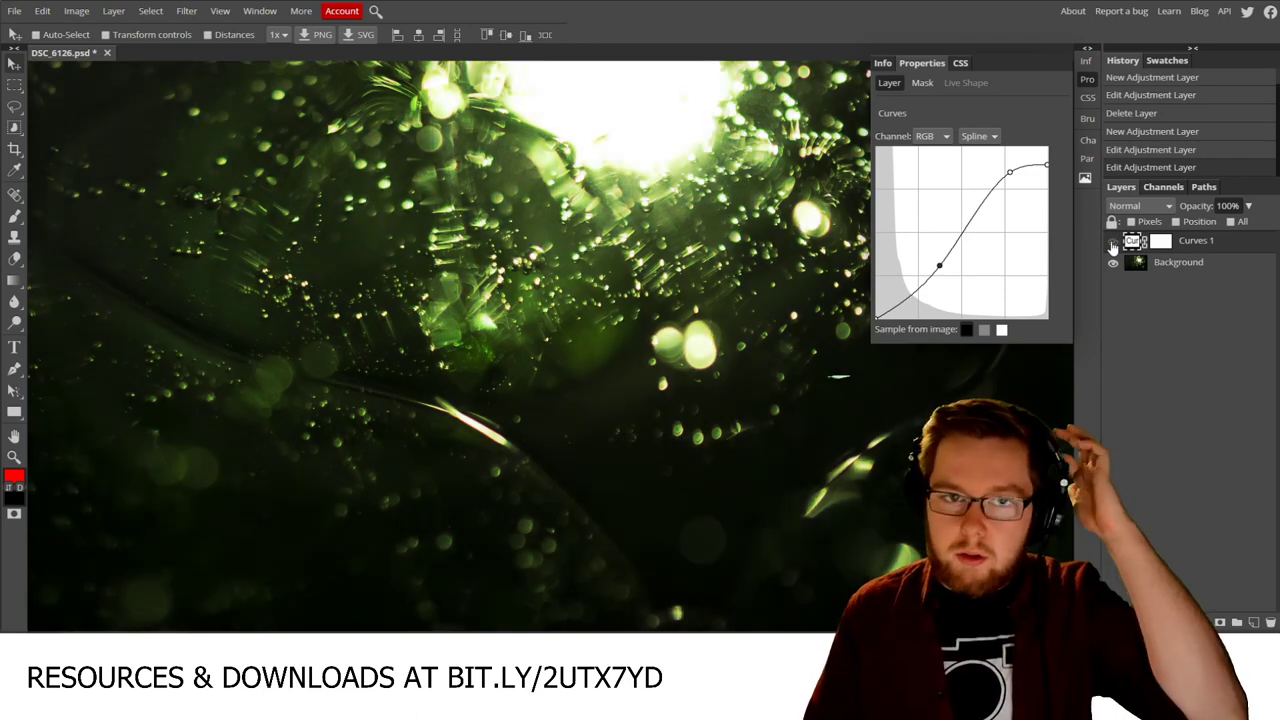
click(1112, 244)
key(ctrl+0)
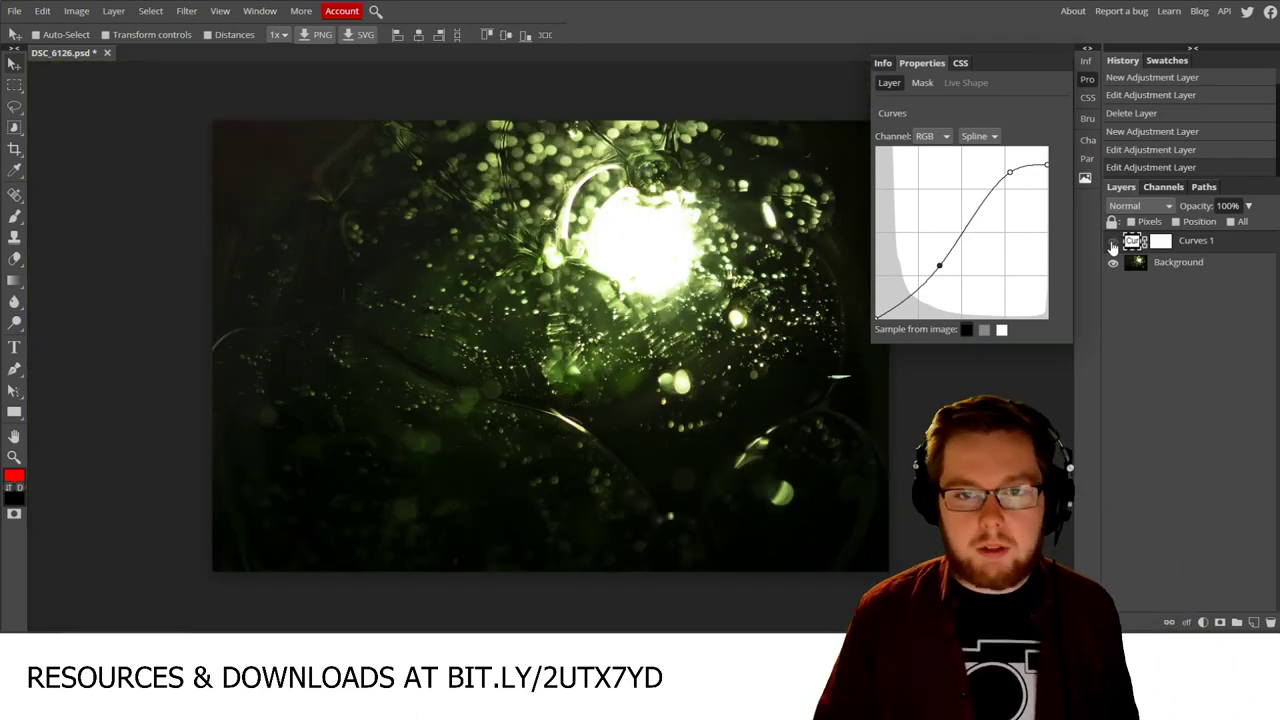
click(1112, 244)
click(1112, 244)
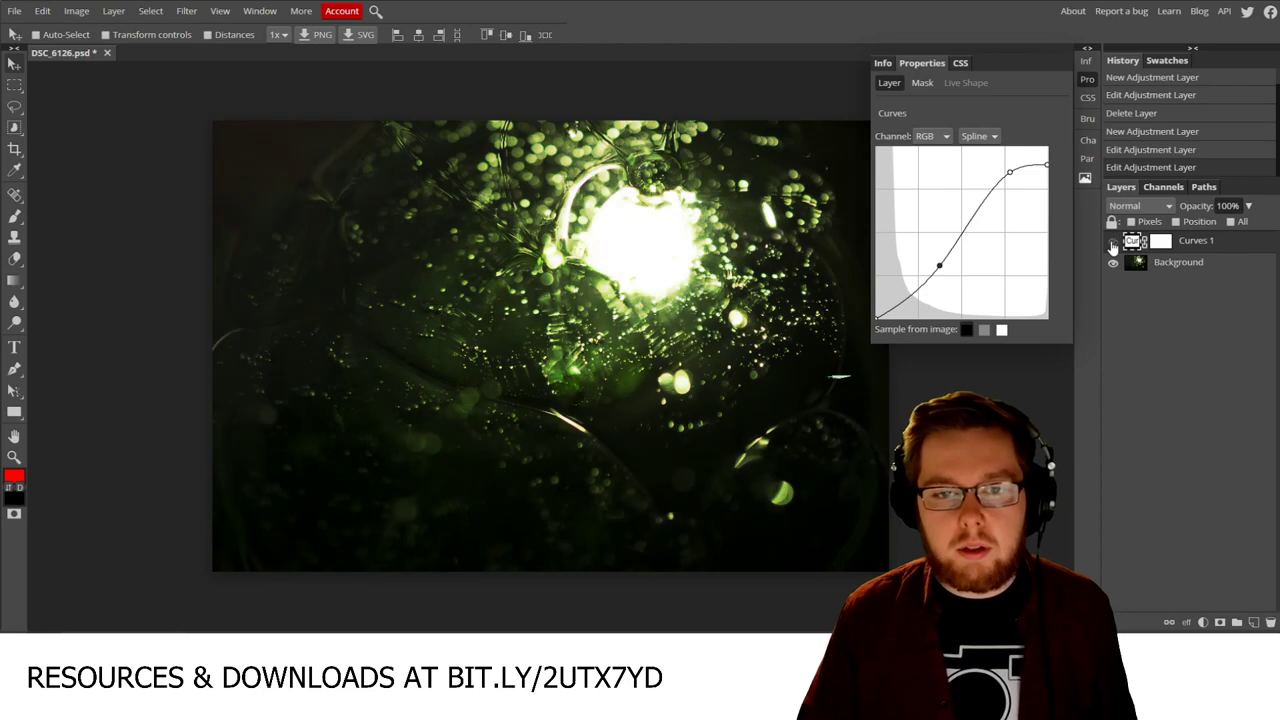
click(1112, 244)
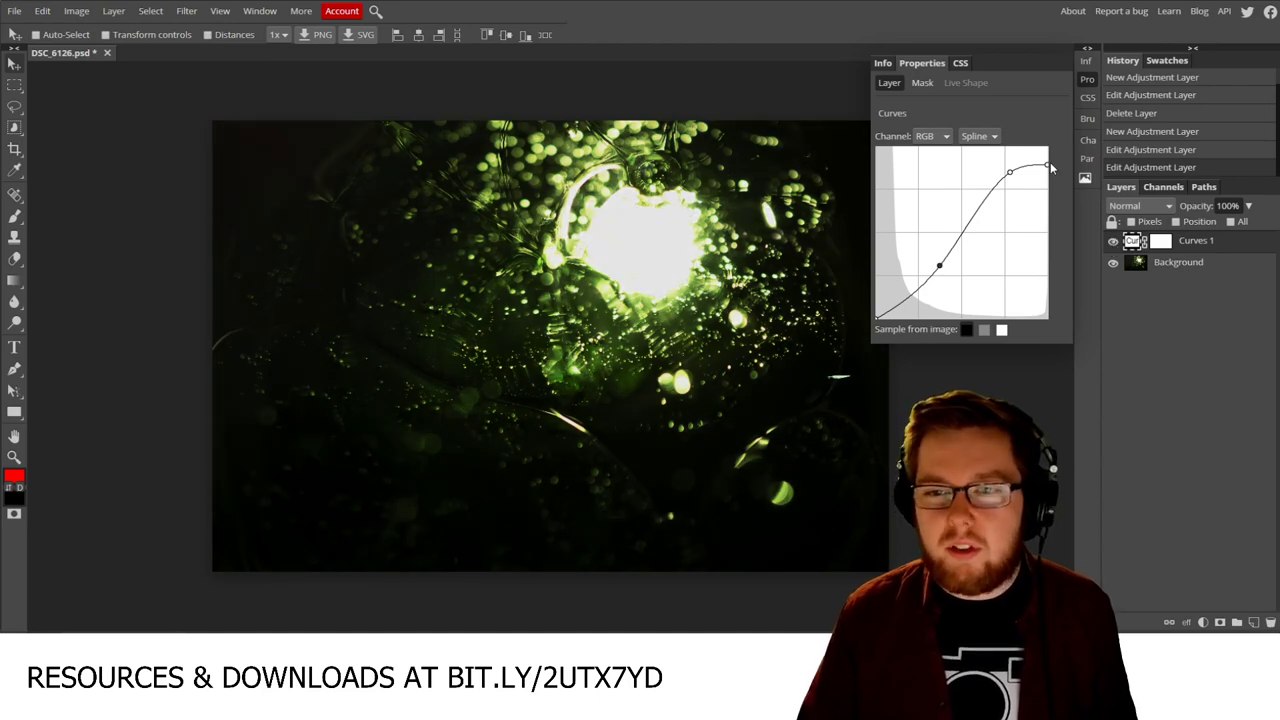
Step: Reshape the S-curve with the white point at full brightness, a raised highlight point, a lowered shadow point and a slightly lifted black point
drag(1047, 166, 1087, 125)
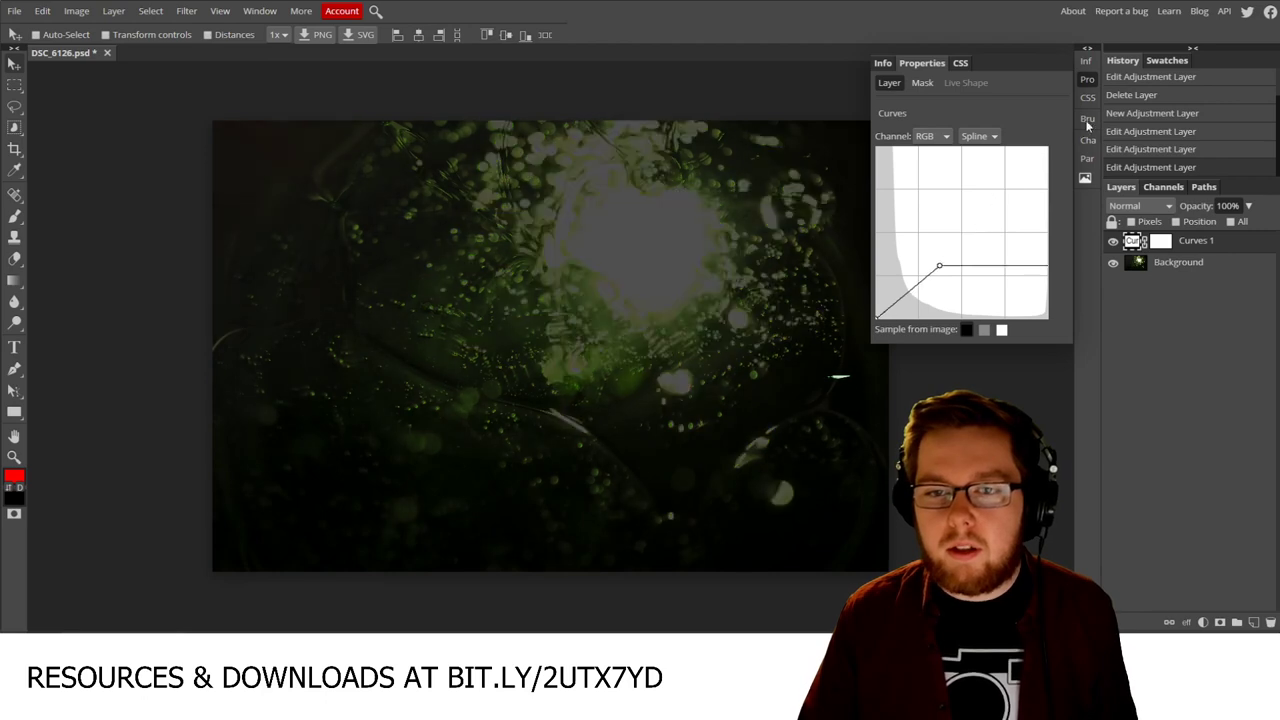
click(1029, 177)
drag(1030, 175, 1045, 149)
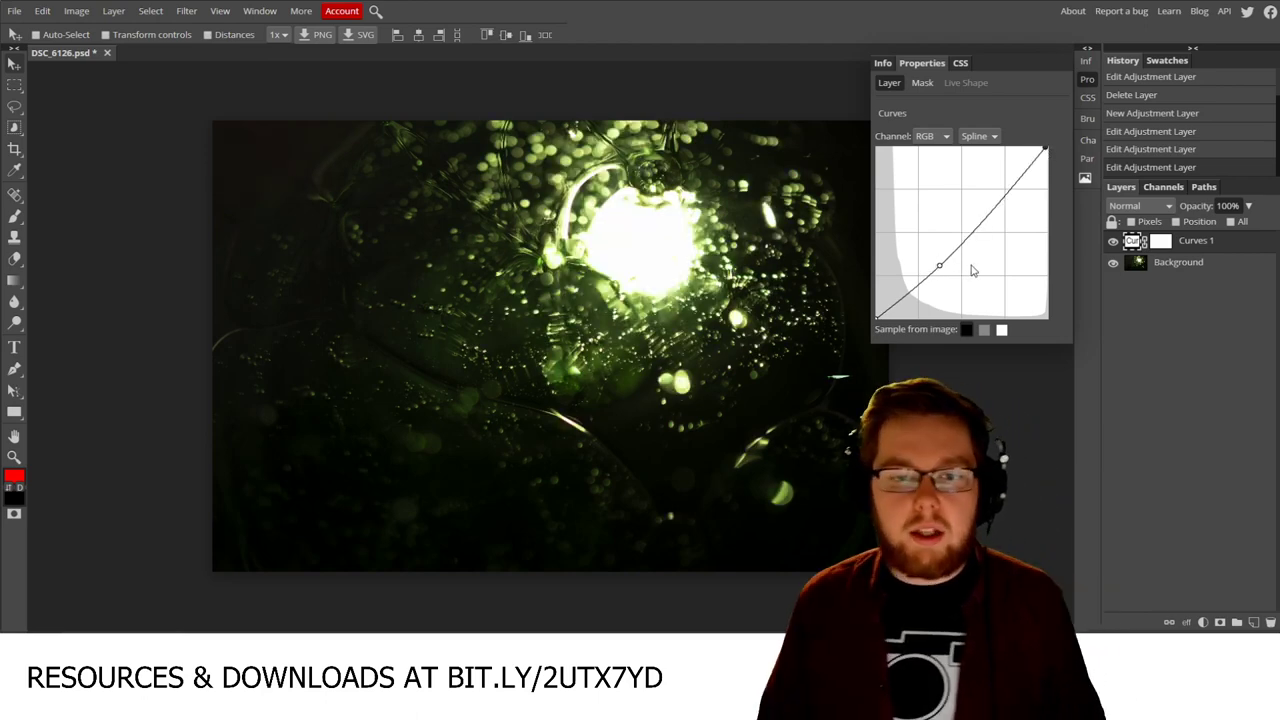
drag(940, 268, 1013, 157)
drag(937, 243, 929, 286)
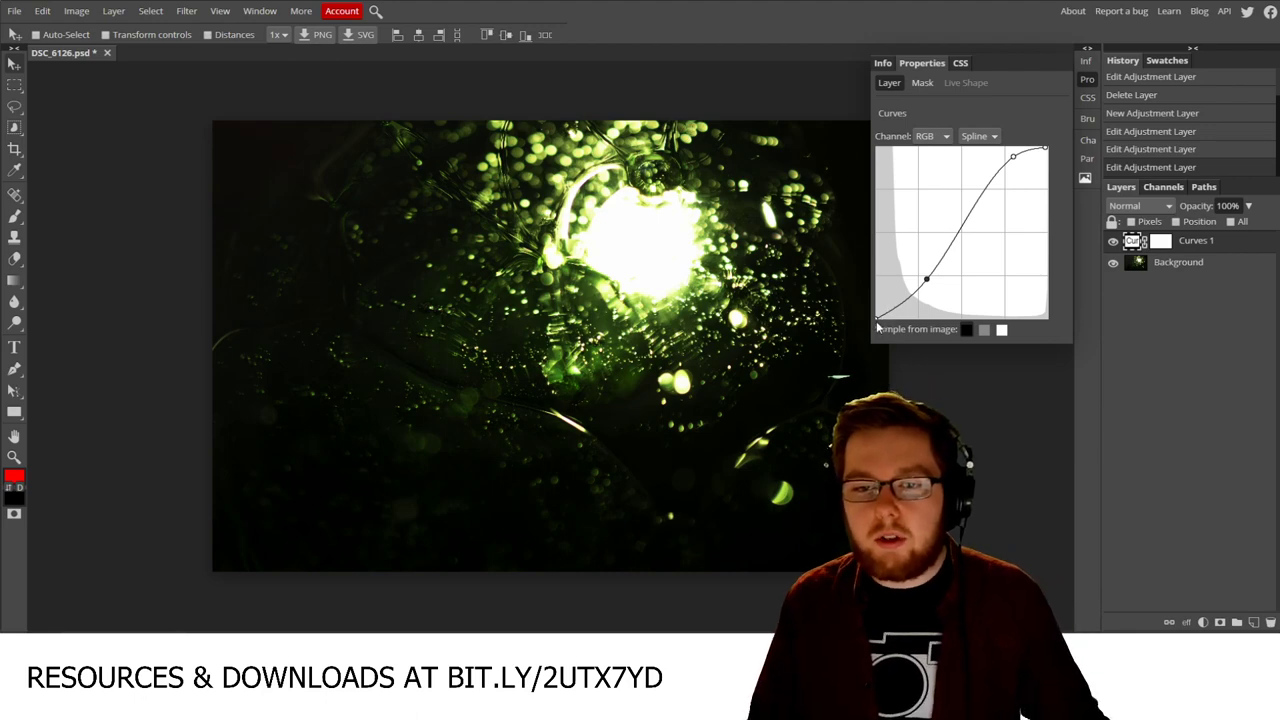
mouse_move(877, 320)
mouse_down()
mouse_move(898, 296)
mouse_move(878, 316)
mouse_move(882, 305)
mouse_move(883, 320)
mouse_move(911, 318)
mouse_move(892, 300)
mouse_move(881, 315)
mouse_up()
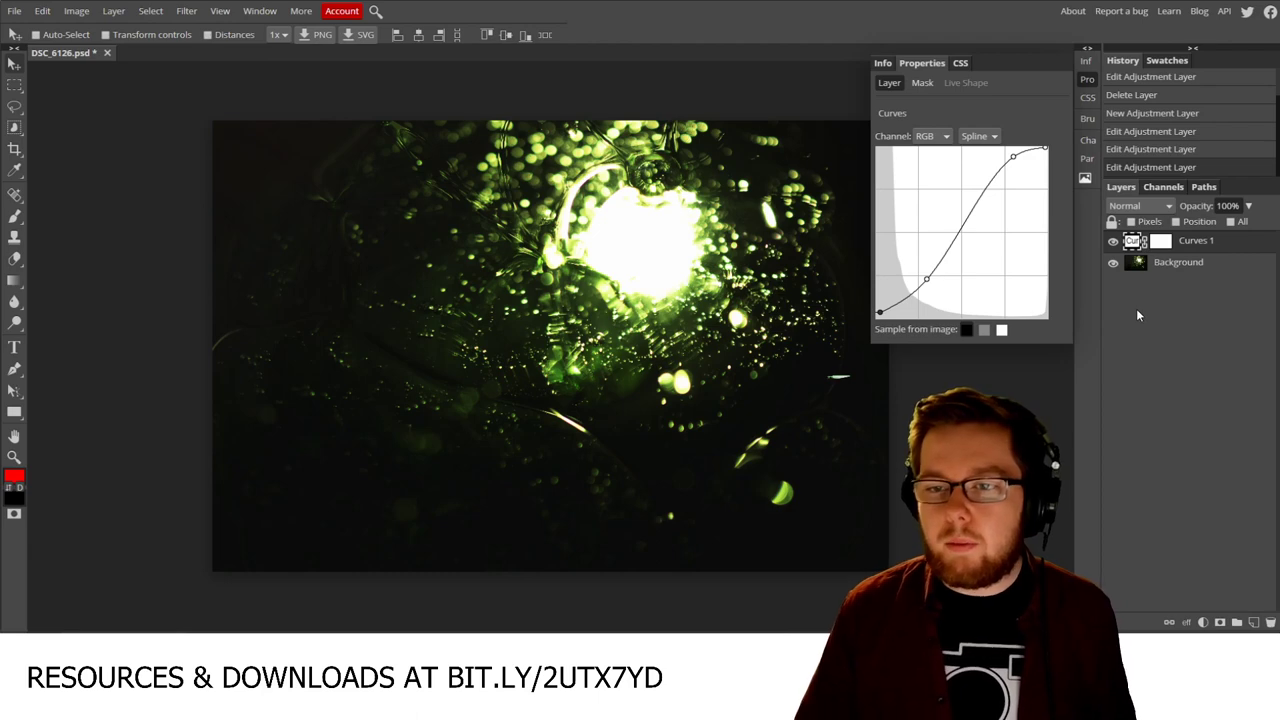
Step: Check the reshaped curve against the original photo by toggling the Curves 1 layer, keep it visible and close its properties
click(1113, 242)
click(1113, 243)
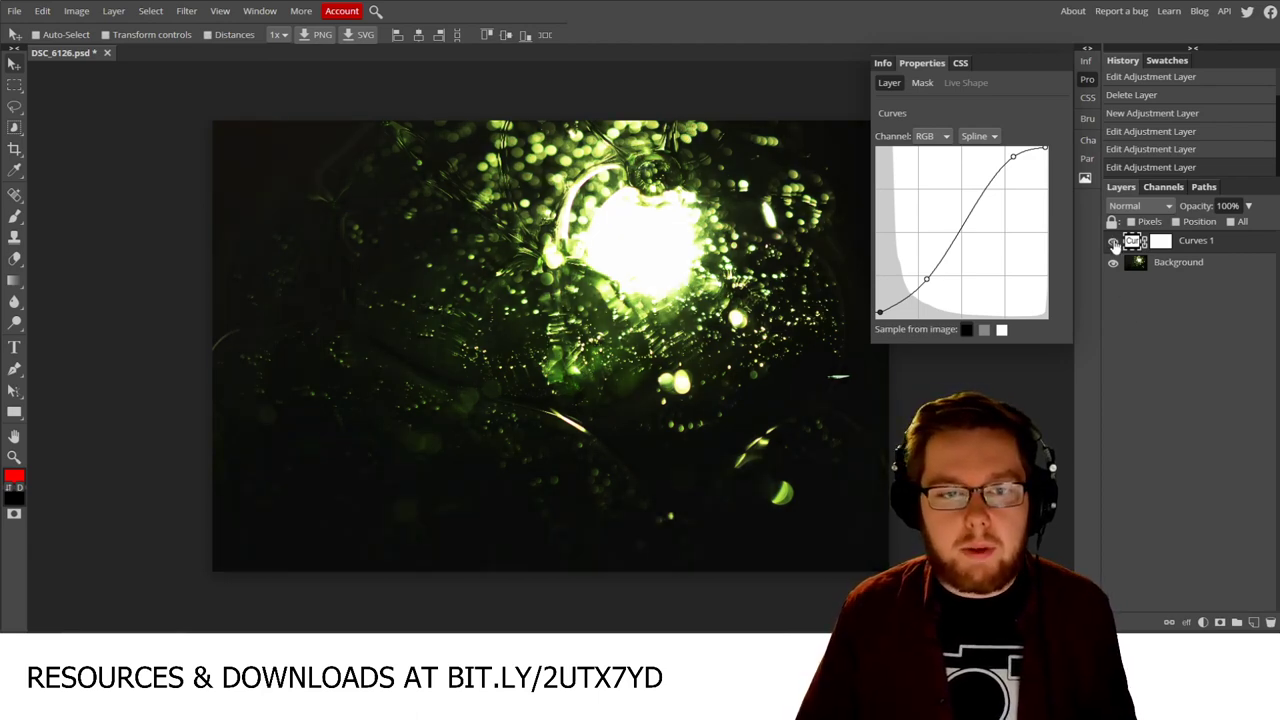
click(1113, 243)
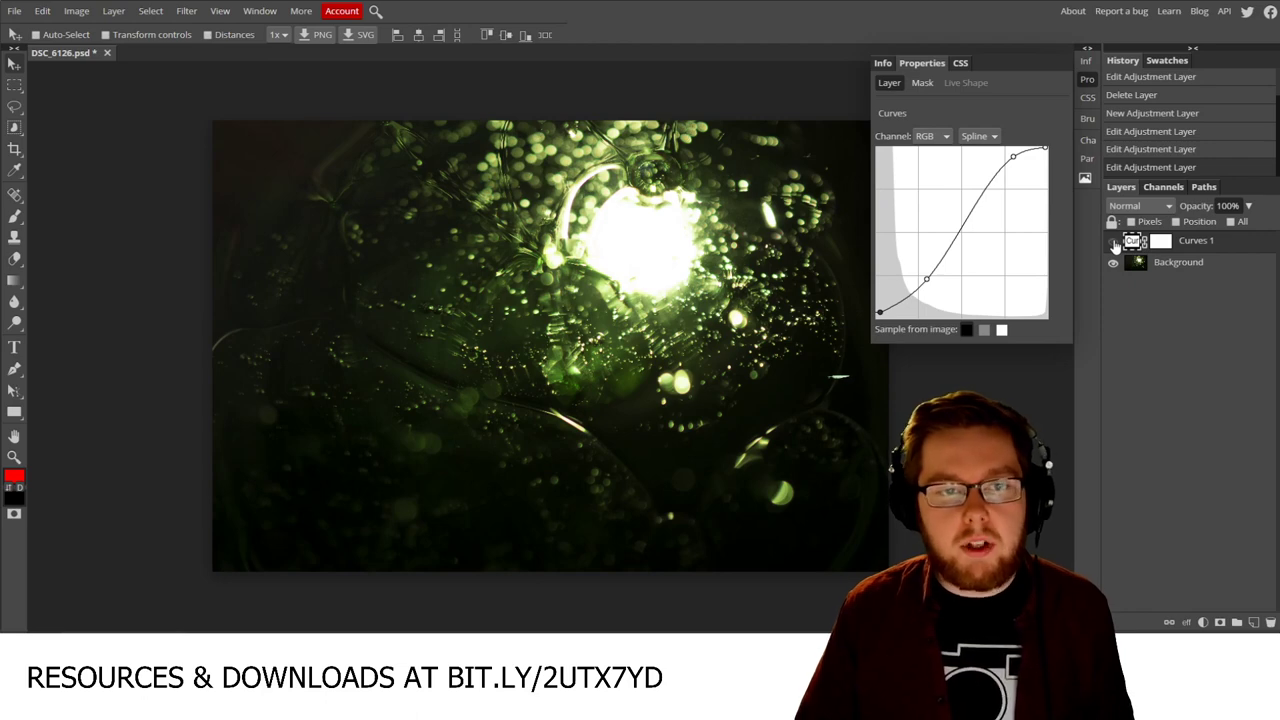
click(1113, 243)
click(1113, 243)
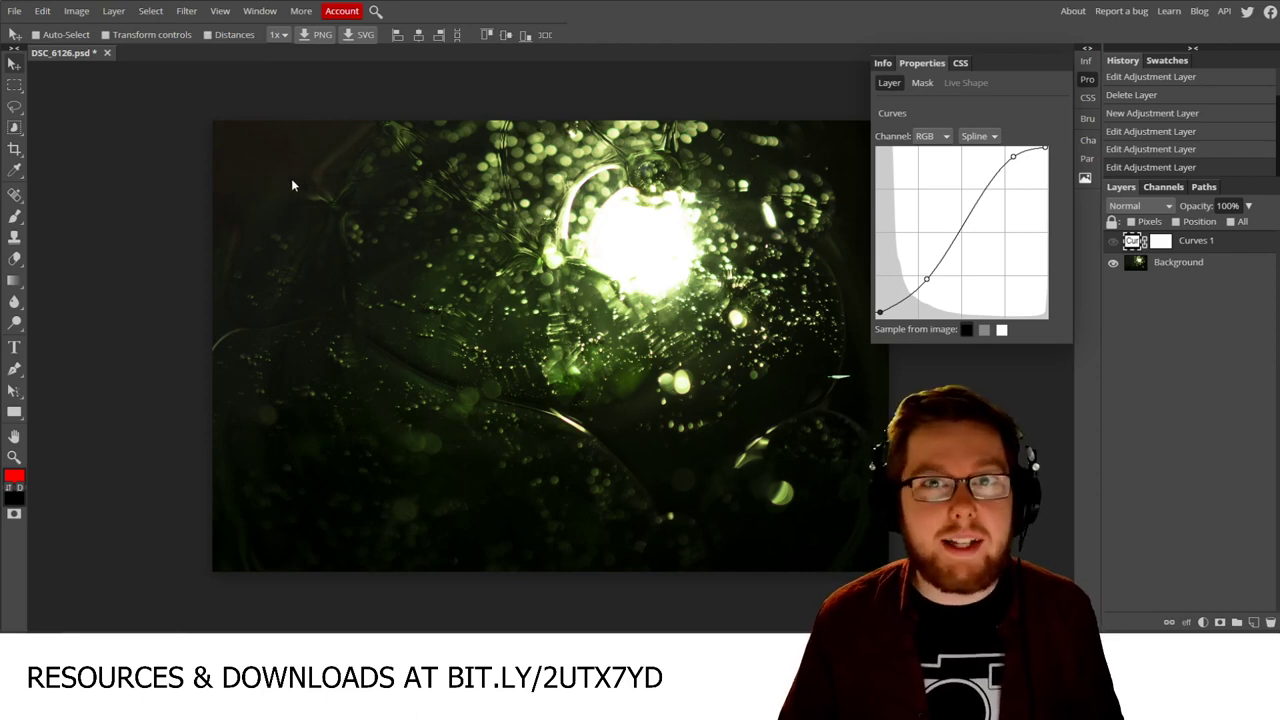
click(1113, 243)
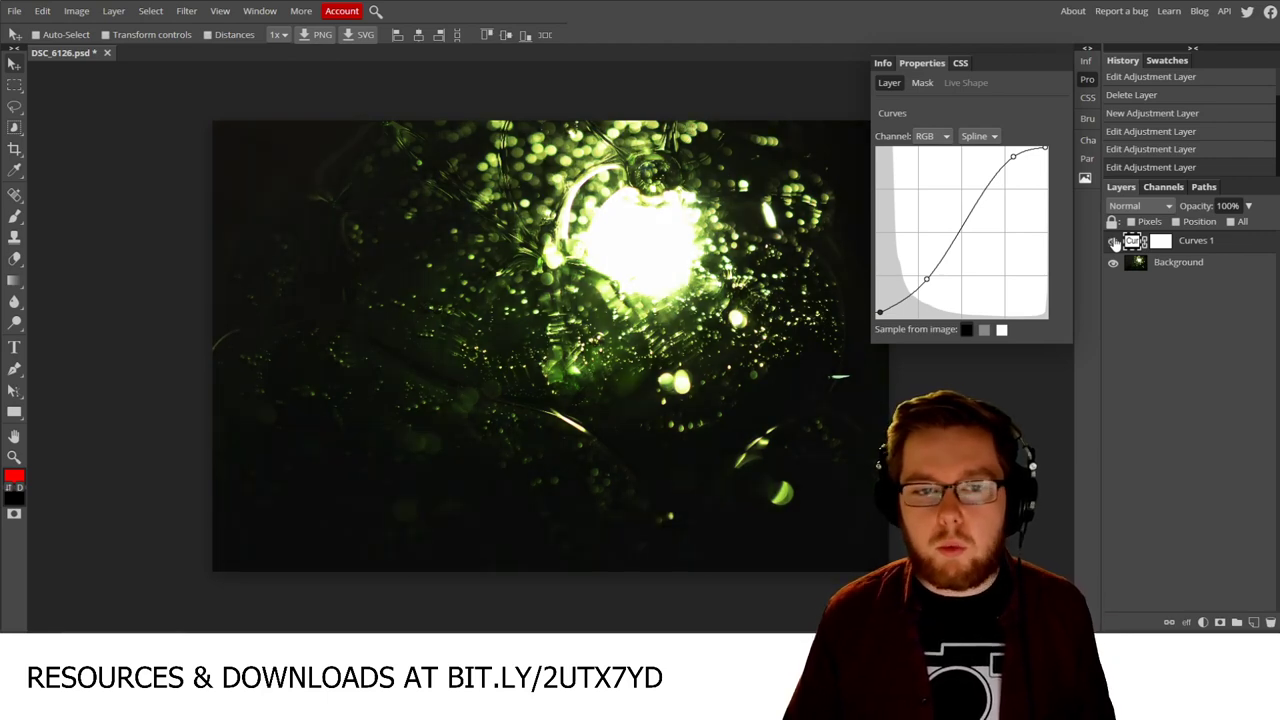
click(1087, 80)
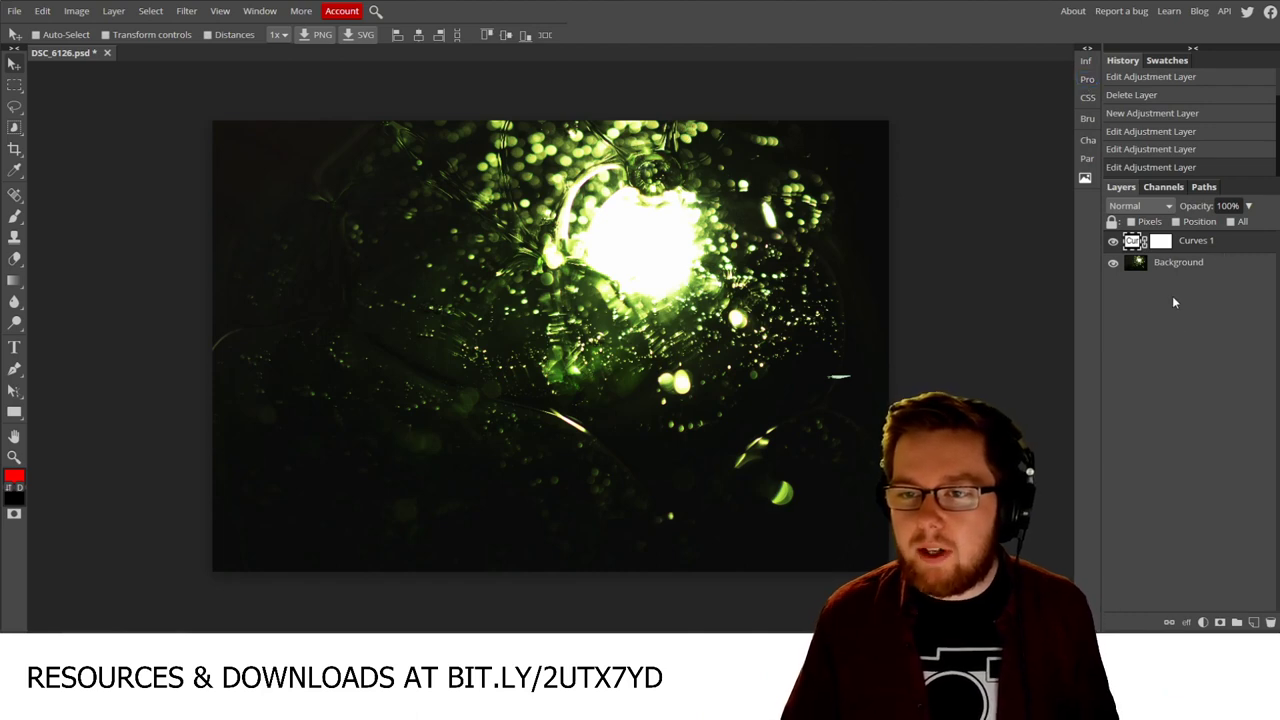
Step: Reopen the Curves 1 properties, add a lower-midtone point to the curve, then try lifting the shadow point and undo that lift
click(1178, 265)
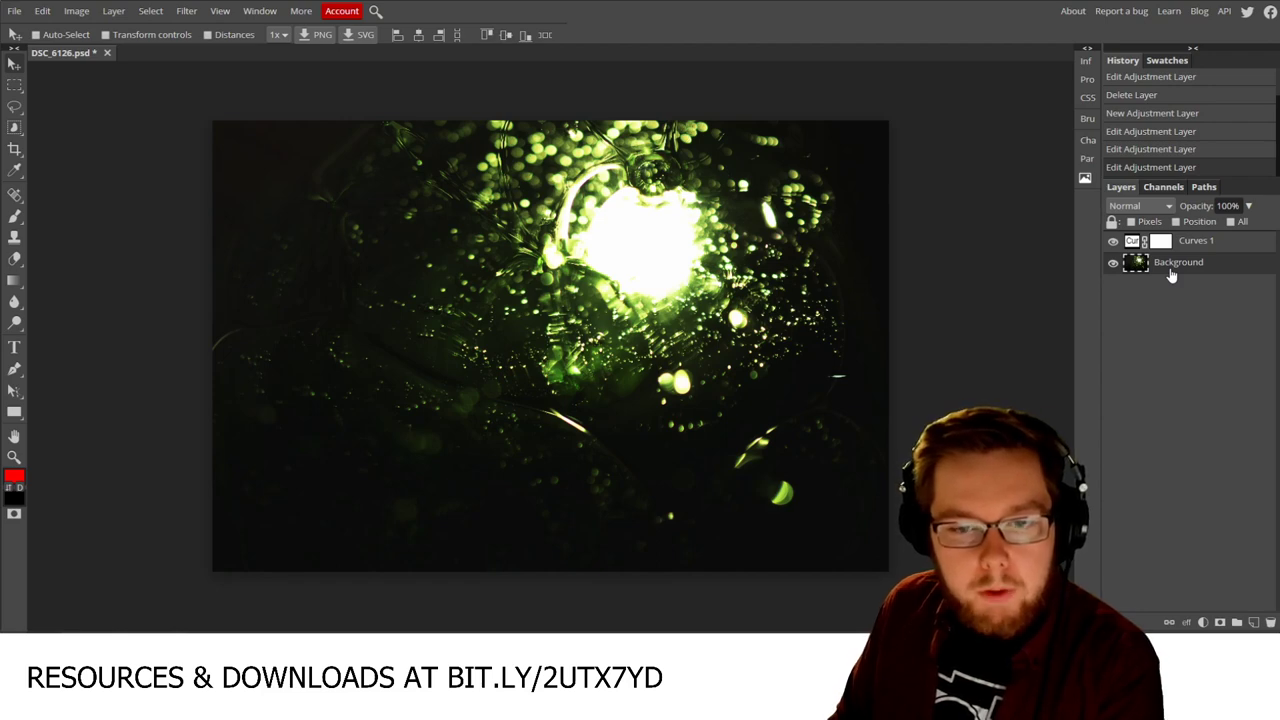
click(1225, 248)
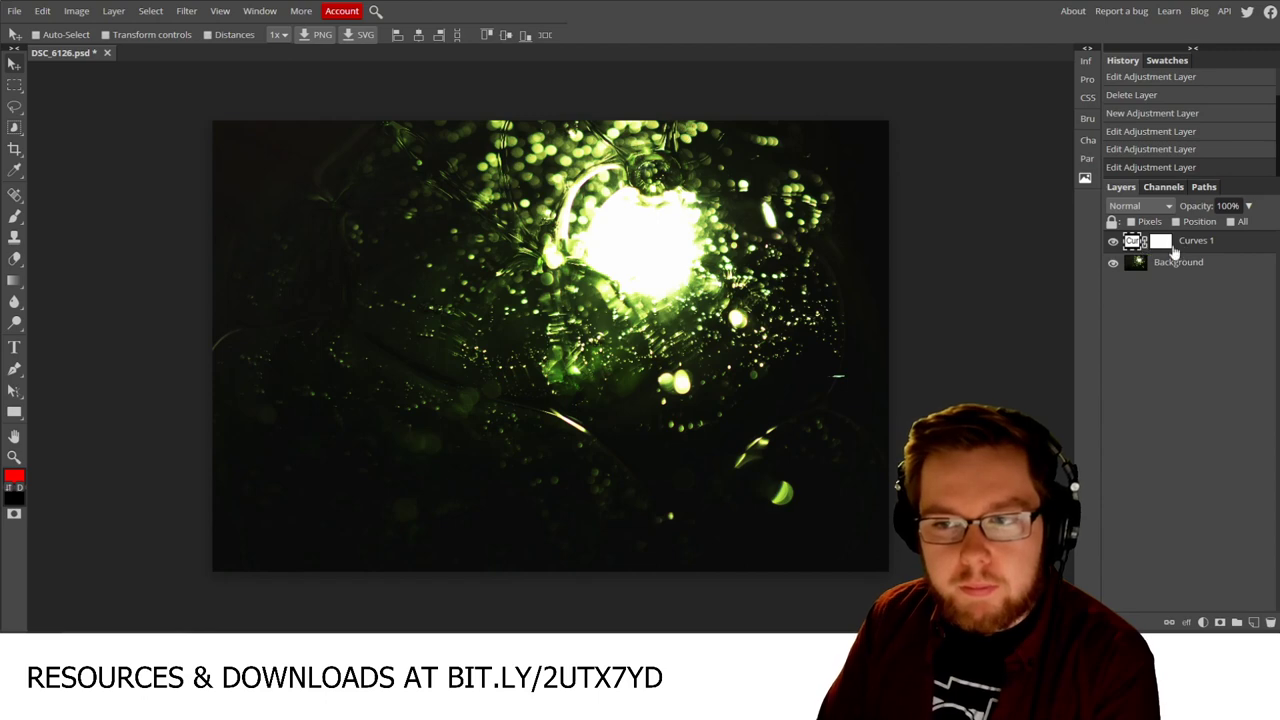
click(1087, 81)
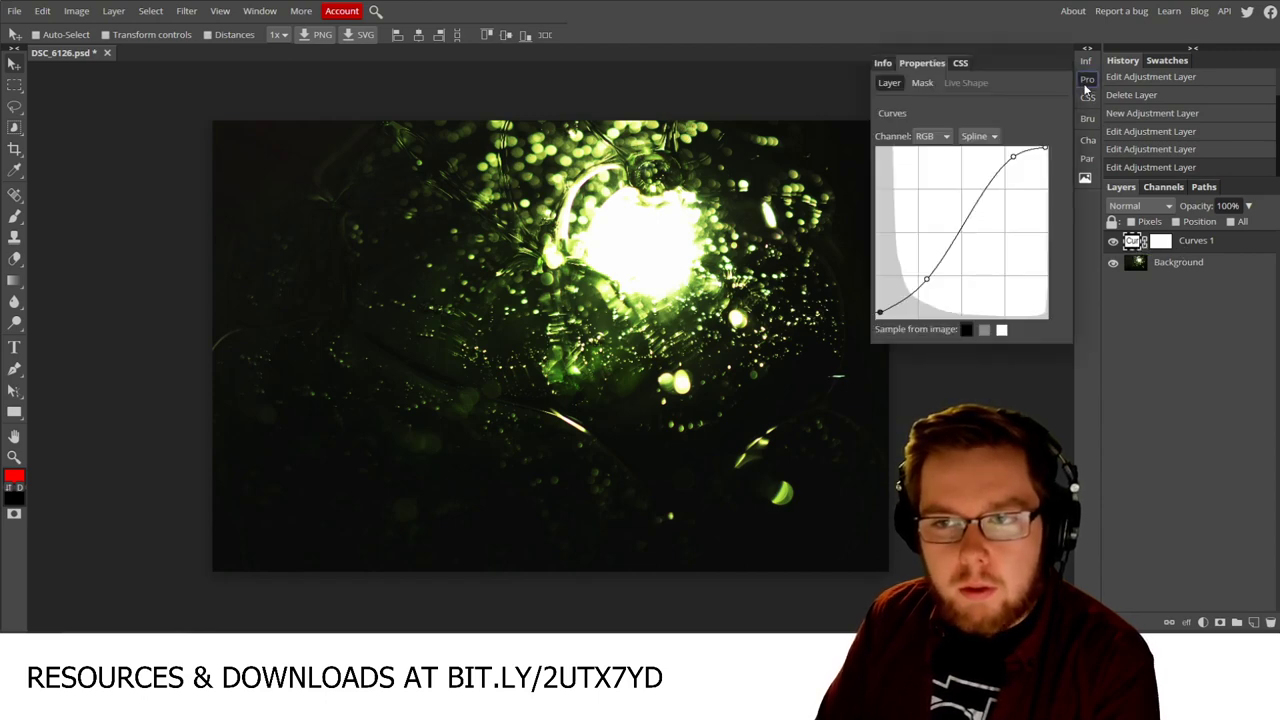
click(944, 254)
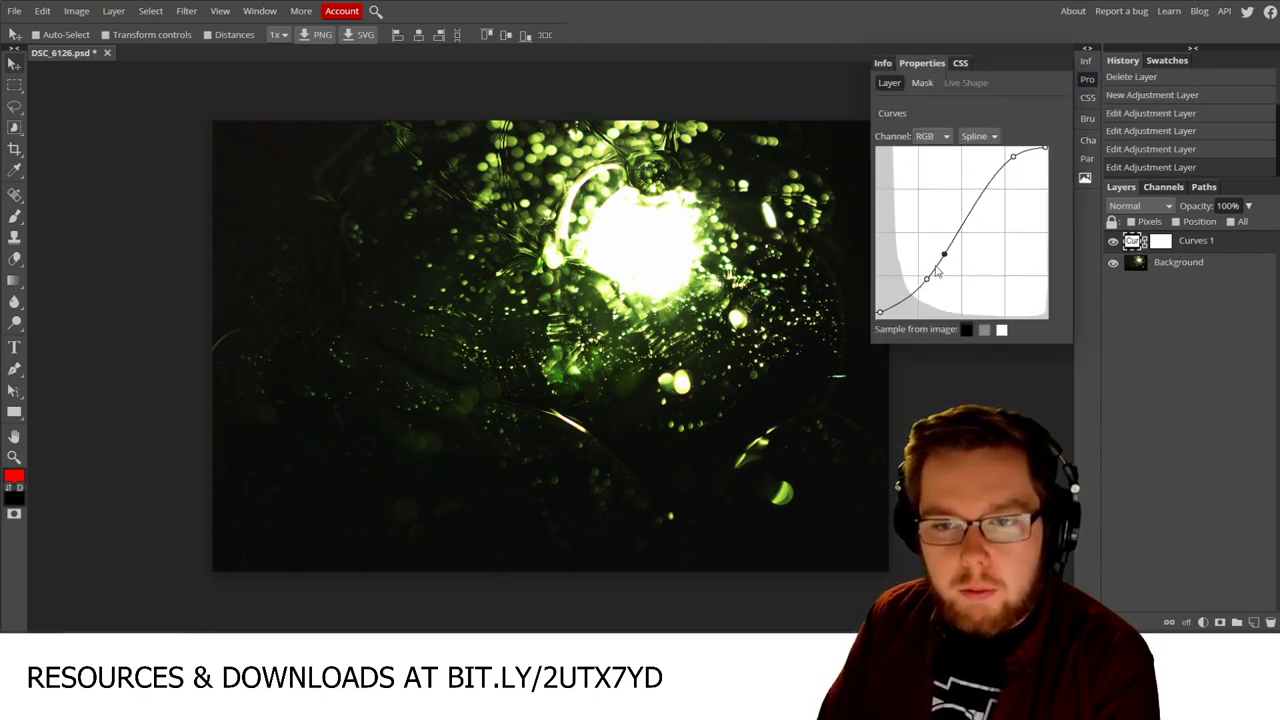
drag(927, 283, 900, 292)
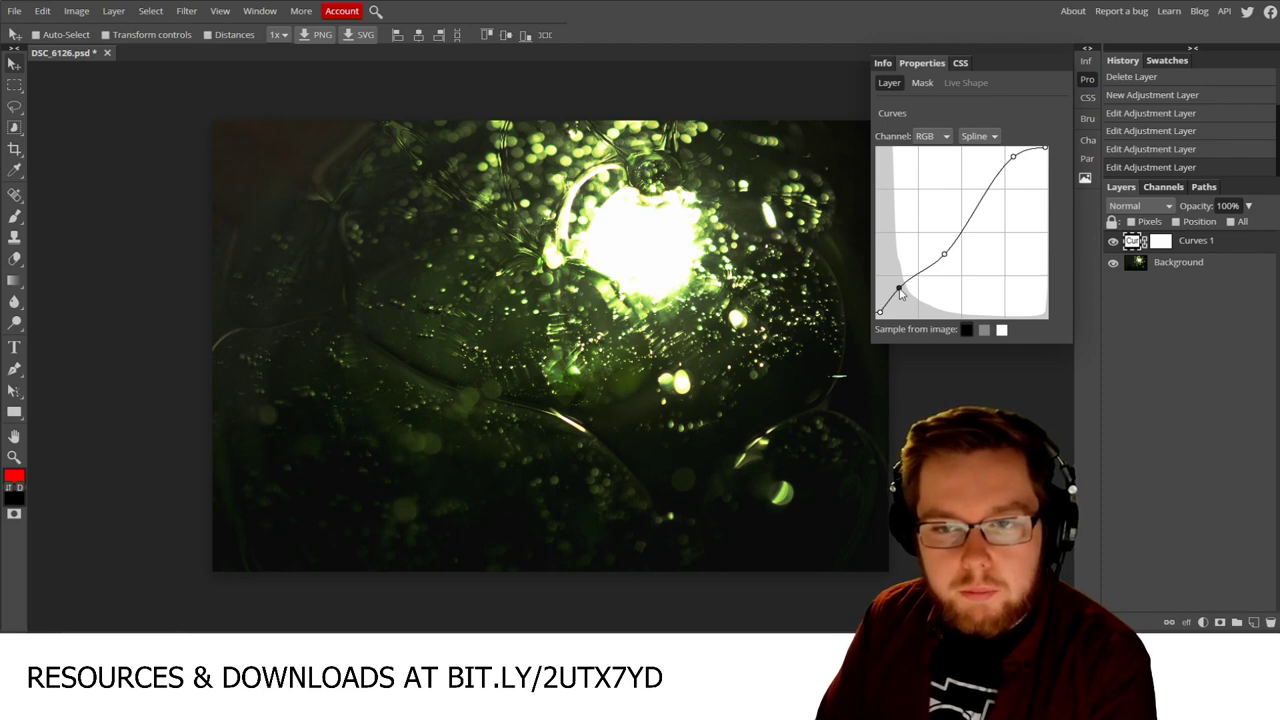
key(ctrl+z)
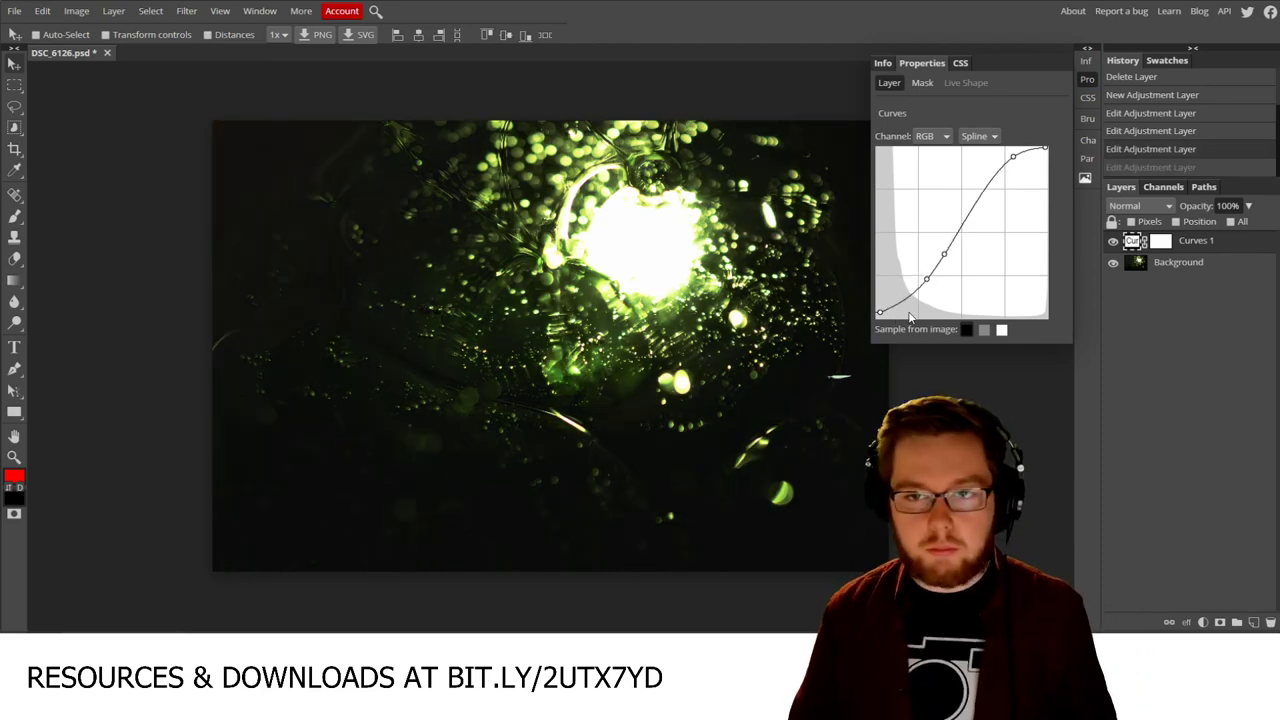
Step: Toggle the Curves 1 layer to compare before and after, leave it visible and close the curve settings
key(ctrl+comma)
key(ctrl+comma)
key(ctrl+comma)
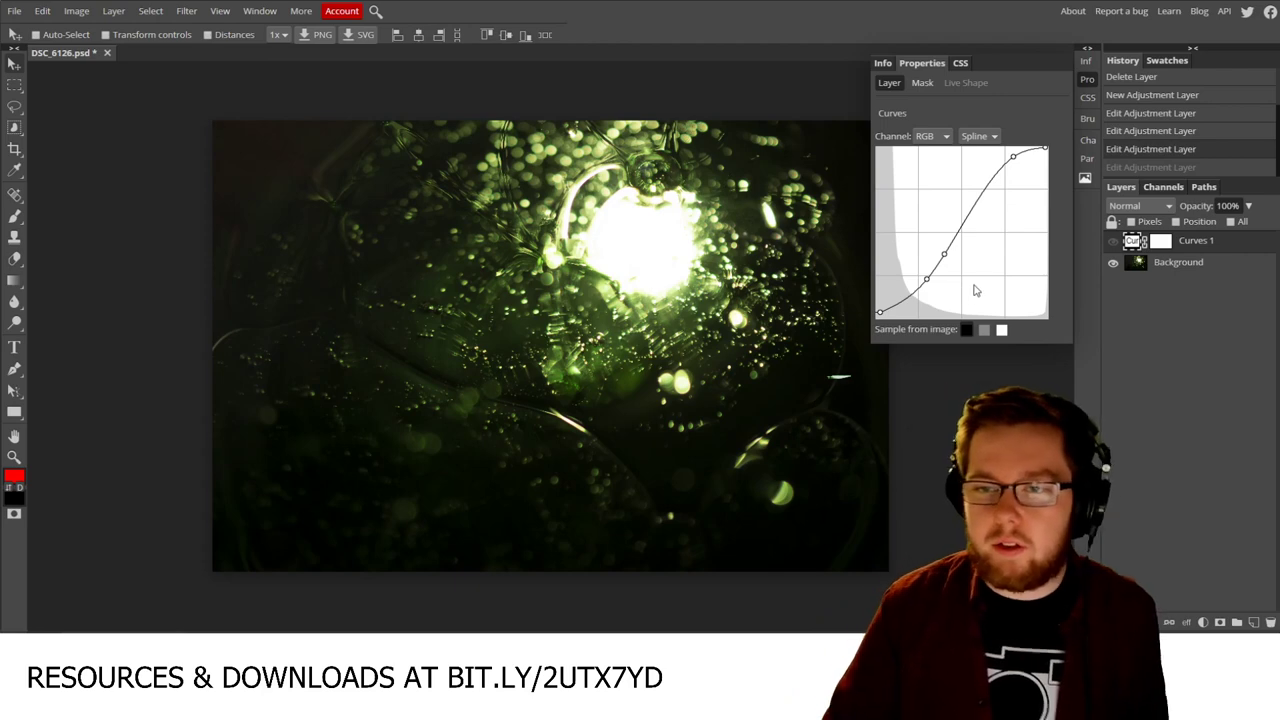
key(ctrl+comma)
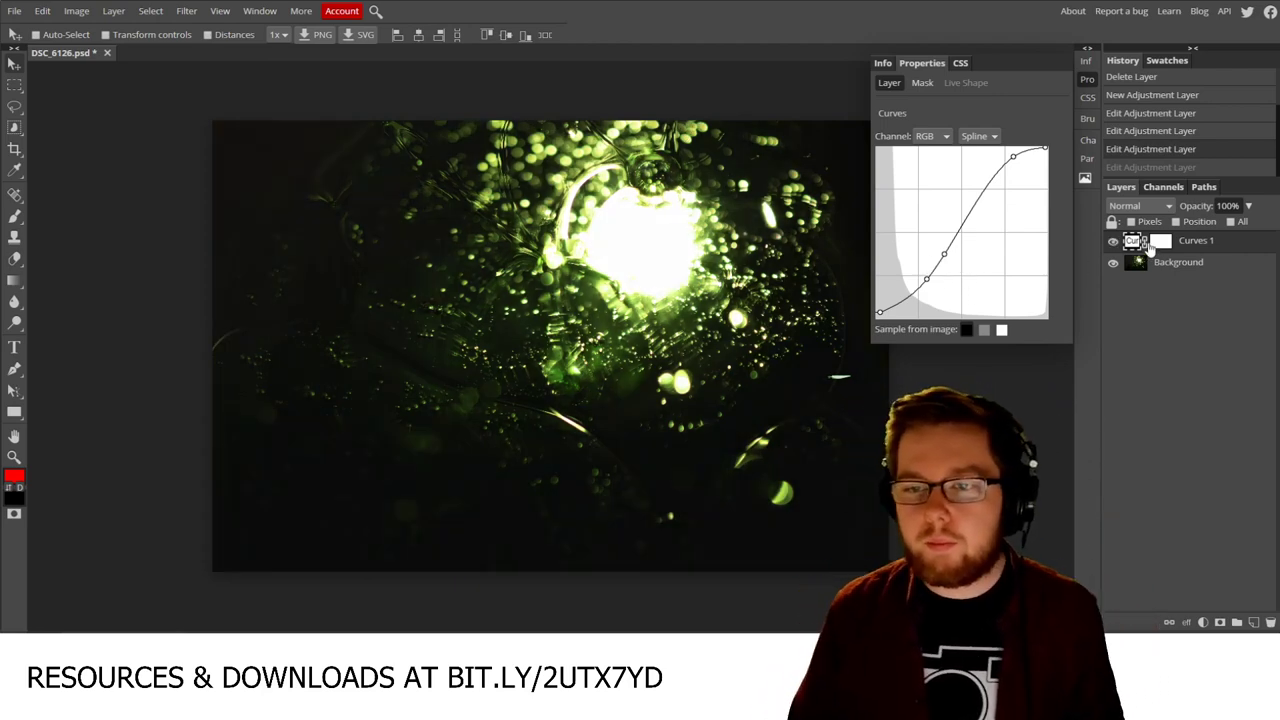
click(1205, 327)
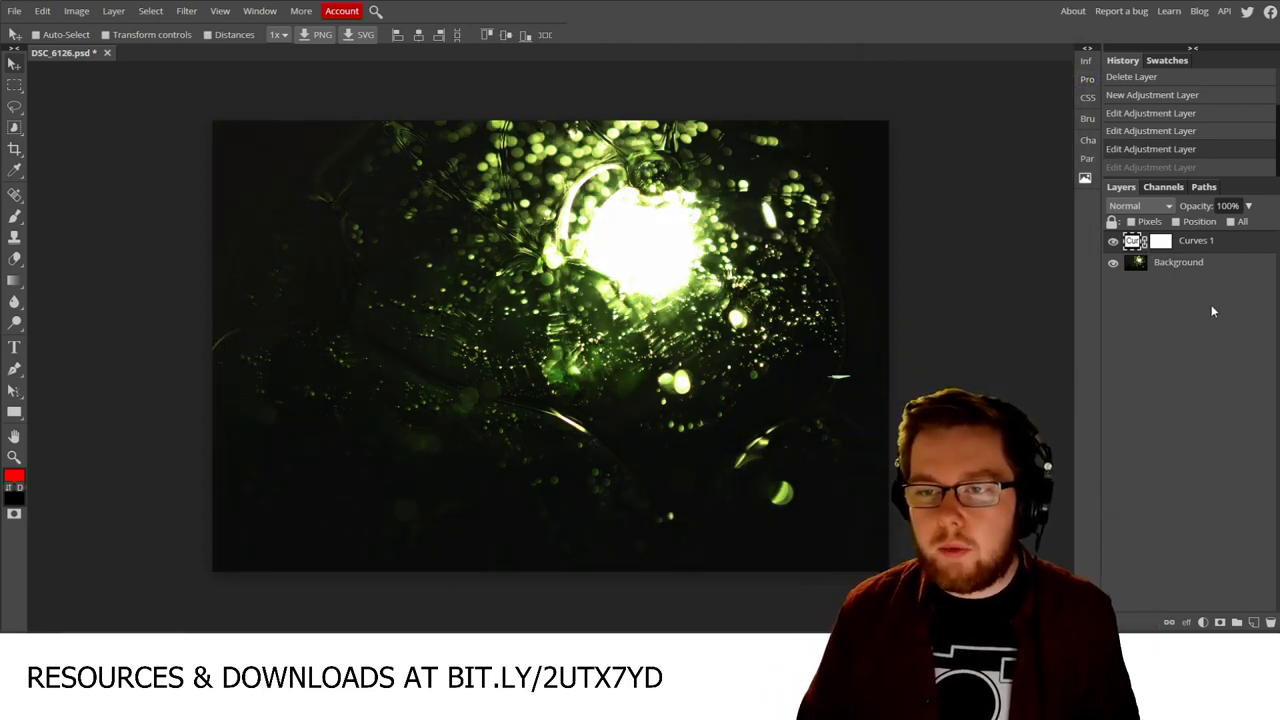
Step: Convert the Background layer to a Smart Object
click(1203, 622)
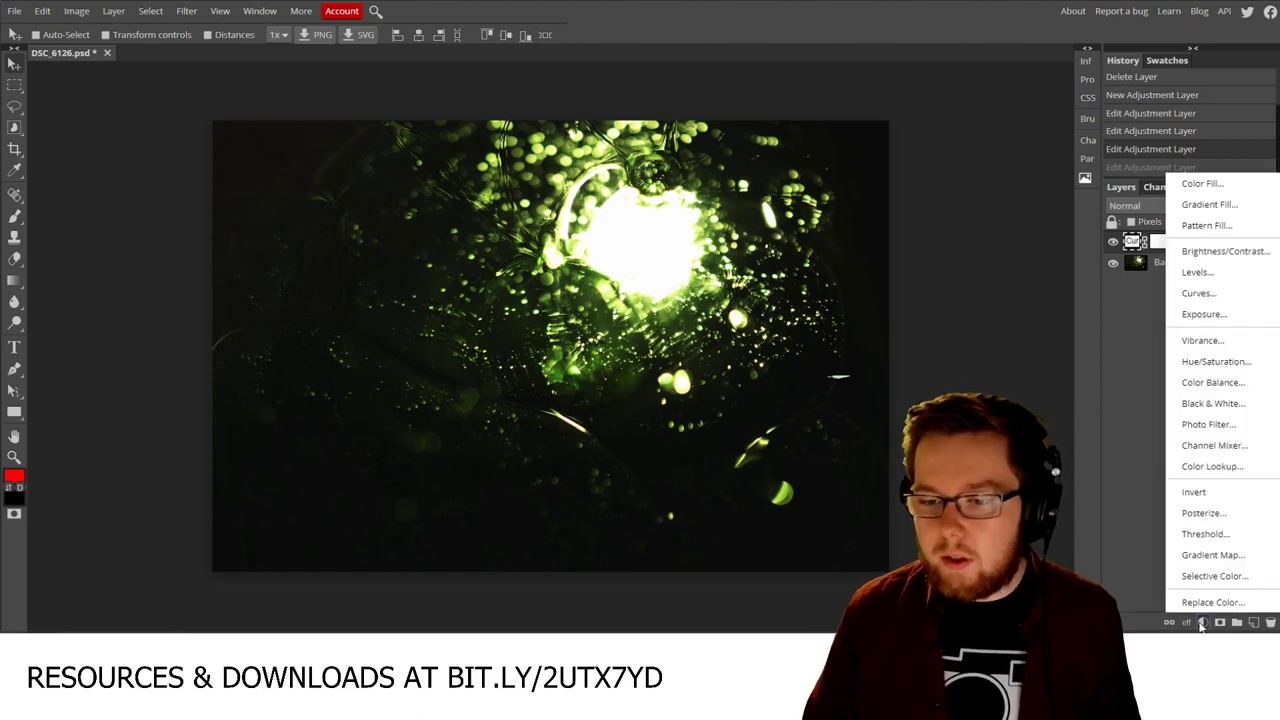
click(1203, 623)
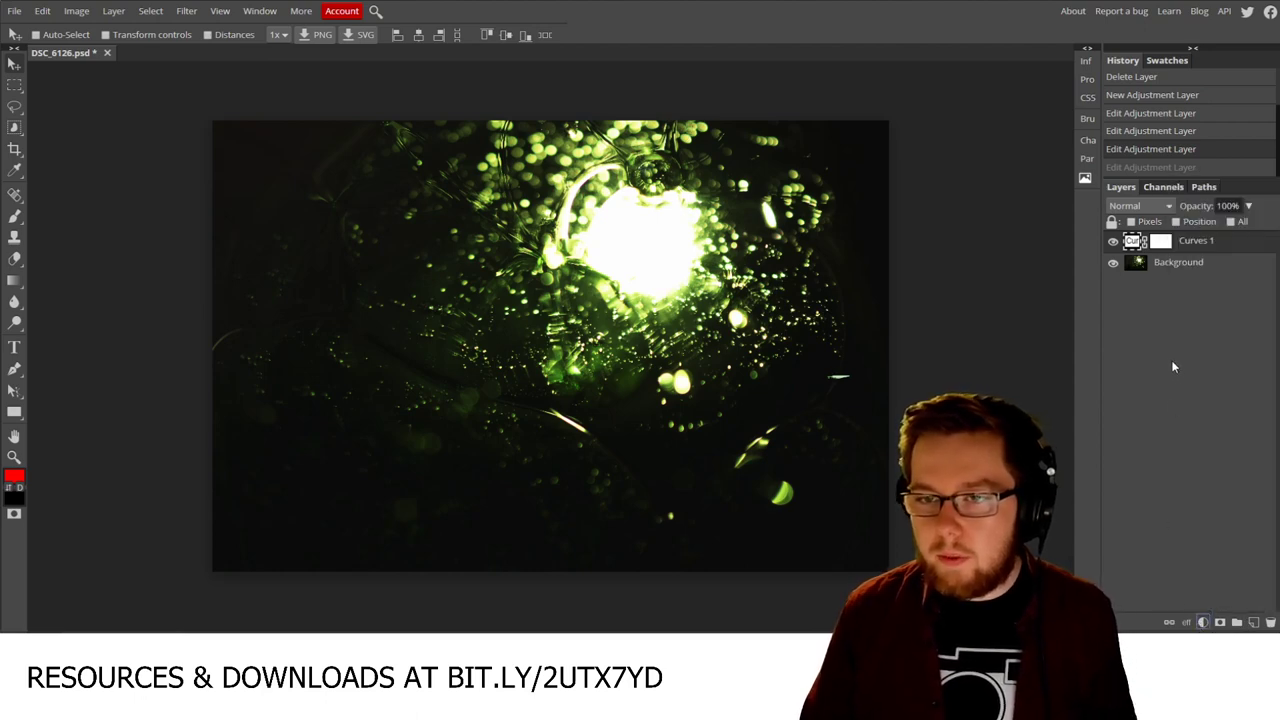
right_click(1185, 270)
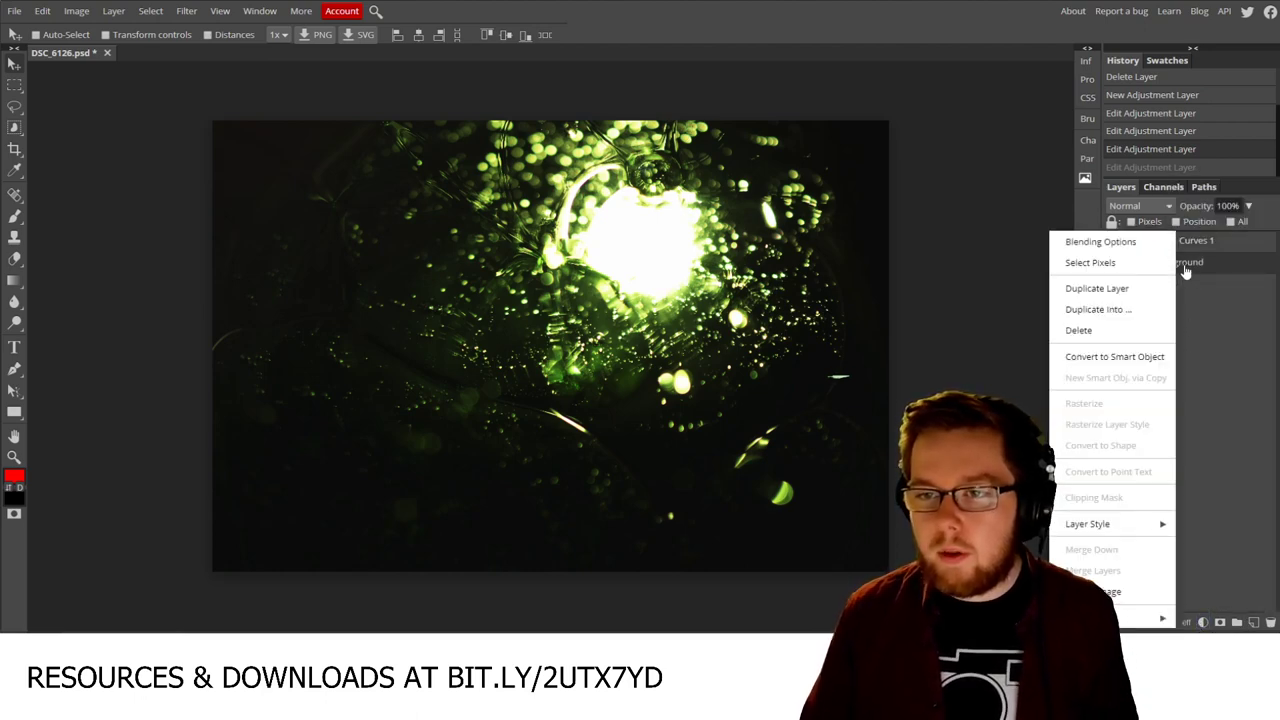
click(1150, 357)
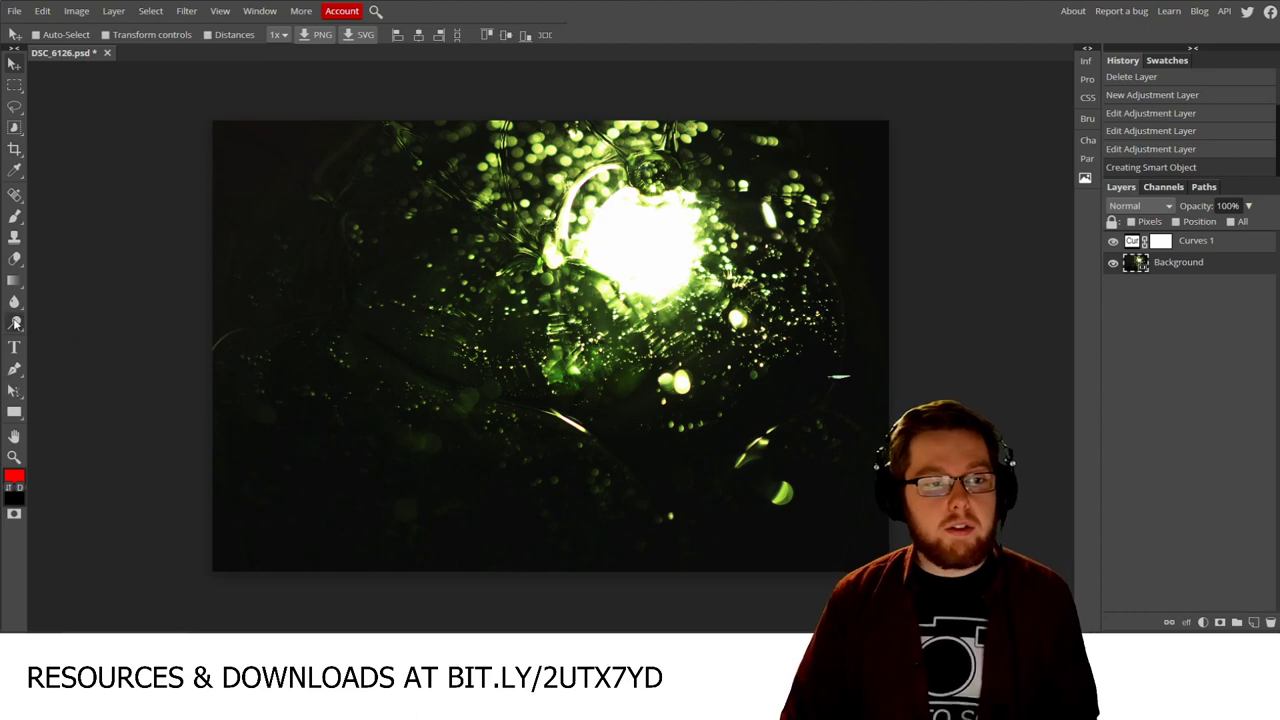
Step: Try the Dodge tool on the Background Smart Object with Midtones range and 50% exposure, and duplicate the Background layer
click(15, 322)
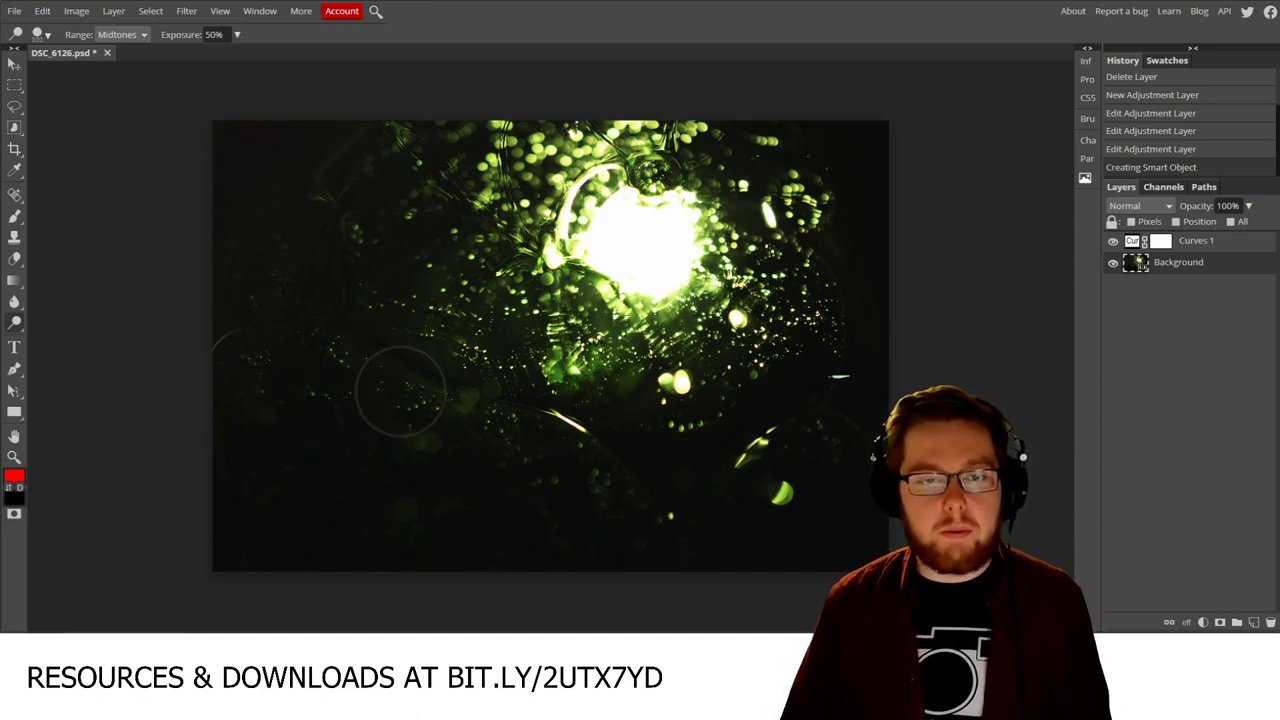
click(403, 360)
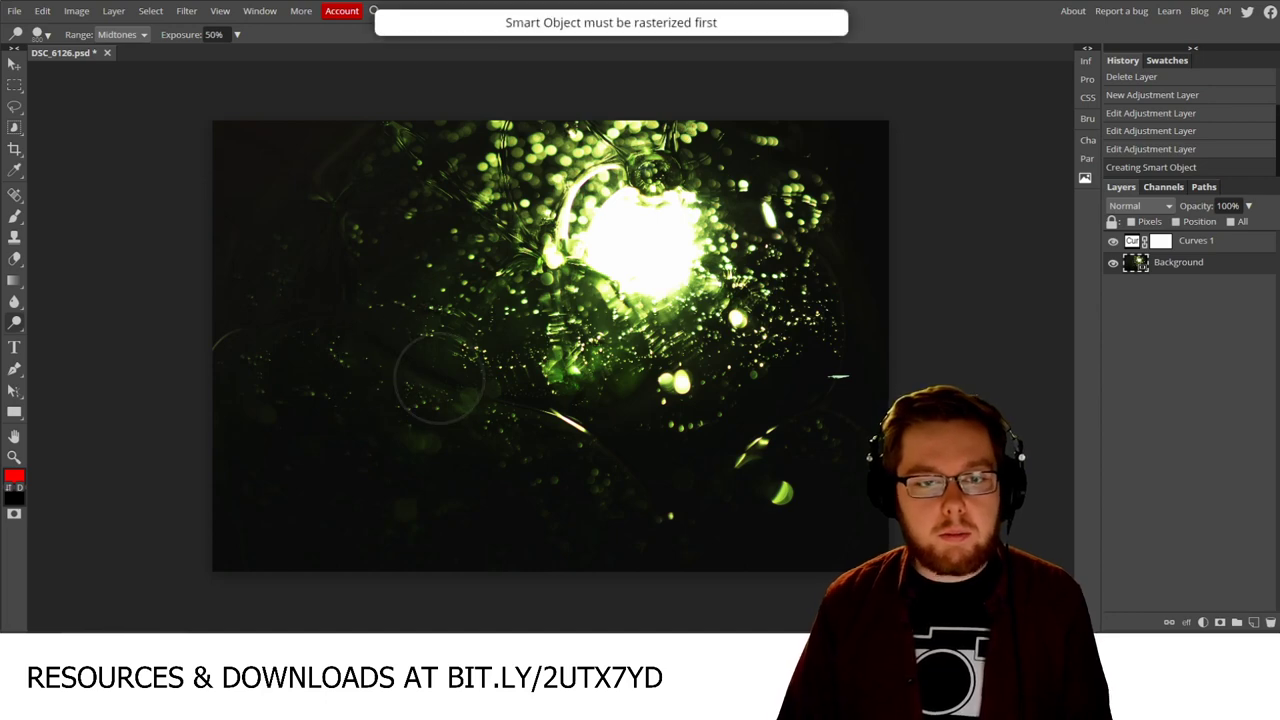
right_click(1213, 272)
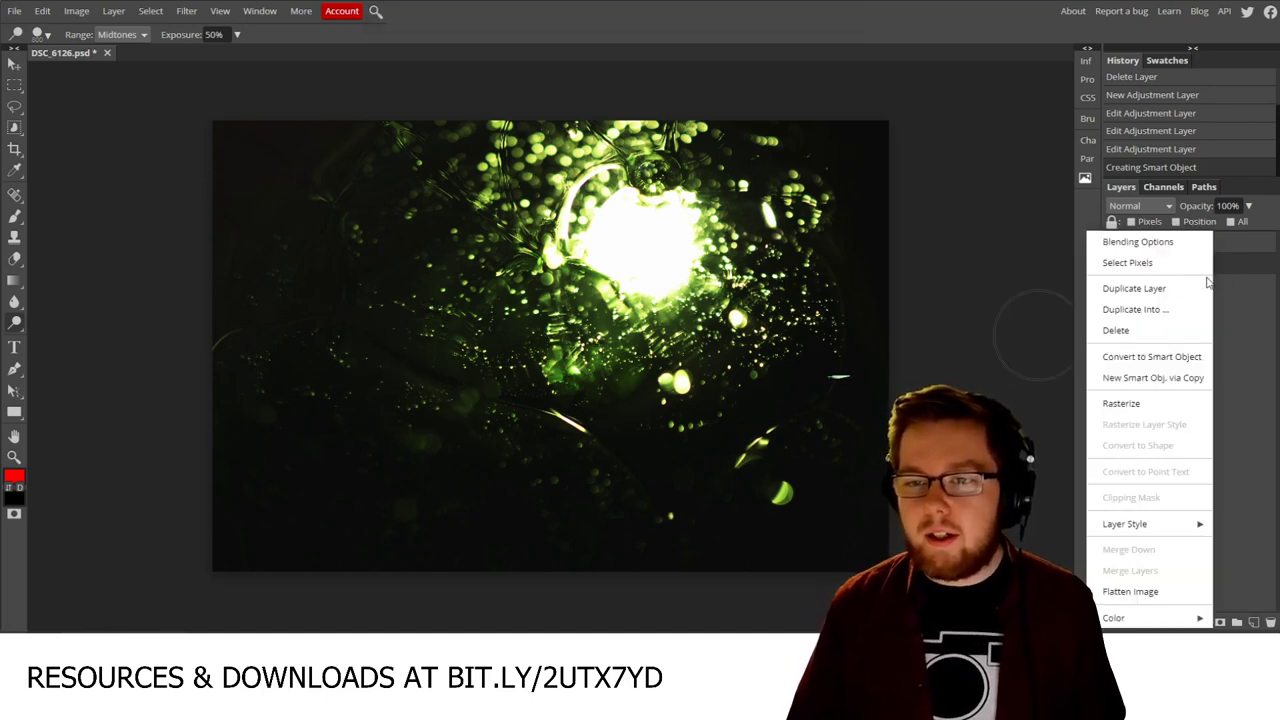
click(1177, 292)
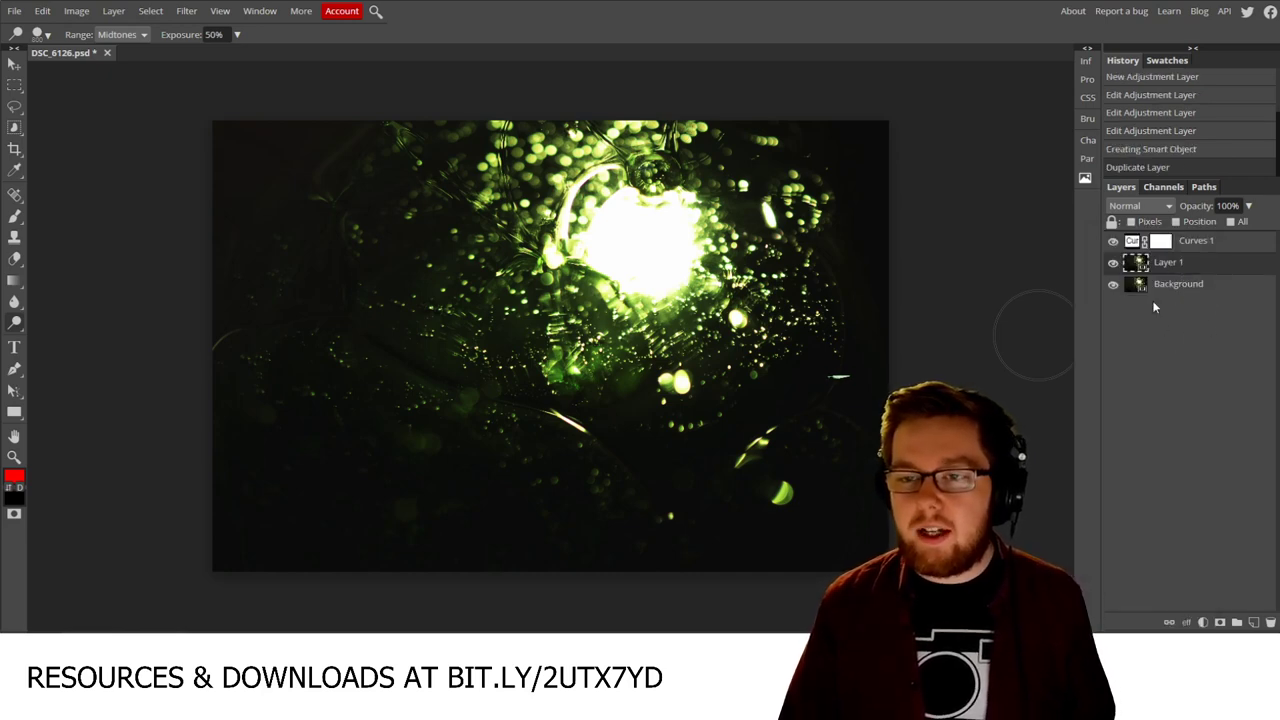
Step: Hide the Background layer and rasterize Layer 1 so its pixels can be dodged
click(1113, 285)
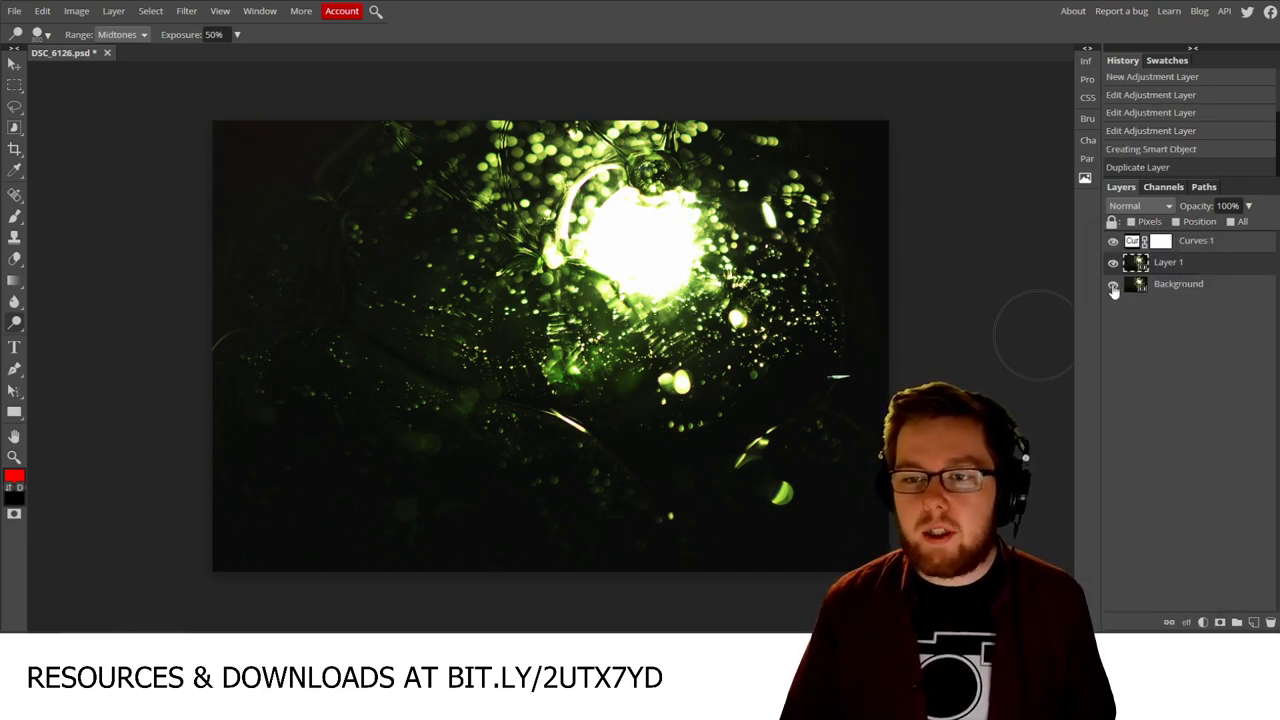
right_click(1198, 284)
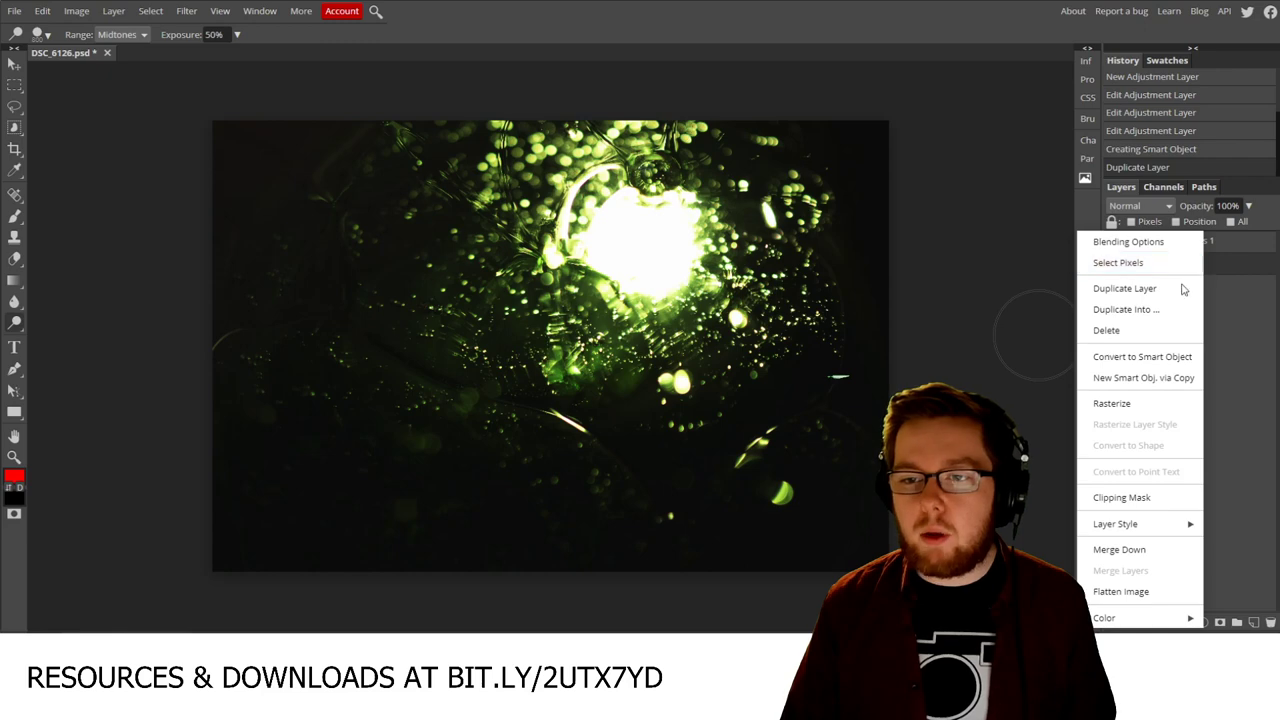
click(1123, 403)
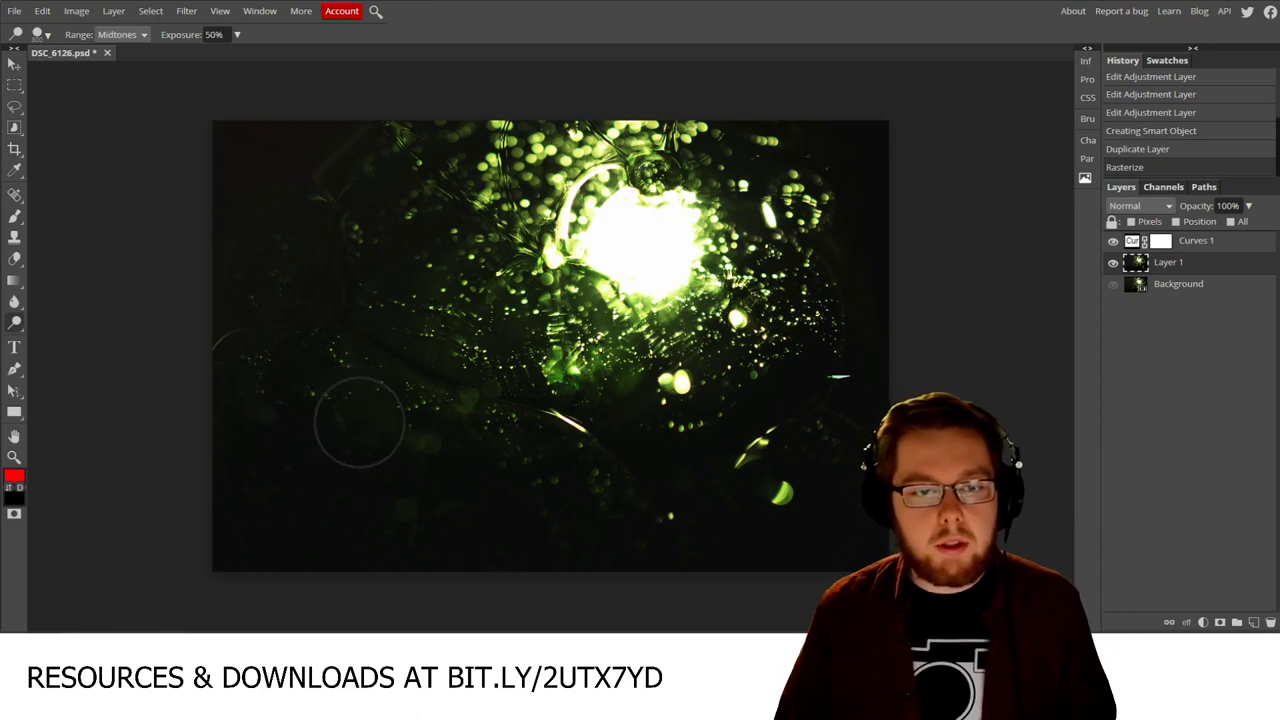
Step: Try a broad Midtones dodge stroke at 50% exposure over the dark areas of Layer 1, and undo it
mouse_move(359, 422)
mouse_down()
mouse_move(398, 459)
mouse_move(471, 484)
mouse_move(385, 429)
mouse_move(549, 492)
mouse_move(609, 486)
mouse_move(472, 480)
mouse_move(740, 449)
mouse_move(831, 391)
mouse_move(884, 322)
mouse_move(862, 372)
mouse_move(869, 279)
mouse_move(849, 139)
mouse_move(805, 129)
mouse_move(847, 237)
mouse_move(827, 304)
mouse_move(797, 186)
mouse_move(820, 212)
mouse_move(837, 362)
mouse_move(747, 463)
mouse_move(678, 480)
mouse_move(472, 479)
mouse_move(350, 435)
mouse_move(271, 327)
mouse_move(442, 443)
mouse_move(294, 343)
mouse_move(237, 224)
mouse_move(240, 199)
mouse_move(245, 177)
mouse_move(260, 288)
mouse_move(250, 175)
mouse_move(260, 255)
mouse_move(330, 150)
mouse_move(262, 162)
mouse_up()
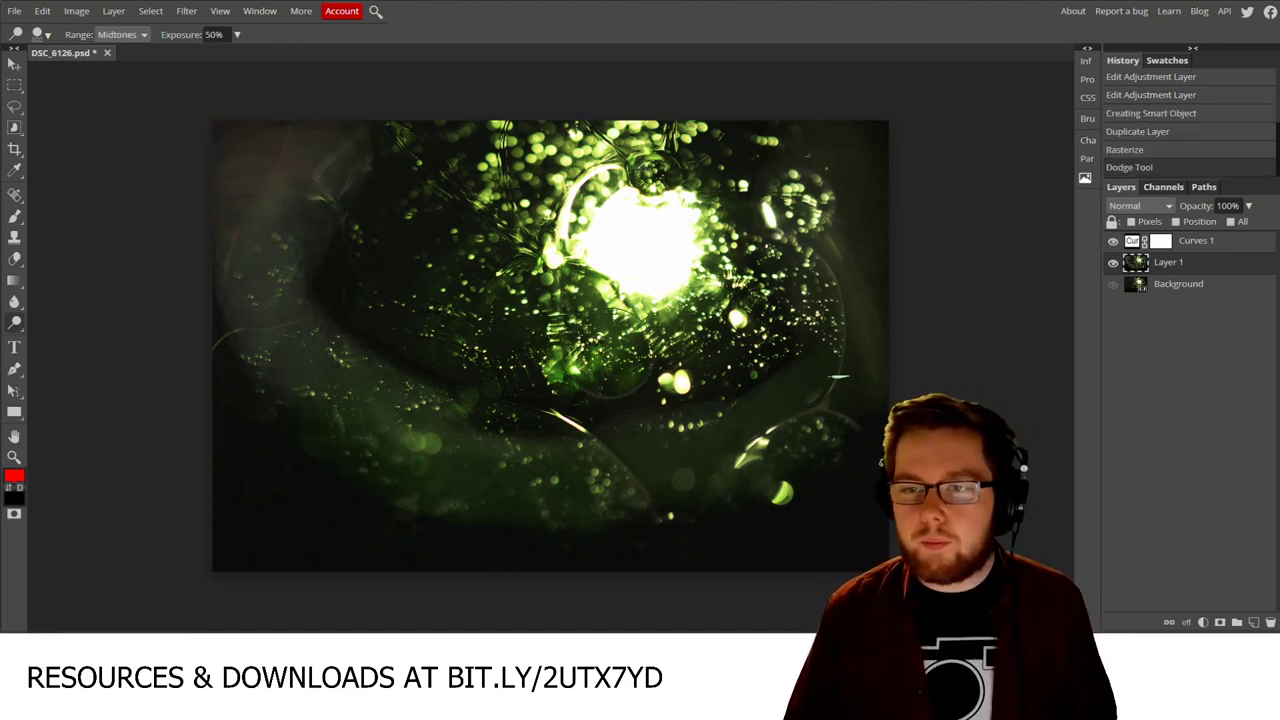
key(ctrl+z)
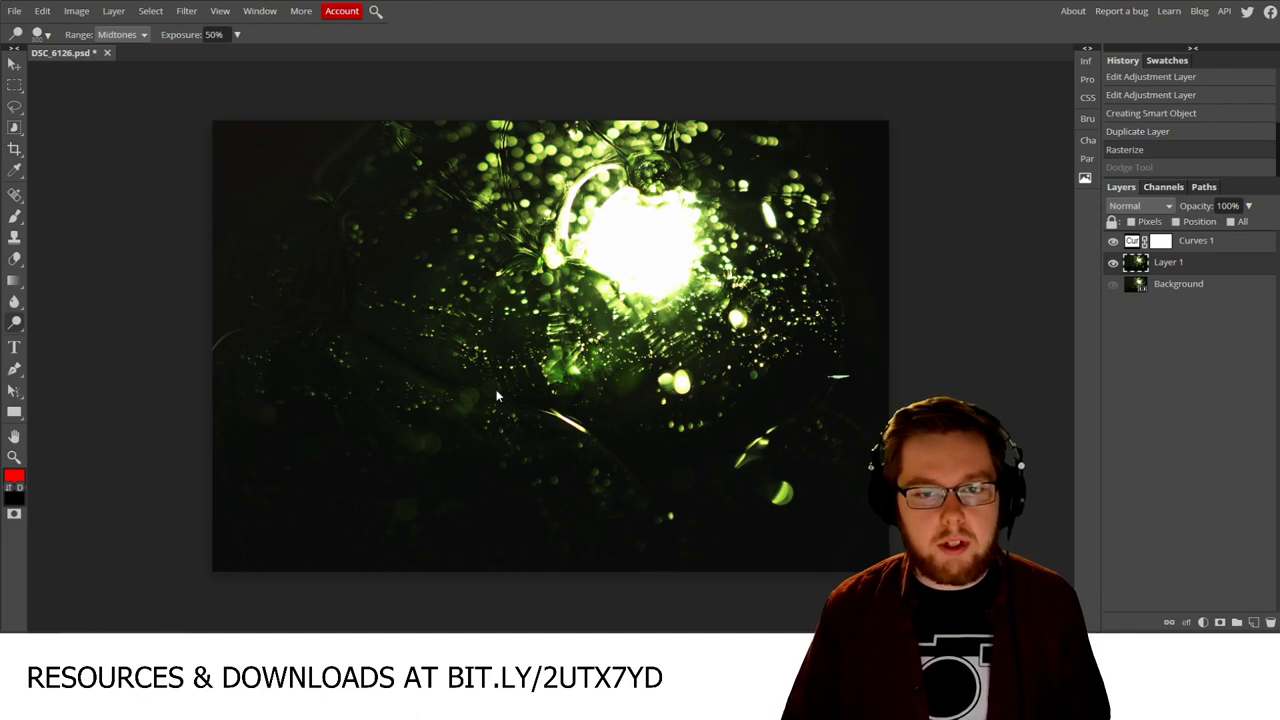
Step: Configure the Dodge tool with the Shadows range, 13% exposure and a brush hardness of 0%
click(117, 33)
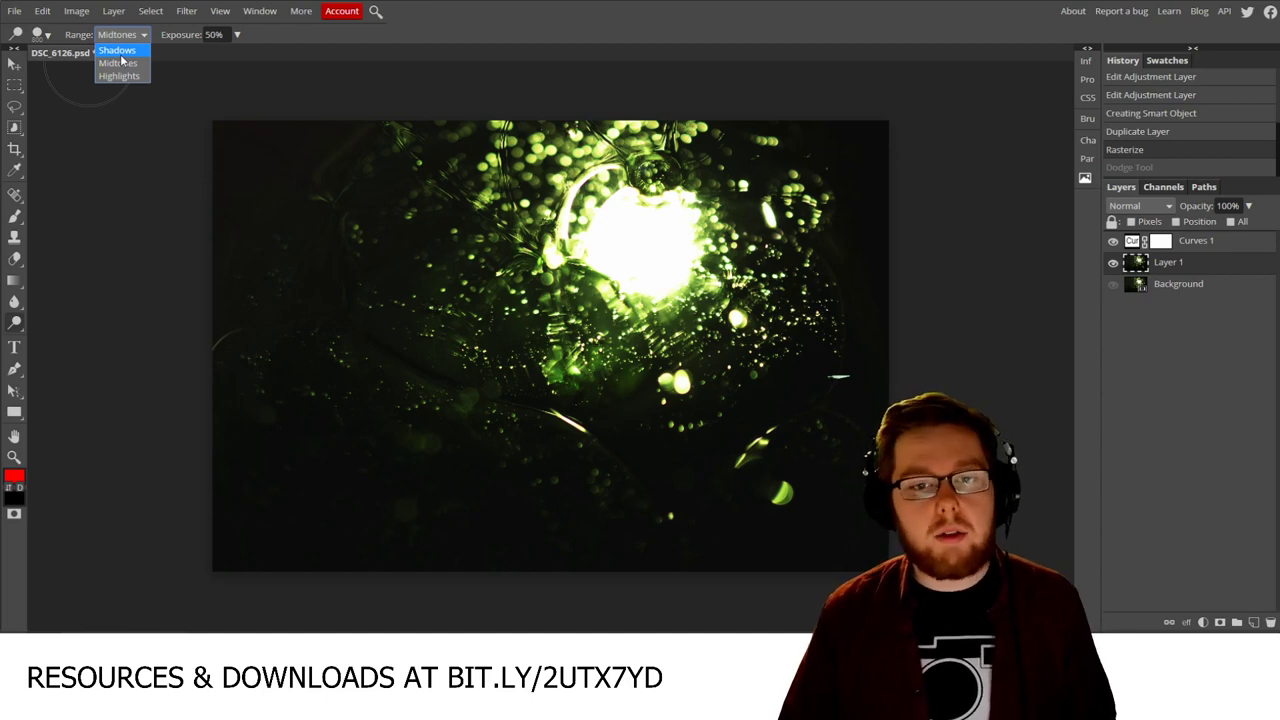
click(120, 52)
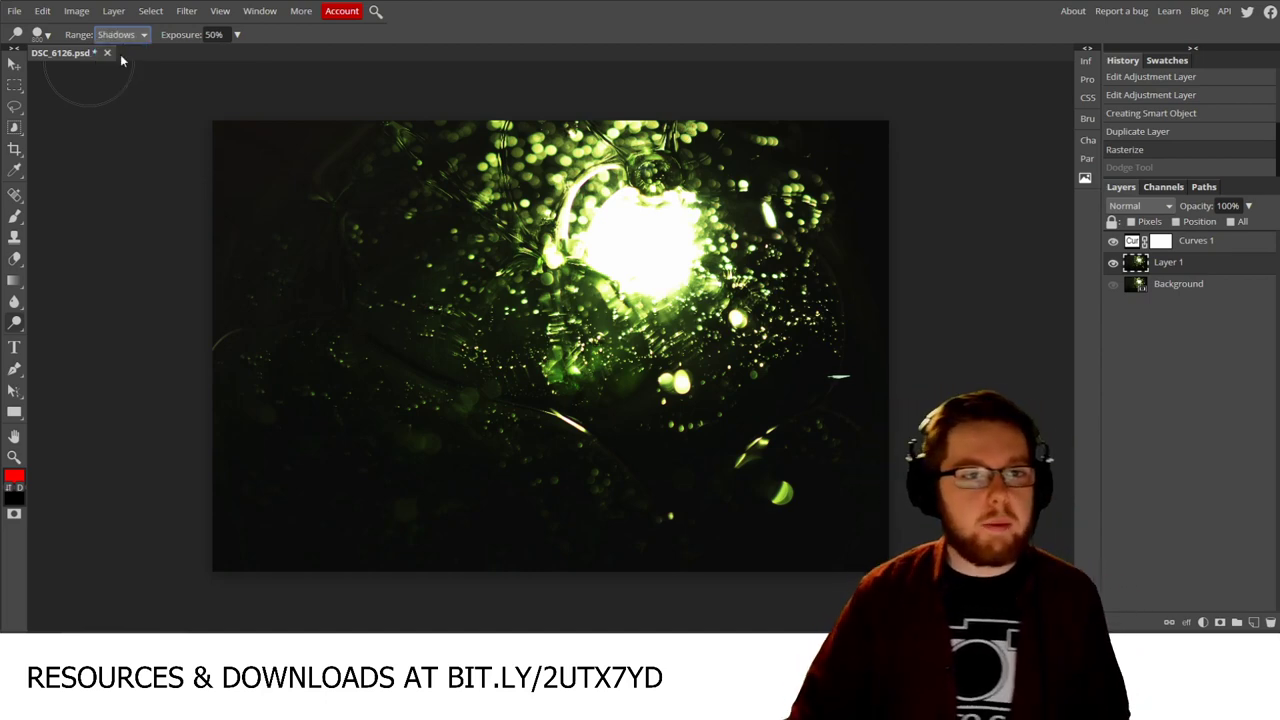
click(237, 36)
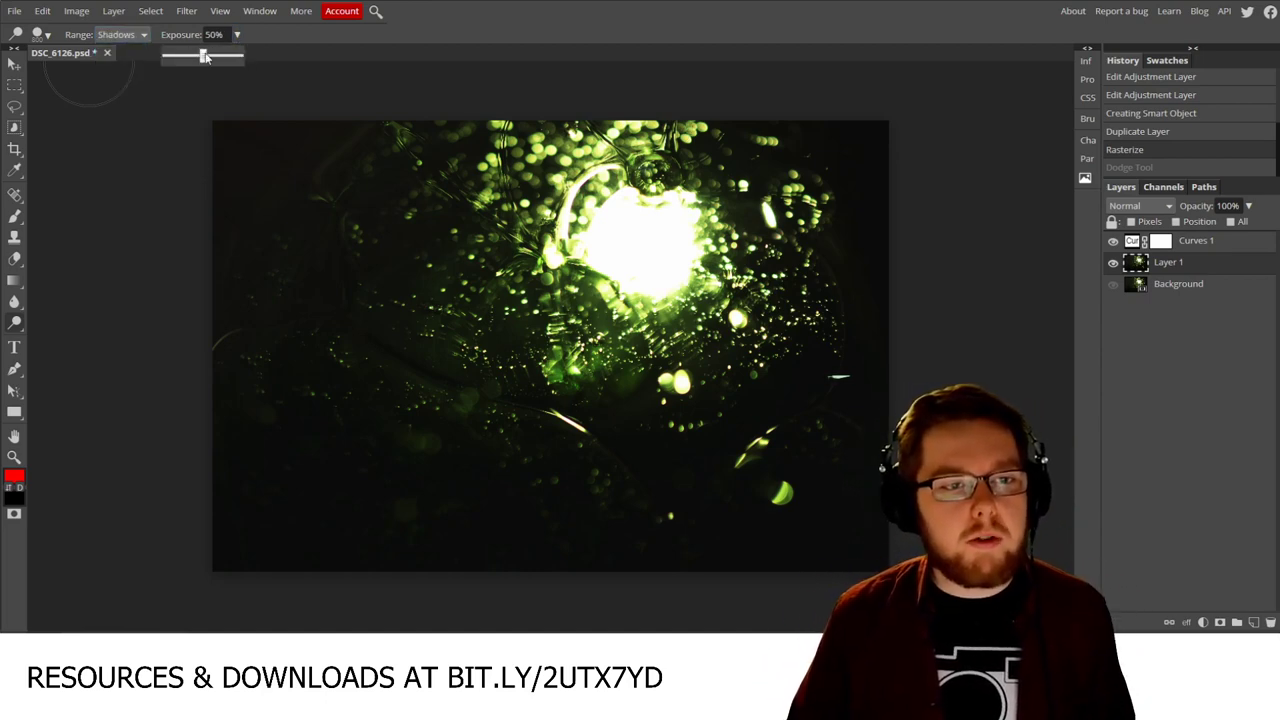
drag(204, 57, 176, 66)
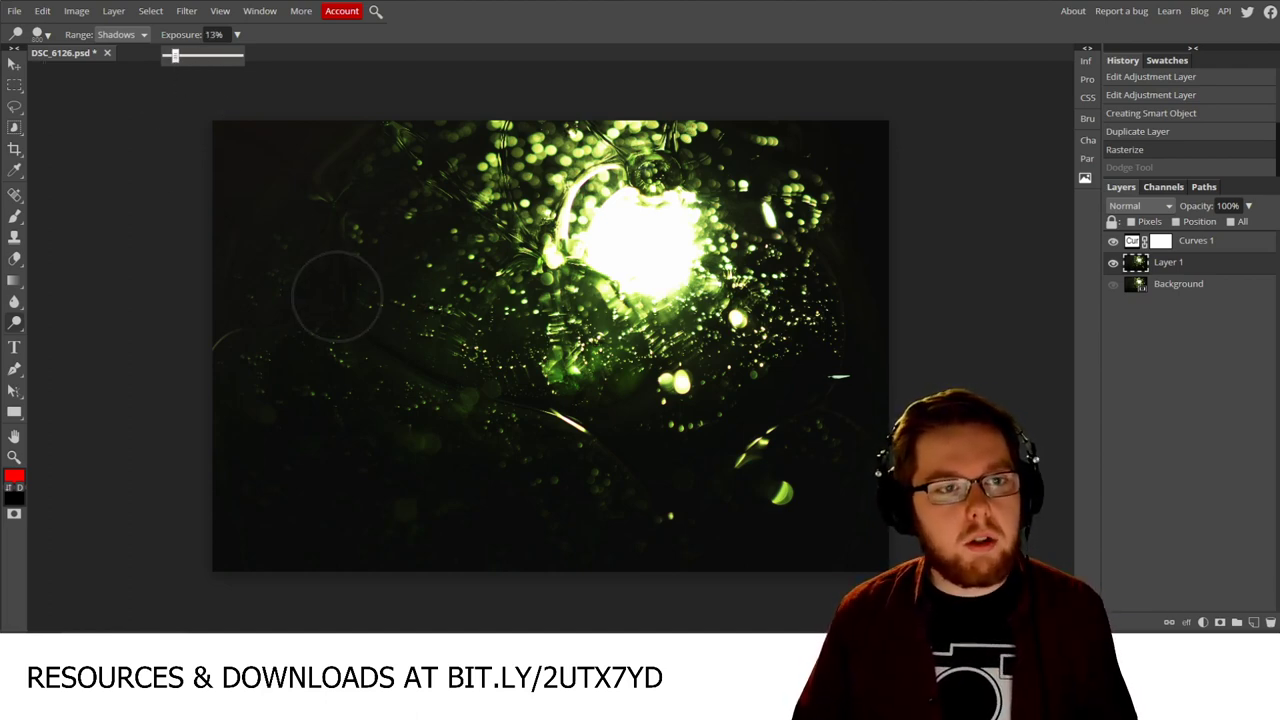
right_click(338, 300)
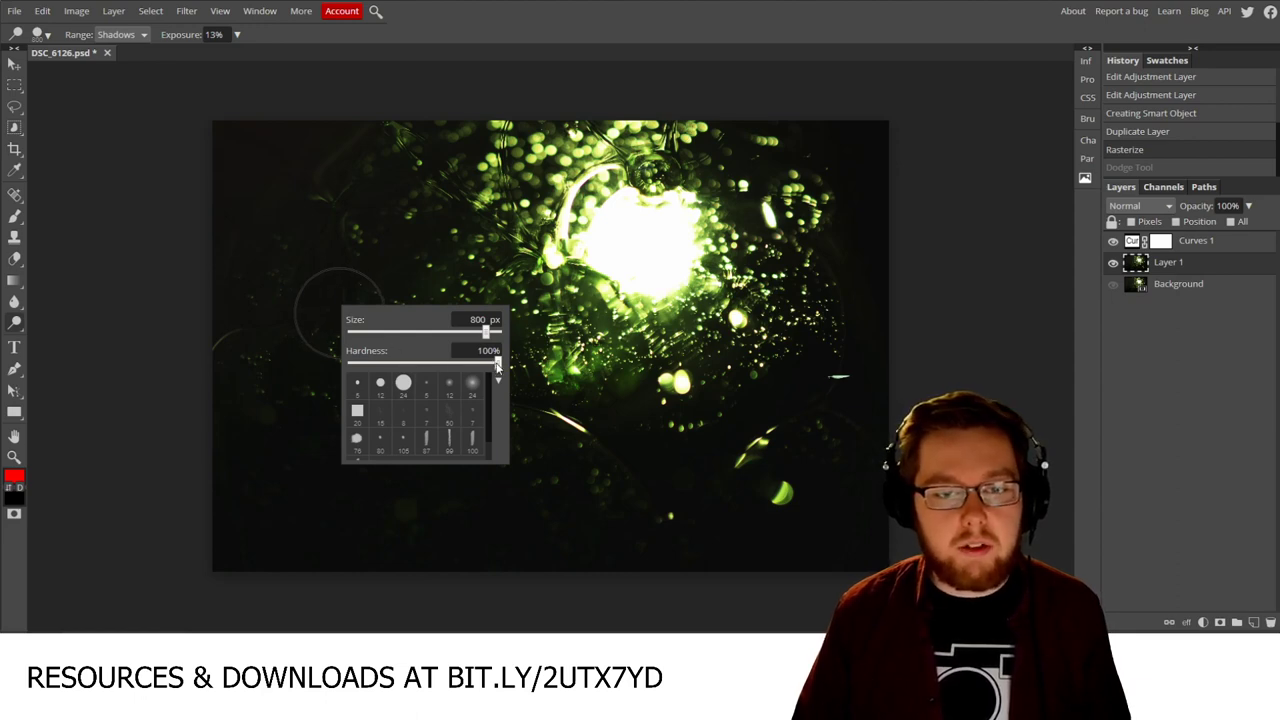
drag(497, 364, 351, 360)
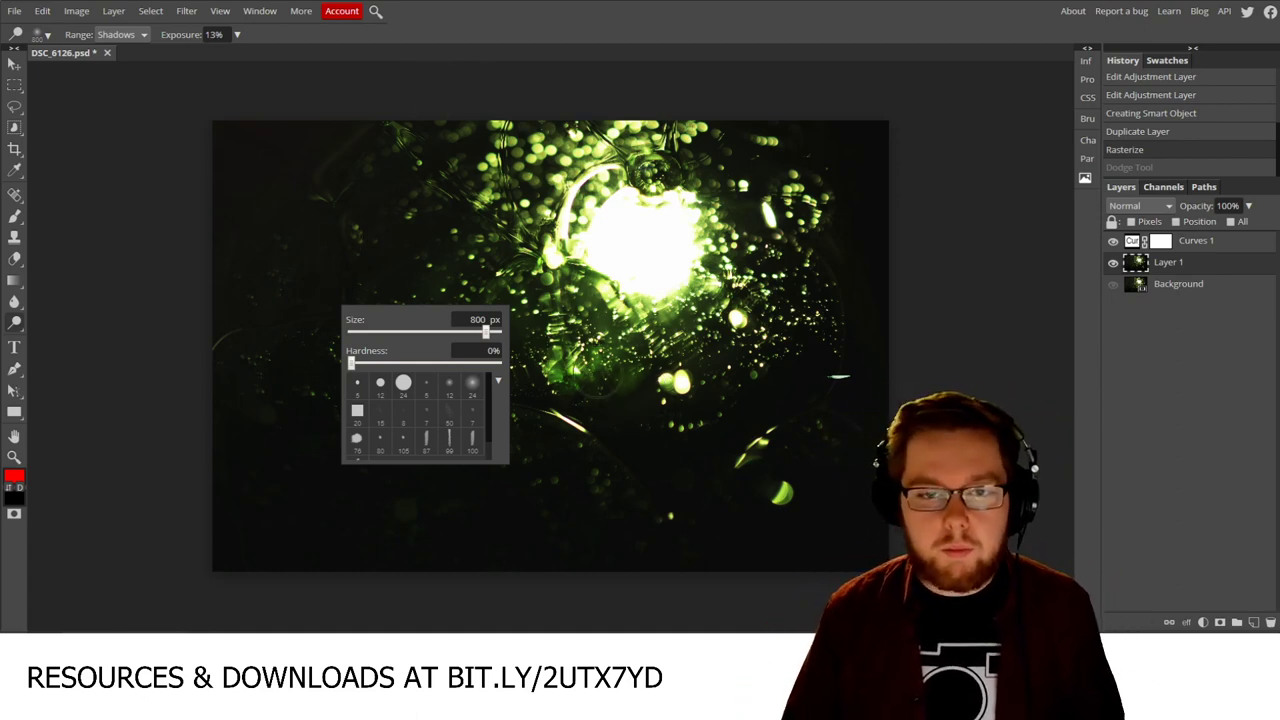
click(609, 396)
Step: Shrink the brush to bokeh size and dodge the overlapping faint green circles just left of the bright diagonal streak
scroll(557, 471, up, 2)
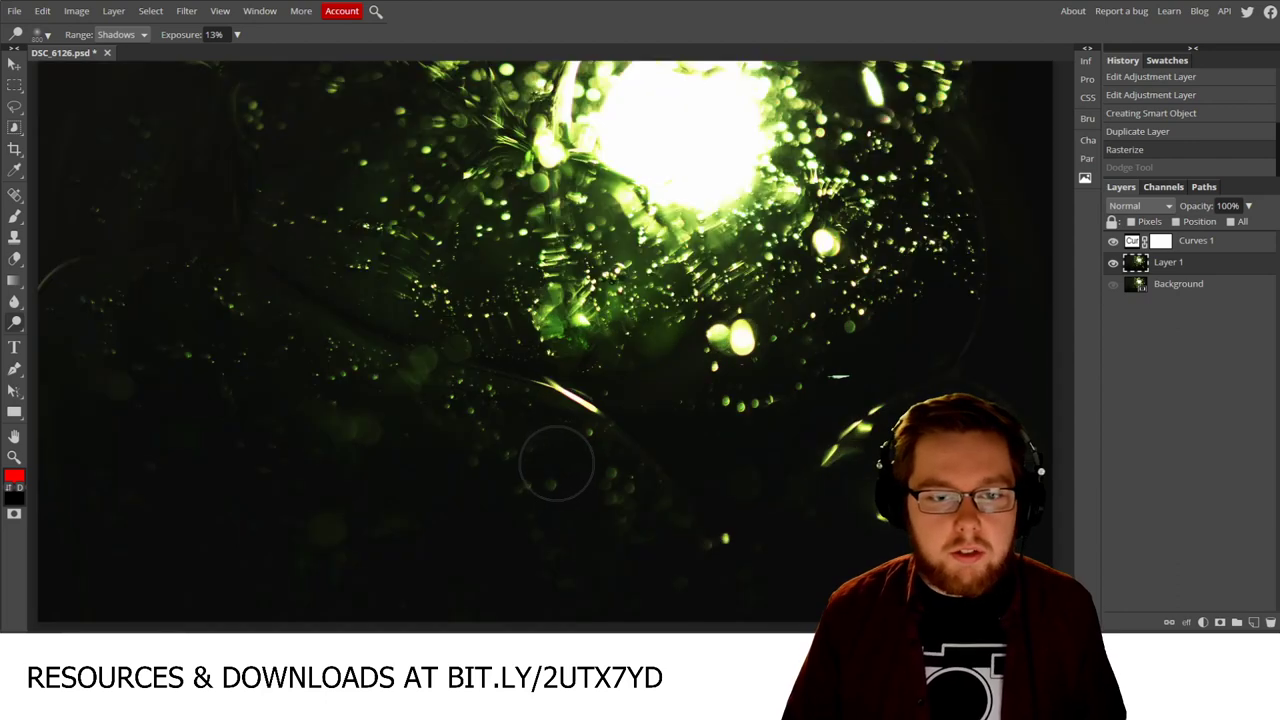
scroll(408, 388, down, 2)
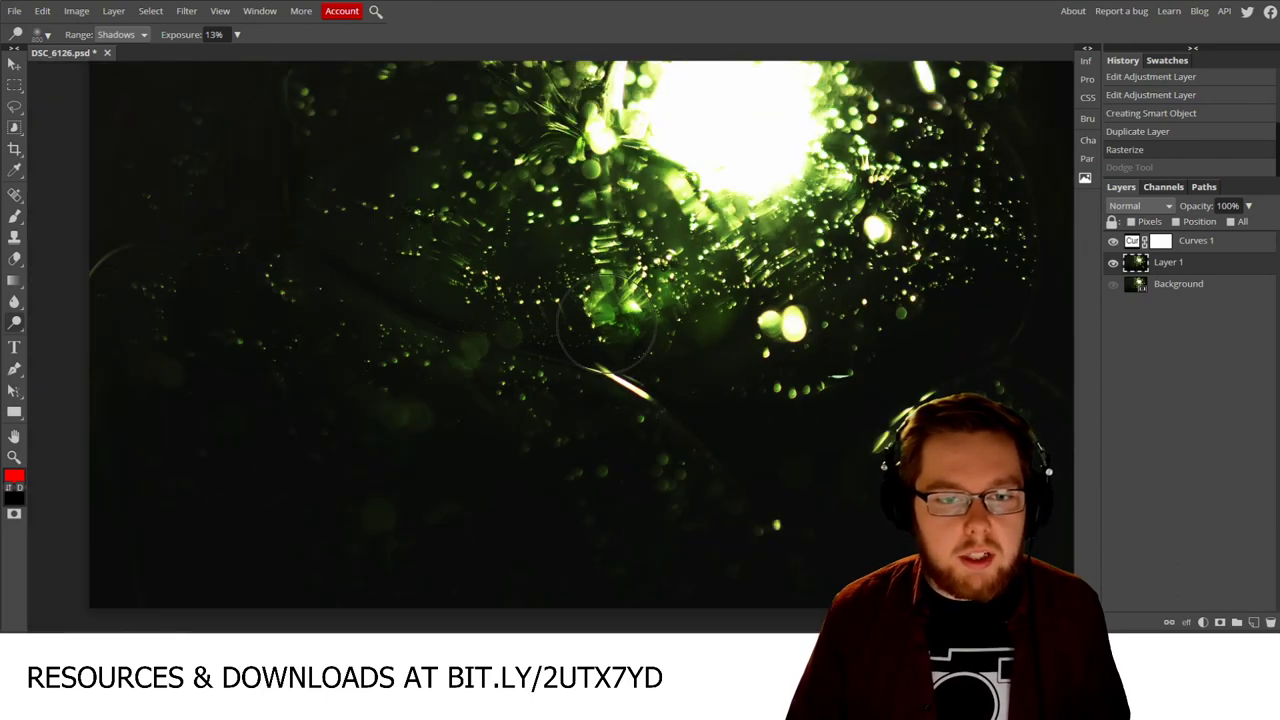
scroll(505, 350, up, 1)
scroll(490, 357, up, 1)
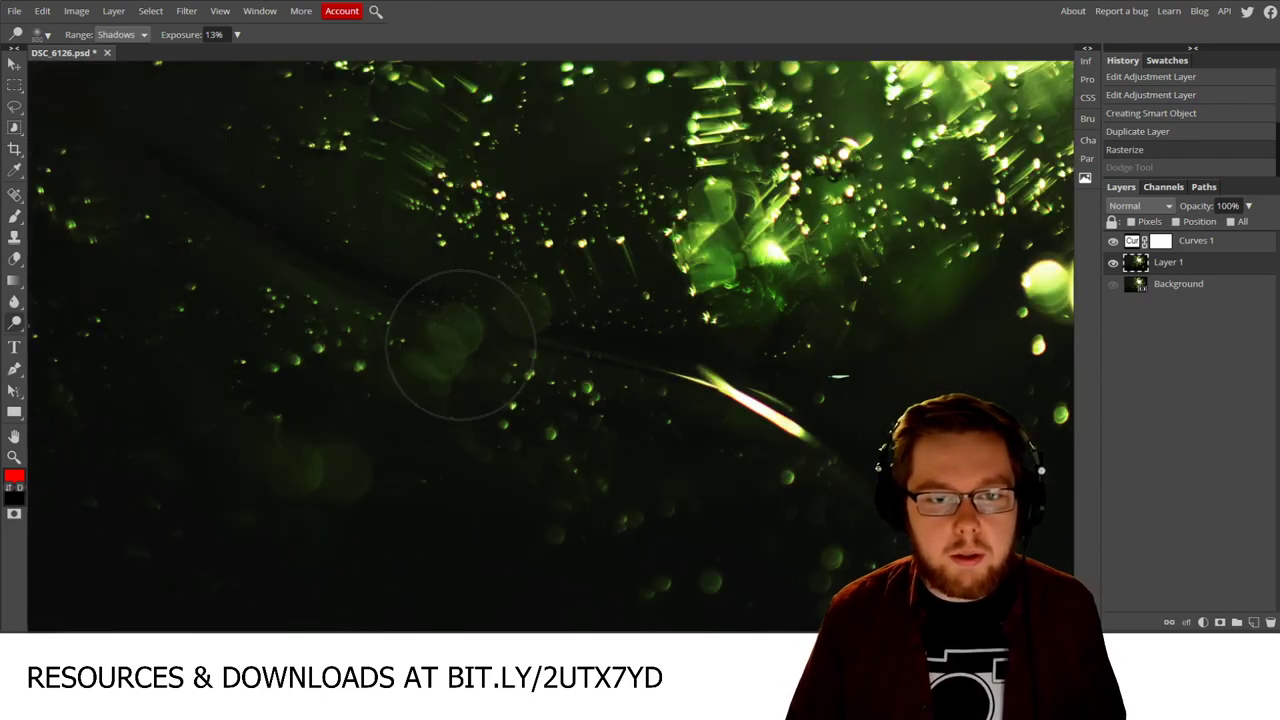
key(bracketleft)
key(bracketleft)
key(bracketleft)
key(bracketleft)
key(bracketleft)
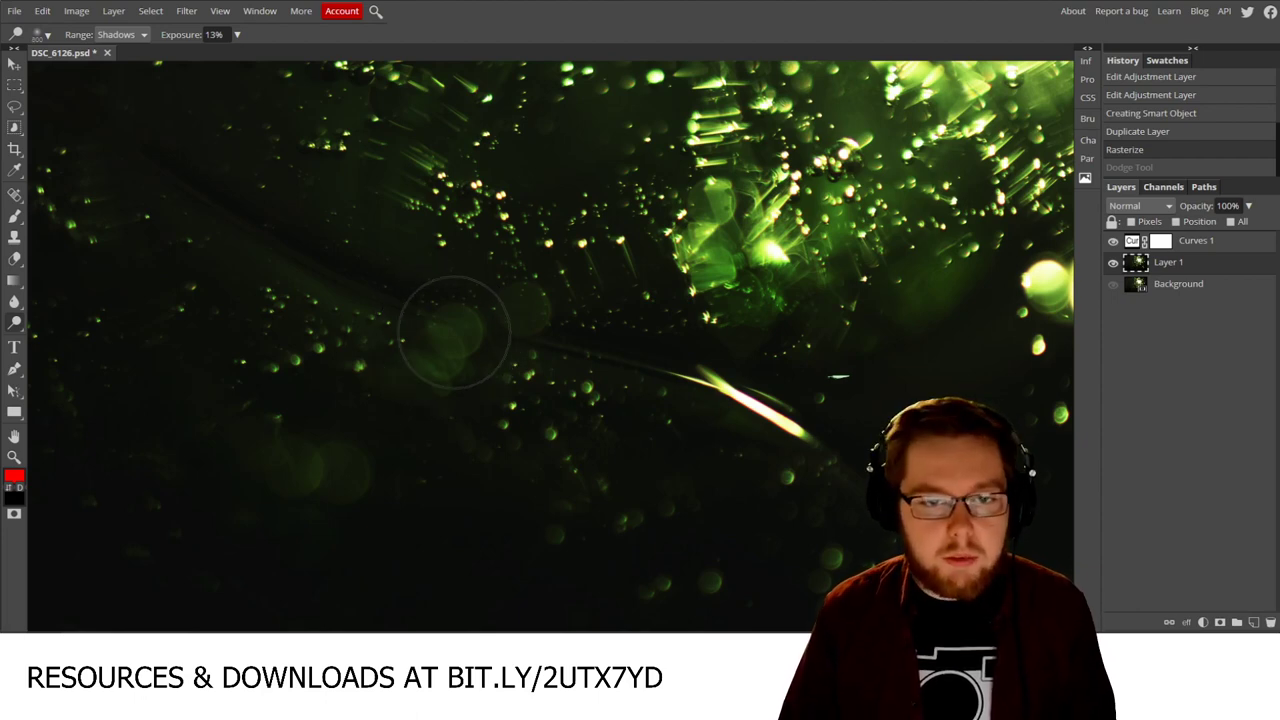
key(bracketleft)
key(bracketleft)
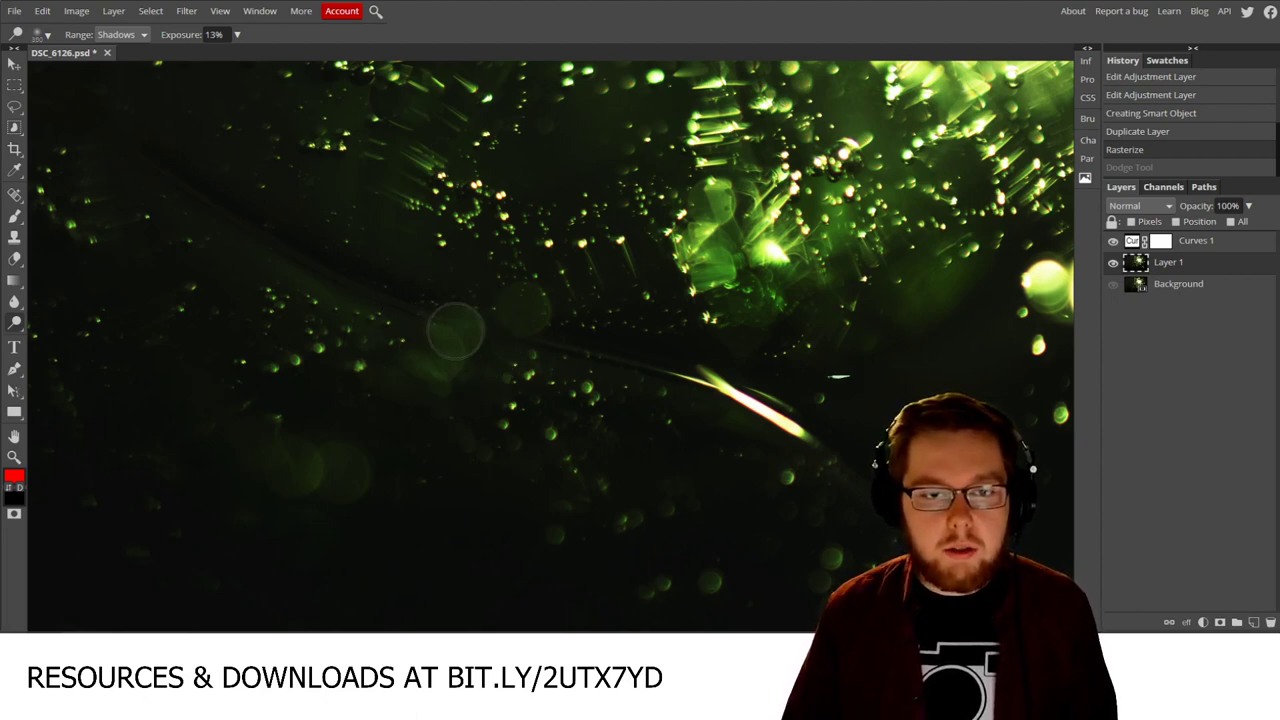
click(455, 330)
click(445, 340)
click(432, 352)
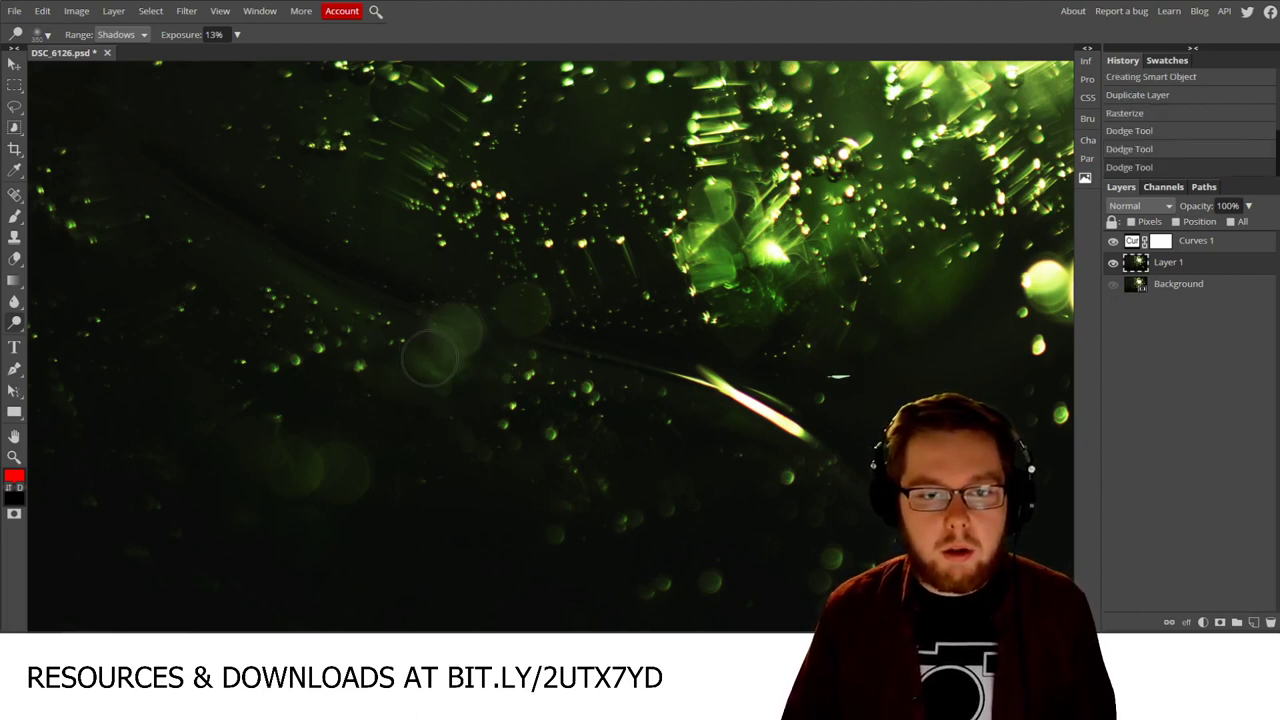
click(431, 357)
click(432, 357)
click(433, 358)
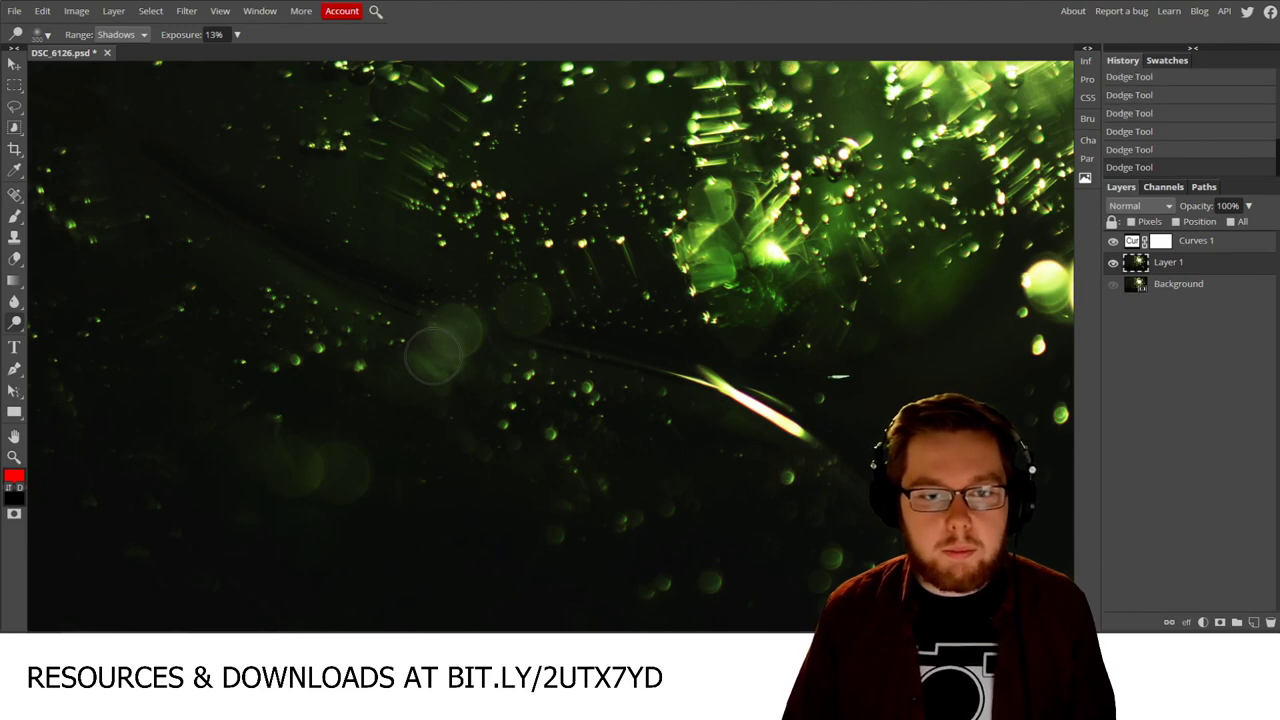
Step: Dodge the faint bokeh circle right of the brightened pair and the two overlapping circles in the dark area to their lower left
click(524, 308)
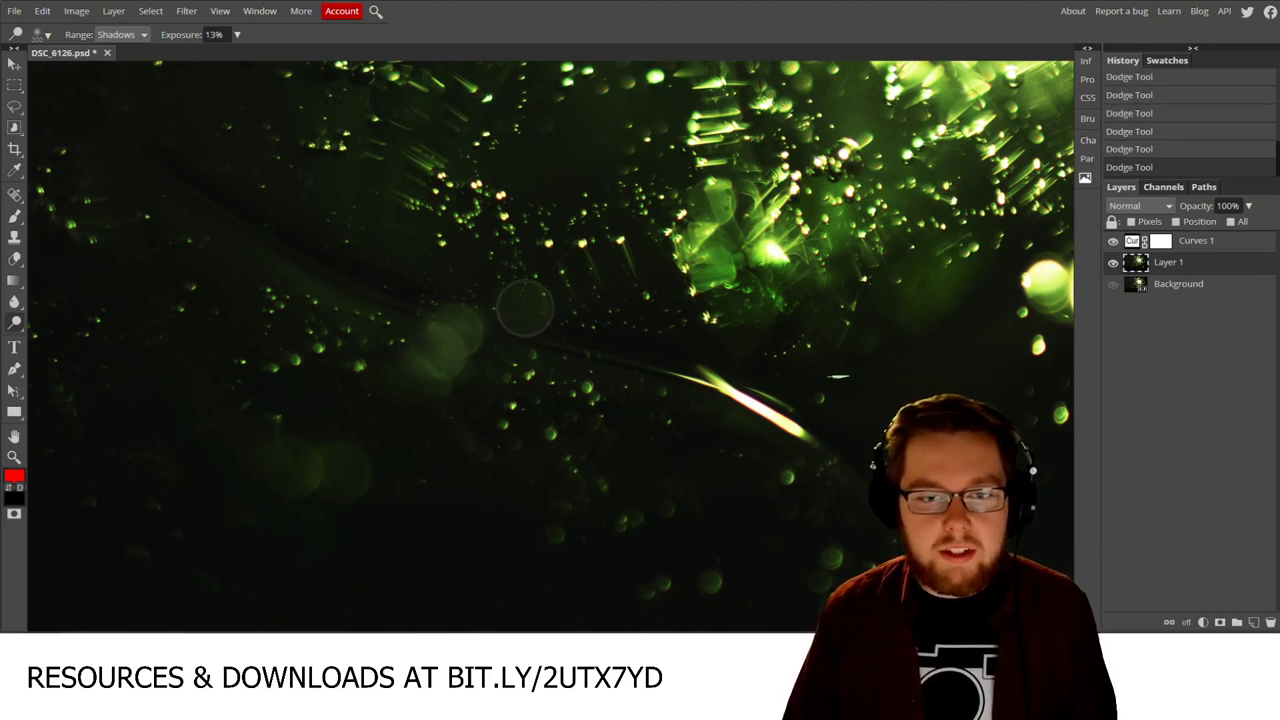
click(524, 308)
click(524, 308)
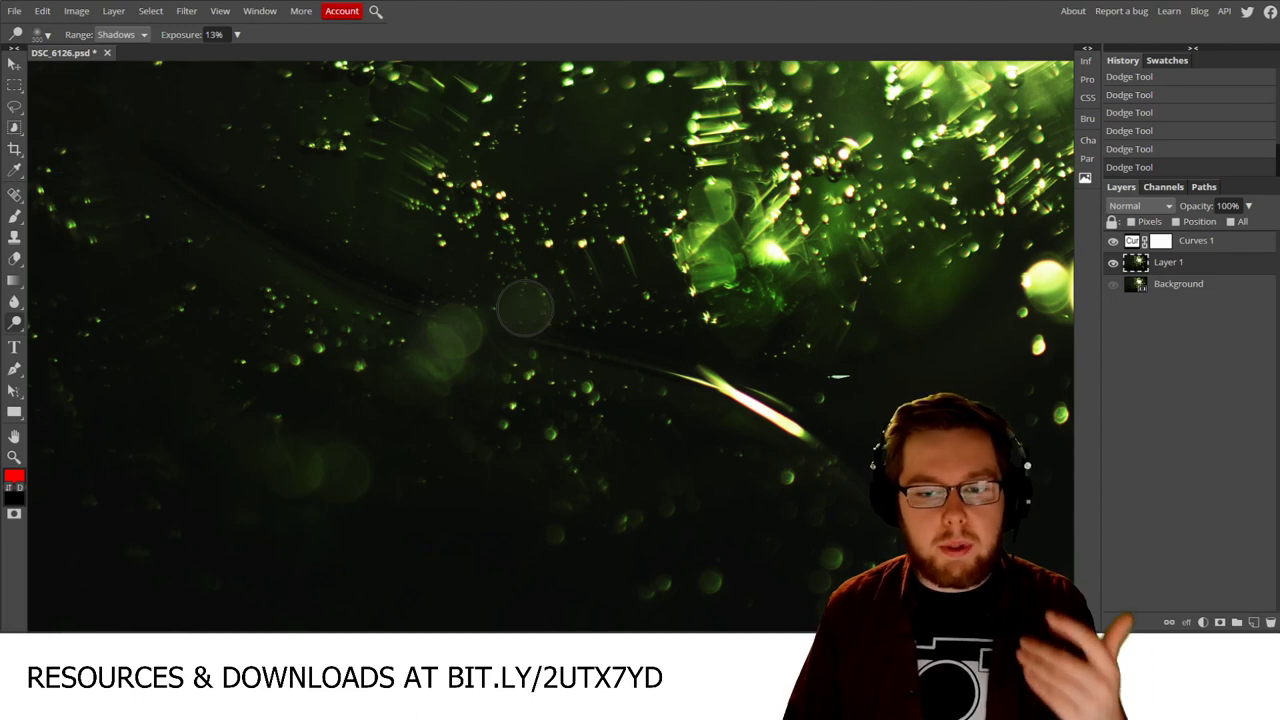
click(337, 469)
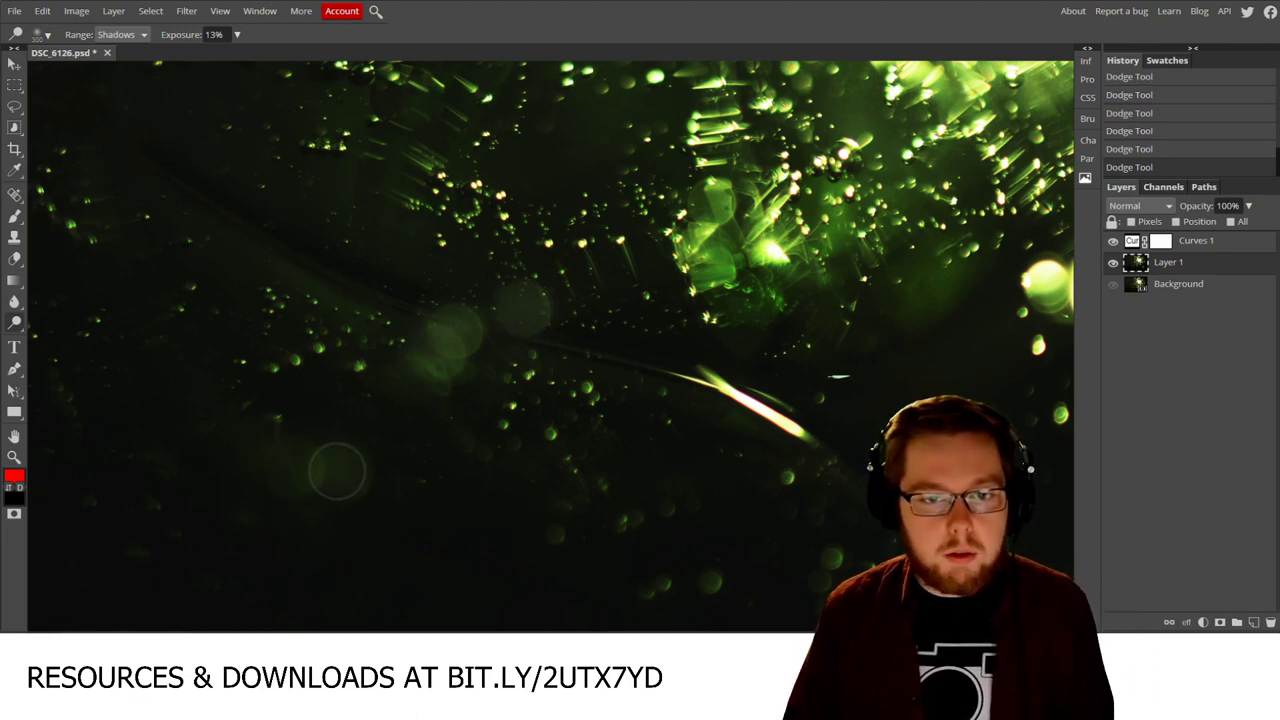
click(337, 469)
click(294, 468)
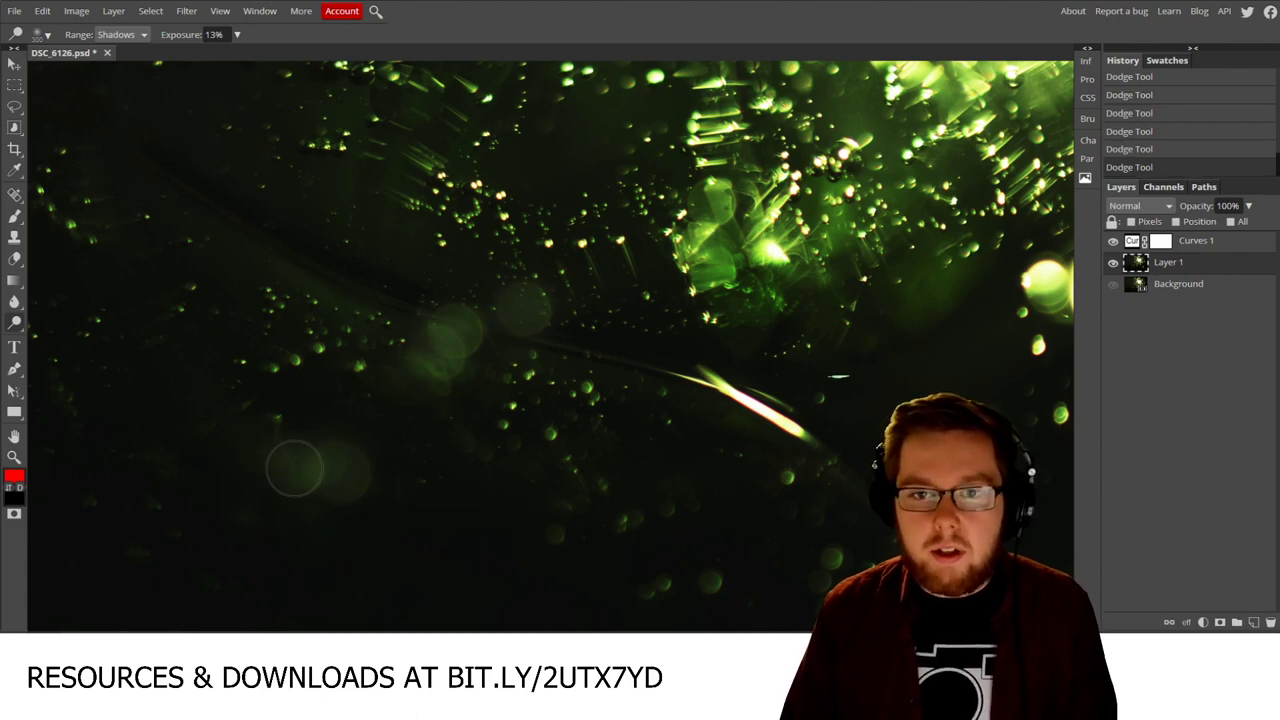
click(294, 468)
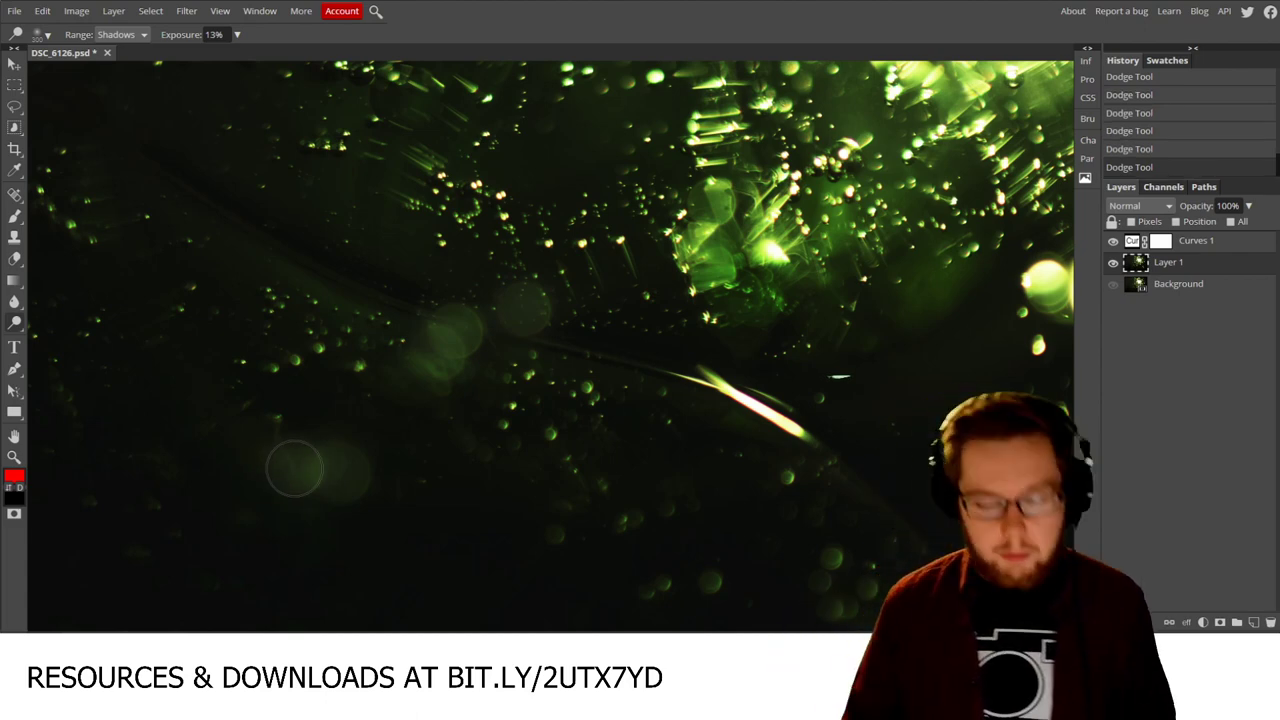
Step: Enlarge the brush slightly and dodge the faint bokeh circles in the lower-left part of the photo
key(ctrl+0)
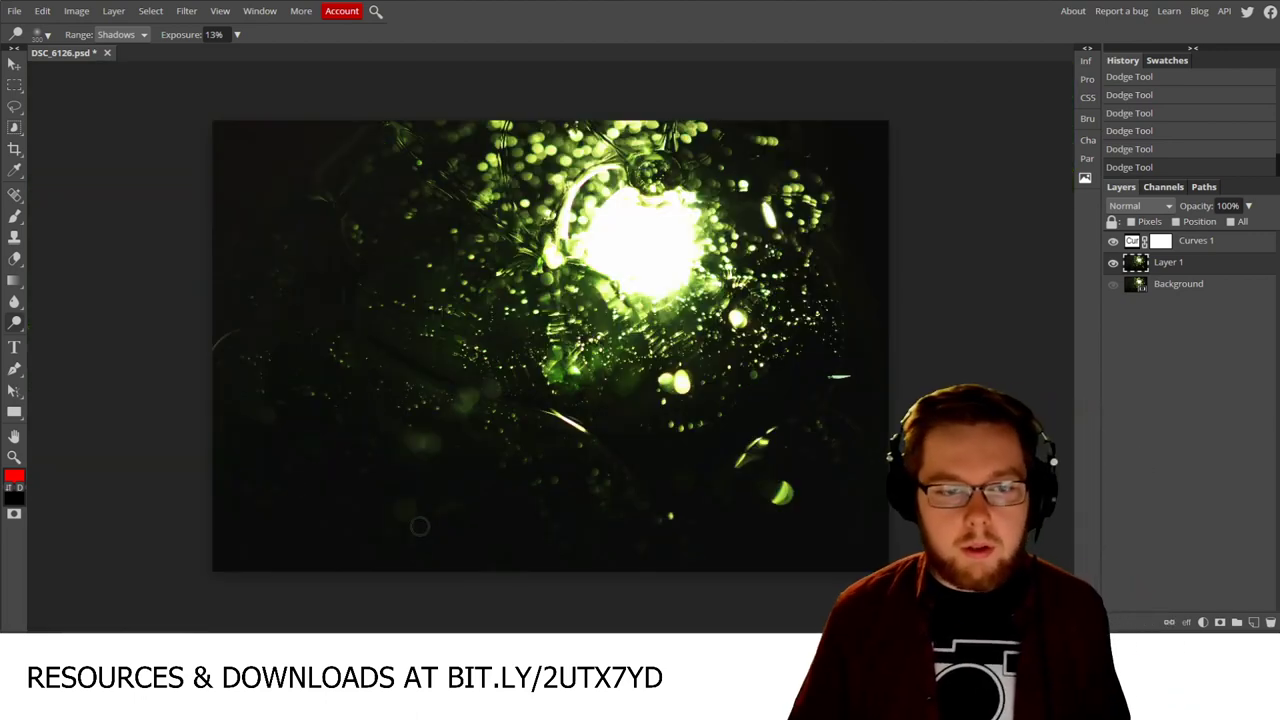
scroll(419, 526, up, 3)
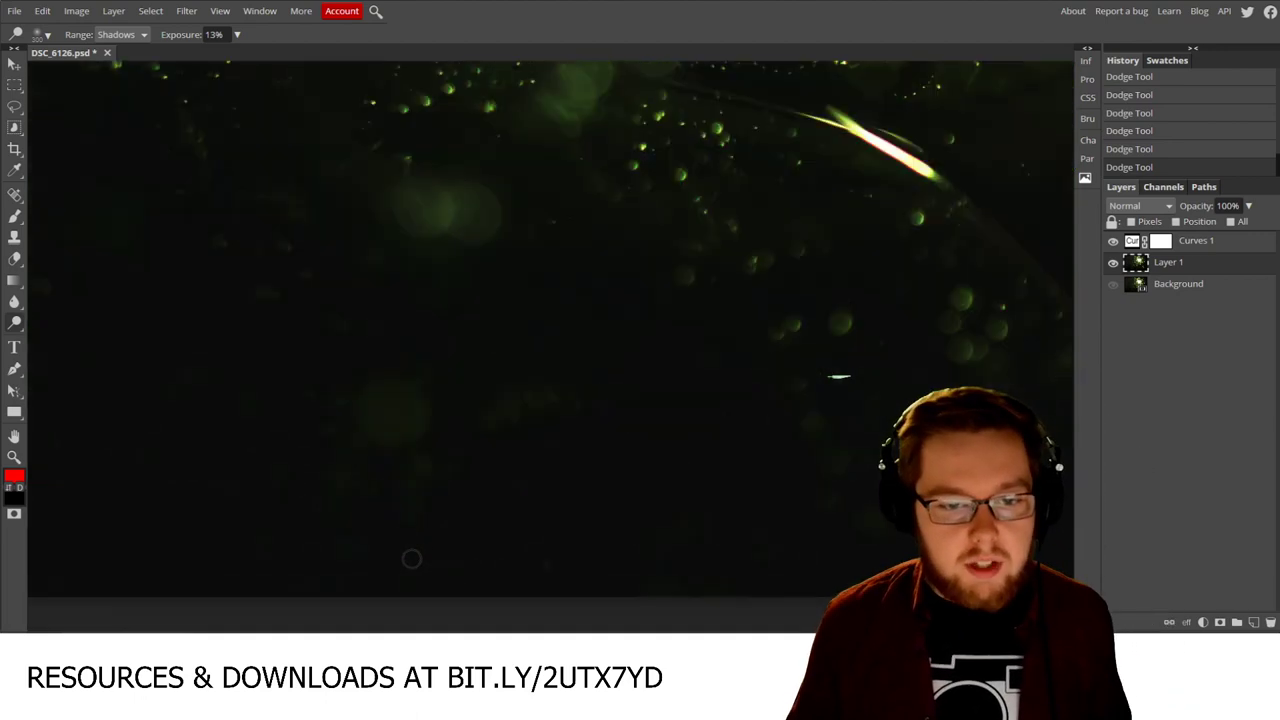
key(bracketright)
key(bracketright)
click(391, 407)
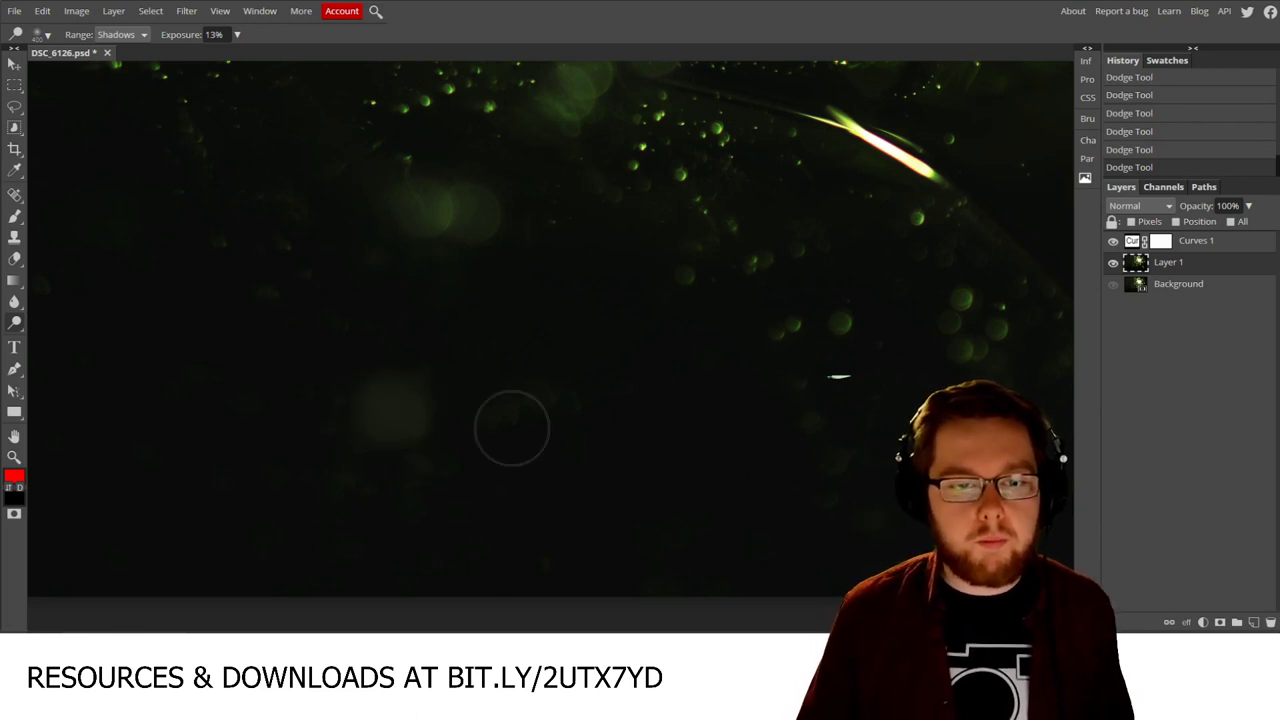
scroll(508, 429, down, 1)
scroll(238, 376, up, 1)
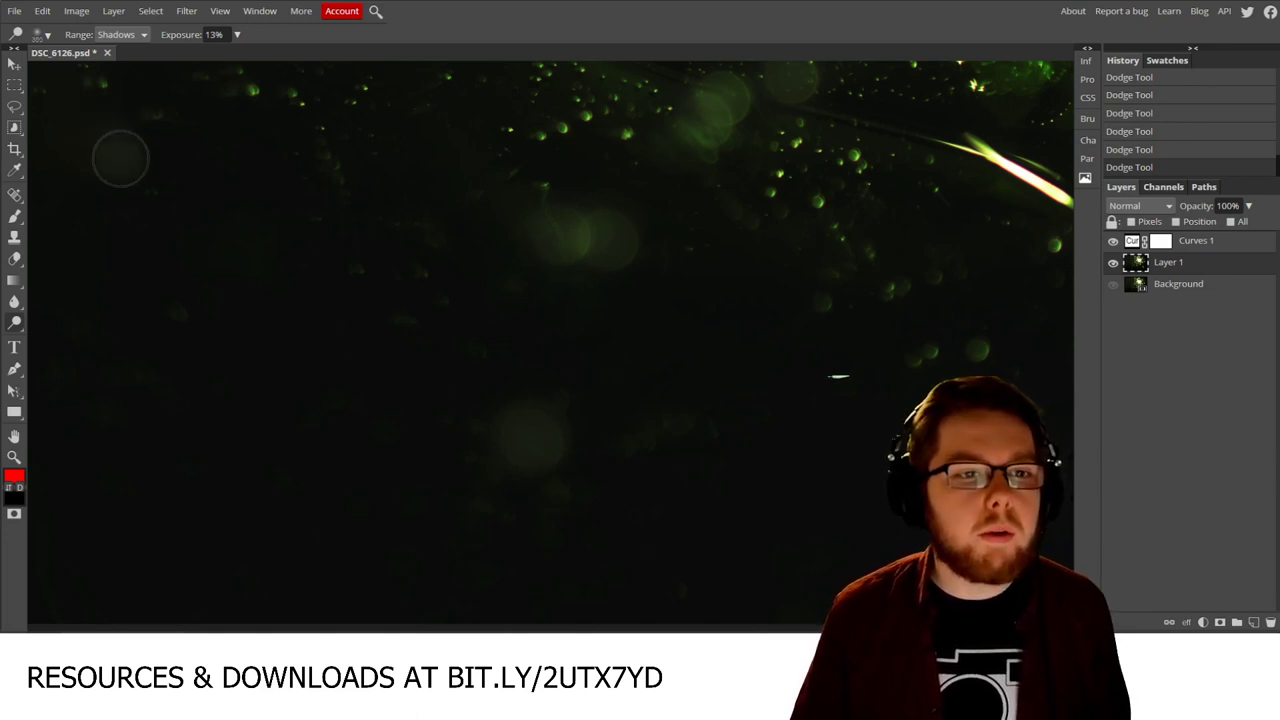
Step: Show the Background layer again and toggle Layer 1 to compare the dodged photo with the original, leaving both visible
key(ctrl+0)
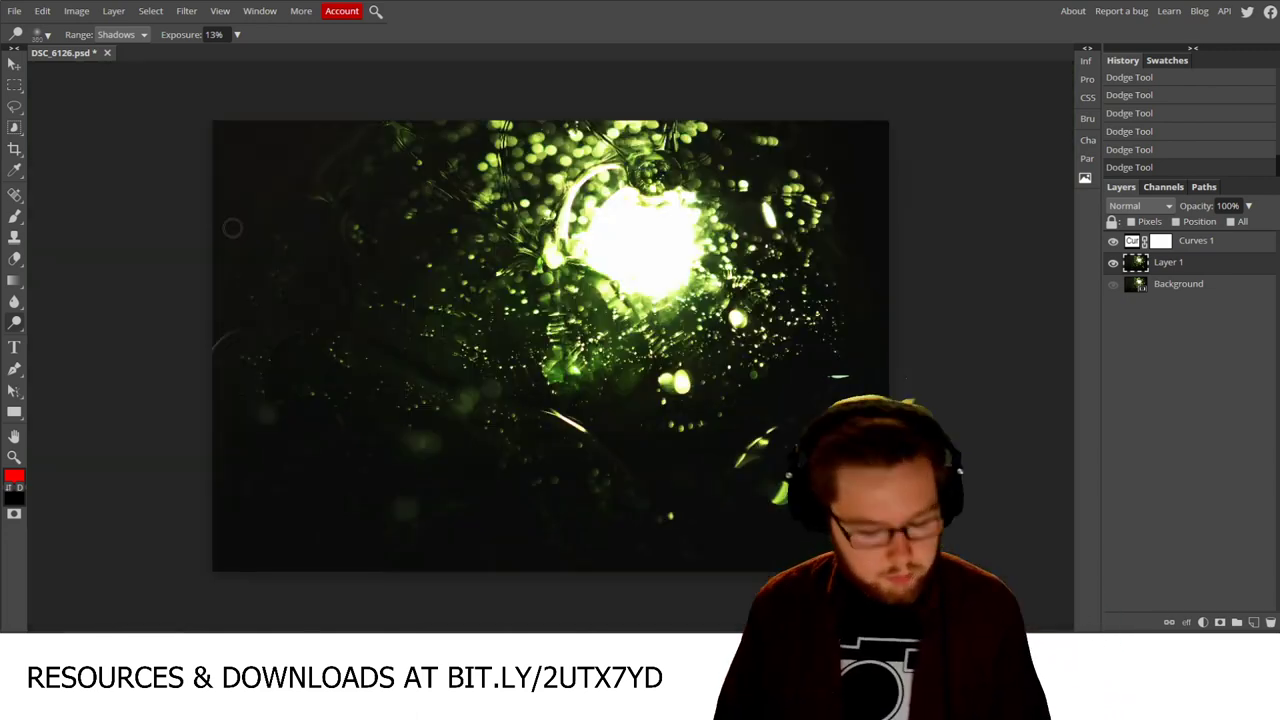
click(1114, 285)
click(1113, 263)
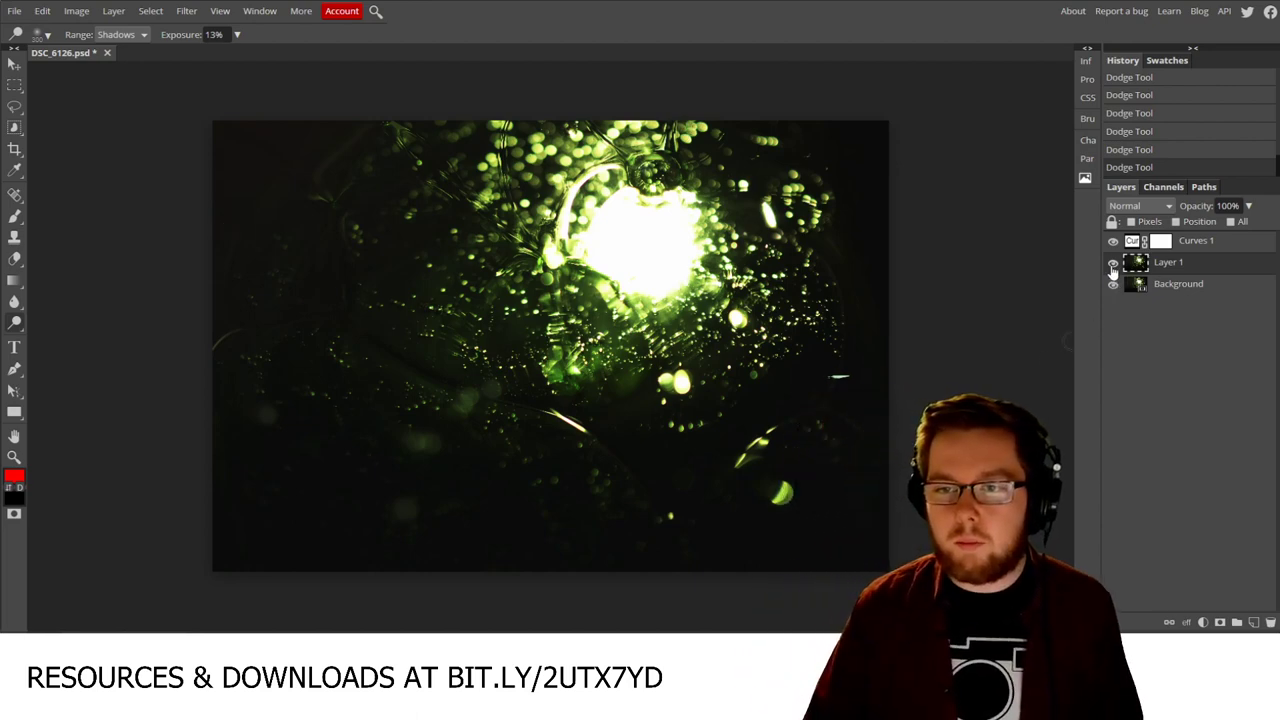
click(1113, 263)
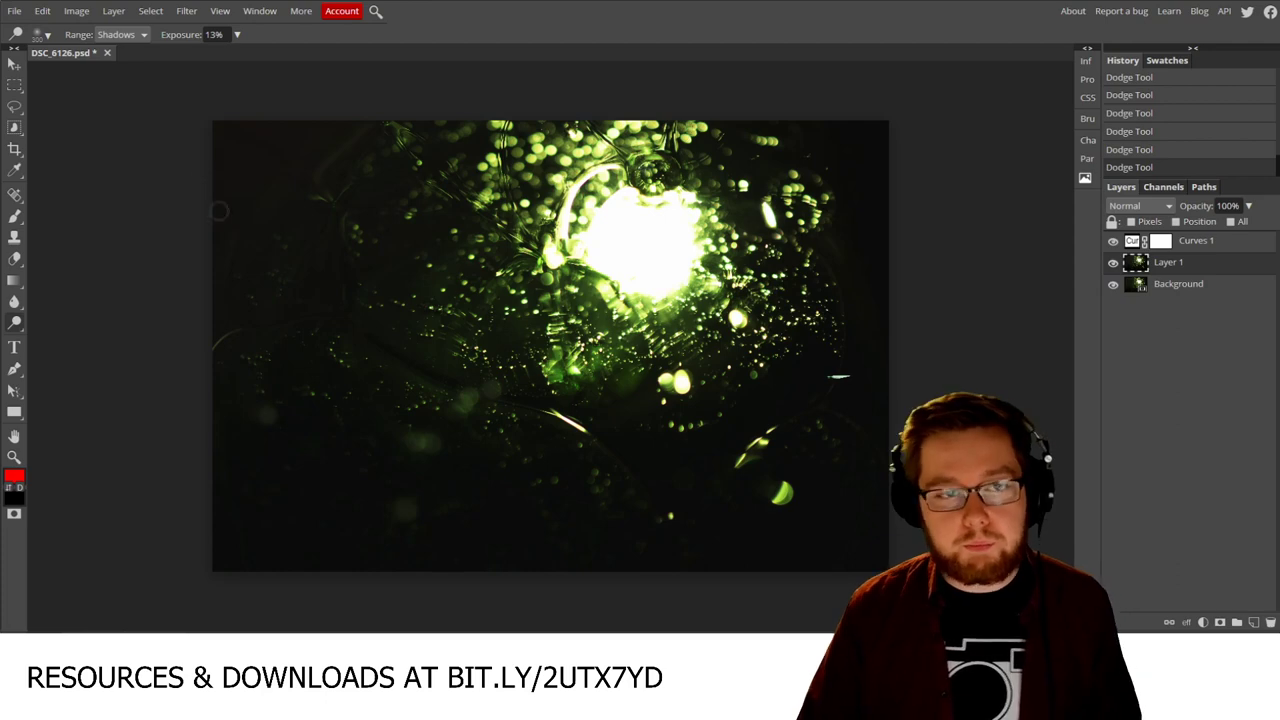
Step: Set the Dodge tool's exposure to 6% and enlarge the brush to cover broad areas of the photo
click(237, 36)
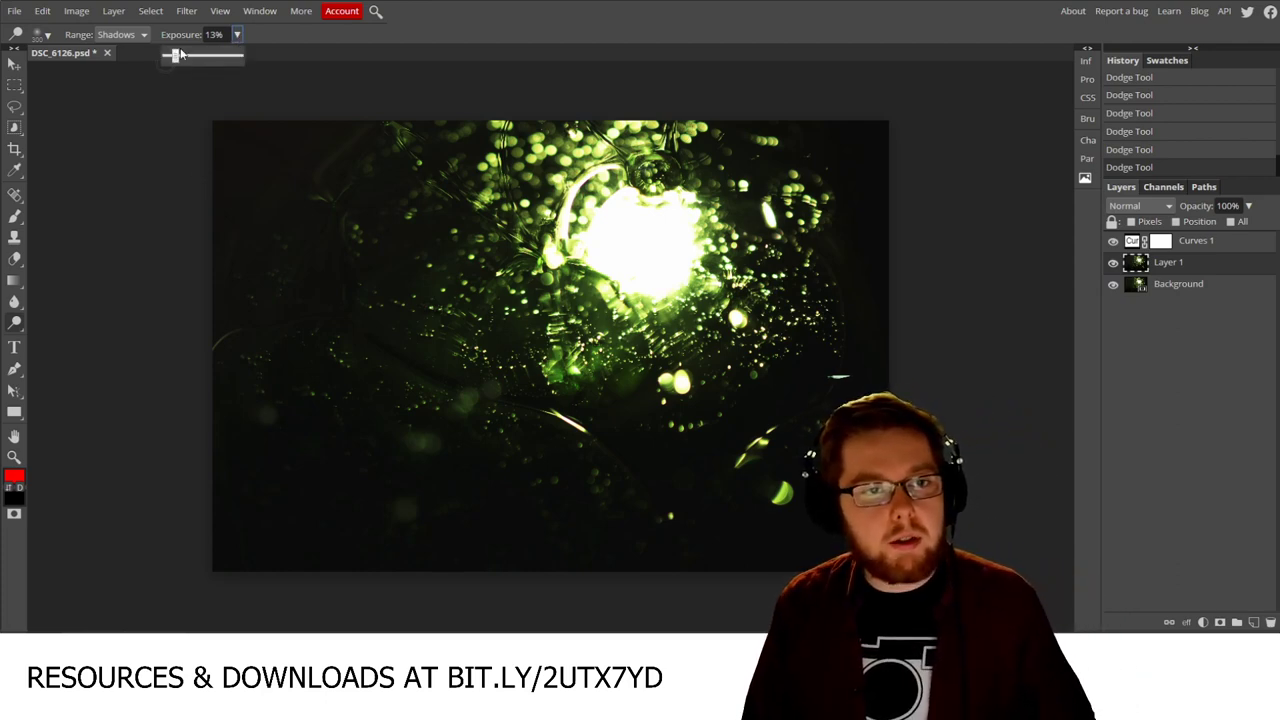
drag(175, 56, 170, 56)
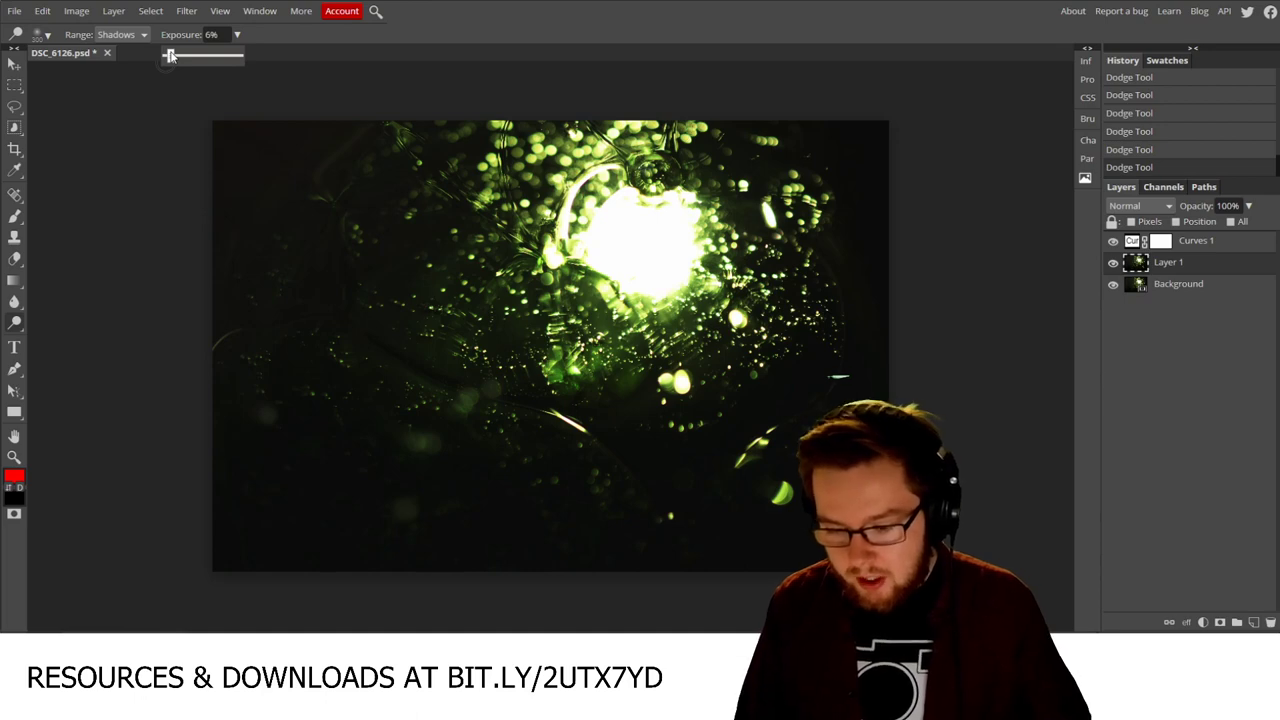
click(240, 36)
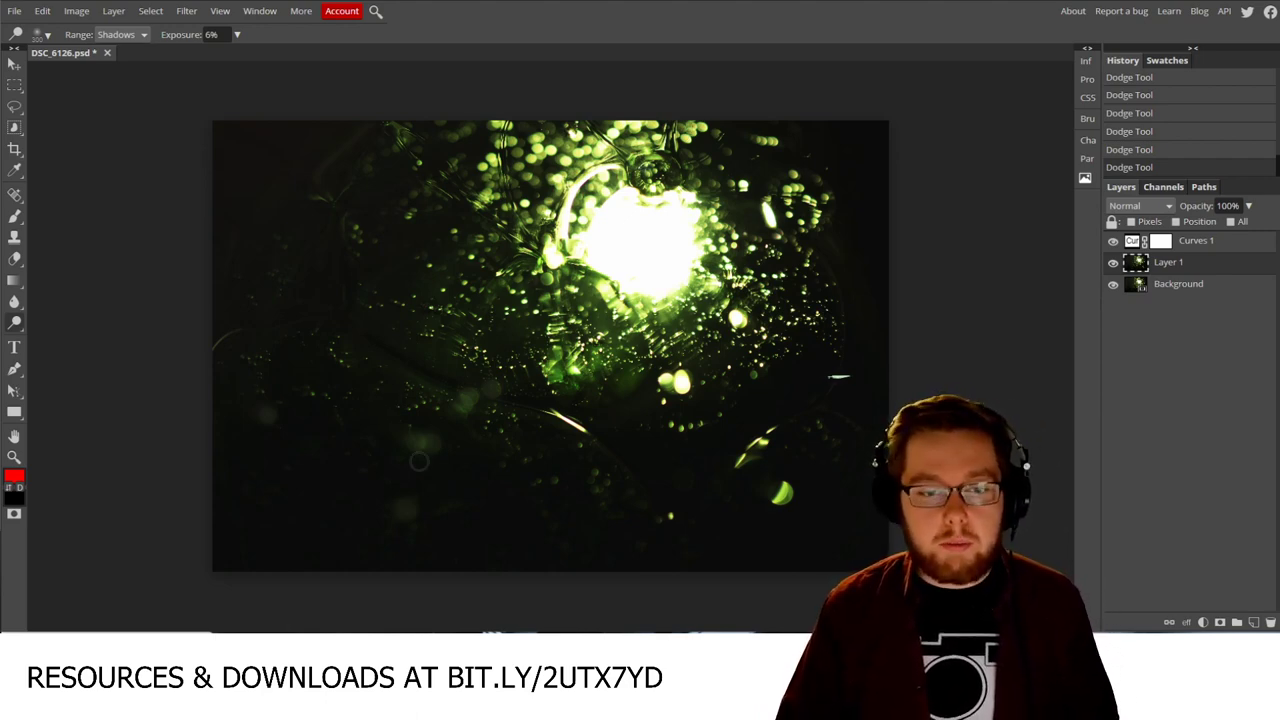
key(bracketright)
key(bracketright)
key(bracketright)
key(bracketright)
key(bracketright)
key(bracketright)
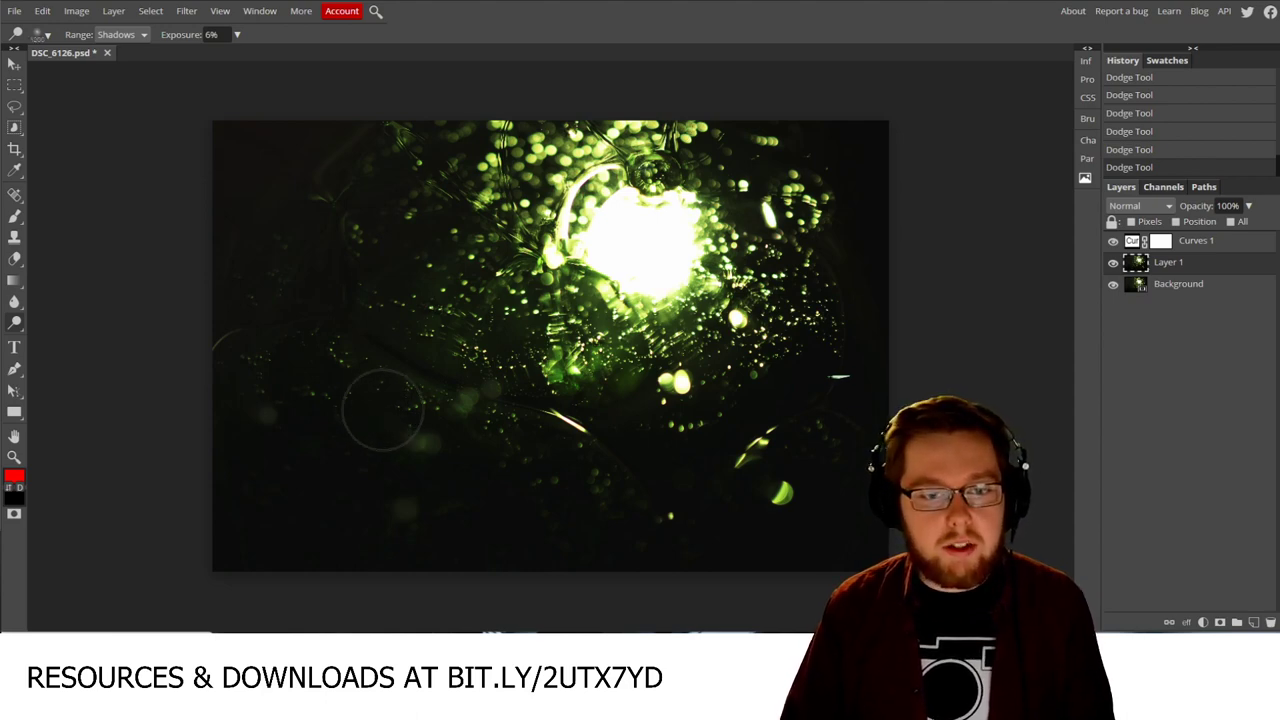
key(bracketright)
key(bracketright)
key(bracketright)
key(bracketright)
key(bracketright)
key(bracketright)
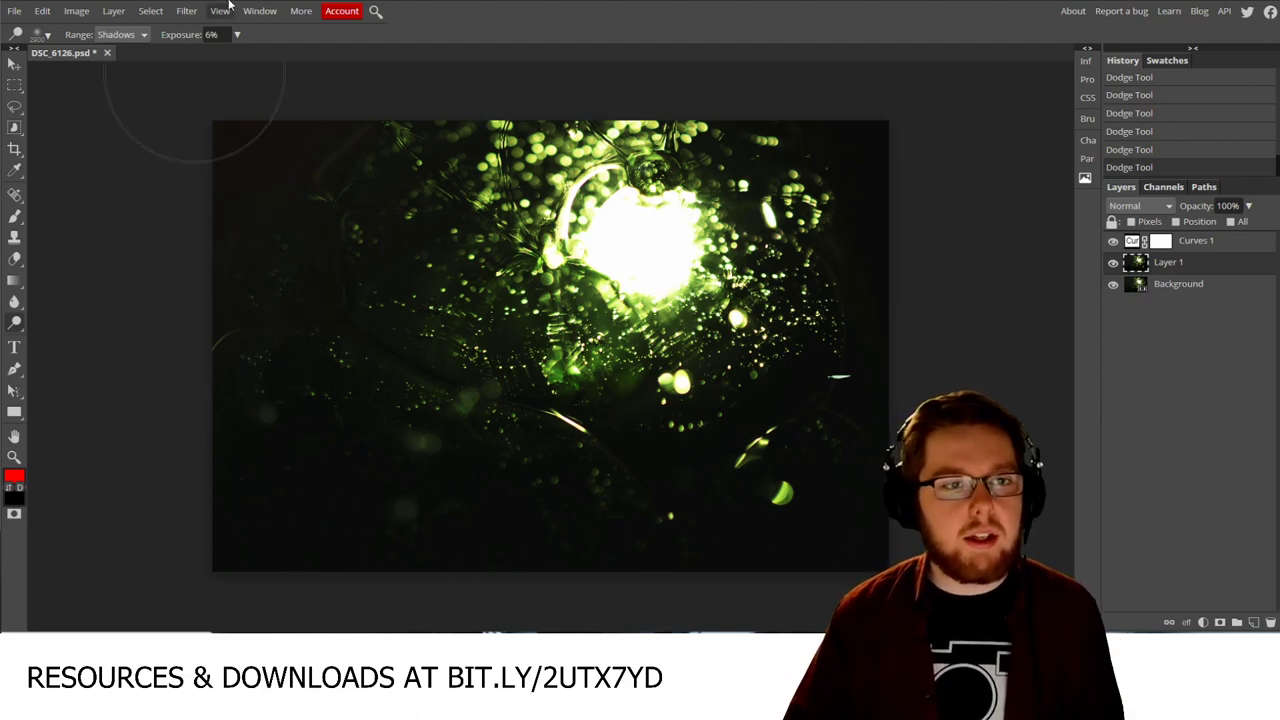
Step: Set the Dodge tool's exposure to 2% and raise it to 11% while lightening broad dark areas of the photo
click(237, 34)
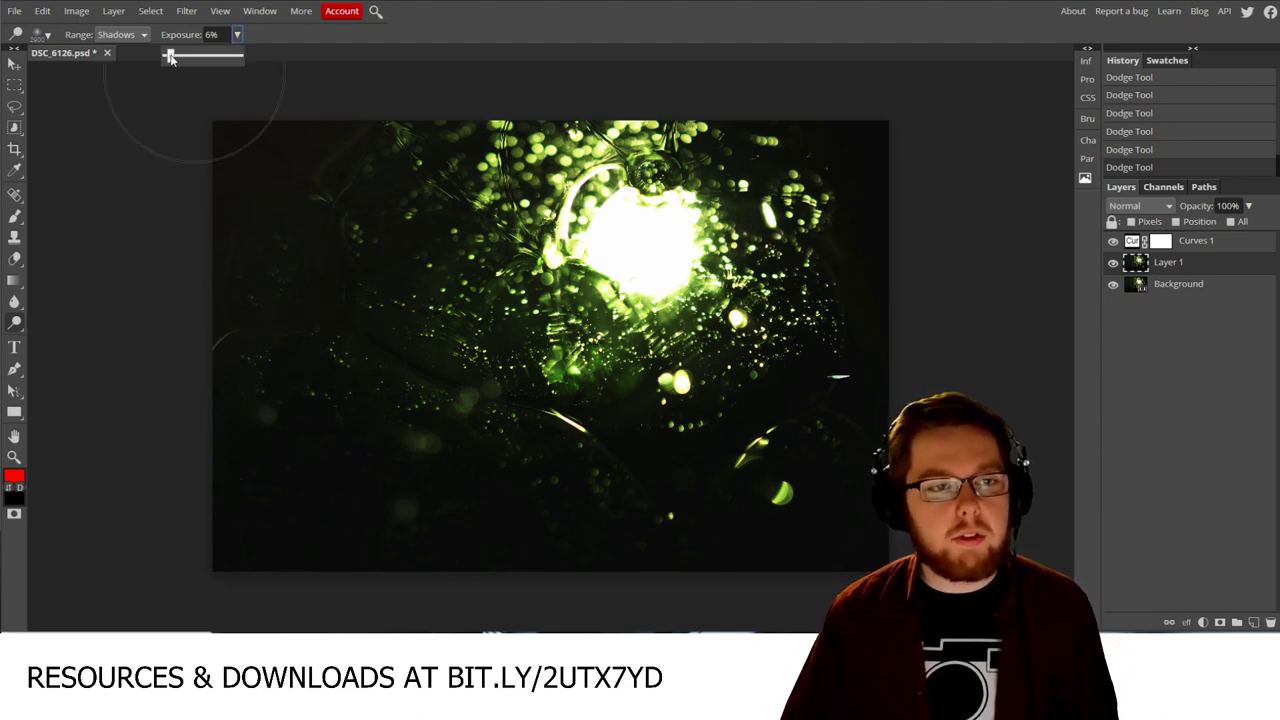
drag(170, 58, 167, 57)
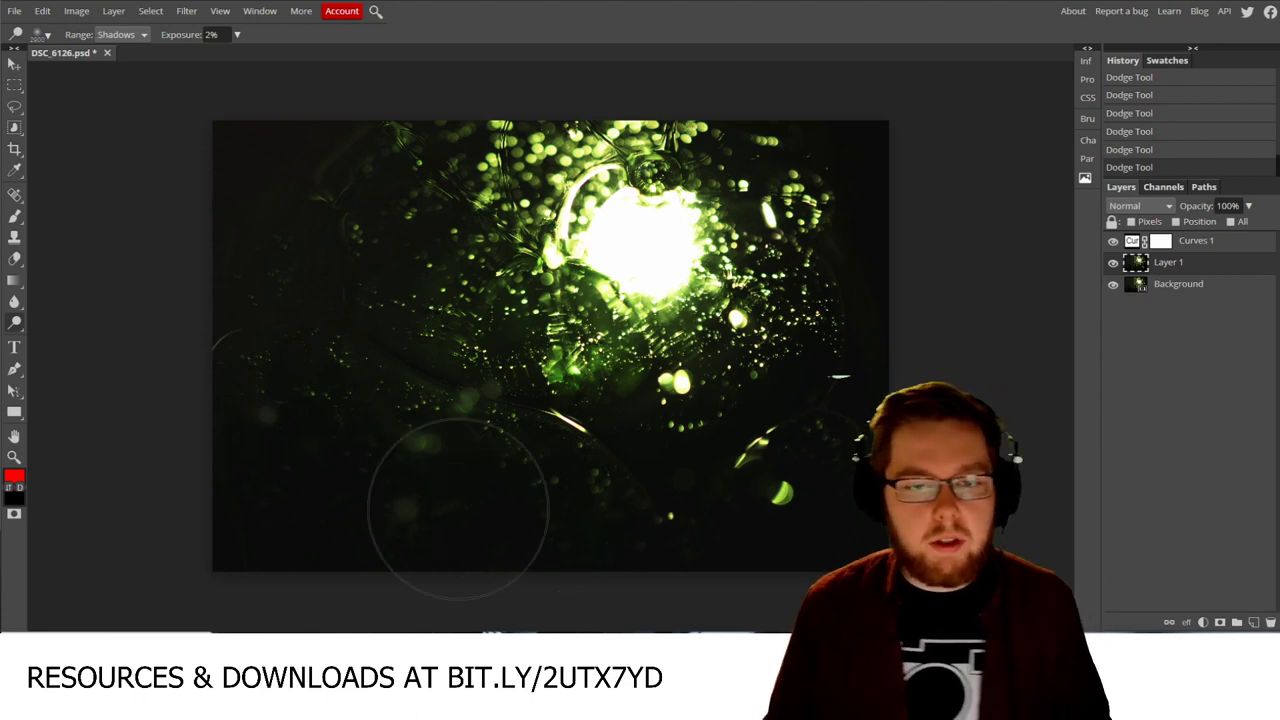
click(237, 38)
drag(185, 58, 174, 58)
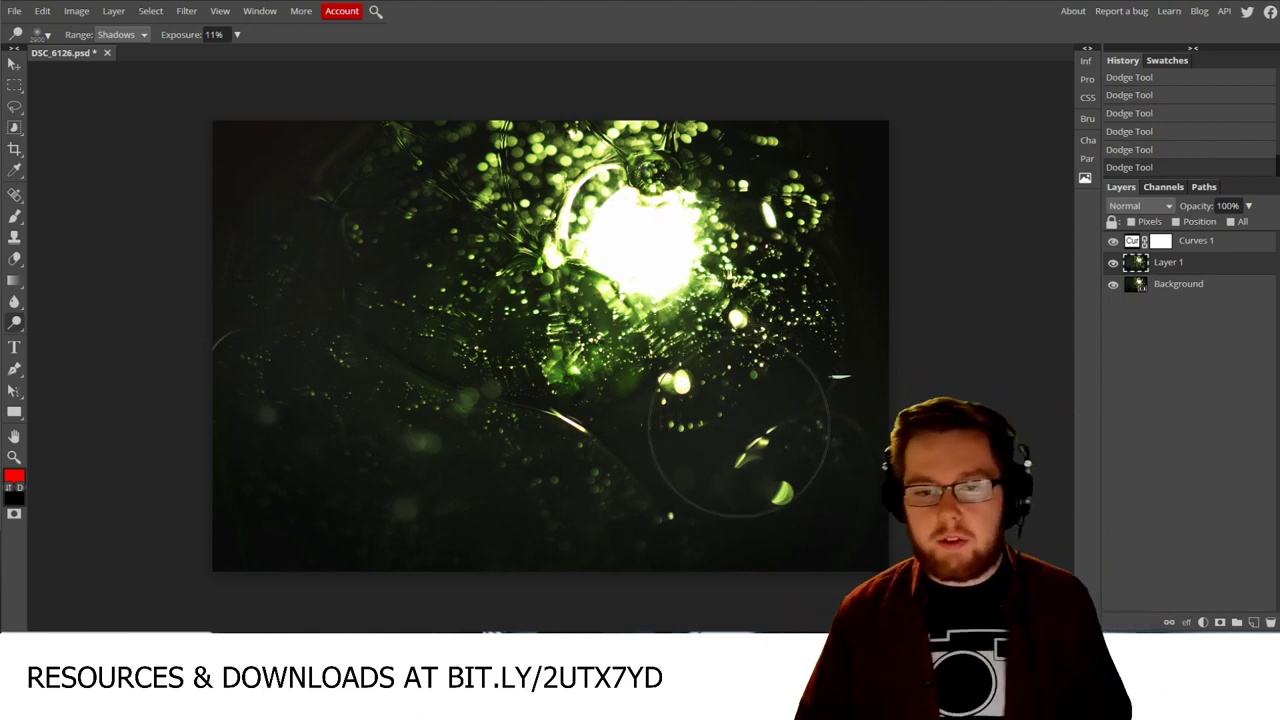
Step: Toggle Layer 1's visibility repeatedly to compare the lightened shadows with the original photo, leaving the layer visible
click(1113, 263)
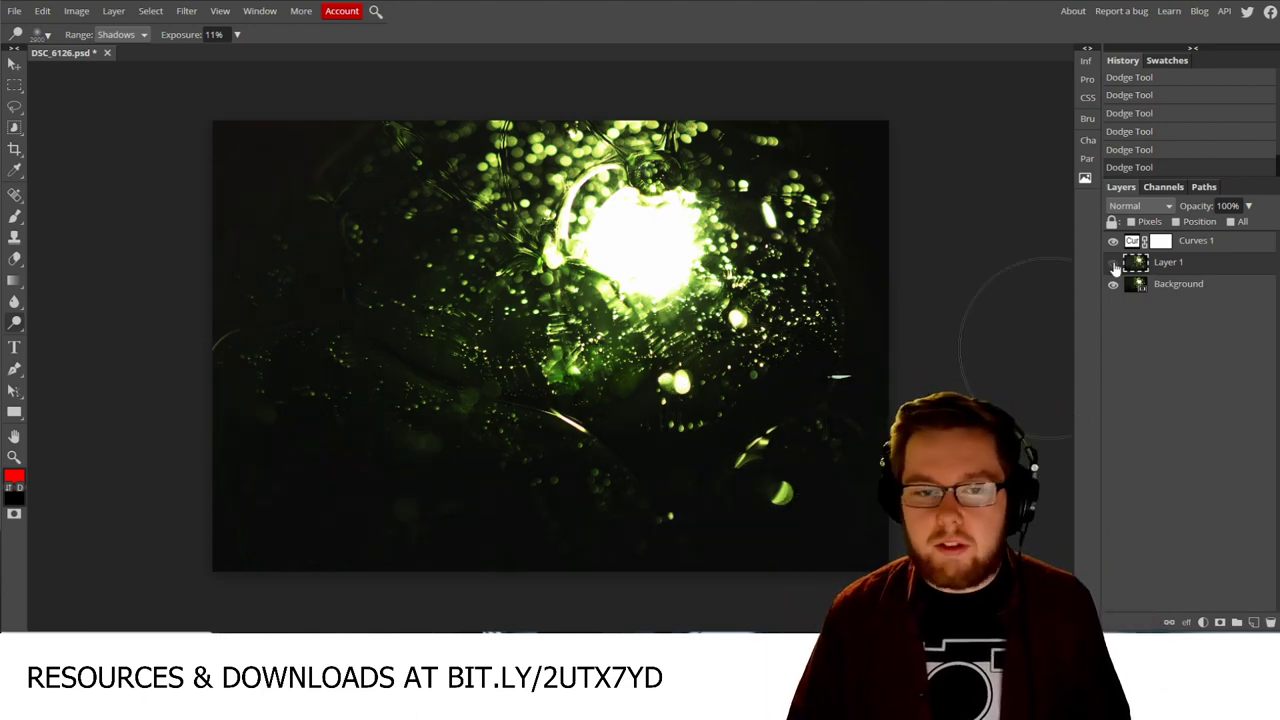
click(1113, 263)
click(1113, 263)
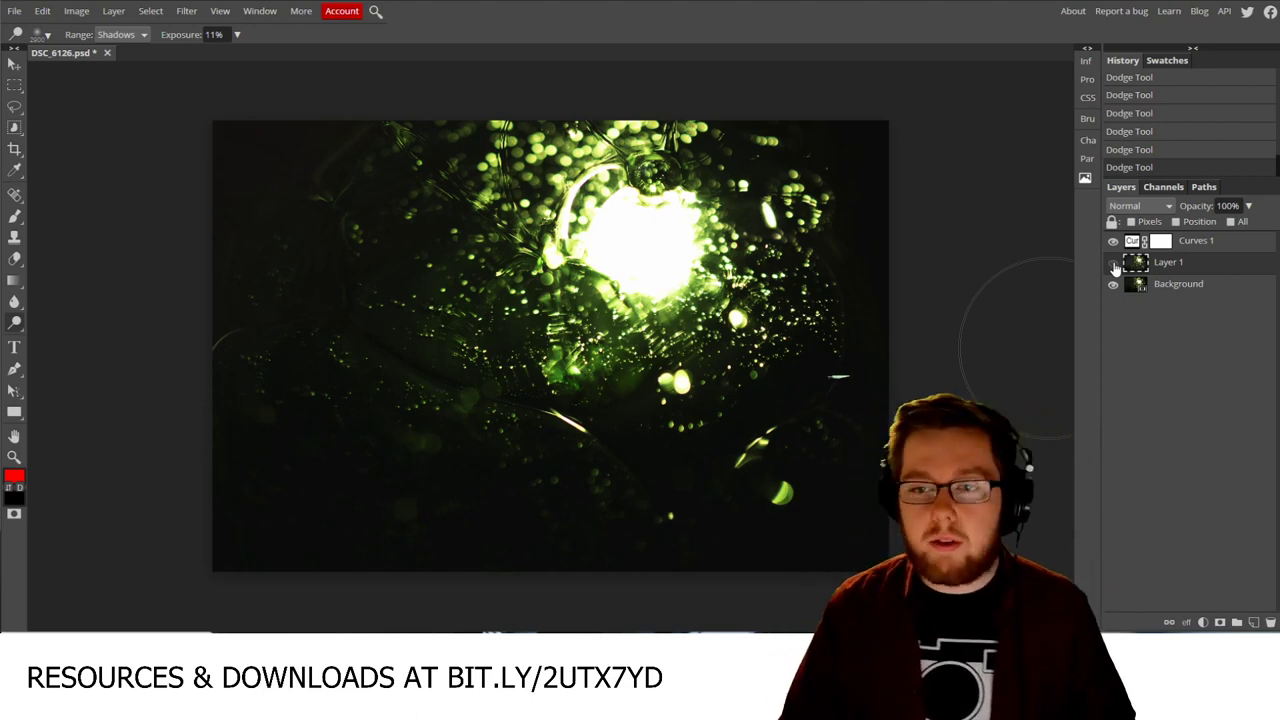
click(1113, 263)
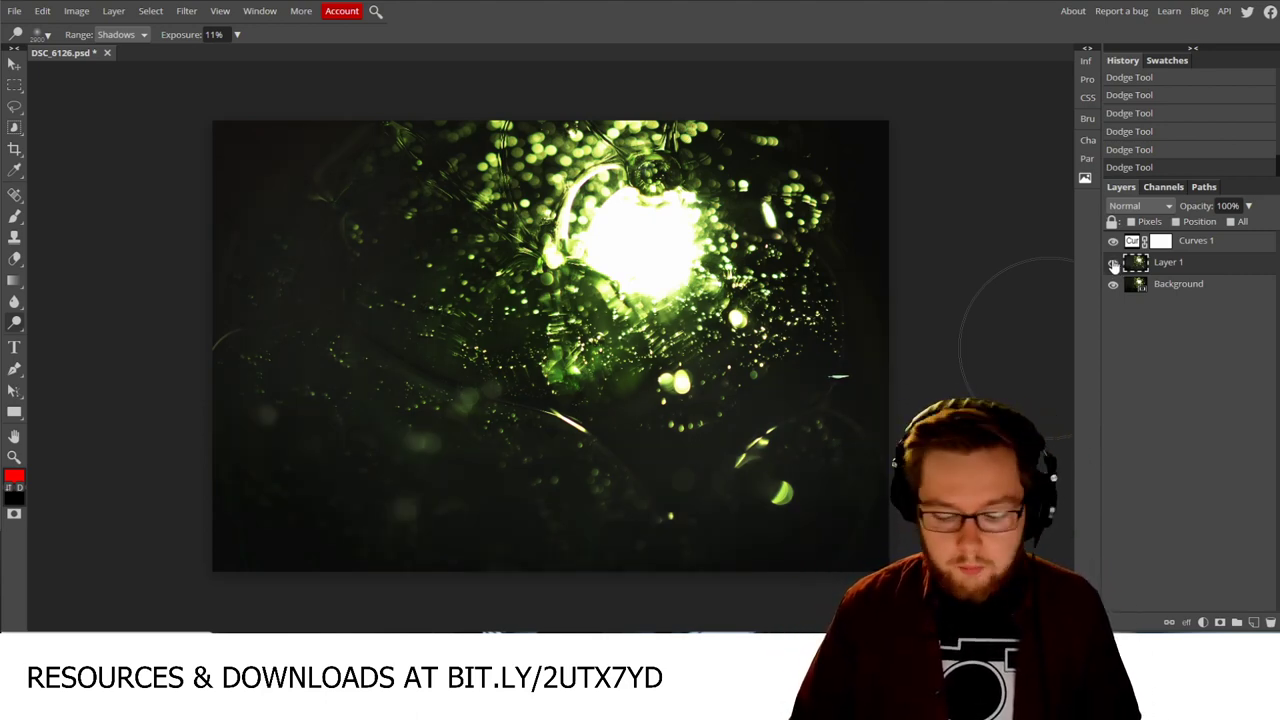
click(1113, 263)
click(1113, 263)
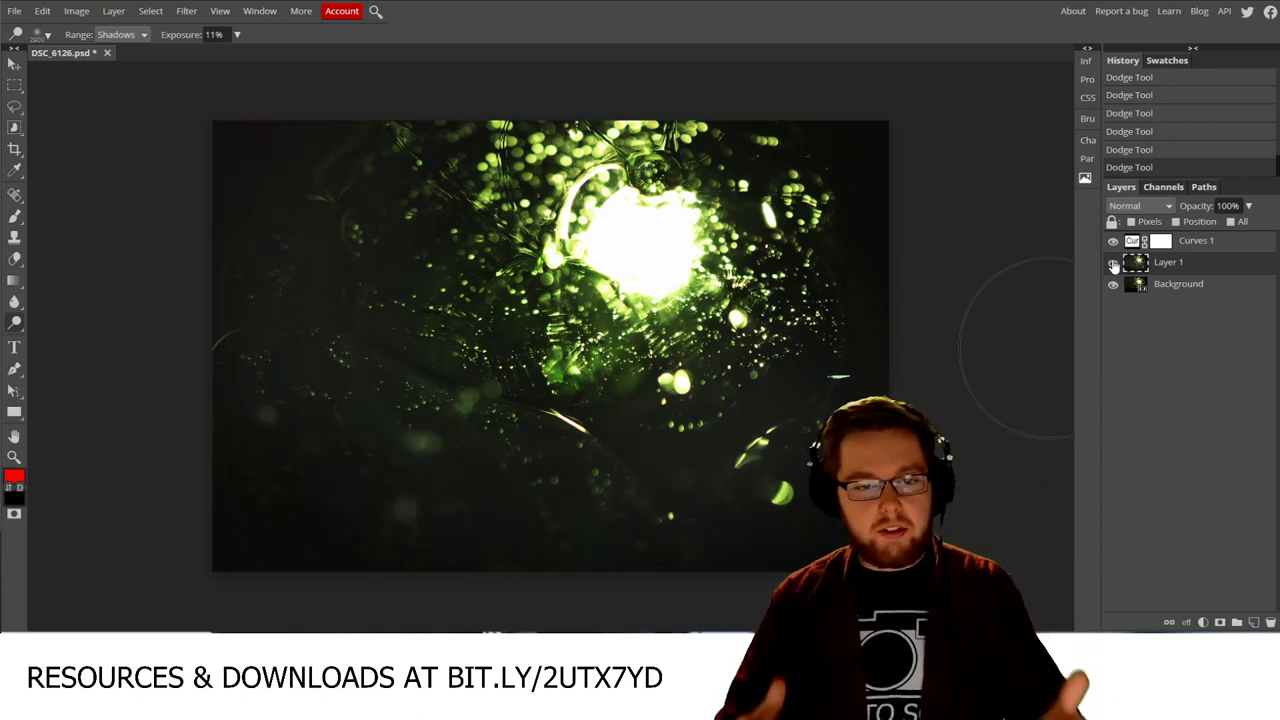
click(1113, 263)
click(1113, 263)
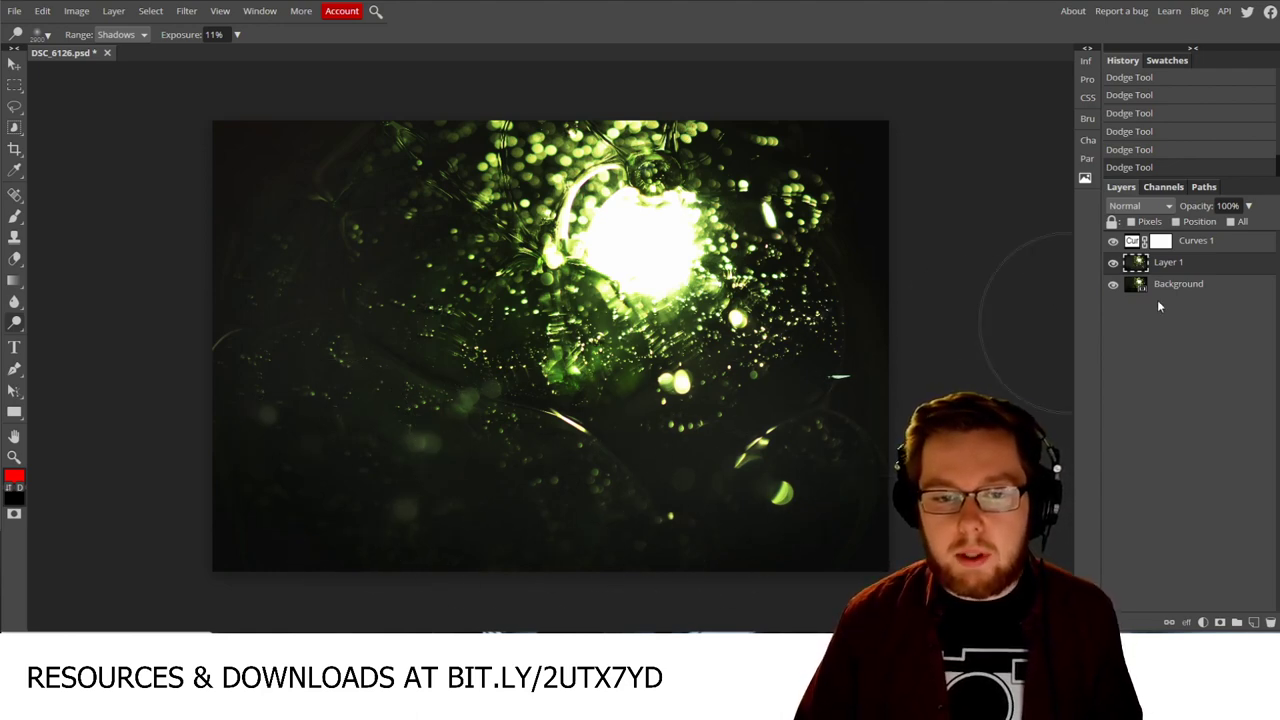
click(1112, 264)
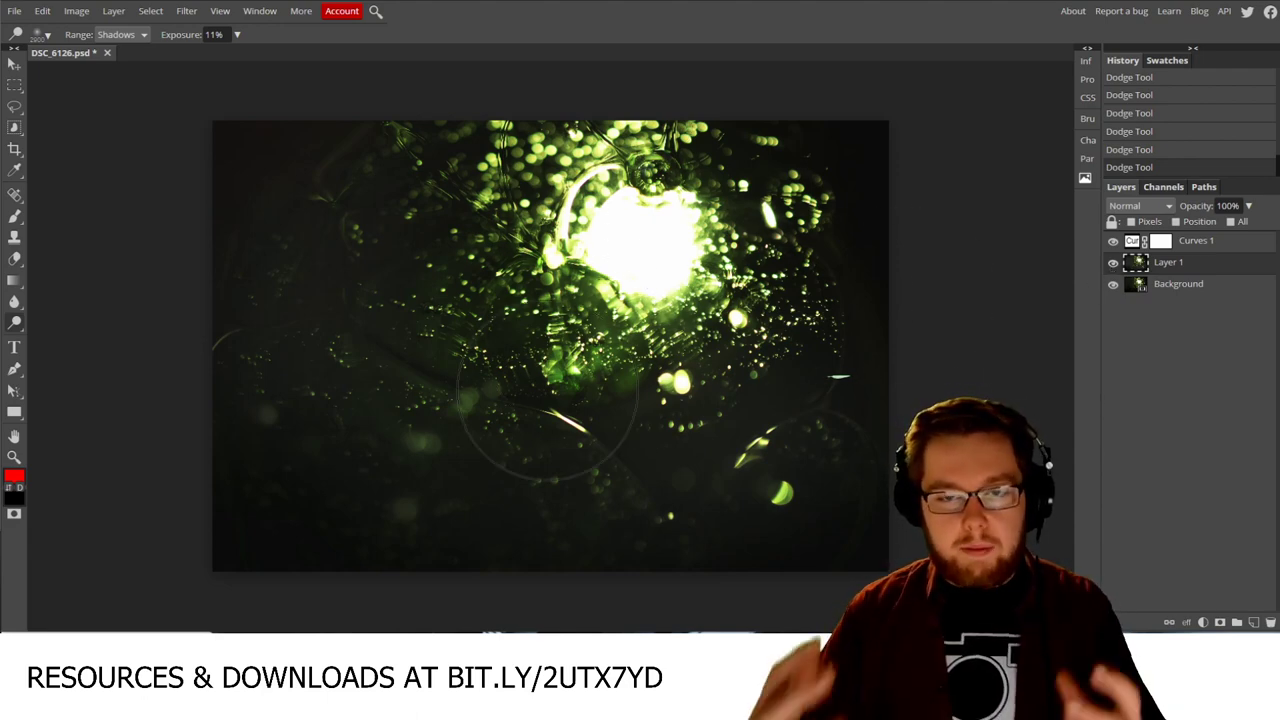
click(1113, 263)
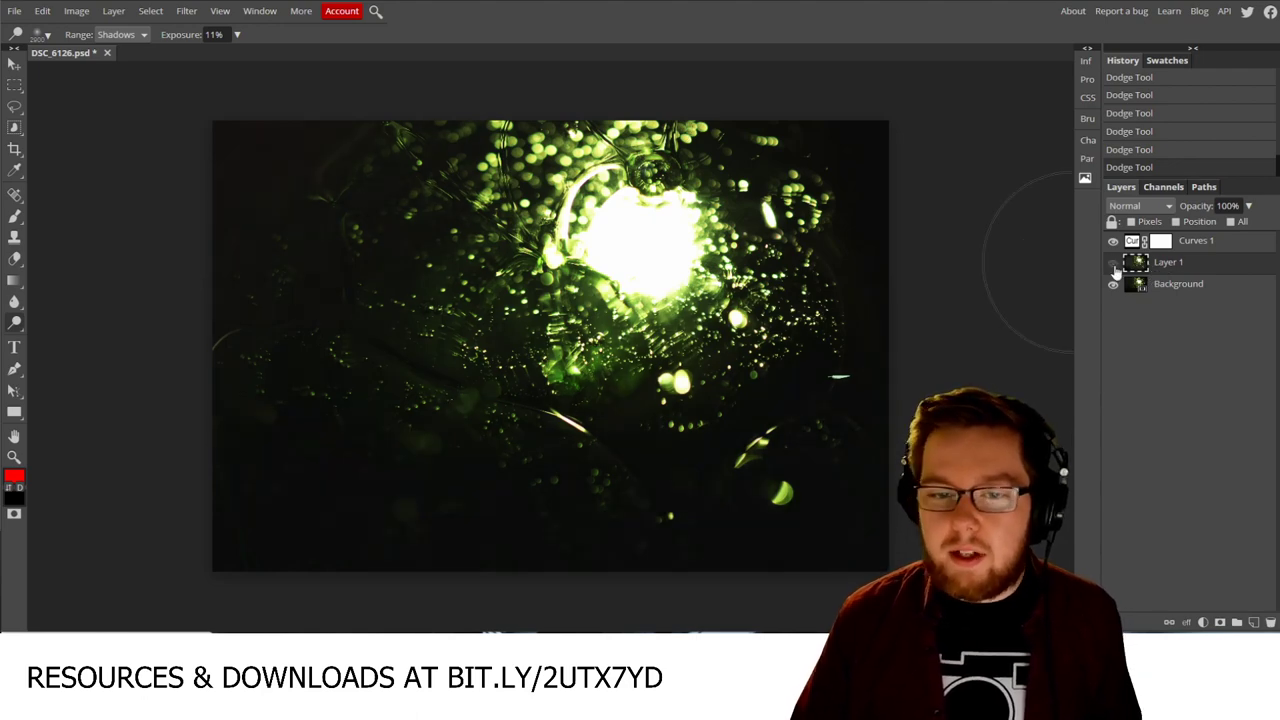
click(1113, 263)
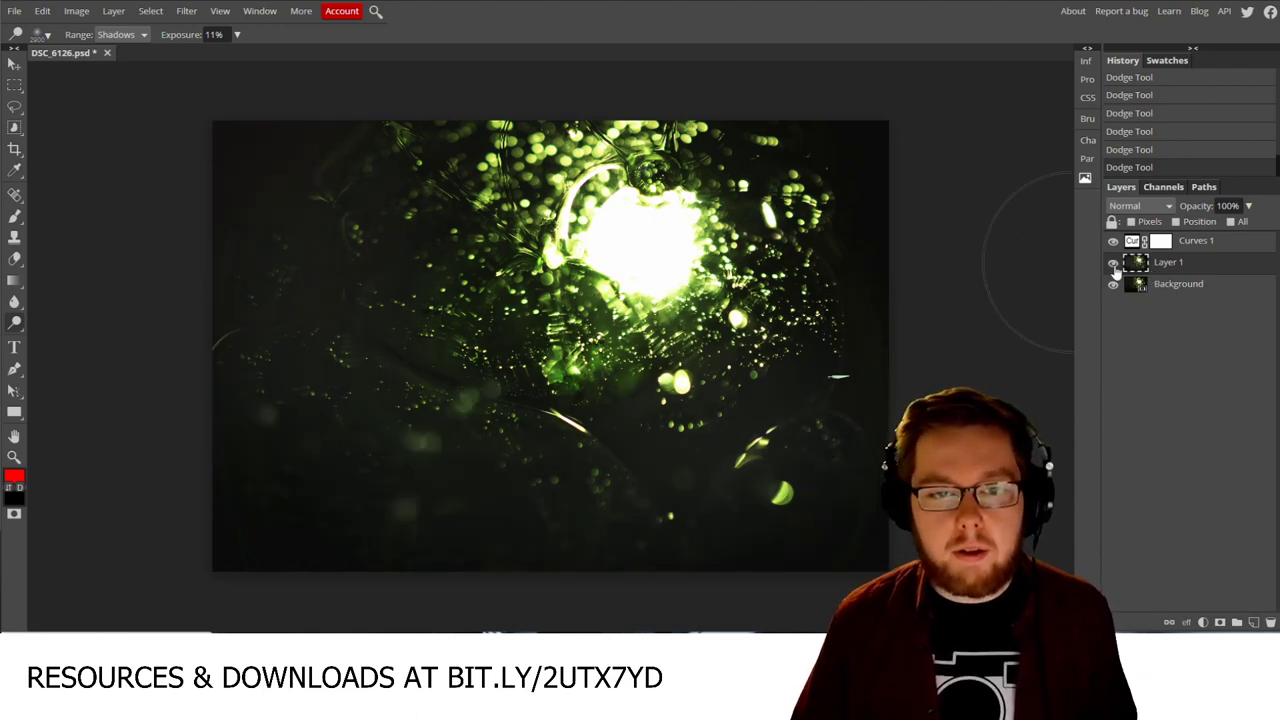
click(1113, 263)
click(1113, 263)
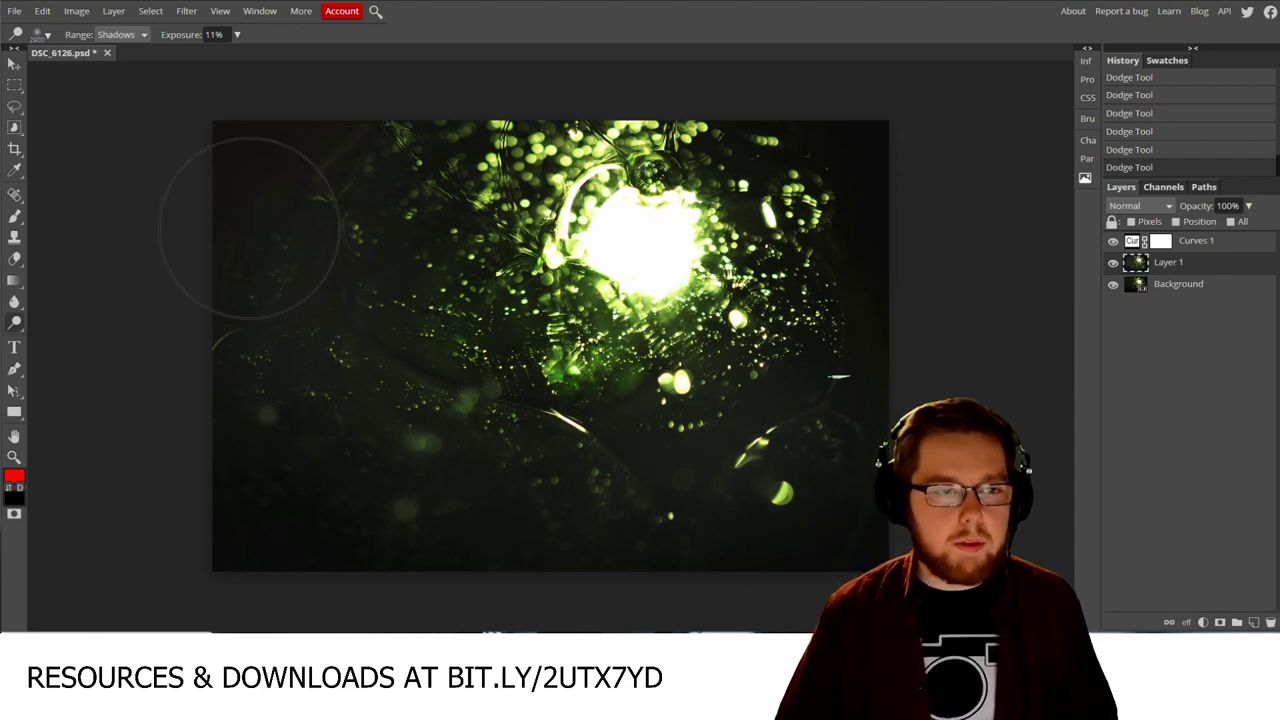
Step: Try a free-proportion crop, rotating the frame counterclockwise and shrinking it around the bright spot and the bubbles below
click(12, 151)
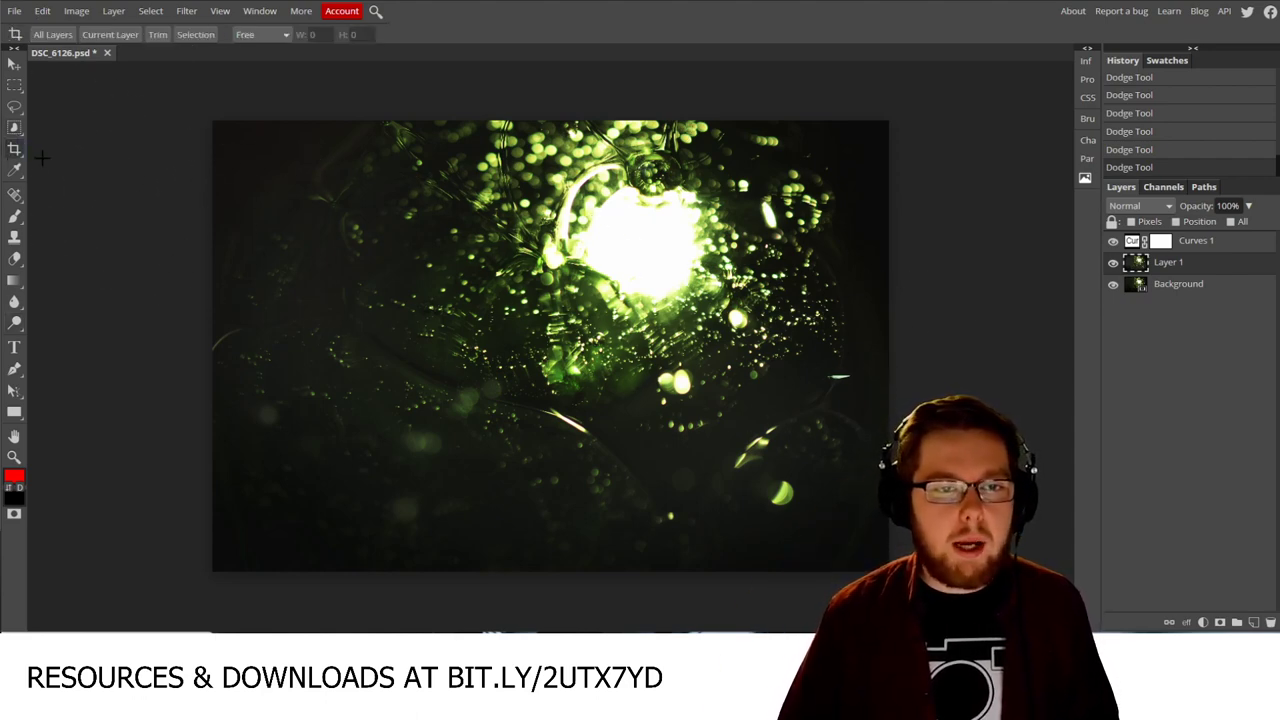
click(57, 36)
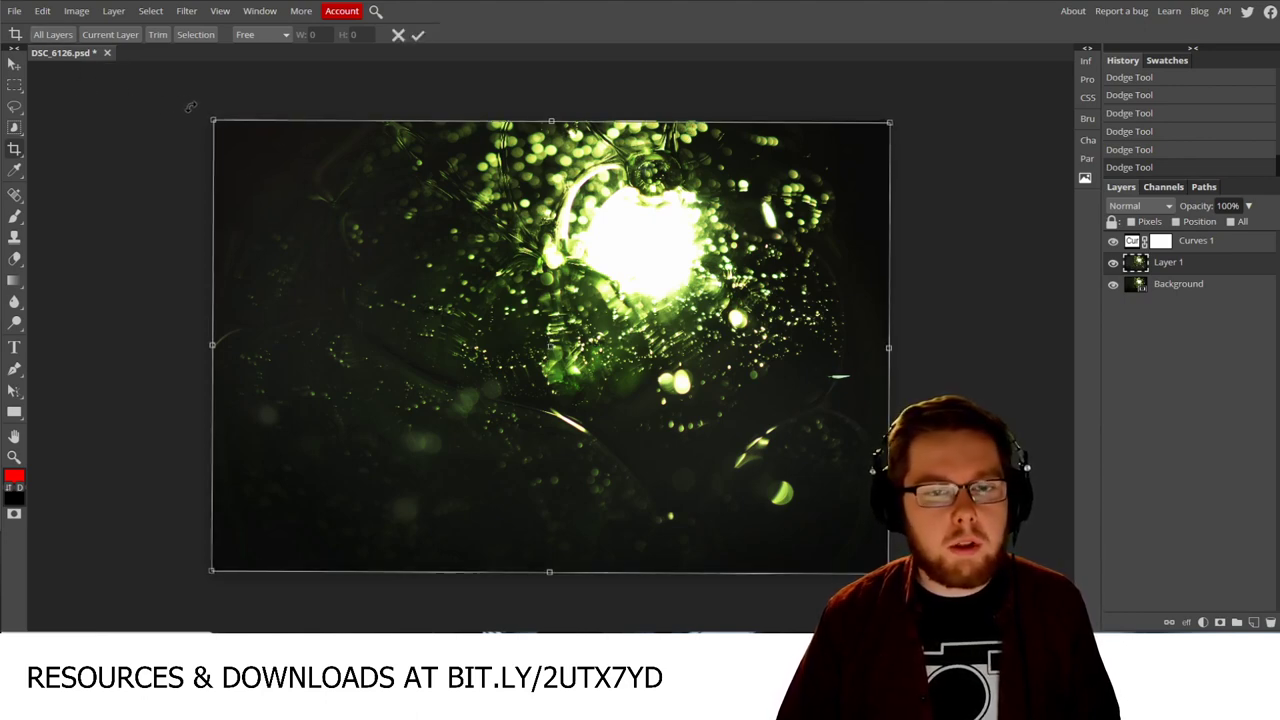
drag(189, 107, 153, 176)
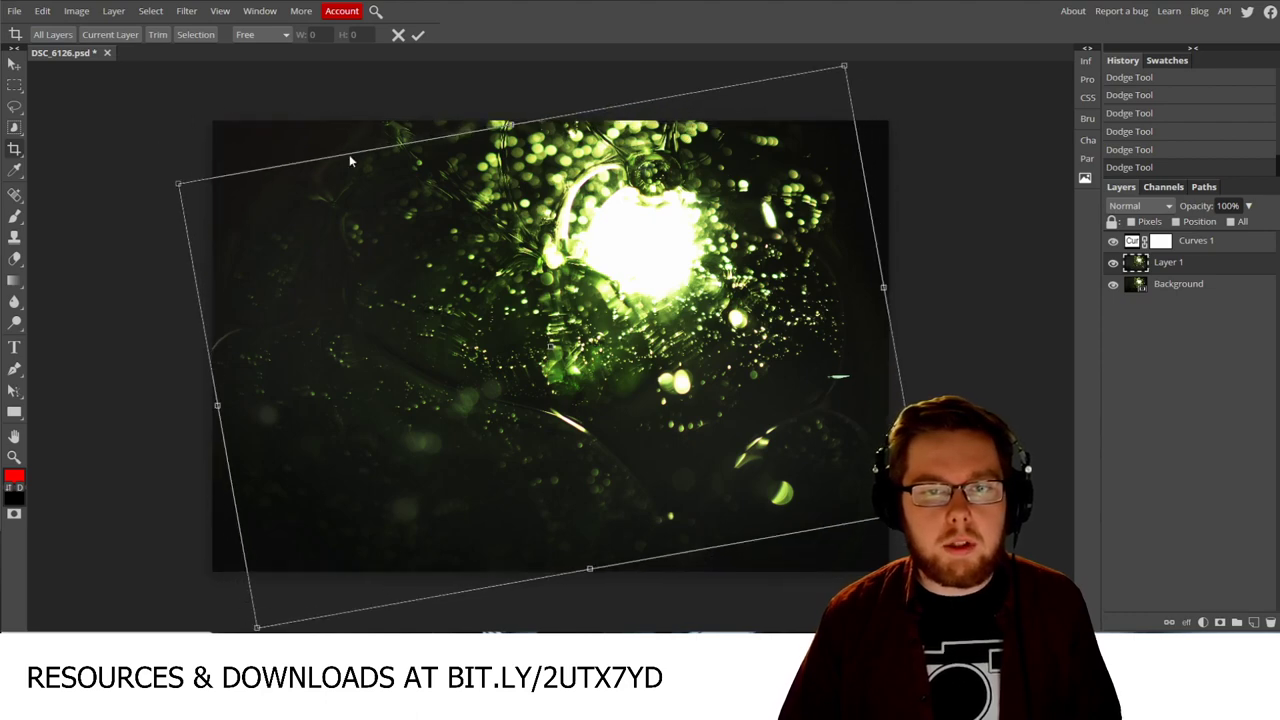
drag(843, 66, 770, 147)
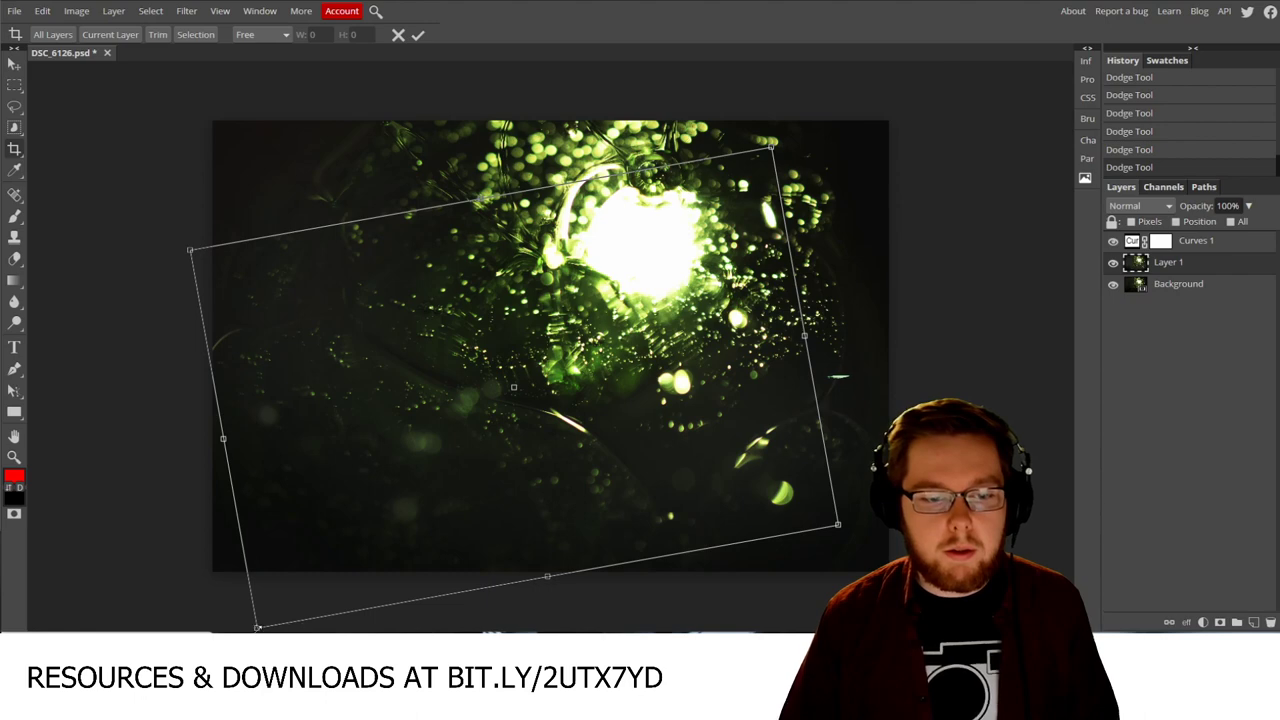
drag(257, 628, 345, 515)
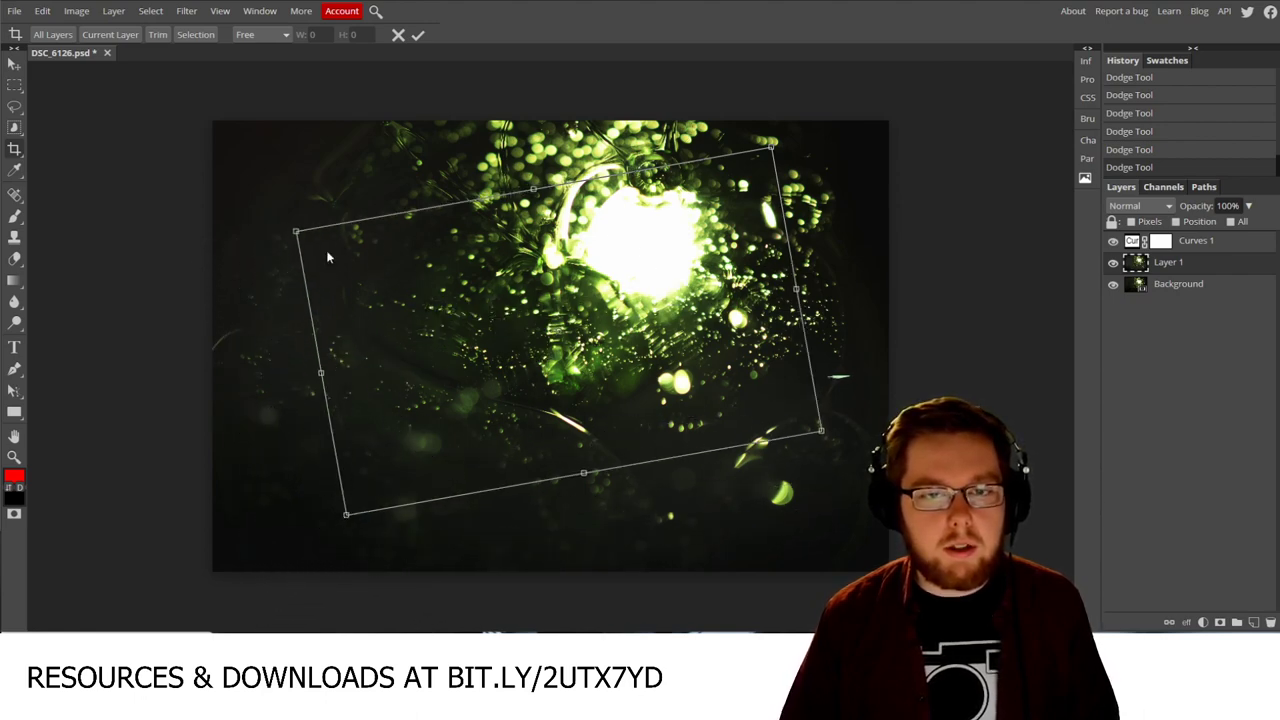
Step: Set the crop to a fixed ratio of 3 wide by 2 high
click(269, 38)
click(264, 64)
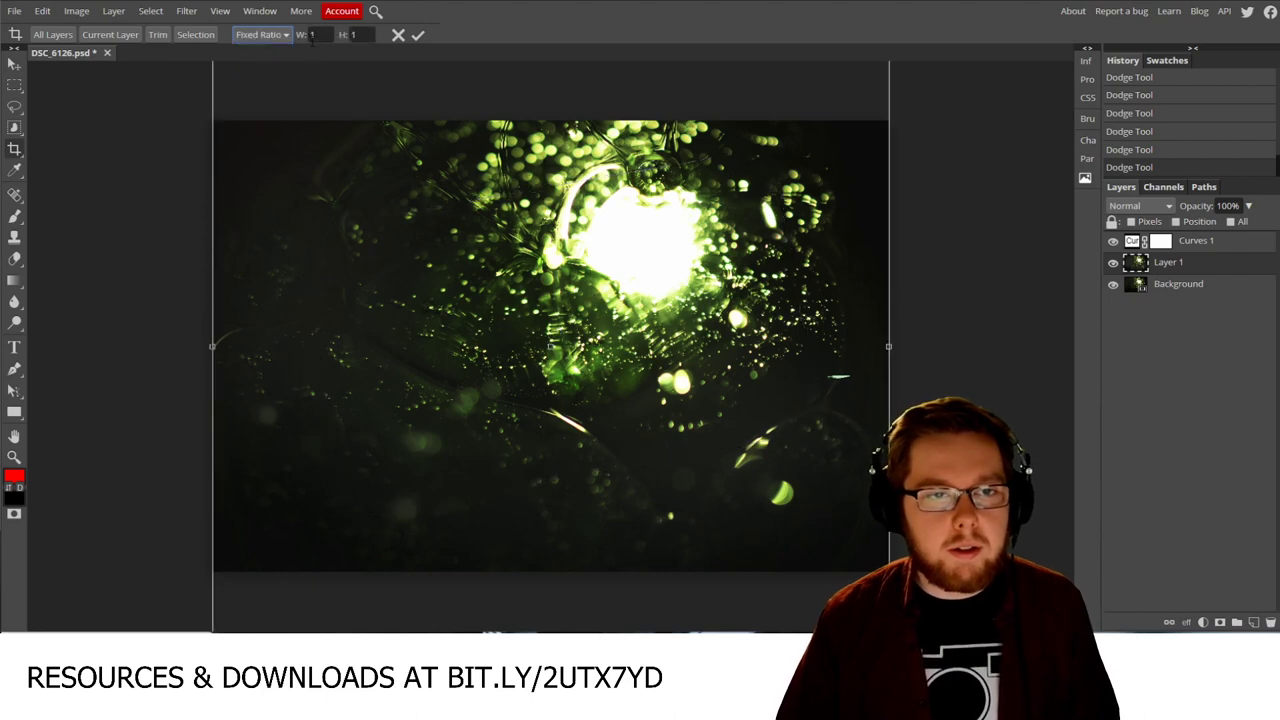
click(312, 35)
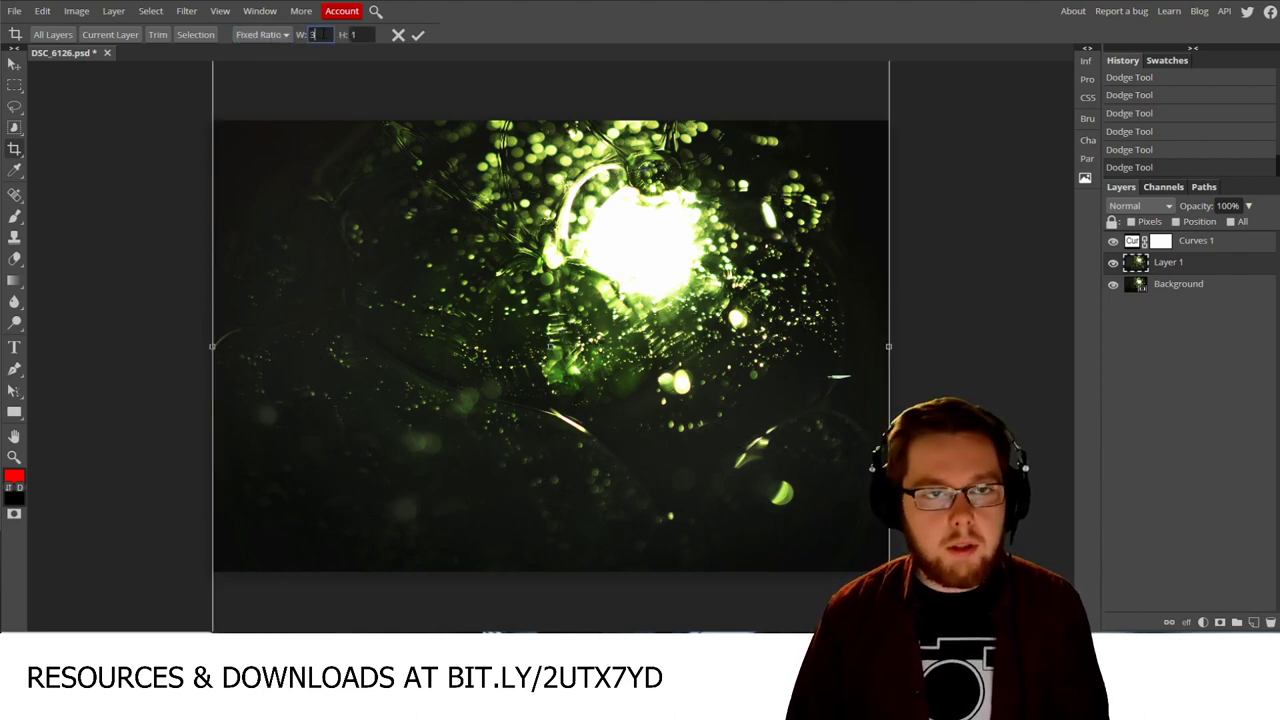
text(3)
key(Tab)
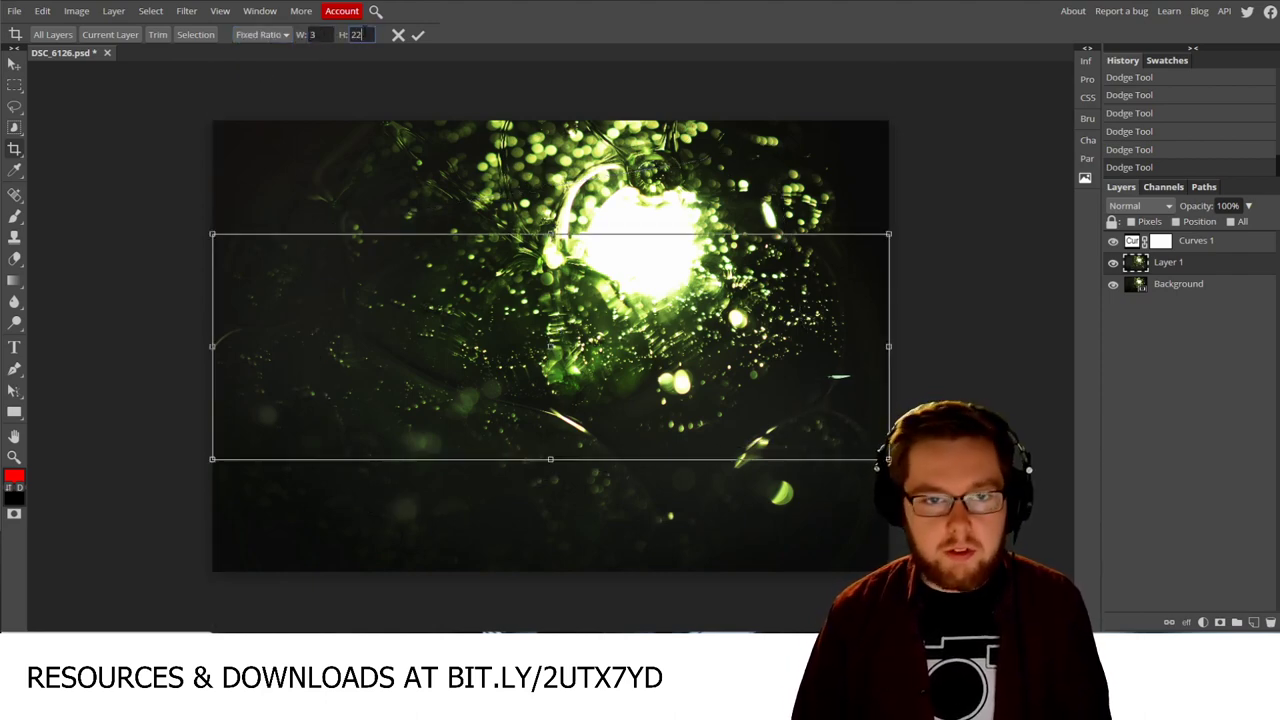
click(326, 36)
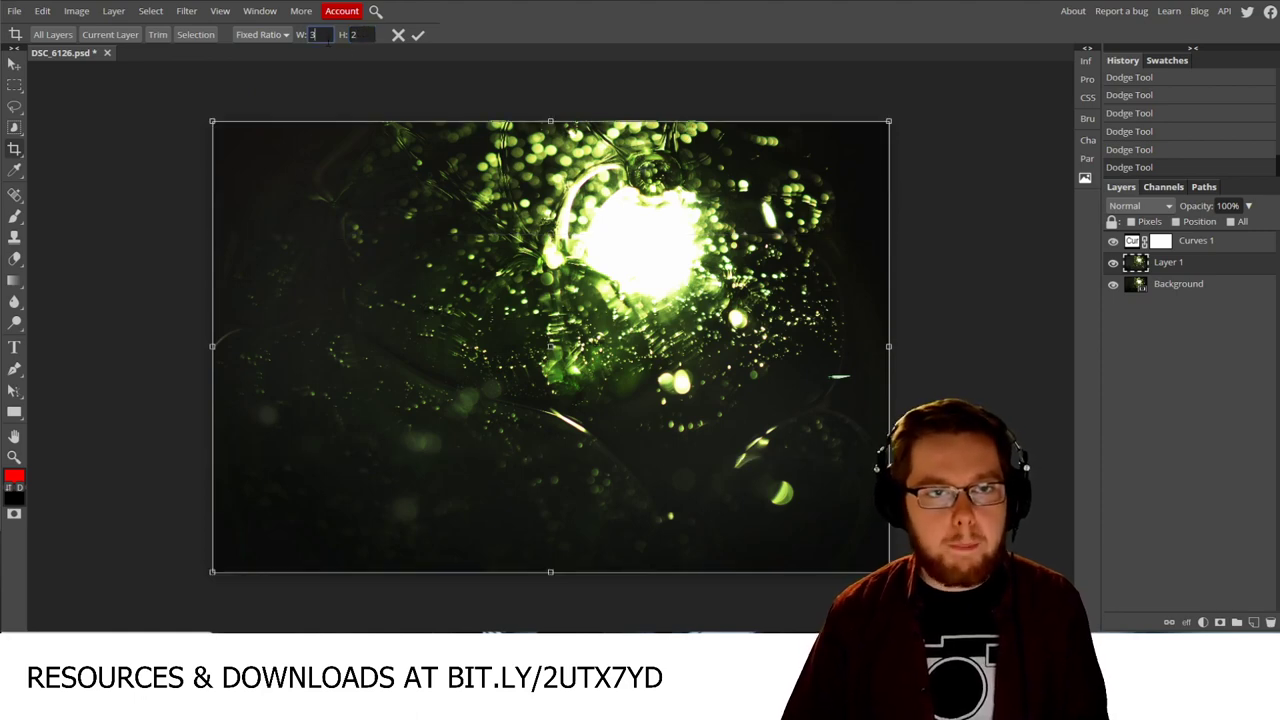
Step: Try a smaller 3:2 crop tilted counterclockwise and repositioned around the bright spot, and cancel the crop
drag(210, 124, 325, 197)
drag(931, 184, 818, 188)
drag(718, 274, 658, 223)
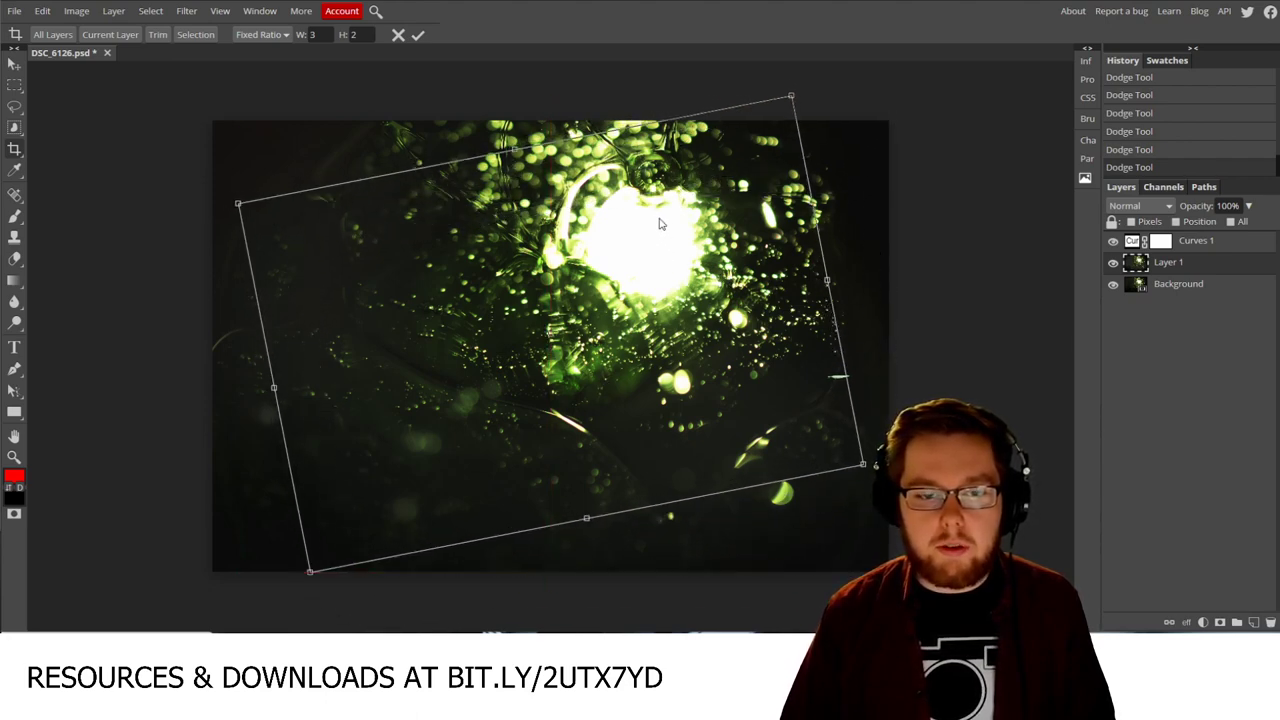
drag(790, 95, 760, 127)
drag(625, 226, 630, 227)
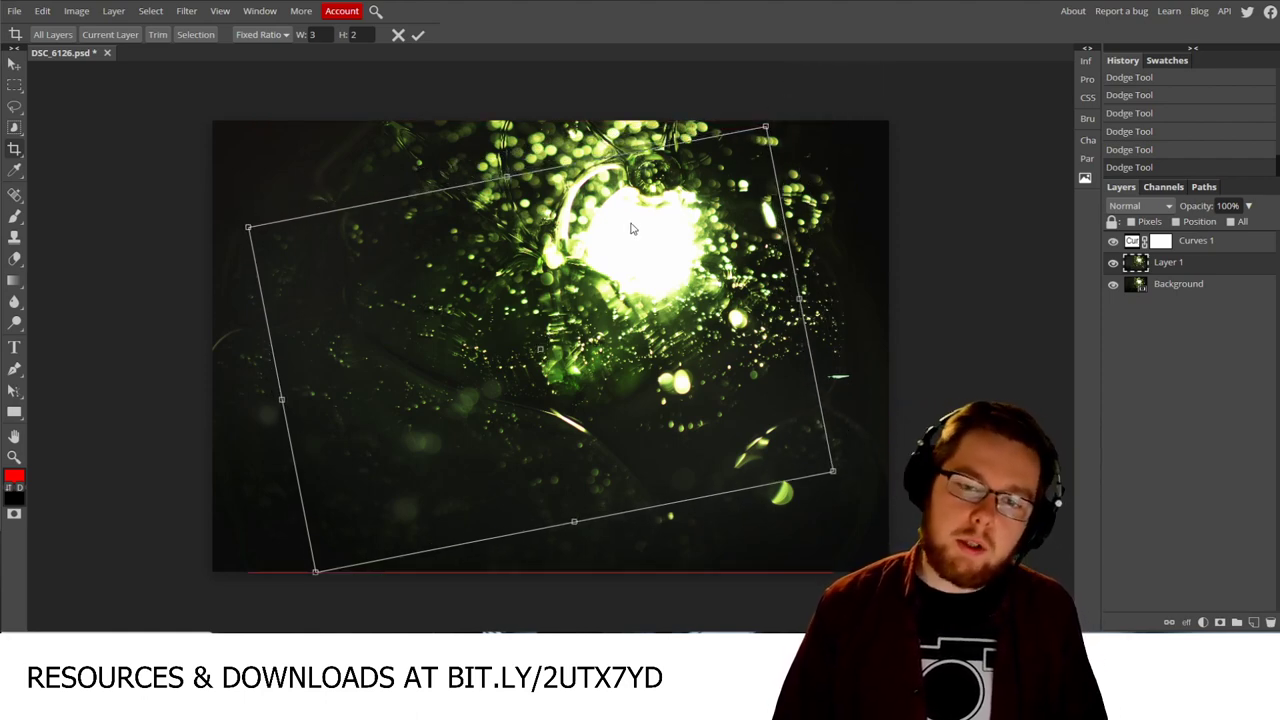
click(398, 36)
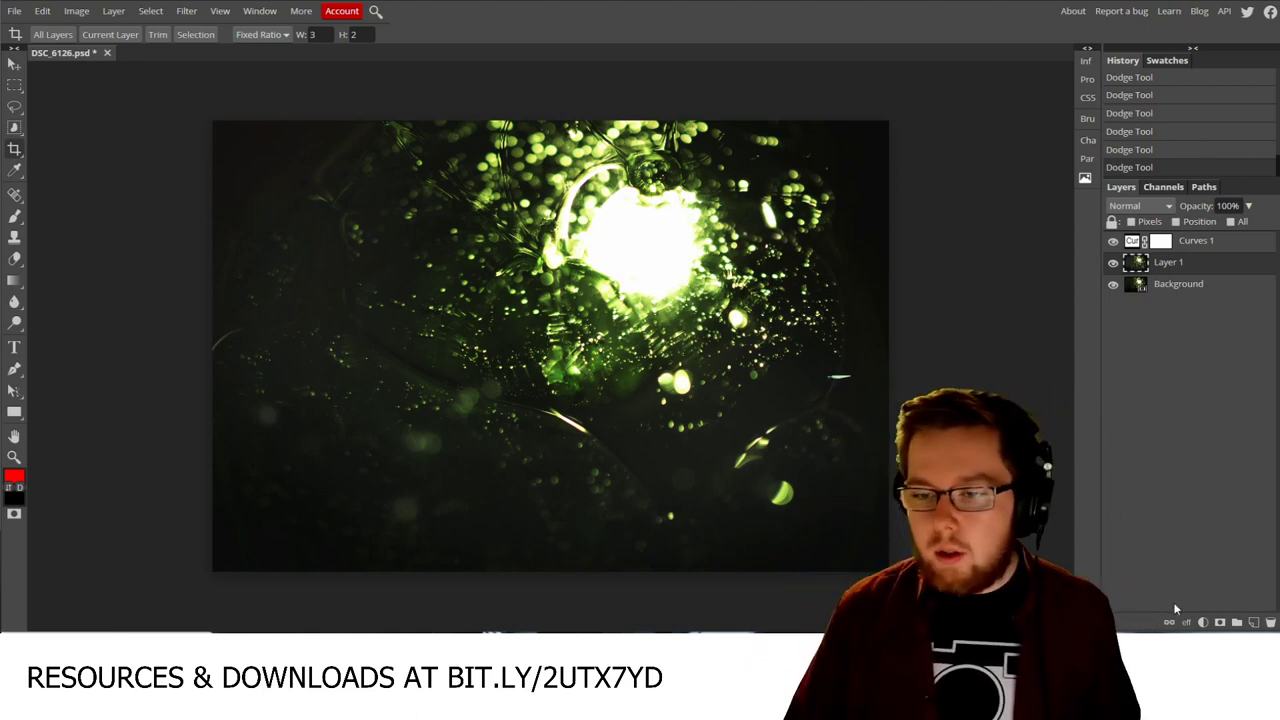
Step: Try a Posterize adjustment layer above Layer 1 at 255 and 112 levels, and delete it
click(1204, 623)
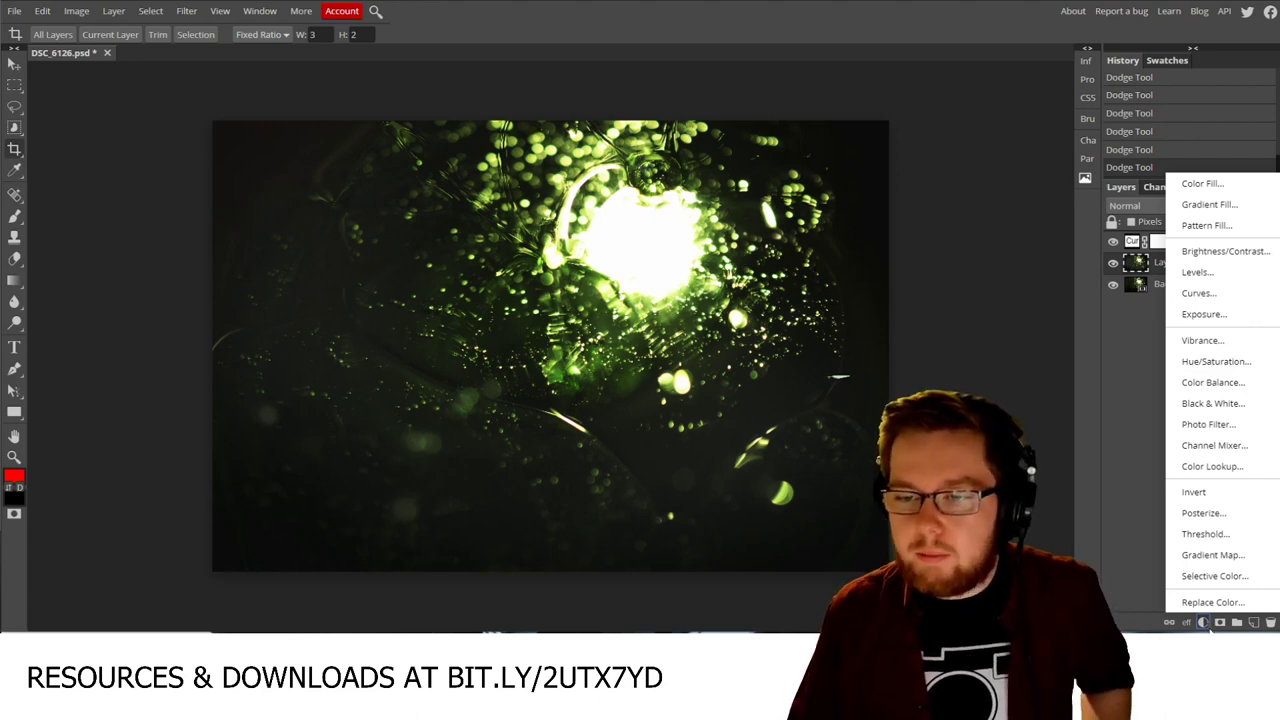
click(1203, 513)
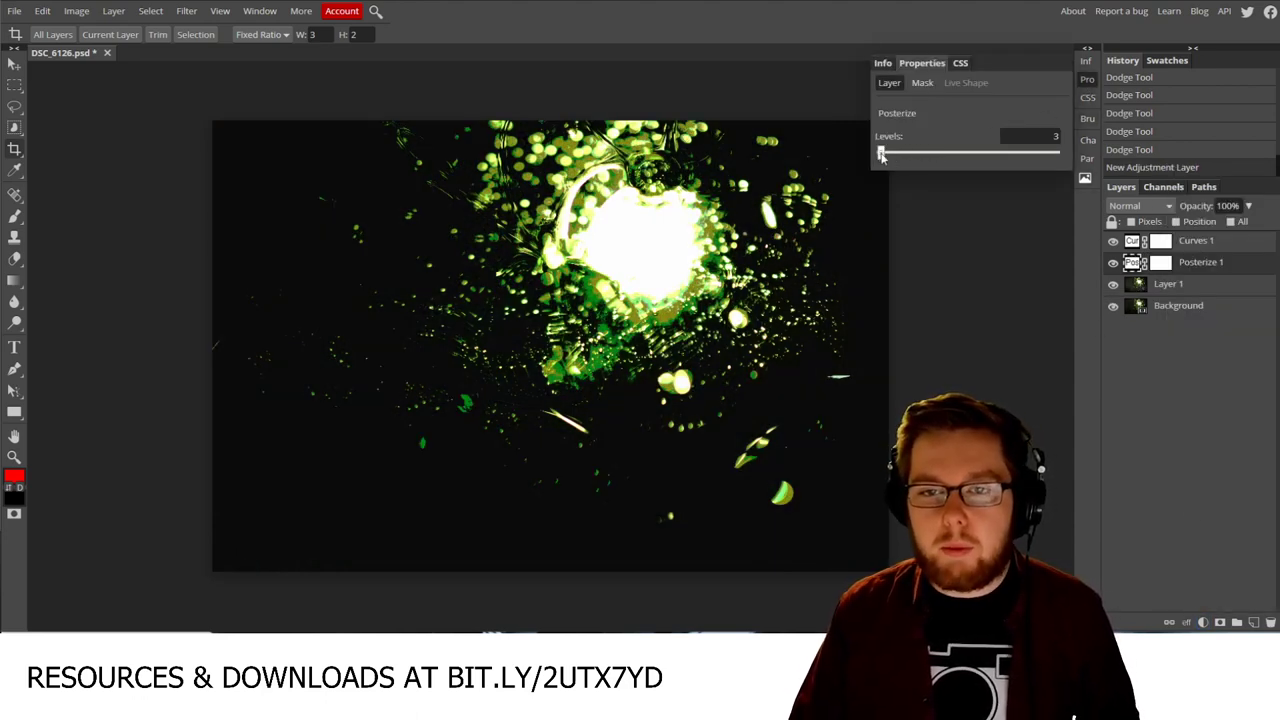
drag(882, 155, 1055, 152)
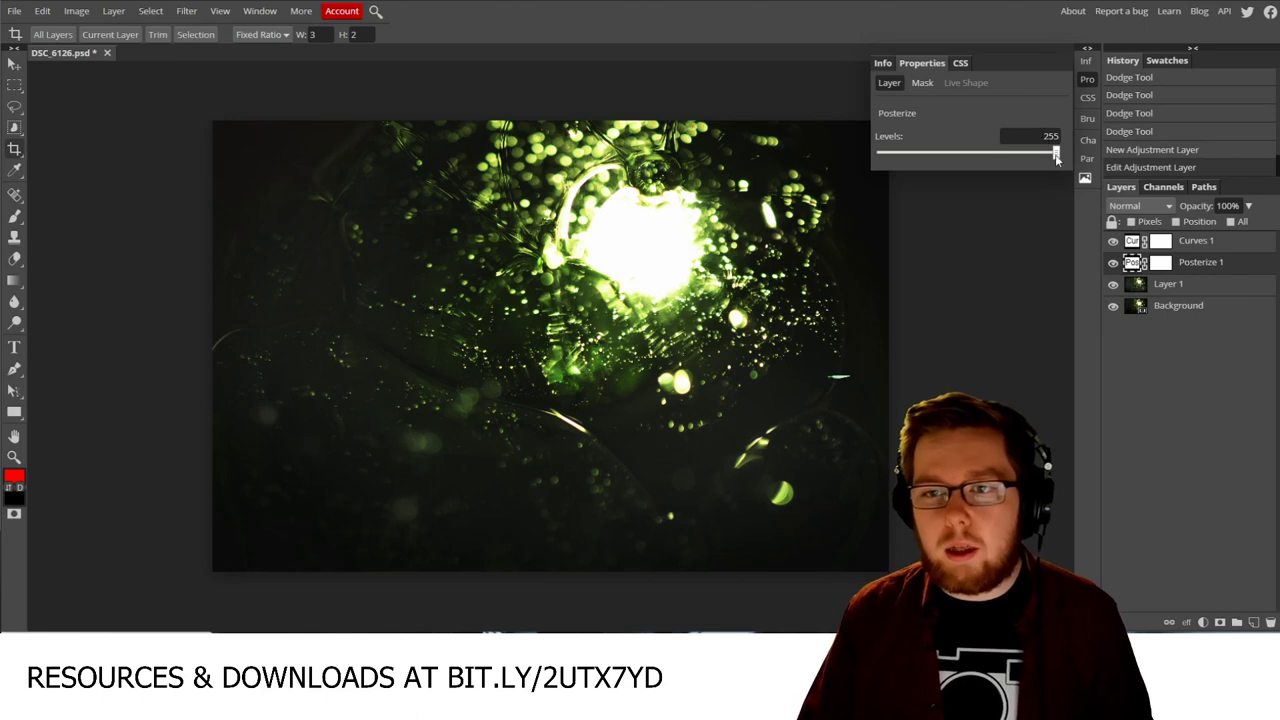
drag(1057, 156, 956, 153)
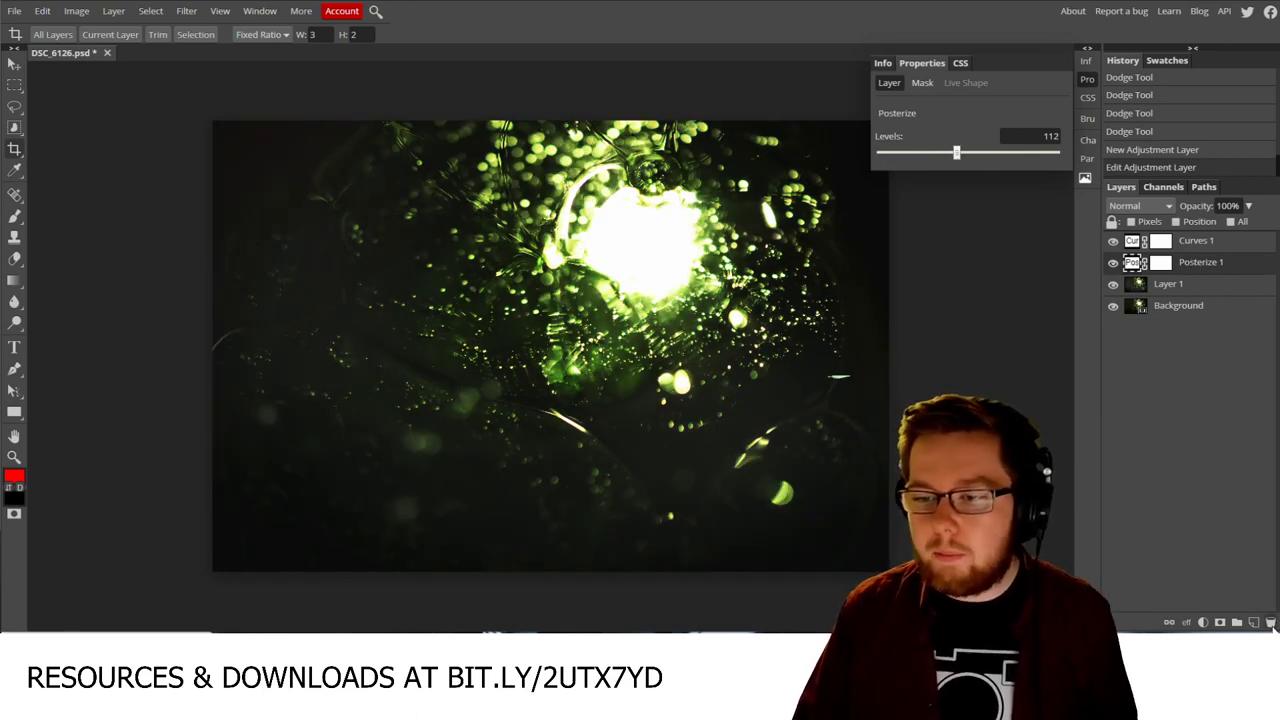
click(1270, 622)
click(1087, 79)
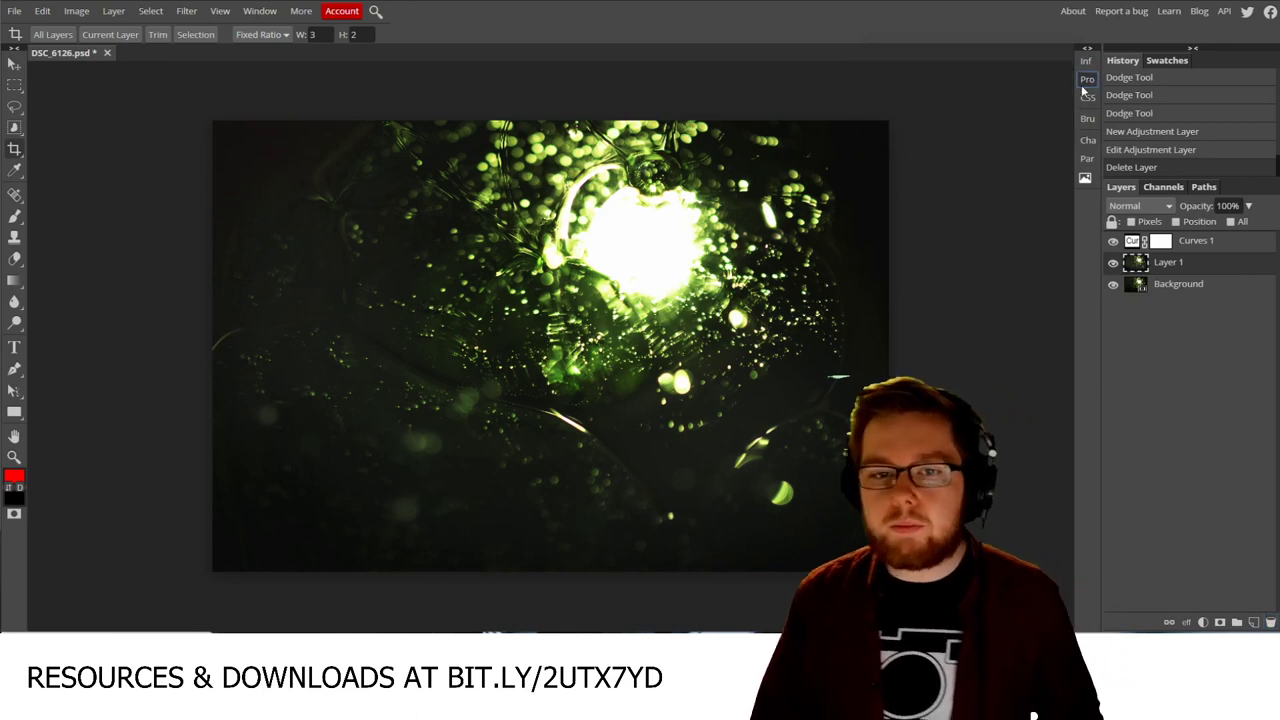
Step: Examine the bubbles and fine details below the bright spot up close, and return to the whole photo
scroll(736, 350, up, 2)
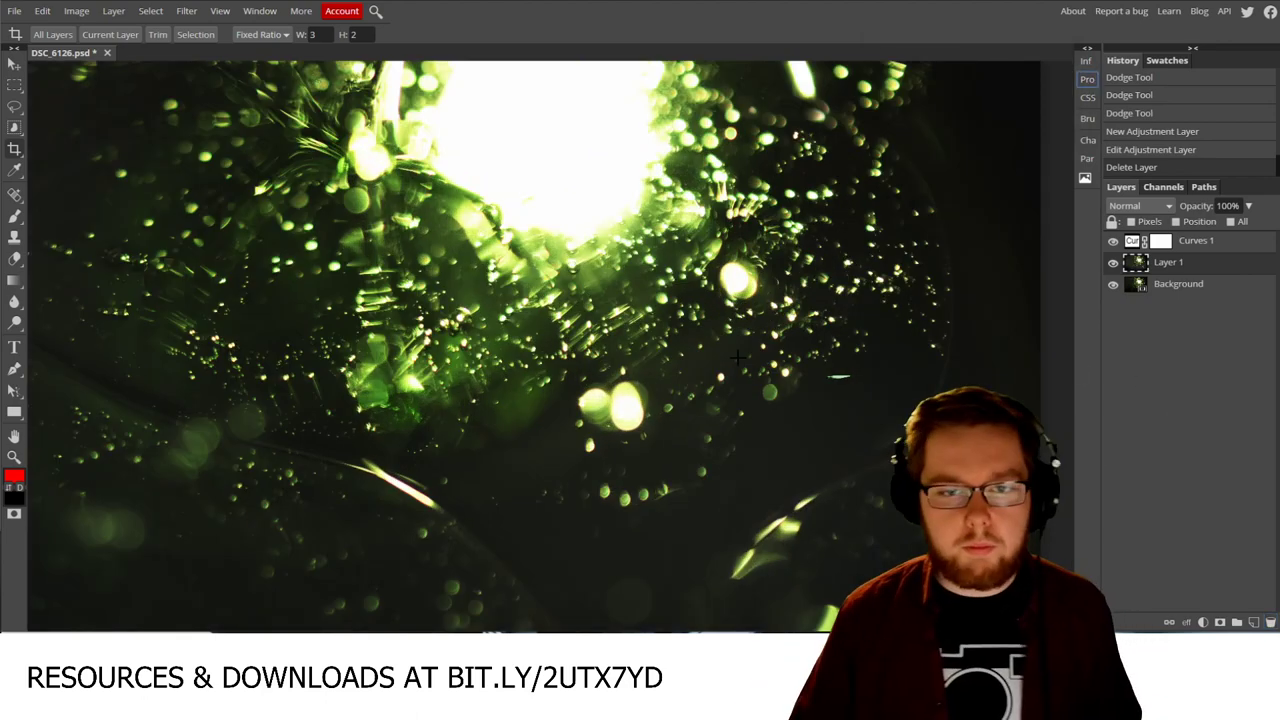
scroll(508, 268, up, 1)
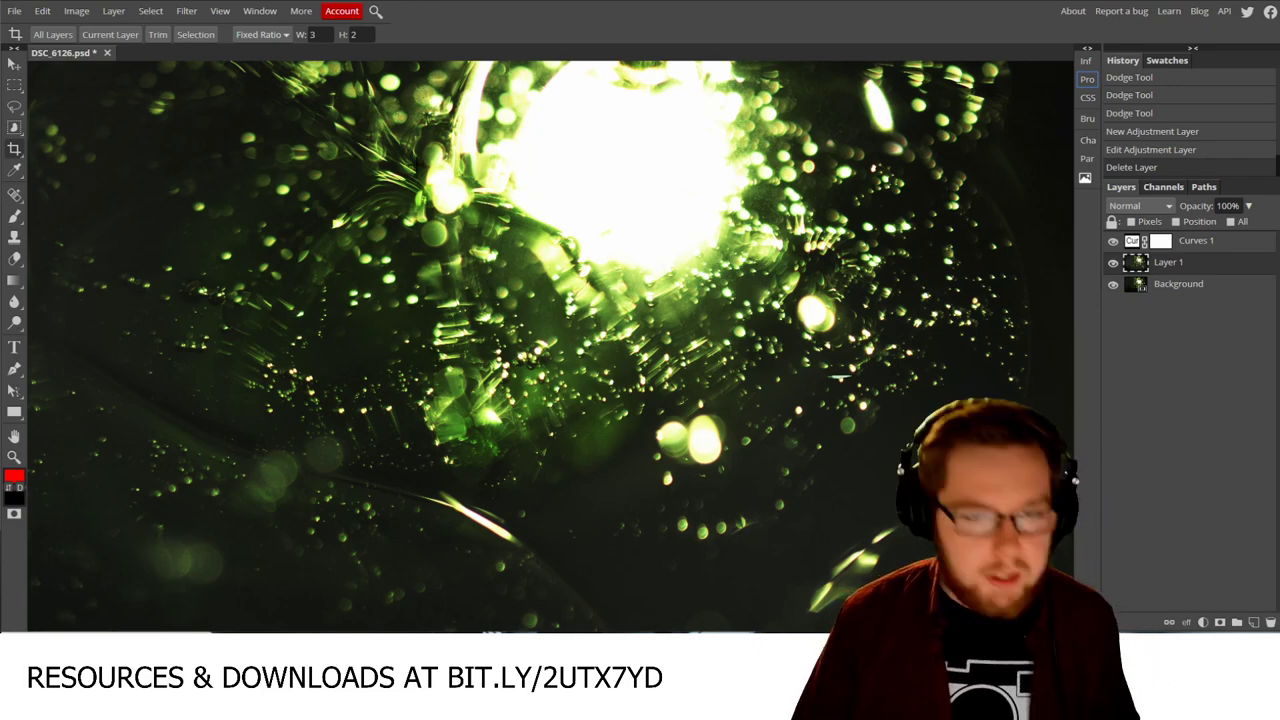
scroll(414, 160, up, 1)
scroll(498, 348, down, 1)
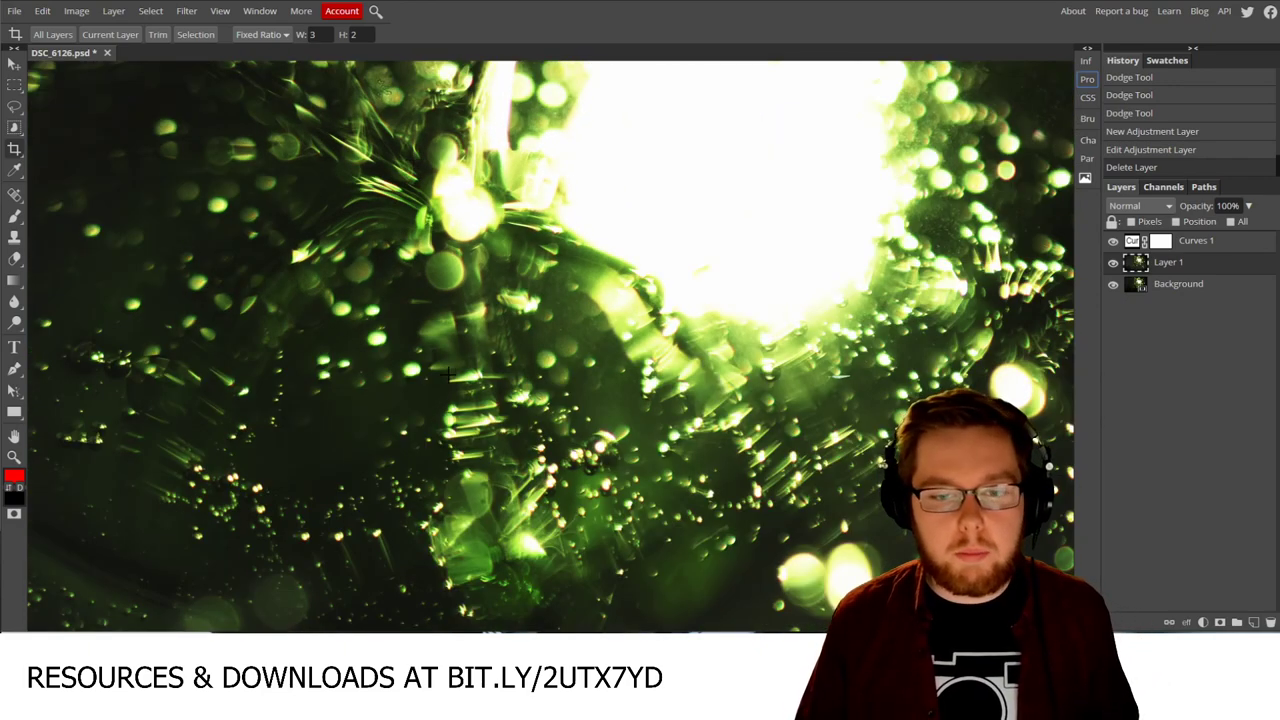
scroll(529, 391, down, 1)
scroll(509, 452, up, 2)
scroll(528, 435, down, 1)
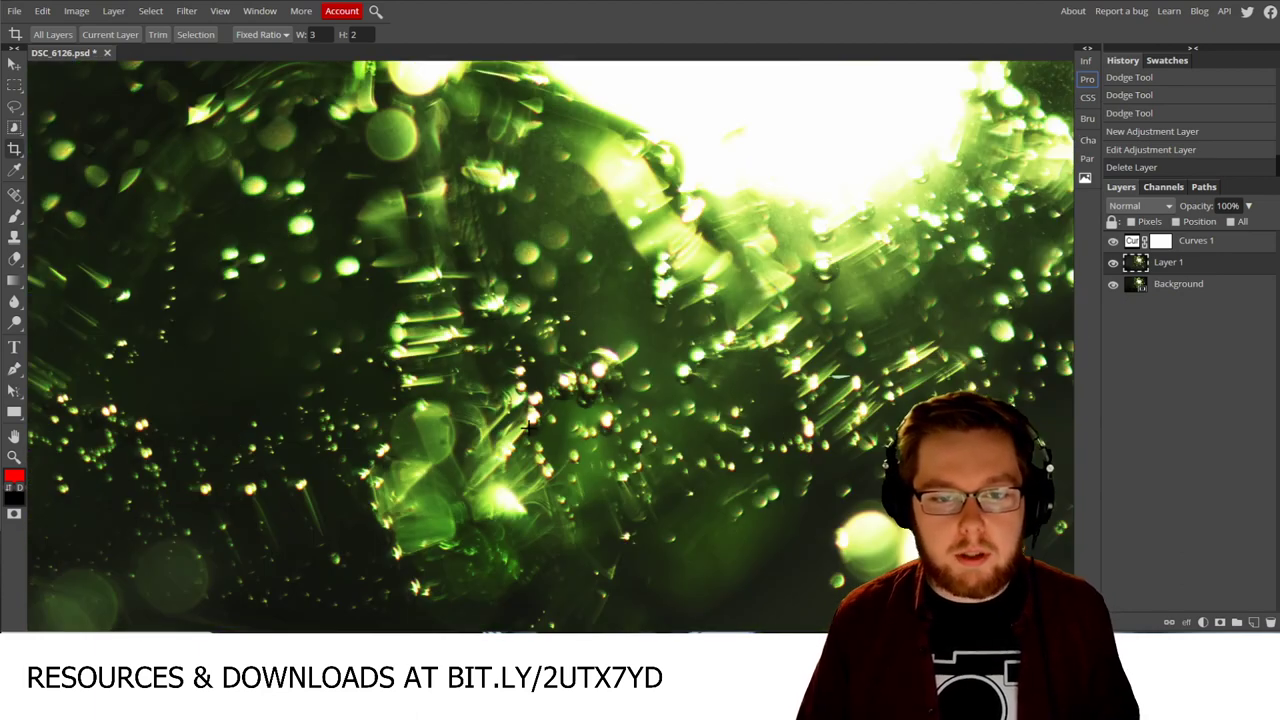
scroll(527, 428, up, 1)
scroll(527, 428, up, 1)
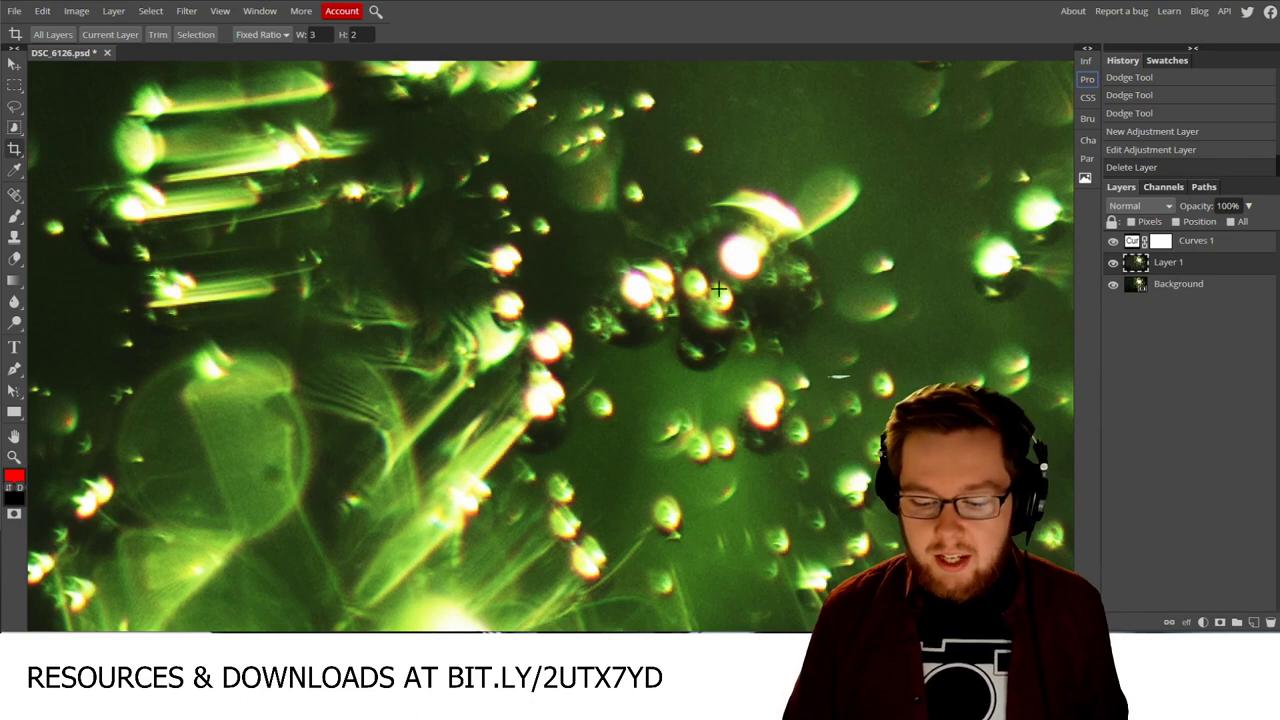
scroll(670, 282, down, 2)
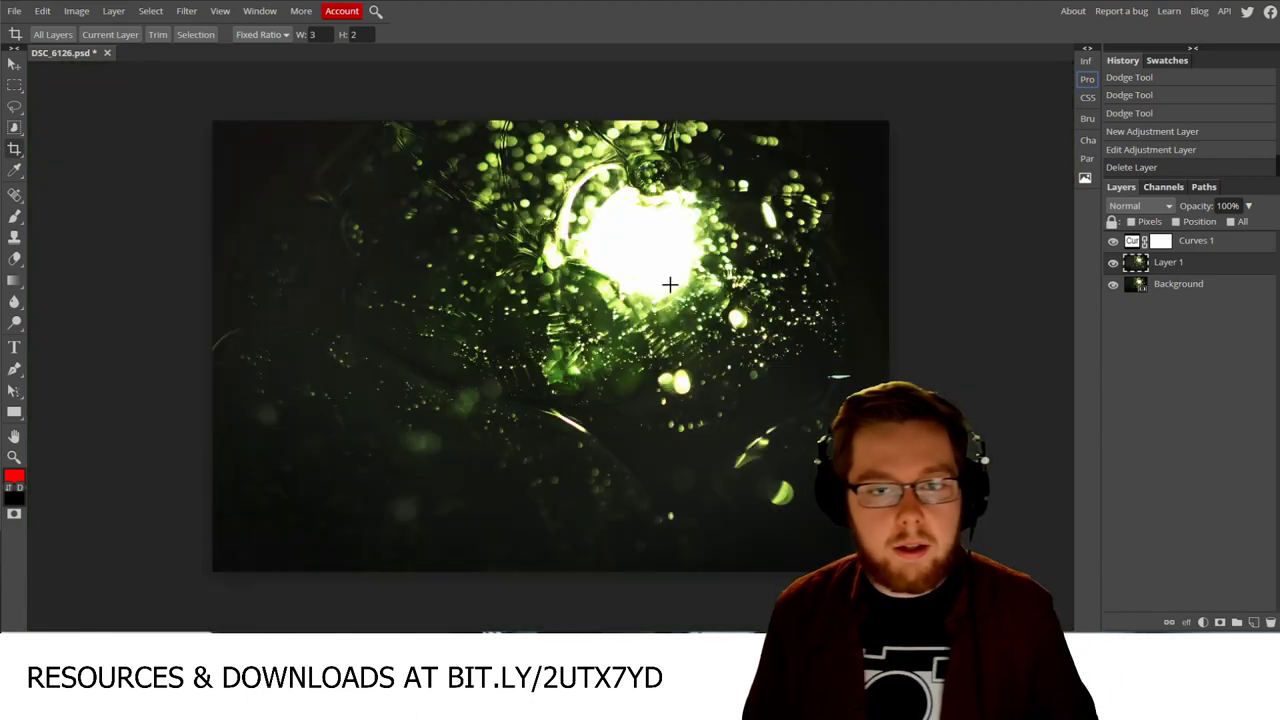
Step: Add a Gradient Map adjustment layer directly above Layer 1
scroll(600, 352, up, 1)
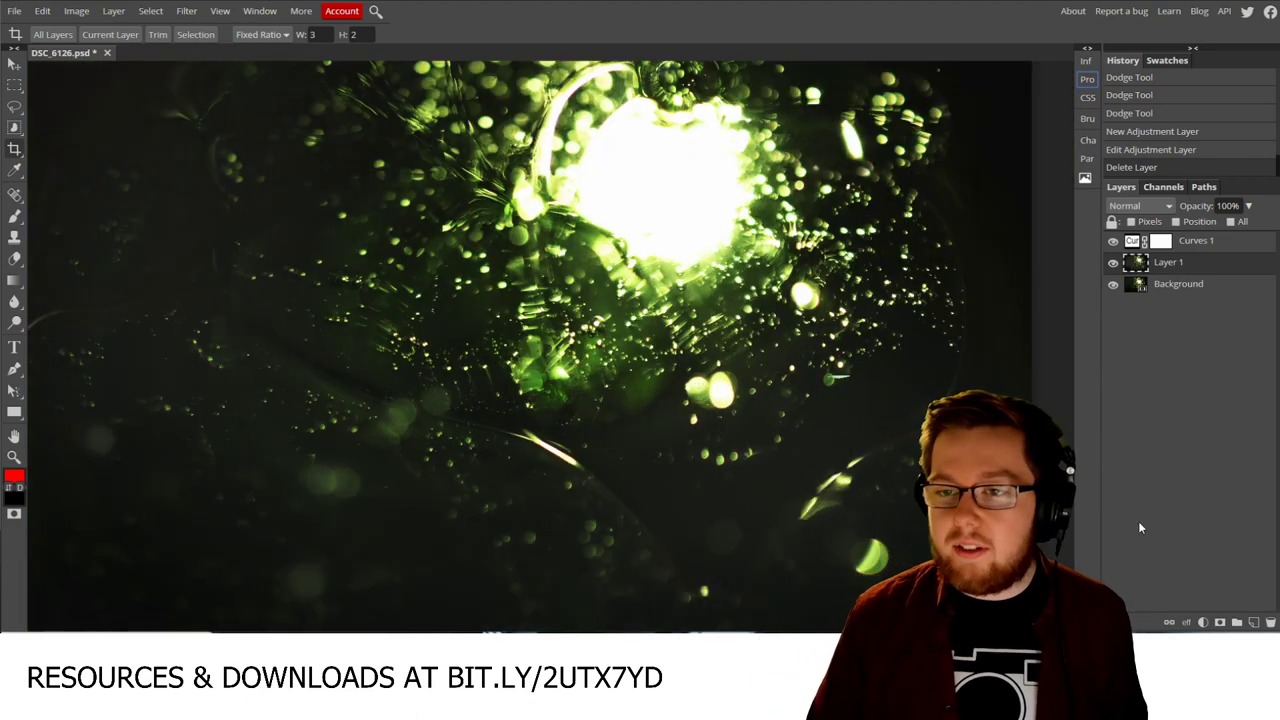
click(1203, 622)
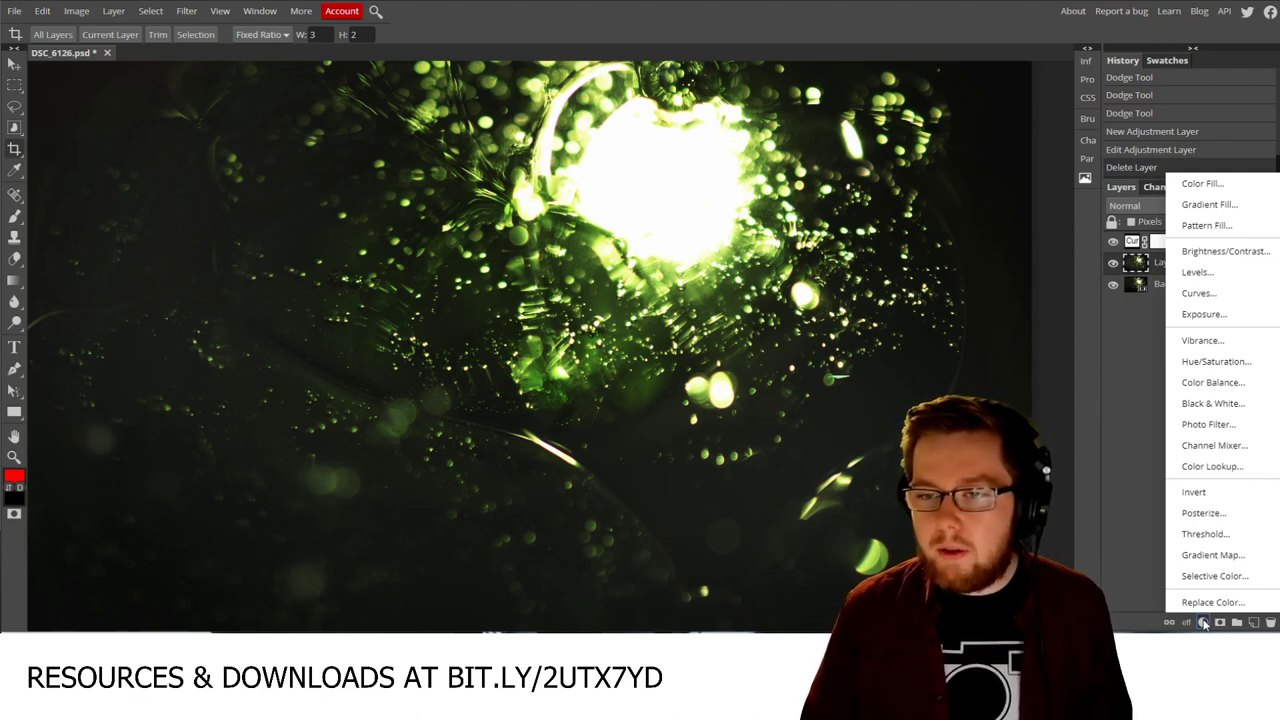
click(1214, 564)
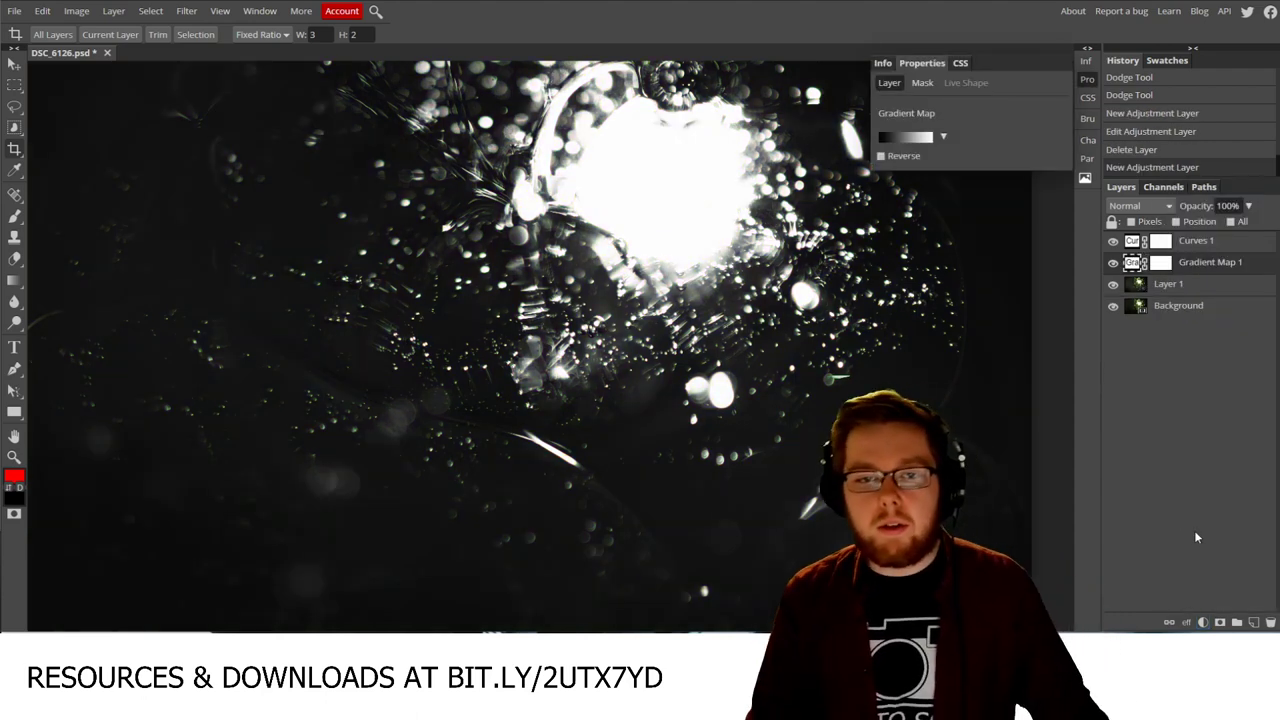
scroll(748, 447, down, 2)
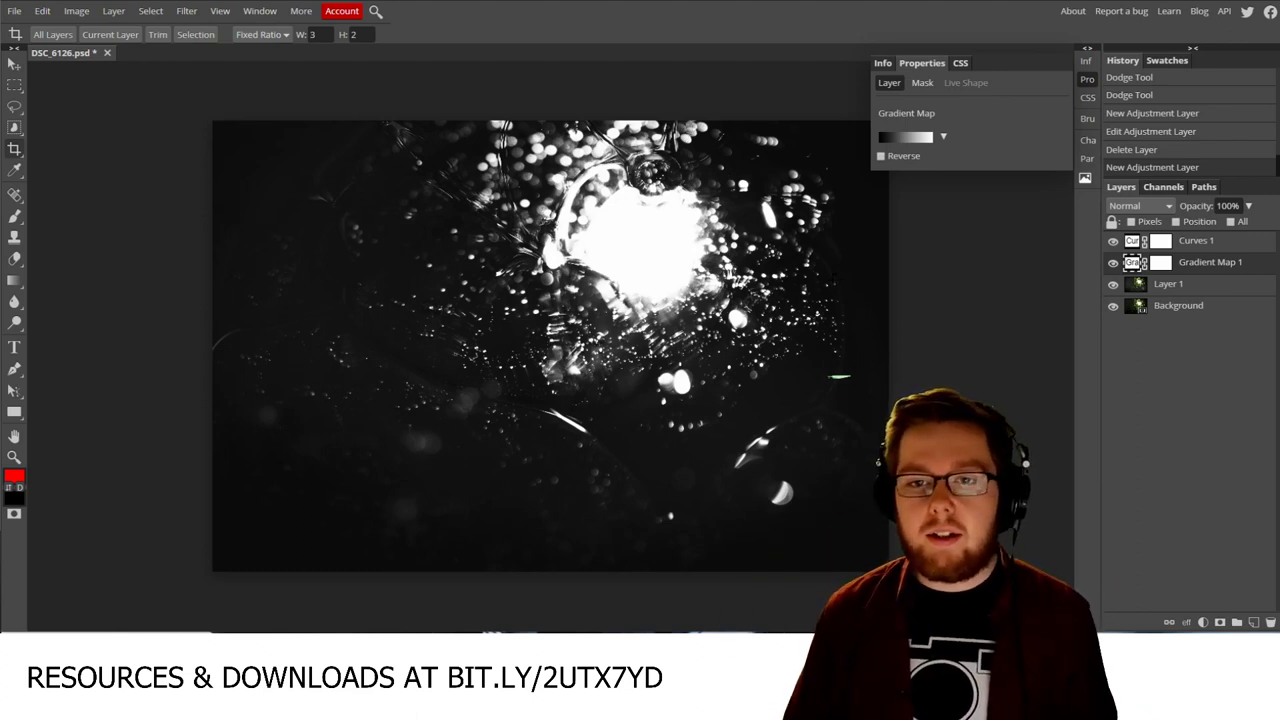
Step: Try the purple, green and orange preset on the gradient map, and return to the black-to-white preset
click(942, 137)
click(942, 137)
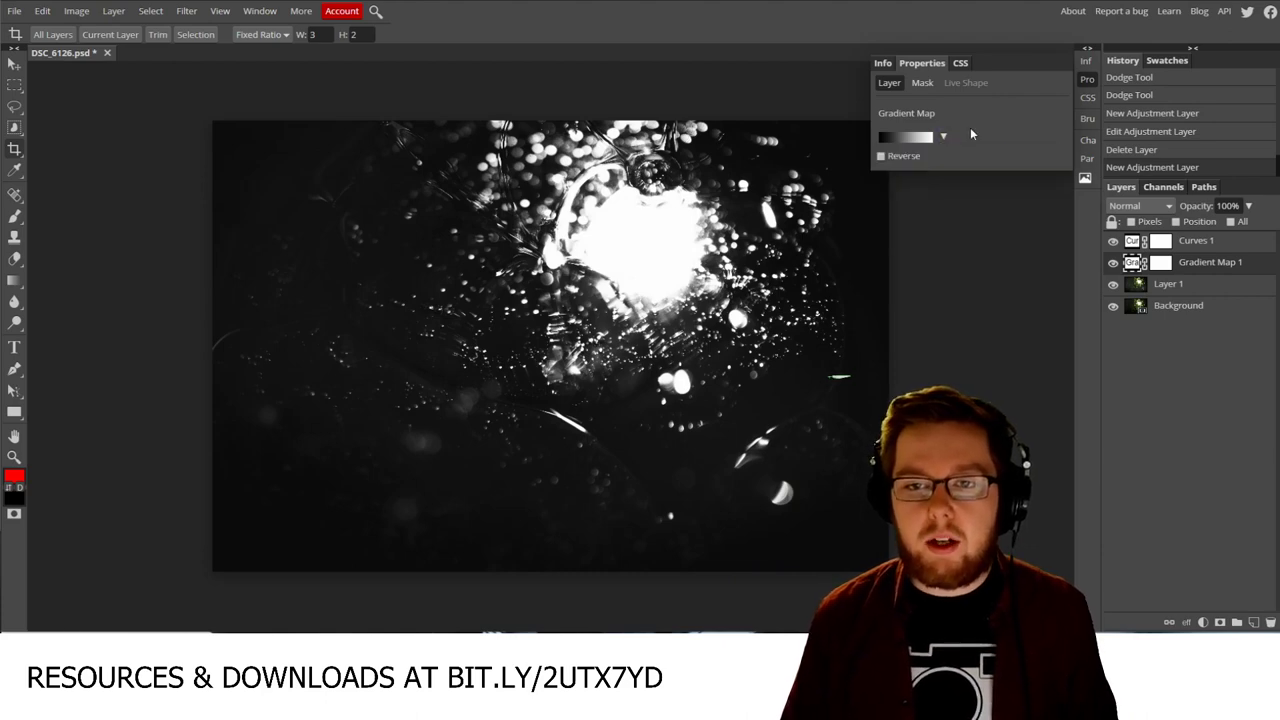
click(942, 137)
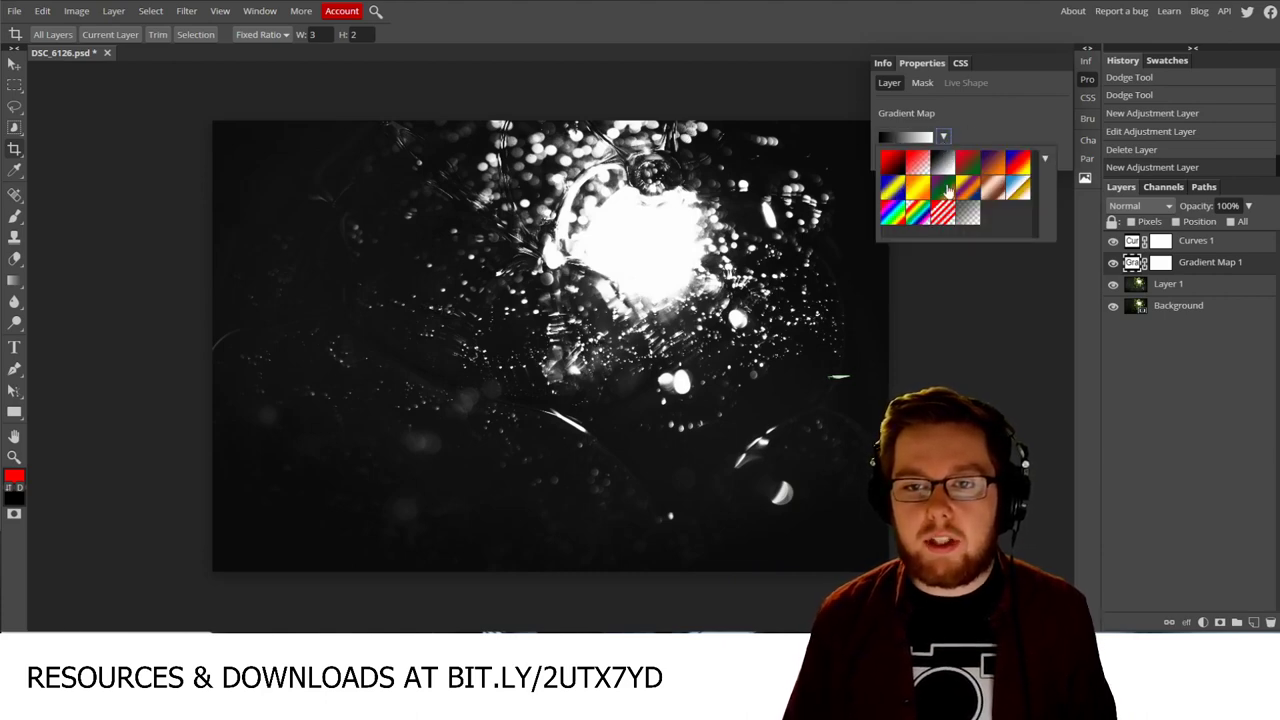
click(946, 197)
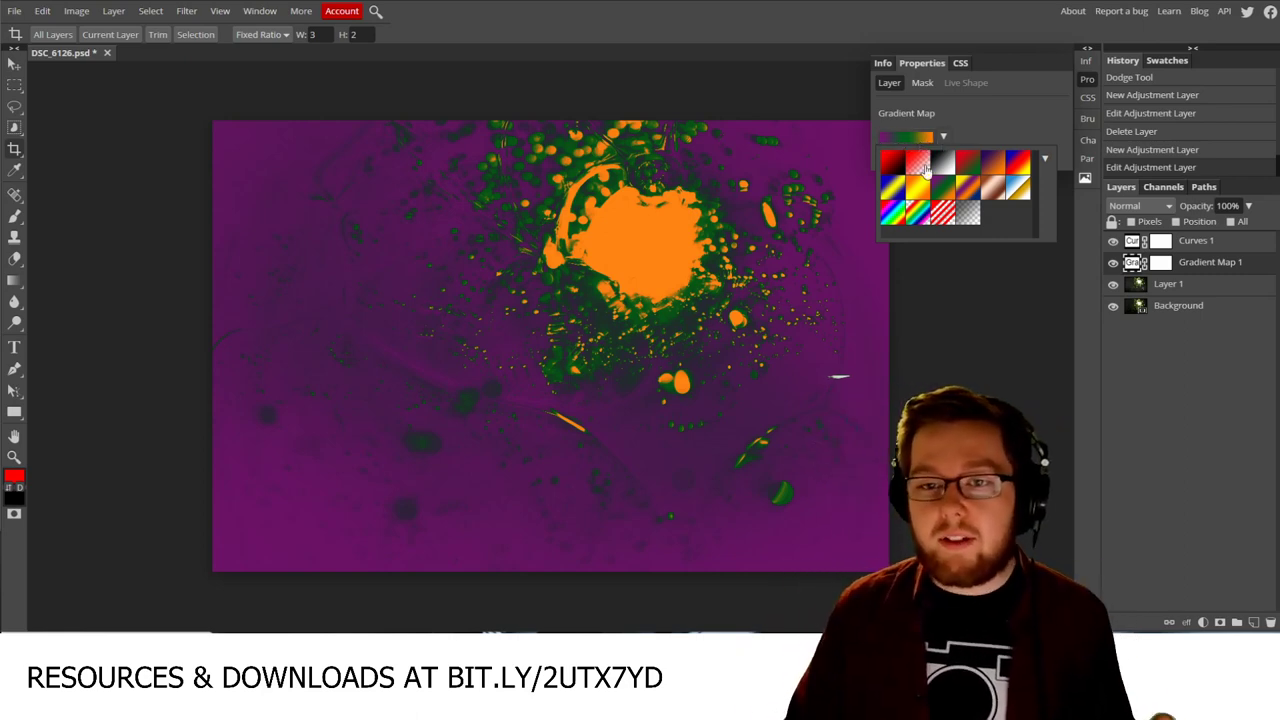
click(941, 165)
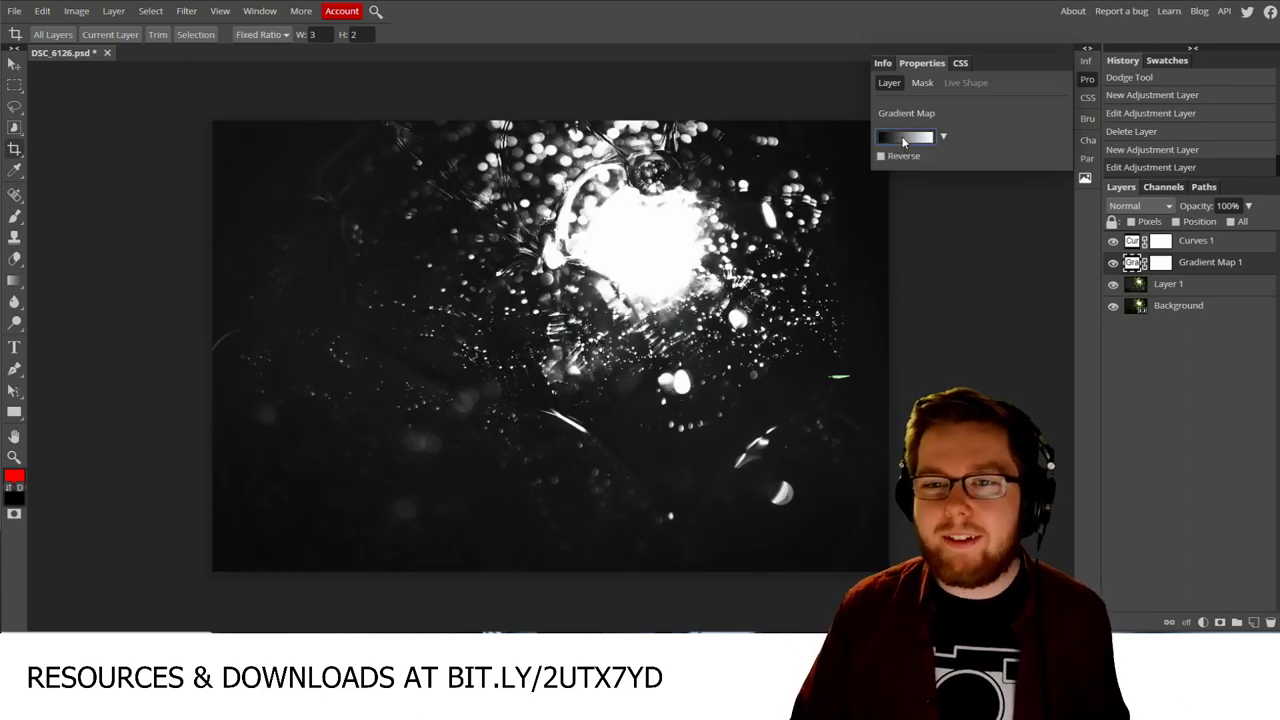
Step: With the Gradient Map layer hidden, set the gradient's light end to green 94bc4c, sampled from the photo at the bright spot's edge
click(903, 137)
drag(203, 115, 915, 299)
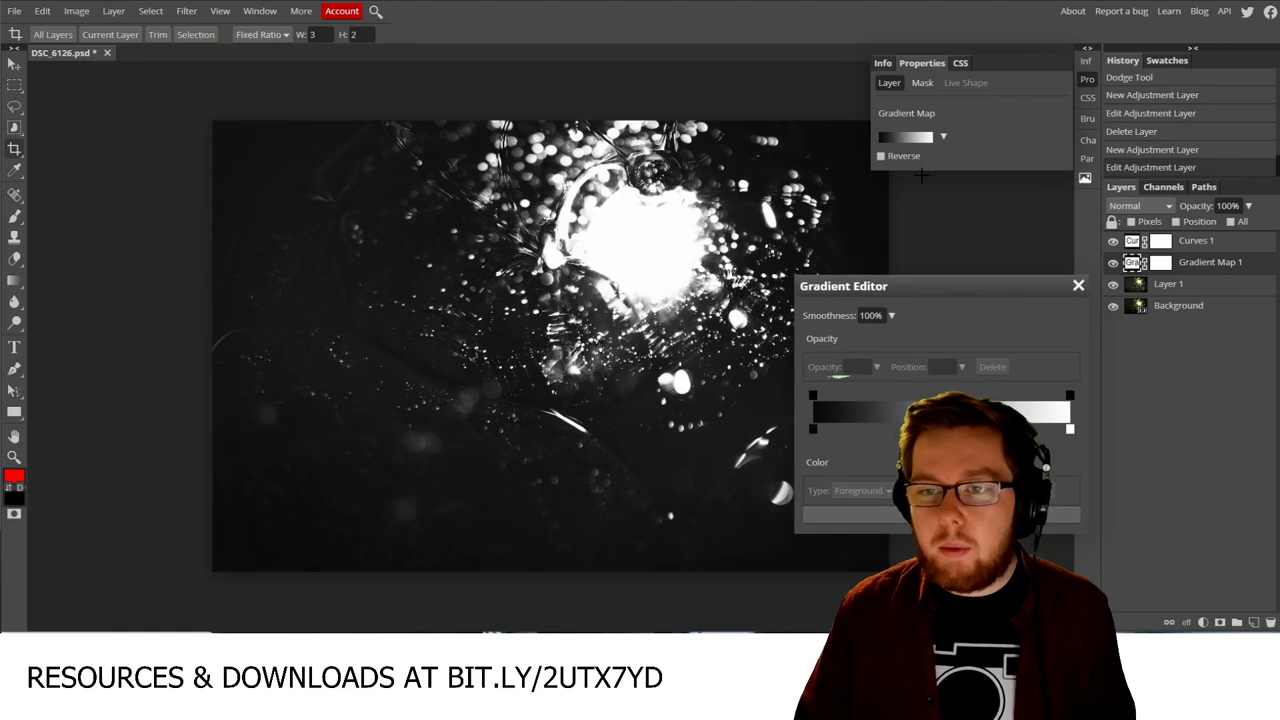
click(1113, 263)
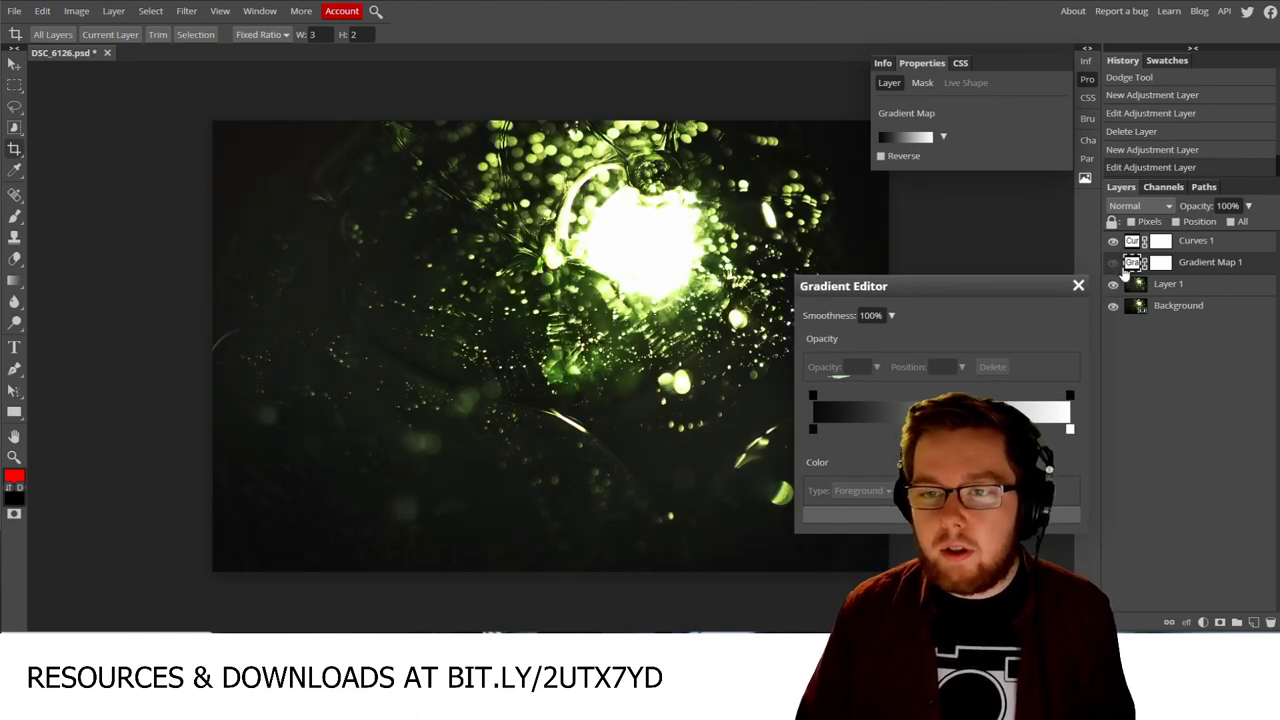
double_click(1070, 430)
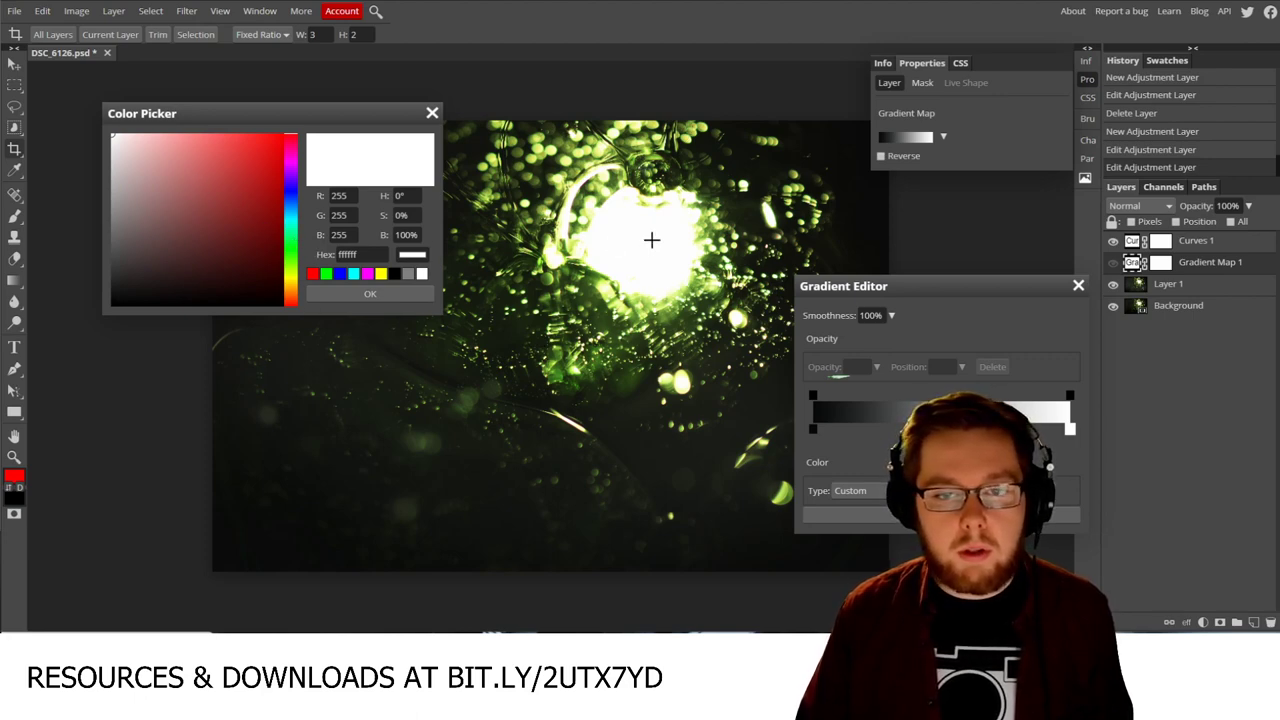
click(705, 231)
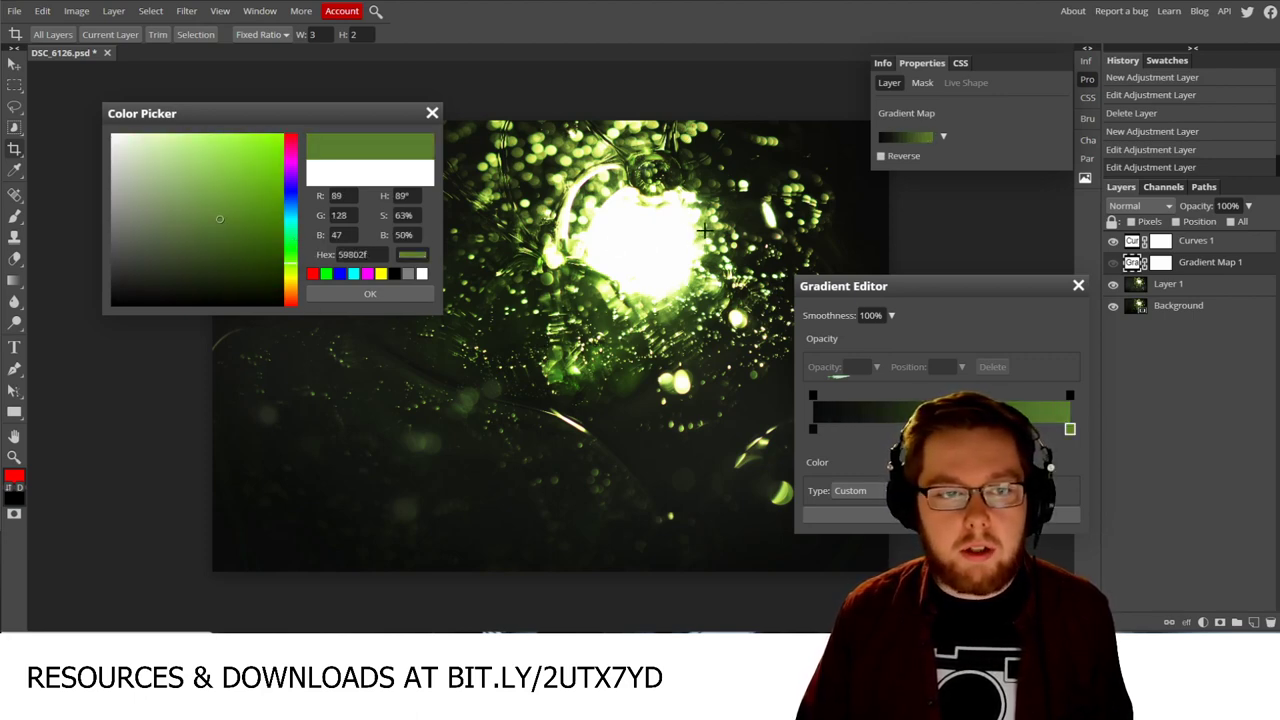
click(703, 222)
click(703, 222)
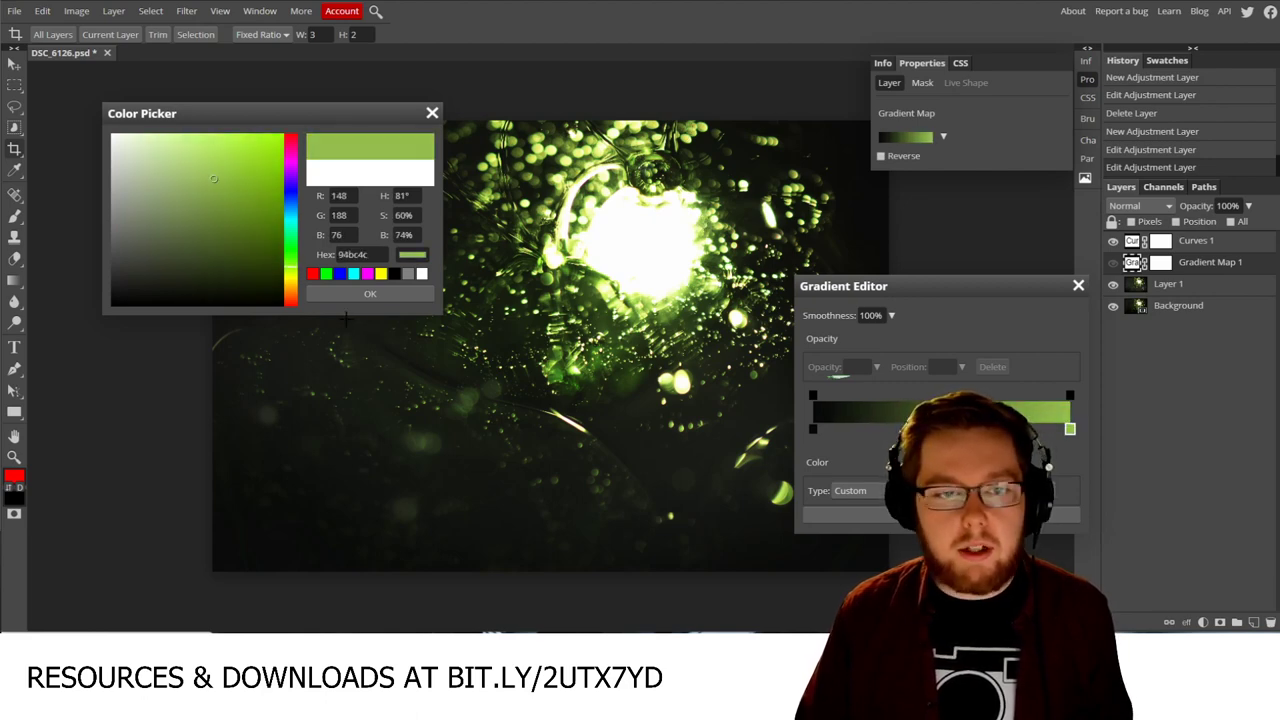
key(Return)
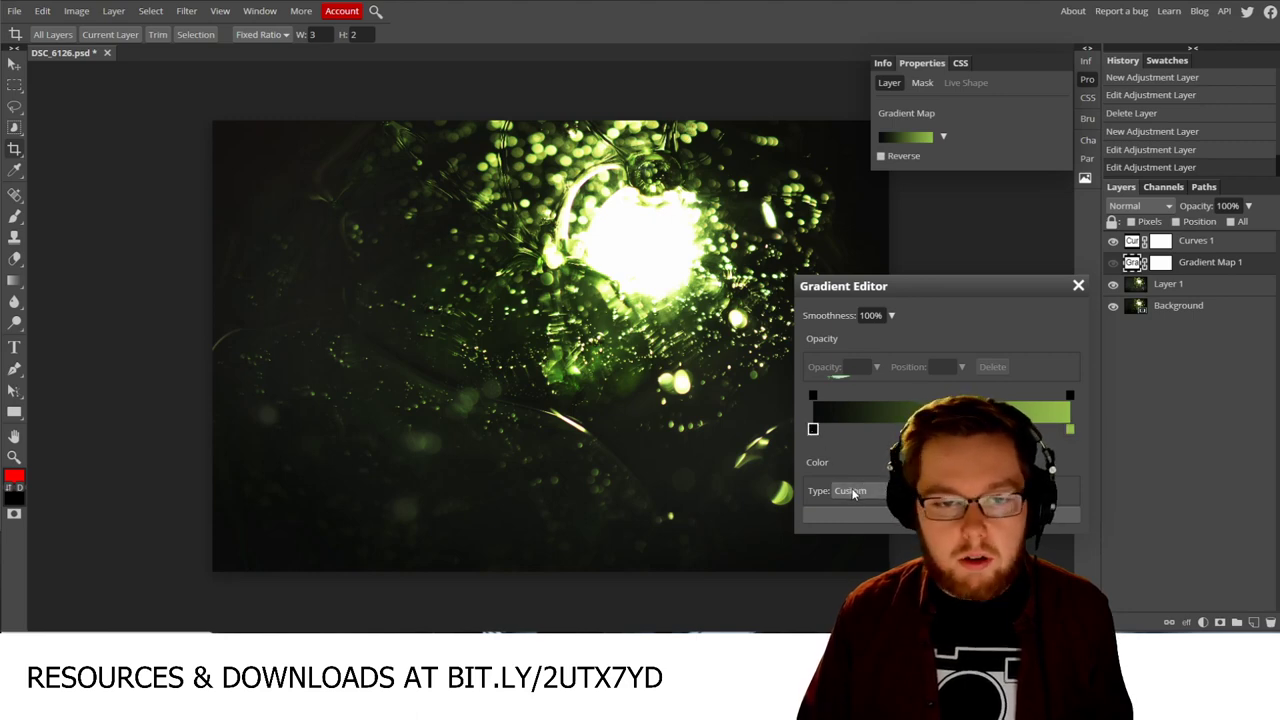
Step: Set the gradient's dark end to 171b15, sampled from the photo's dark lower area, and show the Gradient Map layer again
click(812, 429)
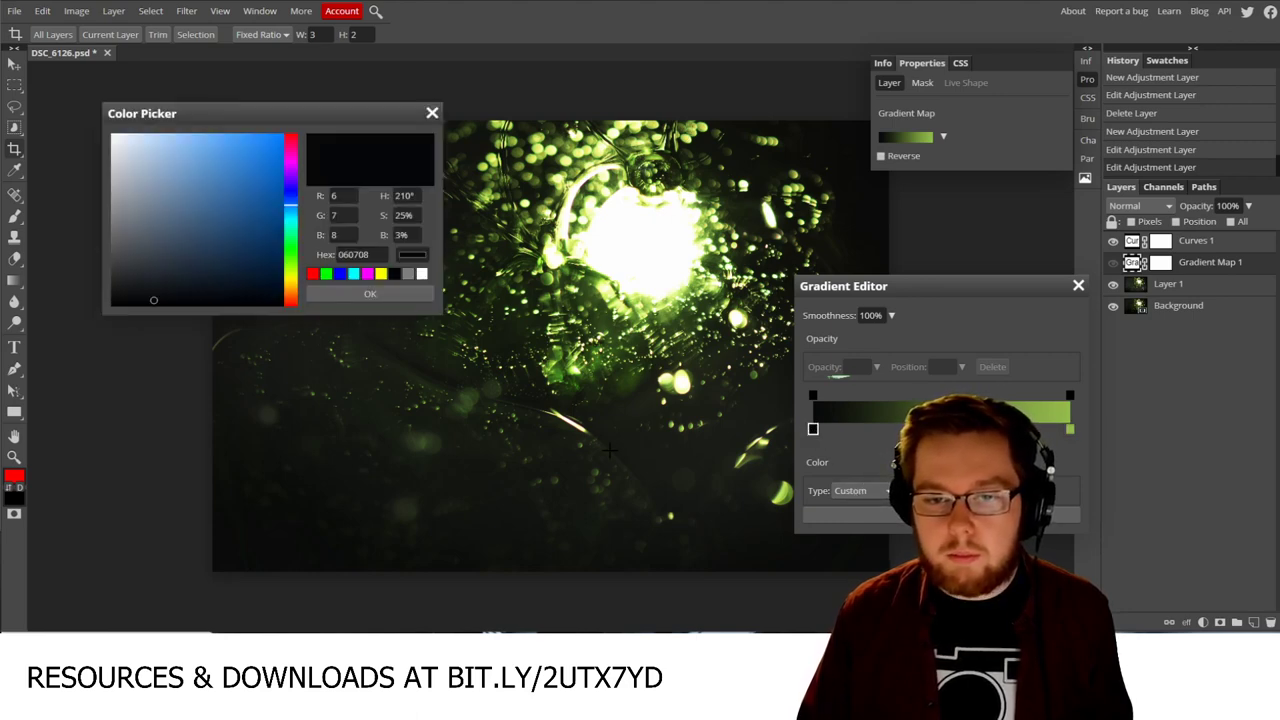
click(640, 465)
click(645, 471)
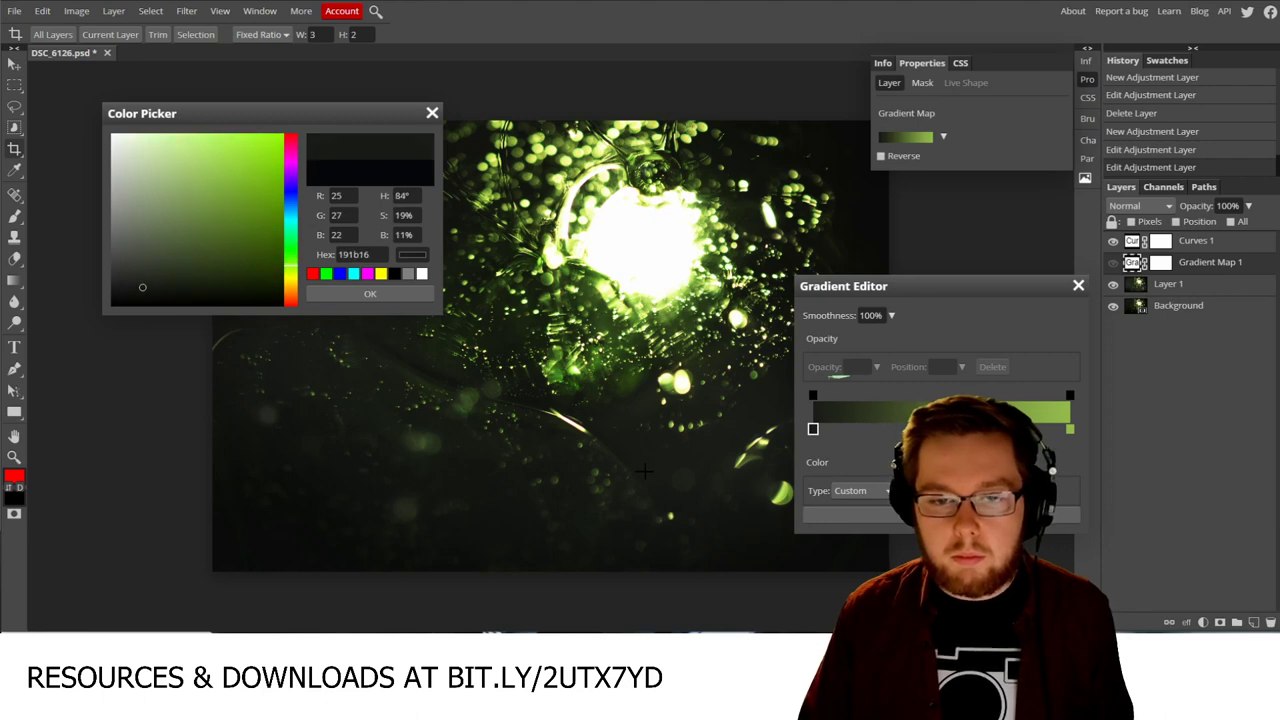
click(645, 471)
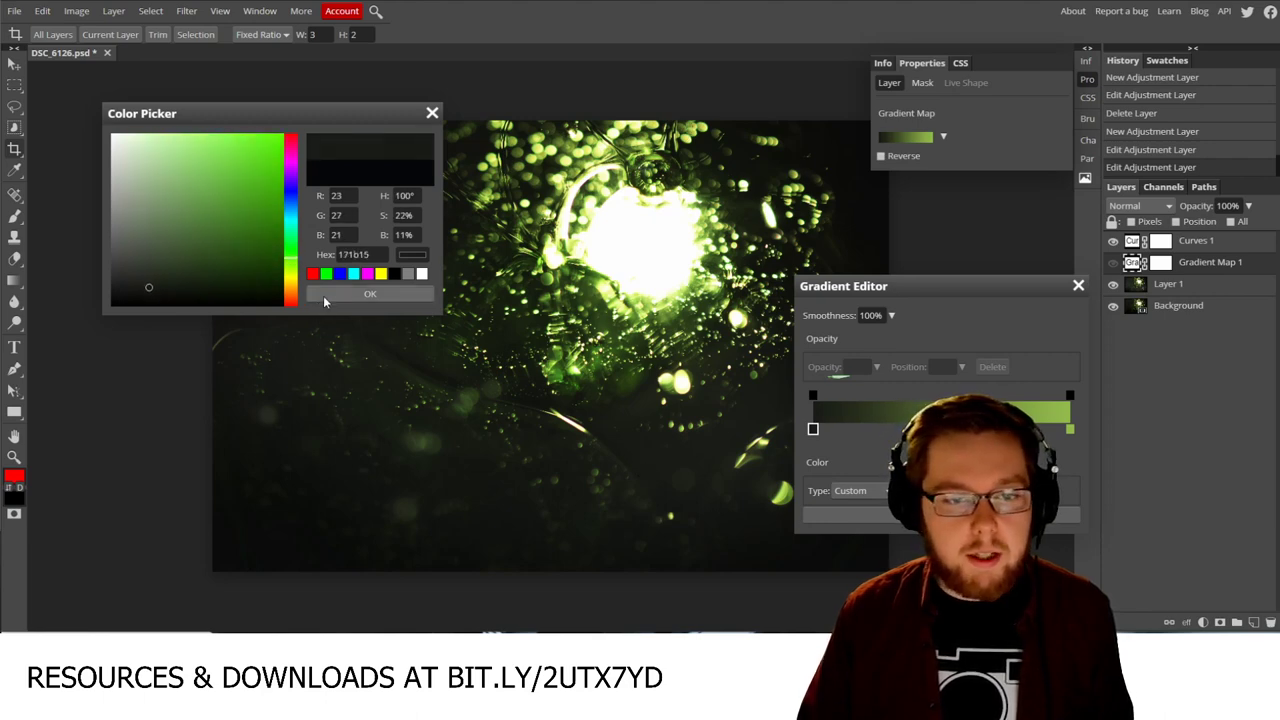
click(330, 293)
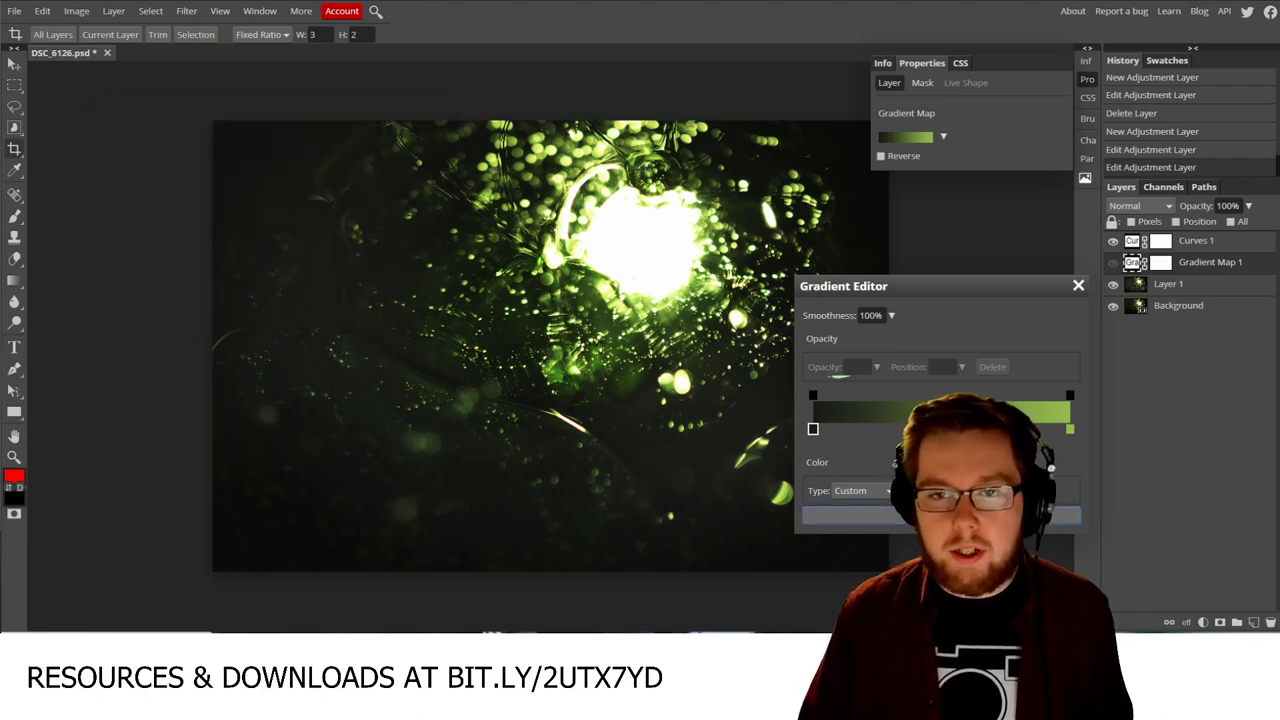
click(1078, 285)
click(1111, 265)
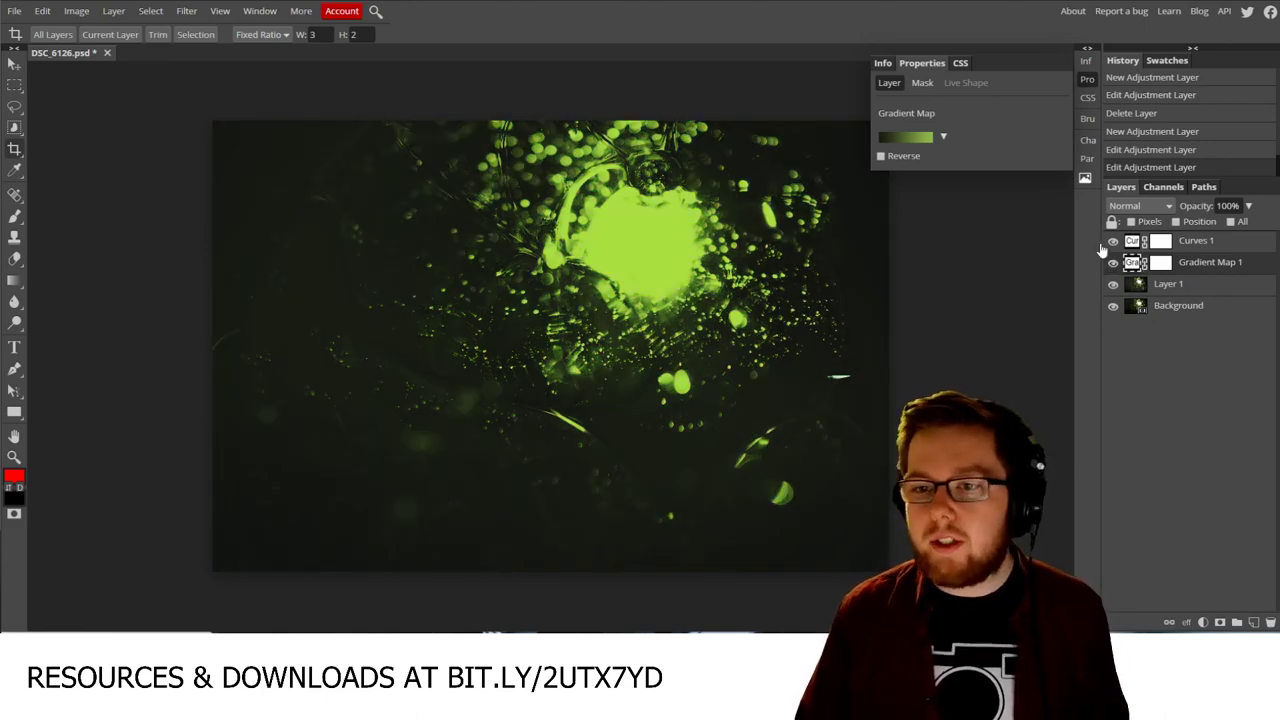
Step: Change the gradient map's light end colour to pale green ecffca
click(911, 141)
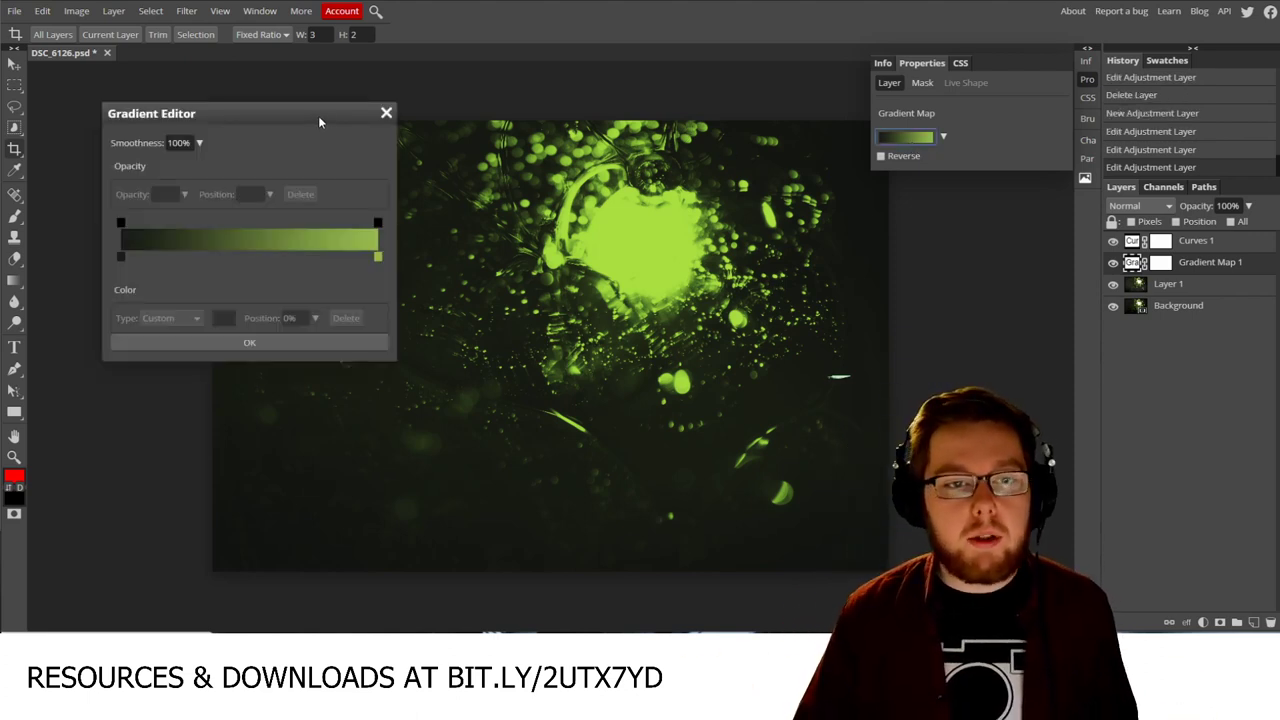
drag(318, 115, 341, 100)
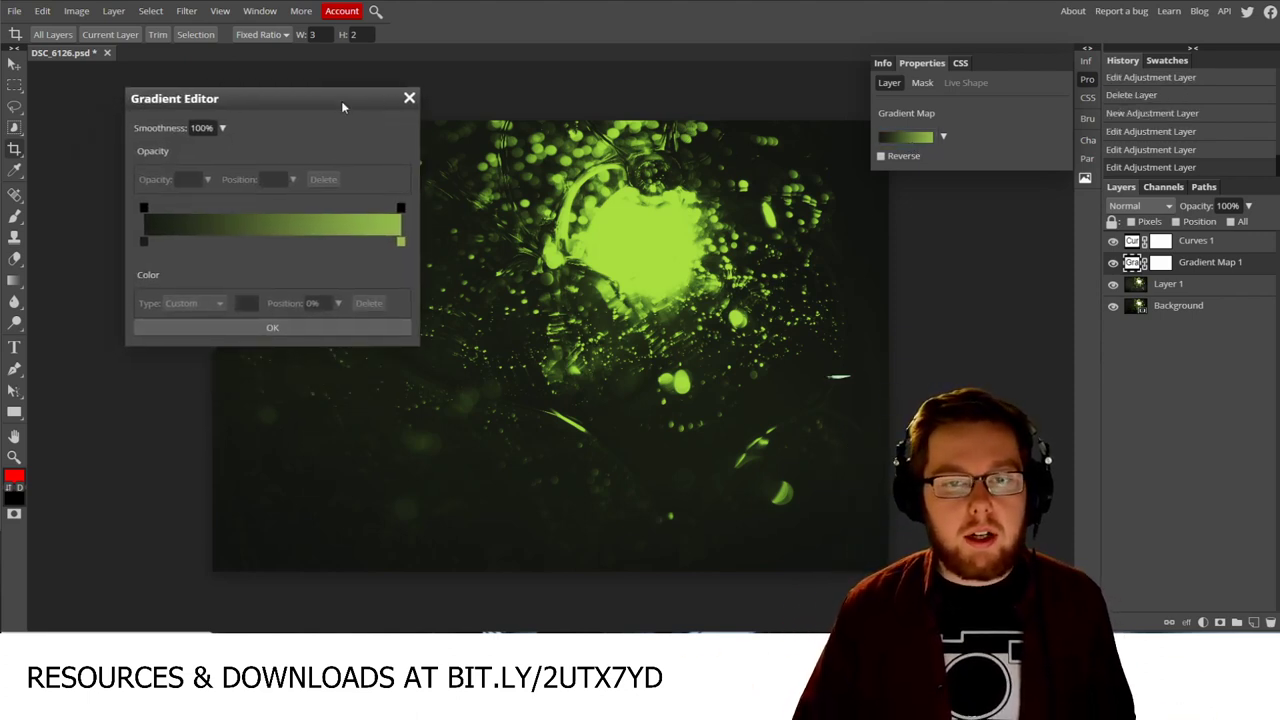
double_click(401, 243)
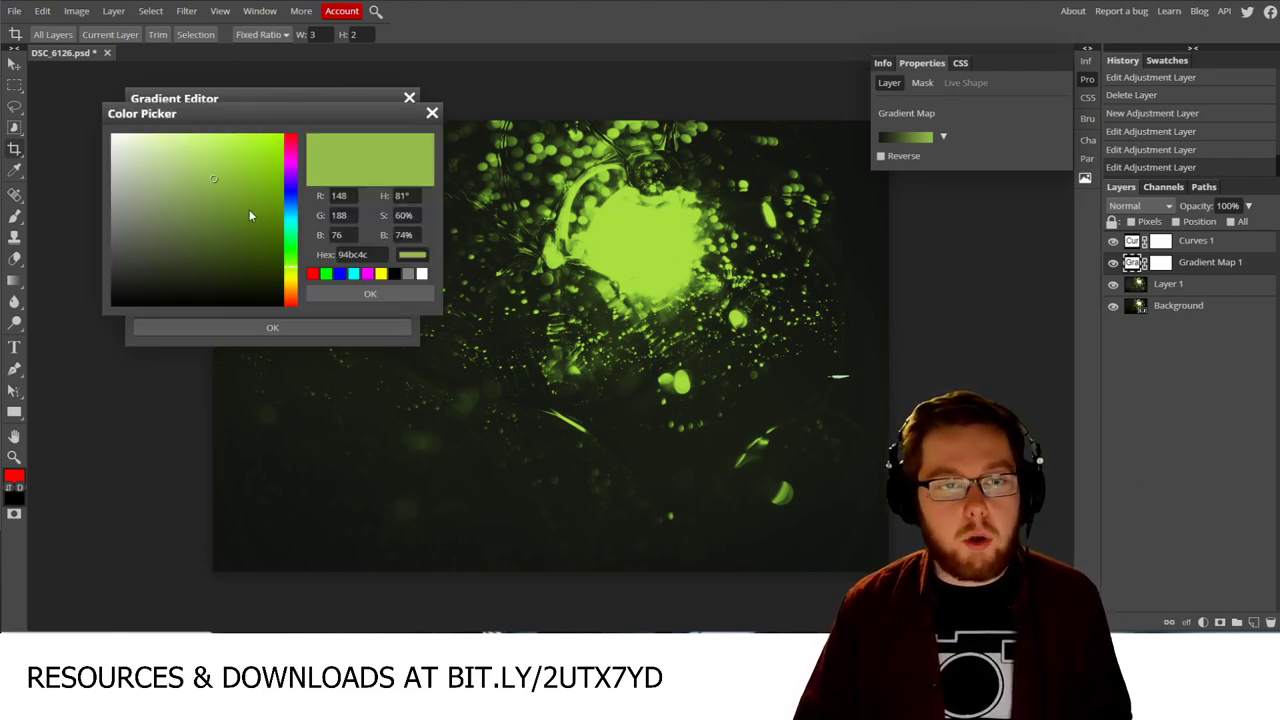
mouse_move(205, 180)
mouse_down()
mouse_move(116, 132)
mouse_move(217, 232)
mouse_move(215, 372)
mouse_up()
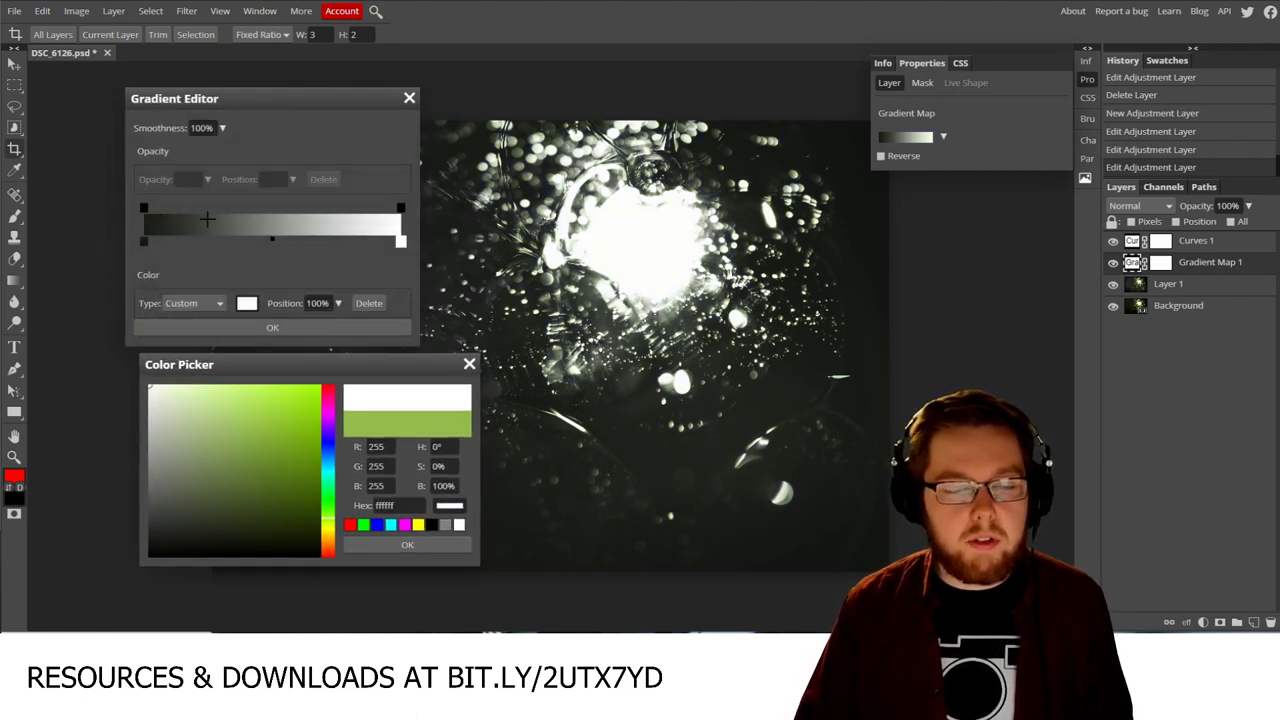
drag(151, 399, 159, 386)
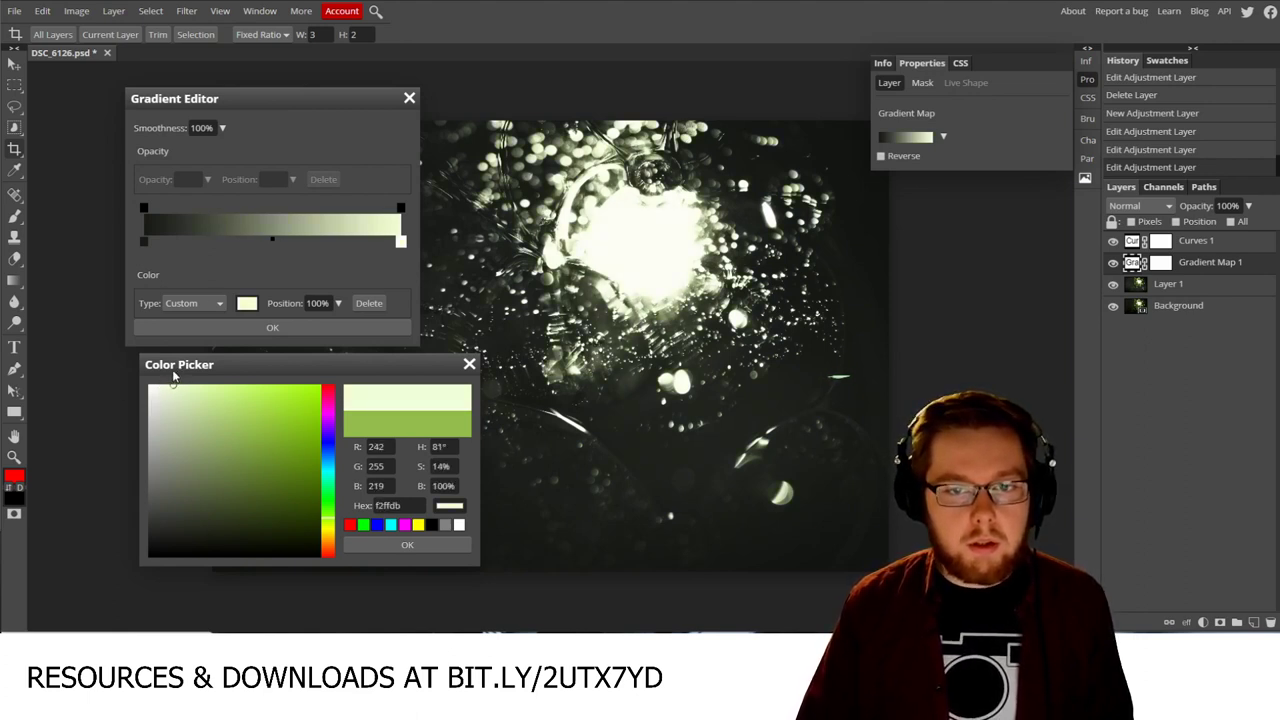
drag(173, 374, 184, 391)
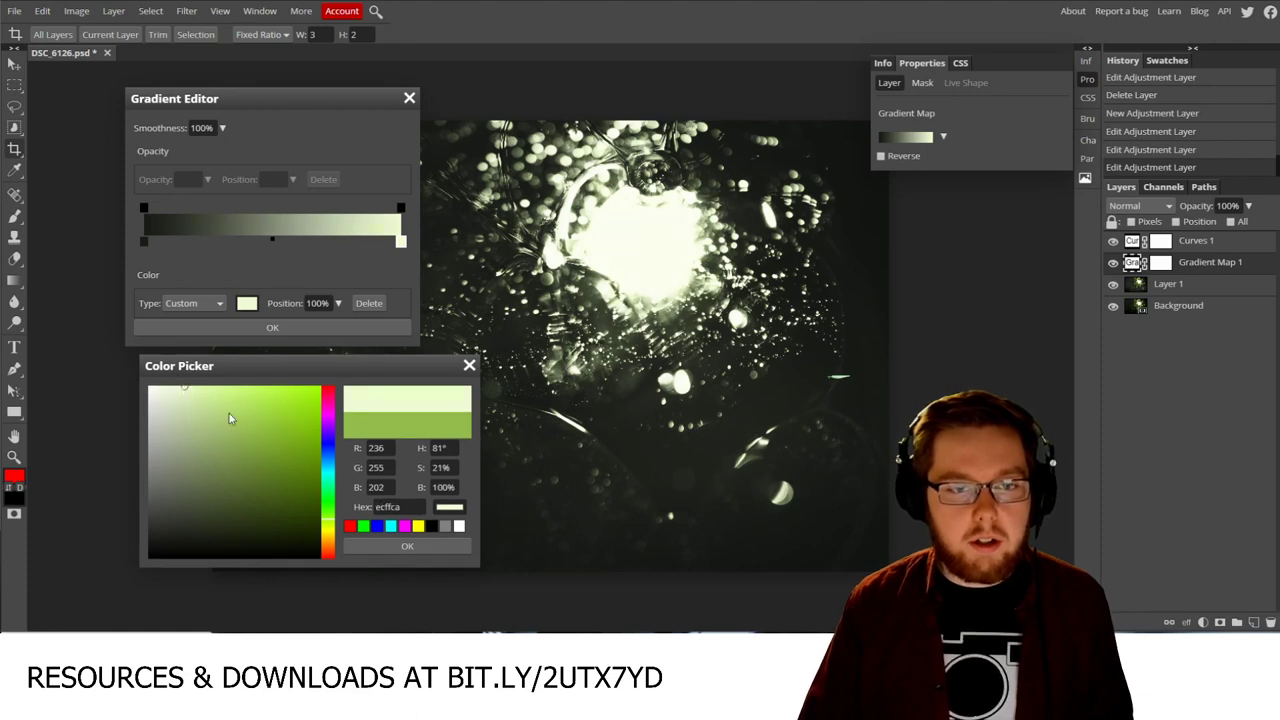
click(407, 546)
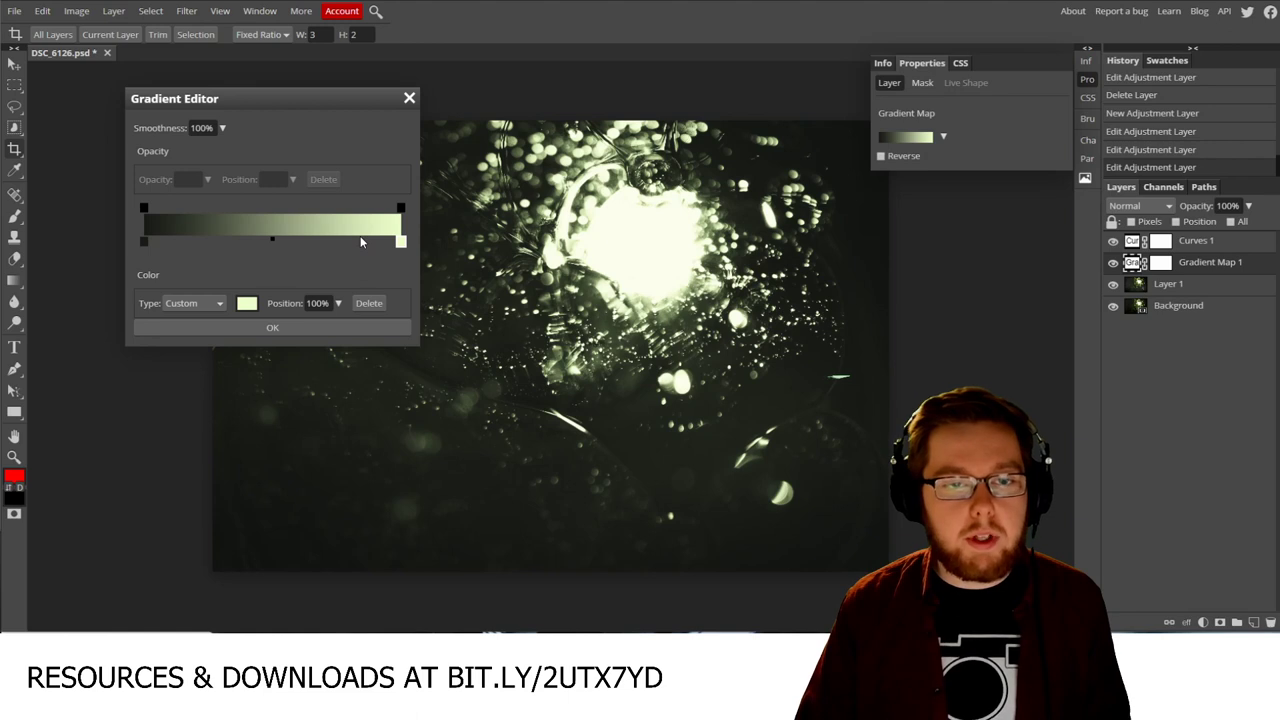
Step: Add a colour stop at 79% on the gradient and set it to mid green 82a548
drag(362, 242, 349, 247)
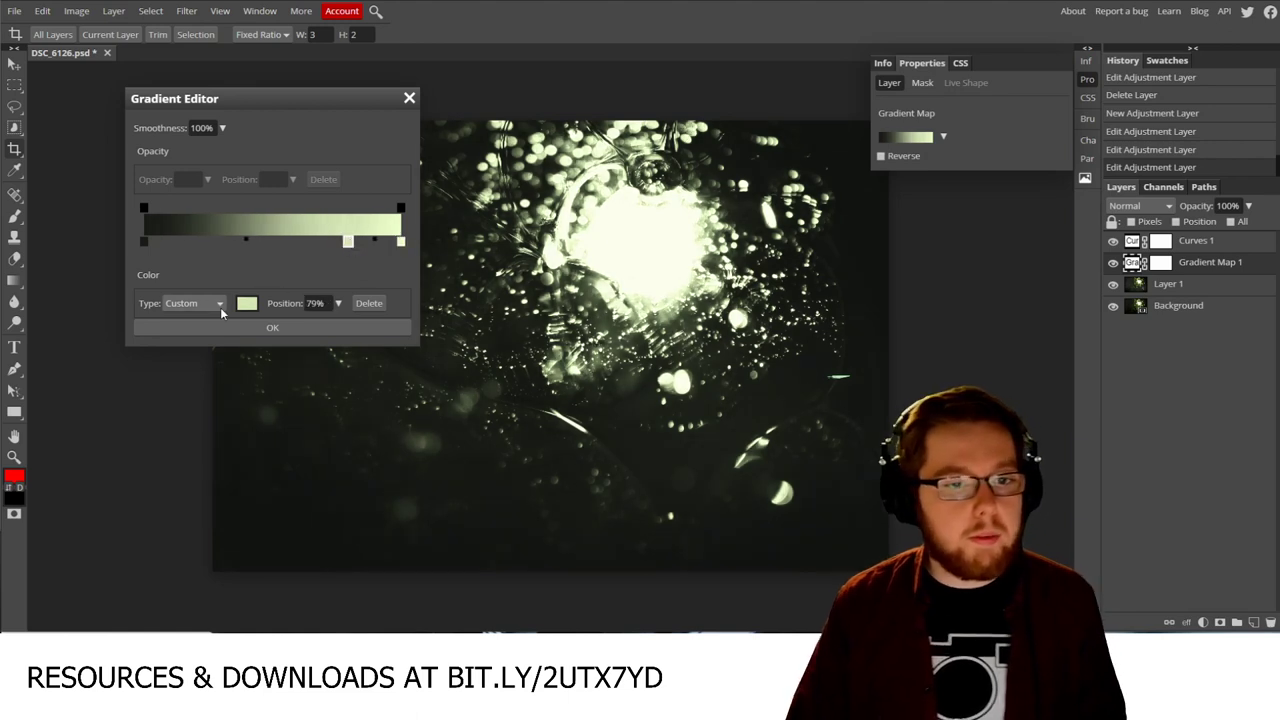
double_click(348, 242)
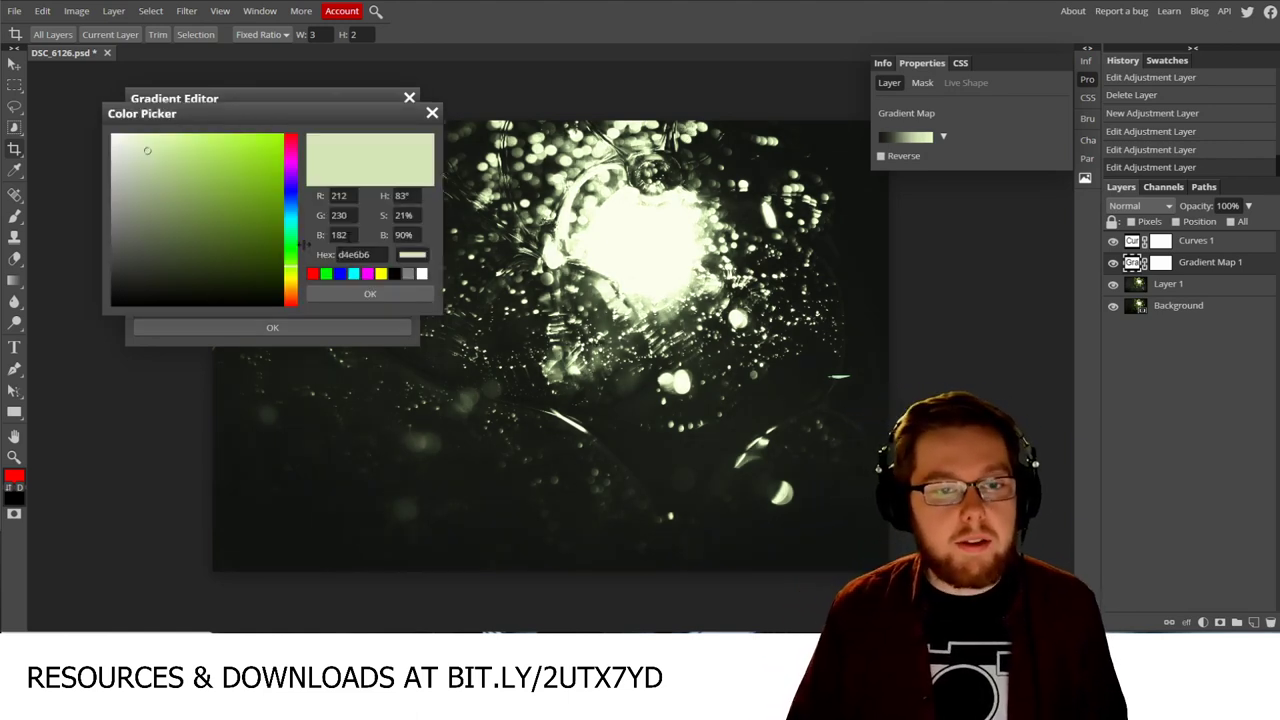
drag(194, 143, 198, 159)
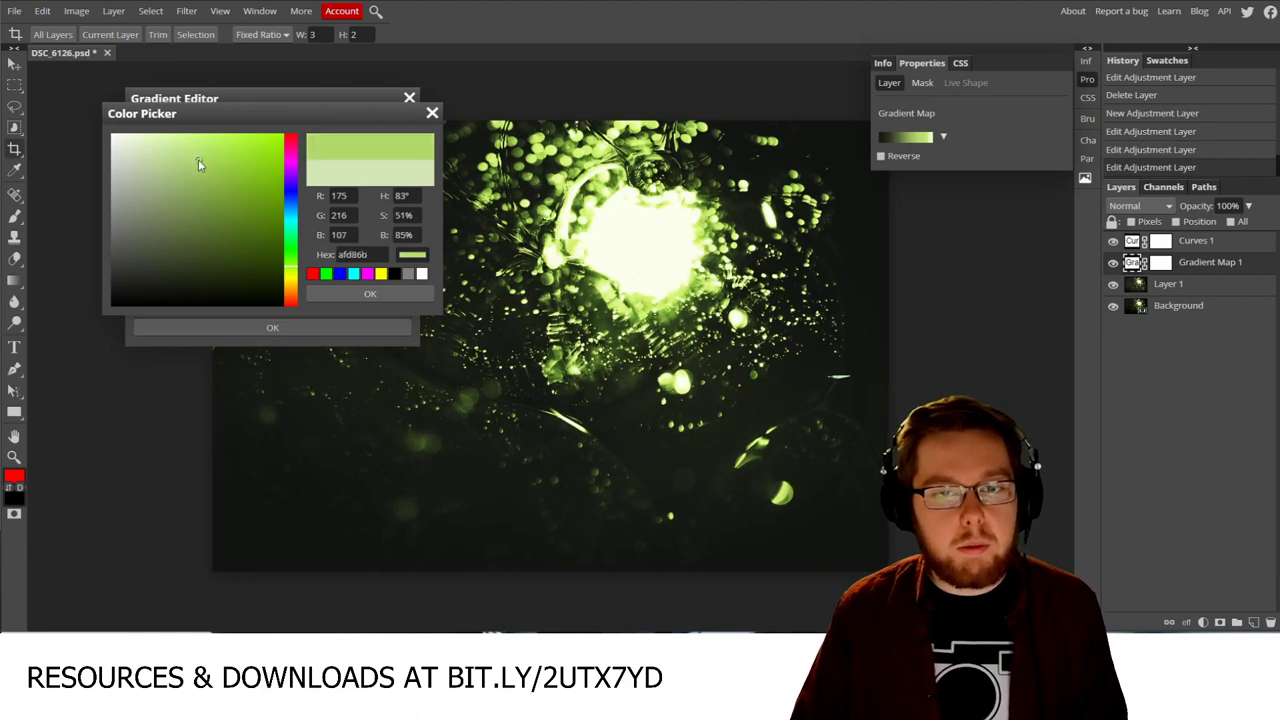
drag(277, 115, 1029, 329)
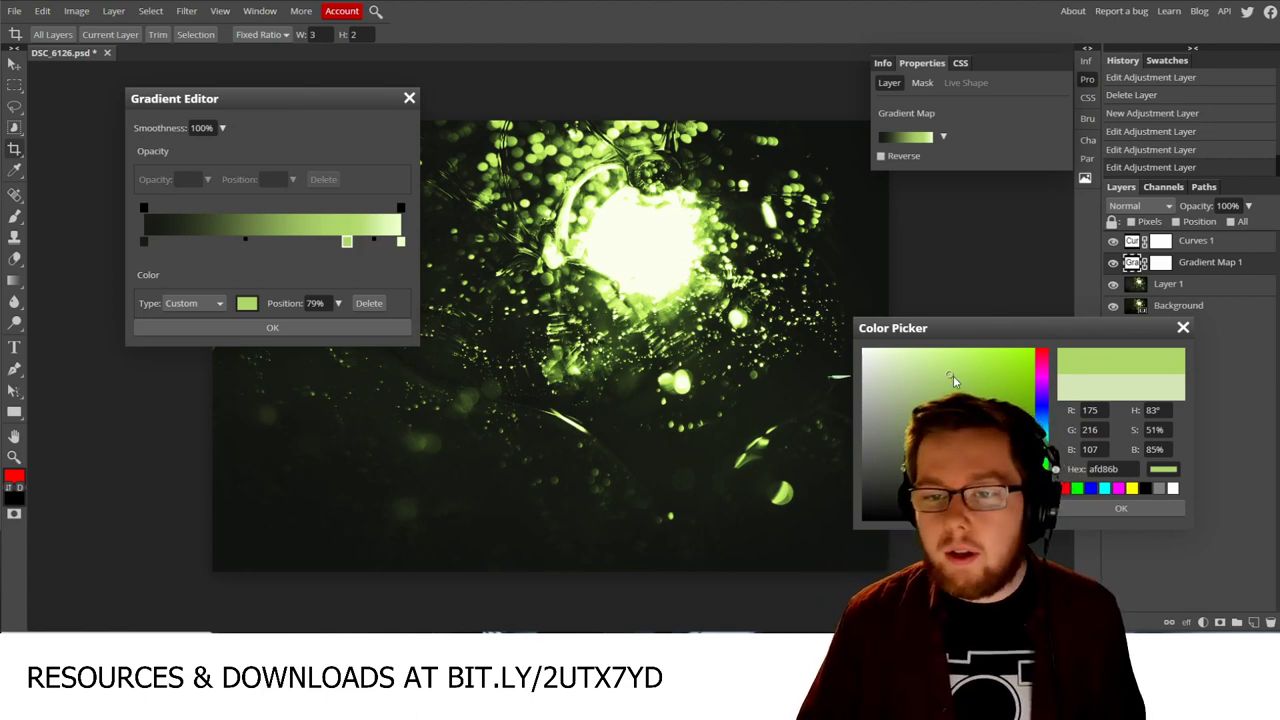
mouse_move(953, 375)
mouse_down()
mouse_move(954, 397)
mouse_move(968, 392)
mouse_move(959, 409)
mouse_up()
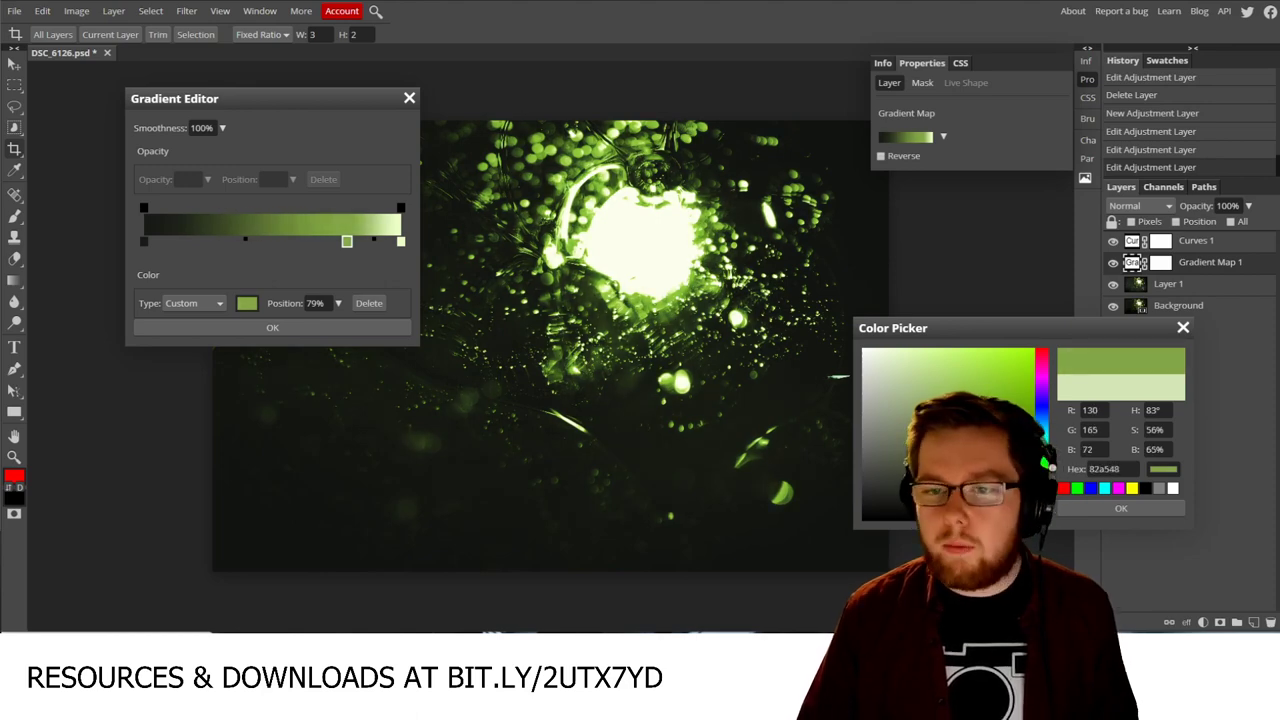
click(1100, 508)
Step: Compare the photo with and without the Gradient Map 1 layer by toggling its visibility
click(1113, 264)
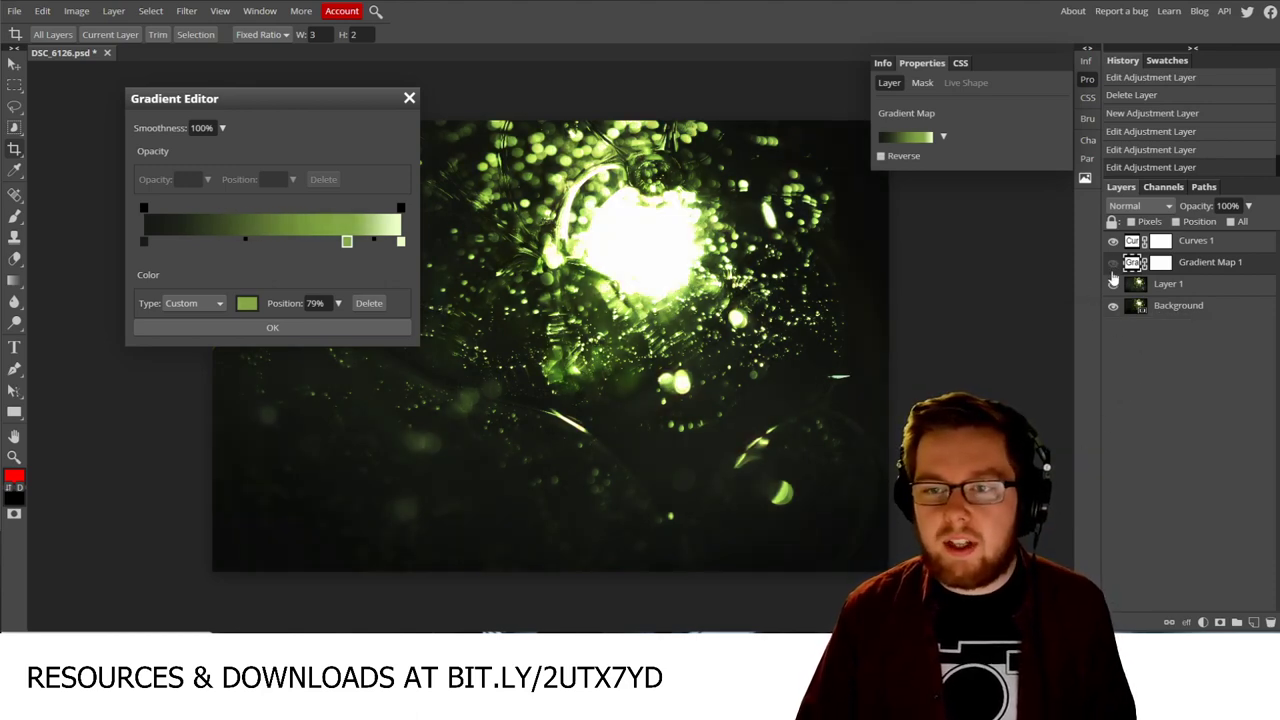
click(1113, 264)
click(1113, 270)
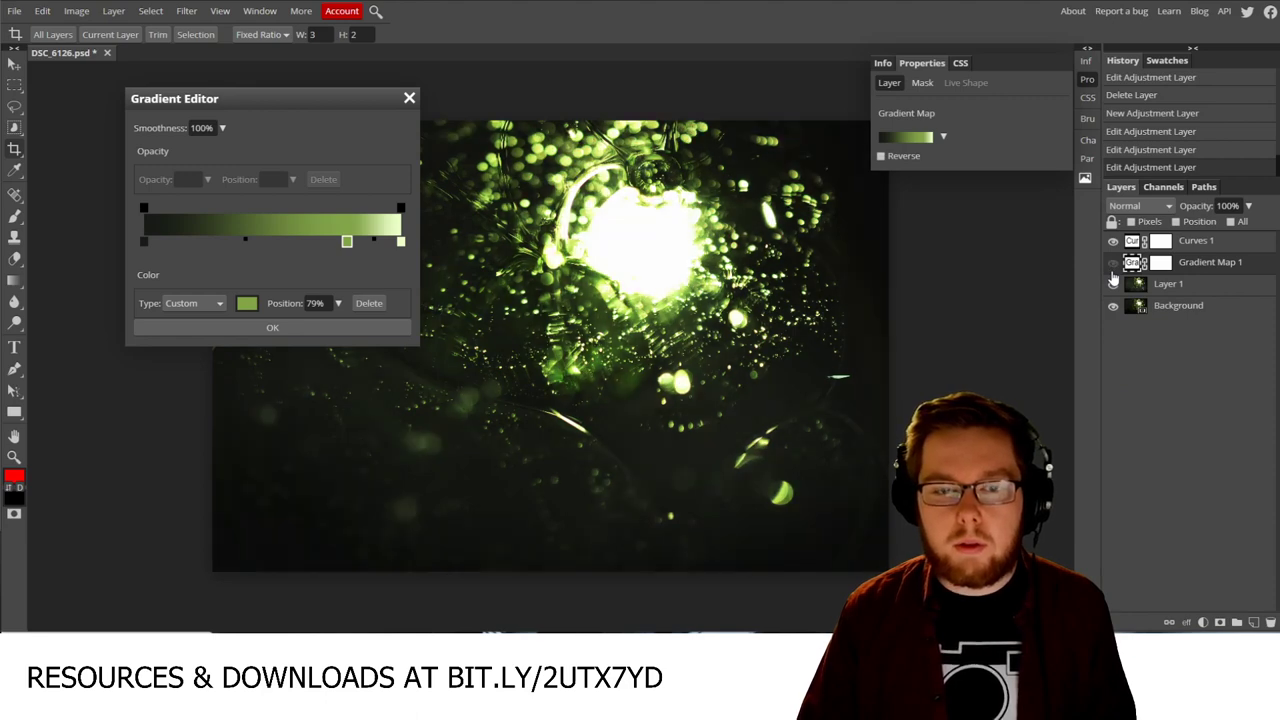
click(1113, 264)
click(1113, 264)
click(1113, 264)
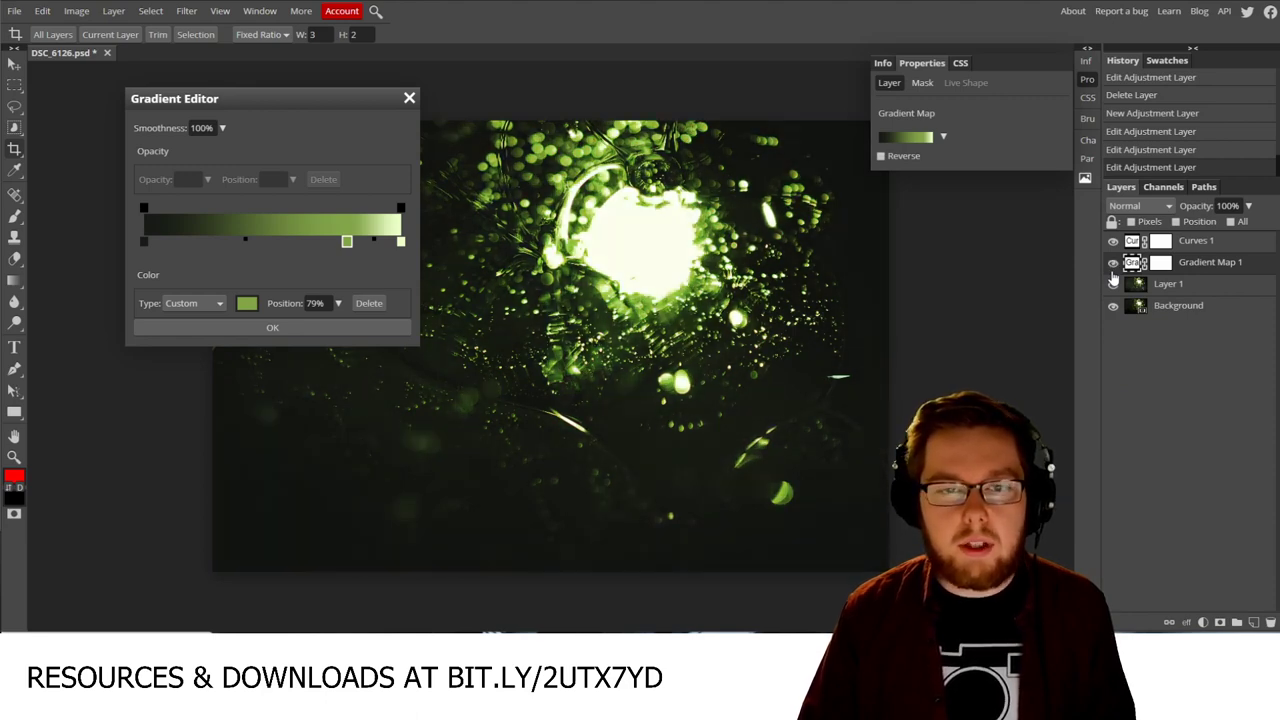
click(1113, 264)
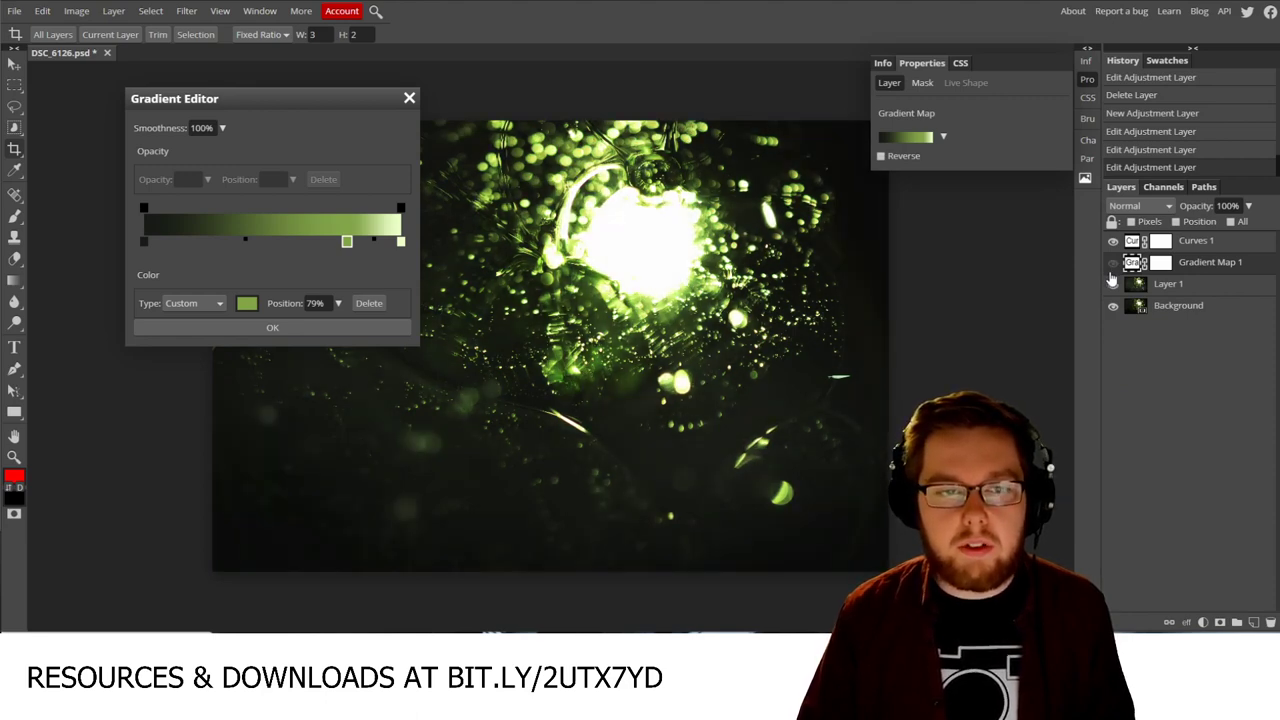
Step: Change the gradient map's colour stop at 79% to brighter green a4d05b and apply the edited gradient
double_click(346, 242)
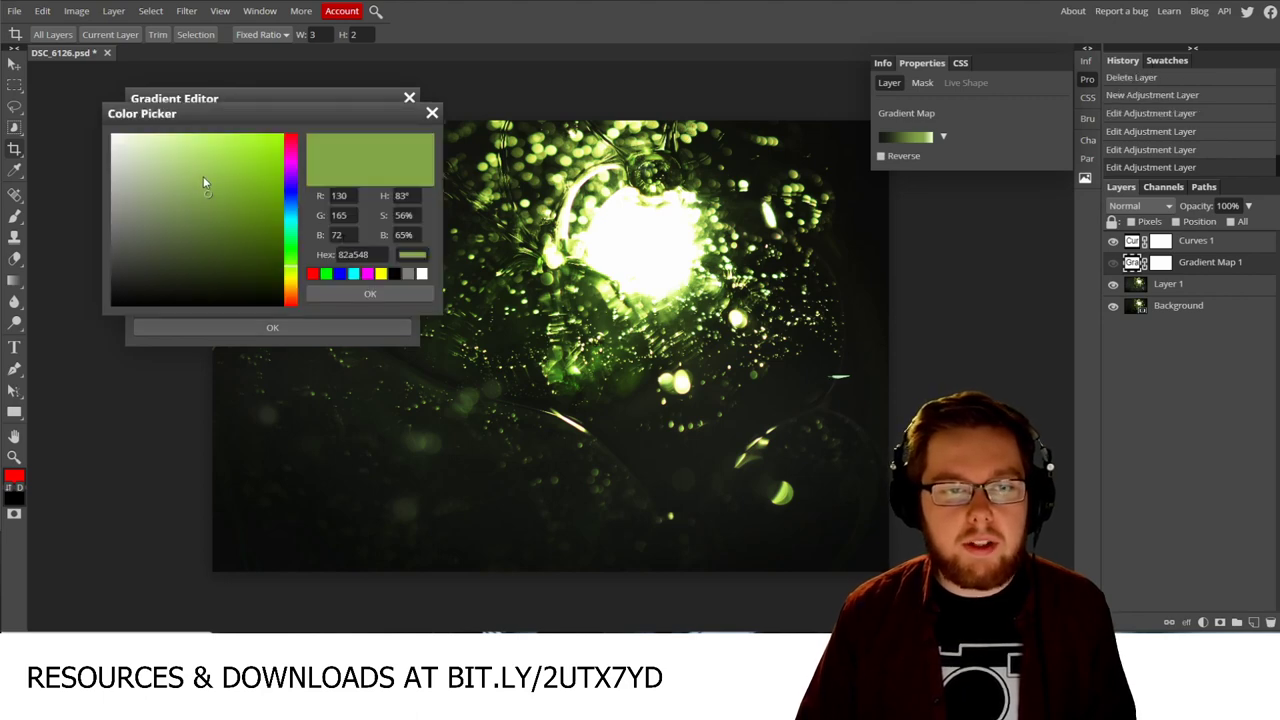
drag(203, 176, 208, 165)
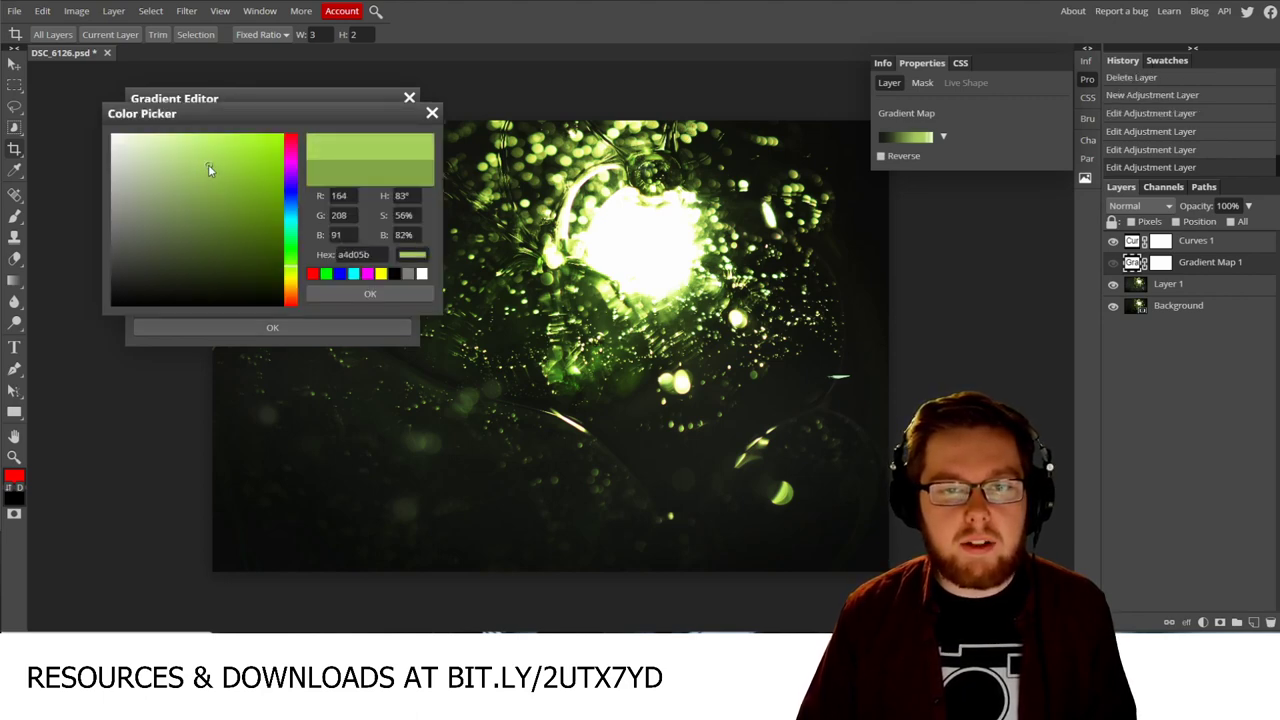
click(338, 296)
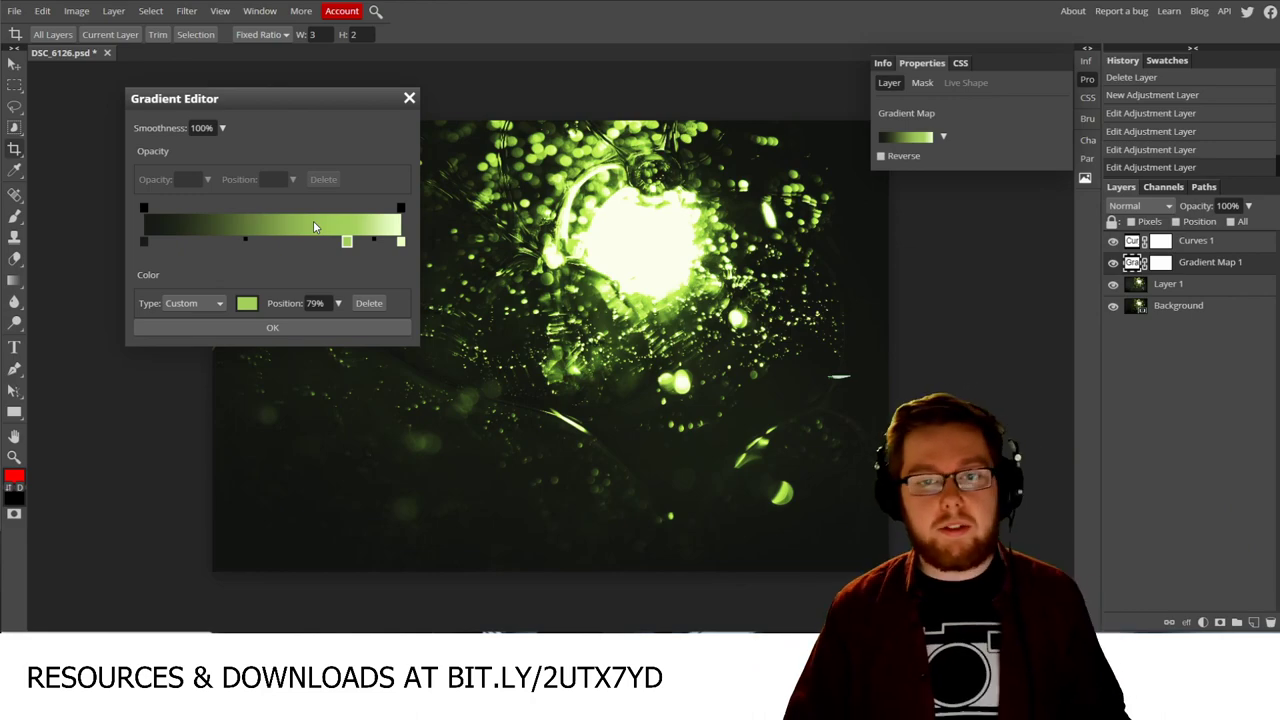
click(265, 327)
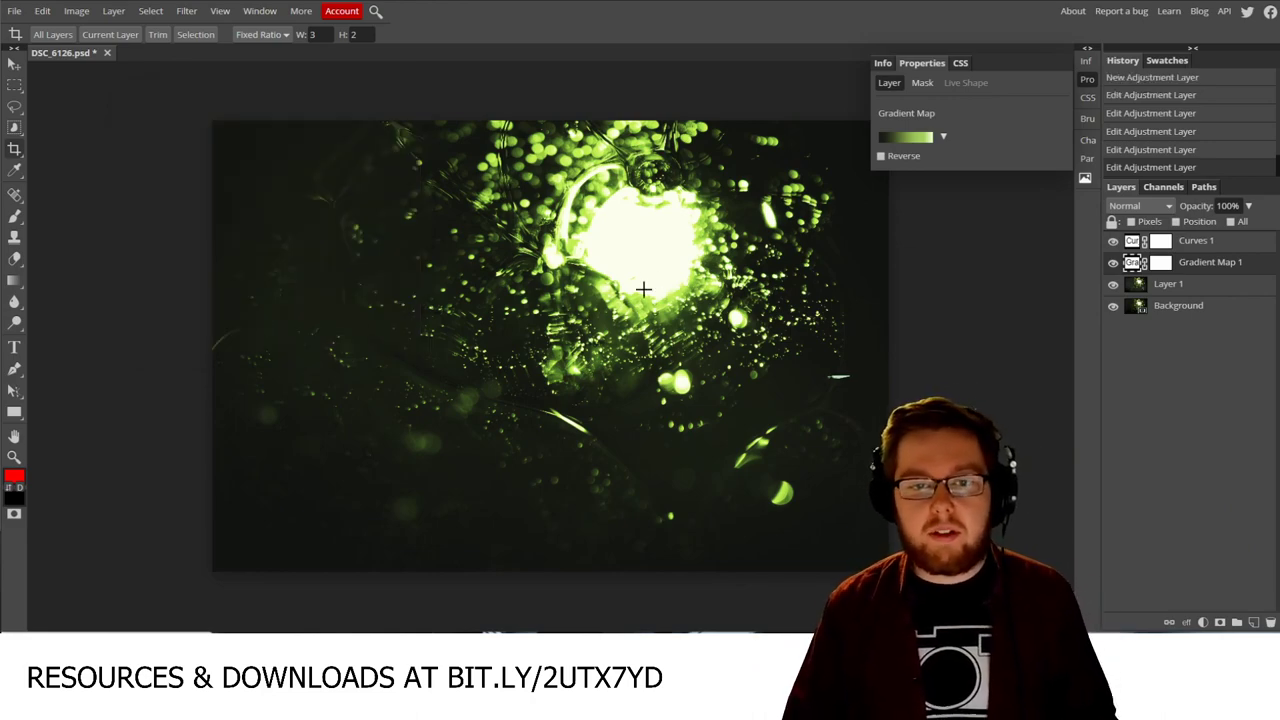
Step: Examine the bubbles and highlights up close with the Gradient Map 1 layer hidden and shown to compare their colours
scroll(643, 289, up, 3)
scroll(460, 335, up, 3)
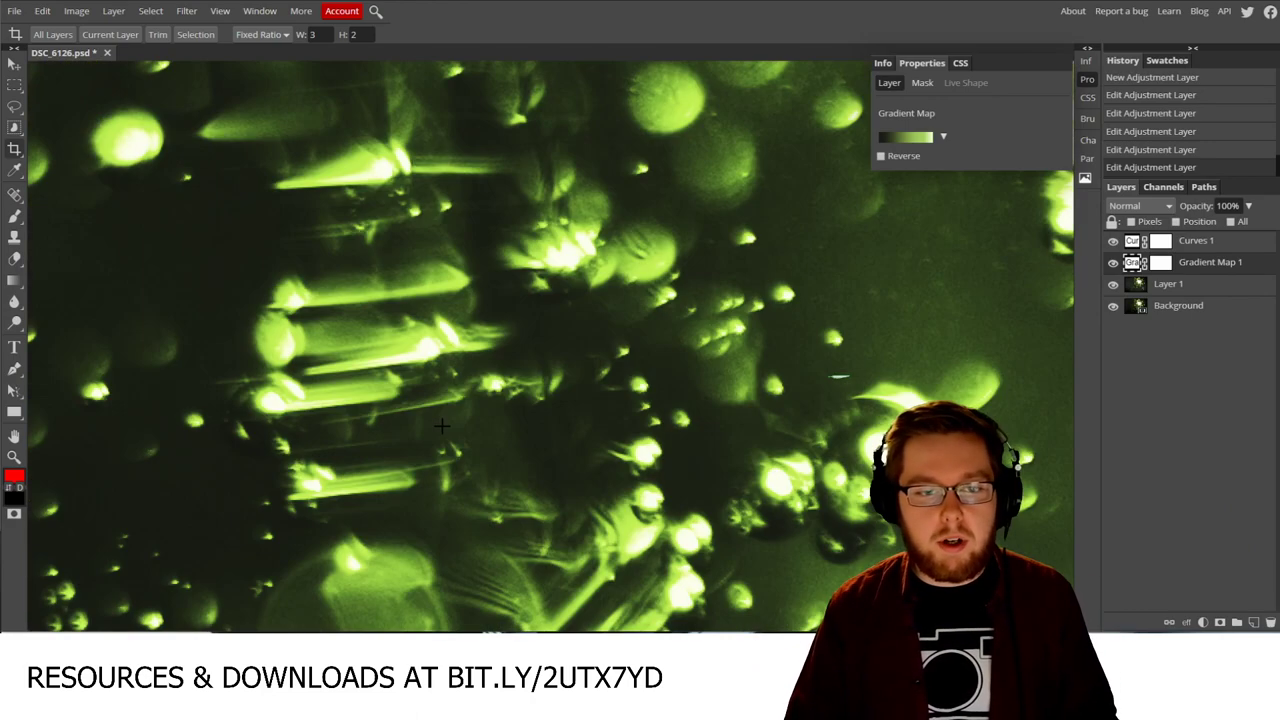
scroll(441, 426, down, 5)
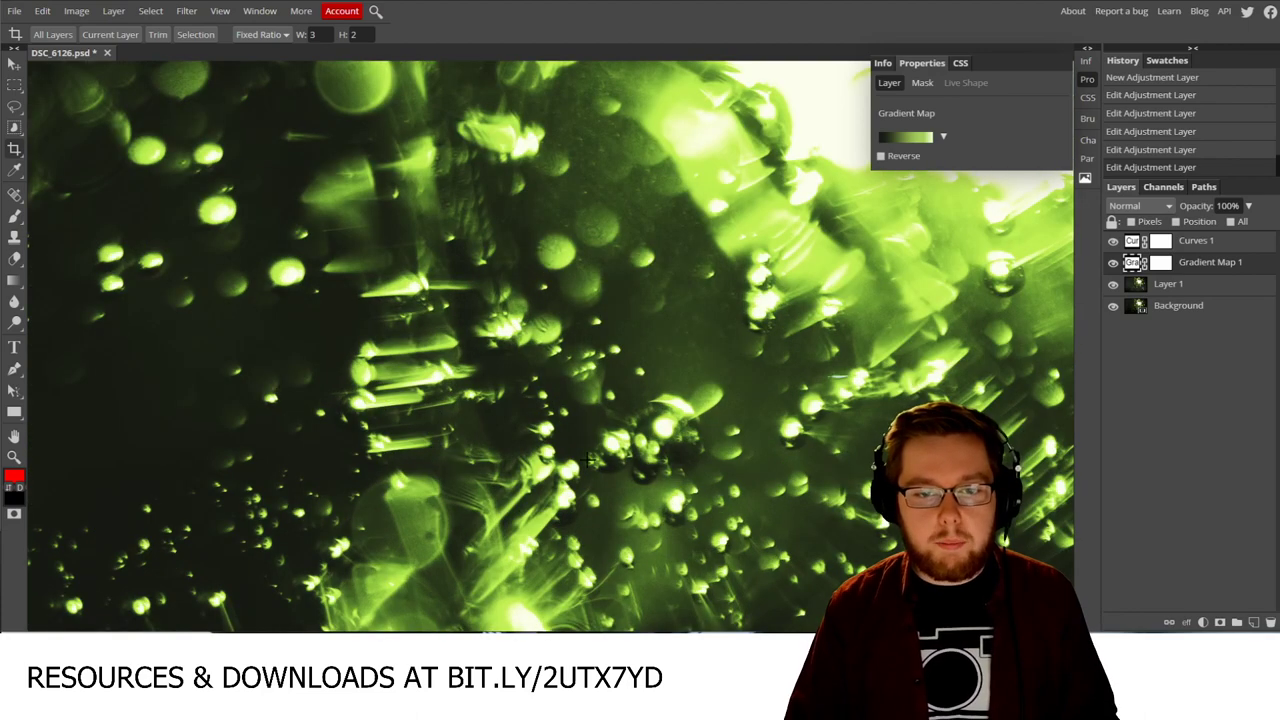
scroll(600, 440, down, 2)
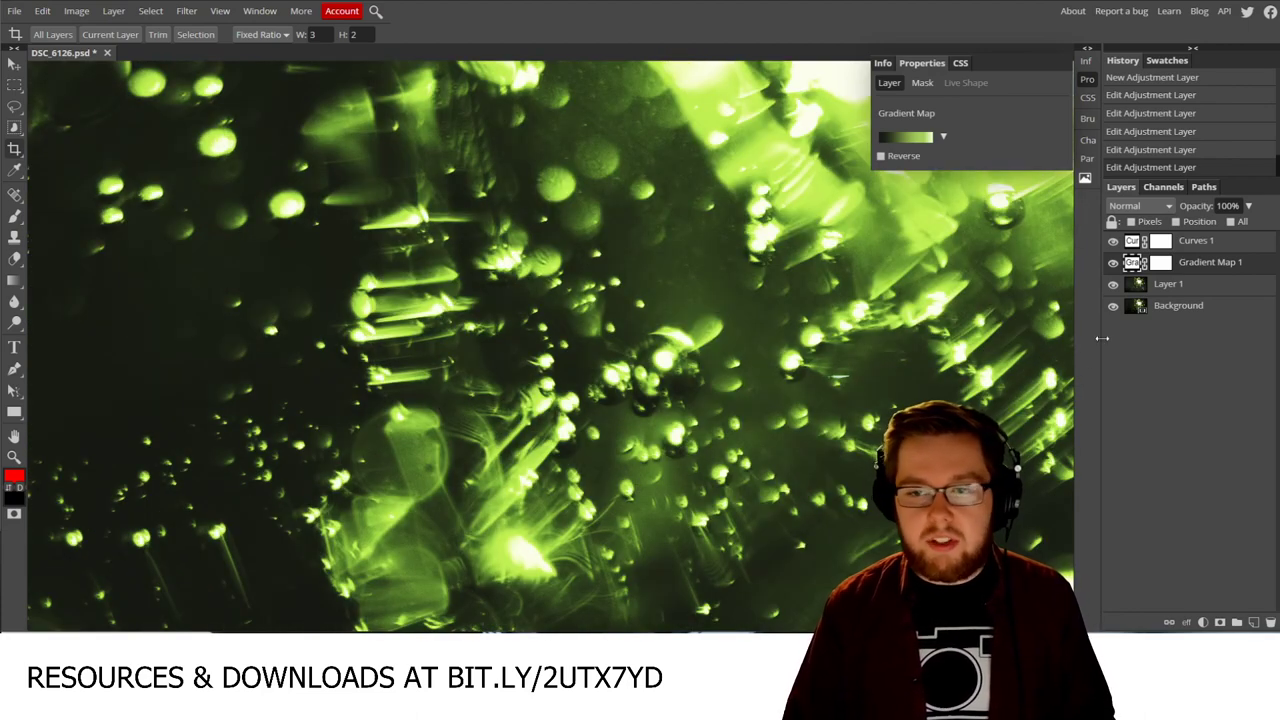
click(1113, 263)
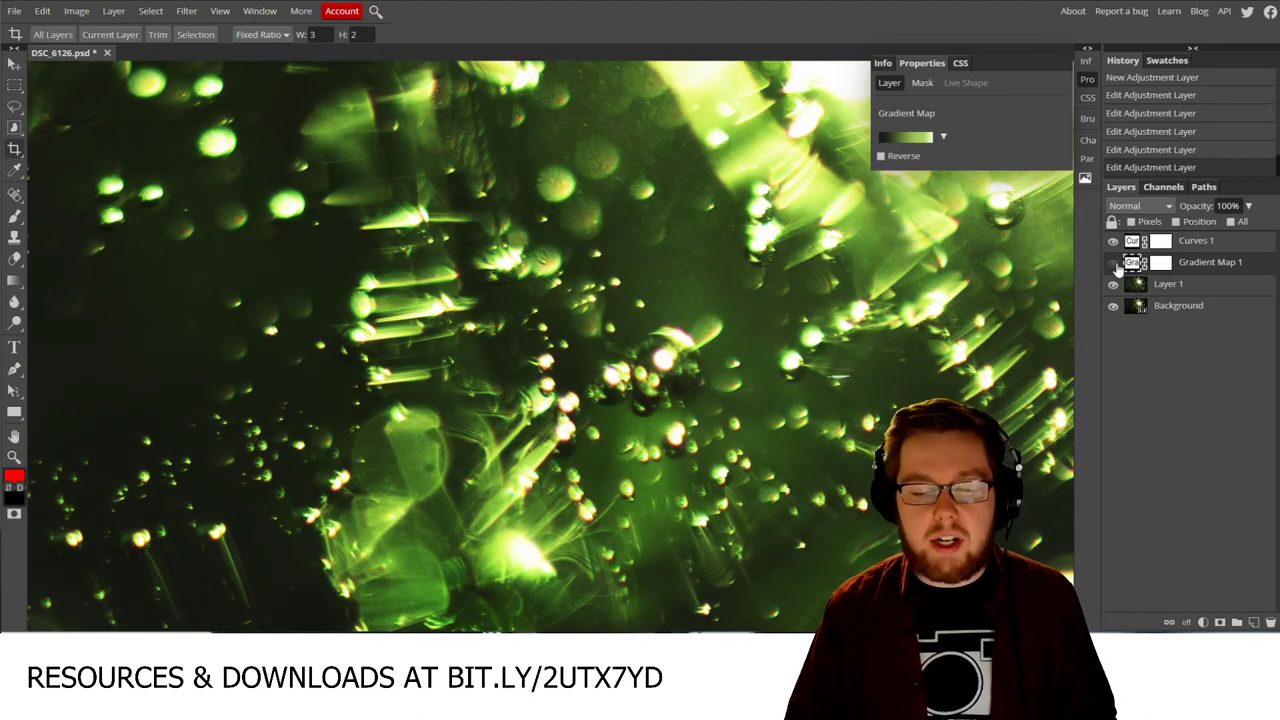
scroll(706, 453, up, 3)
scroll(720, 378, down, 2)
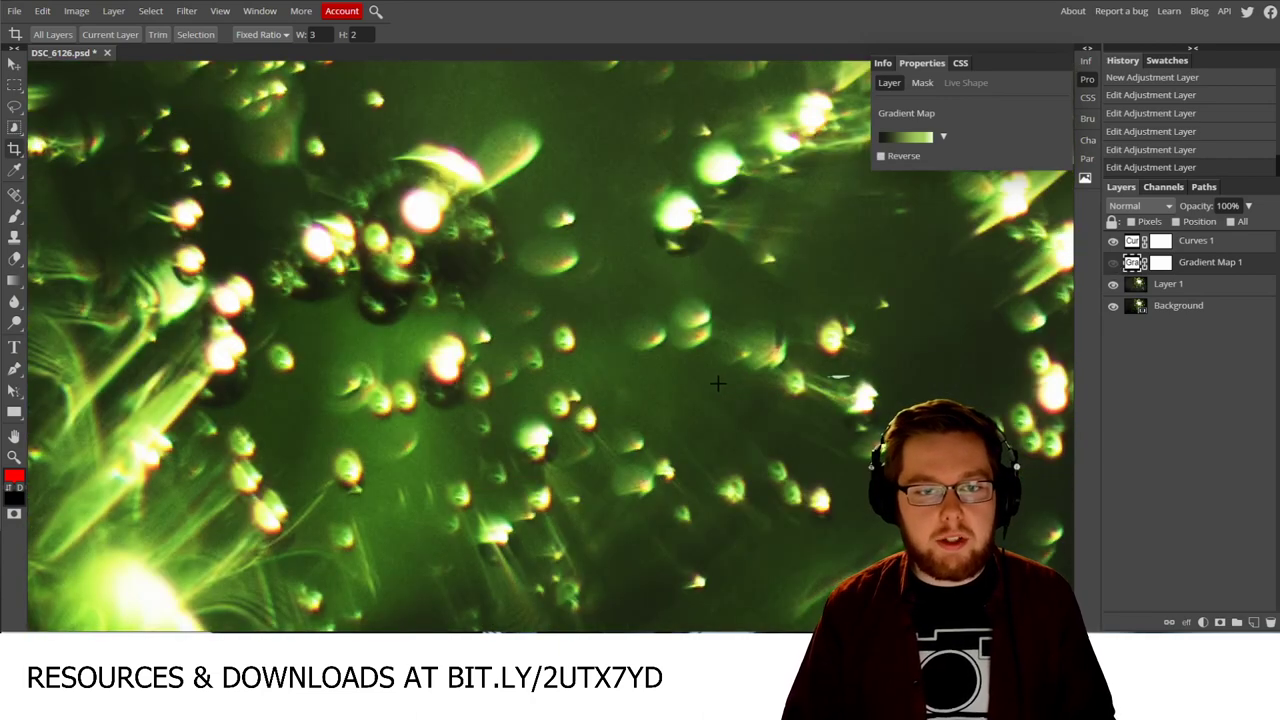
click(1113, 263)
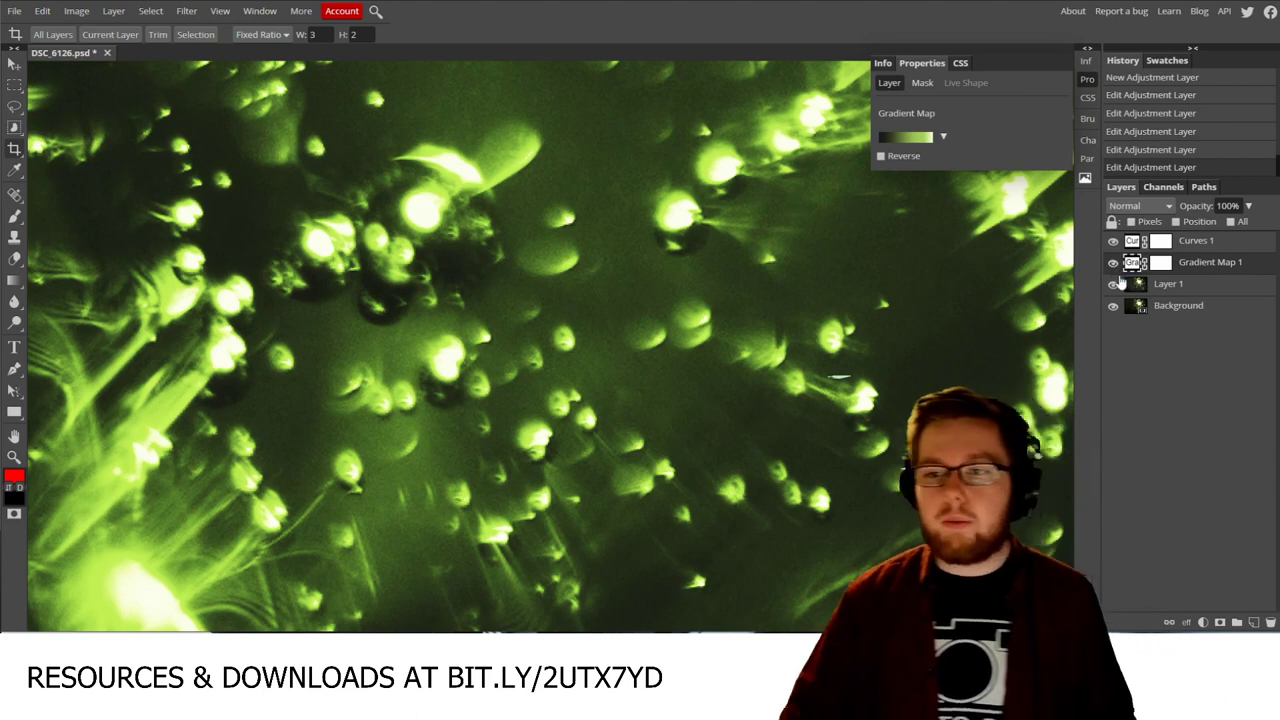
key(ctrl+0)
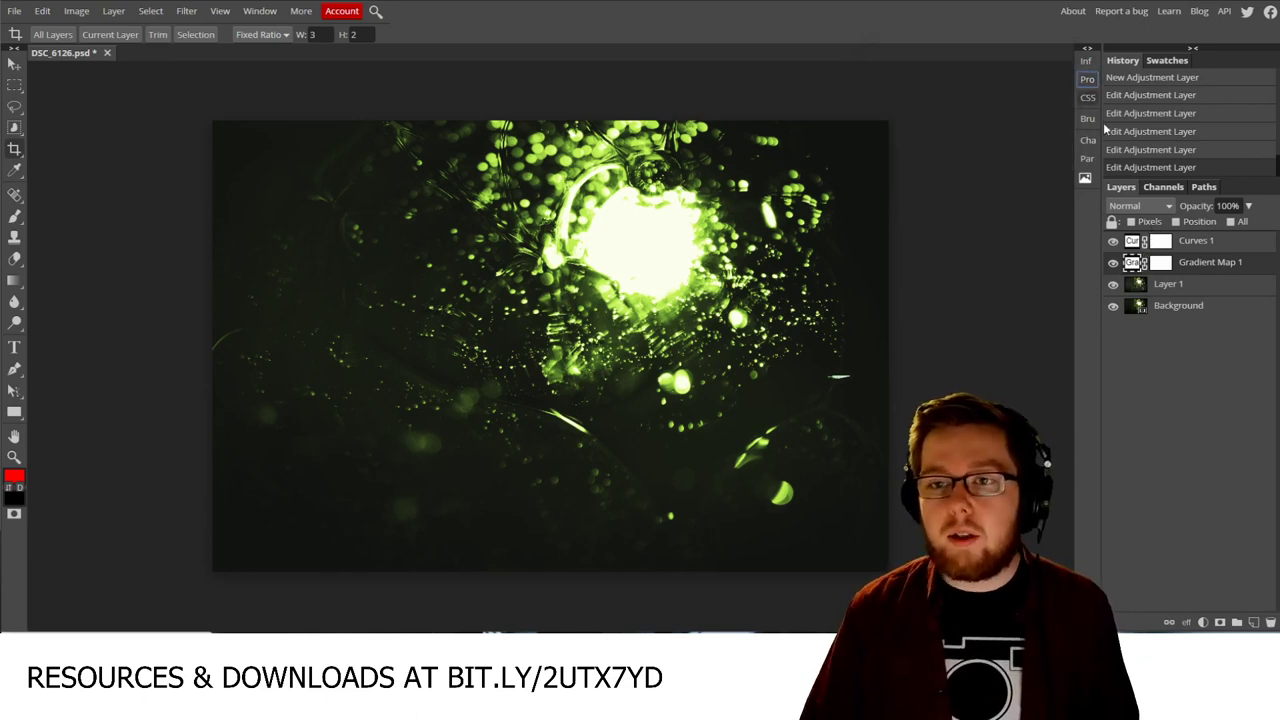
Step: Add a Hue/Saturation adjustment layer above Gradient Map 1 and shift its hue to 97
click(1203, 622)
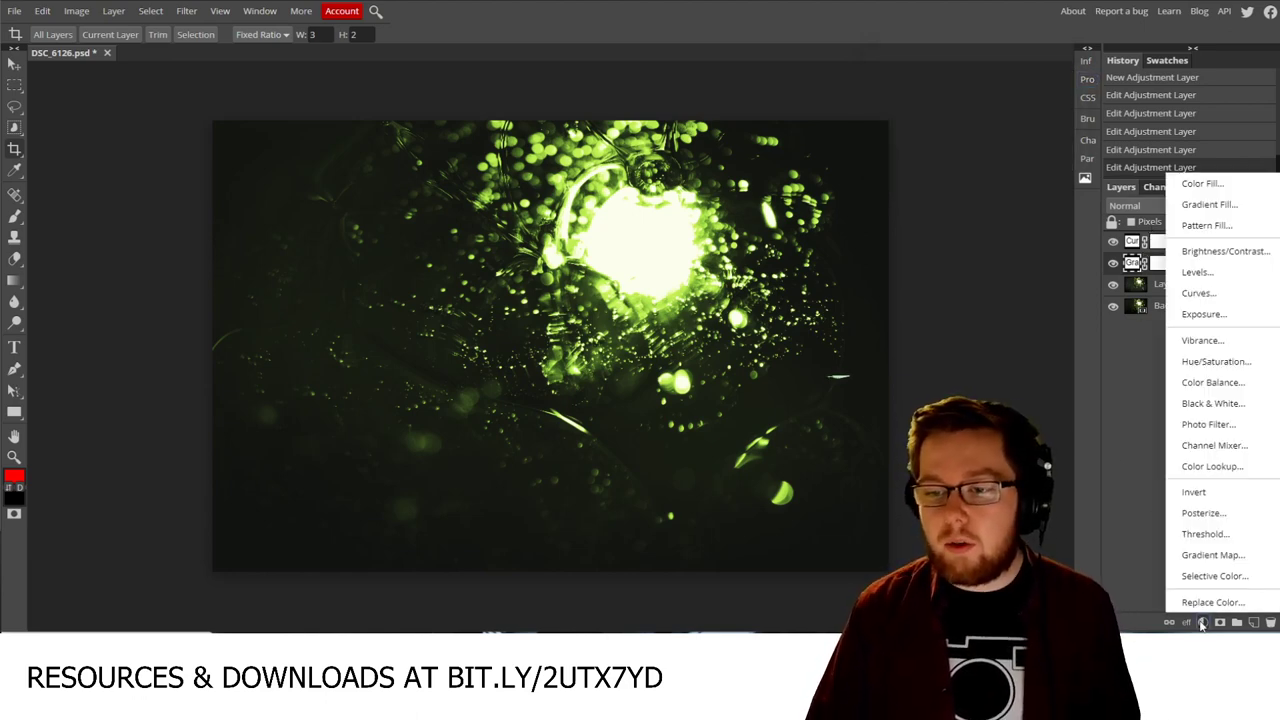
click(1190, 362)
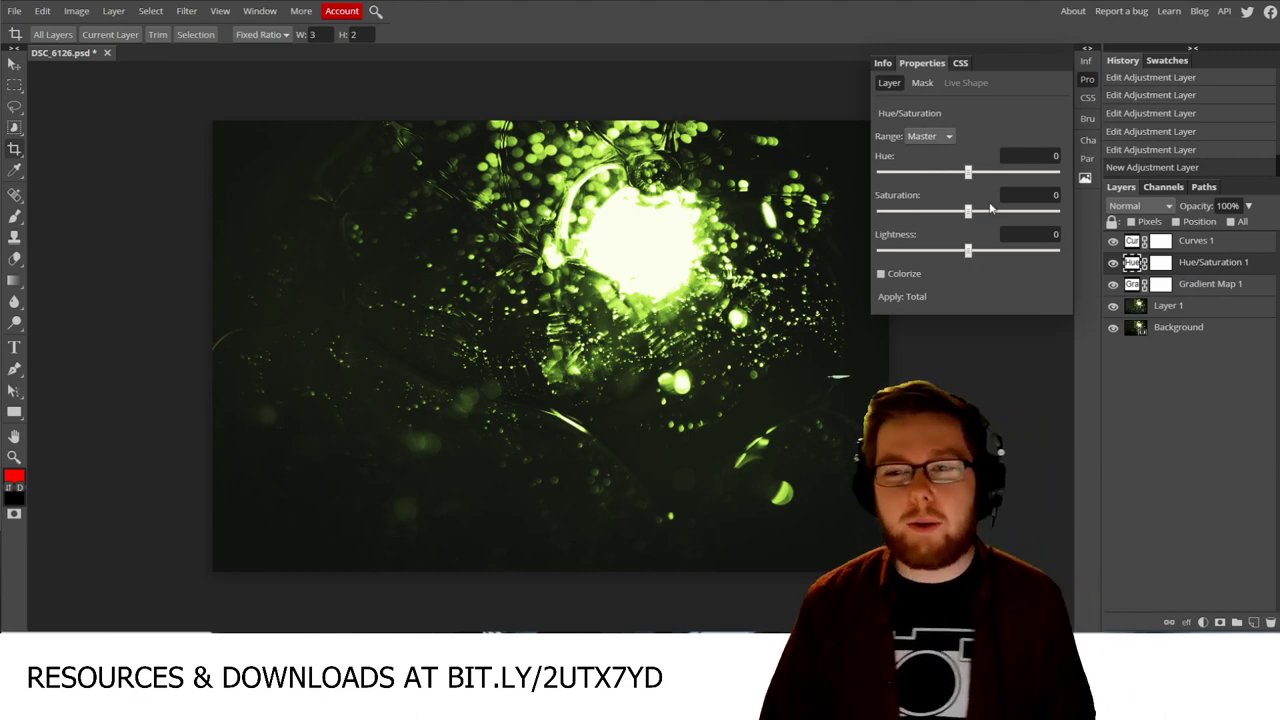
drag(965, 173, 1020, 185)
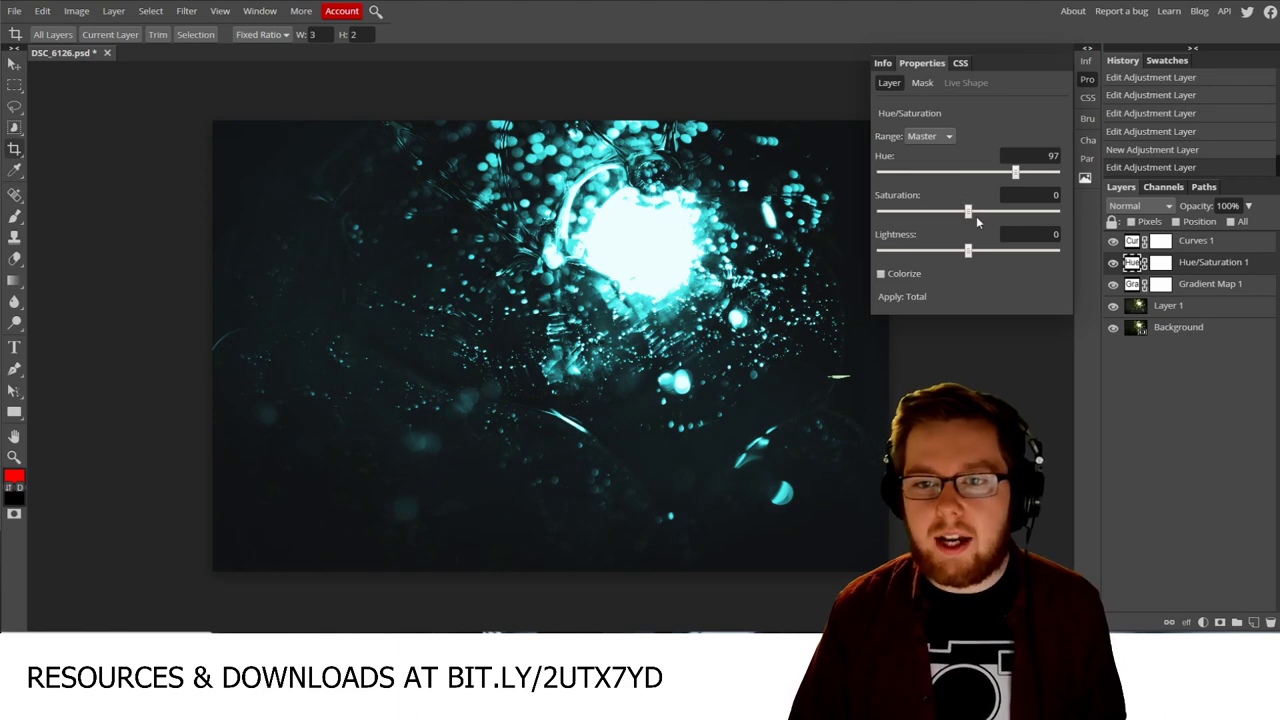
Step: Try a saturation of -49 on the Hue/Saturation layer and reset it to 0
drag(915, 217, 898, 218)
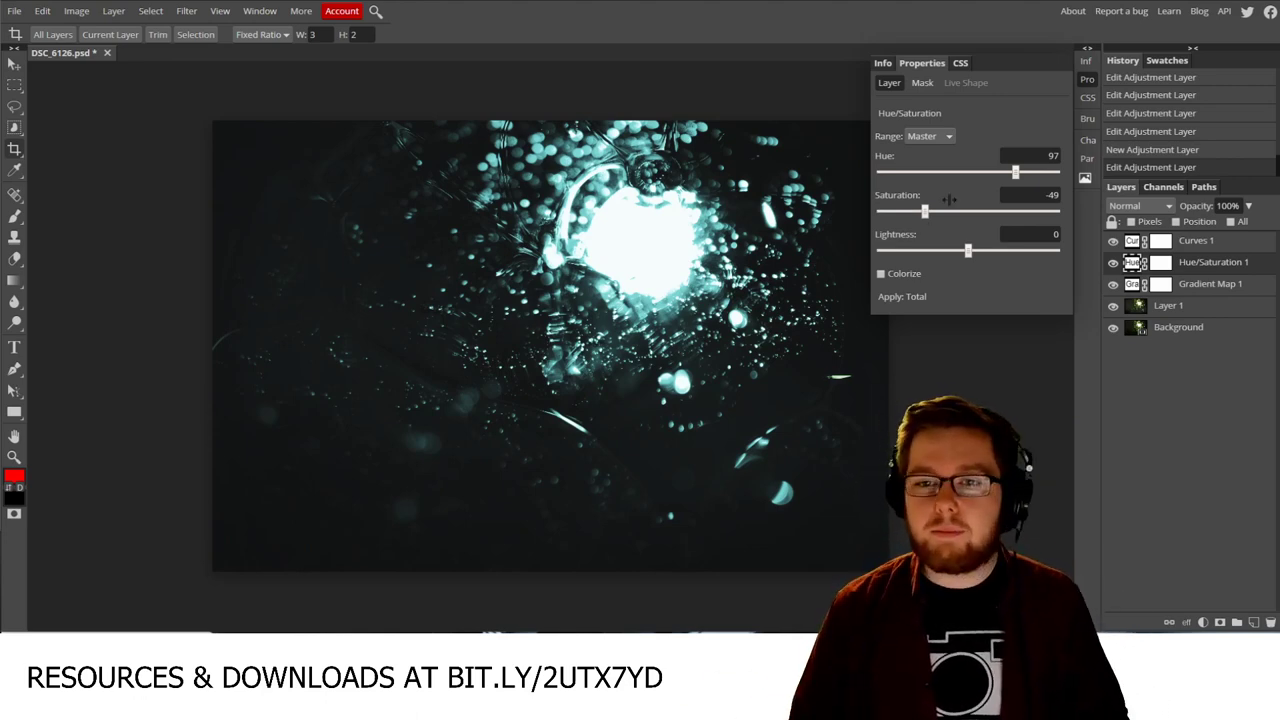
click(1030, 195)
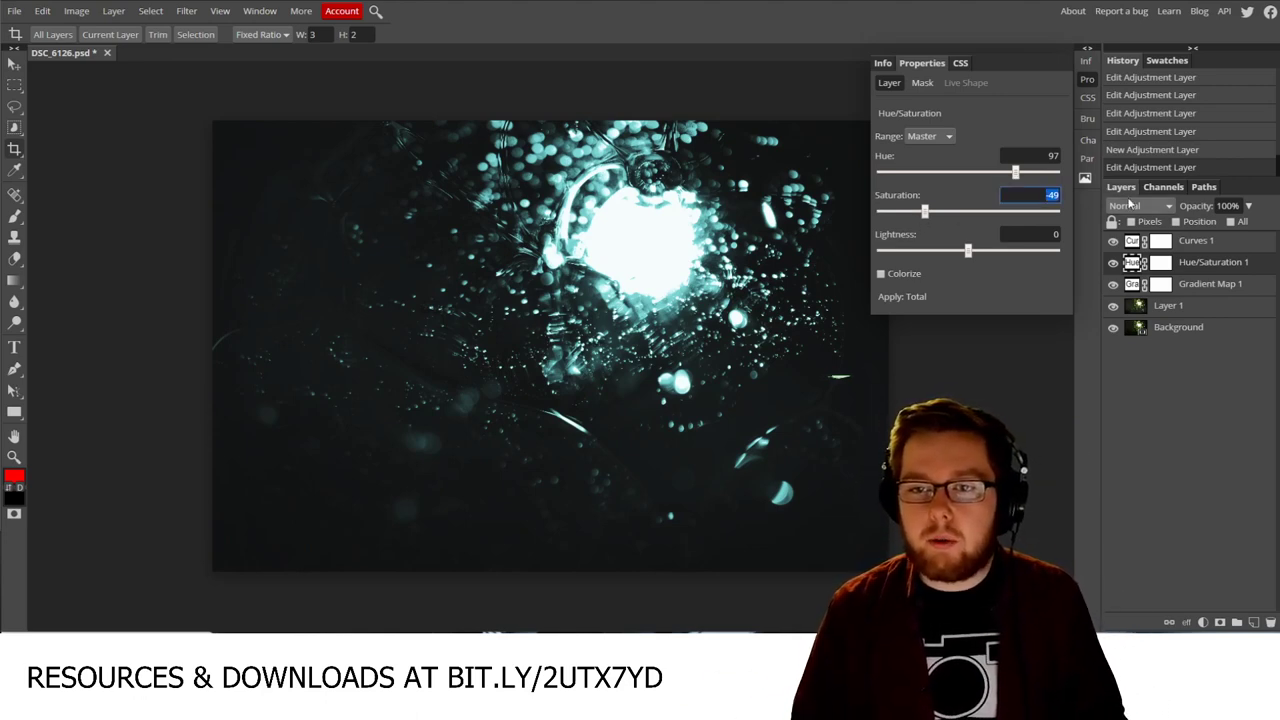
text(0)
Step: Return the Hue/Saturation layer's hue to 0 and raise its saturation to 47
click(1015, 172)
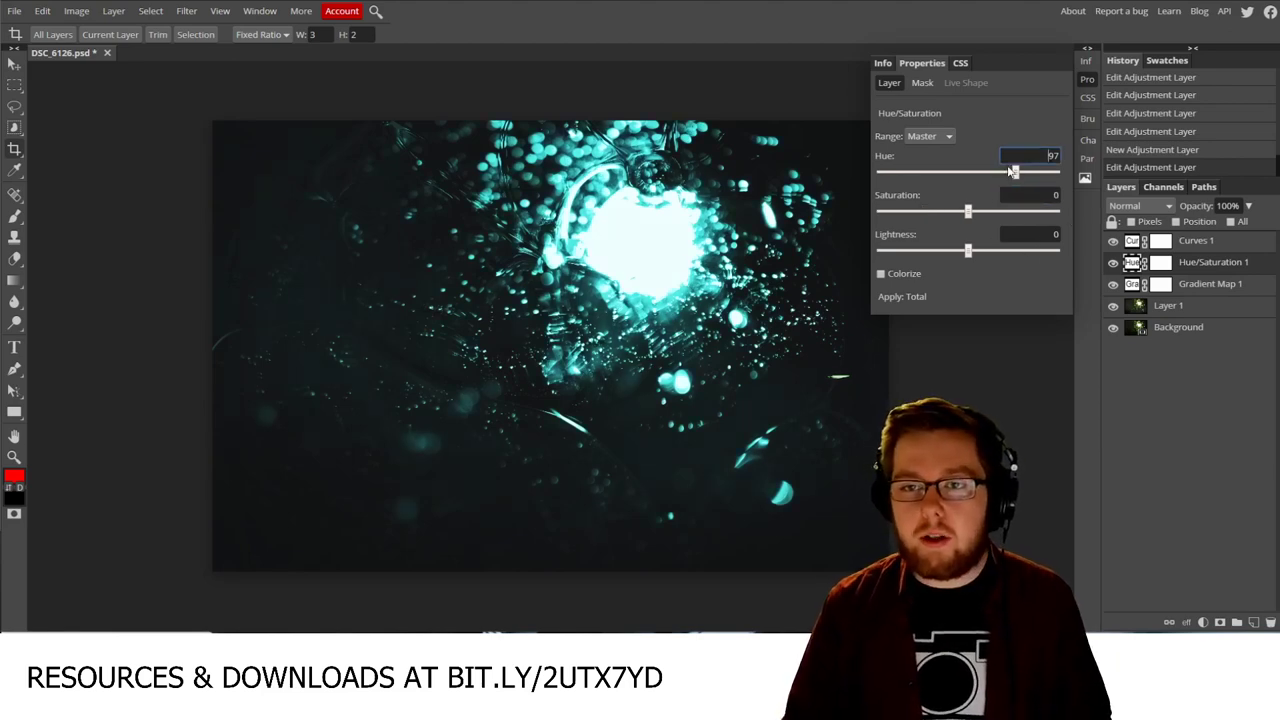
drag(1015, 175, 1018, 214)
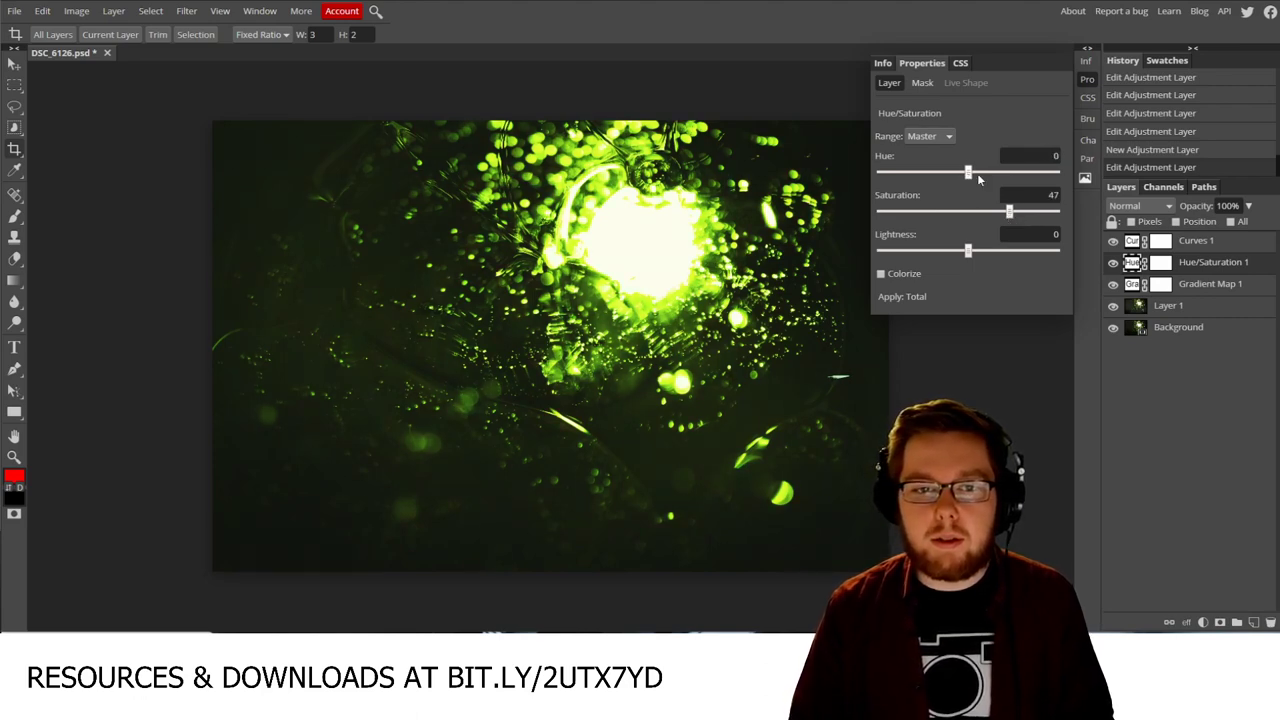
drag(966, 179, 969, 181)
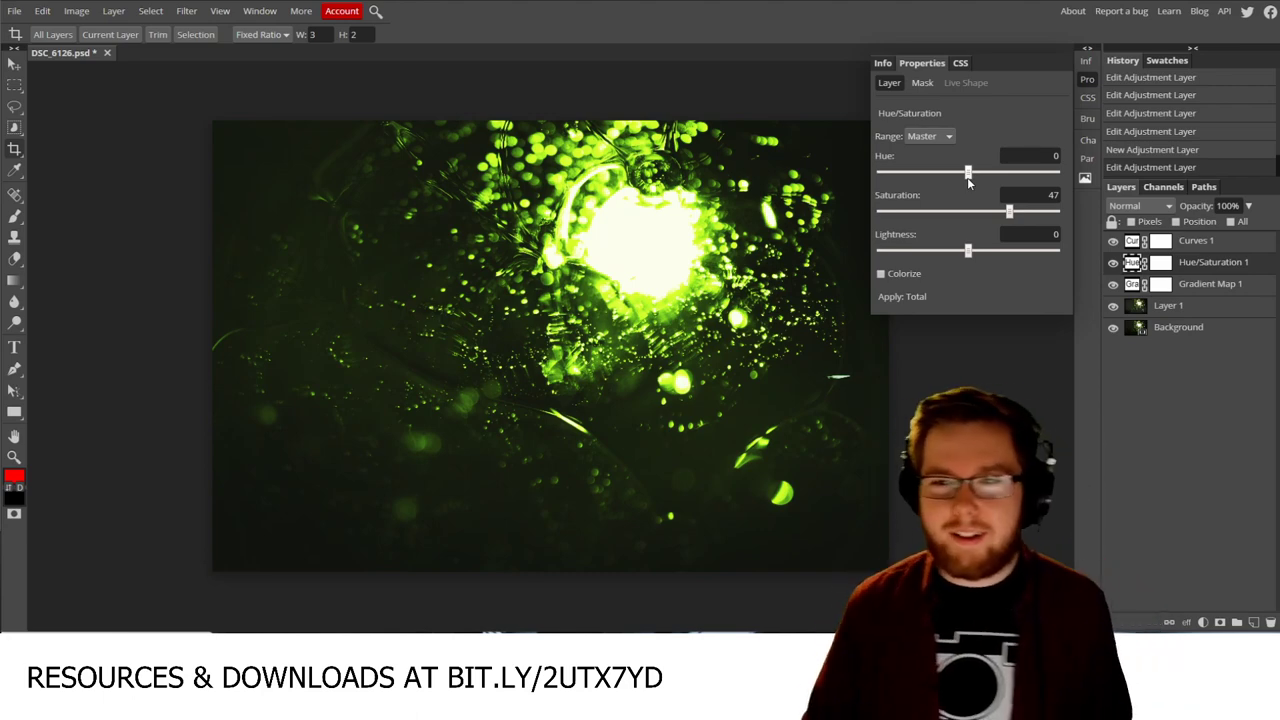
Step: Try hue shifts of -5 and 103 on the Hue/Saturation layer
click(1012, 156)
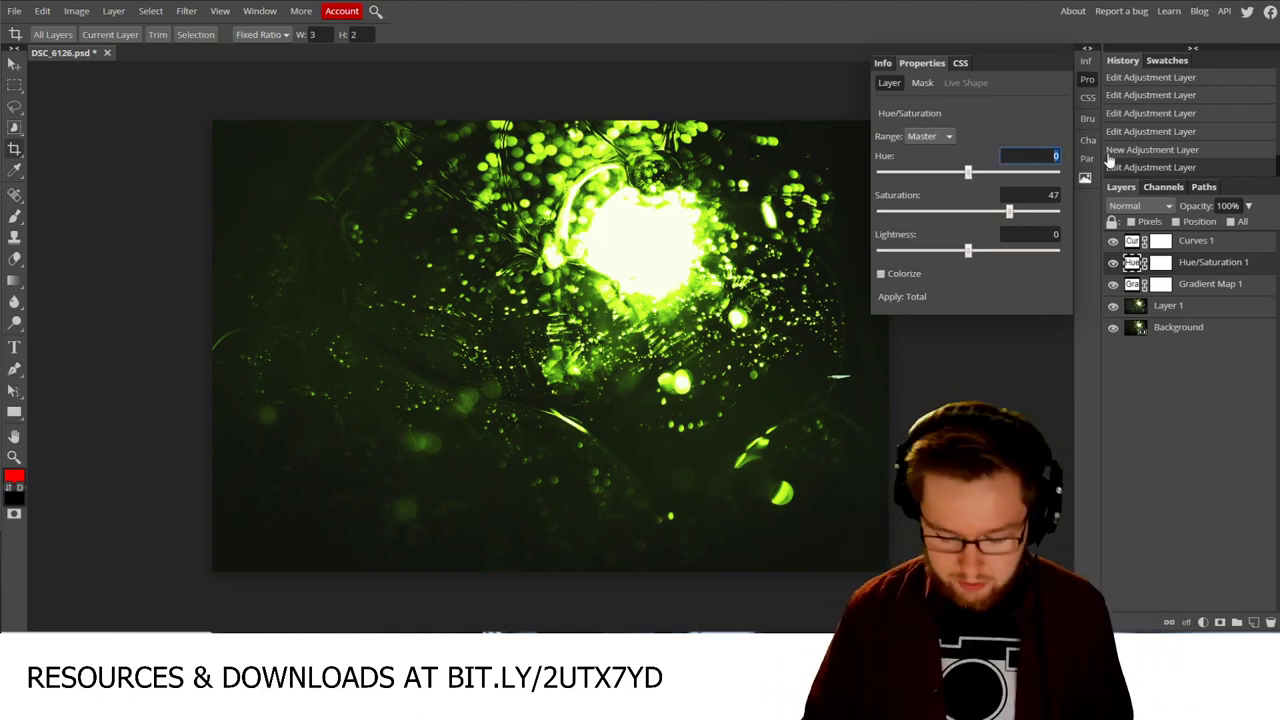
text(-5)
key(Tab)
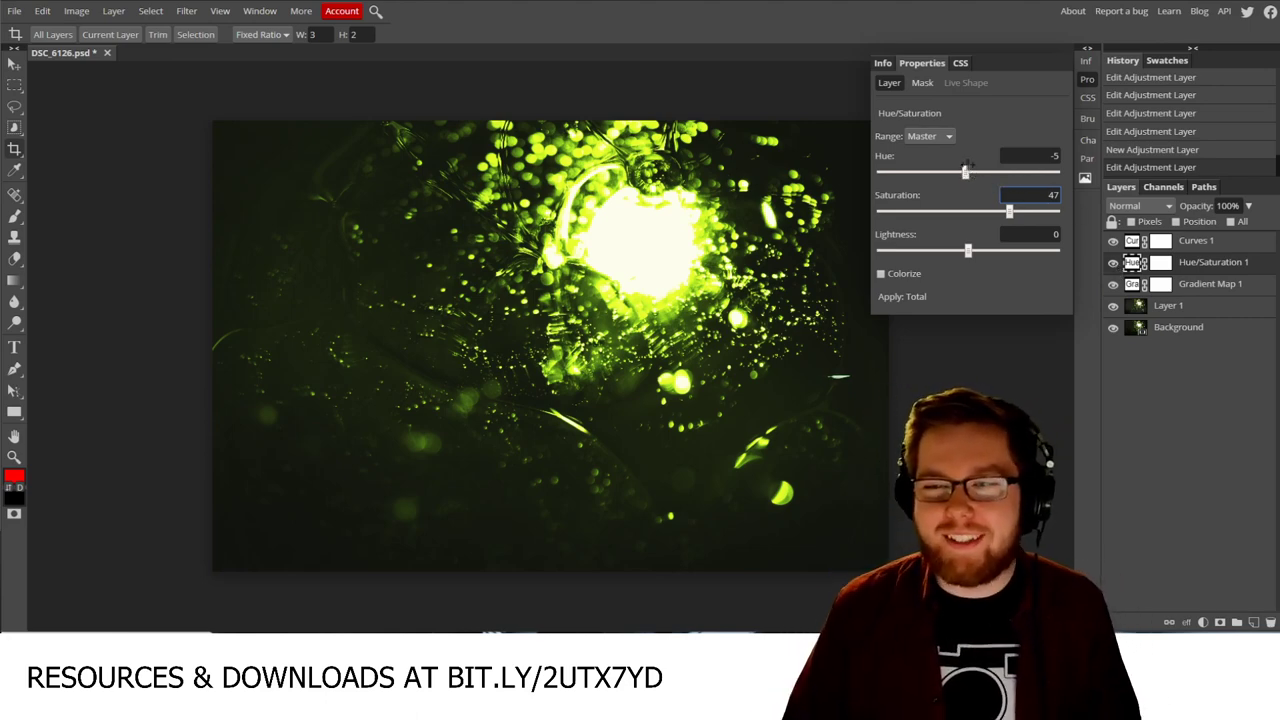
drag(966, 170, 1020, 180)
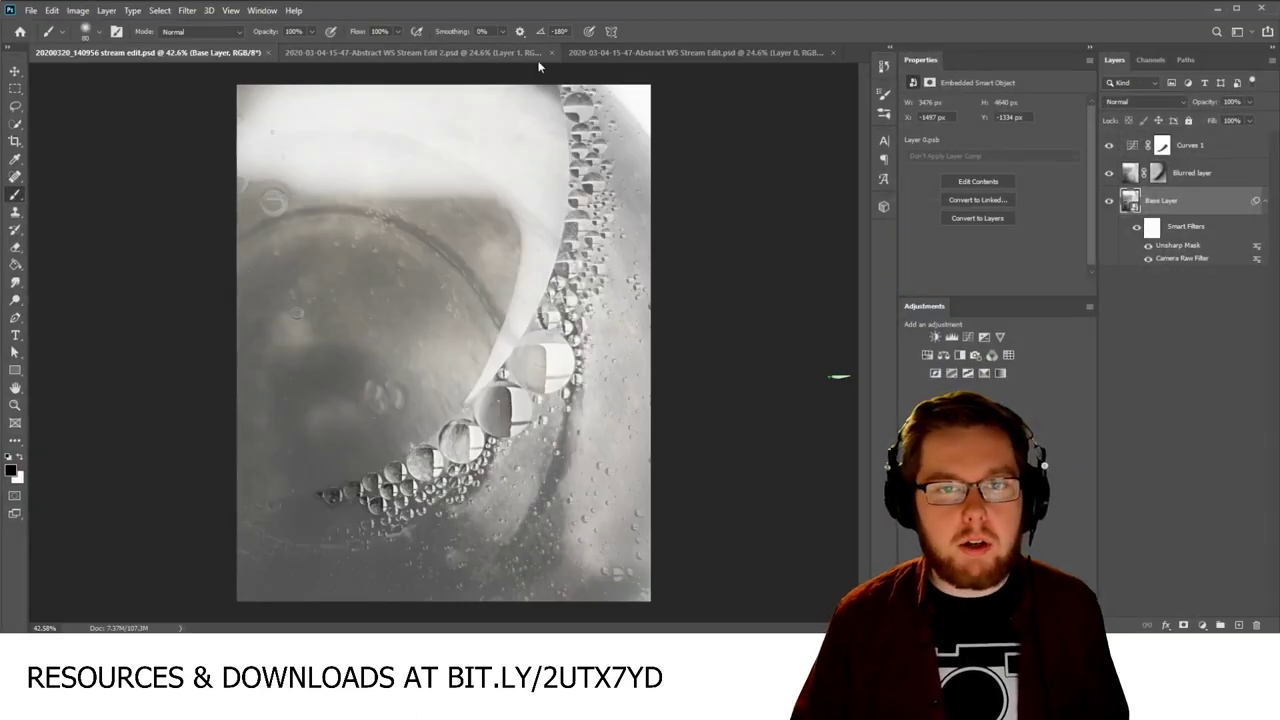
click(619, 55)
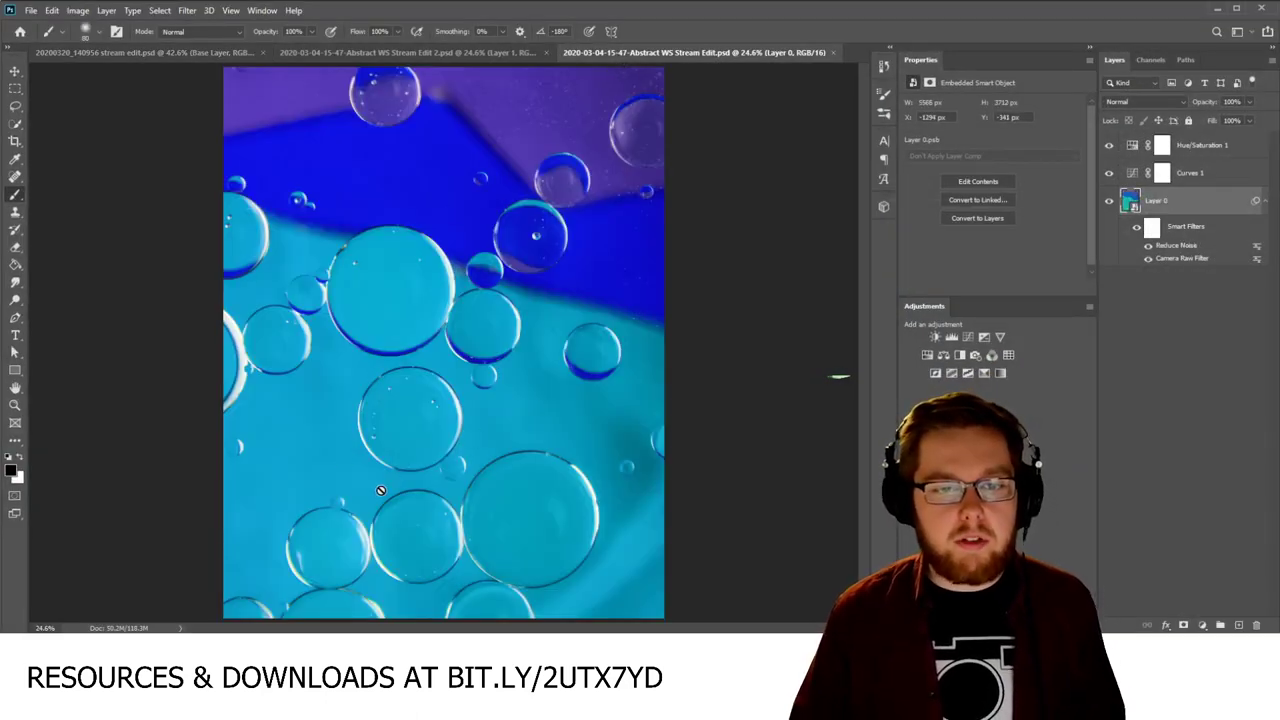
click(1219, 8)
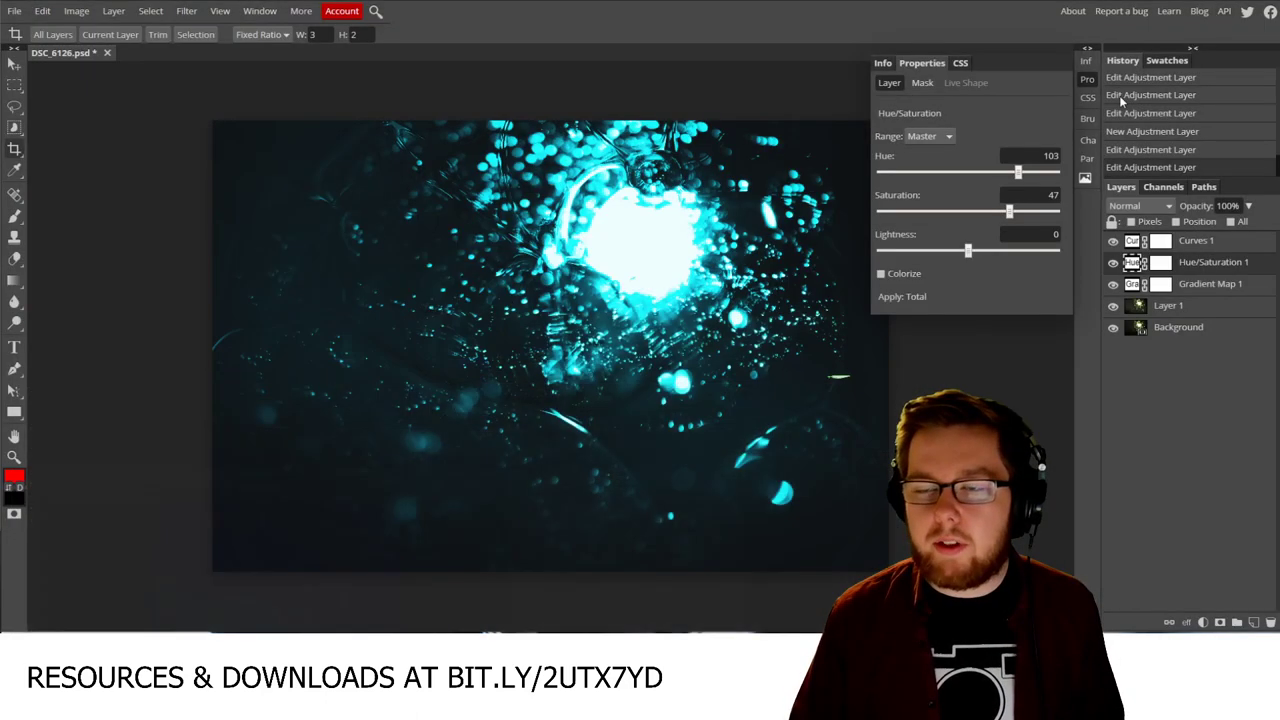
Step: Set the Hue/Saturation layer's hue to -59 and its saturation to 33 for an orange look
drag(1020, 175, 947, 187)
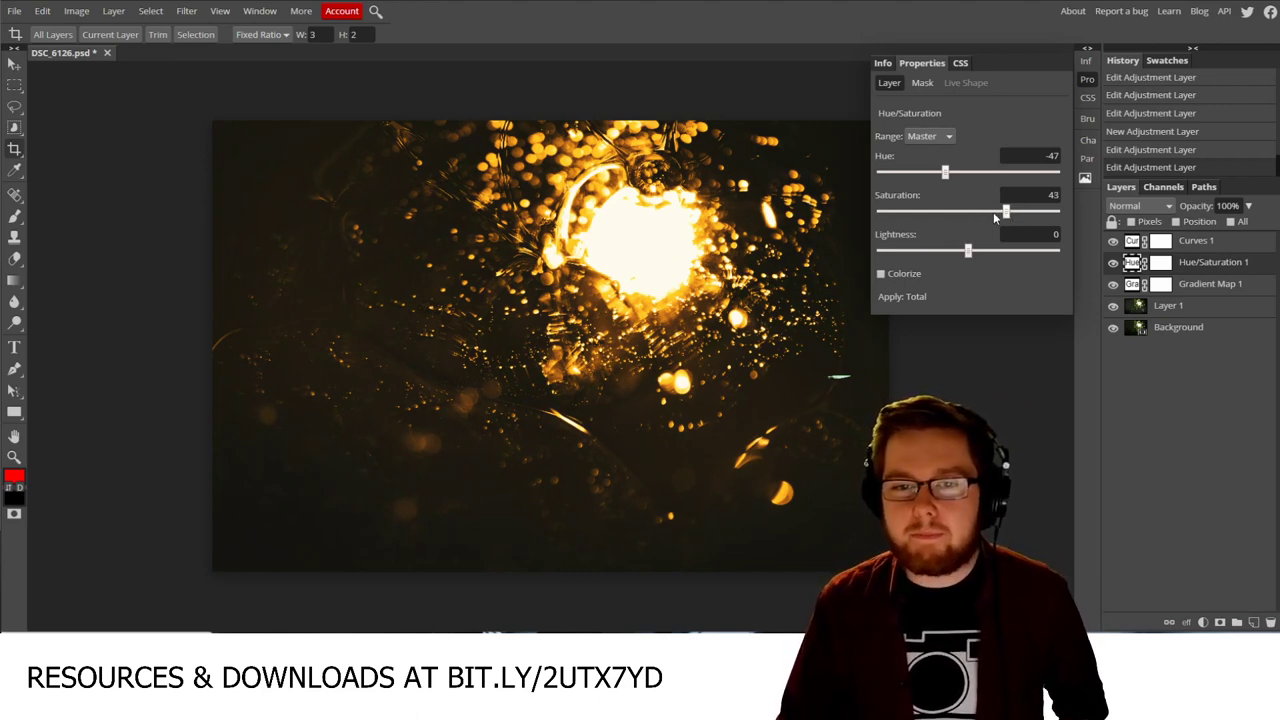
click(995, 212)
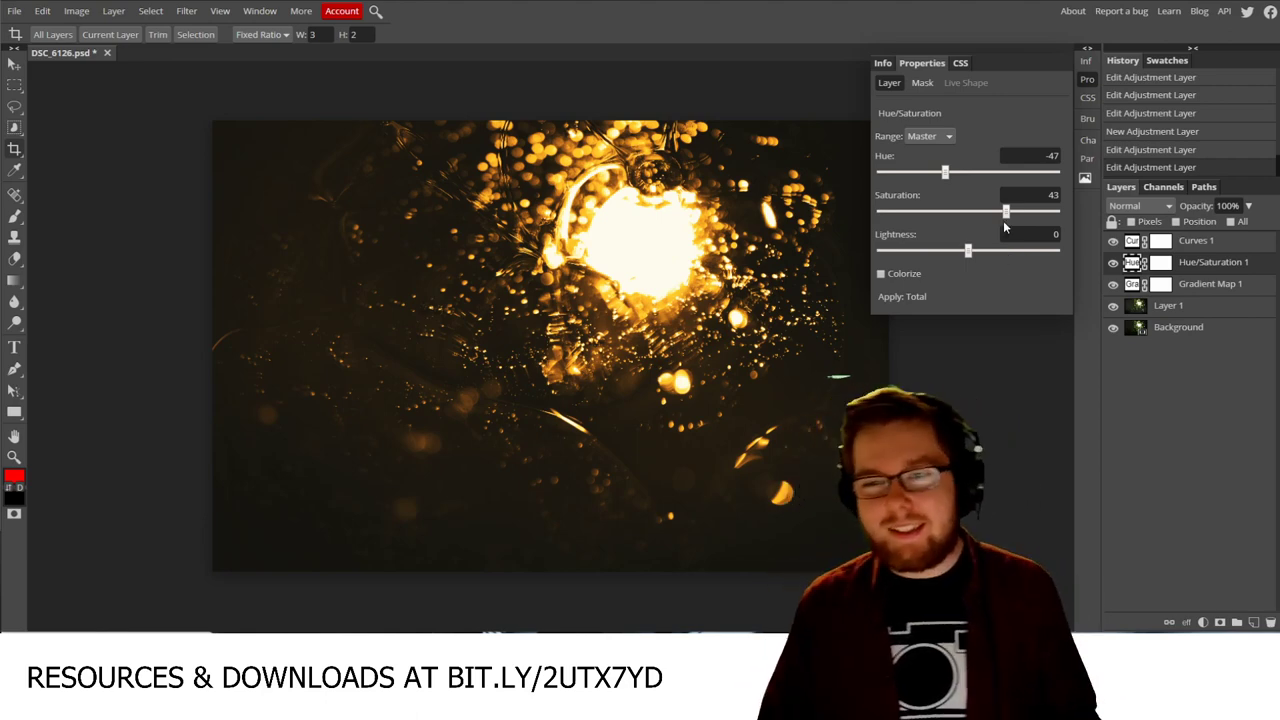
drag(1006, 211, 998, 212)
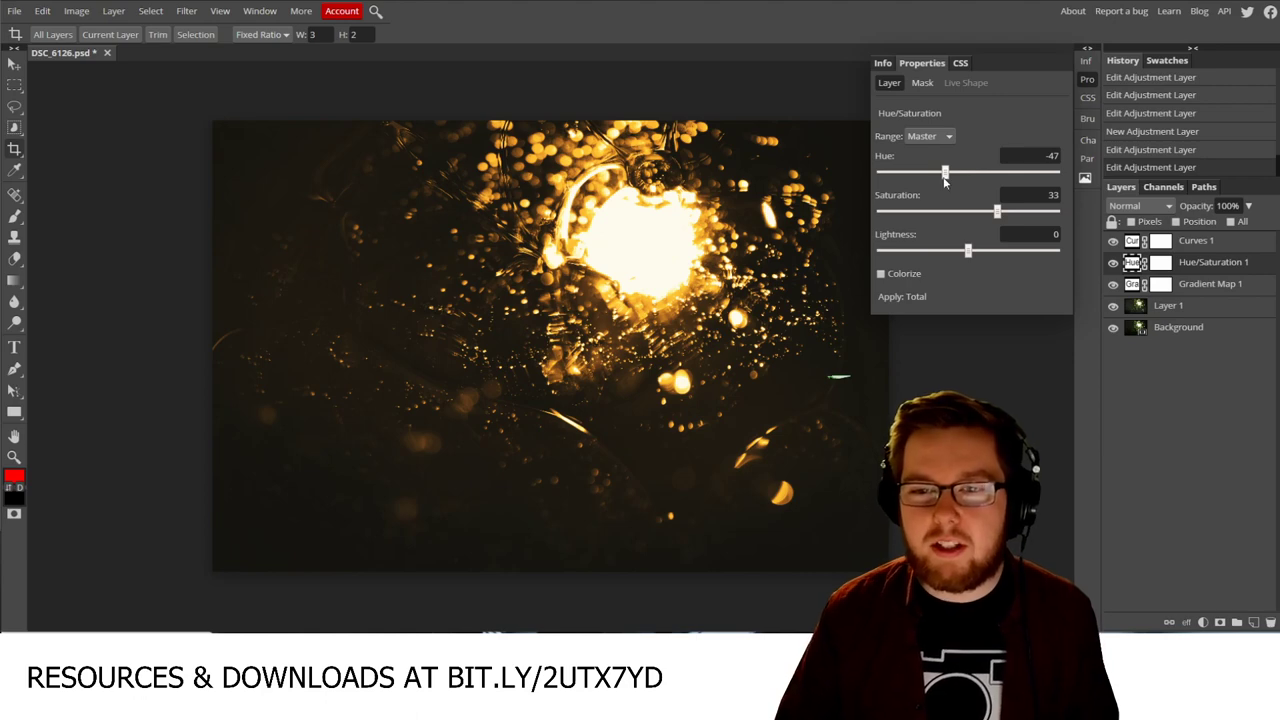
drag(944, 177, 940, 181)
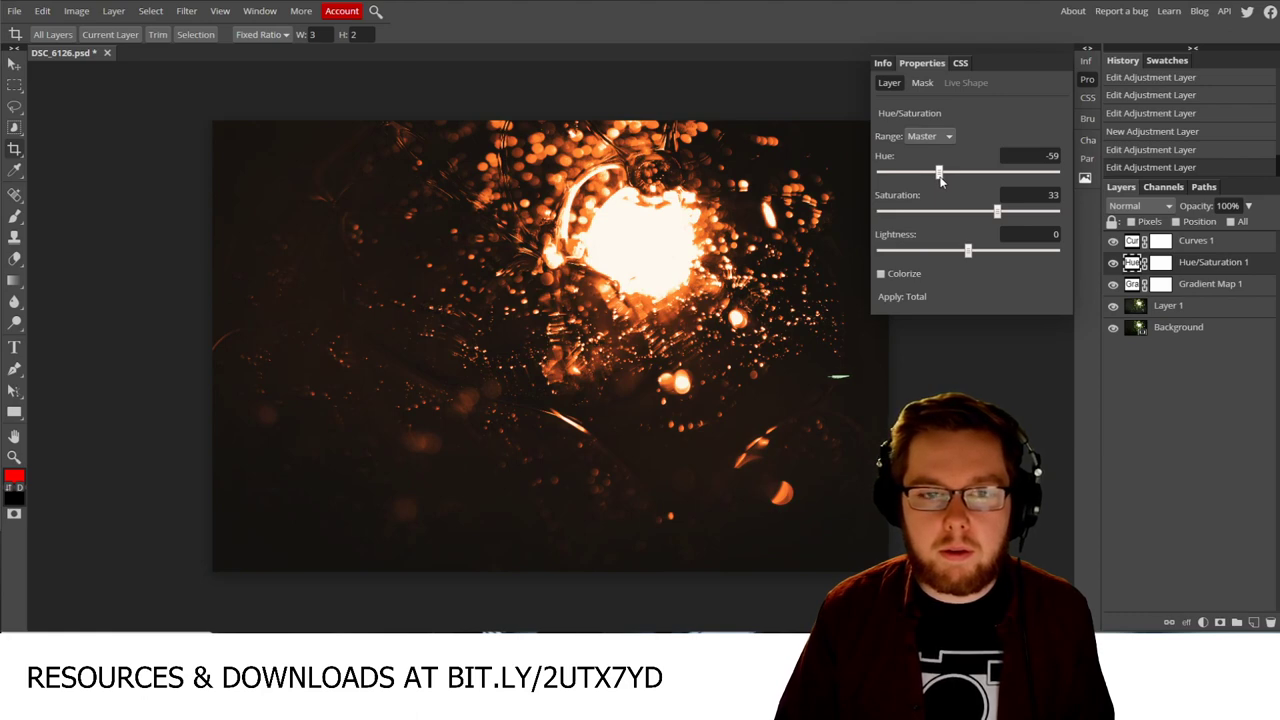
Step: Duplicate the Gradient Map 1 layer and hide the original
click(1205, 284)
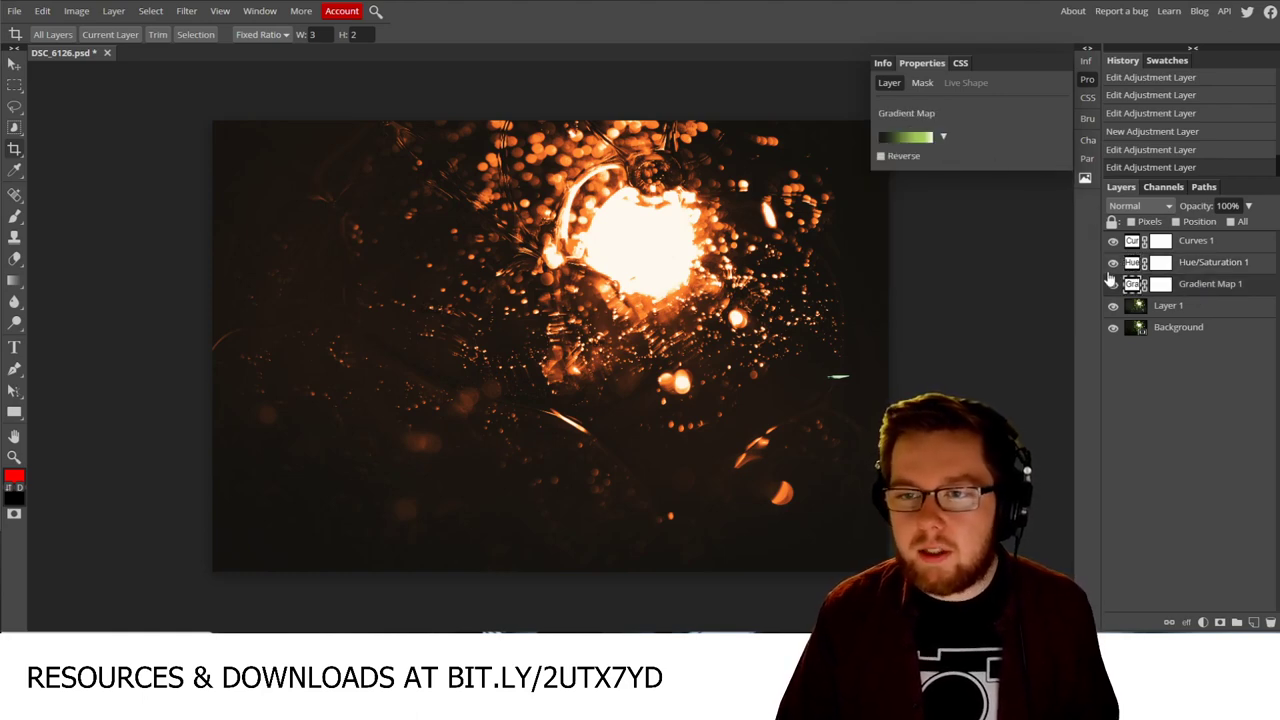
right_click(1185, 286)
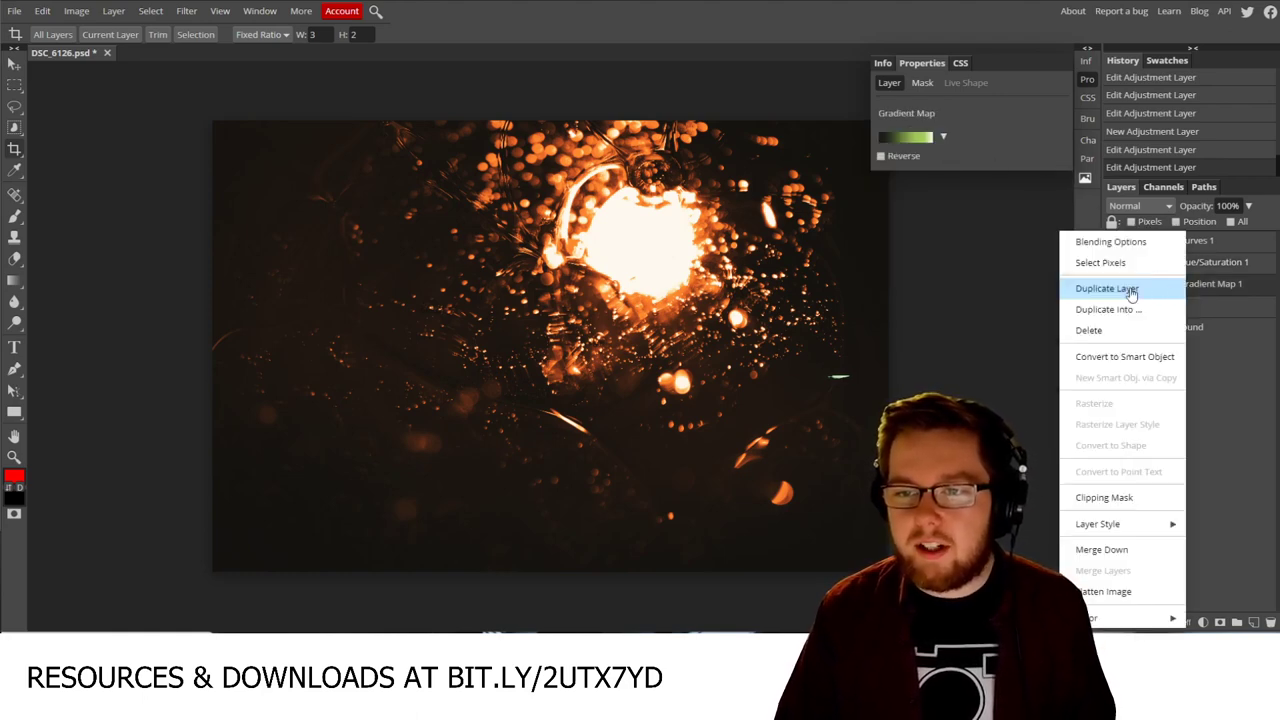
click(1130, 289)
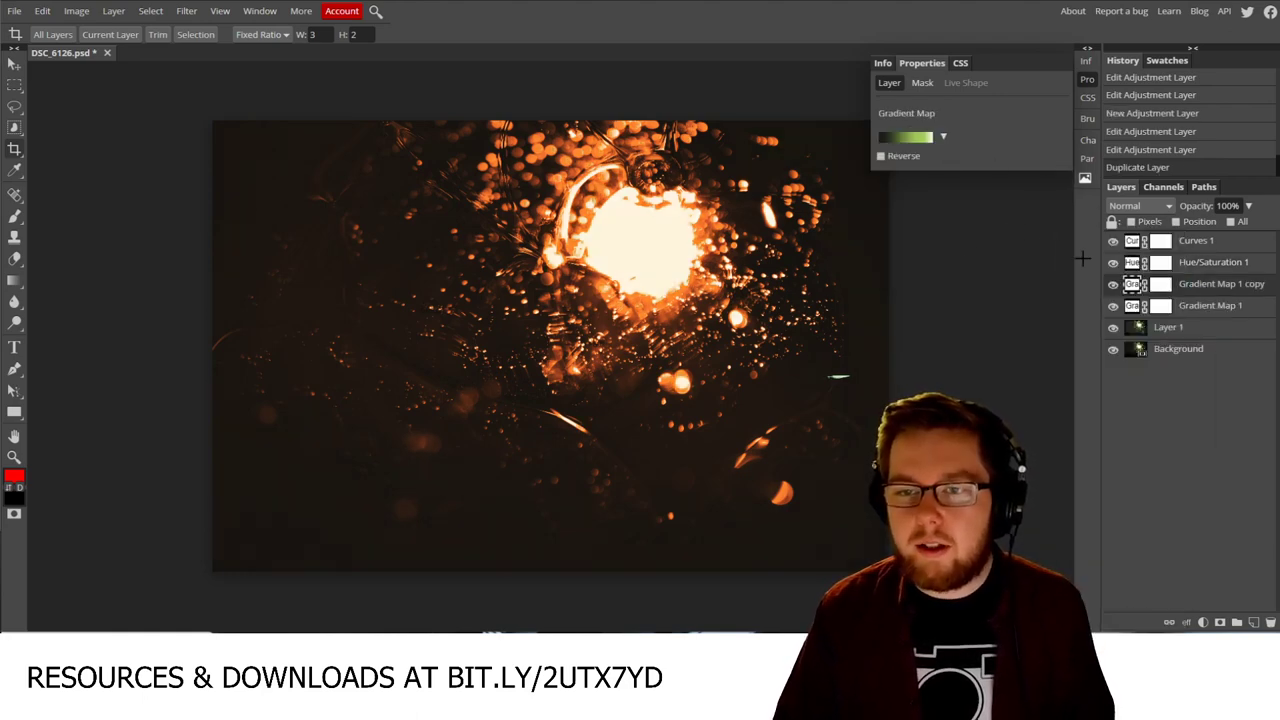
click(1113, 307)
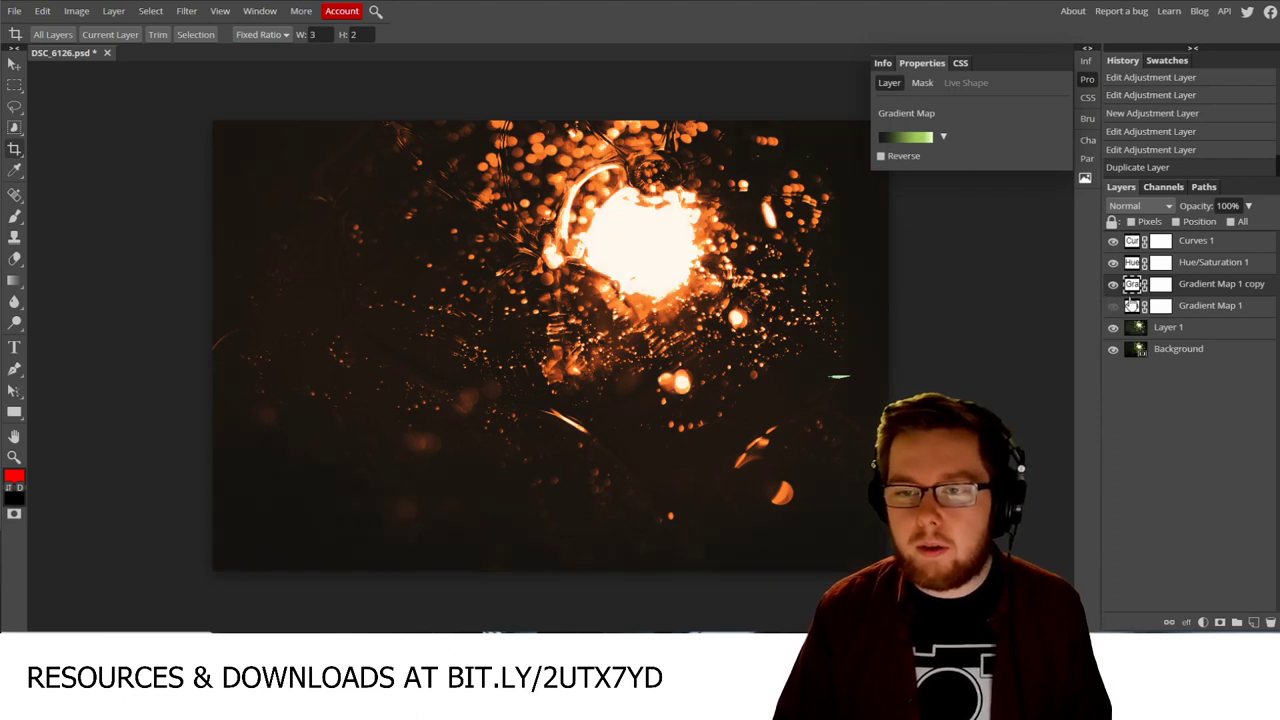
Step: Recolour the darkest stop of the Gradient Map 1 copy's gradient to a dark blue-teal, hex 1b2223
click(915, 137)
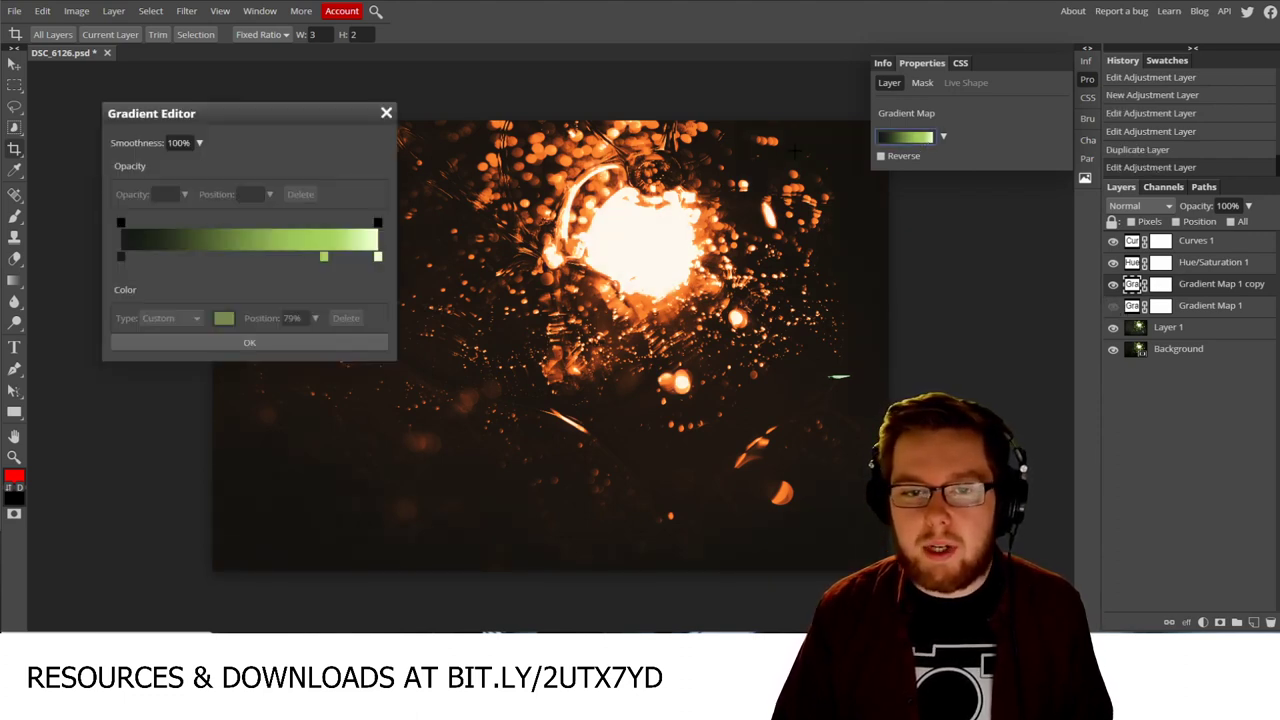
click(120, 257)
double_click(120, 257)
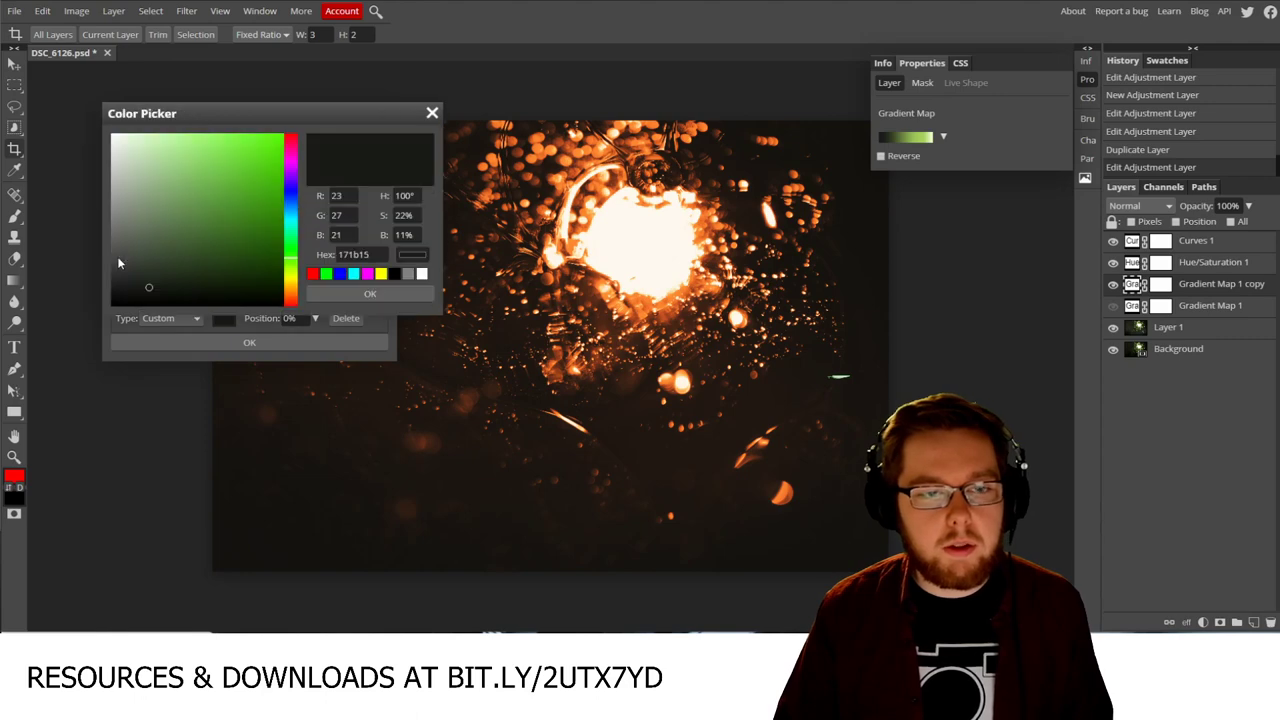
click(293, 262)
drag(293, 262, 297, 198)
drag(155, 271, 151, 285)
mouse_move(295, 212)
mouse_down()
mouse_move(297, 176)
mouse_move(288, 293)
mouse_move(296, 170)
mouse_move(293, 220)
mouse_up()
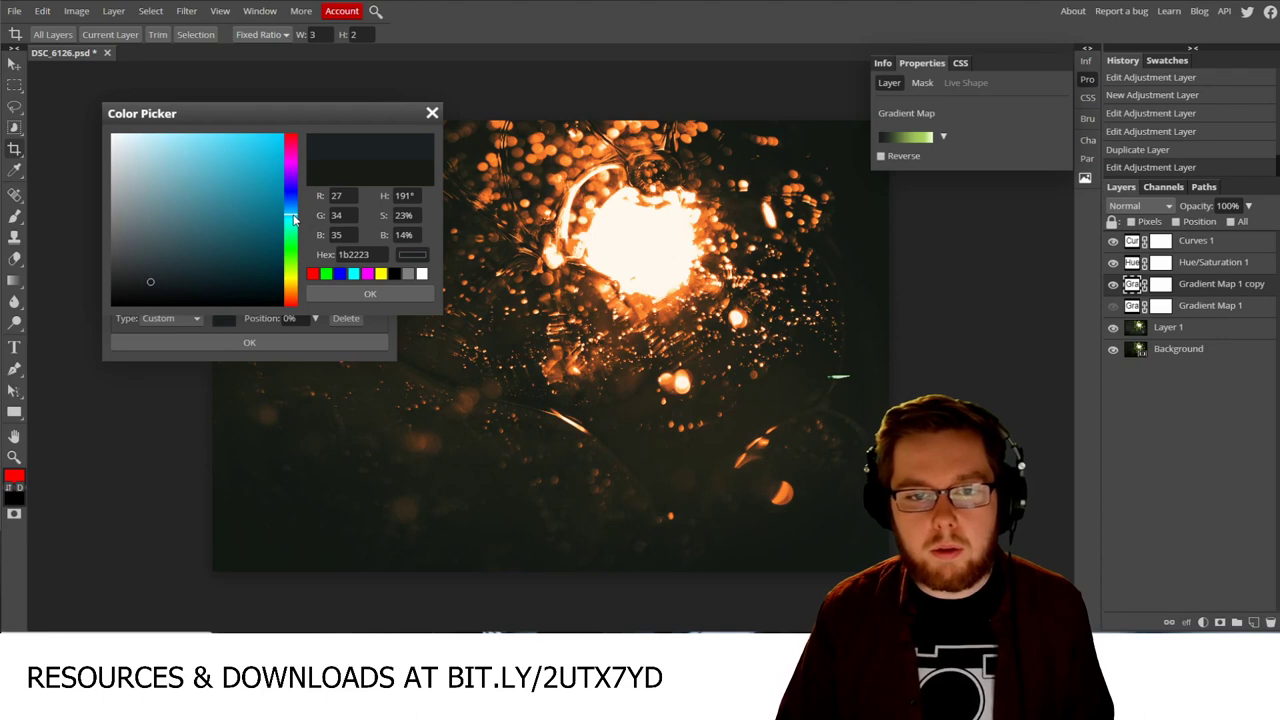
click(338, 294)
click(296, 342)
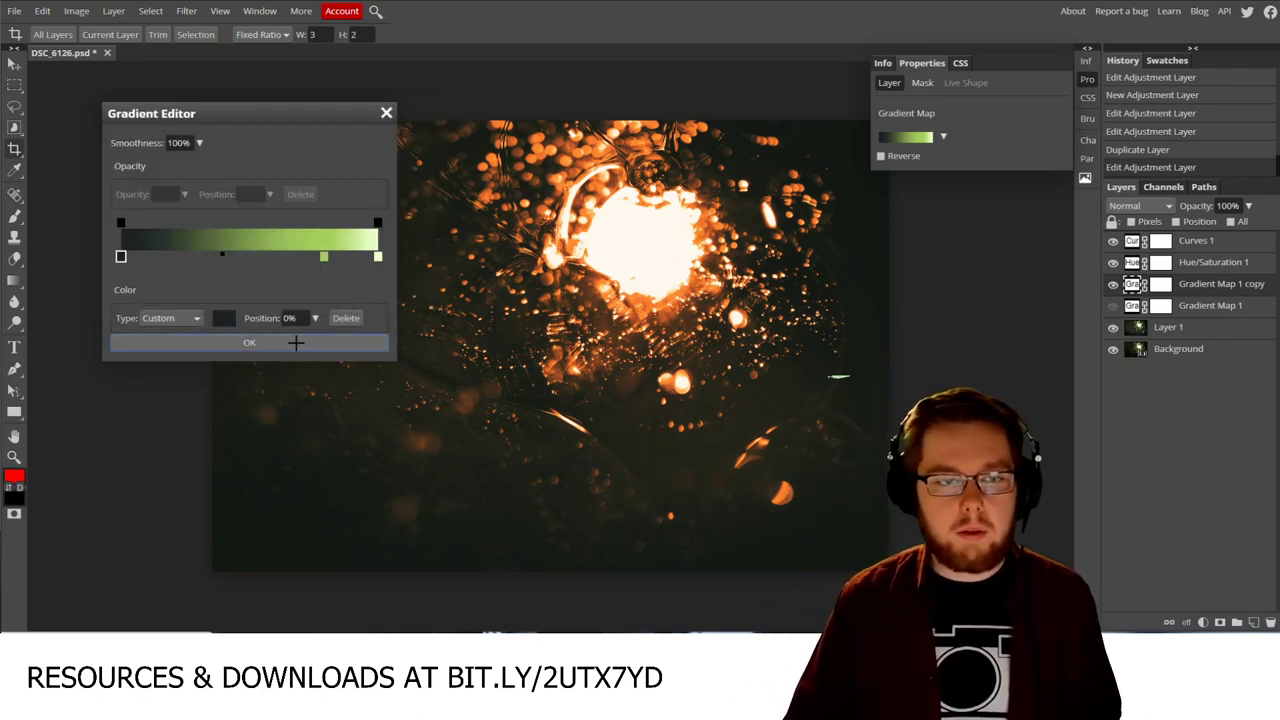
Step: Compare the image with and without the Gradient Map 1 copy layer by toggling its visibility several times
click(1112, 284)
click(1112, 284)
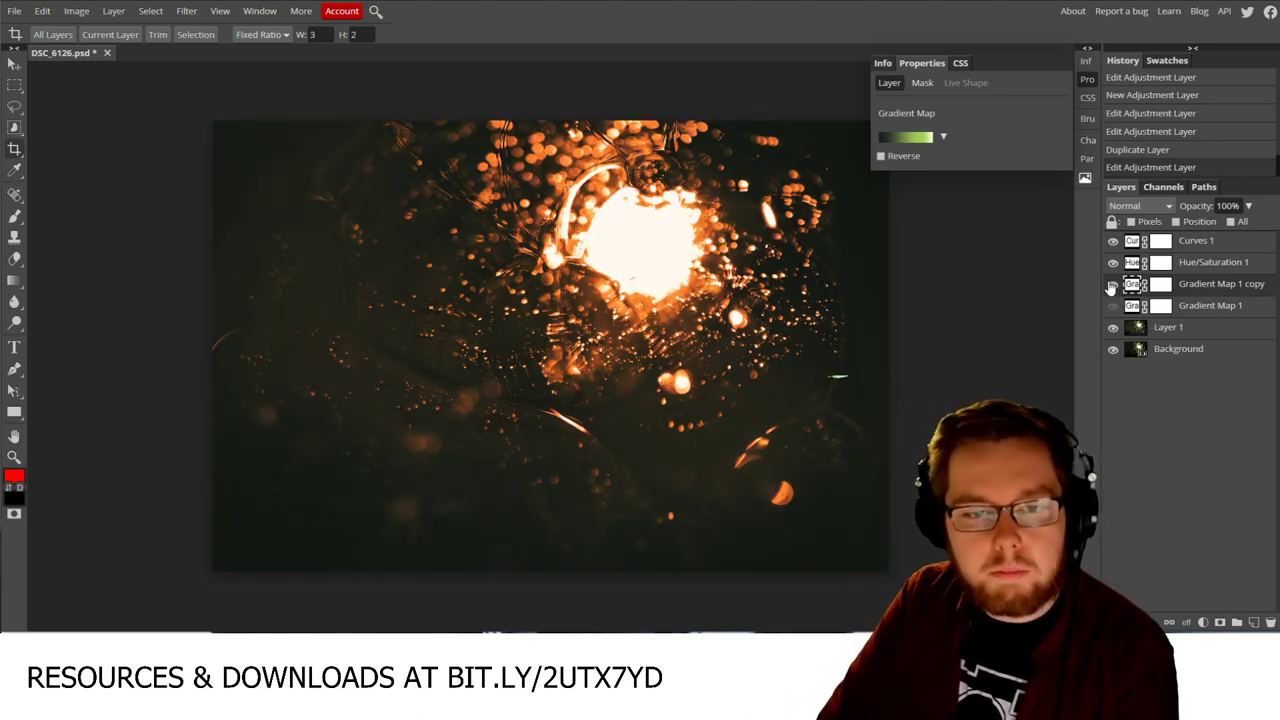
click(1112, 284)
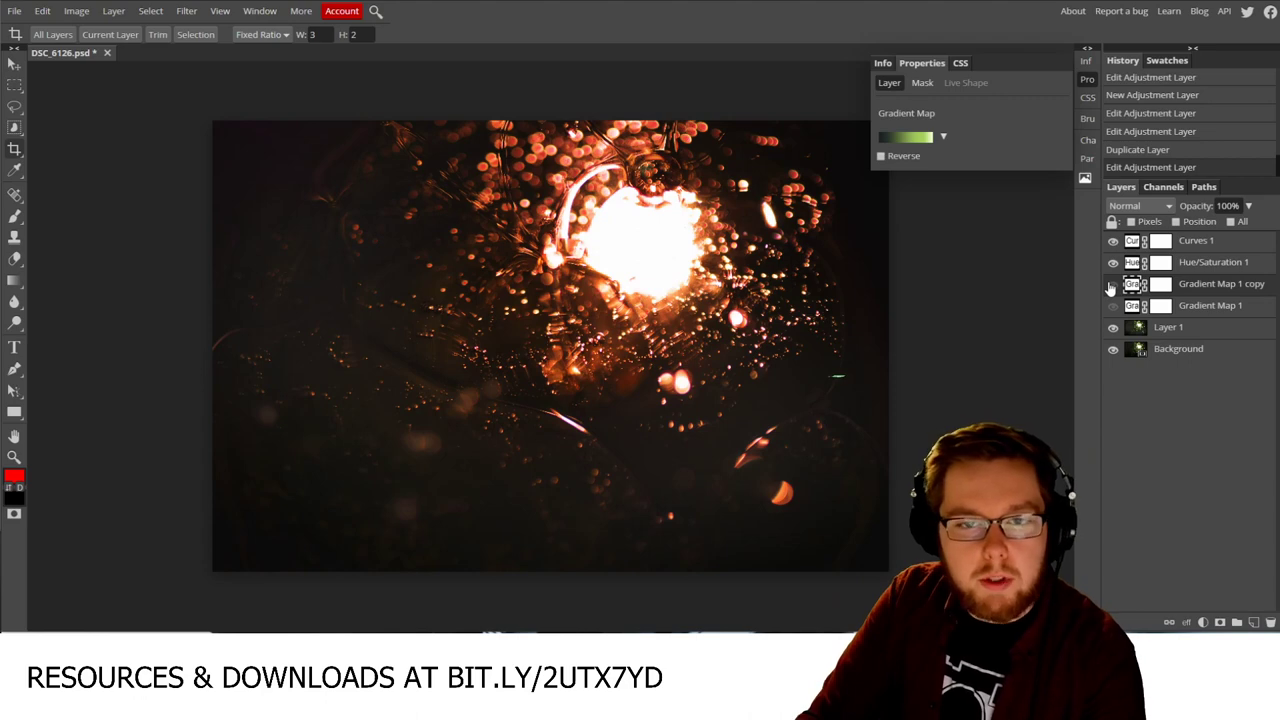
click(1112, 285)
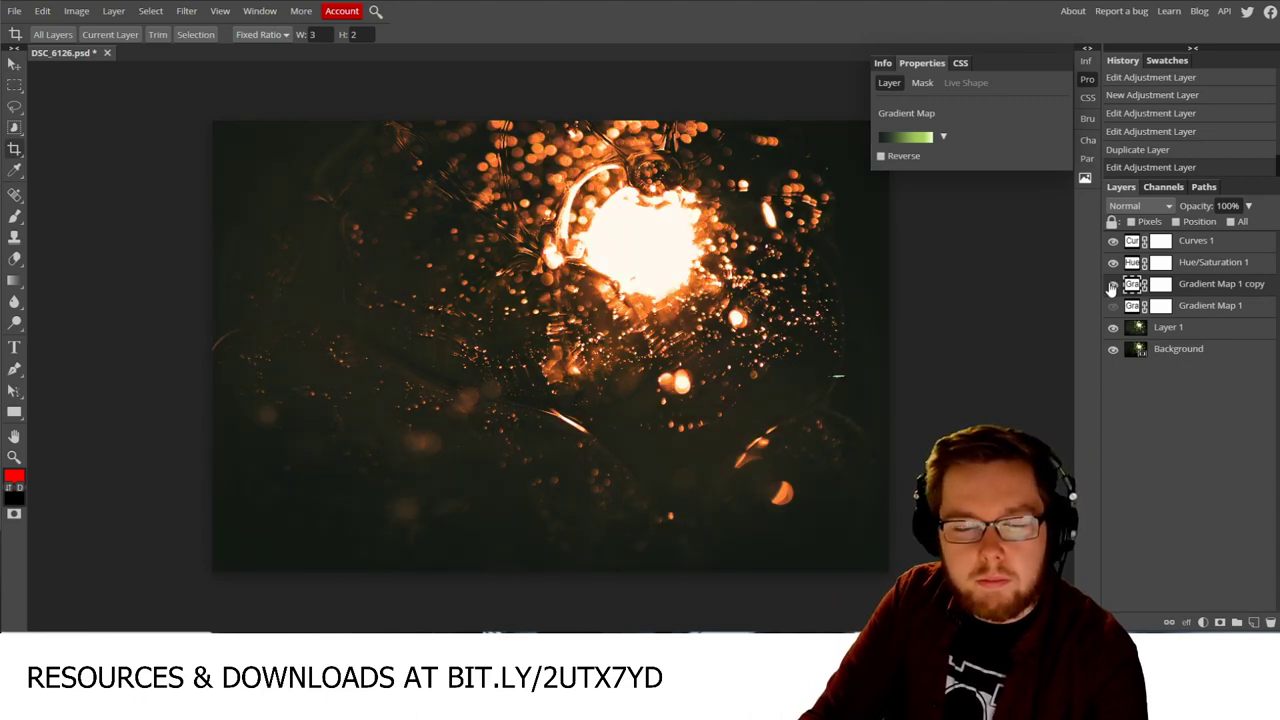
click(1112, 285)
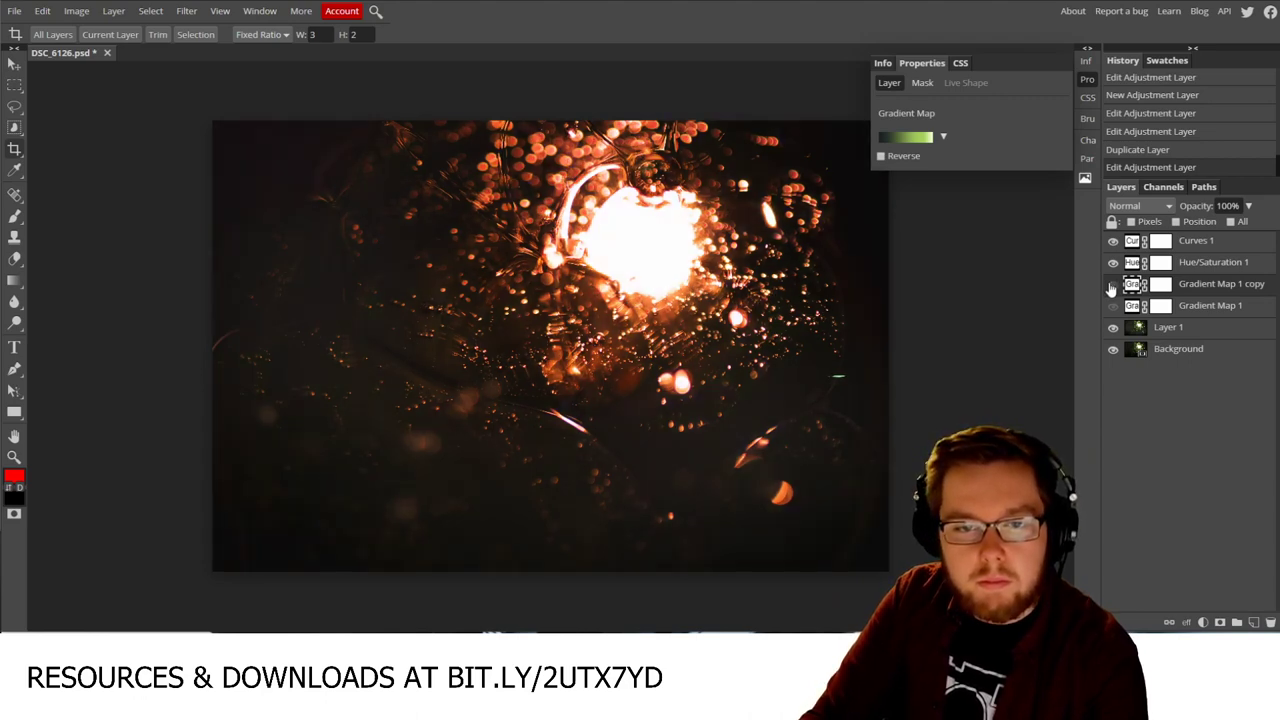
click(1112, 285)
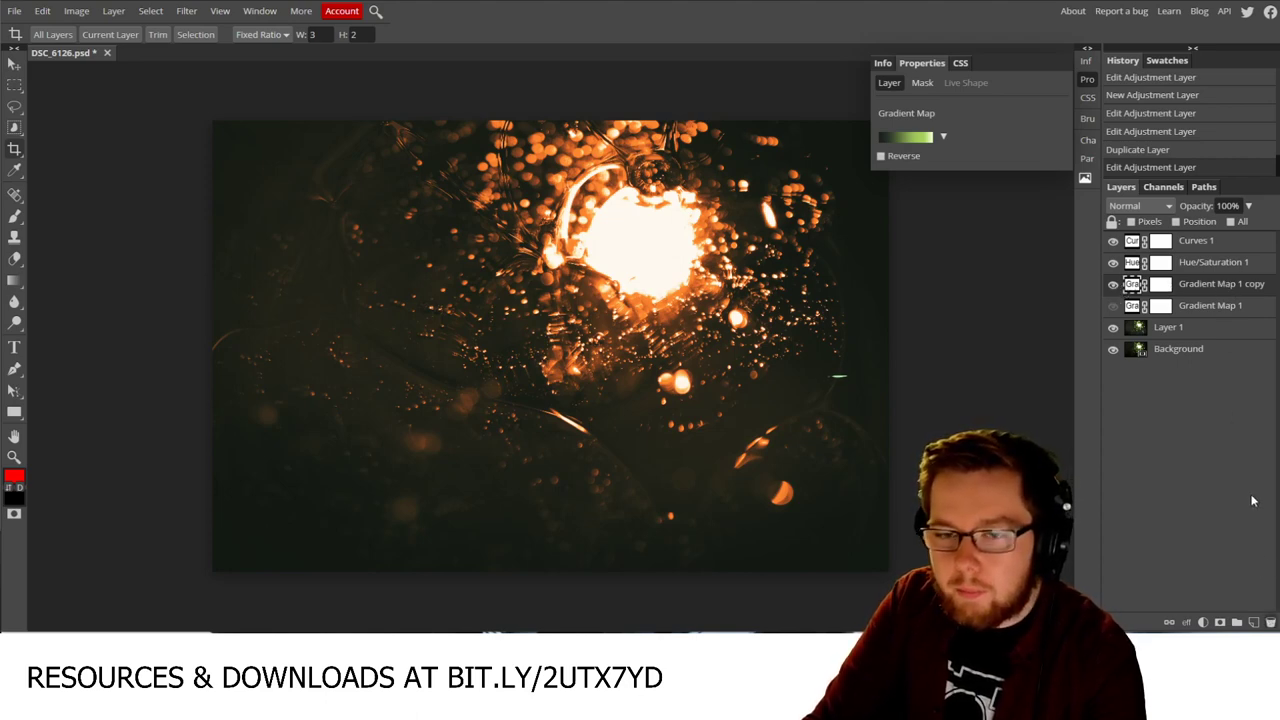
Step: Delete the Gradient Map 1 copy layer and make the original Gradient Map 1 visible again
key(Delete)
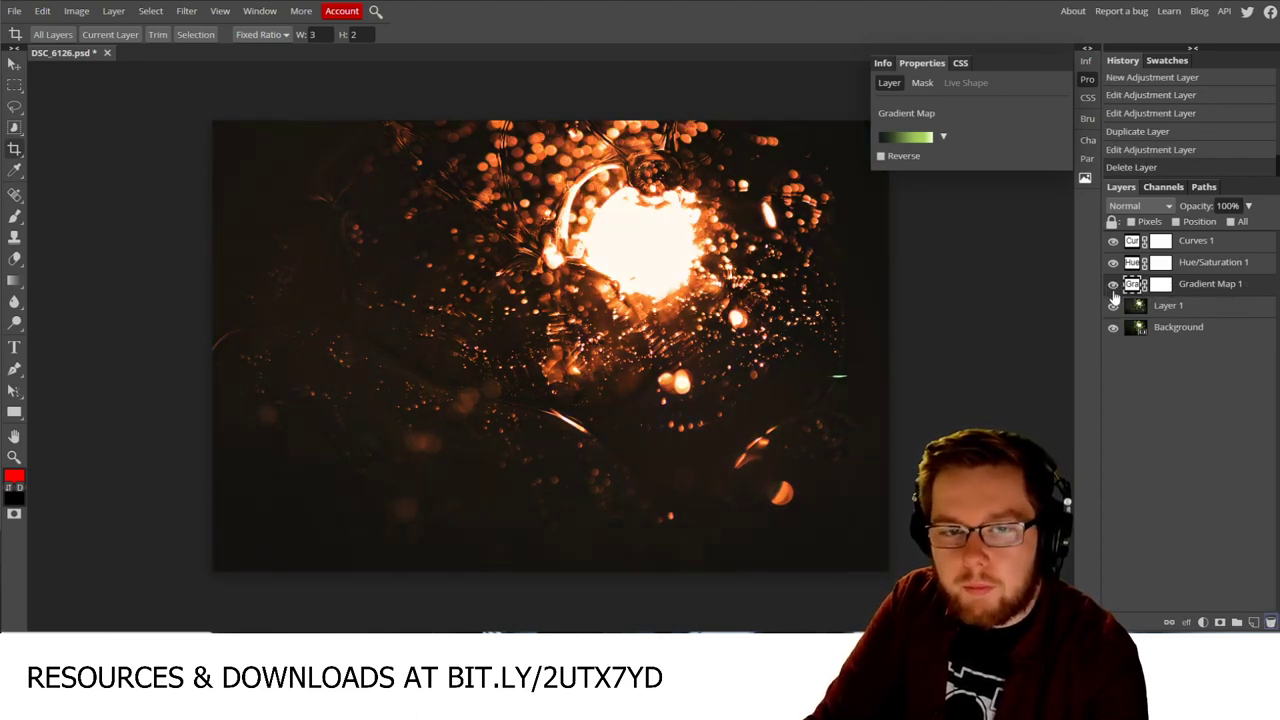
click(1087, 79)
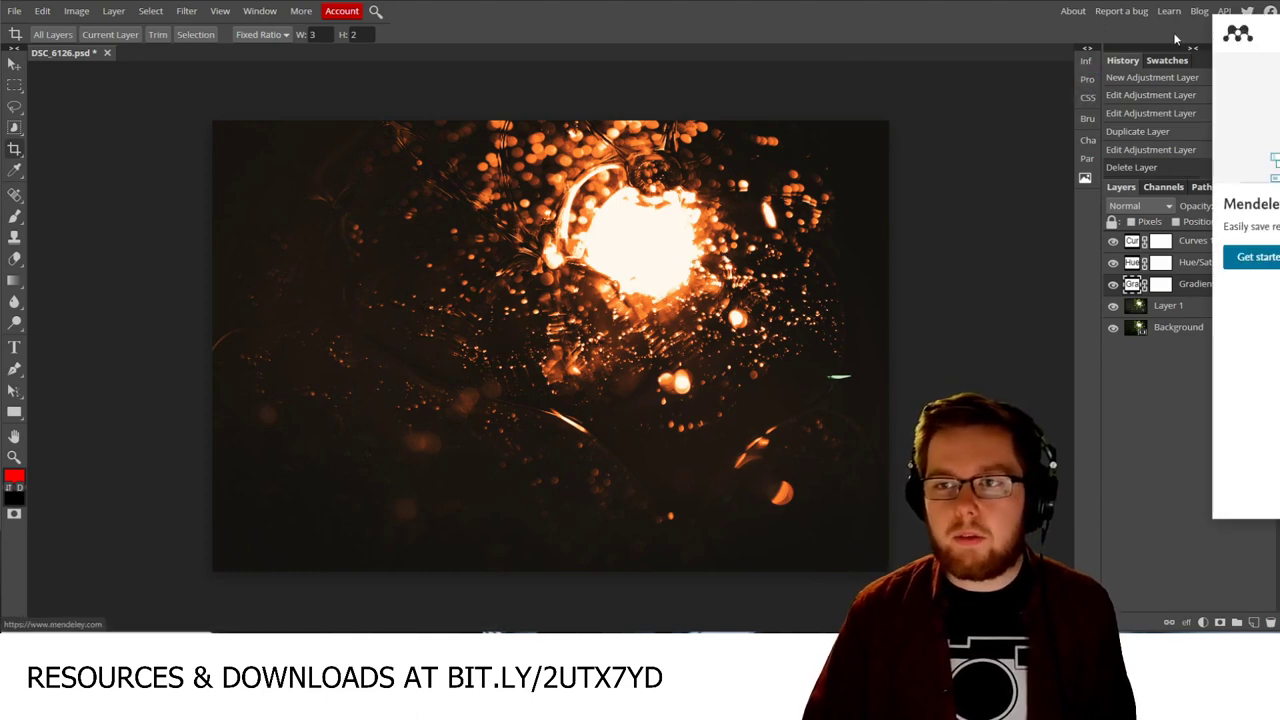
Step: Dismiss the Mendeley Web Importer pop-up that covers the layer list
right_click(1254, 37)
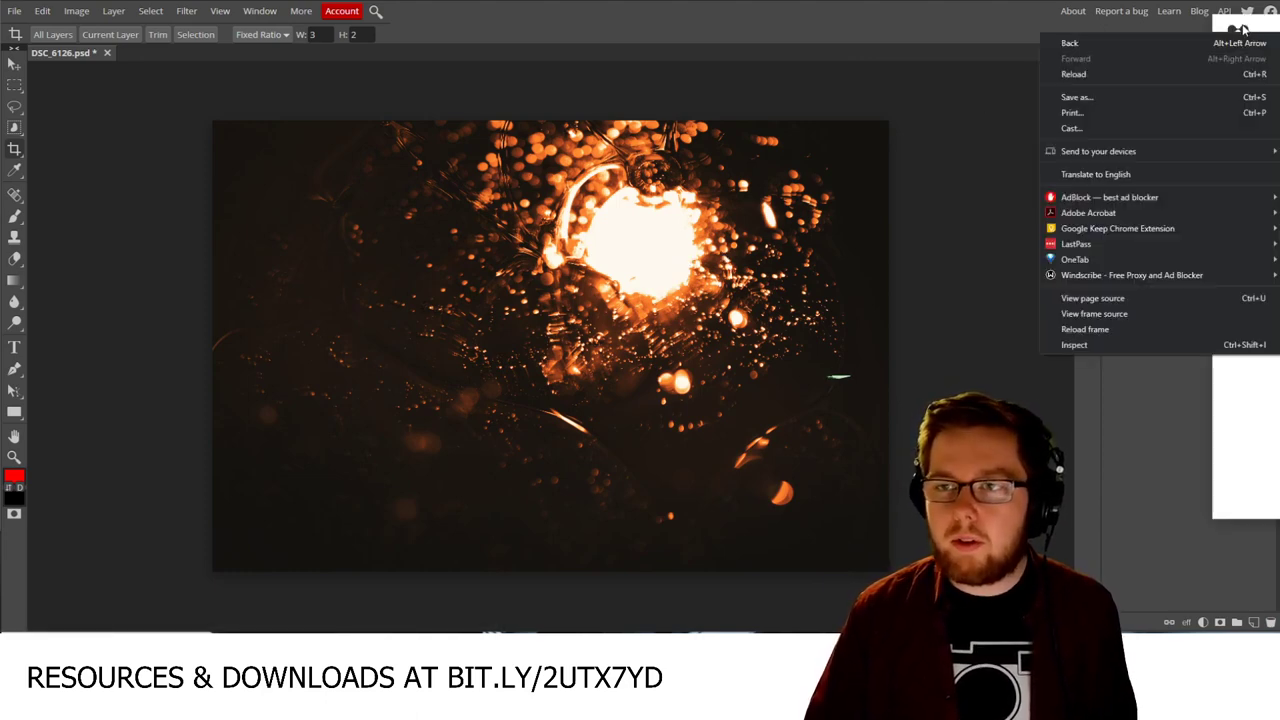
click(1242, 28)
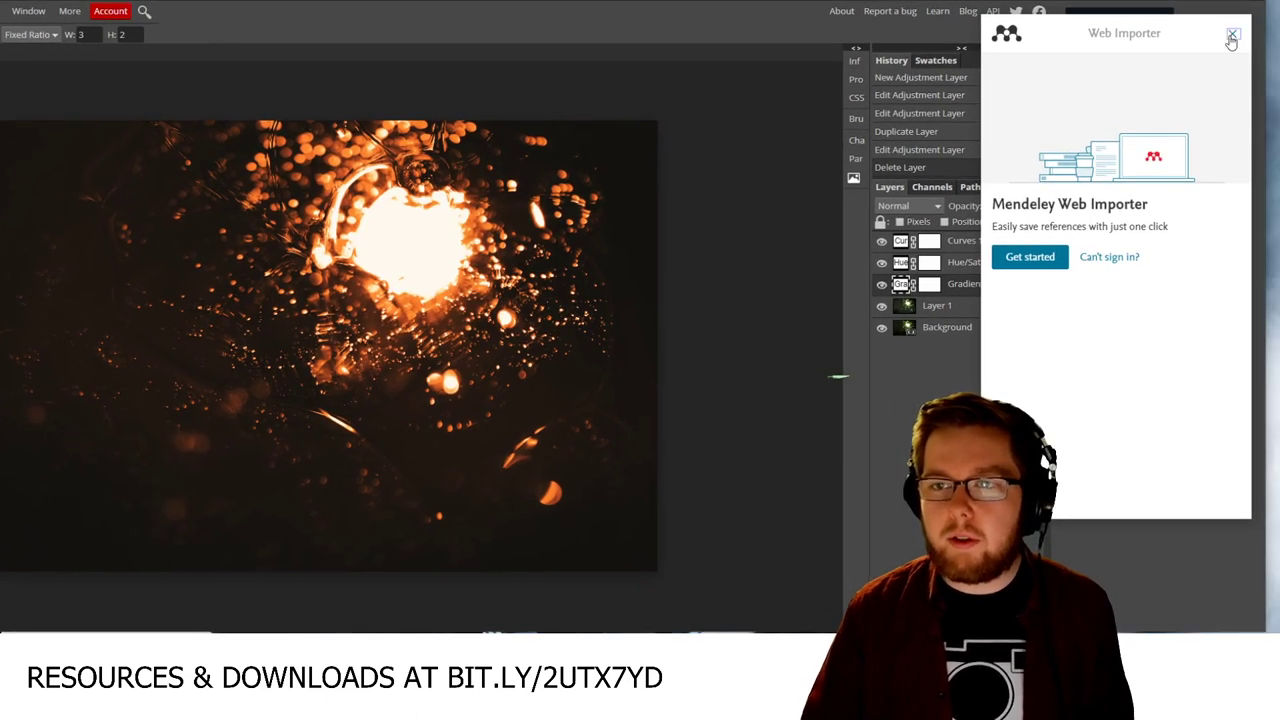
click(1232, 37)
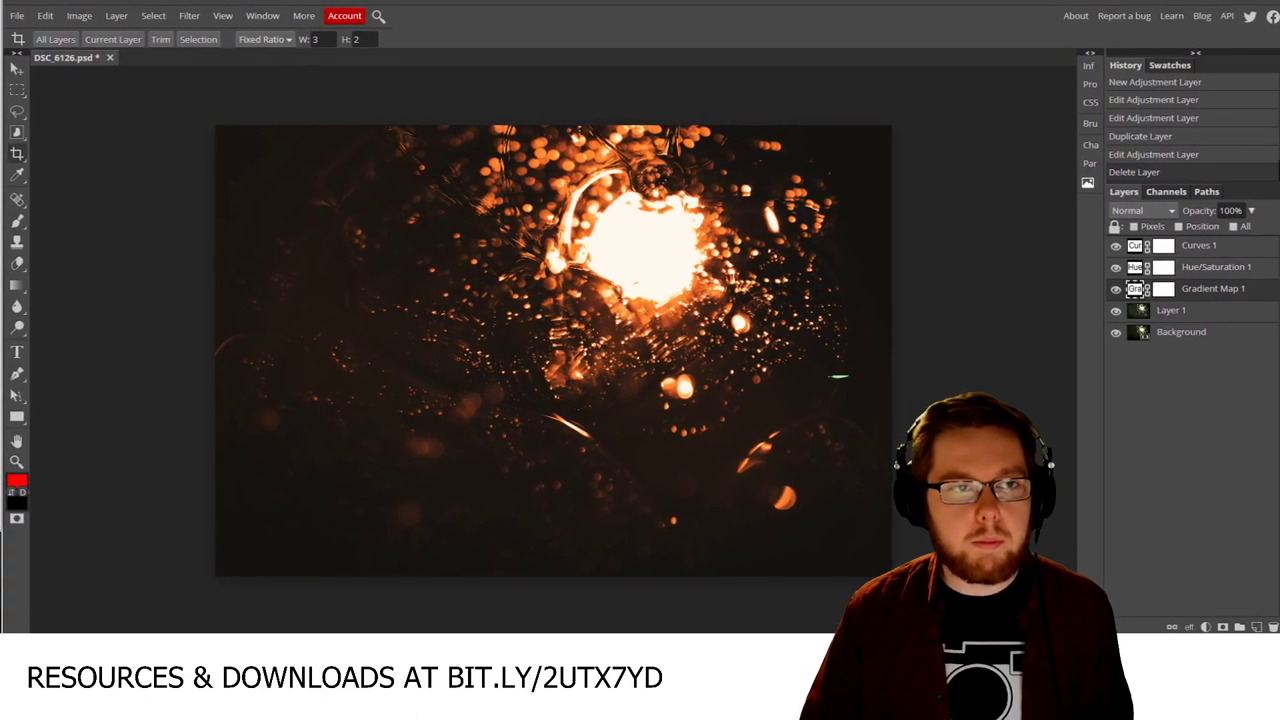
Step: Save the layered edit as the PSD file DSC_6126.psd
click(17, 16)
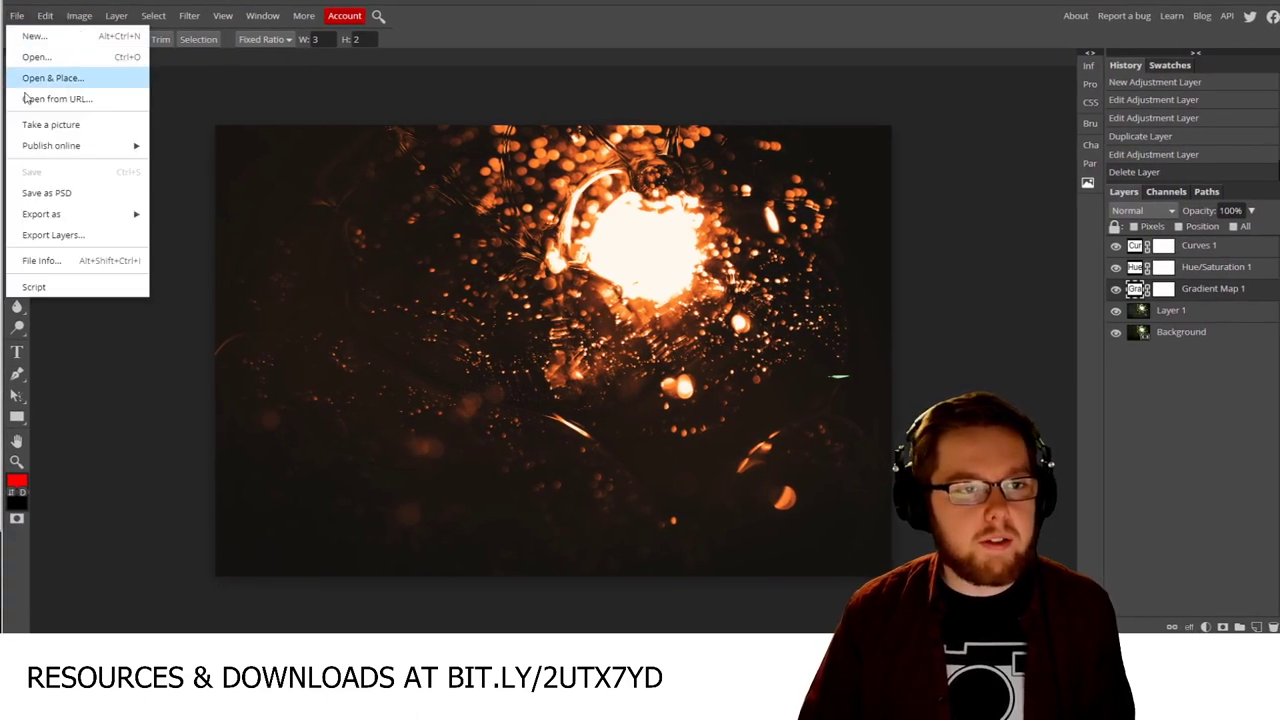
click(113, 197)
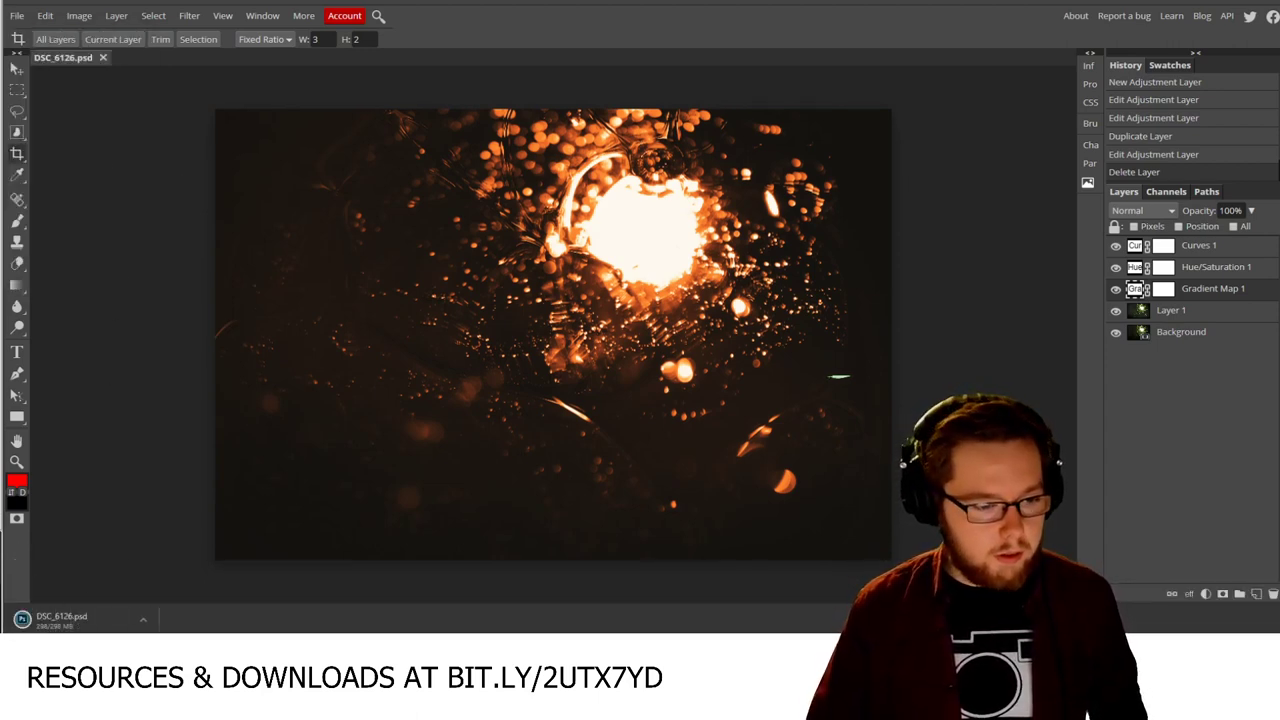
Step: Try to put the downloaded DSC_6126.psd into the Mon 23rd Samples folder over the existing file
click(22, 619)
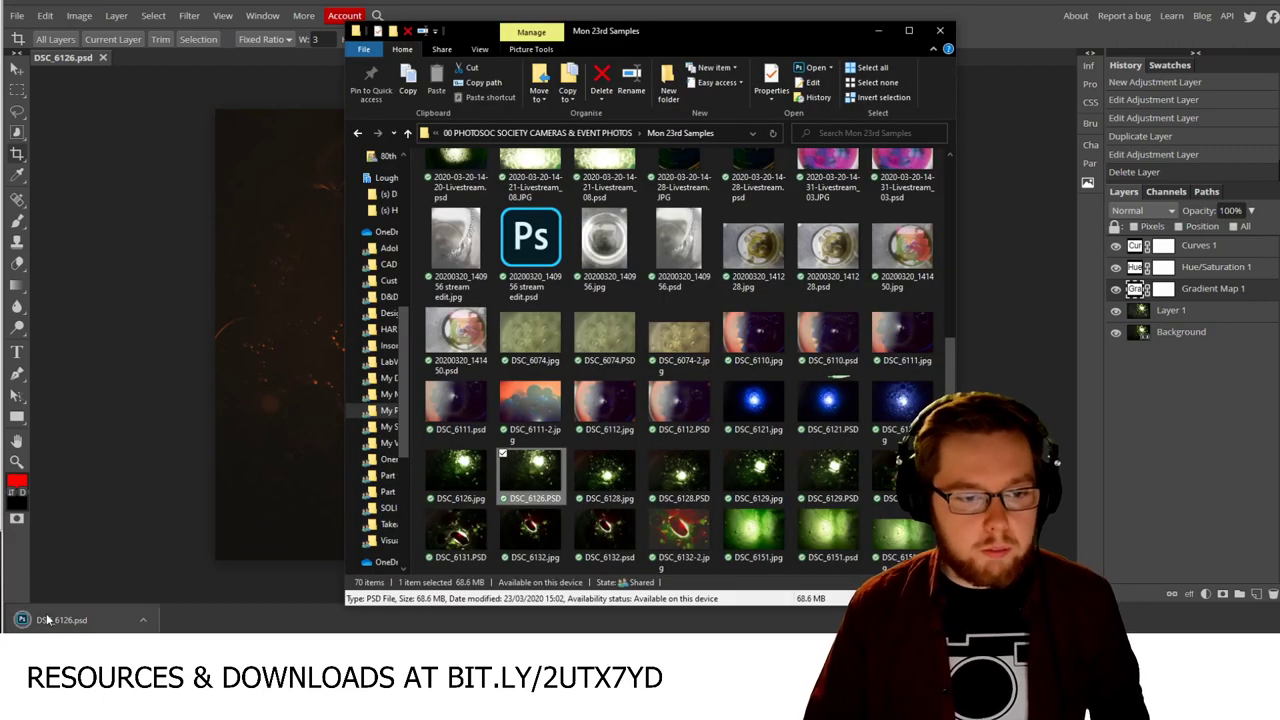
click(47, 620)
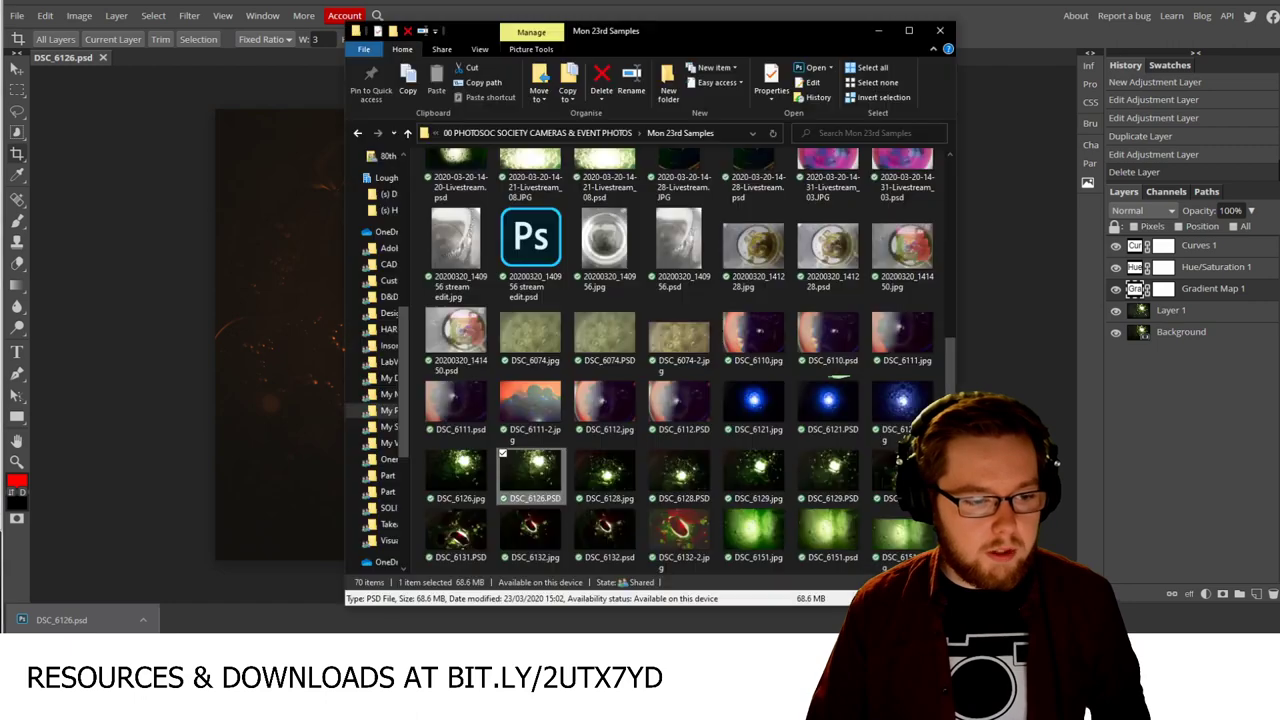
drag(547, 484, 573, 441)
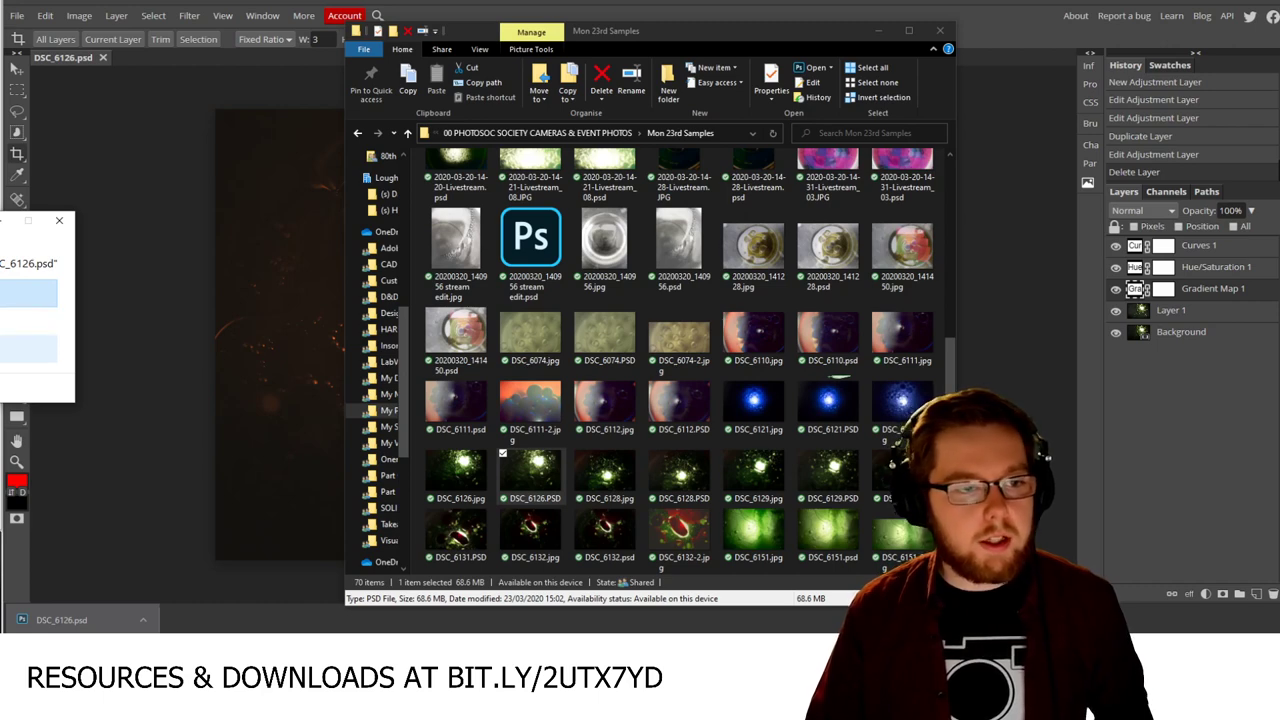
click(20, 293)
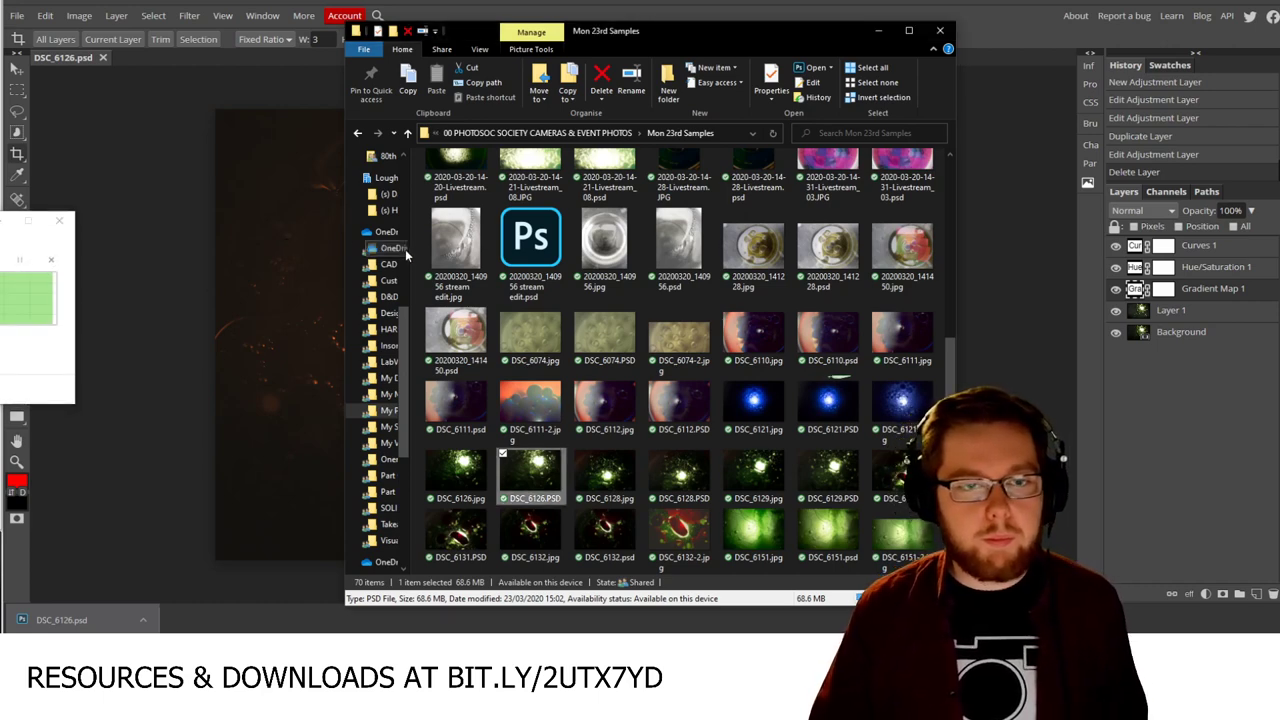
Step: Open the Downloads folder in a separate window and rename DSC_6126.psd to DSC_6126 Stream Edit.psd
drag(404, 325, 404, 188)
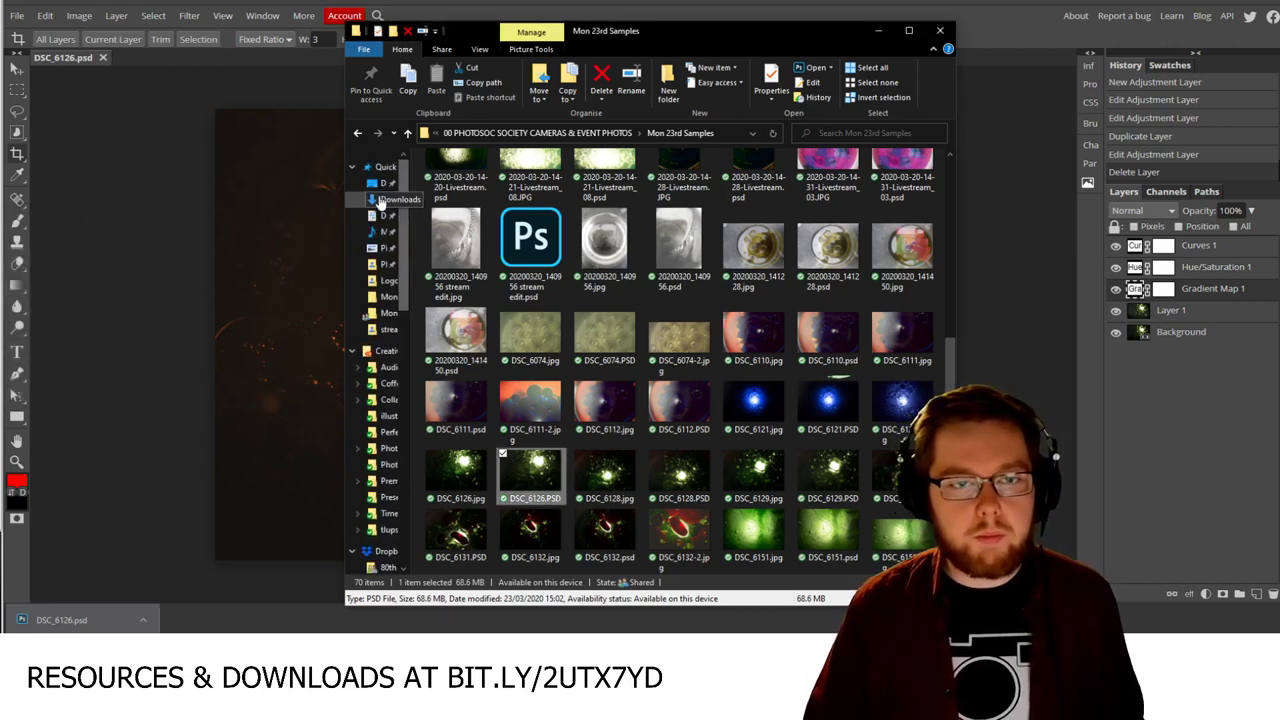
middle_click(381, 205)
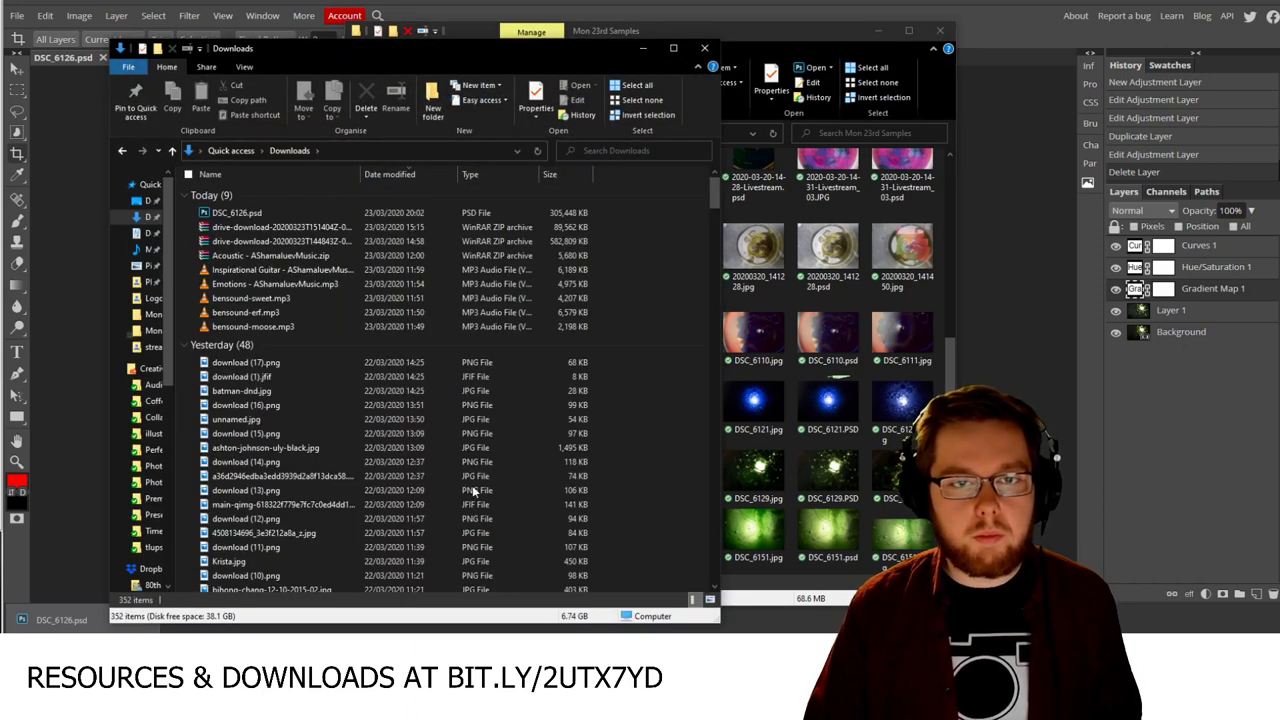
click(240, 213)
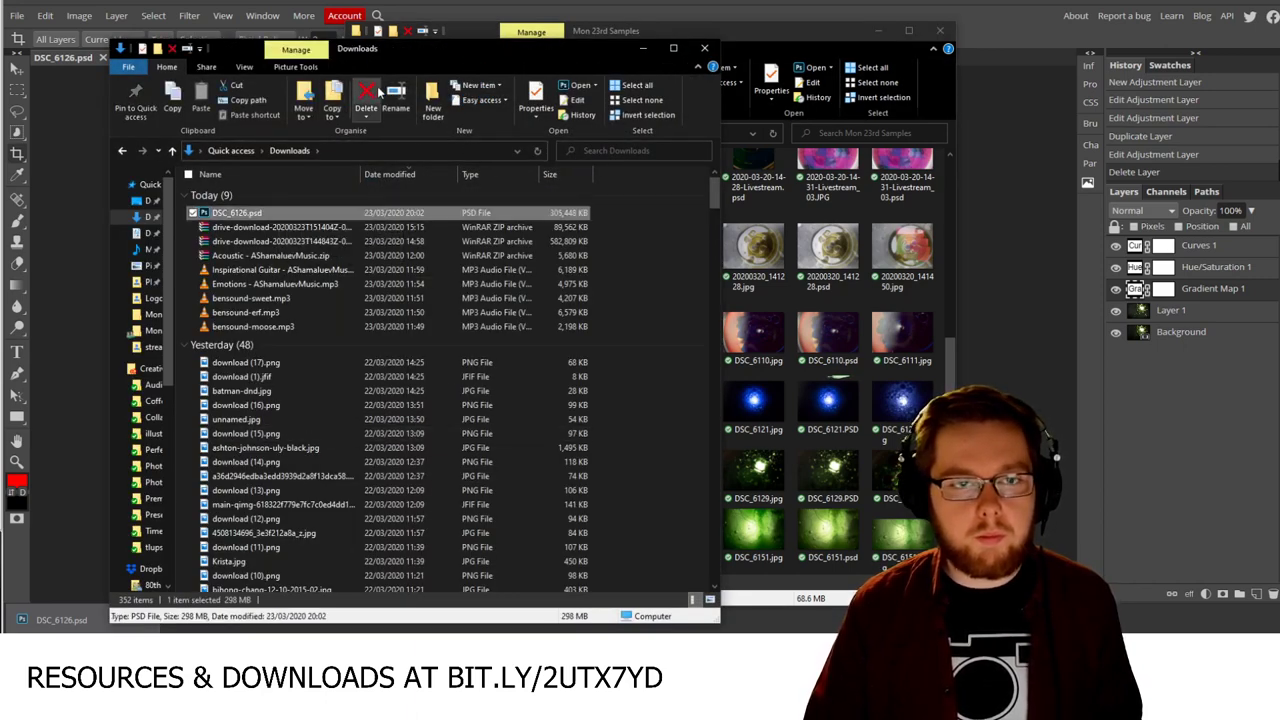
click(396, 98)
key(Right)
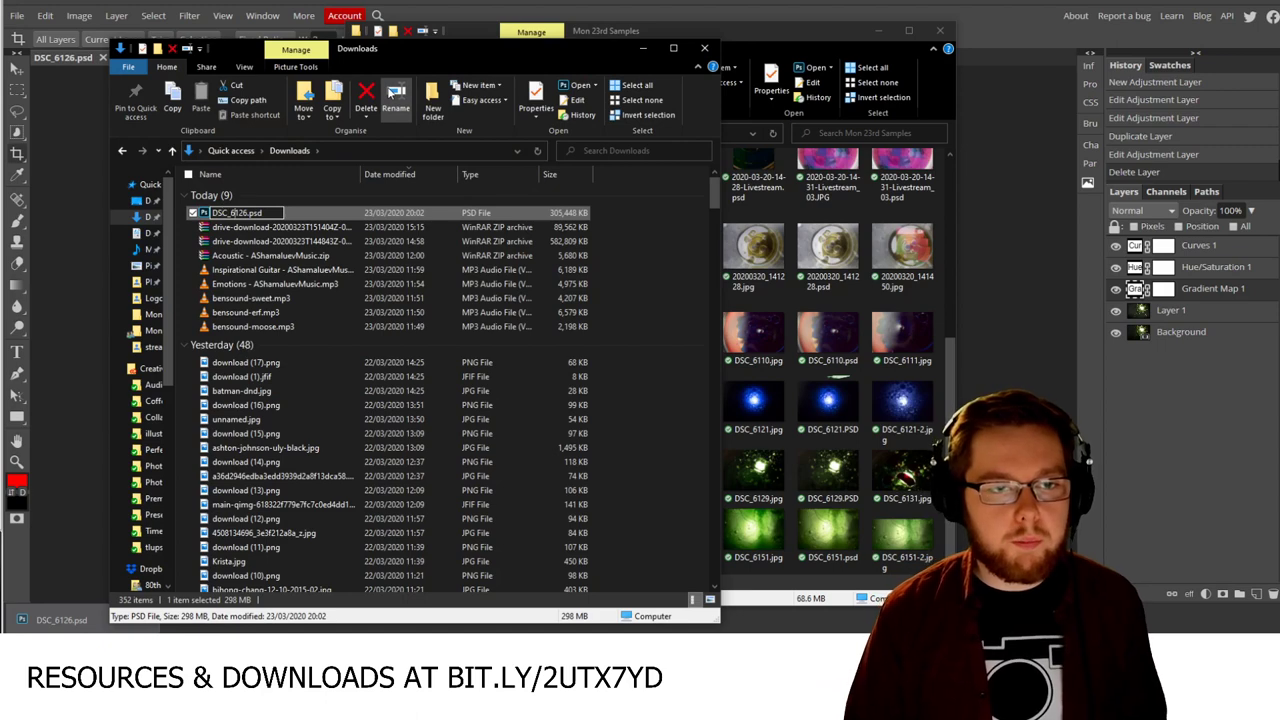
text(Stre)
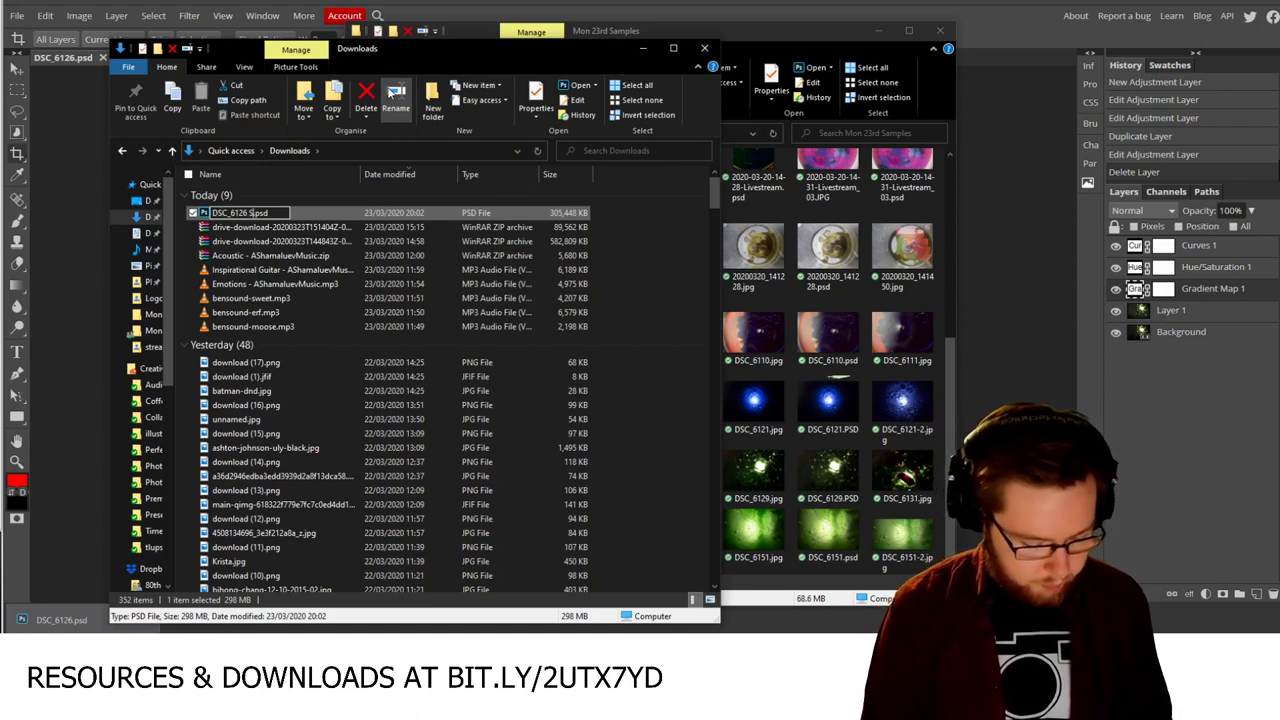
text(am Edit)
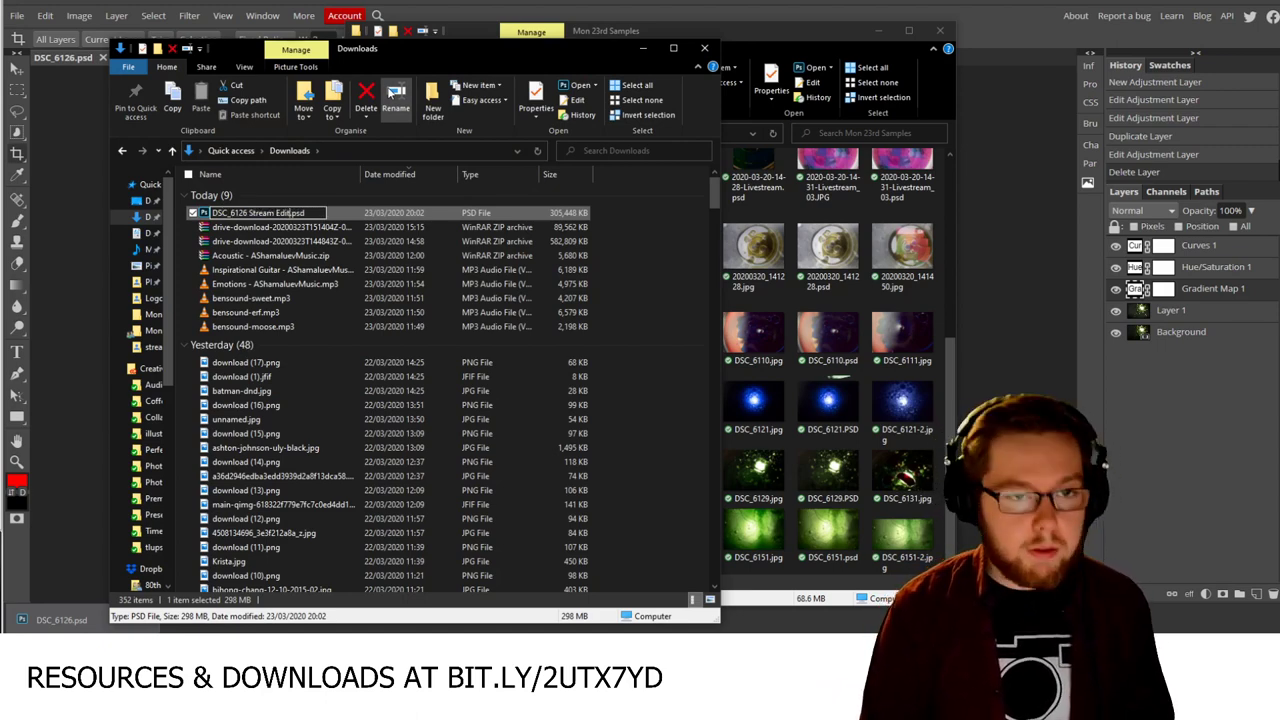
key(Return)
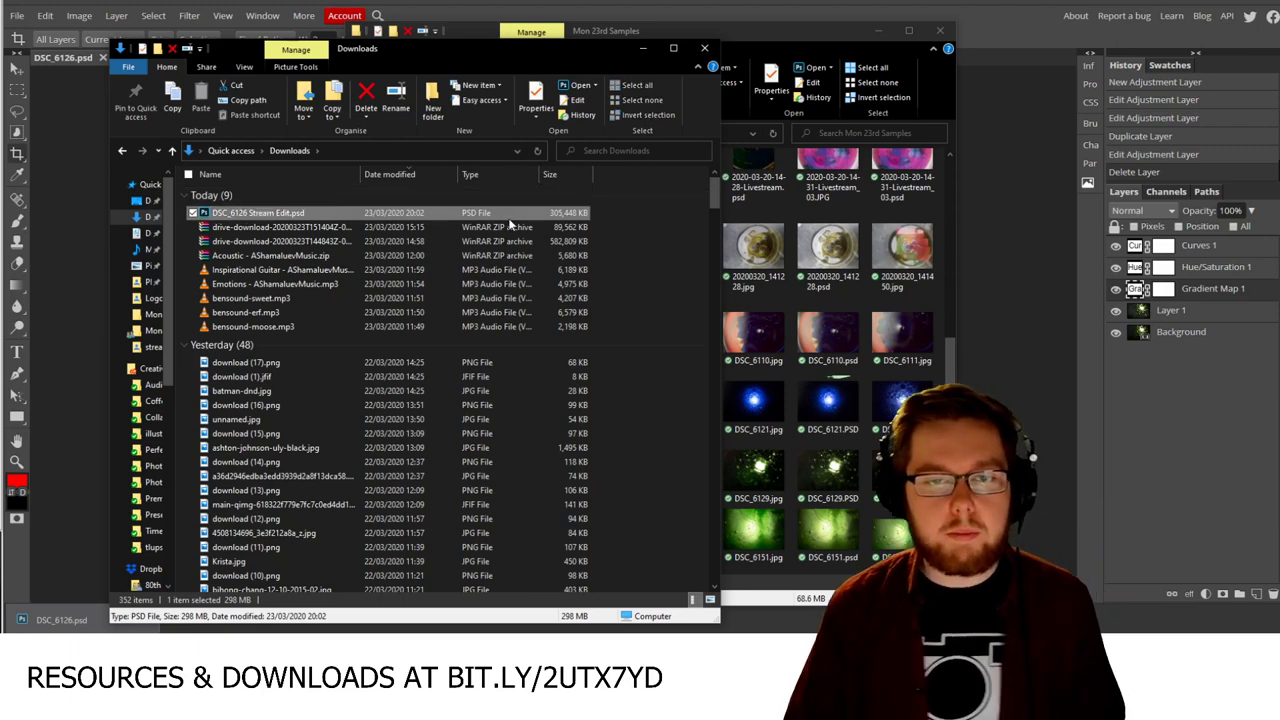
Step: Move DSC_6126 Stream Edit.psd into the Mon 23rd Samples folder and return to the image in Photopea
drag(326, 215, 752, 312)
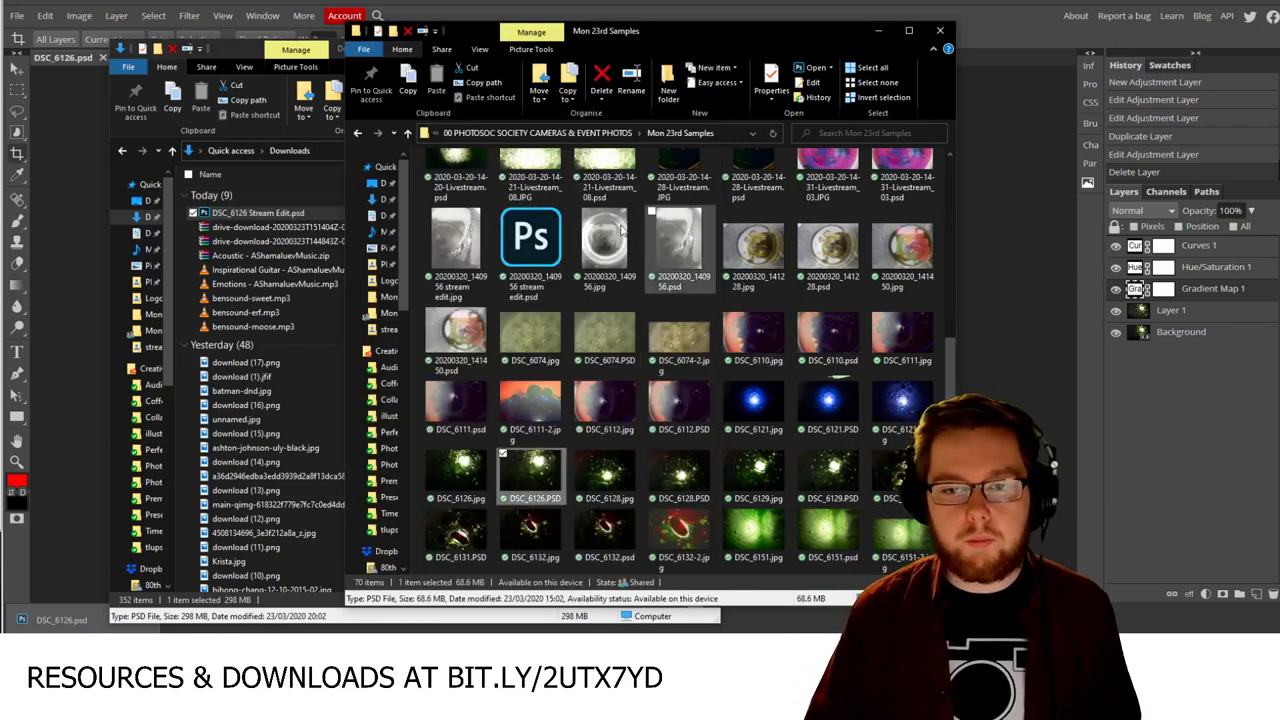
click(229, 49)
click(703, 48)
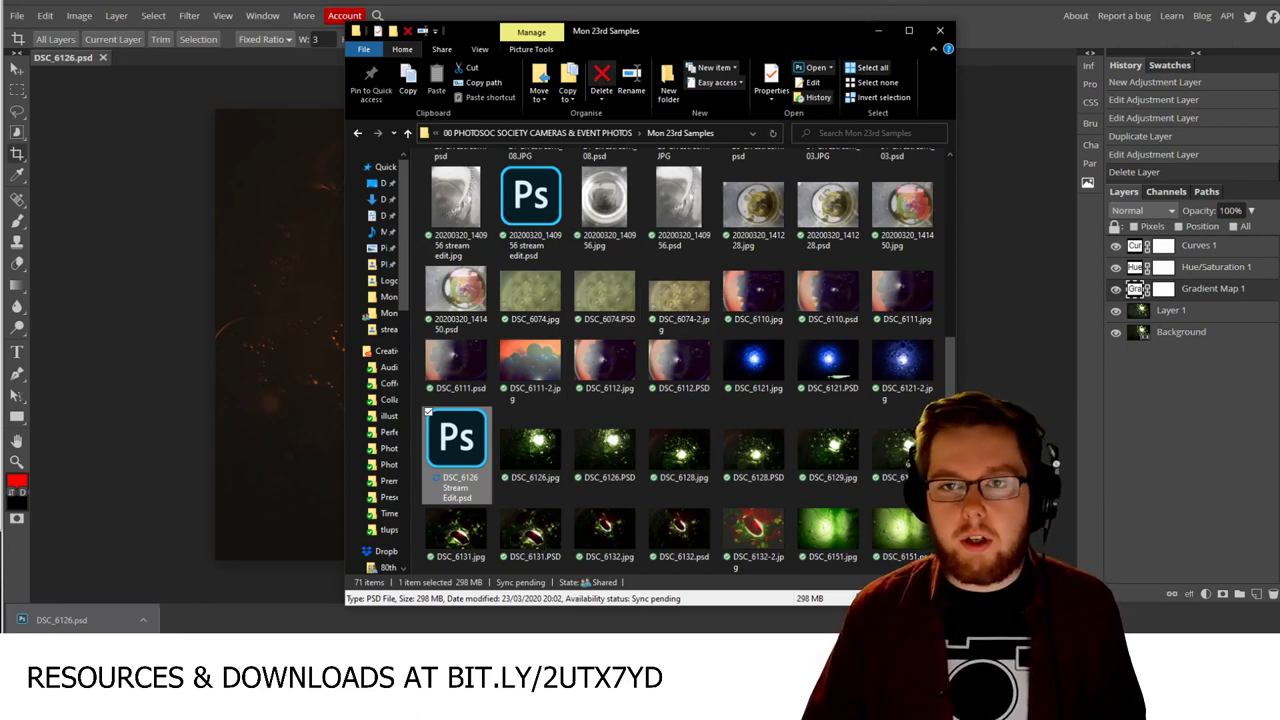
click(878, 30)
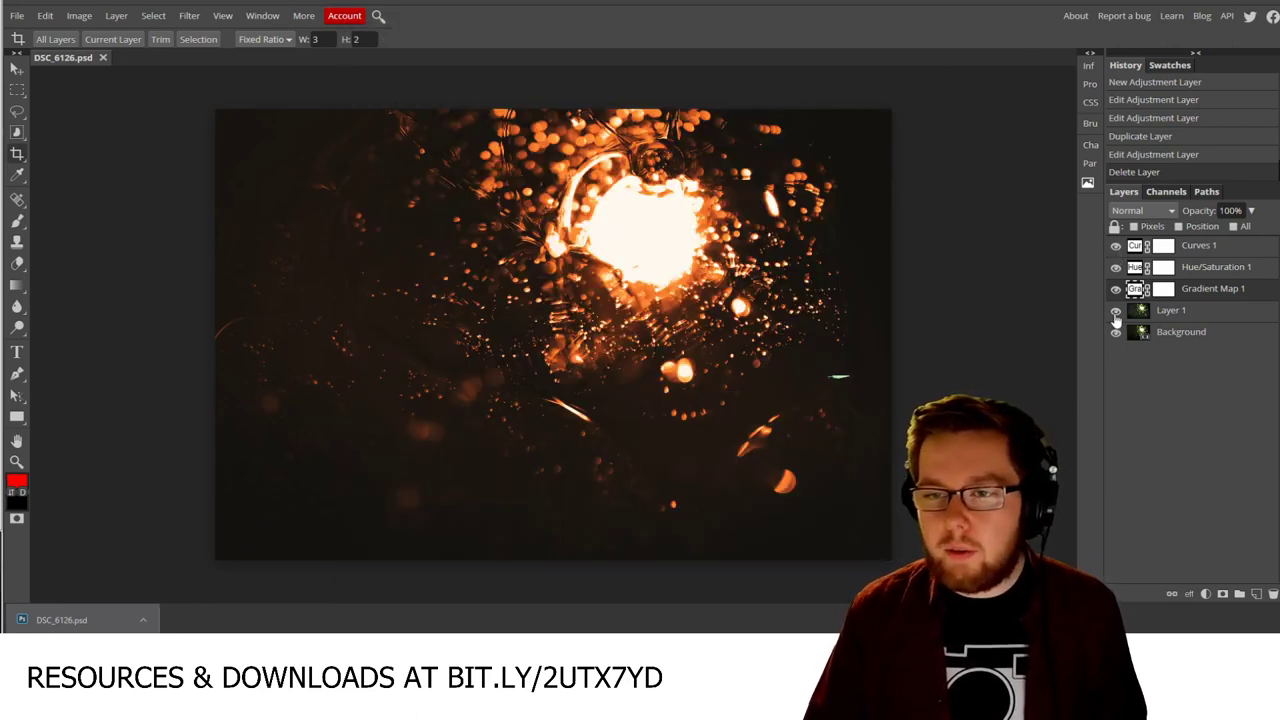
Step: Hide the three adjustment layers and Layer 1 to view the unedited Background photo
click(1116, 289)
click(1116, 267)
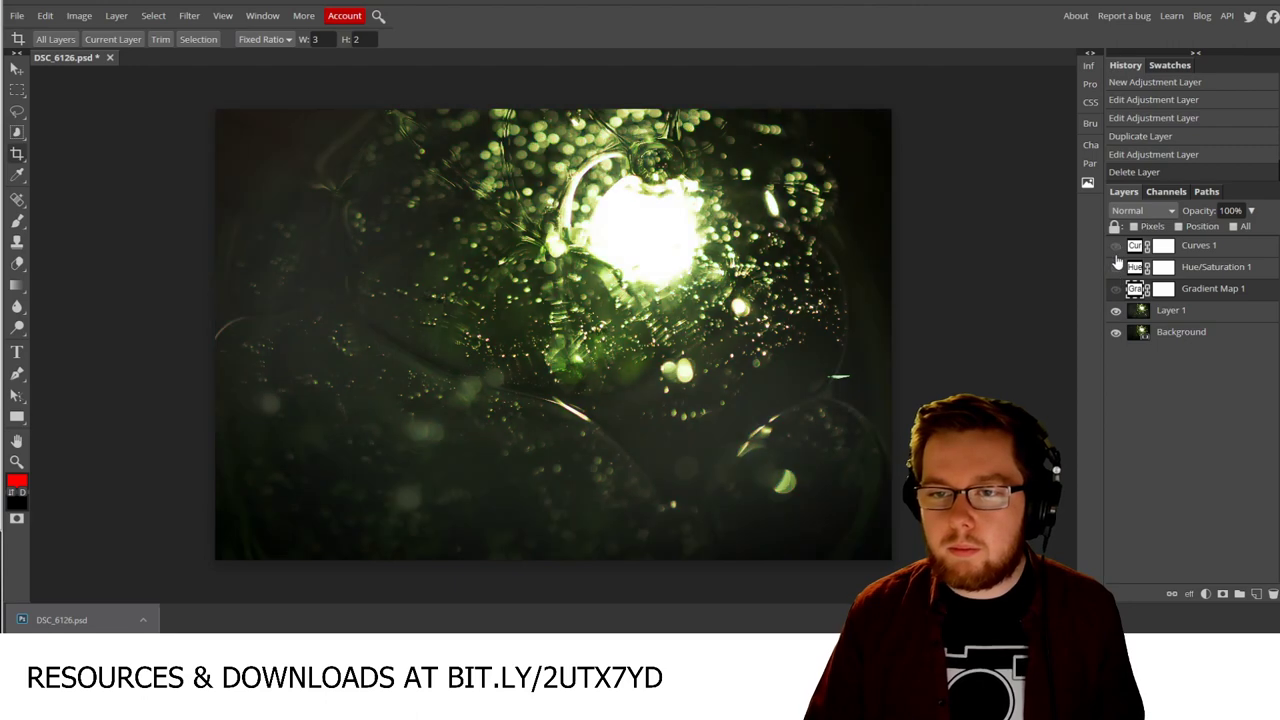
click(1116, 245)
click(1116, 311)
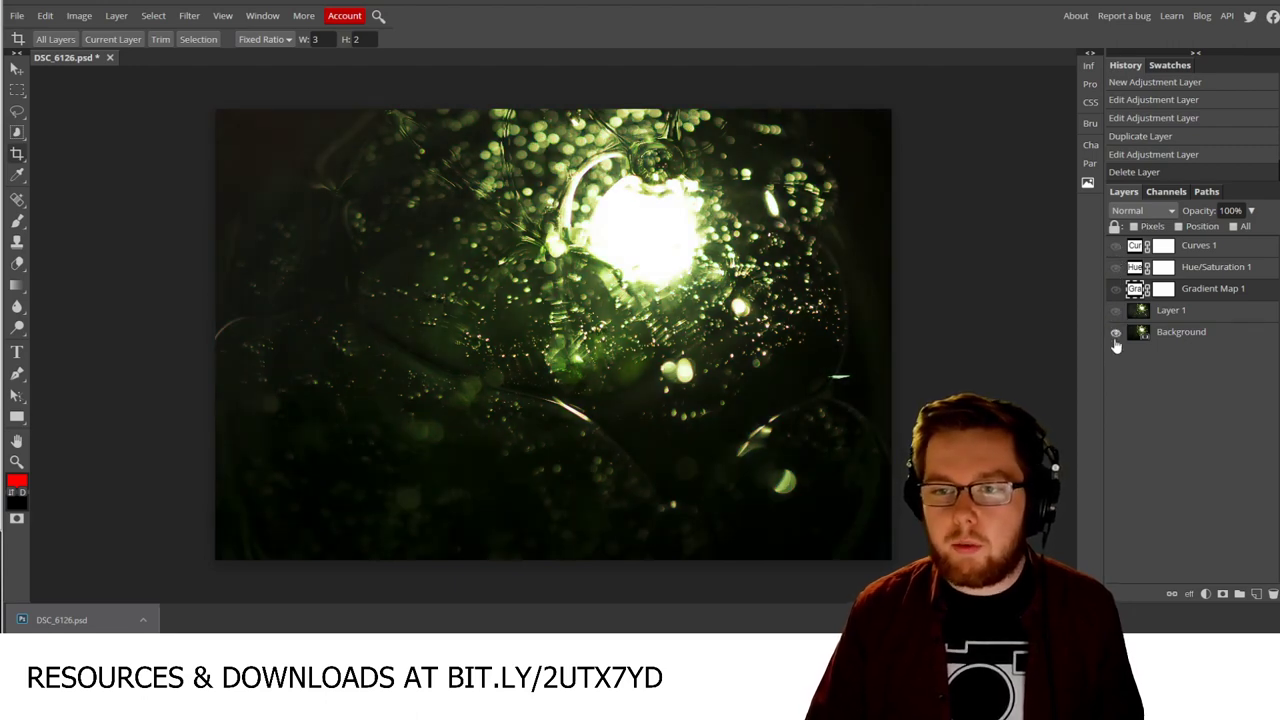
click(1116, 333)
click(1116, 333)
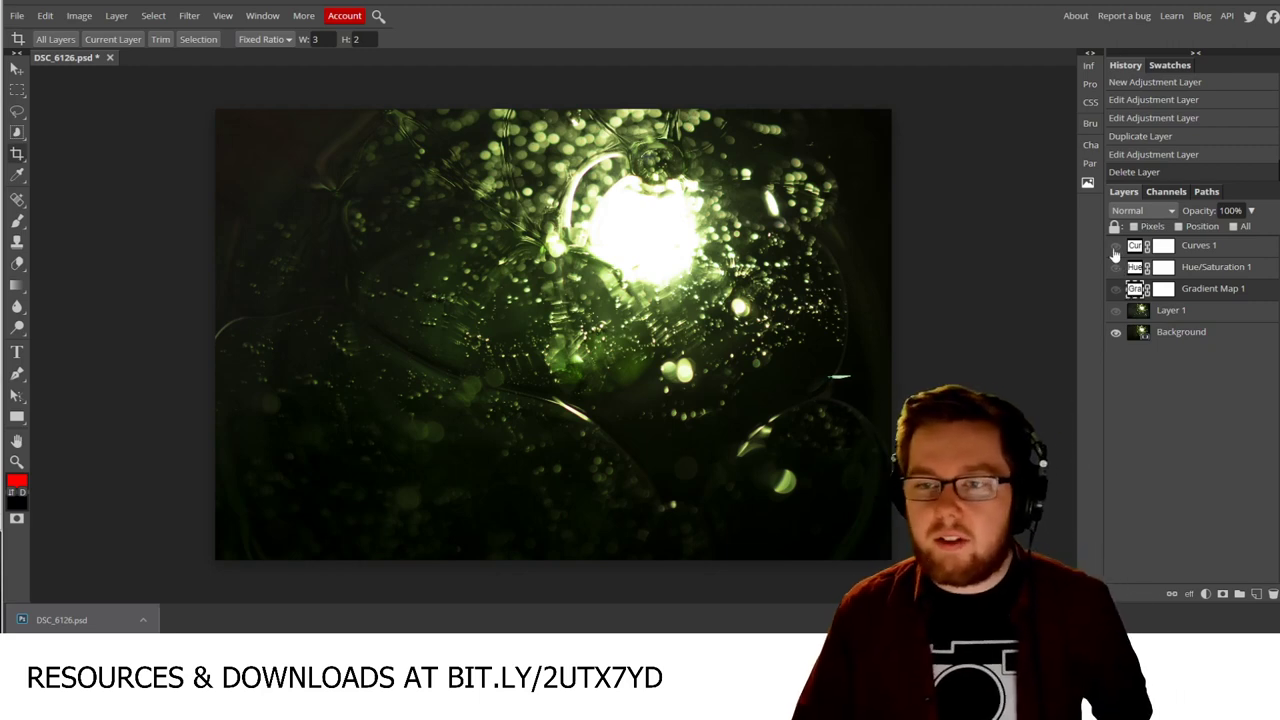
Step: Turn the Curves 1 adjustment and Layer 1 back on above the Background photo
click(1115, 247)
click(1115, 249)
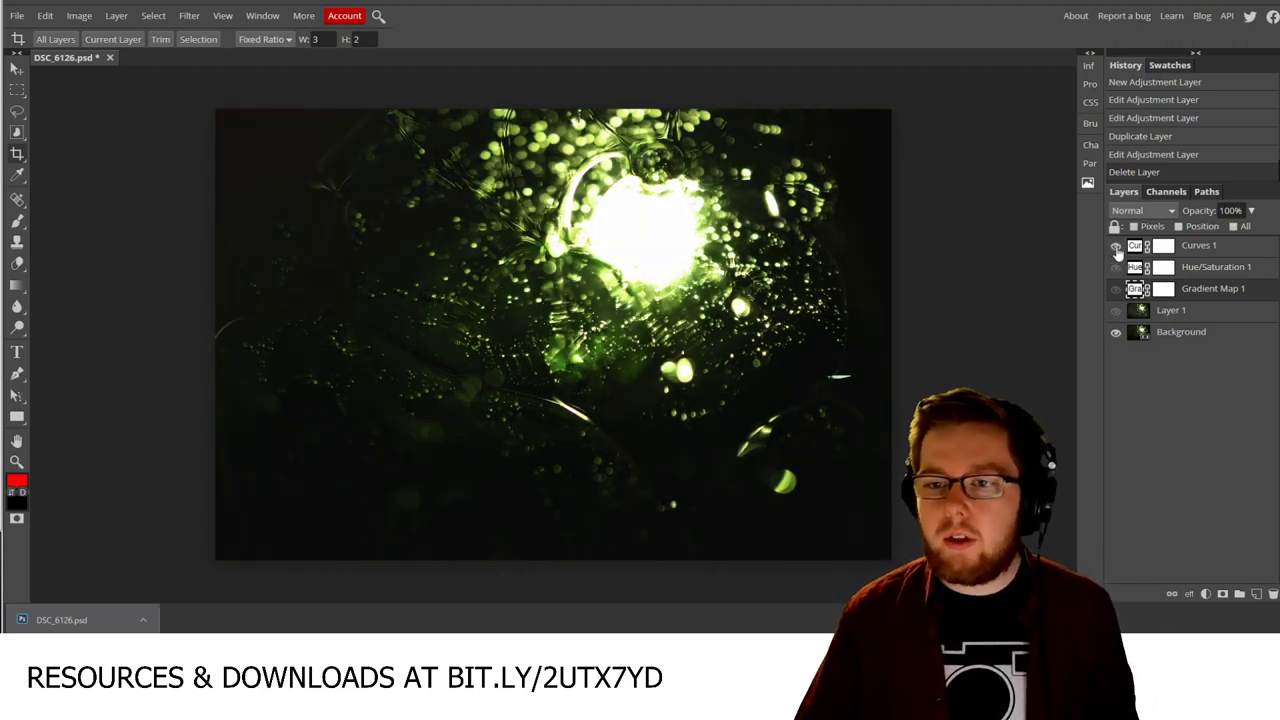
click(1115, 311)
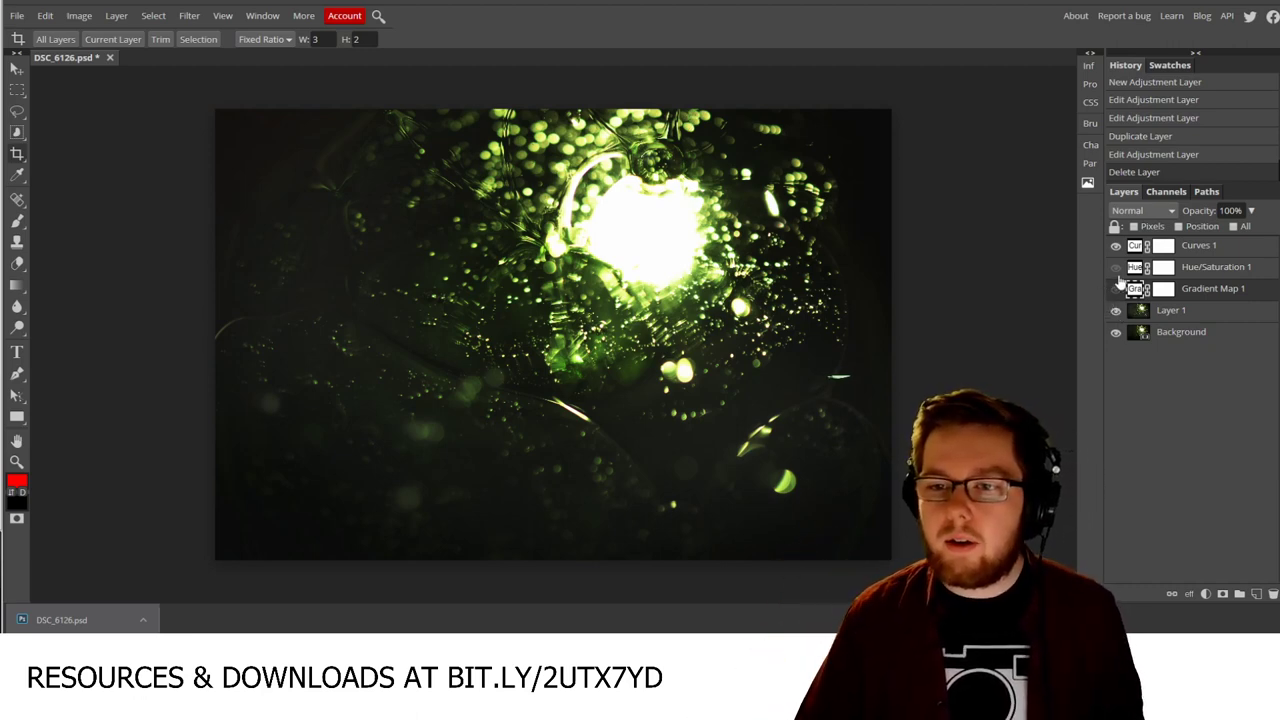
Step: Compare the image with and without Gradient Map 1, leave it on, and show Hue/Saturation 1 again
click(1117, 288)
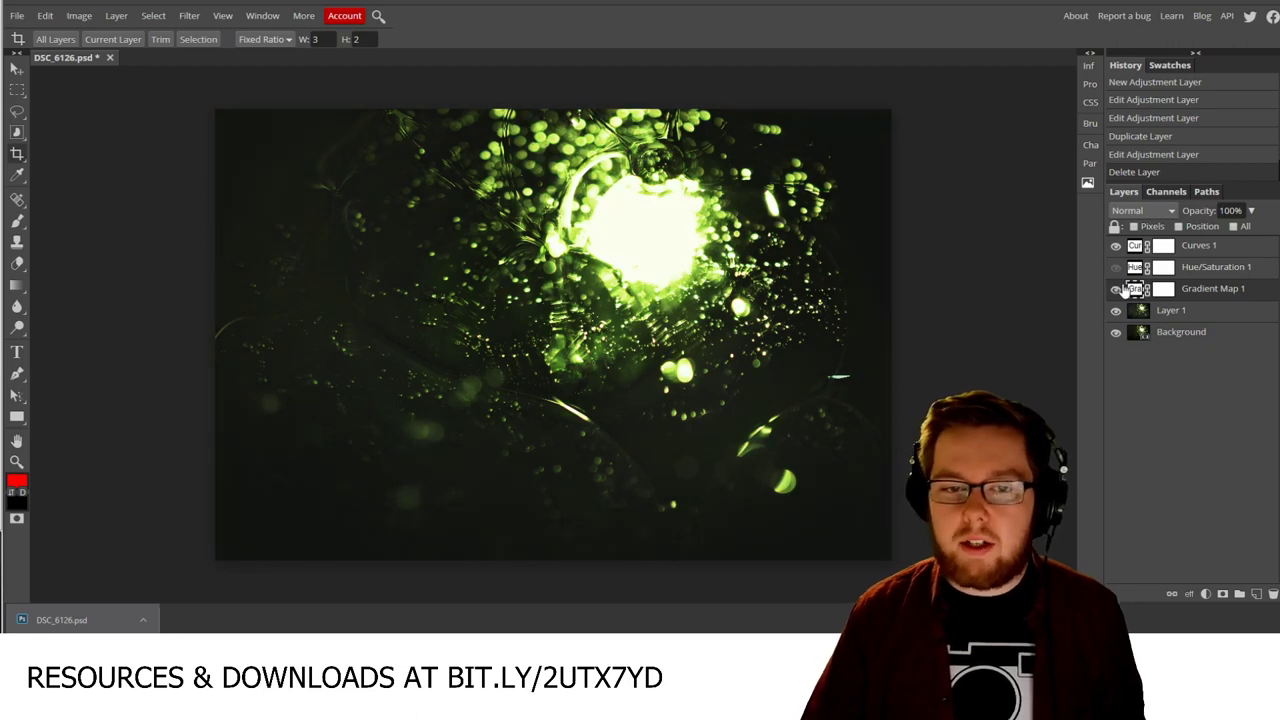
click(1117, 288)
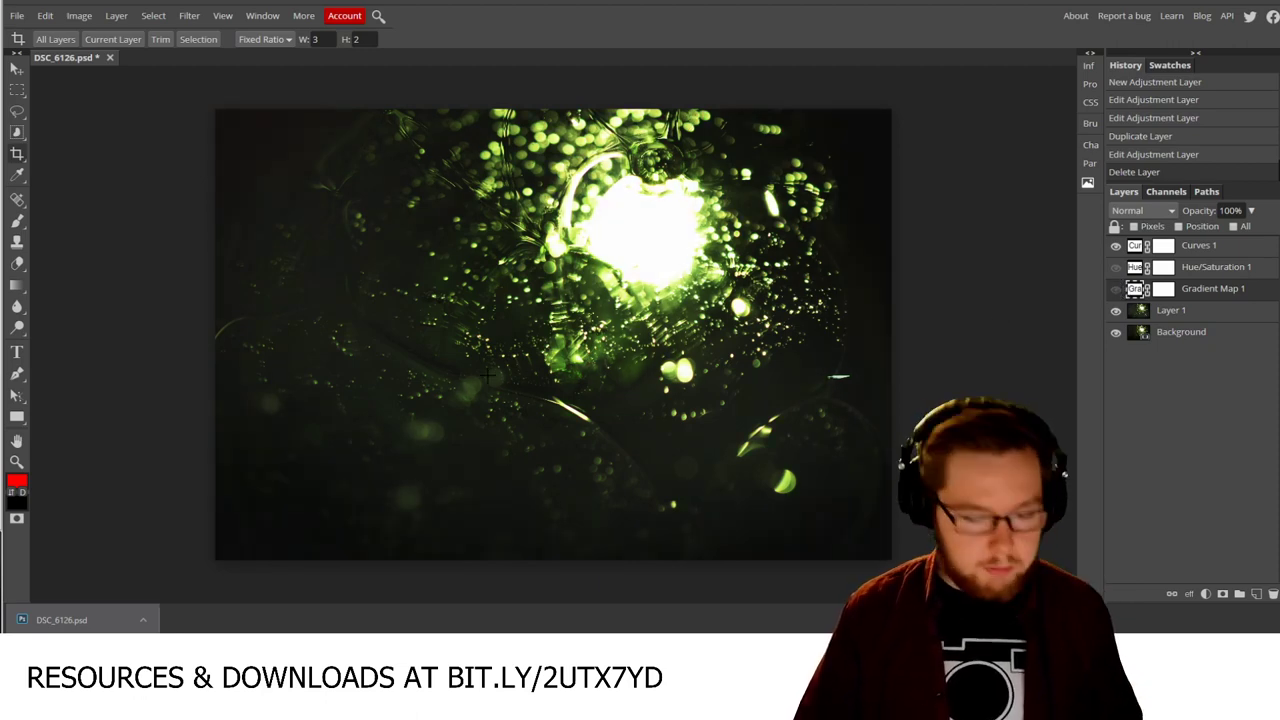
scroll(487, 375, up, 3)
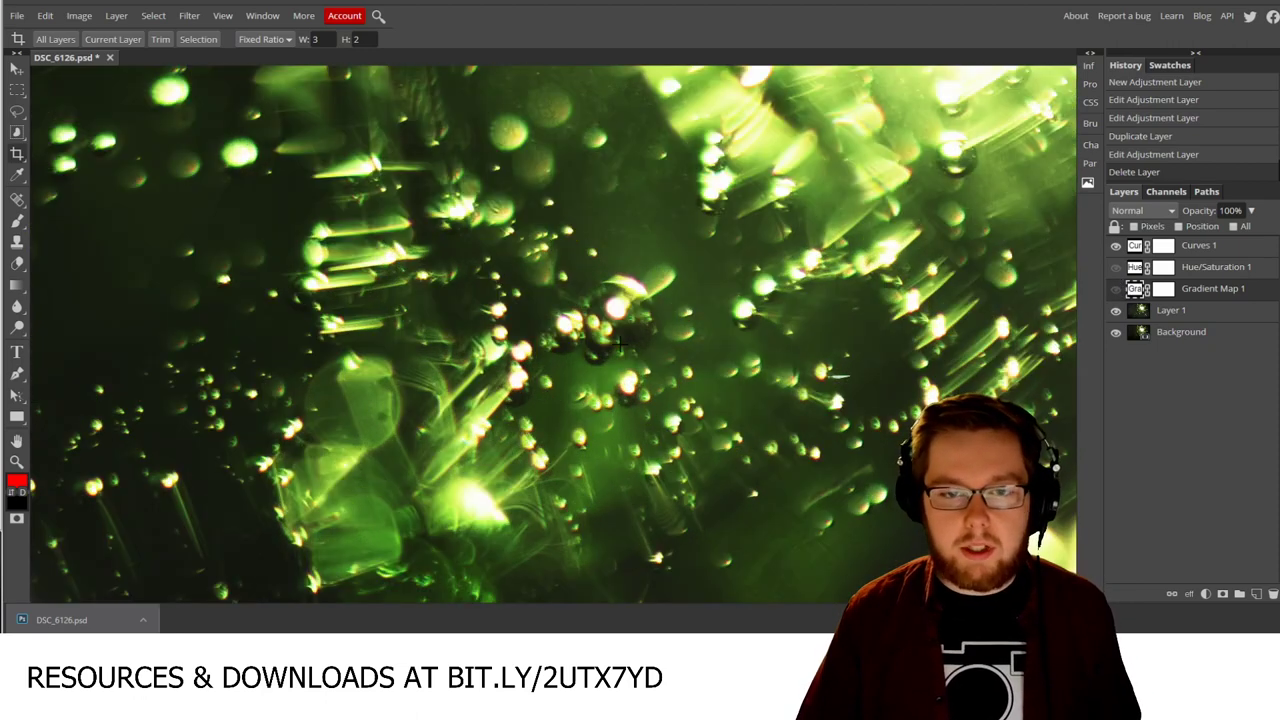
click(1117, 289)
scroll(386, 350, down, 4)
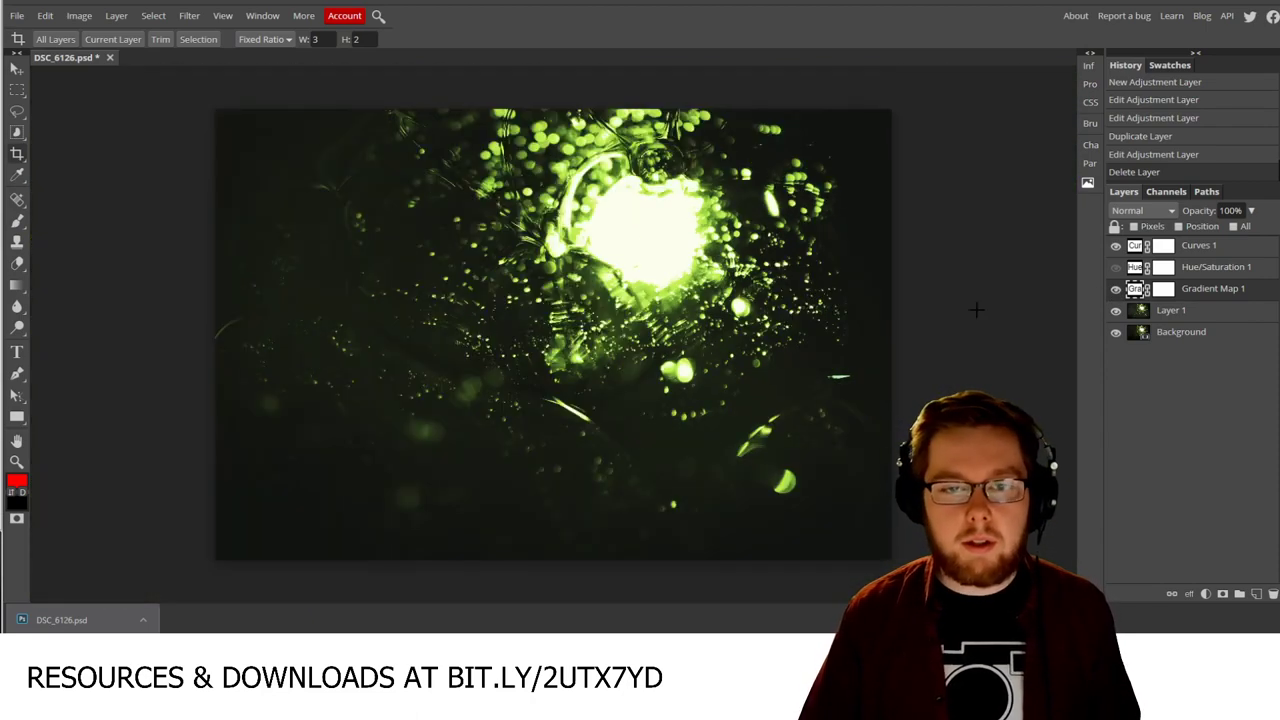
click(1116, 267)
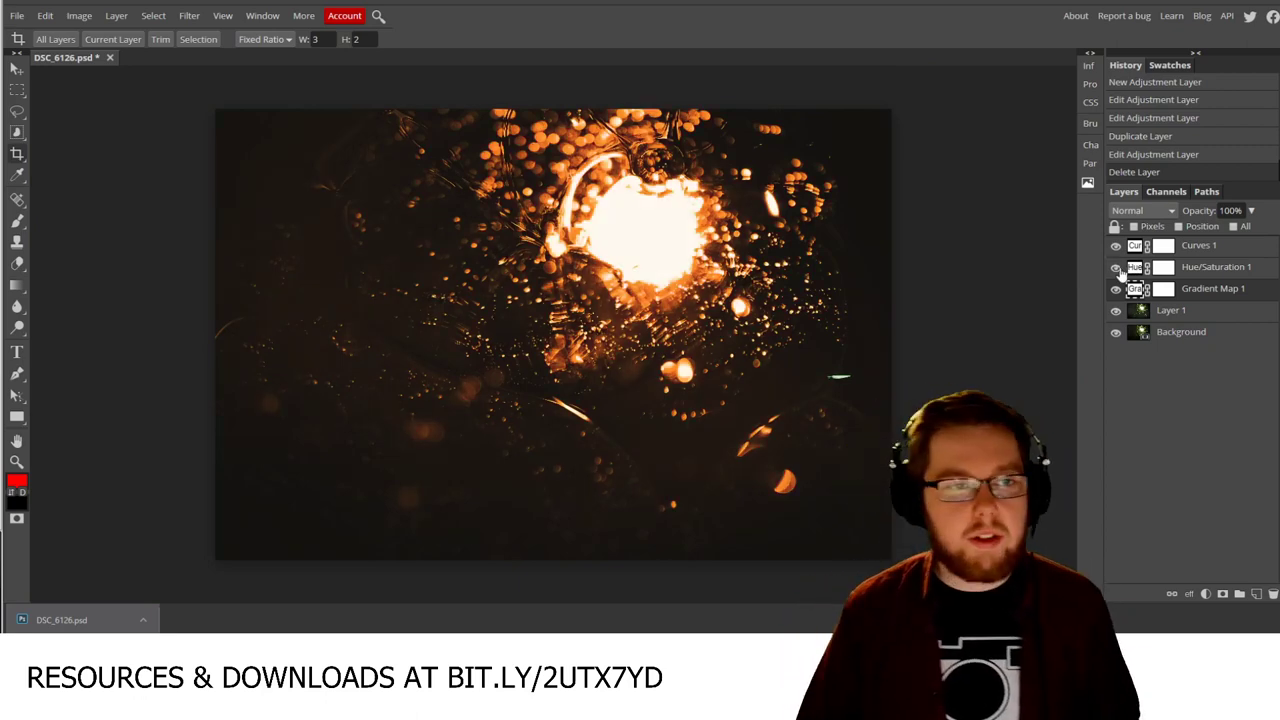
Step: Export the edited image as a JPG at 6000 × 4000 px and 70% quality
click(17, 18)
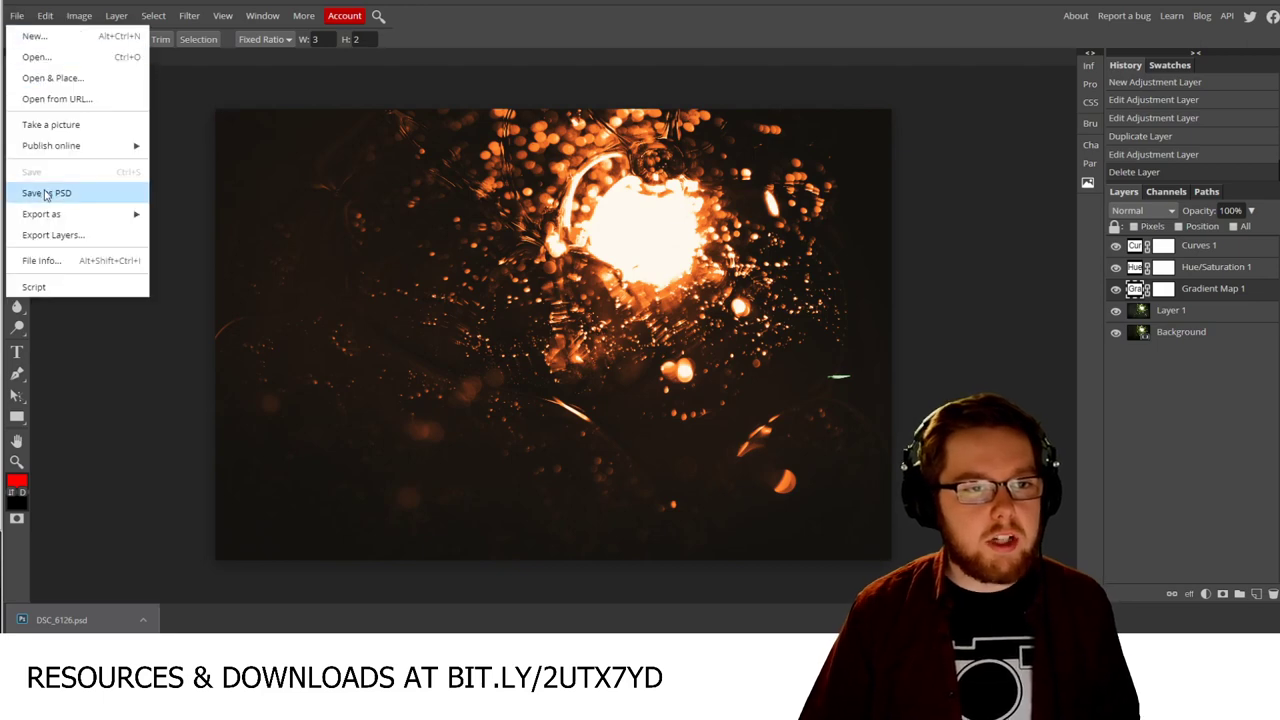
mouse_move(61, 222)
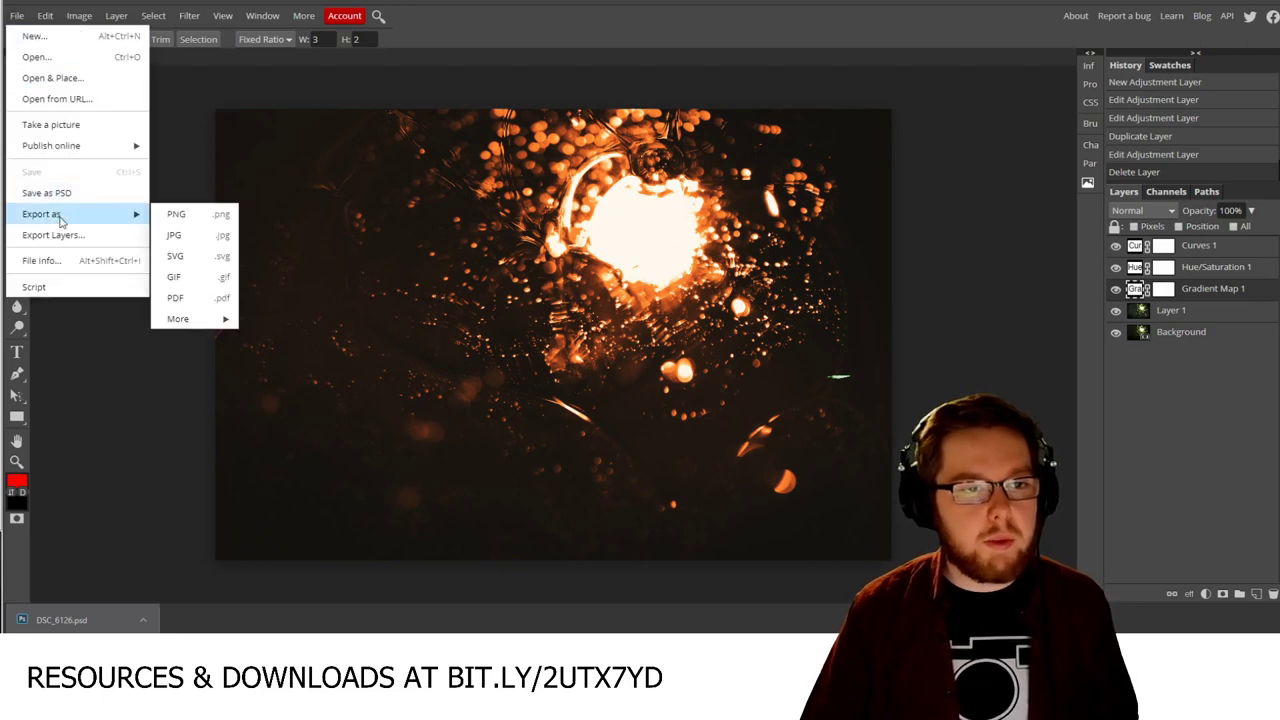
click(186, 238)
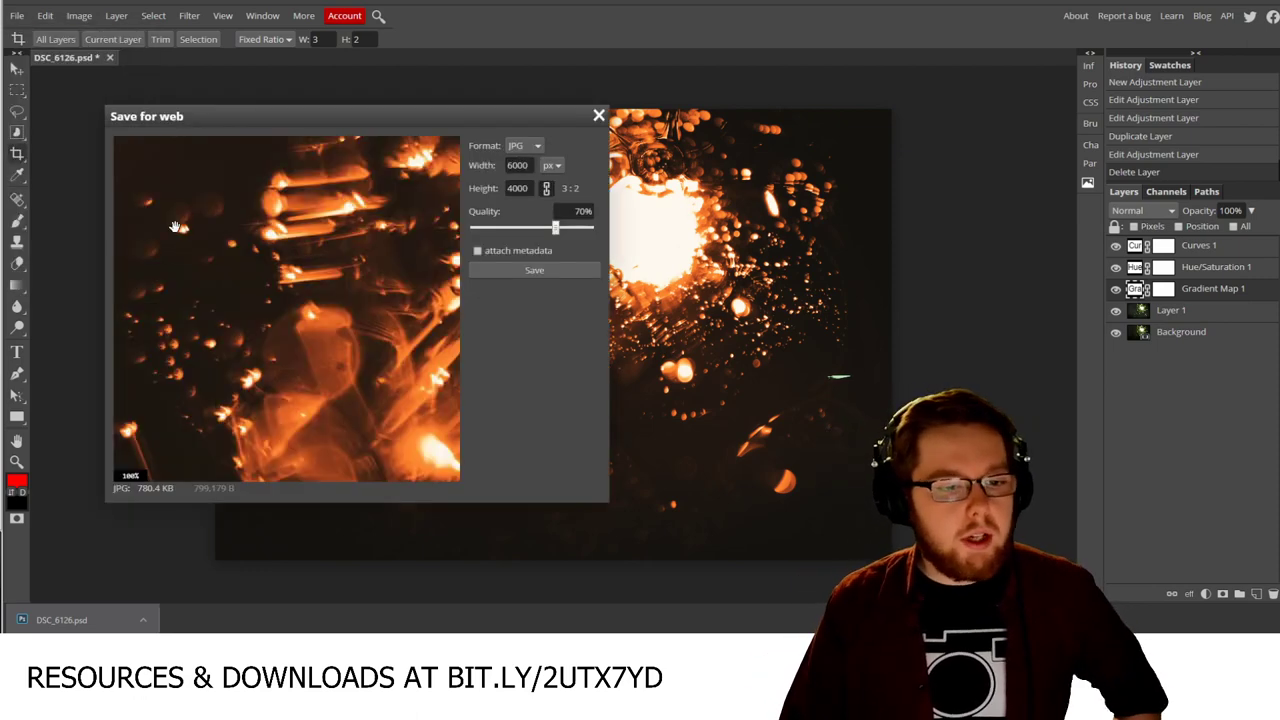
click(517, 270)
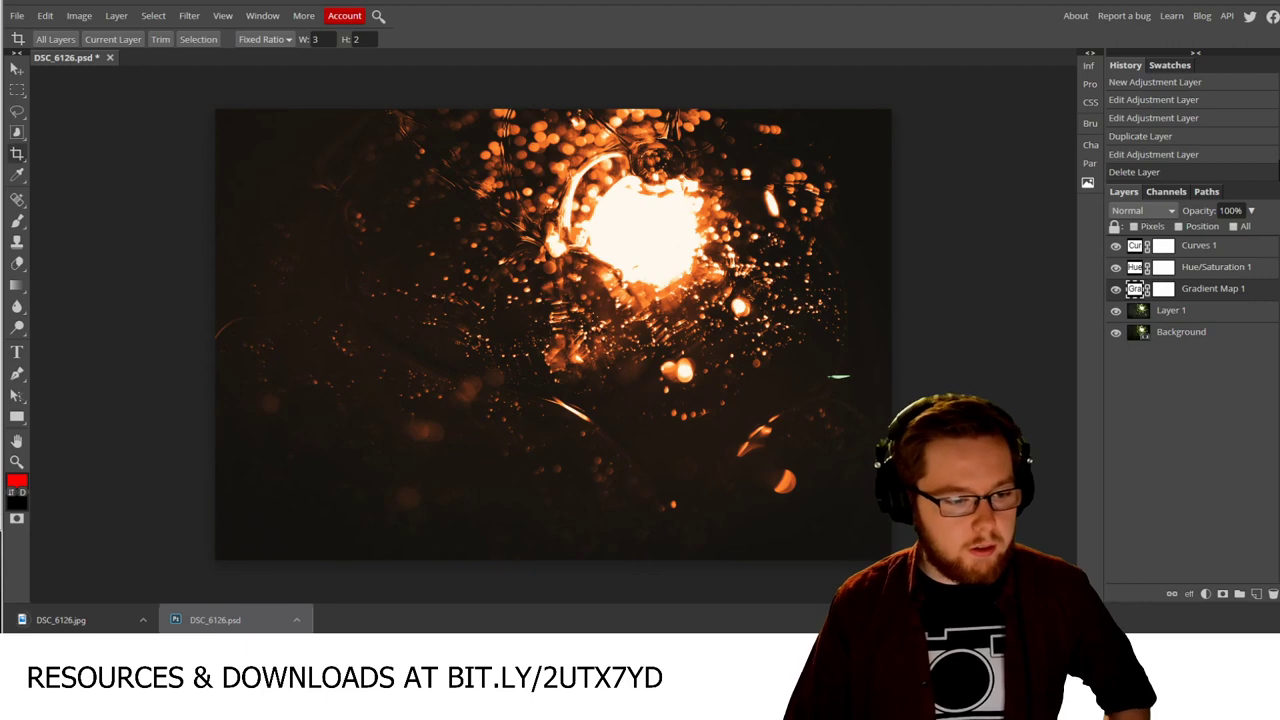
Step: Try to copy the downloaded DSC_6126.jpg into the Mon 23rd Samples folder over the existing file
key(alt+Tab)
click(32, 626)
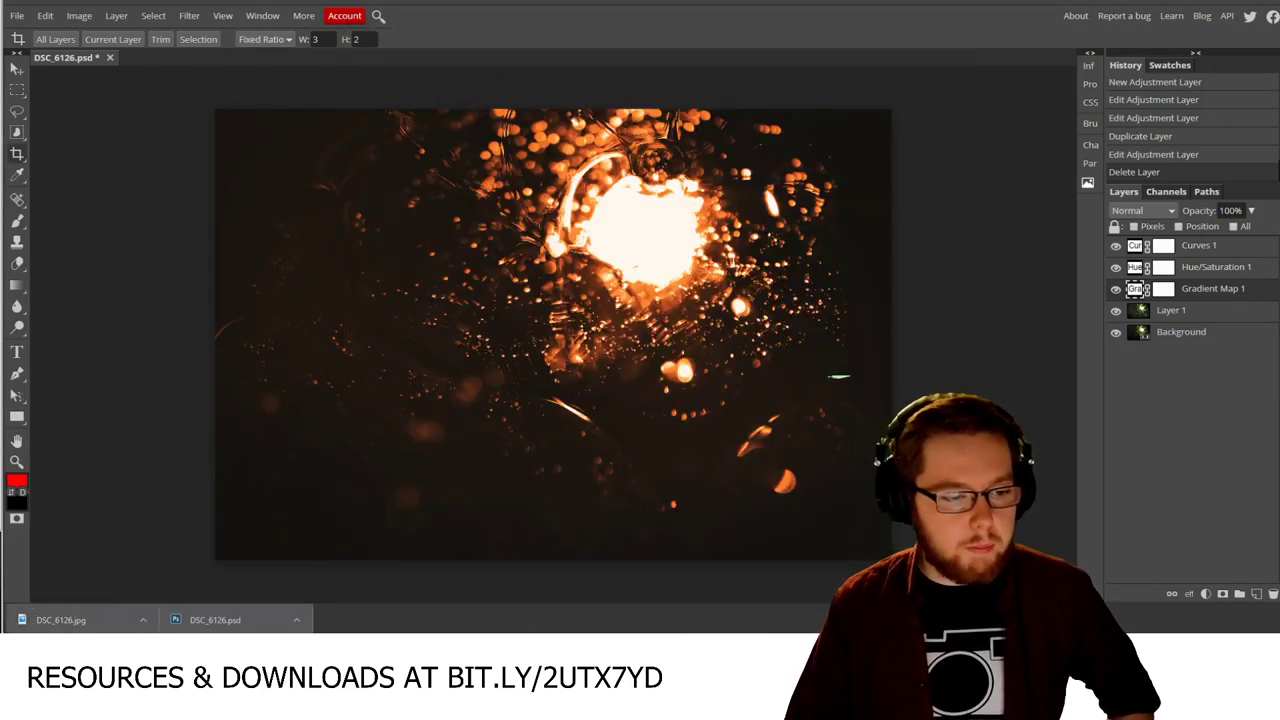
key(alt+Tab)
drag(60, 620, 572, 406)
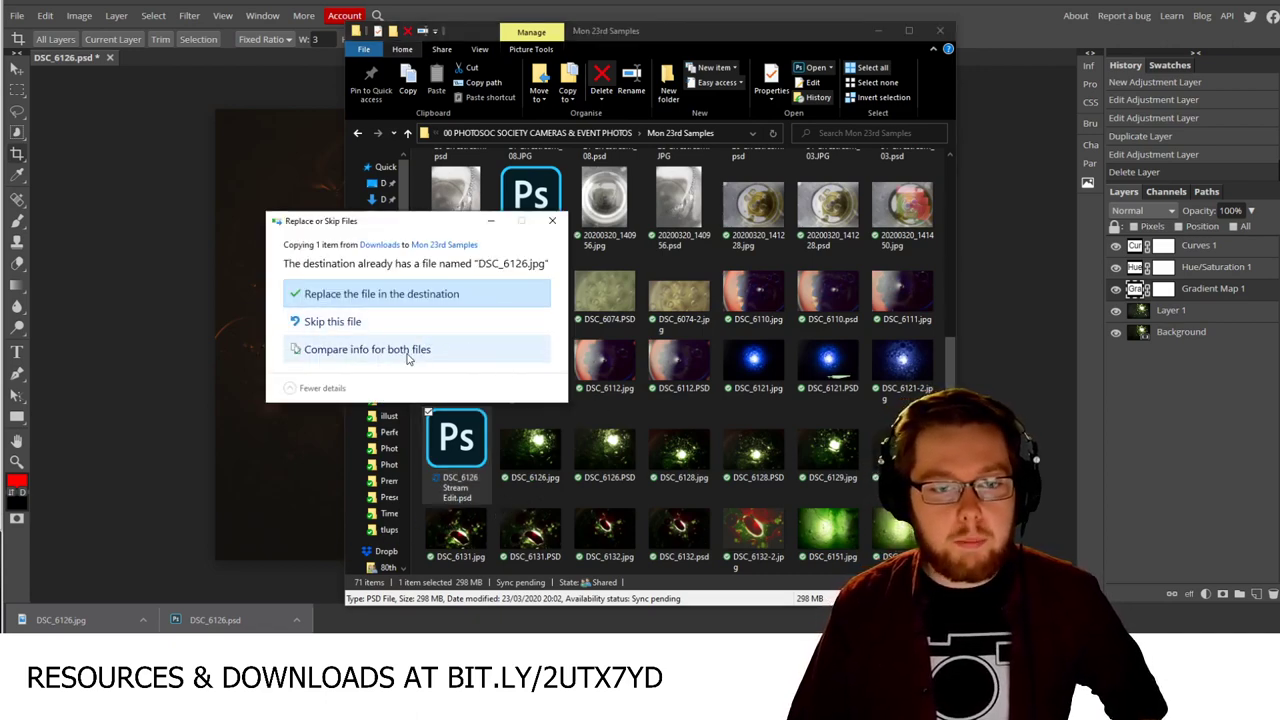
click(400, 293)
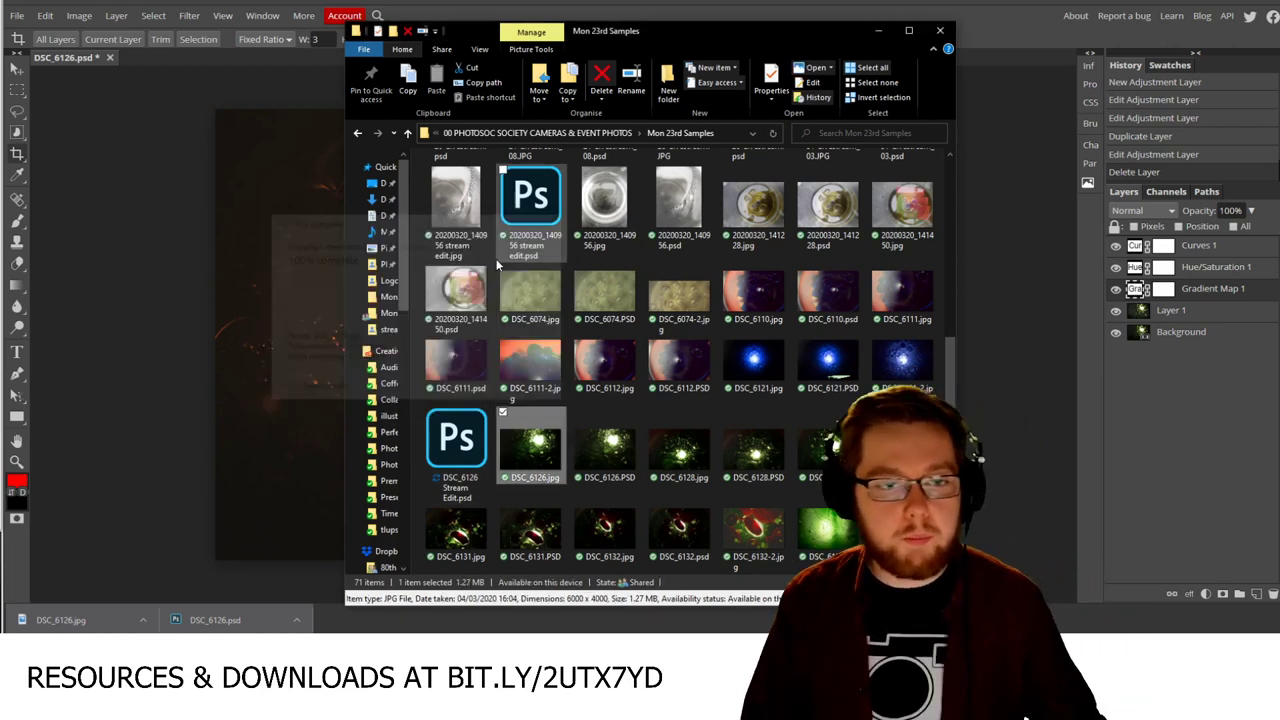
Step: Open the Downloads folder in a separate window and rename DSC_6126.jpg to DSC_6126 Stream Edit.jpg
middle_click(381, 201)
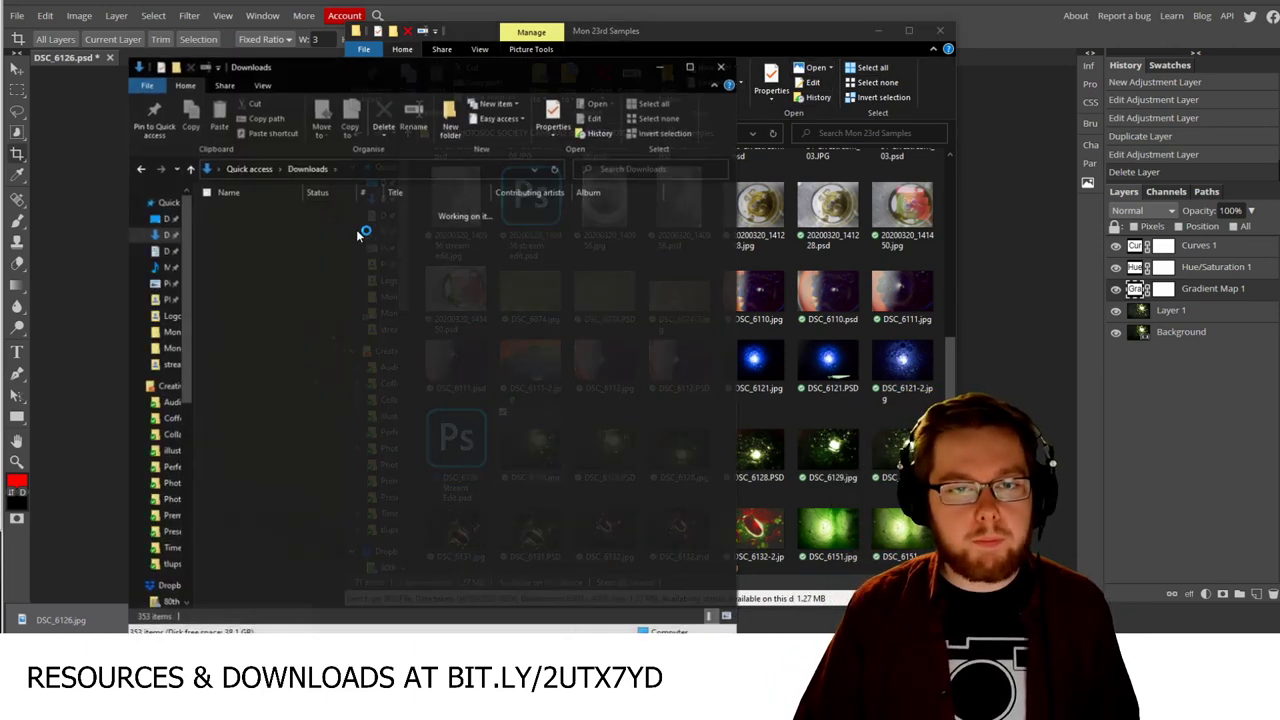
click(358, 234)
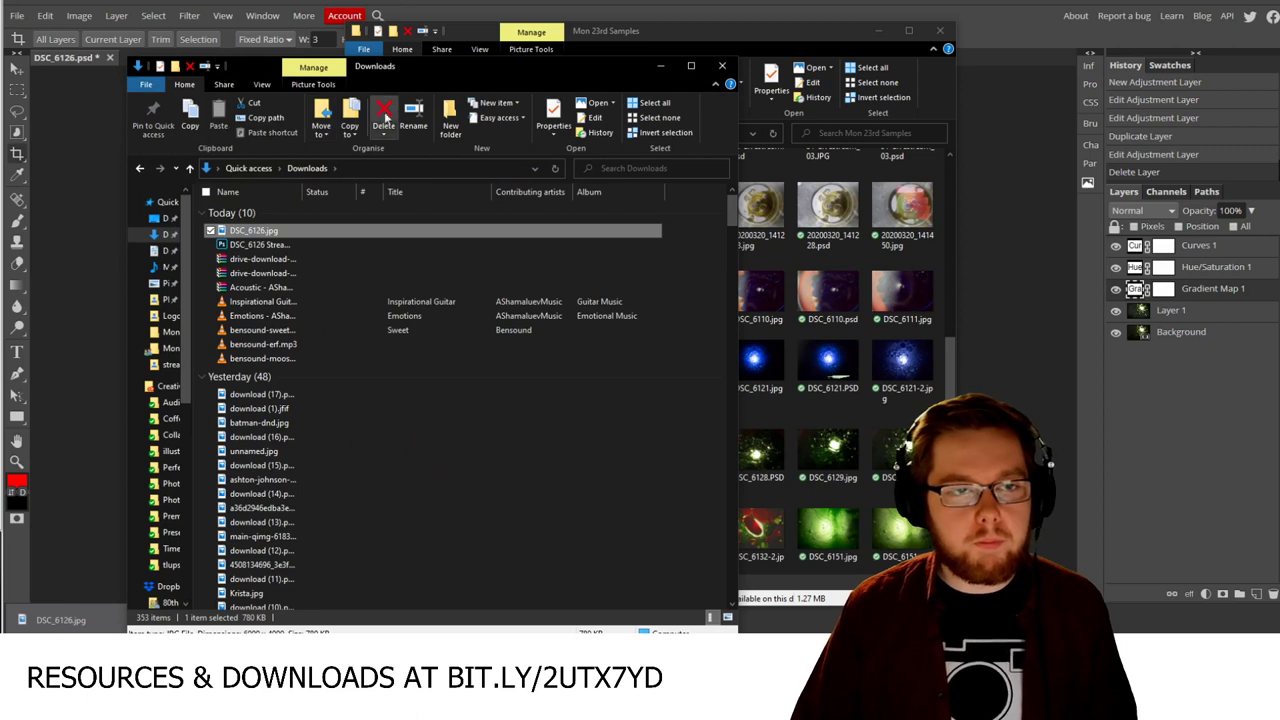
click(412, 116)
key(Home)
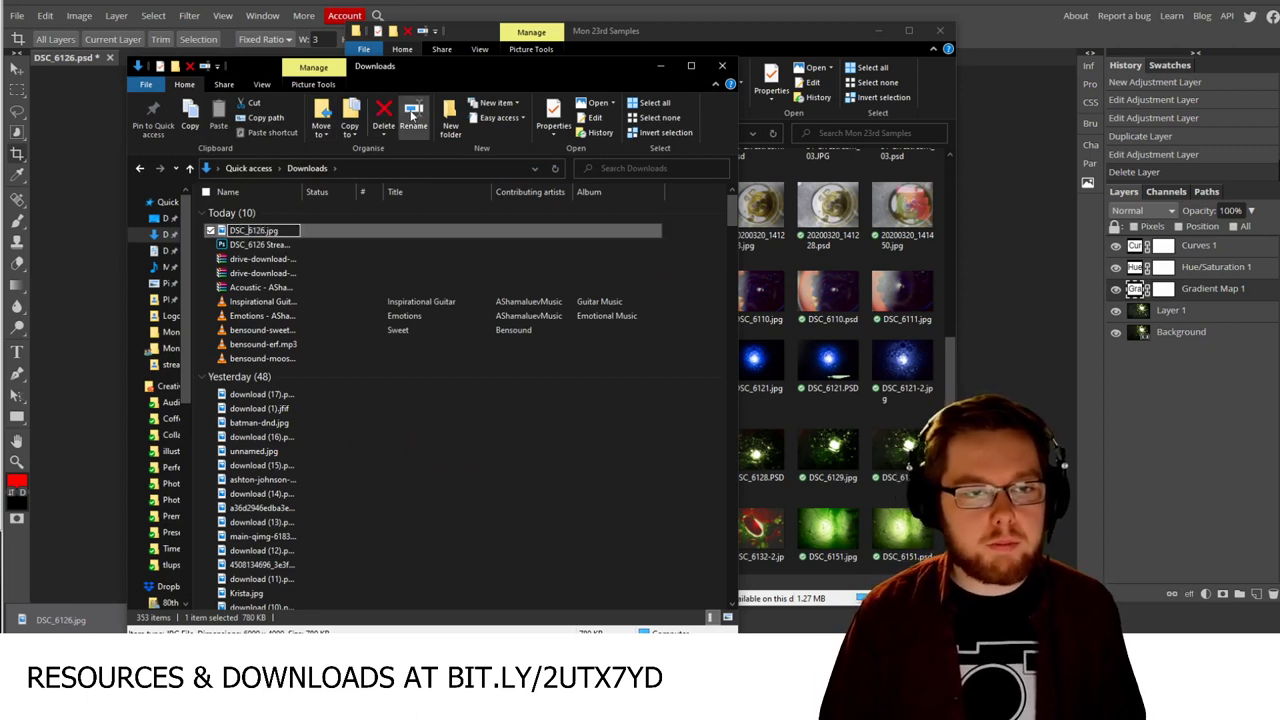
text(Stre)
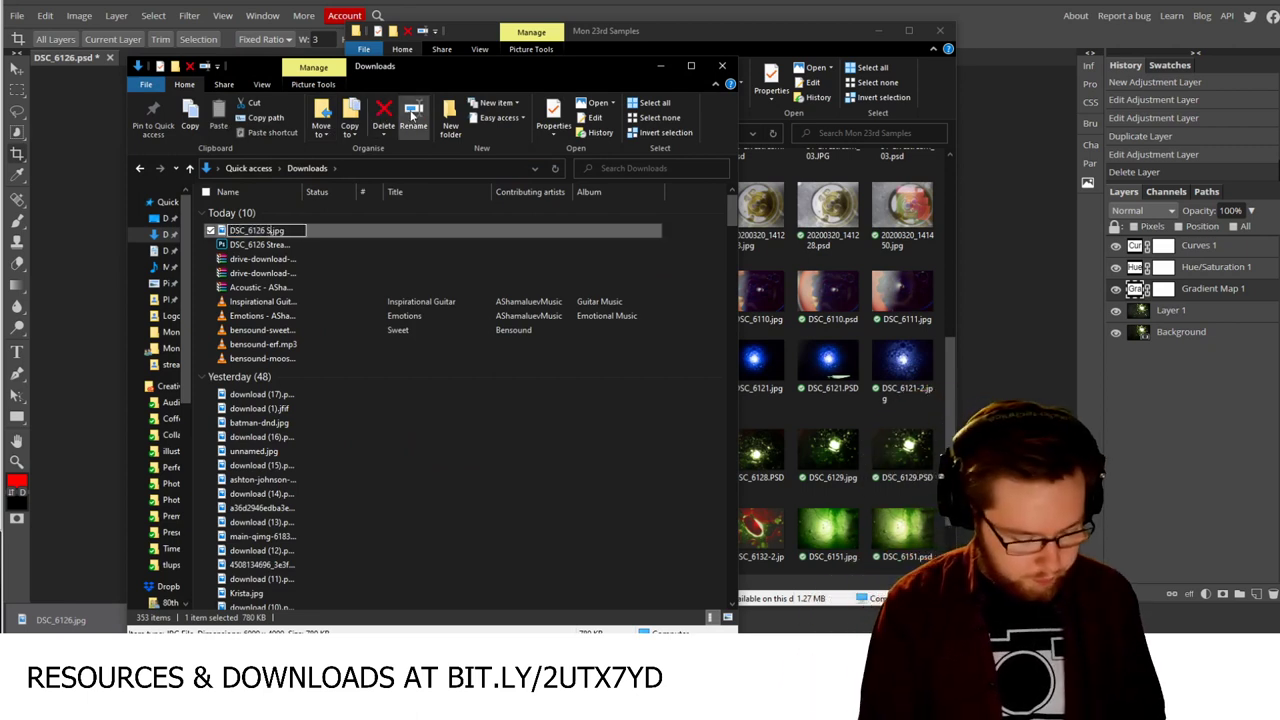
text(am Edit)
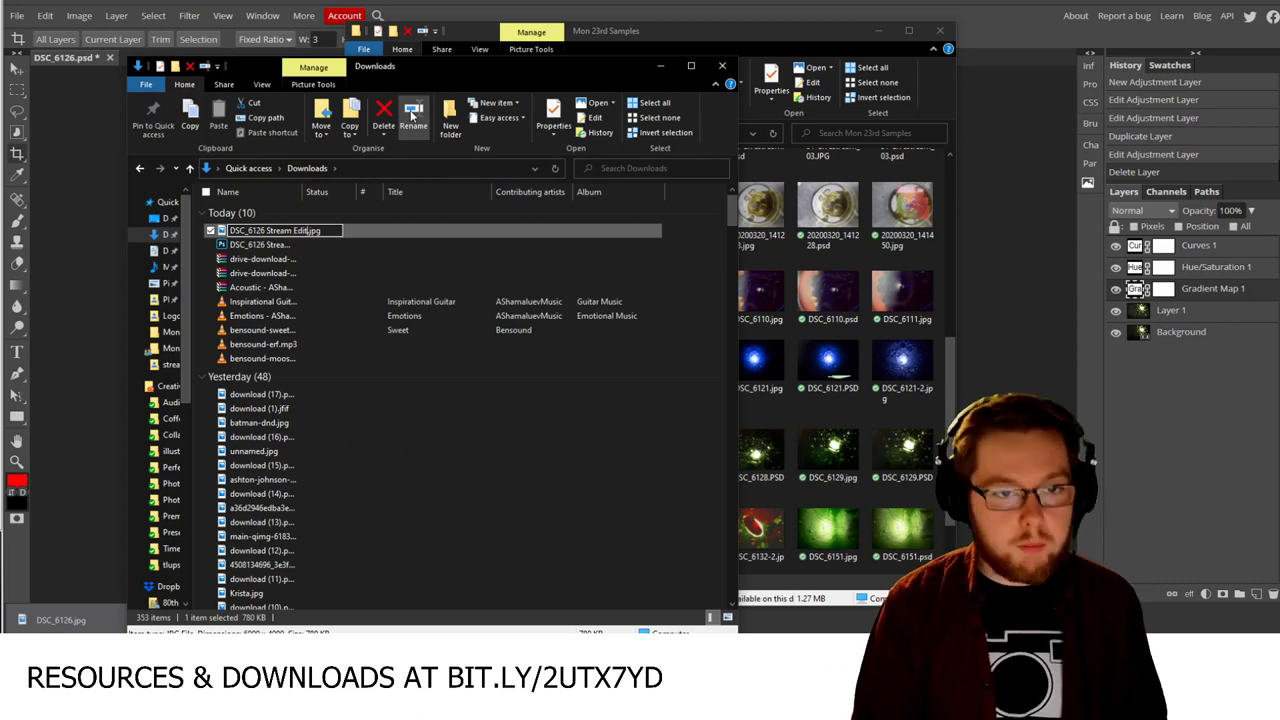
key(Return)
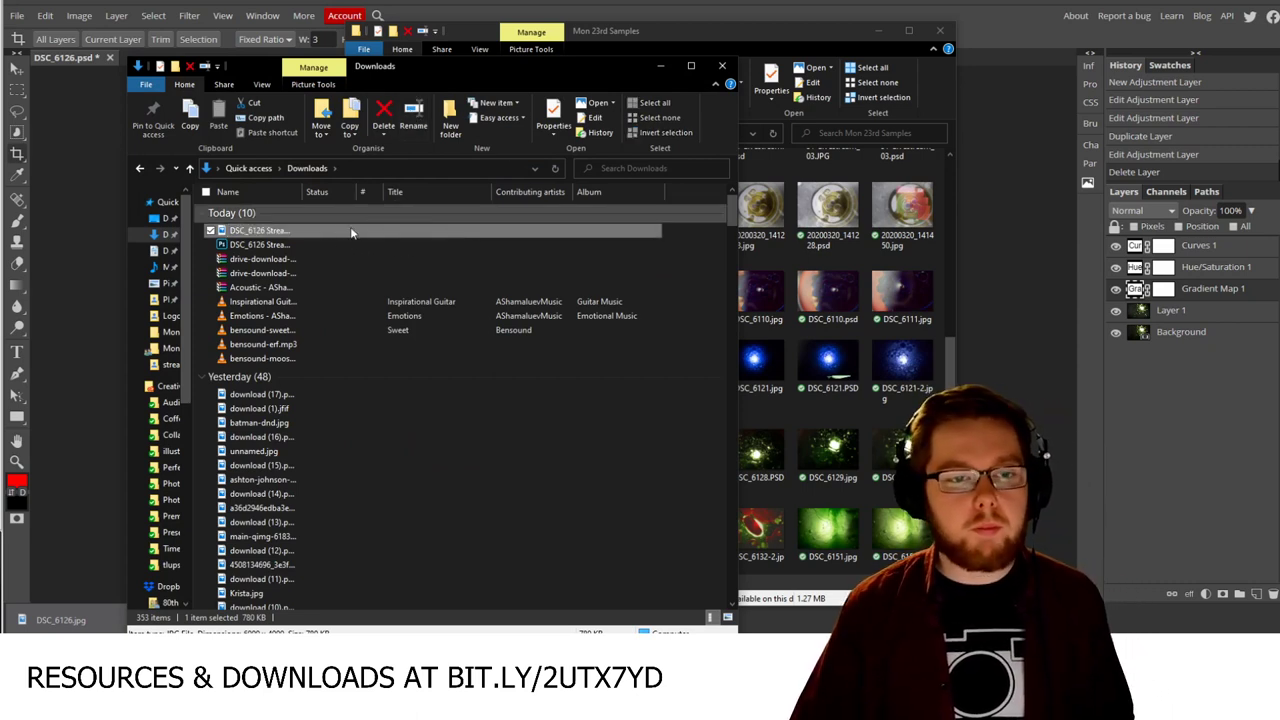
Step: Copy DSC_6126 Stream Edit.jpg into the Mon 23rd Samples folder and close the Downloads window
drag(323, 231, 786, 297)
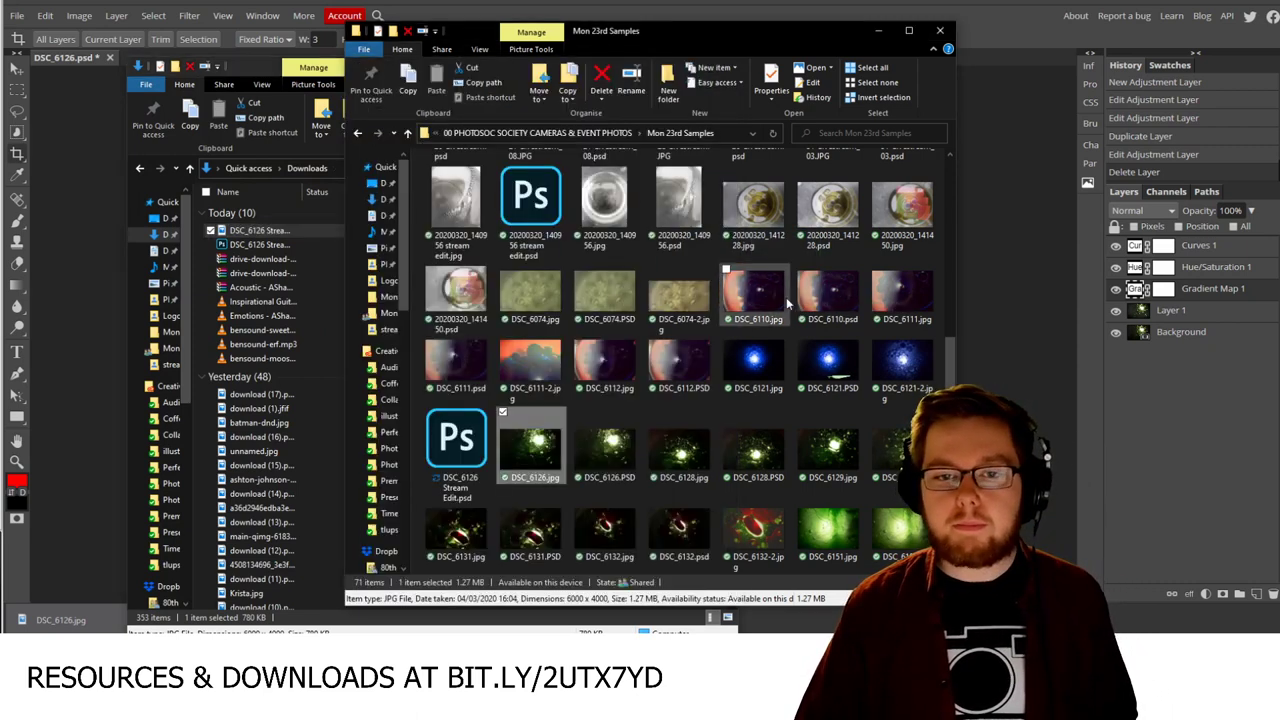
click(250, 65)
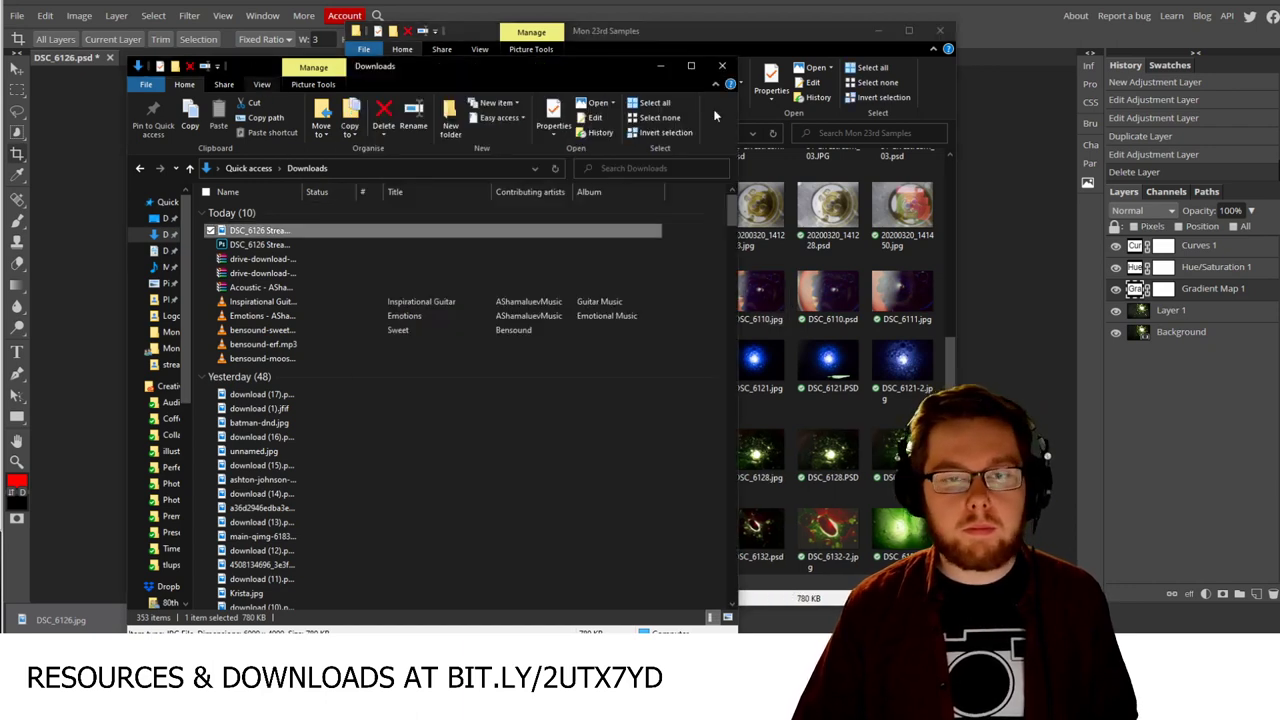
click(721, 67)
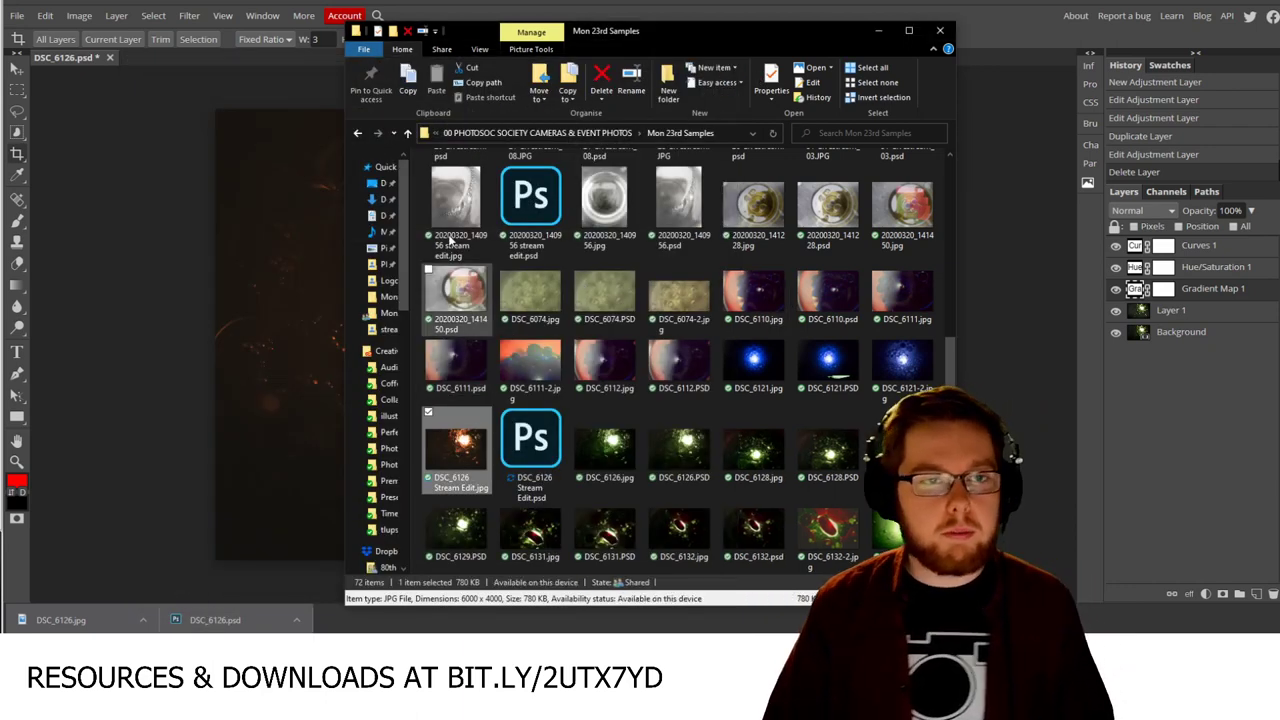
Step: Open DSC_6126 Stream Edit.psd from the Mon 23rd Samples folder in Photoshop and view it with the interface panels hidden
key(alt+Tab)
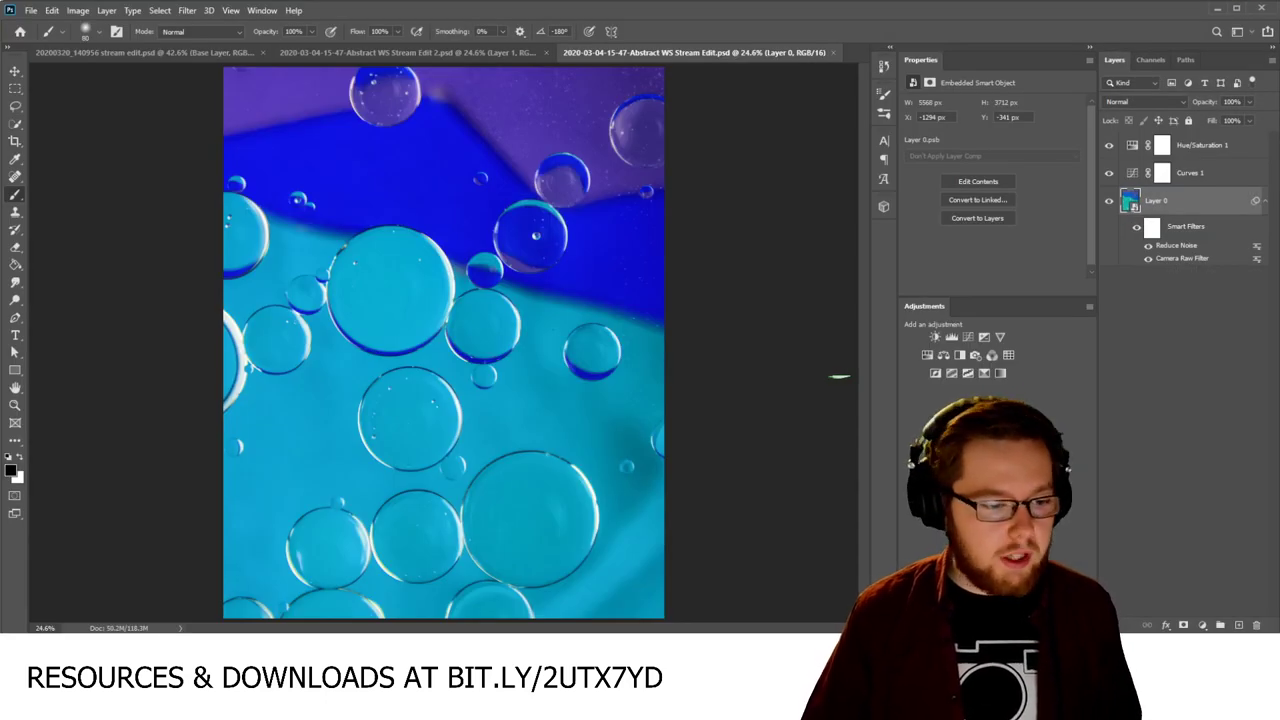
key(alt+Tab)
click(532, 444)
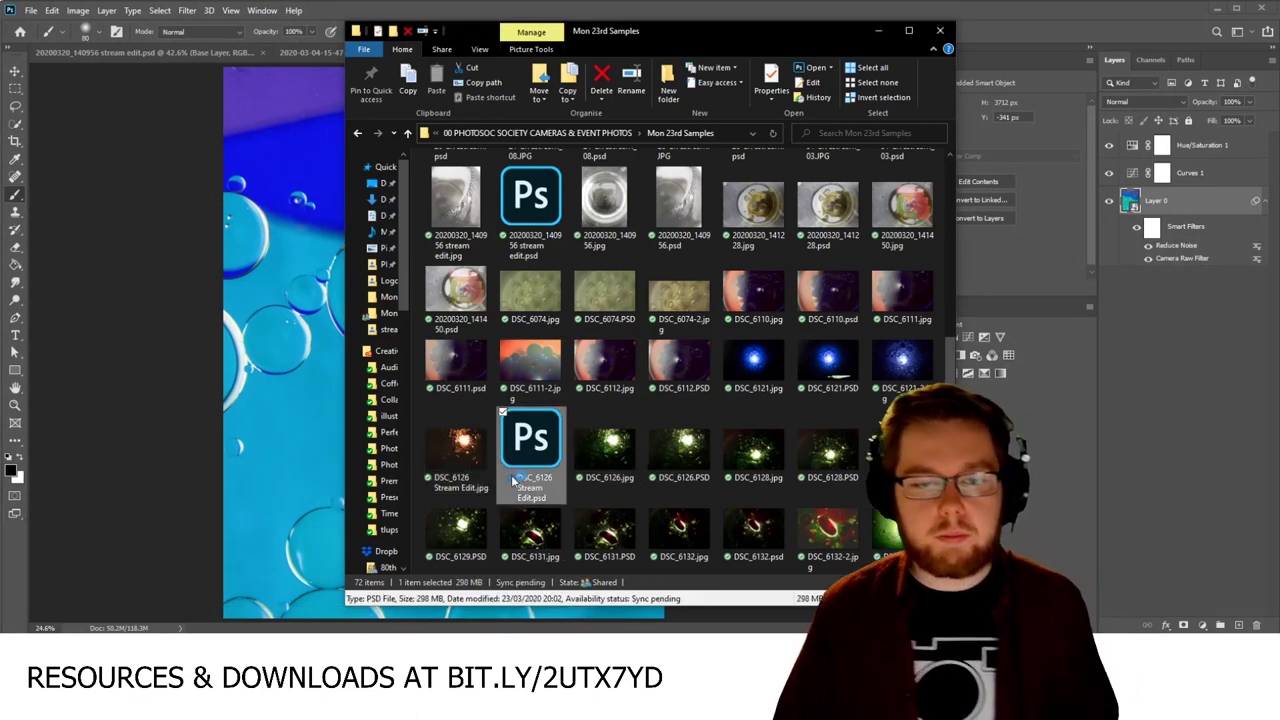
key(alt+Tab)
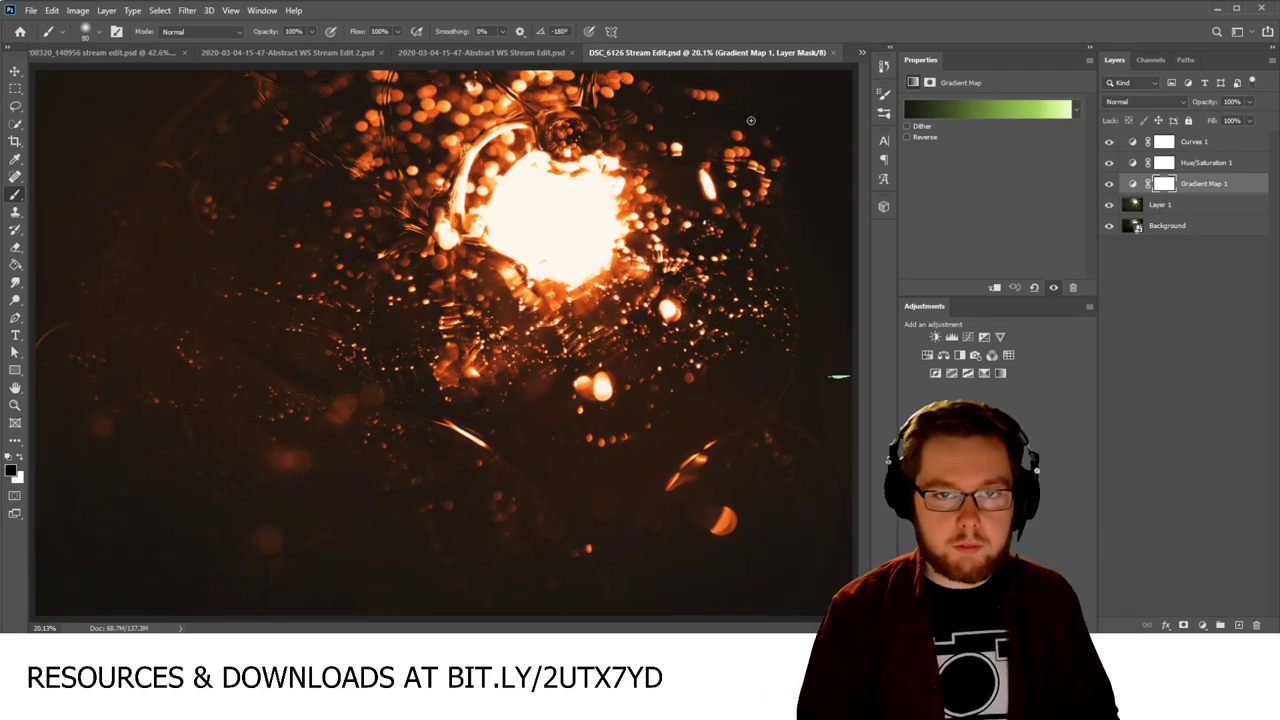
key(Tab)
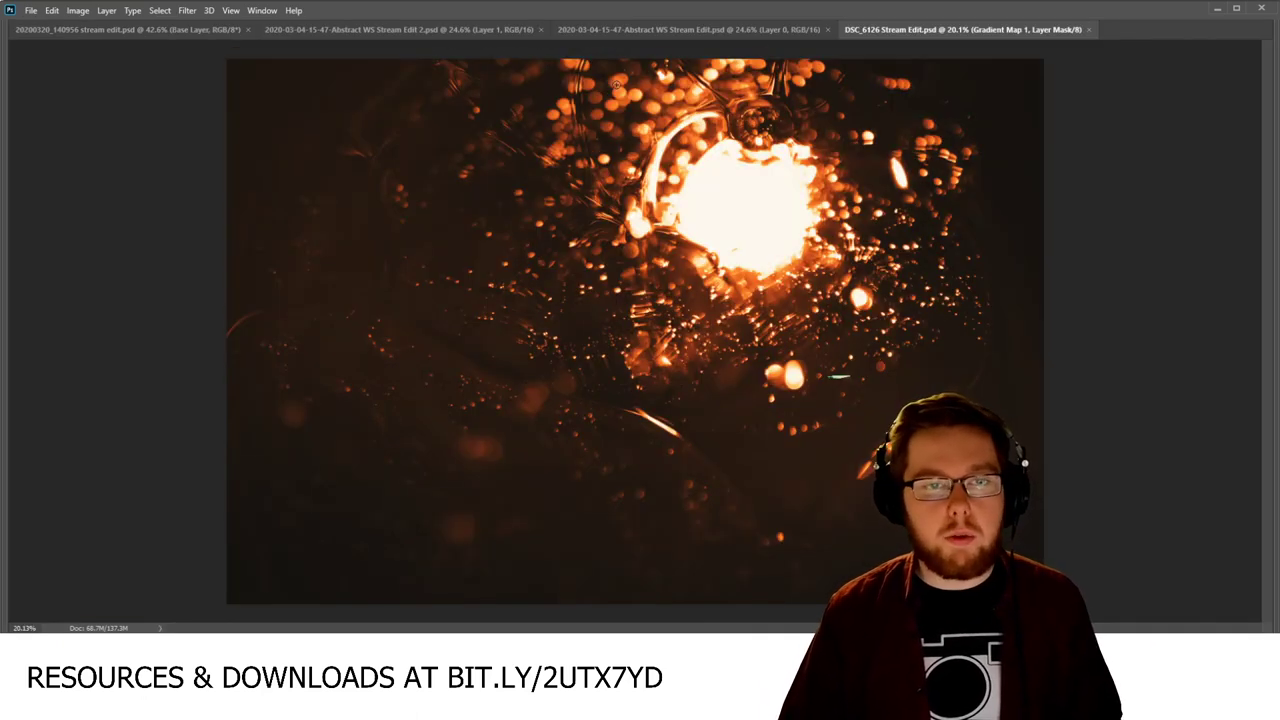